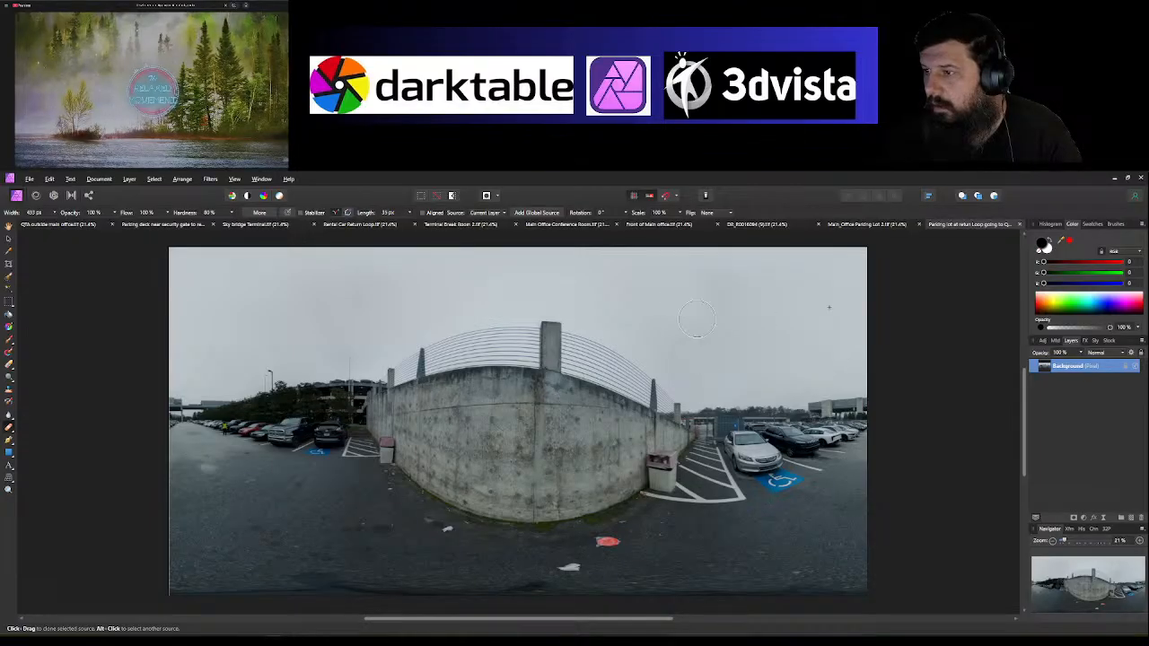
Step: Retouch the sky above the parked cars beside the wall, using clean sky sampled nearer the panorama's edge
alt+click(834, 312)
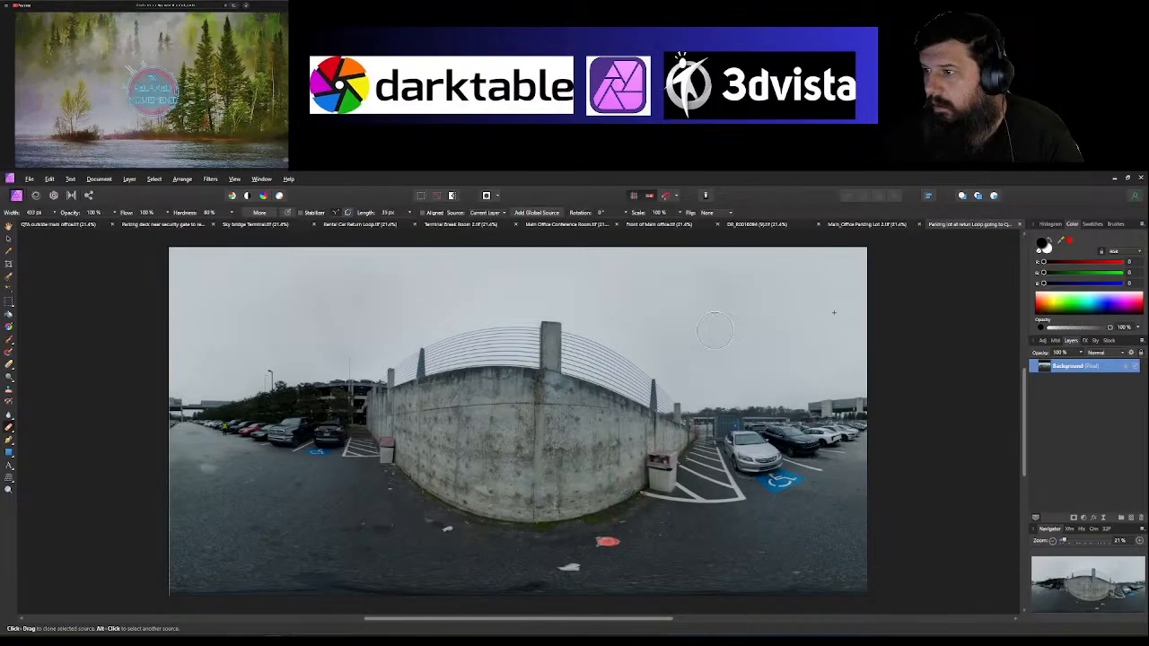
drag(729, 359, 724, 333)
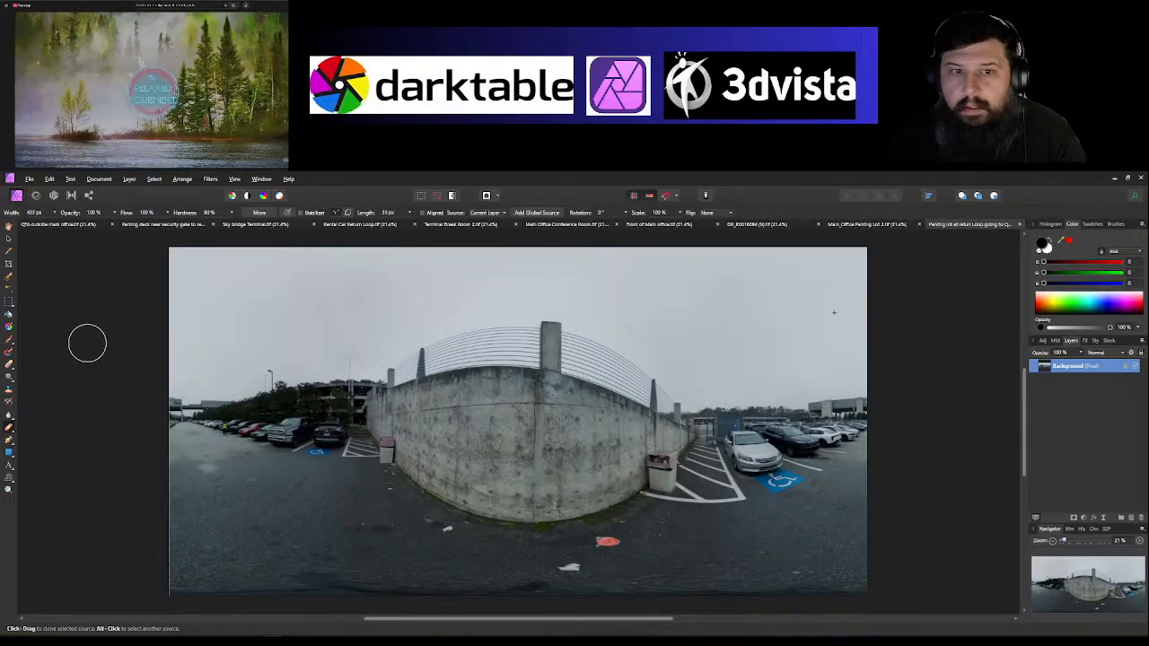
Step: Add a Brightness / Contrast adjustment from the Lighter preset and lower its contrast to -4%
click(1042, 342)
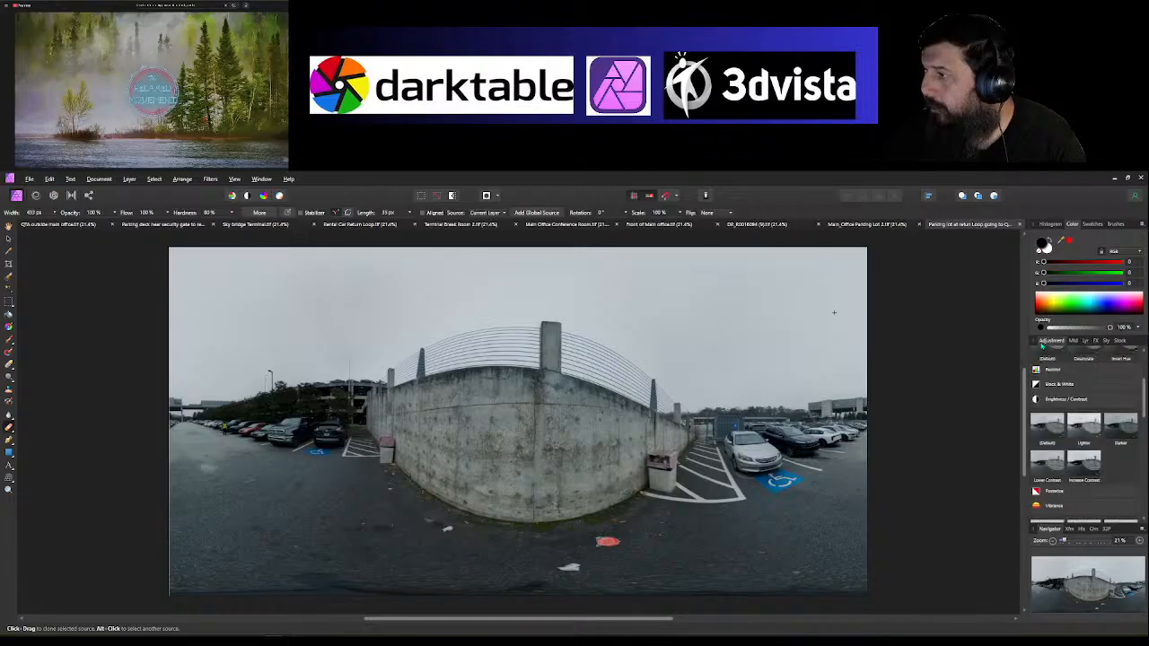
scroll(1041, 411, up, 3)
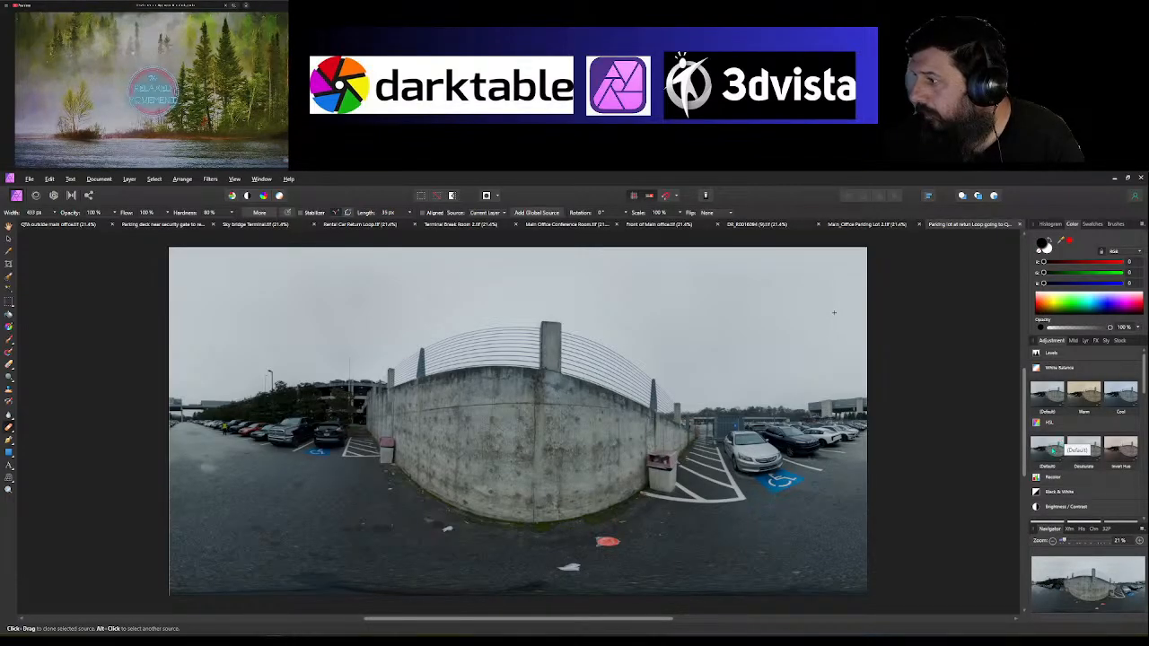
scroll(1051, 453, down, 3)
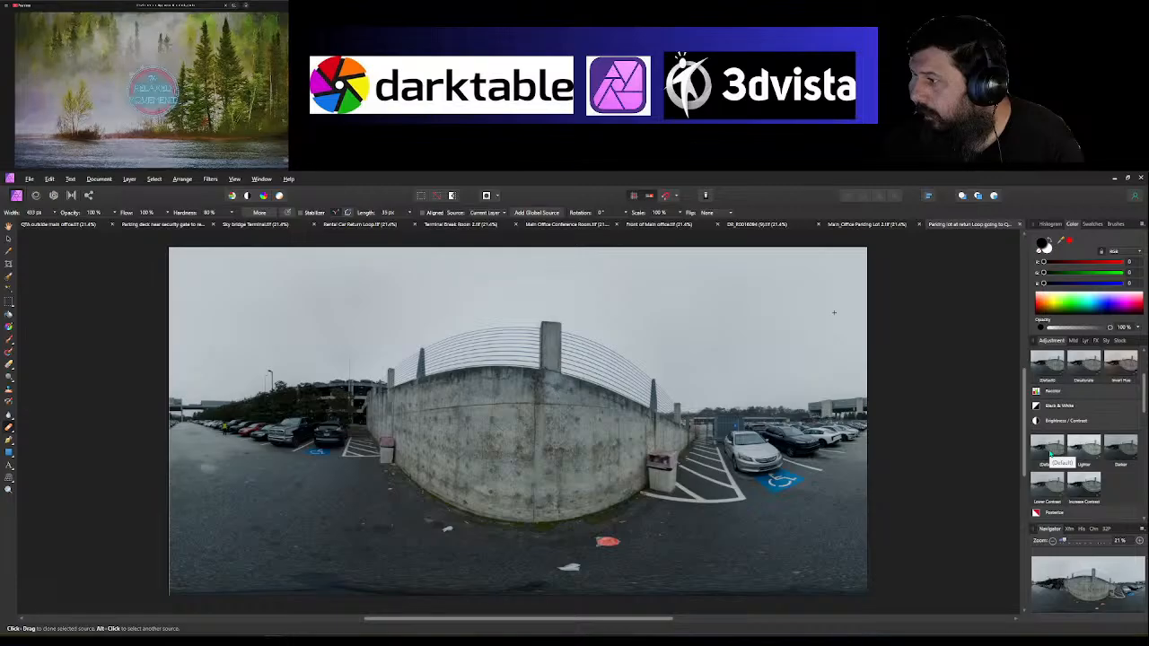
click(1085, 446)
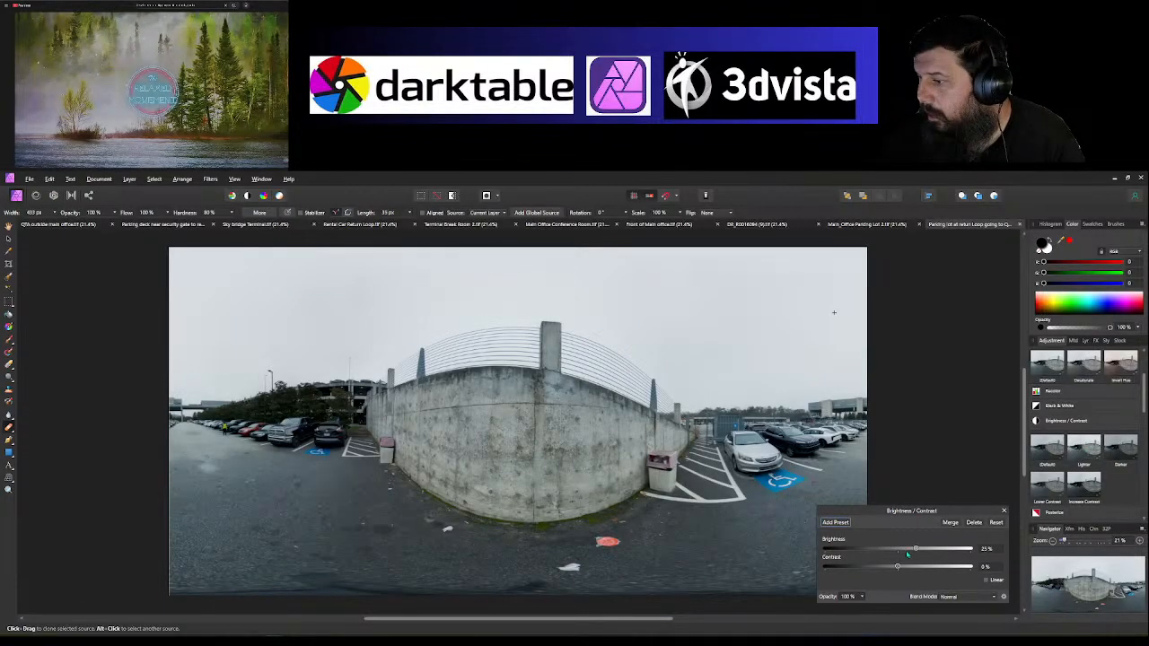
drag(898, 568, 895, 568)
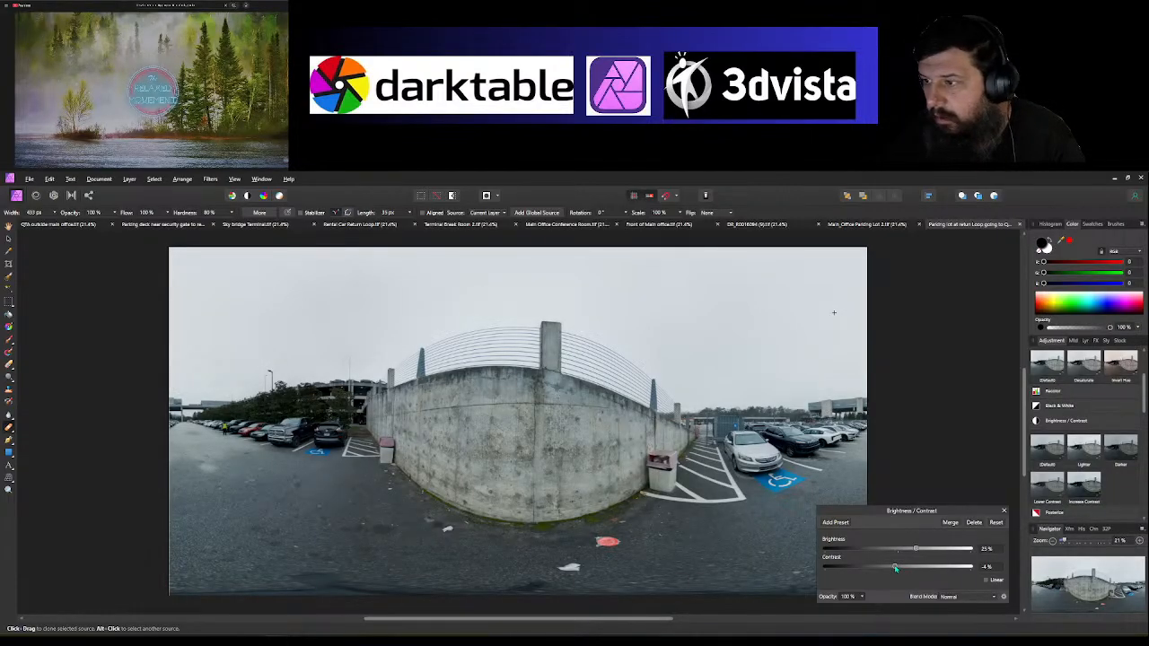
Step: Add a Vibrance adjustment to the concrete wall panorama with vibrance 10% and saturation 19%
scroll(1041, 467, down, 3)
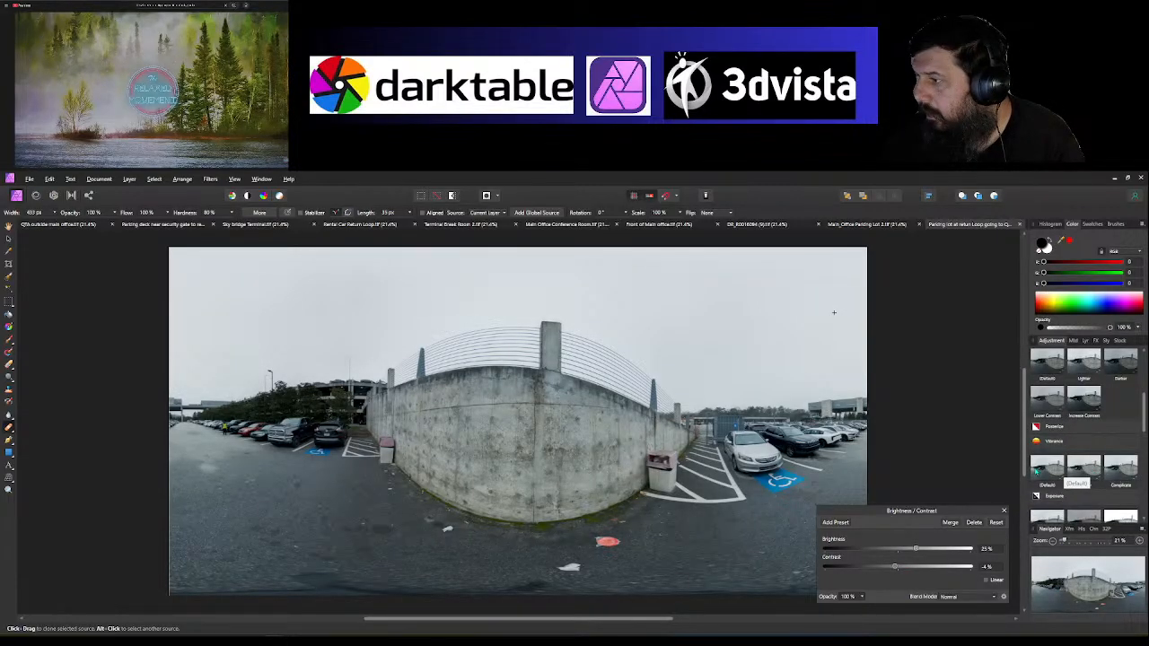
click(1037, 470)
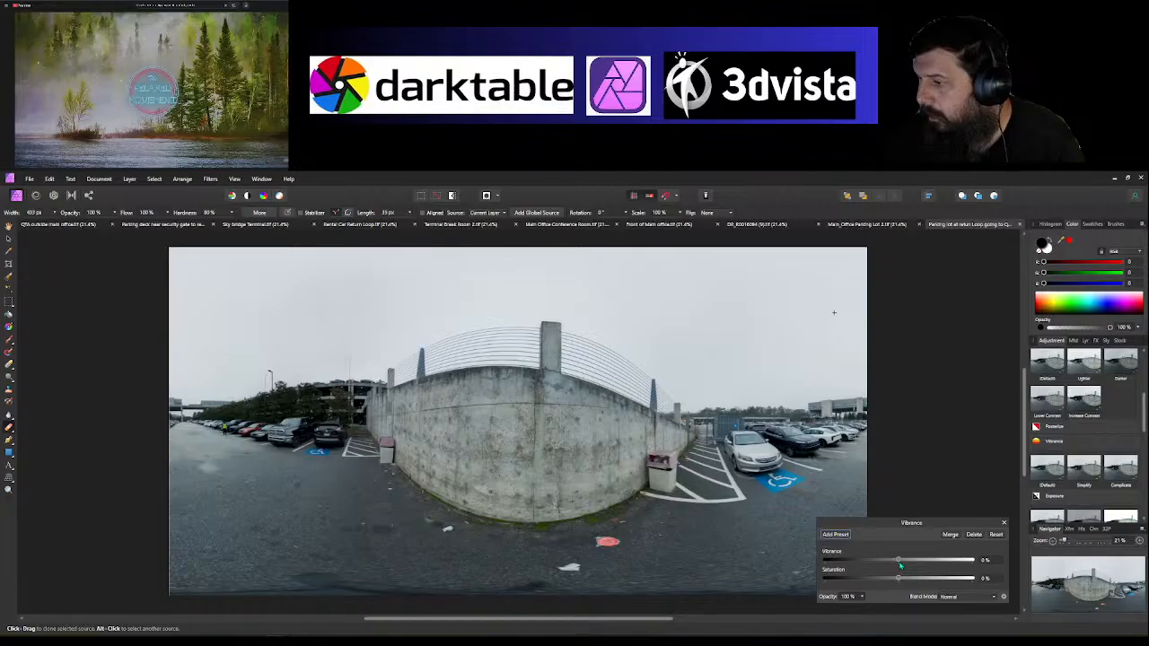
drag(899, 561, 907, 561)
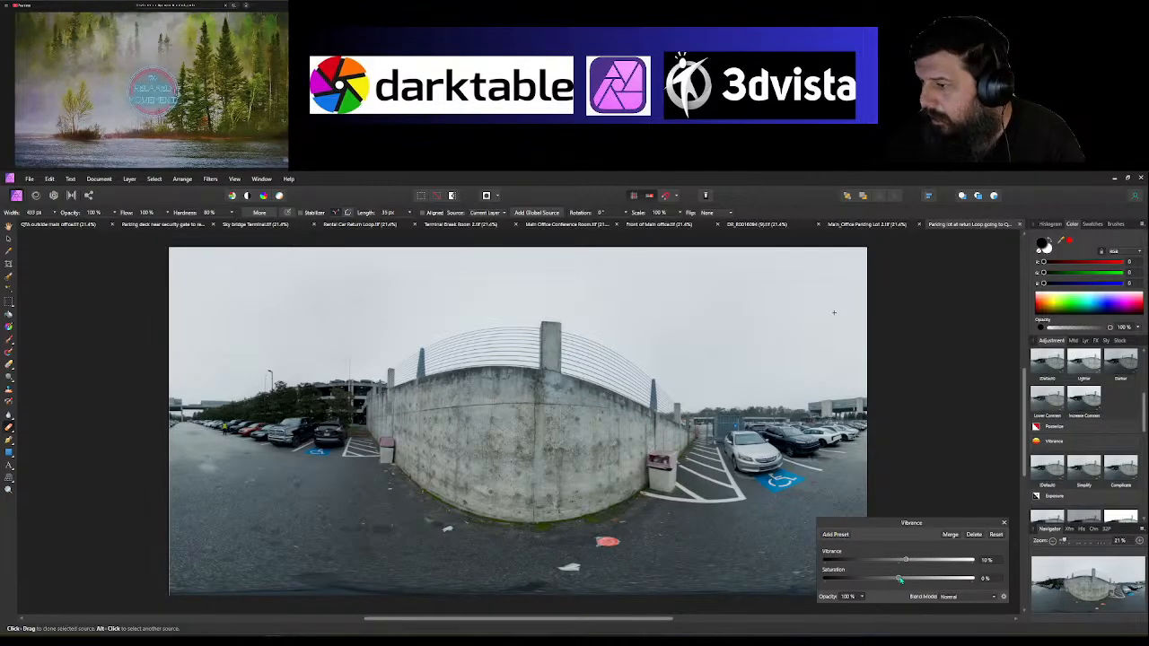
drag(898, 577, 911, 578)
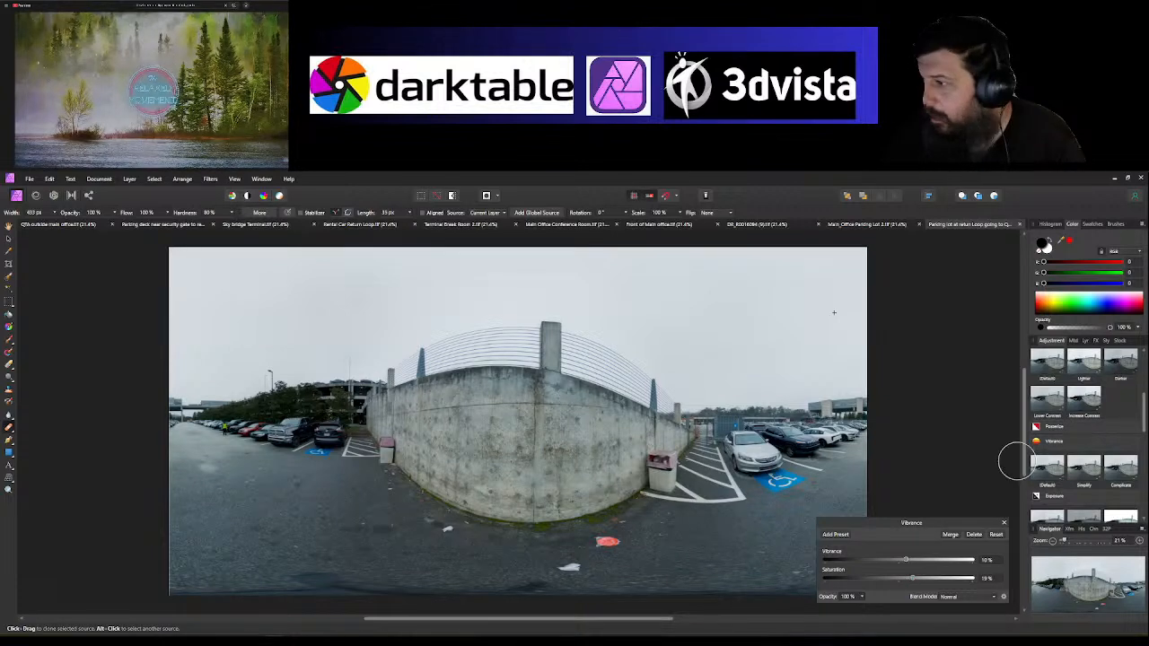
scroll(1073, 461, down, 3)
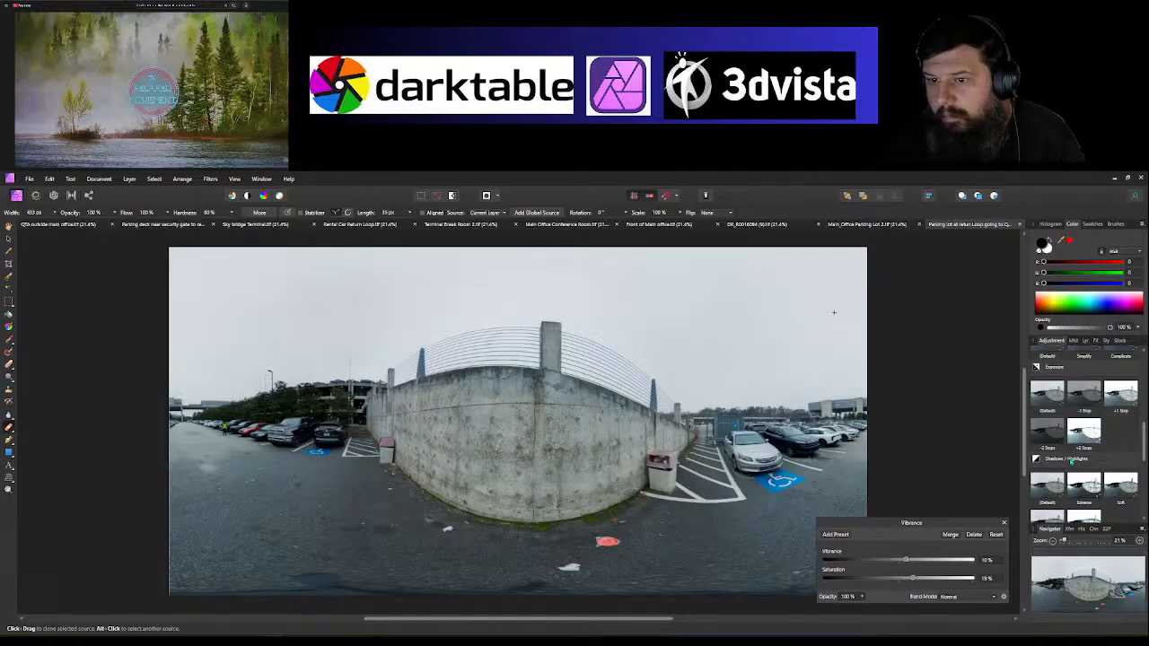
scroll(1071, 461, down, 10)
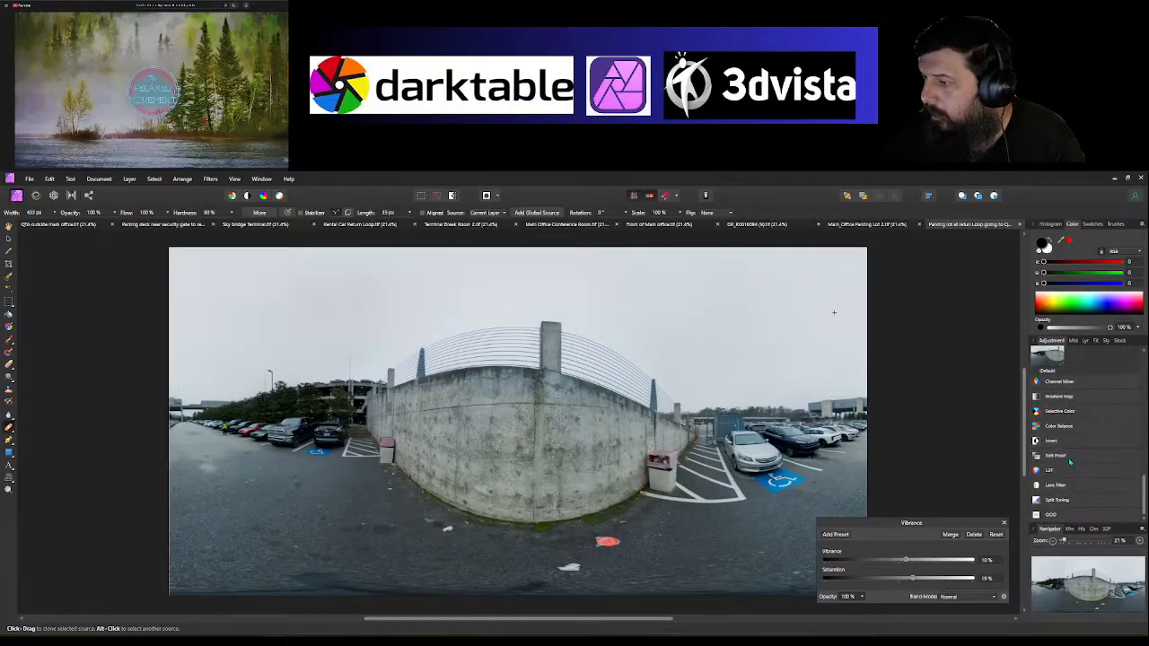
scroll(1069, 462, up, 5)
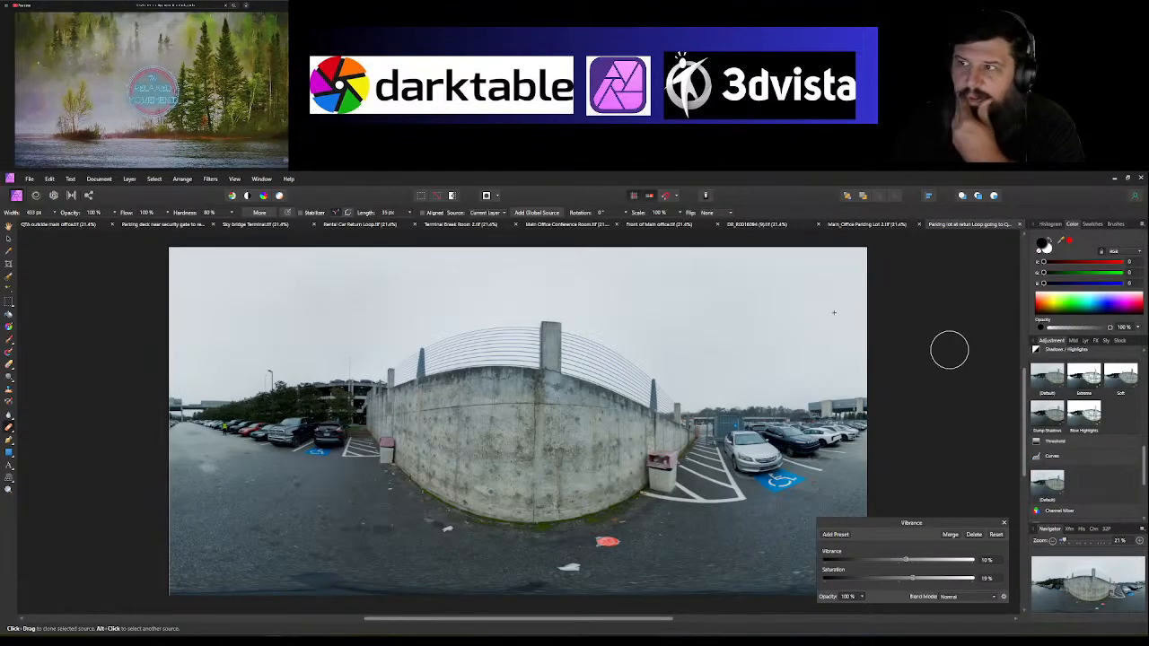
click(1004, 523)
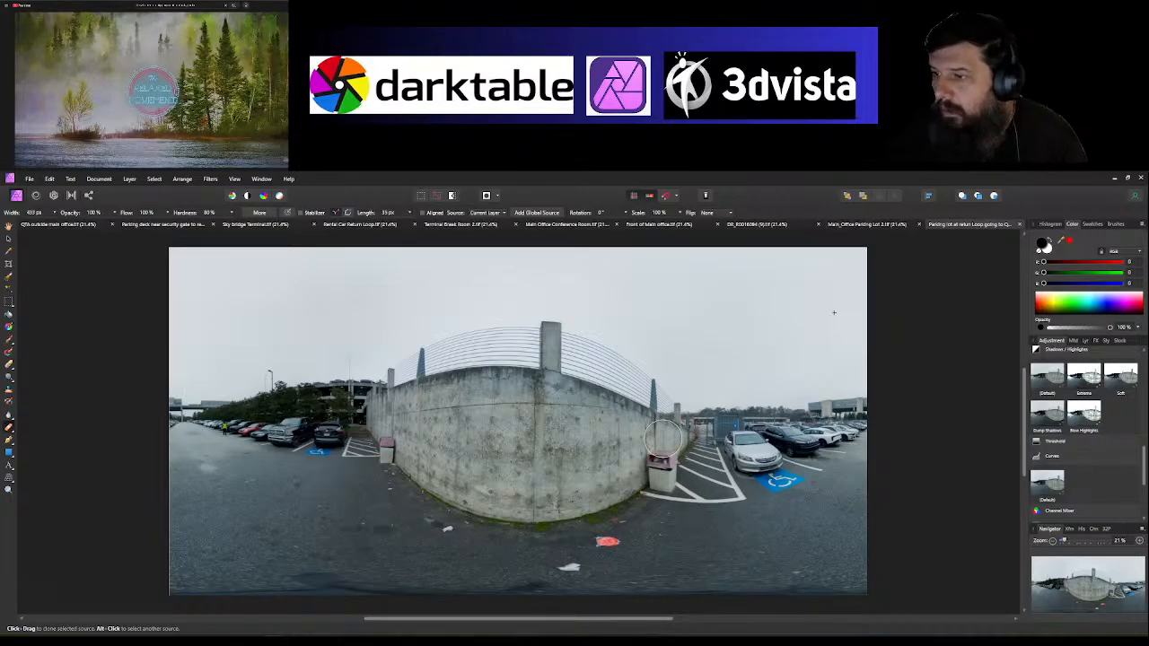
Step: Export the panorama as a best-quality JPEG to the 3D Vista folder, keeping its suggested name, and close the document without saving
click(34, 179)
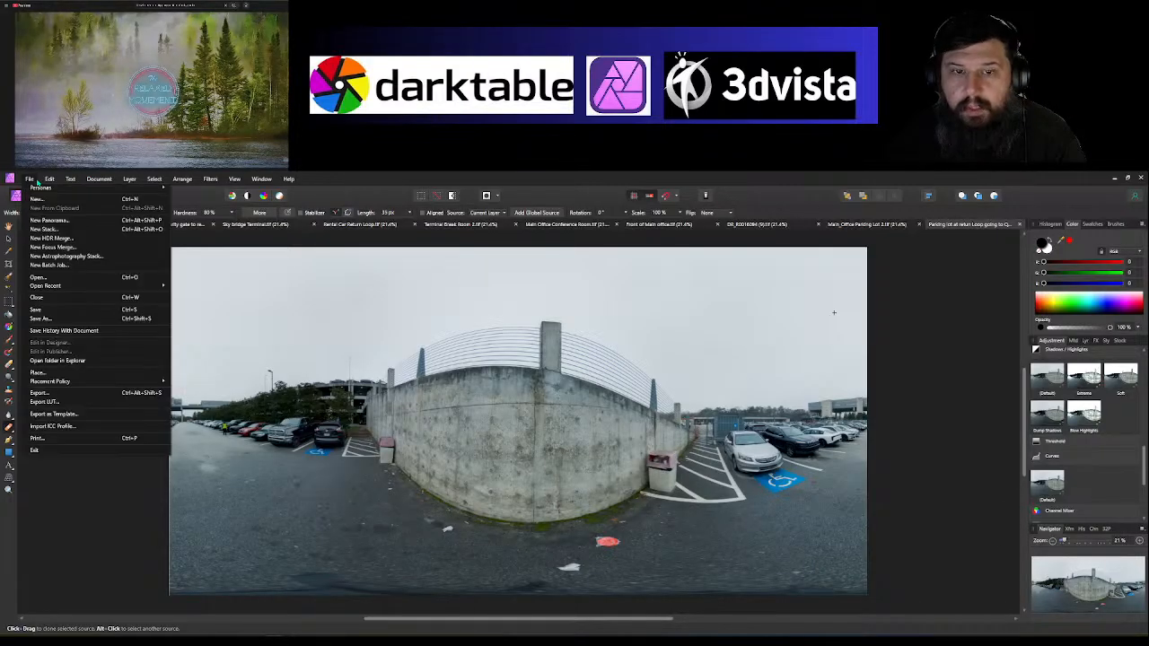
click(93, 394)
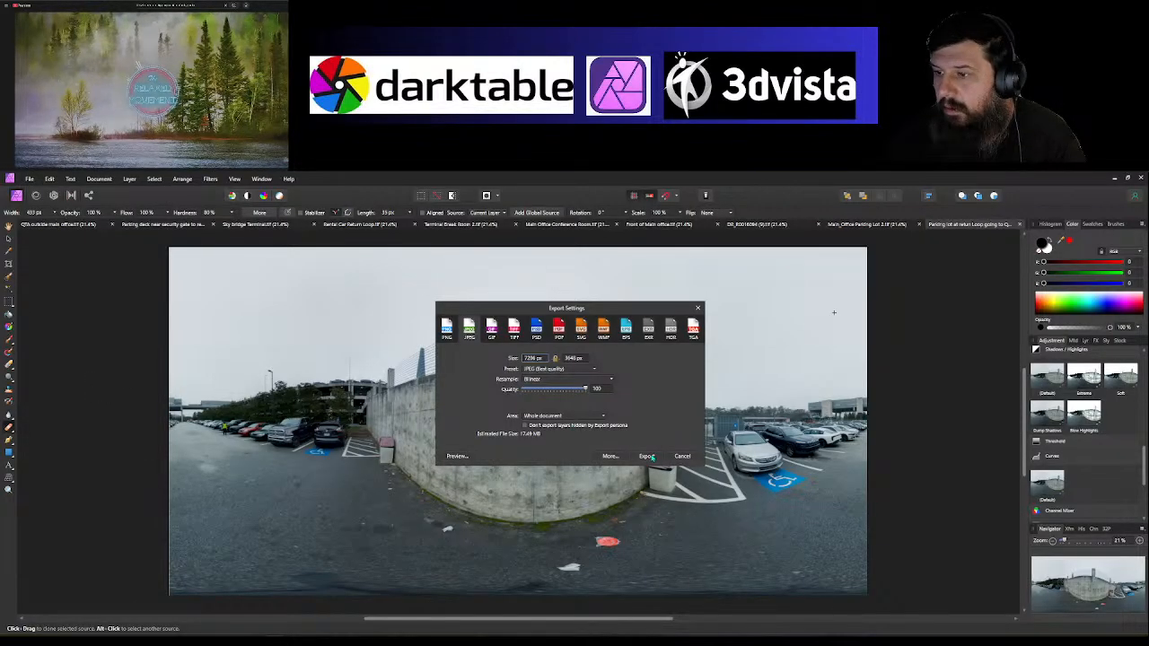
click(647, 456)
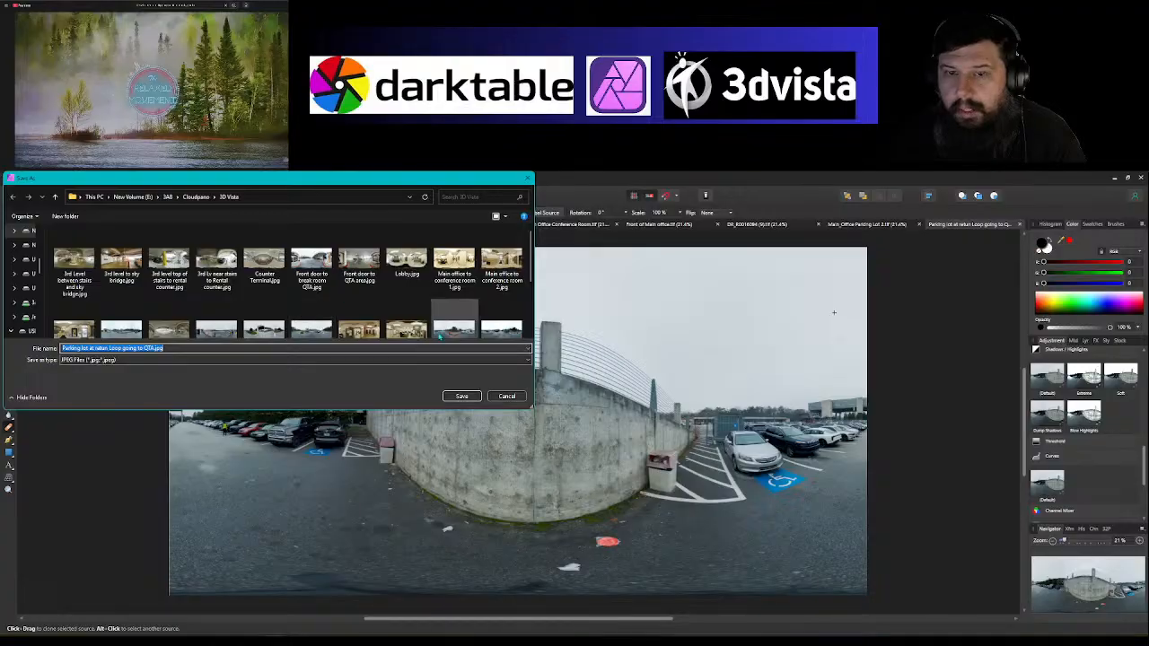
click(462, 396)
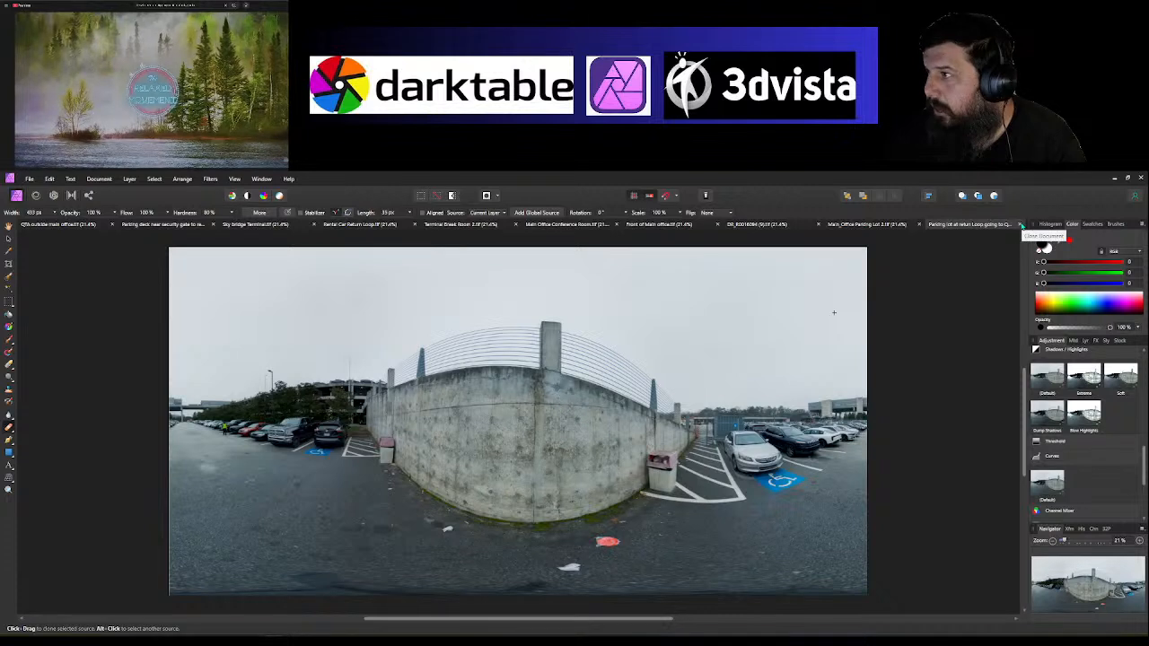
click(1019, 225)
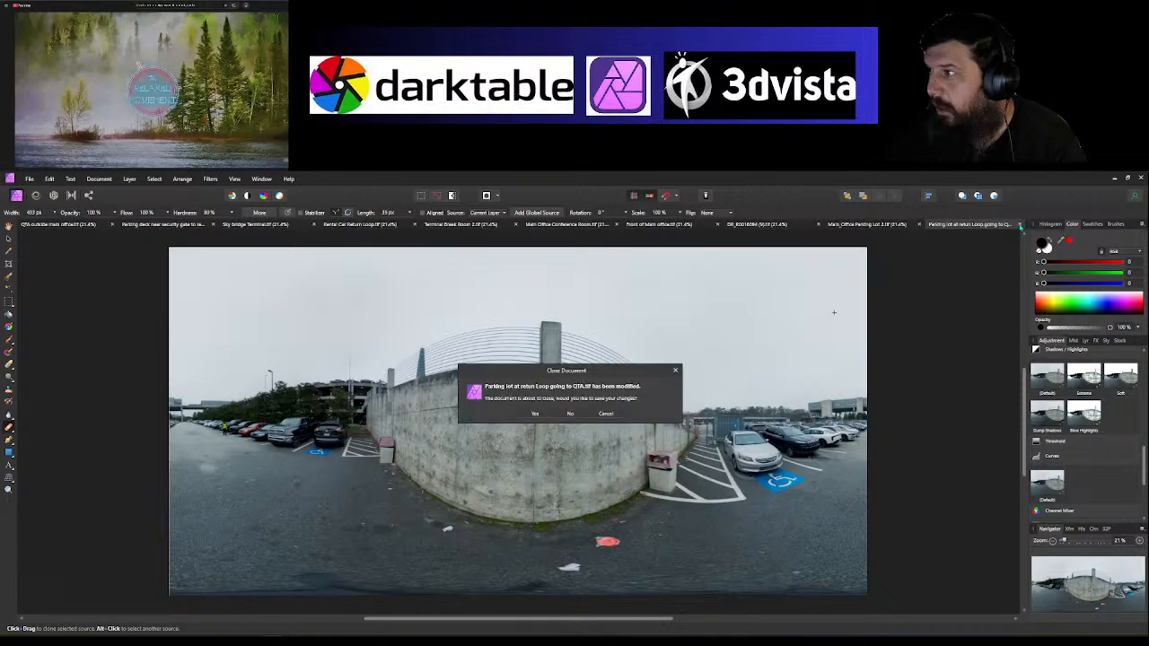
click(571, 414)
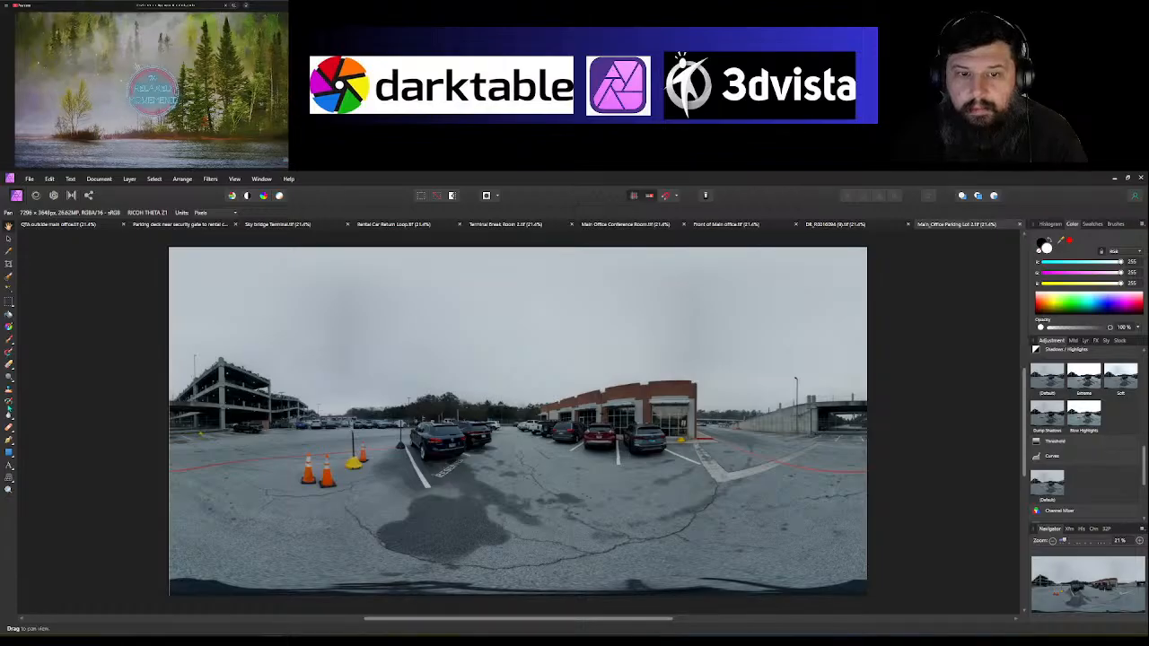
Step: Retouch the dark patches in the sky of the main office parking lot panorama with clean sky sampled near its upper corner
click(10, 427)
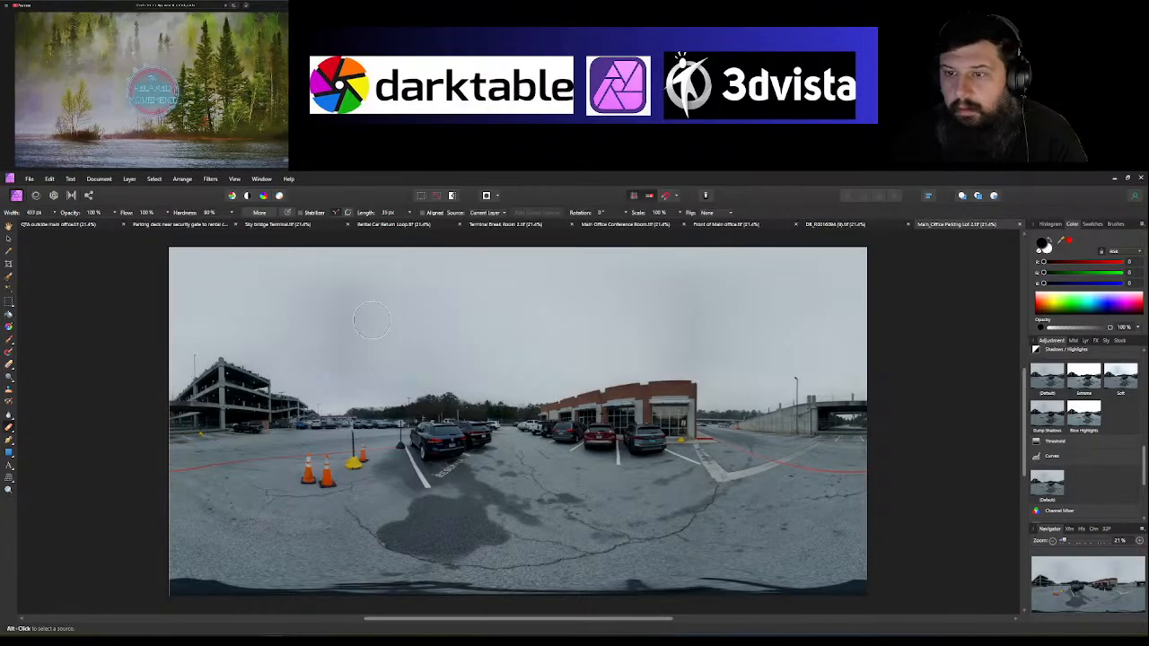
alt+click(200, 259)
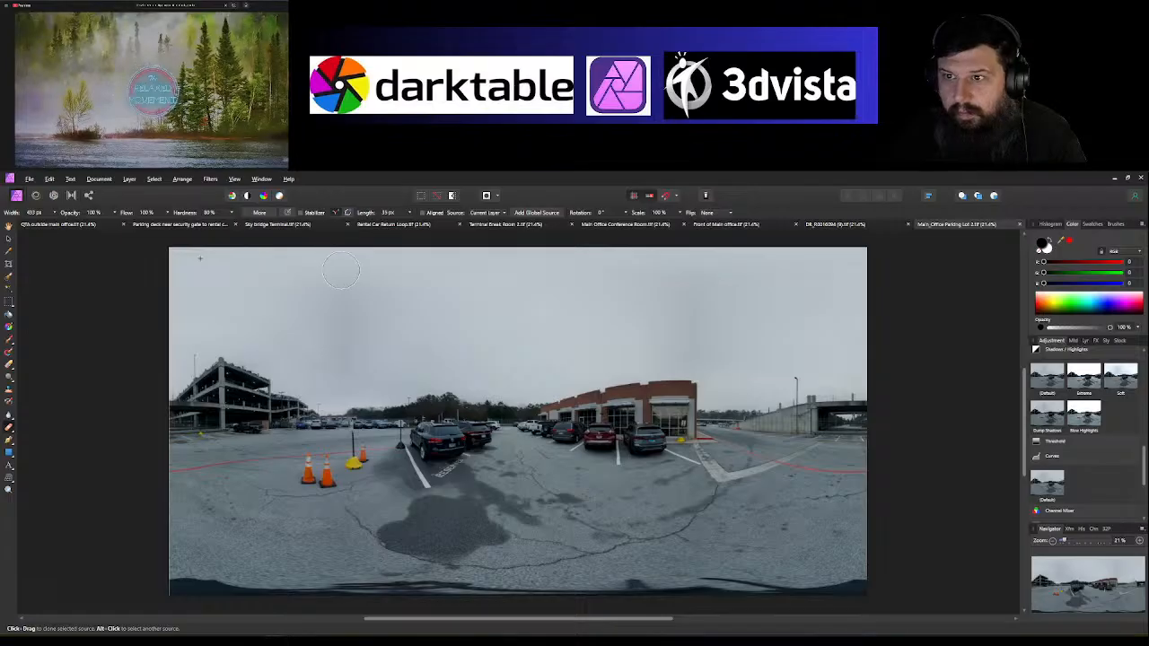
click(338, 340)
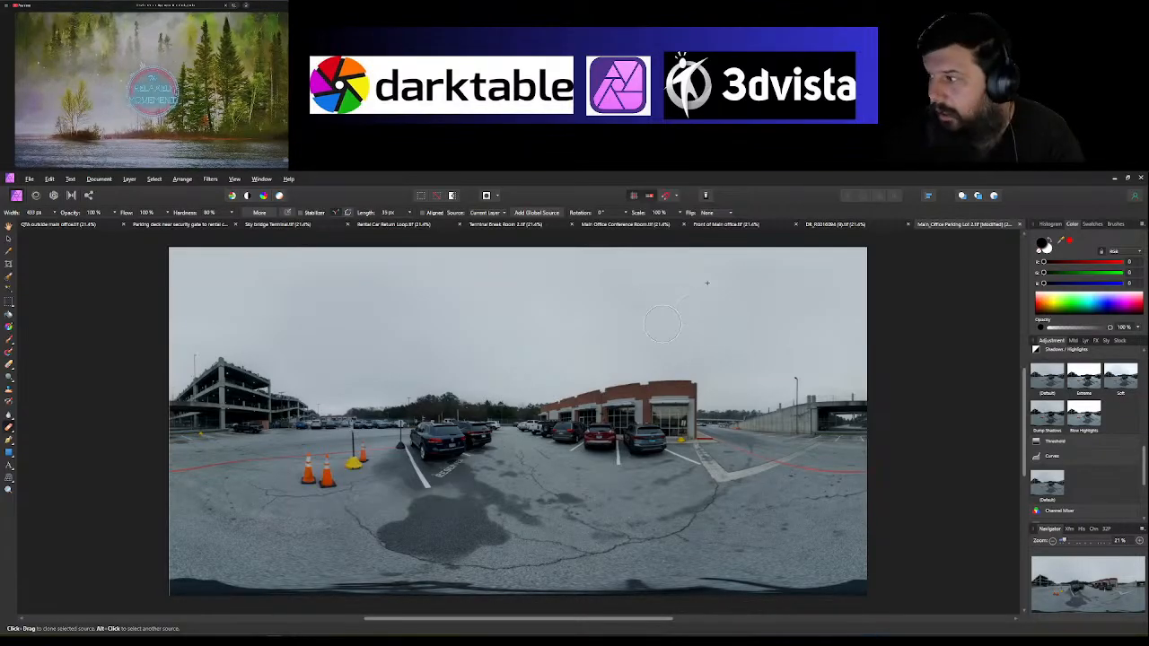
Step: Brighten the main office parking lot panorama with the Lighter Brightness / Contrast preset and set its contrast to 2%
scroll(1086, 427, up, 2)
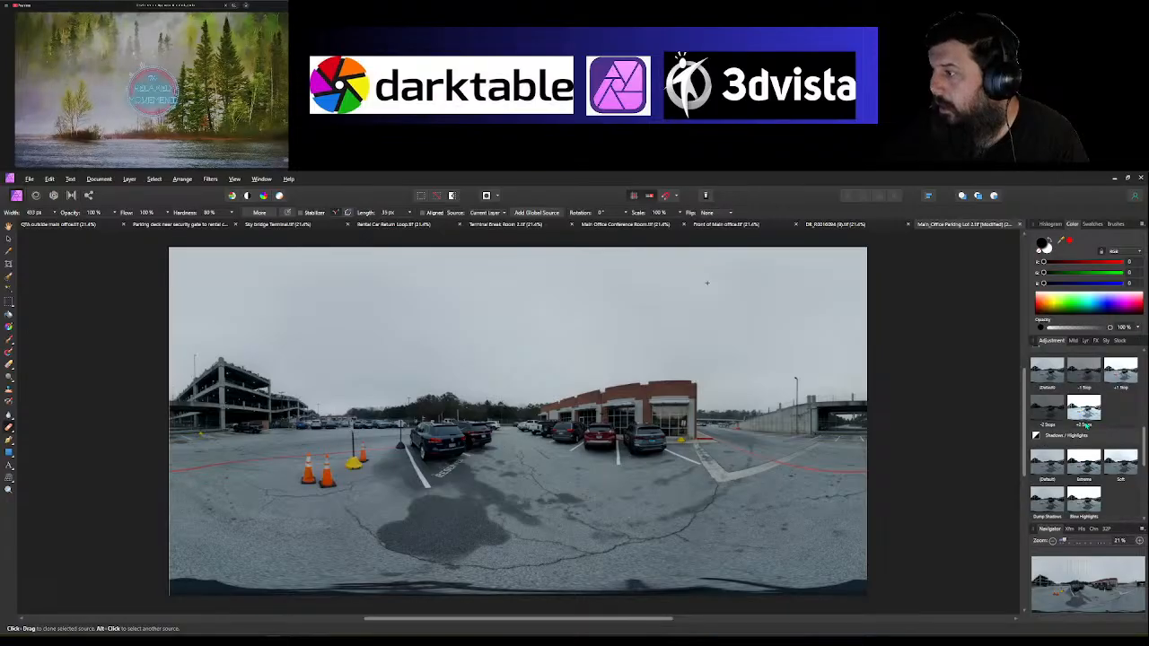
scroll(1086, 427, up, 6)
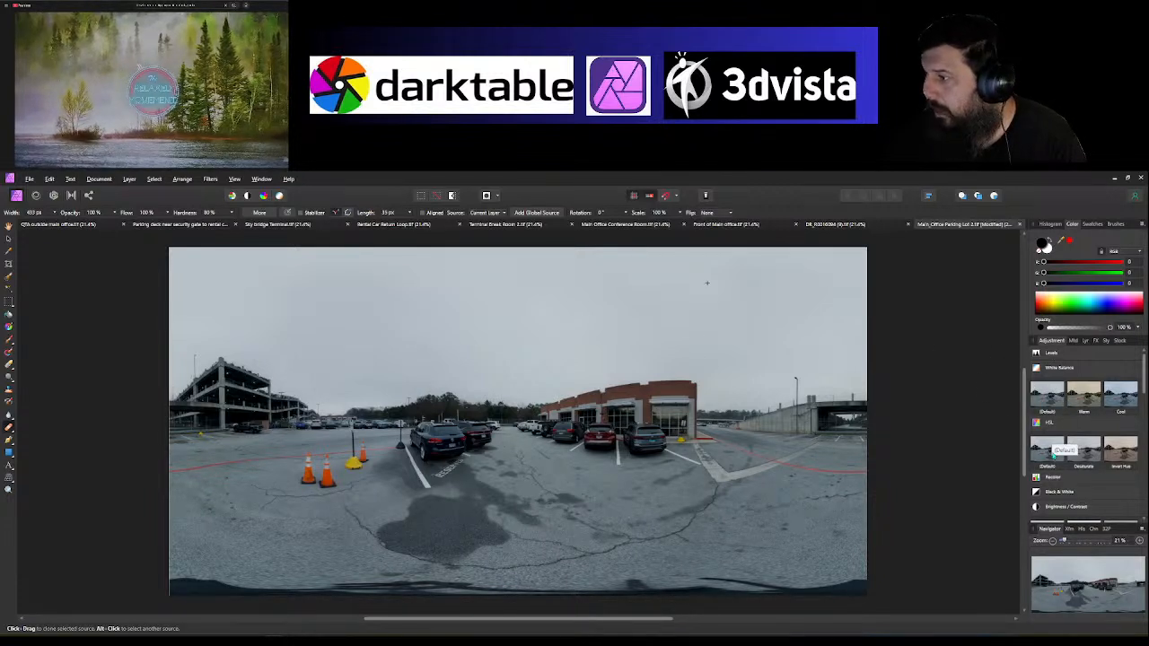
scroll(1052, 455, down, 2)
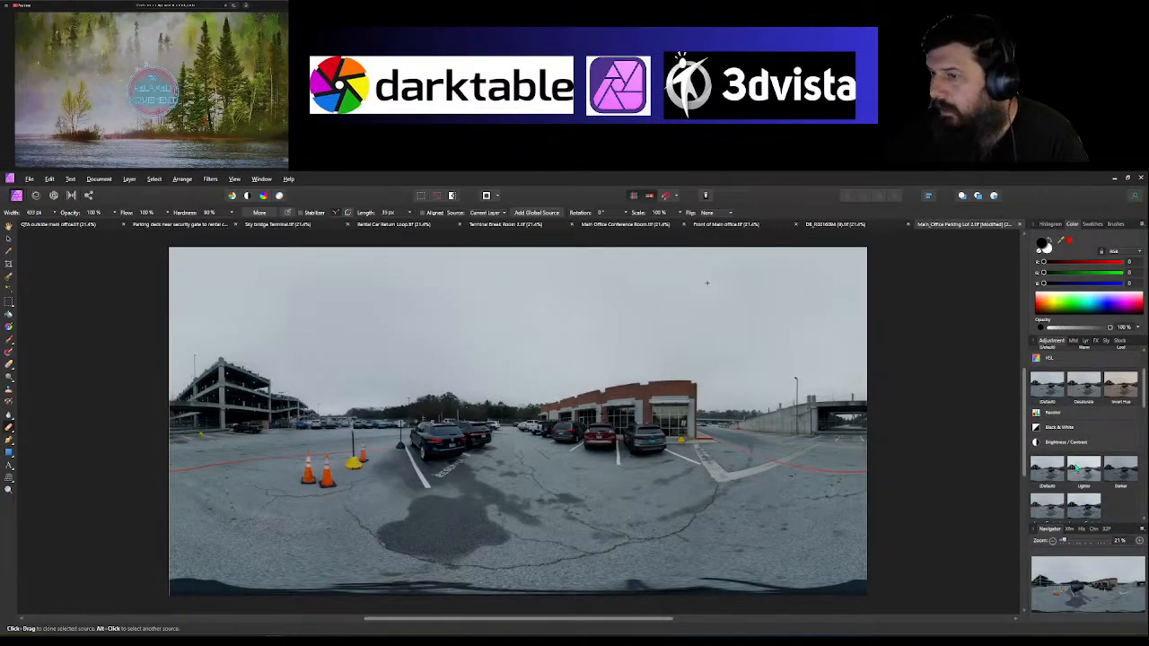
click(1081, 468)
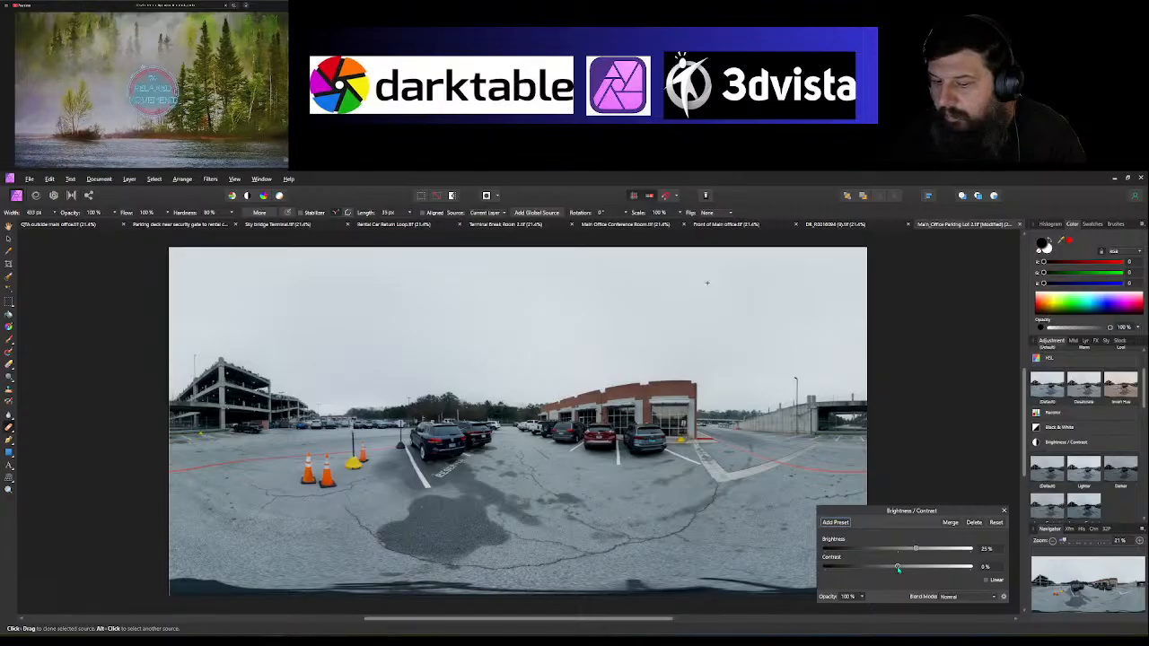
drag(898, 568, 899, 569)
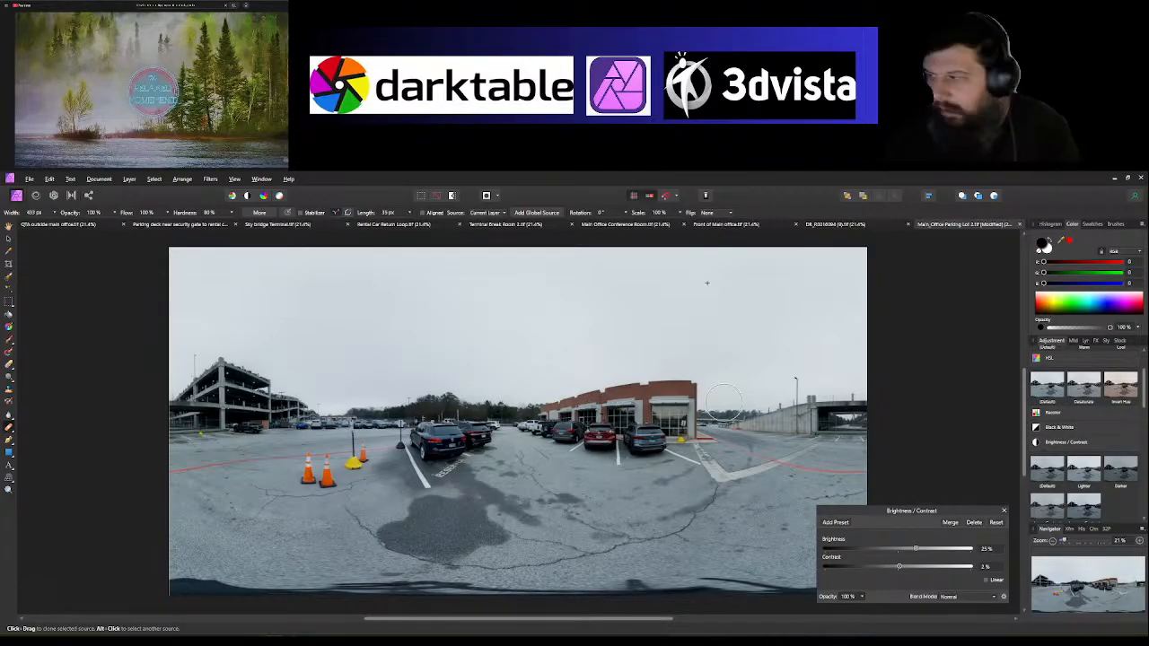
click(1003, 510)
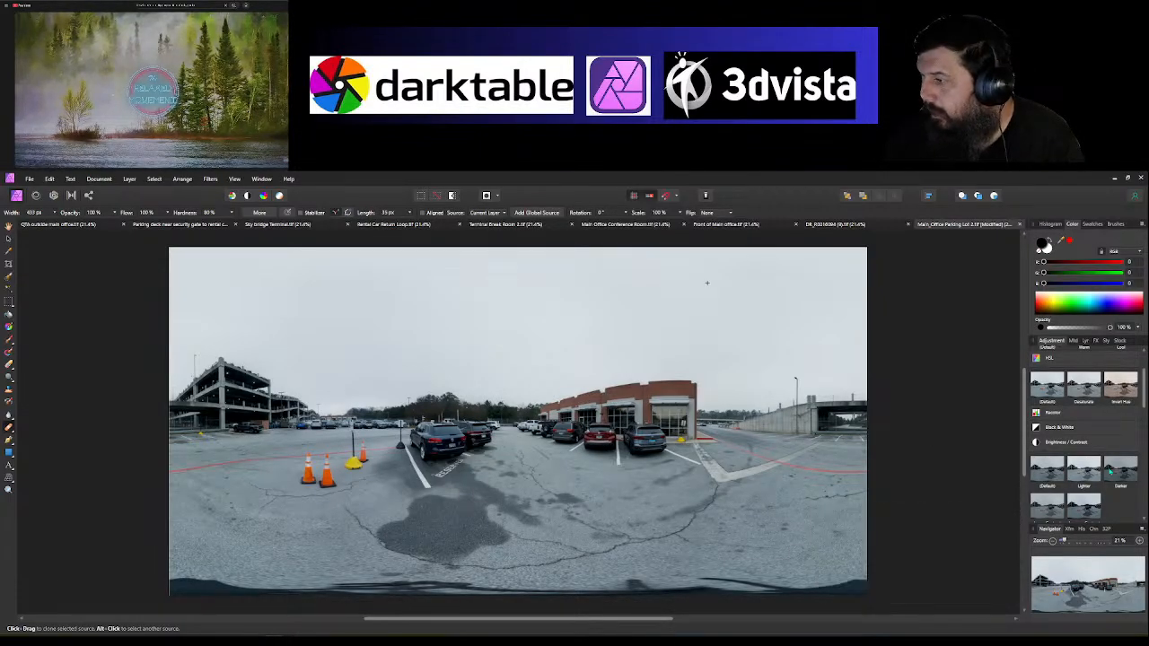
Step: Add a Vibrance adjustment to the main office parking lot panorama with vibrance 8% and saturation 19%
scroll(1095, 462, down, 3)
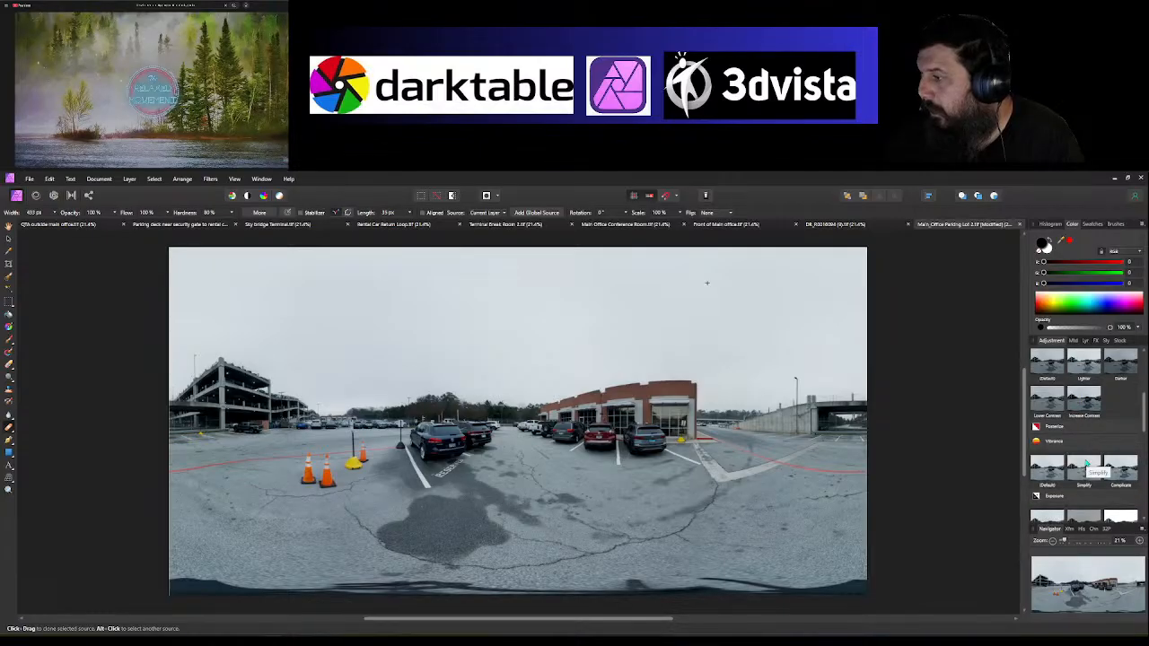
click(1072, 463)
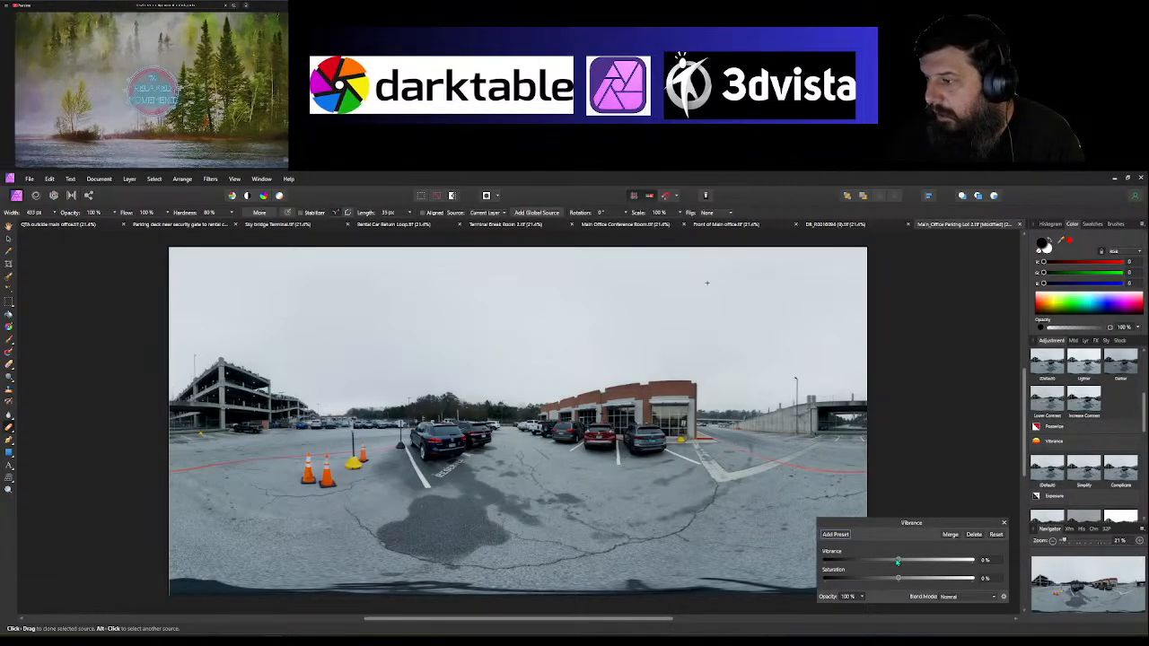
drag(899, 562, 914, 579)
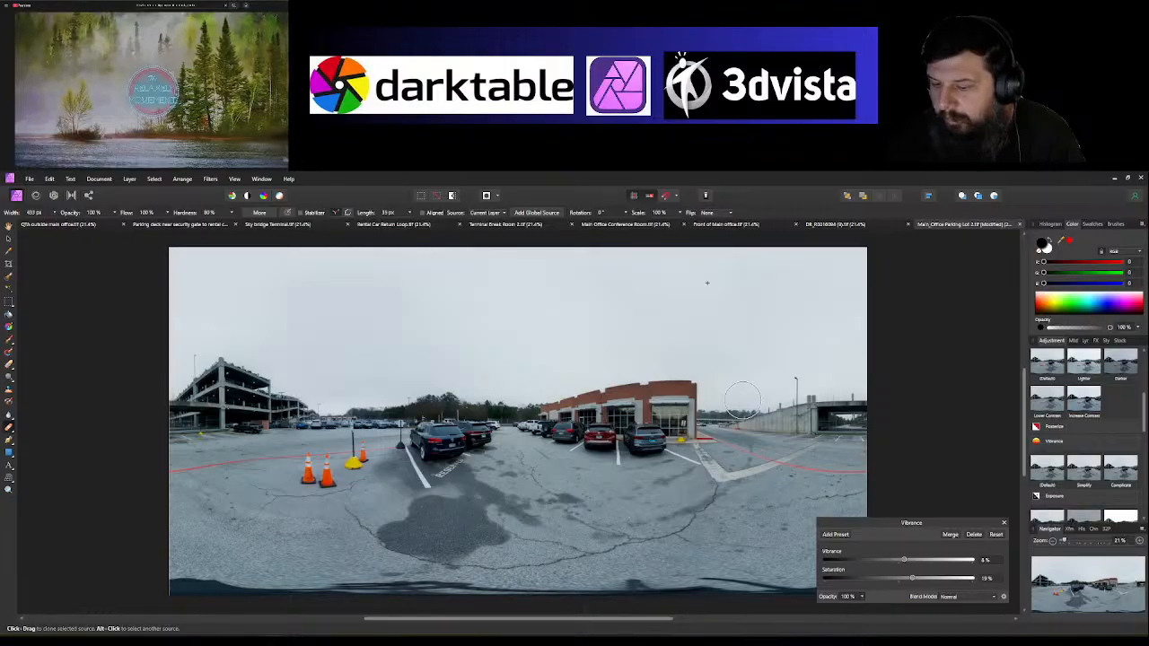
click(1003, 522)
scroll(1094, 458, down, 5)
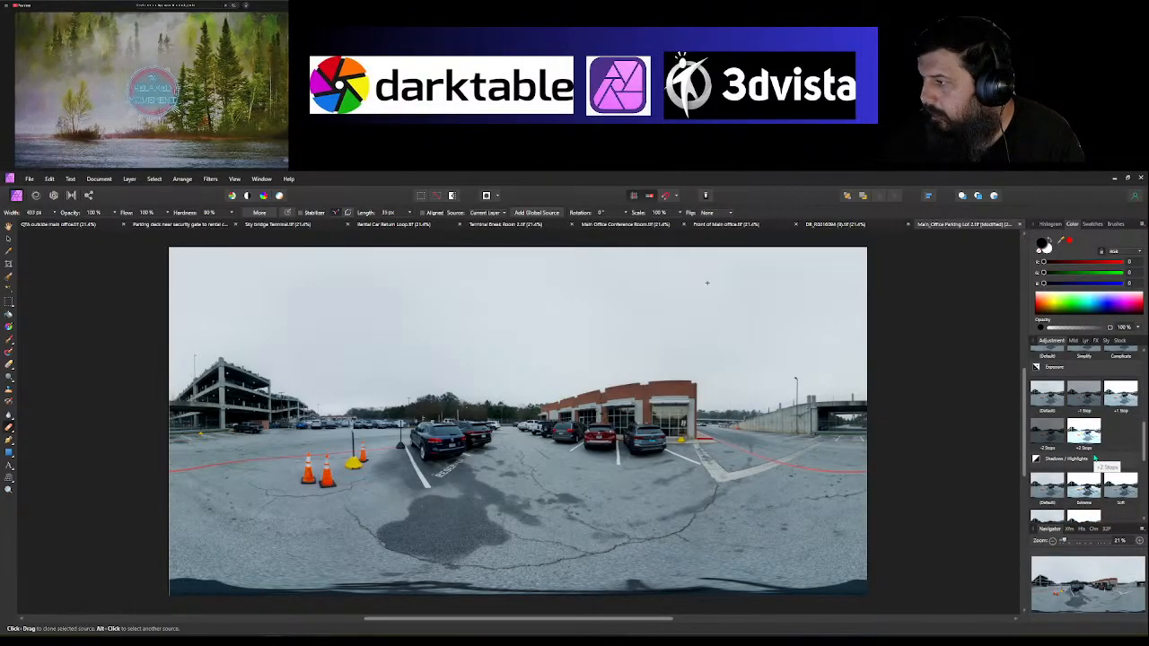
scroll(1094, 459, down, 8)
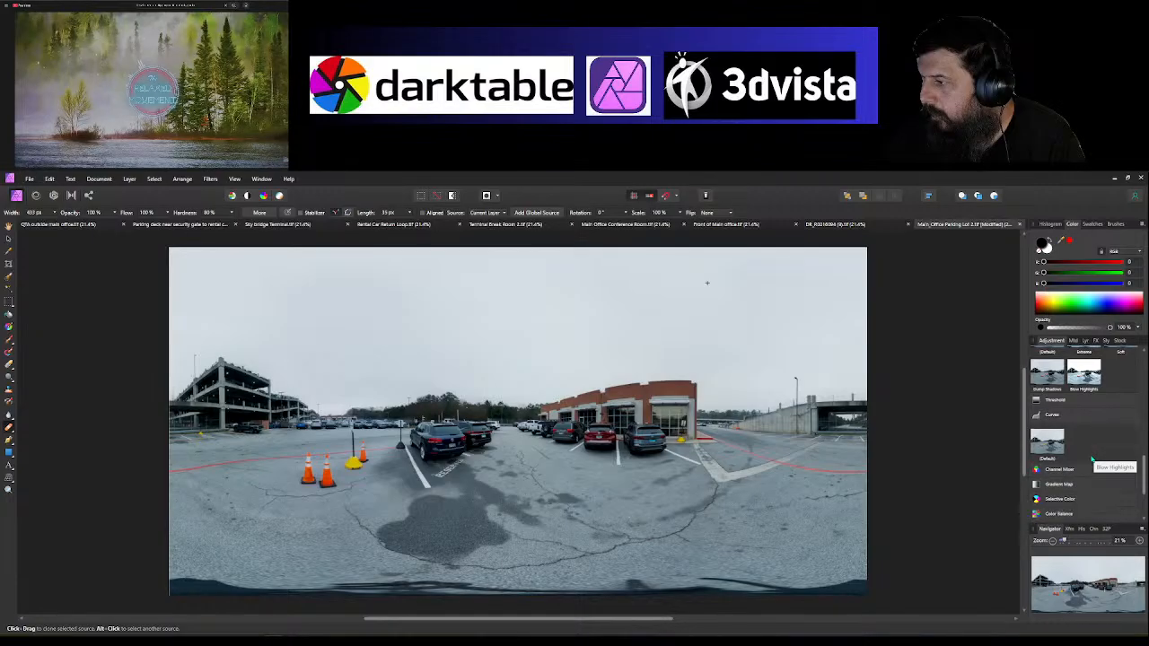
Step: Select the Background layer of the main office parking lot panorama and show it in an equirectangular live projection
scroll(1092, 463, up, 10)
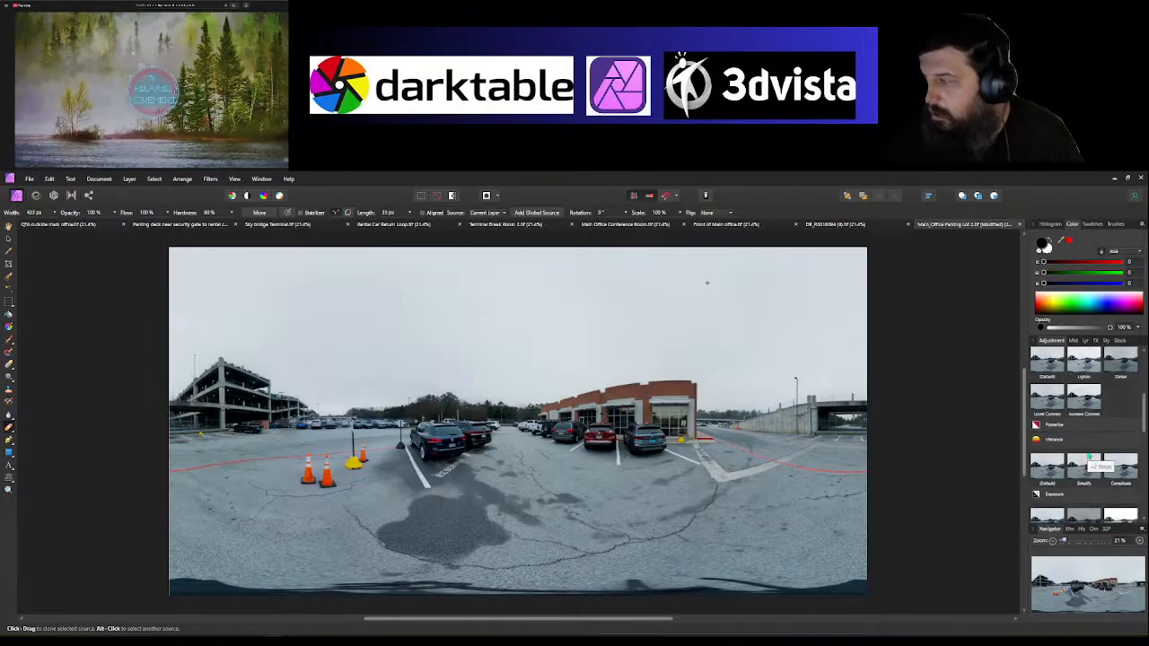
scroll(1088, 458, up, 4)
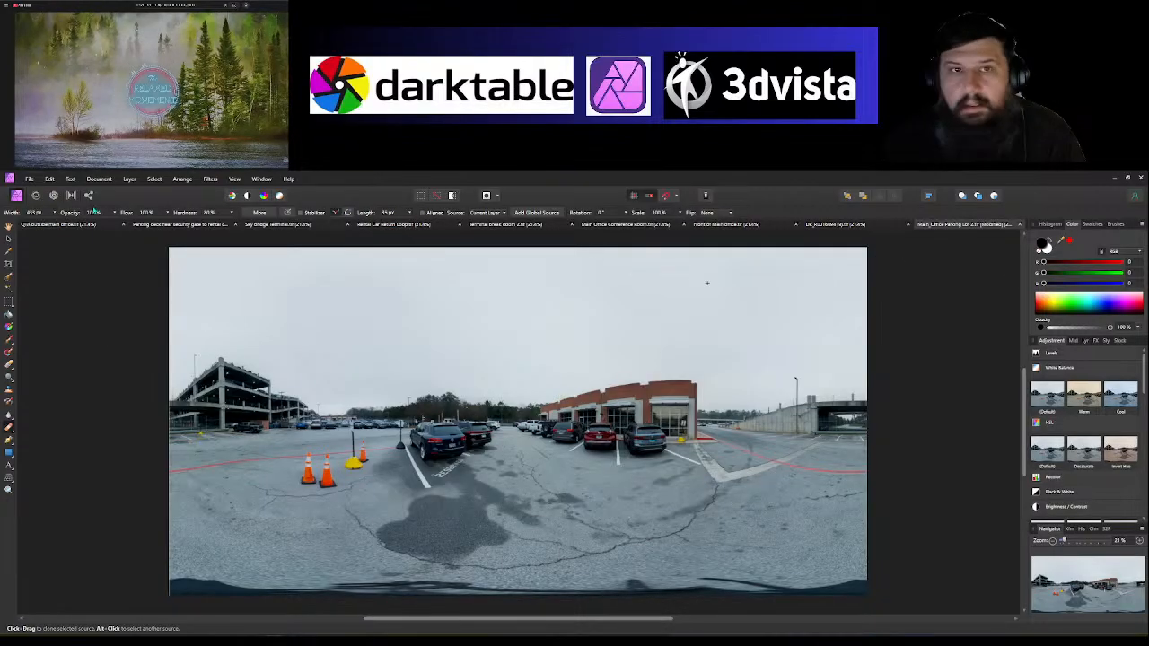
click(29, 179)
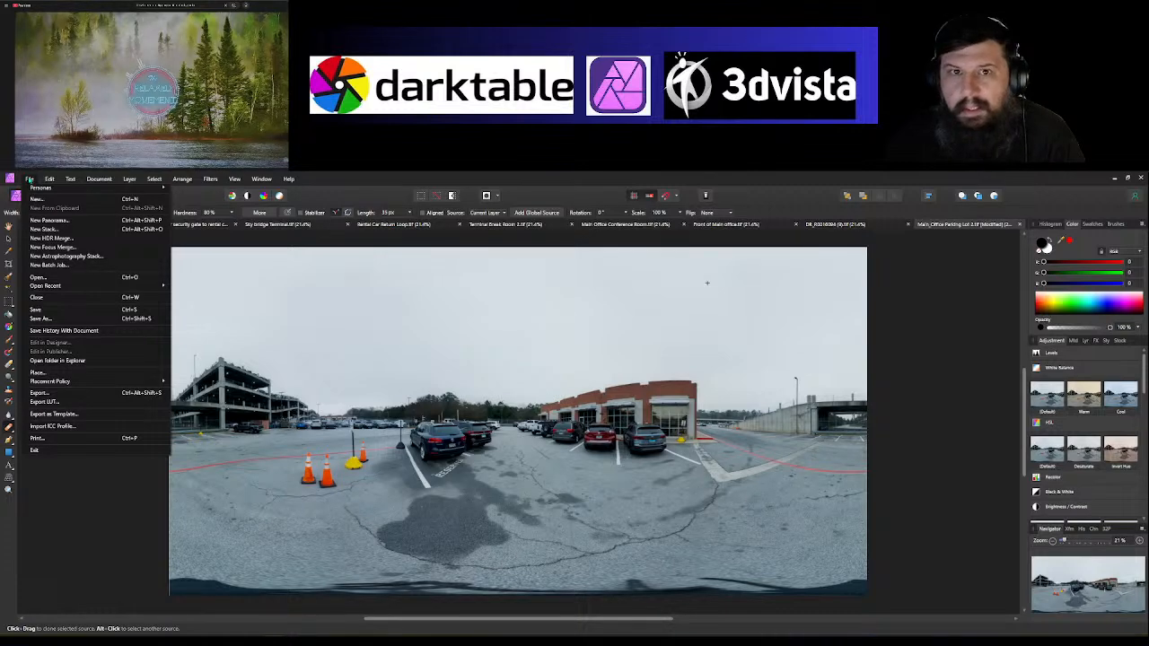
mouse_move(137, 183)
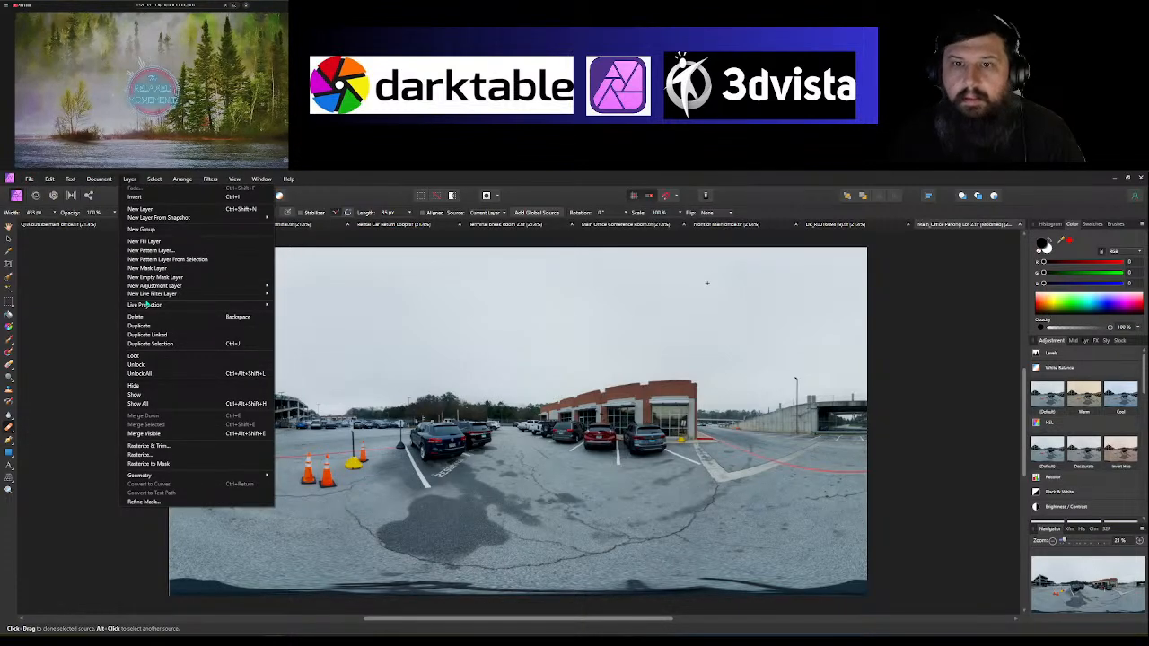
mouse_move(158, 306)
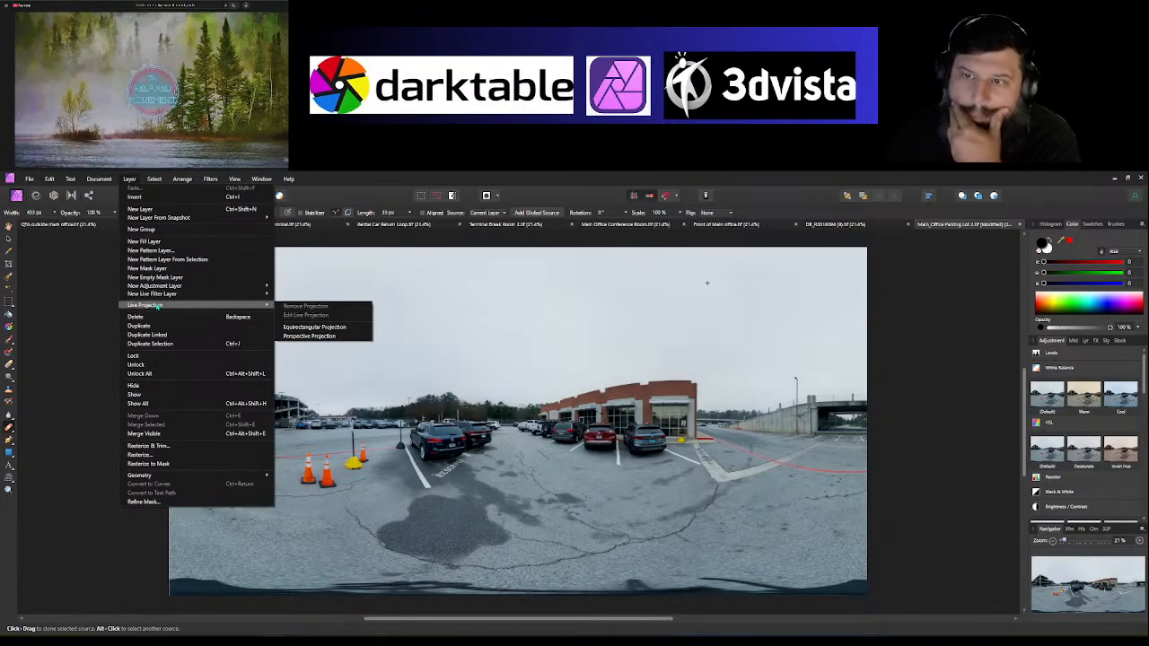
click(1089, 341)
click(1083, 396)
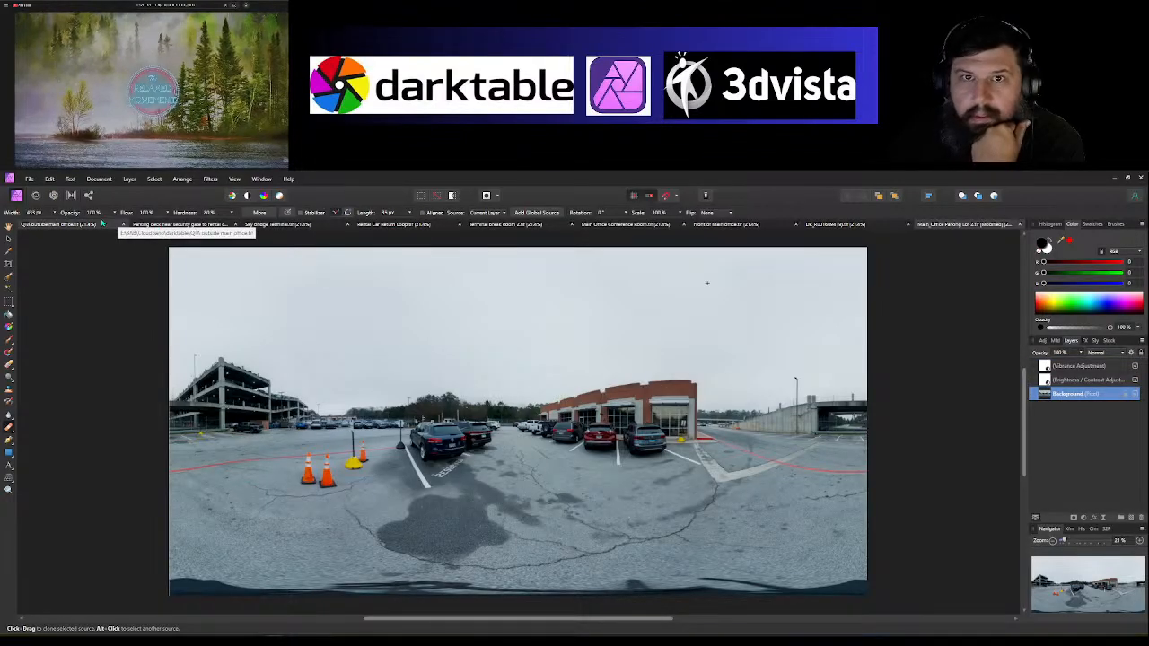
click(129, 179)
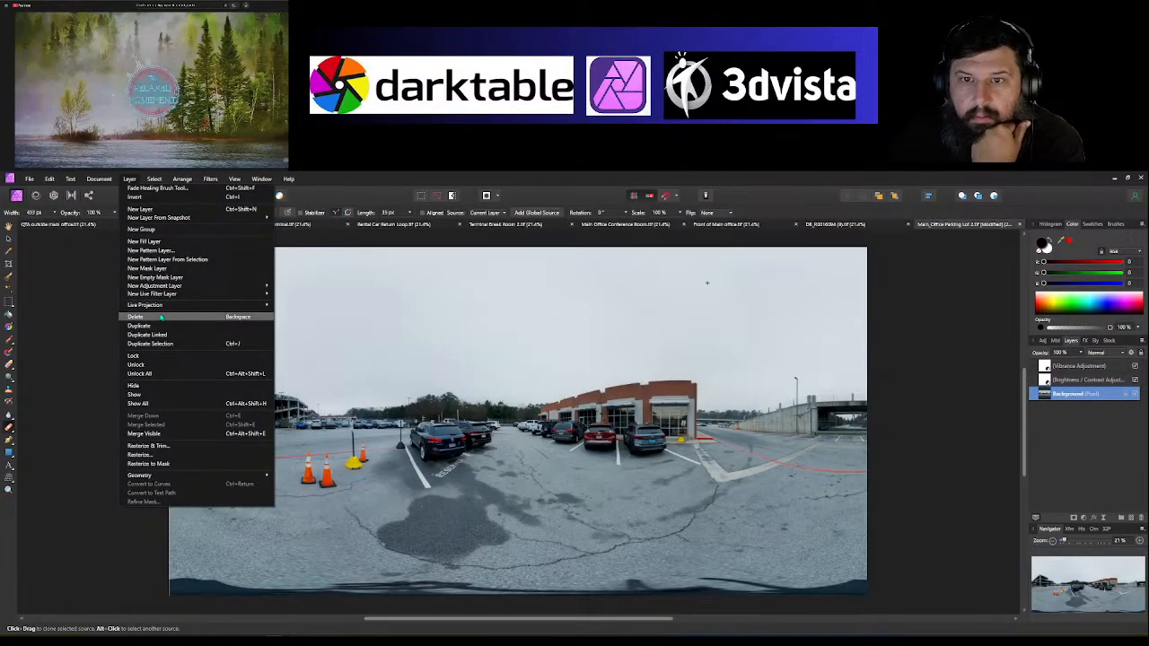
mouse_move(162, 306)
click(312, 329)
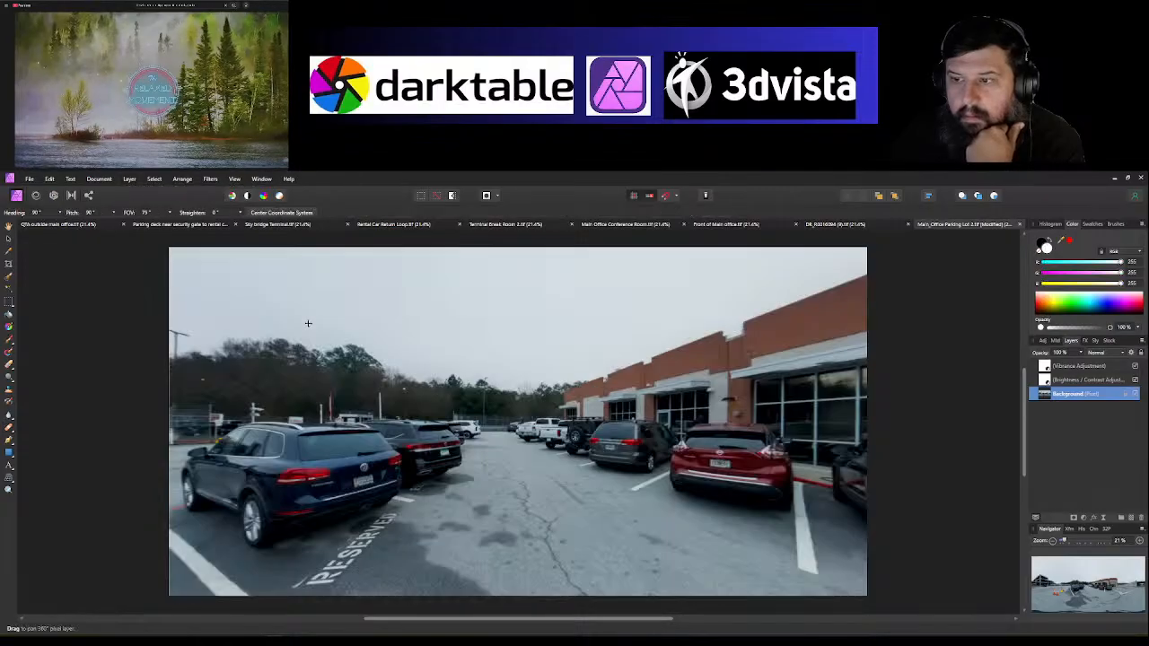
Step: Set the projection heading to 0° to inspect the parking lot view, and remove the live projection
click(61, 214)
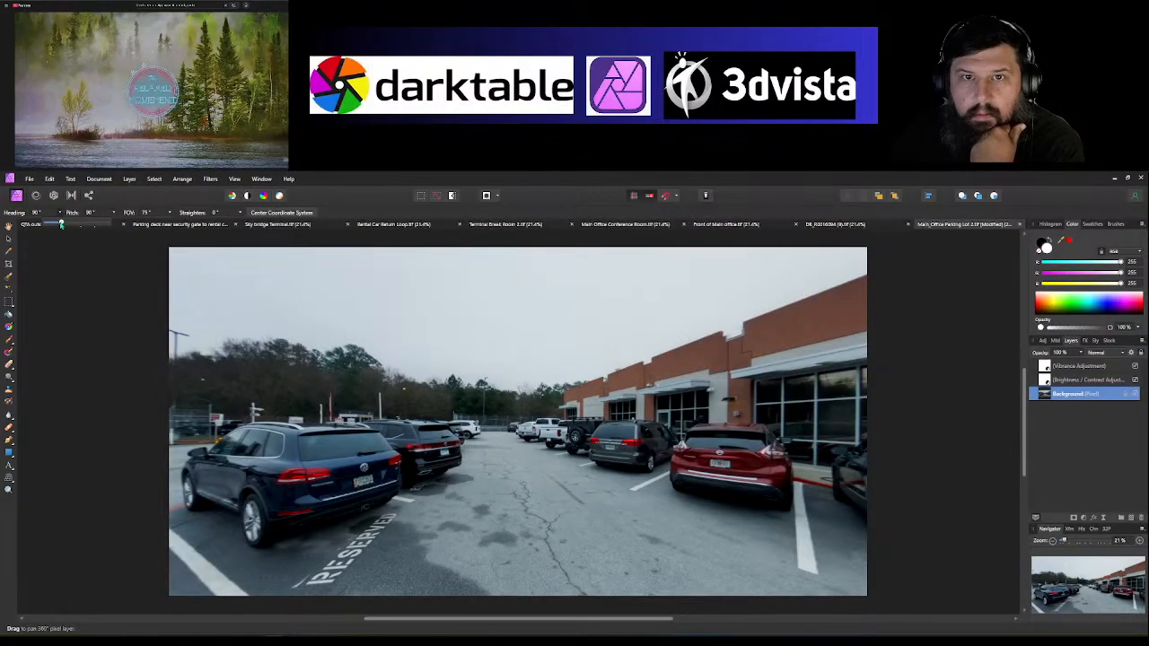
mouse_move(62, 223)
mouse_down()
mouse_move(45, 224)
mouse_move(96, 224)
mouse_move(50, 224)
mouse_move(45, 212)
mouse_up()
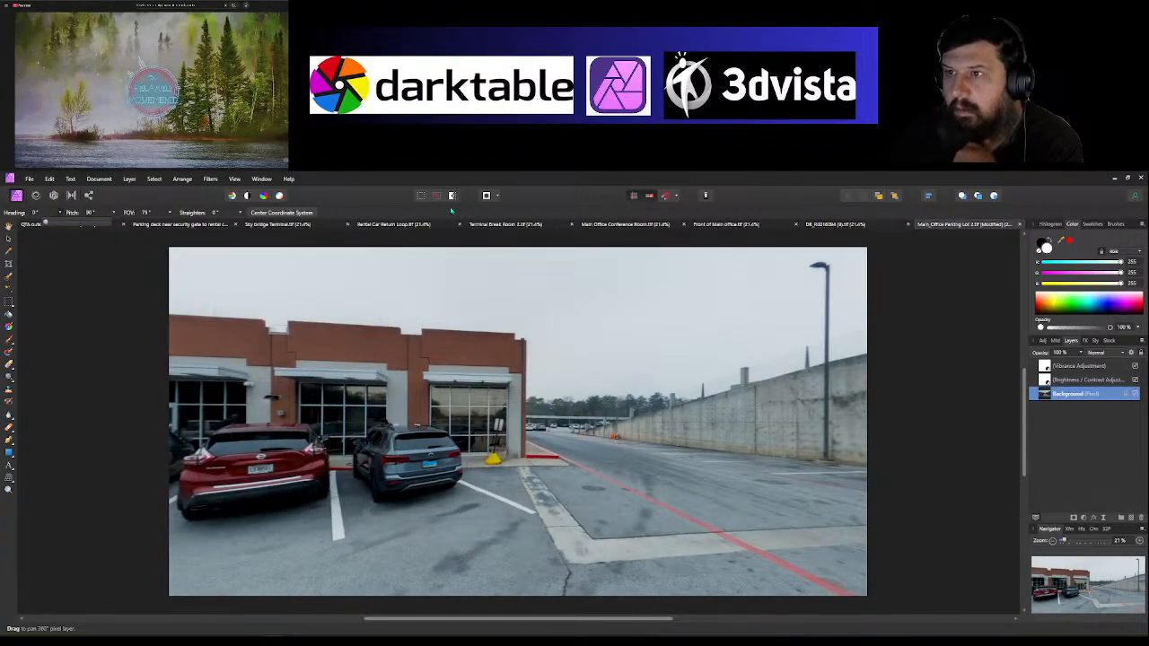
click(131, 179)
mouse_move(195, 310)
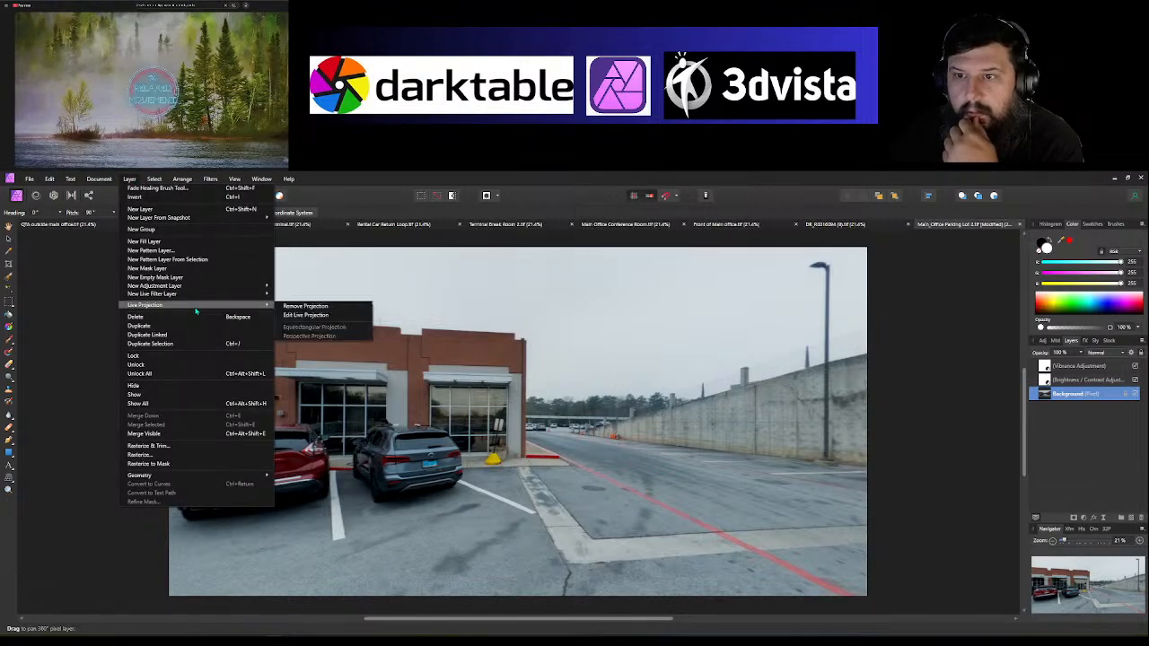
click(304, 308)
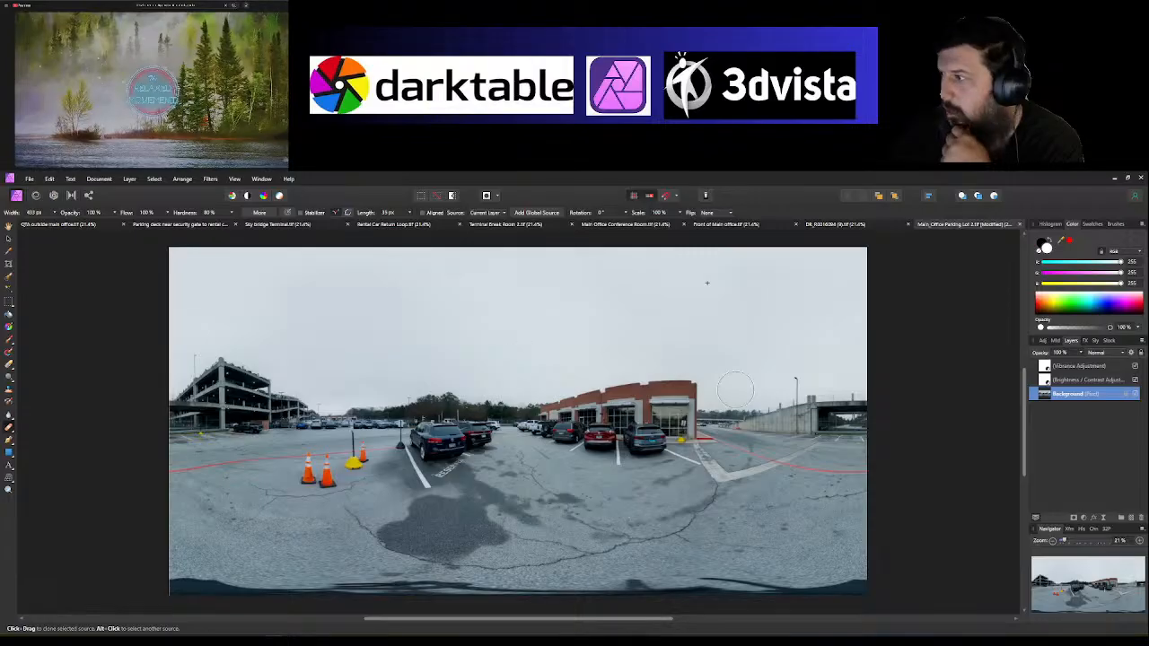
Step: Export the main office parking lot panorama as a best-quality JPEG under its suggested name and close the document without saving
click(46, 179)
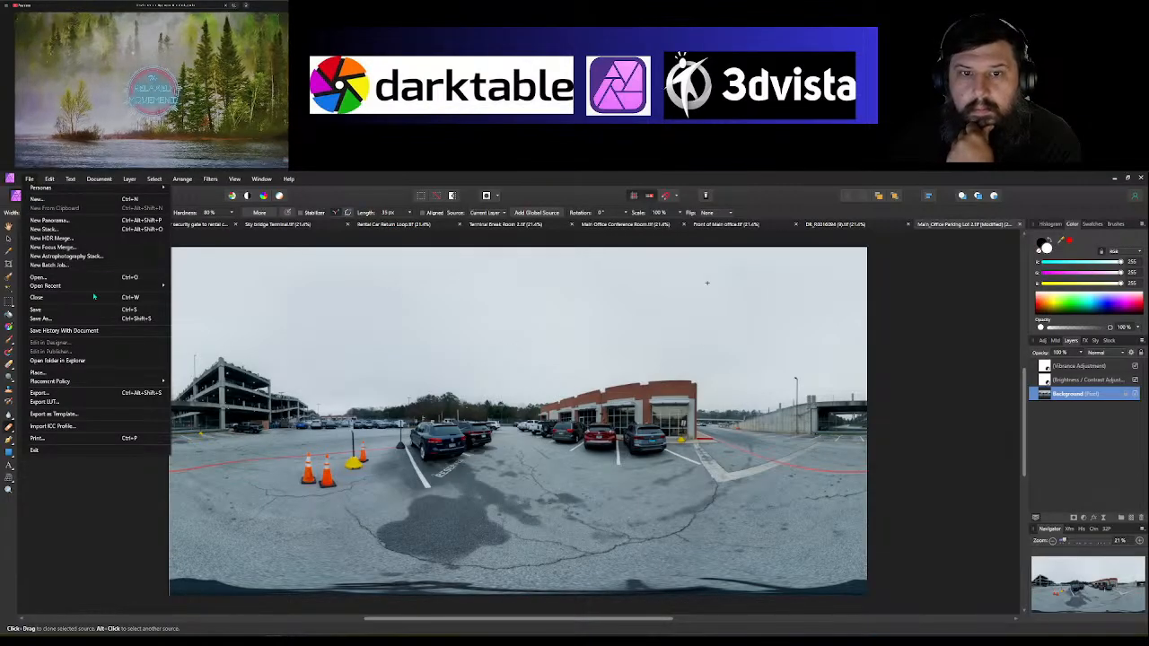
click(79, 397)
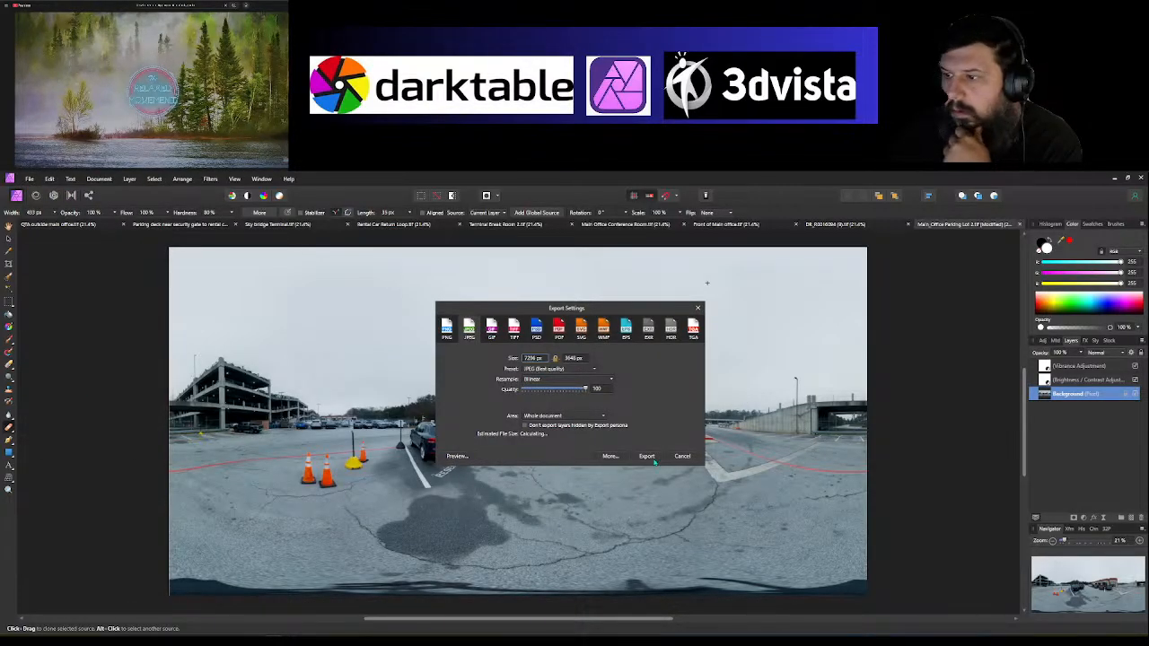
click(653, 459)
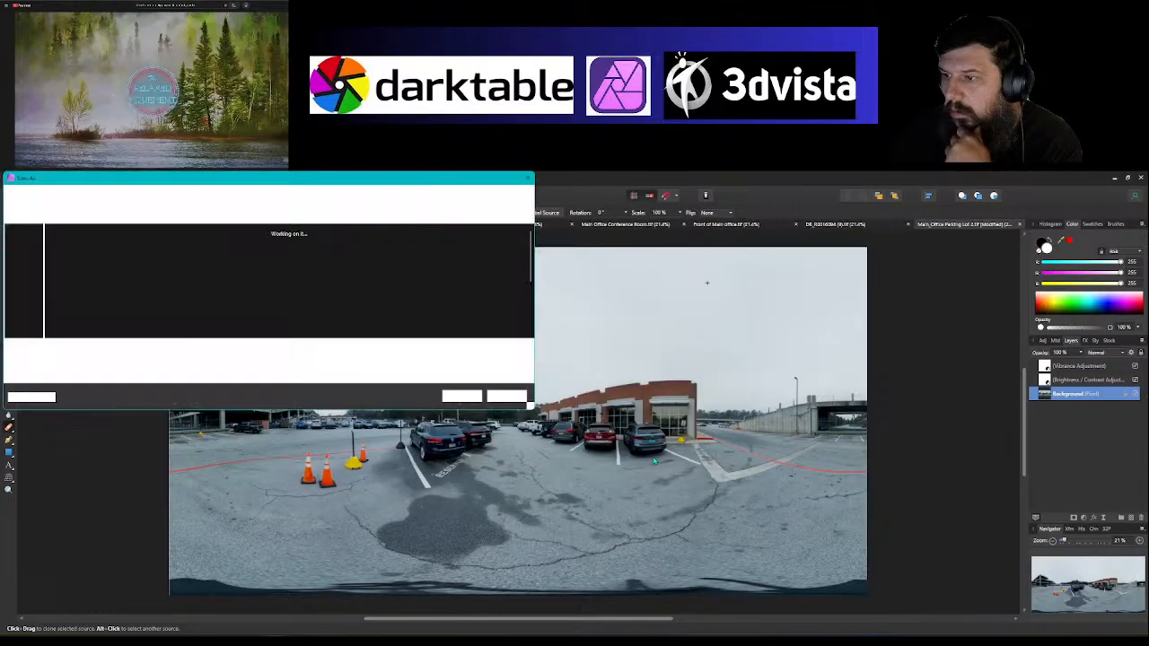
click(461, 396)
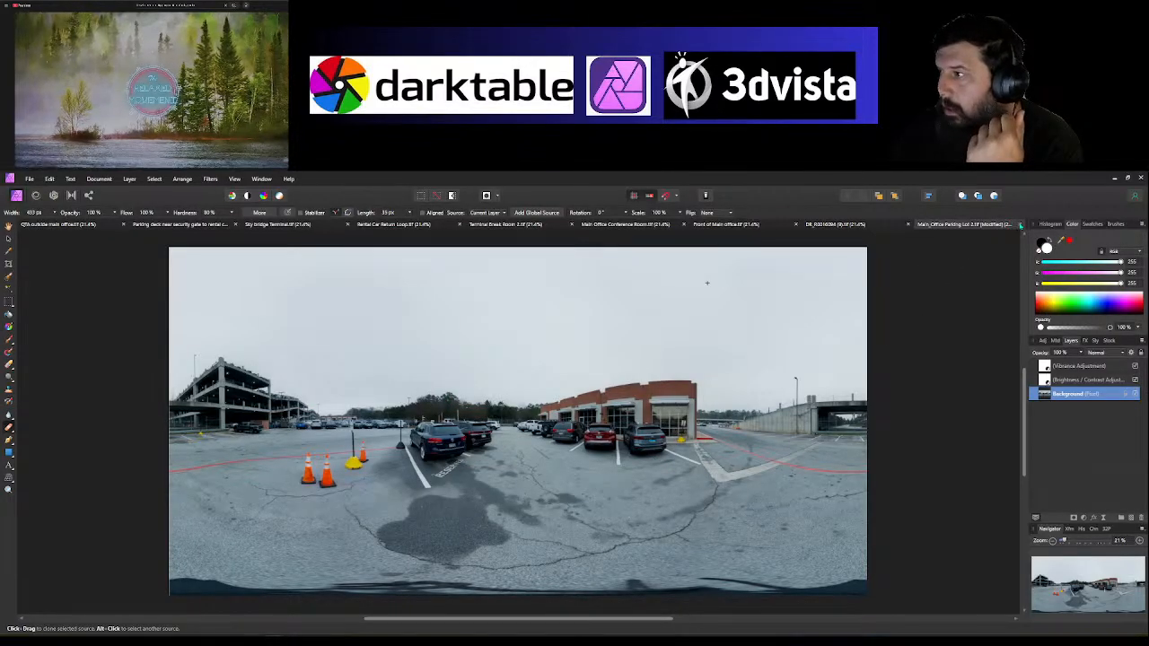
click(1020, 224)
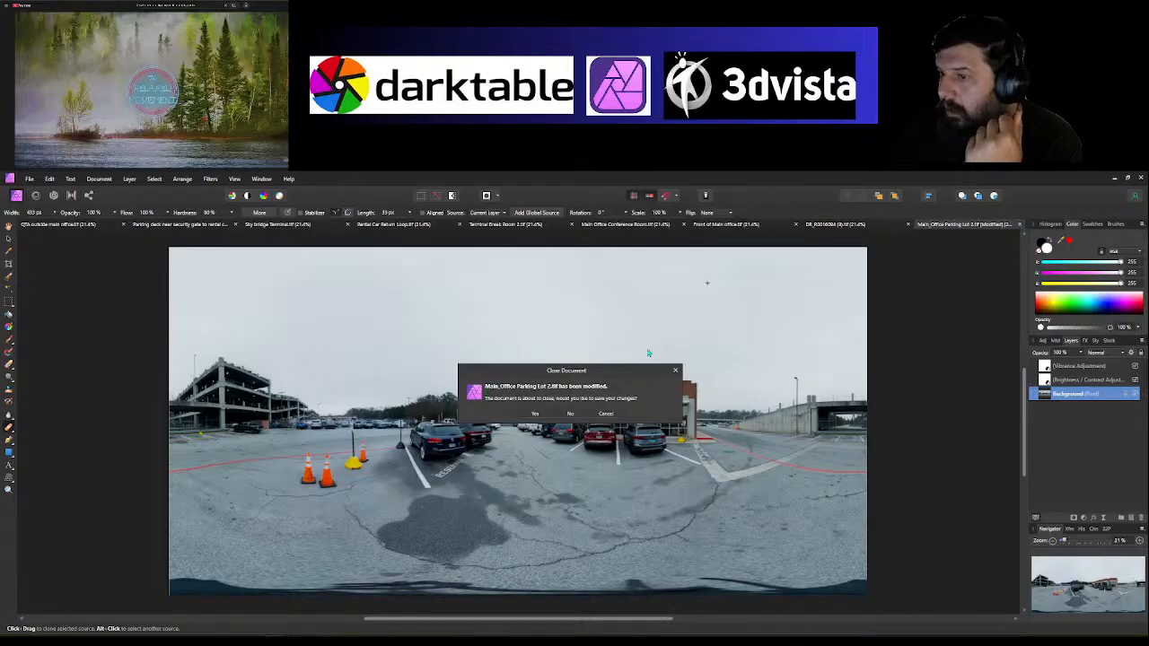
click(577, 415)
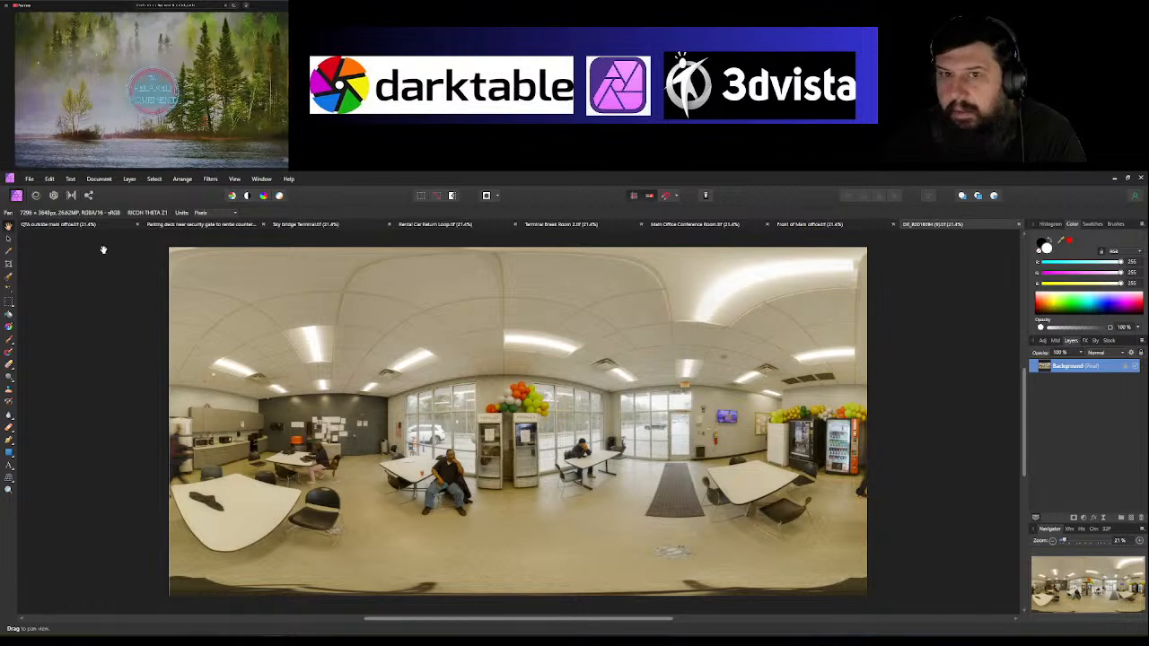
Step: Apply an equirectangular live projection to the break room panorama and turn its heading to face the vending machines and kitchen counter
click(131, 180)
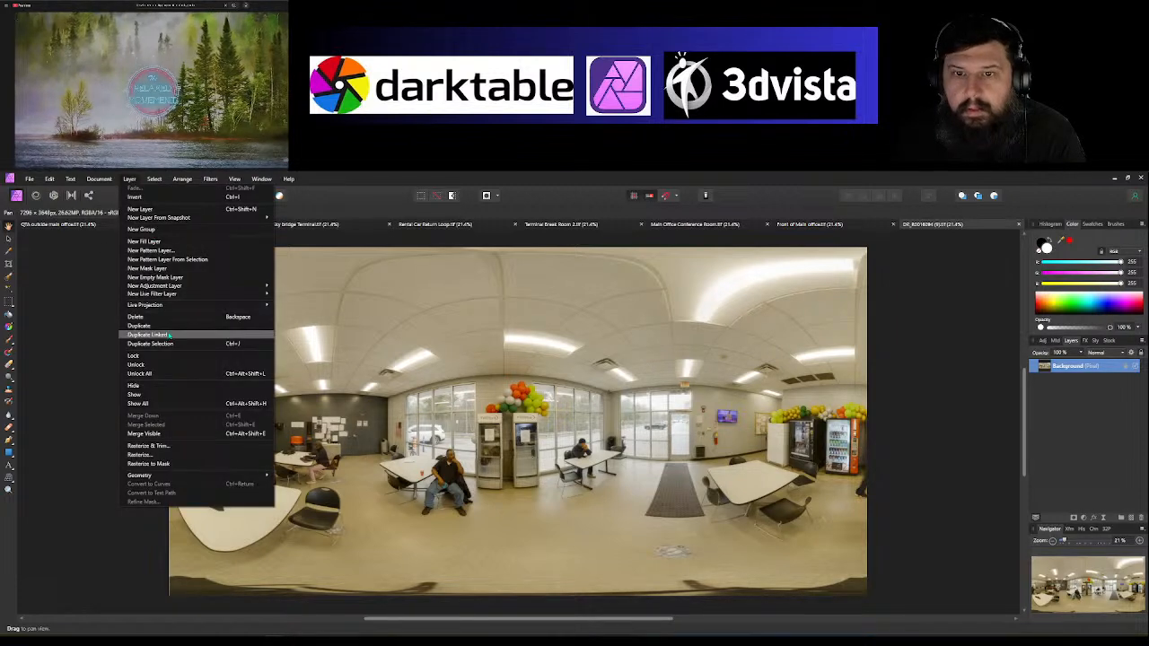
mouse_move(198, 305)
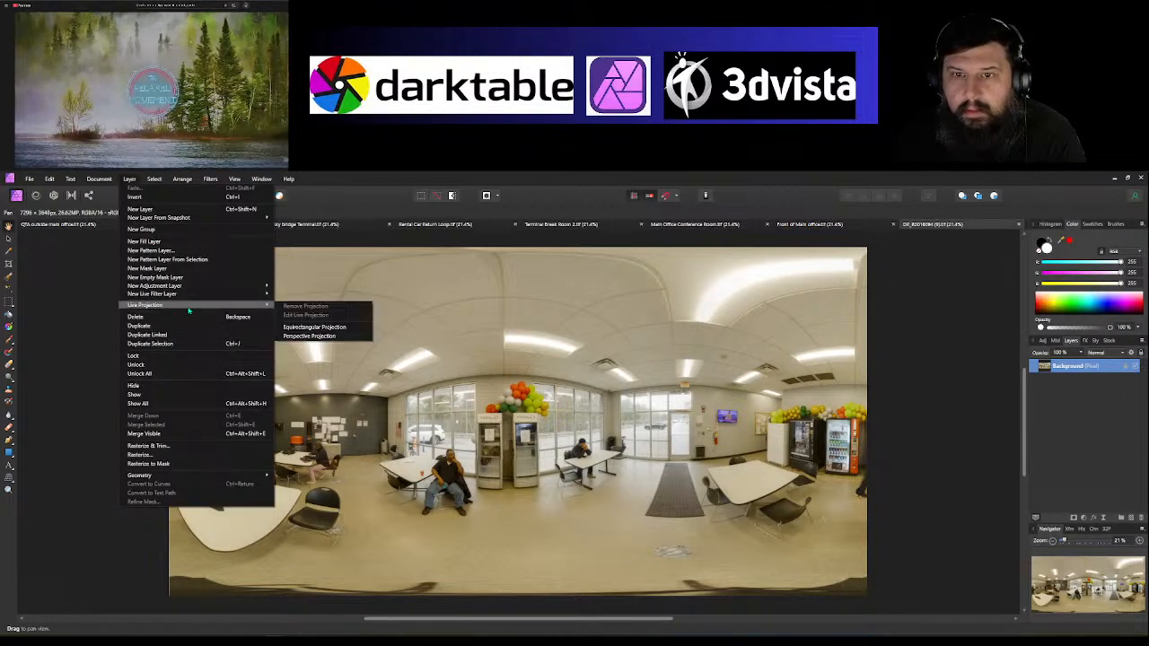
click(309, 327)
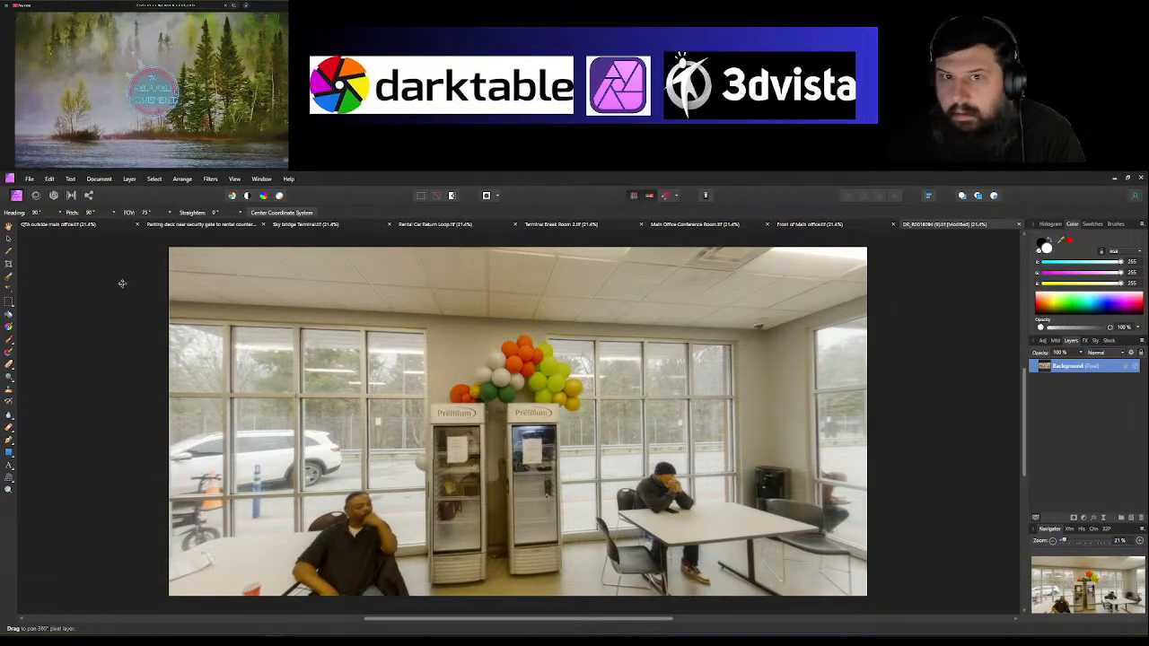
click(60, 213)
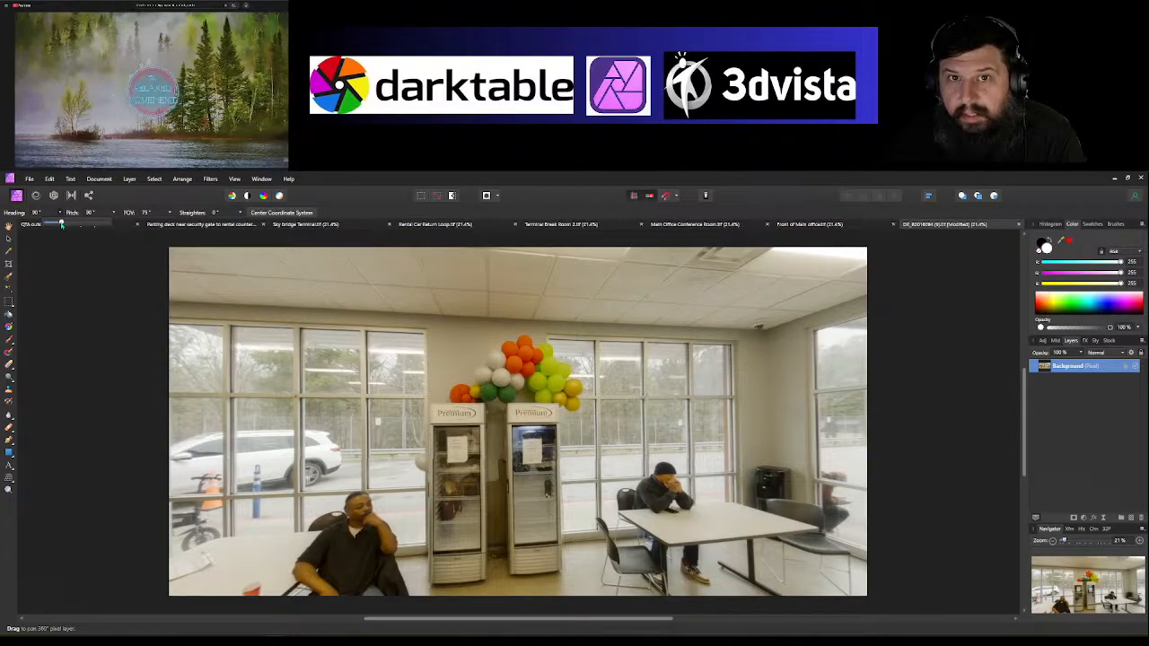
drag(61, 224, 92, 224)
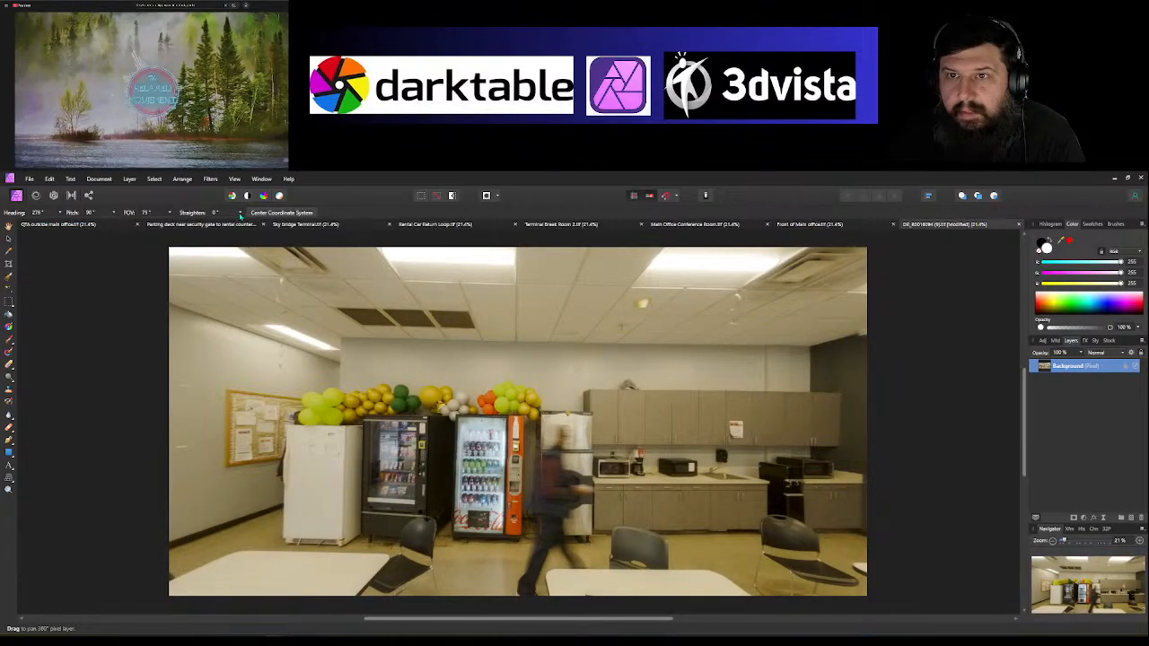
Step: Straighten the break room view slightly and set its pitch to 96°
click(239, 213)
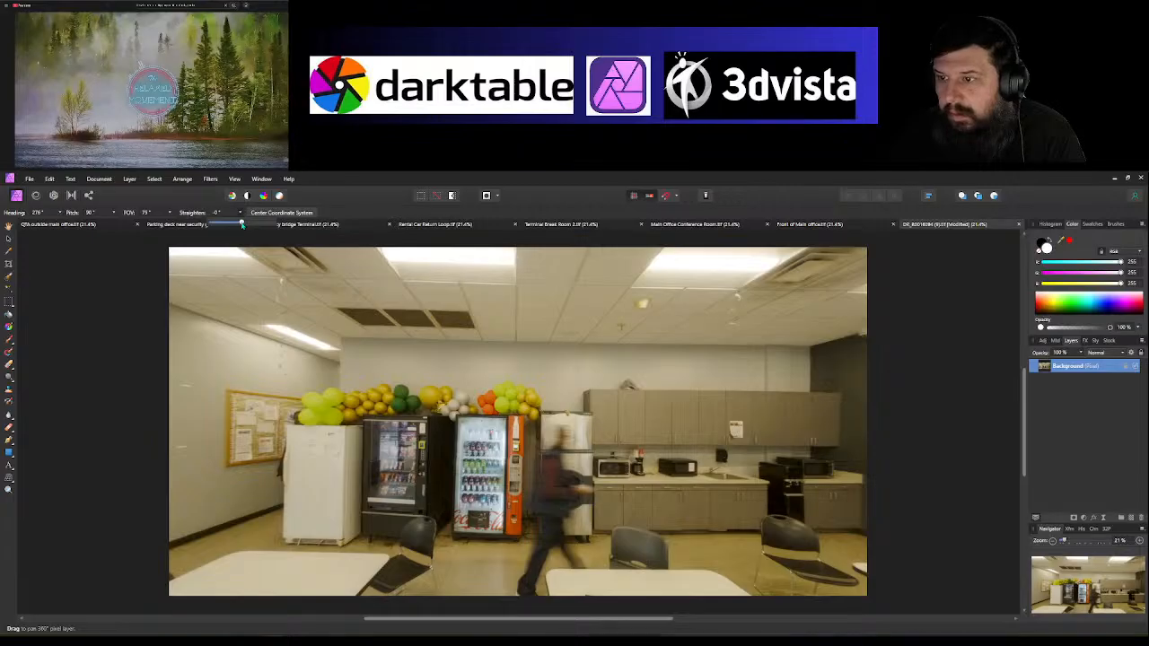
drag(241, 224, 242, 224)
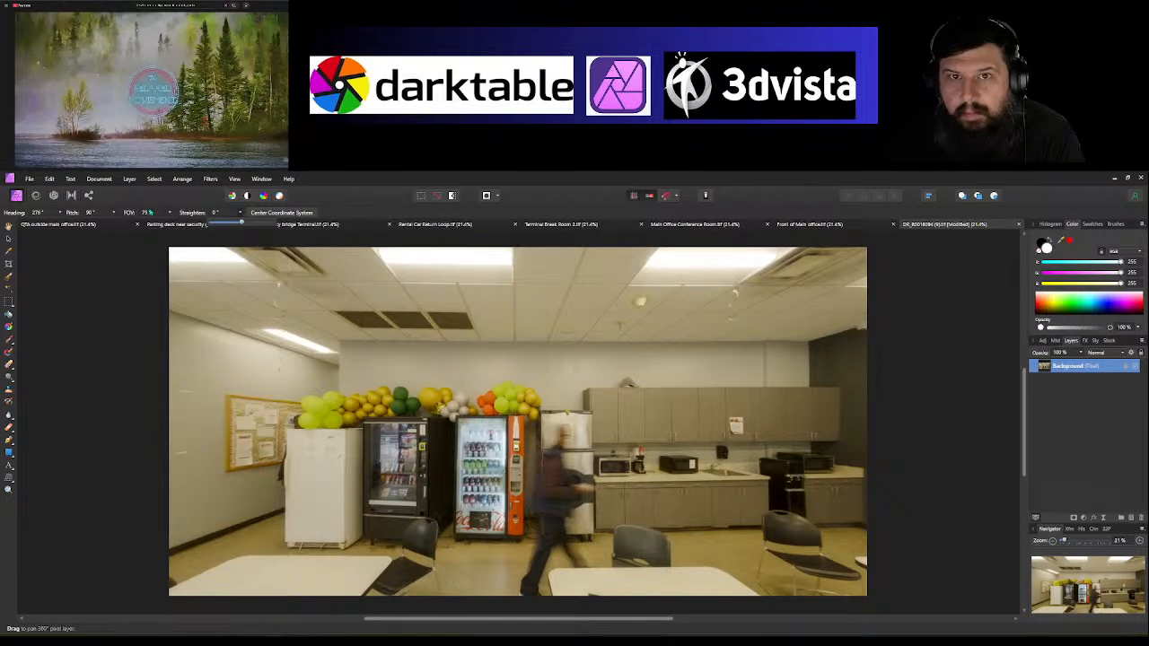
click(113, 213)
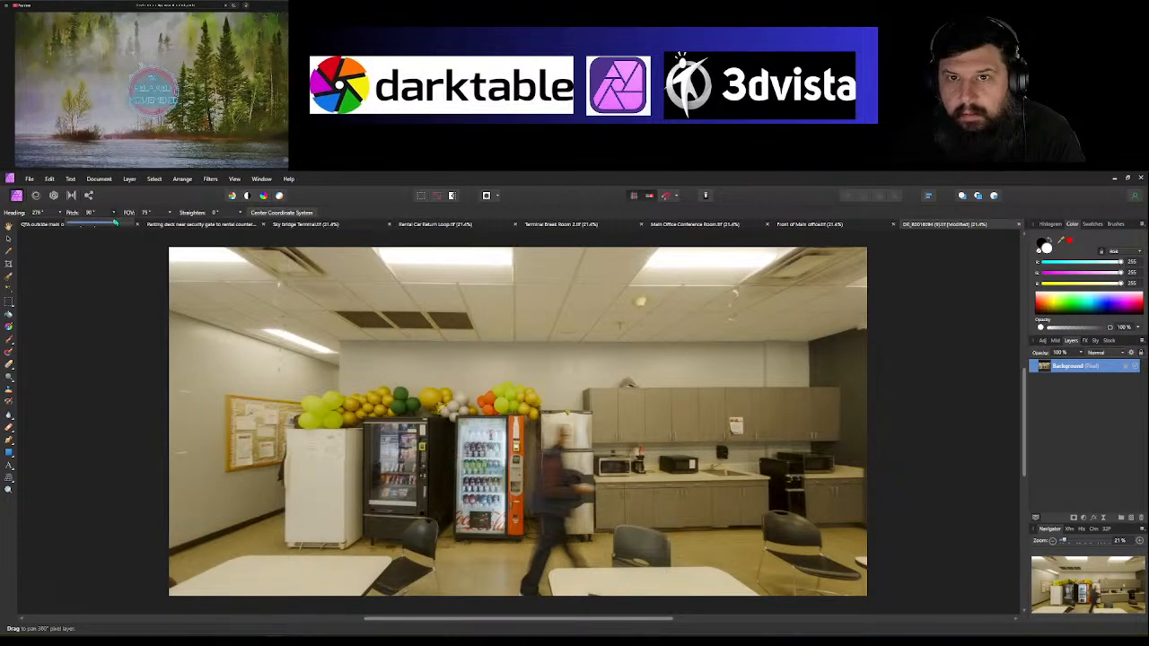
drag(114, 224, 116, 223)
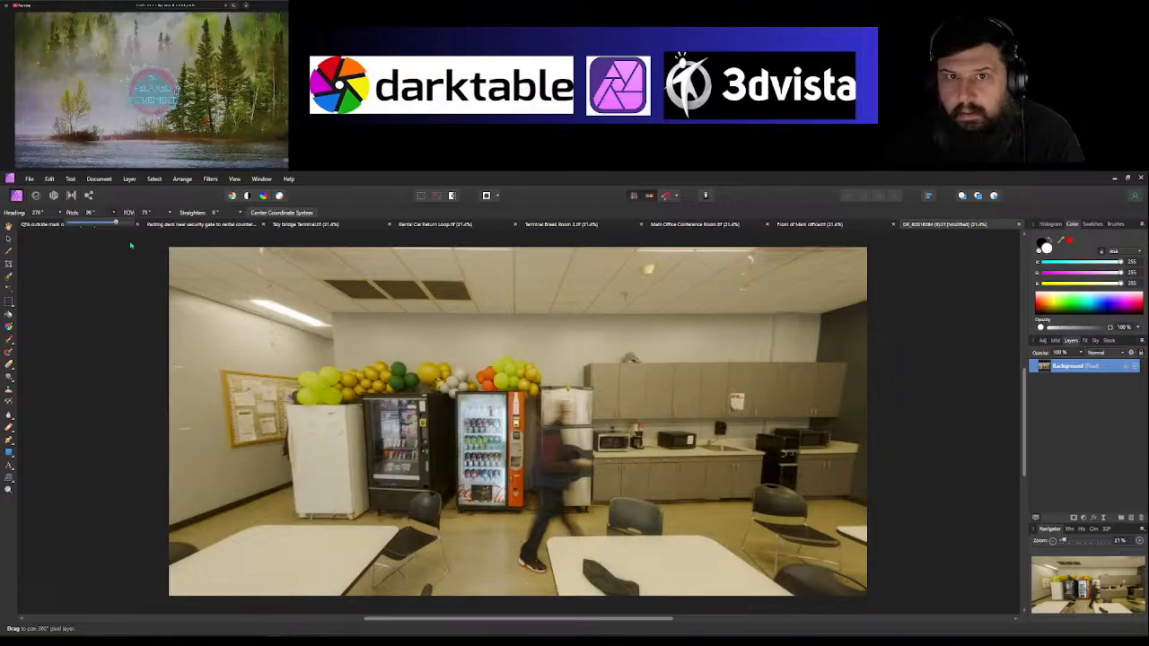
Step: Turn the break room heading past the windows to face the exit door and set the straighten angle to -1°
click(61, 213)
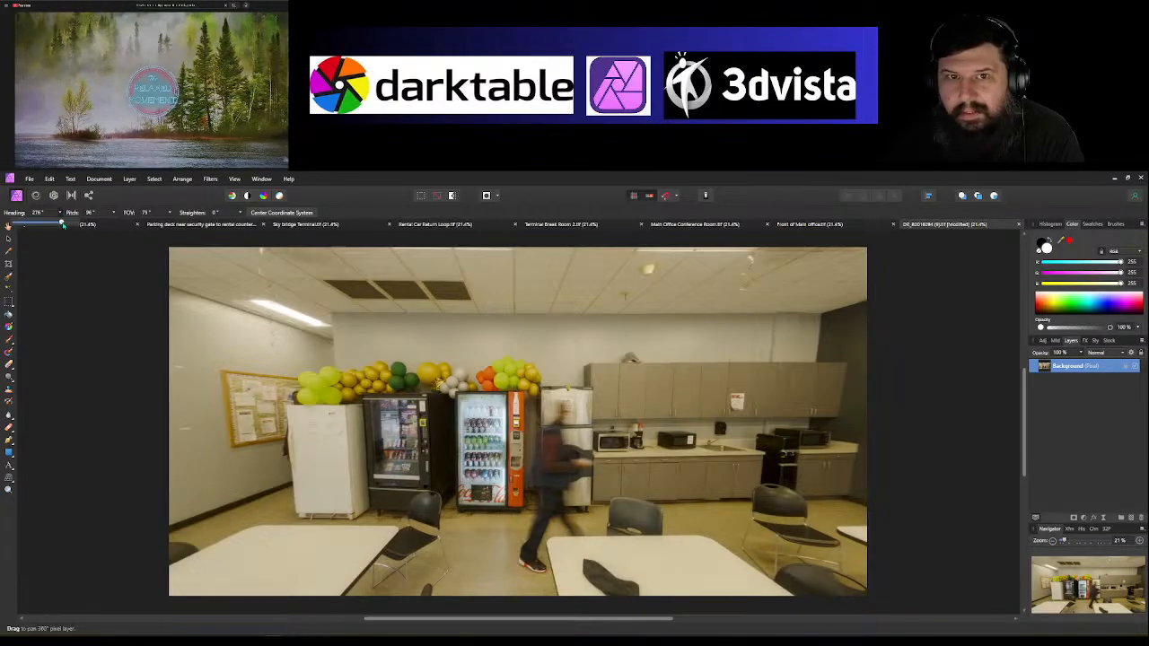
drag(62, 223, 32, 221)
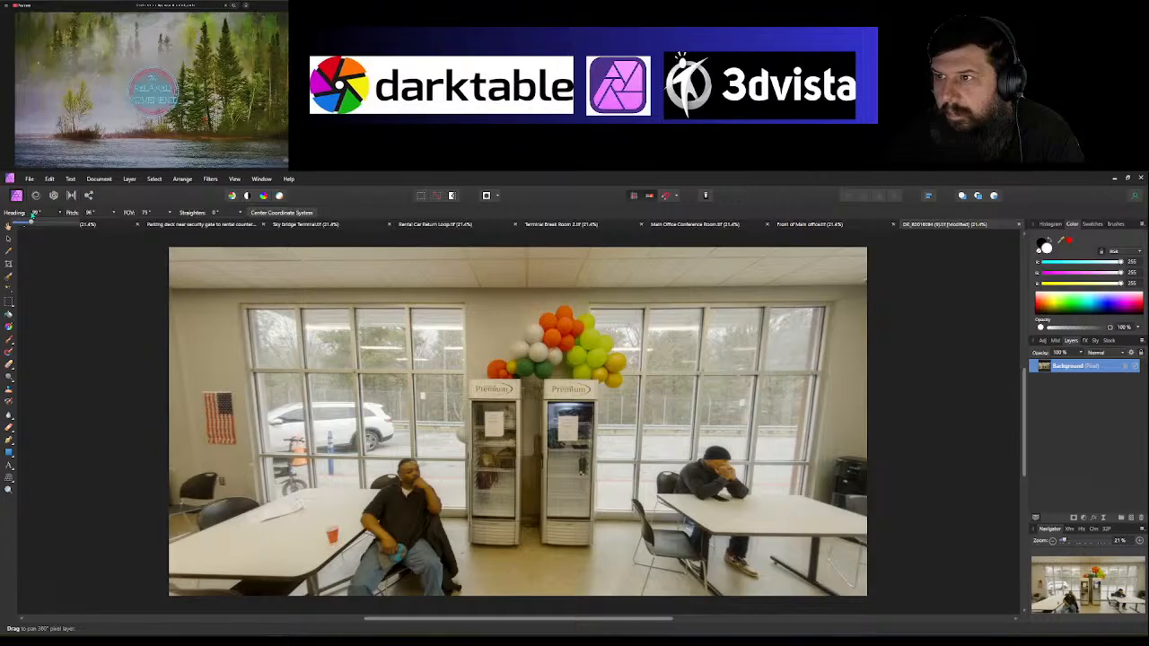
drag(31, 224, 15, 222)
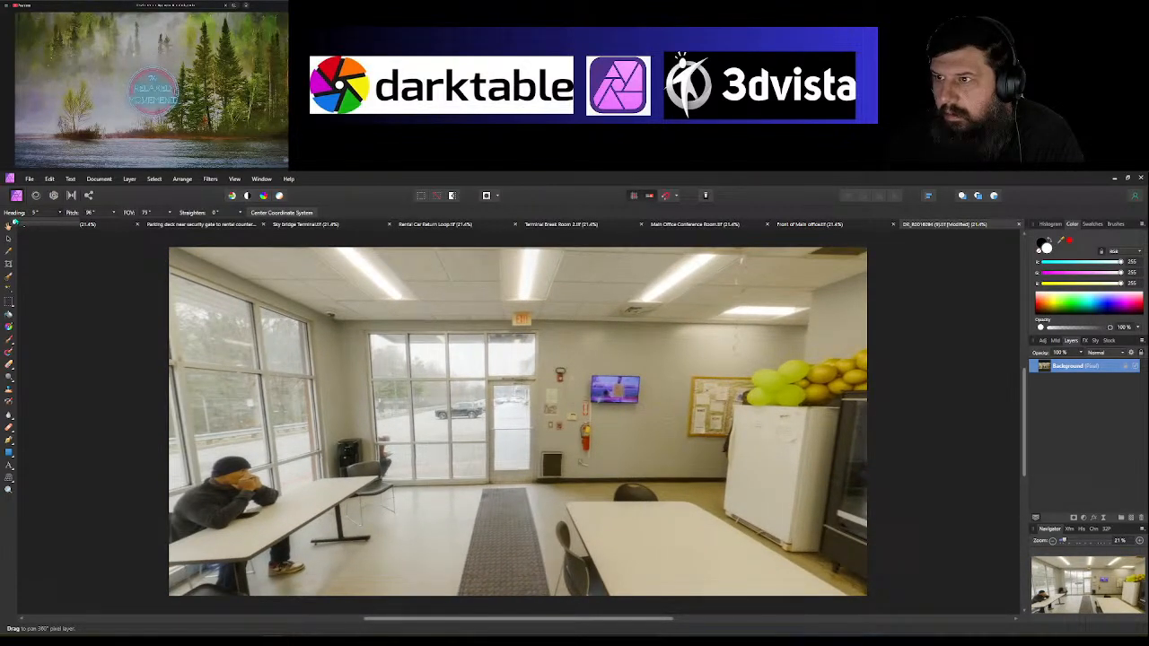
drag(14, 222, 14, 222)
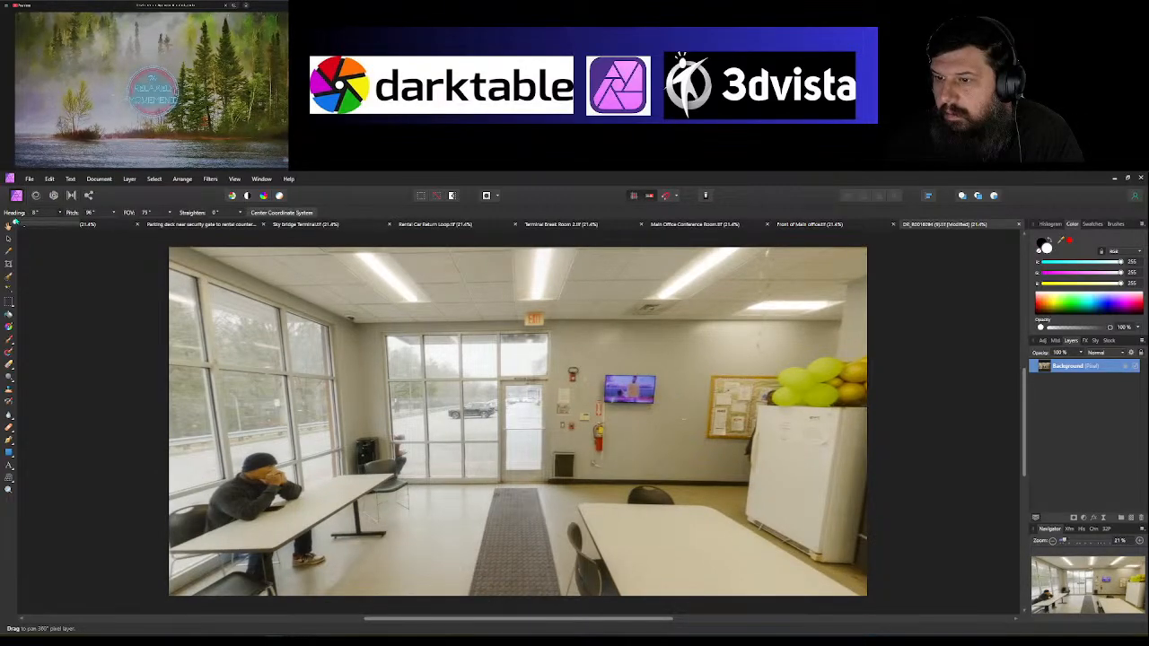
click(240, 213)
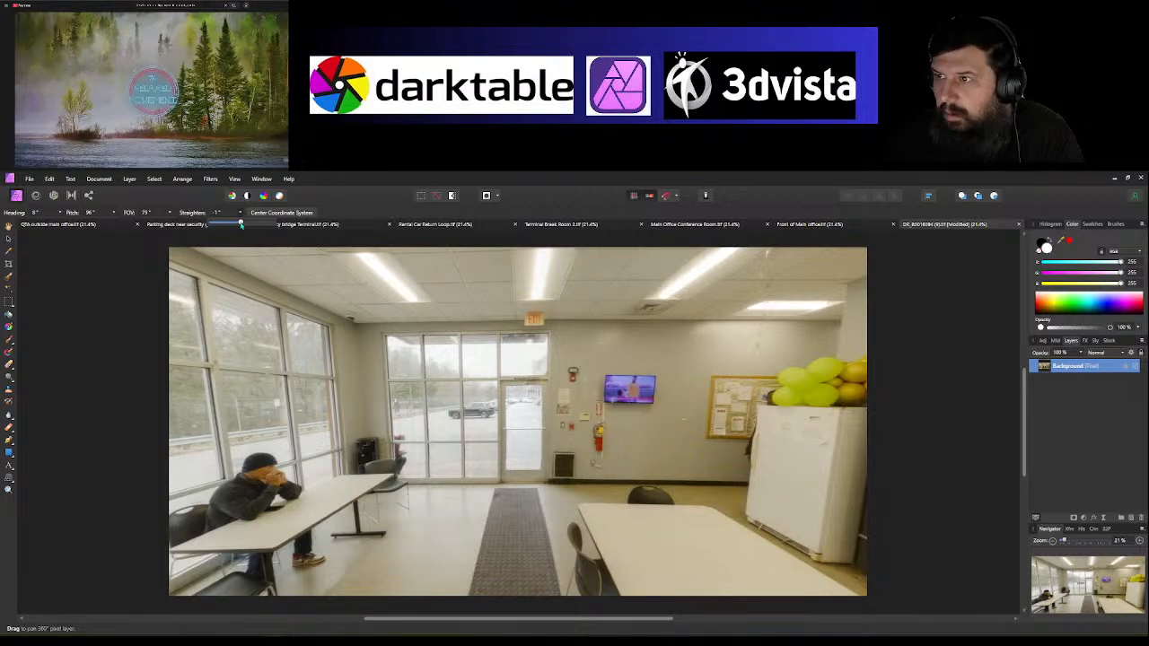
drag(244, 225, 241, 225)
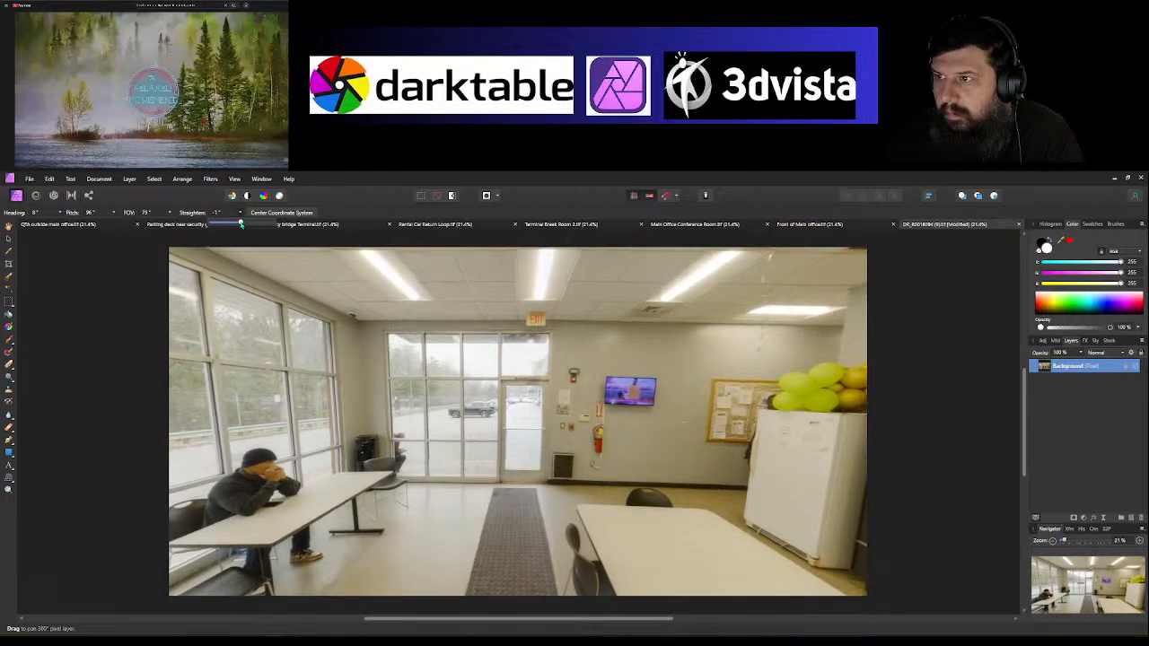
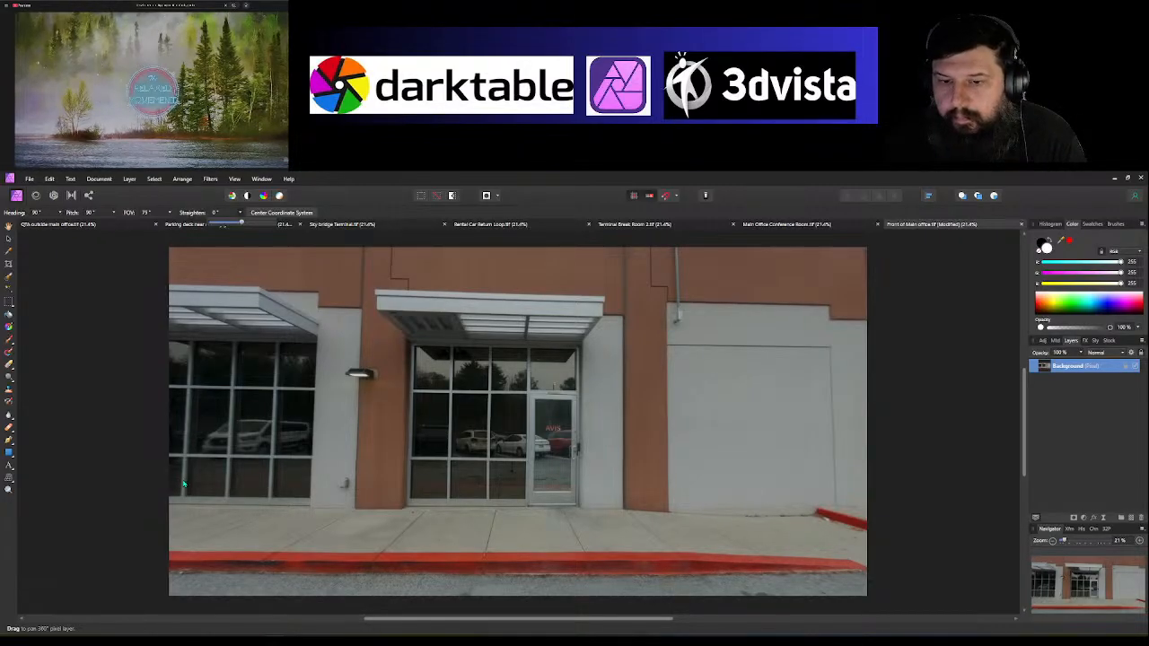
Step: Tilt the Front of Main Office projection slightly down toward the pavement and fine-tune its straighten angle to level the entrance
click(114, 213)
click(114, 213)
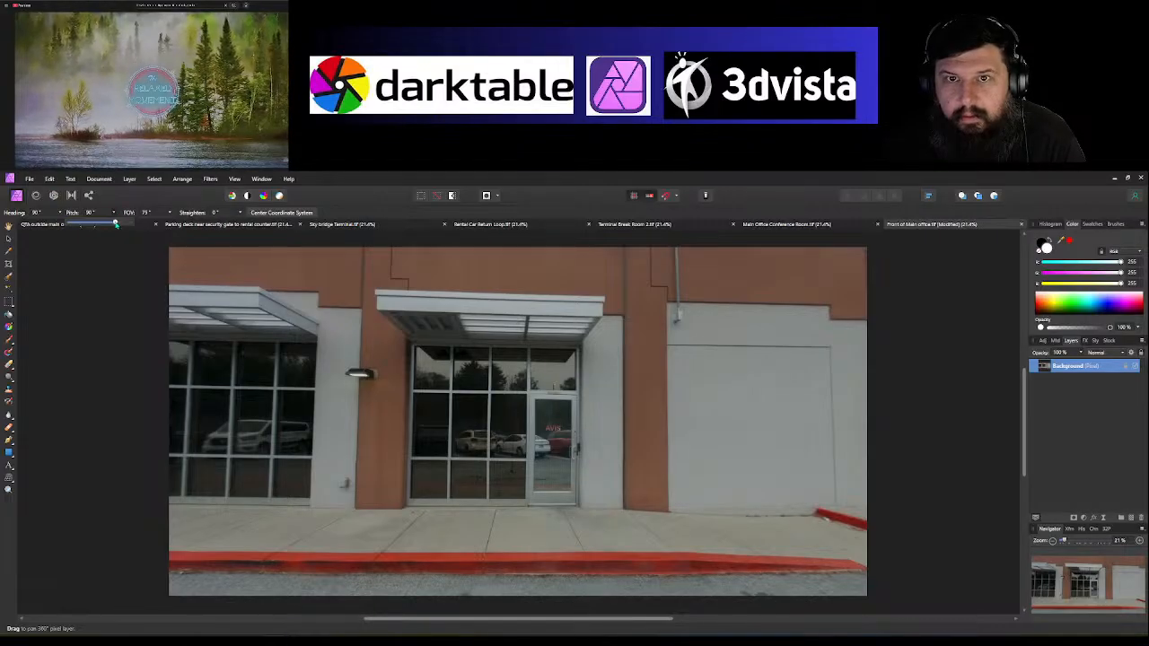
drag(115, 222, 116, 223)
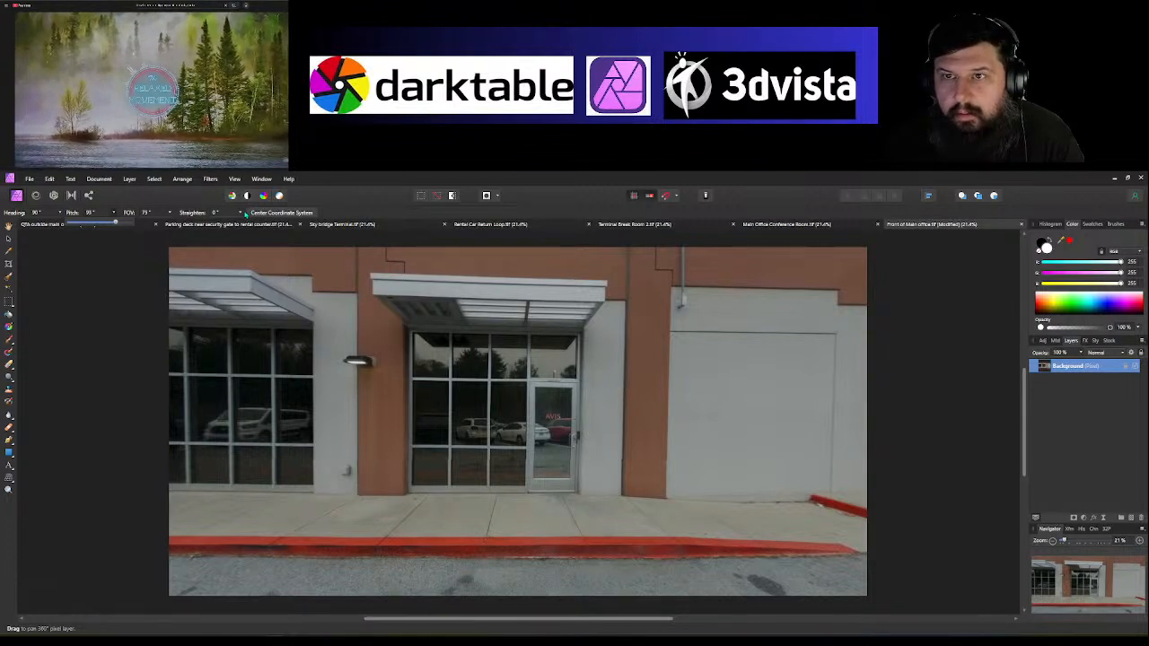
click(240, 213)
click(239, 214)
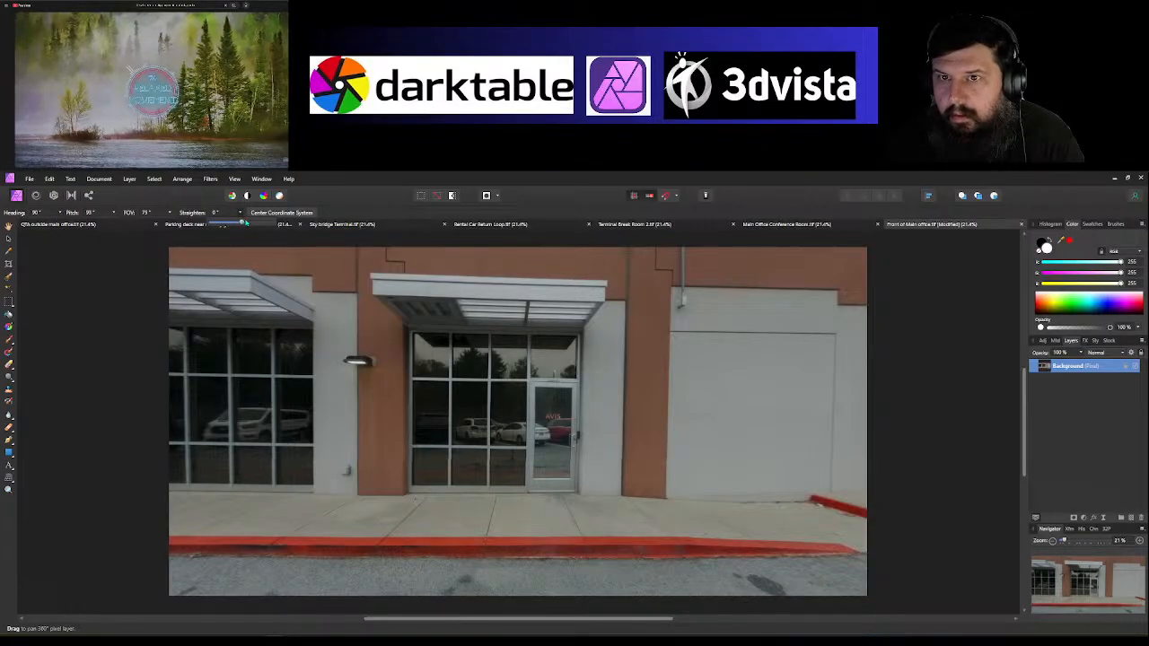
drag(244, 223, 243, 224)
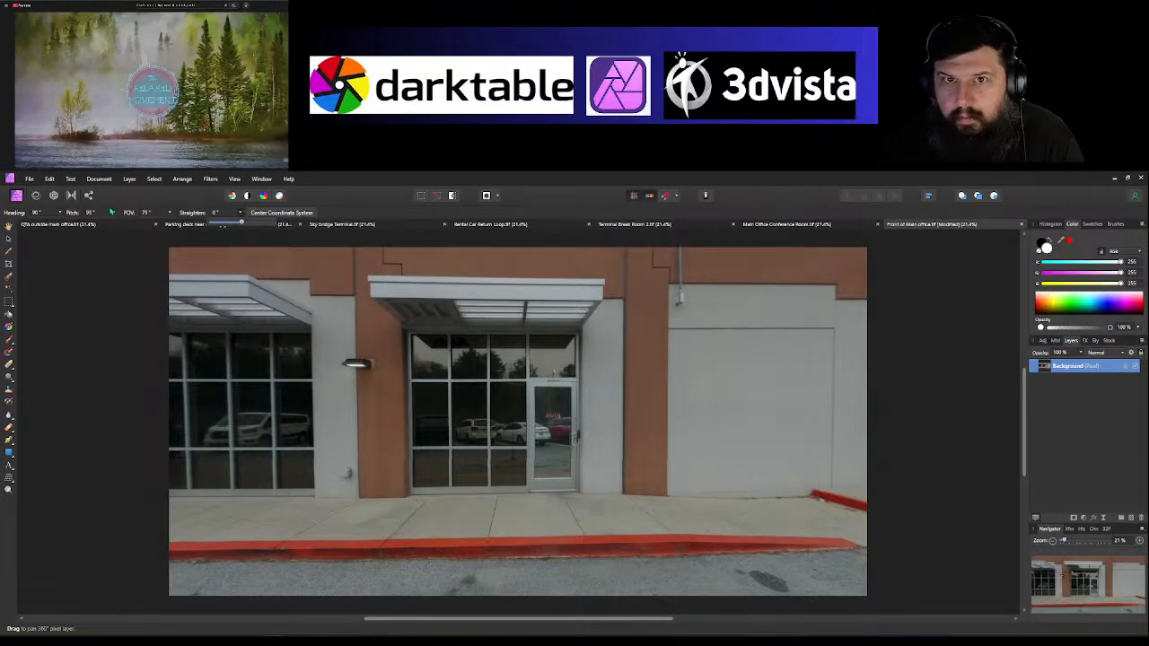
Step: Set the projection's pitch to 91° and center the coordinate system on the current view
click(115, 213)
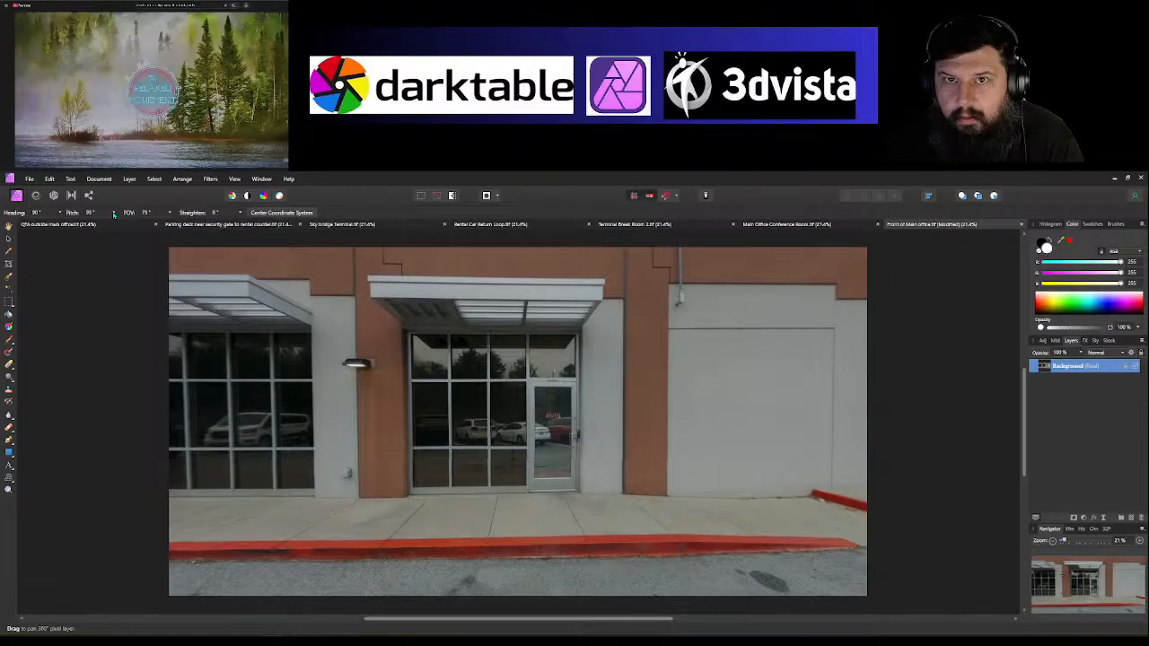
click(114, 212)
drag(116, 223, 115, 224)
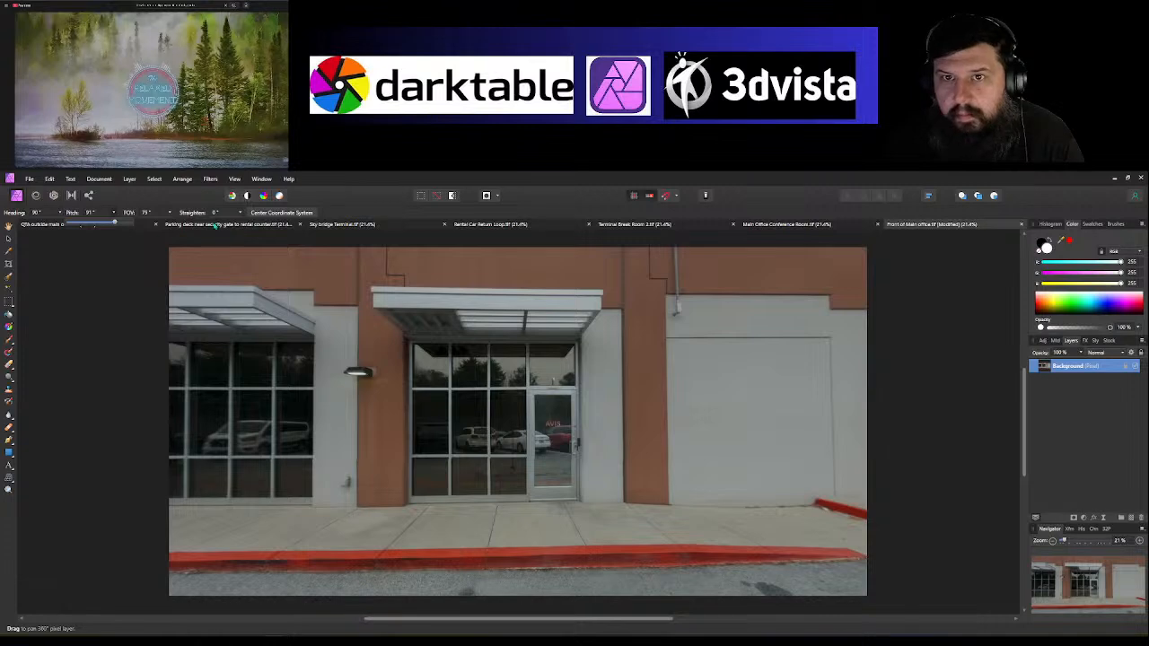
click(288, 214)
click(288, 214)
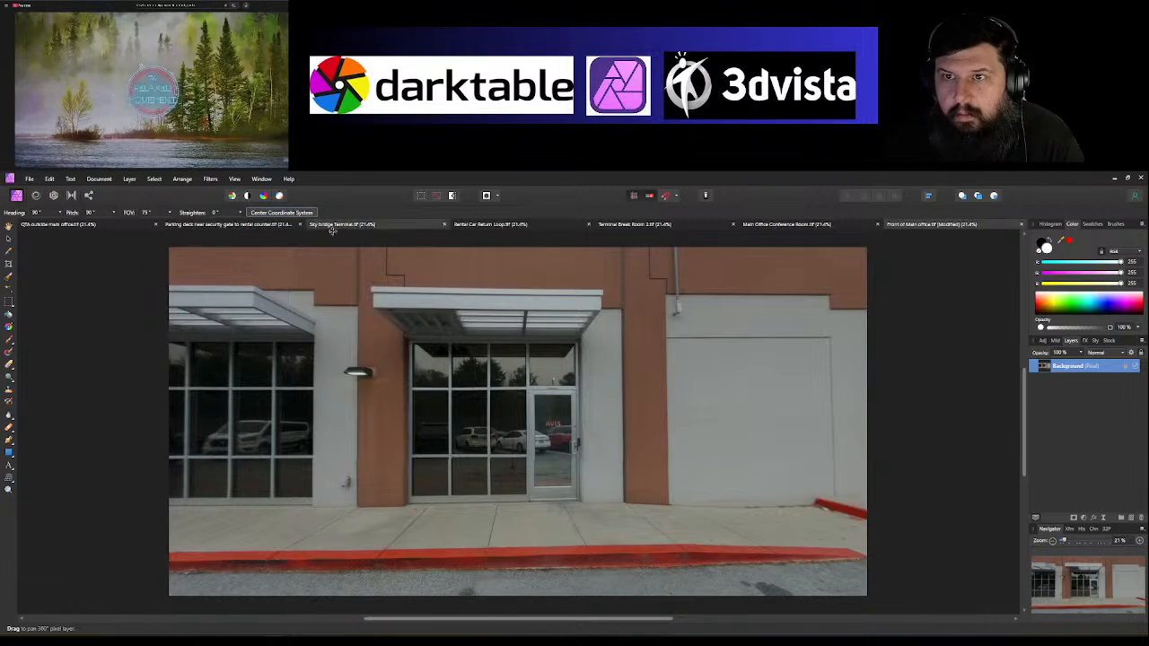
Step: Set the heading to 88° and remove the live projection from the Front of Main Office panorama
click(60, 212)
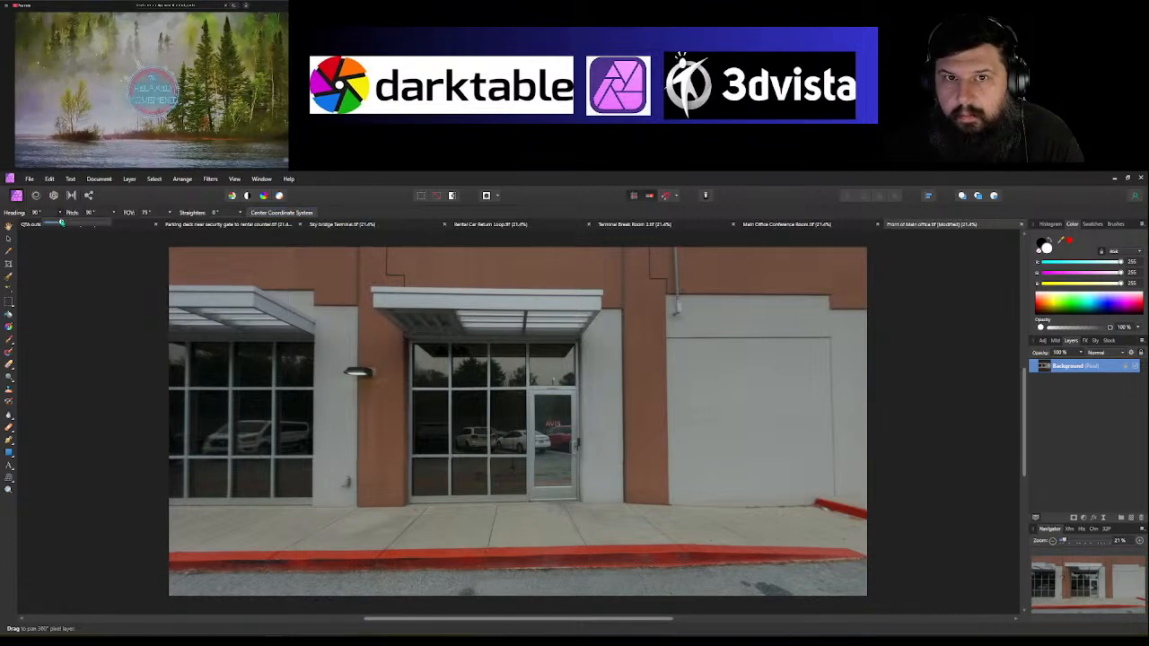
mouse_move(61, 222)
mouse_down()
mouse_move(44, 222)
mouse_move(107, 222)
mouse_move(59, 221)
mouse_up()
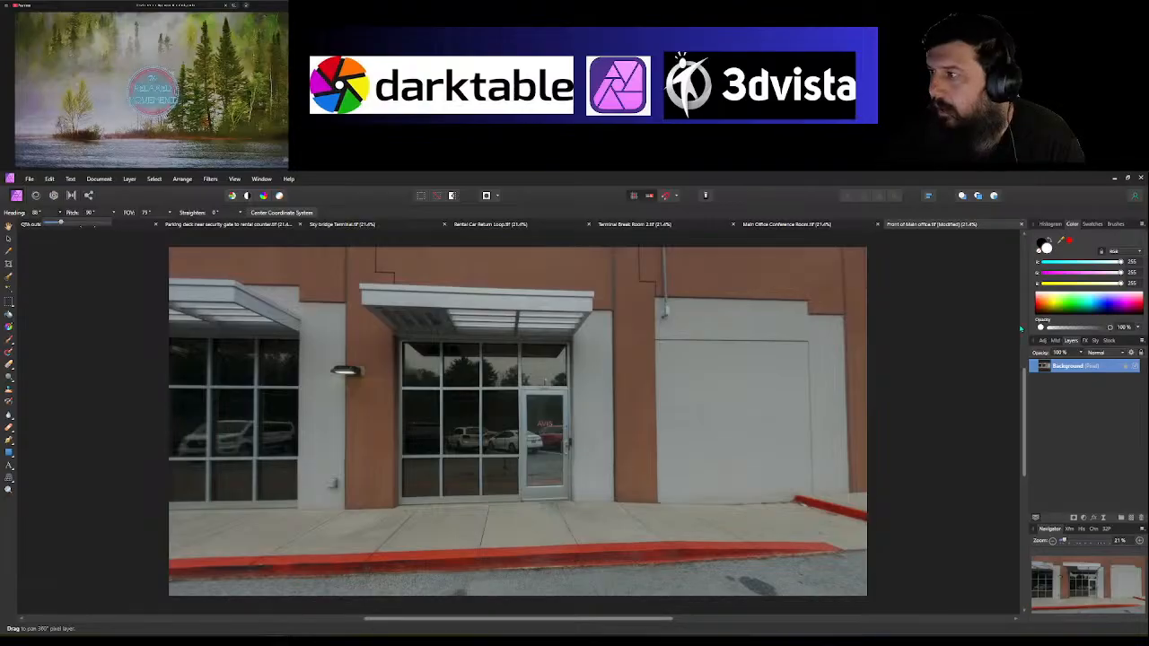
click(129, 180)
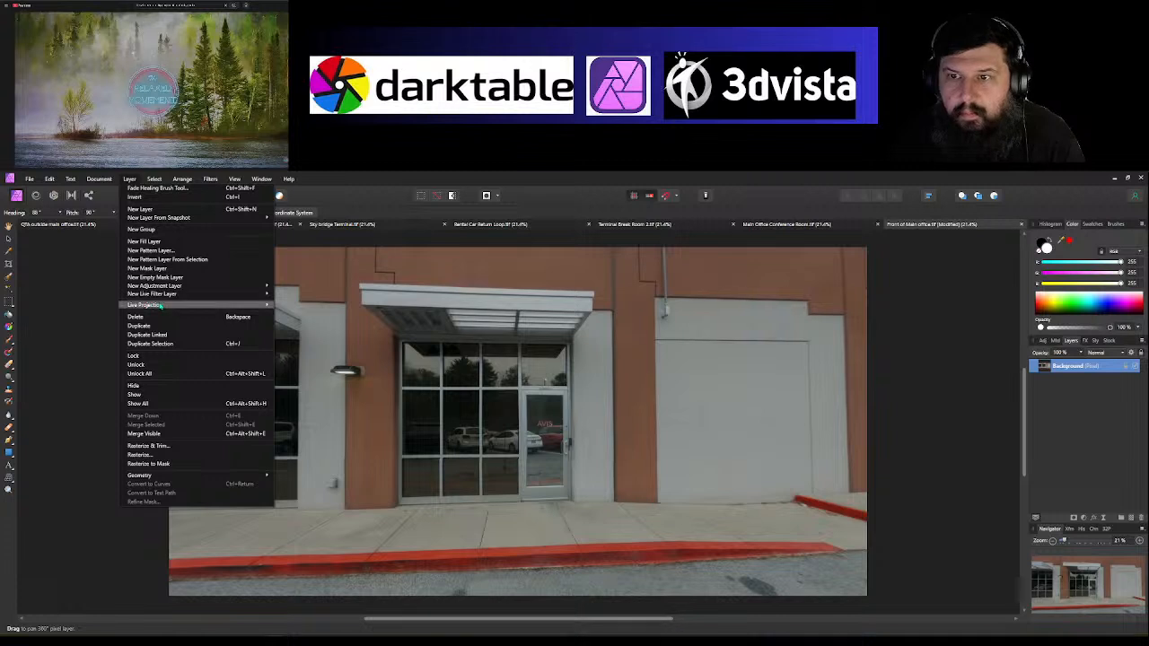
mouse_move(159, 306)
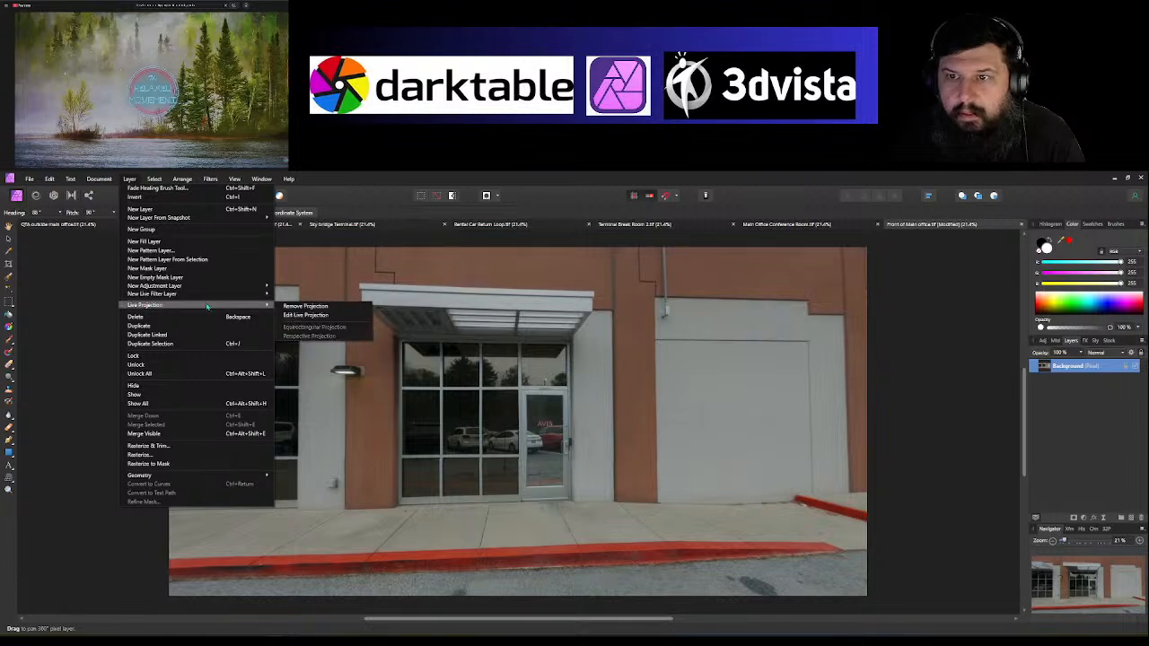
click(310, 308)
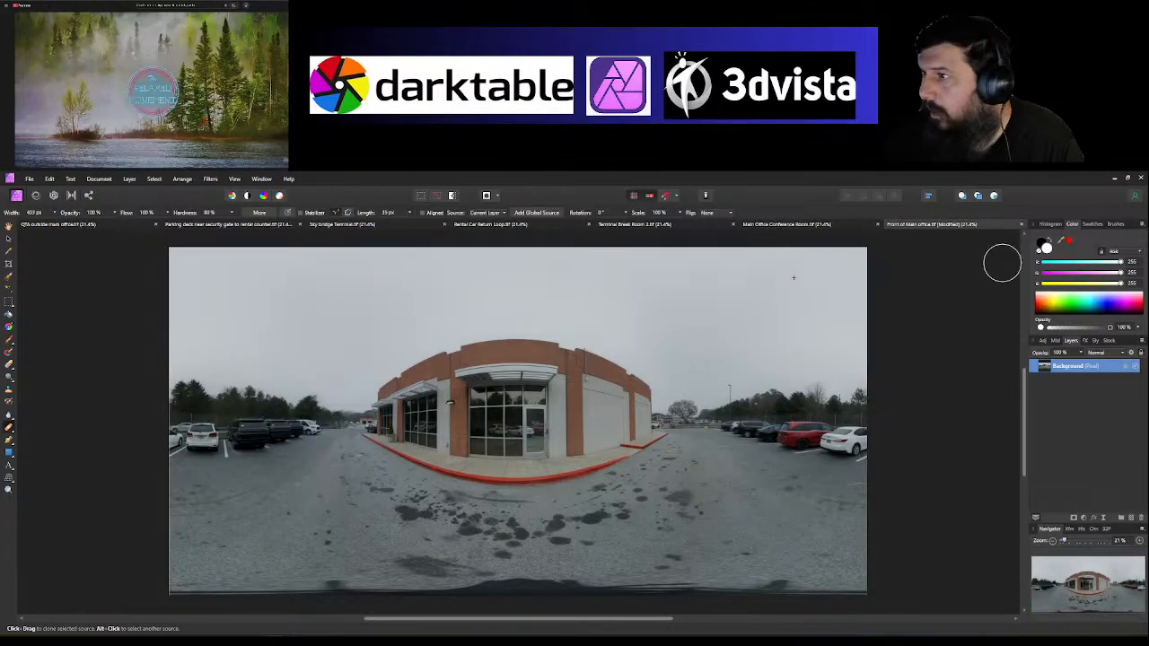
Step: Add a Brightness / Contrast adjustment from the Lighter preset, with brightness 25% and contrast 15%
click(1042, 341)
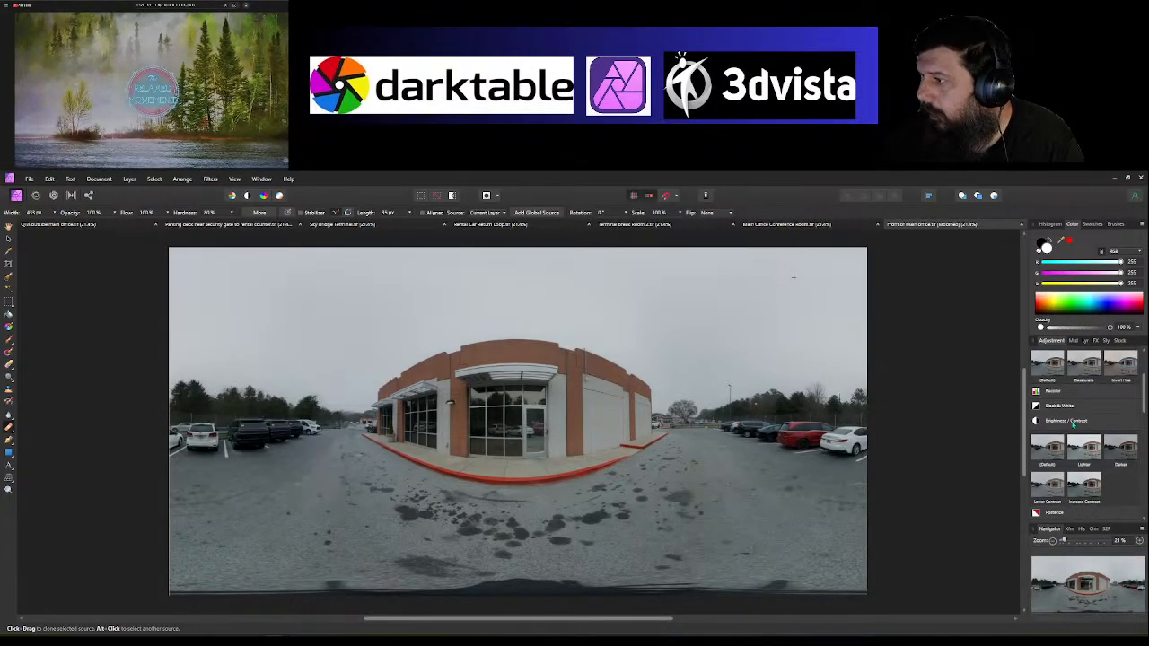
scroll(1068, 400, up, 3)
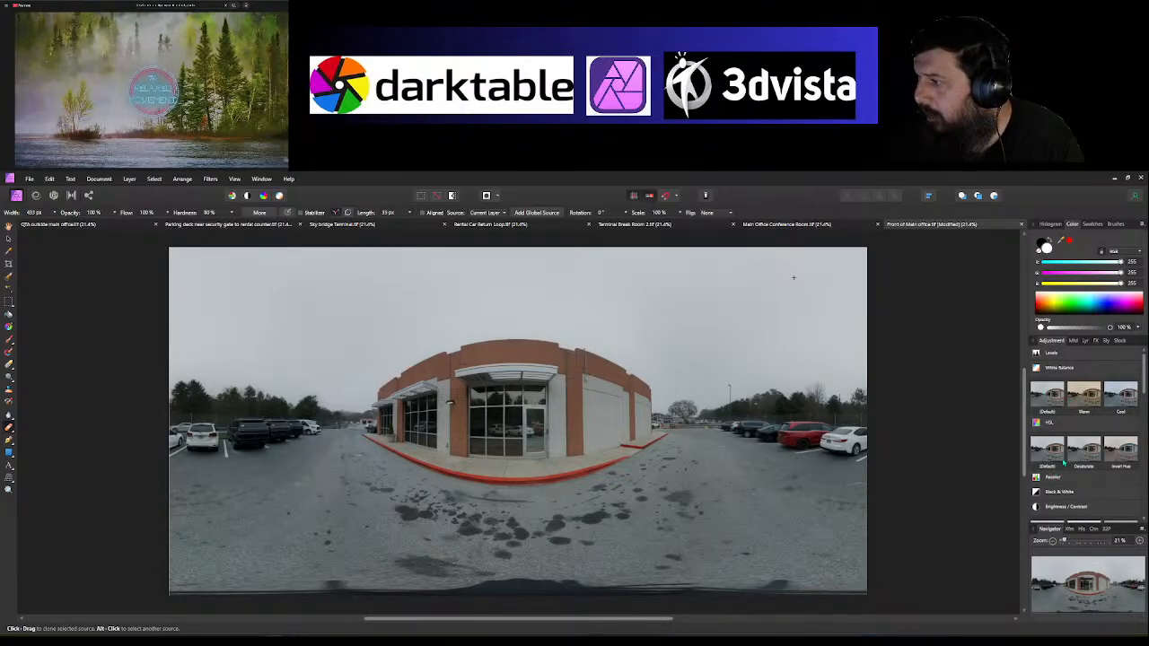
scroll(1063, 462, down, 3)
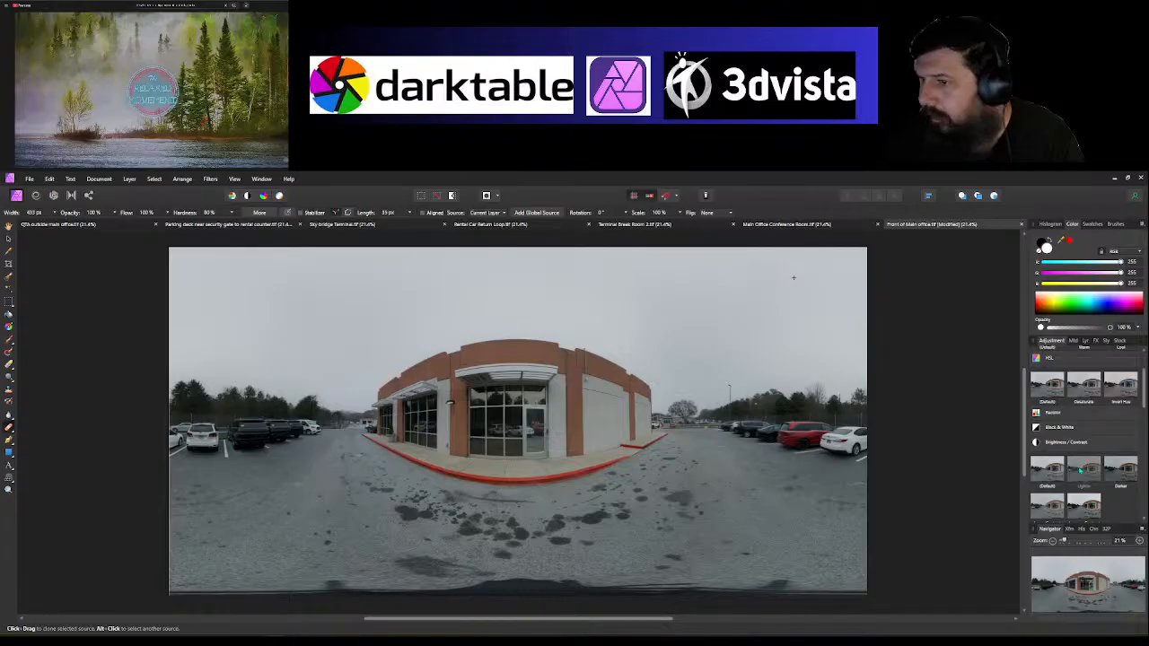
click(1074, 469)
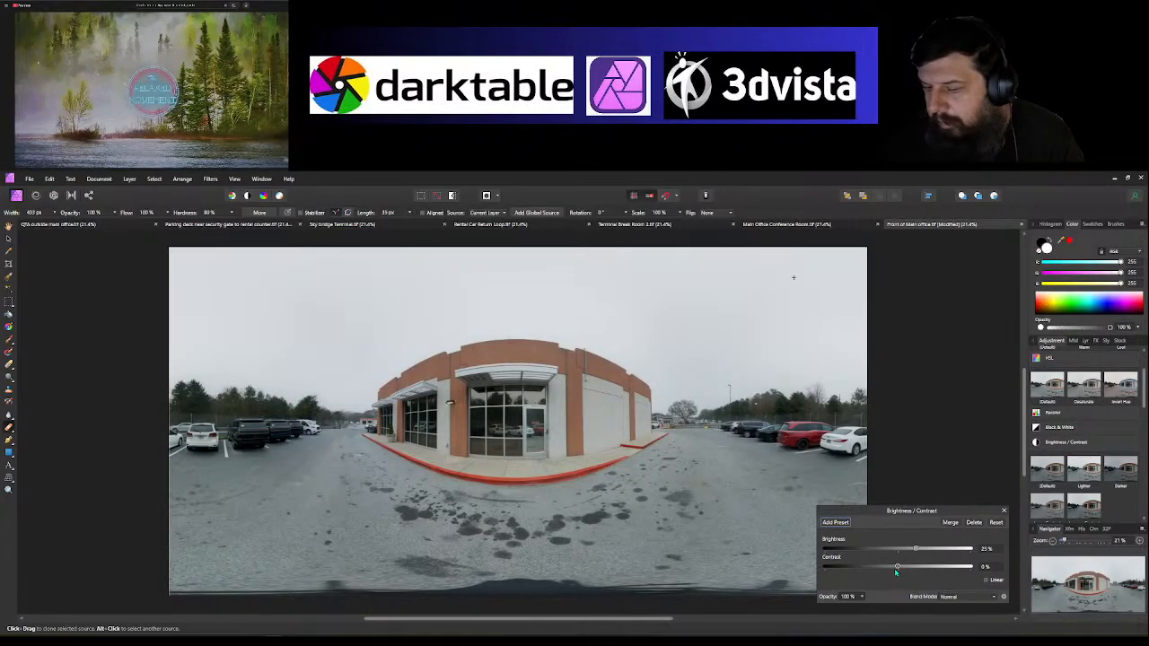
drag(894, 568, 910, 570)
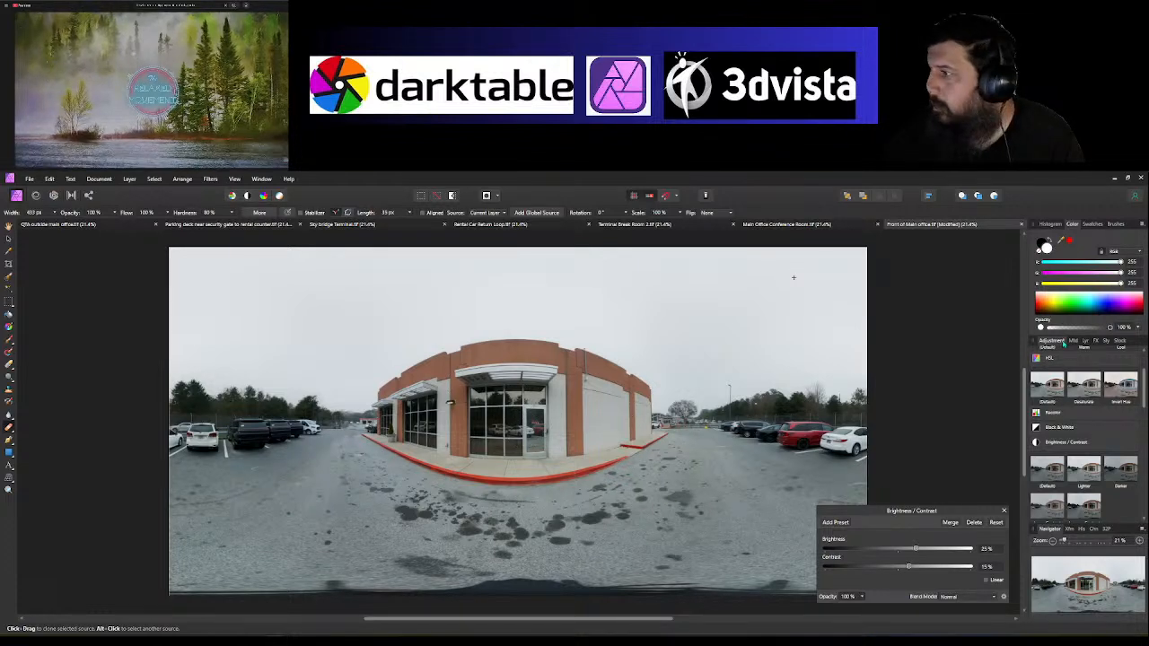
Step: Clone out the tripod and pole reflection in the entrance window on the Background layer with a 28 px brush
click(1095, 341)
click(1068, 381)
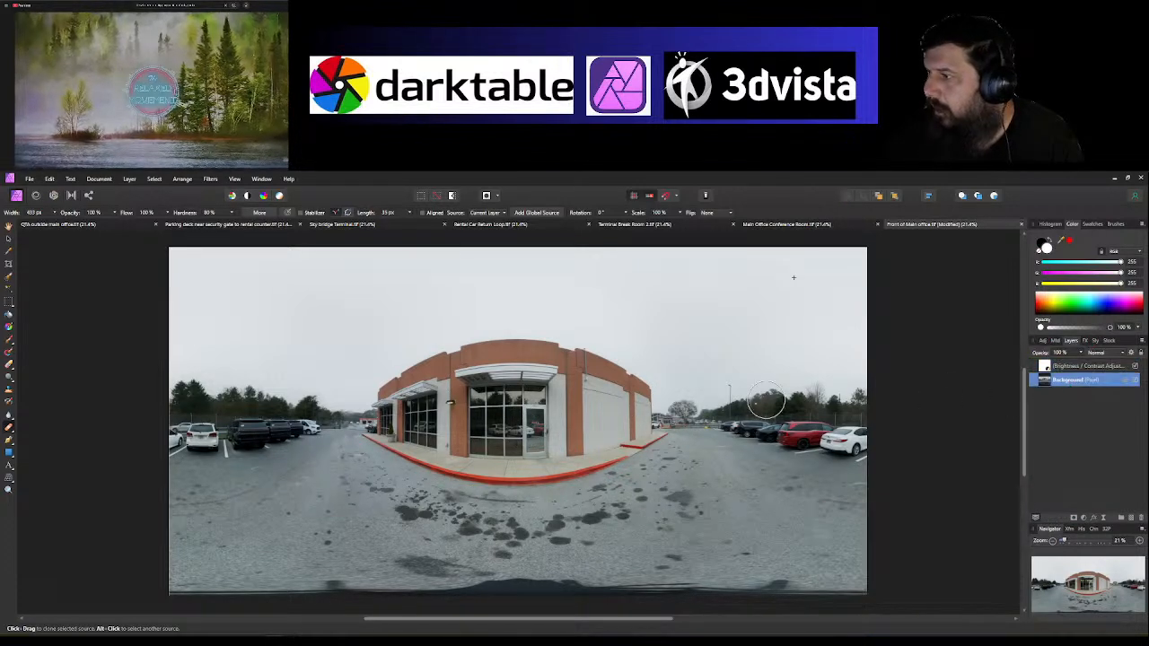
alt+scroll(562, 434, up, 2)
alt+scroll(563, 433, down, 1)
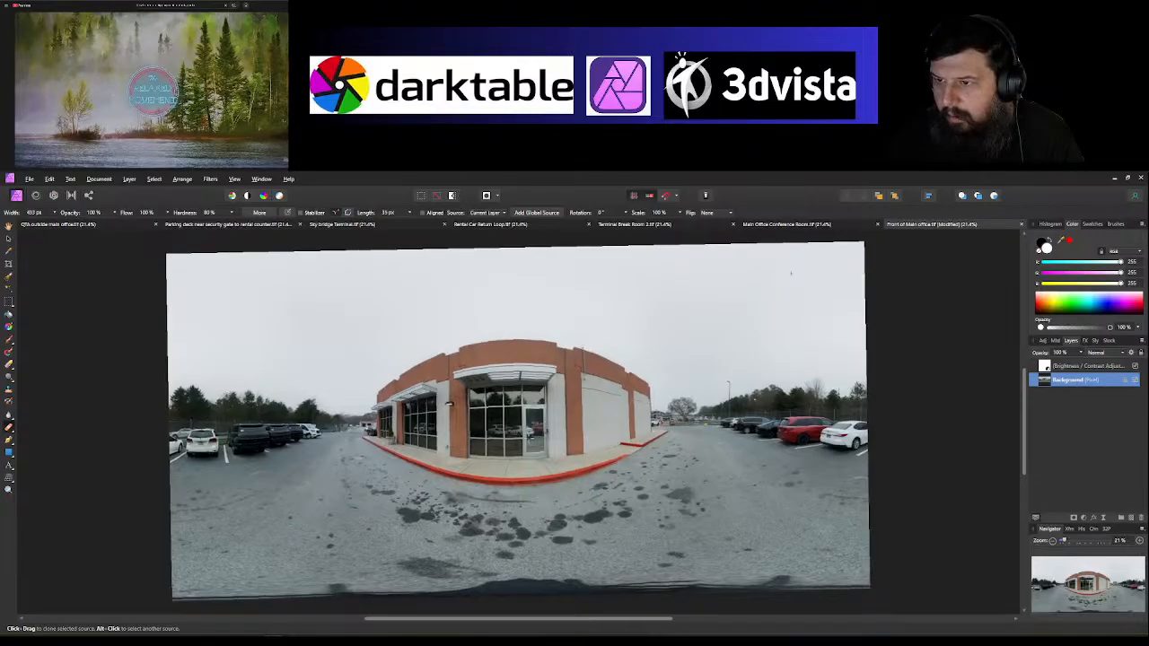
alt+scroll(529, 438, down, 1)
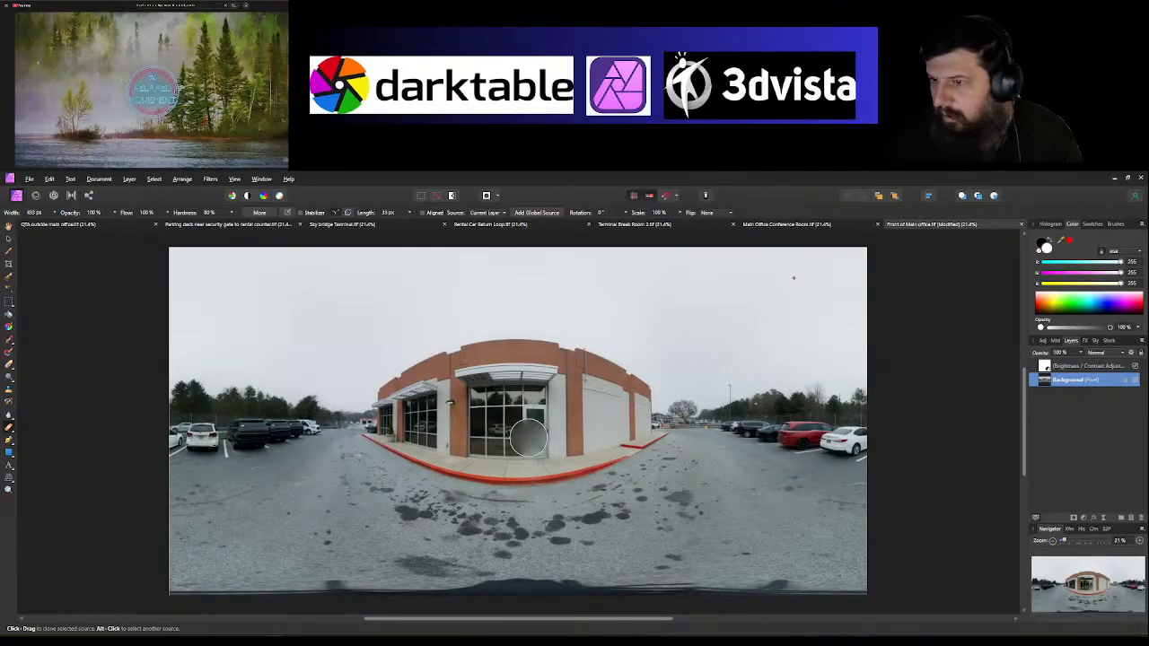
ctrl+scroll(529, 438, up, 8)
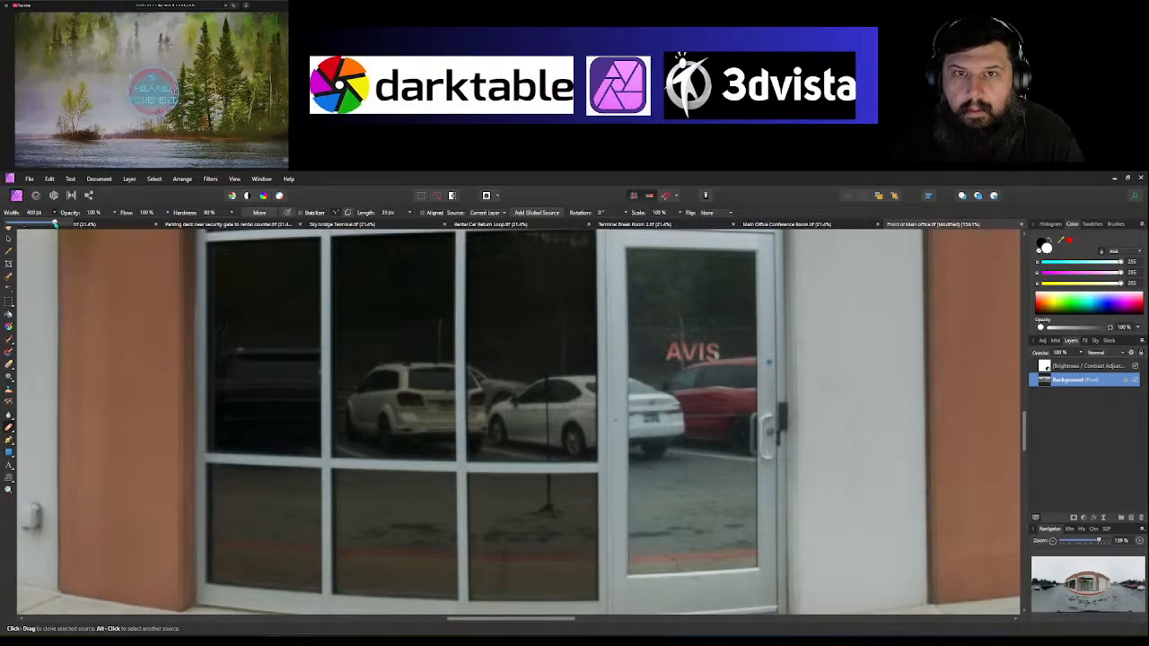
drag(55, 223, 21, 226)
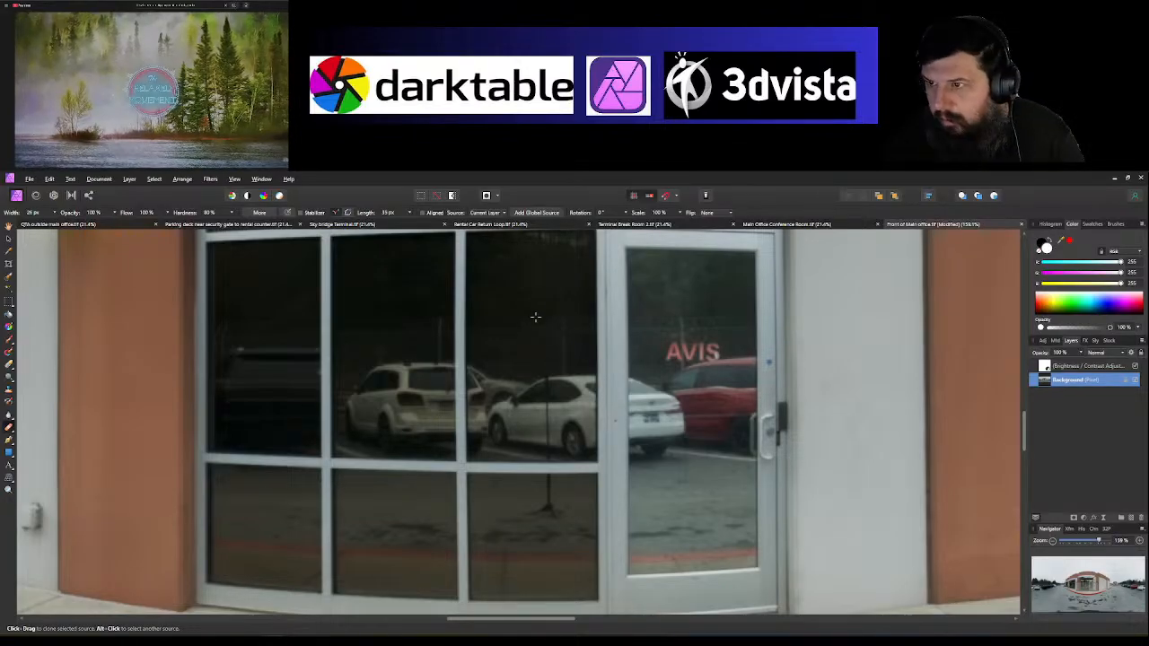
alt+click(531, 336)
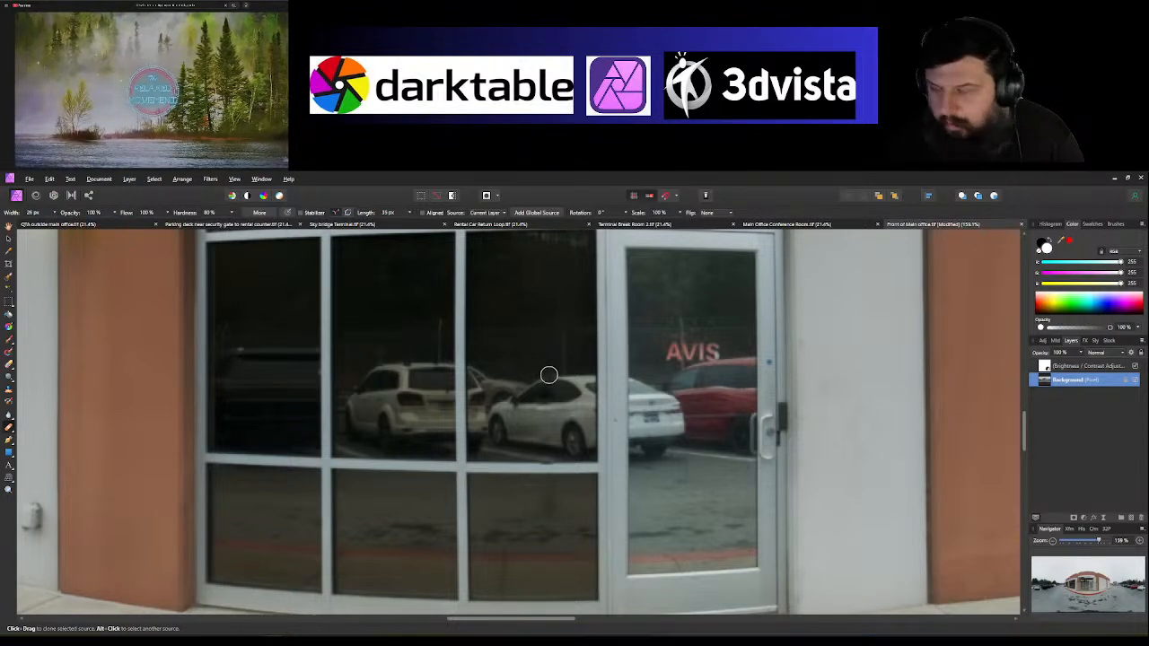
Step: Clone away the dark pole remnant along the roofline of the white sedan reflected in the entrance window
ctrl+scroll(548, 374, up, 4)
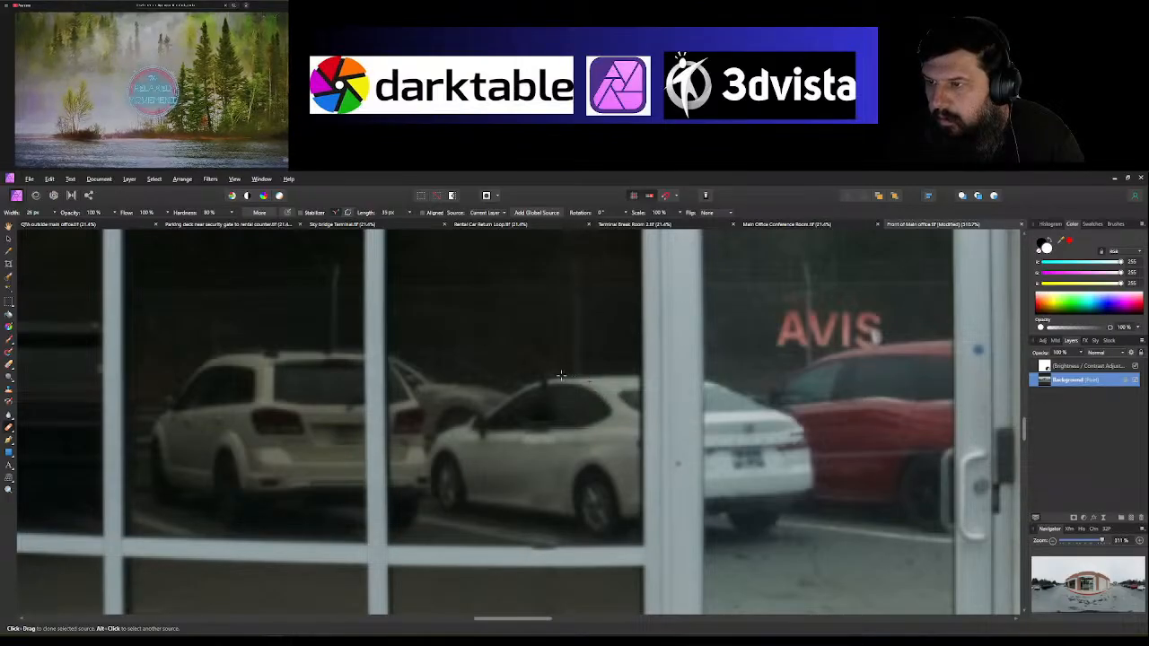
alt+click(539, 332)
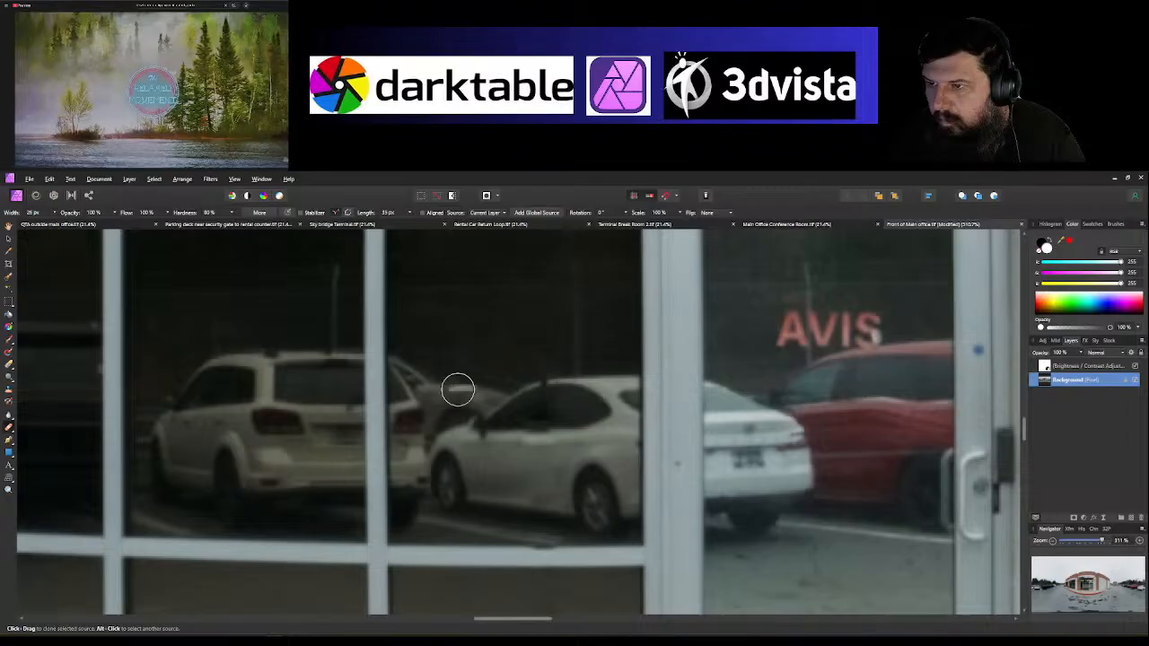
drag(458, 388, 544, 384)
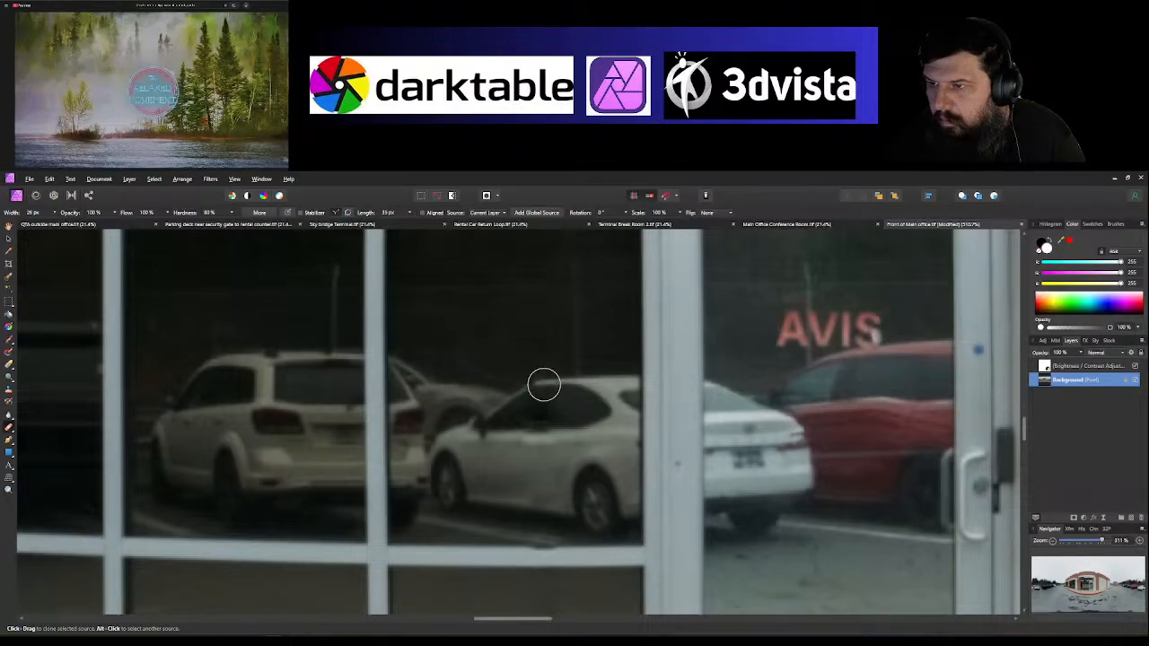
alt+scroll(656, 452, up, 2)
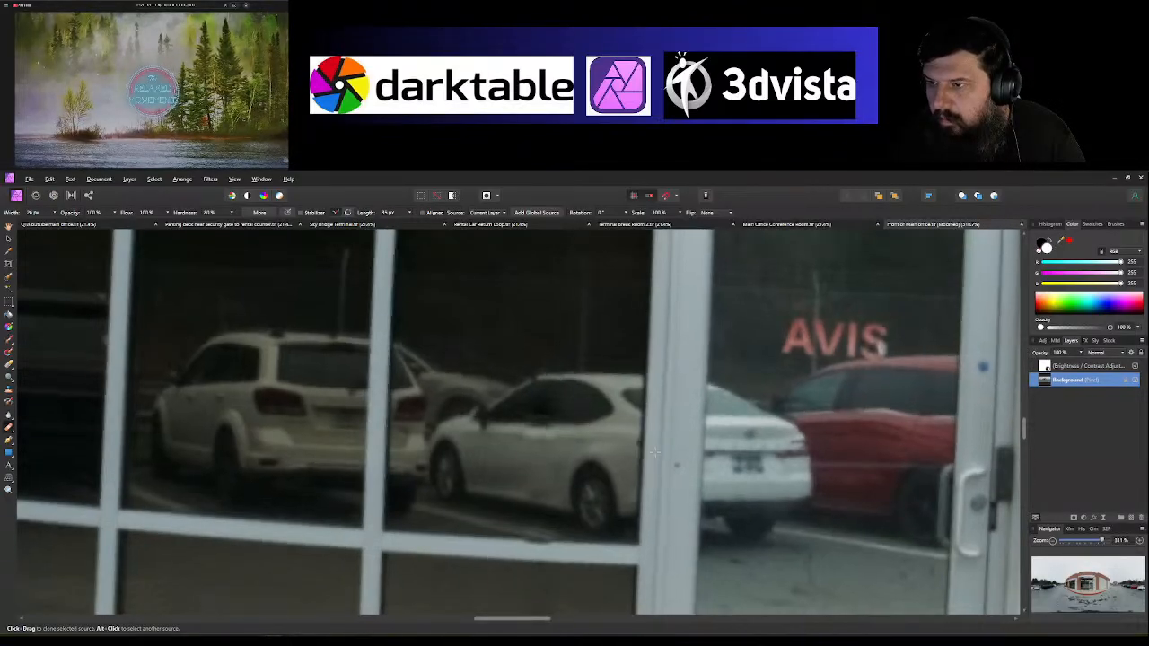
ctrl+scroll(655, 452, down, 6)
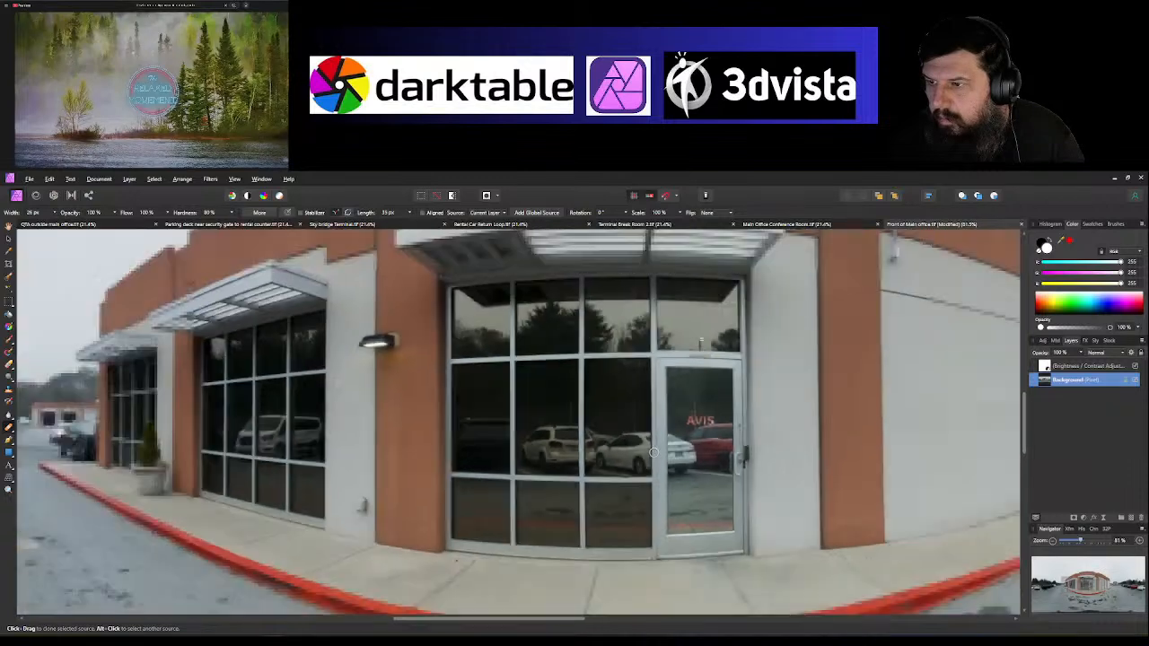
ctrl+scroll(654, 452, down, 1)
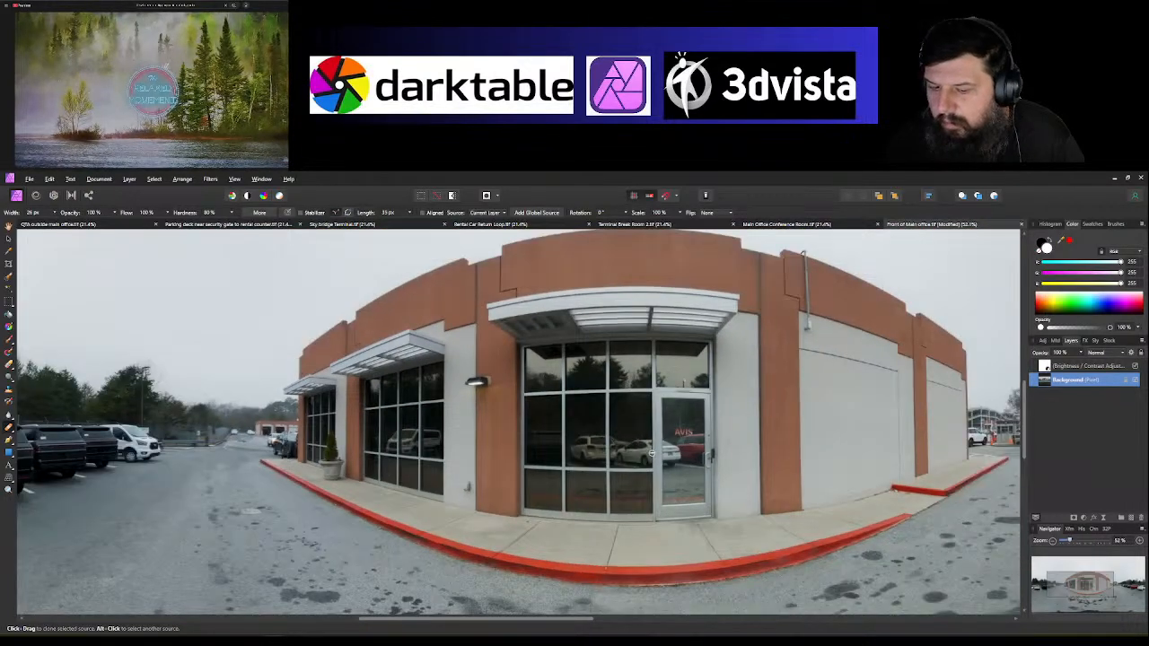
ctrl+scroll(654, 454, down, 2)
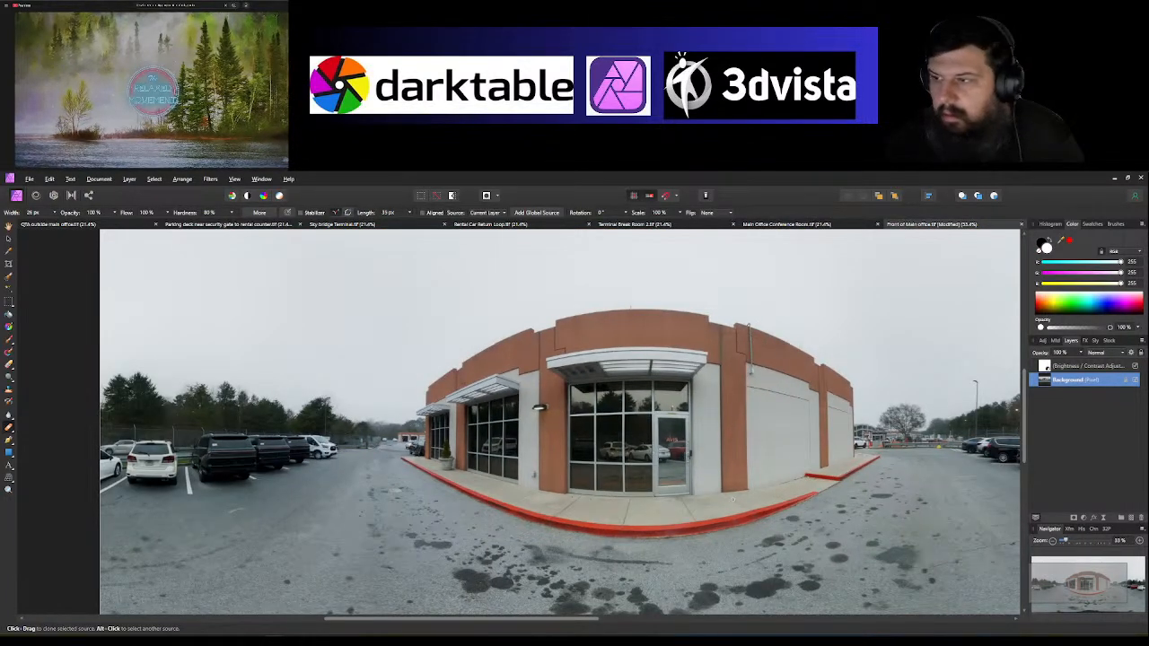
ctrl+scroll(733, 504, down, 2)
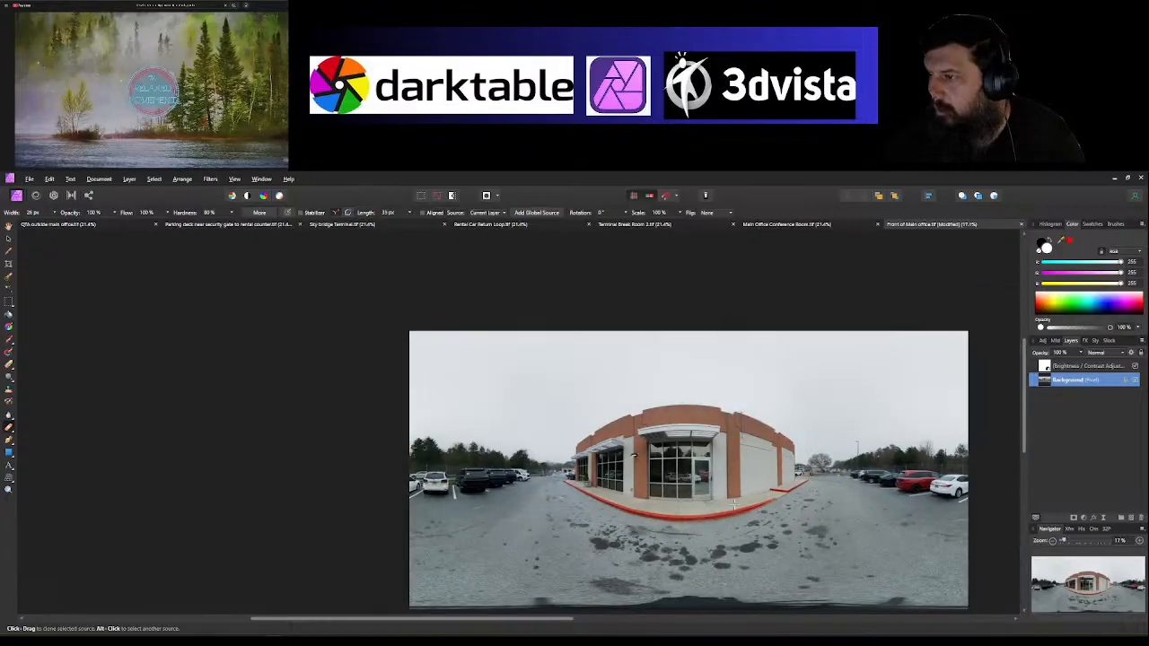
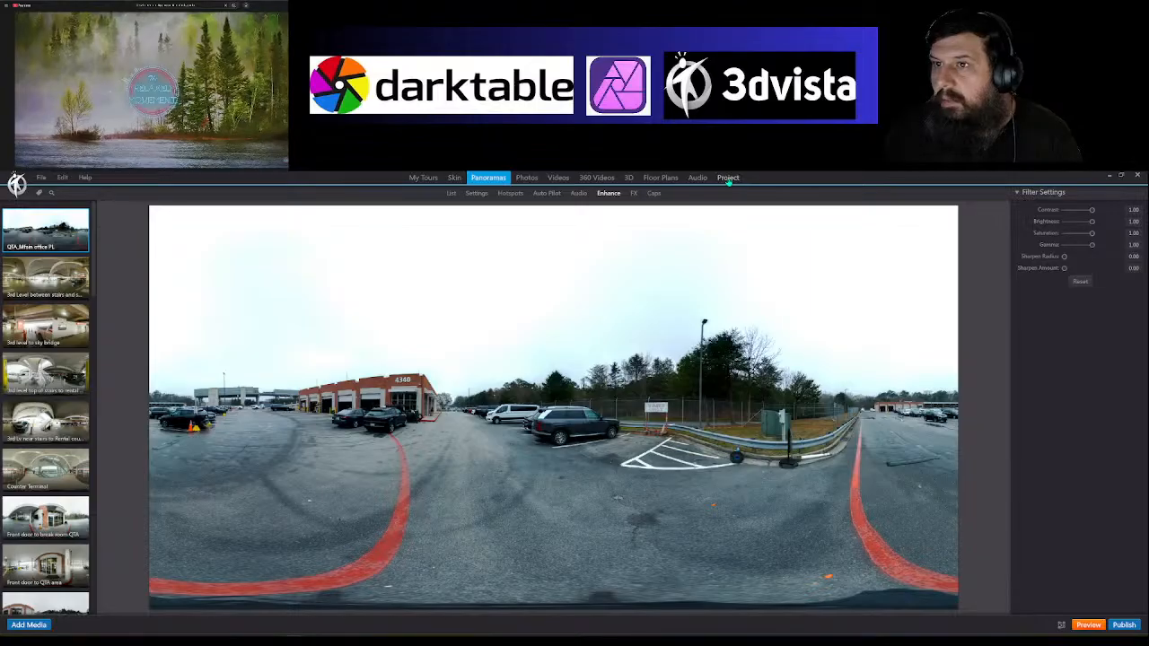
Step: In 3DVista, open the project's playlist and examine its panoramas, including Main_Office Parking Lot 2 and Rental Car Return Loop
click(728, 178)
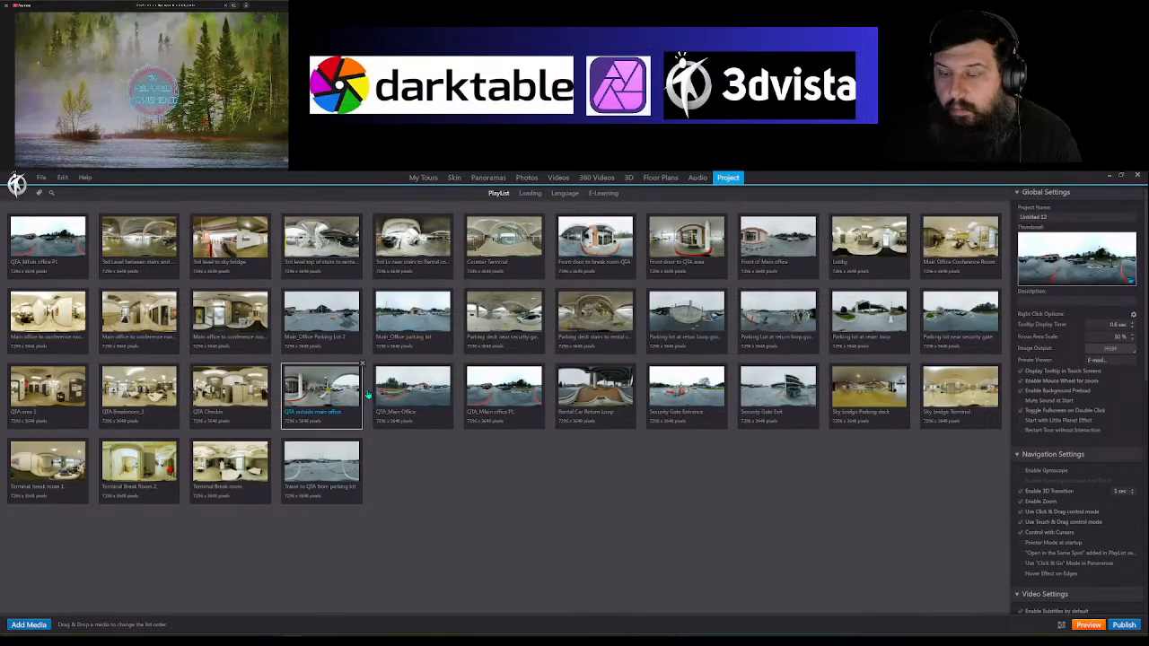
click(348, 348)
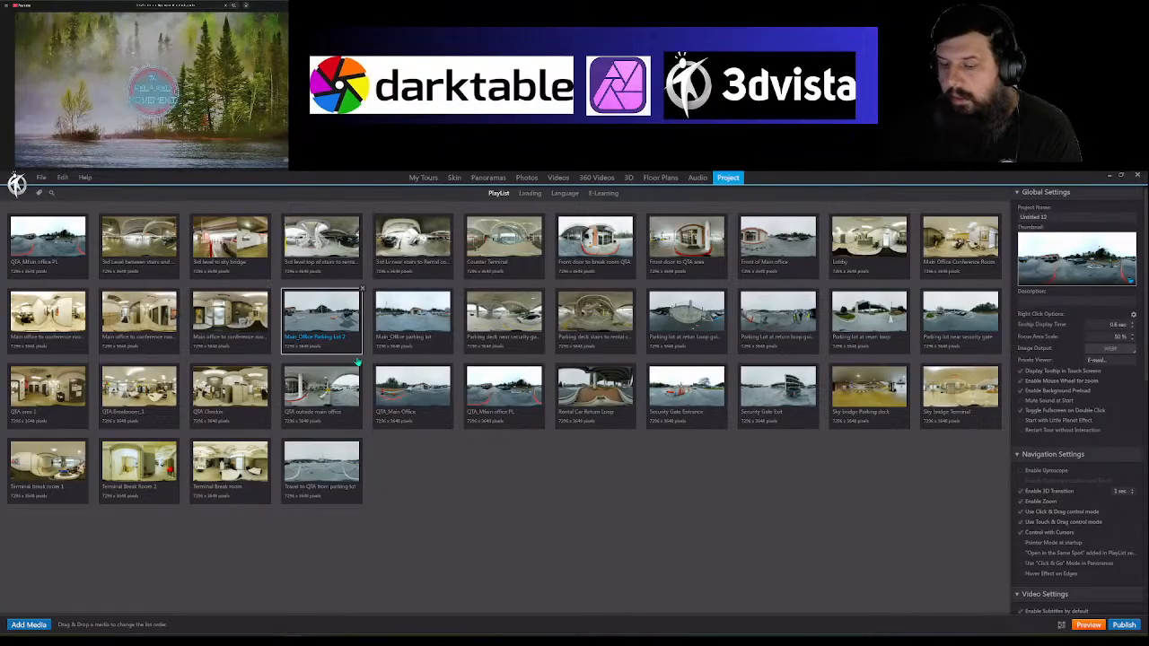
click(634, 409)
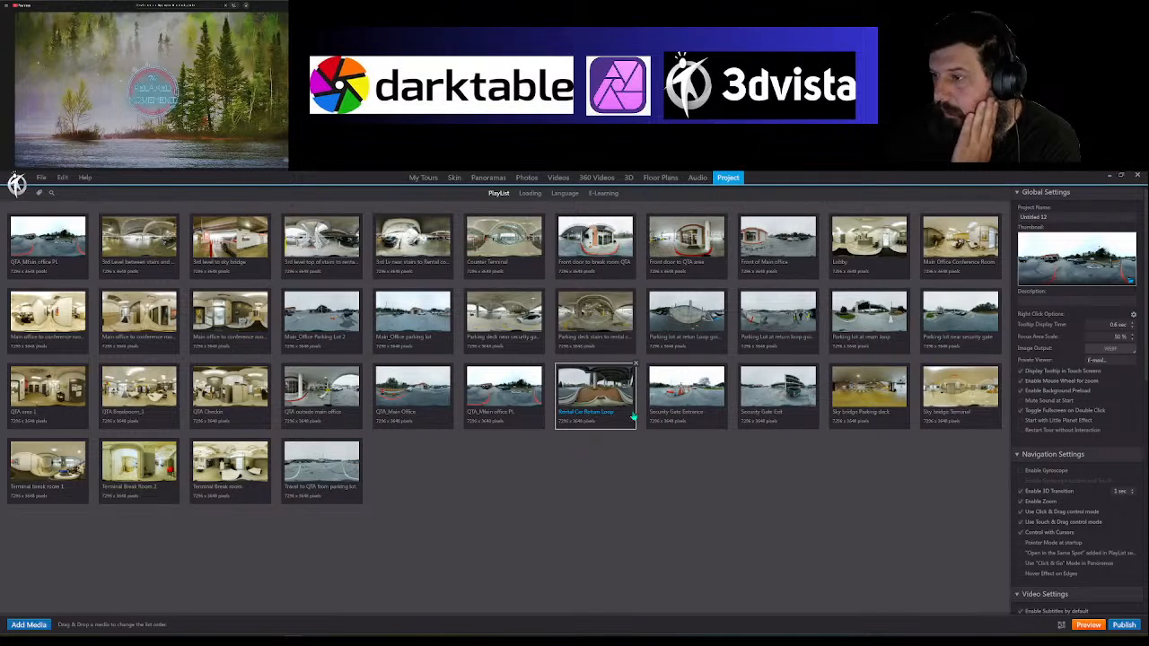
Step: Move the Security Gate Entrance and Security Gate Exit panoramas to the first two places of the playlist, in that order
click(673, 411)
drag(696, 404, 45, 238)
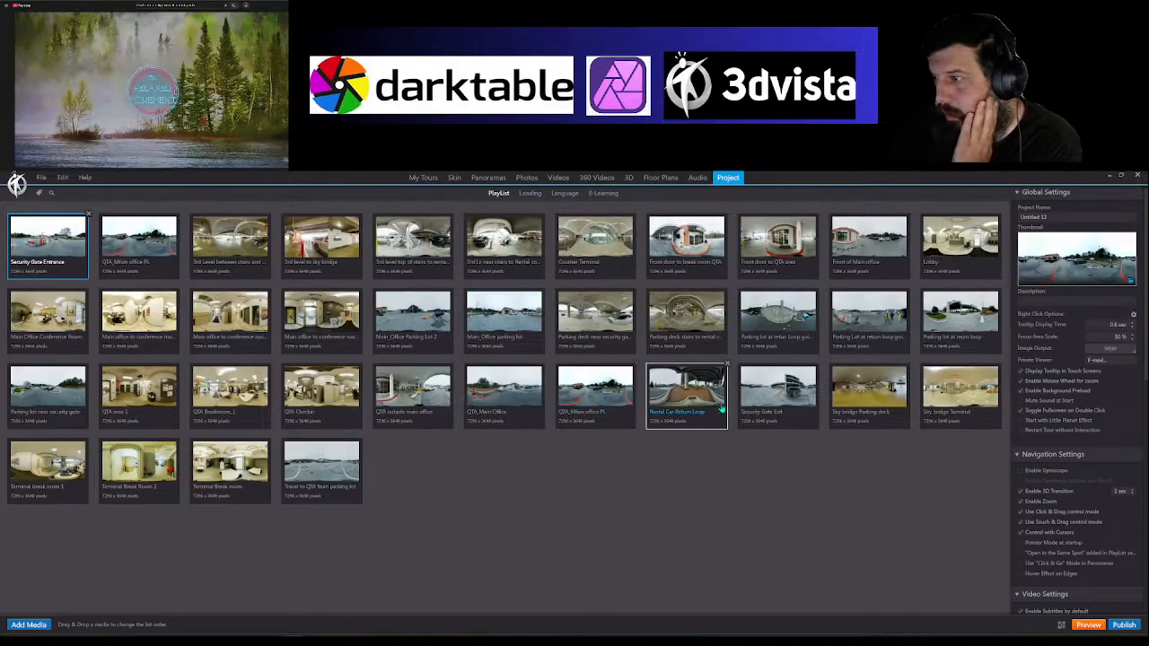
drag(777, 395, 156, 262)
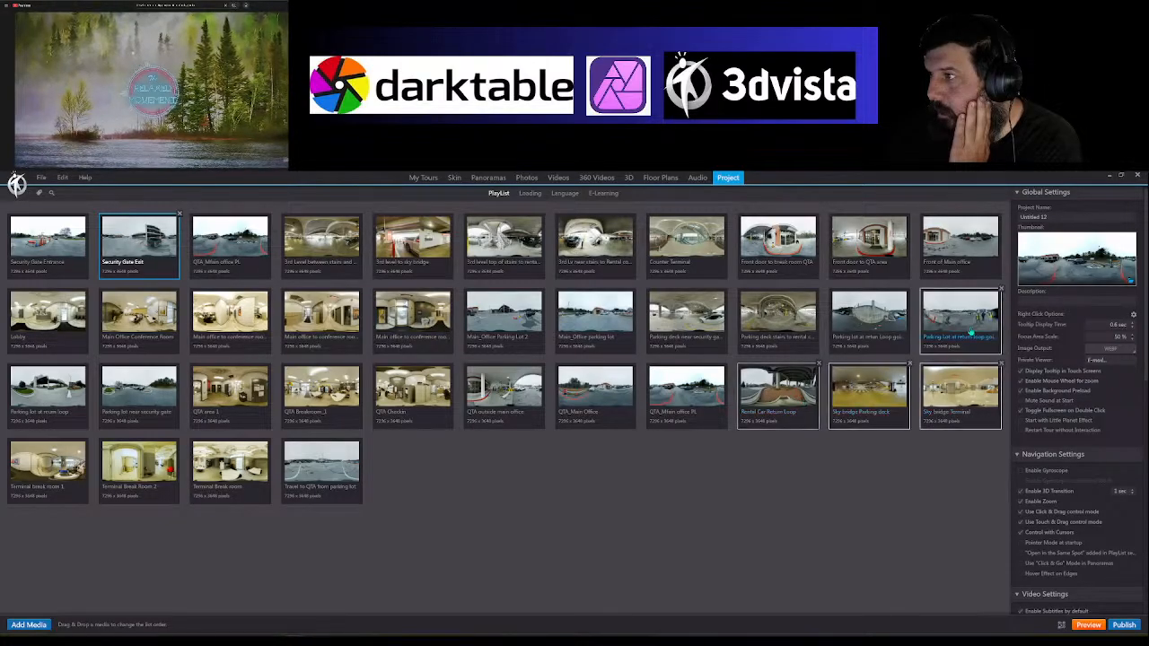
Step: Place Parking lot near security gate, Main_Office Parking Lot 2 and Front of Main office, in that order, directly after Security Gate Exit
click(960, 243)
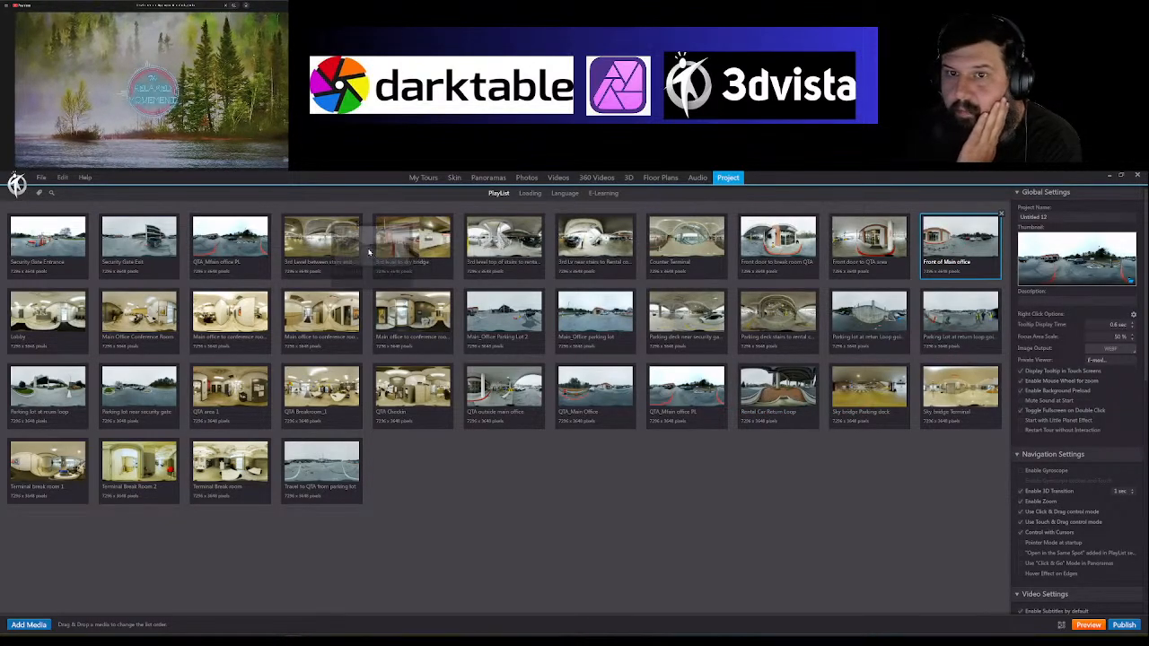
drag(231, 252, 232, 253)
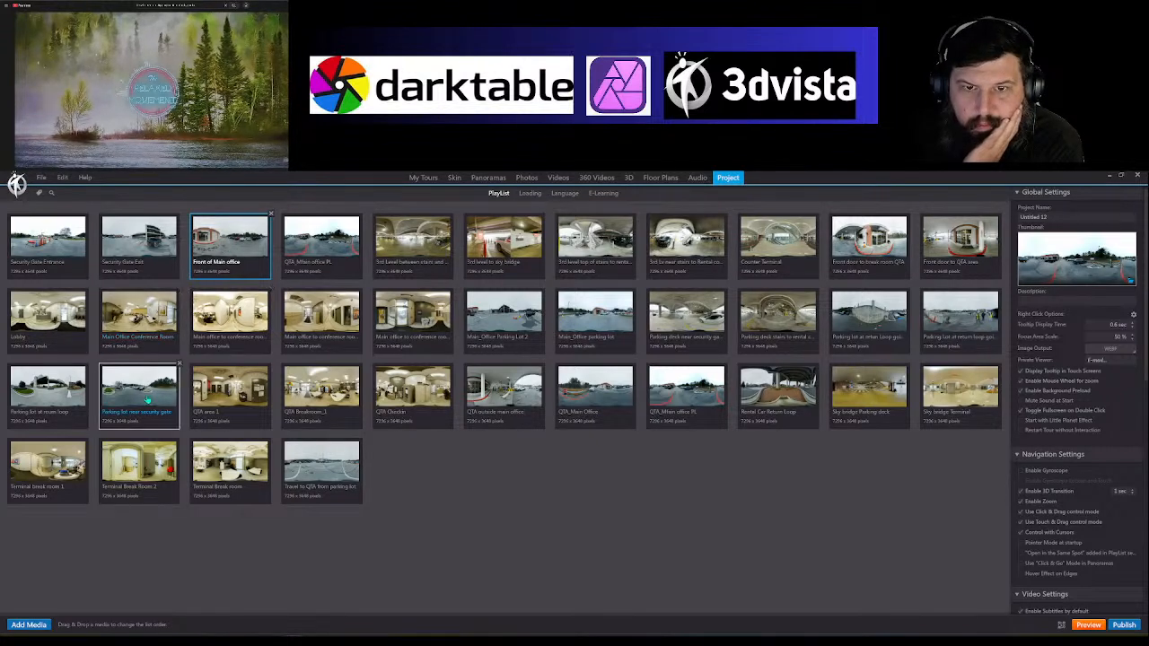
drag(149, 401, 230, 255)
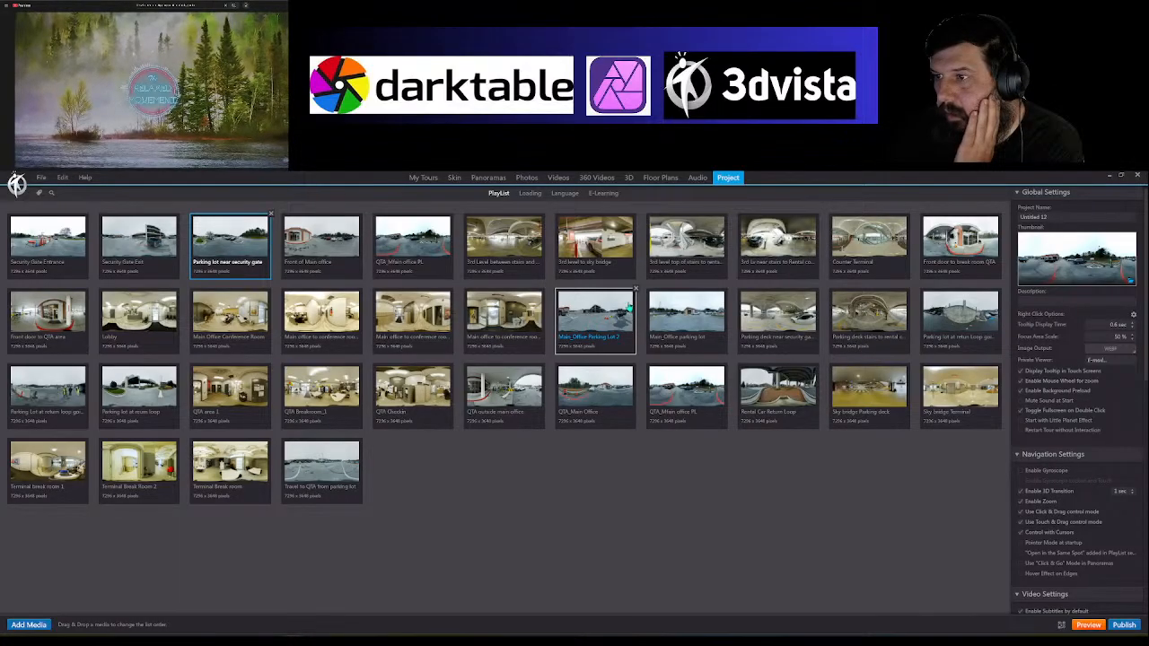
drag(604, 326, 318, 255)
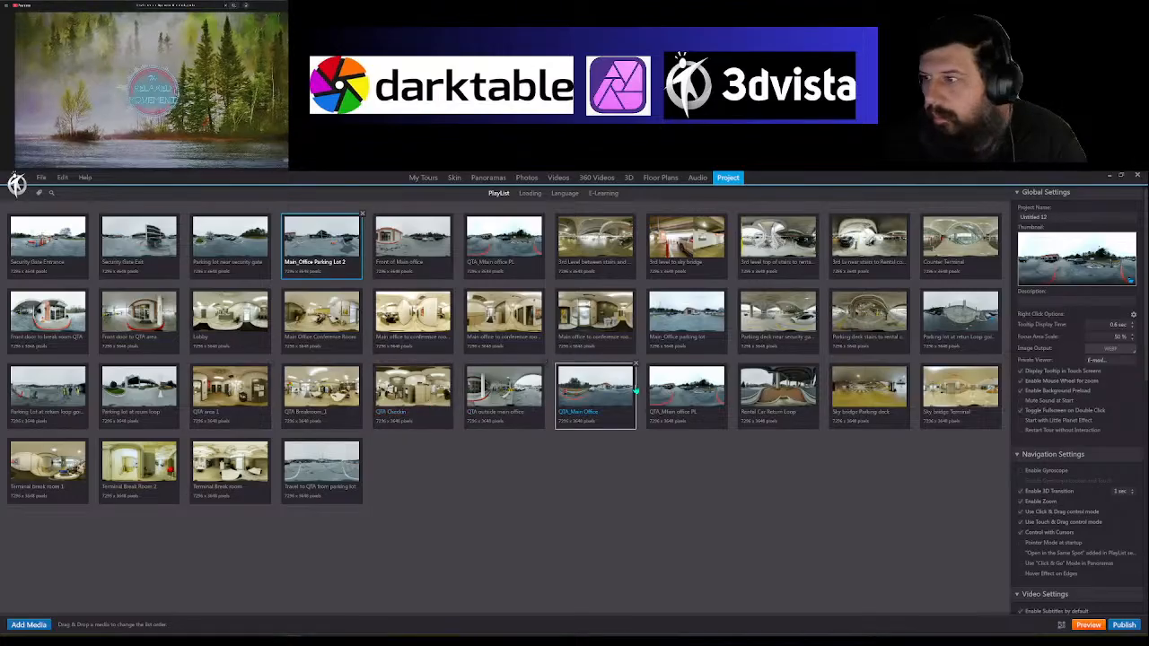
Step: Look around the Main_Office parking lot, Front of Main office and QTA_Main office PL panoramas to work out where each was shot
double_click(695, 319)
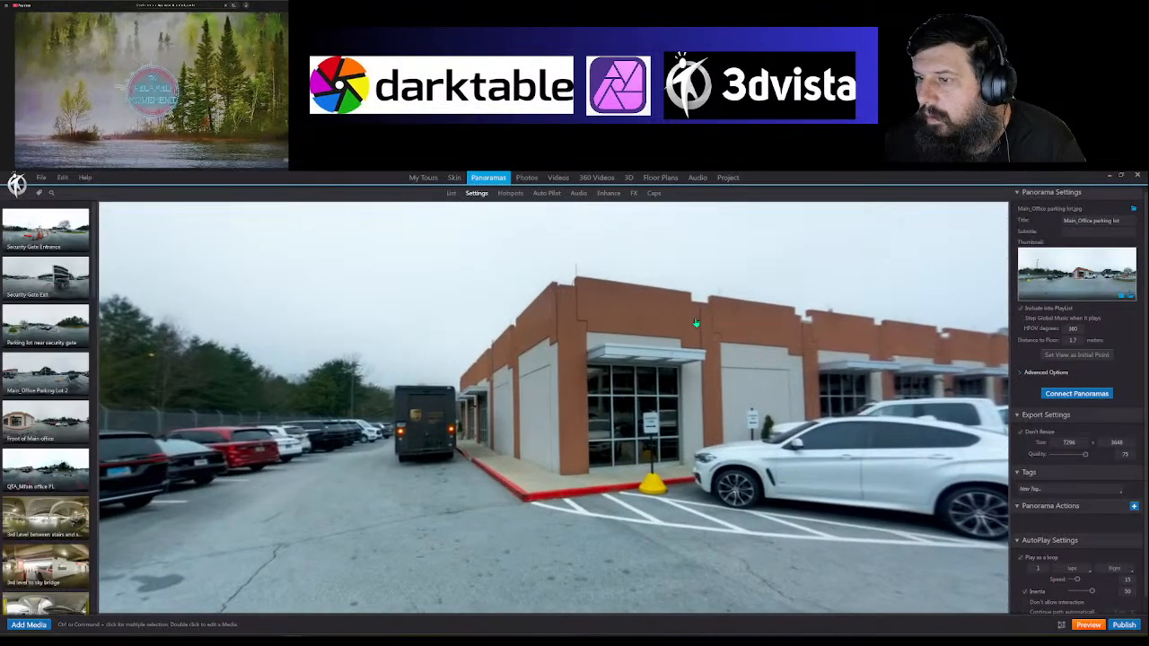
drag(404, 310, 590, 344)
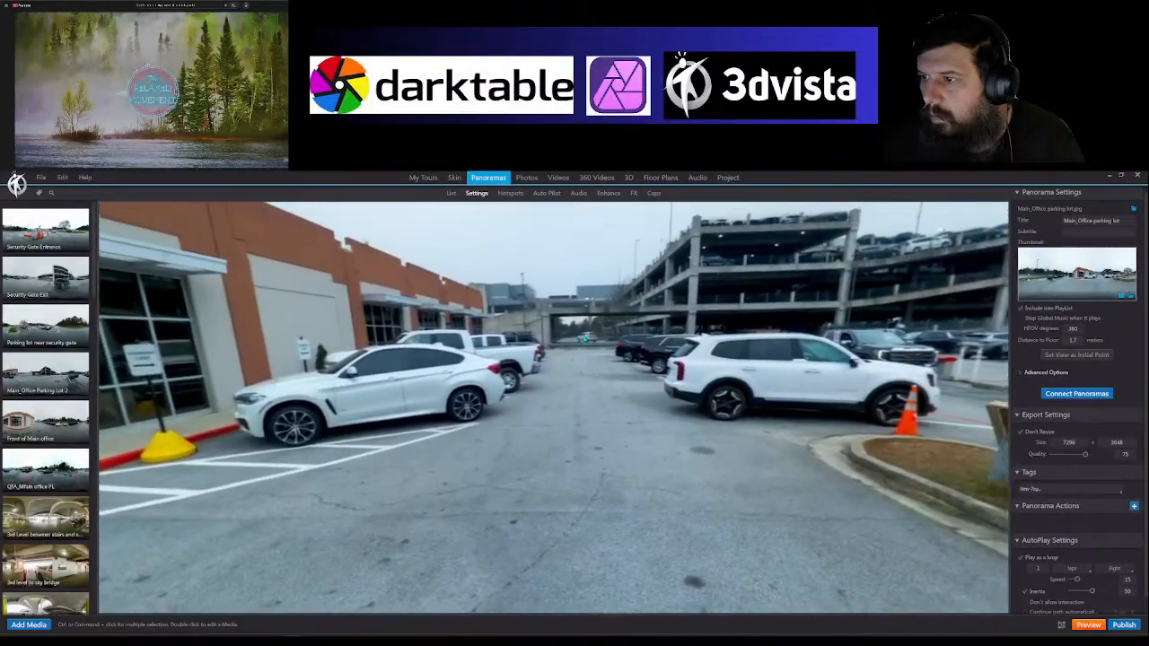
drag(260, 334, 512, 299)
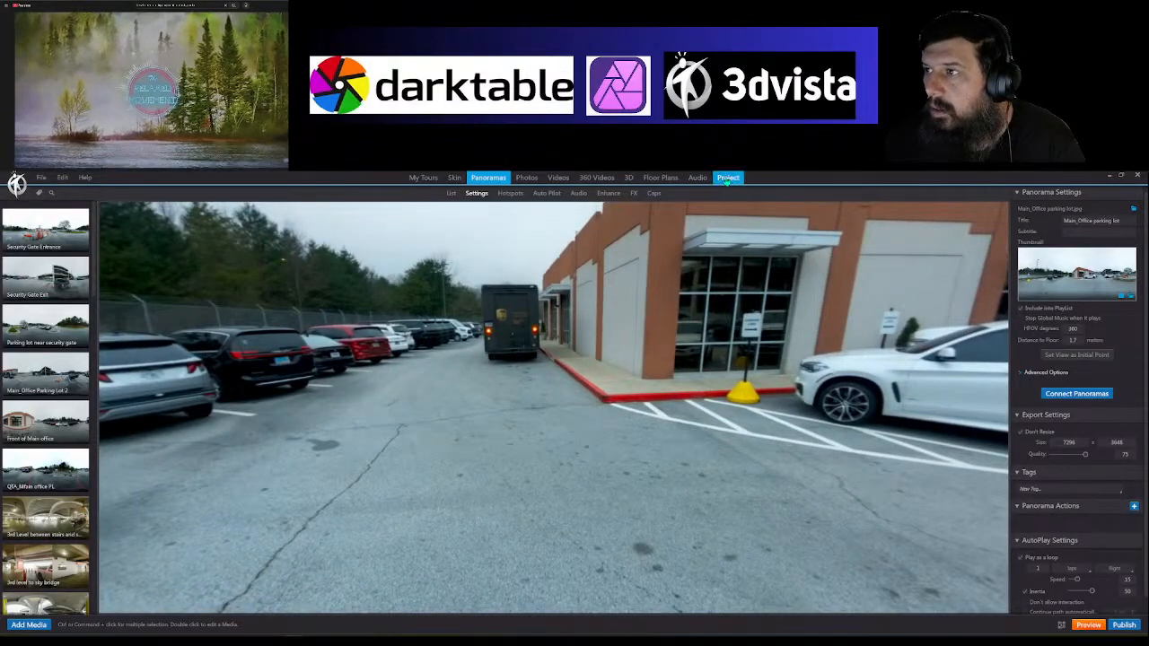
click(726, 178)
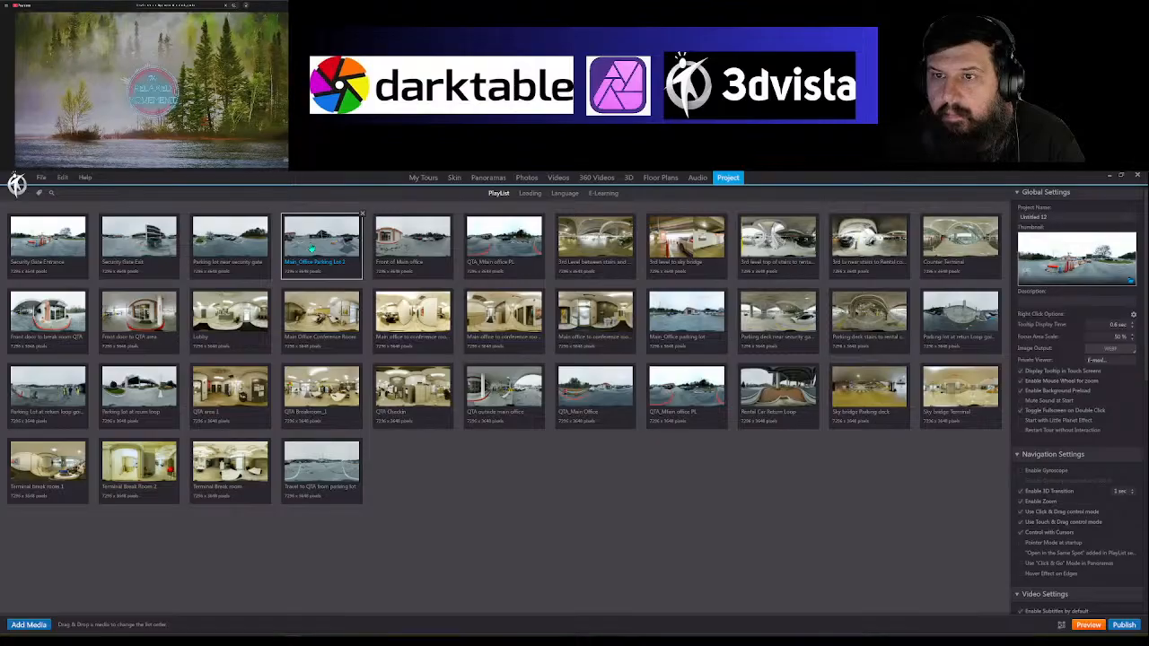
double_click(401, 255)
drag(377, 372, 847, 384)
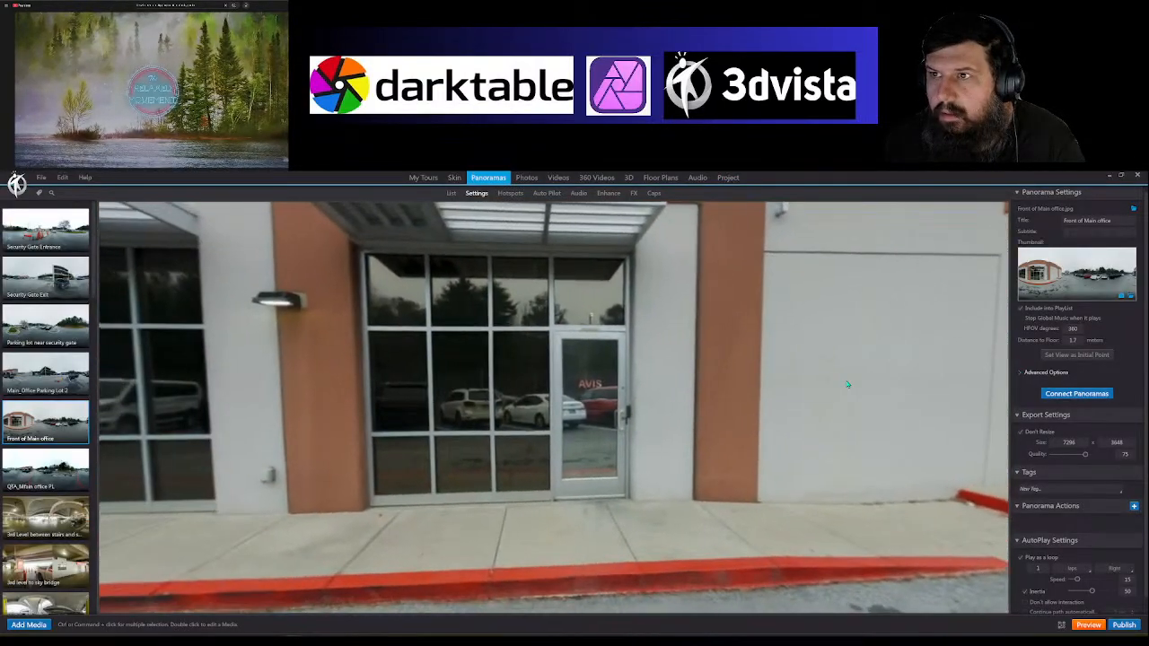
click(728, 177)
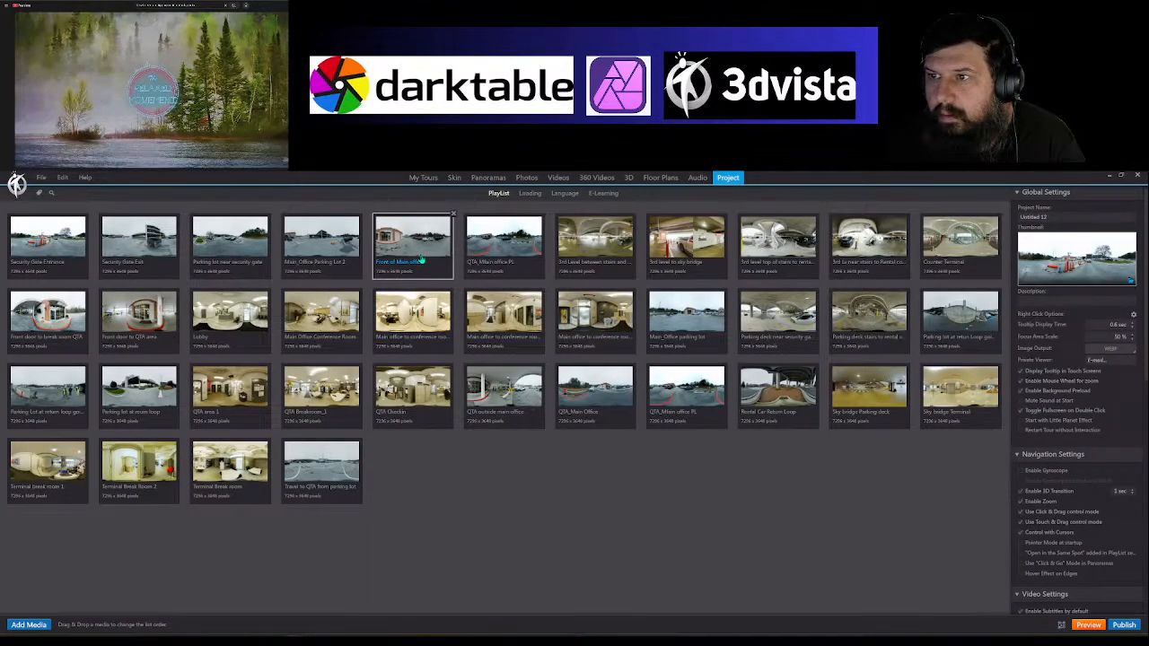
double_click(501, 244)
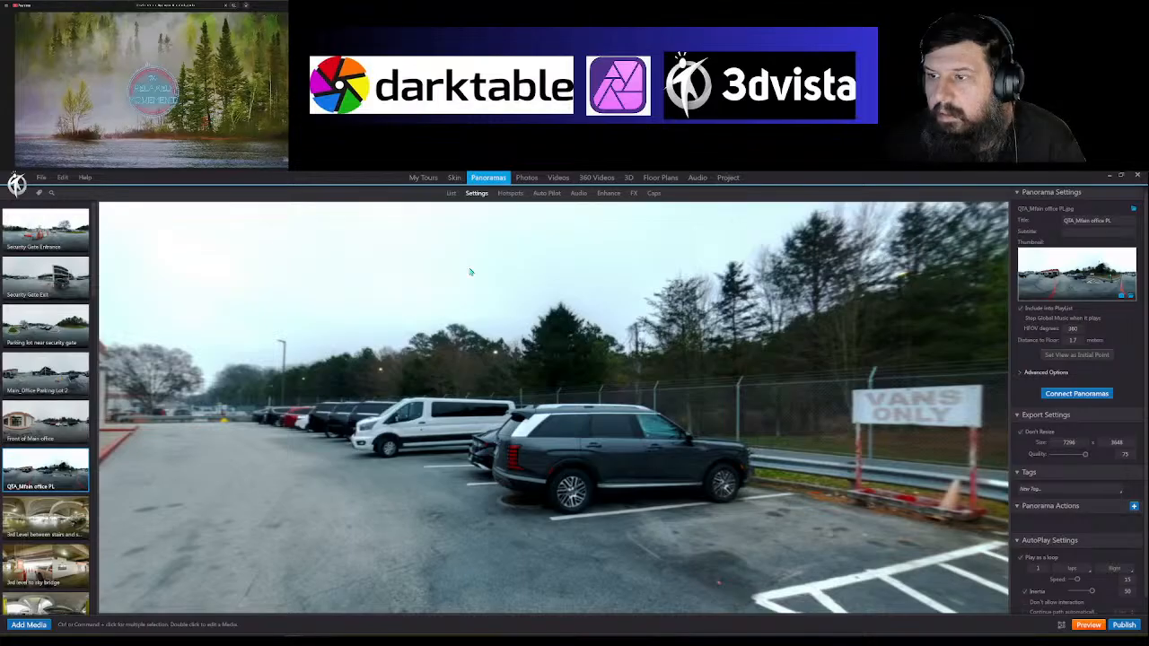
drag(306, 359, 587, 392)
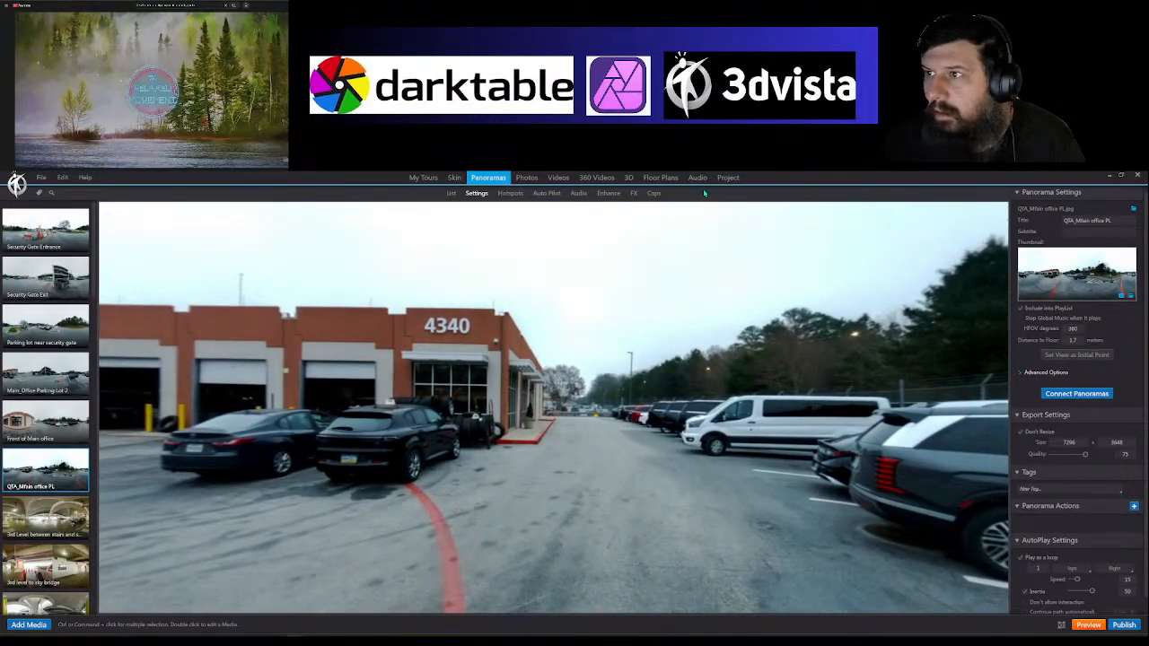
click(728, 178)
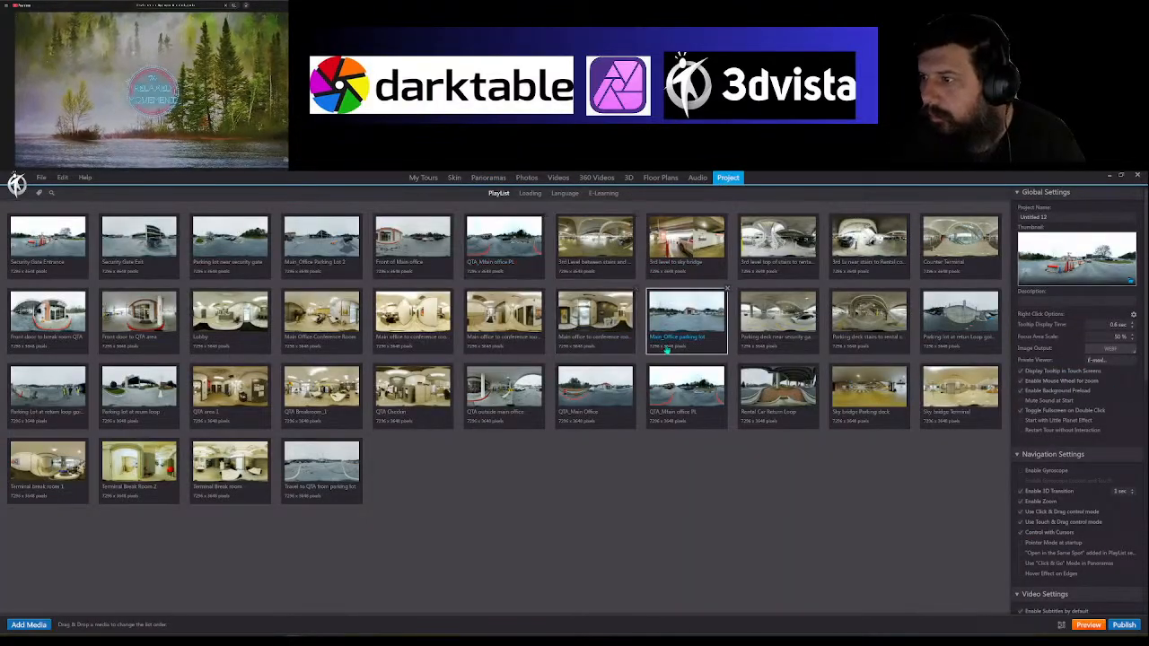
Step: Recheck the Main_Office parking lot panorama and place it in the playlist between Main_Office Parking Lot 2 and Front of Main office
double_click(691, 312)
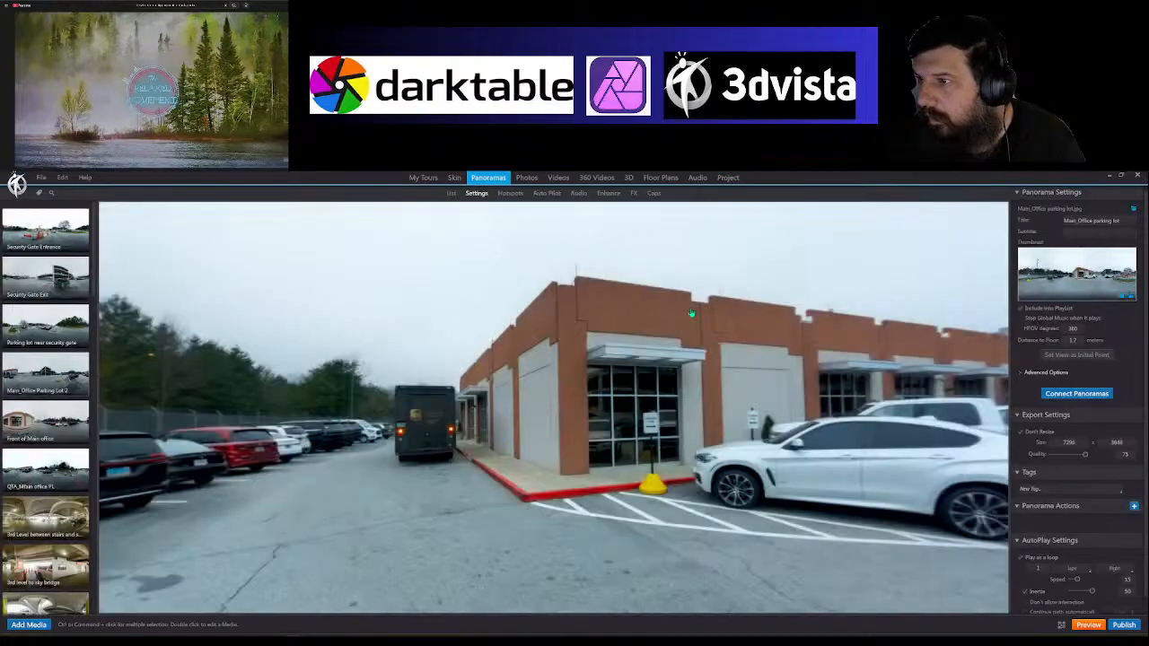
click(727, 177)
drag(691, 319, 408, 248)
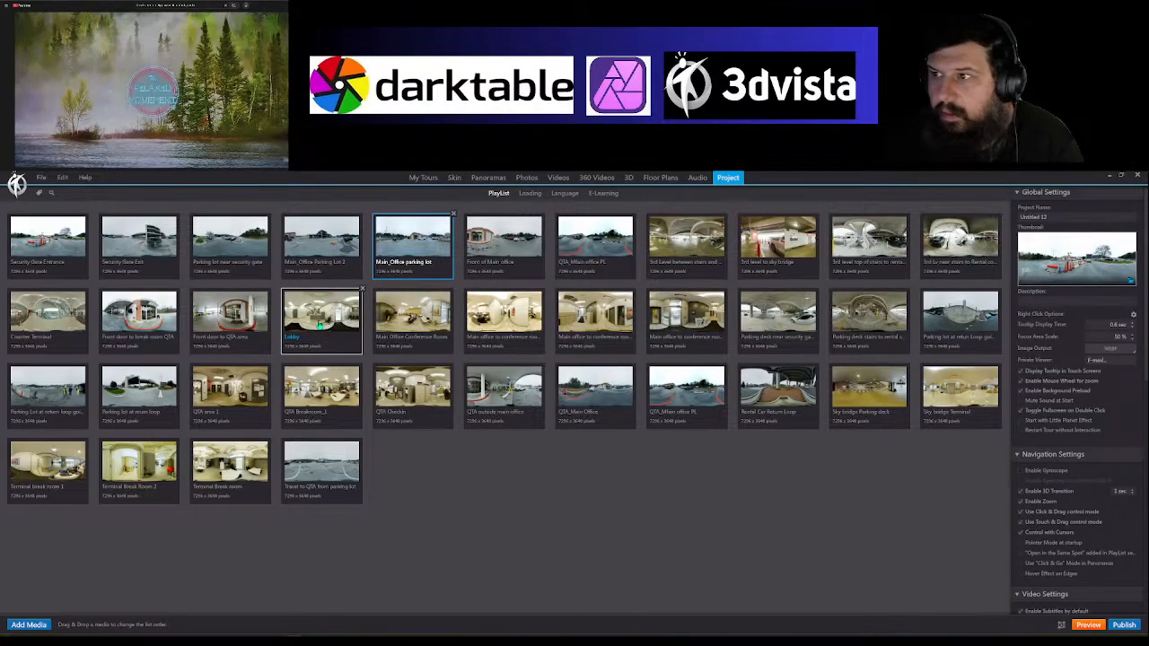
Step: Place Lobby, two of the Main office to conference room panoramas and Main Office Conference Room, in that order, after Front of Main office
drag(319, 325, 587, 256)
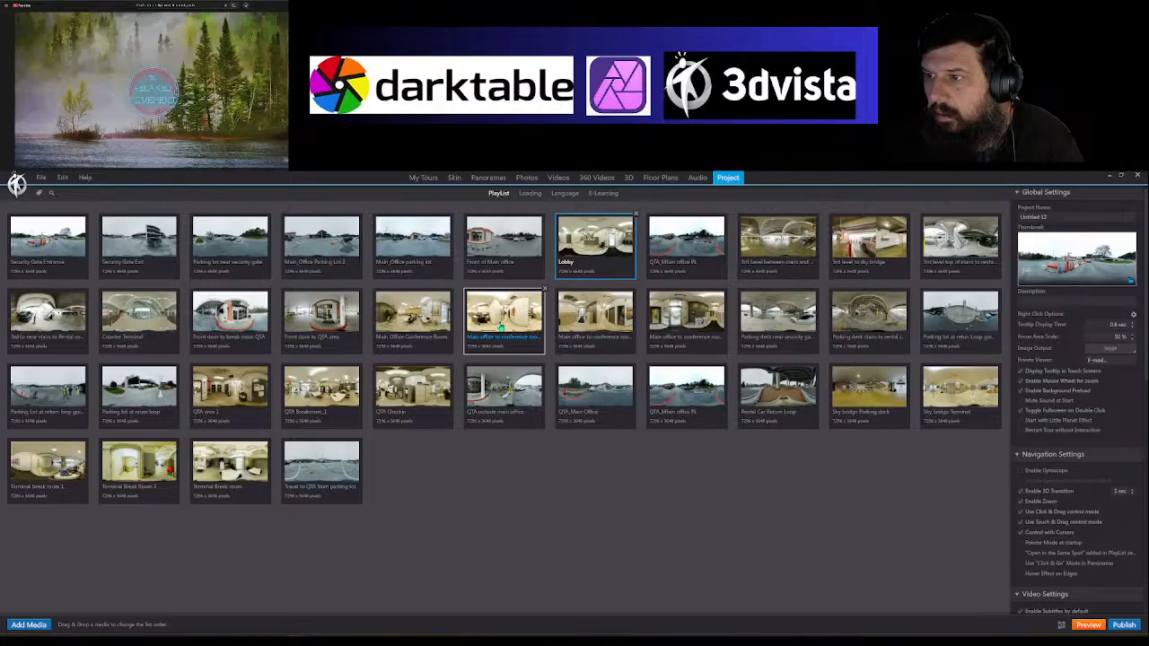
drag(501, 328, 691, 256)
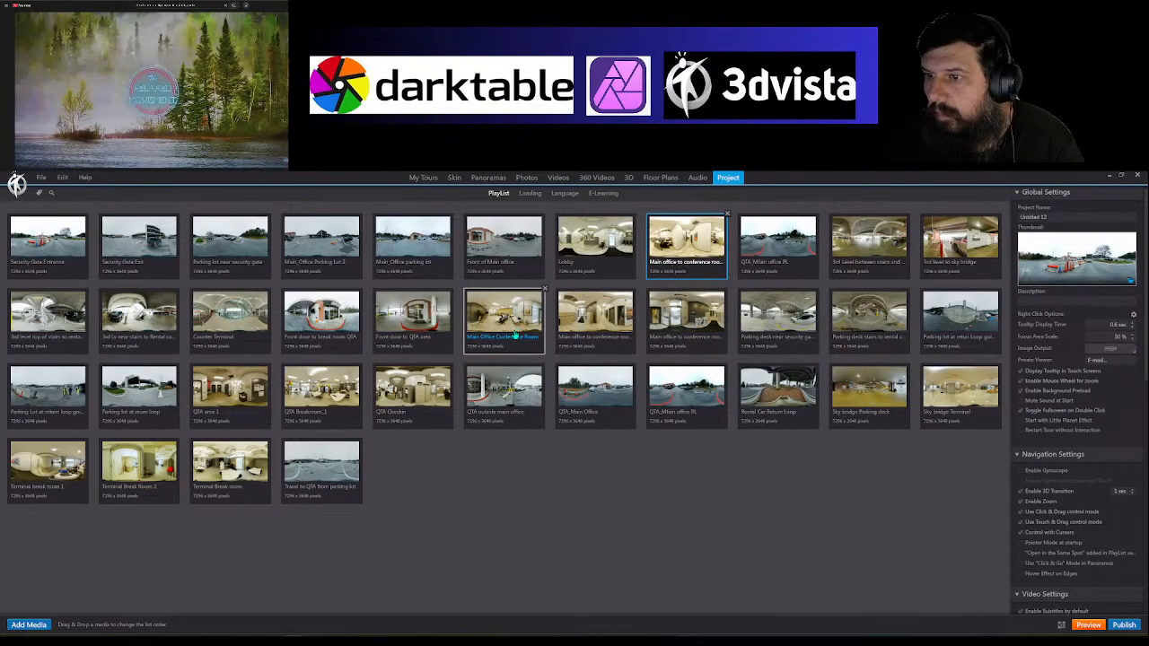
drag(606, 323, 776, 253)
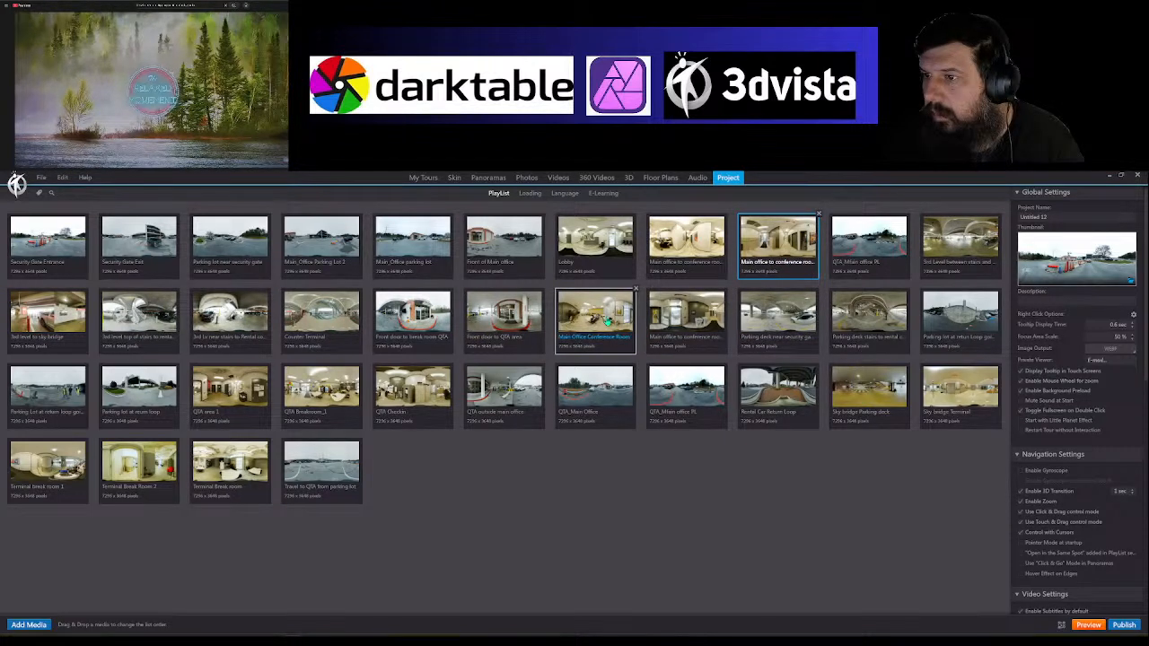
drag(608, 321, 879, 253)
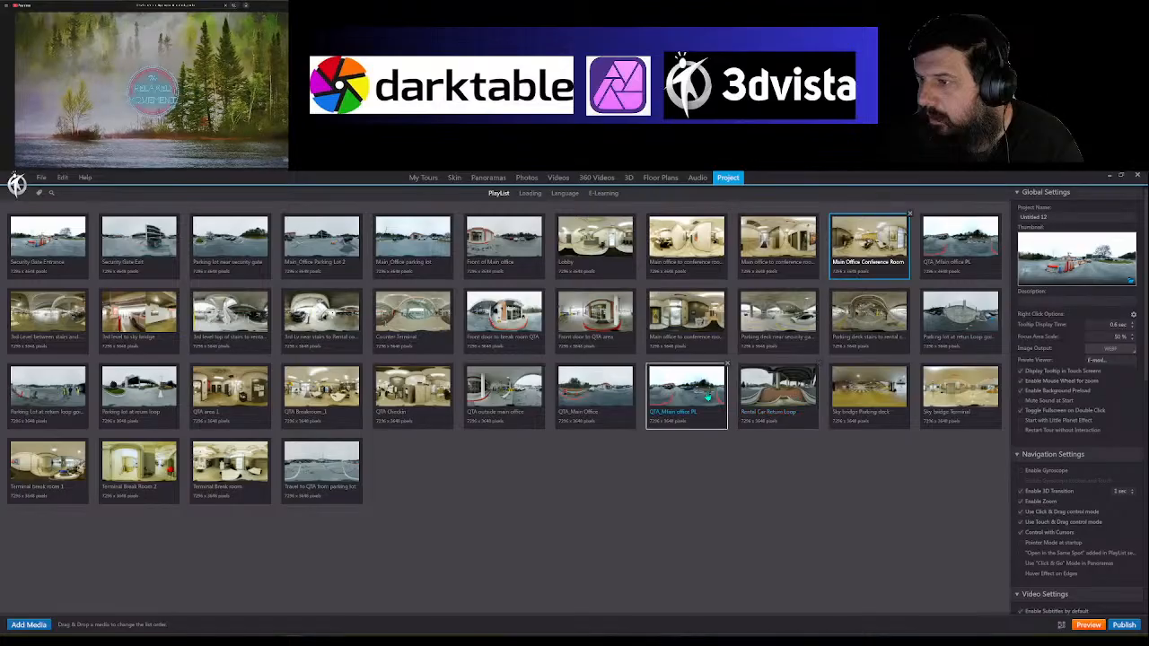
Step: Place the second QTA_Main office PL and QTA_Main Office after the first one, and the remaining conference room approach before Main Office Conference Room
drag(691, 395, 66, 325)
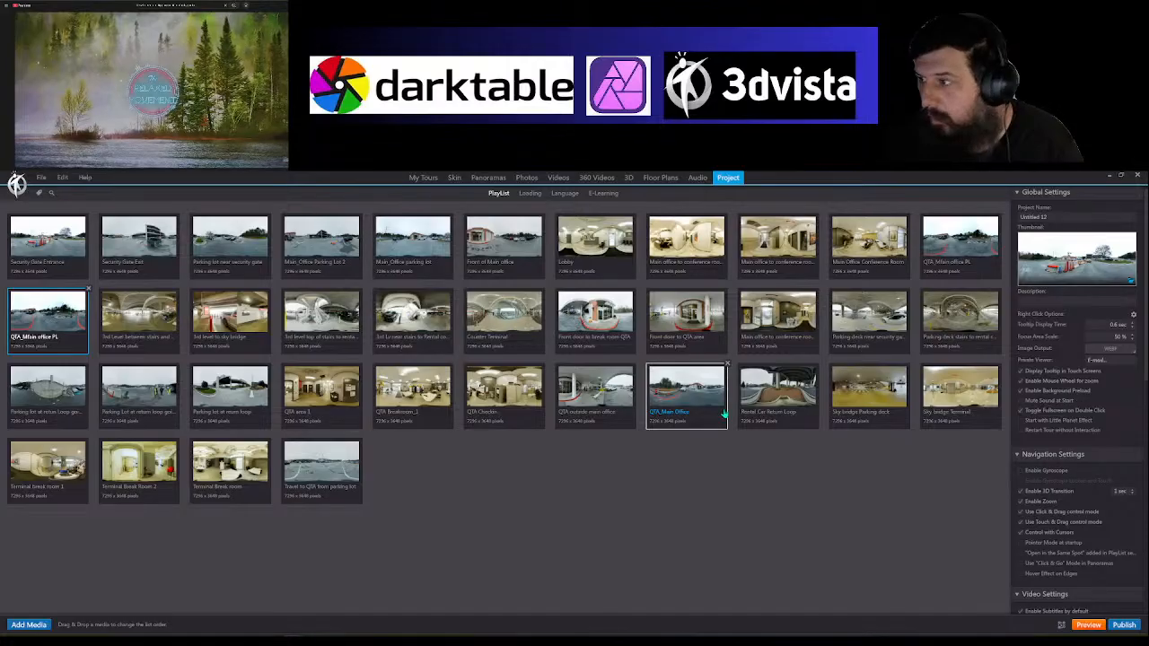
drag(701, 388, 165, 325)
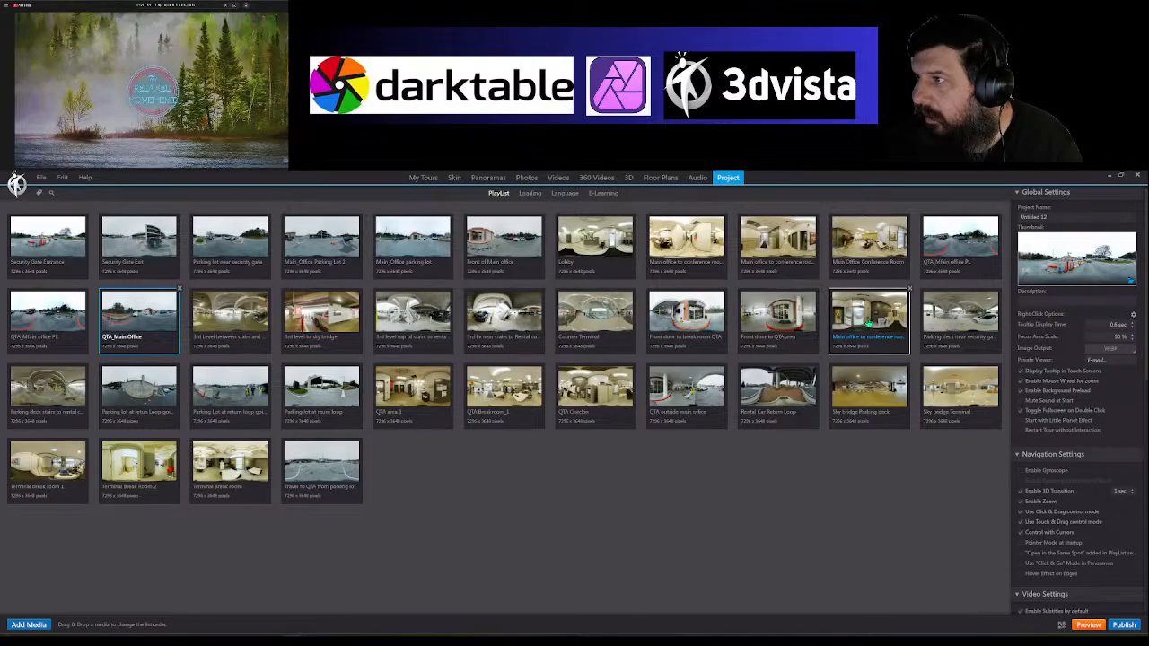
drag(870, 324, 844, 252)
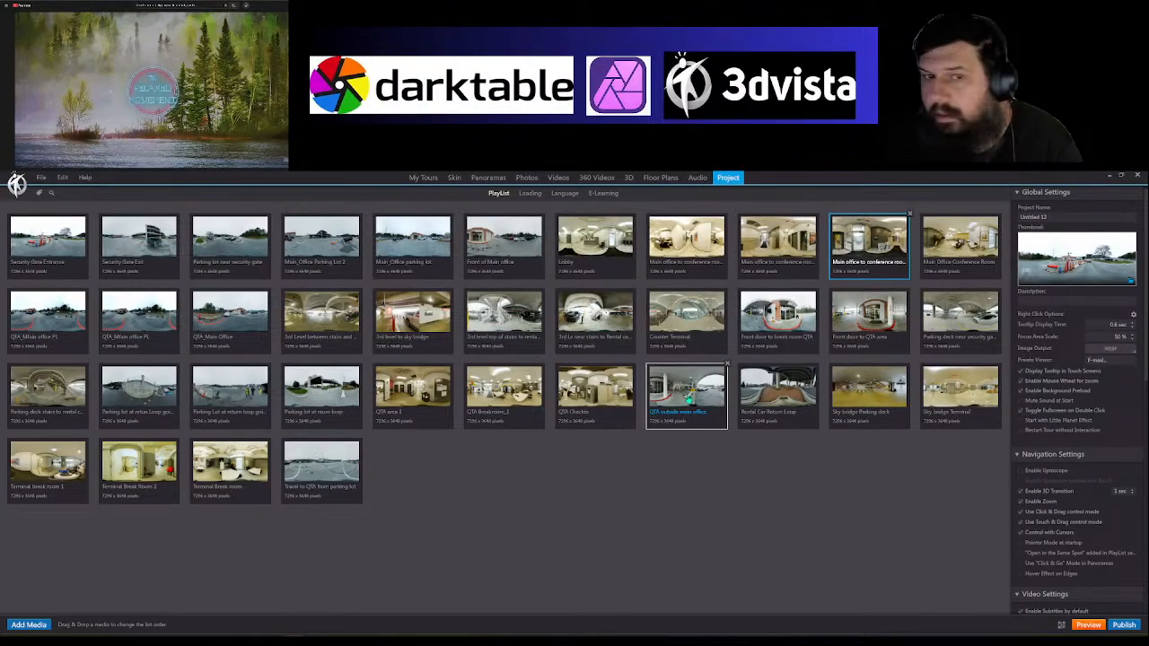
Step: Place QTA outside main office, Front door to QTA area and Front door to break room QTA, in that order, after QTA_Main Office
drag(686, 399, 325, 329)
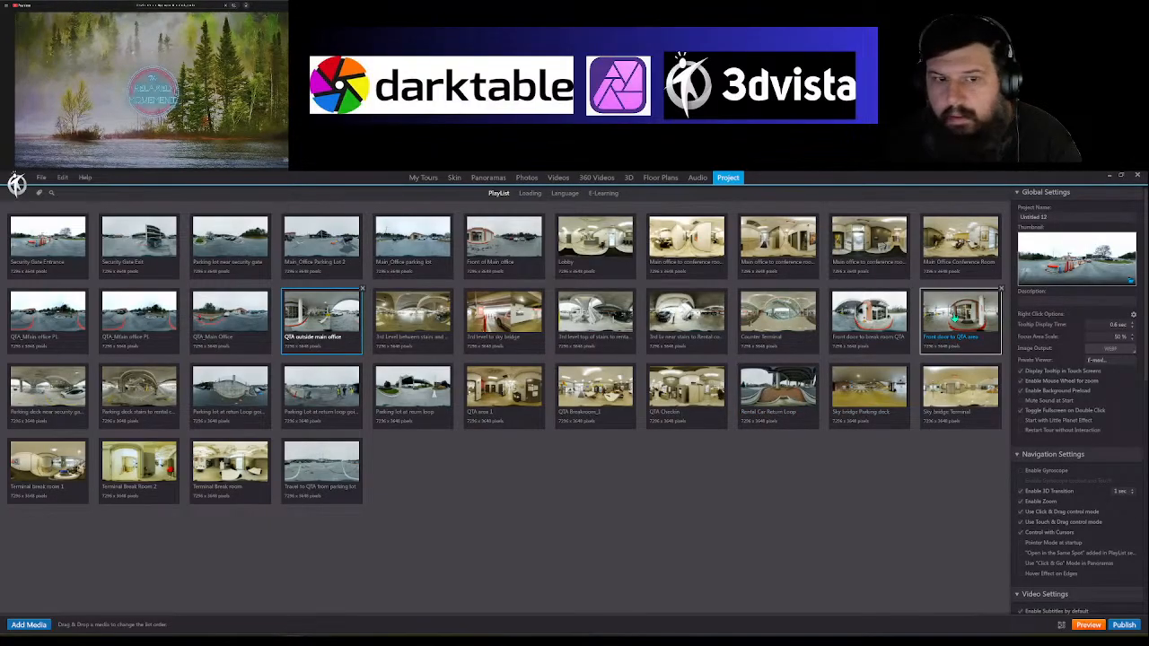
drag(955, 319, 416, 320)
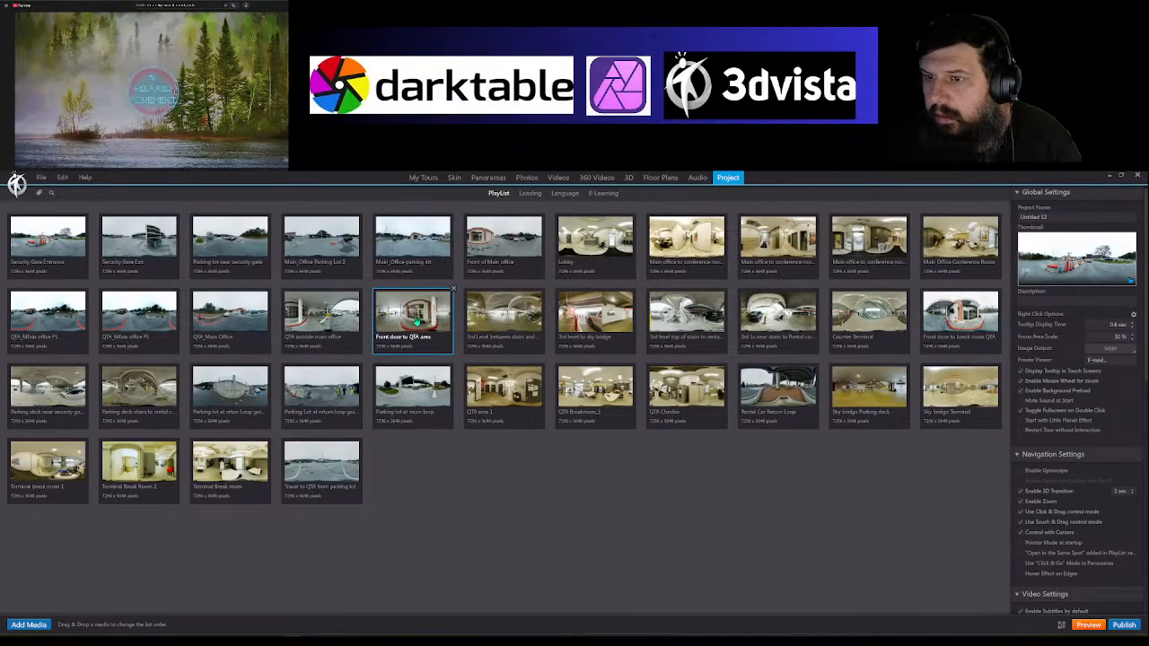
drag(960, 320, 503, 329)
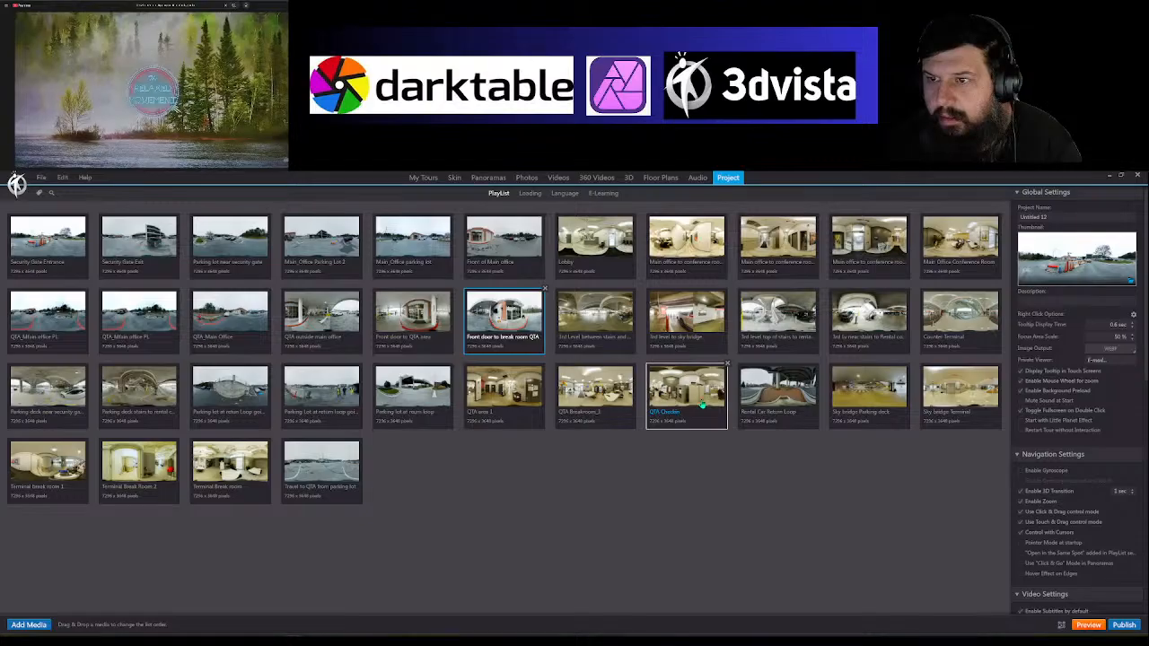
Step: Place QTA Checkin before Front door to break room QTA, and QTA Breakroom_1 followed by QTA area 1 after it
drag(702, 405, 487, 322)
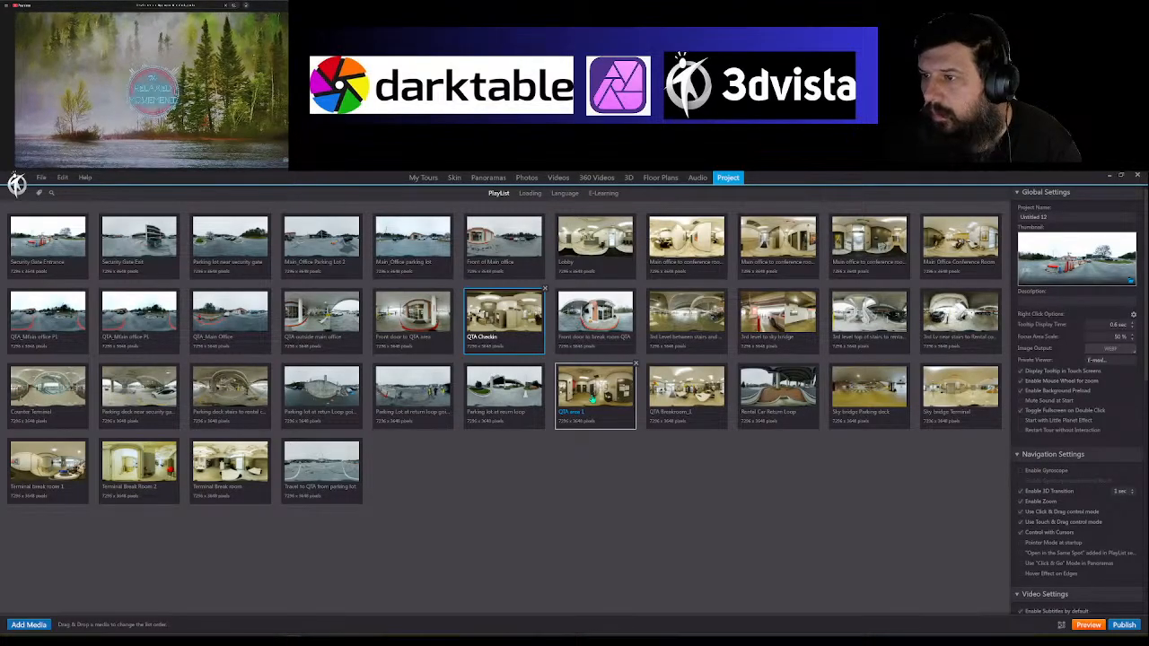
drag(687, 395, 691, 316)
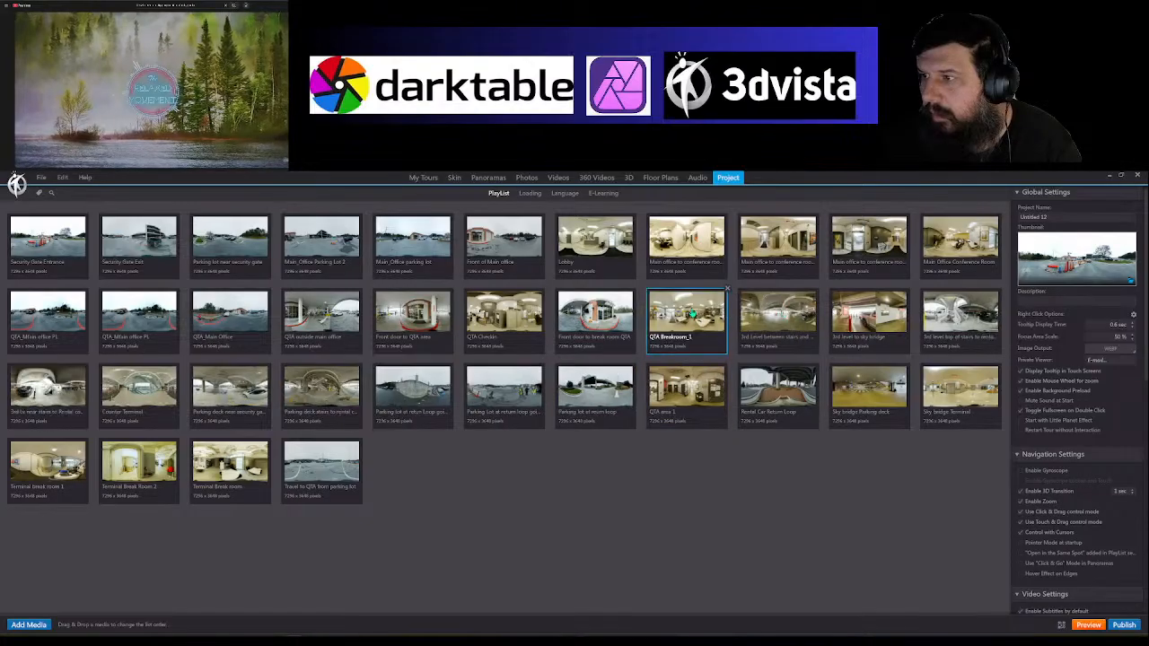
drag(691, 399, 782, 328)
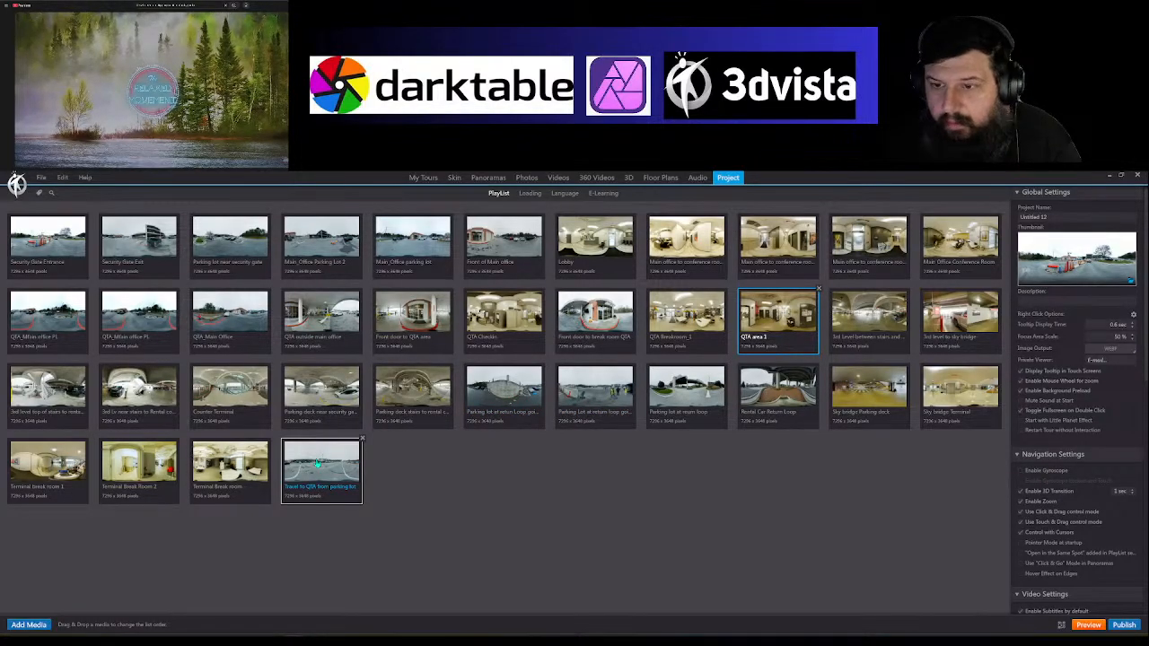
Step: After QTA area 1, place Travel to QTA from parking lot, the three Parking lot at return loop panoramas and Rental Car Return Loop, in that order
drag(318, 464, 864, 325)
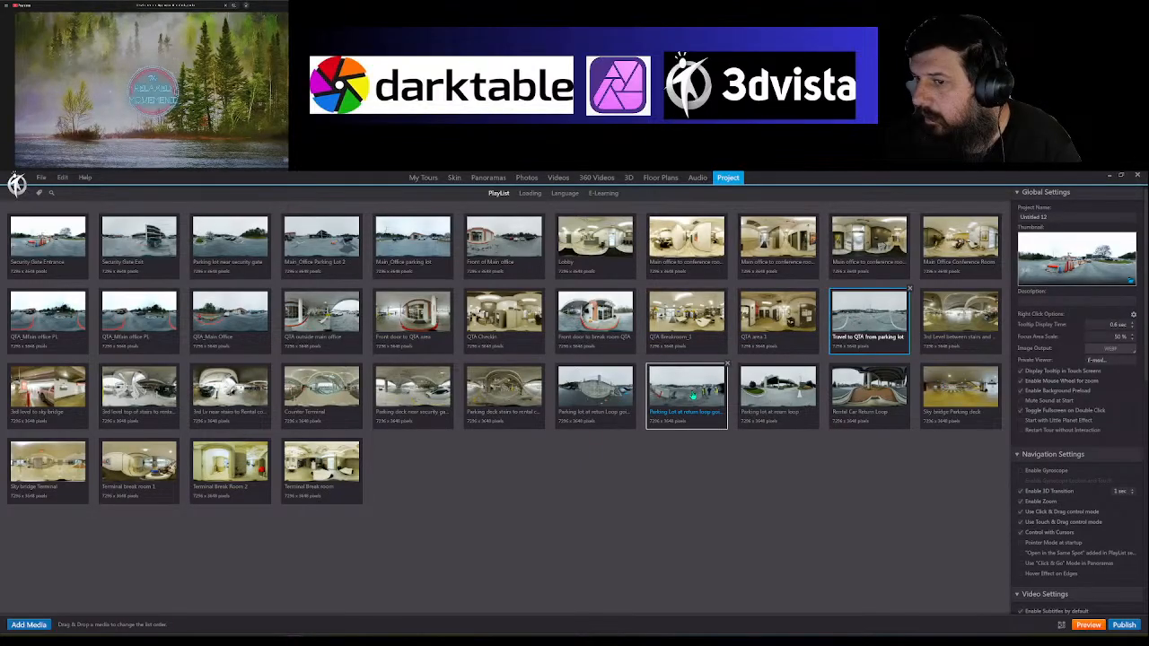
drag(692, 396, 964, 323)
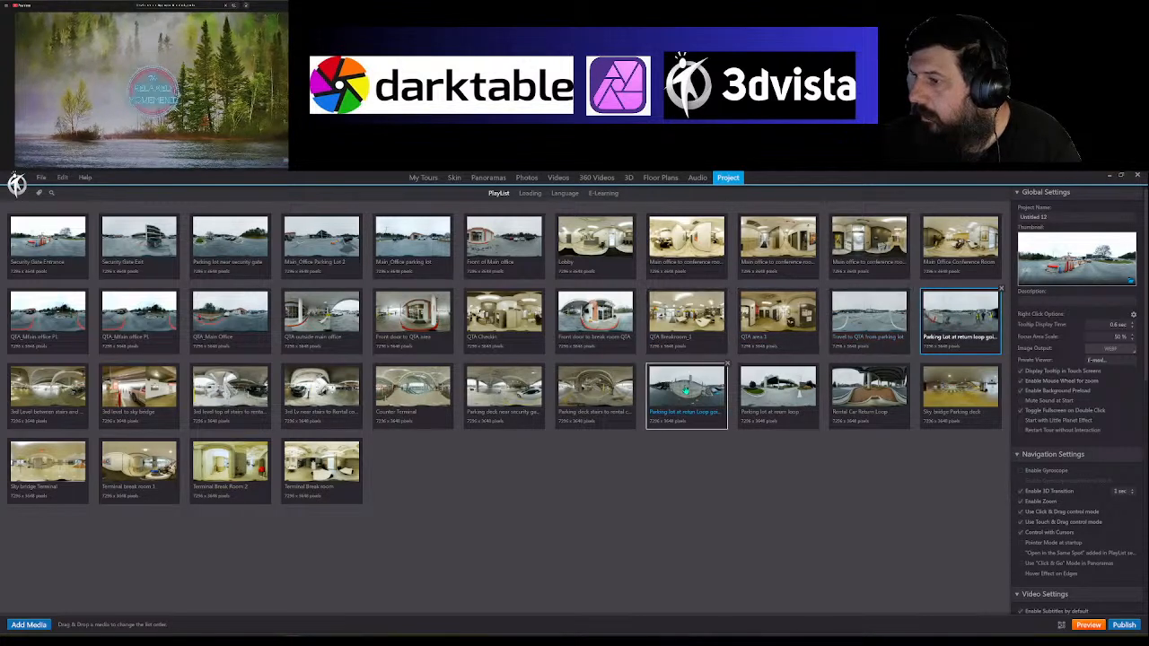
drag(687, 395, 54, 390)
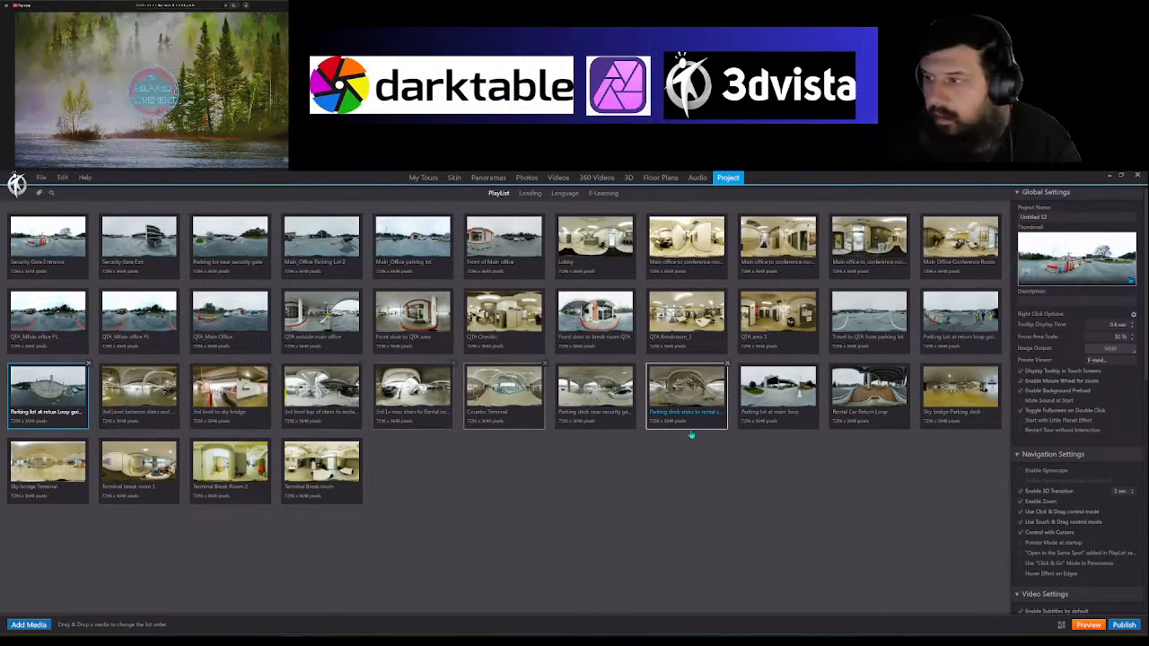
drag(772, 395, 139, 391)
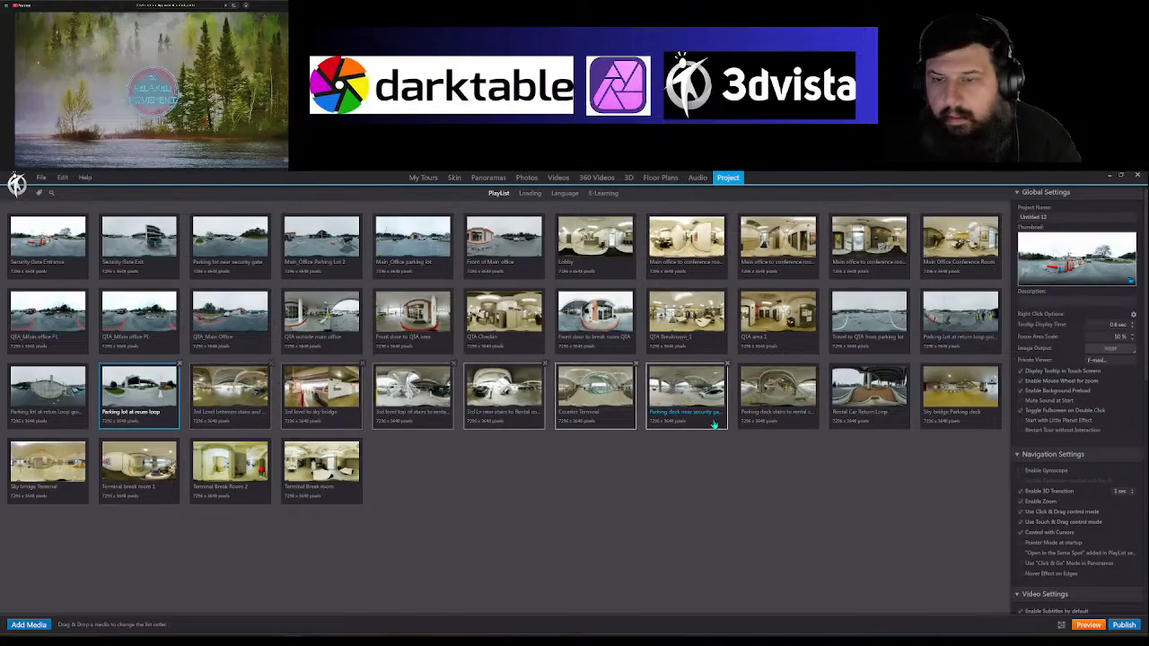
drag(868, 390, 240, 389)
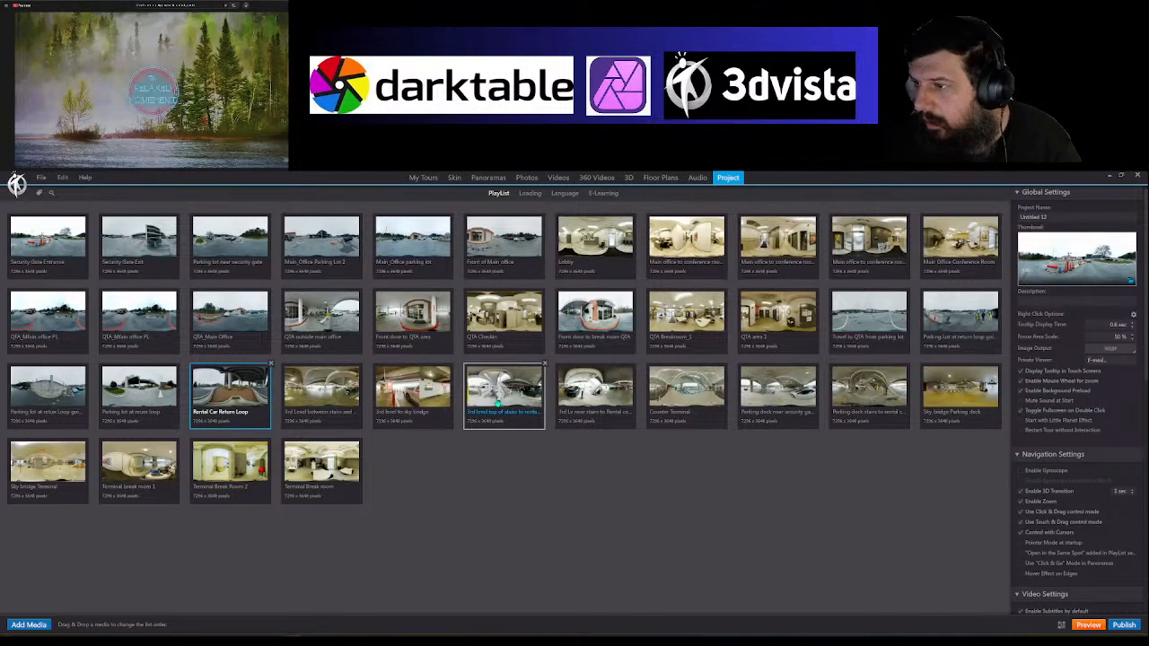
Step: Look around the Parking deck stairs to rental counter and Parking deck near security gate to rental counter panoramas to judge their locations
double_click(878, 395)
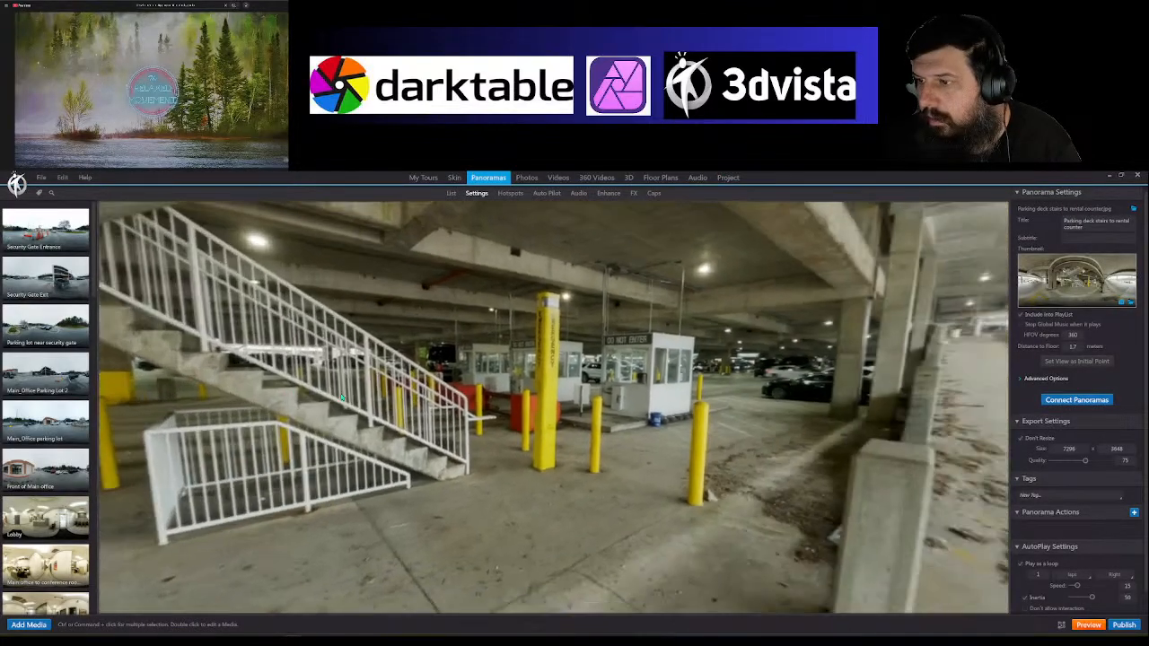
drag(341, 397, 224, 396)
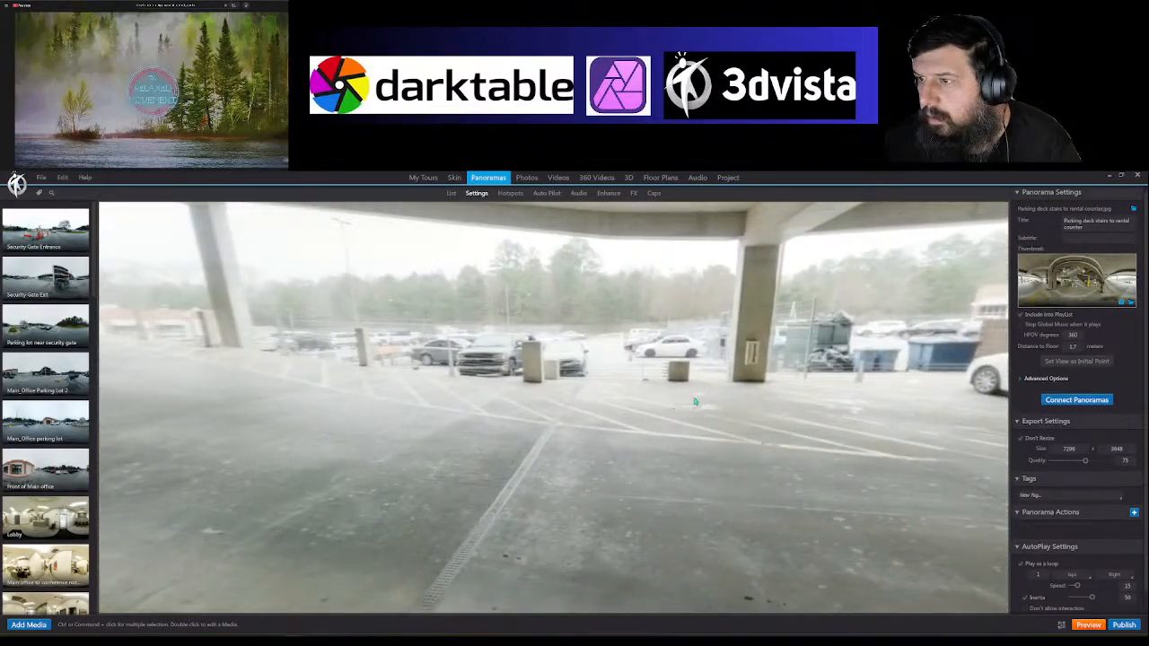
drag(697, 400, 430, 388)
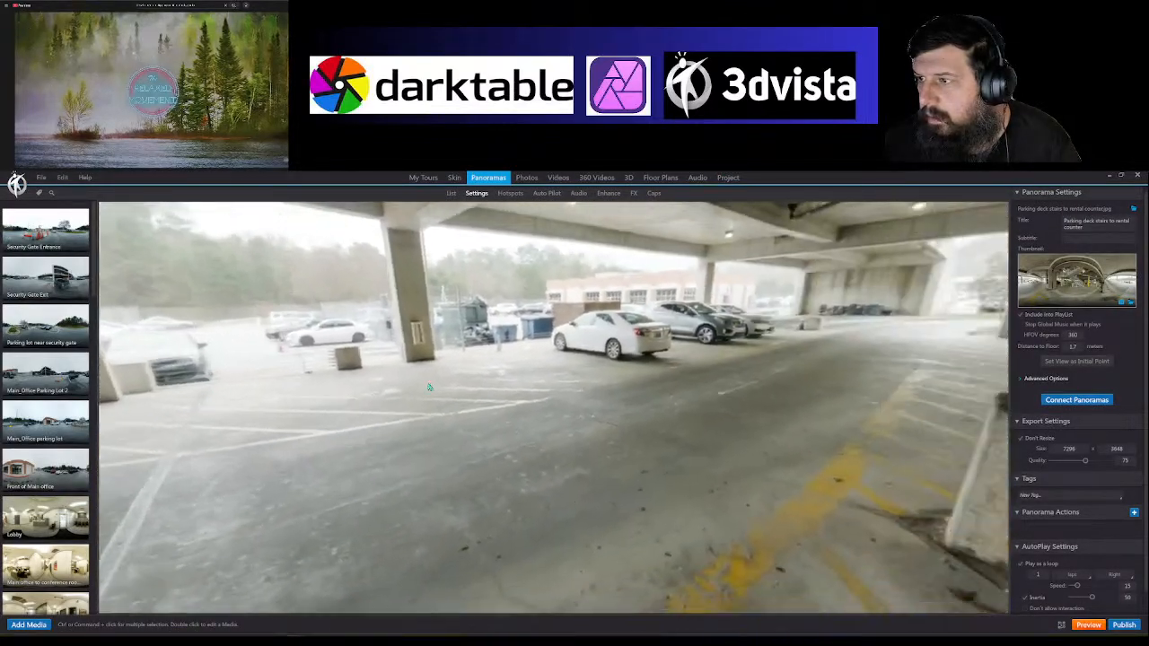
drag(568, 362, 769, 434)
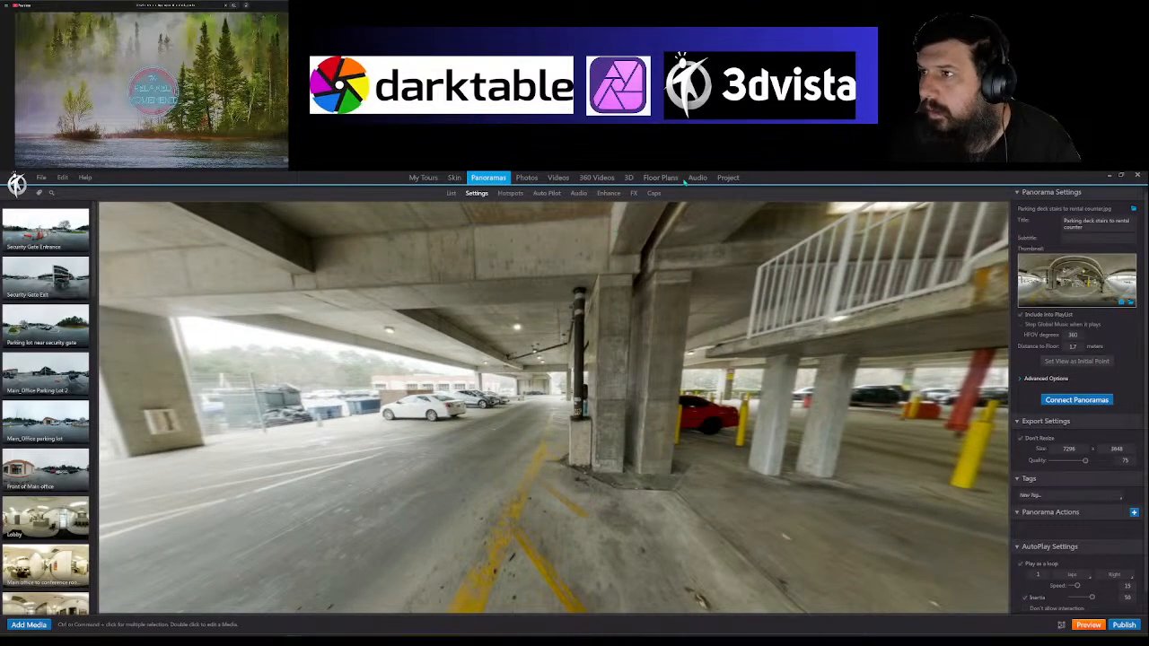
click(727, 177)
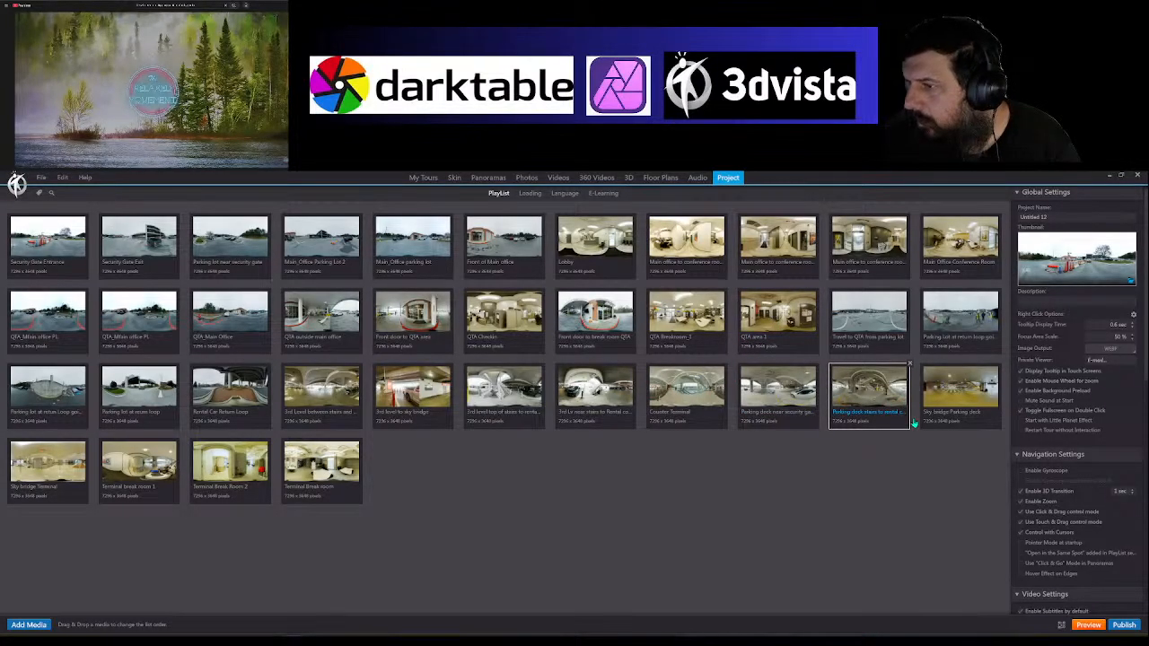
double_click(779, 394)
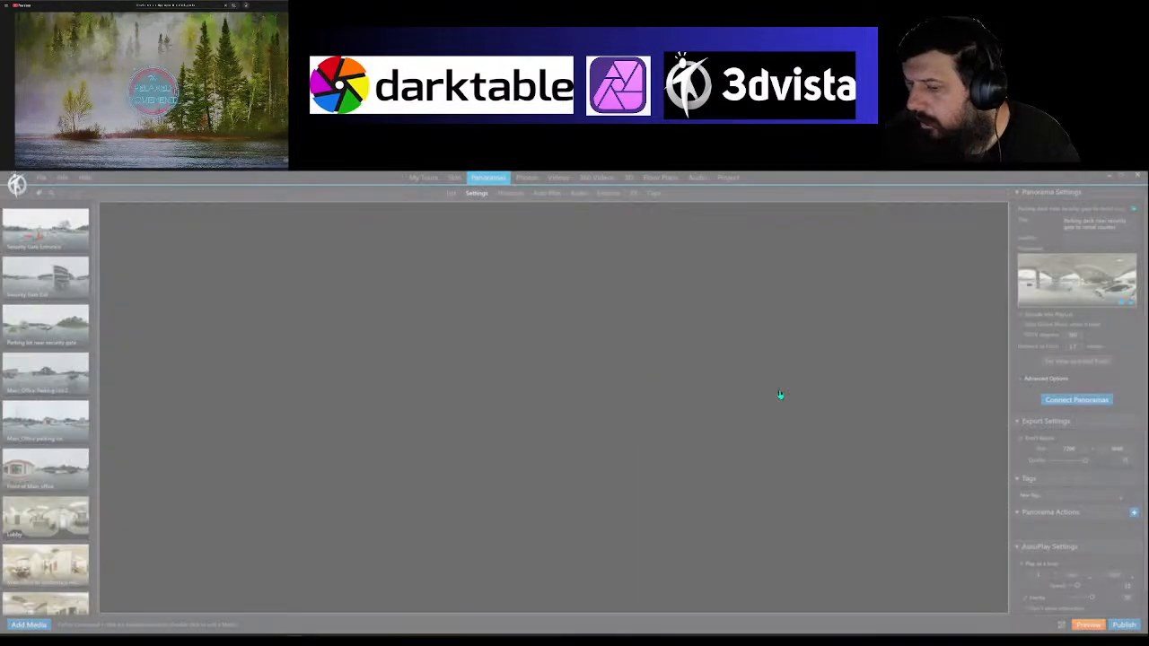
drag(780, 394, 212, 371)
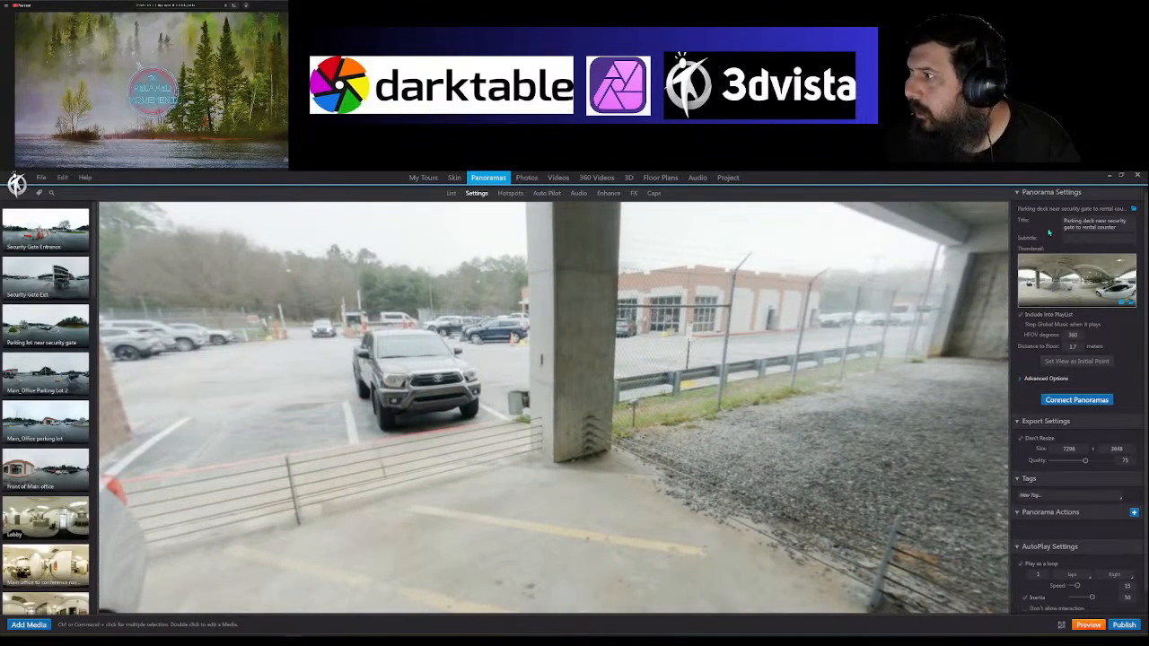
click(726, 178)
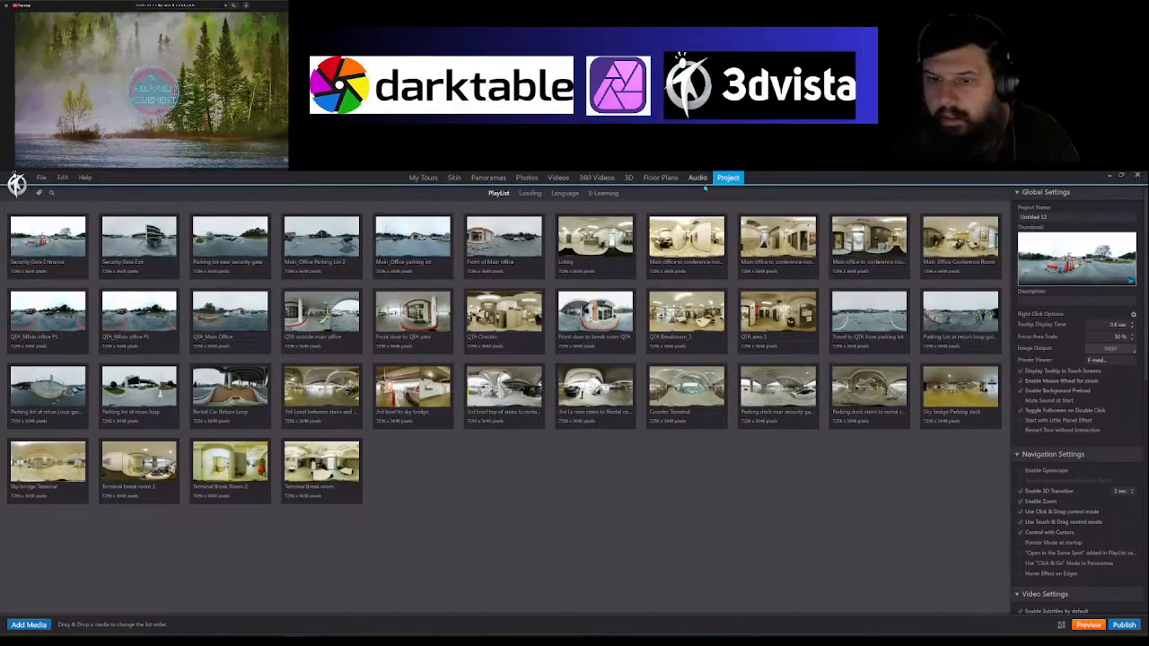
Step: Place Parking deck near security gate to rental counter and Parking deck stairs to rental counter, in that order, after Rental Car Return Loop
drag(42, 408, 368, 393)
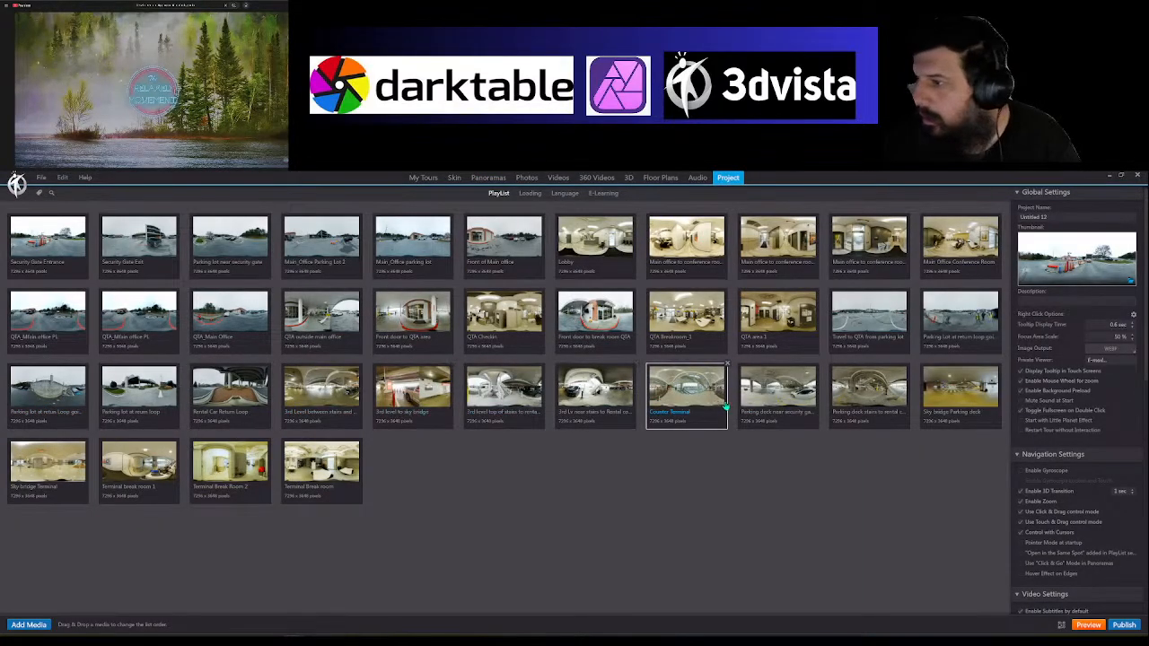
click(764, 399)
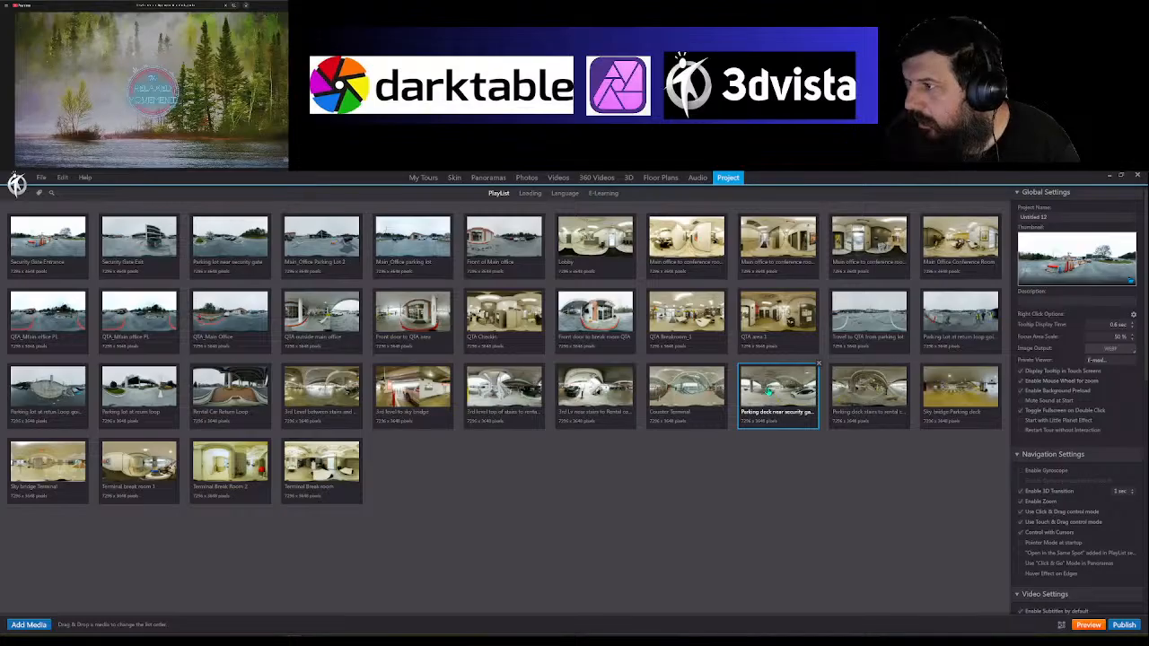
drag(767, 395, 310, 391)
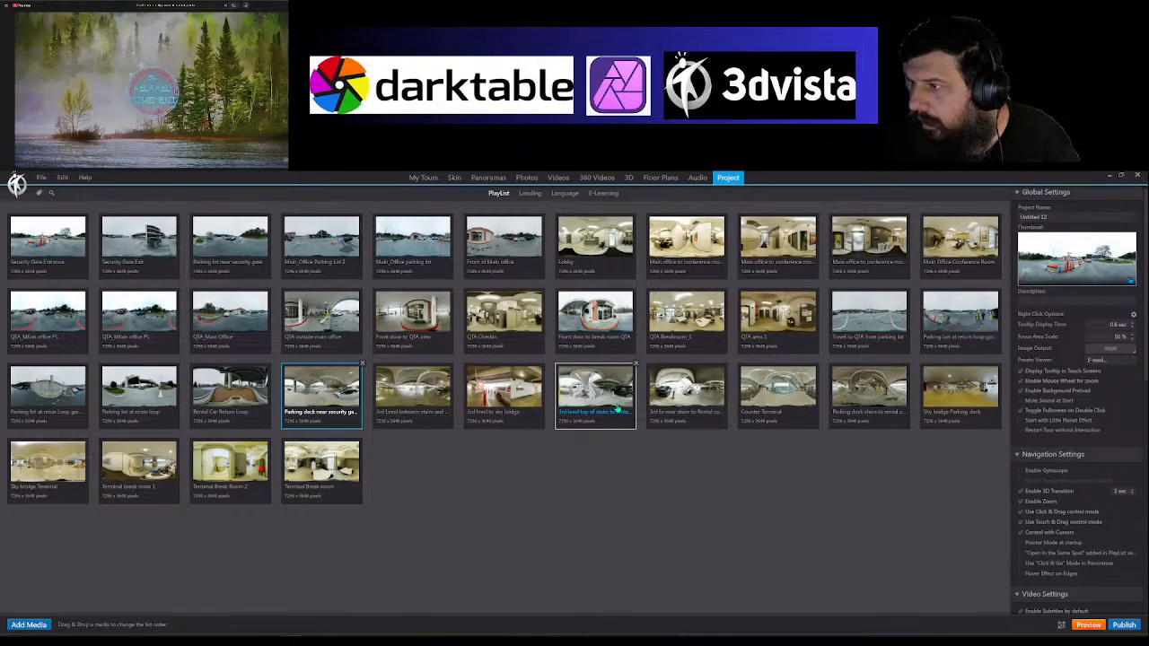
click(861, 395)
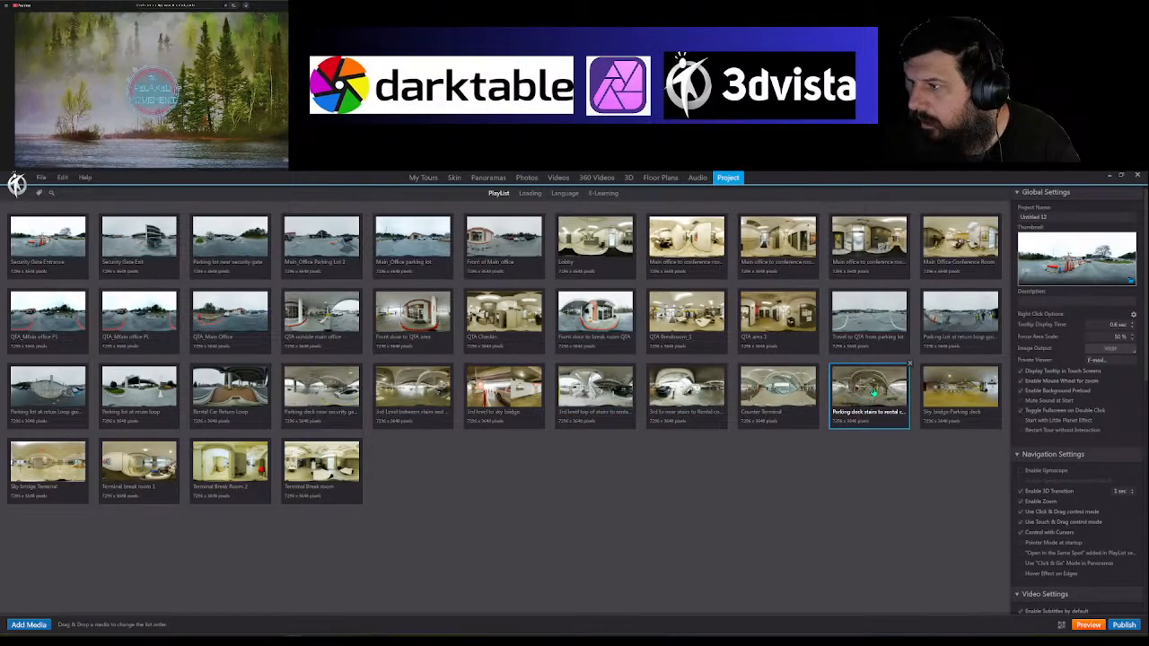
drag(873, 392, 416, 387)
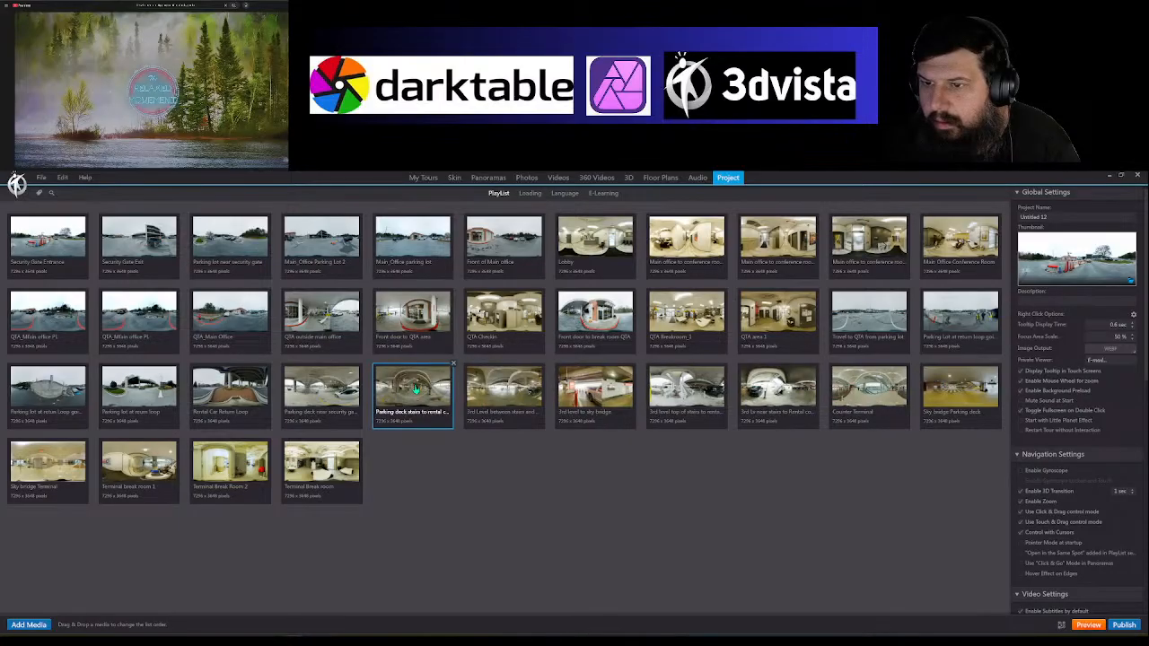
Step: Examine the stairs and surroundings in the Parking deck stairs to rental counter panorama, and return to the playlist
double_click(416, 389)
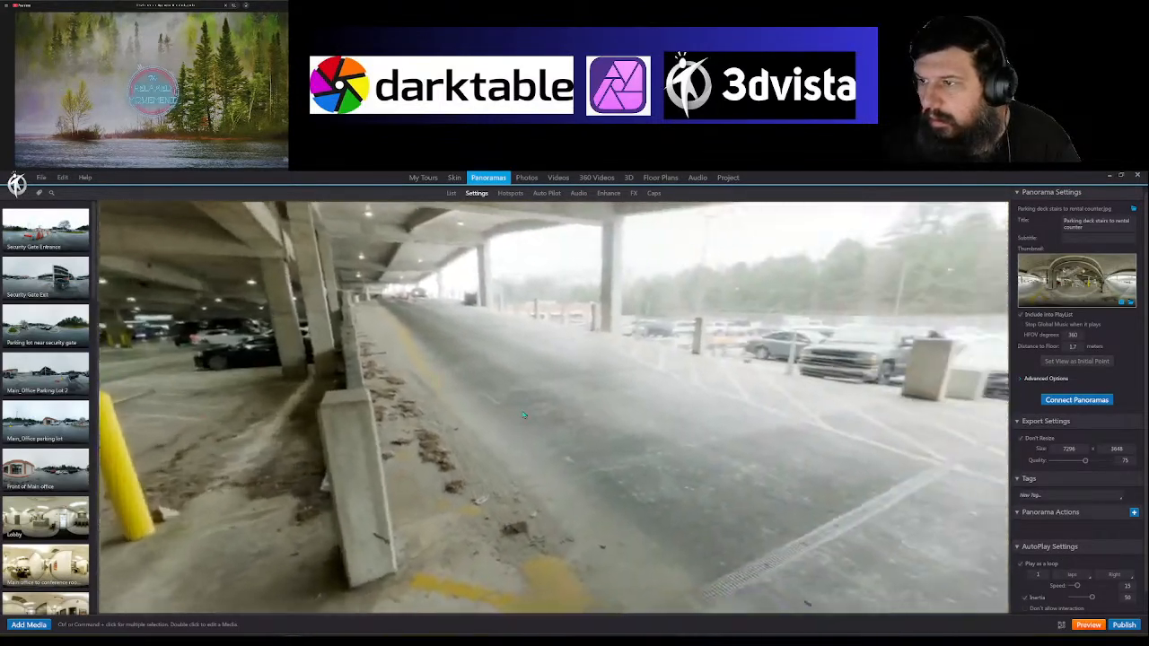
drag(523, 415, 315, 389)
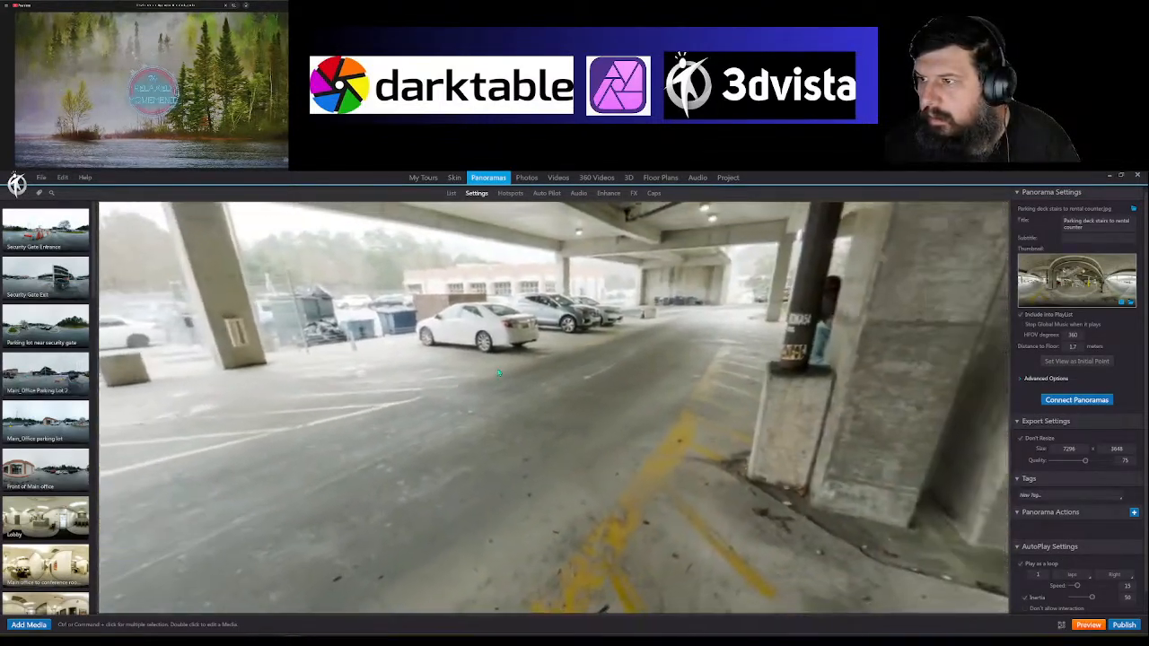
drag(566, 325, 579, 370)
drag(718, 502, 508, 468)
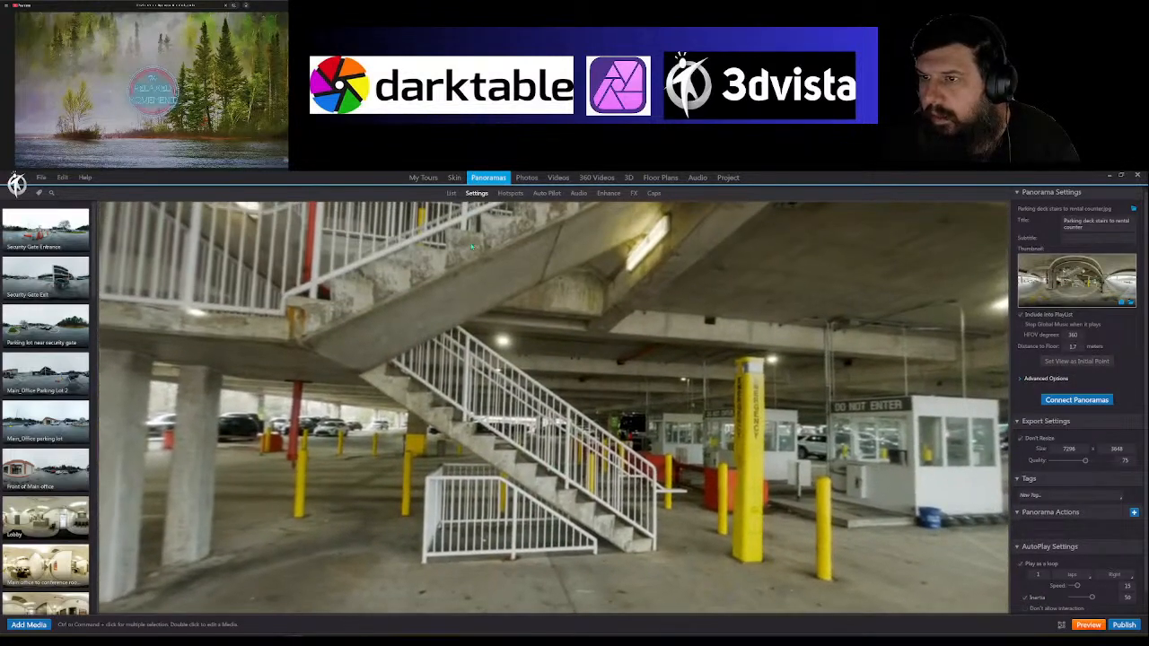
click(725, 178)
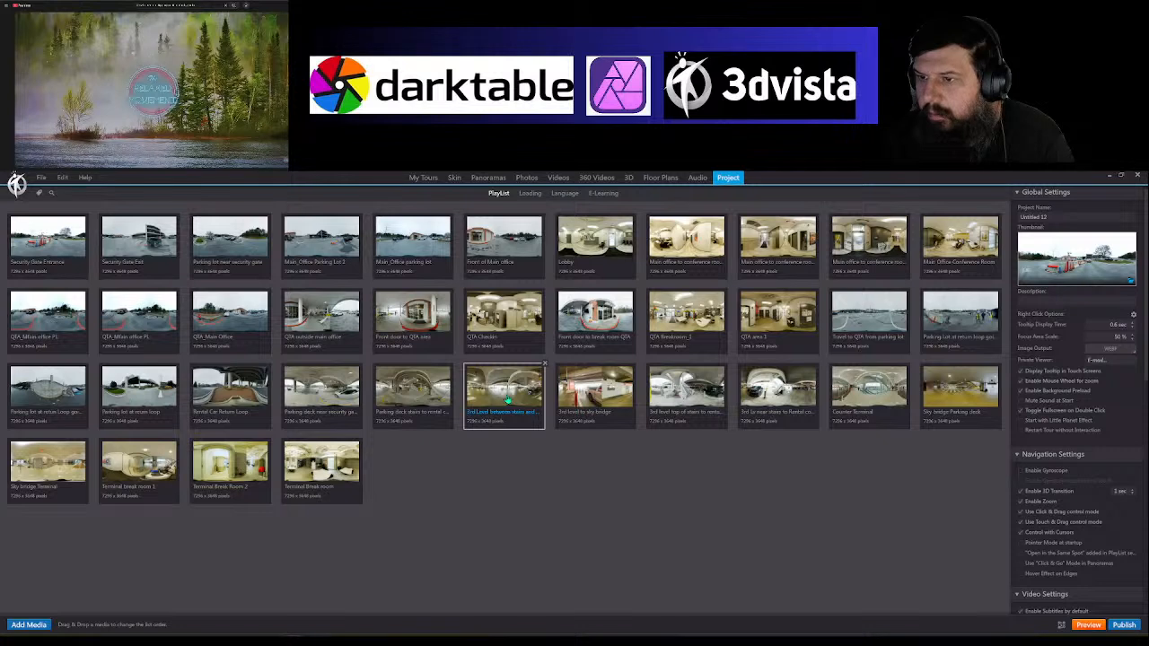
Step: Check 3rd level top of stairs to rental counter and place it, followed by the 3rd level near stairs panorama, after Parking deck stairs
double_click(675, 392)
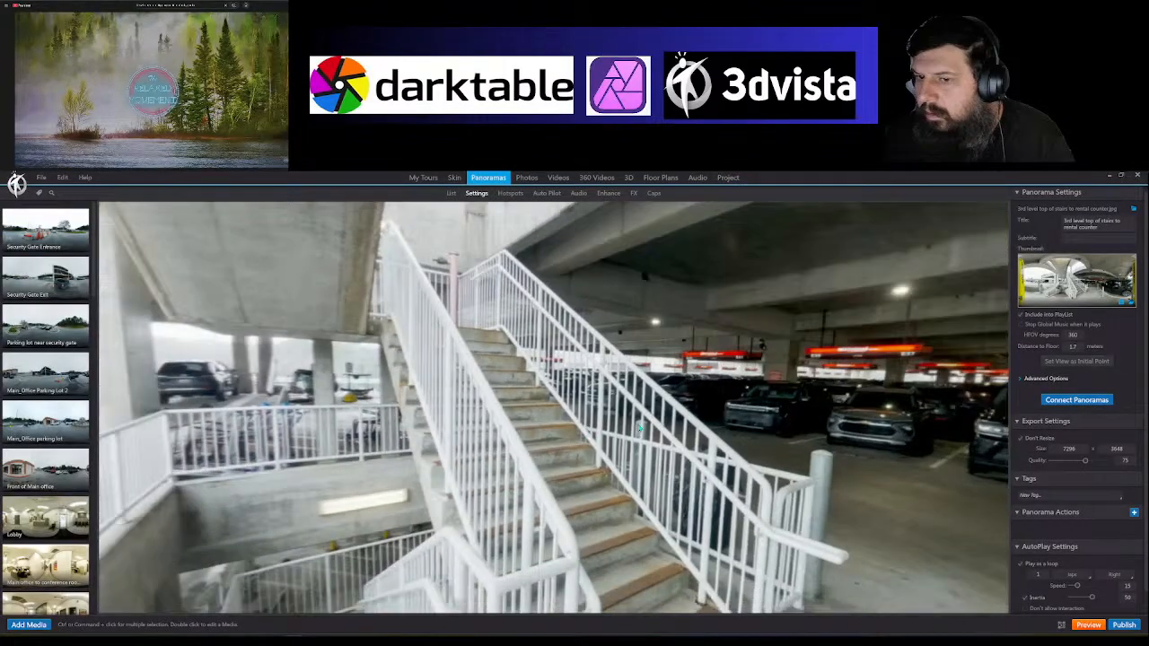
drag(639, 428, 328, 423)
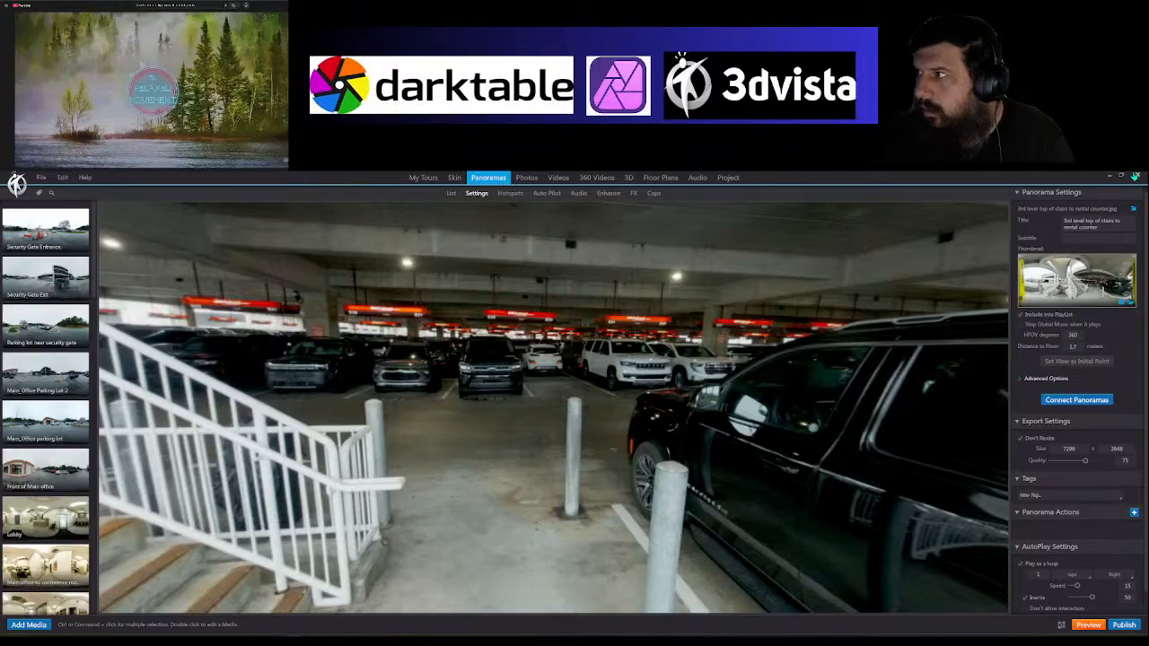
click(728, 178)
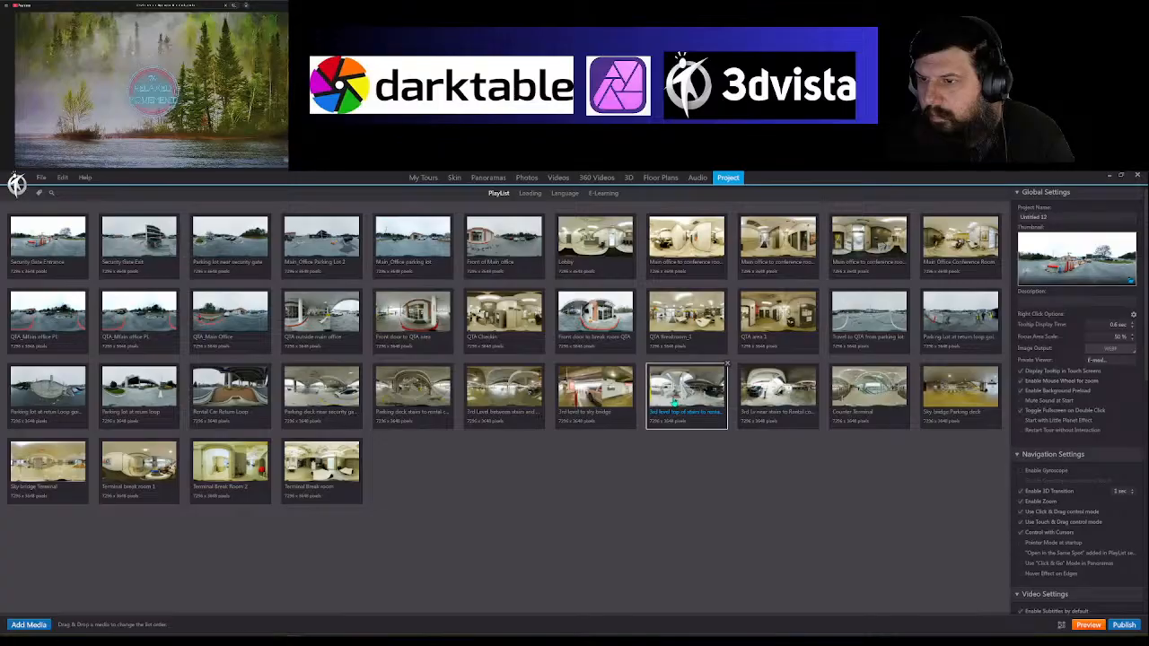
drag(673, 403, 501, 402)
click(787, 402)
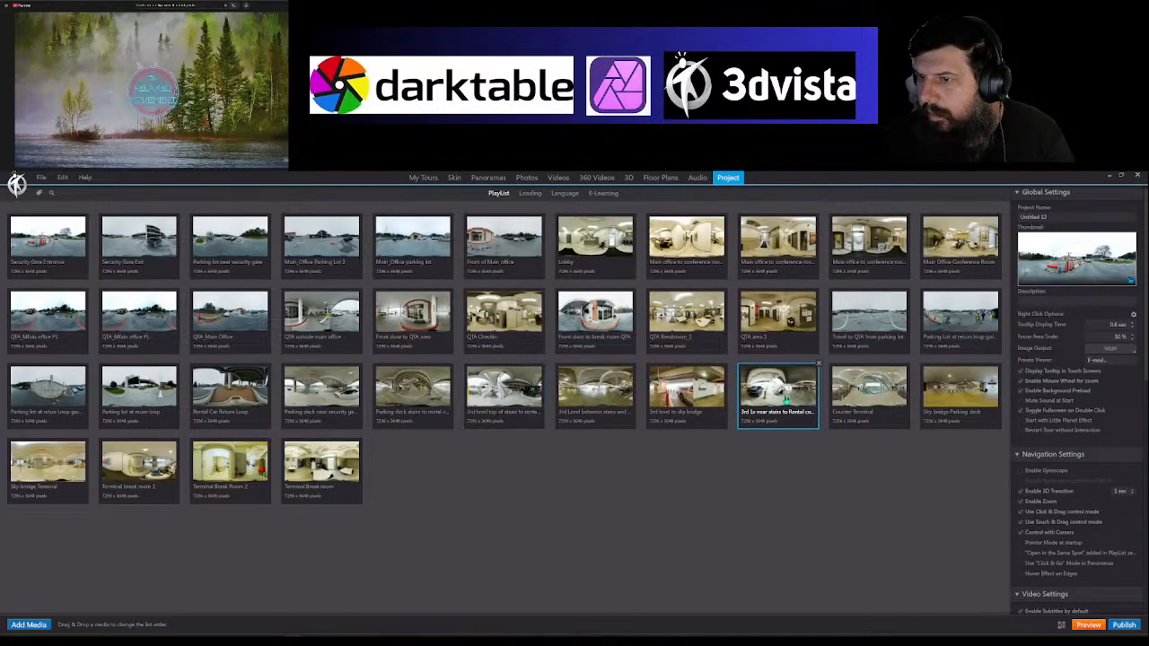
drag(787, 402, 595, 402)
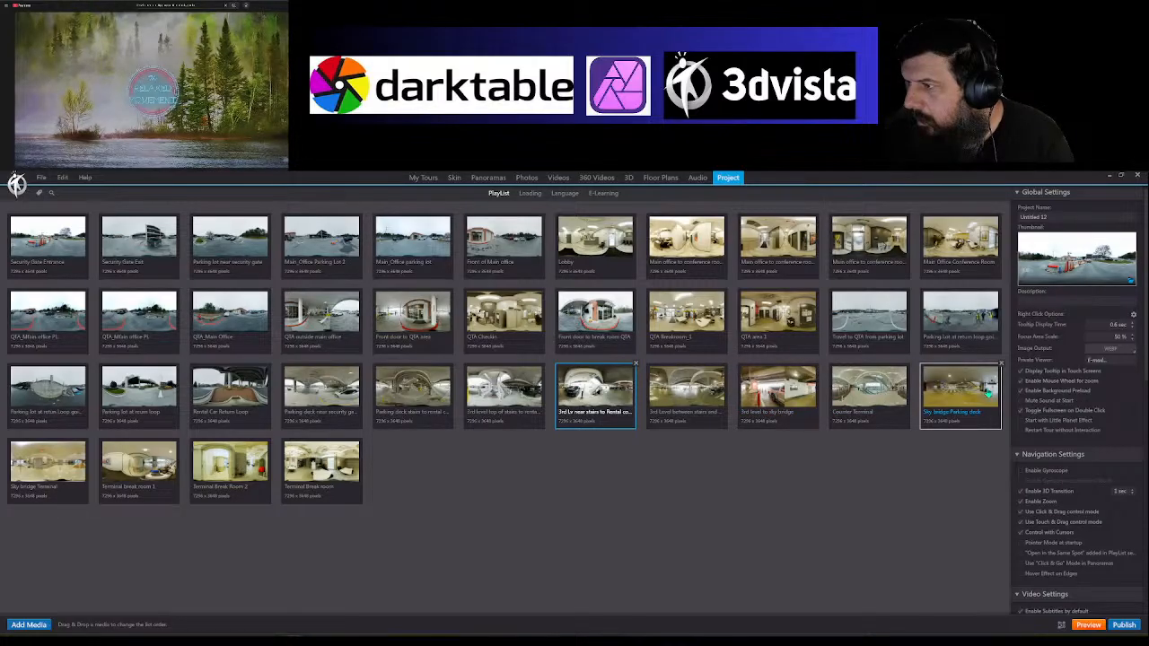
Step: Place Sky bridge Parking deck and Sky bridge Terminal, in that order, between 3rd level to sky bridge and Counter Terminal
drag(987, 391, 890, 400)
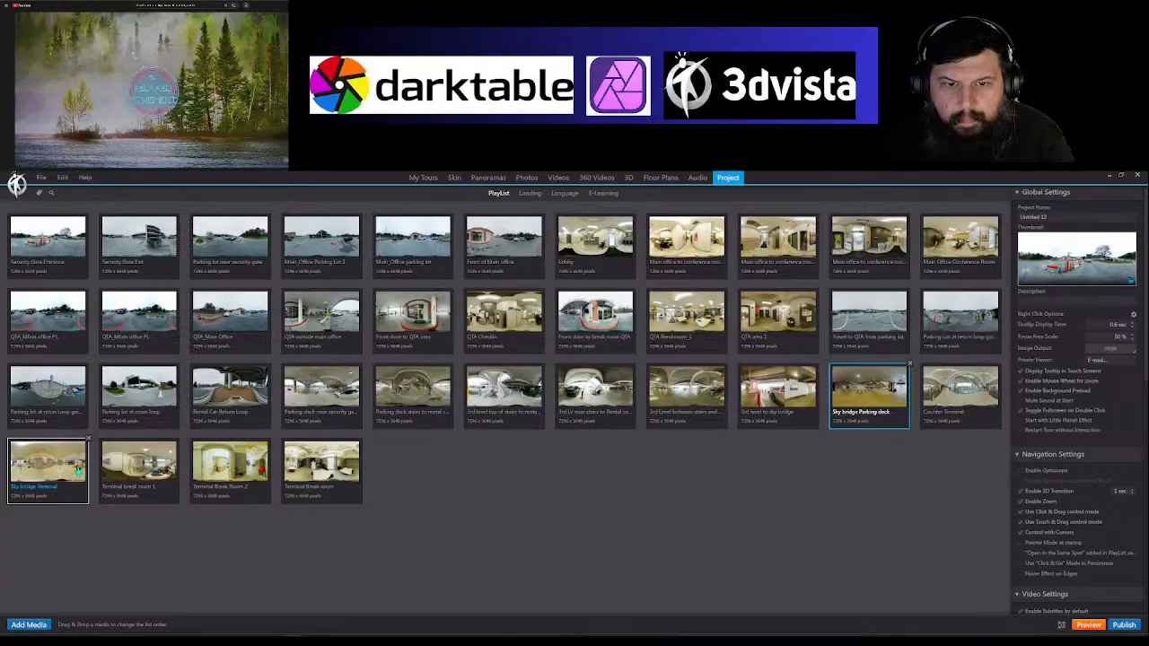
double_click(39, 465)
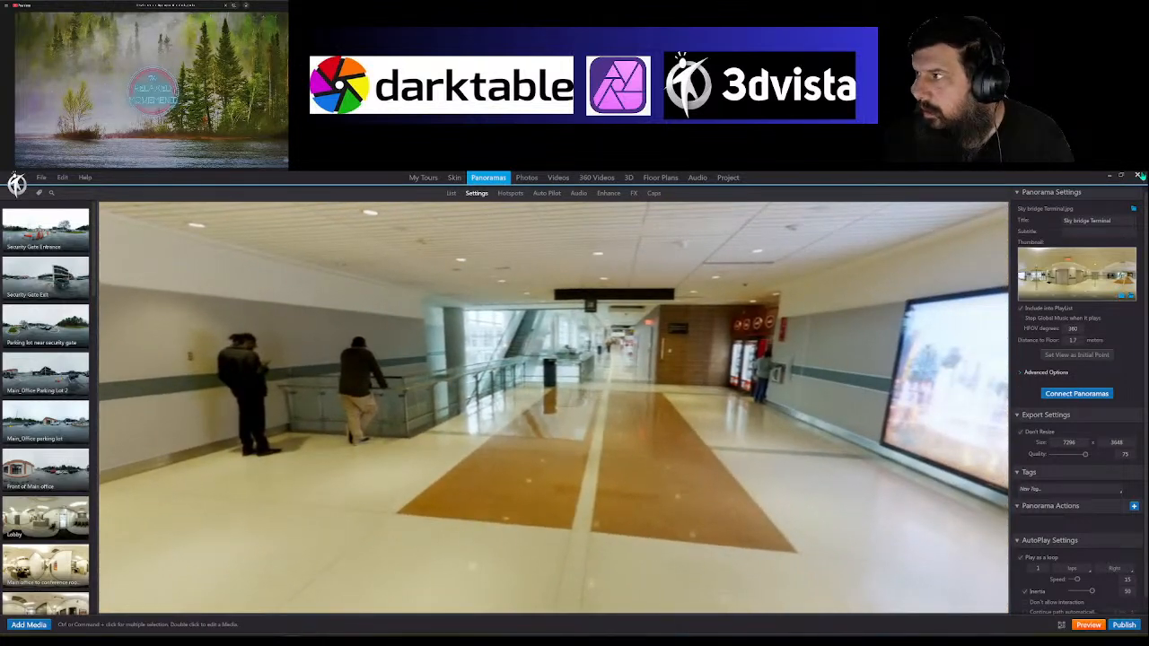
click(1138, 175)
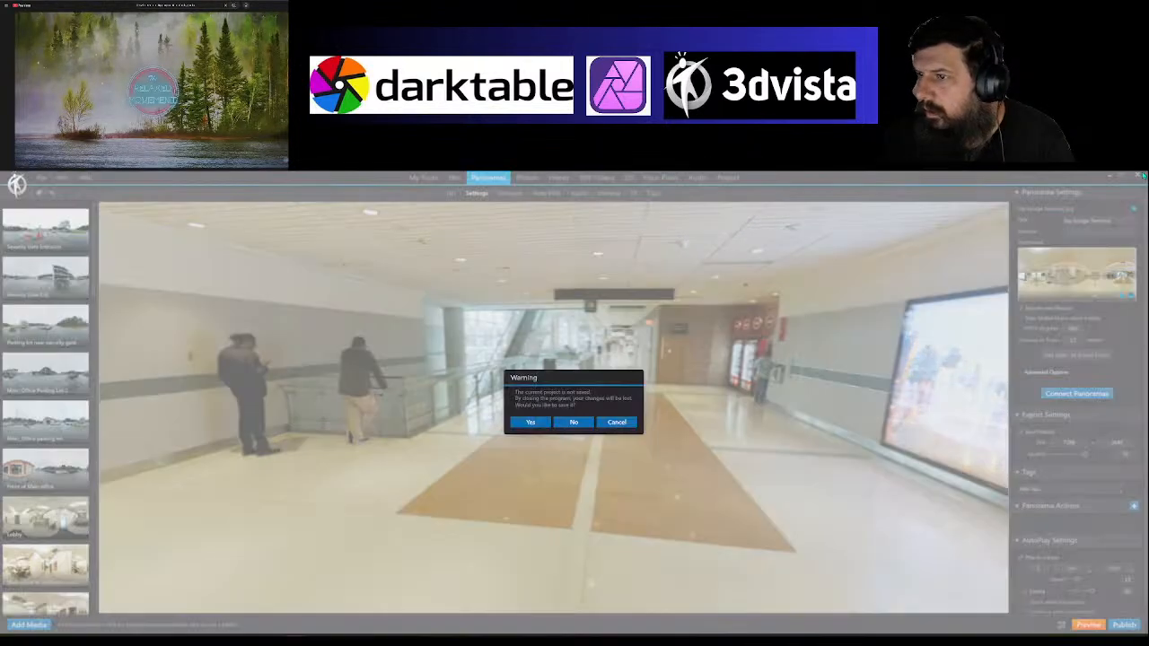
click(617, 424)
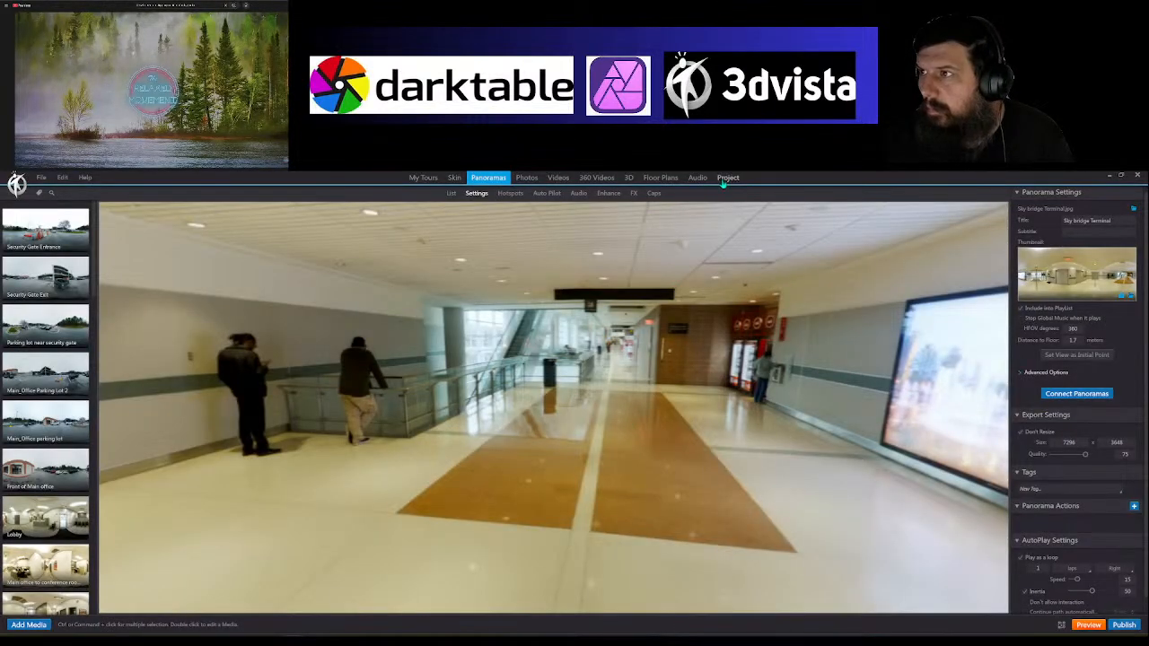
click(727, 177)
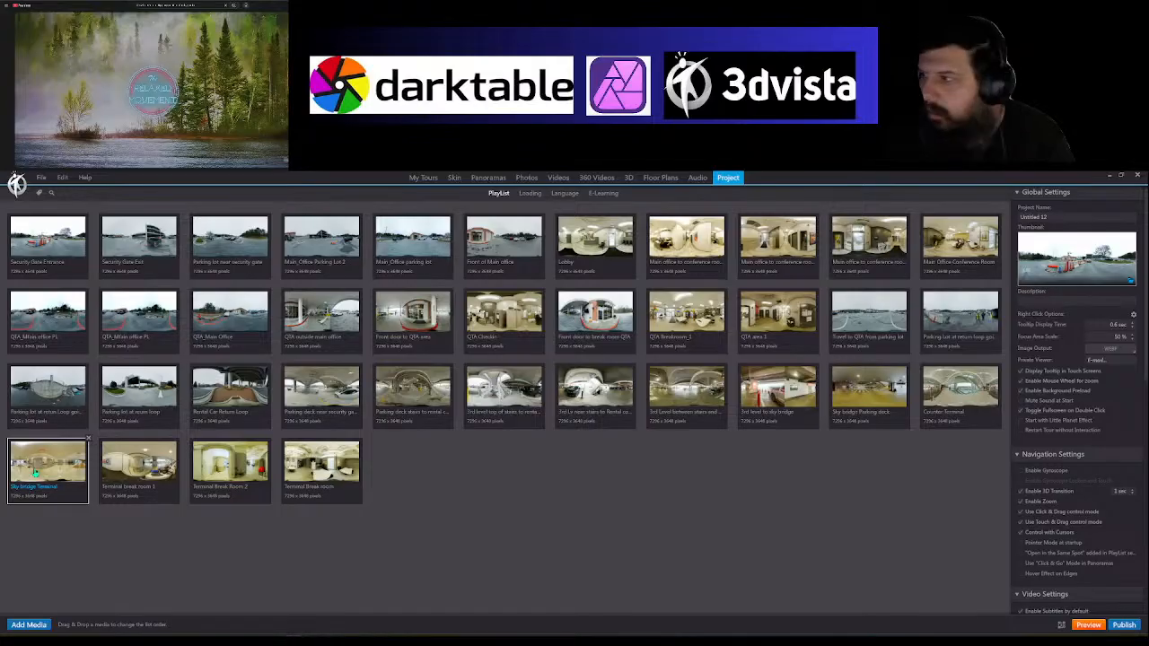
drag(36, 473, 948, 397)
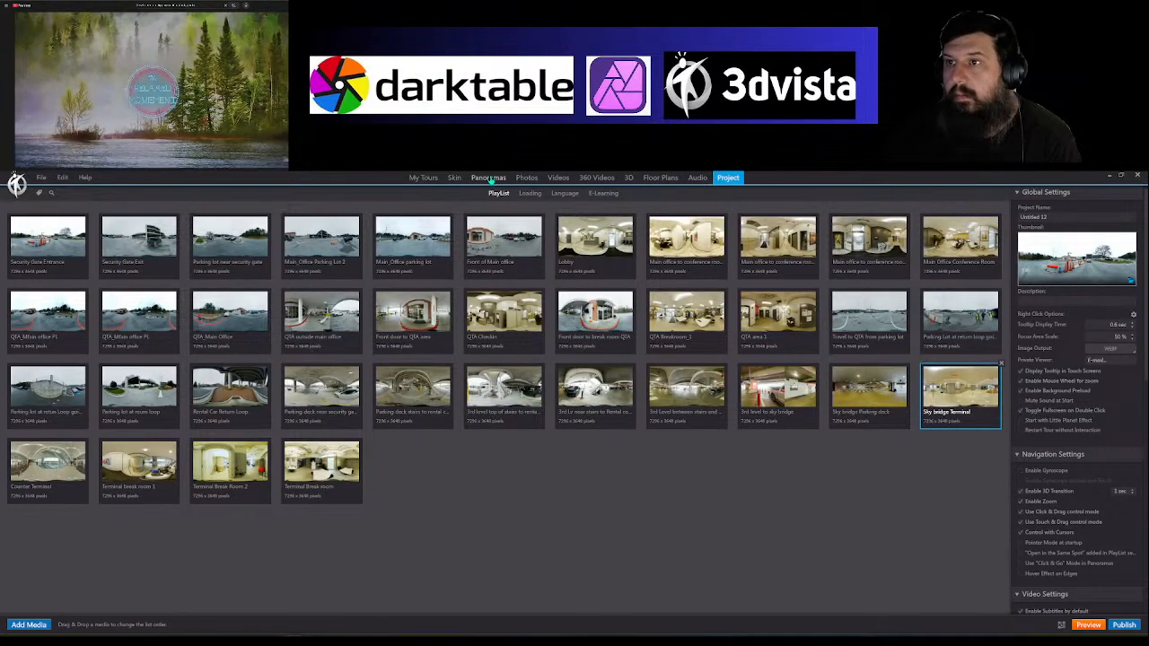
Step: Open Security Gate Entrance for hotspot editing, dismiss the Quick Actions introduction and examine the view at different zoom levels
click(489, 177)
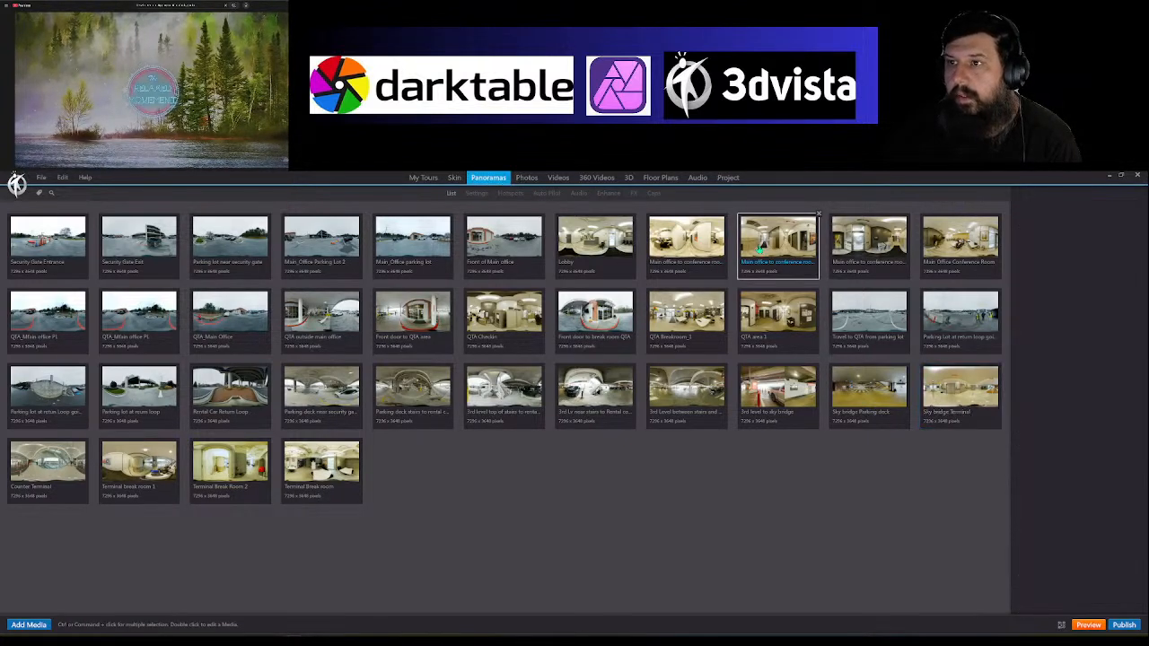
click(56, 253)
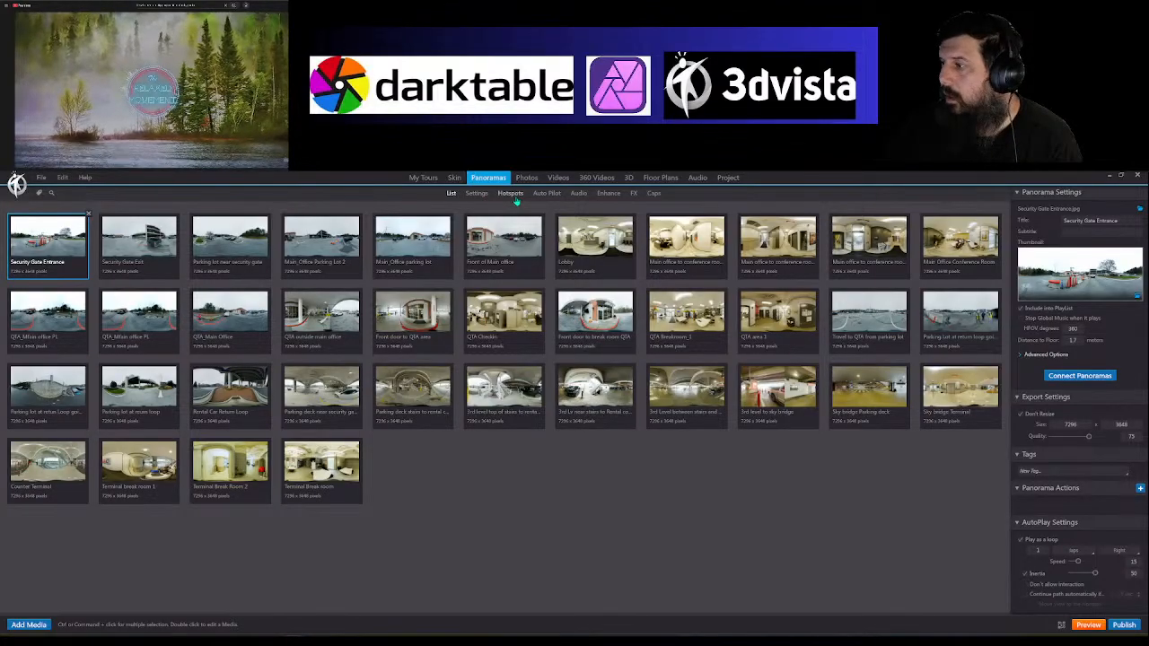
click(513, 198)
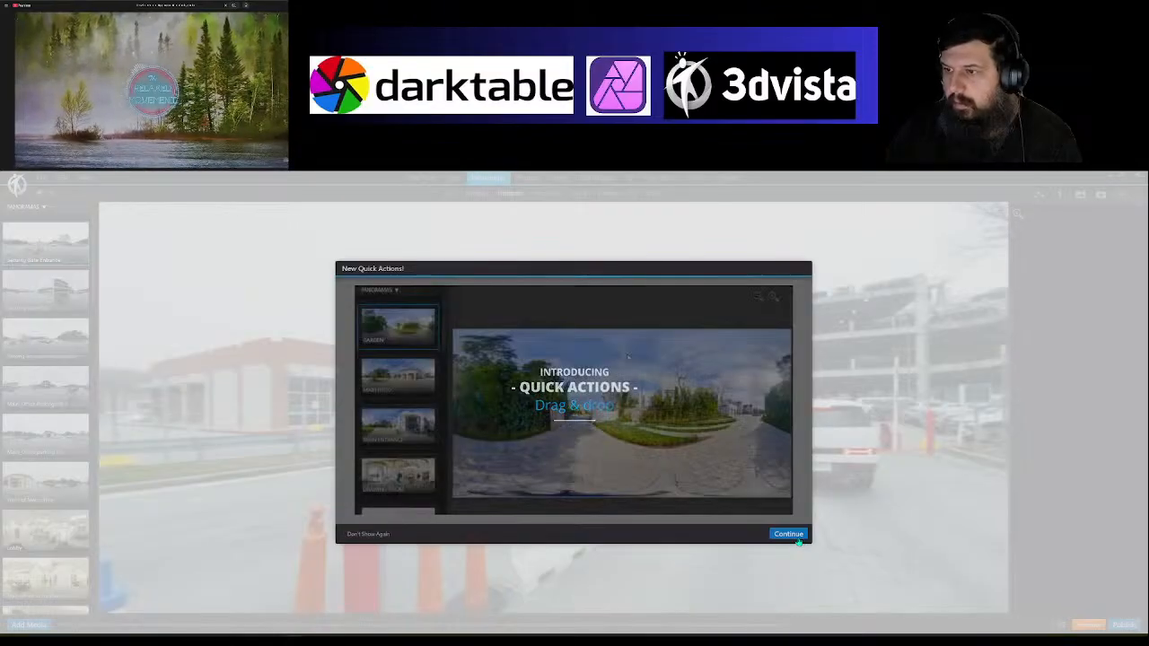
click(794, 536)
scroll(631, 436, down, 5)
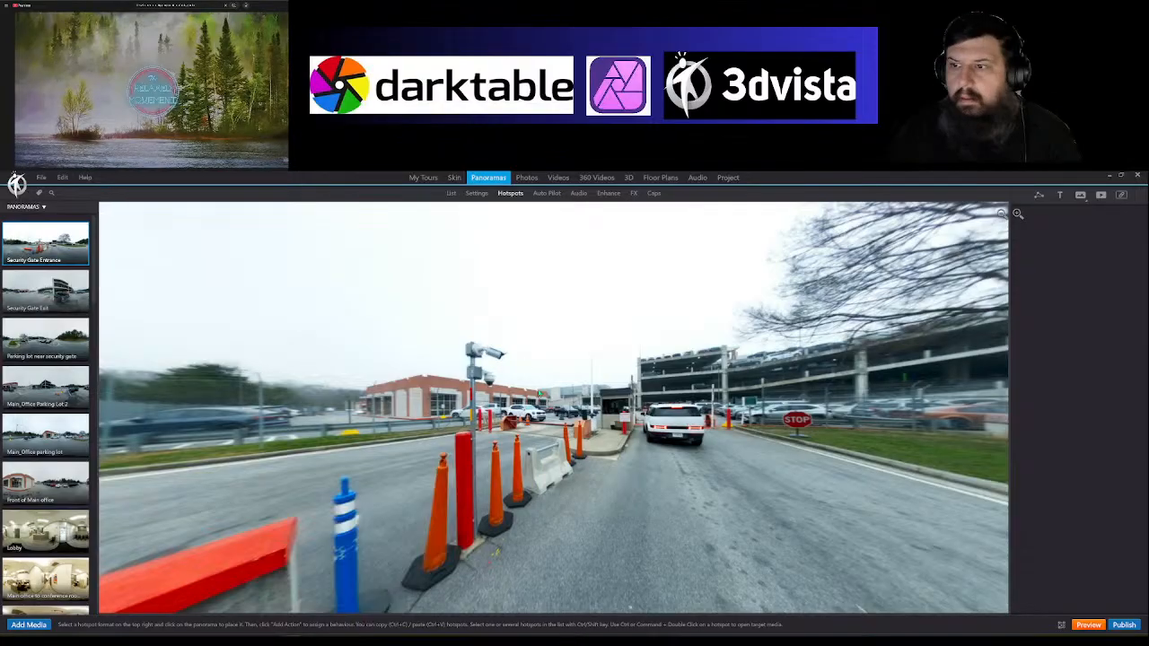
scroll(591, 421, down, 1)
scroll(591, 421, down, 2)
scroll(591, 421, up, 8)
scroll(592, 421, down, 8)
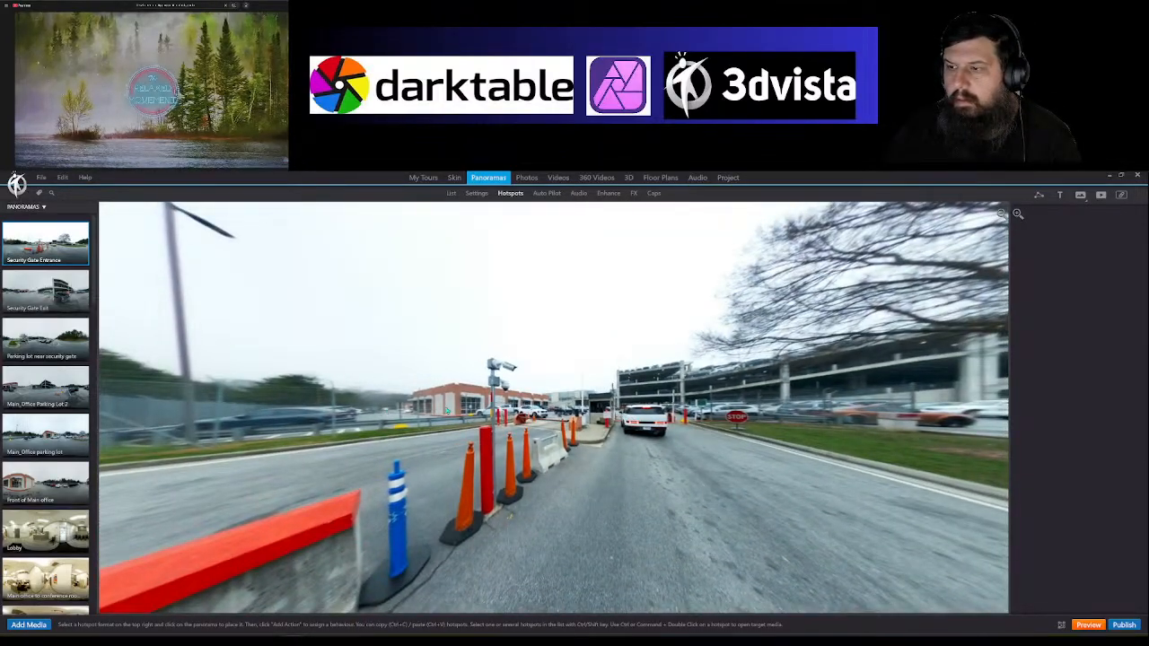
Step: Review Security Gate Entrance, Security Gate Exit and Front of Main office in the panorama settings view, checking the last at different zoom levels
click(451, 194)
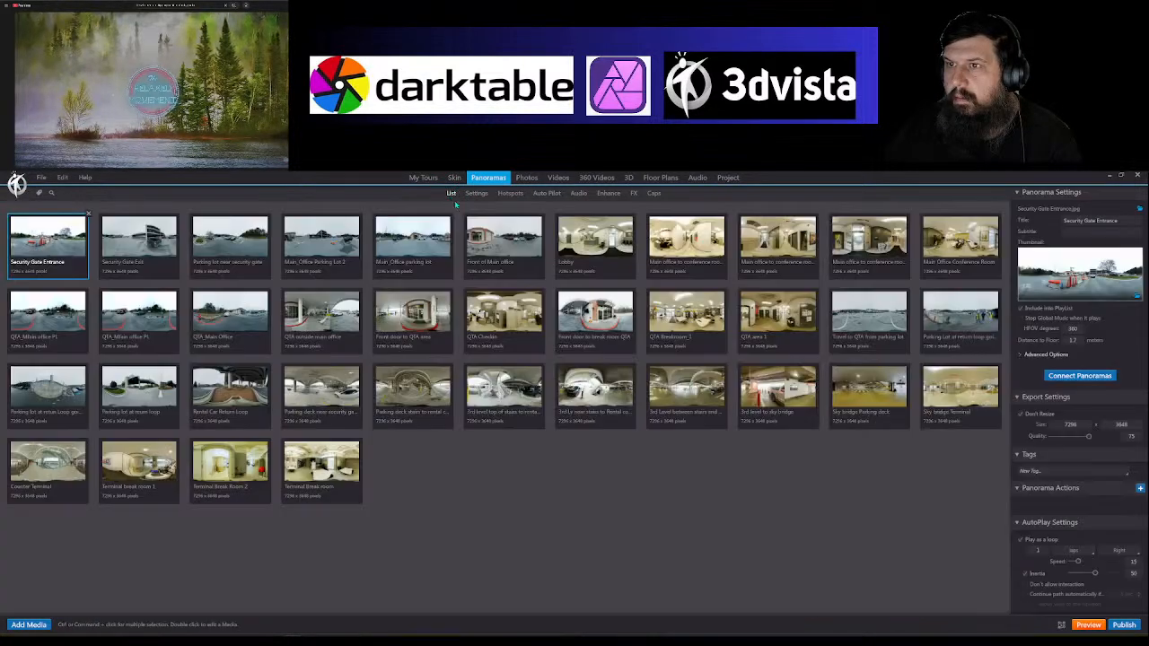
double_click(43, 244)
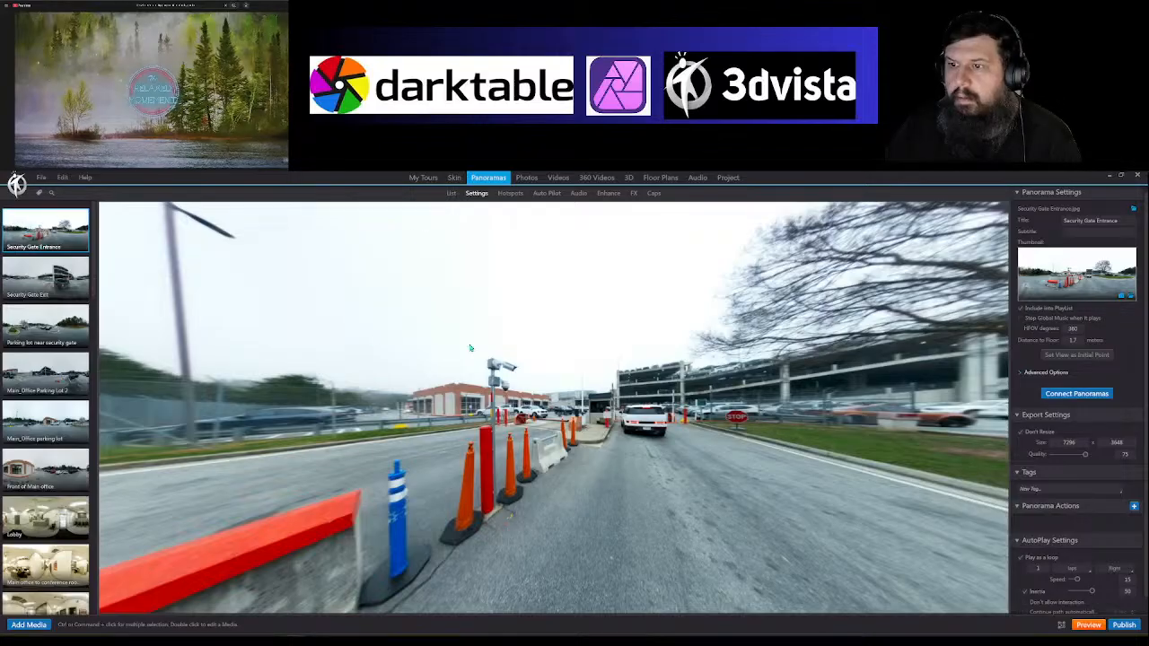
click(77, 287)
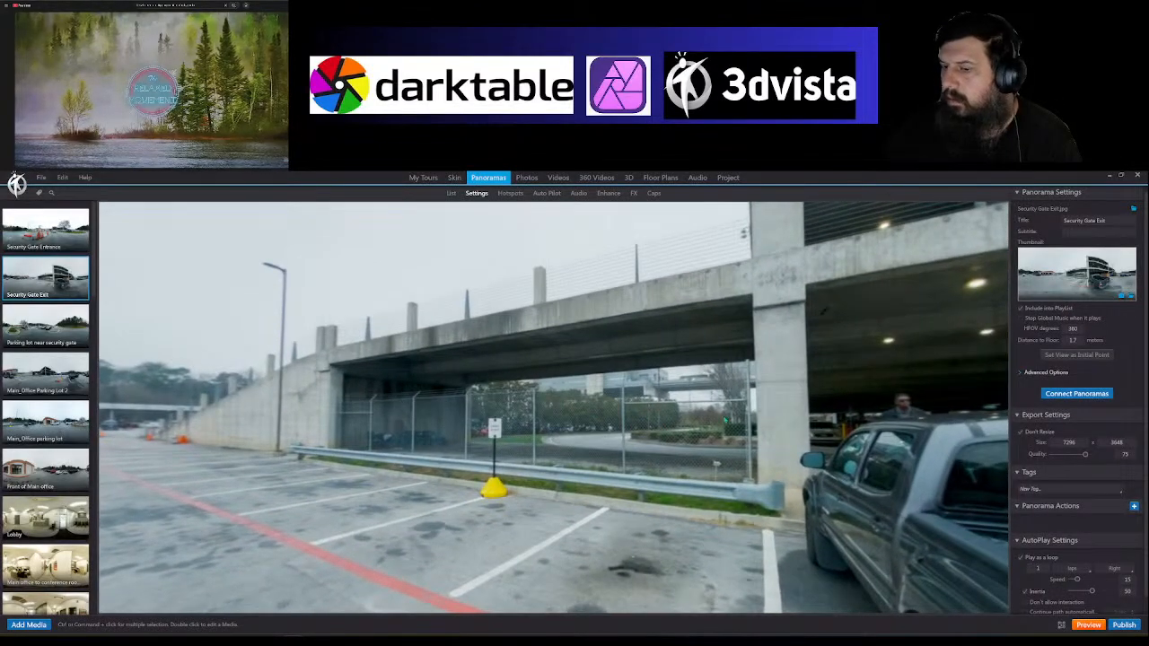
click(54, 370)
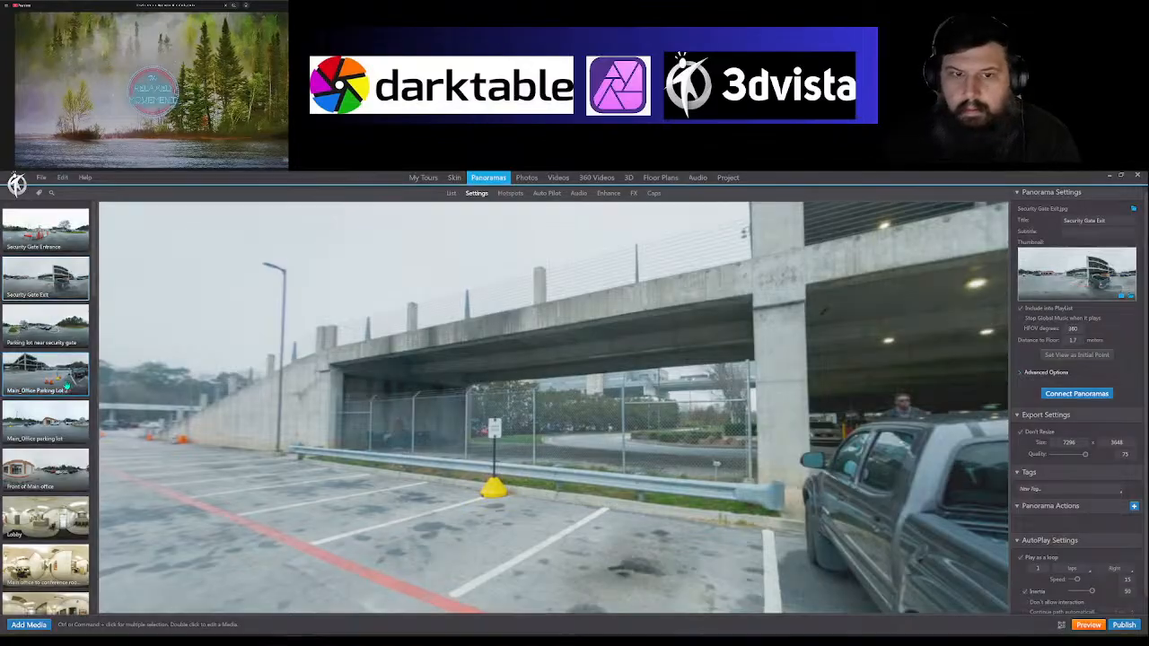
click(45, 467)
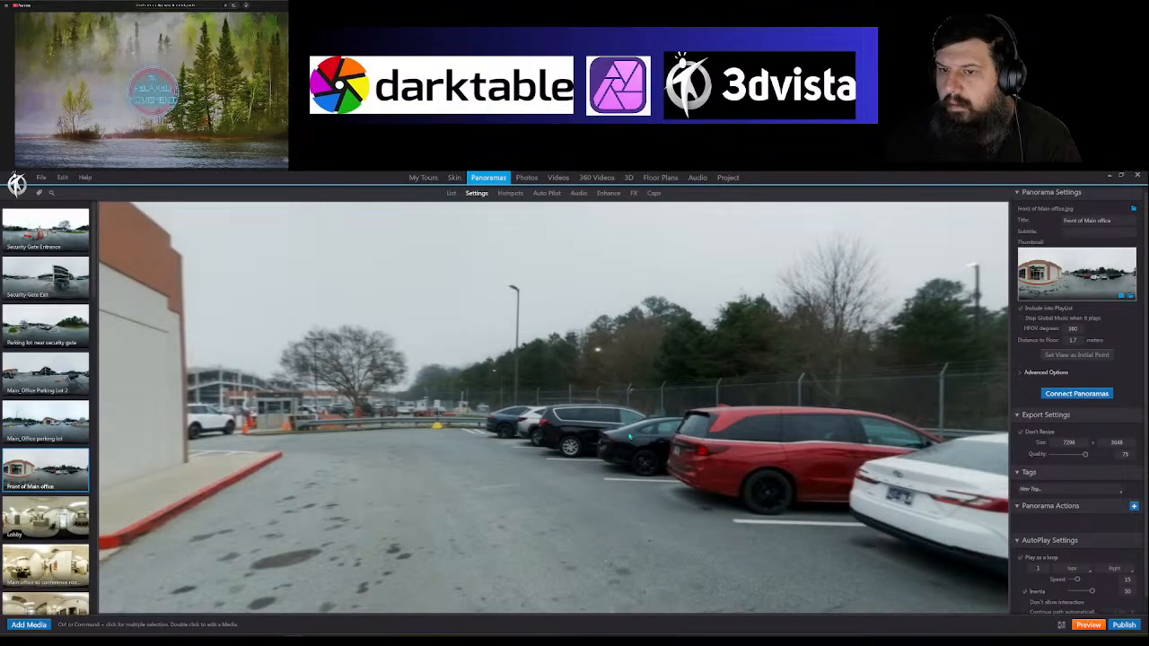
scroll(629, 437, down, 5)
scroll(617, 438, up, 15)
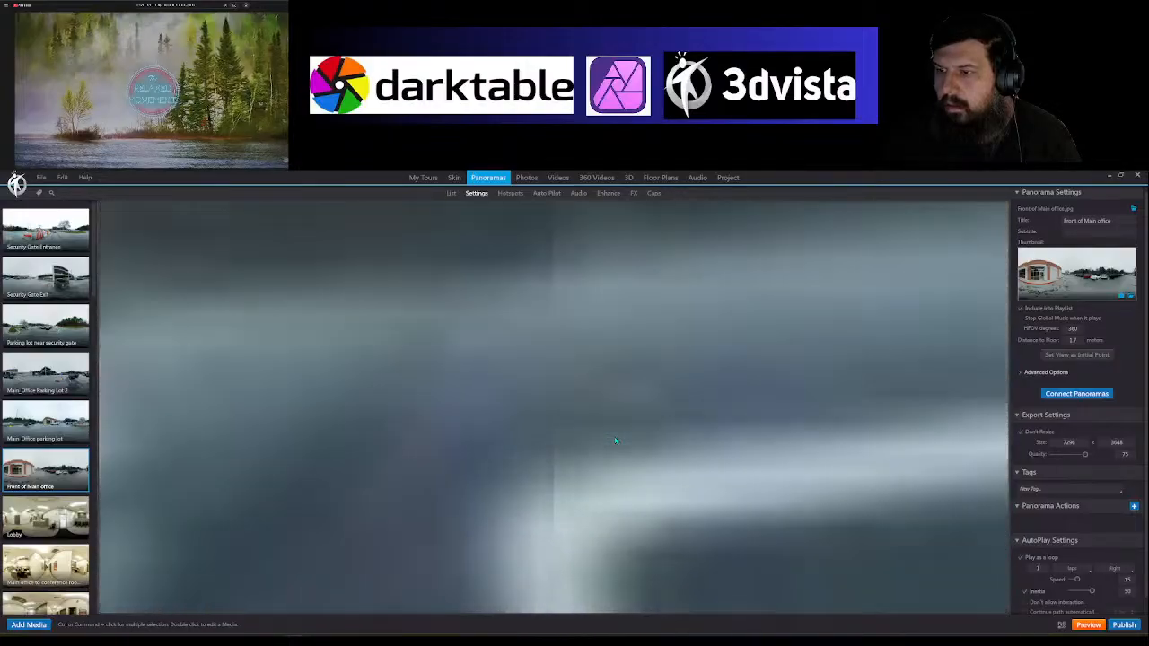
scroll(615, 441, down, 10)
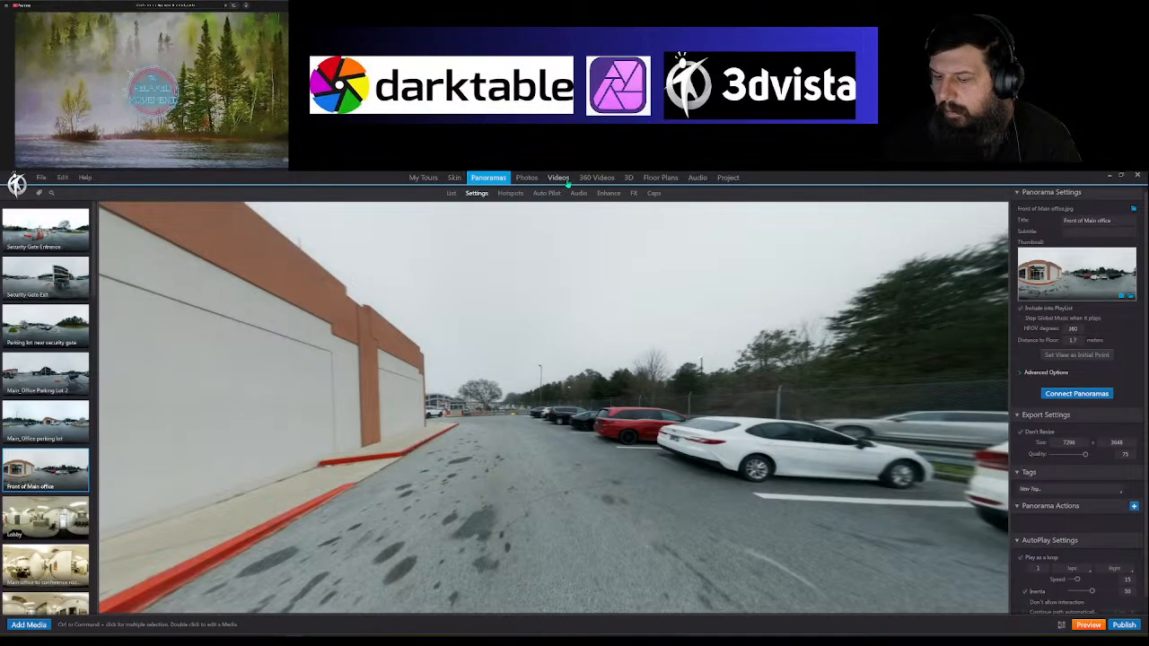
Step: Open Front of Main office from the playlist, examine its entrance in hotspot editing, and check the gate view in Security Gate Entrance
click(727, 178)
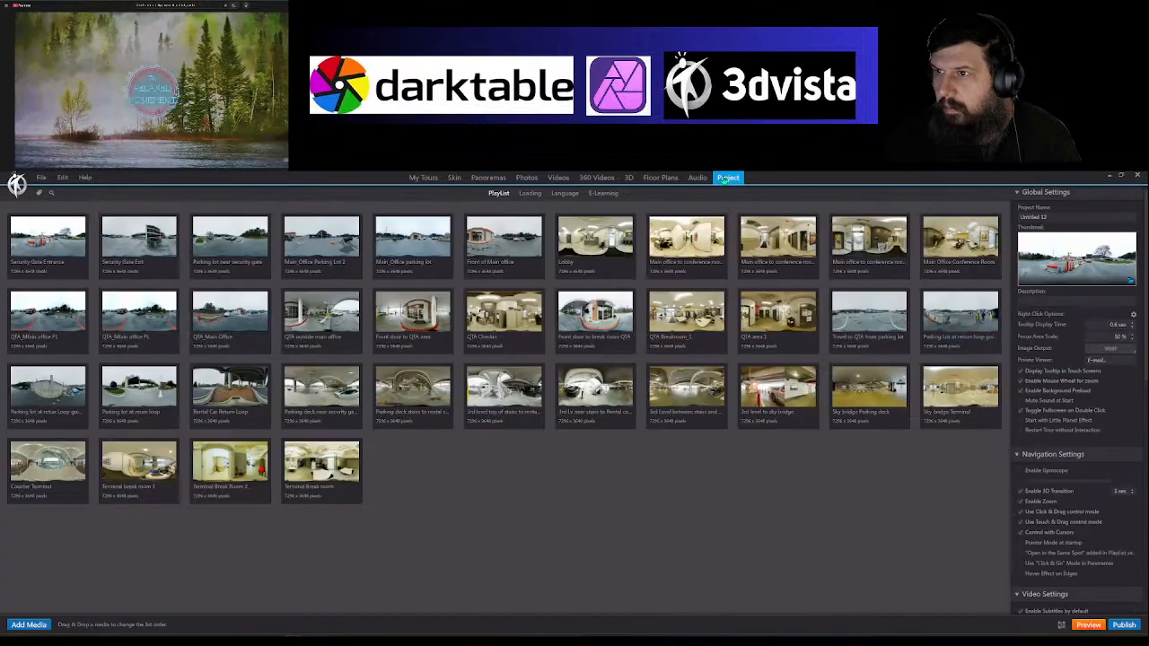
double_click(524, 245)
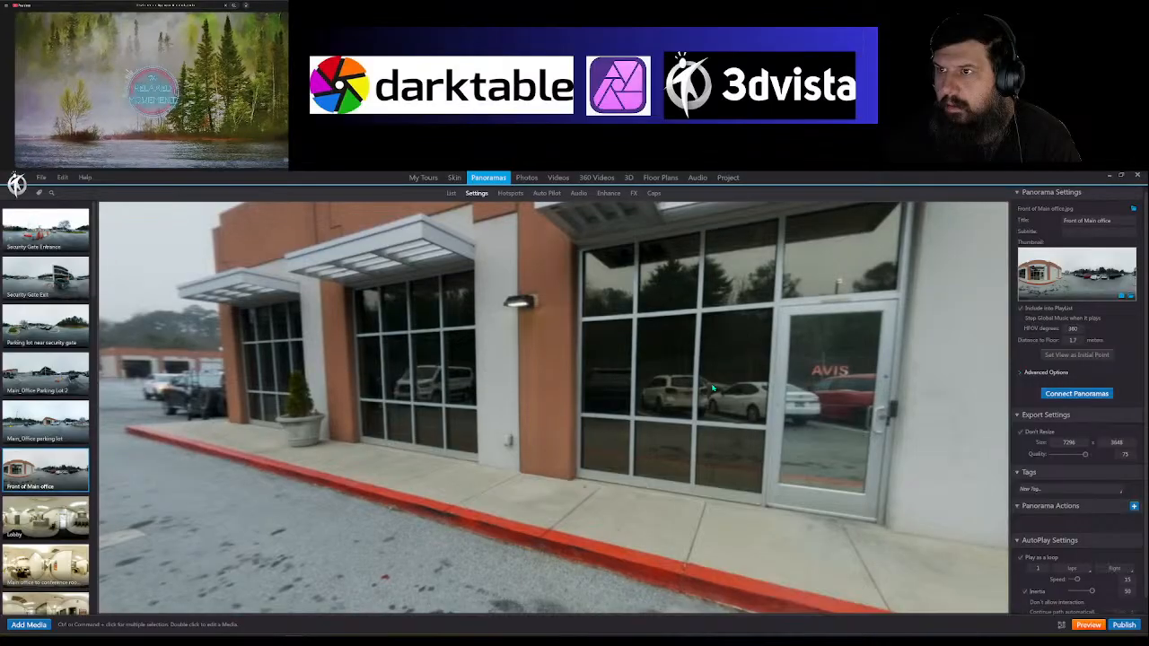
drag(713, 388, 461, 423)
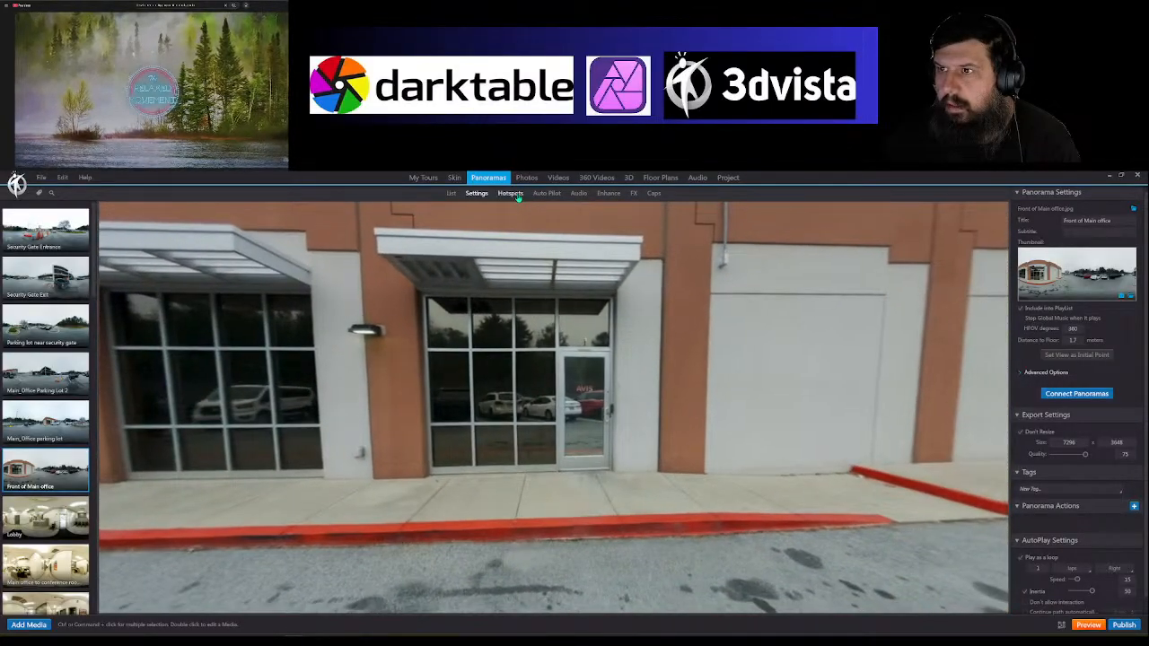
click(517, 196)
click(787, 533)
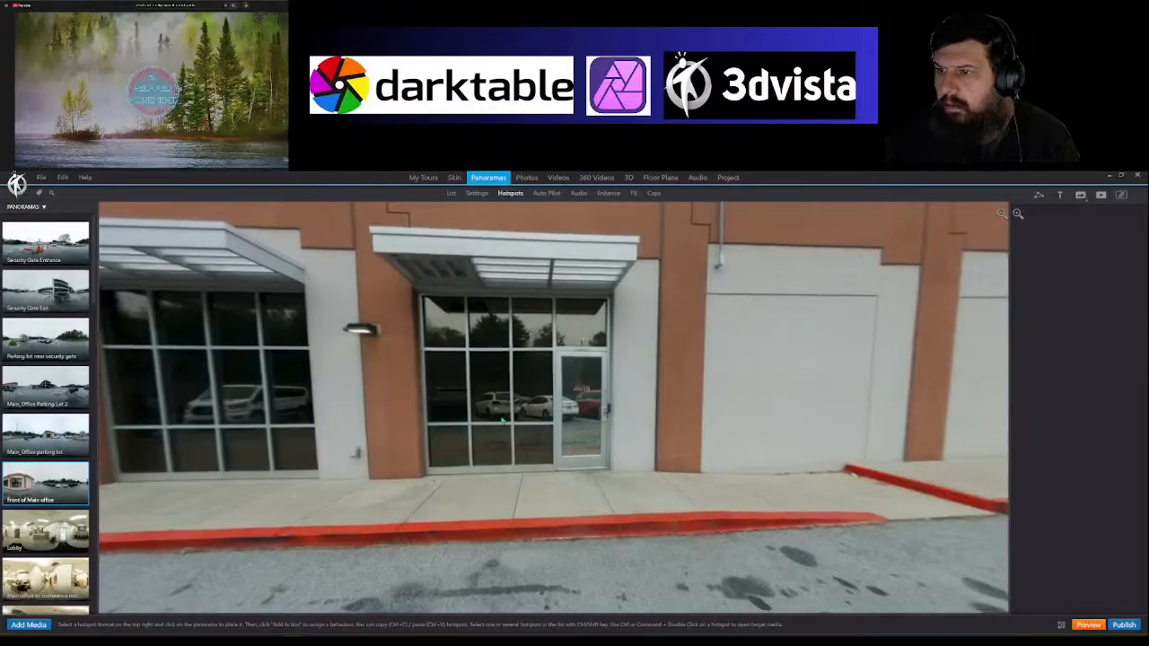
drag(503, 420, 567, 424)
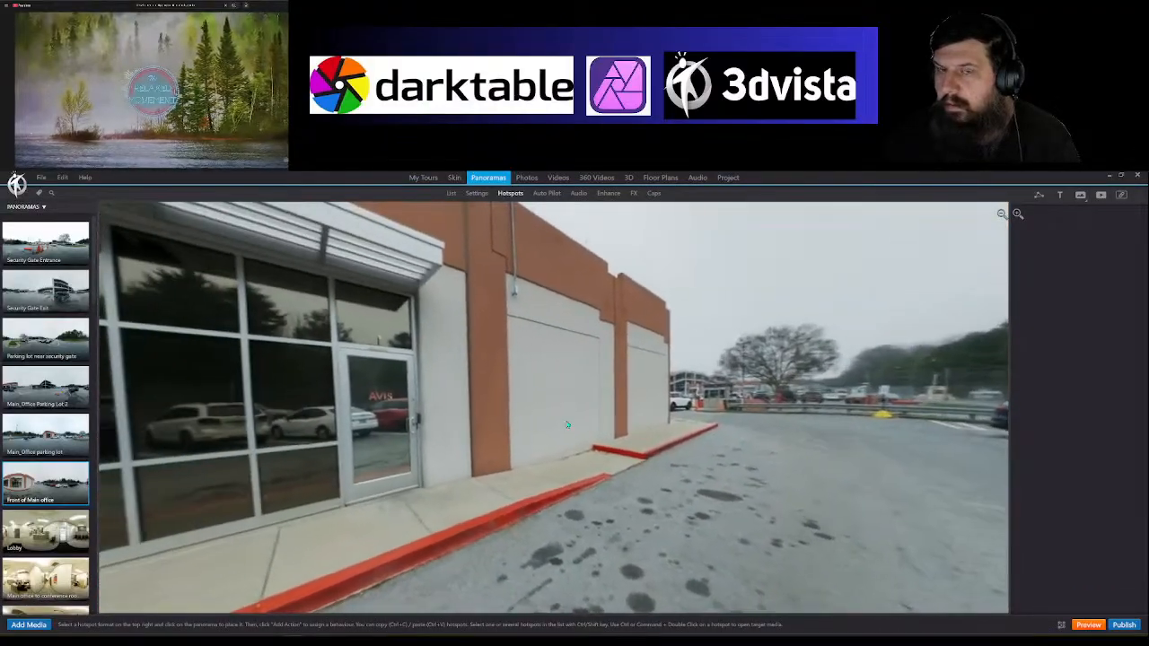
click(45, 242)
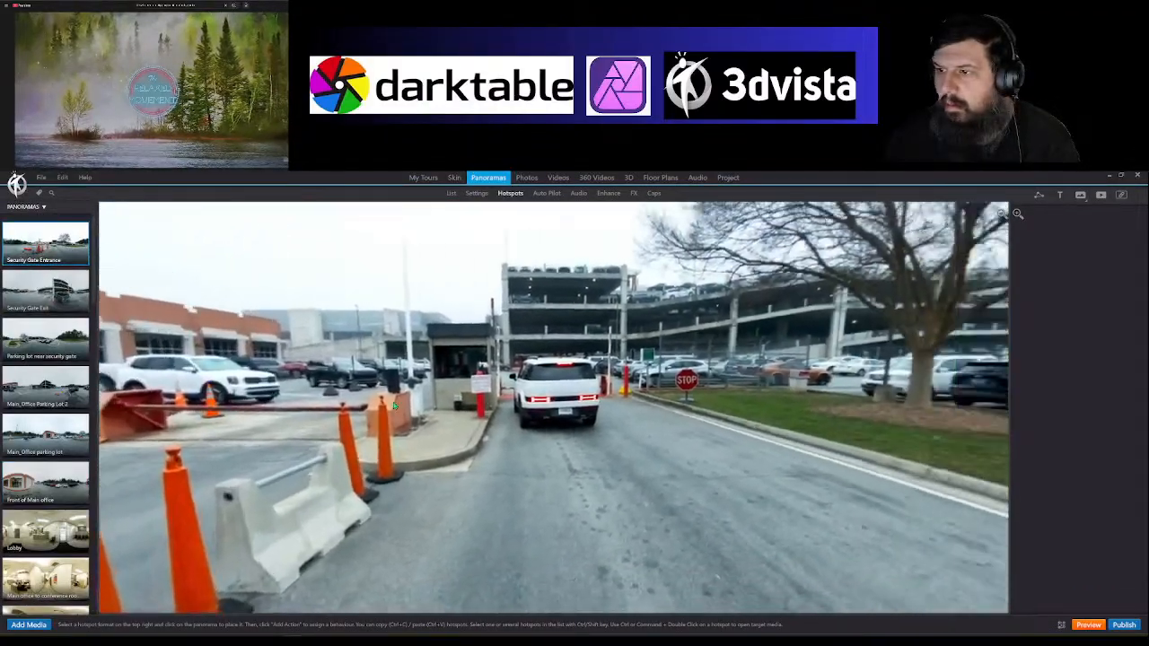
drag(393, 406, 567, 421)
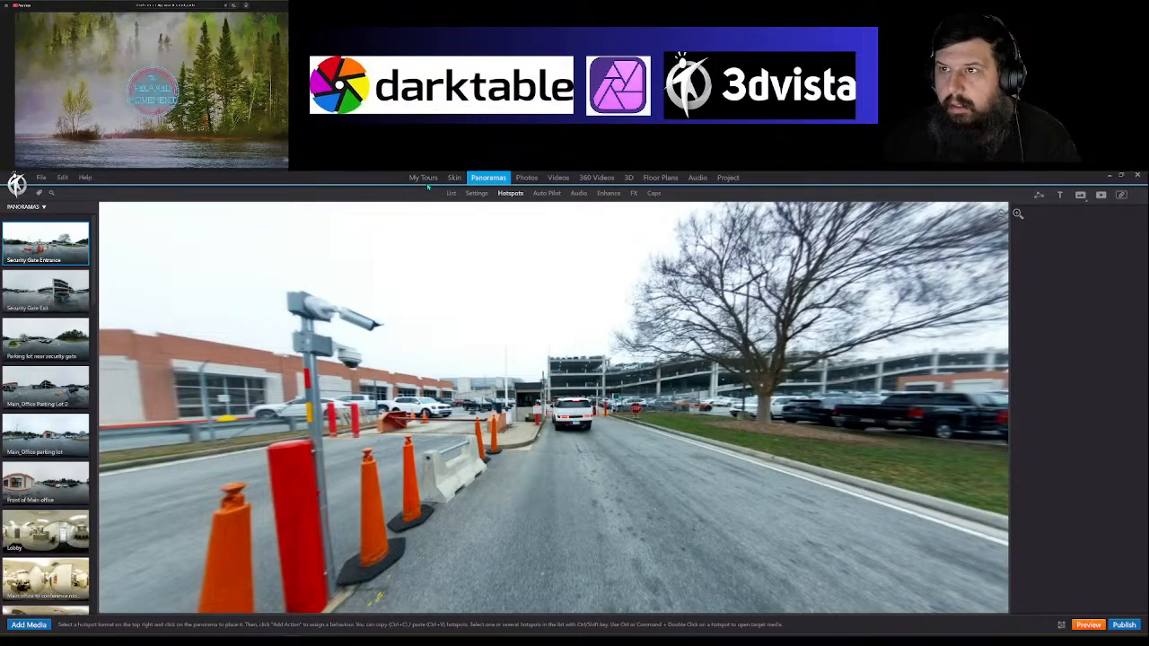
Step: Return to the tour overview and open the existing Welcome to Avis ATL Int Airport New Hire tour
click(62, 177)
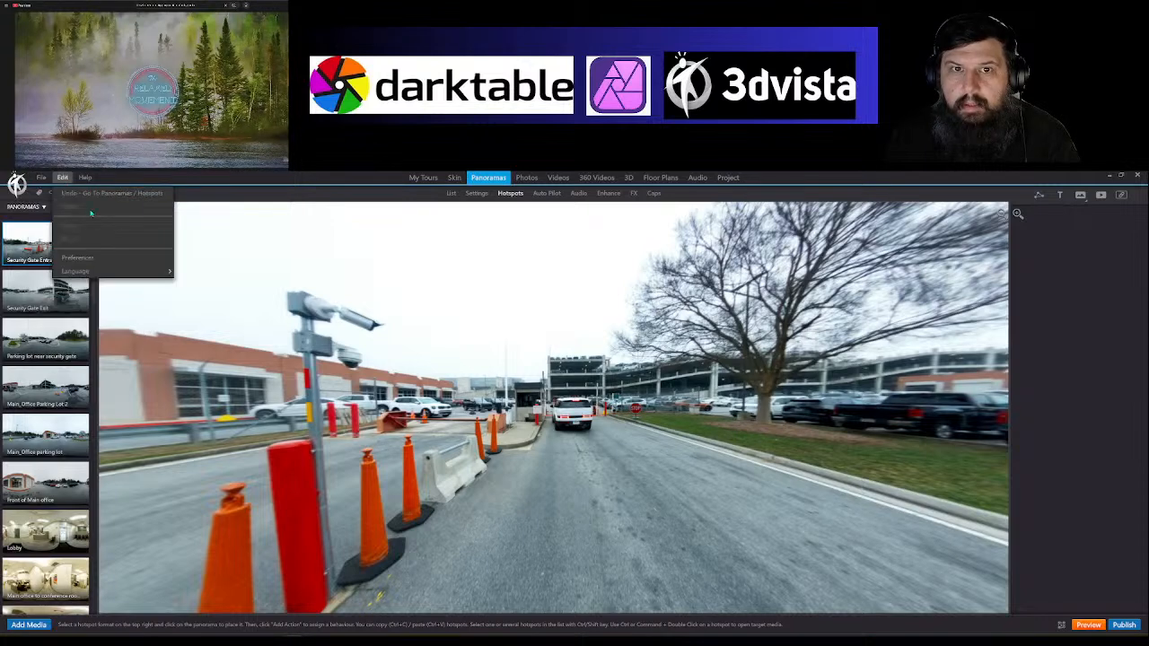
mouse_move(42, 178)
click(48, 208)
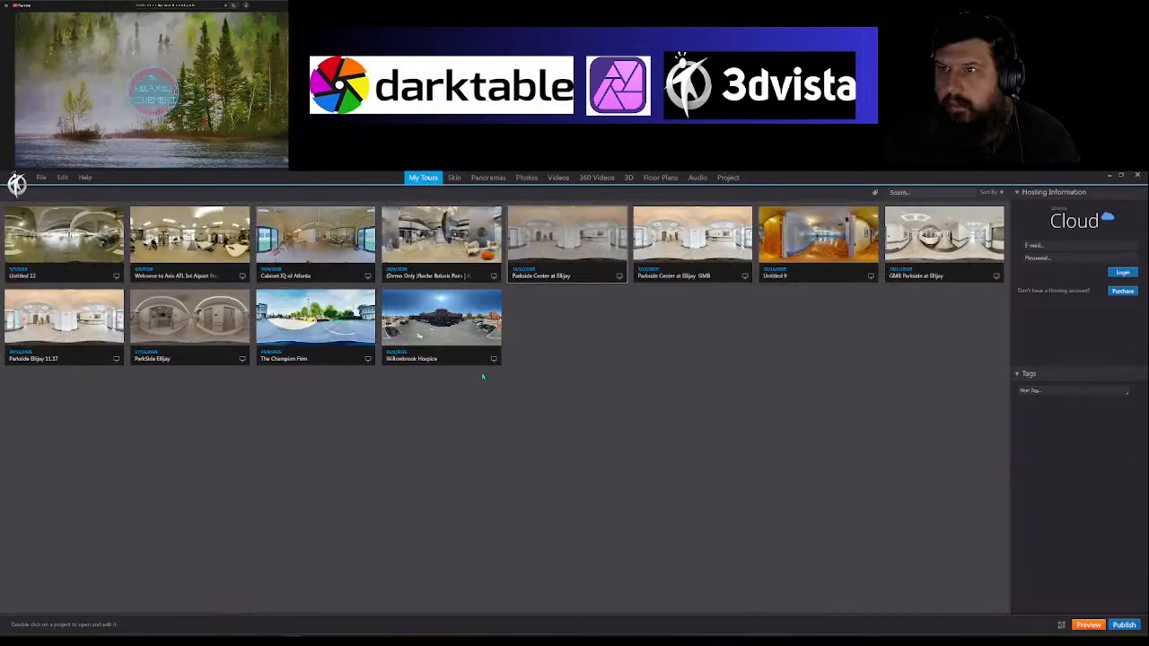
double_click(197, 243)
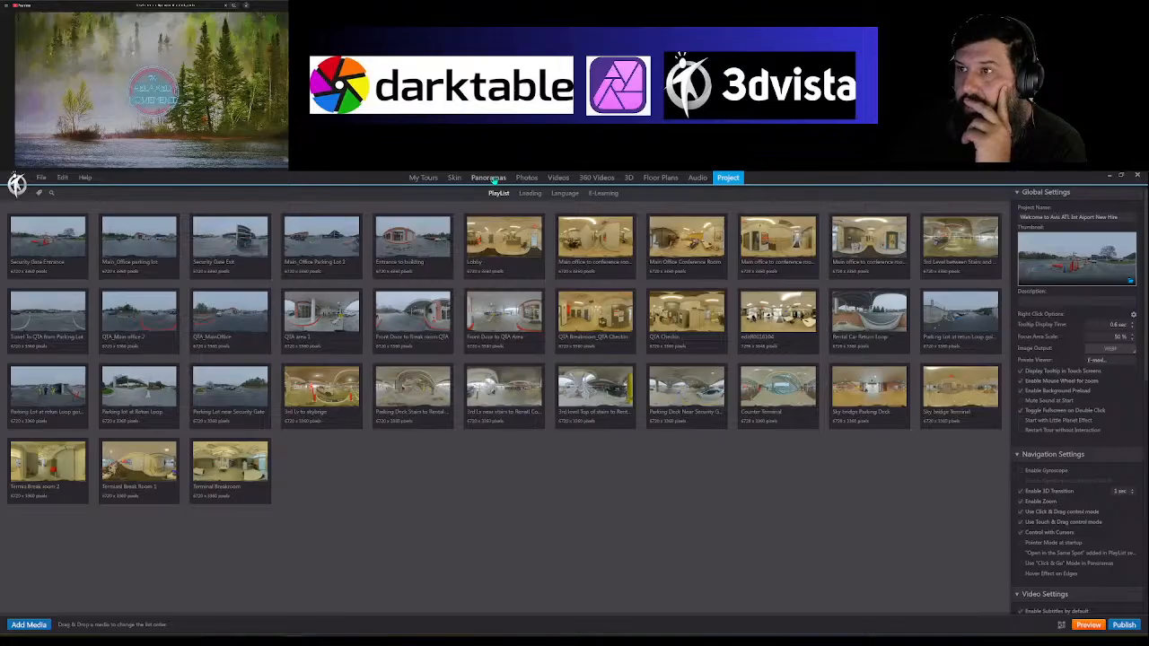
Step: Open Security Gate Entrance for hotspot editing, dismiss the Quick Actions introduction and examine the hotspots at the gate
click(489, 178)
click(32, 247)
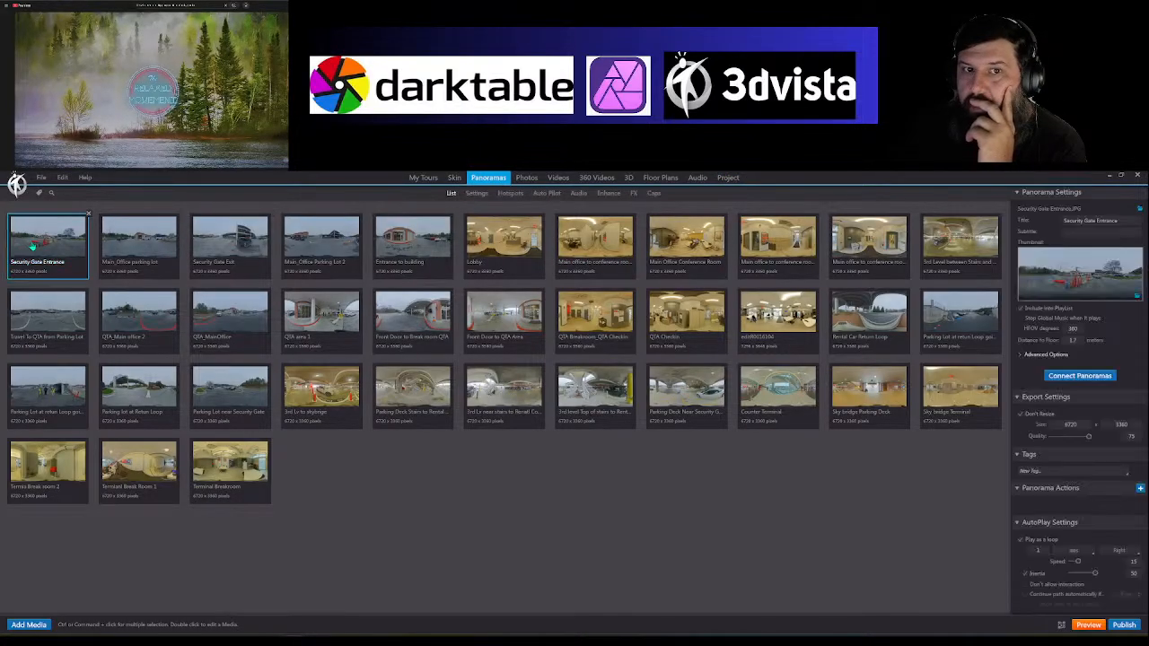
click(509, 193)
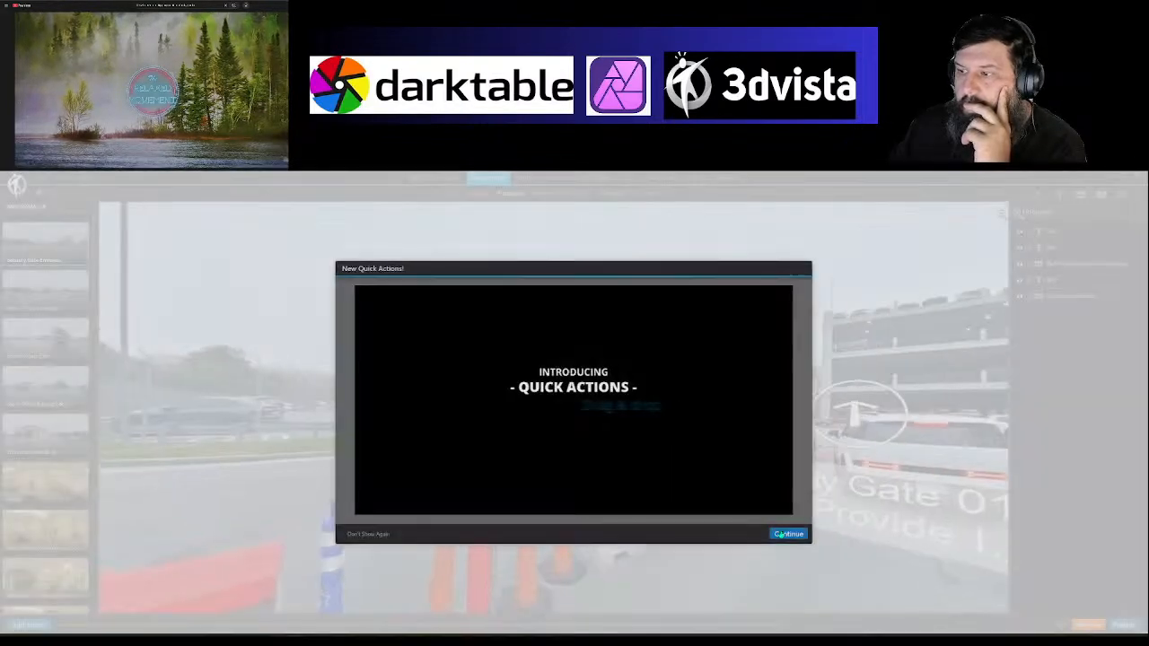
click(788, 534)
drag(628, 507, 664, 504)
scroll(481, 495, up, 5)
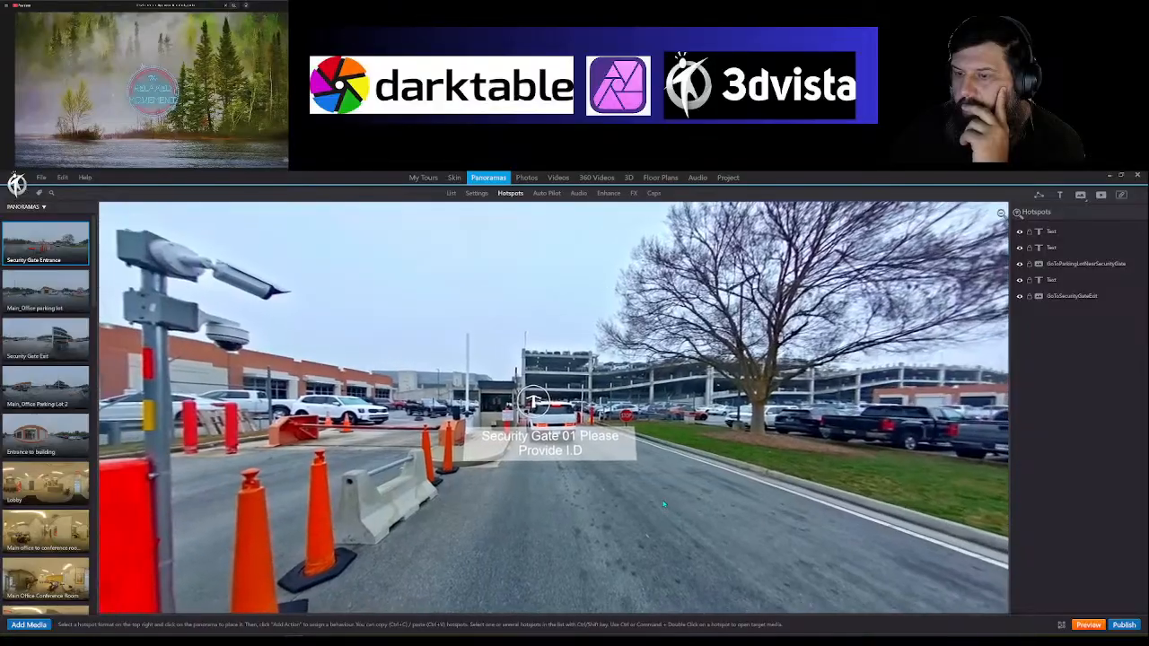
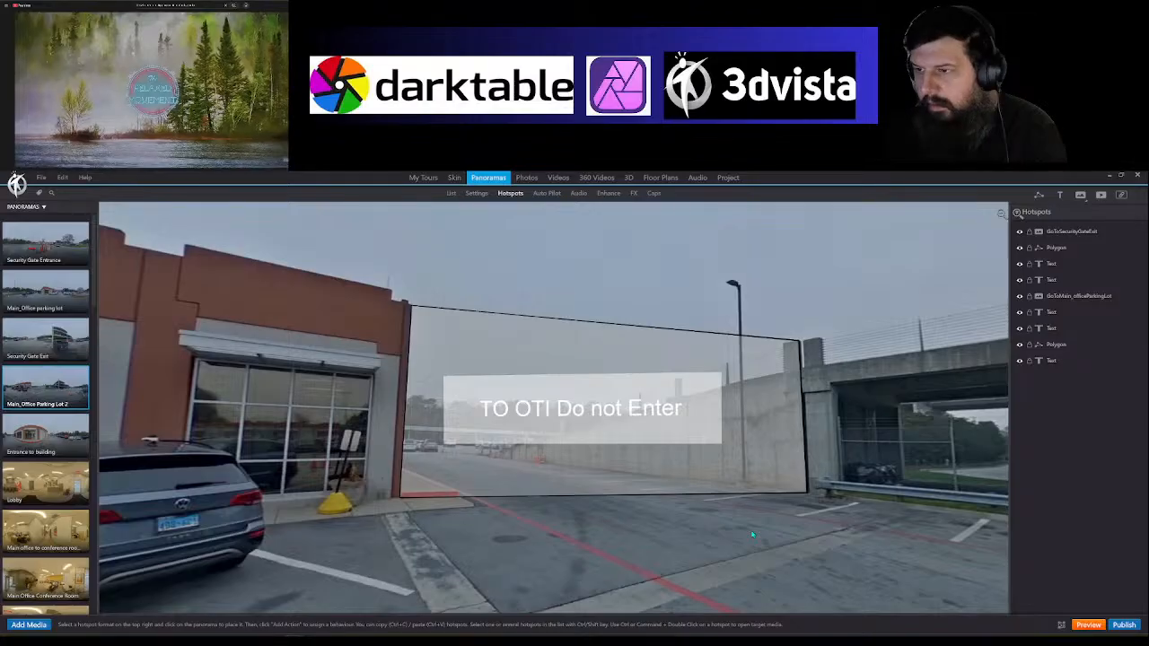
Step: Look all around Main_Office Parking Lot 2 to examine its parking, exit and rental counter text labels, arrows and polygon hotspots
drag(210, 403, 698, 366)
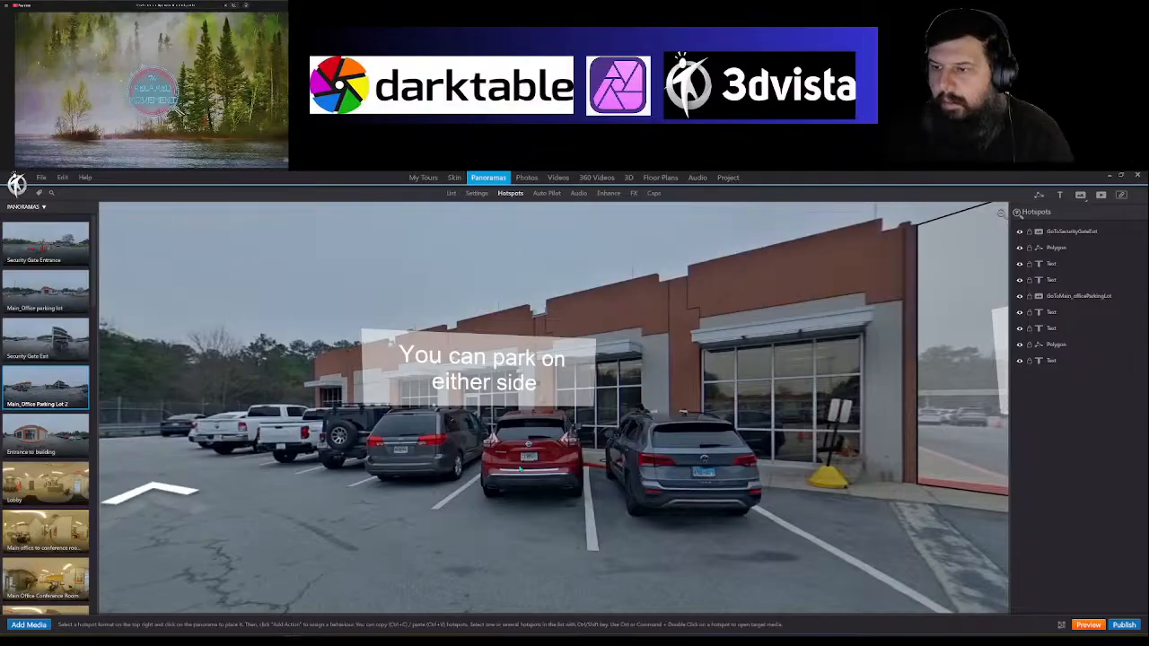
drag(519, 468, 965, 495)
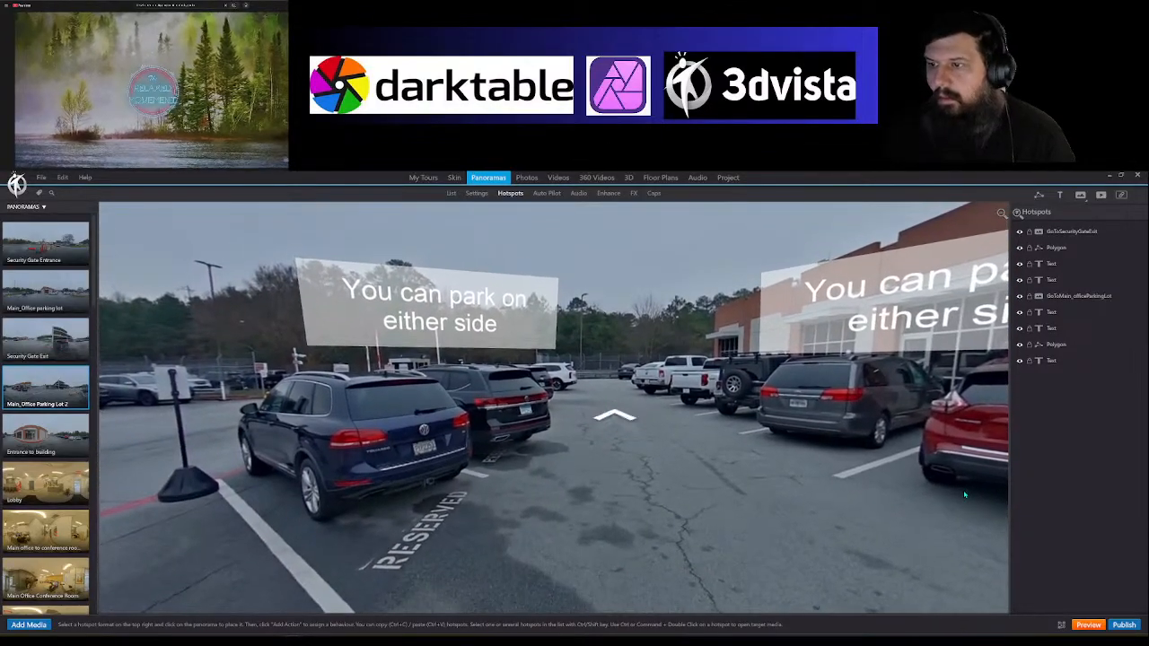
drag(878, 508, 723, 528)
scroll(719, 513, down, 3)
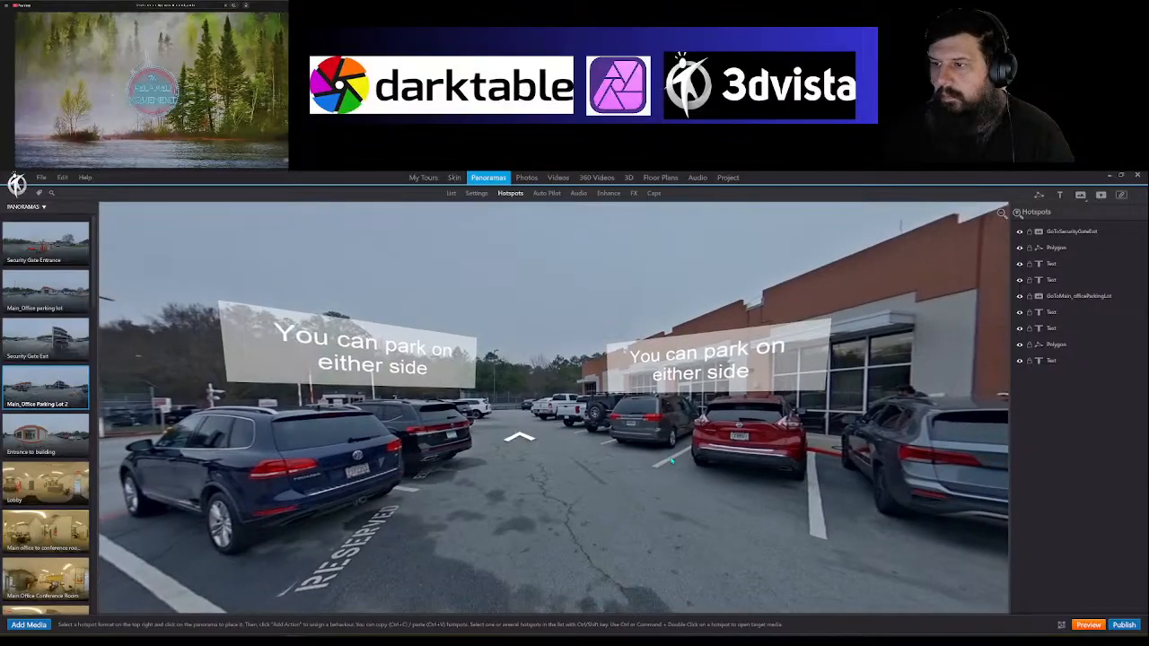
drag(680, 467, 702, 468)
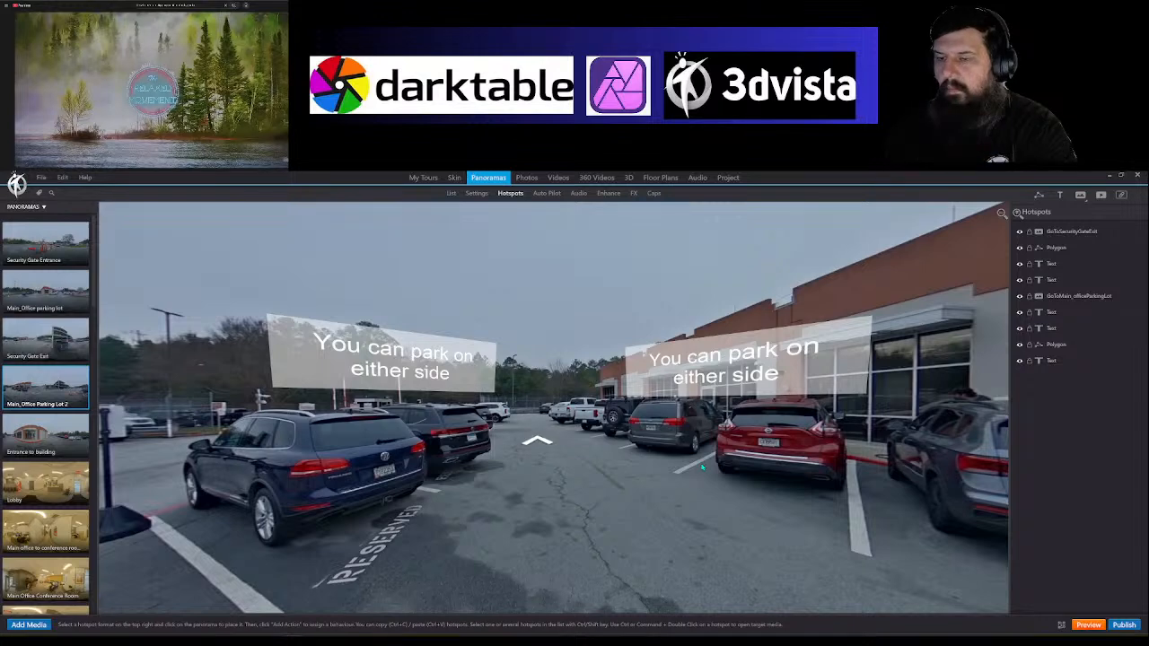
drag(486, 505, 909, 513)
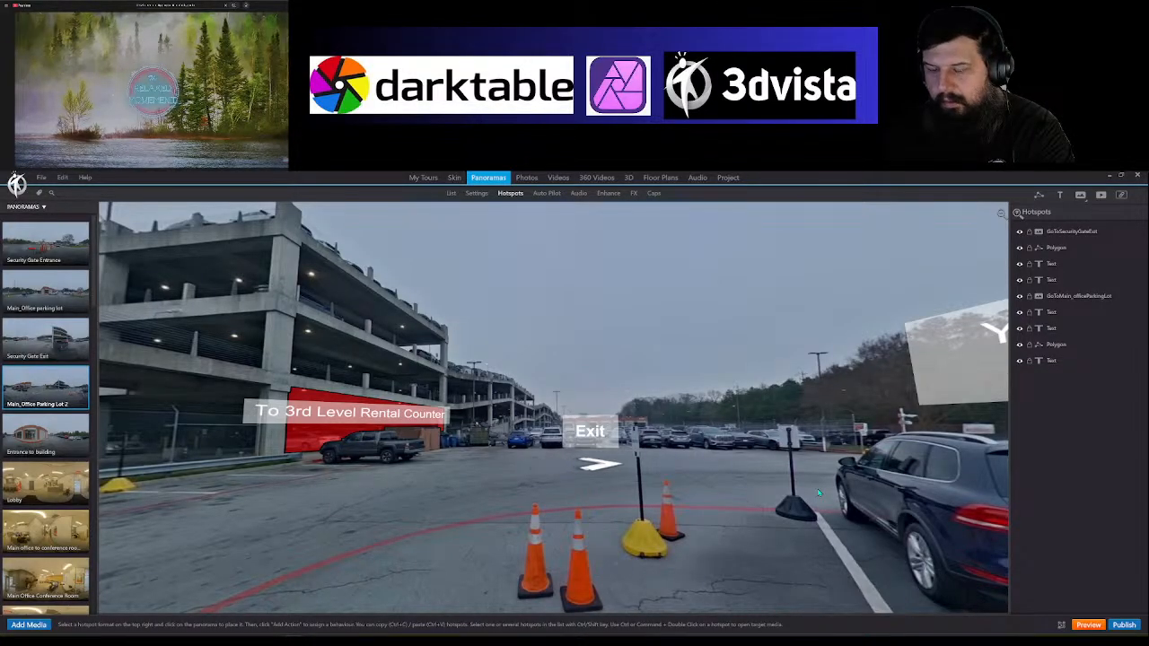
drag(171, 510, 533, 485)
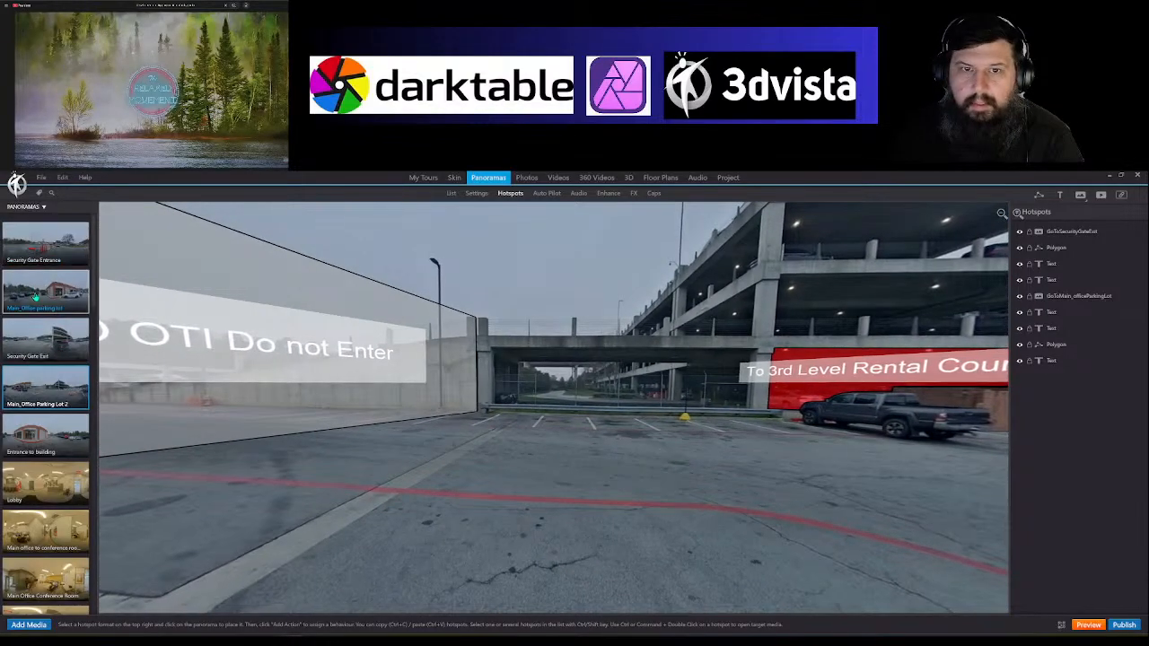
Step: Open the Main_Office parking lot panorama and examine its direction labels and arrows all around
click(45, 289)
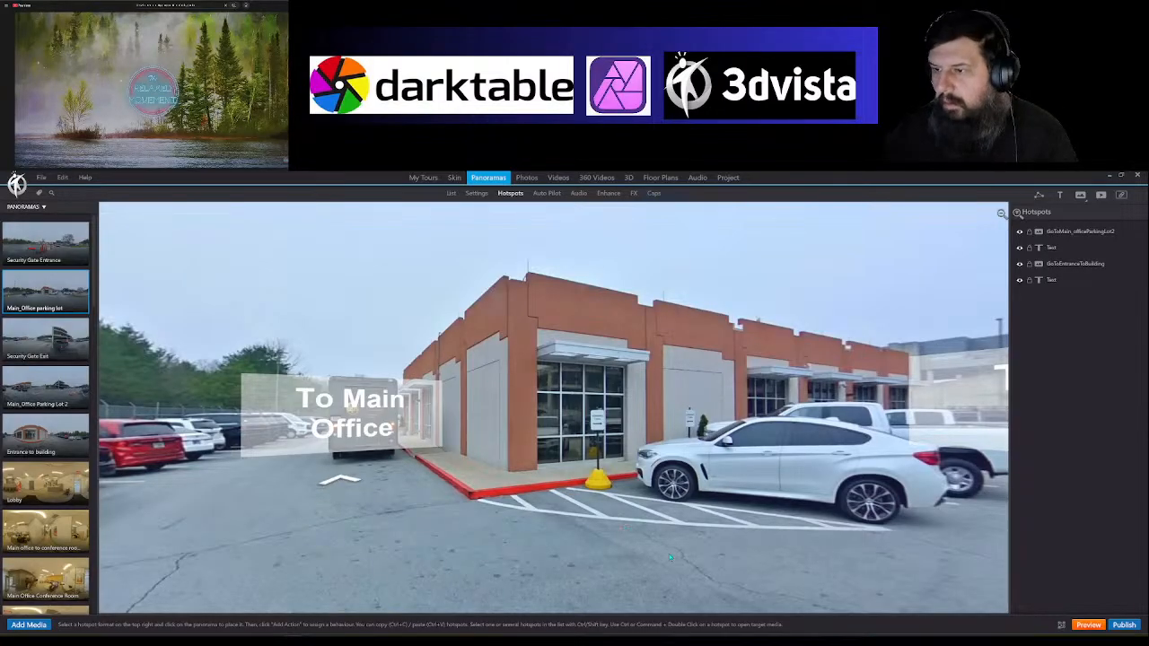
drag(668, 554, 482, 549)
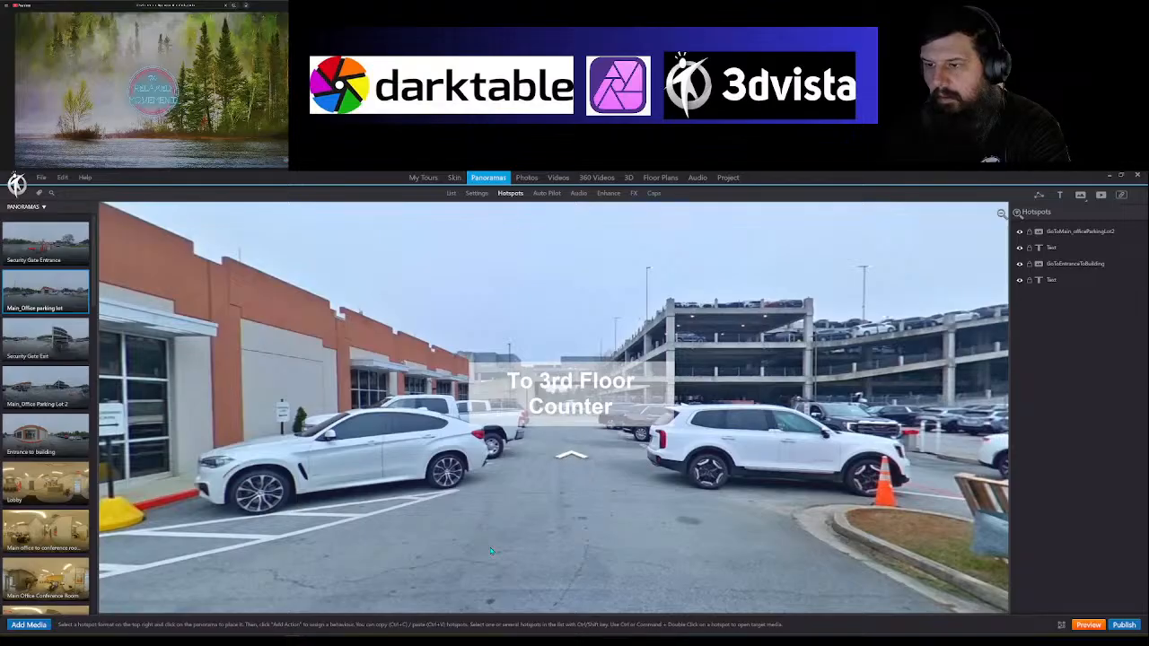
drag(518, 550, 208, 574)
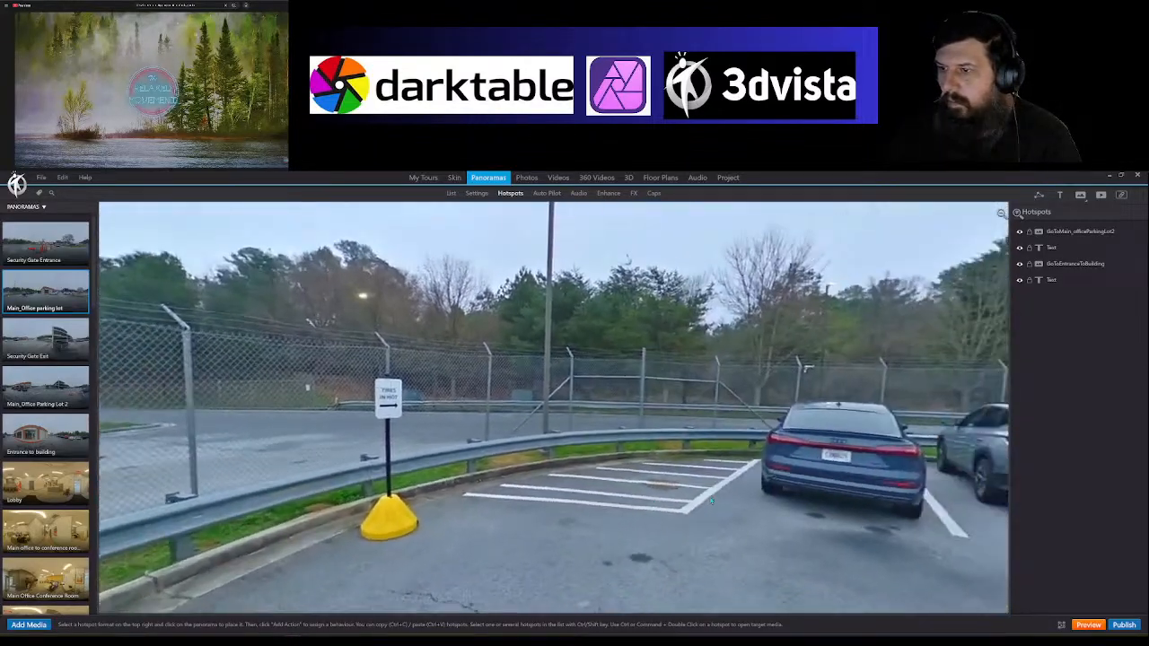
drag(711, 501, 359, 503)
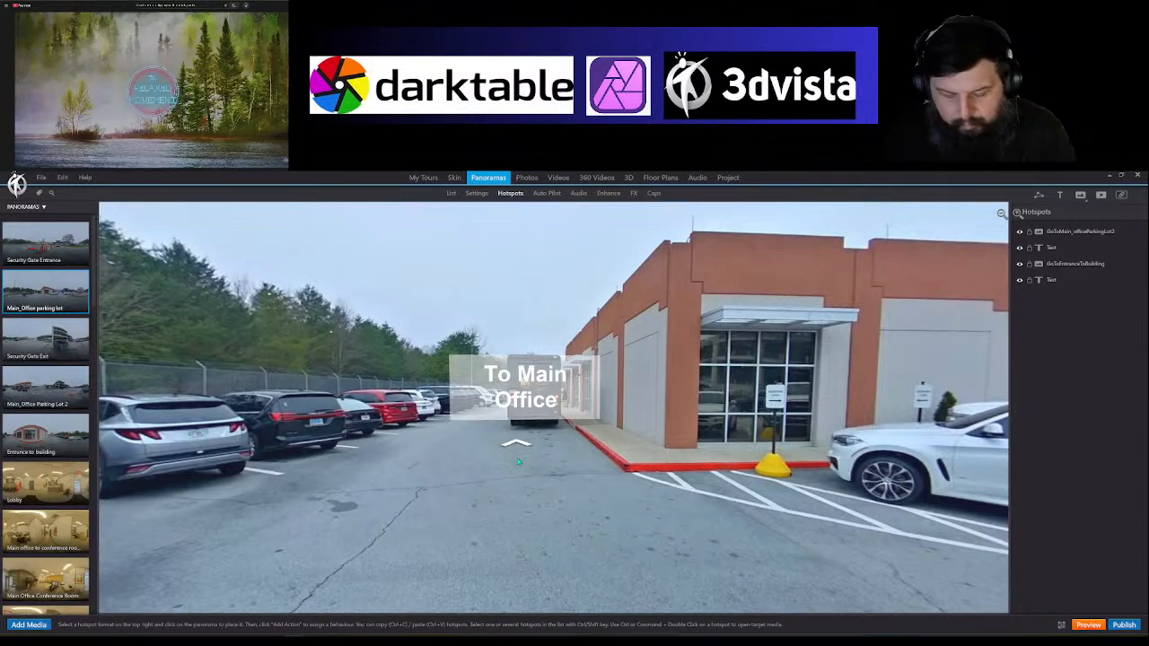
Step: Follow the arrow hotspot under the To Main Office label to Entrance to building and examine the hotspots there
click(533, 443)
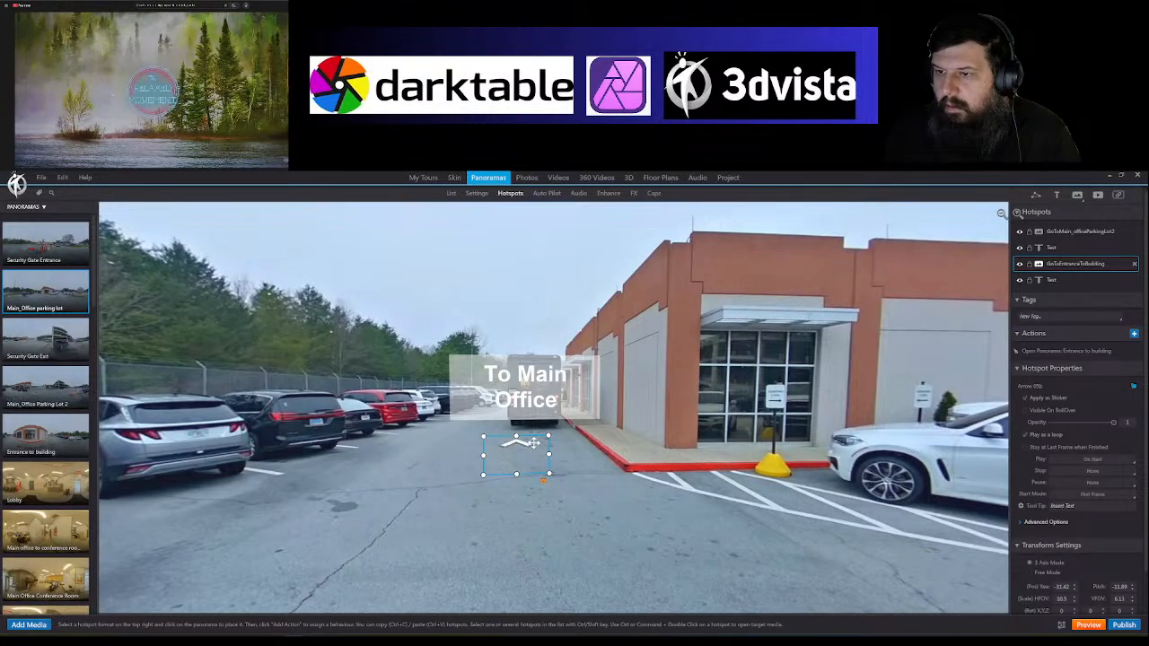
ctrl+double_click(533, 444)
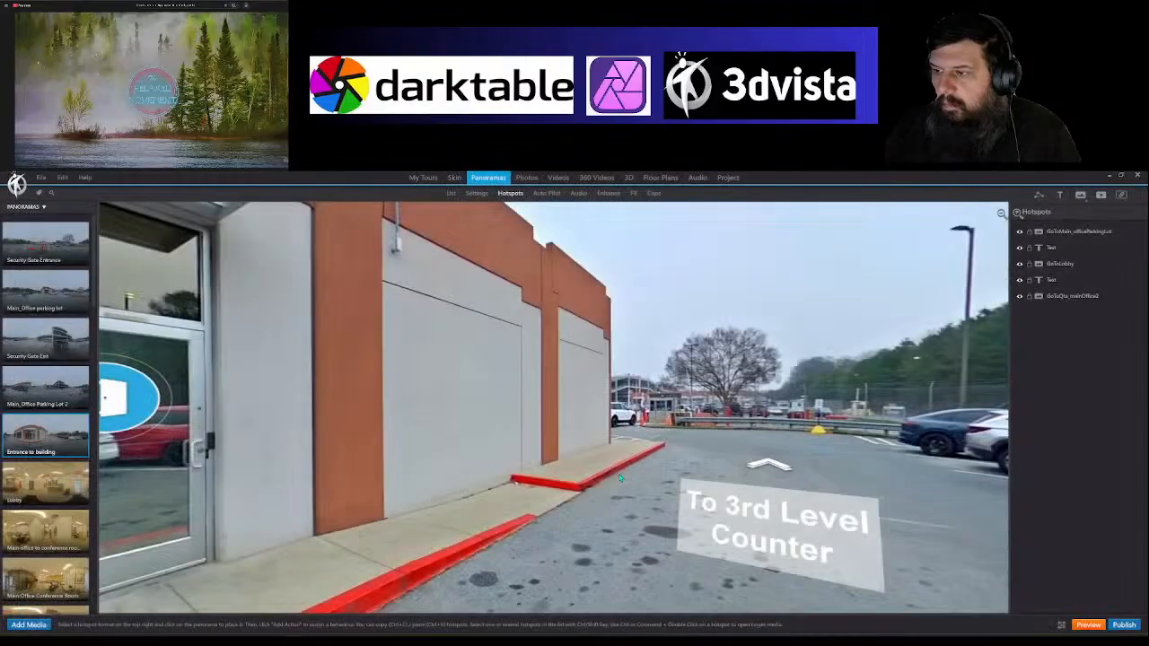
drag(620, 478, 512, 515)
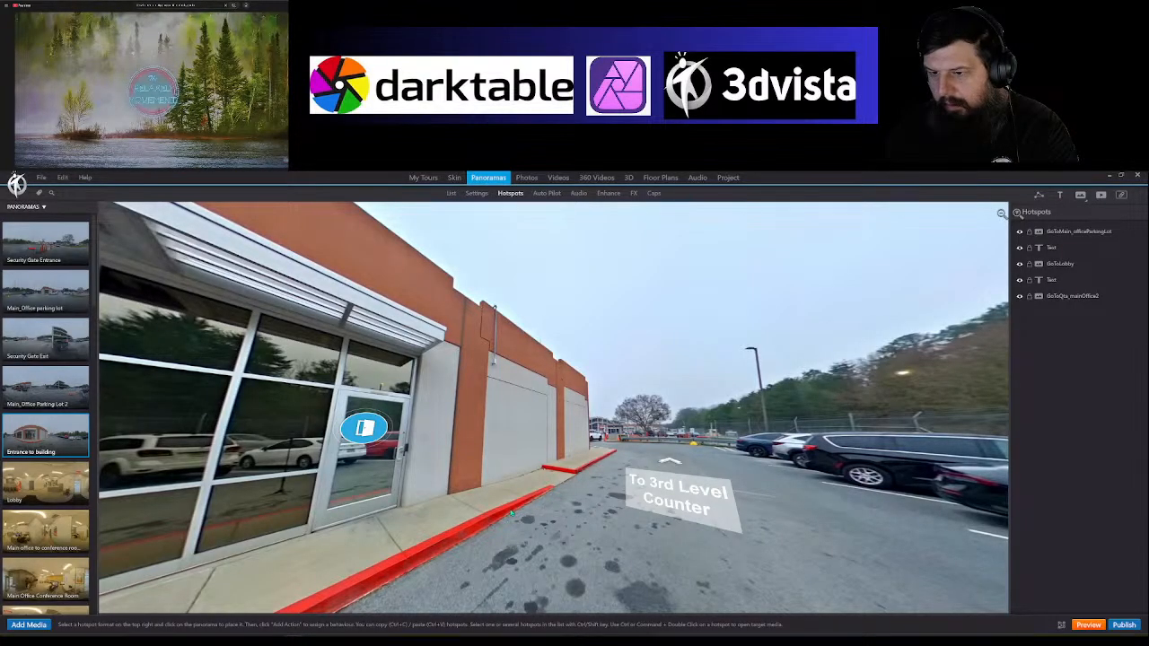
drag(317, 506, 744, 487)
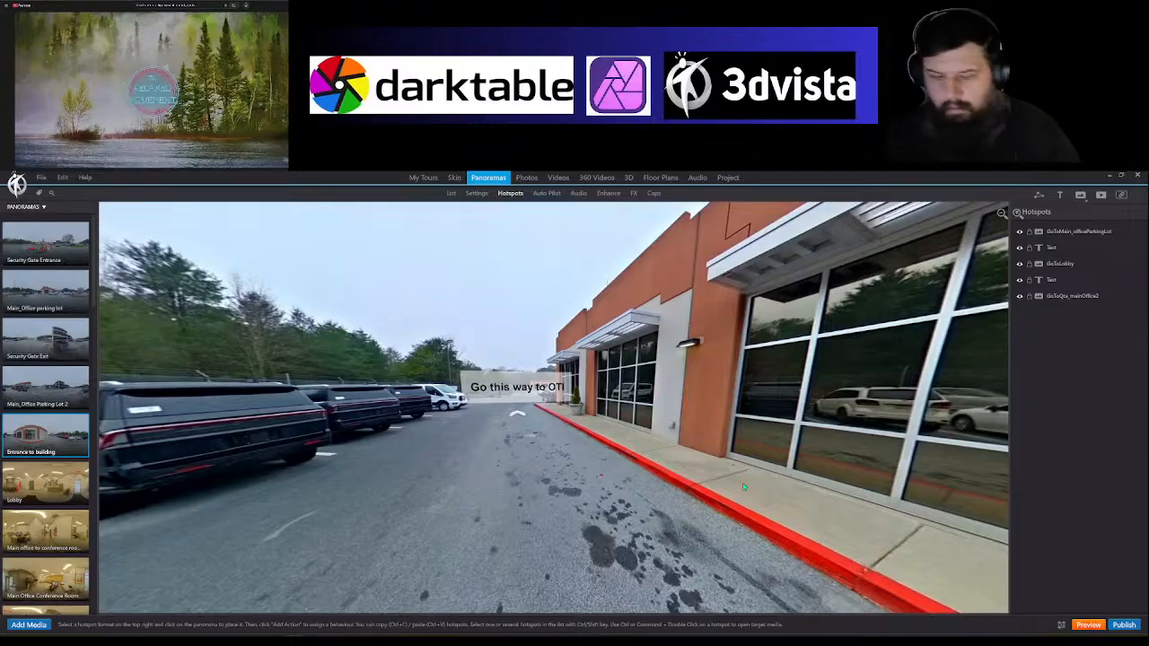
Step: Follow the blue door hotspot on the building entrance into the Lobby and examine the reception and conference room labels
drag(743, 486, 293, 485)
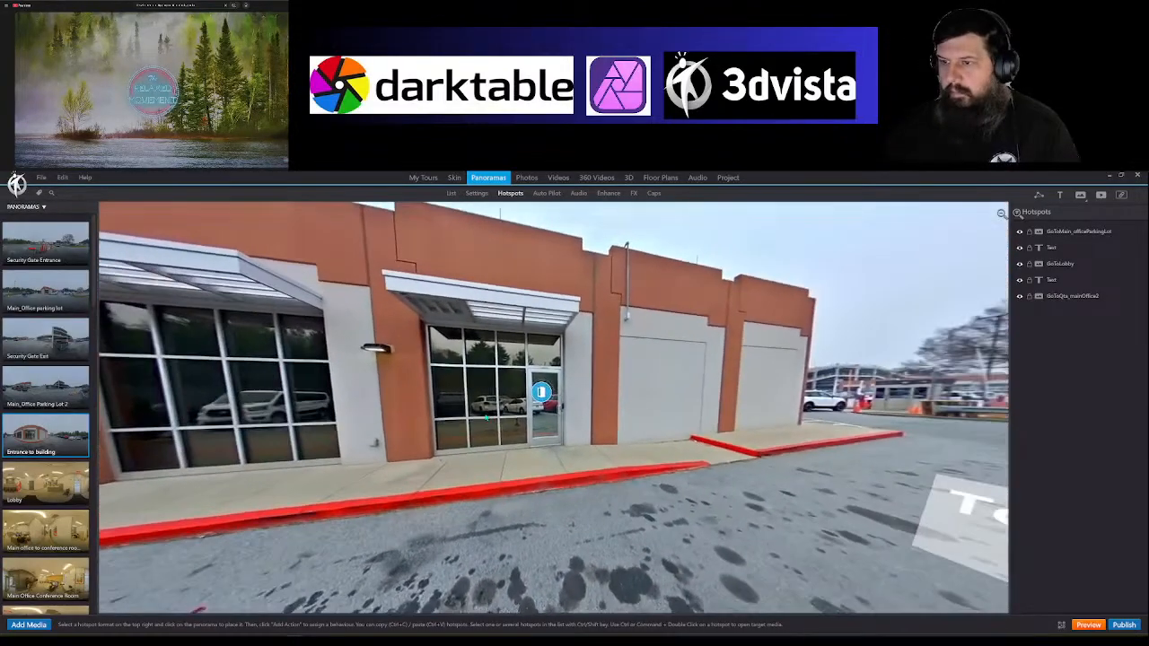
click(537, 393)
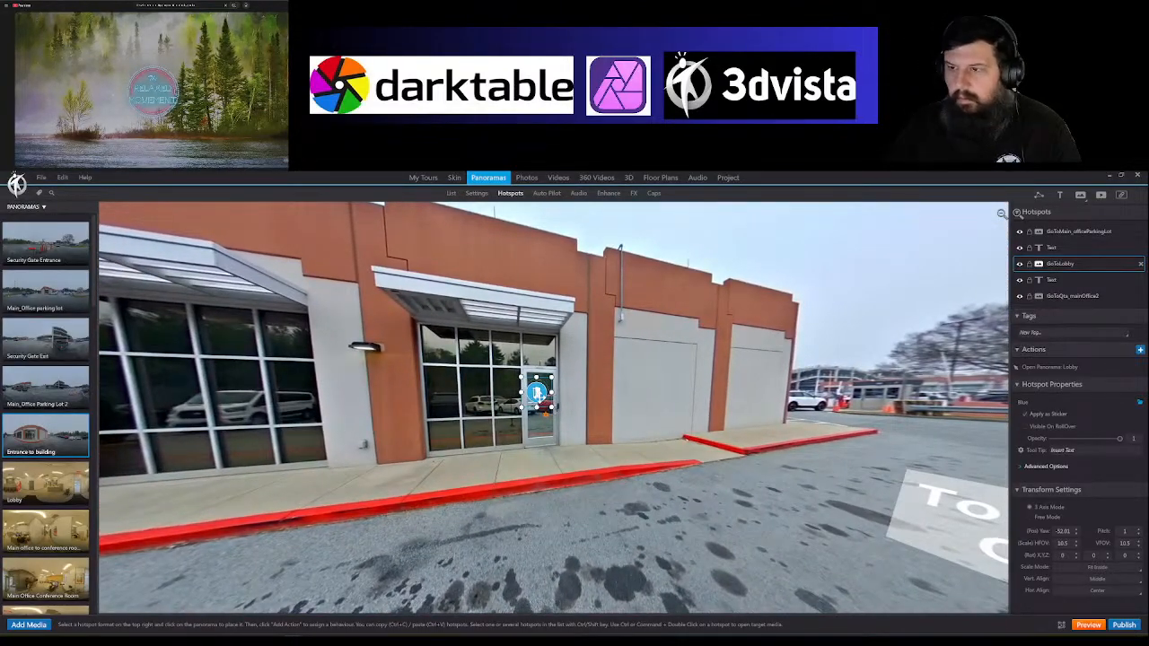
double_click(536, 393)
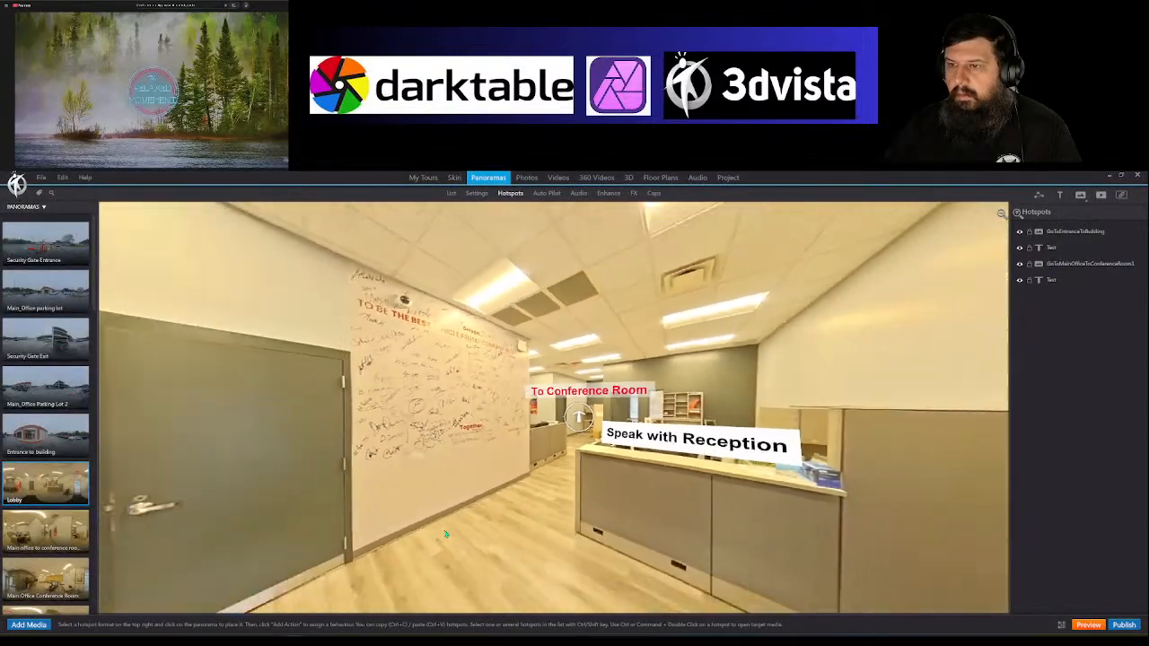
drag(445, 535, 644, 512)
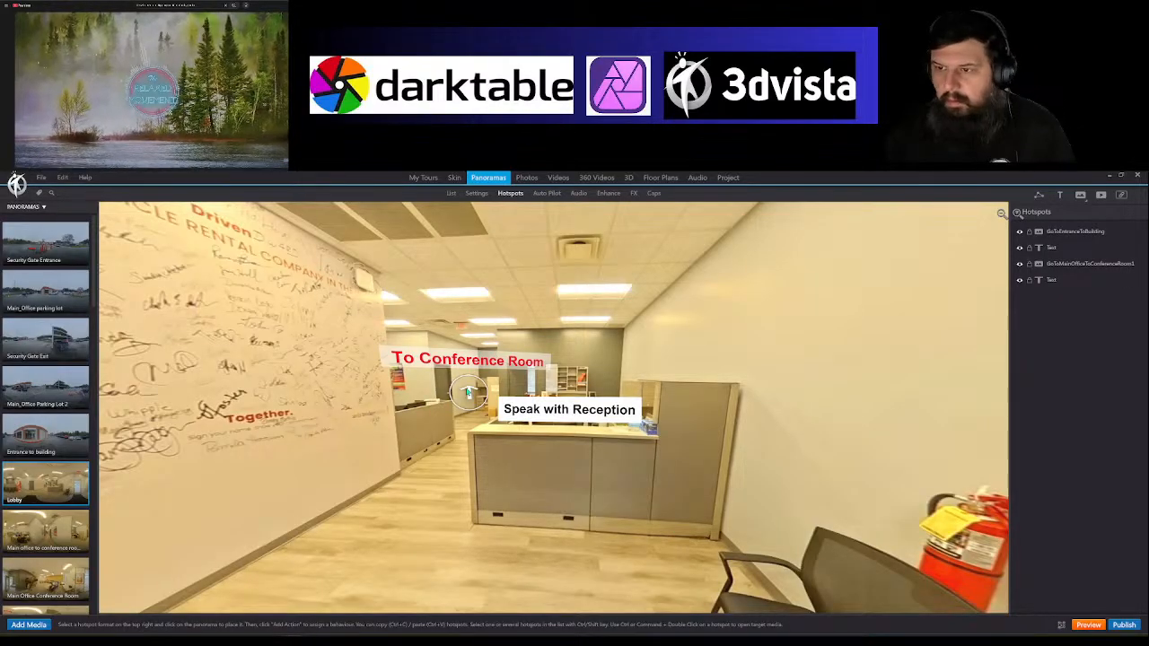
Step: Follow the Lobby's arrow under To Conference Room into the first main office panorama and look around for its To Lobby label and arrows
click(467, 393)
double_click(466, 389)
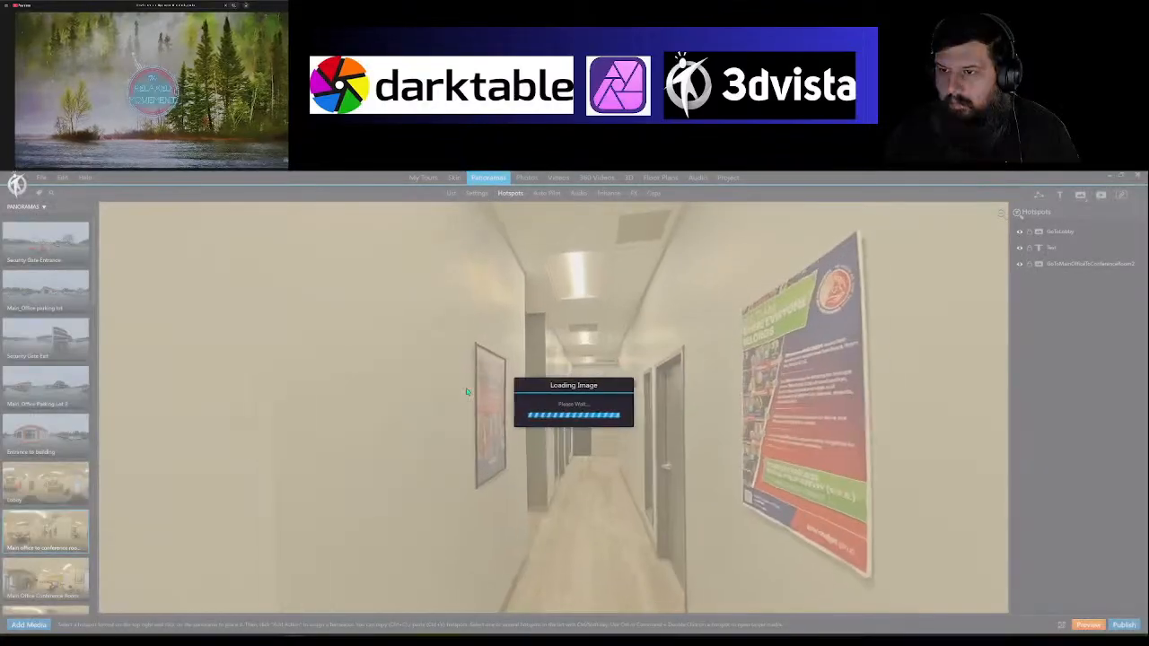
drag(515, 430, 996, 420)
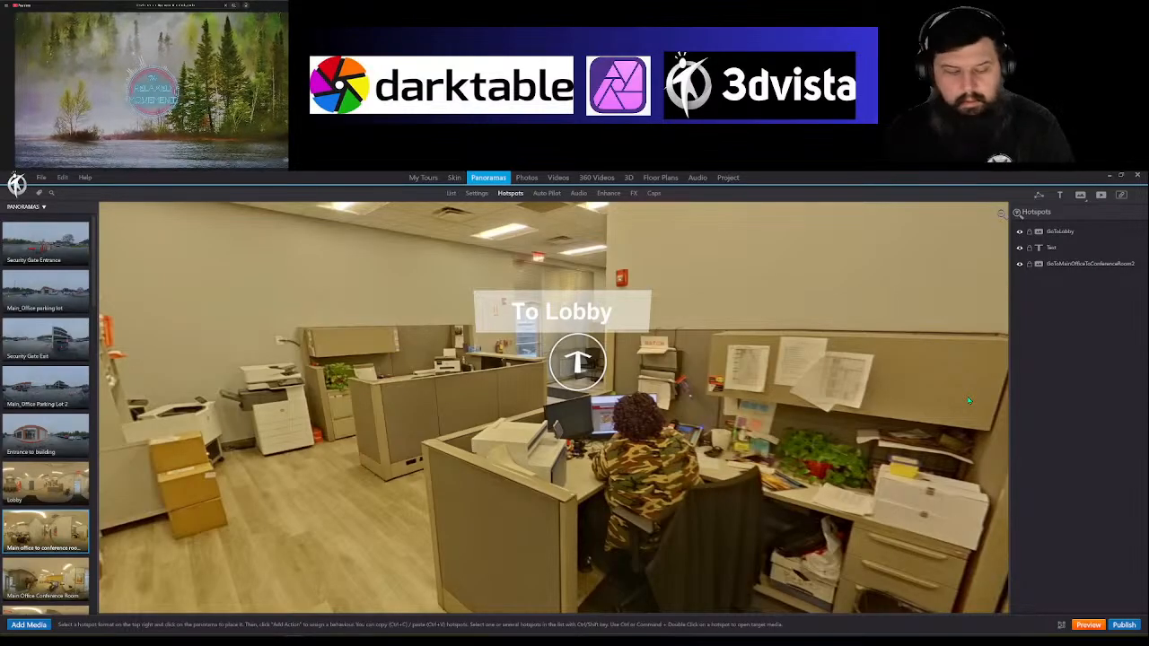
drag(912, 502, 424, 359)
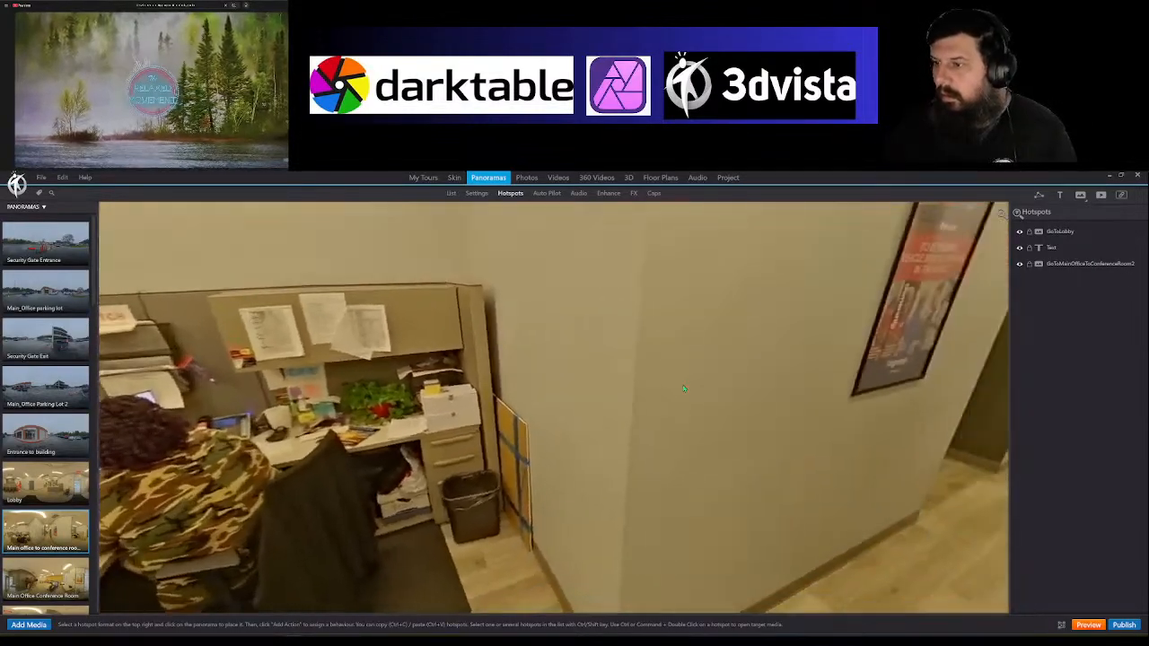
Step: Follow the hallway floor arrow to the second main office panorama and examine its To Conference Room and To Lobby hotspots
click(571, 395)
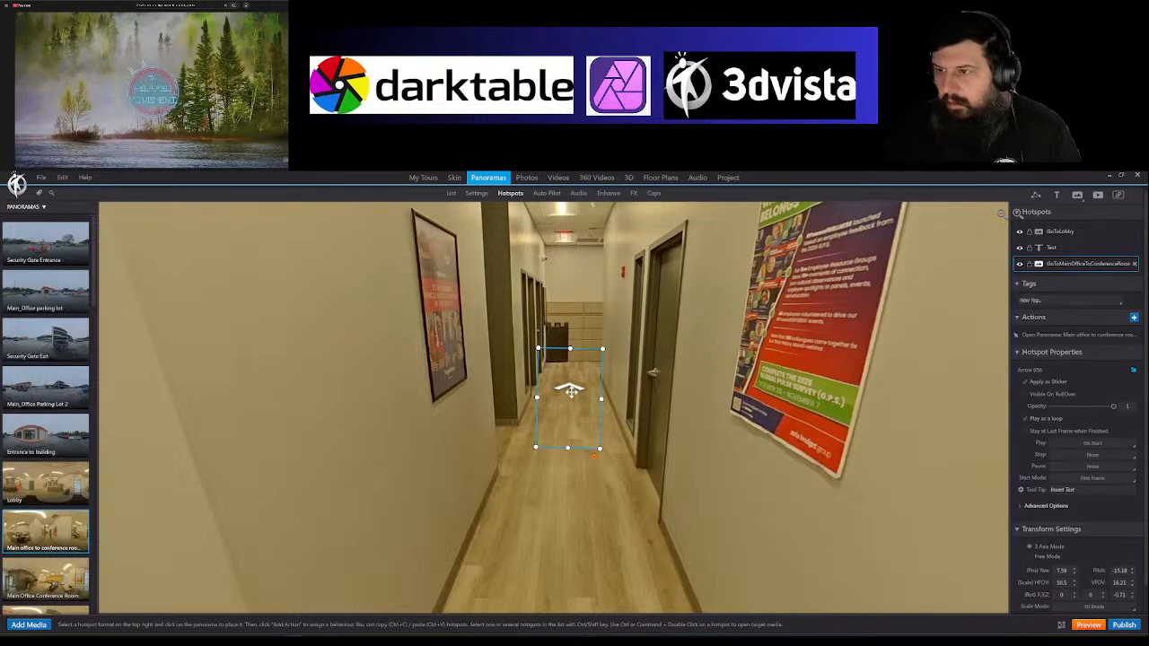
ctrl+double_click(571, 392)
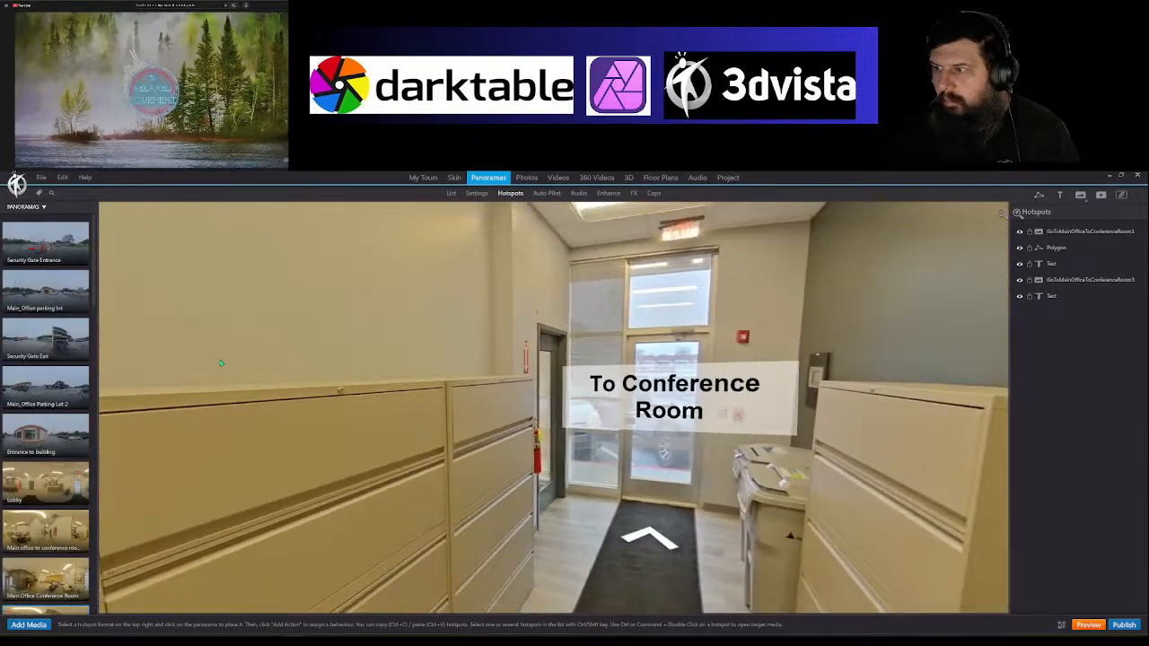
drag(220, 362, 636, 488)
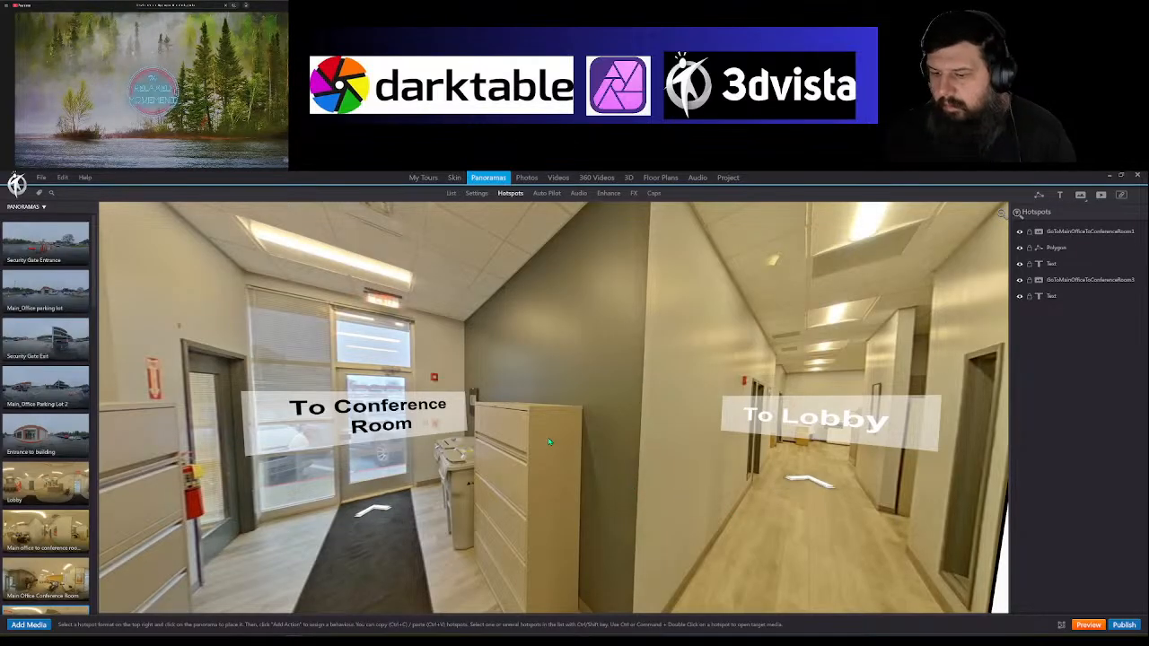
Step: Follow the floor arrow under To Conference Room to the third main office panorama and examine its To Lobby and Conference Room hotspots
click(382, 520)
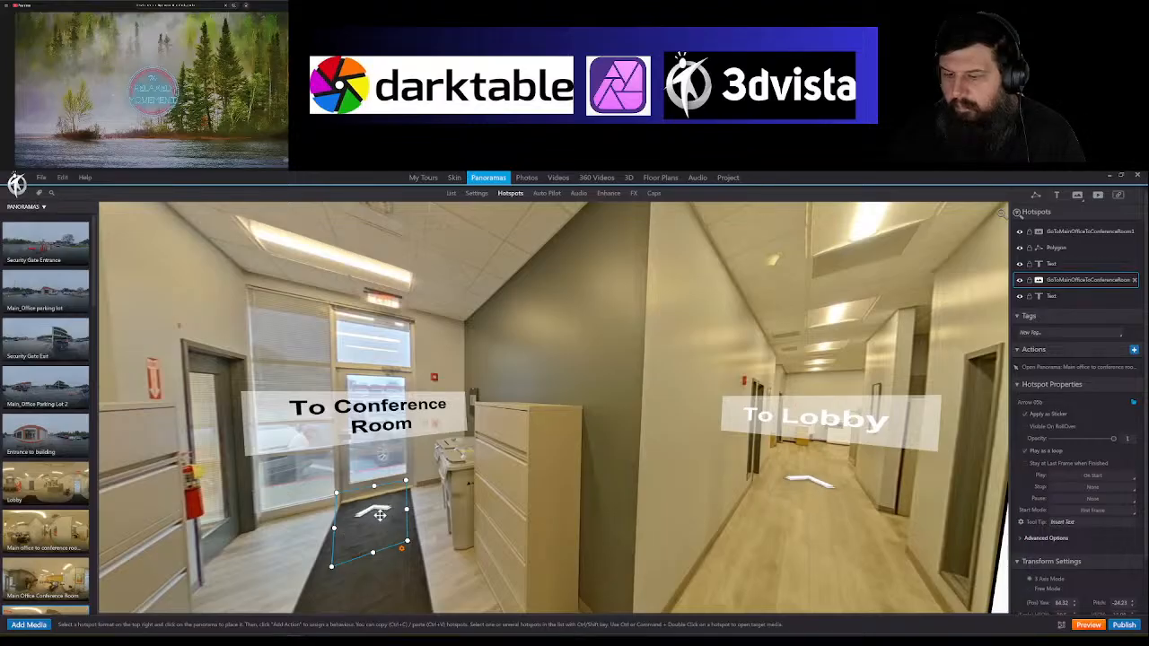
double_click(381, 520)
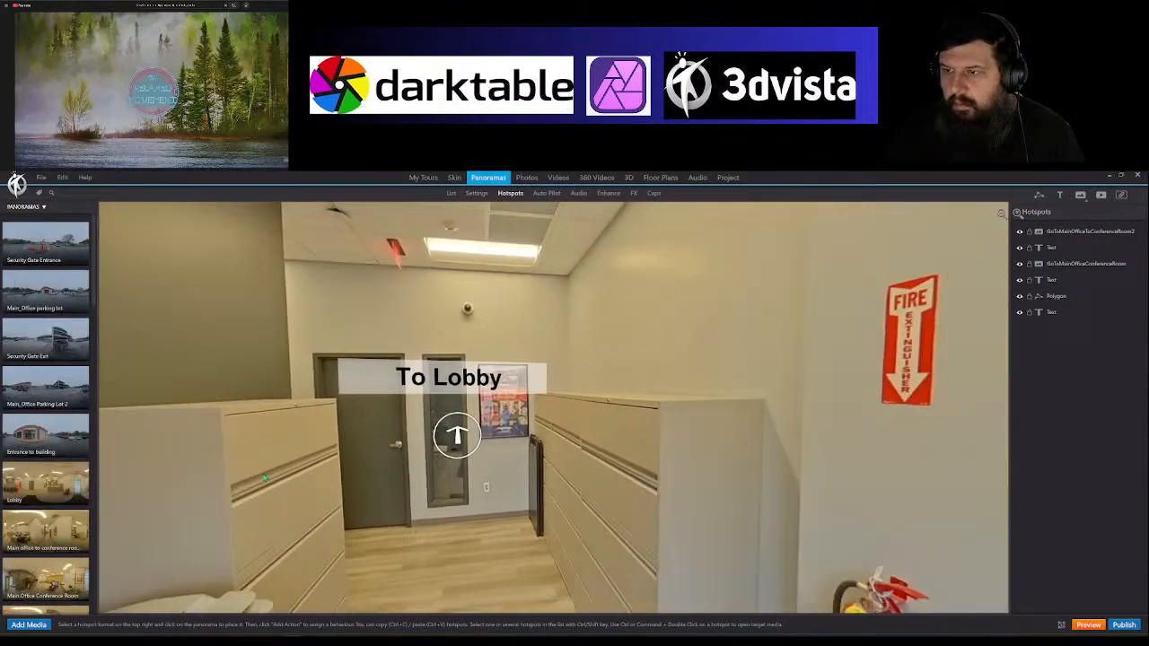
drag(265, 478, 514, 489)
scroll(364, 487, down, 5)
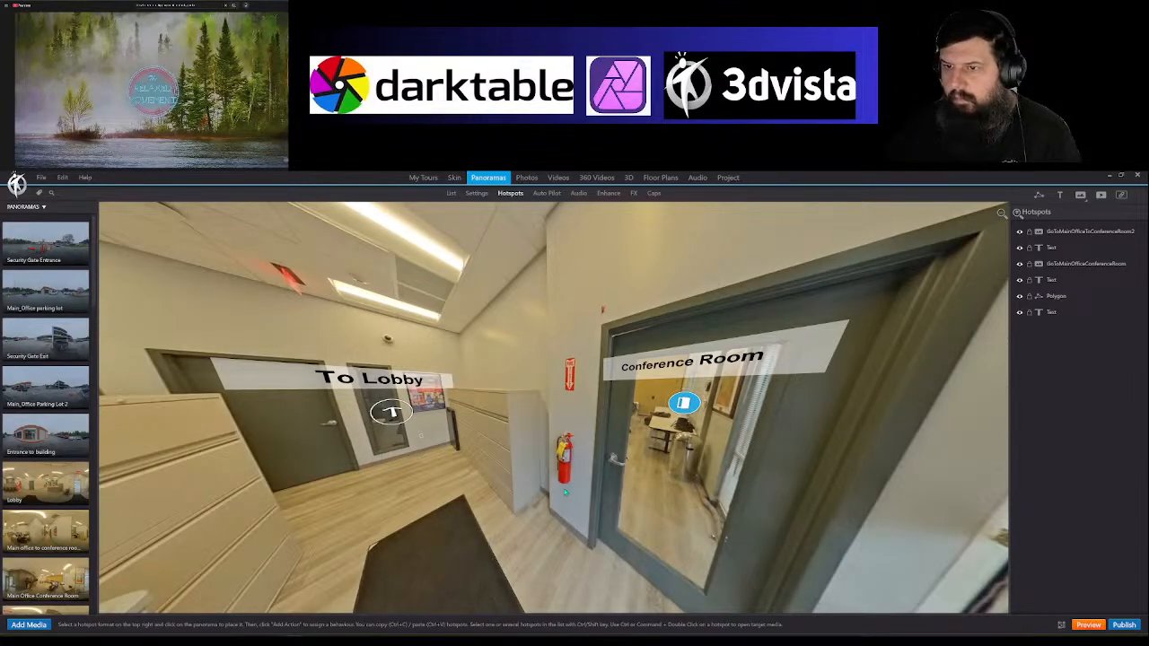
scroll(564, 488, up, 5)
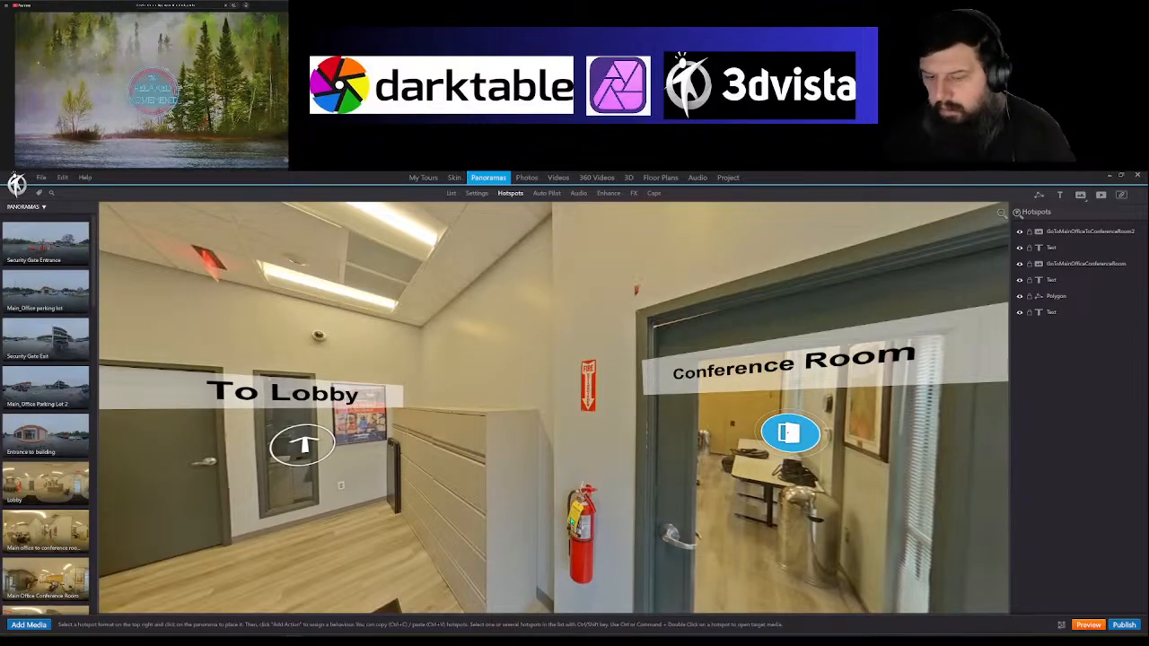
drag(571, 471, 662, 455)
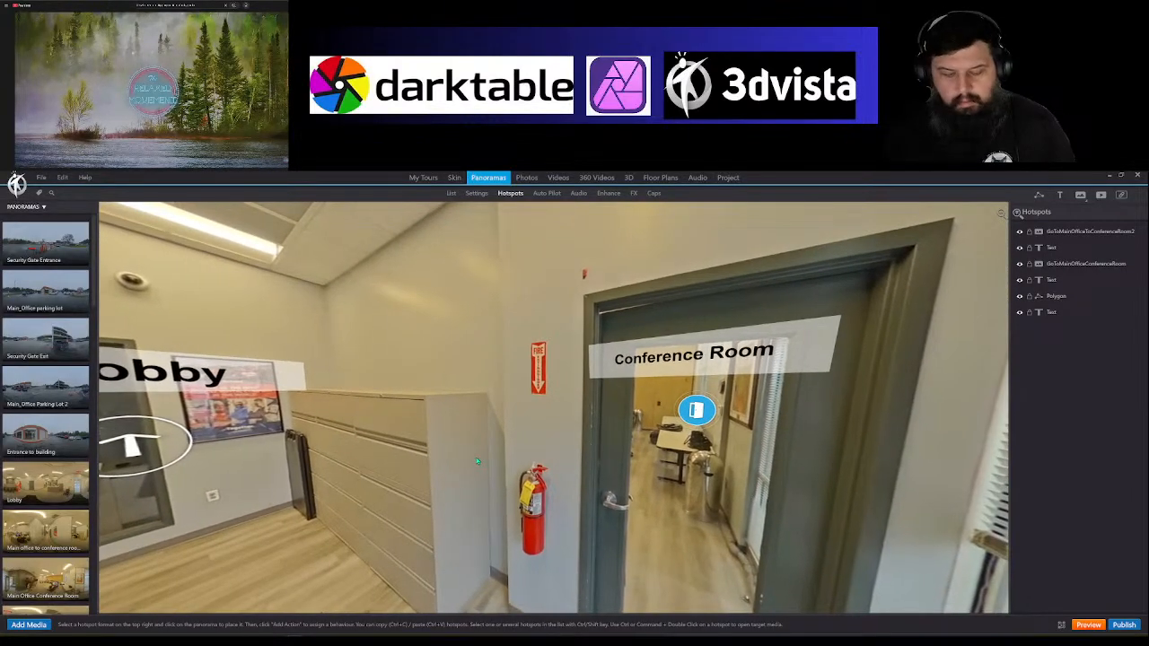
Step: Follow the door hotspot under the Conference Room label into Main Office Conference Room and look around for its exit hotspot
click(705, 410)
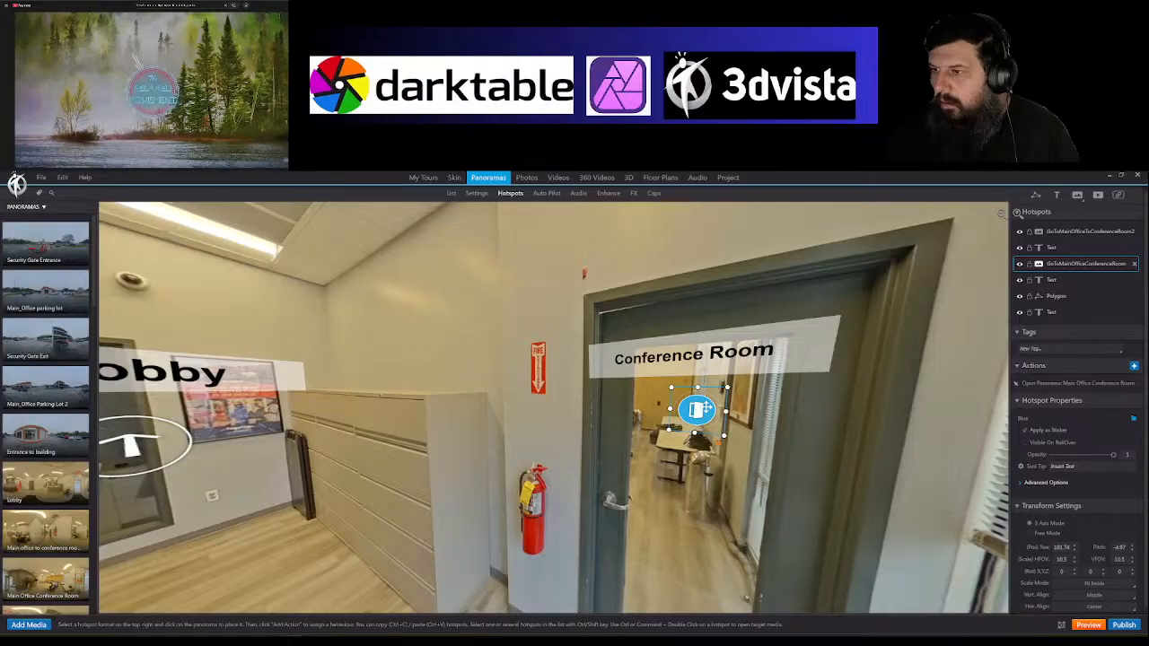
ctrl+double_click(698, 409)
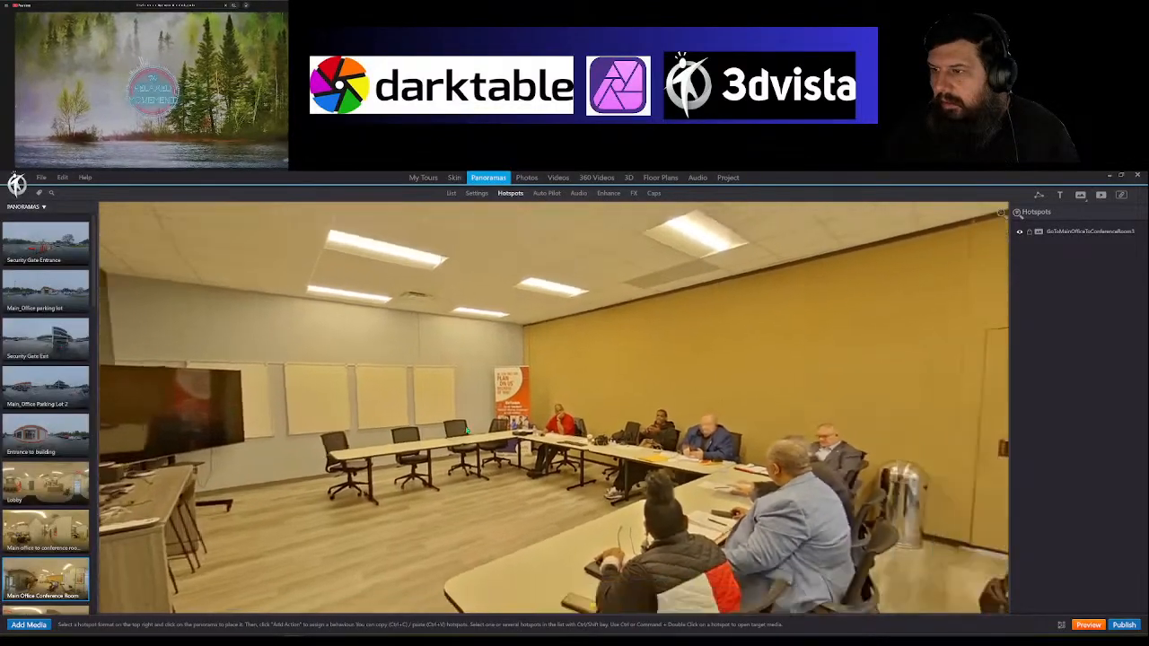
drag(466, 430, 688, 464)
scroll(394, 440, down, 3)
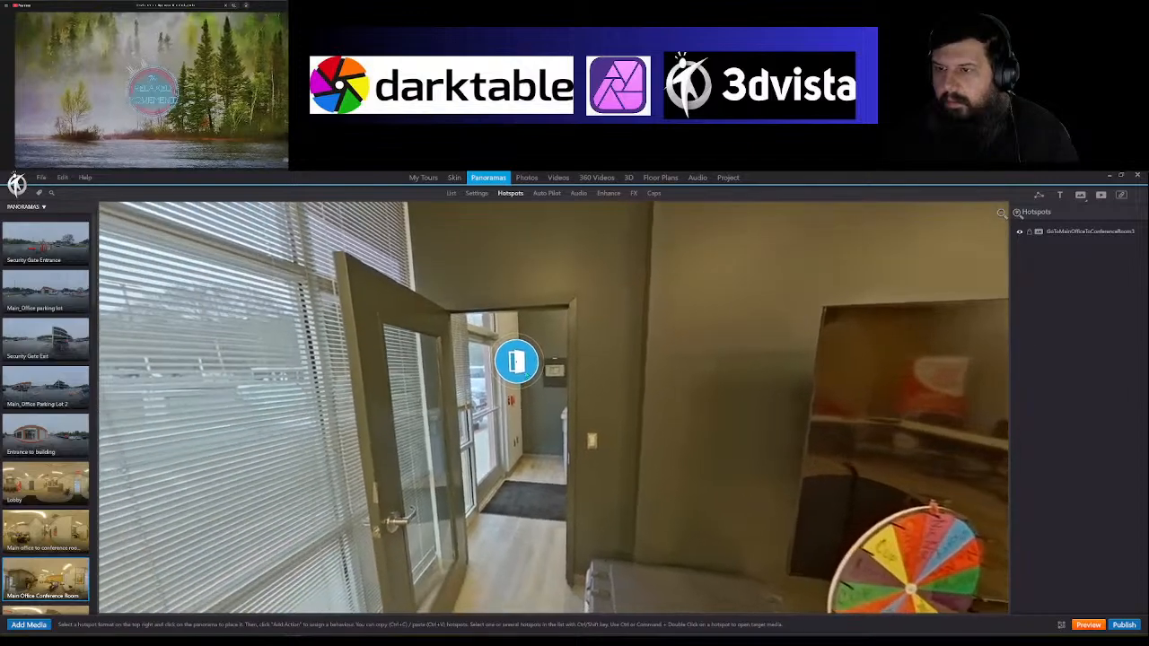
Step: Return through the conference room's door hotspot and examine the 3rd Level Counter text label on the glass door and the surrounding hotspots
click(520, 362)
ctrl+double_click(520, 363)
drag(657, 425, 209, 395)
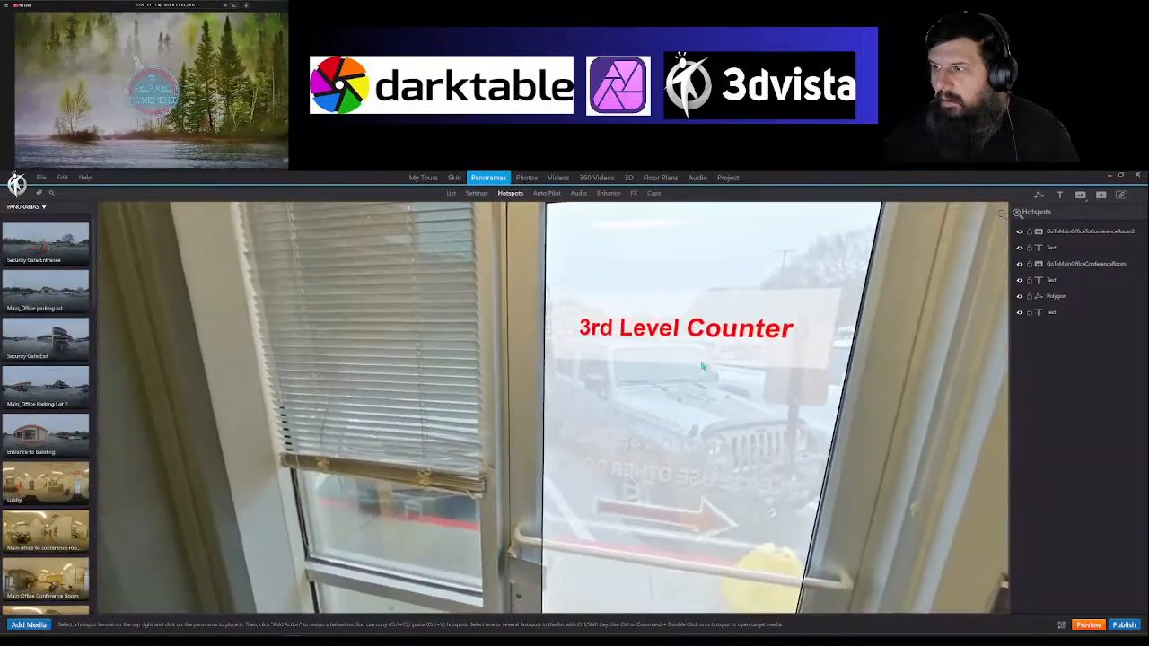
click(698, 344)
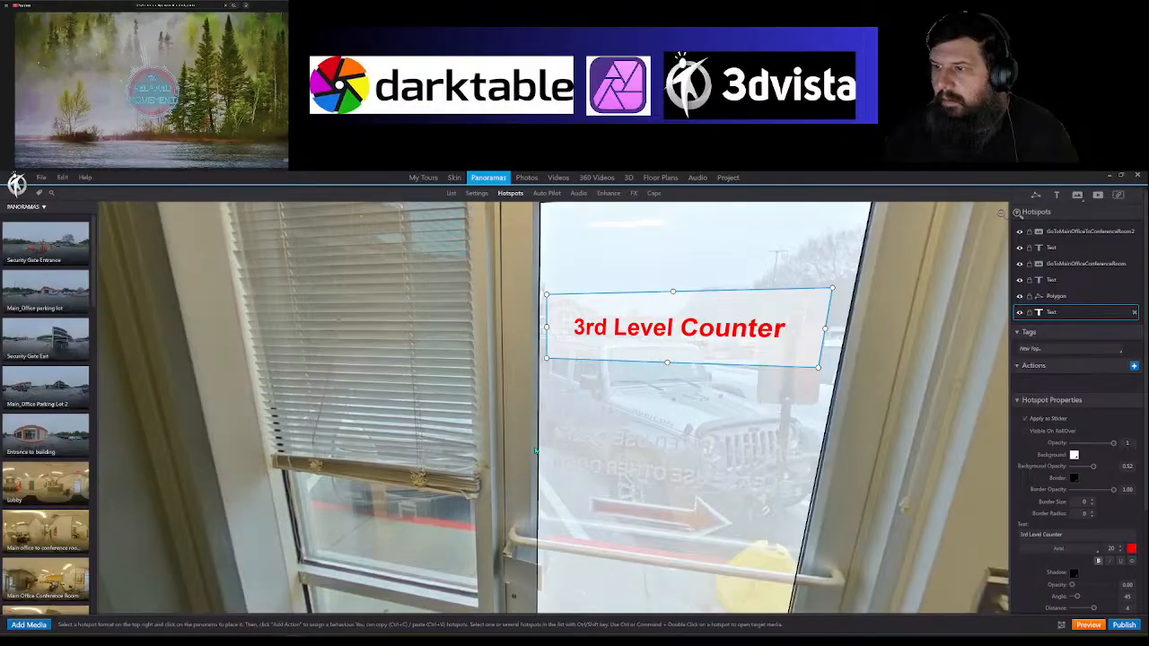
drag(537, 451, 970, 440)
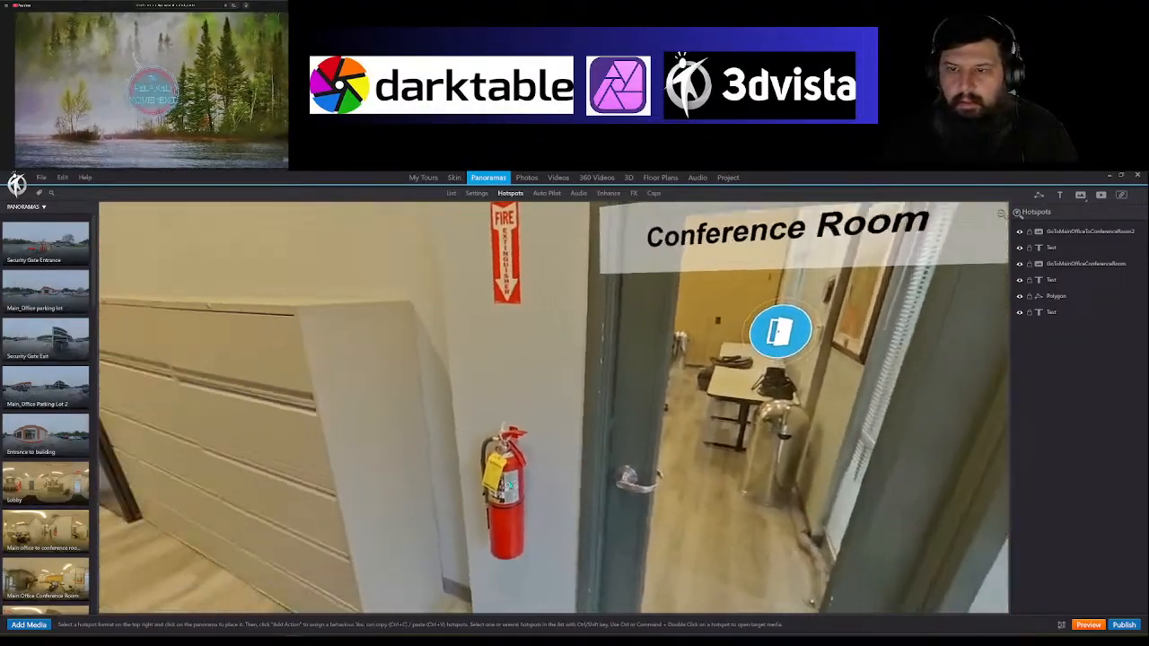
drag(510, 484, 709, 504)
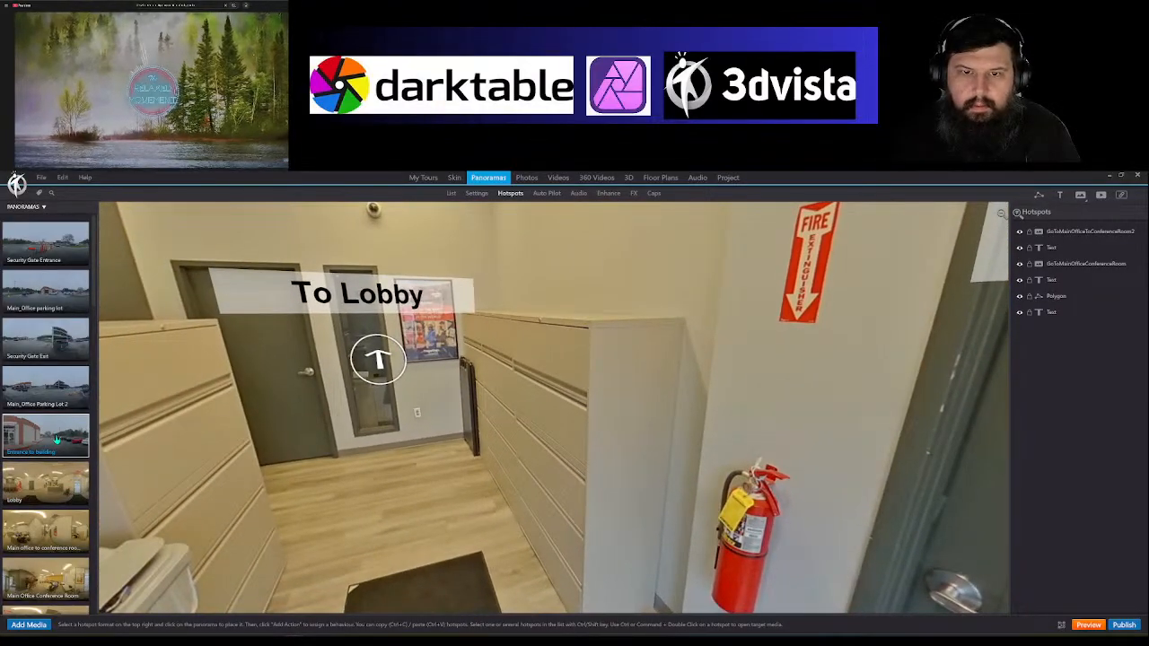
Step: Reopen the Entrance to building panorama and follow the arrow under the Go this way to OTI label
click(56, 439)
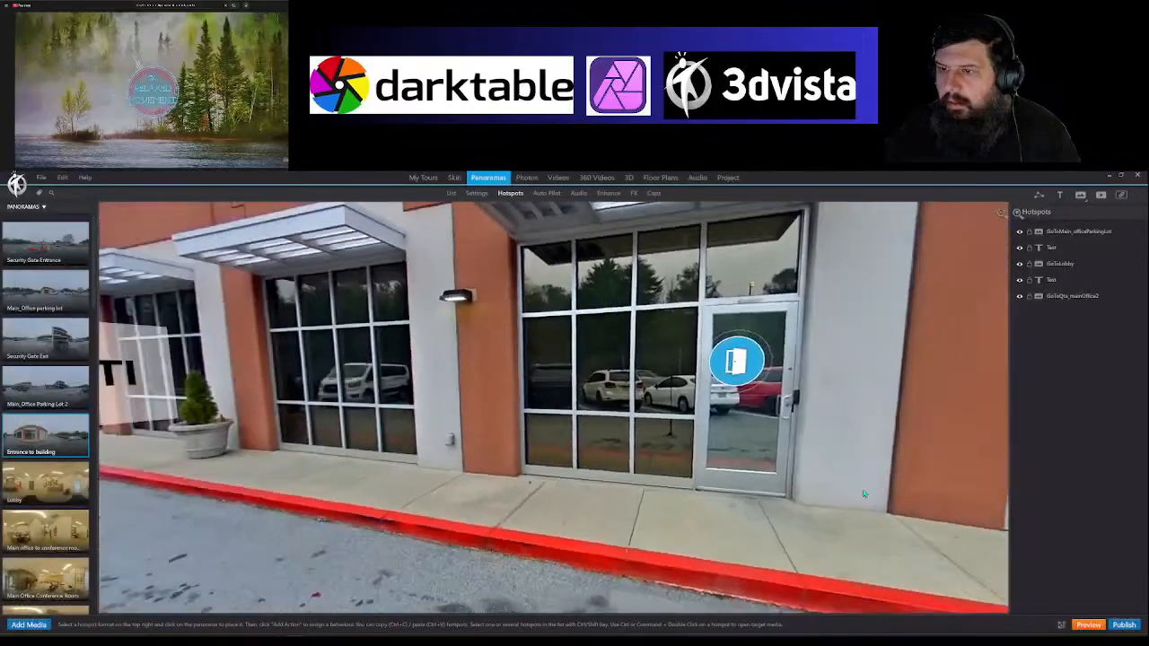
drag(864, 494, 974, 498)
drag(609, 481, 557, 477)
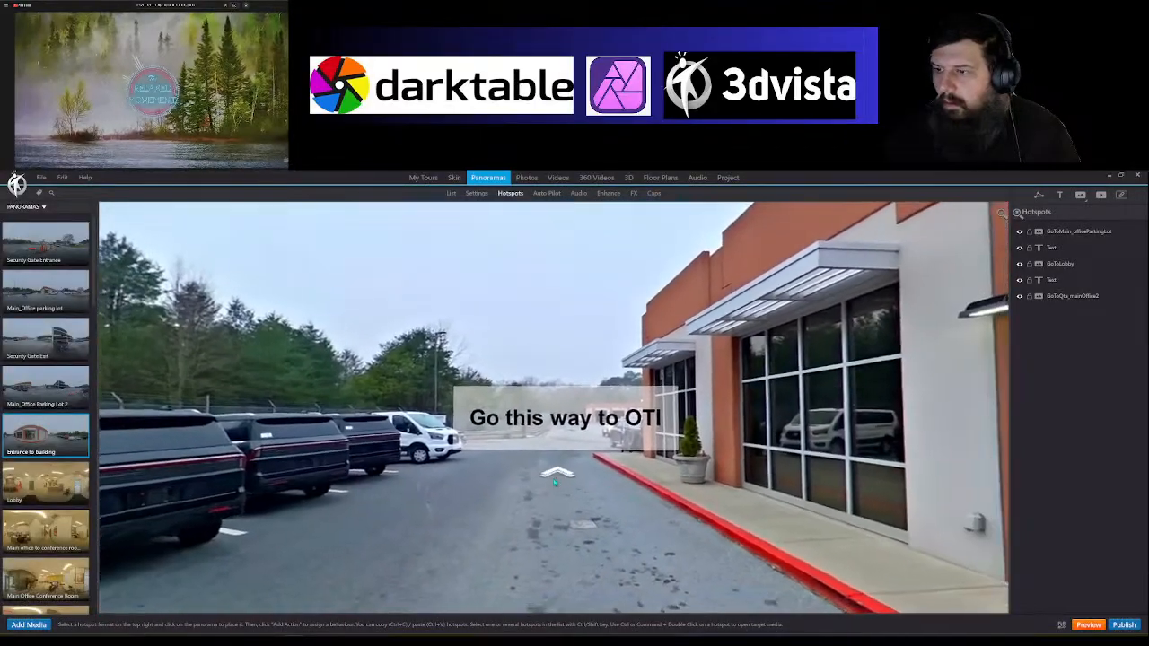
click(555, 477)
double_click(555, 476)
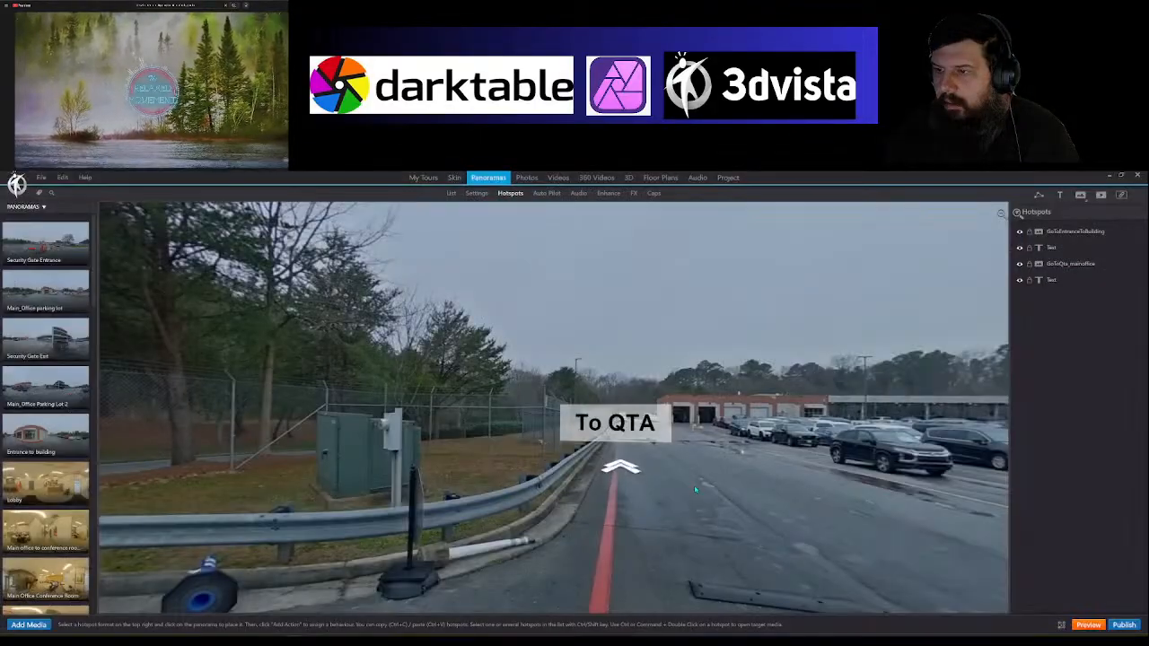
Step: Look around the outdoor drive panorama to examine its To Main Office and To QTA labels and arrows
drag(372, 467, 414, 504)
scroll(551, 481, down, 5)
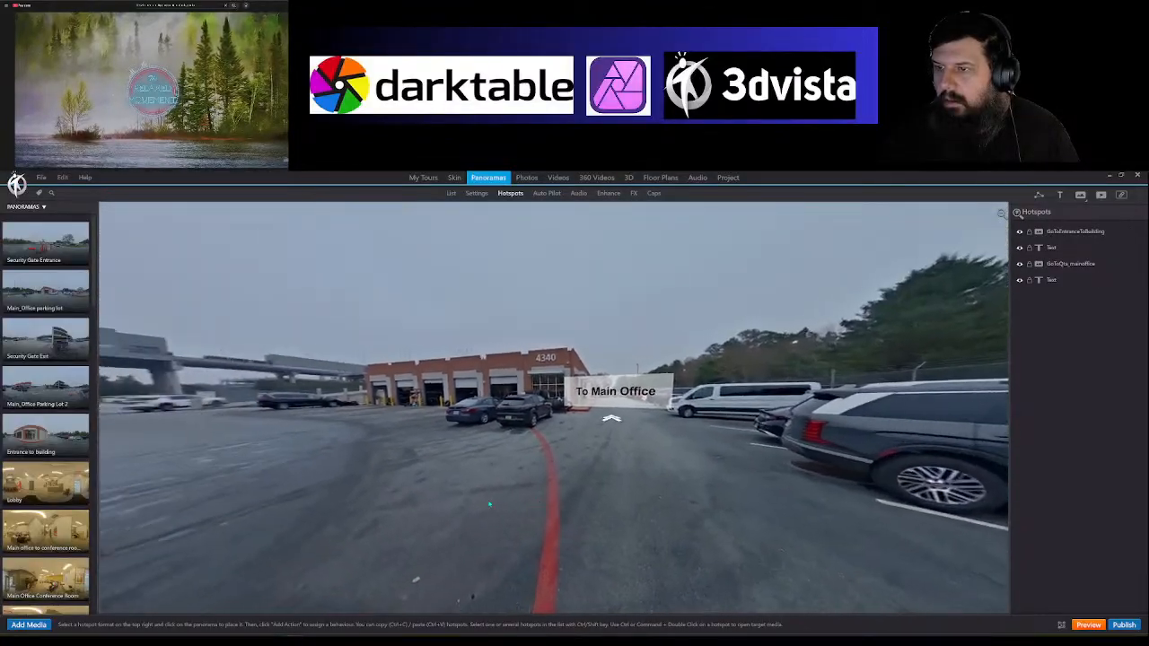
scroll(552, 480, up, 4)
drag(602, 479, 510, 489)
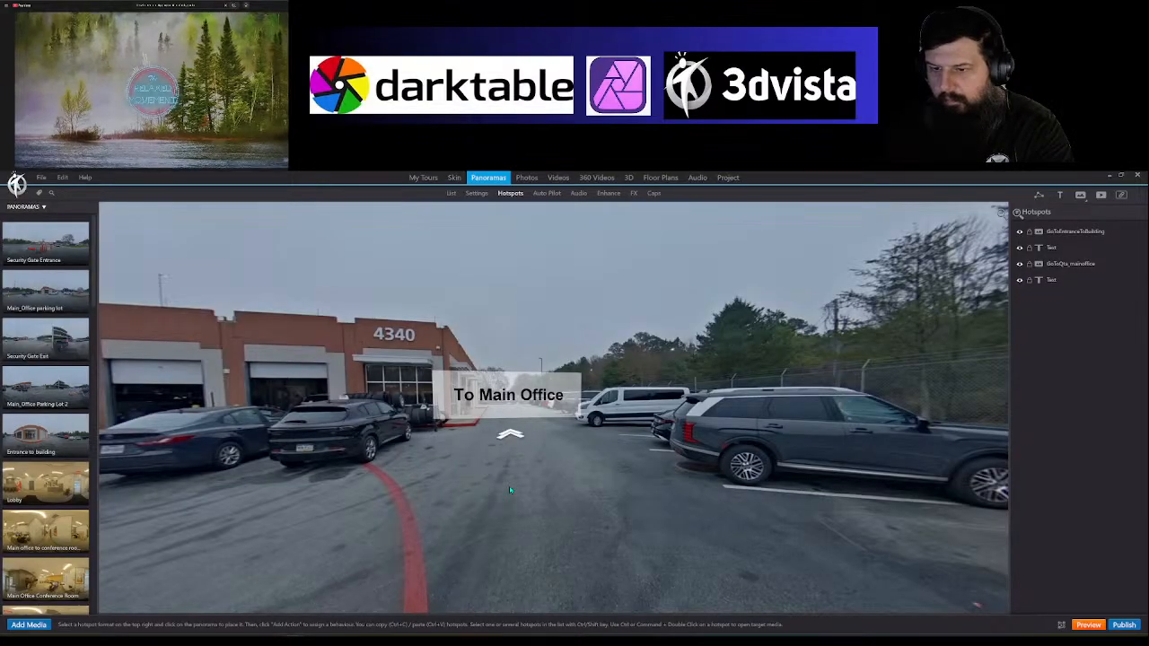
drag(344, 504, 820, 500)
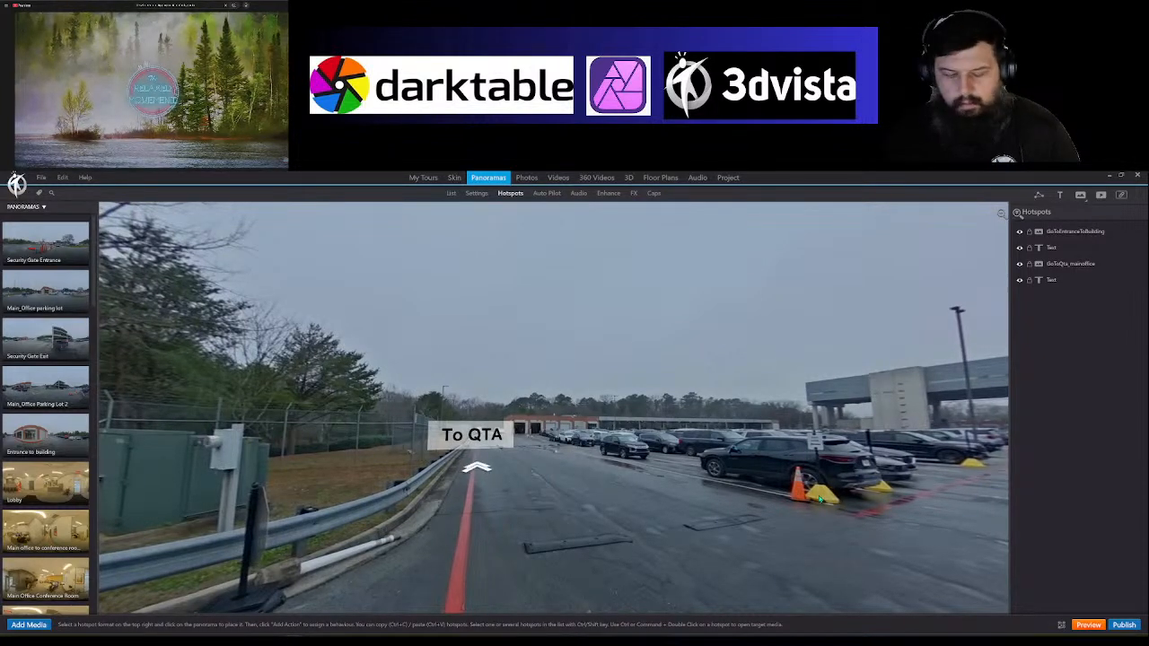
Step: Follow the To QTA arrows through two panoramas to the covered QTA area and look back toward its To Office label
click(486, 468)
double_click(486, 467)
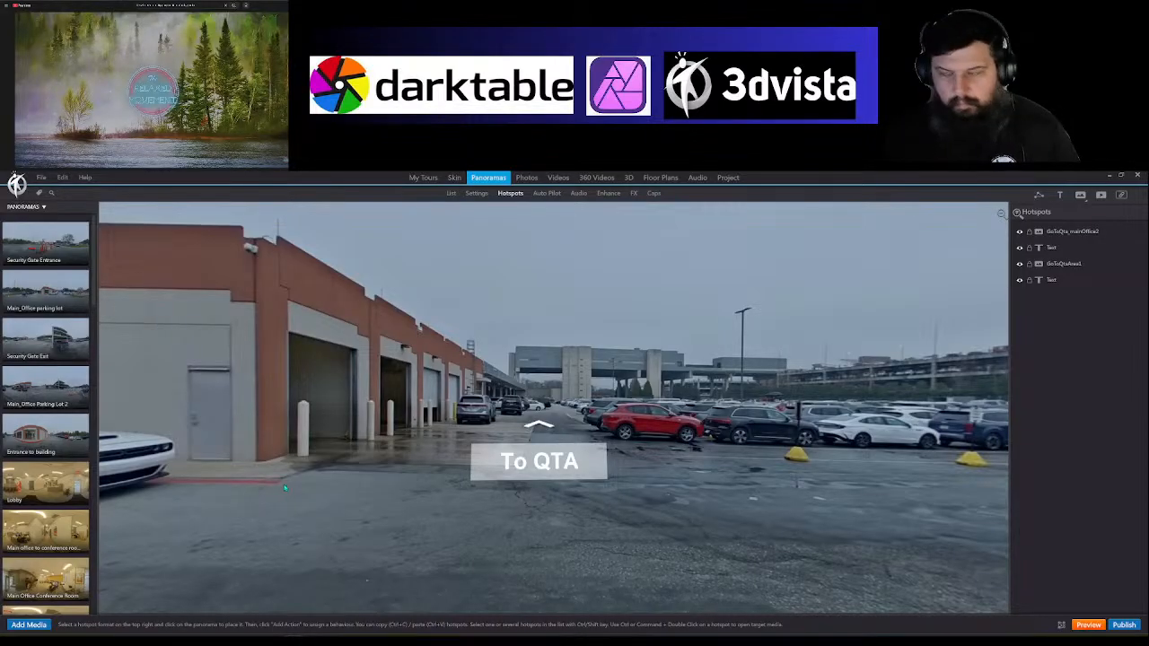
click(543, 437)
ctrl+double_click(551, 437)
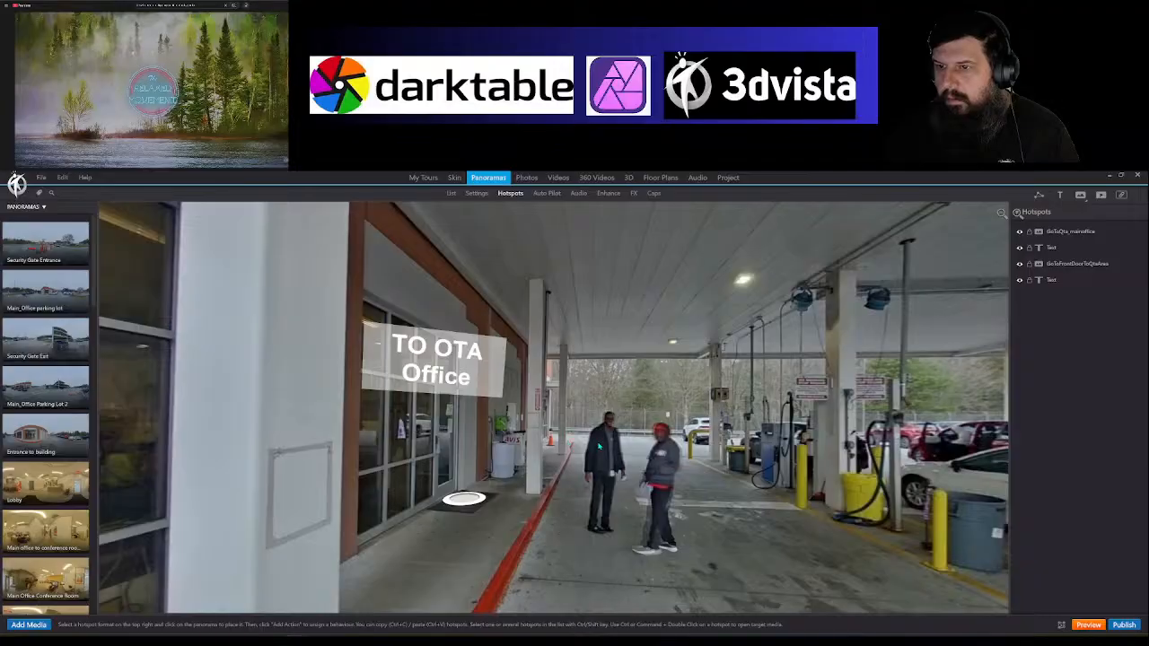
drag(598, 446, 924, 487)
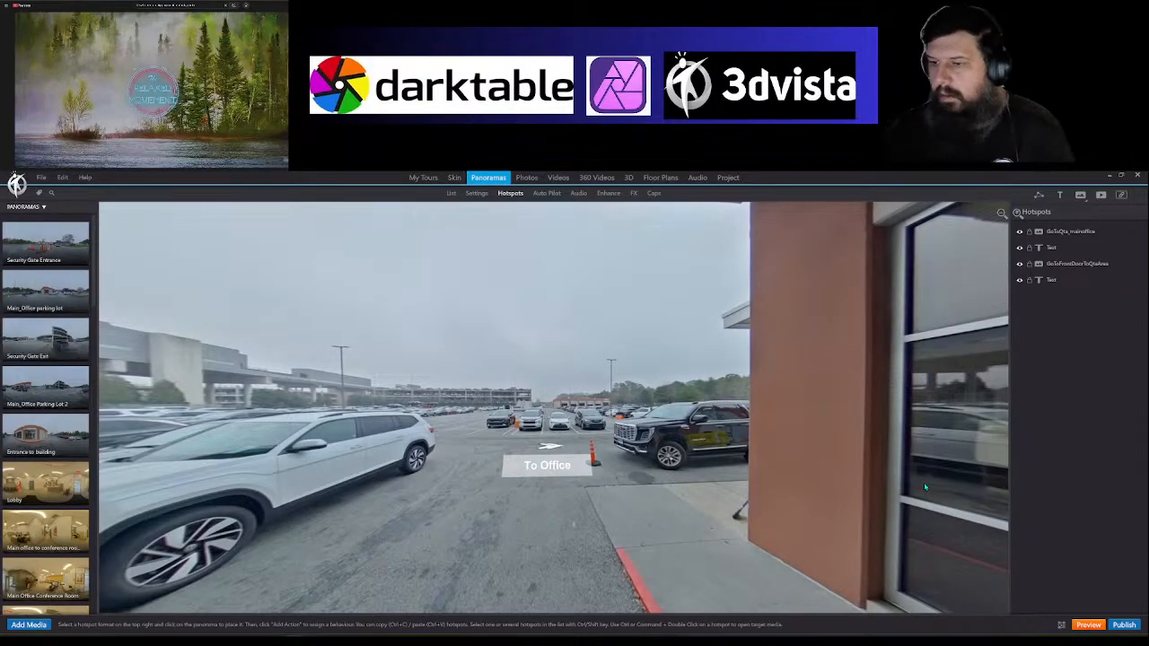
Step: Examine the covered QTA area's hotspots and follow the white ring at the office door to Front Door to QTA Area
double_click(550, 446)
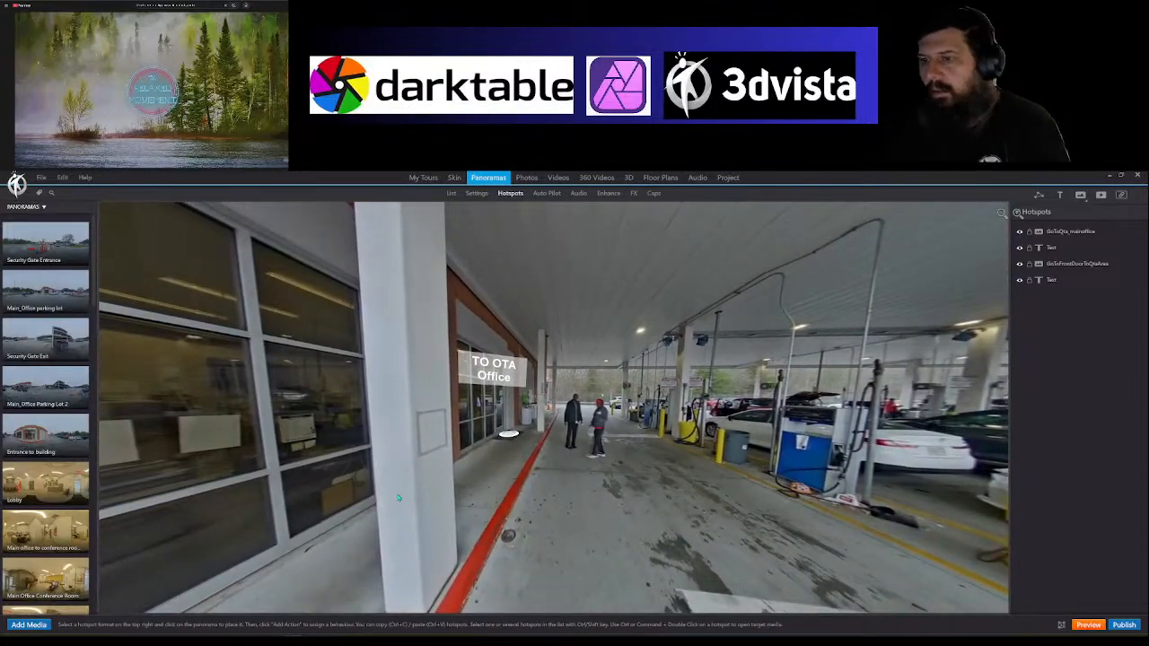
scroll(626, 492, up, 5)
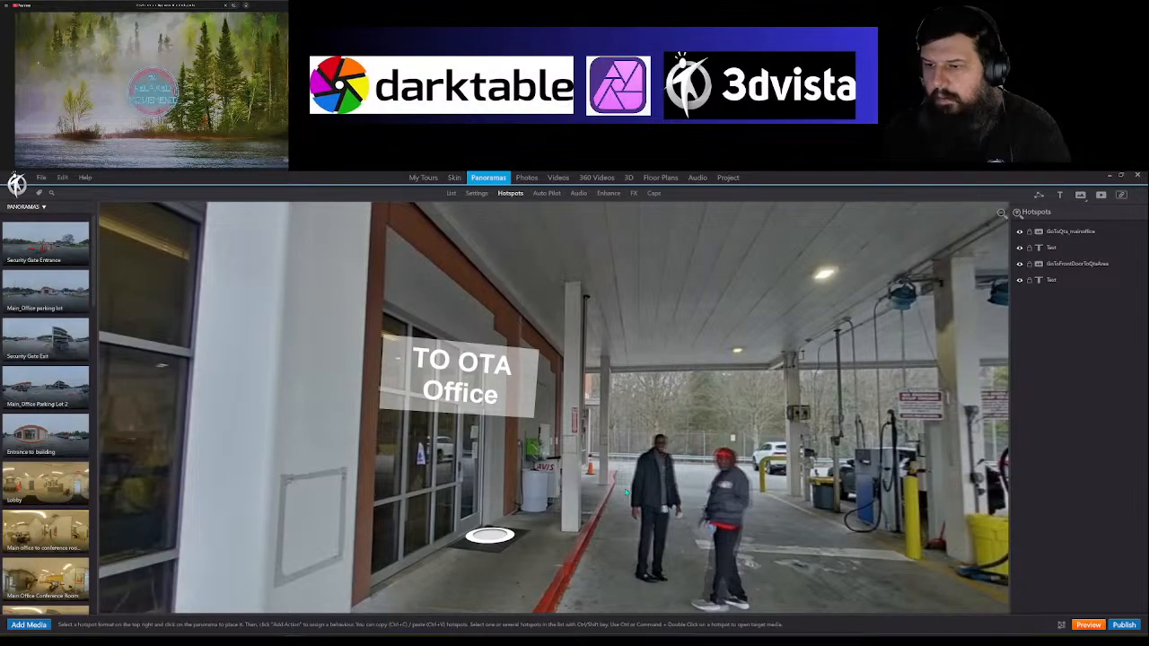
click(505, 534)
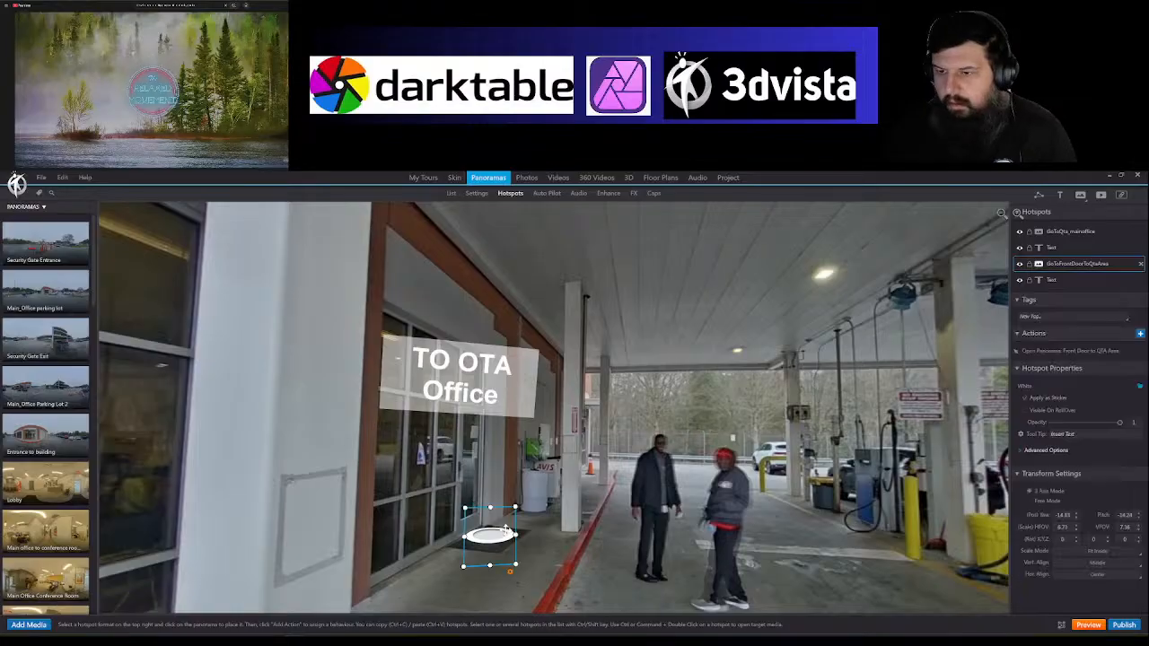
ctrl+double_click(505, 534)
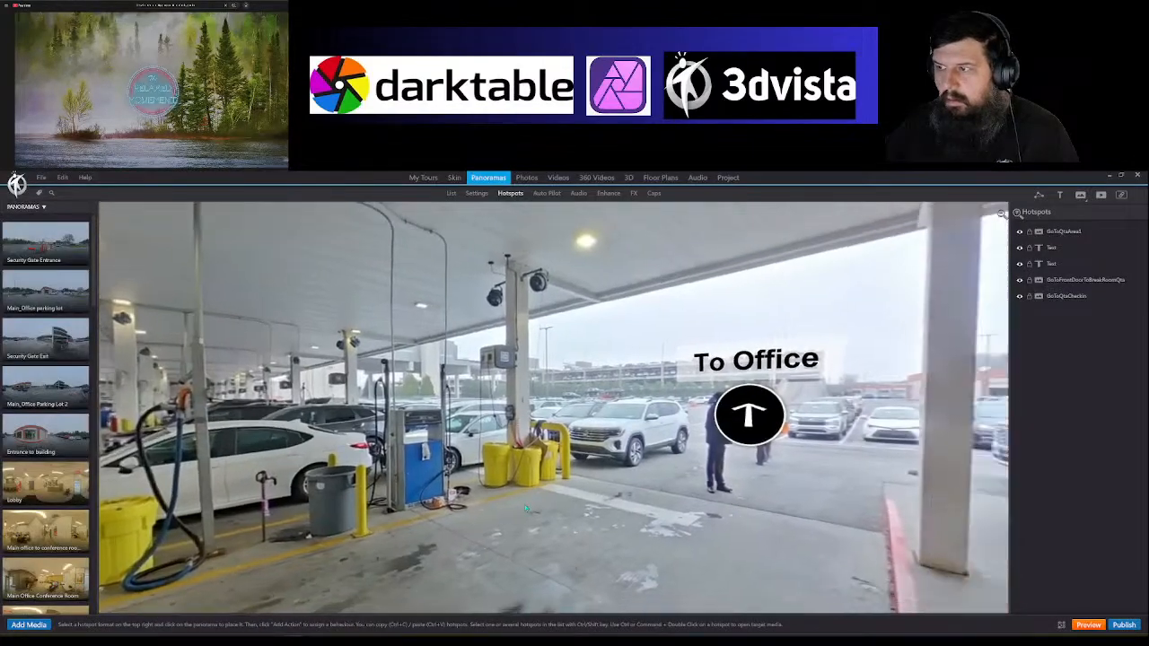
Step: Look around the Front Door to QTA Area panorama at its To Office and QTA Breakroom labels, and follow the office door hotspot to QTA Checkin
drag(526, 509, 184, 399)
drag(790, 471, 699, 475)
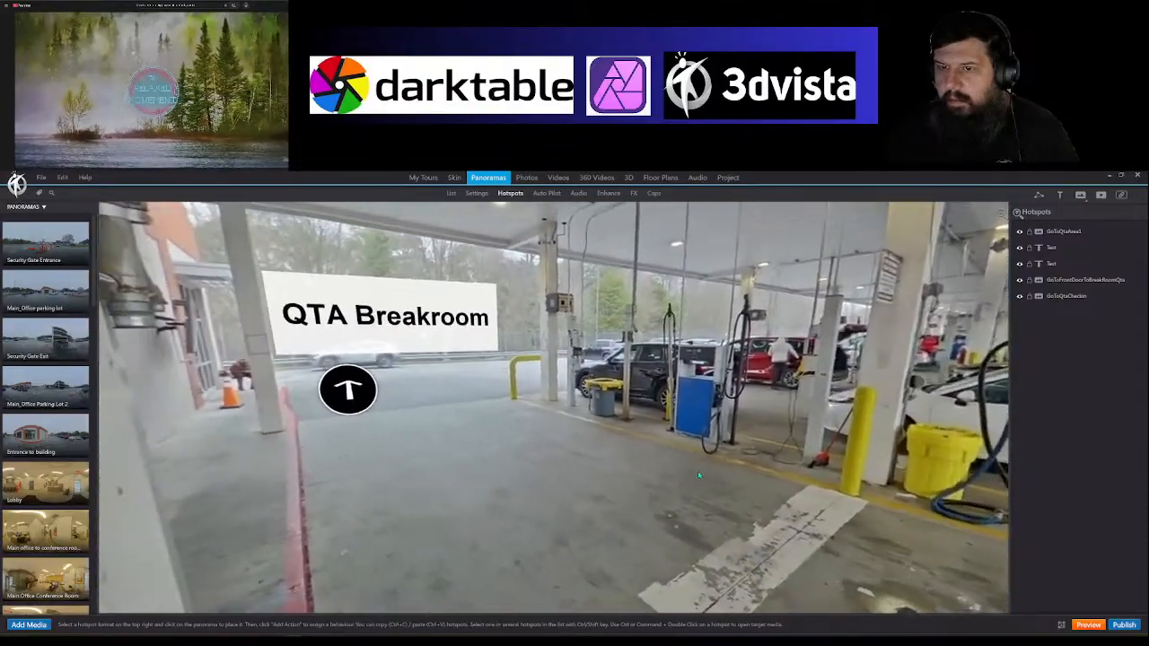
scroll(699, 475, down, 5)
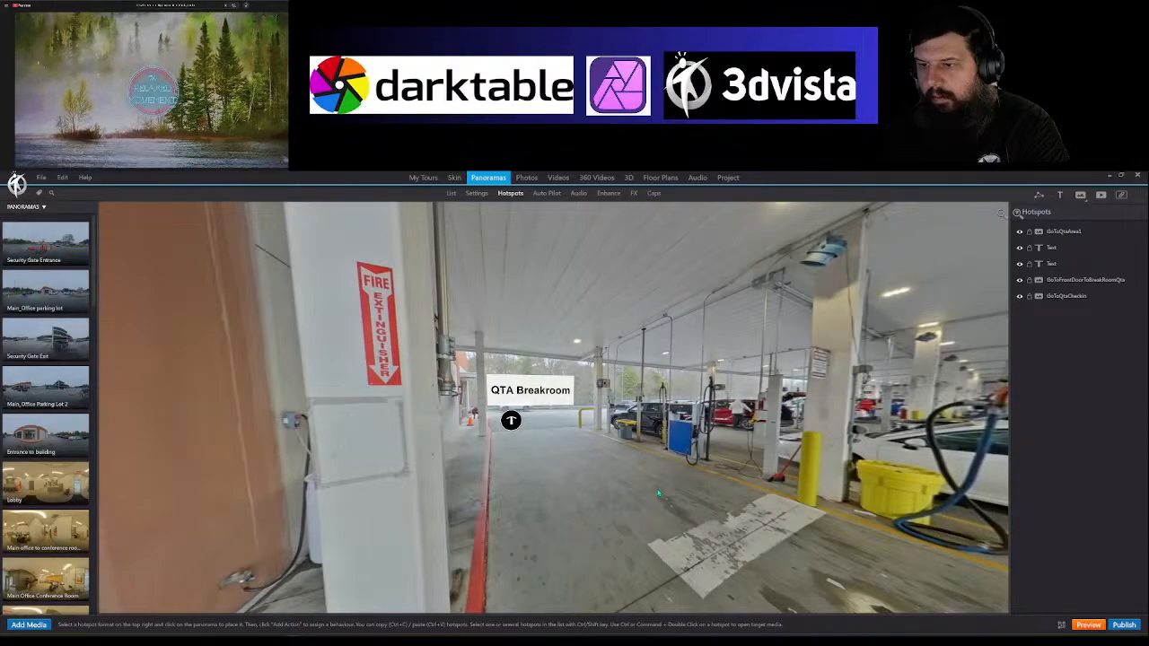
drag(636, 492, 876, 505)
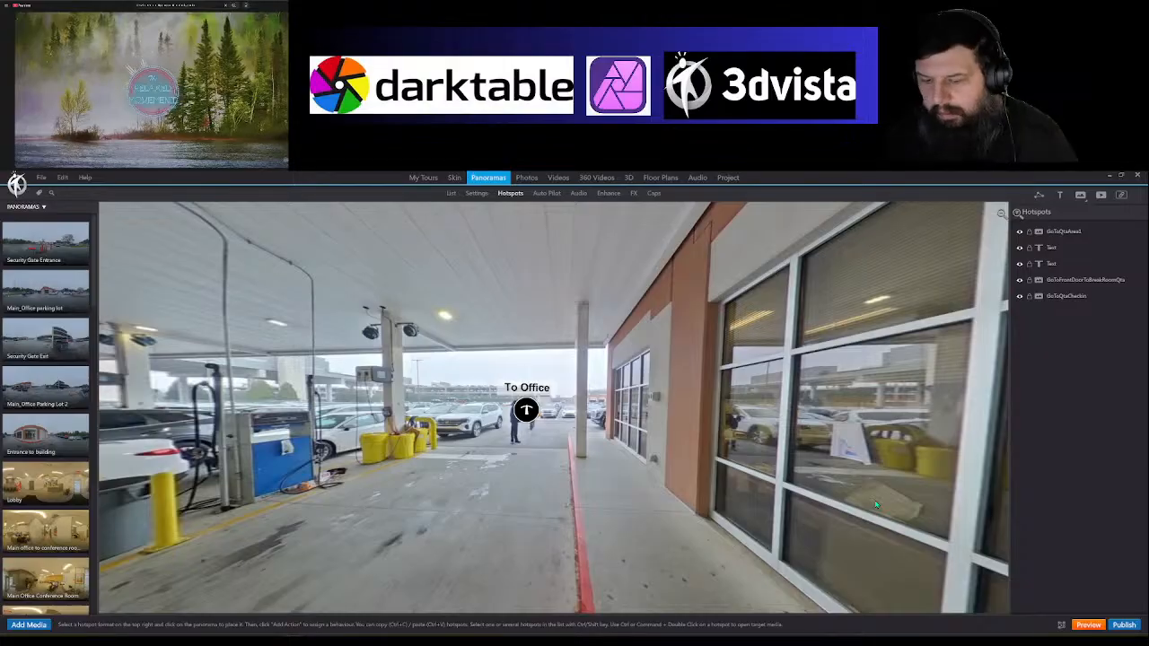
drag(962, 543, 433, 445)
click(590, 398)
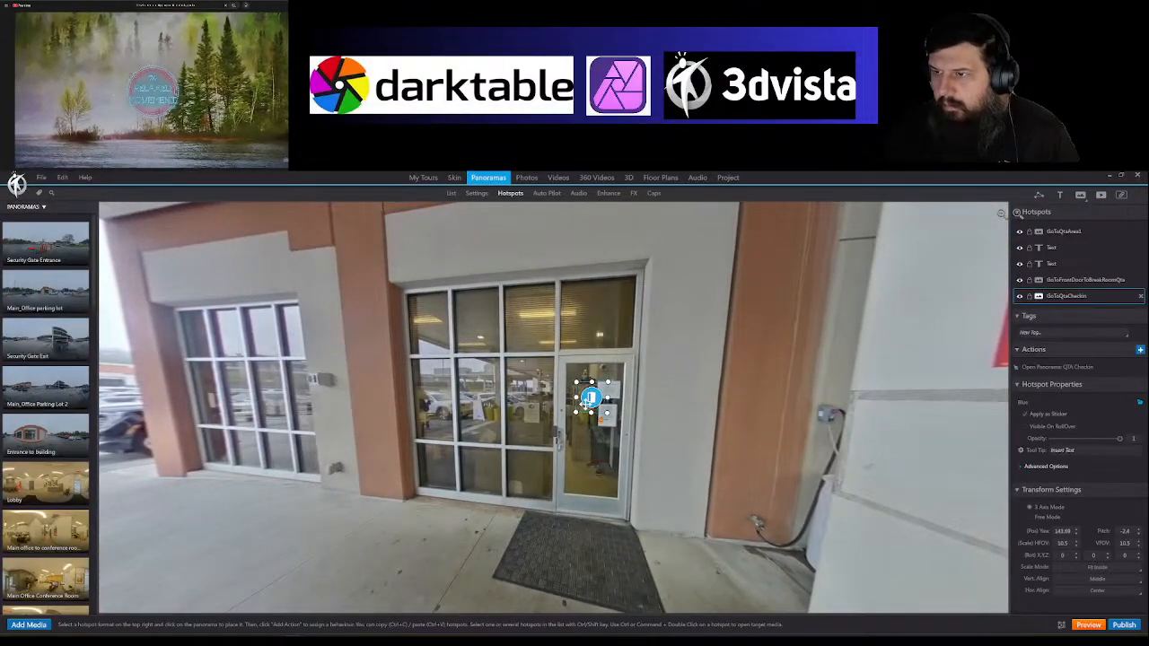
ctrl+double_click(589, 397)
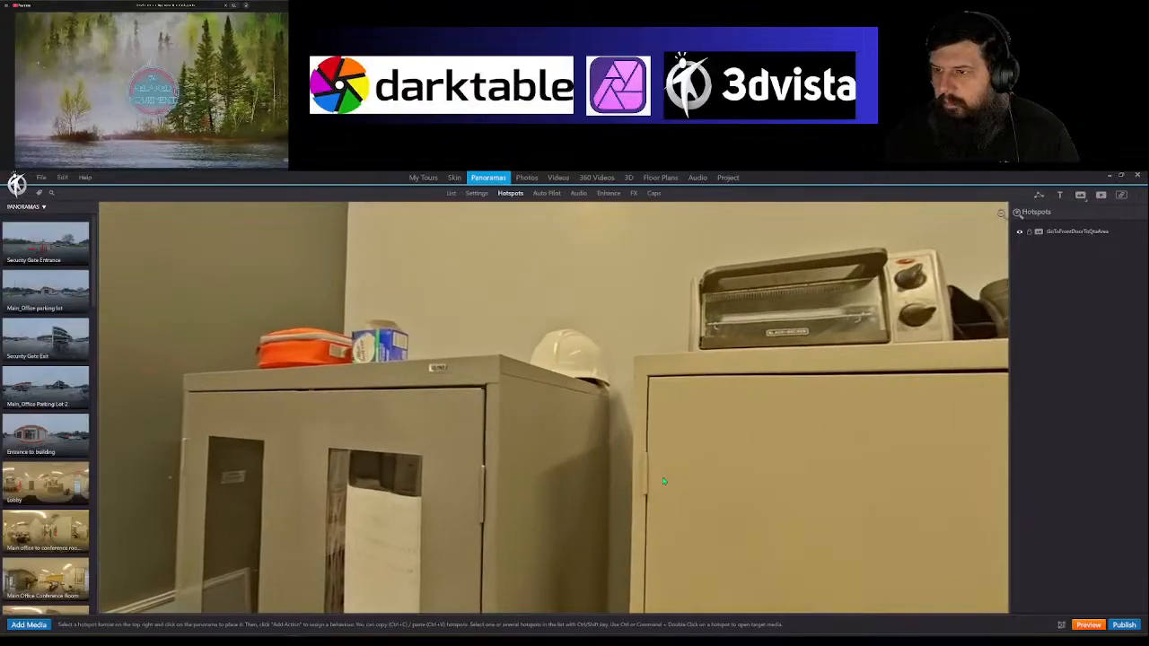
Step: Turn to the exit door in the QTA Checkin panorama and follow its door hotspot back to the covered QTA area
drag(638, 469, 517, 490)
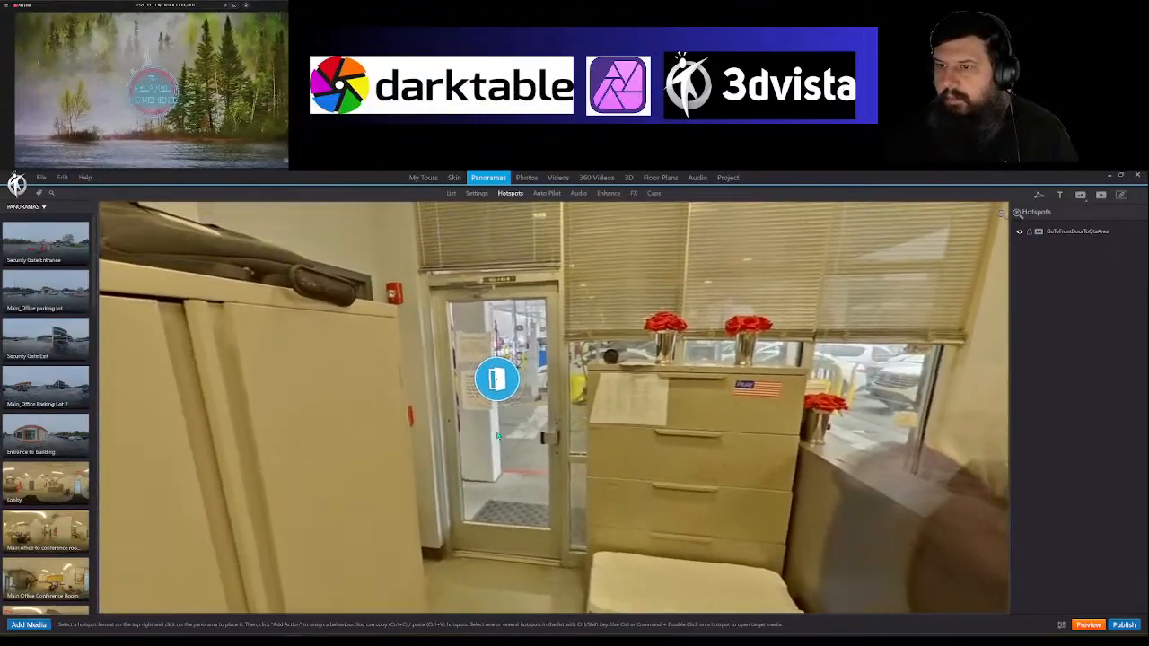
click(509, 399)
ctrl+double_click(507, 397)
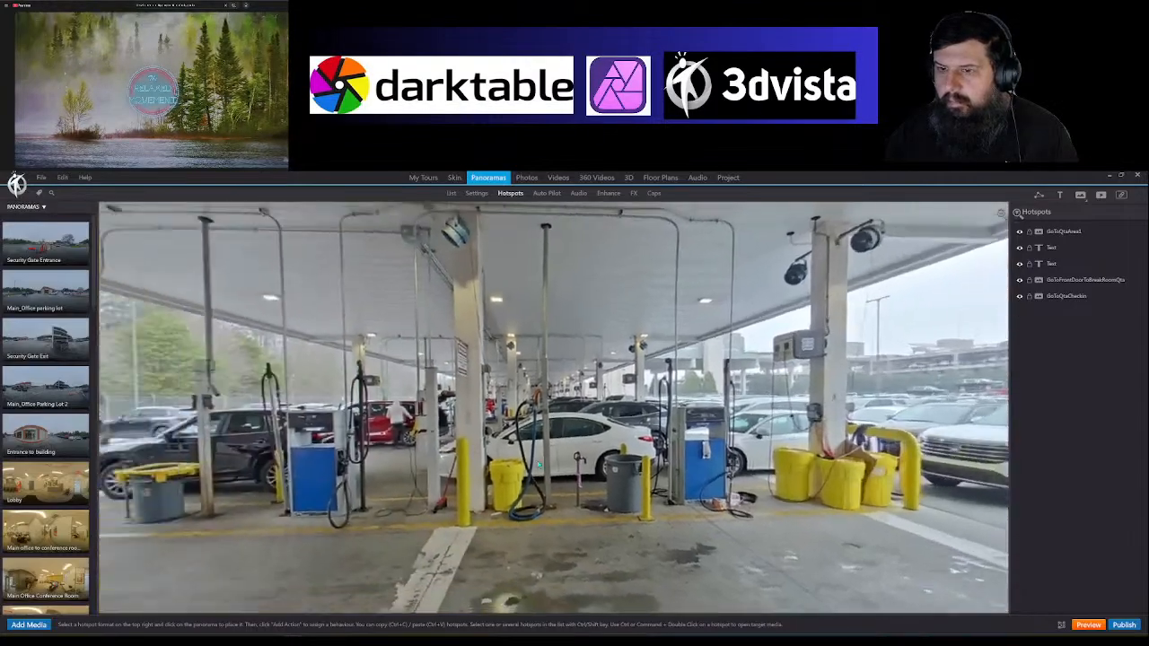
Step: Follow the arrow under the QTA Breakroom label and enter the breakroom through the blue door hotspot in the following panorama
drag(538, 464, 835, 454)
ctrl+double_click(462, 429)
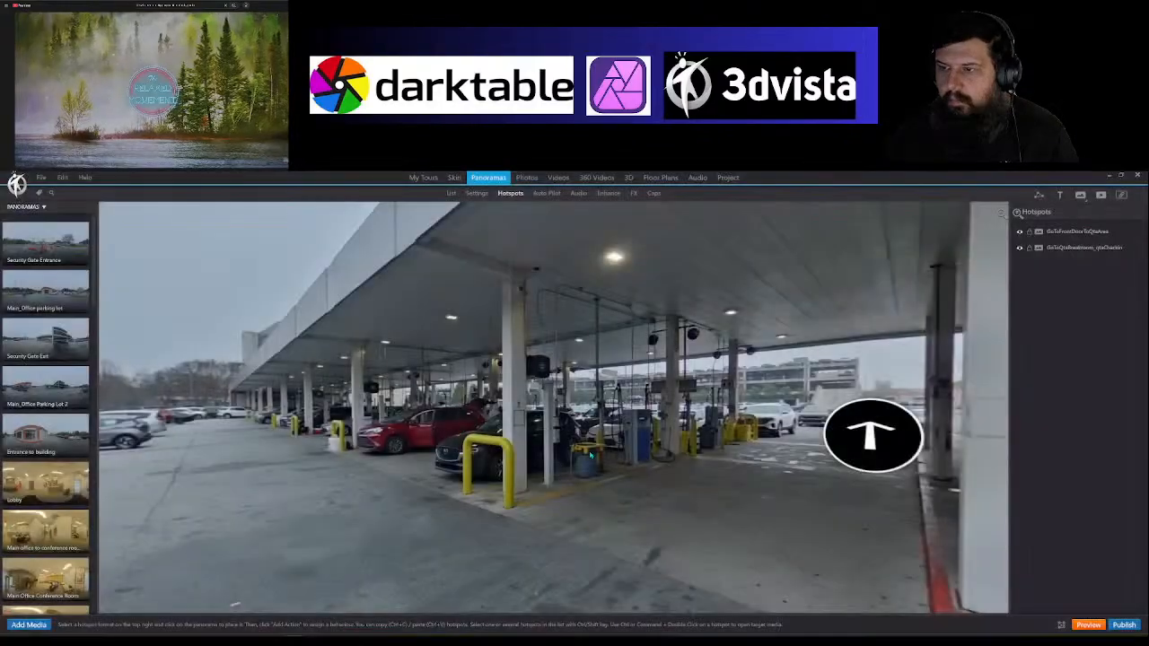
drag(934, 529, 243, 485)
drag(753, 485, 851, 485)
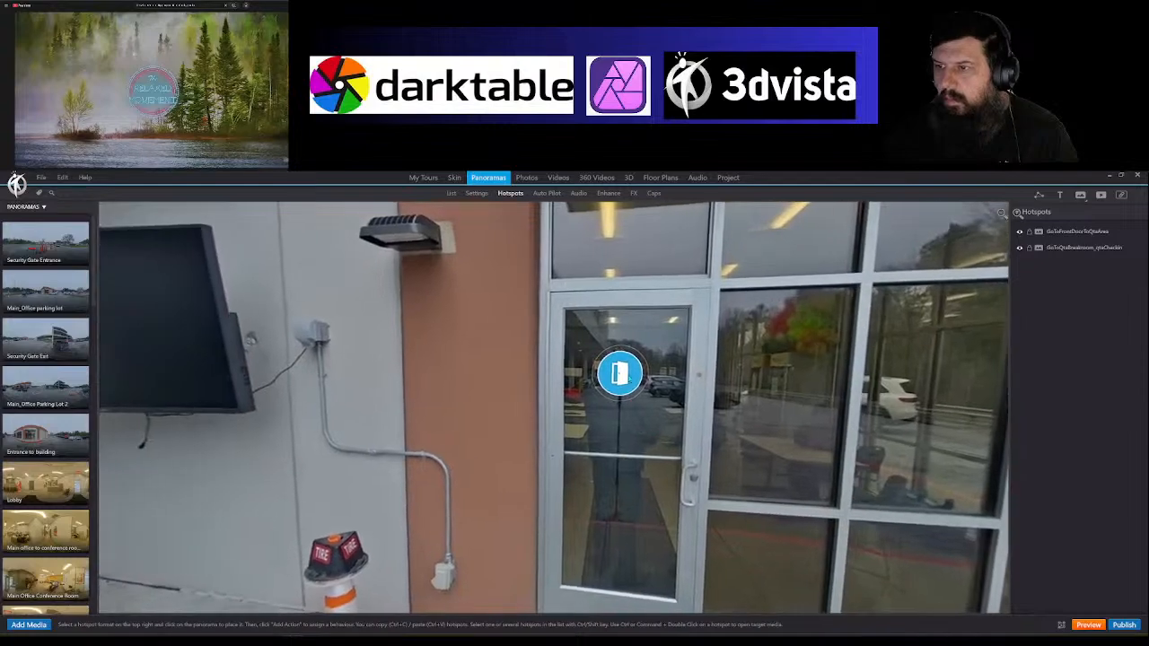
click(631, 374)
ctrl+double_click(631, 374)
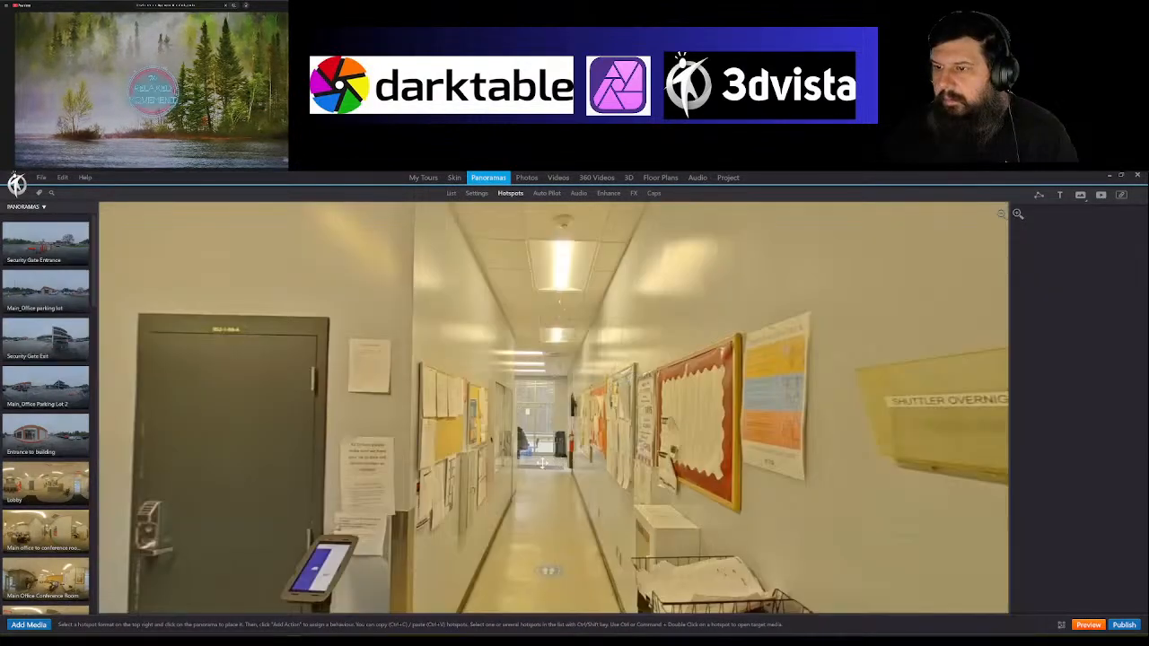
Step: Look around the QTA Breakroom_QTA Checkin panorama and check its place in the panorama list
drag(541, 464, 880, 454)
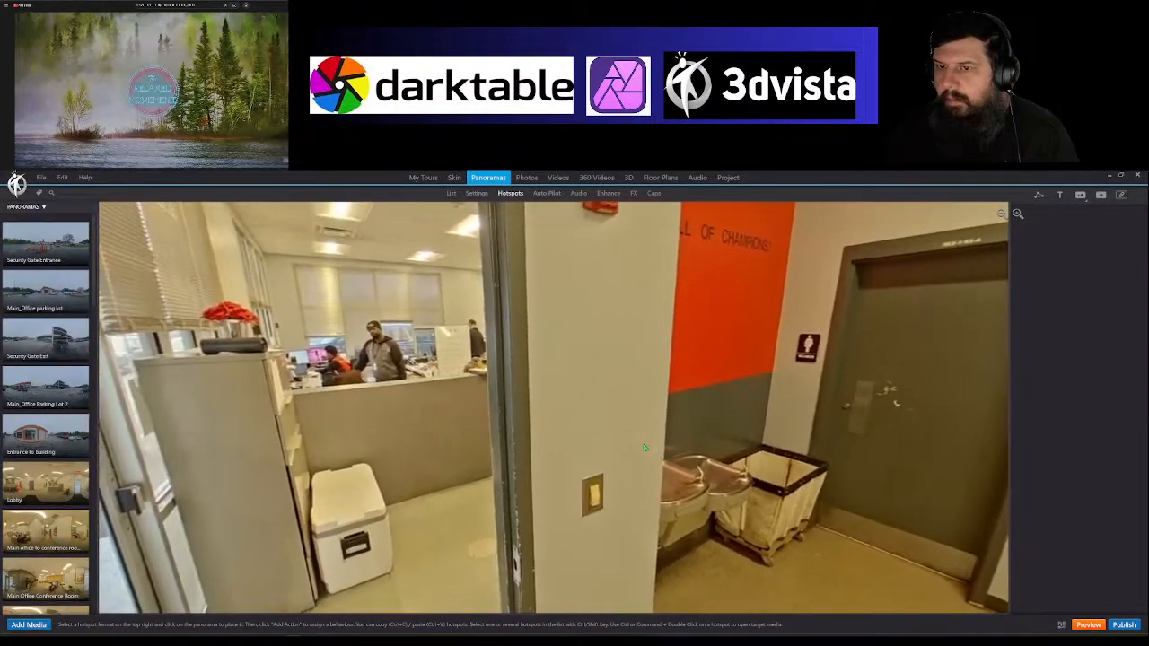
drag(646, 448, 776, 448)
scroll(54, 527, down, 2)
scroll(55, 528, down, 5)
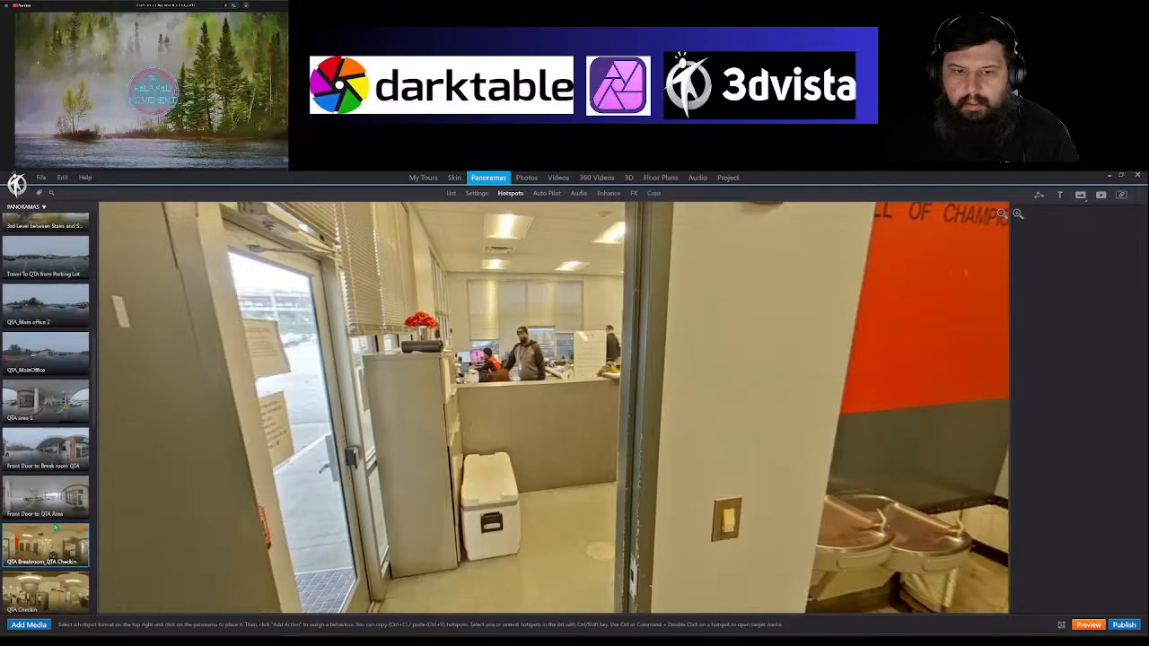
scroll(55, 526, down, 8)
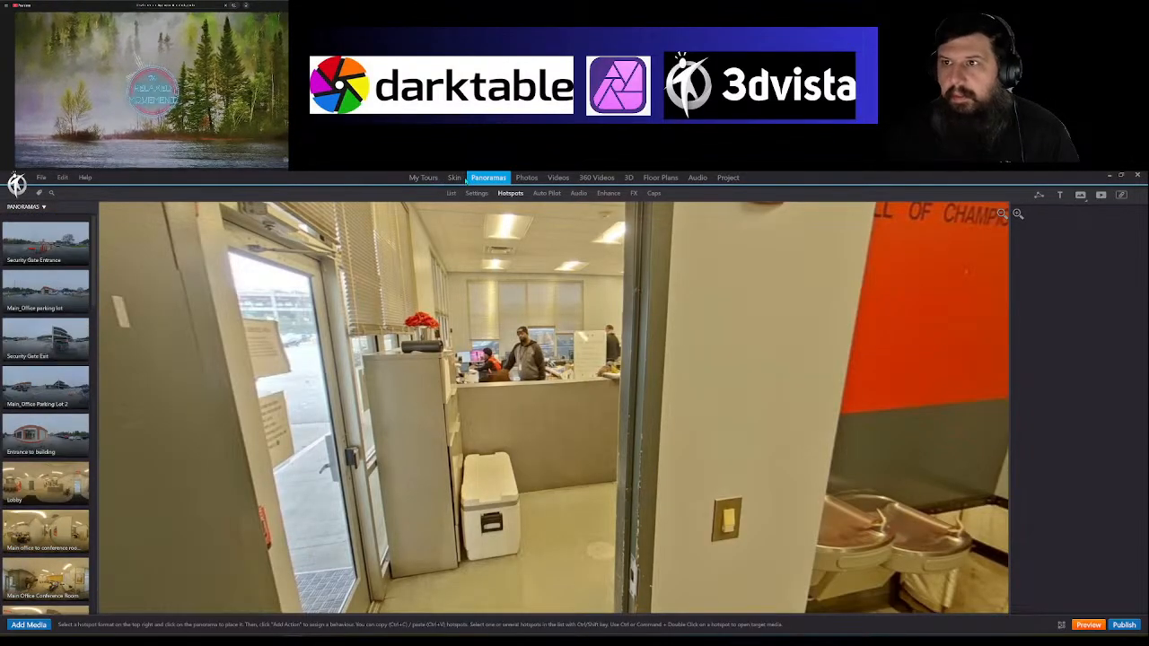
Step: Try to open the Welcome to Avis ATL Int Airport tour from the saved tours
click(434, 179)
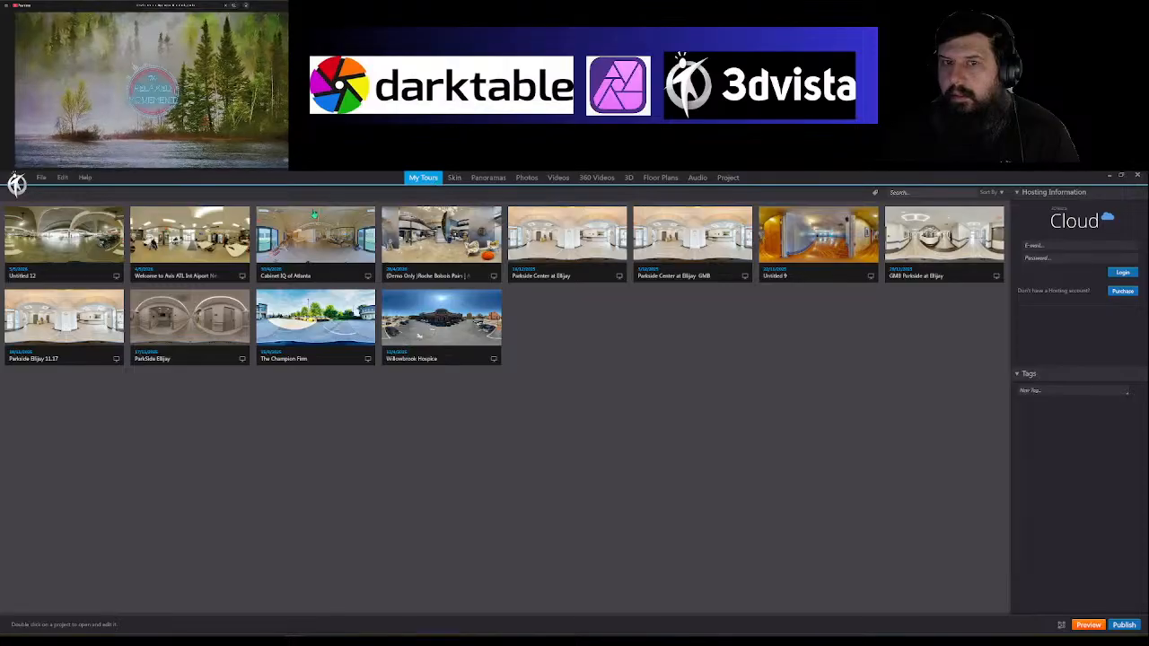
click(190, 235)
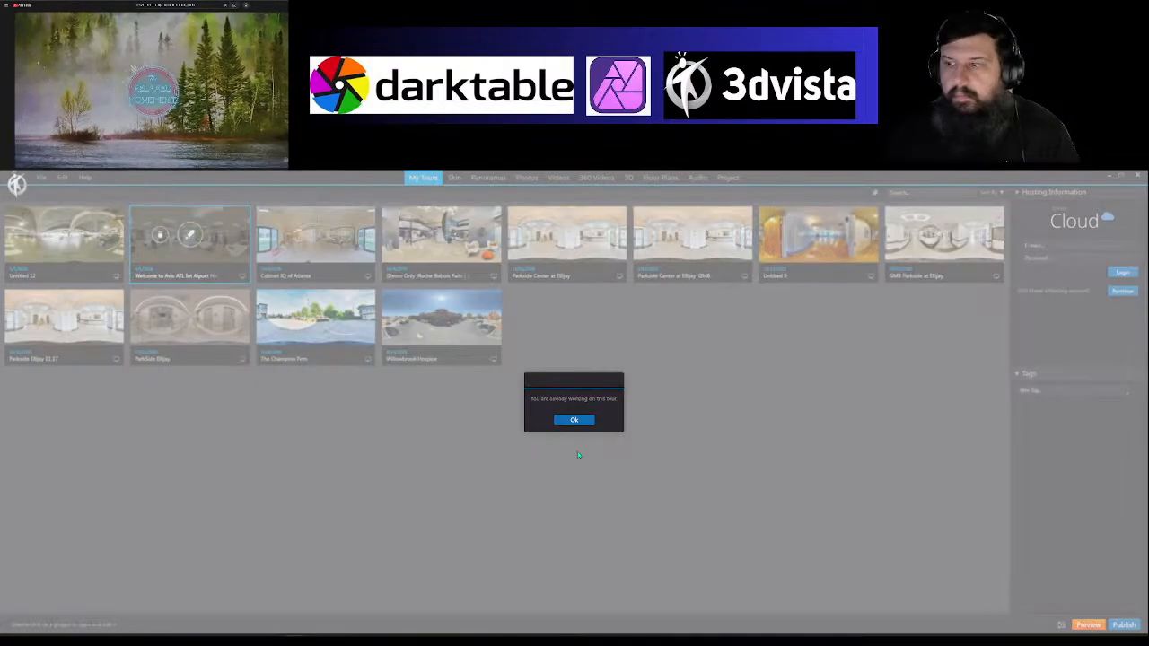
click(574, 420)
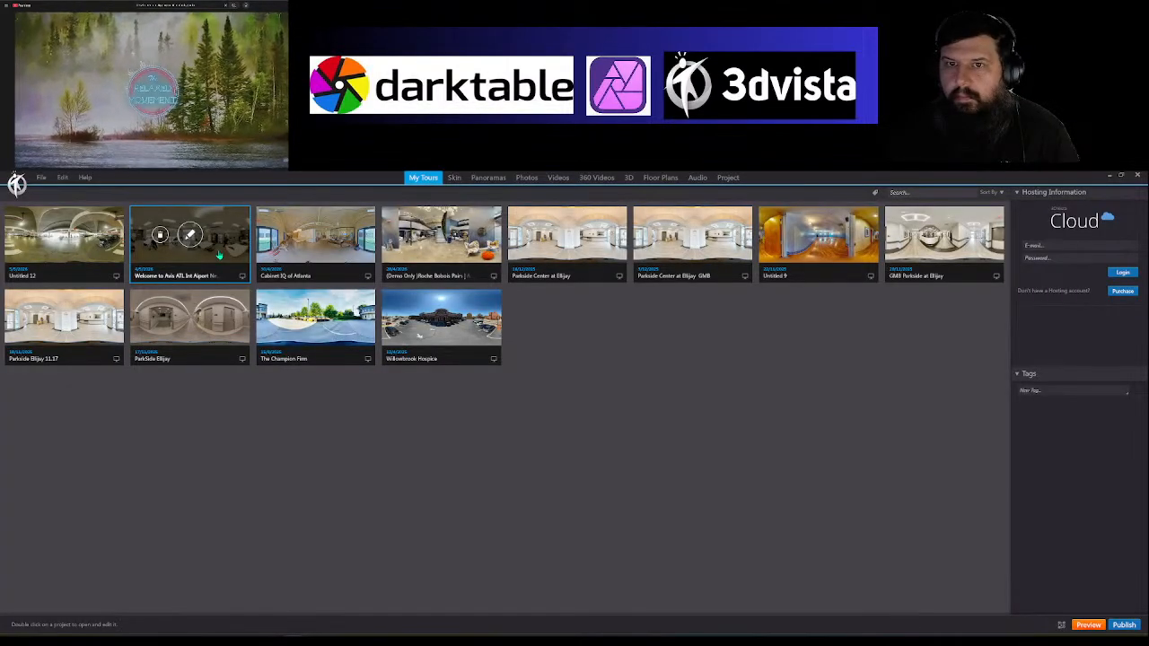
Step: Review the new-hire tour's panorama order and its project settings, including the project name
click(488, 178)
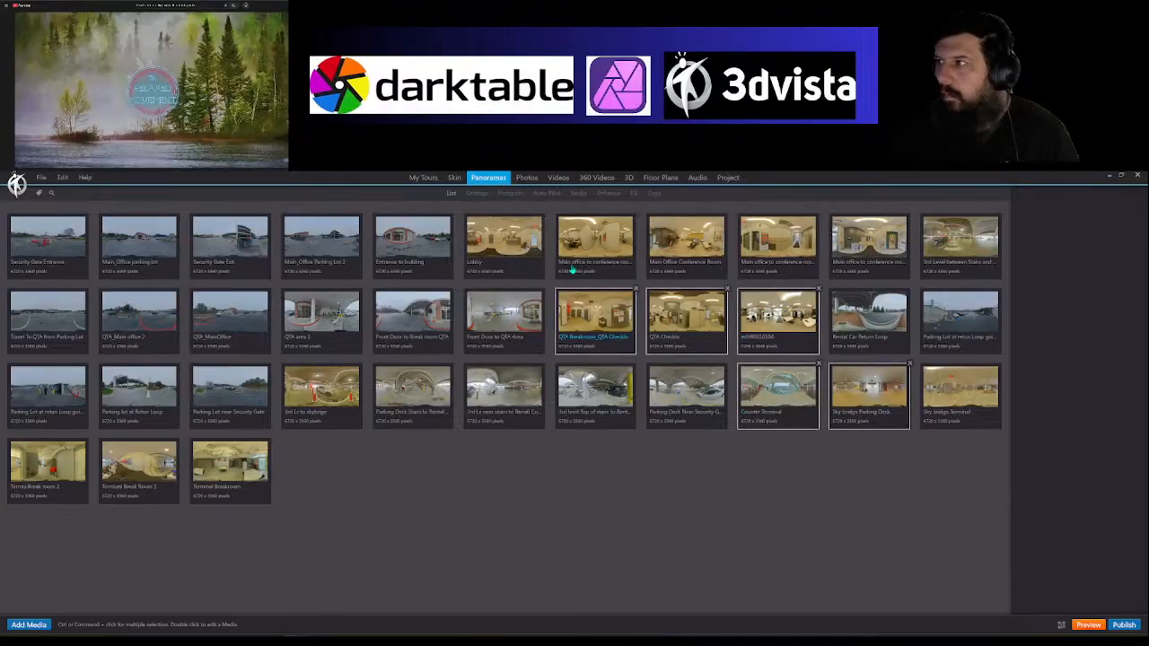
click(729, 177)
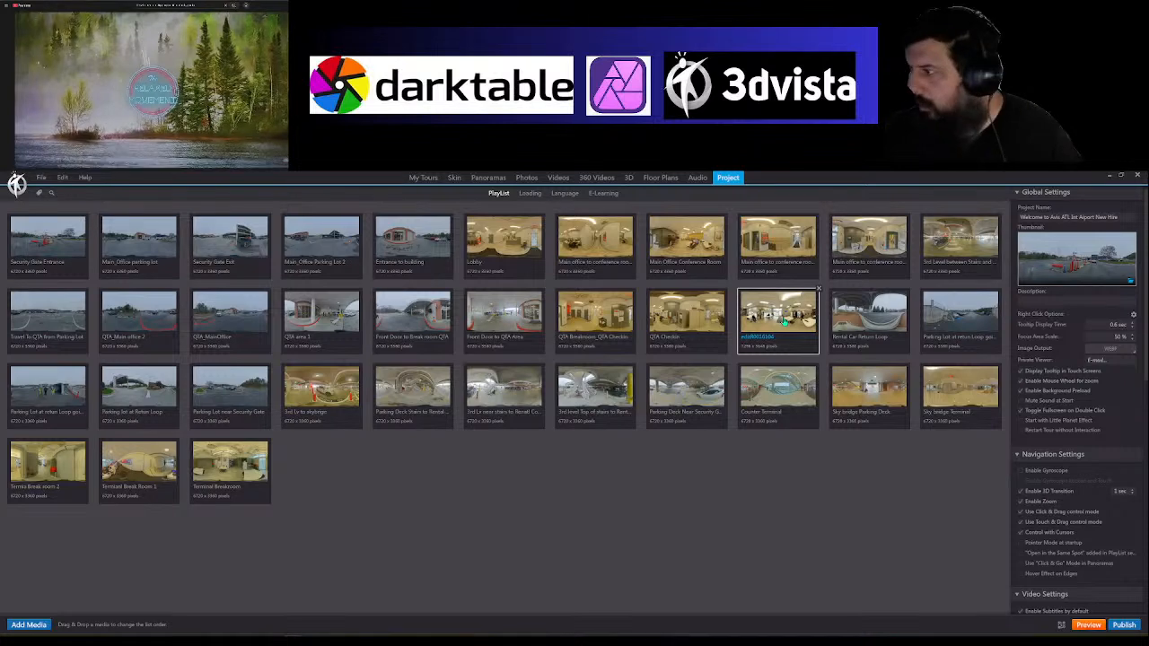
scroll(1070, 431, down, 5)
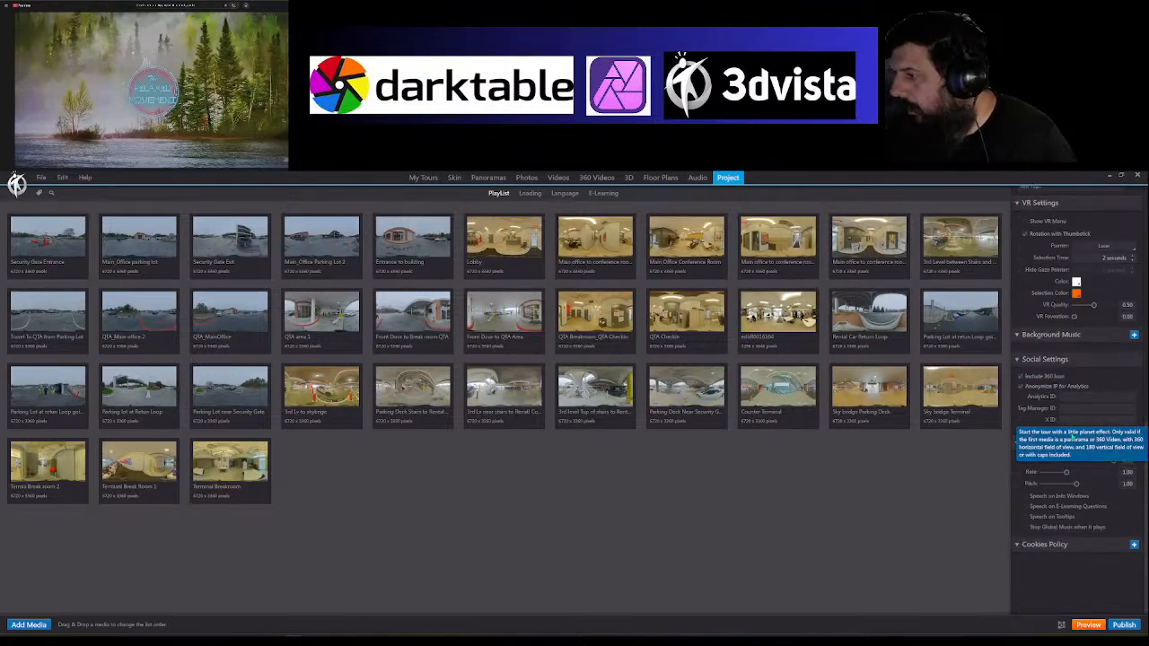
scroll(1071, 435, up, 5)
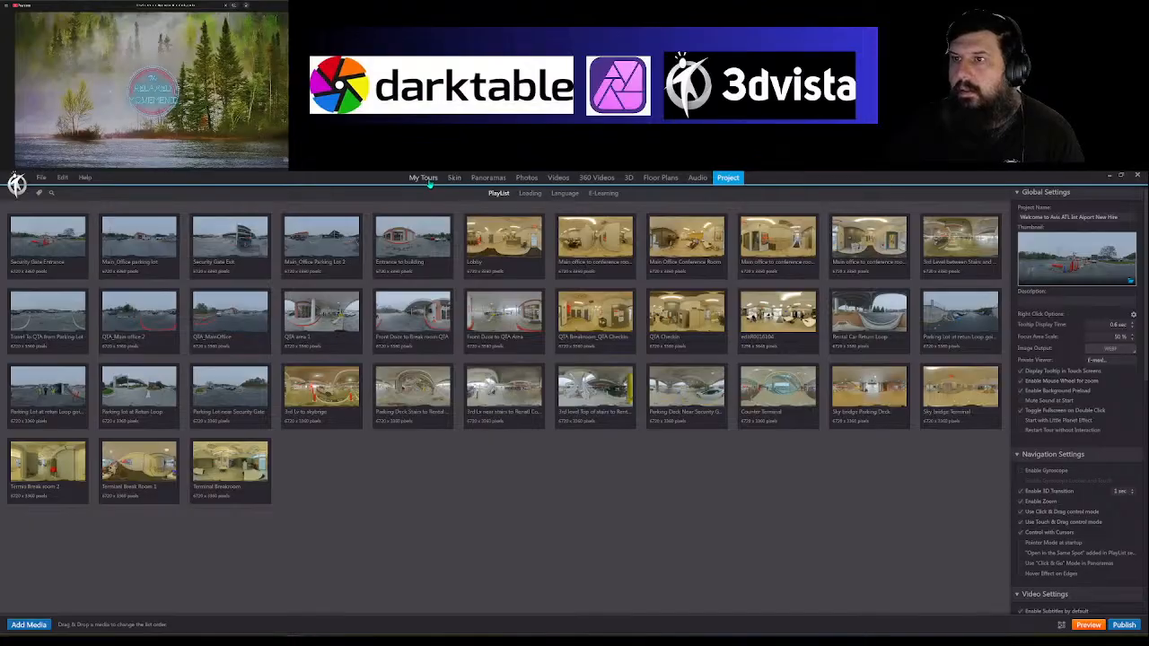
Step: Open the Untitled 12 tour for editing, saving the current project first
click(424, 178)
mouse_move(64, 235)
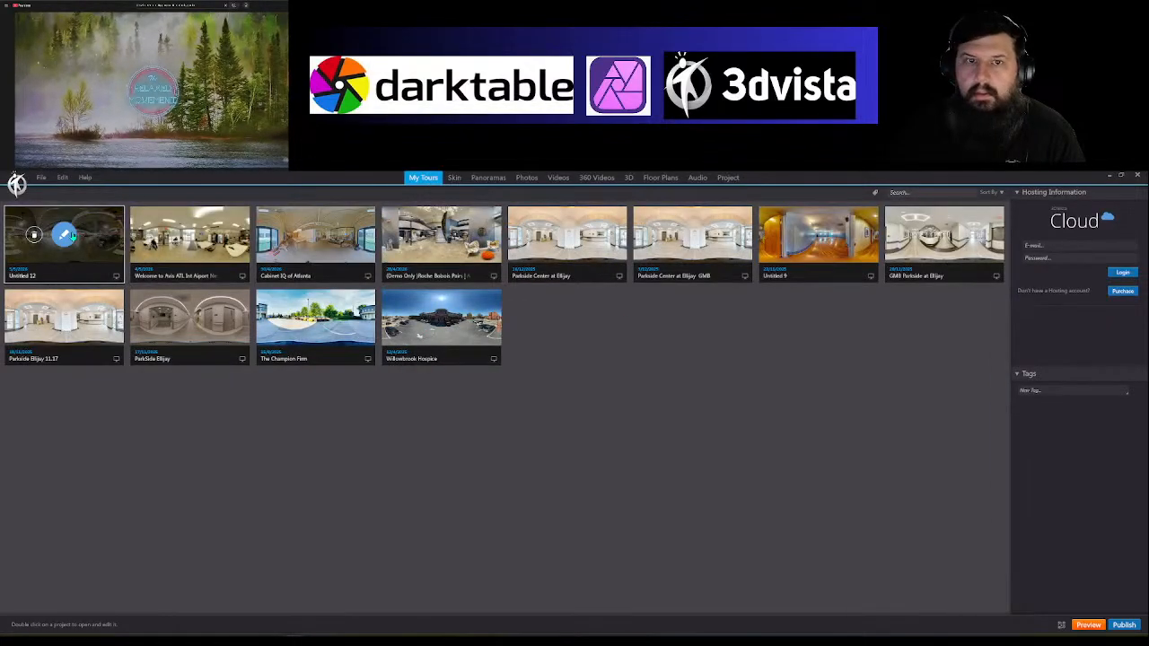
click(64, 235)
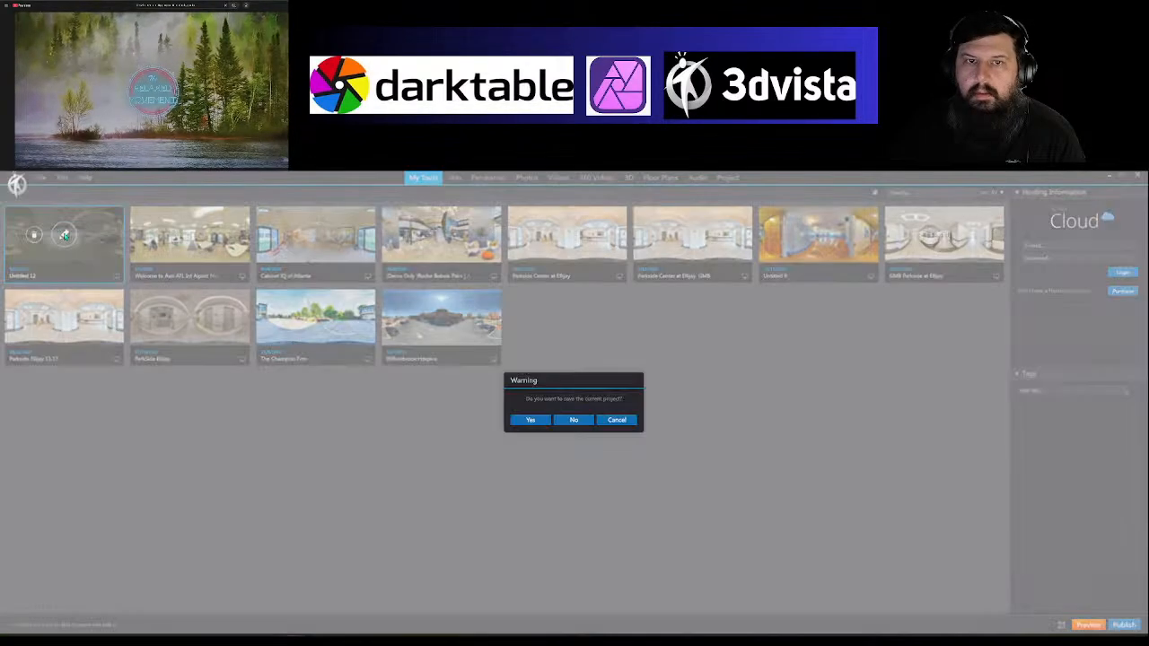
click(530, 420)
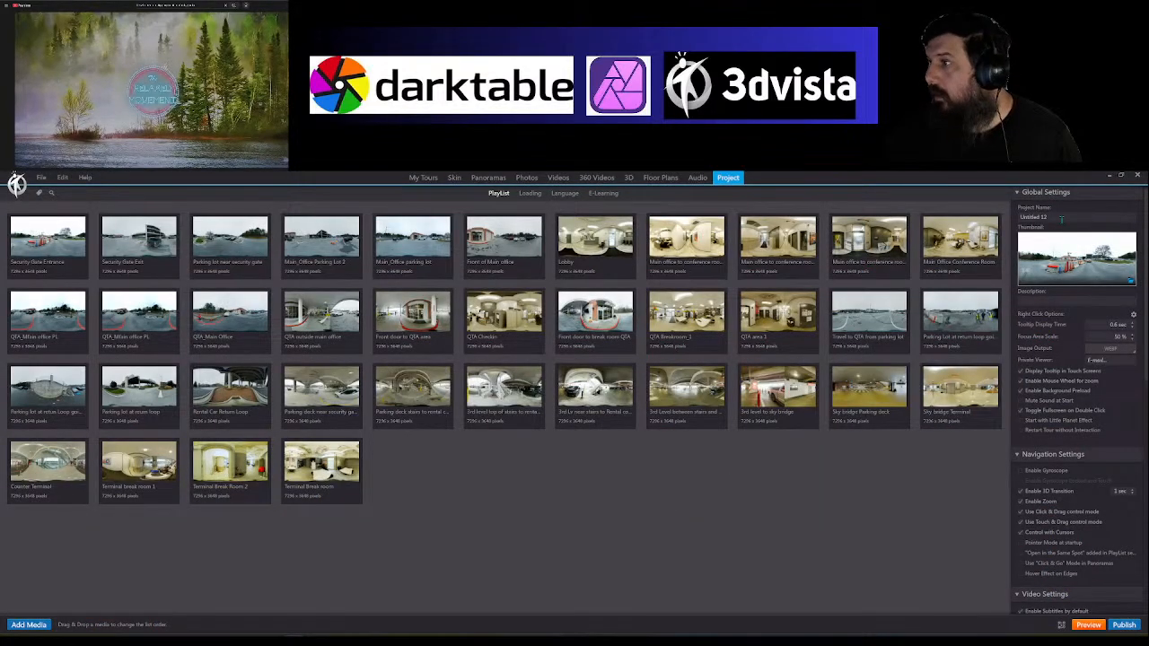
Step: Rename the Untitled 12 project as Avis ATL Int
triple_click(1061, 217)
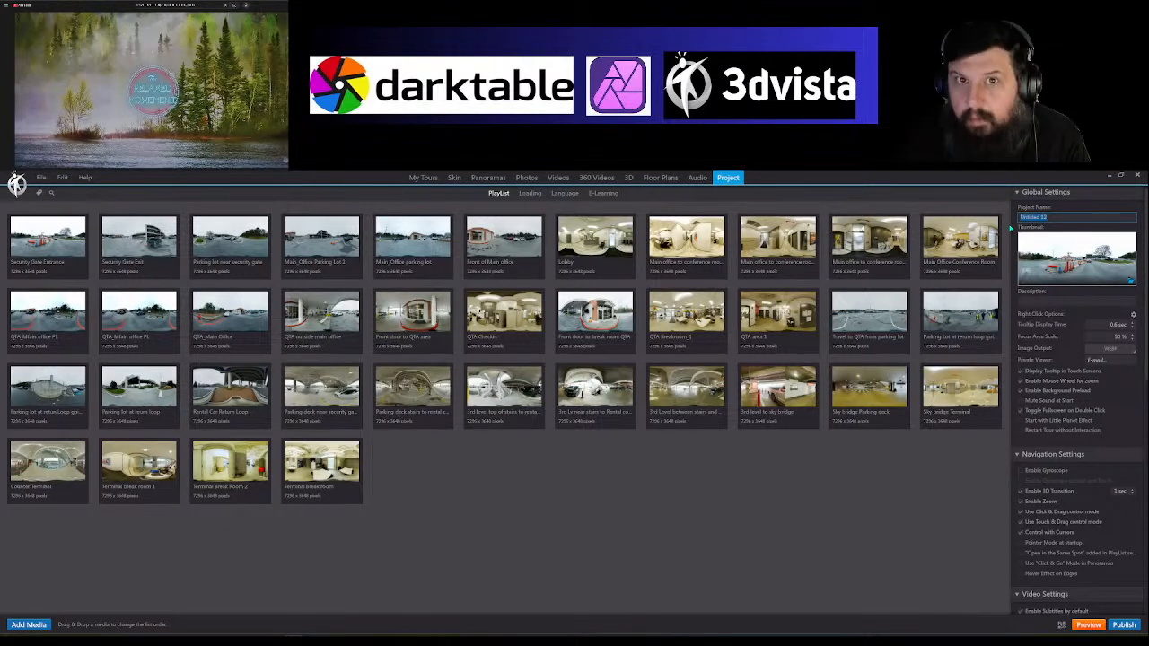
key(alt+Tab)
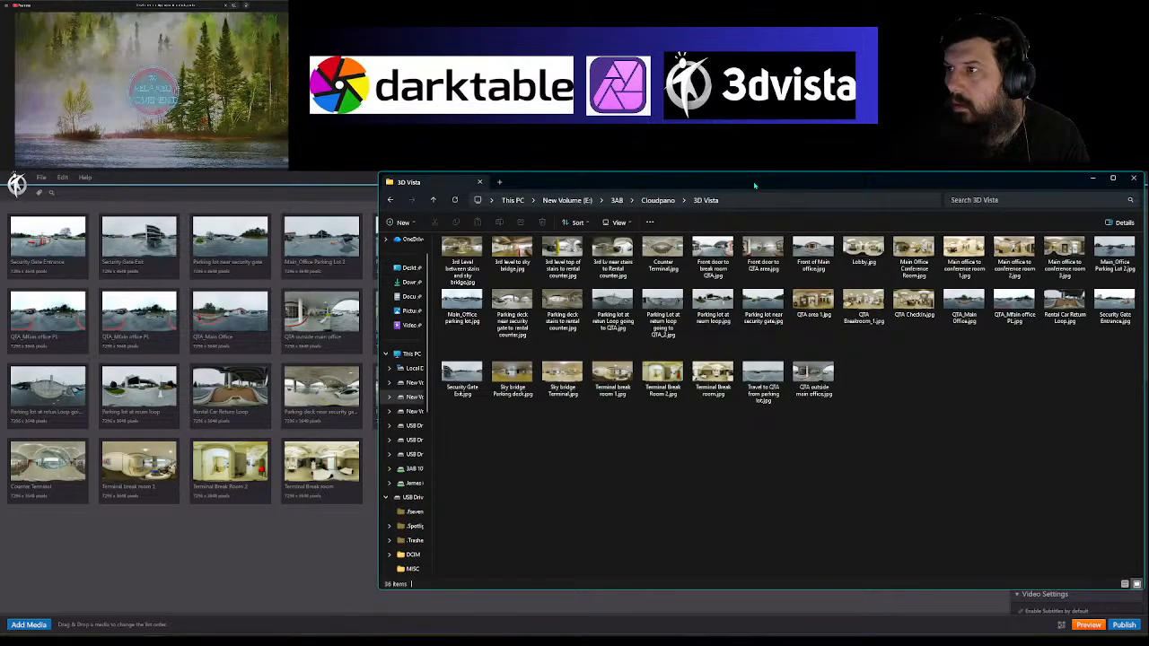
drag(754, 186, 457, 223)
click(795, 216)
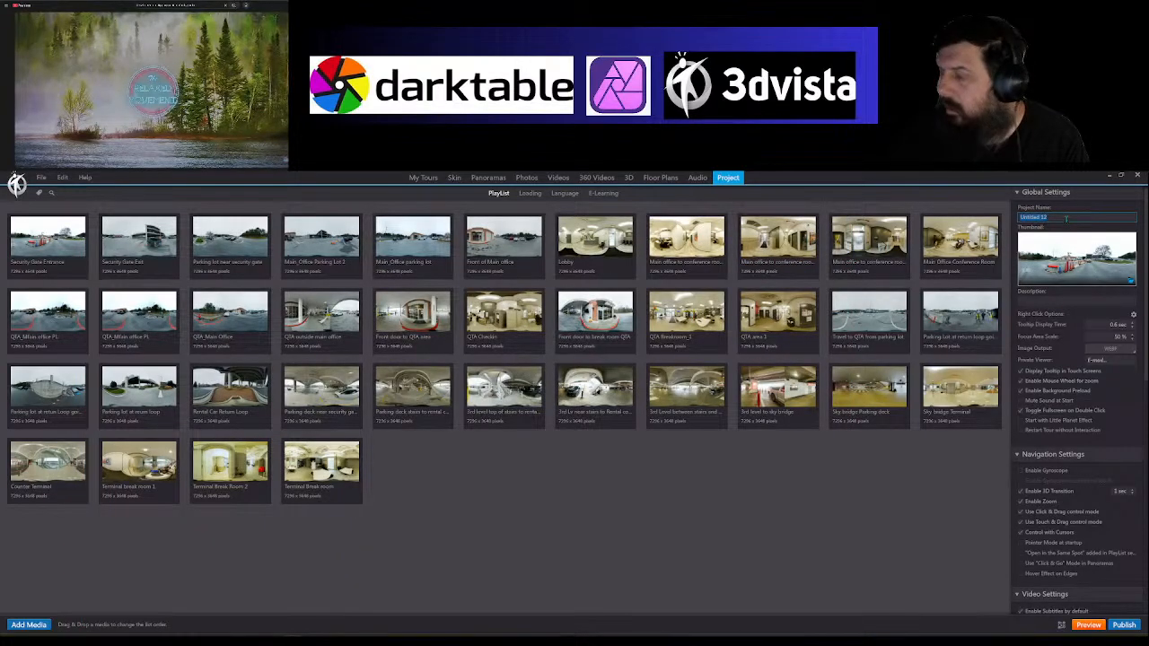
text(We)
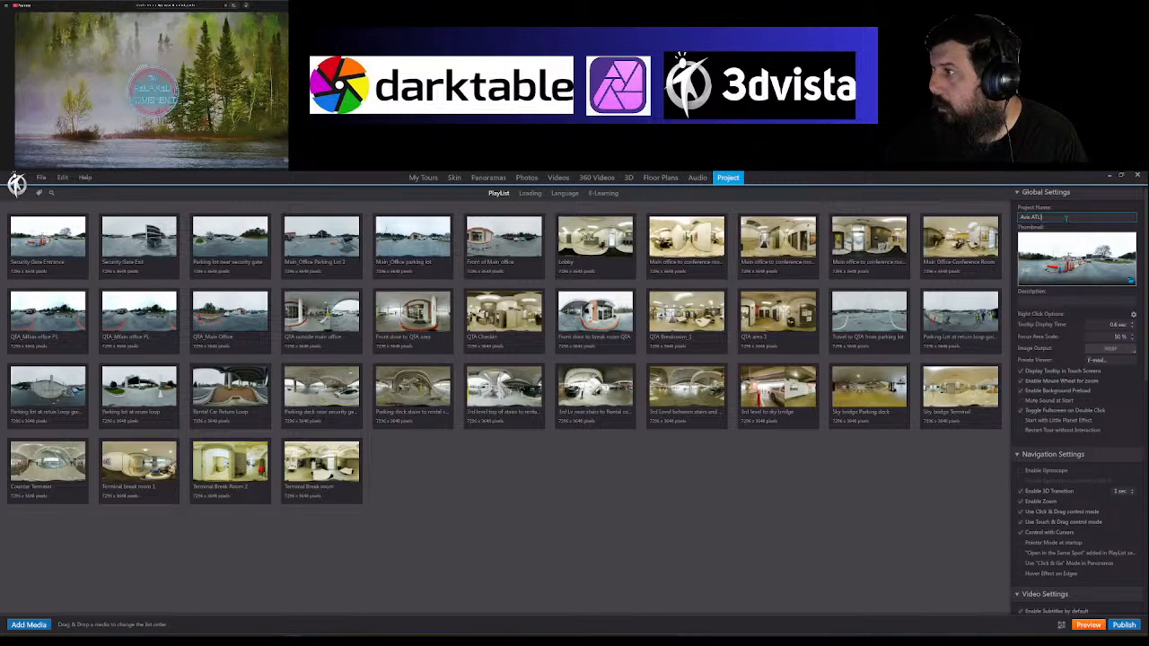
text(Int)
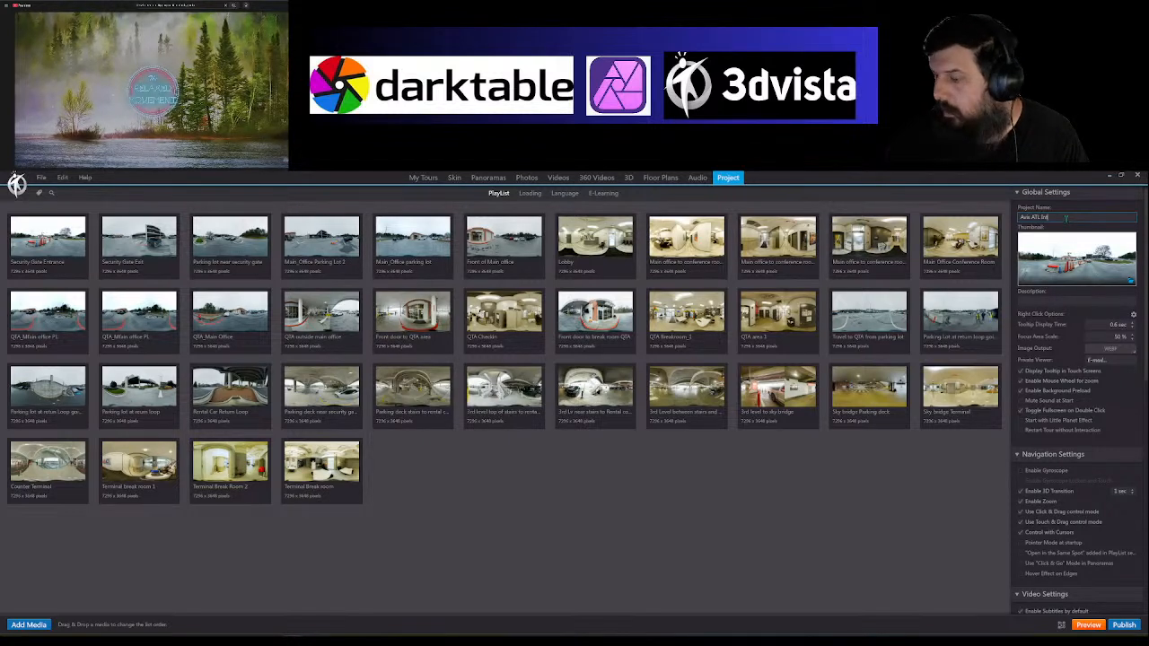
Step: Enter "Welcome to Avis ATL Int Airport New Hire Guide" as the project description
click(1059, 303)
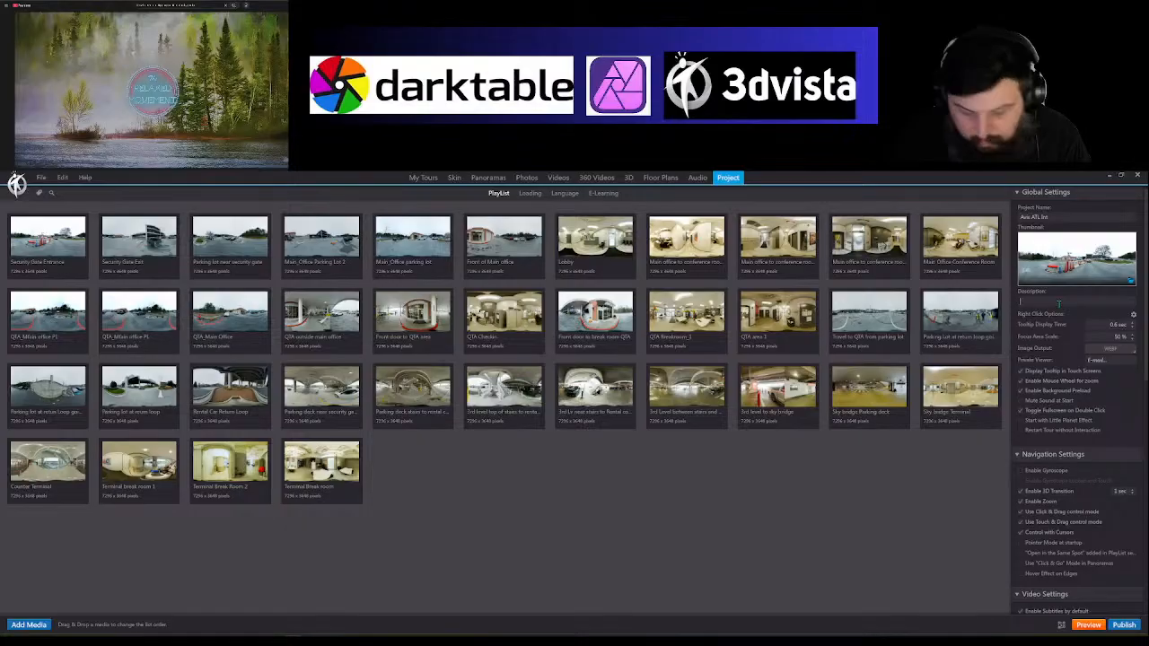
text(Welcome to Avis)
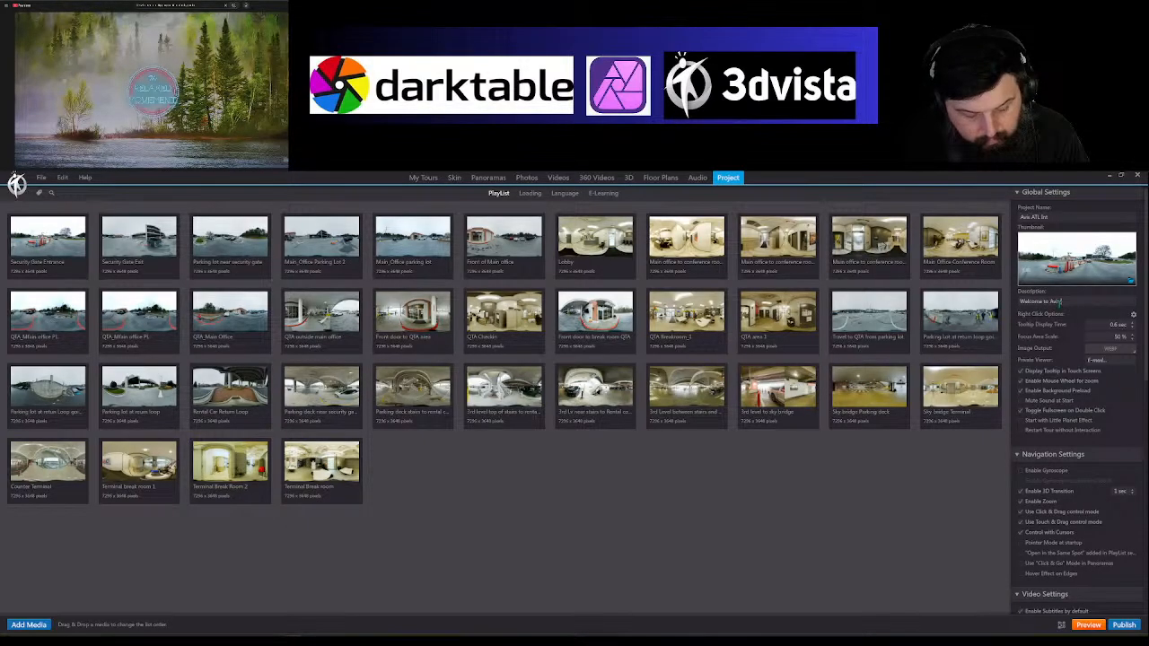
text( ATL in)
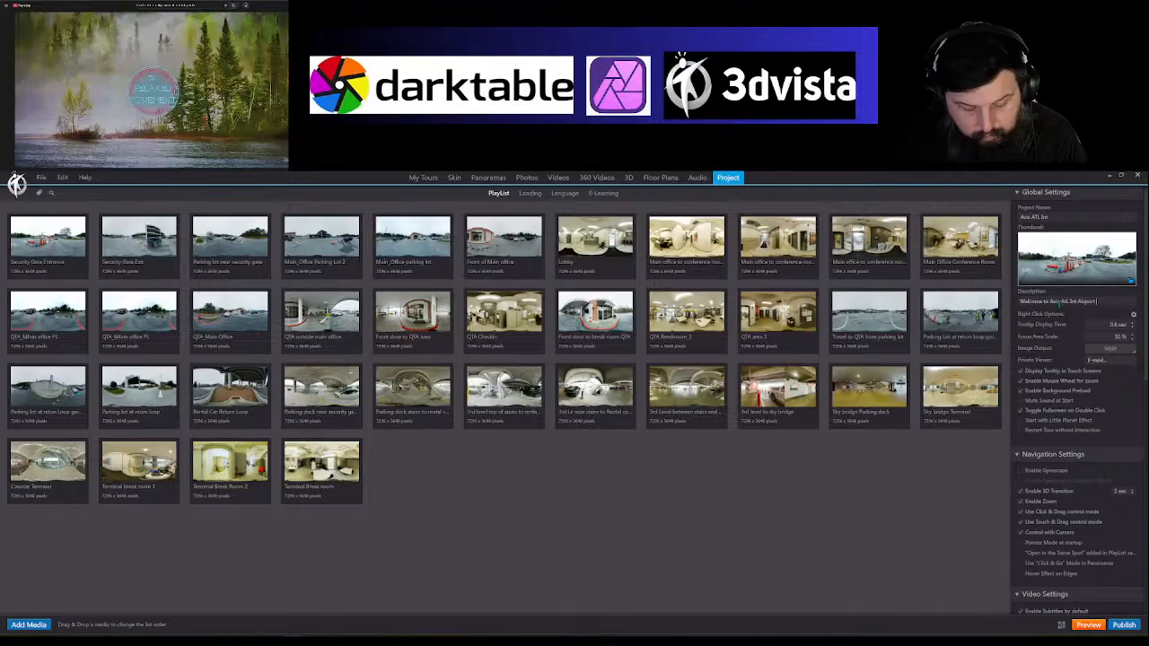
text(Airport New Hire Guide)
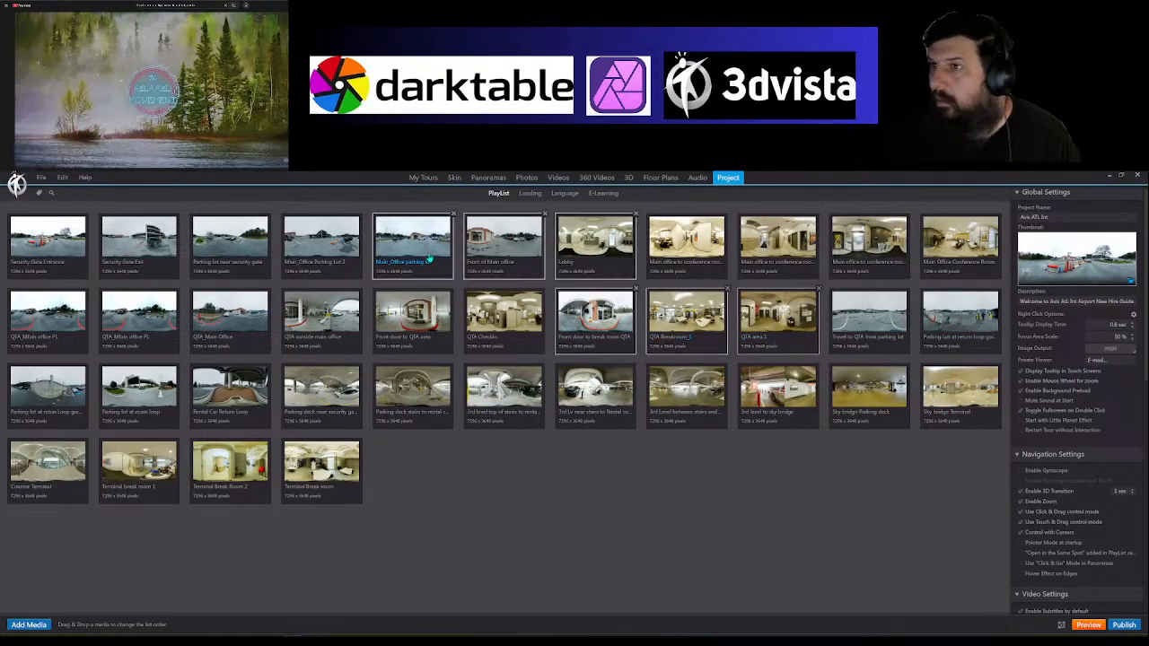
Step: Select the Security Gate Entrance panorama and open it for hotspot editing
click(61, 245)
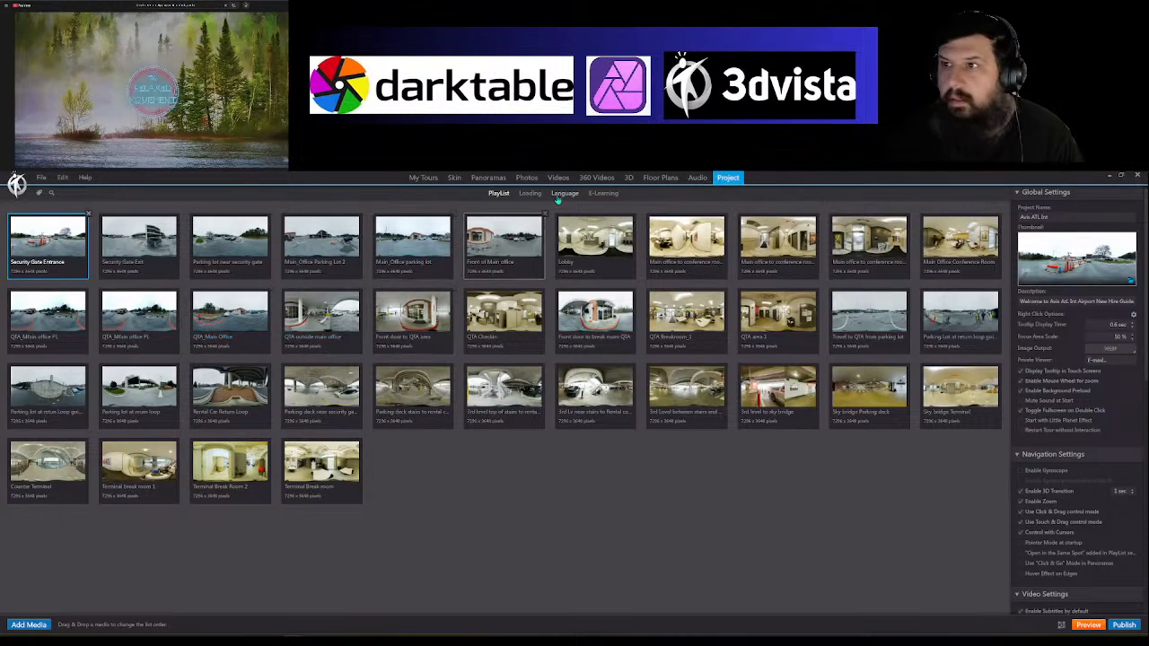
click(492, 178)
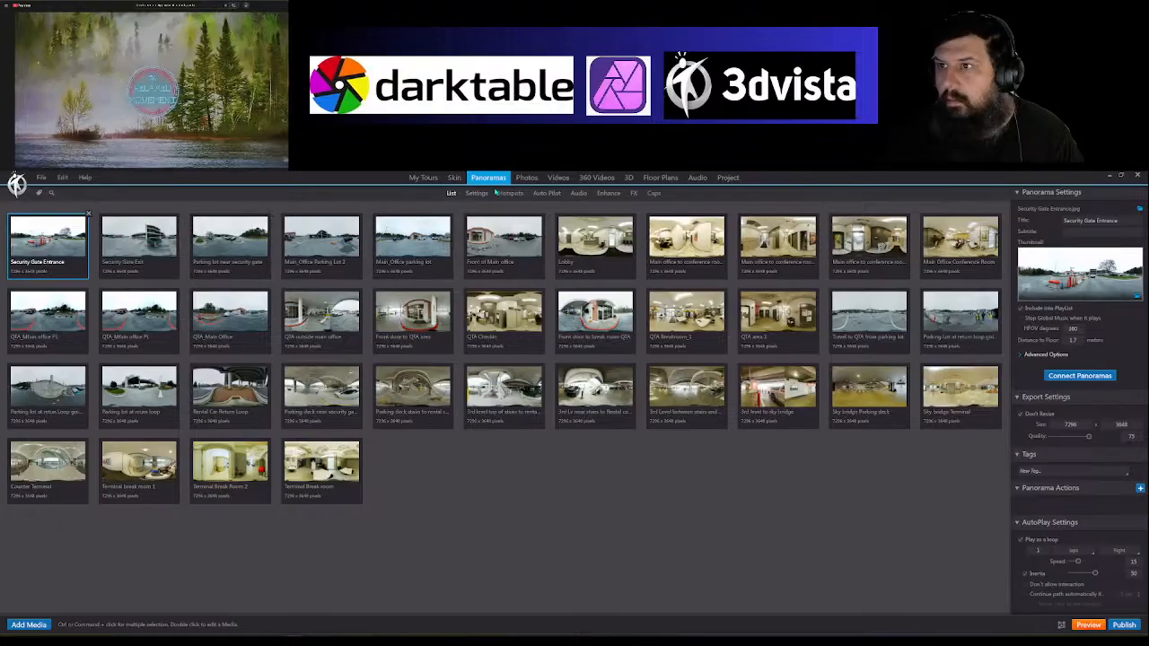
click(518, 195)
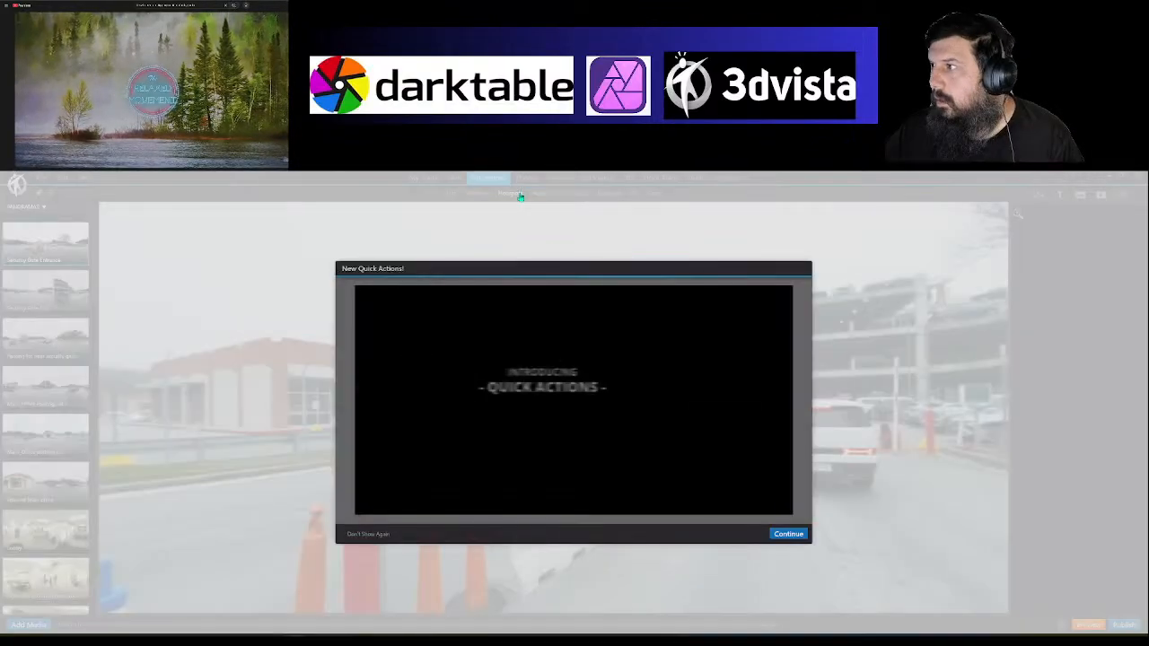
Step: Place a link hotspot to the Security Gate Exit panorama on the white vehicle ahead in the Security Gate Entrance panorama
click(788, 534)
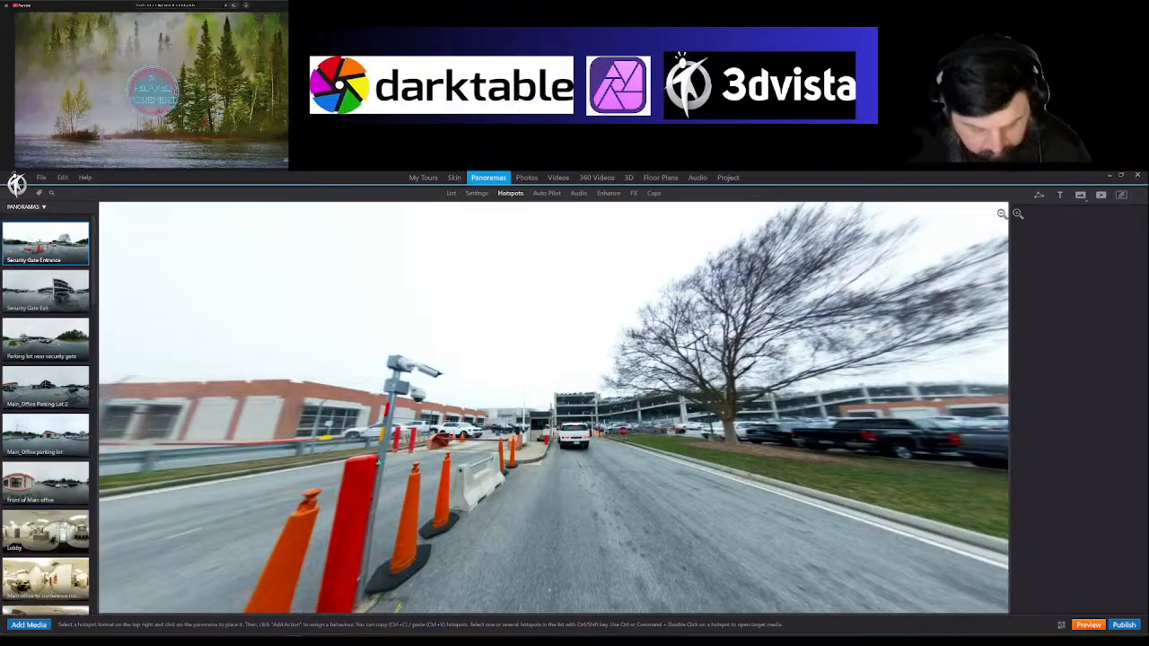
drag(546, 555, 413, 438)
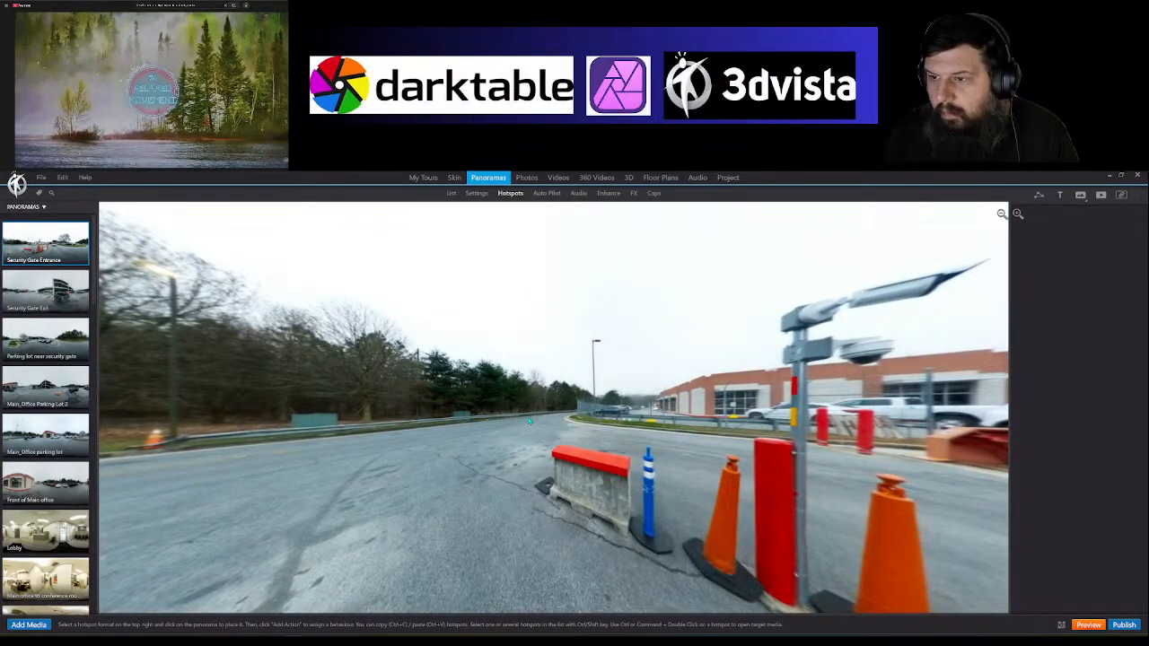
drag(679, 442, 584, 438)
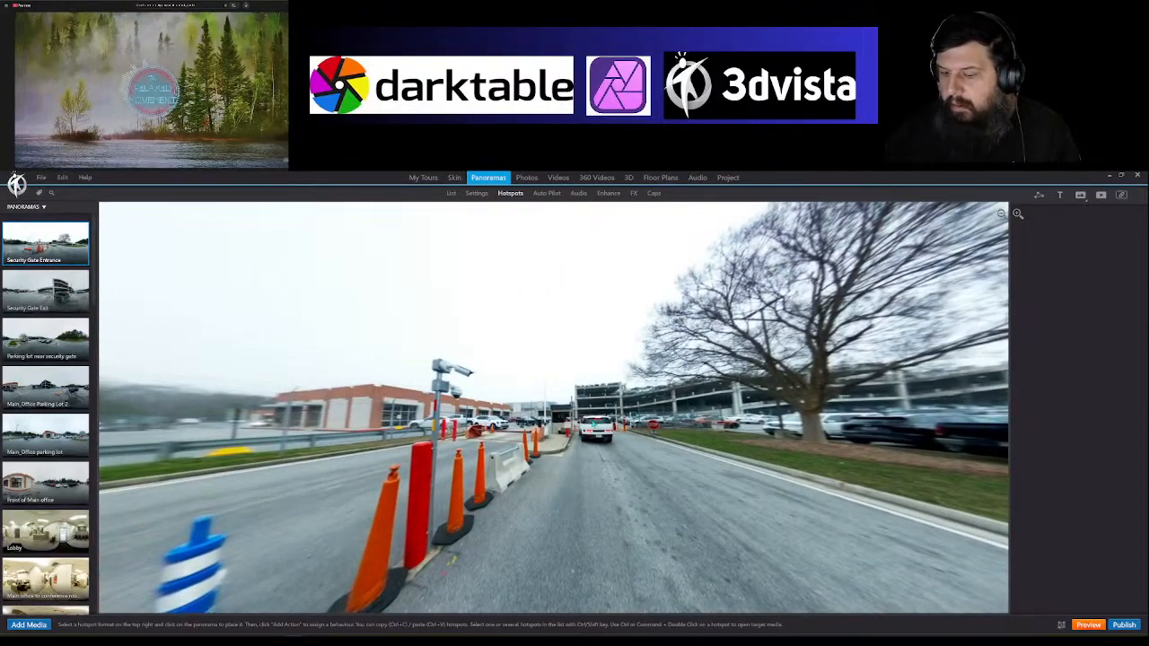
scroll(589, 463, up, 5)
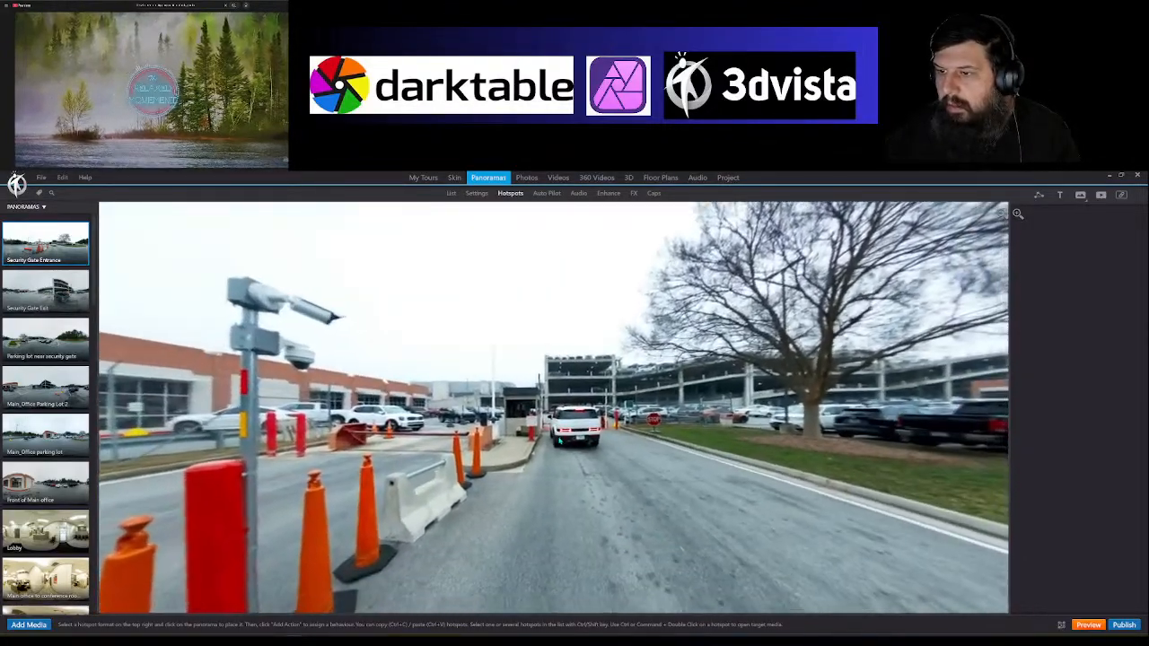
drag(560, 441, 550, 439)
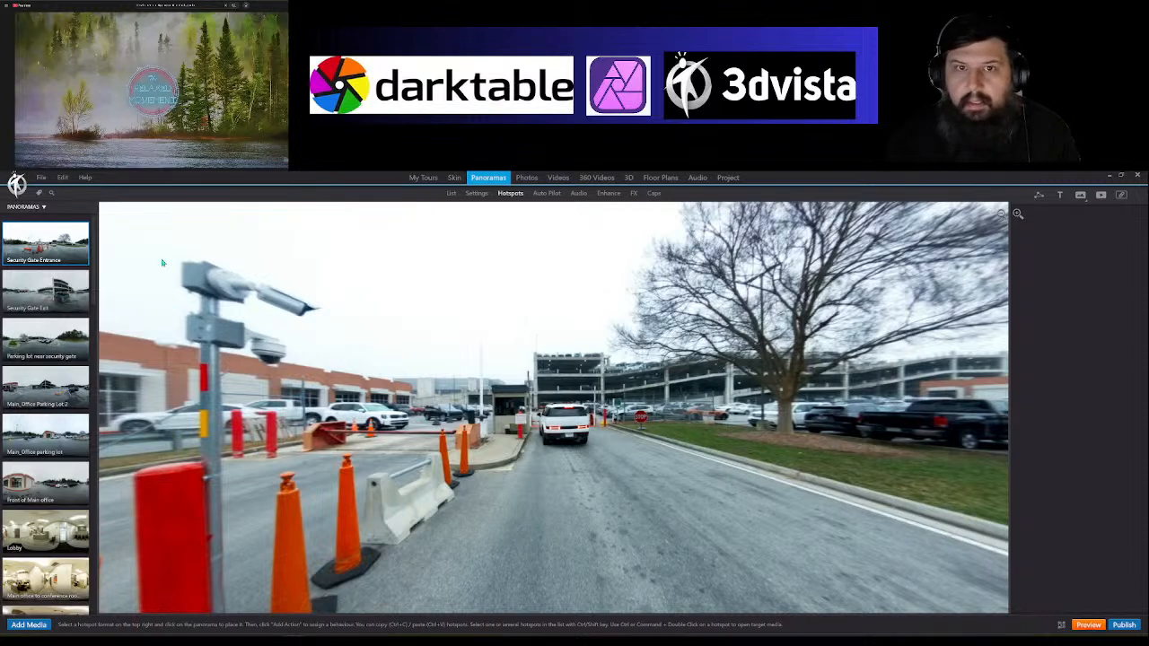
click(56, 297)
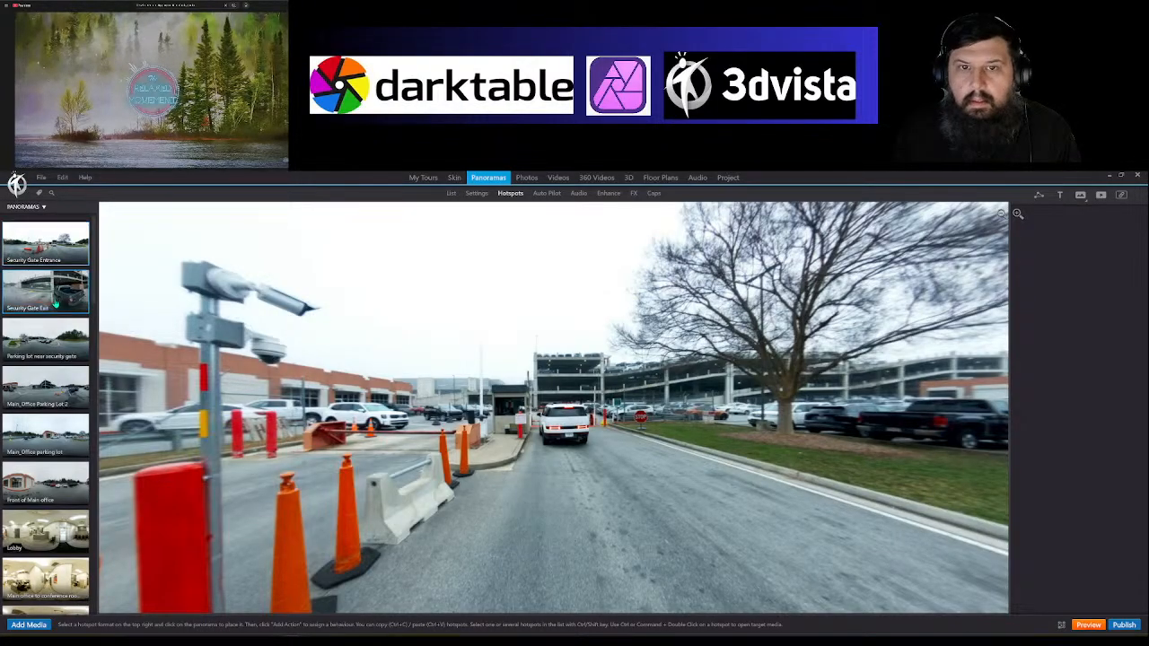
drag(566, 407, 564, 404)
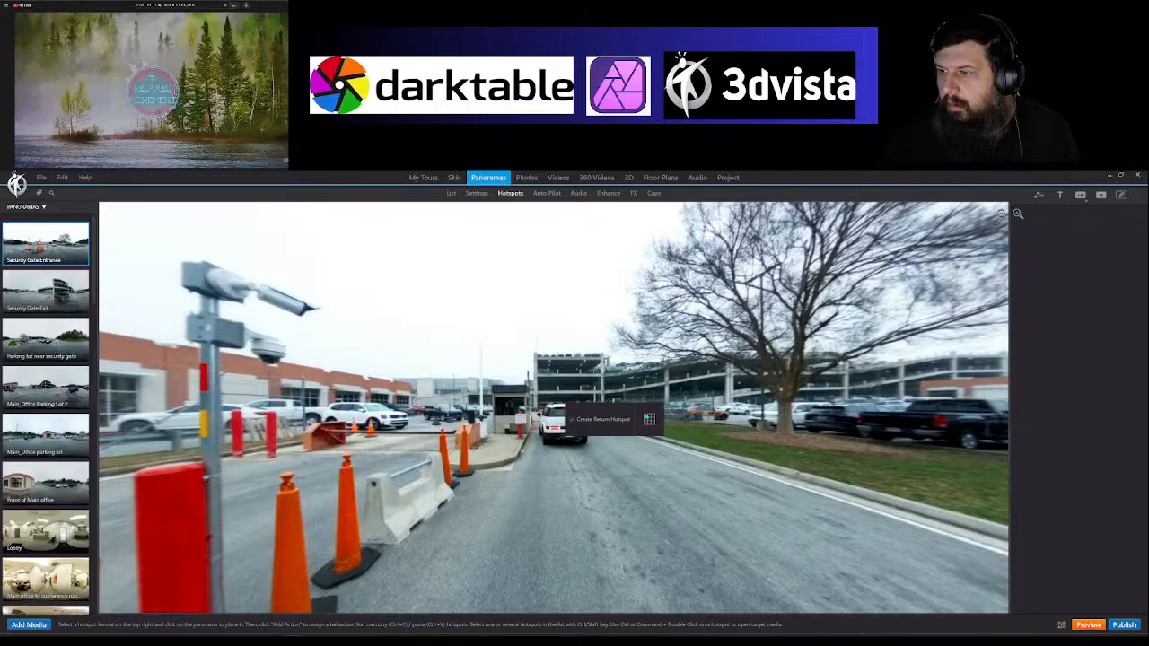
Step: Use the Arrow 06 icon for the link and add its return hotspot by the distant gate in the Security Gate Exit panorama
click(649, 419)
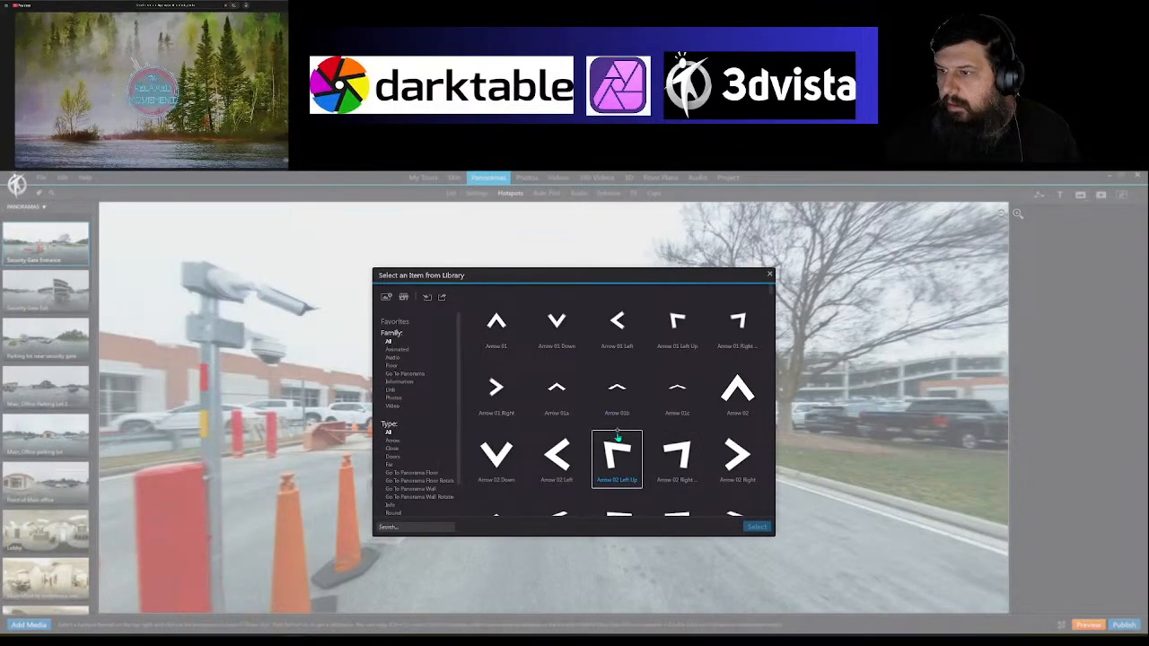
scroll(595, 404, down, 5)
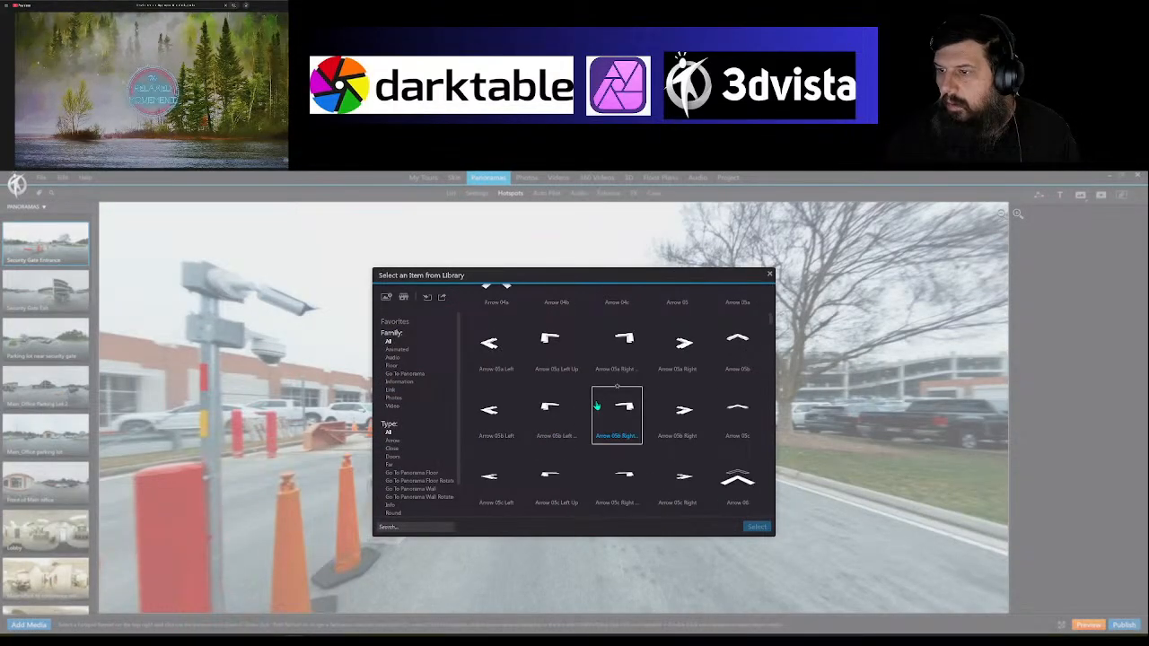
click(743, 485)
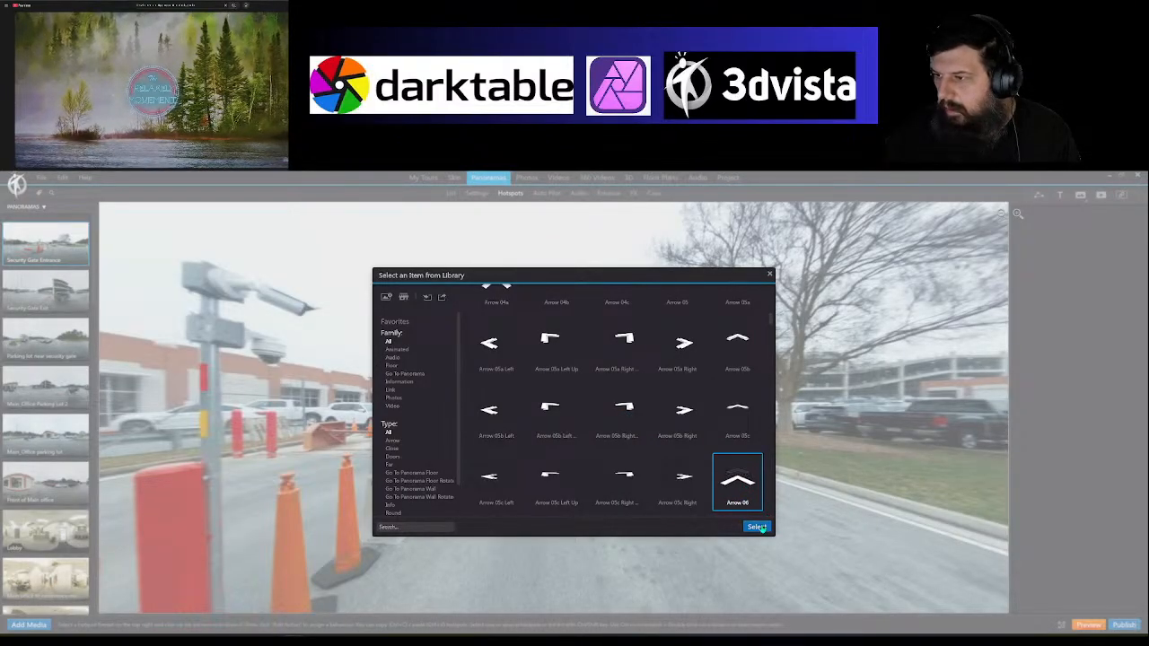
click(759, 527)
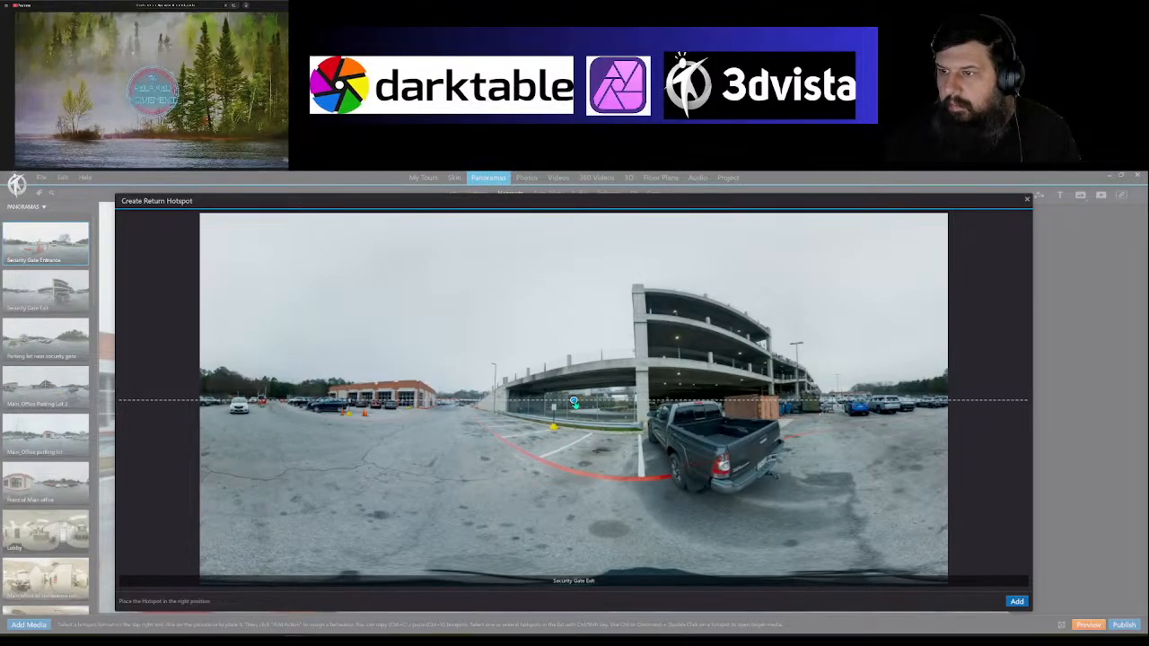
drag(574, 401, 306, 400)
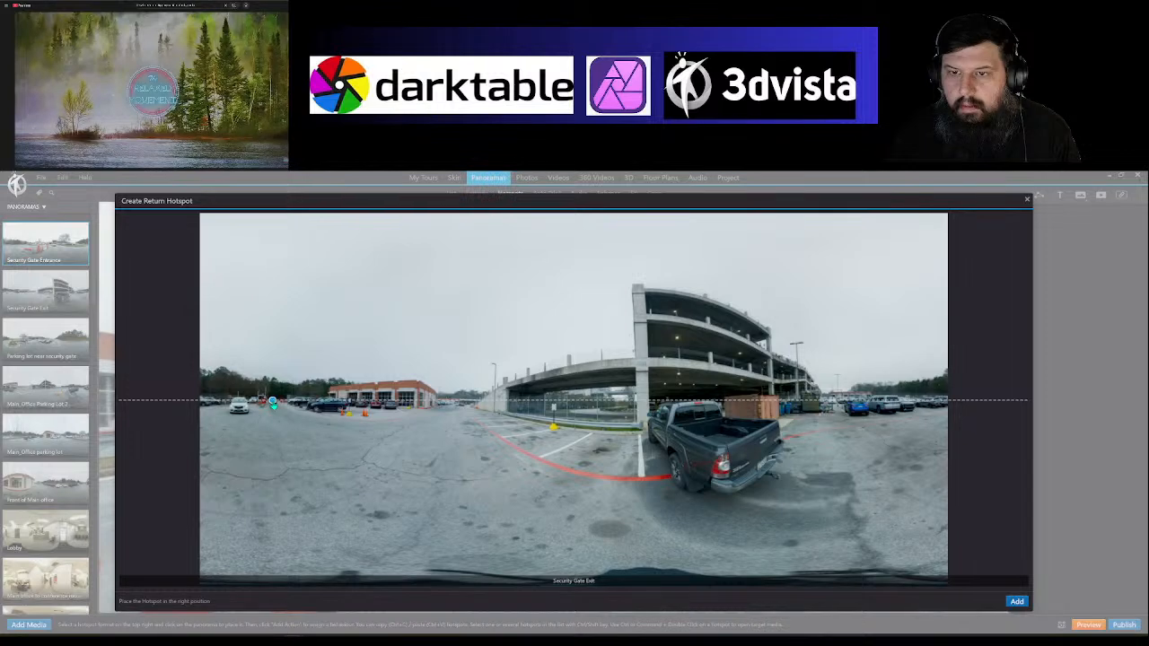
click(1017, 601)
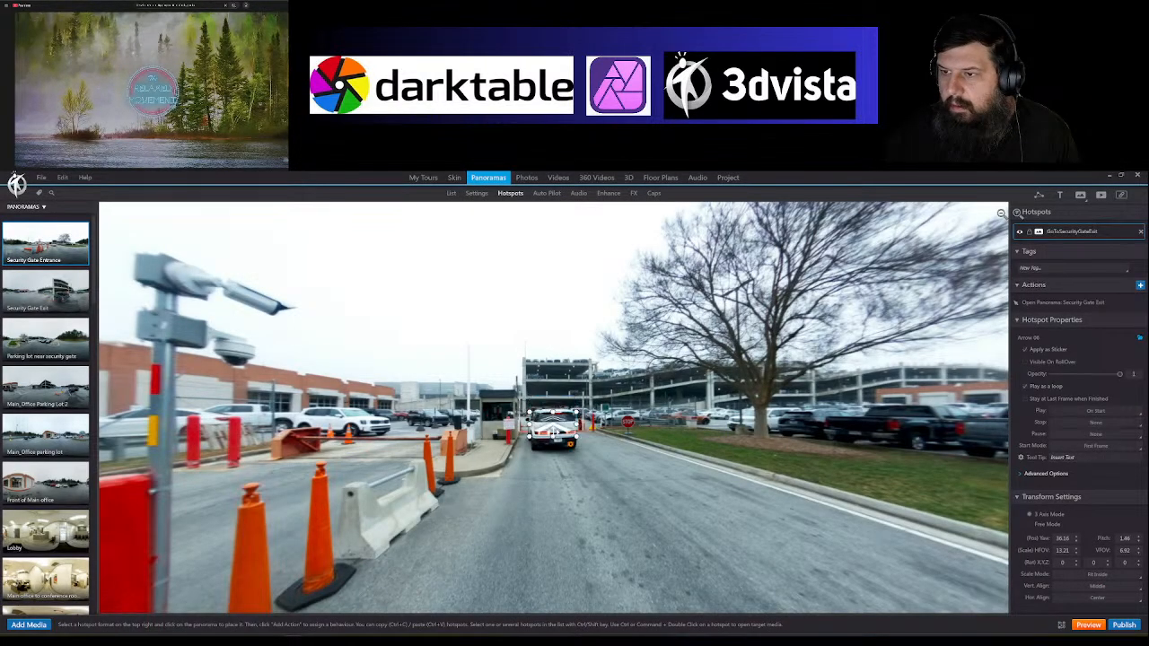
Step: Move the arrow hotspot onto the road below the white vehicle, rotate it and enlarge it to about 17.27 HFOV by 20.5 VFOV
drag(554, 430, 555, 482)
mouse_move(631, 498)
mouse_down()
mouse_move(659, 498)
mouse_move(613, 503)
mouse_move(632, 513)
mouse_up()
click(590, 492)
click(632, 513)
scroll(630, 513, down, 5)
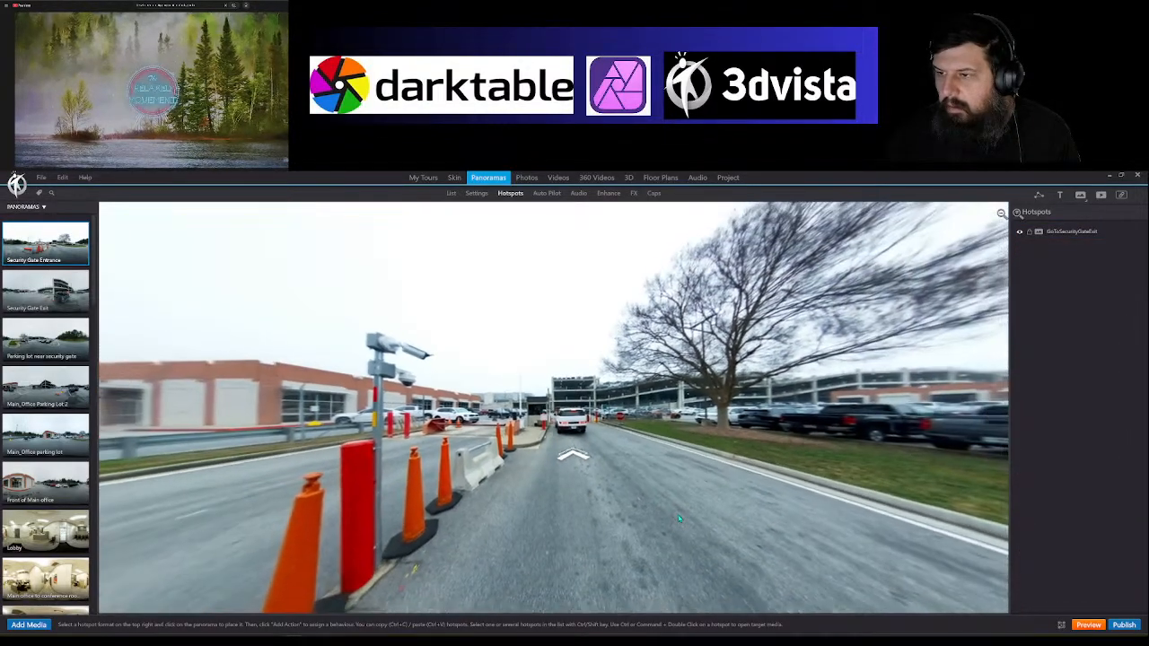
scroll(629, 514, up, 3)
click(585, 485)
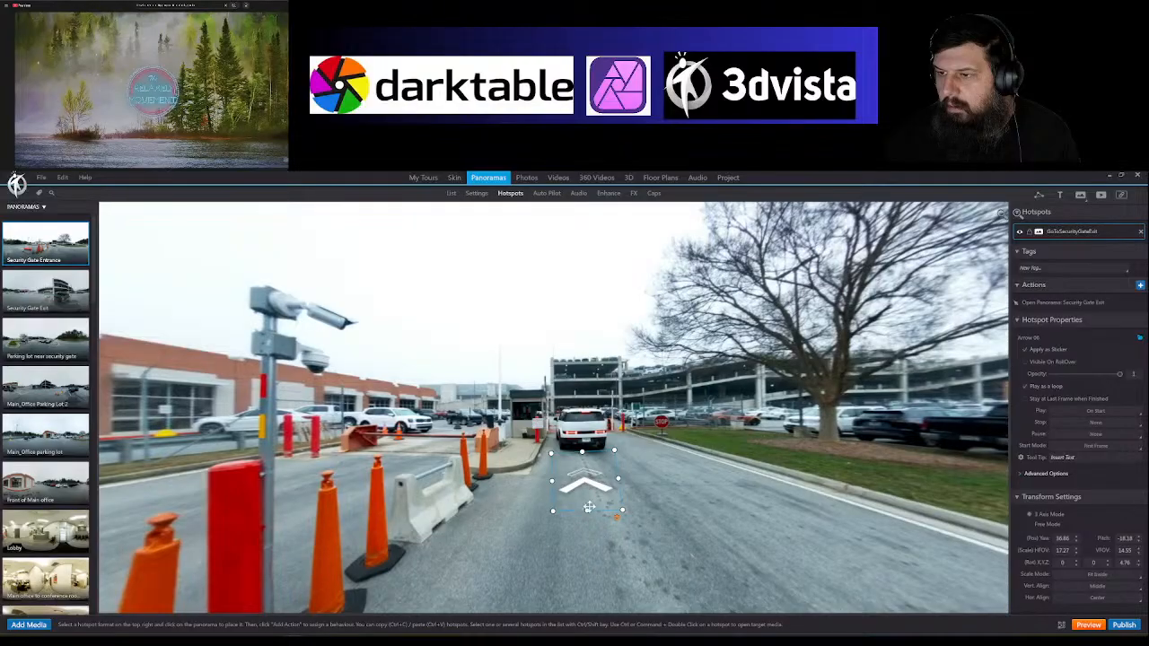
drag(587, 510, 588, 524)
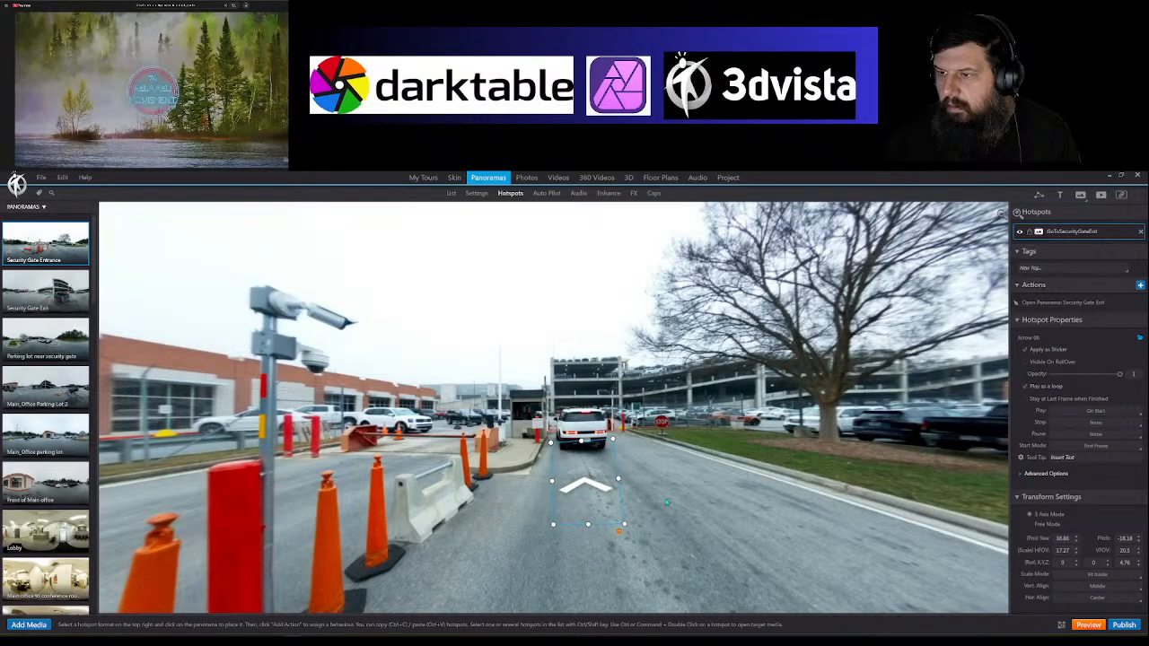
click(601, 473)
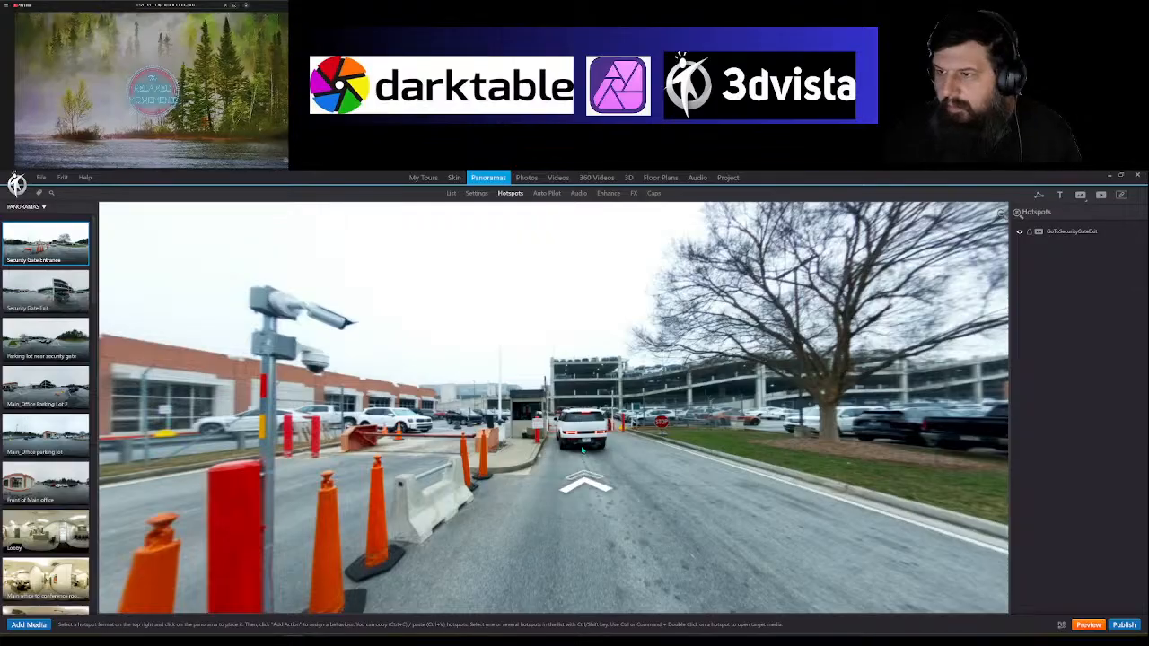
Step: Add a wide text hotspot across the road facing the tree line beyond the red-topped barrier
drag(669, 431, 646, 557)
drag(692, 397, 376, 403)
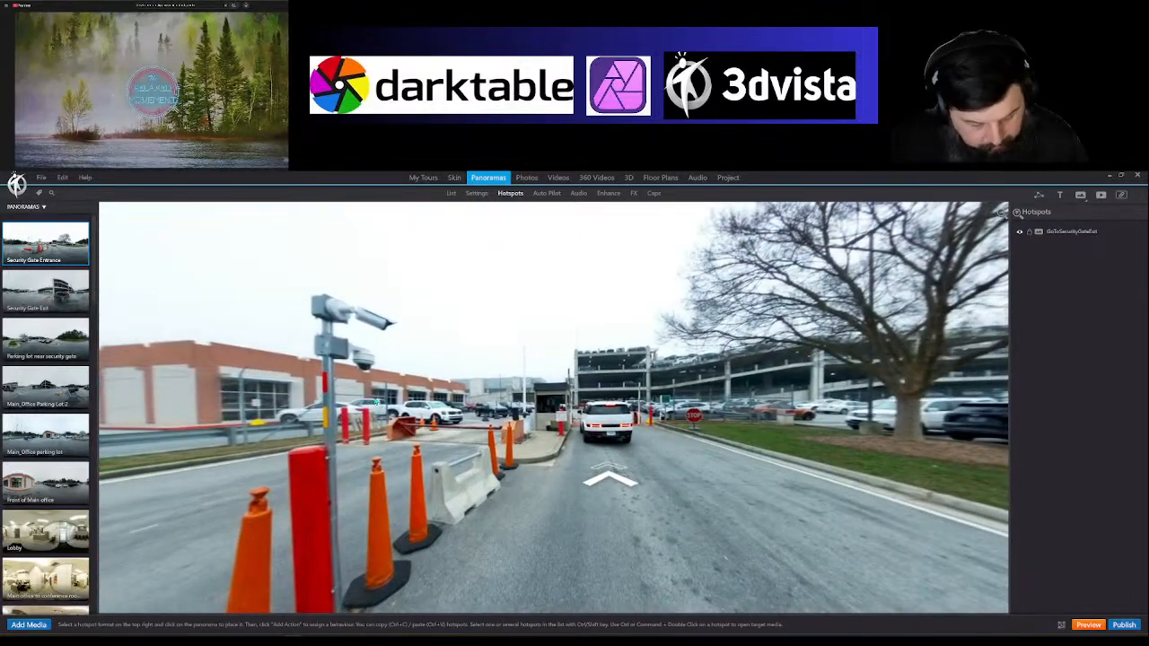
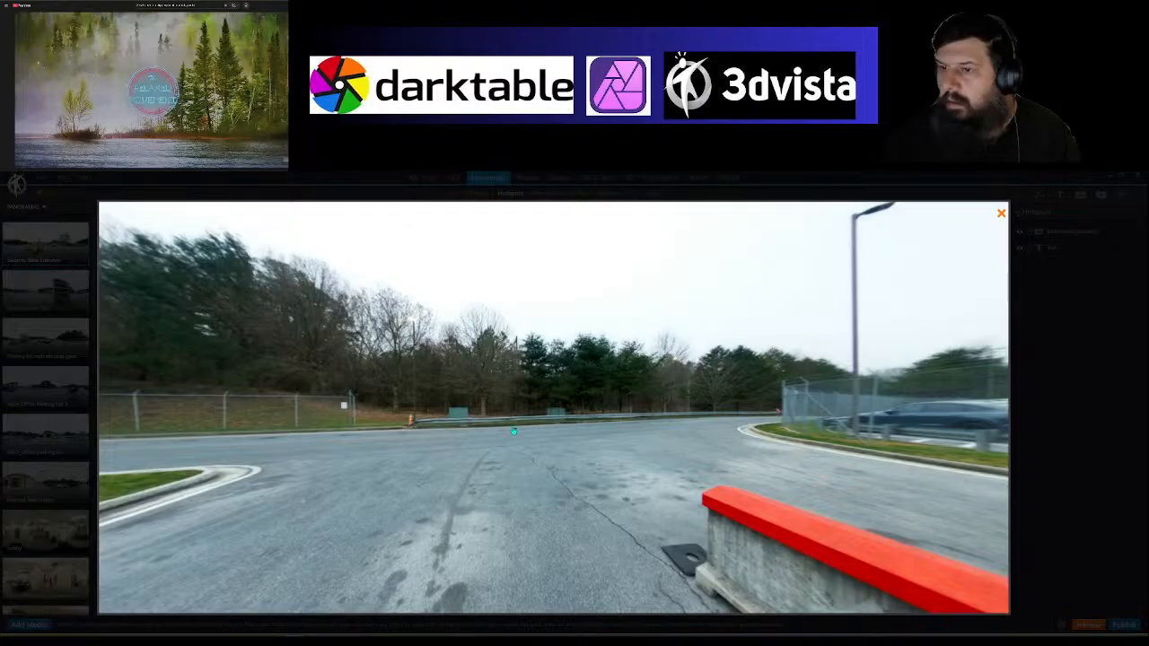
click(512, 426)
drag(535, 424, 682, 420)
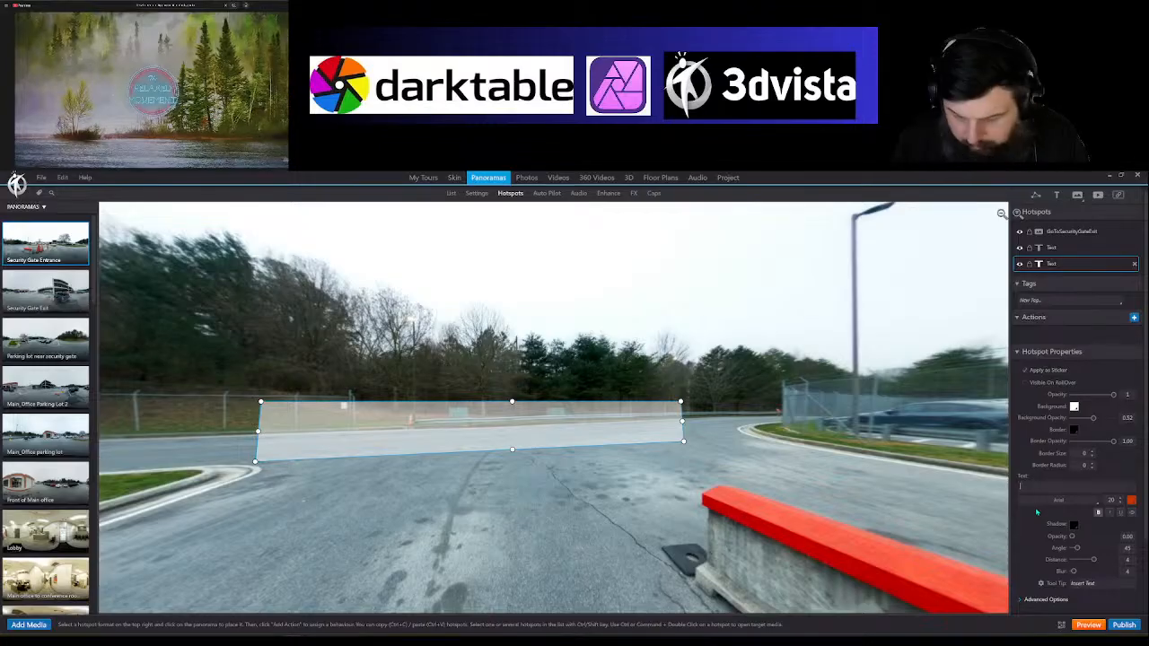
Step: Enter "Global Gateway Connector" as the text of the new hotspot
text(Globa;)
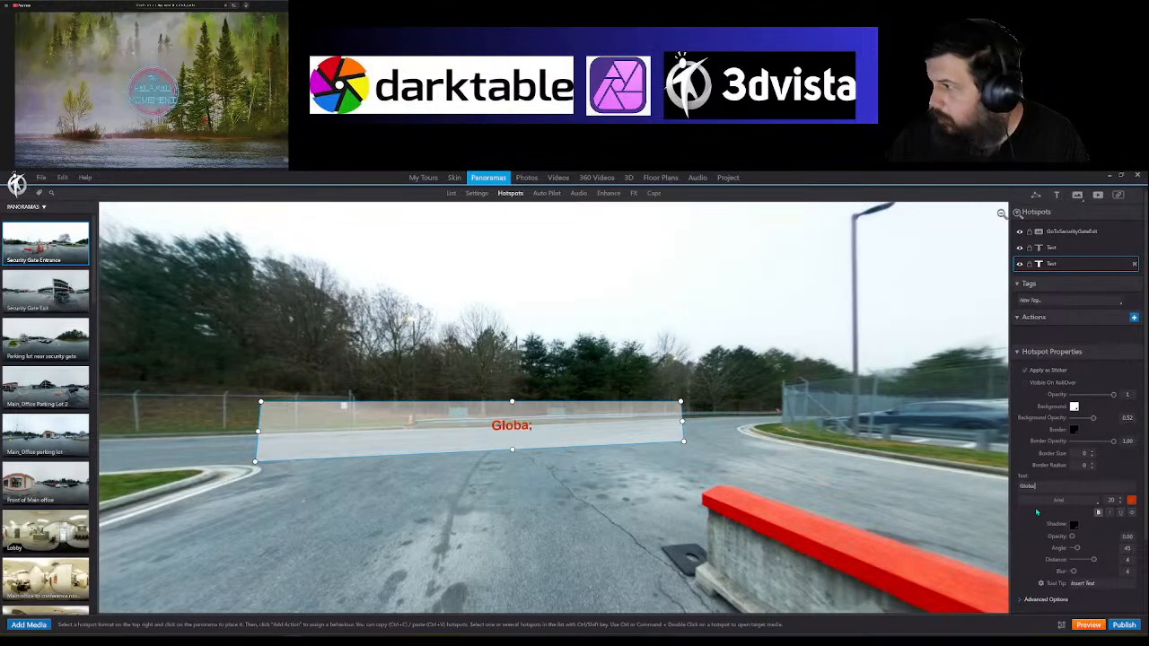
key(BackSpace)
text(l)
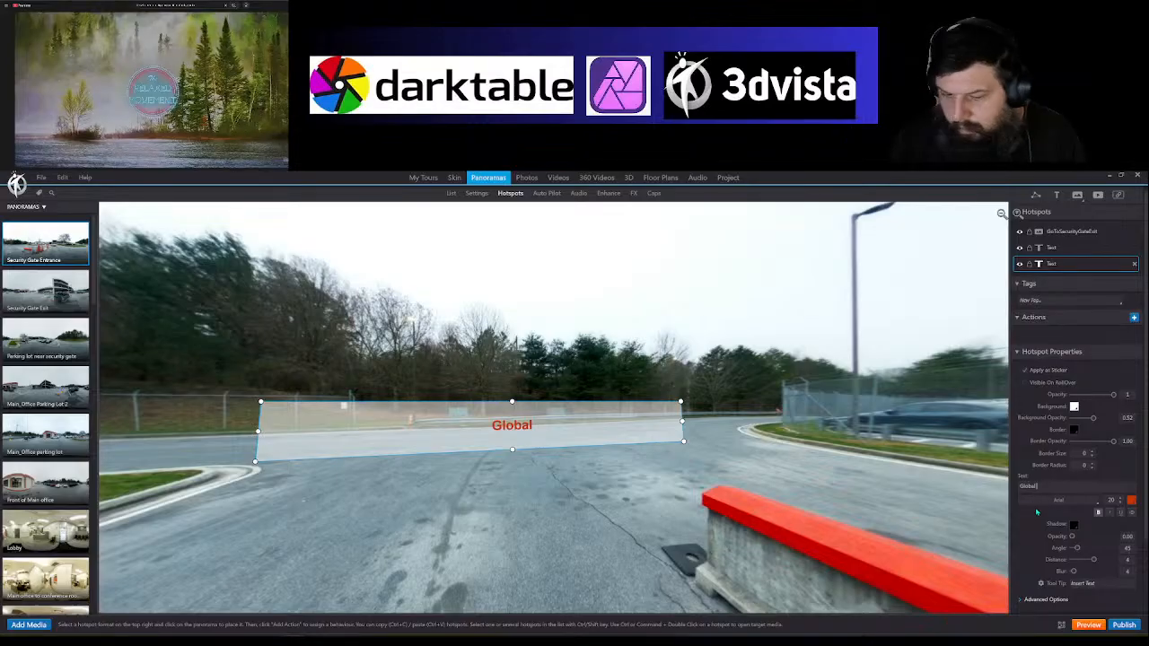
text( Gateway)
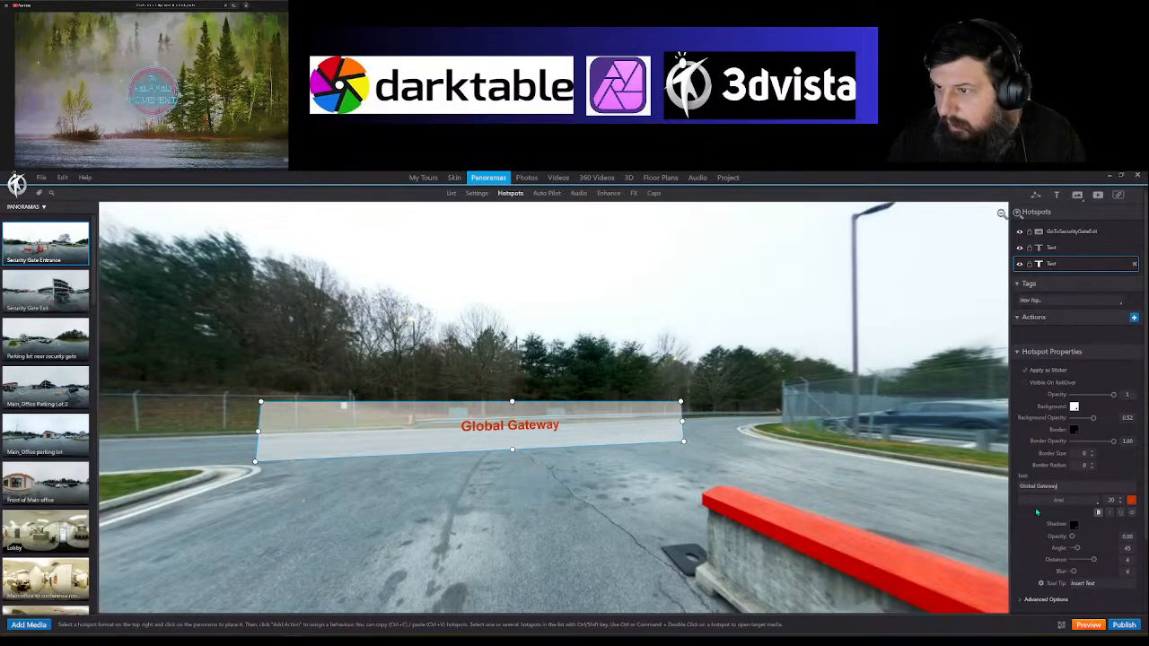
text( C)
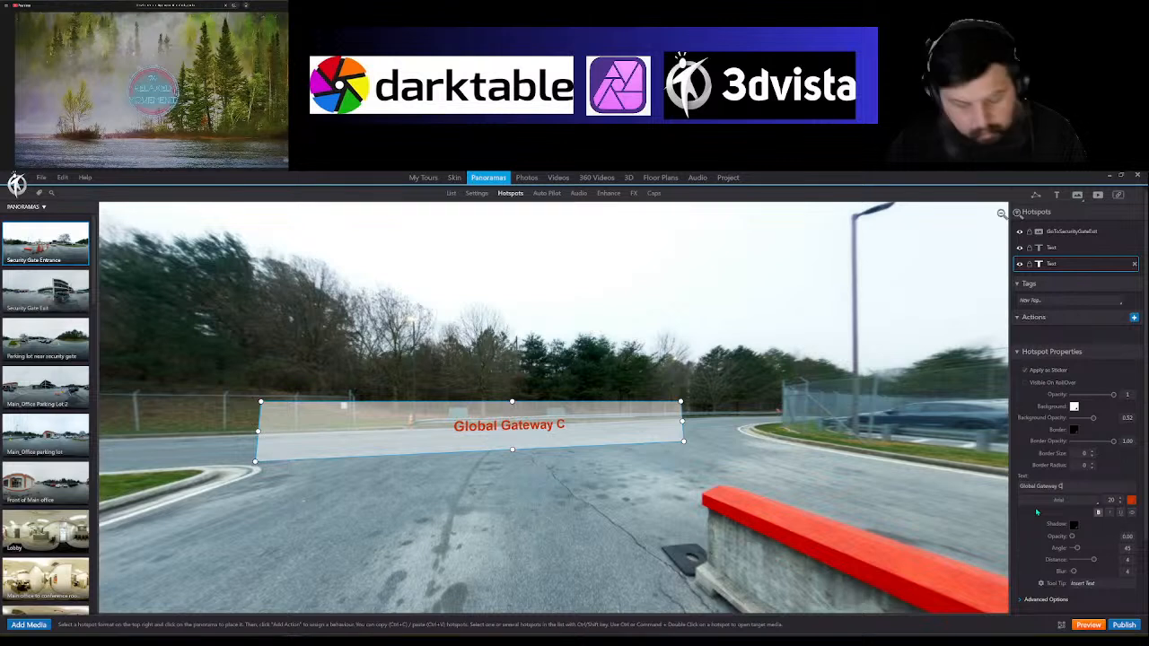
text(onnec)
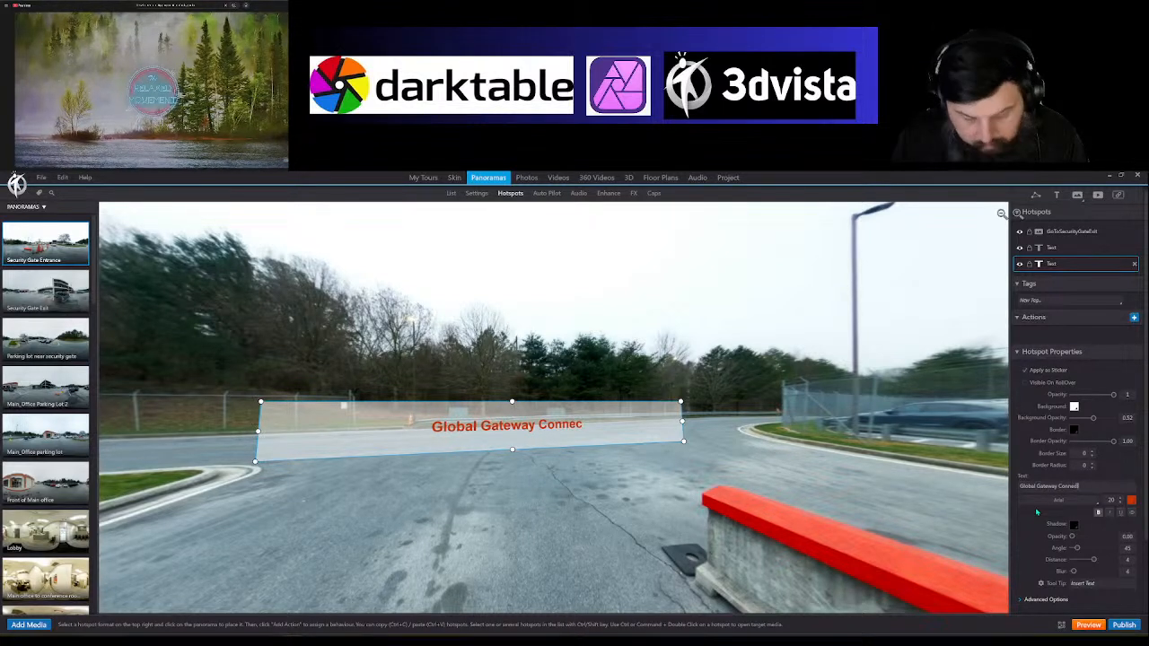
text(tor)
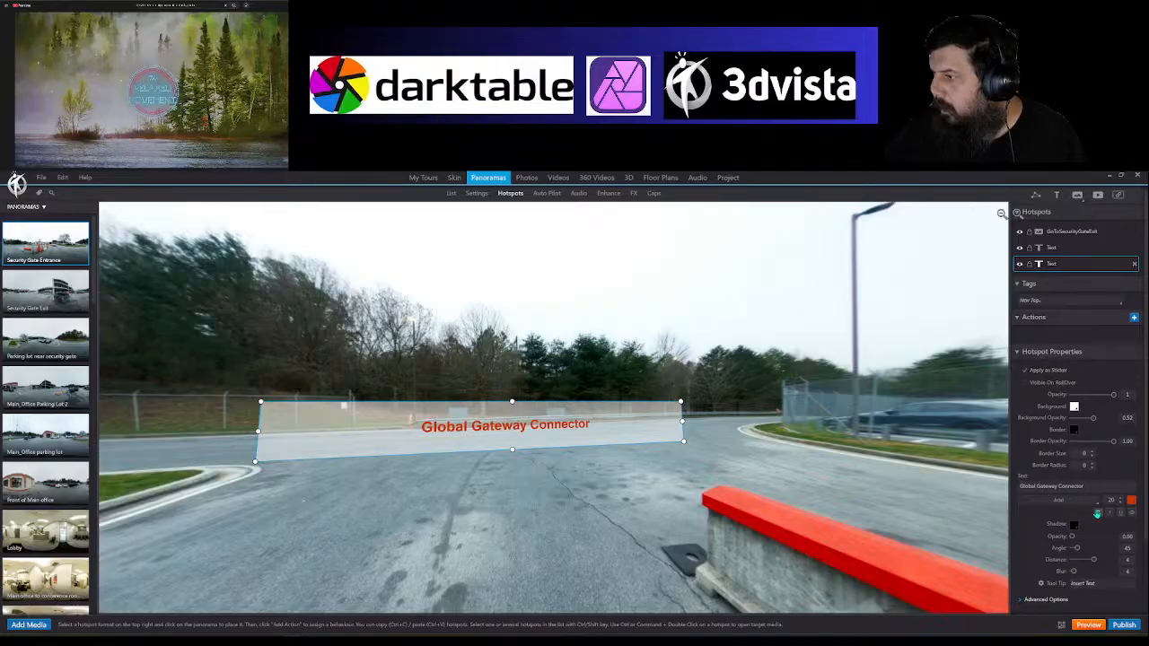
Step: Set the Global Gateway Connector text colour to white and its font size to 31
click(1131, 500)
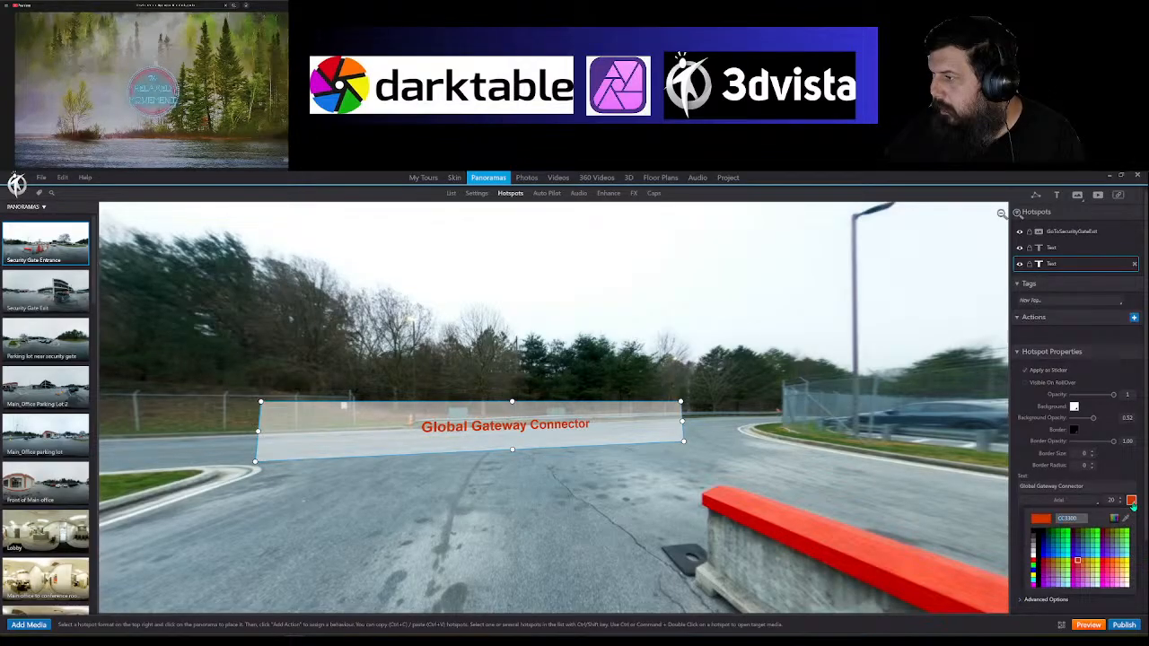
click(1032, 557)
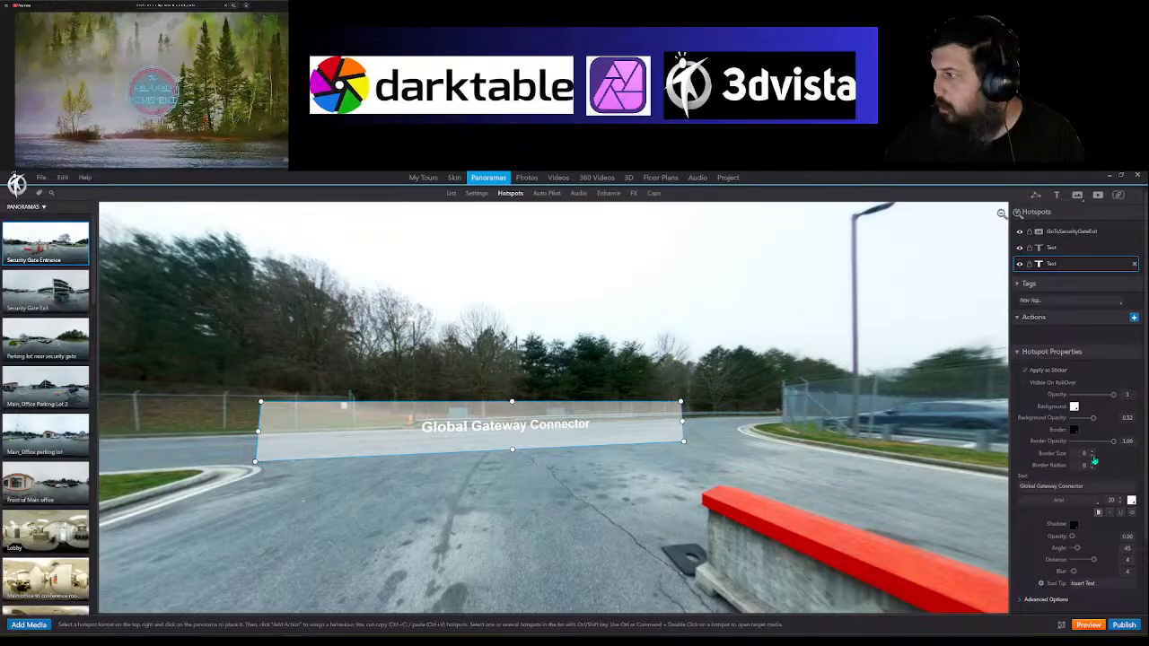
click(1120, 499)
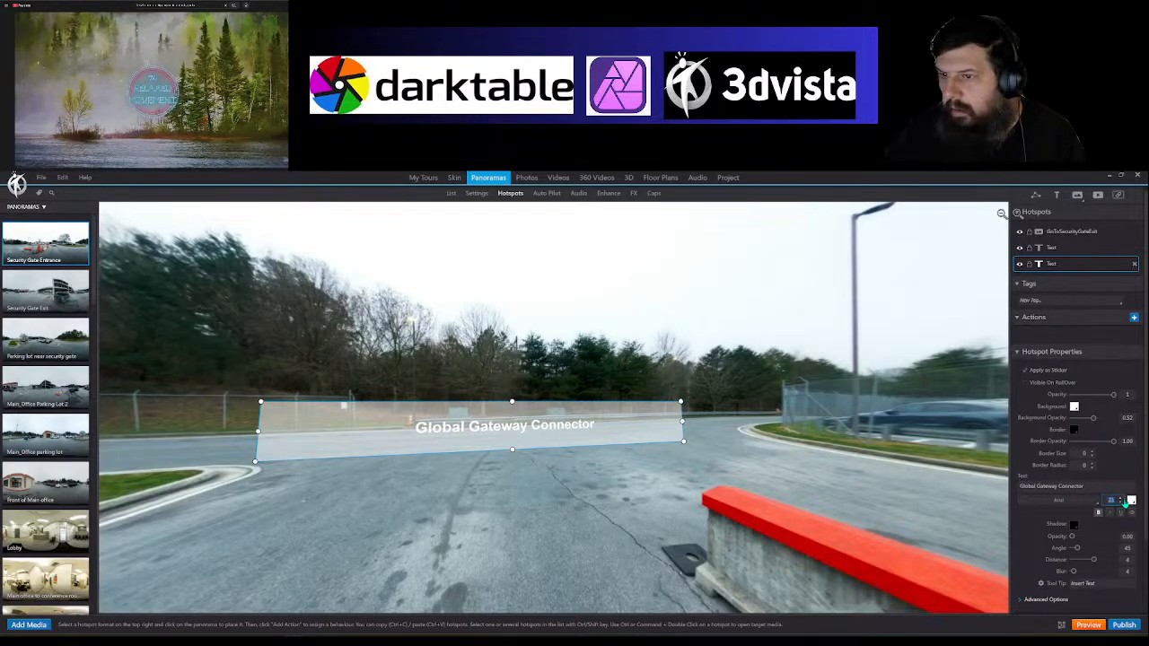
click(1120, 499)
click(1120, 498)
click(1120, 499)
click(1120, 499)
click(1120, 499)
click(1120, 499)
click(1120, 499)
click(1120, 499)
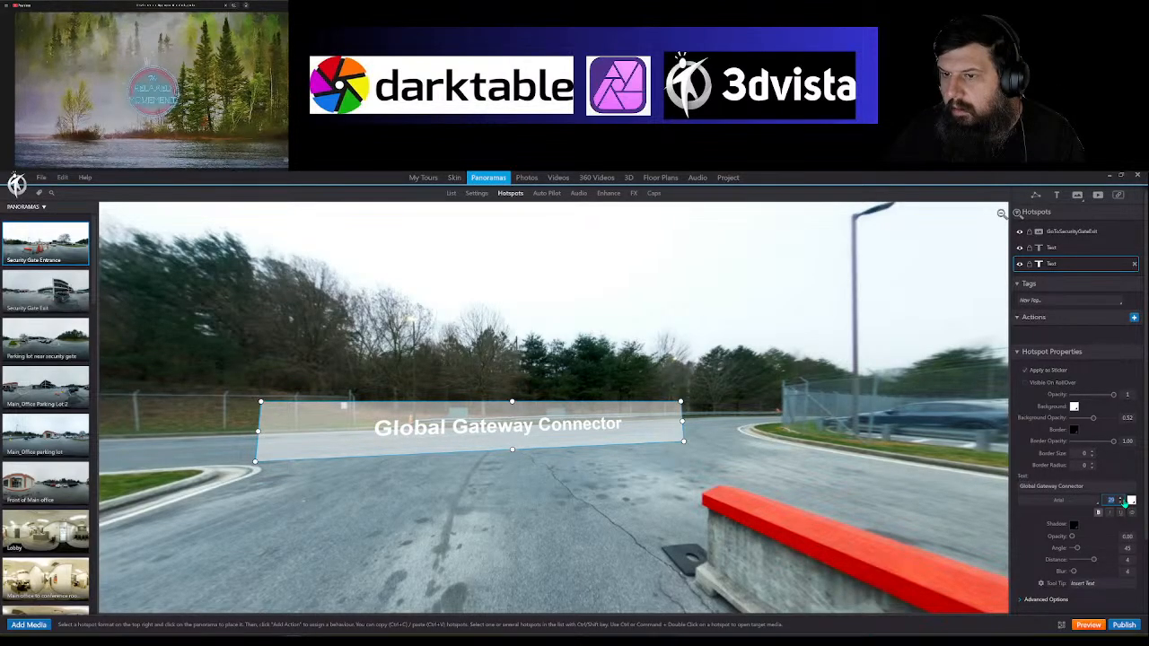
click(1120, 499)
click(1120, 499)
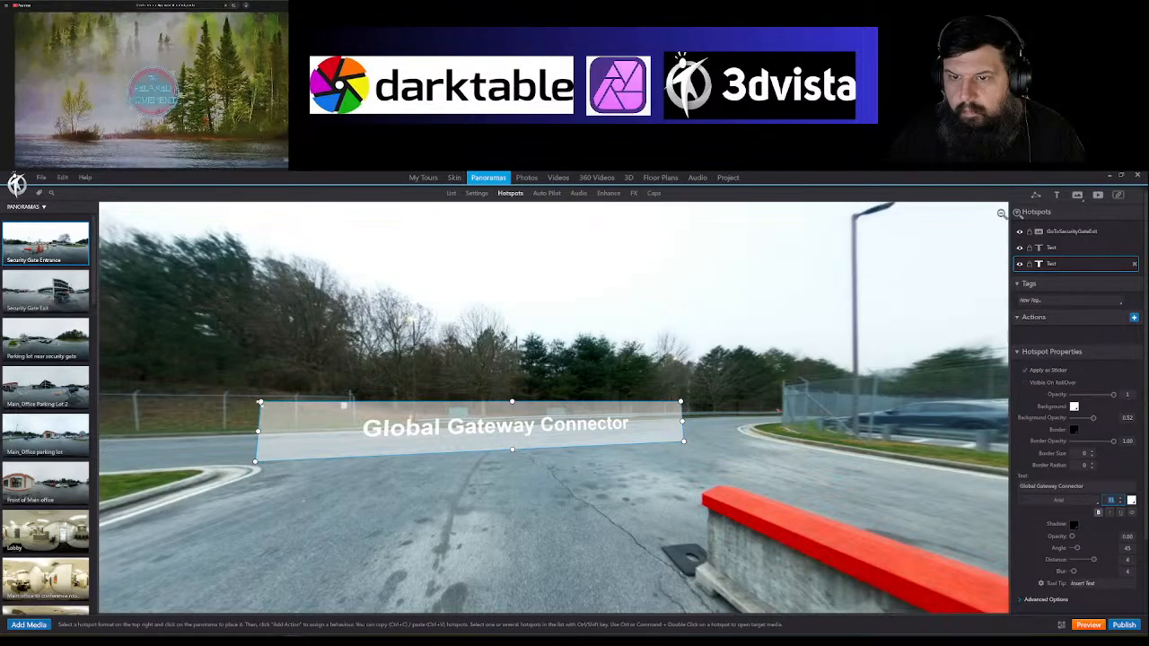
Step: Shrink the Global Gateway Connector label, move it down onto the road in front of the guardrail, and rotate it towards the road's slope
drag(260, 403, 302, 411)
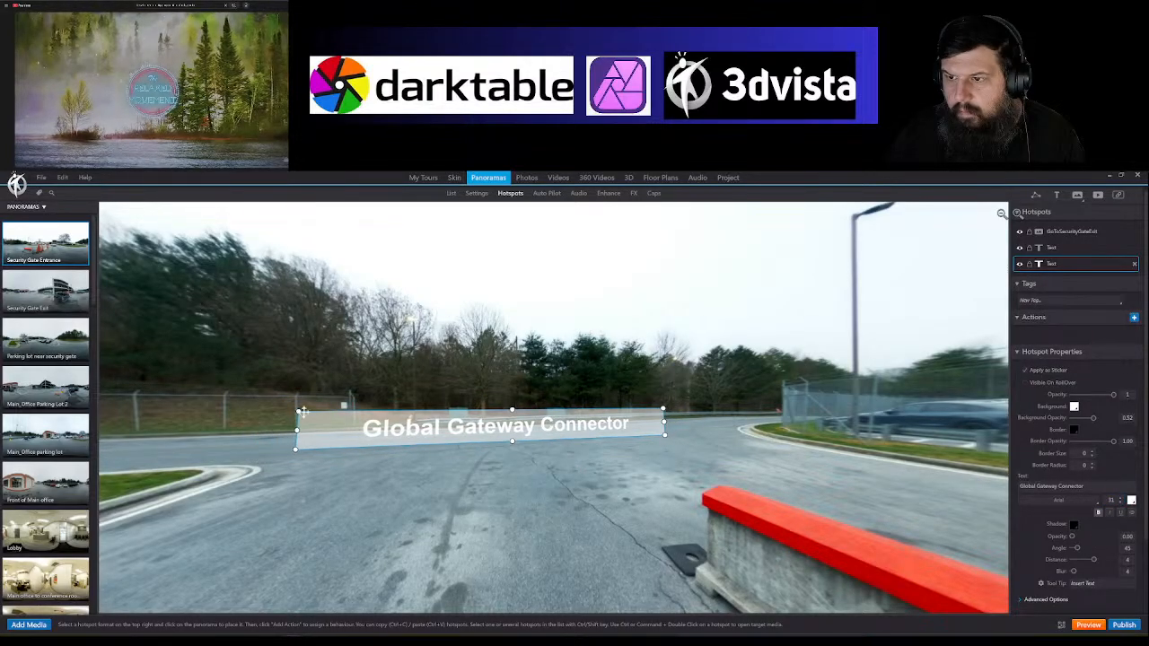
mouse_move(511, 426)
mouse_down()
mouse_move(556, 427)
mouse_move(523, 441)
mouse_up()
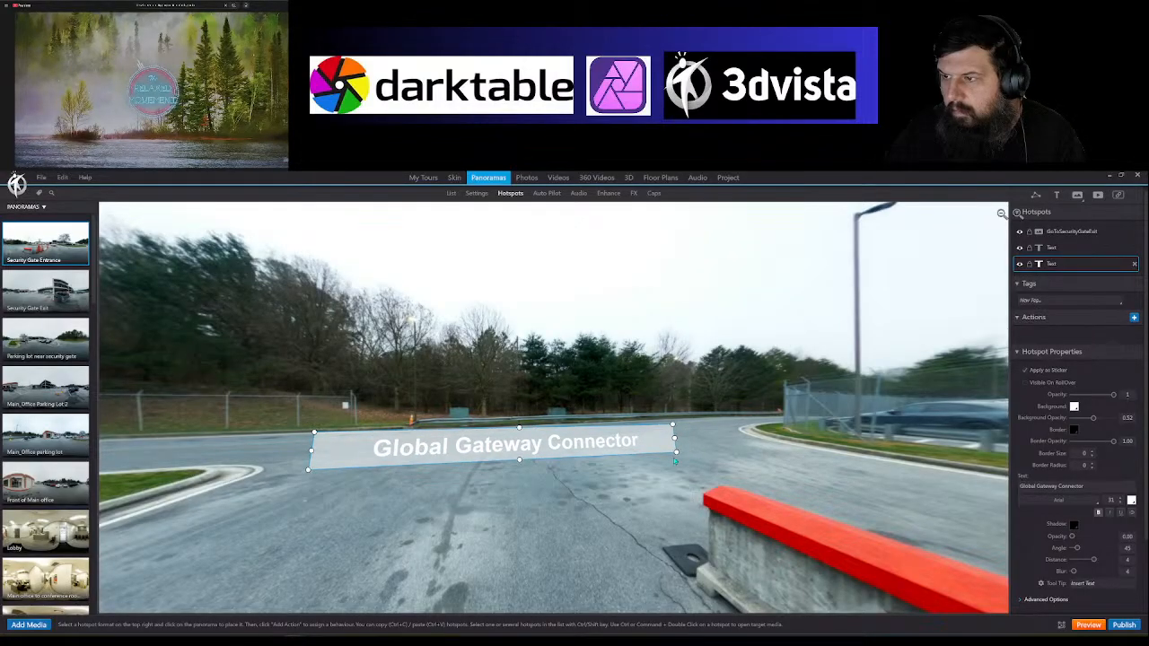
drag(677, 455, 680, 449)
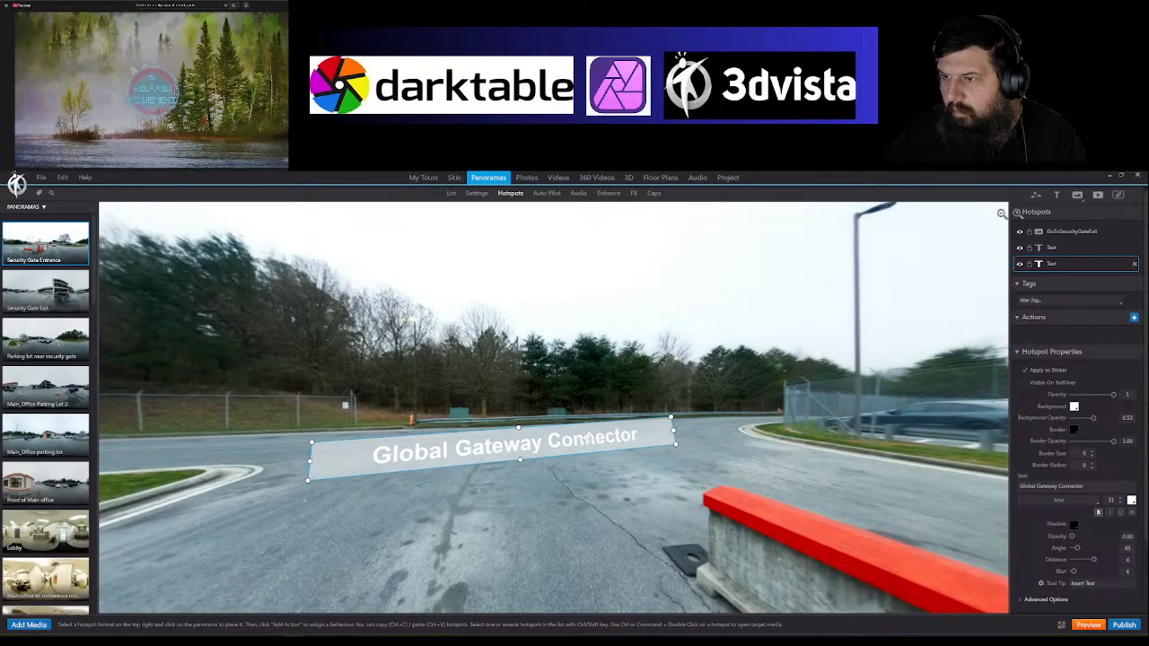
drag(588, 438, 624, 432)
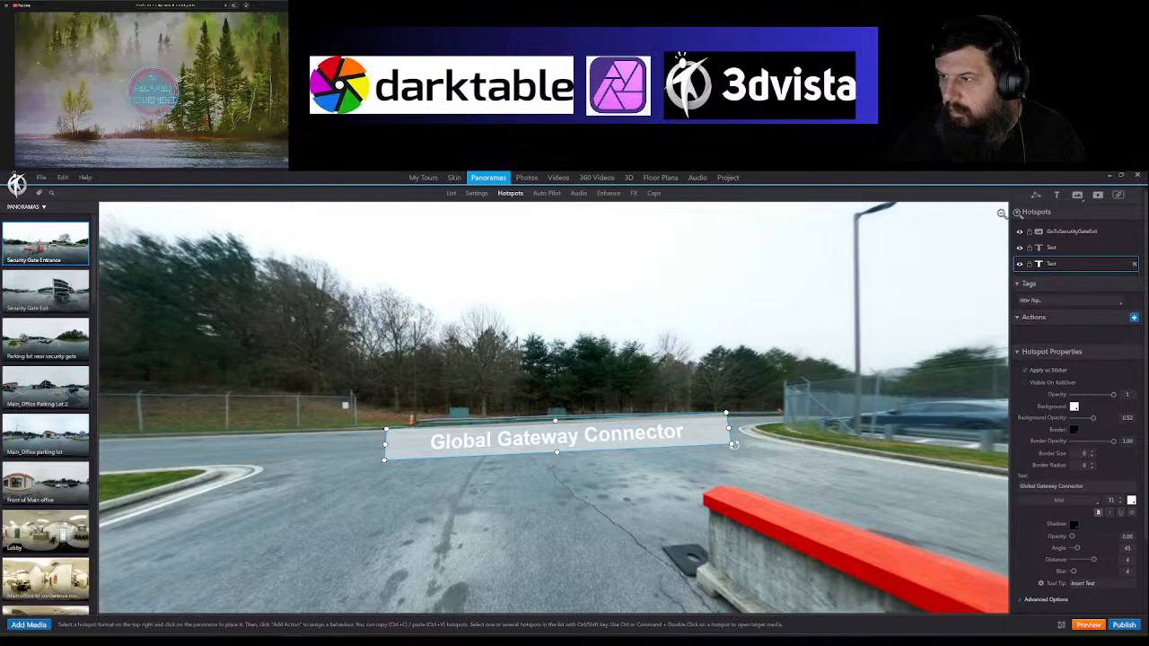
Step: Fine-tune the Global Gateway Connector label's rotation, height and position so it follows the far edge of the road
drag(732, 444, 738, 442)
drag(654, 430, 653, 422)
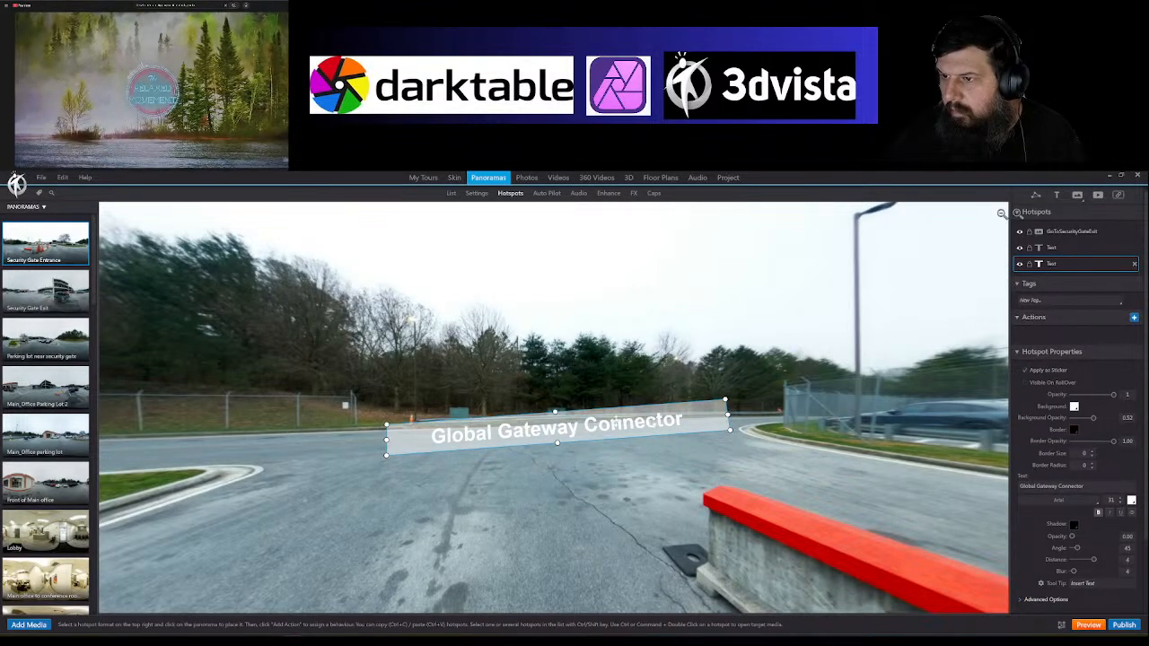
drag(554, 411, 558, 432)
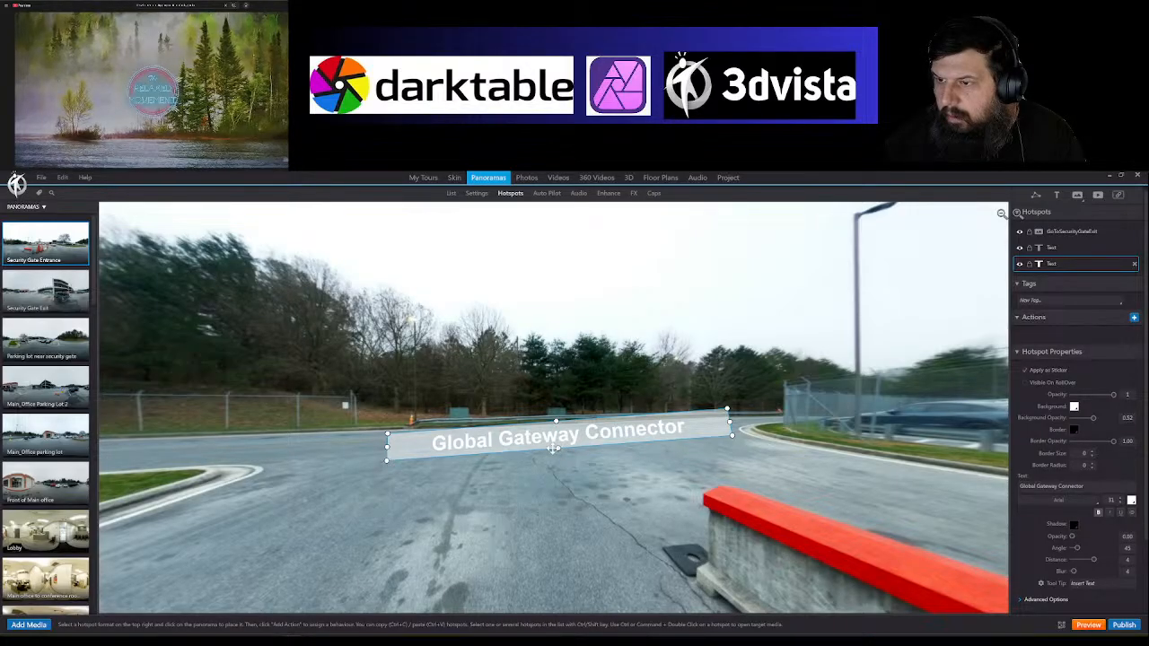
drag(554, 449, 548, 448)
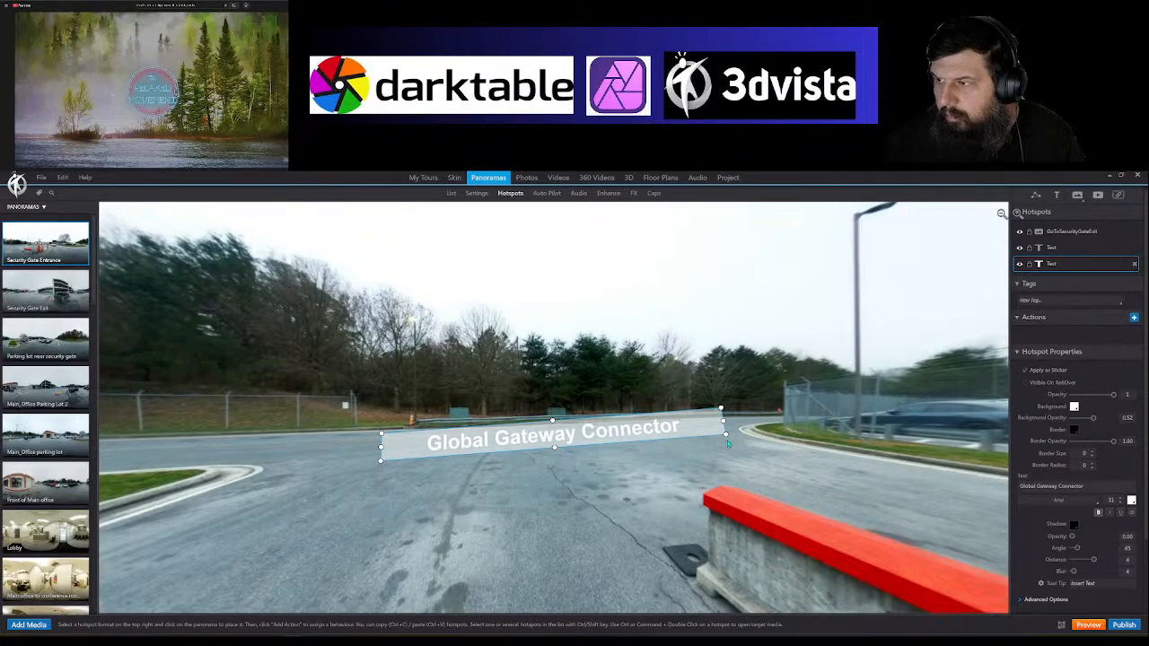
drag(725, 435, 729, 441)
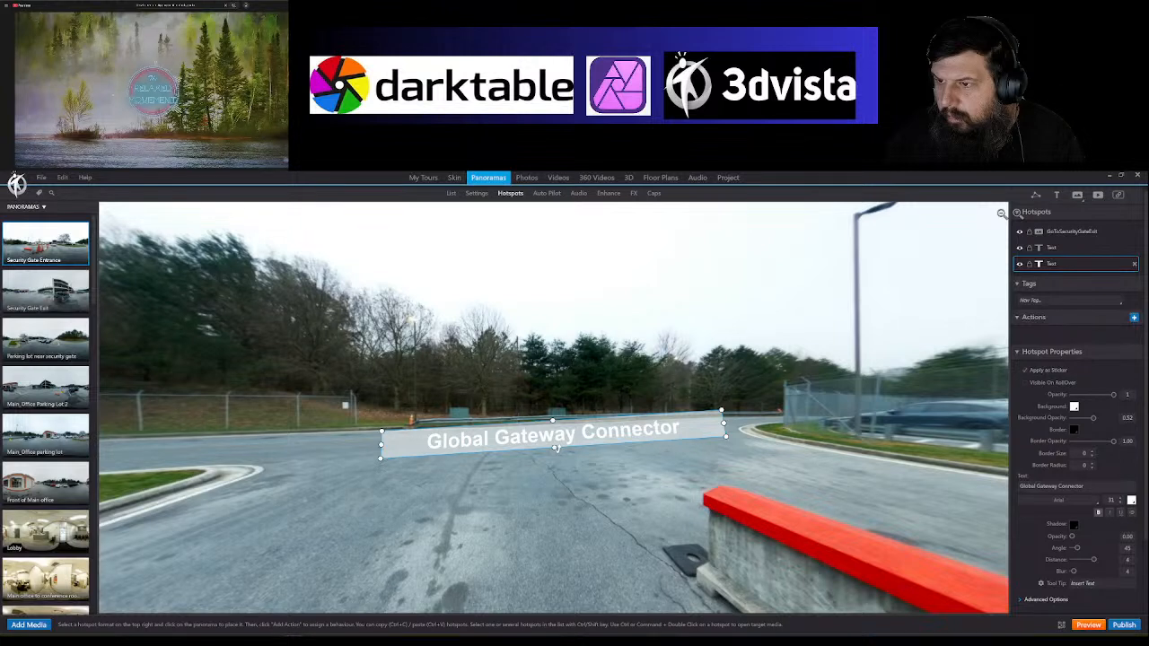
Step: Tilt the Global Gateway Connector label backwards in perspective so it lies flat on the road surface
drag(557, 447, 560, 485)
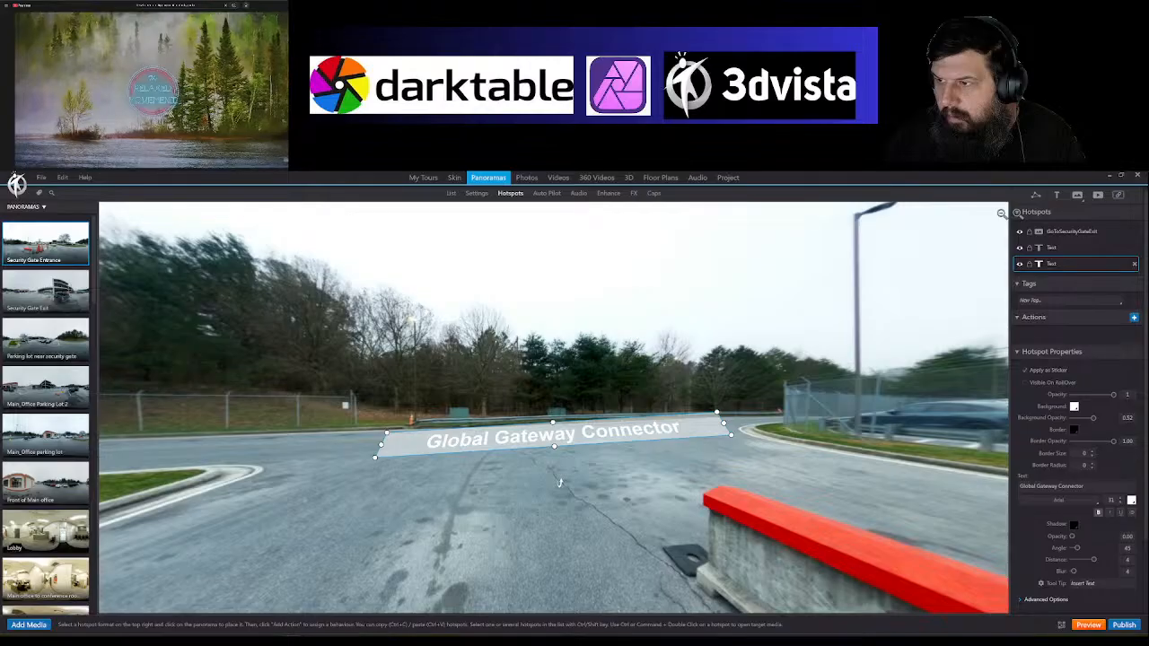
click(562, 489)
mouse_move(530, 493)
mouse_down()
mouse_move(686, 492)
mouse_move(543, 491)
mouse_move(572, 489)
mouse_move(508, 477)
mouse_move(541, 473)
mouse_up()
click(626, 412)
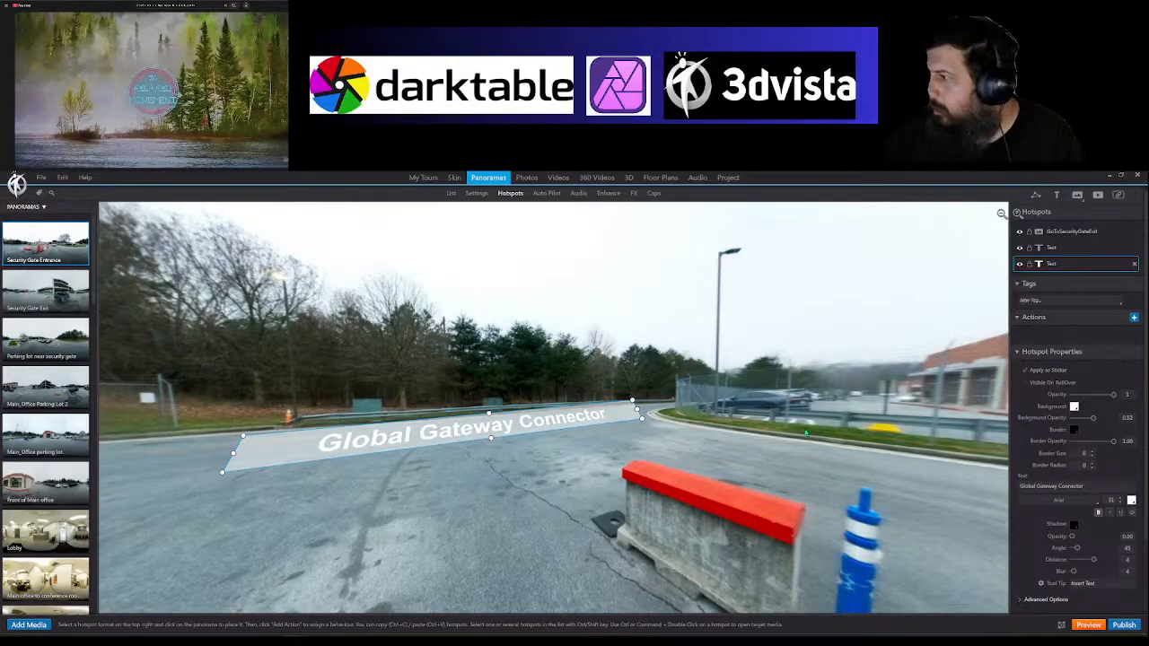
Step: Set the Global Gateway Connector label's border radius to 5
click(1092, 465)
click(1093, 465)
click(1093, 464)
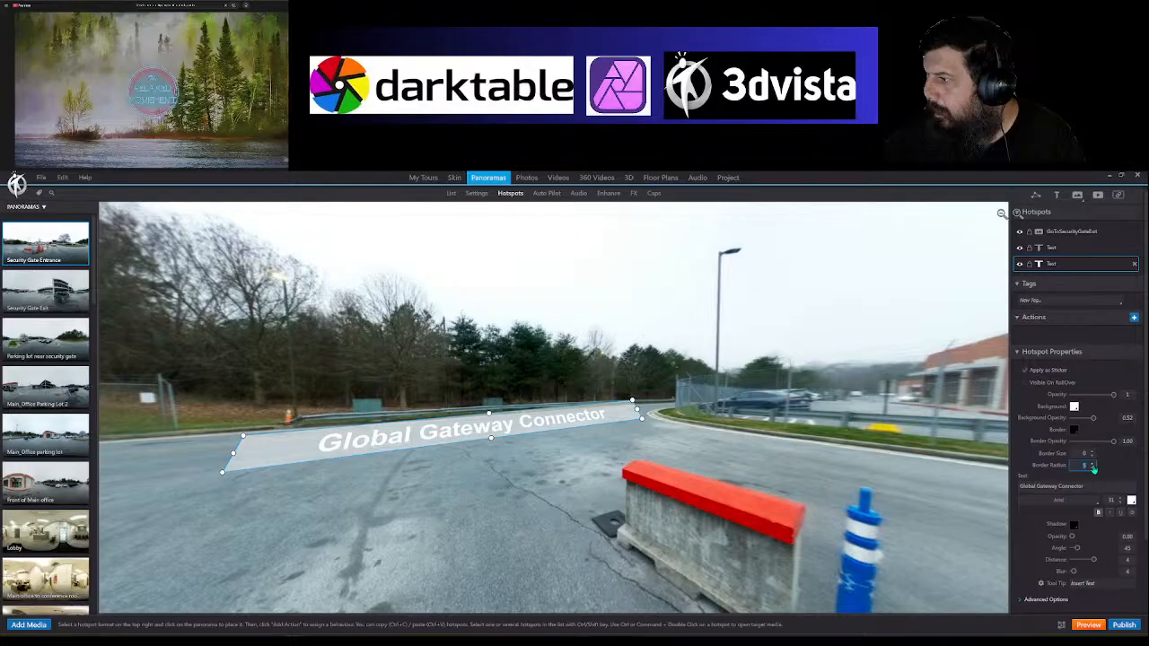
Step: Check the Global Gateway Connector label from other angles and slightly adjust its perspective to match the road
click(728, 457)
drag(632, 464, 929, 480)
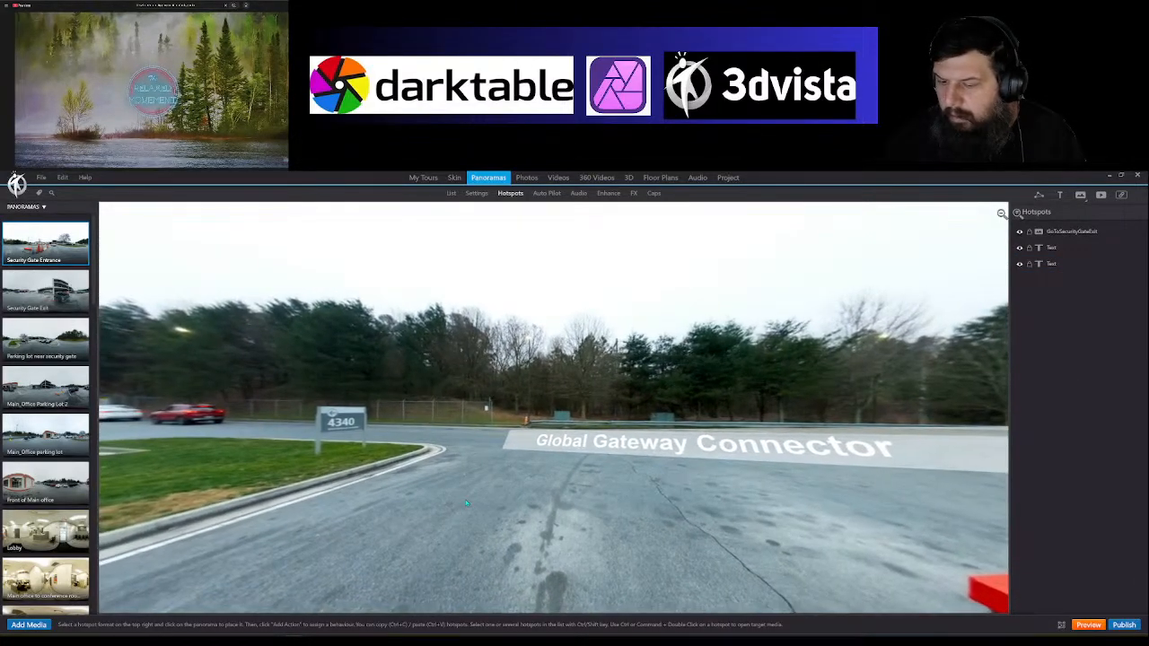
drag(525, 485, 354, 498)
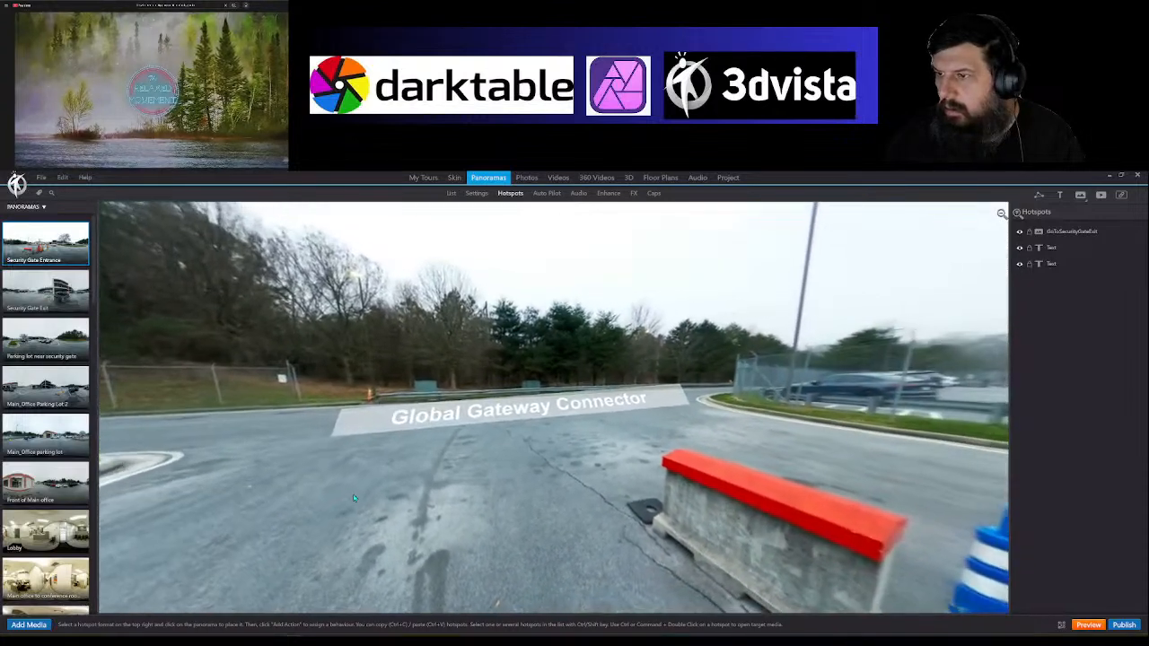
click(628, 408)
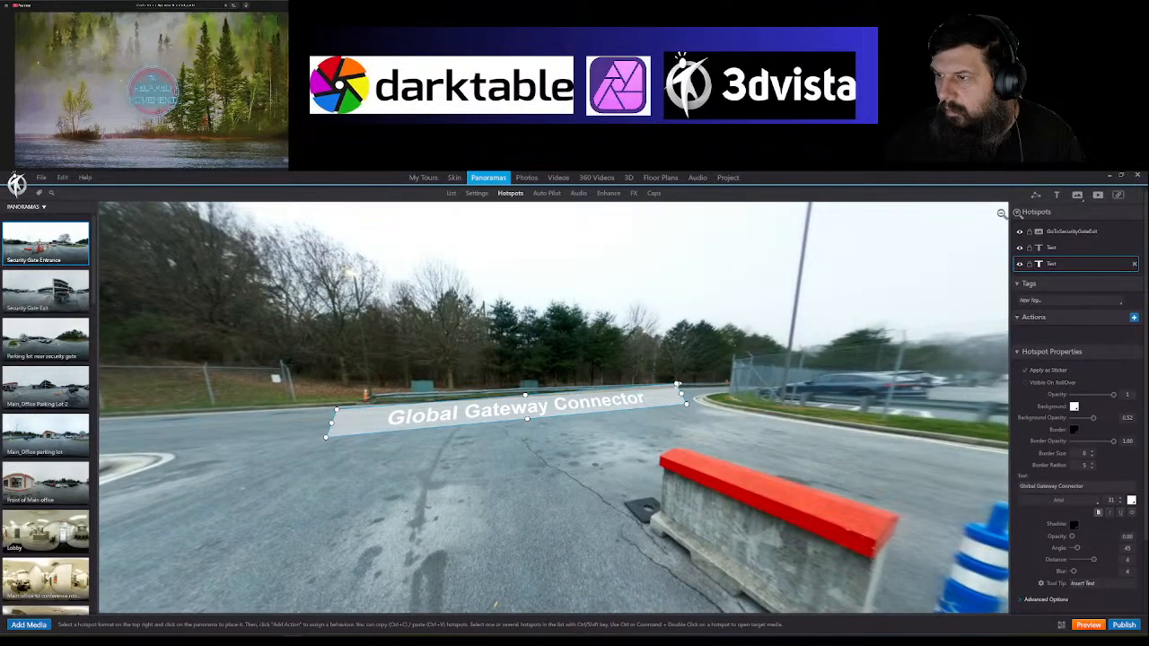
drag(687, 404, 687, 404)
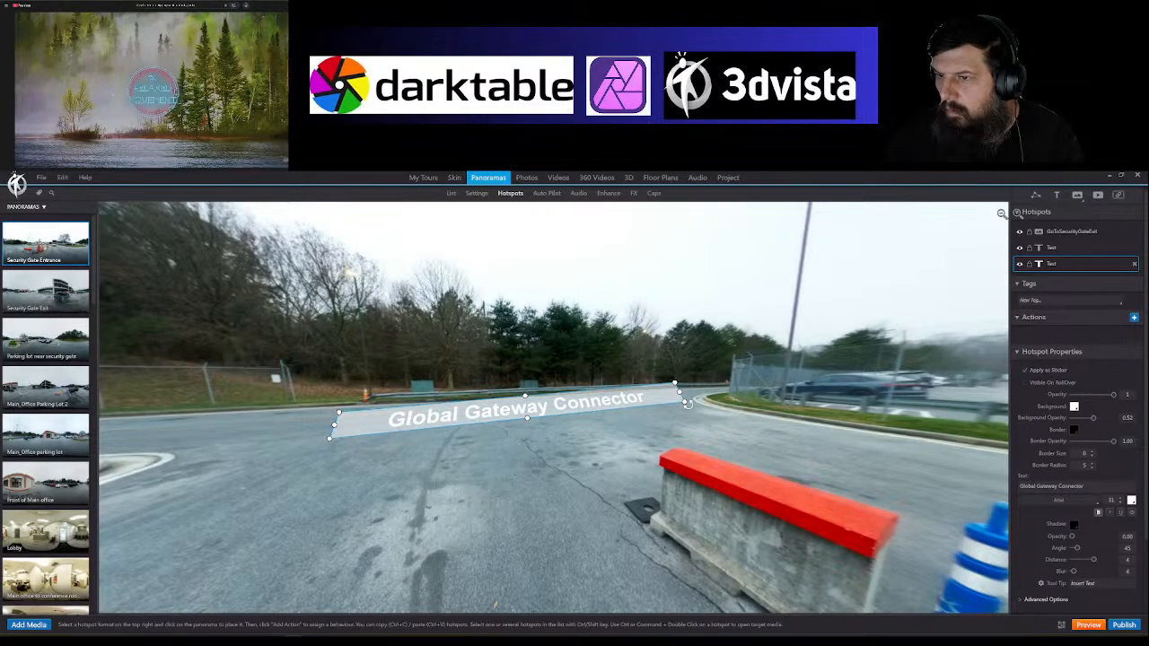
Step: Place a link to the Parking lot near security gate panorama beside the 4340 sign and list all icon types for its hotspot
drag(515, 453, 942, 487)
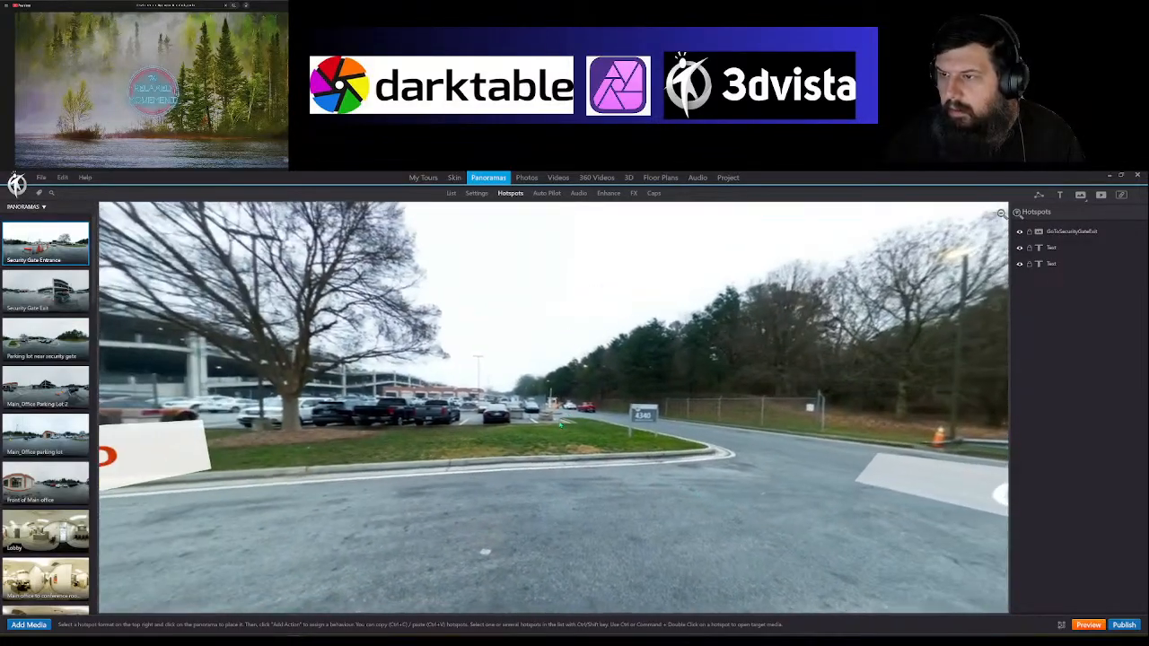
drag(301, 478, 543, 469)
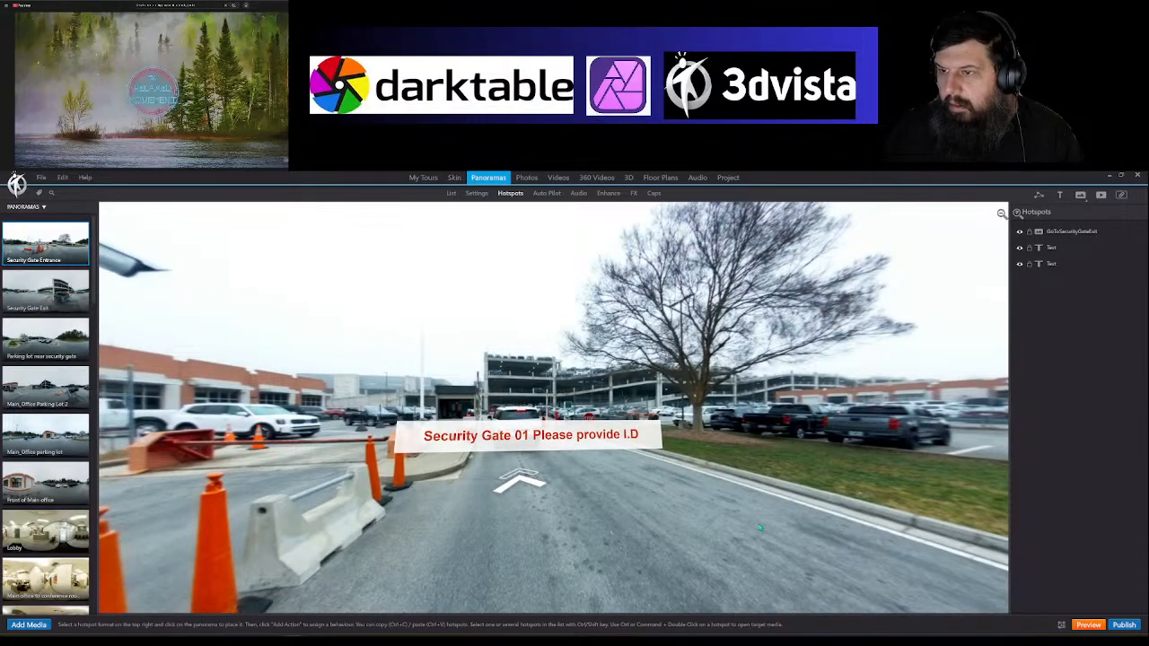
drag(792, 528, 719, 459)
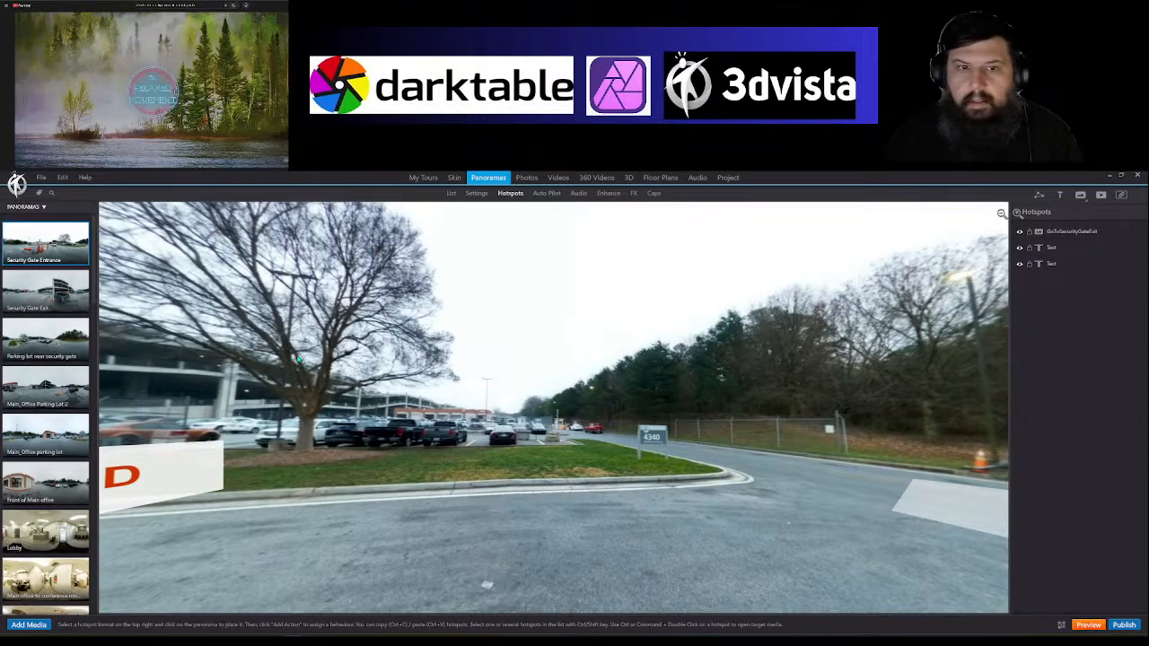
click(44, 345)
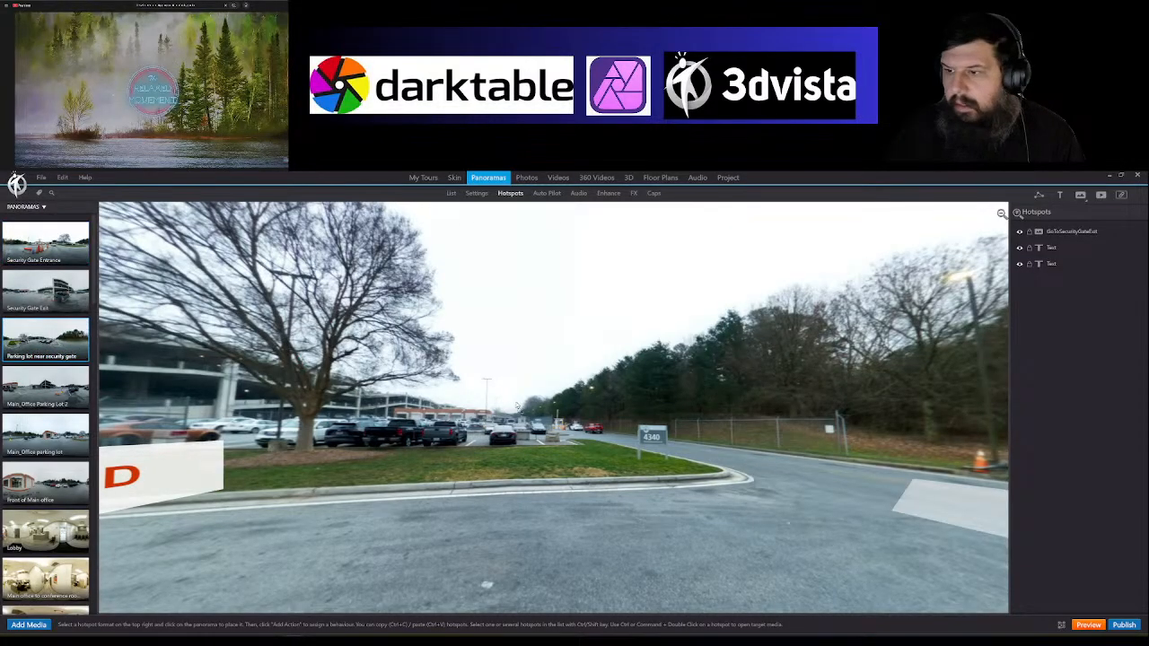
drag(516, 406, 578, 421)
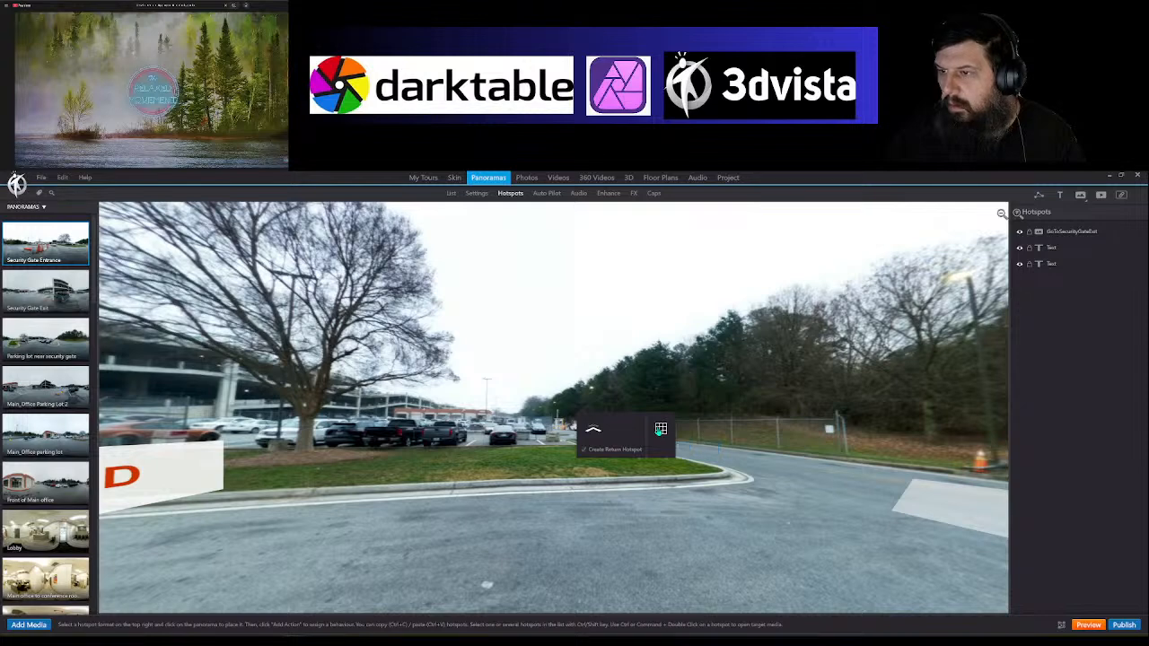
click(660, 430)
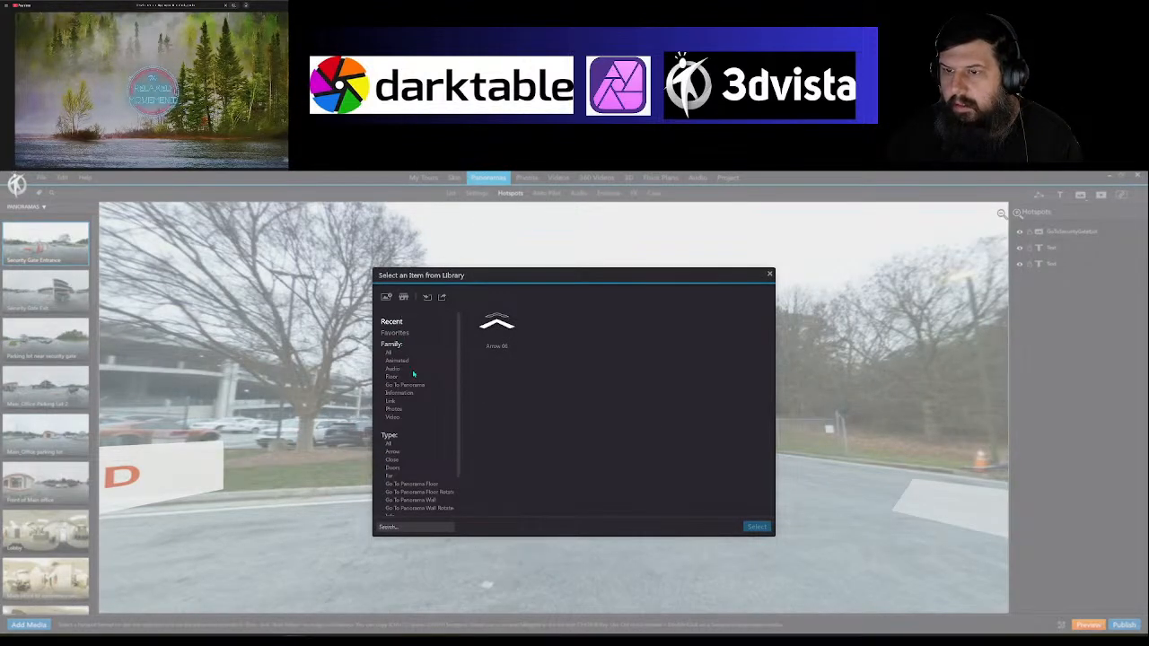
click(387, 443)
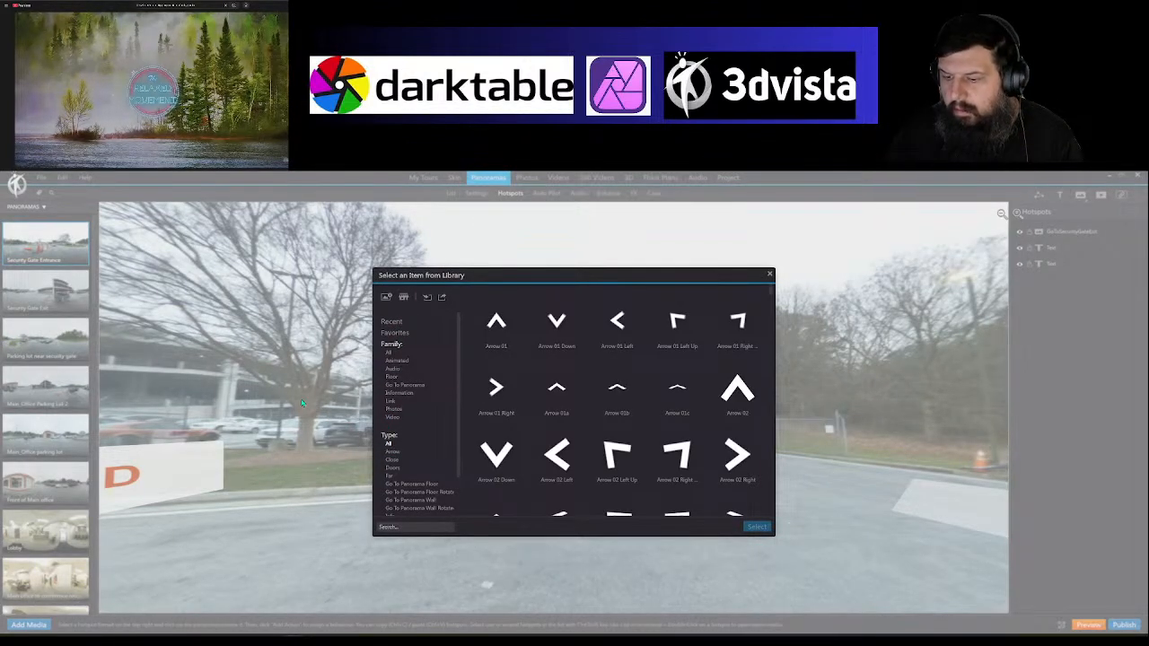
Step: Browse the hotspot library's arrow, black, blue and circle-arrow icons for a suitable link marker
scroll(590, 379, down, 5)
scroll(590, 378, up, 5)
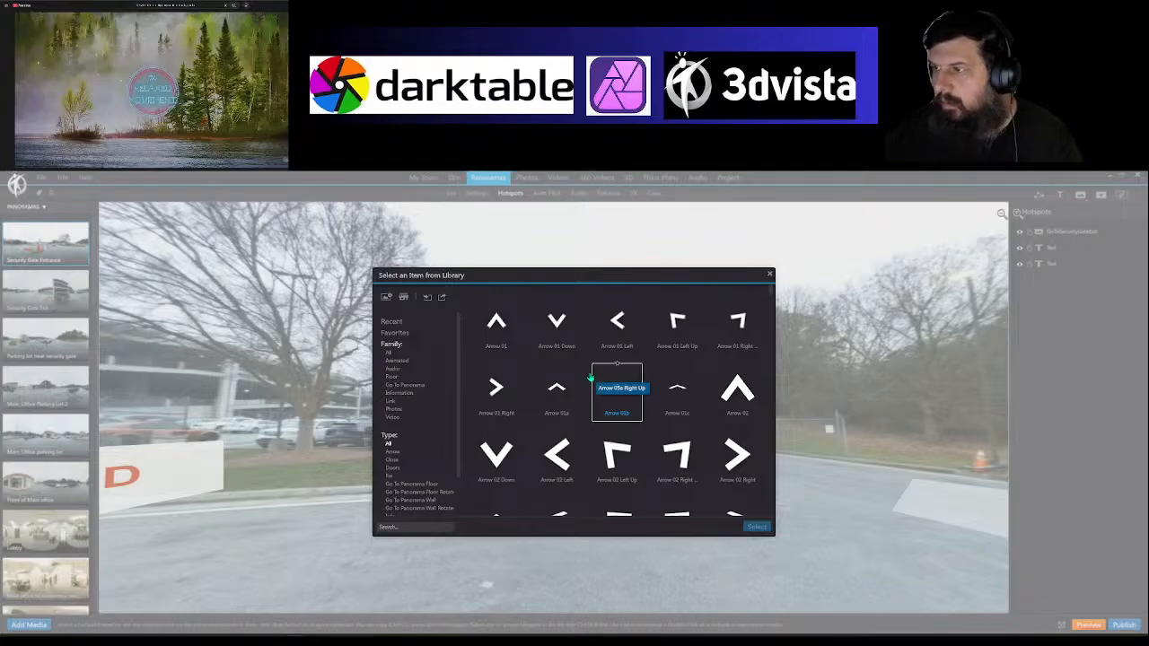
scroll(590, 378, down, 6)
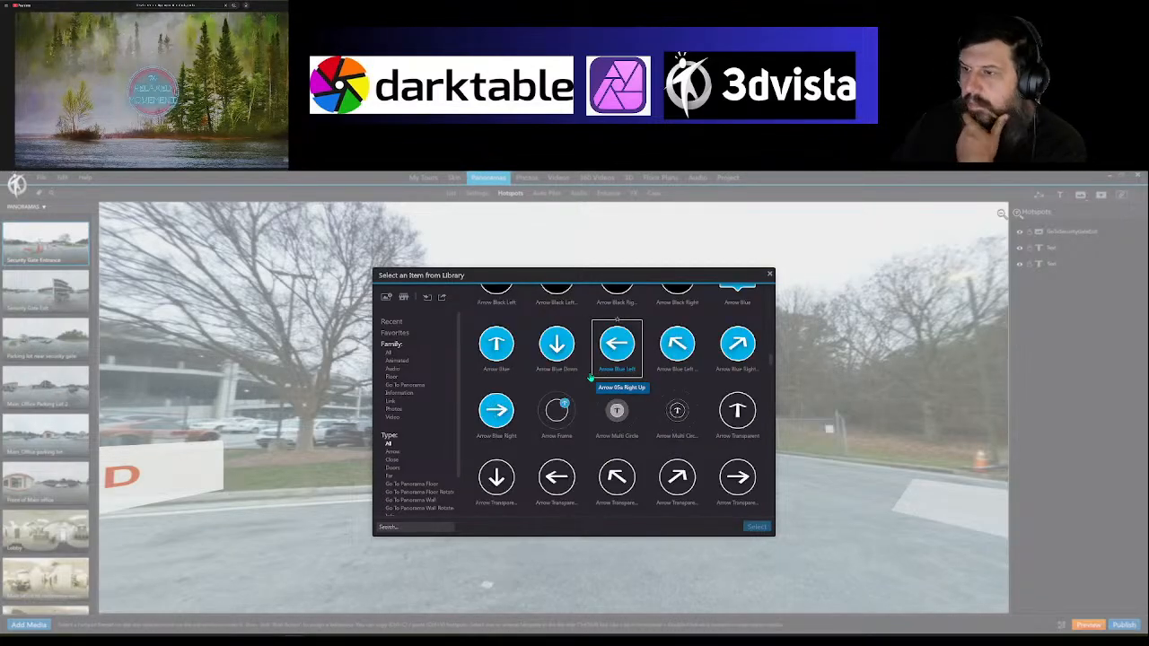
scroll(590, 378, down, 4)
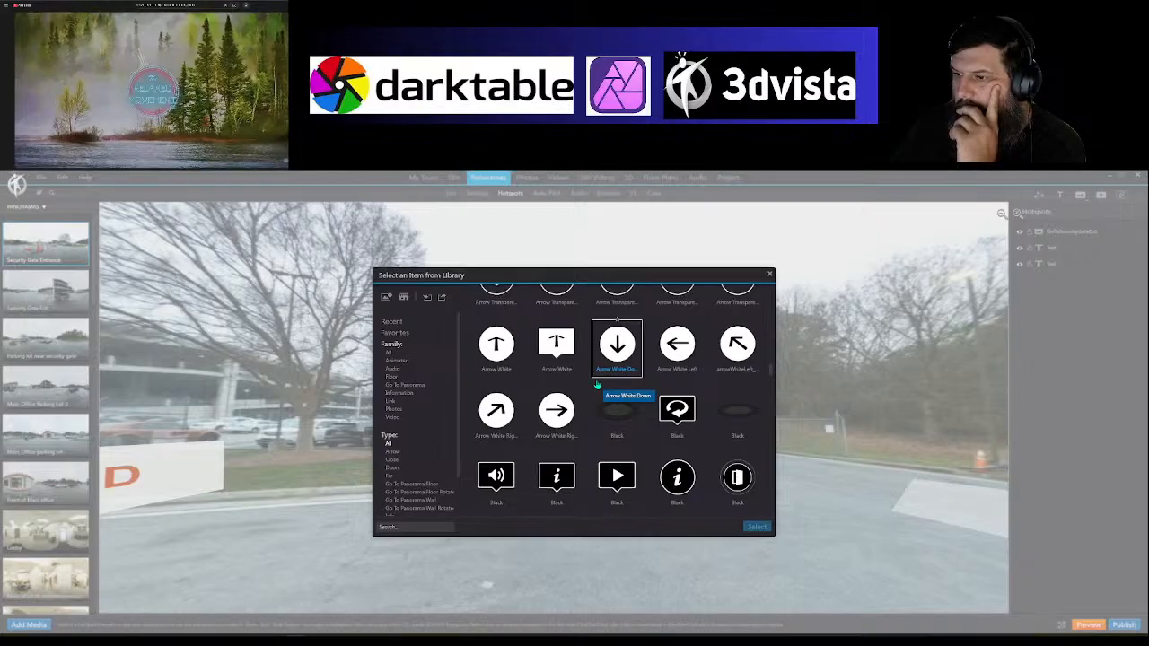
scroll(597, 384, down, 3)
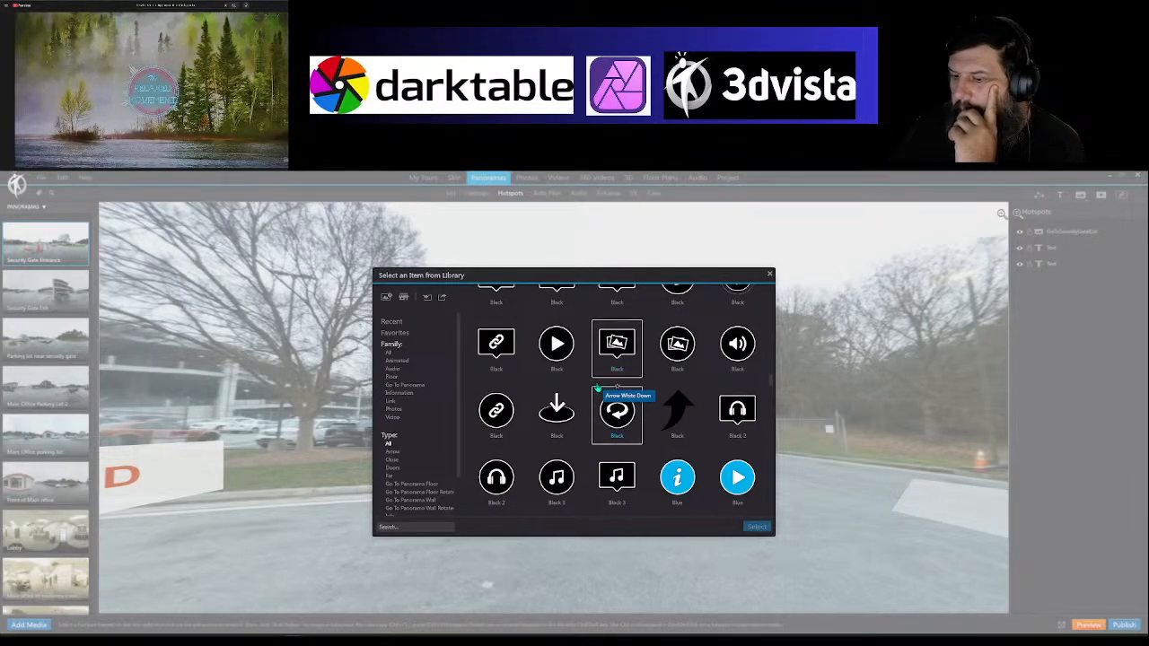
scroll(597, 384, down, 3)
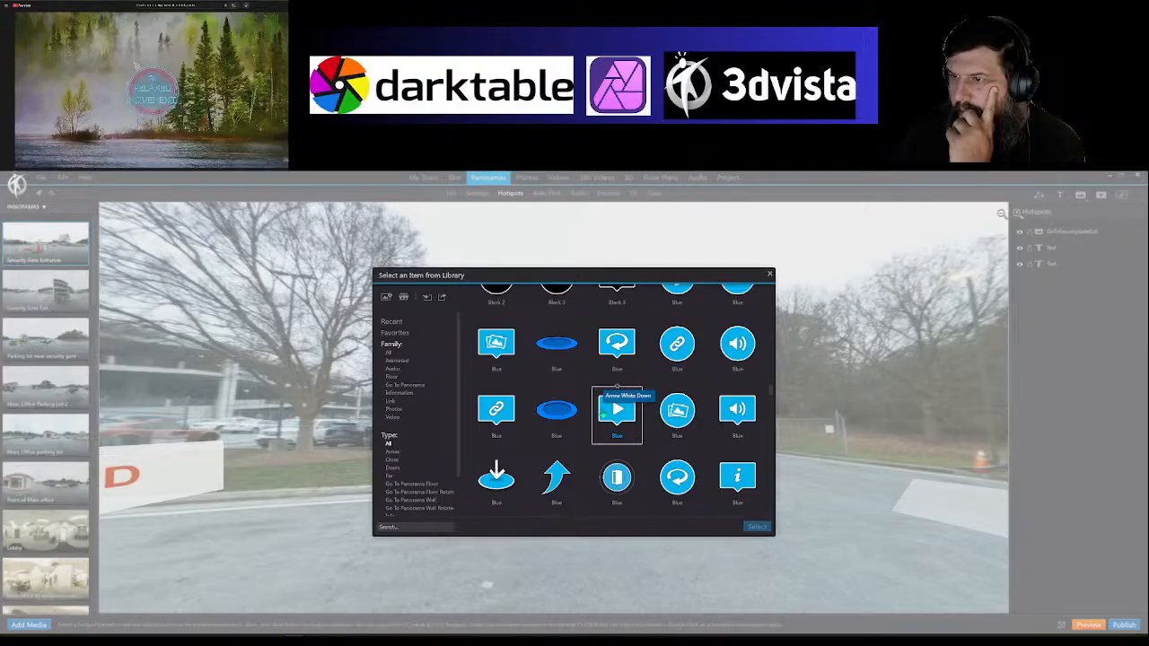
scroll(616, 386, down, 3)
scroll(601, 413, down, 3)
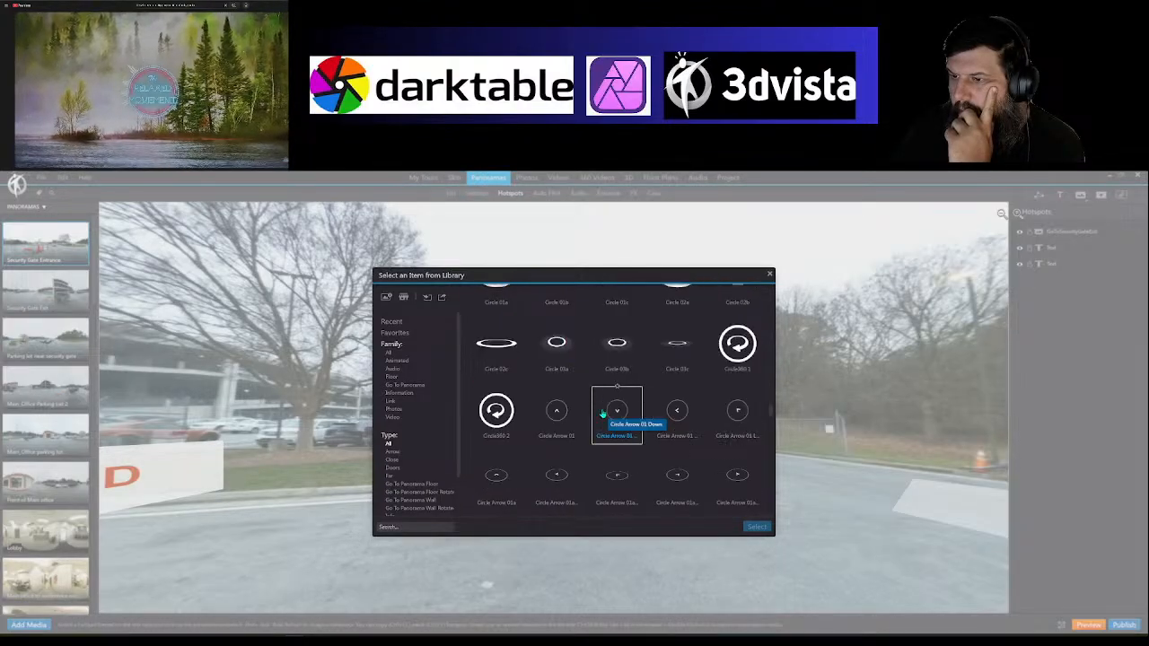
scroll(603, 414, down, 5)
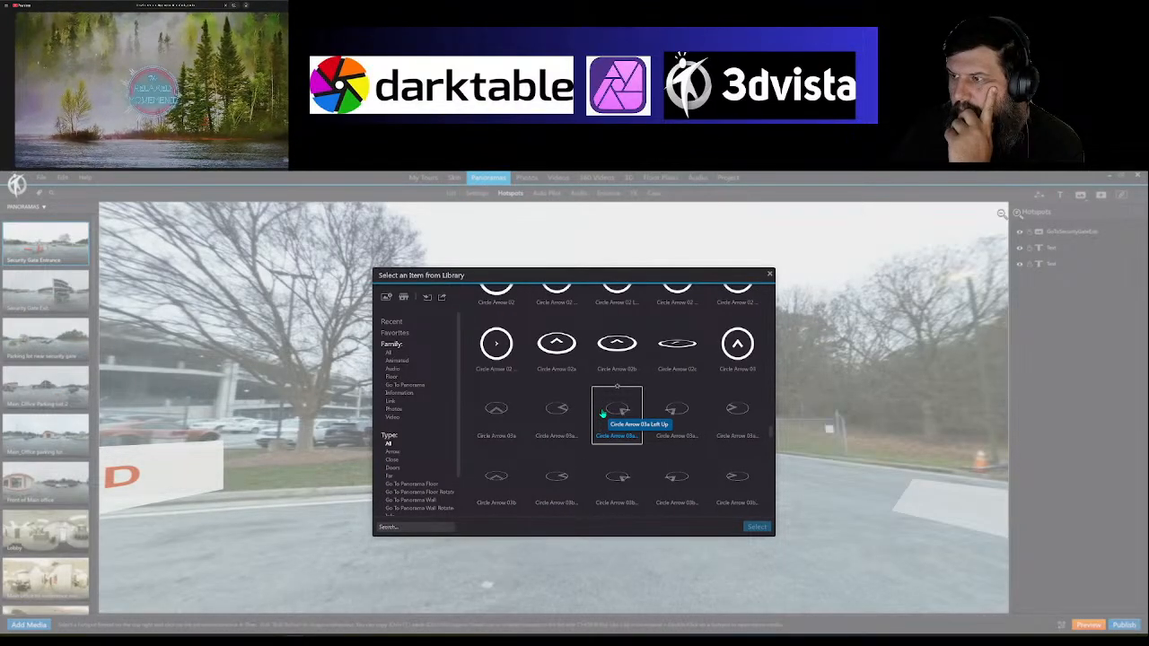
scroll(602, 414, down, 3)
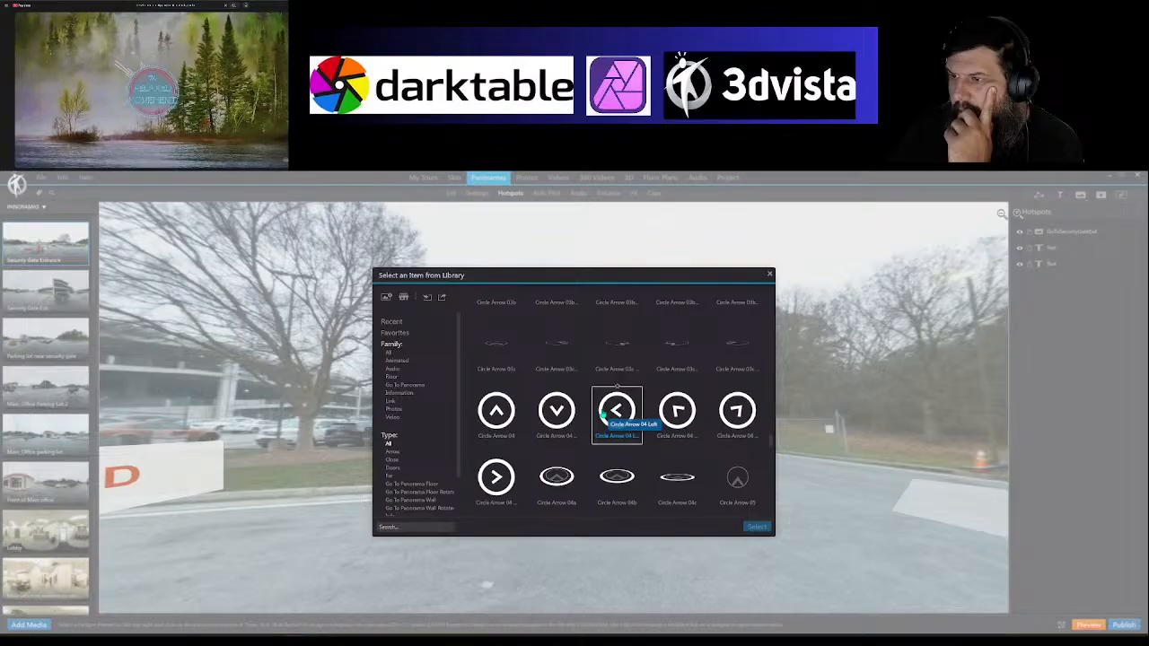
Step: Choose the Arrow Transparent icon for the link hotspot to the Parking lot near security gate panorama
click(498, 420)
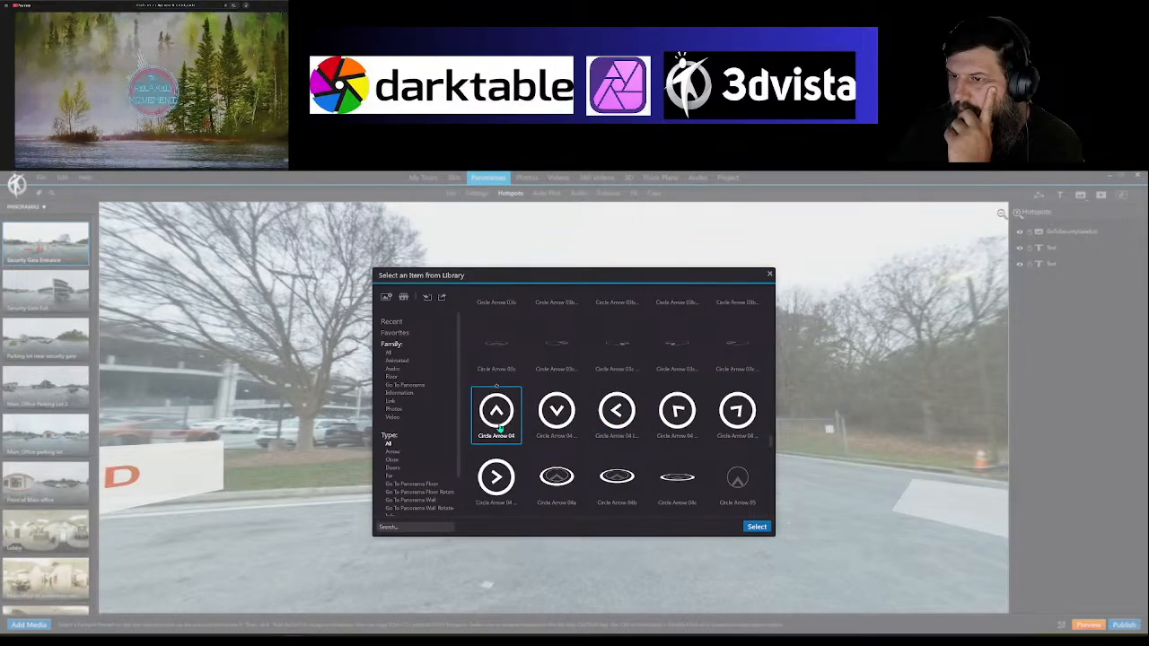
scroll(556, 435, up, 10)
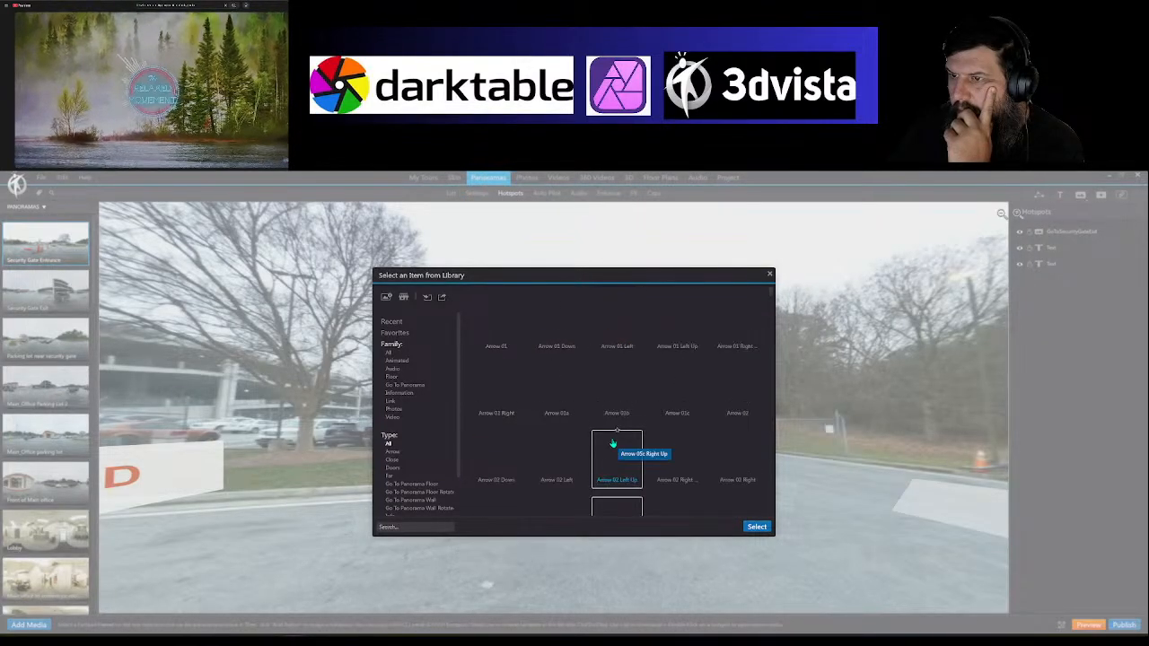
scroll(613, 444, down, 5)
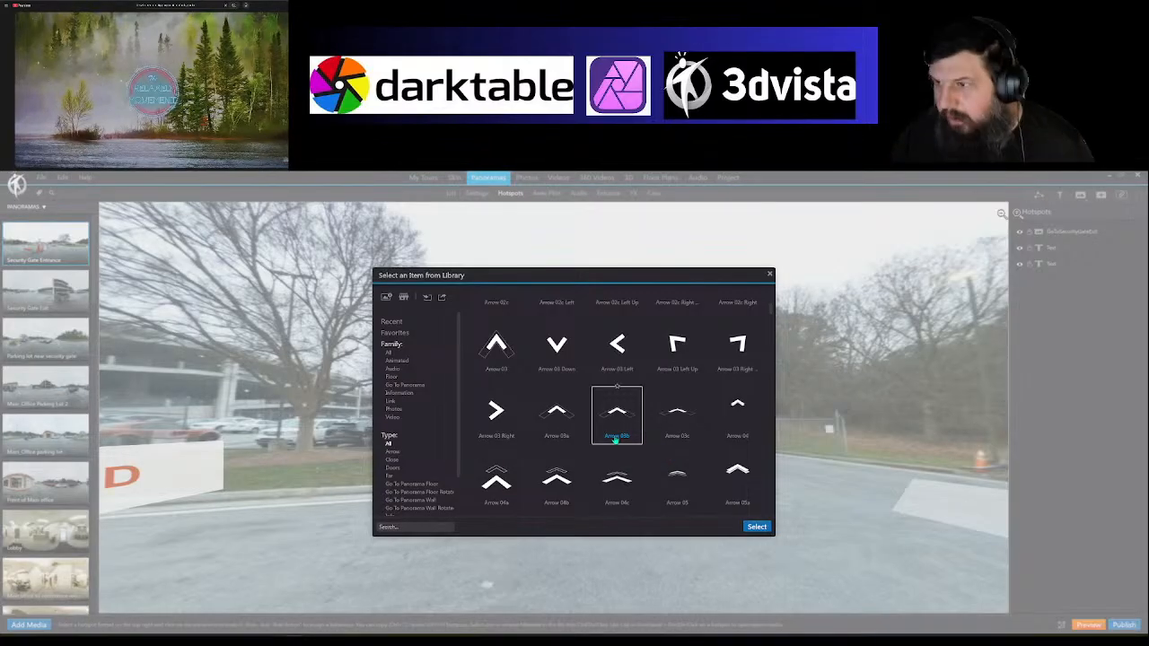
scroll(615, 438, down, 5)
scroll(629, 433, down, 5)
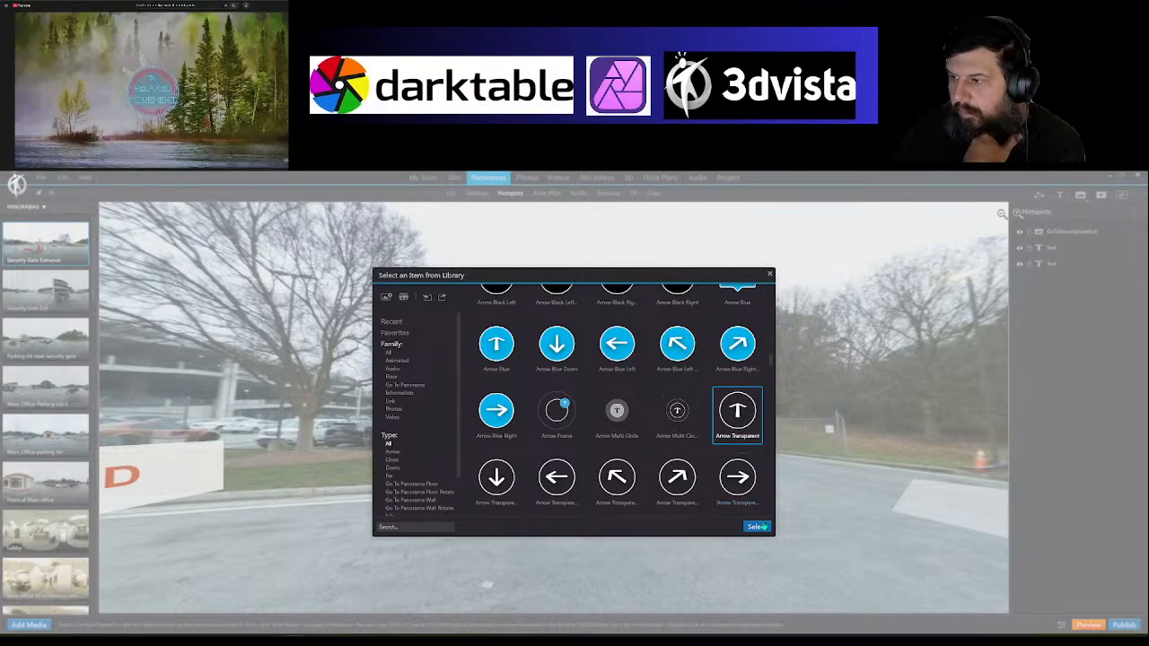
click(757, 526)
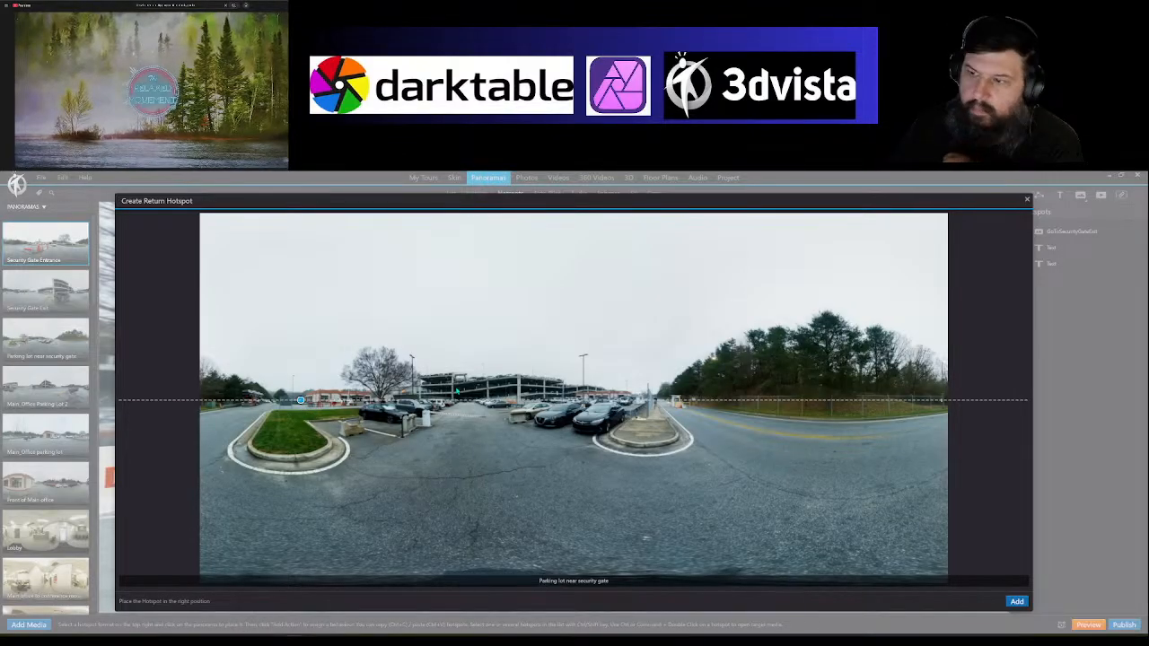
Step: Add the return hotspot in the Parking lot near security gate panorama and place a wide text hotspot below the new link arrow
click(1016, 602)
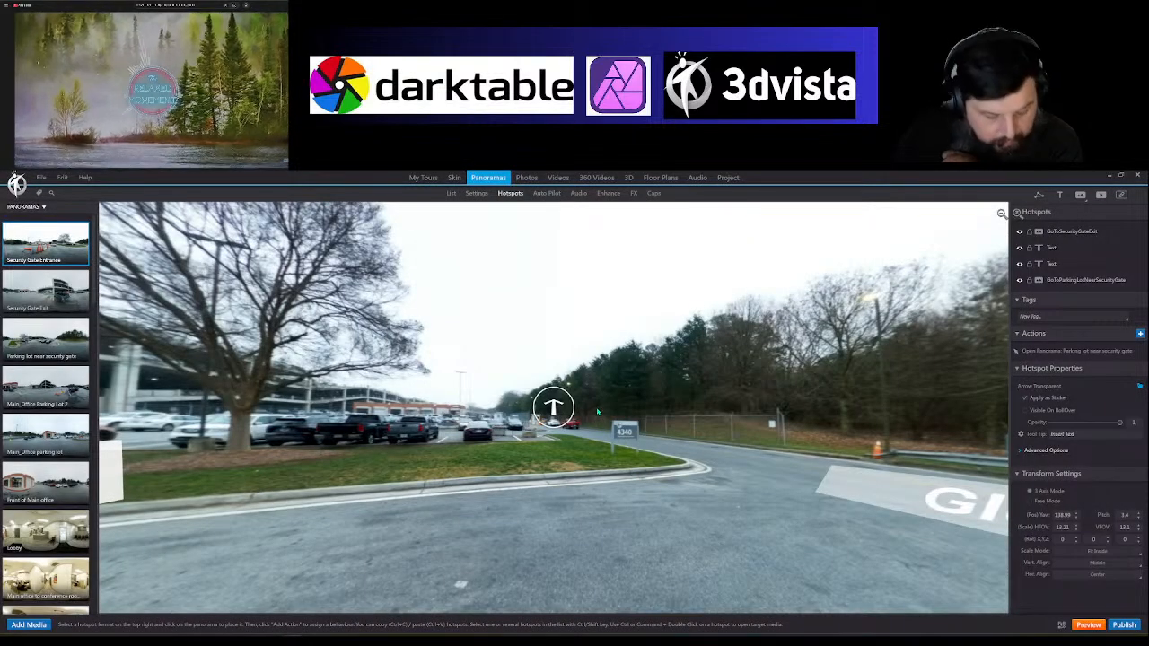
click(1059, 195)
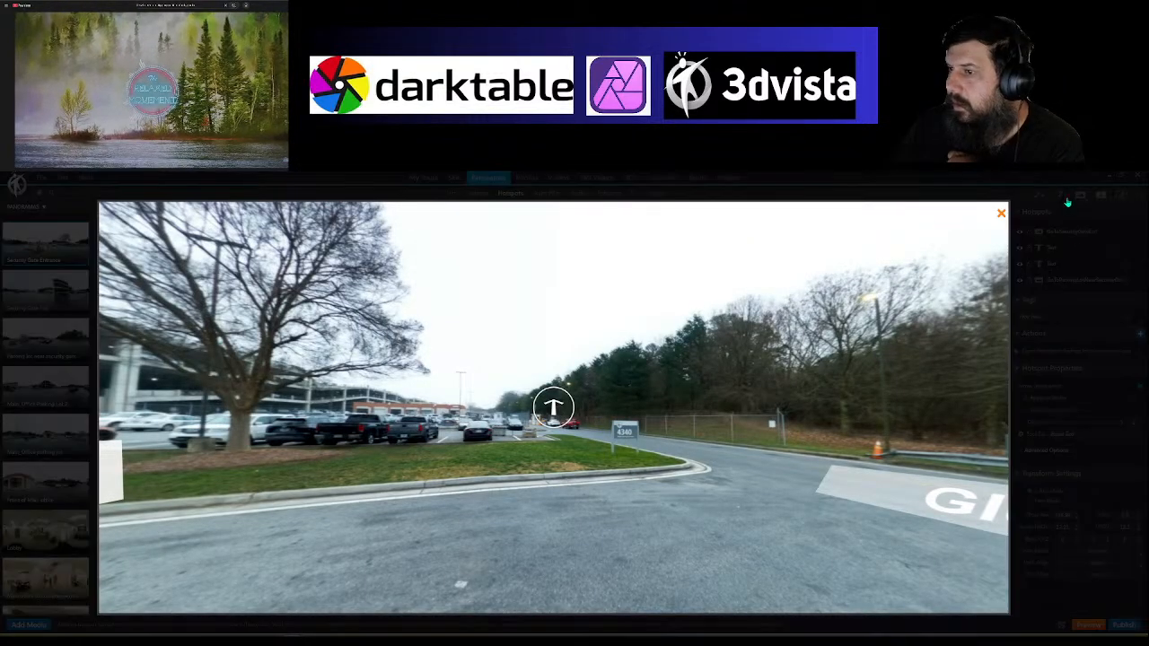
click(542, 441)
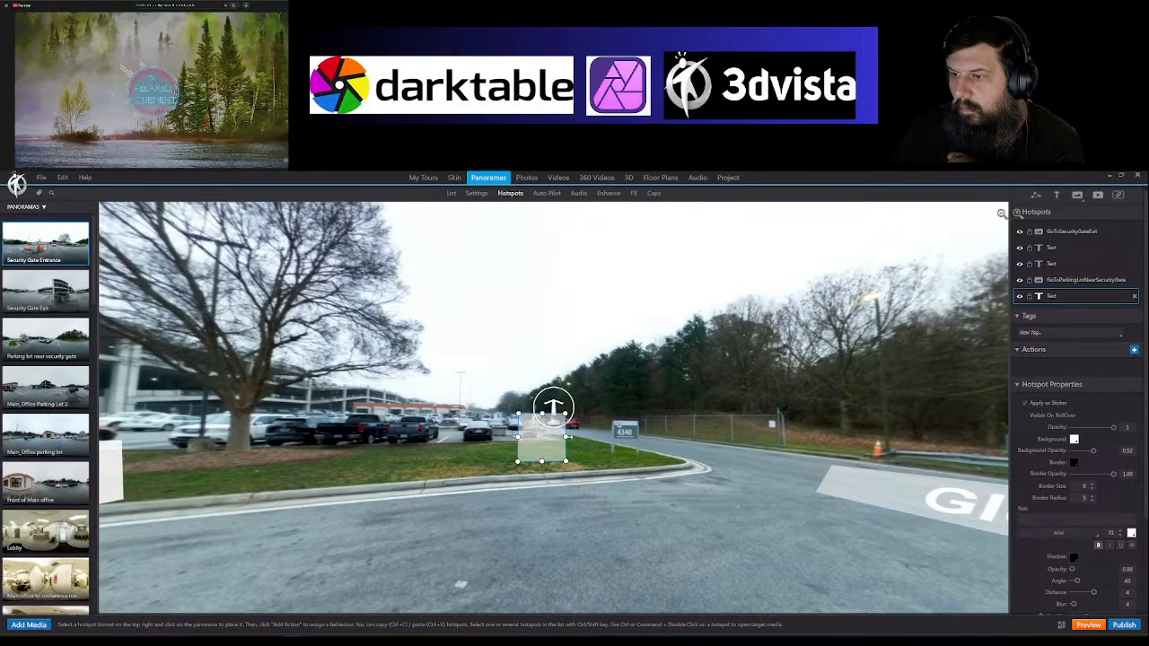
drag(568, 437, 611, 437)
drag(540, 414, 571, 444)
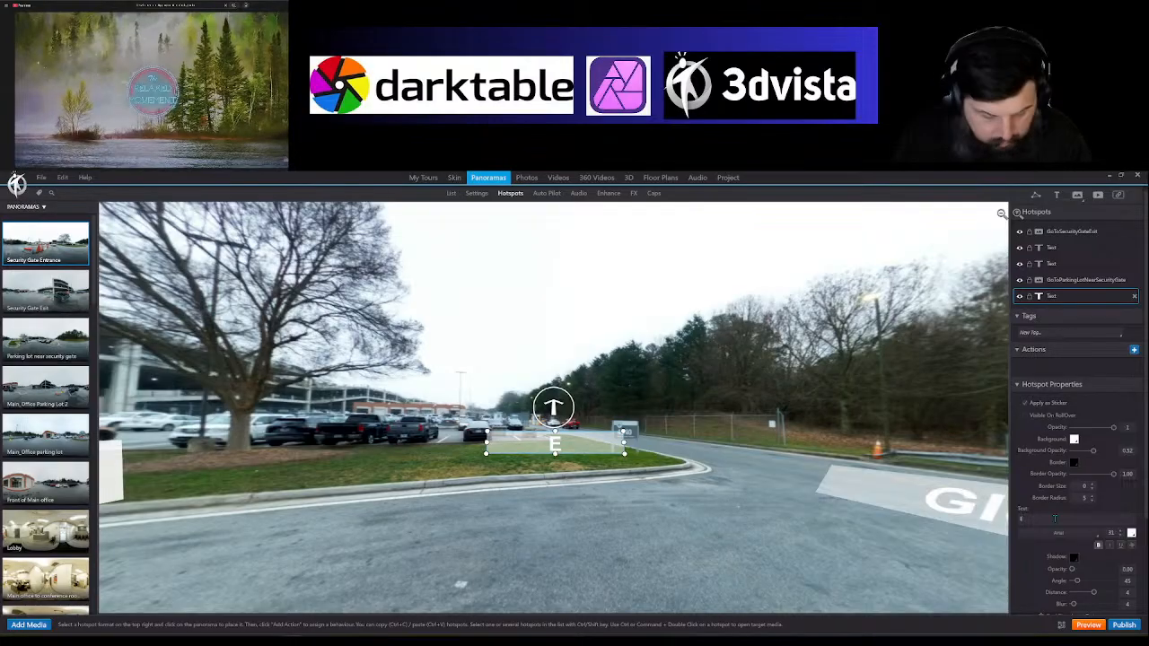
Step: Label the text hotspot "Employee Parking" and position it on the grass directly below the link arrow
click(1055, 518)
text(Emp)
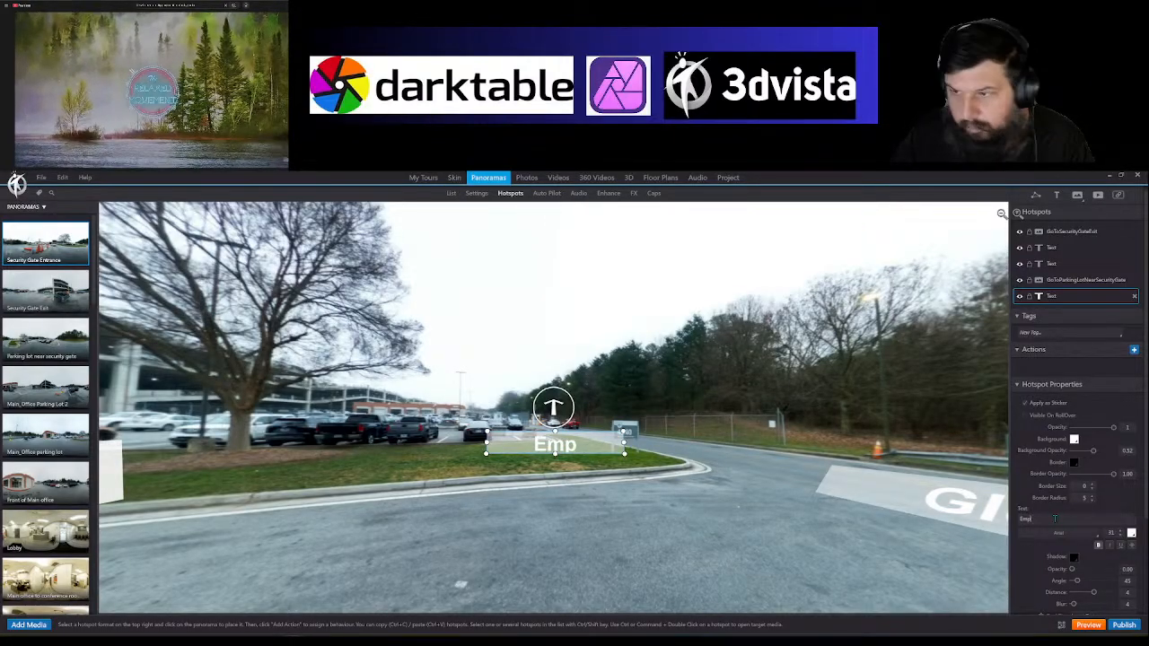
text(lo)
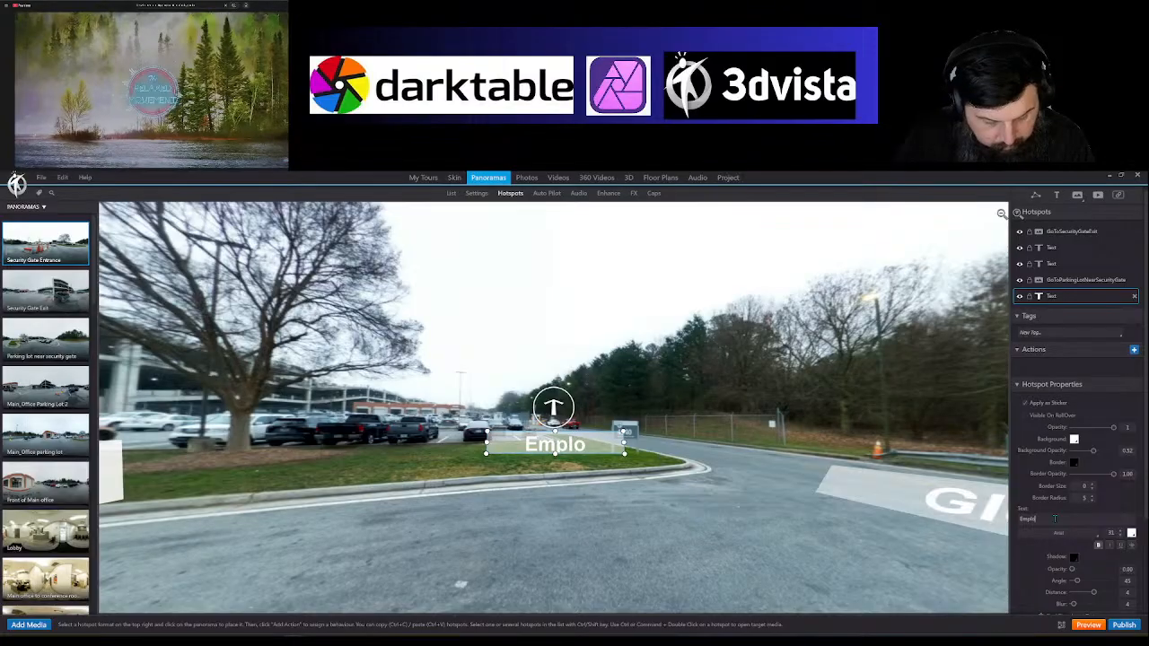
text(yee Parking)
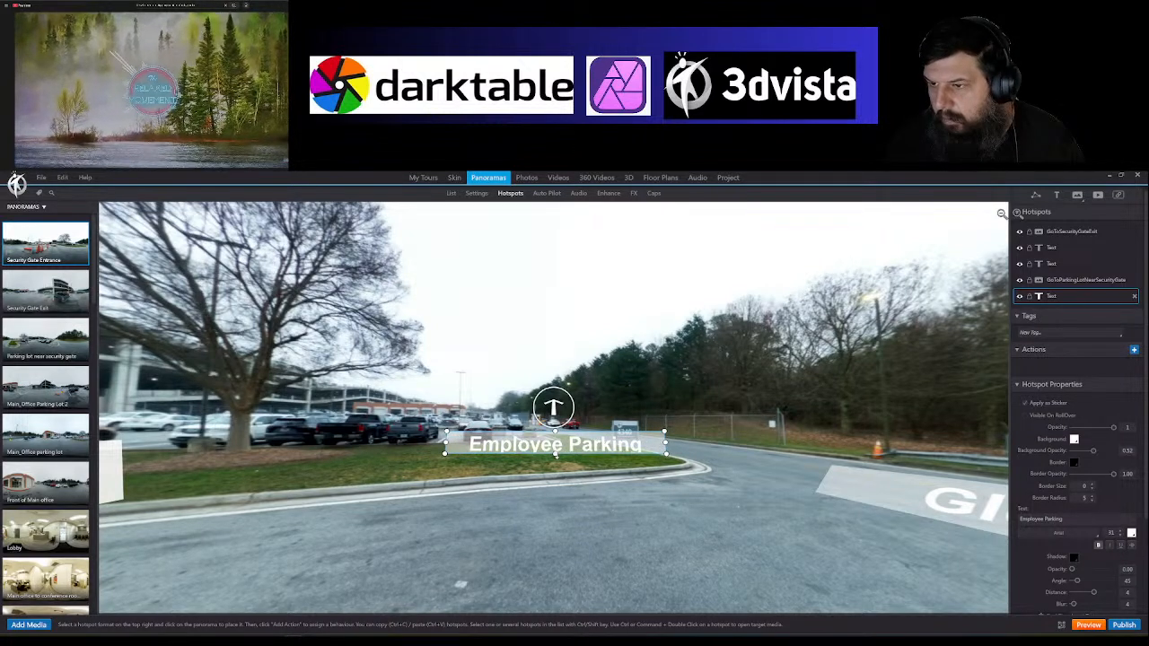
drag(557, 456, 556, 449)
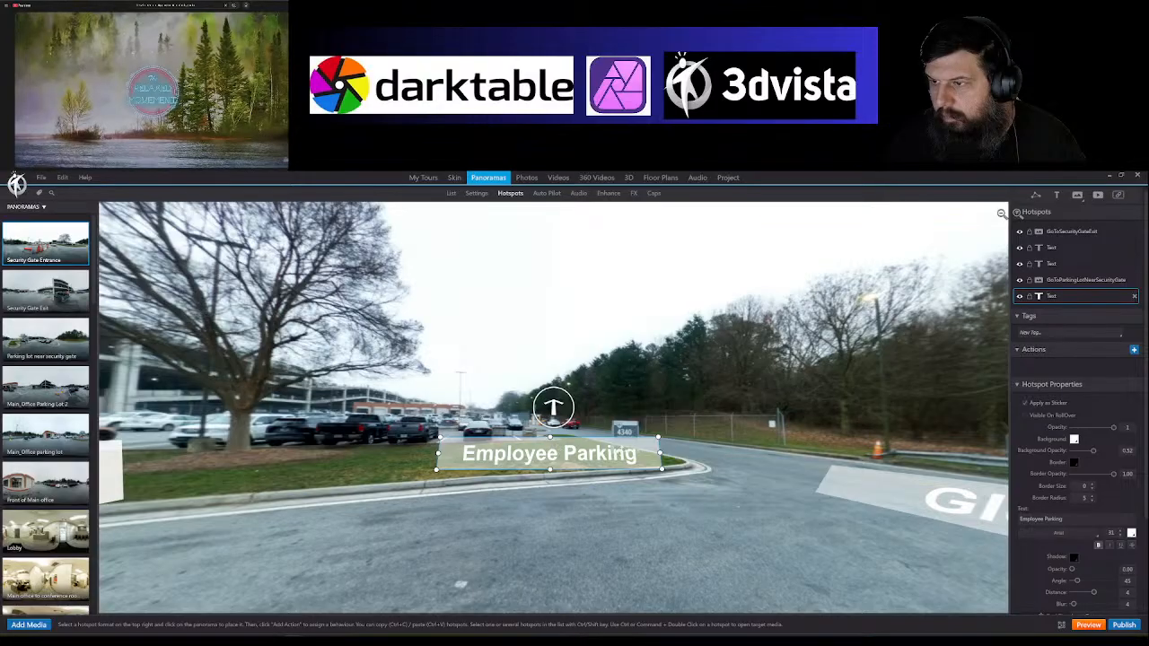
mouse_move(553, 406)
mouse_down()
mouse_move(543, 504)
mouse_move(552, 413)
mouse_up()
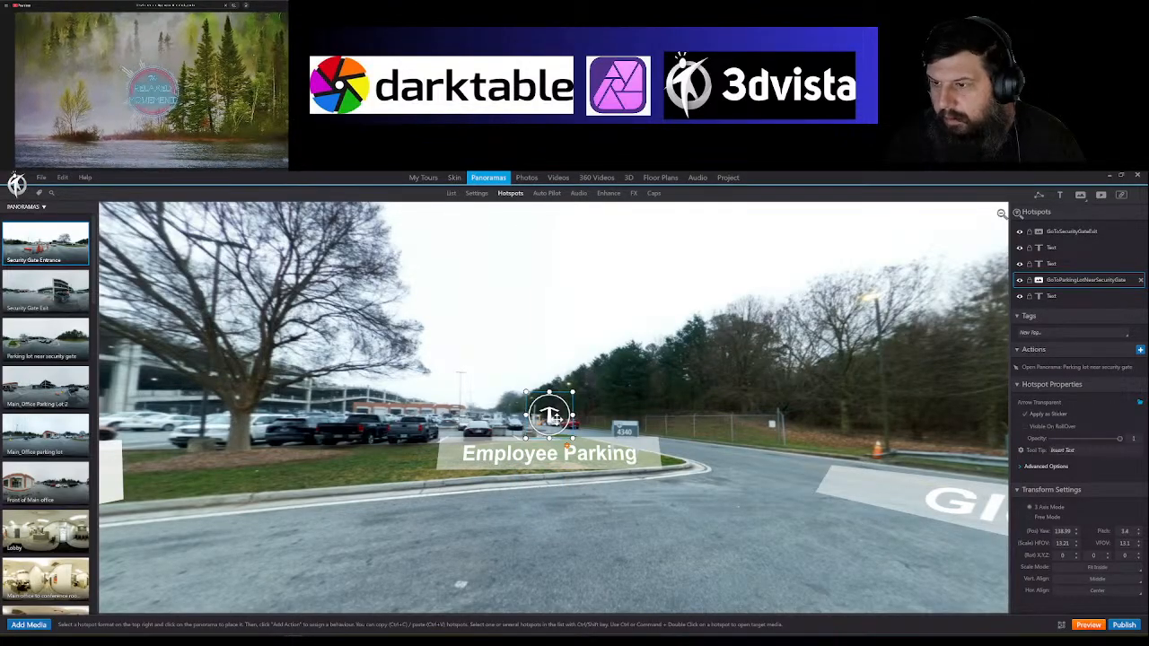
Step: Reposition the Global Gateway Connector label on the road, narrow its background to fit the text and tilt it along the lane
click(612, 534)
drag(637, 505, 622, 481)
click(543, 437)
drag(542, 438, 558, 434)
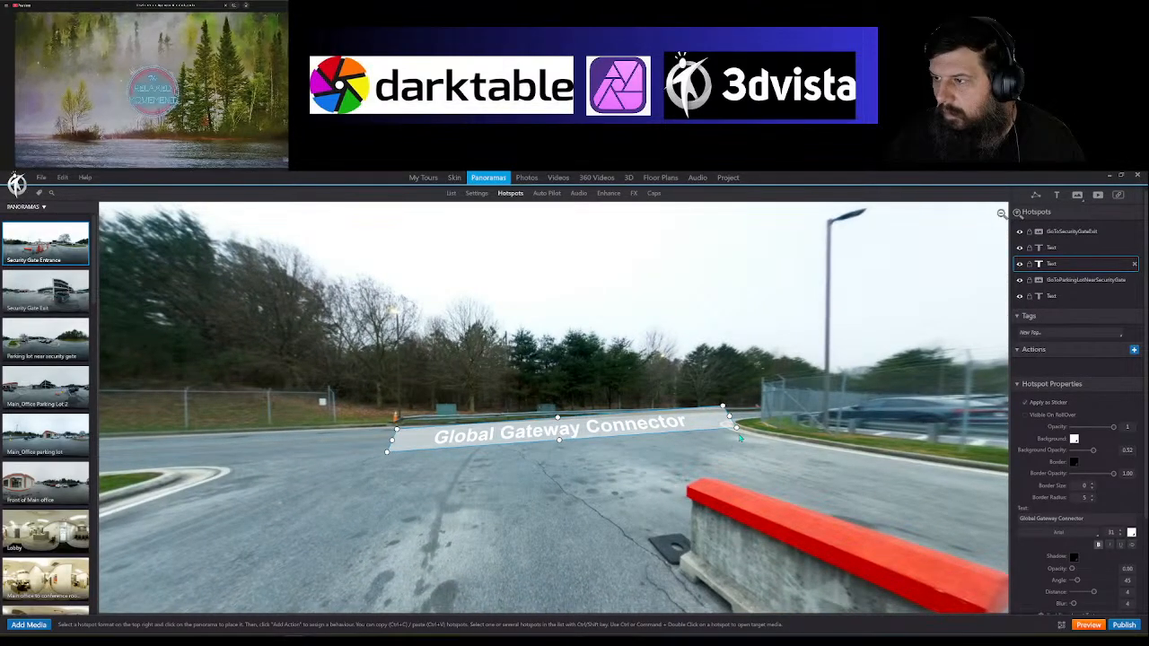
drag(743, 432, 743, 430)
drag(546, 432, 635, 421)
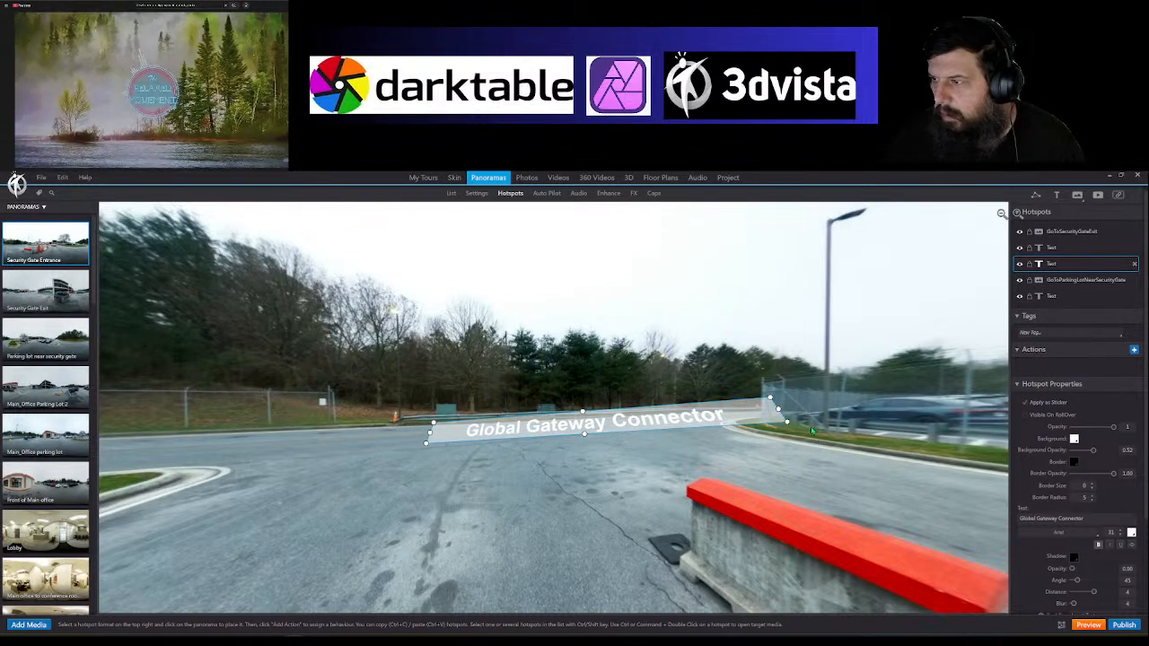
drag(779, 409, 733, 413)
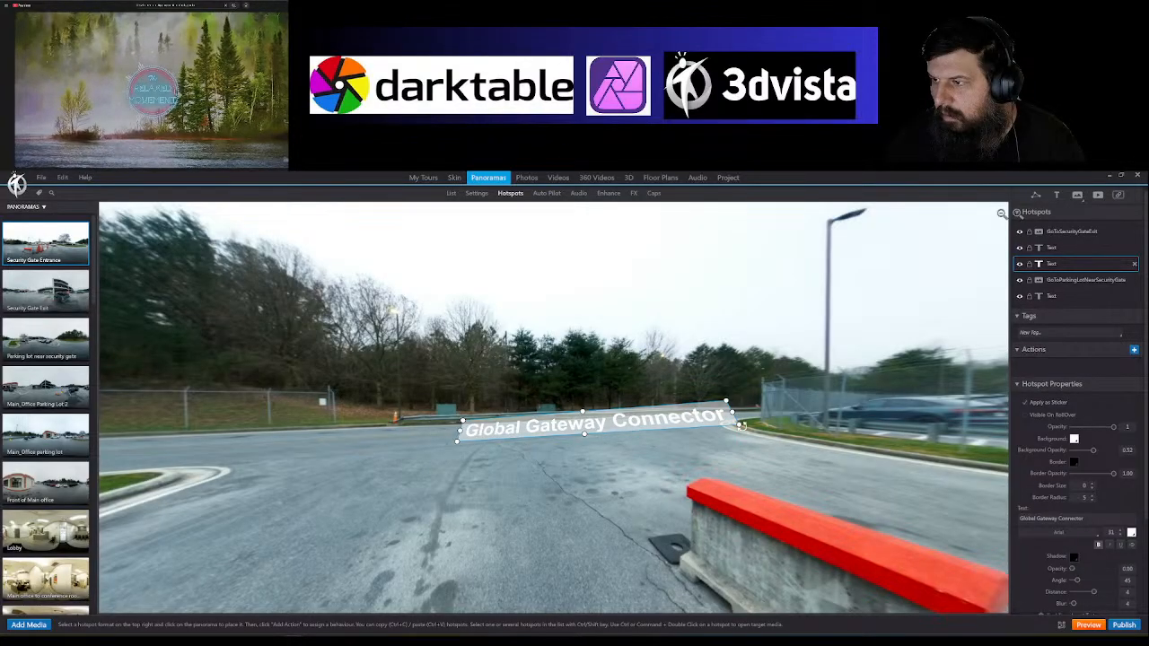
drag(741, 425, 652, 428)
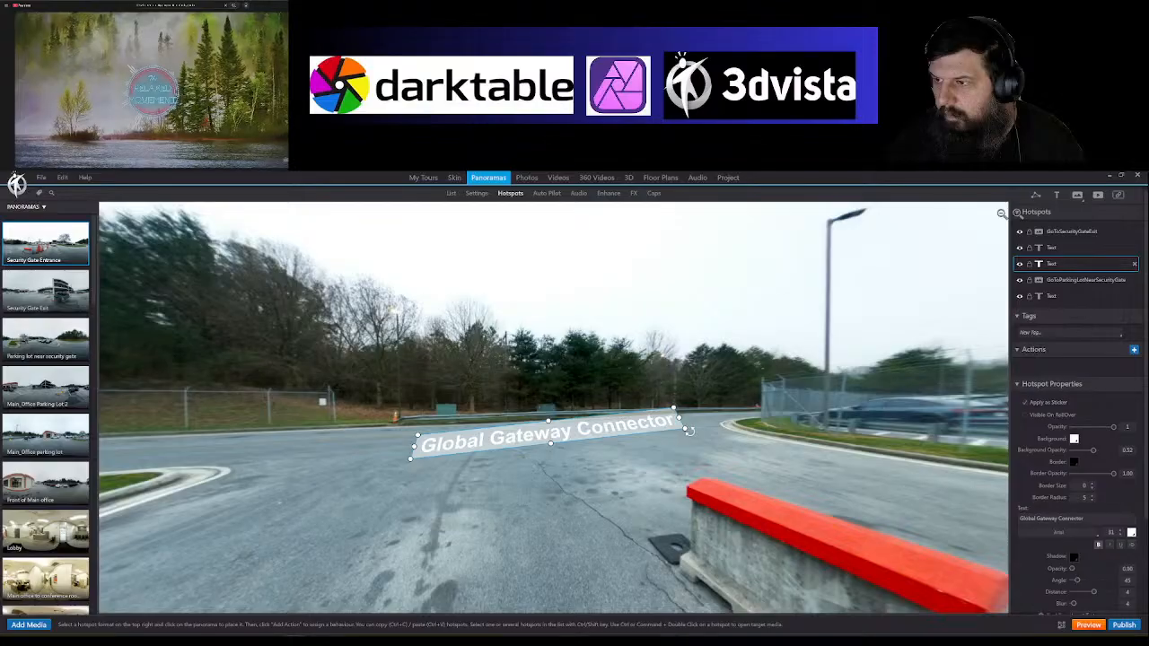
drag(688, 429, 270, 459)
click(660, 476)
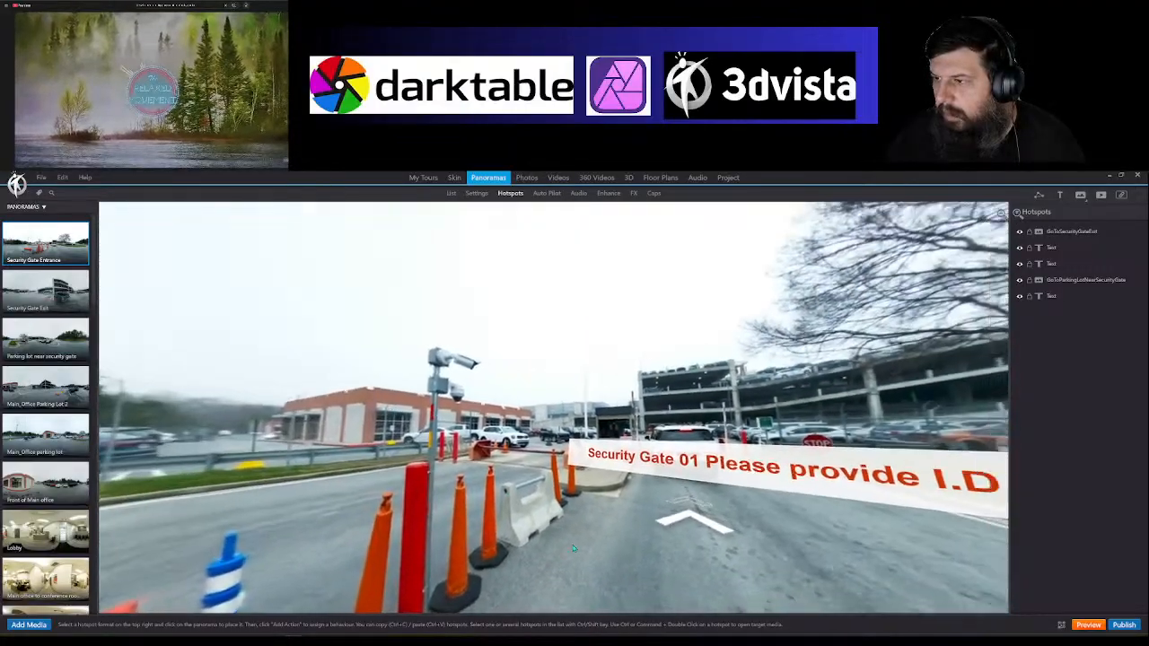
Step: Shift and narrow the Employee Parking label toward the 4340 sign and centre the link arrow above it
drag(857, 538, 550, 524)
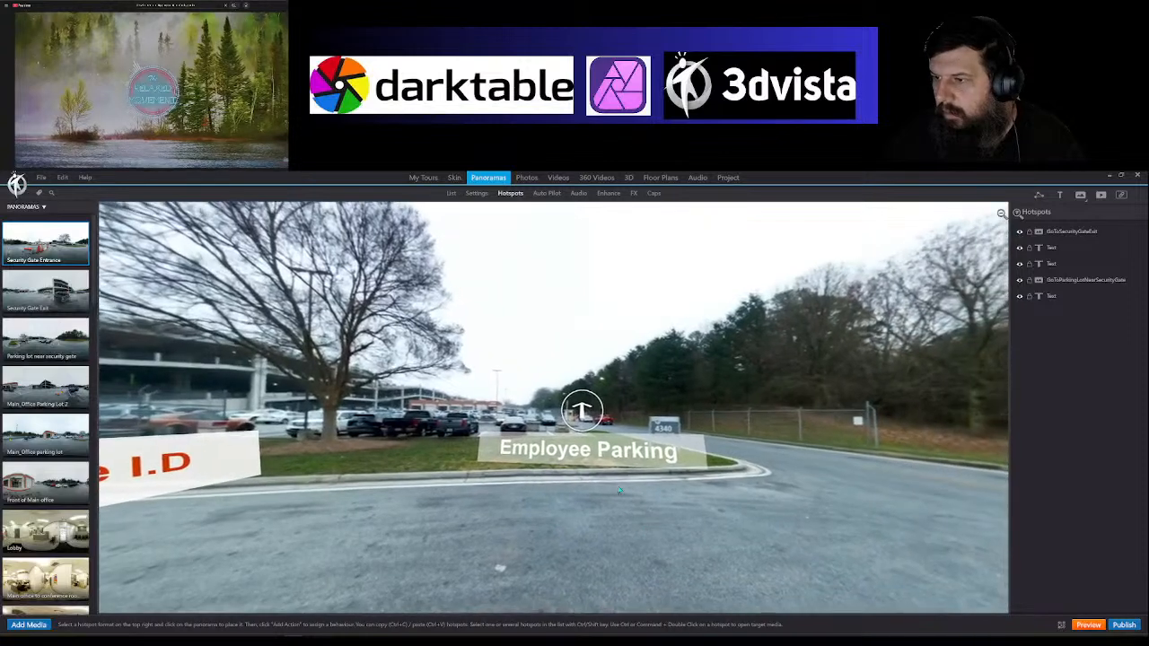
click(617, 451)
drag(617, 450, 634, 451)
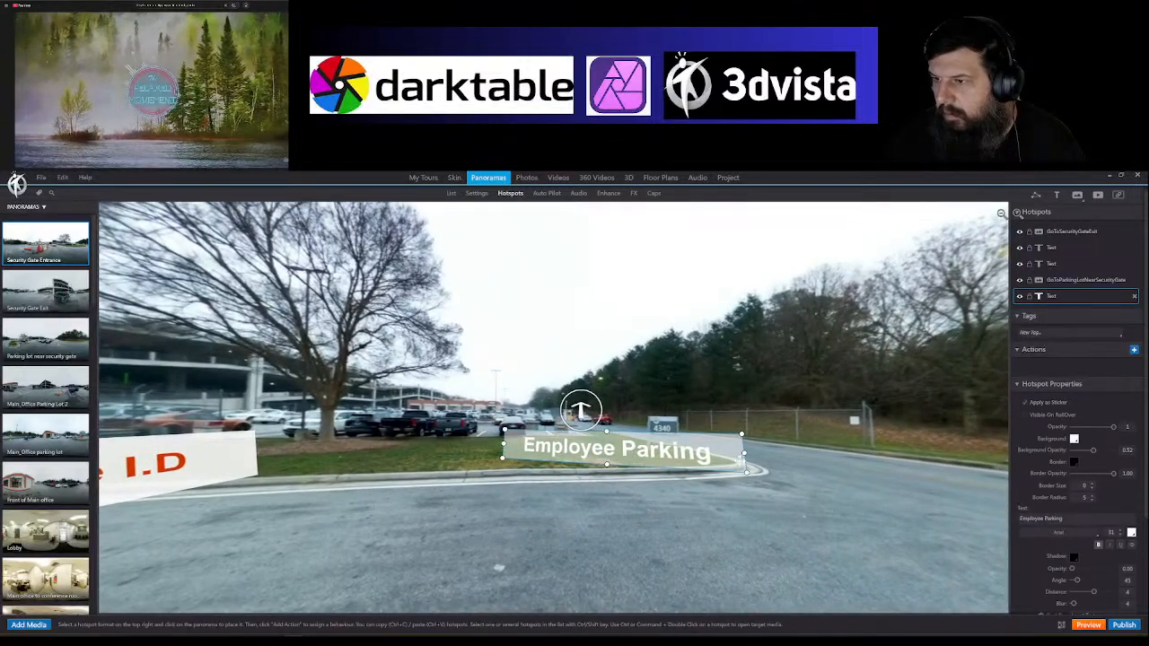
drag(755, 476, 677, 467)
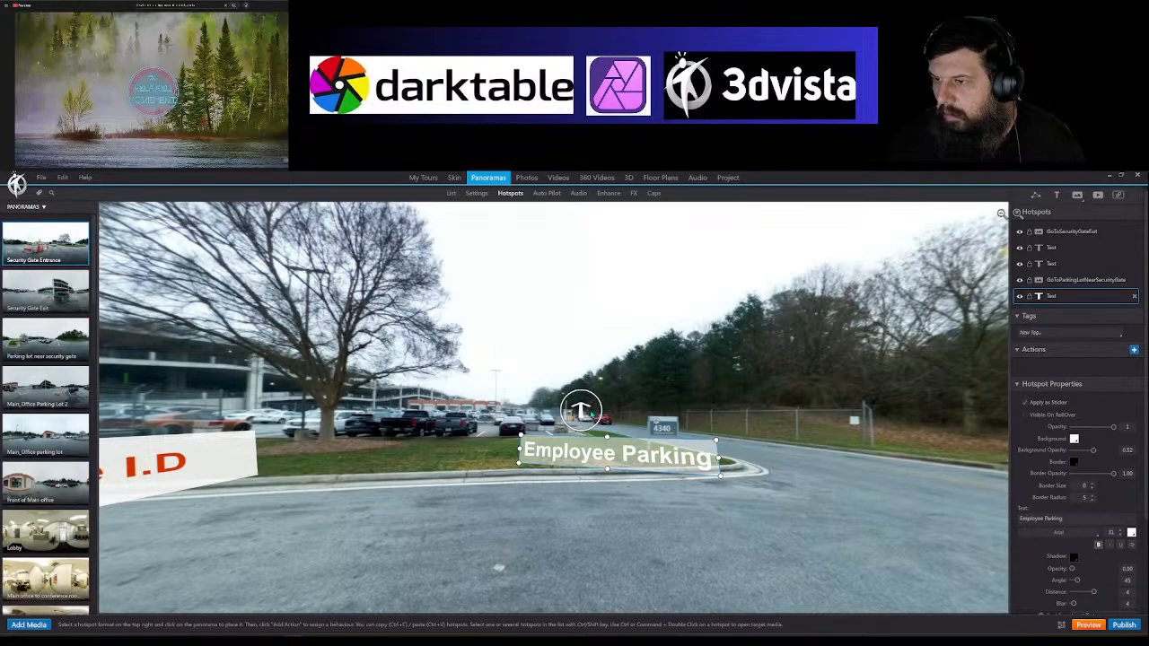
drag(582, 411, 607, 415)
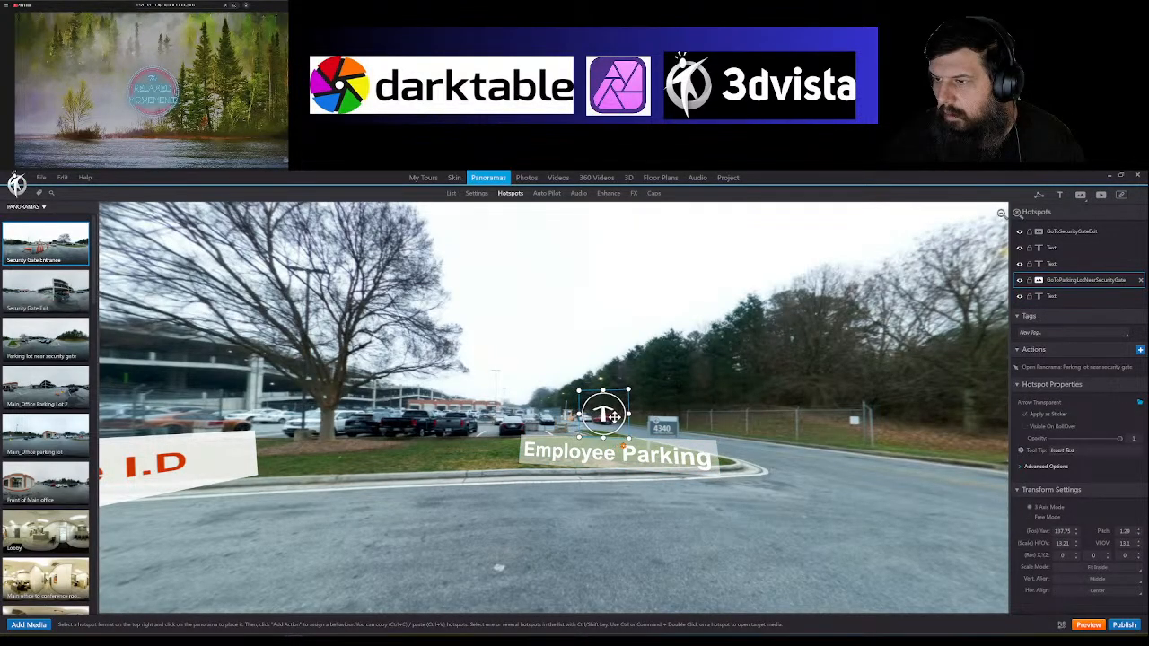
drag(631, 483, 503, 516)
click(664, 365)
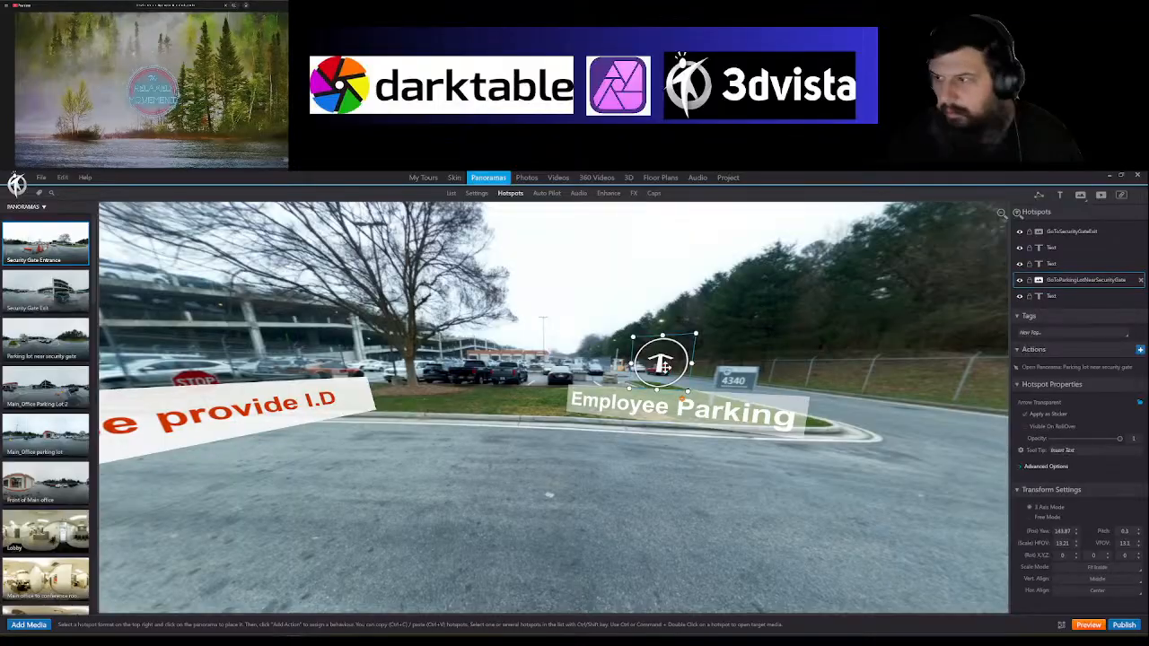
Step: Open the linked Parking lot near security gate panorama and place a text hotspot on the grass island below its return arrow
ctrl+double_click(661, 365)
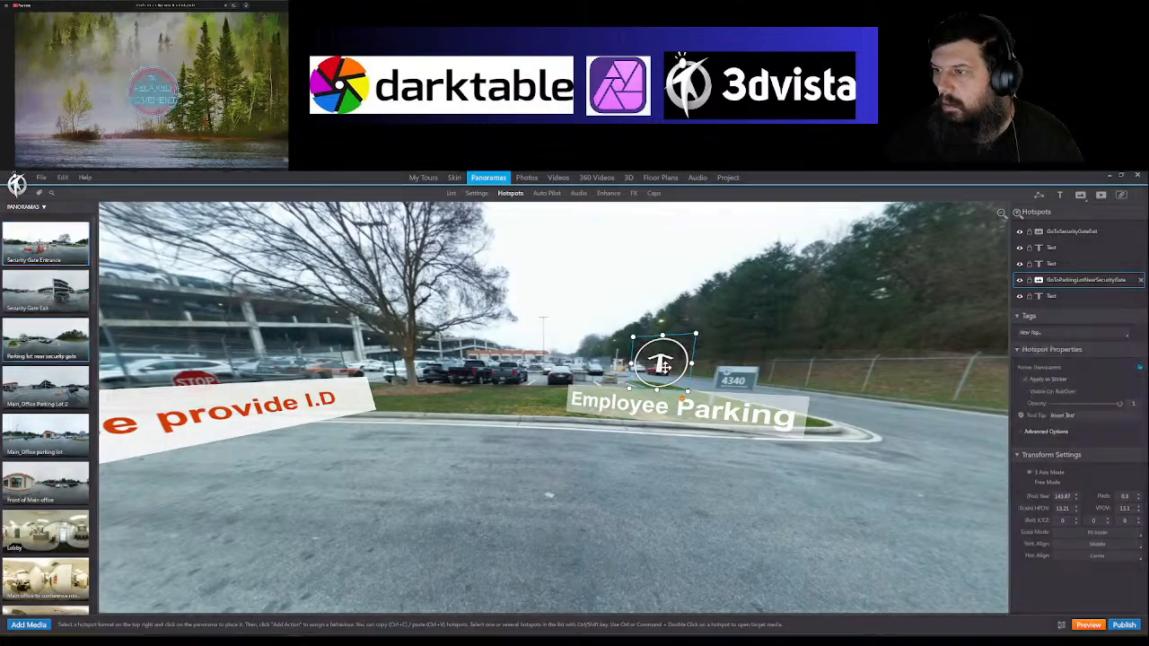
drag(462, 419, 657, 455)
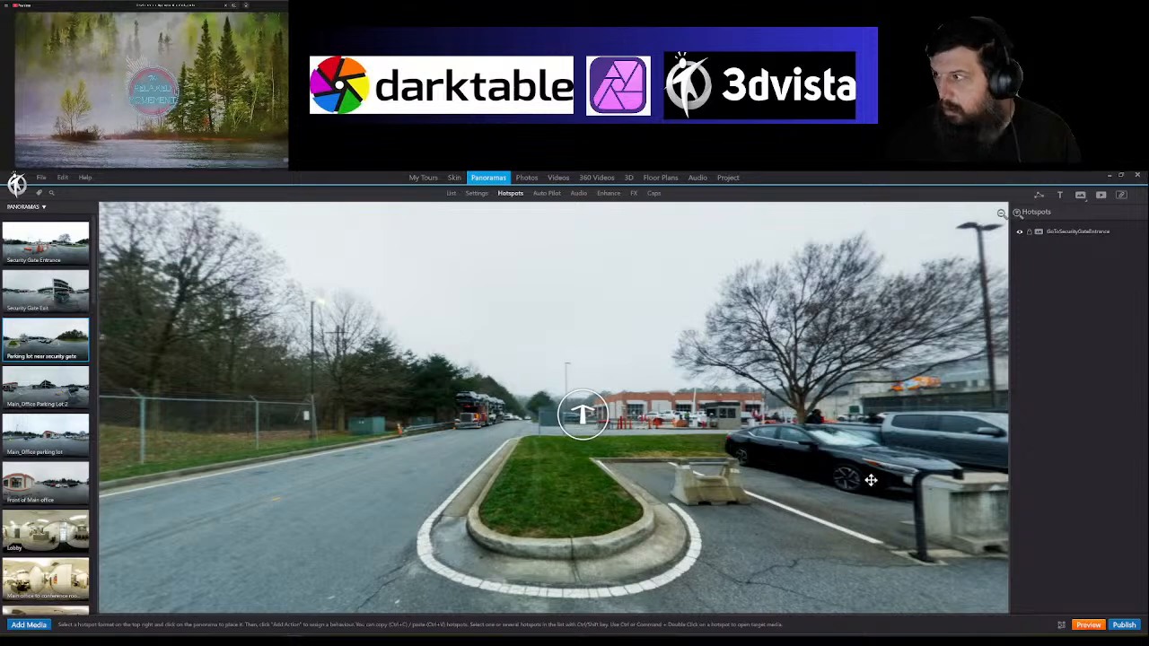
click(1060, 197)
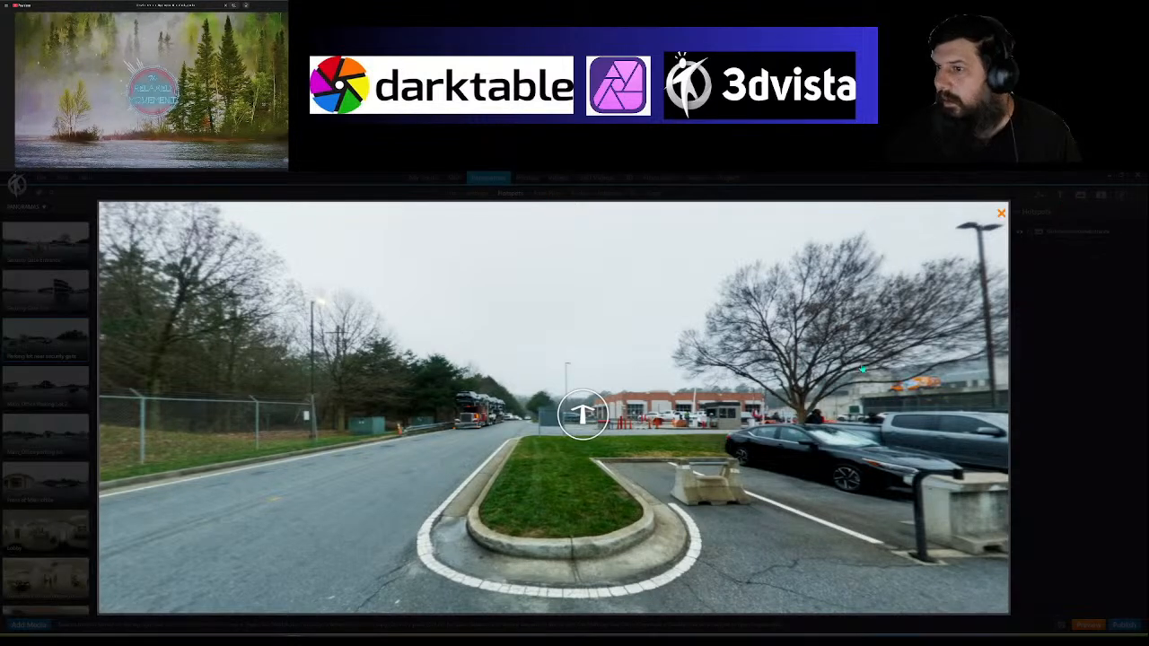
click(555, 453)
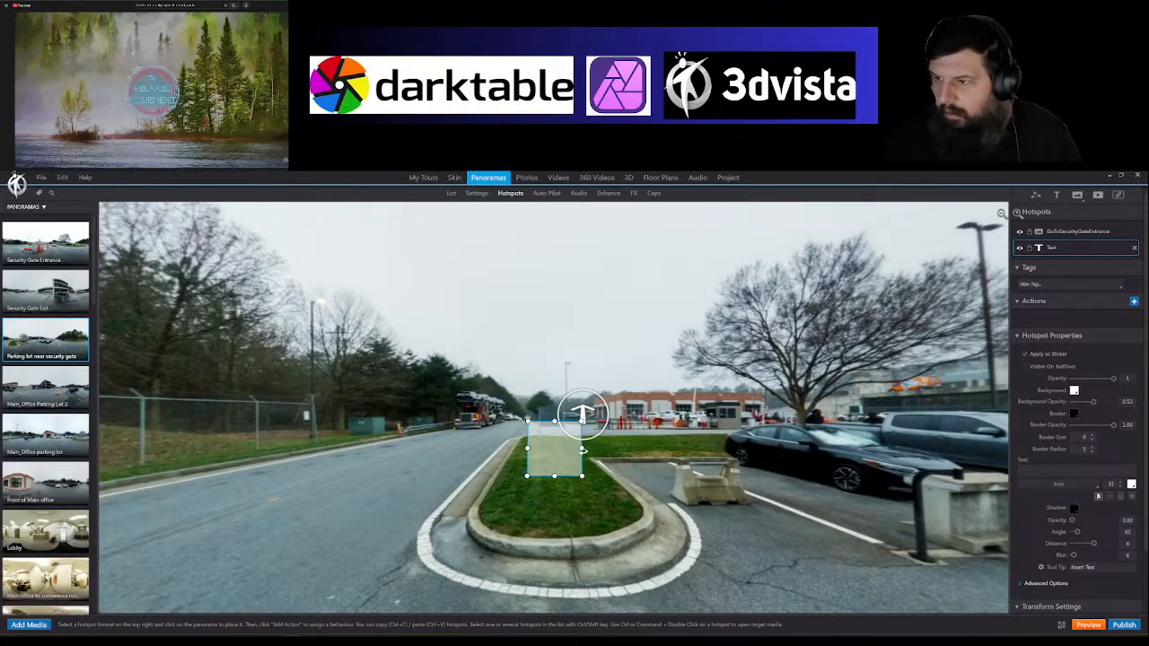
Step: Reshape the new text hotspot into a wide, low banner just below the security gate arrow
drag(581, 448, 621, 448)
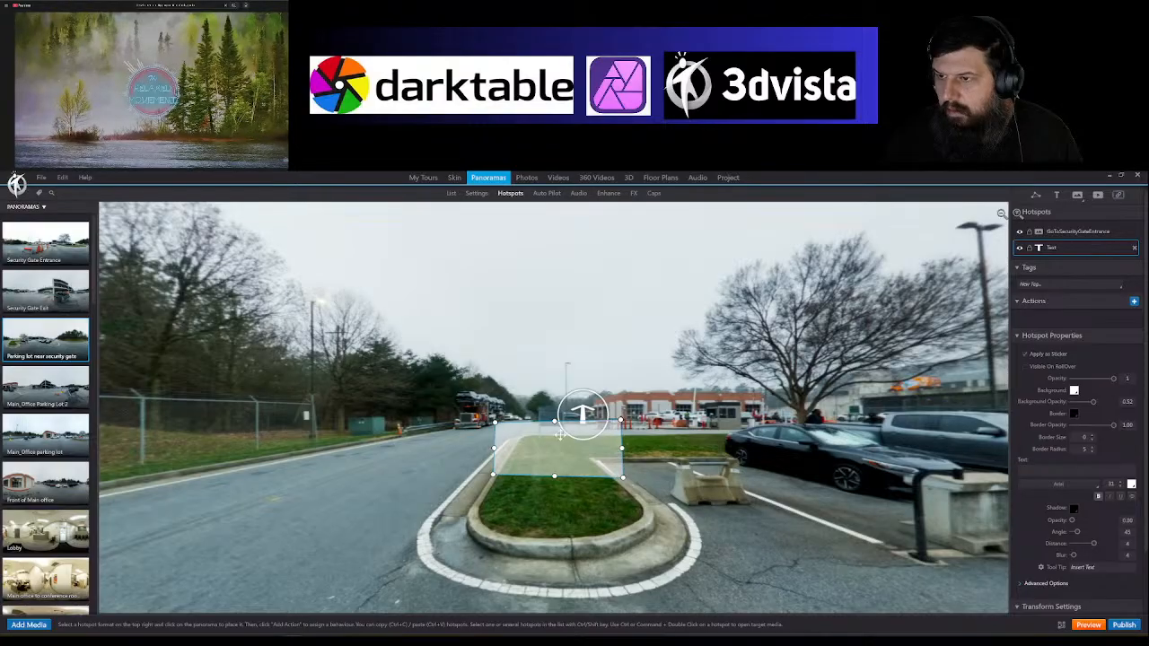
drag(553, 420, 555, 433)
drag(621, 448, 725, 448)
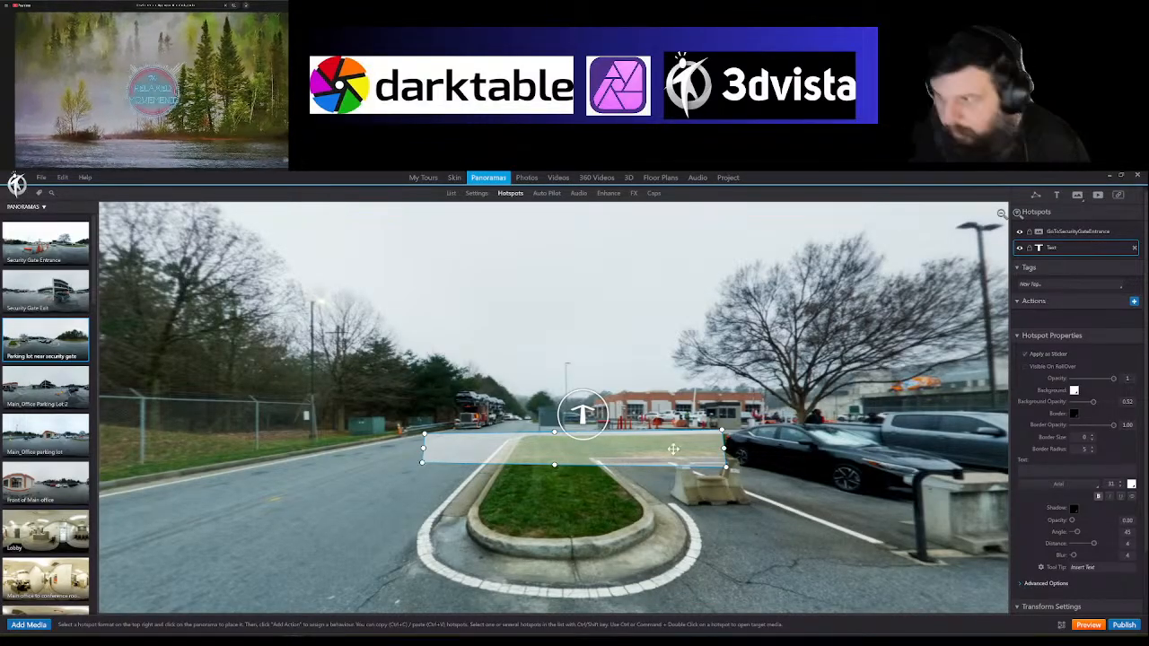
Step: Enter "Security Gate 01" as the hotspot's text and narrow the banner to fit the wording
click(1071, 472)
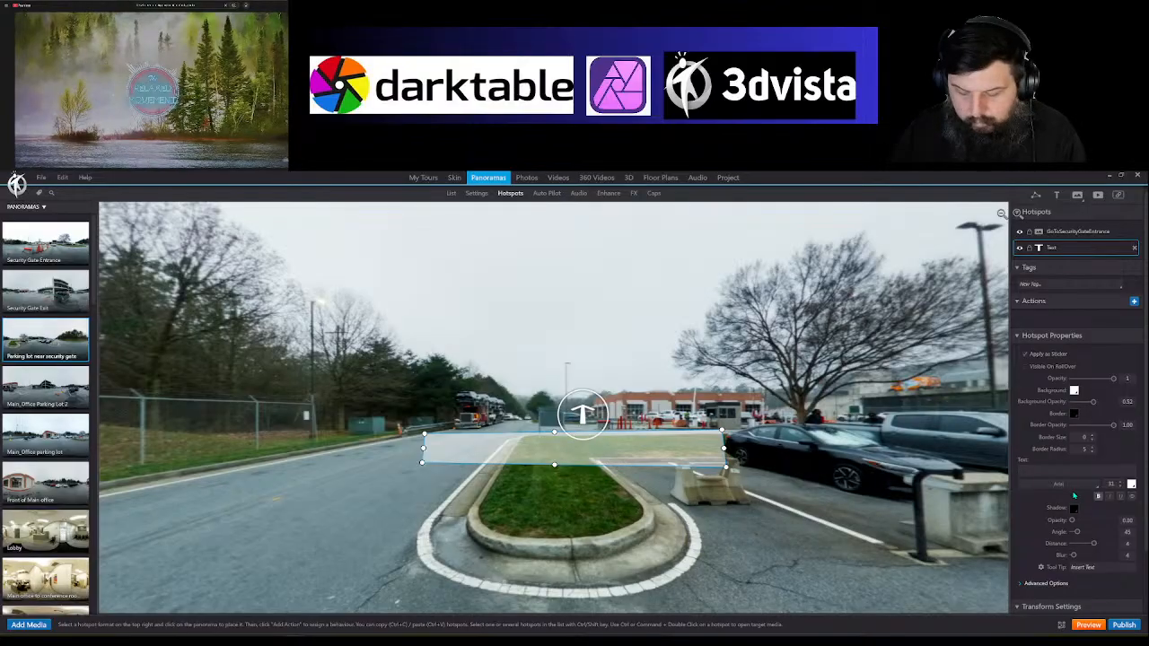
text(Secu)
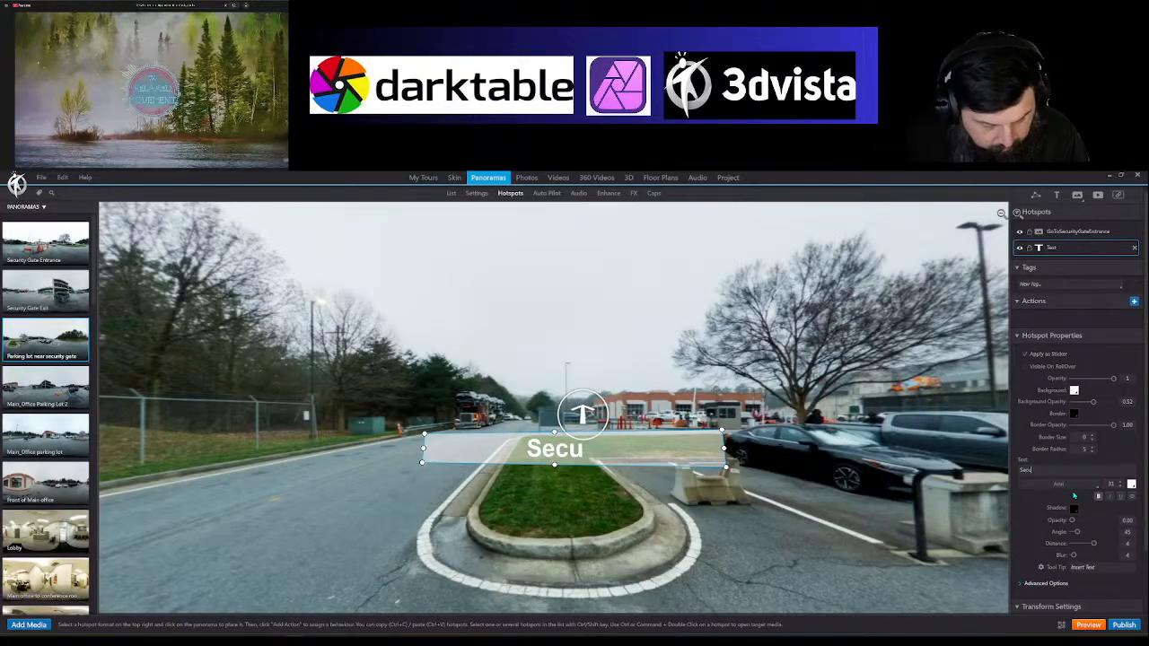
text(rity Gat)
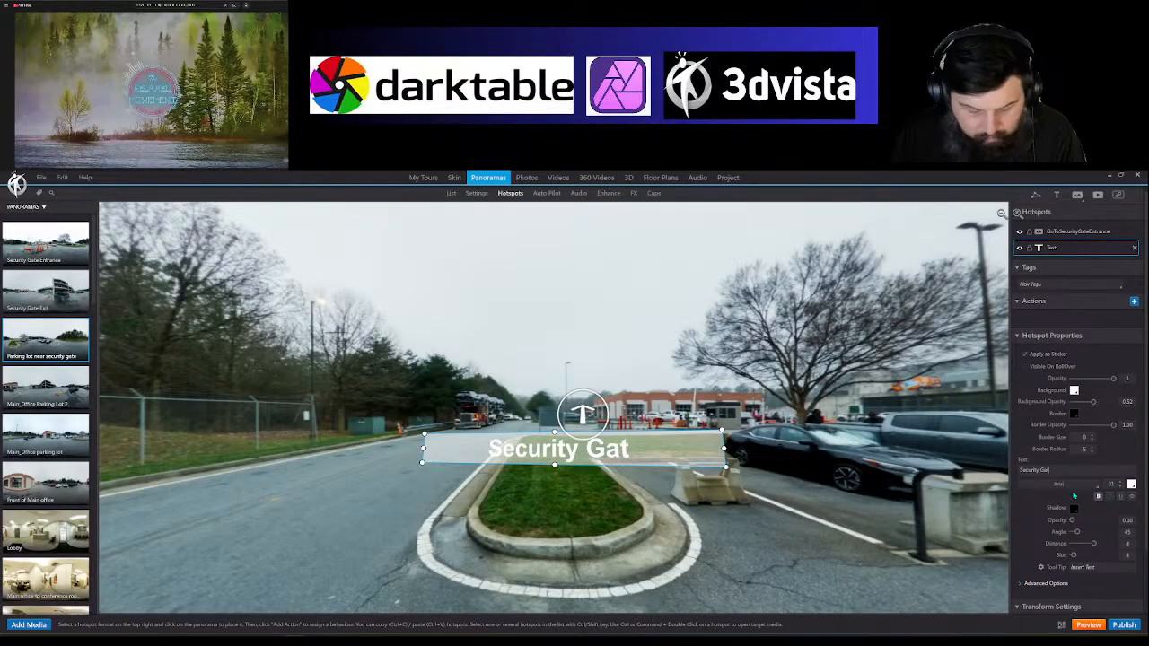
text(e 01)
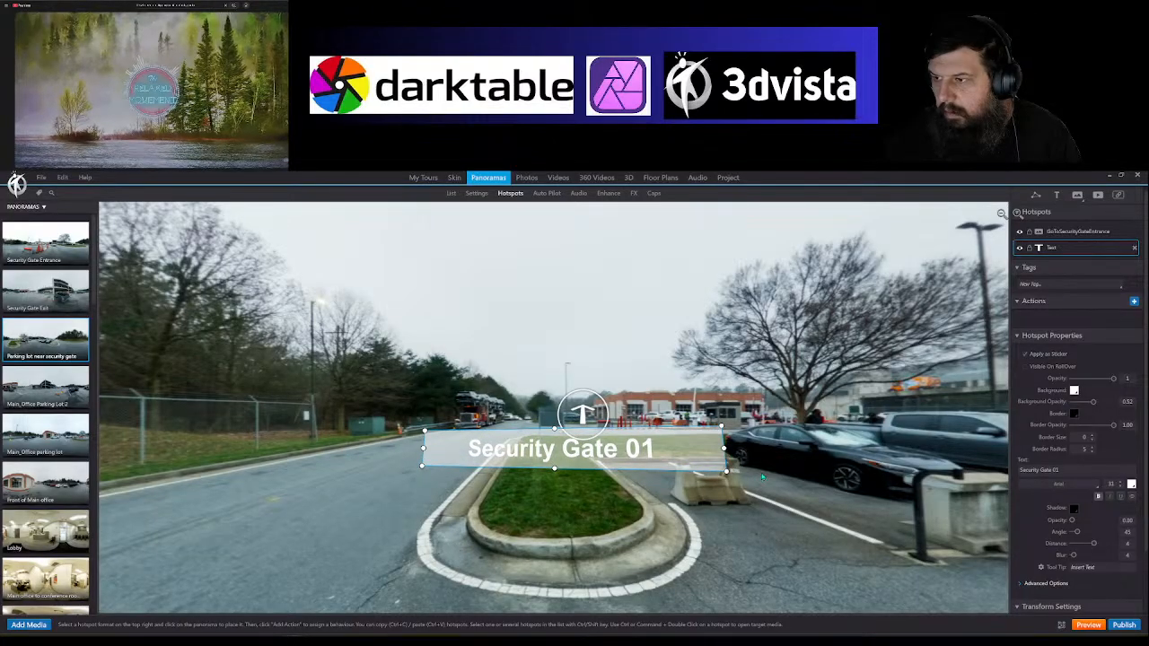
drag(726, 447, 664, 447)
drag(561, 441, 522, 382)
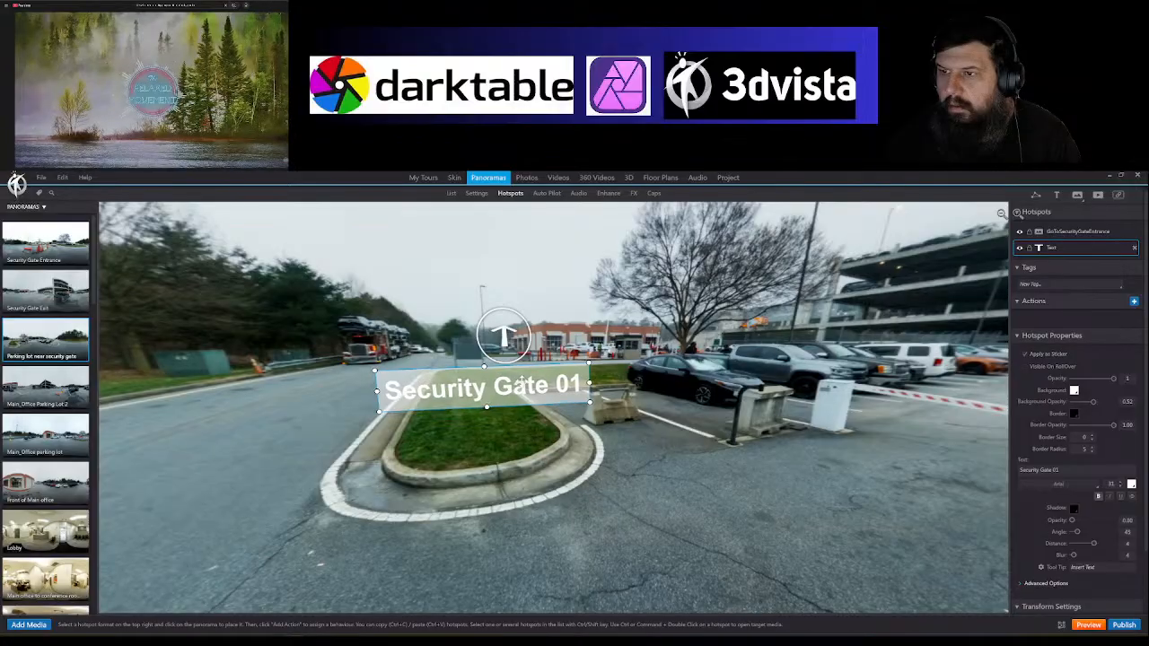
Step: Follow the arrow hotspots from the parking lot panorama to Security Gate Entrance and on to Security Gate Exit
drag(553, 460, 386, 411)
drag(861, 467, 319, 440)
drag(799, 502, 161, 440)
drag(798, 404, 377, 440)
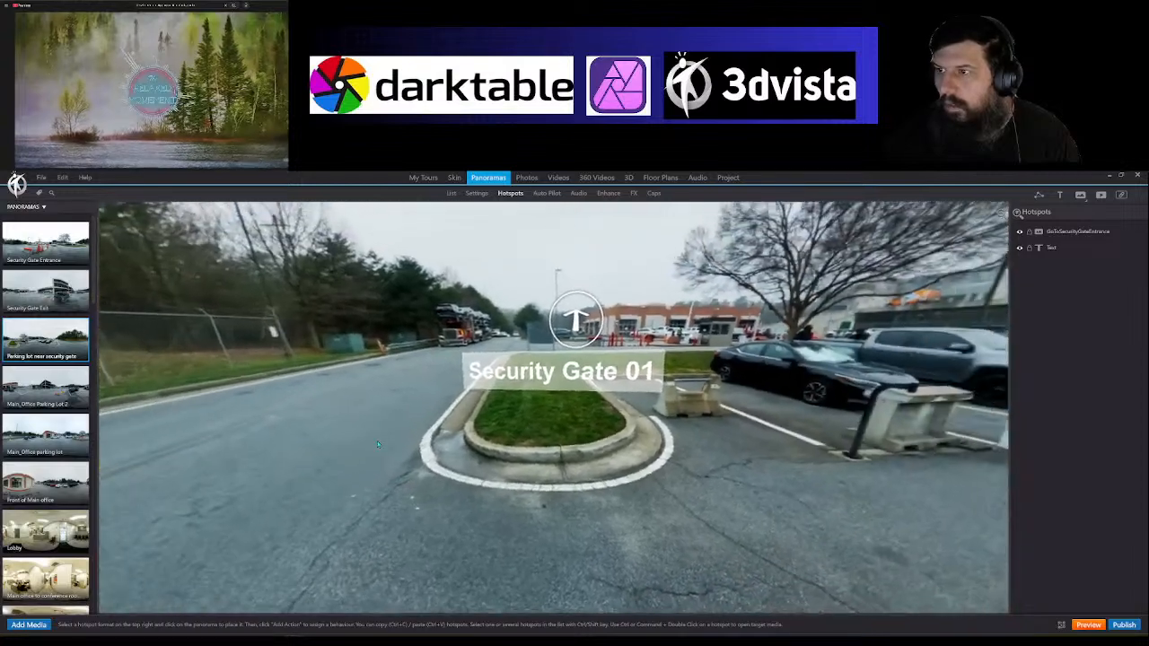
click(569, 335)
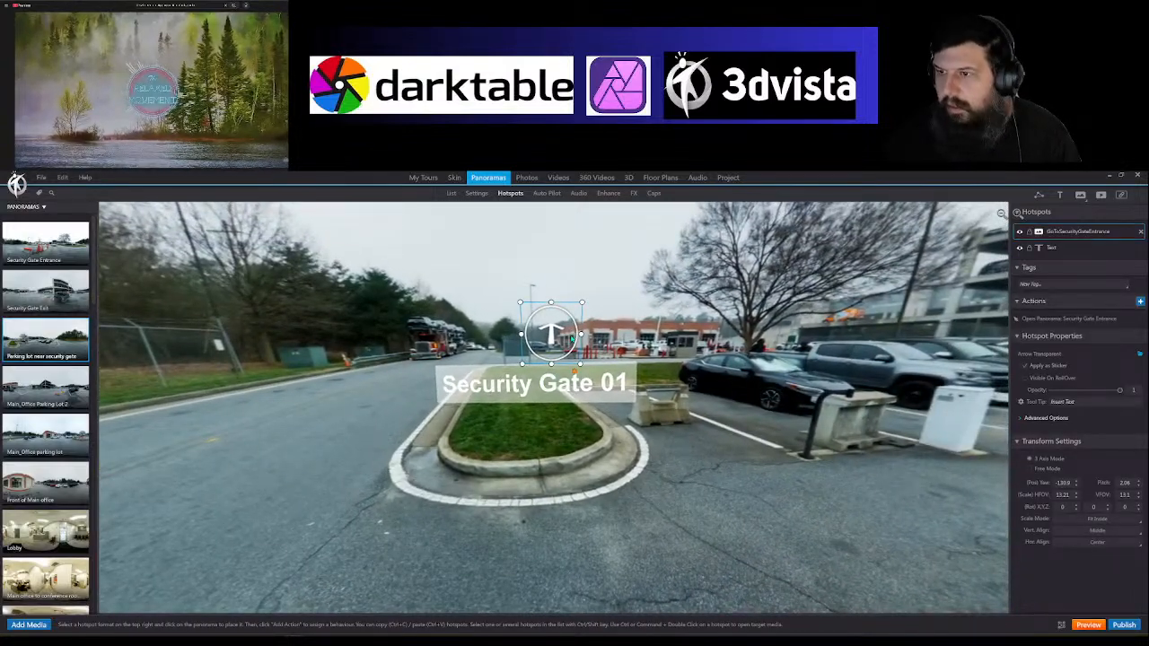
ctrl+double_click(569, 335)
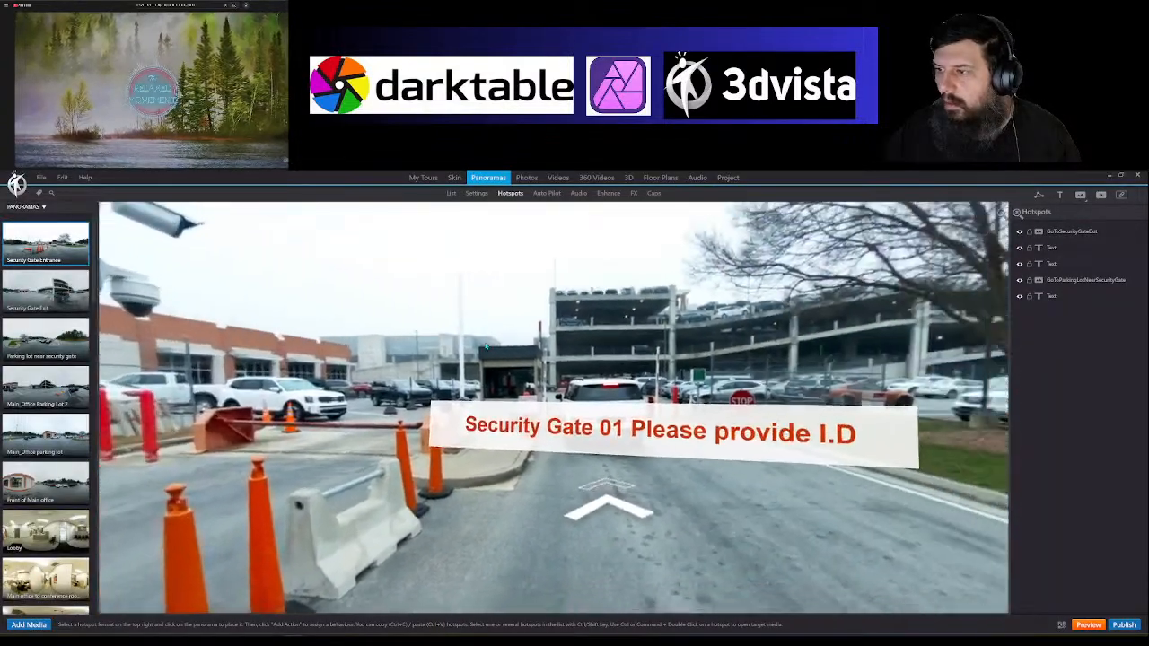
scroll(573, 489, down, 3)
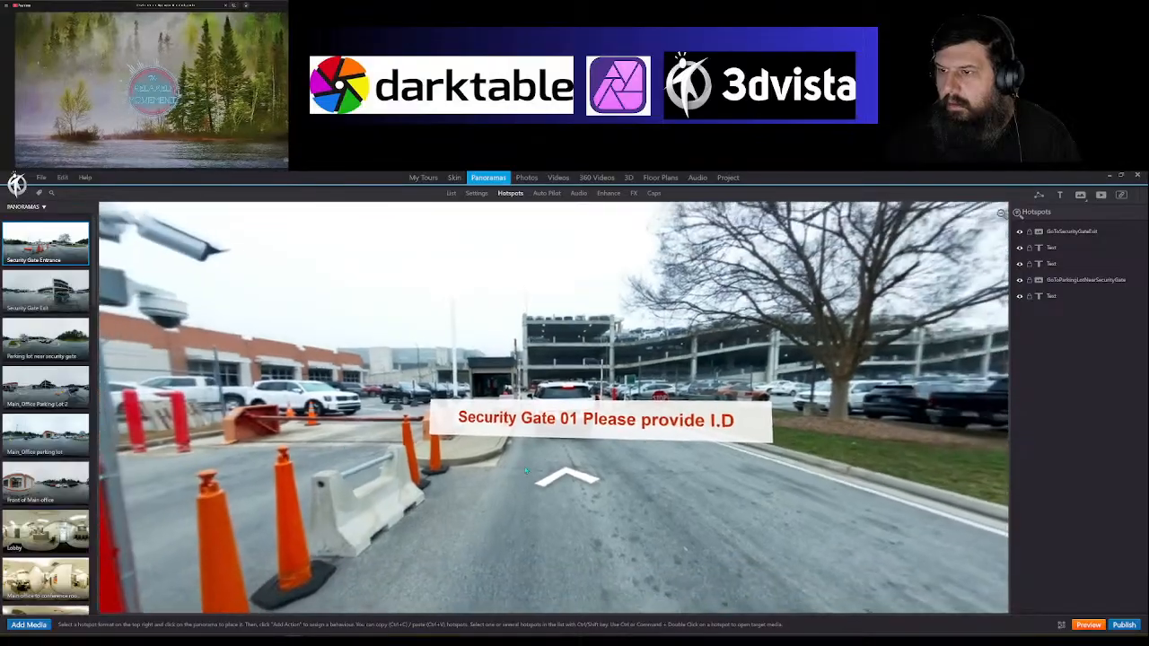
drag(614, 420, 706, 419)
click(684, 419)
ctrl+double_click(684, 419)
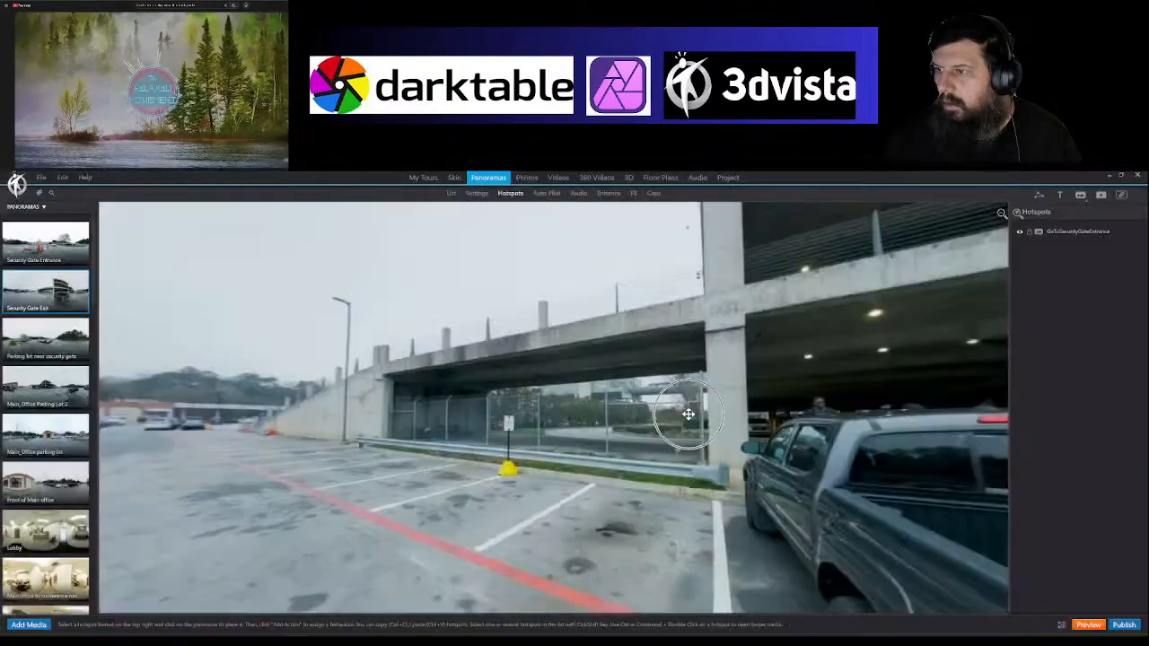
Step: Reposition the arrow leading back to Security Gate Entrance slightly lower on the roadway in the exit panorama
drag(451, 436, 807, 443)
drag(359, 436, 581, 480)
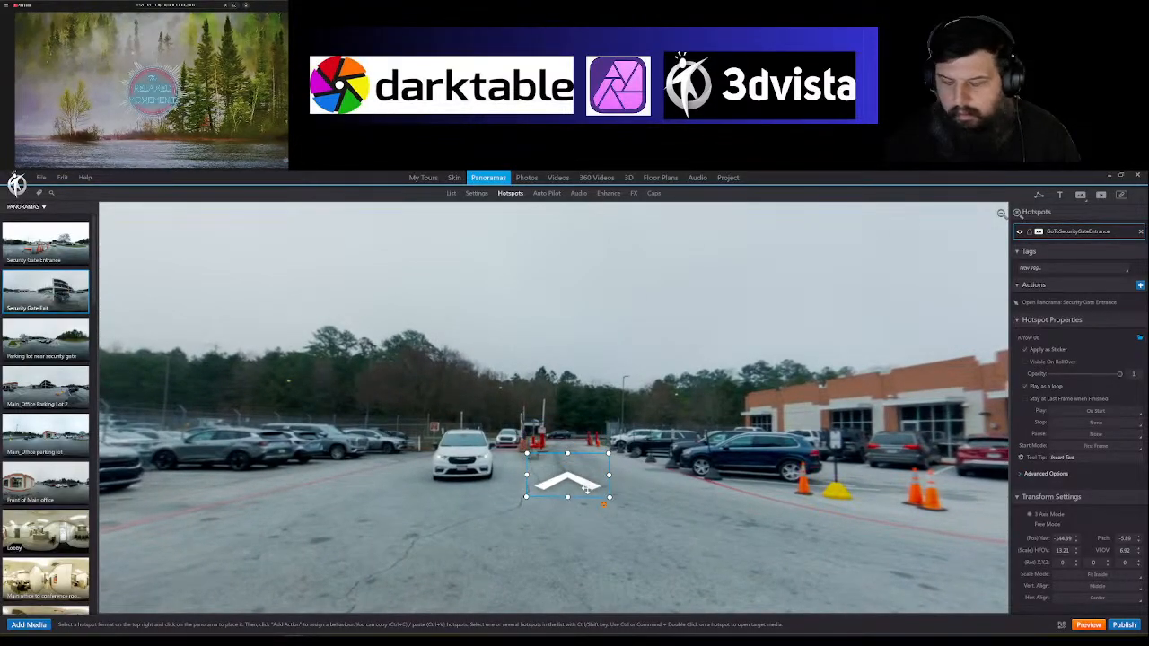
scroll(588, 489, down, 2)
scroll(588, 489, down, 2)
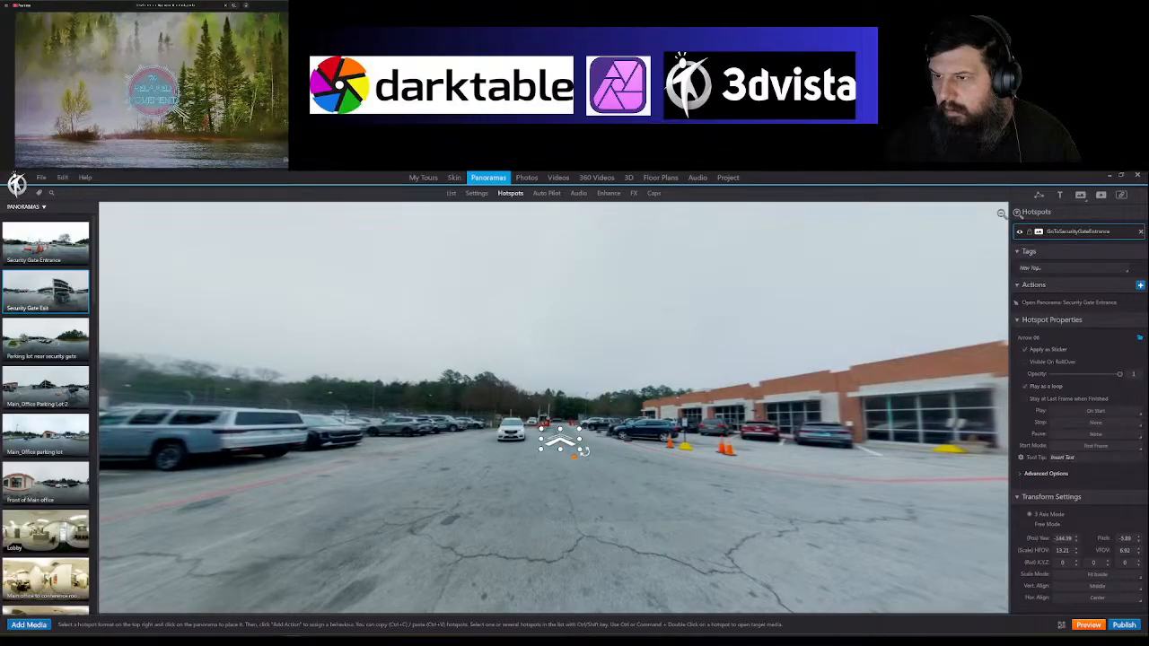
scroll(579, 453, up, 1)
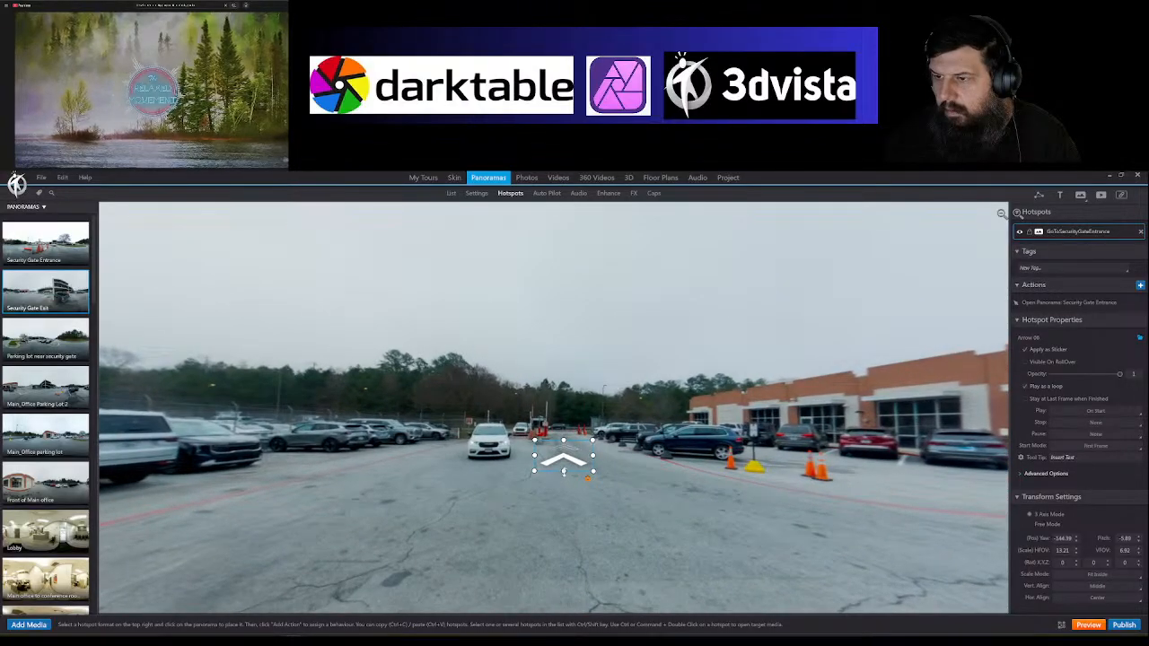
drag(564, 469, 566, 488)
drag(569, 459, 553, 480)
click(648, 480)
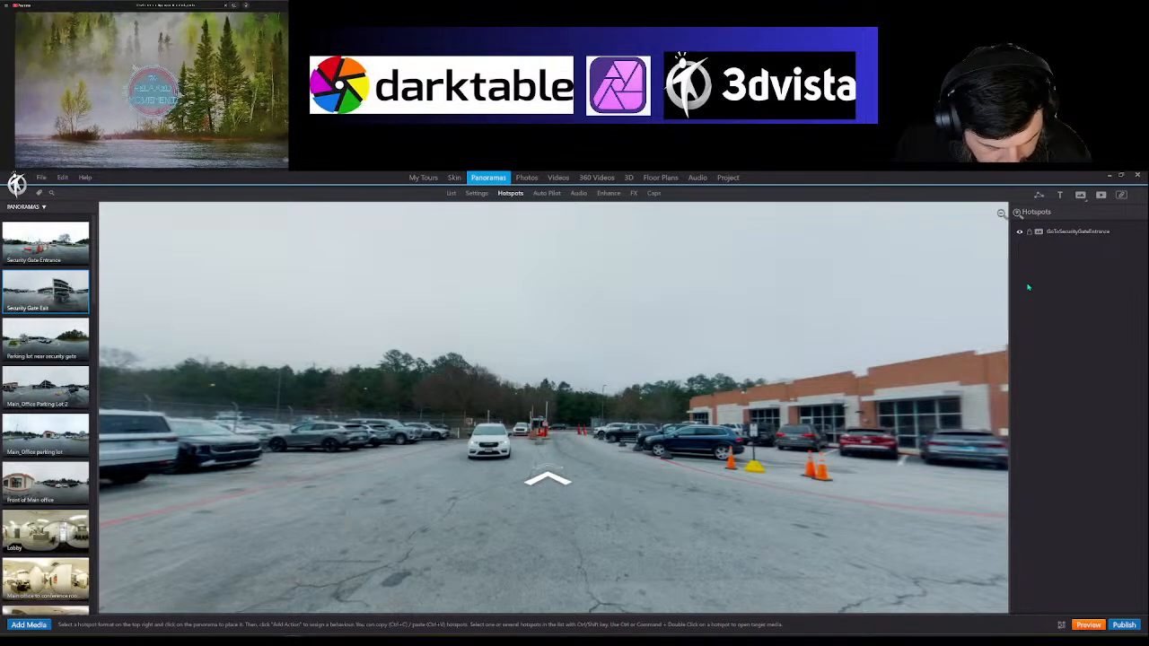
Step: Add a hotspot on the pavement leading to Main_Office Parking Lot 2, with a return hotspot placed beside the parking garage
drag(848, 431, 200, 407)
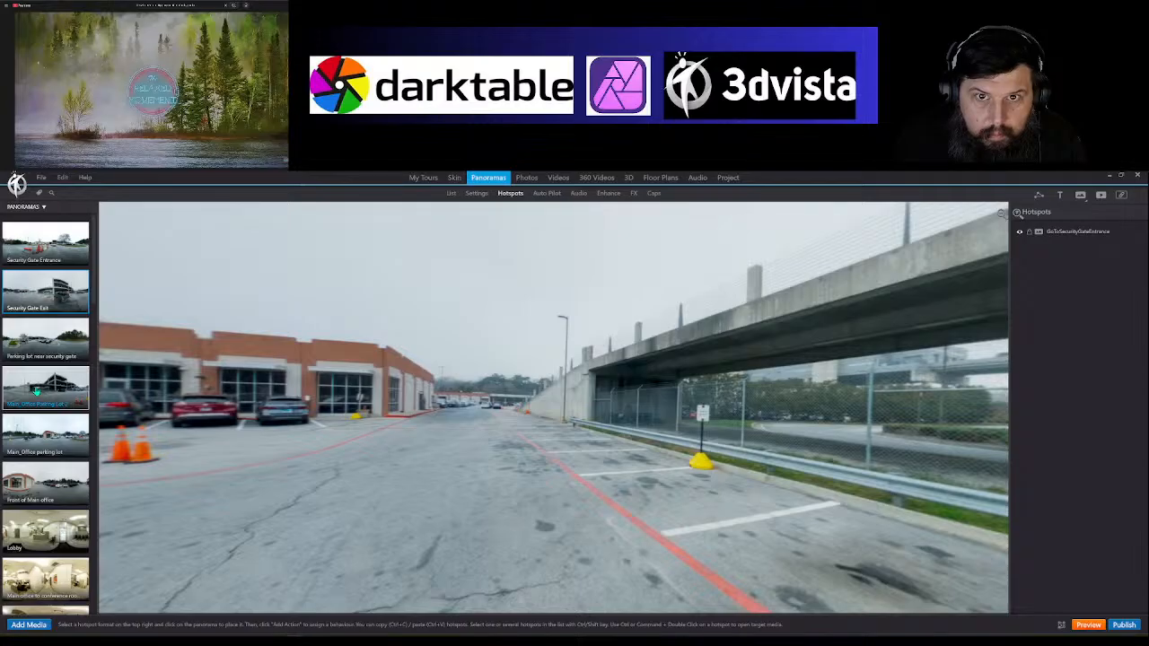
drag(36, 390, 463, 425)
click(510, 437)
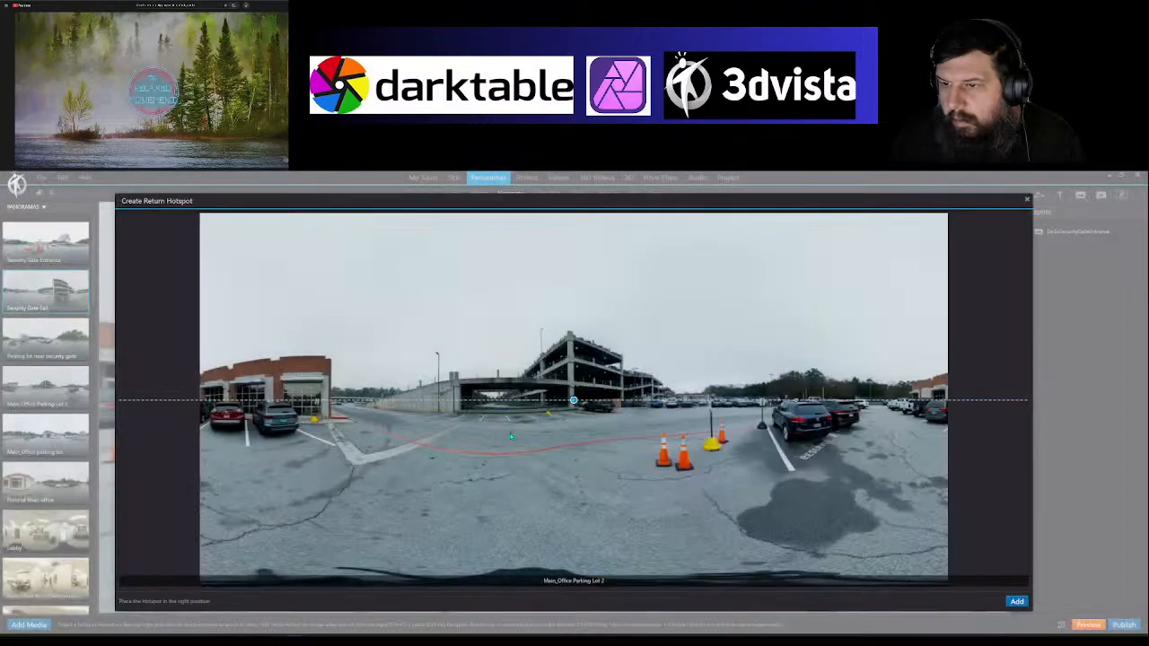
drag(575, 402, 643, 402)
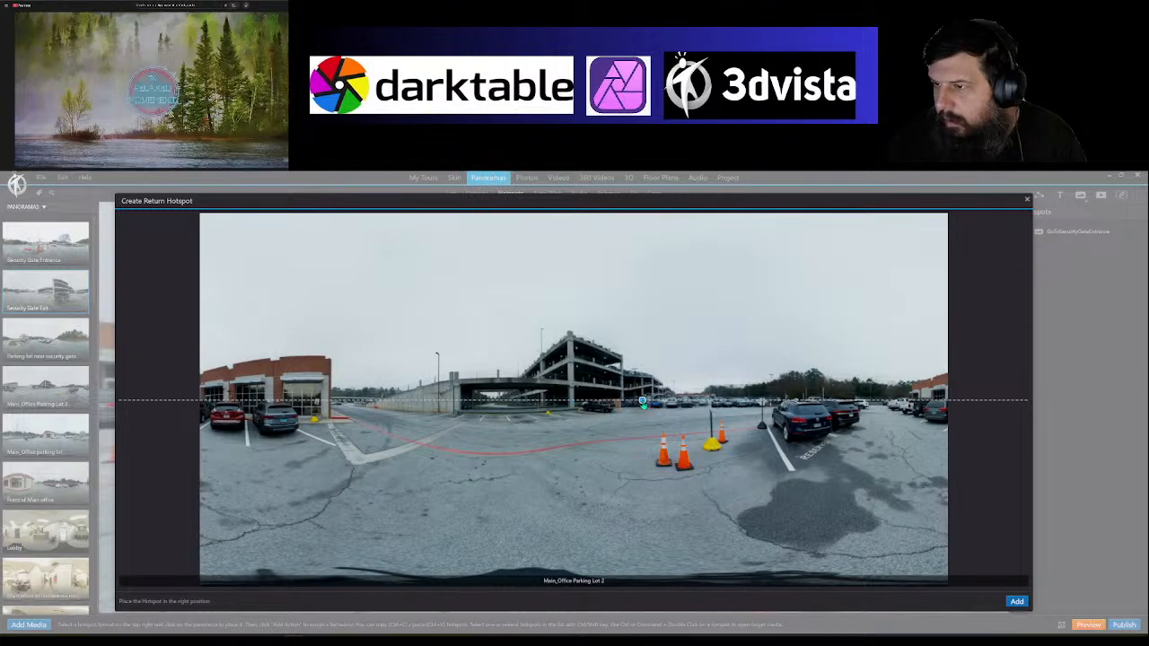
click(1016, 602)
drag(551, 415, 555, 453)
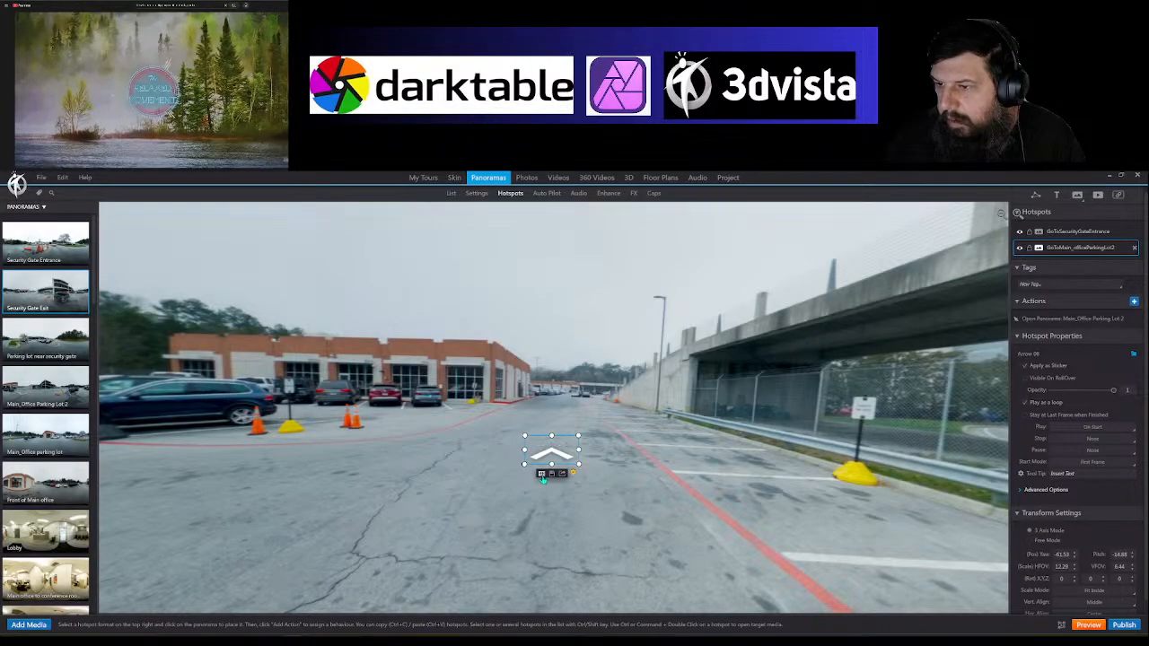
Step: Replace the icon of the Main_Office Parking Lot 2 hotspot with the library's Arrow 05a Left
double_click(542, 479)
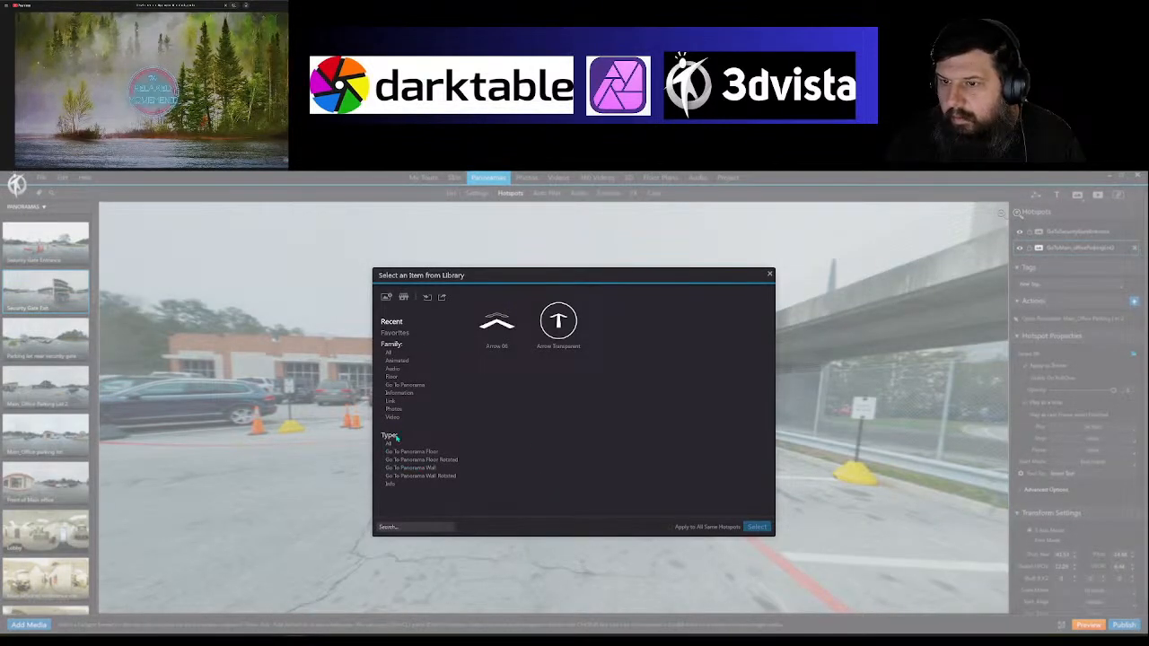
click(389, 353)
scroll(573, 432, down, 1)
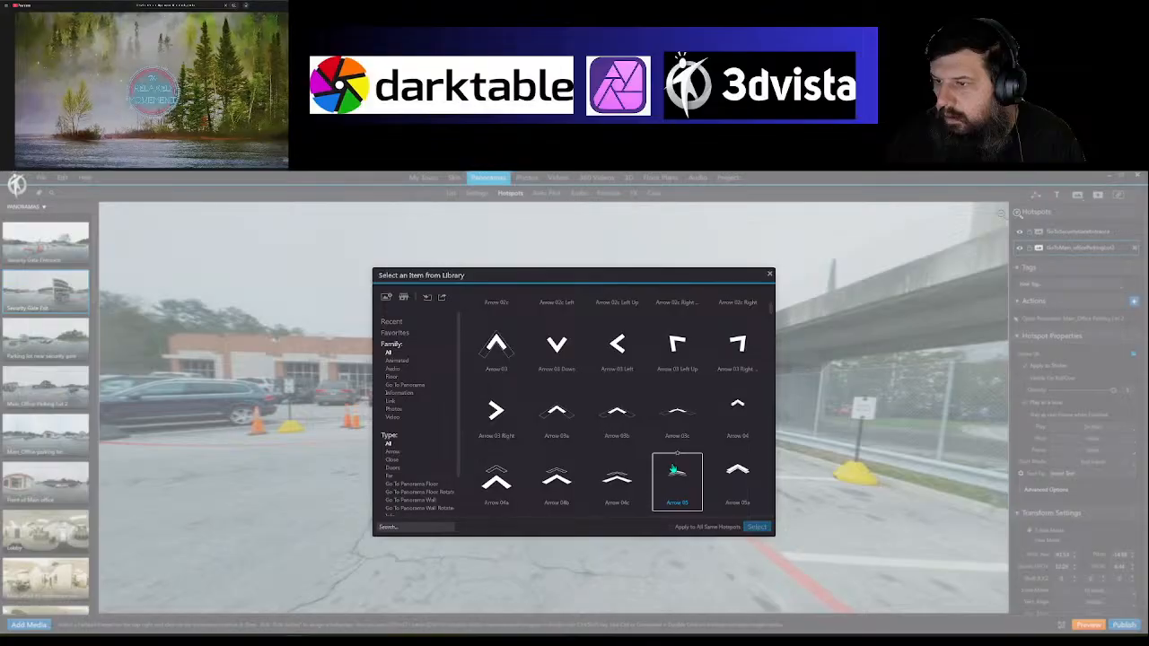
scroll(673, 469, down, 3)
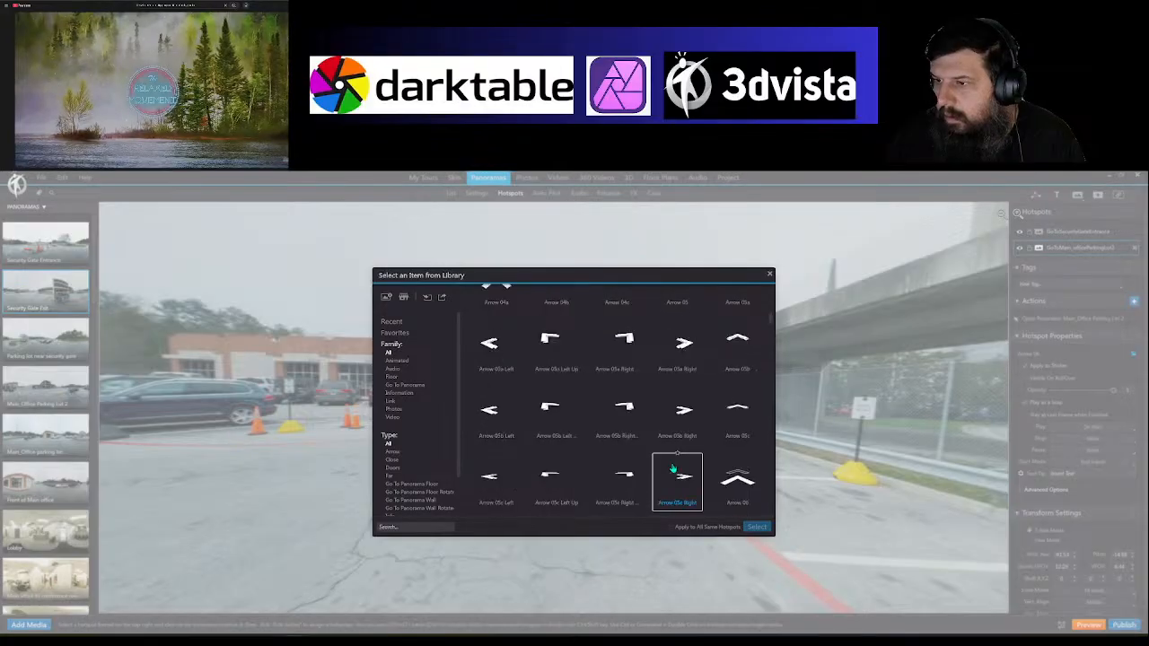
click(503, 428)
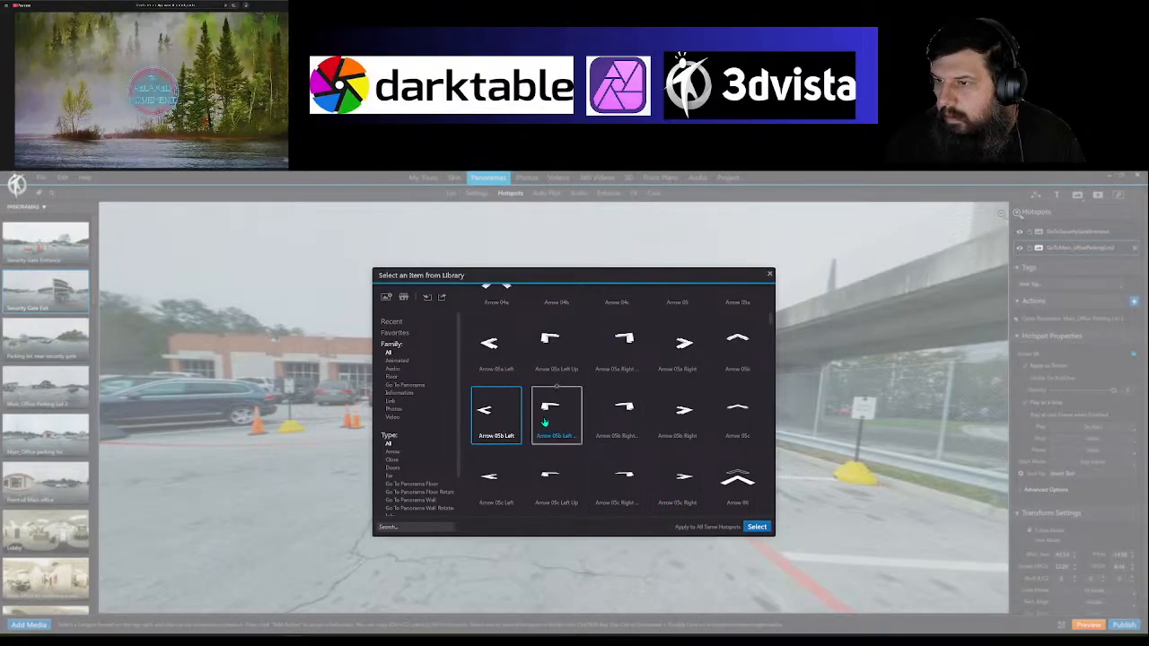
click(500, 486)
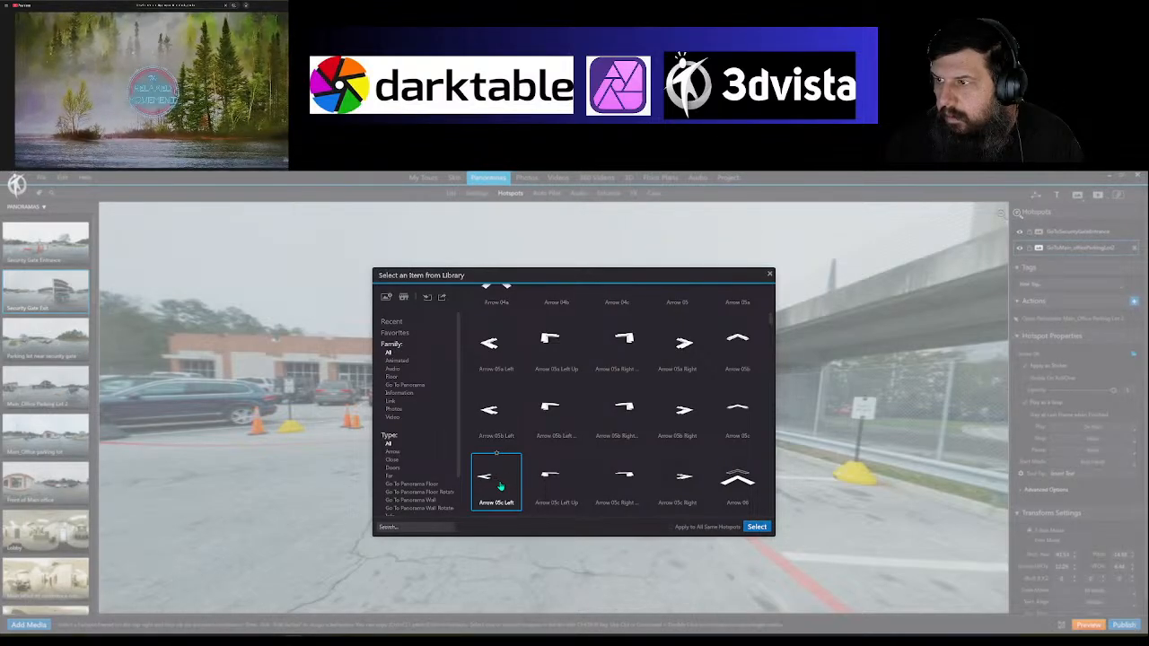
click(488, 358)
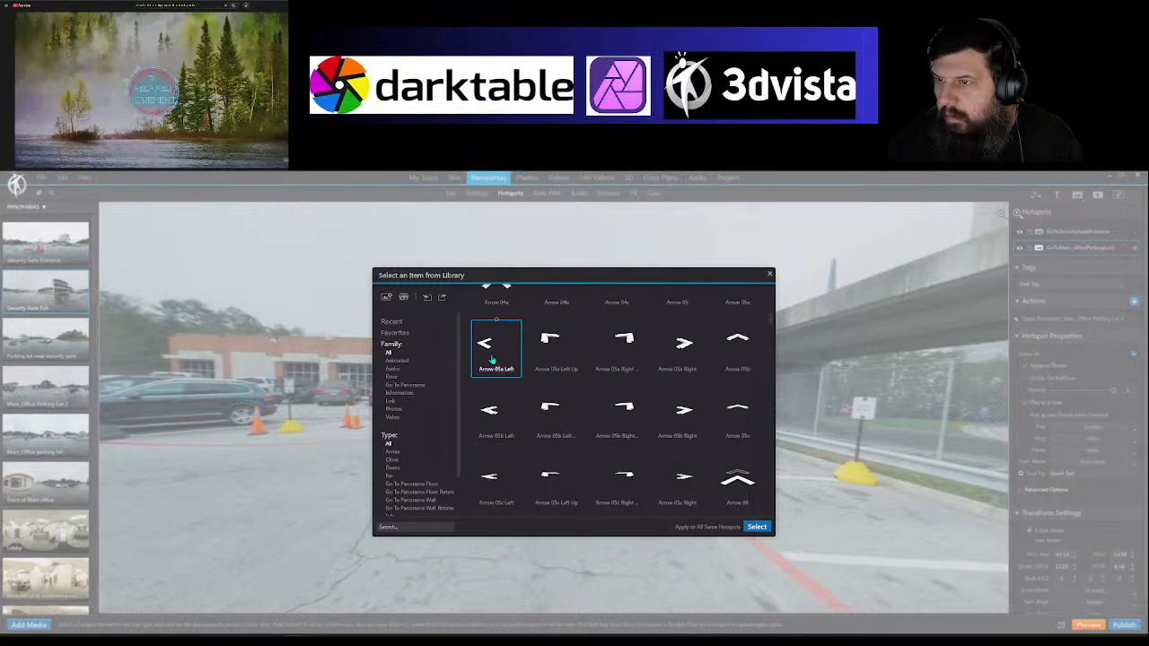
click(756, 527)
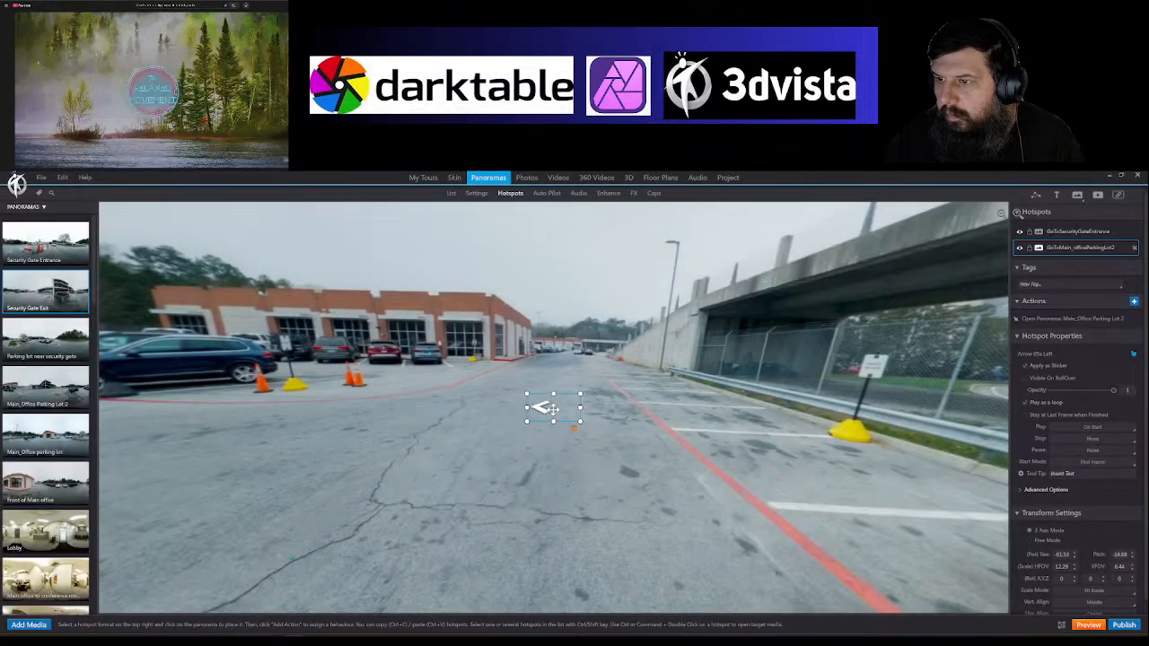
Step: Move the left-pointing arrow near the brick building's corner, widen it to an HFOV of about 17.3 and rotate it slightly
drag(553, 406, 476, 378)
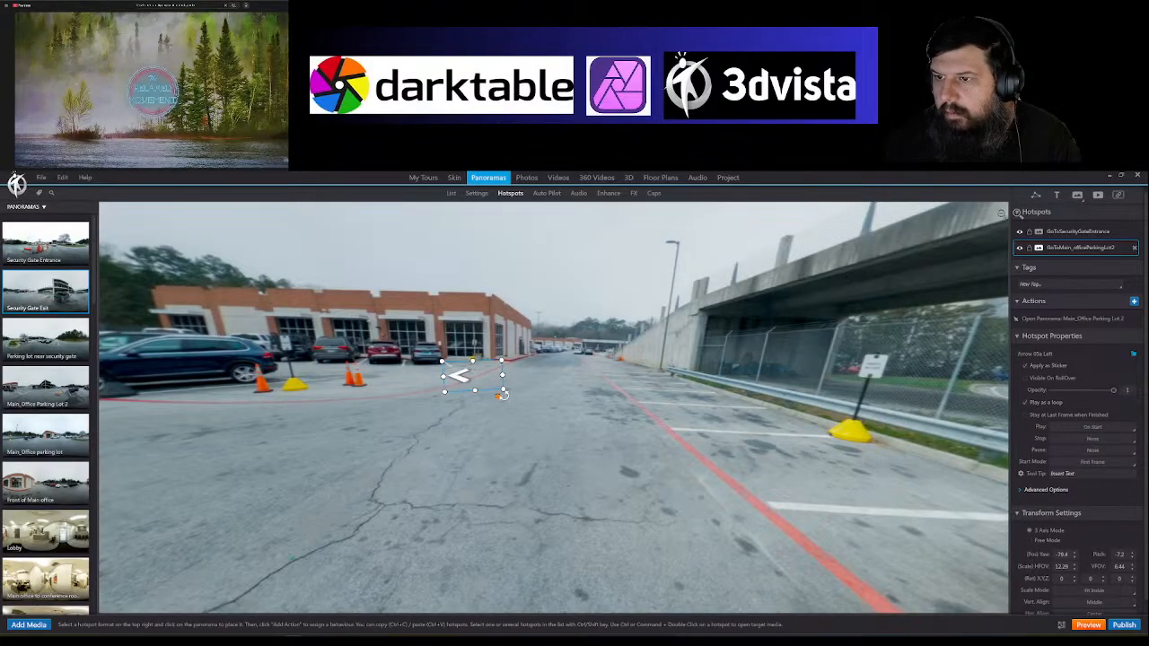
drag(503, 396, 501, 397)
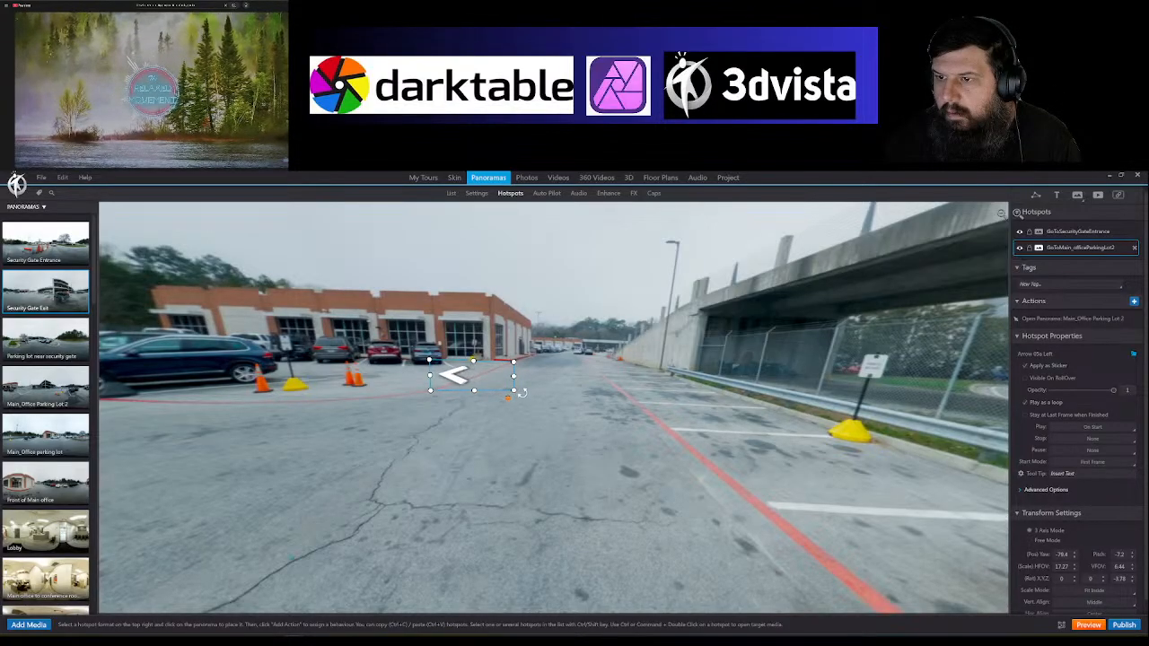
drag(520, 395, 522, 392)
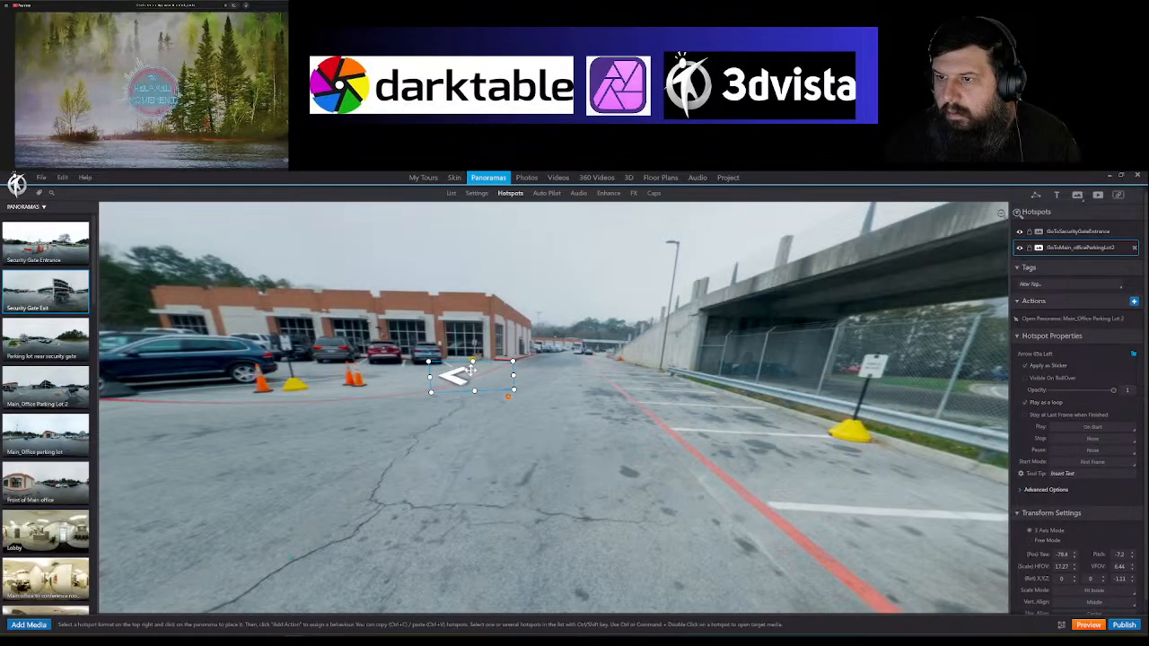
click(555, 456)
Step: Fine-tune the left-pointing arrow to a Z rotation of about -2.2 and shift it closer to the brick building, at about -6 pitch
drag(555, 456, 523, 500)
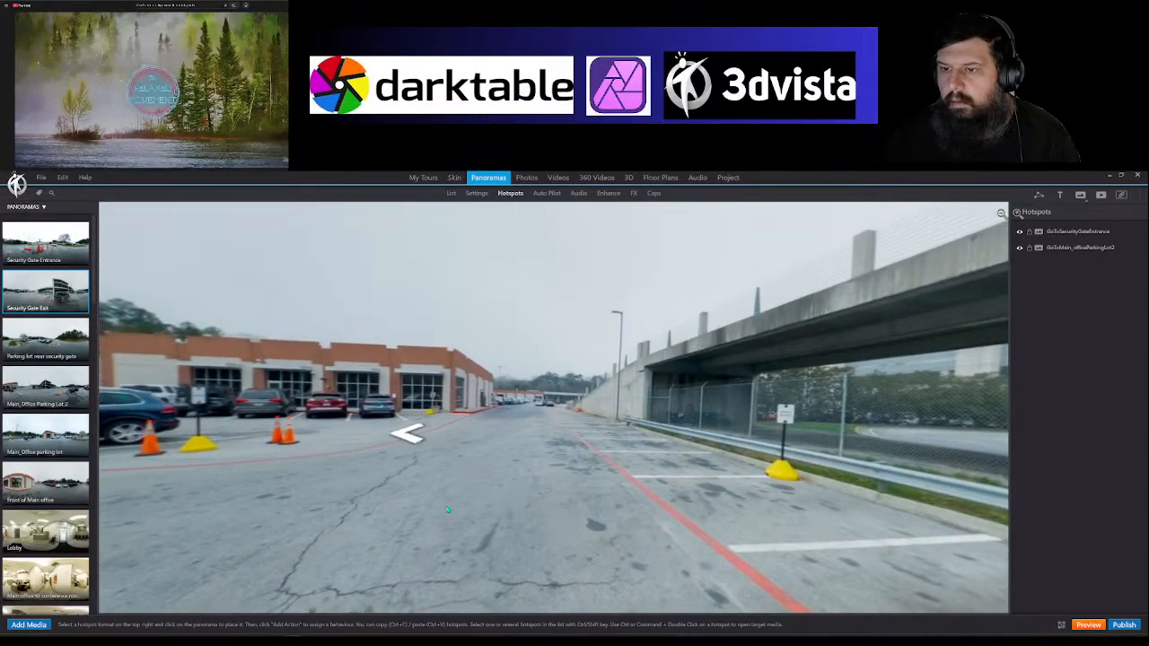
drag(298, 501, 397, 476)
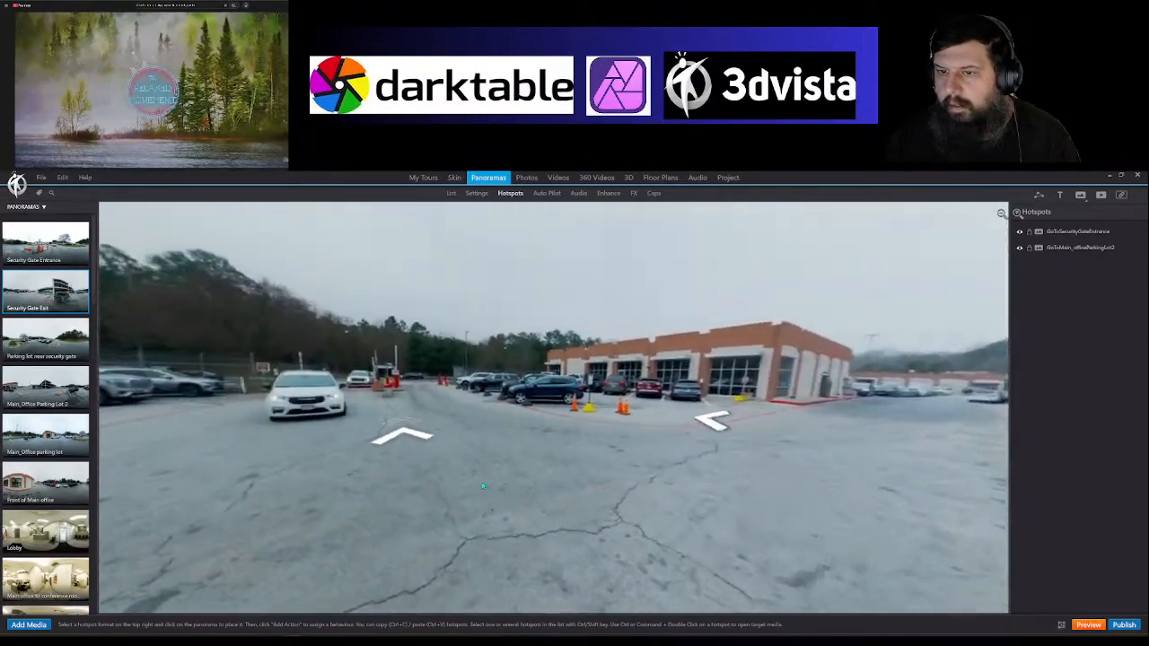
drag(355, 490, 223, 488)
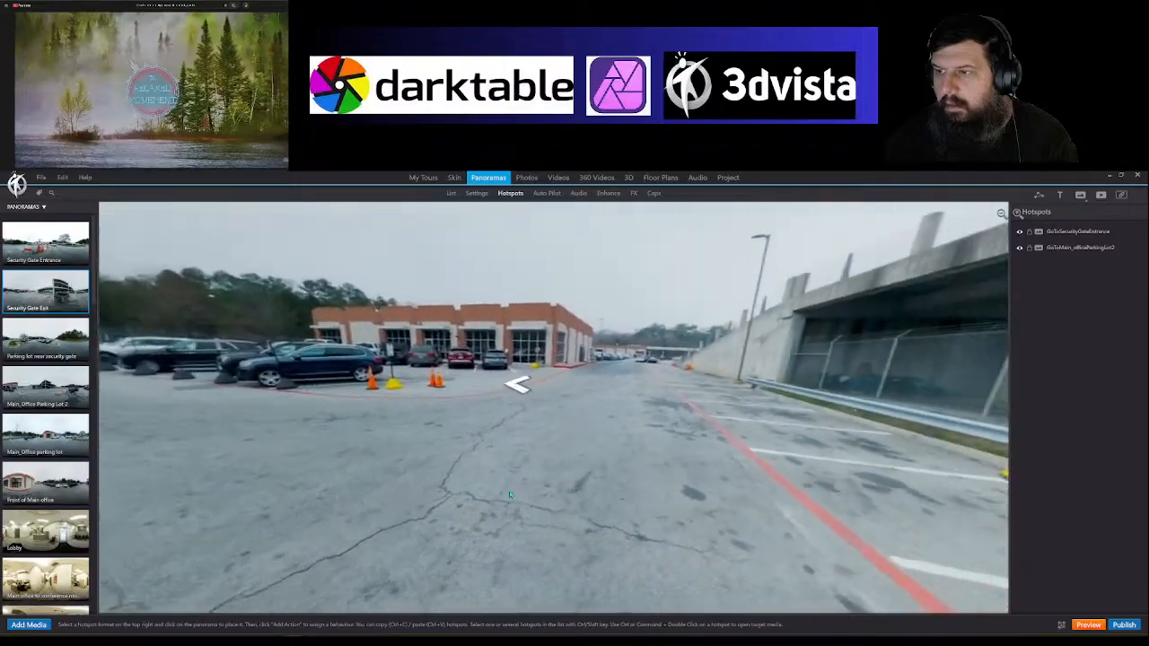
click(501, 395)
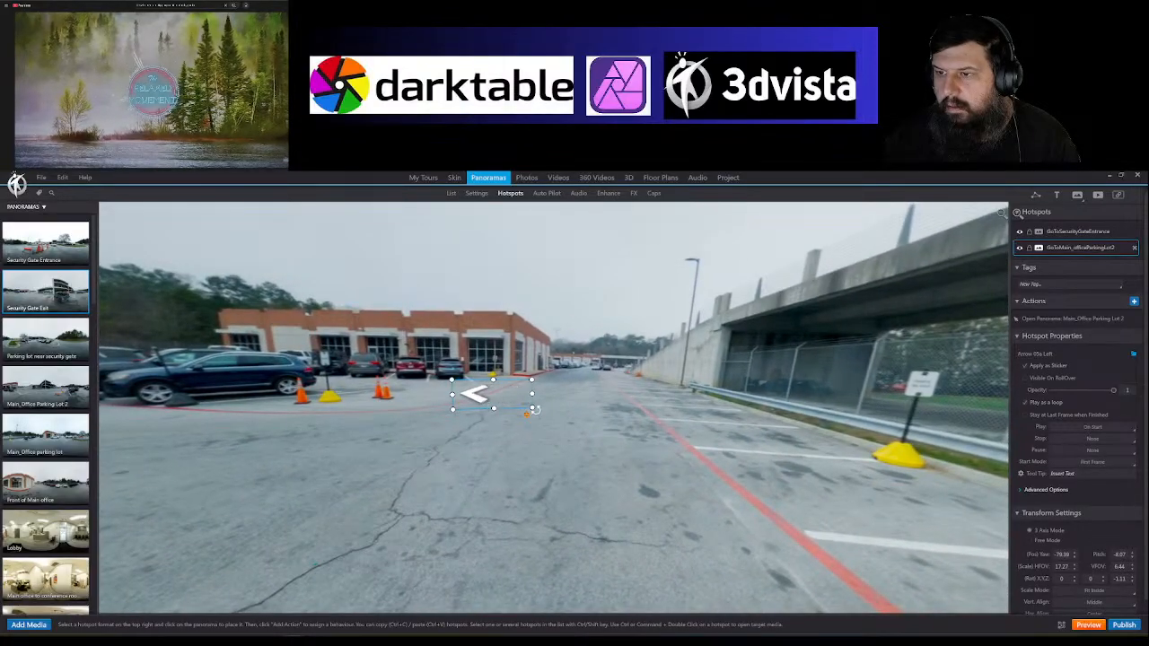
drag(531, 414, 530, 416)
drag(511, 406, 523, 395)
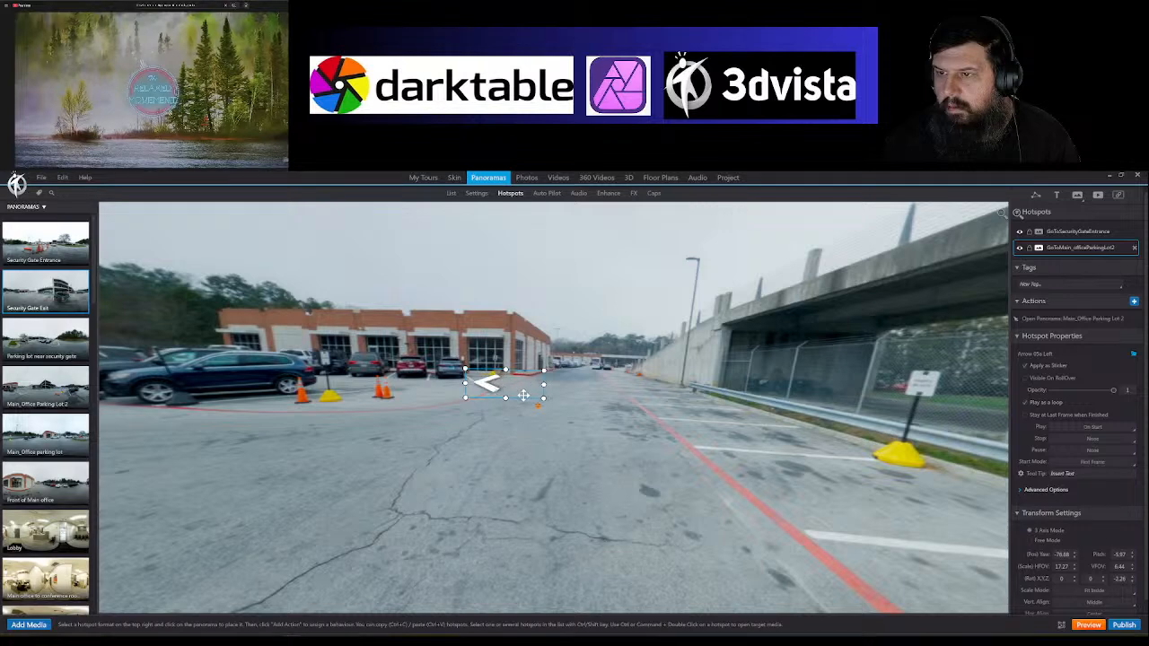
Step: Add a text hotspot beside the left-pointing arrow and widen it across the roadway toward the parking garage
click(545, 439)
drag(545, 440, 461, 444)
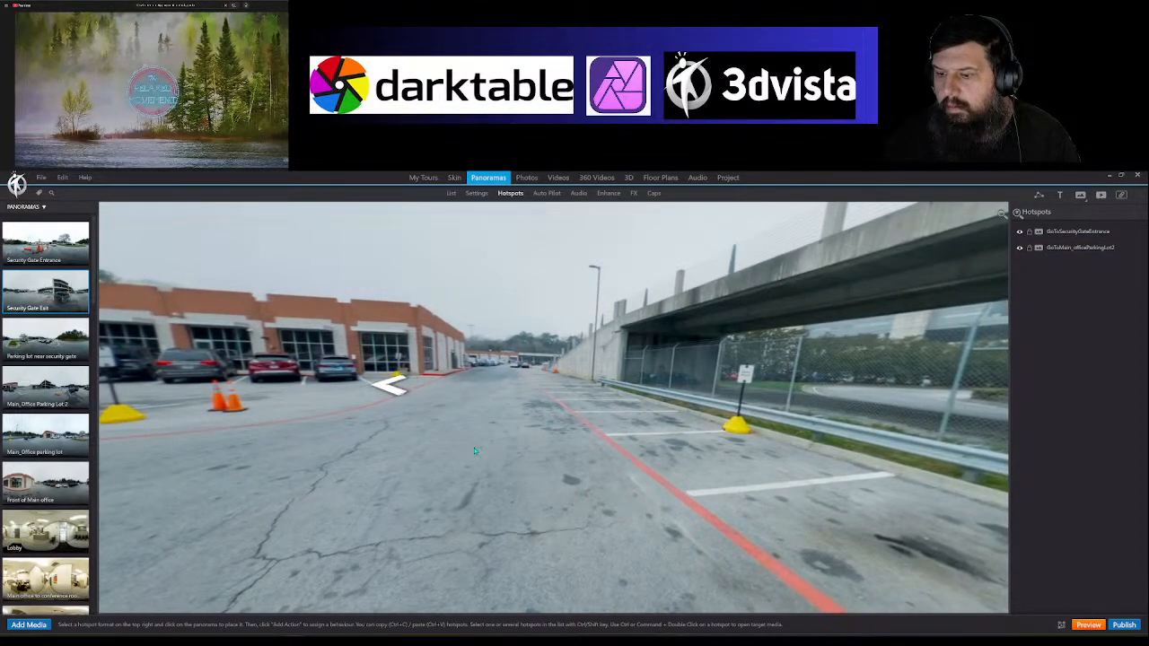
click(1060, 197)
click(479, 377)
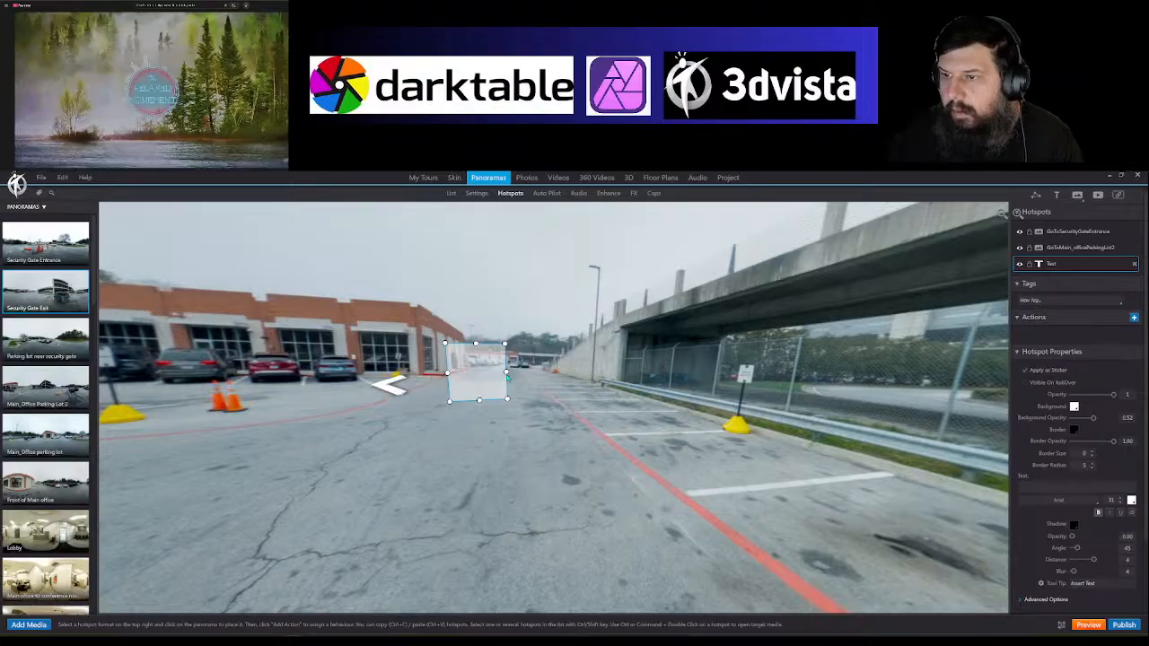
drag(506, 373, 573, 373)
drag(517, 382, 662, 371)
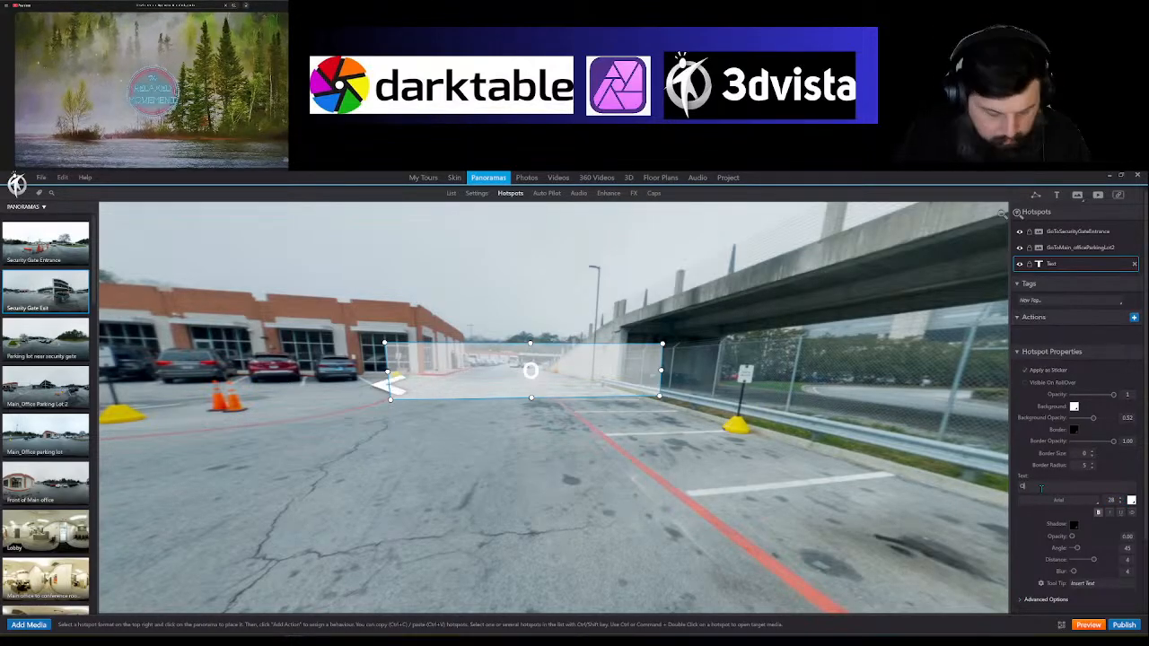
Step: Enter "Orientation Parking" as the text hotspot's label, shrink its box around the words and place it beside the left-pointing arrow
text(rientati)
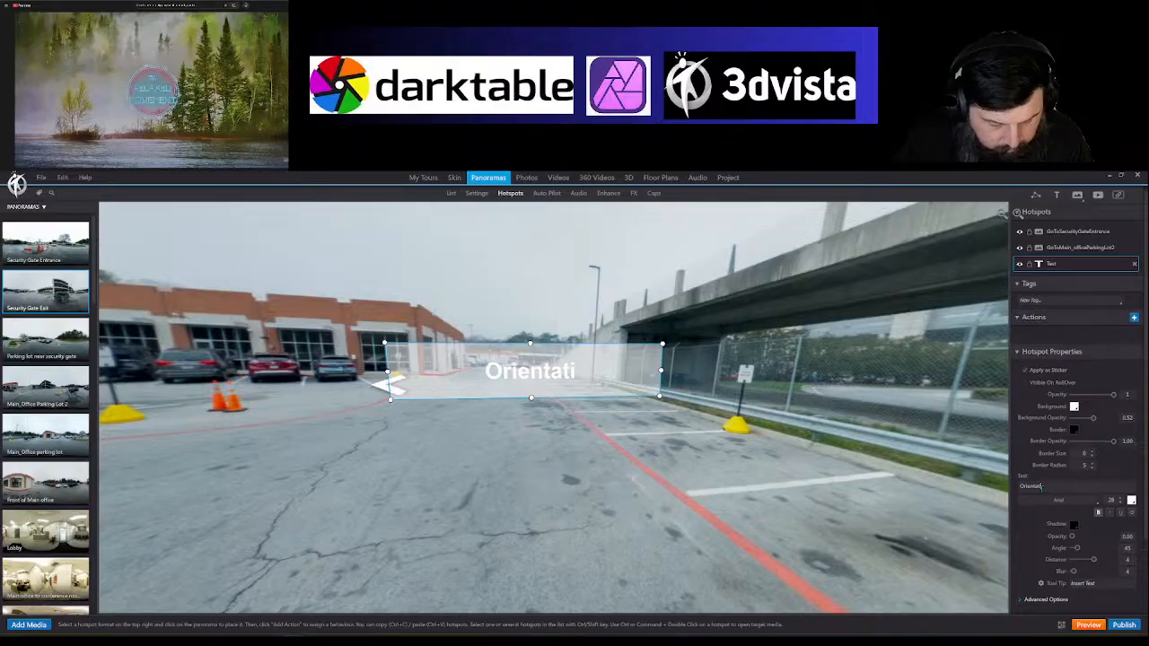
text(on Parki)
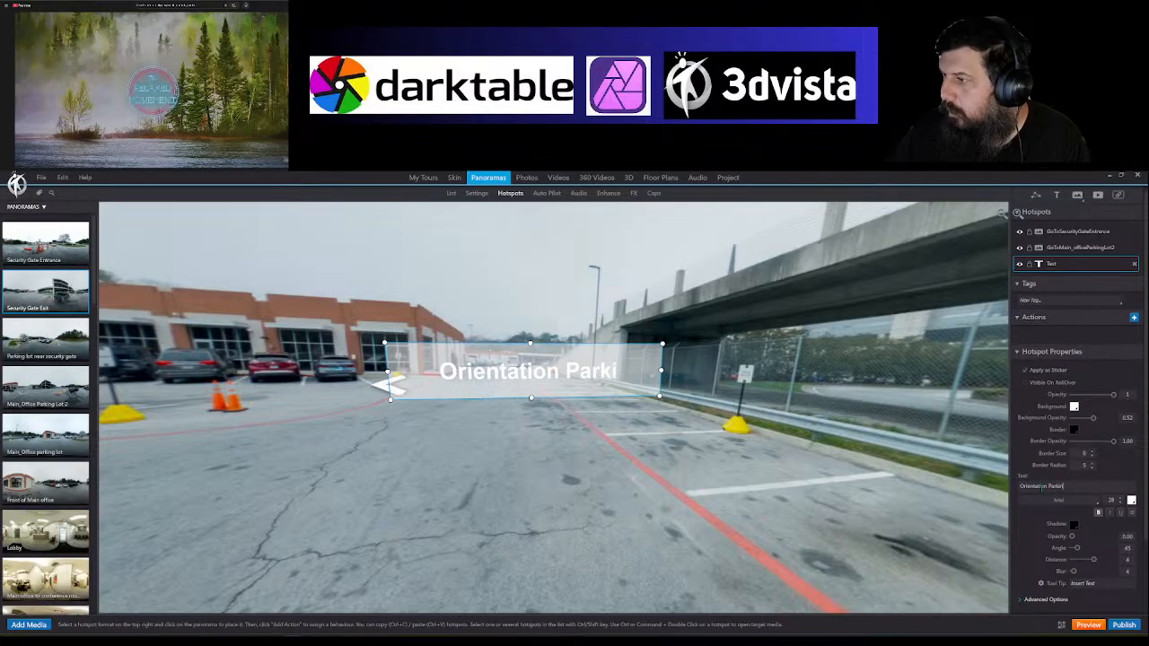
text(ng)
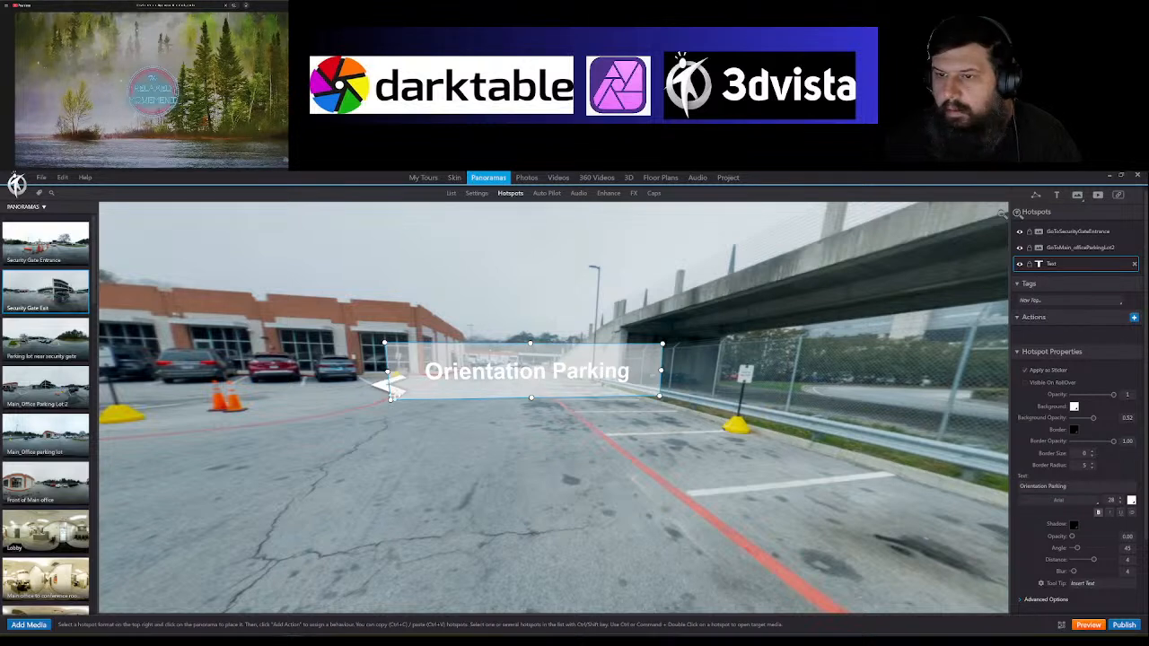
drag(391, 401, 415, 387)
mouse_move(557, 377)
mouse_down()
mouse_move(572, 374)
mouse_move(567, 363)
mouse_up()
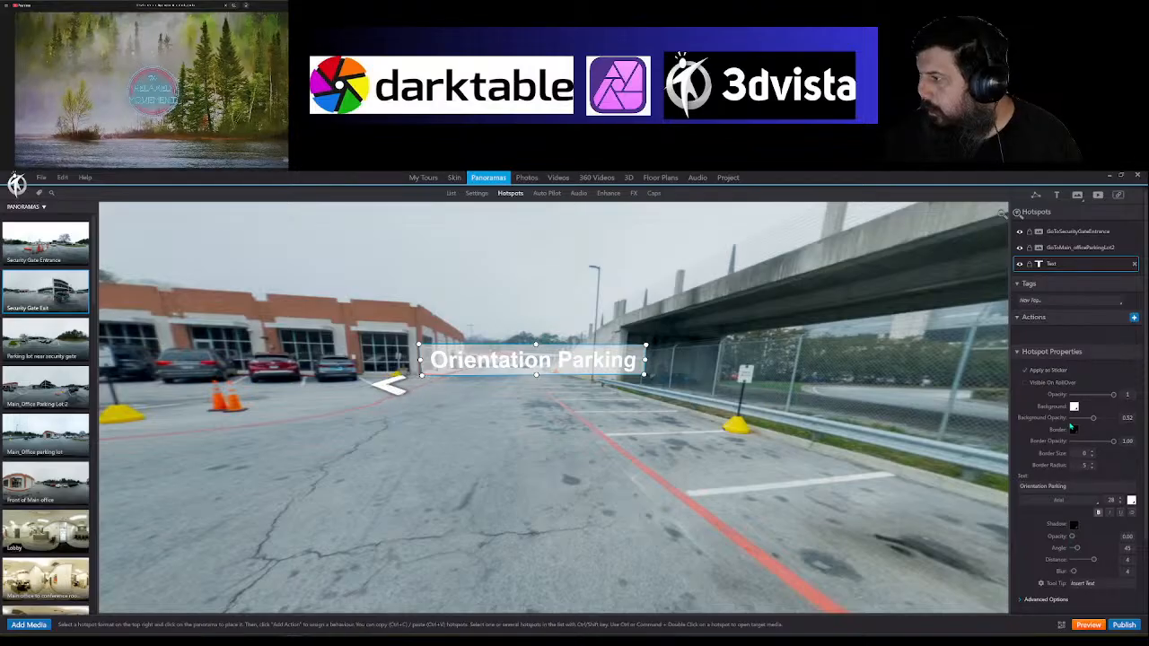
Step: Set the Orientation Parking label's background opacity to 0.54 and its text color to red
mouse_move(1093, 420)
mouse_down()
mouse_move(1106, 420)
mouse_move(1095, 421)
mouse_up()
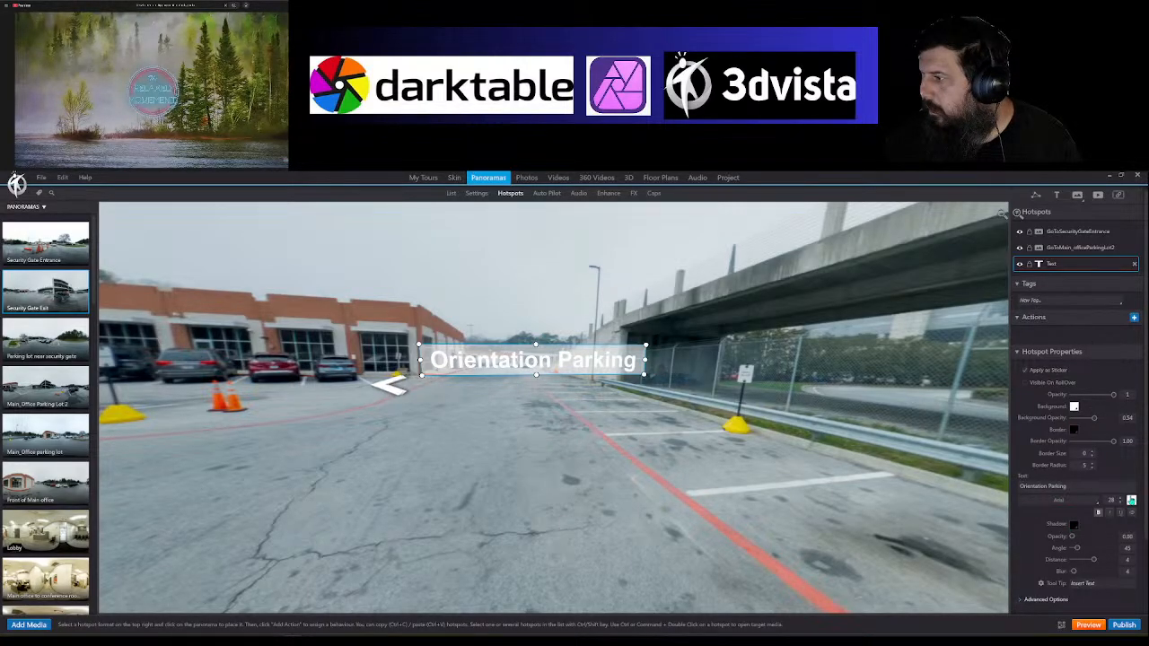
click(1131, 501)
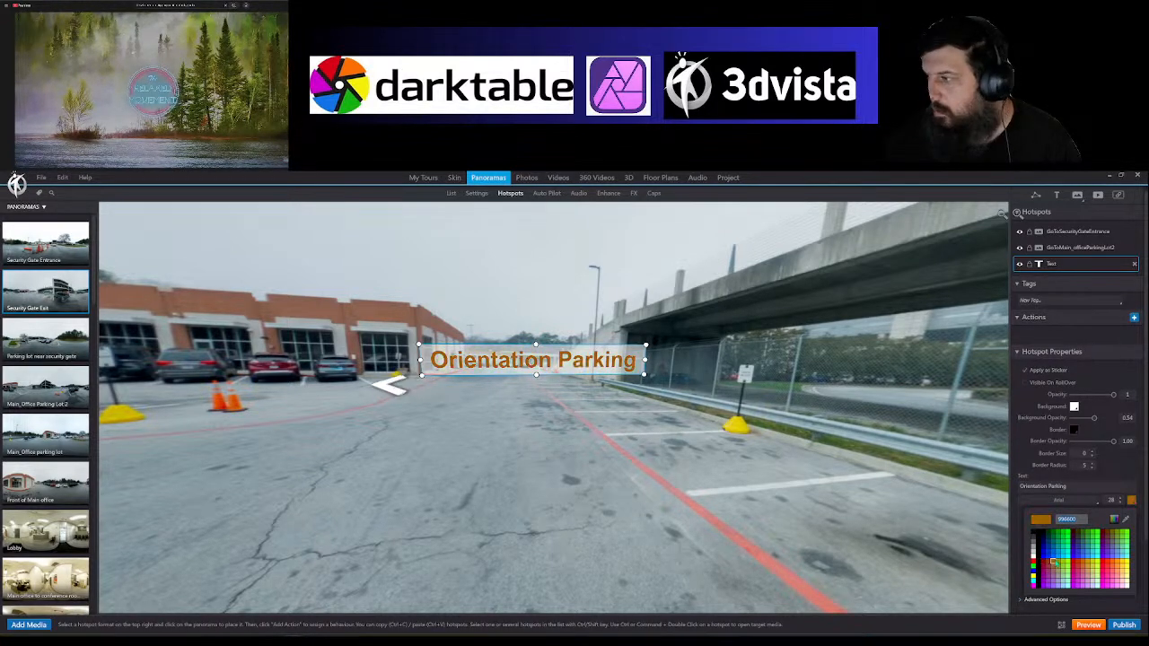
click(1071, 562)
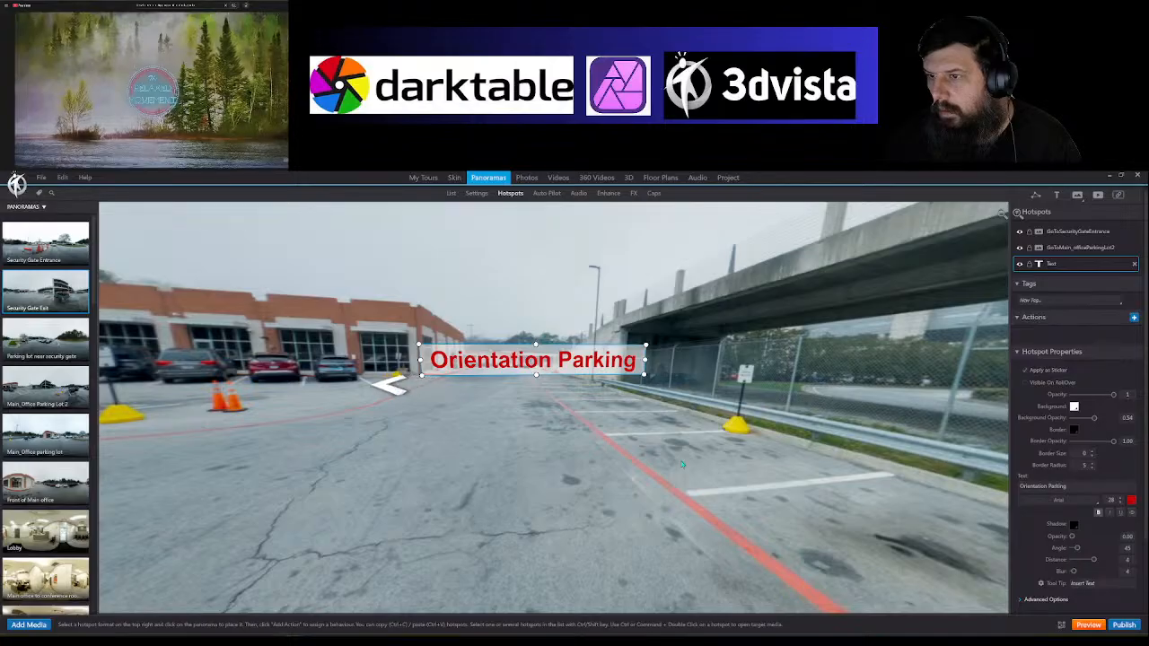
Step: Add a second text hotspot above the arrow leading to the security gate, with the text "Exit"
drag(462, 408, 609, 448)
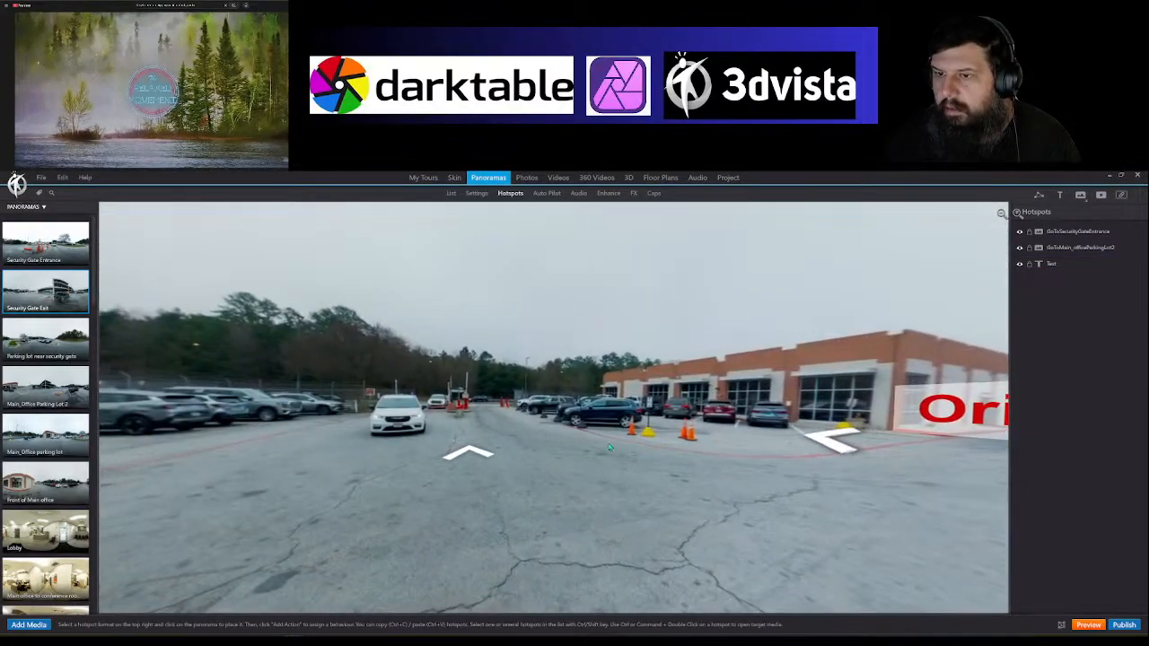
click(1061, 198)
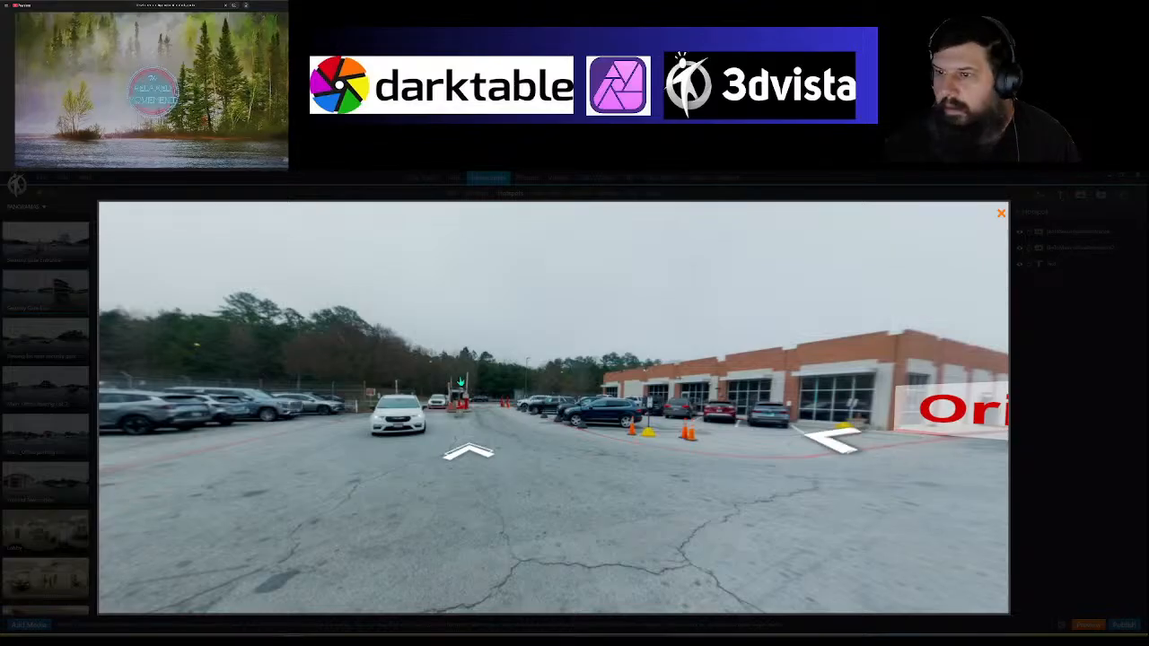
click(459, 382)
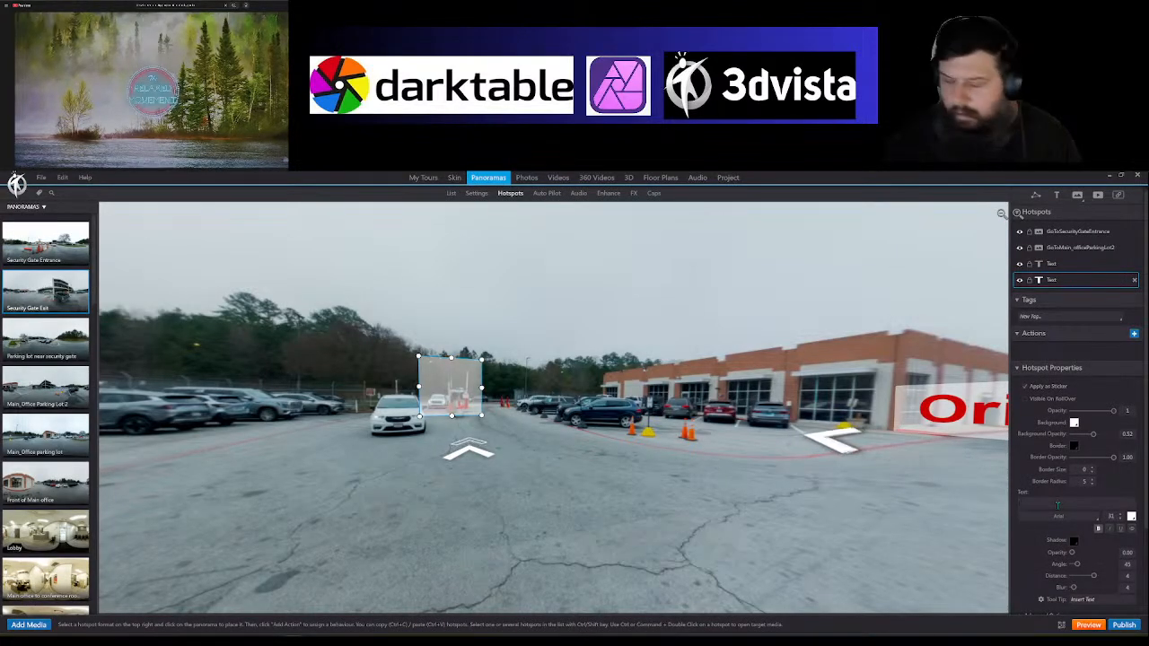
click(1057, 506)
text(Exit)
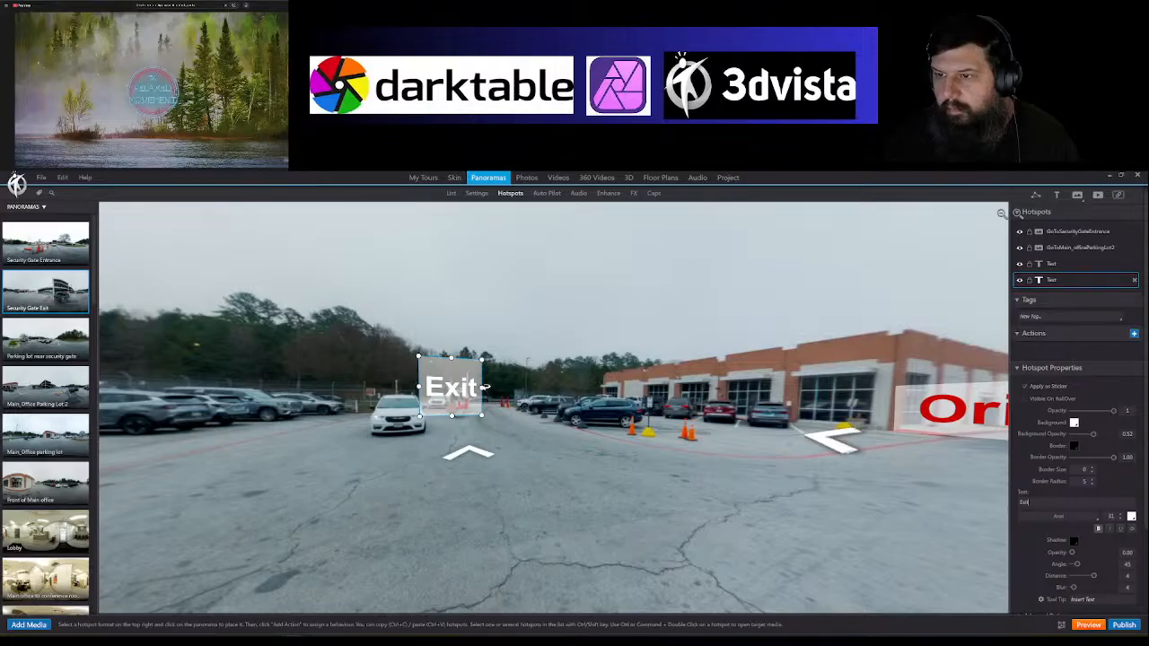
Step: Move the security gate arrow to about -144.1 yaw and -6.1 pitch, and shrink the Exit label to sit just below it
drag(484, 387, 549, 510)
click(482, 450)
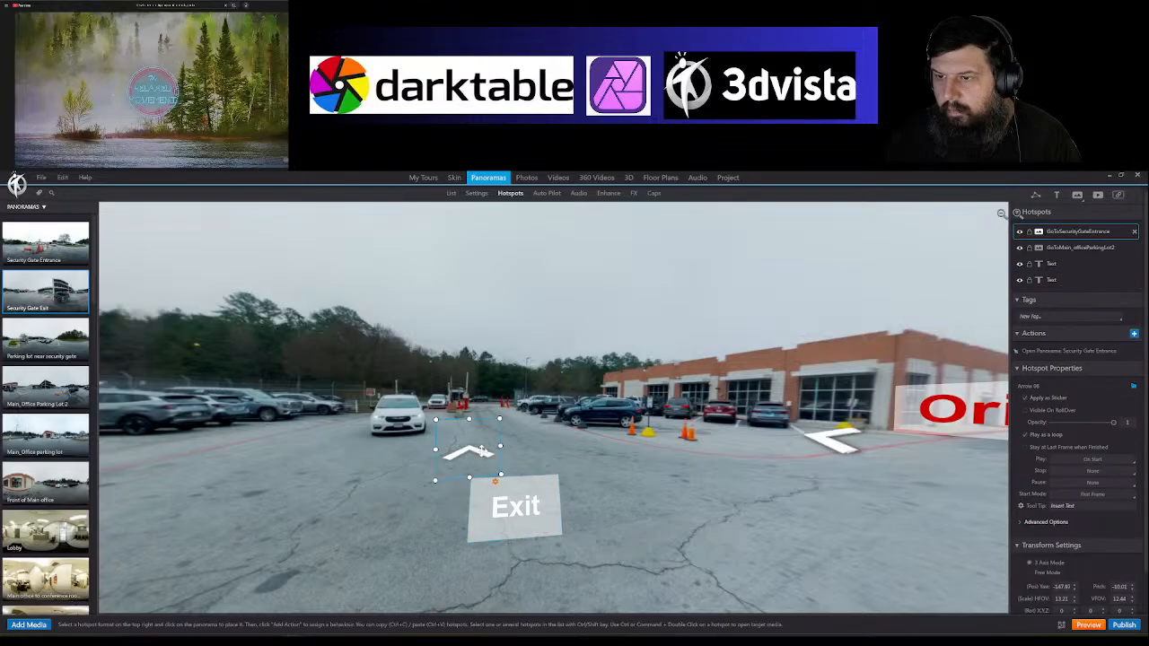
drag(482, 450, 498, 432)
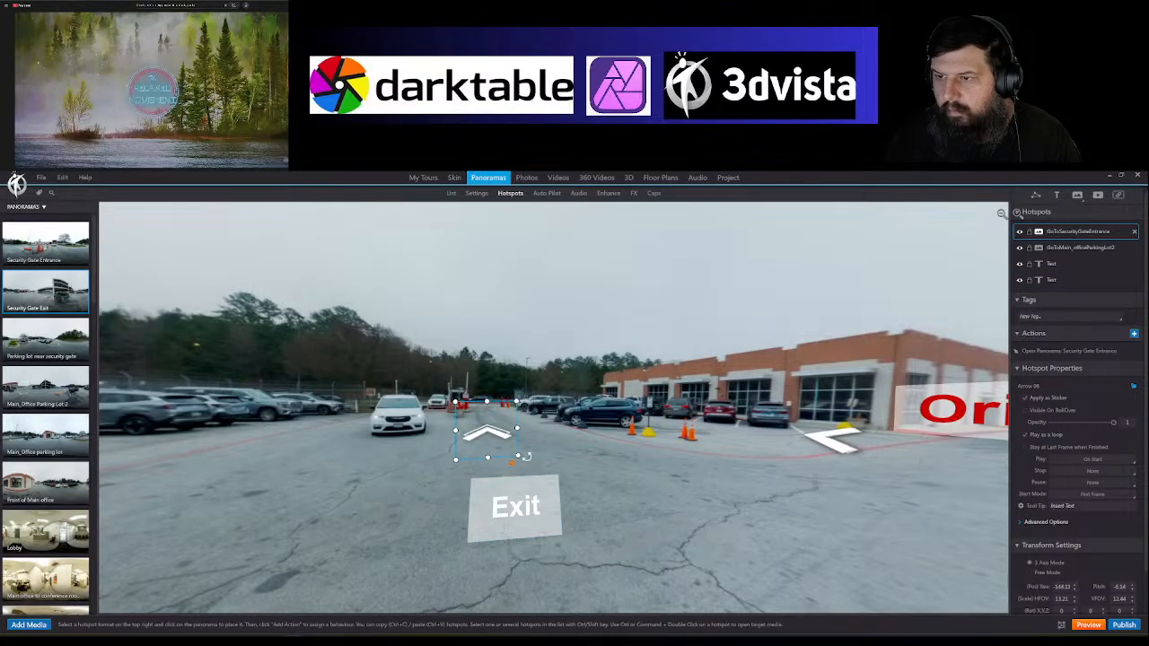
drag(519, 511, 450, 463)
click(625, 535)
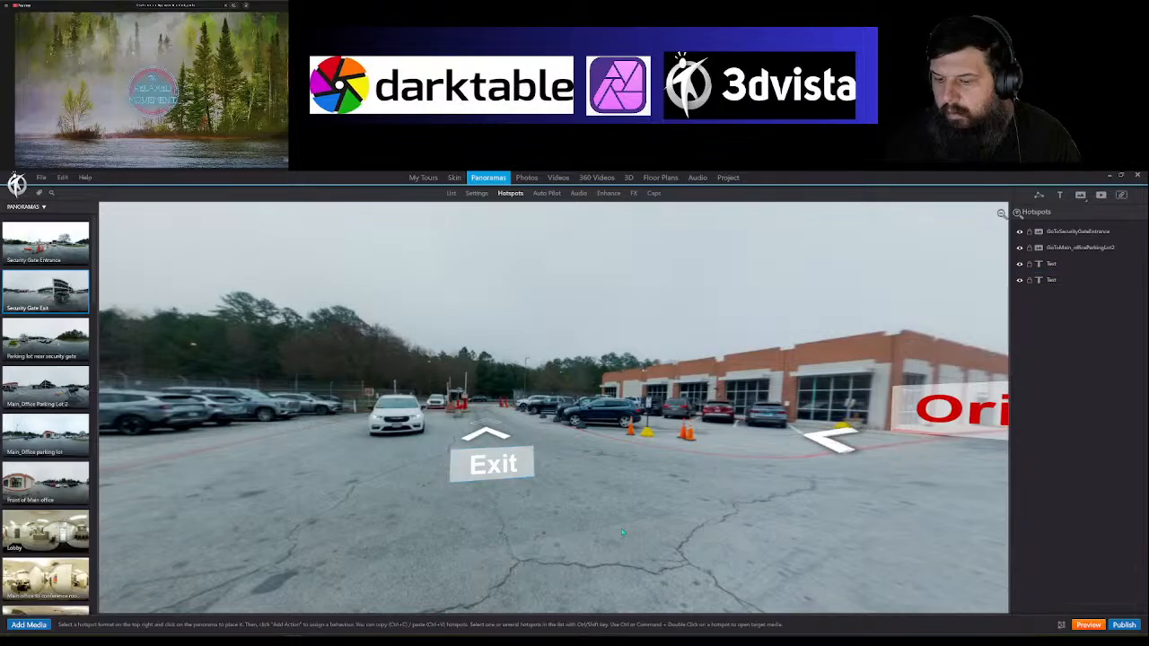
click(489, 459)
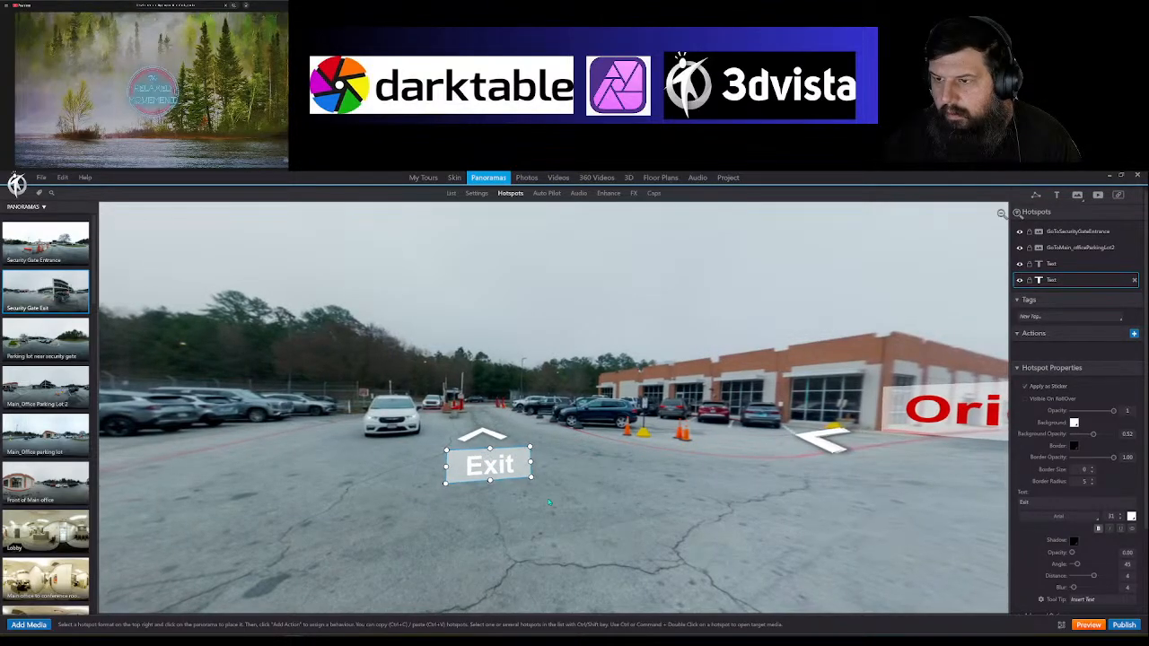
mouse_move(515, 495)
mouse_down()
mouse_move(378, 498)
mouse_move(513, 476)
mouse_up()
click(501, 423)
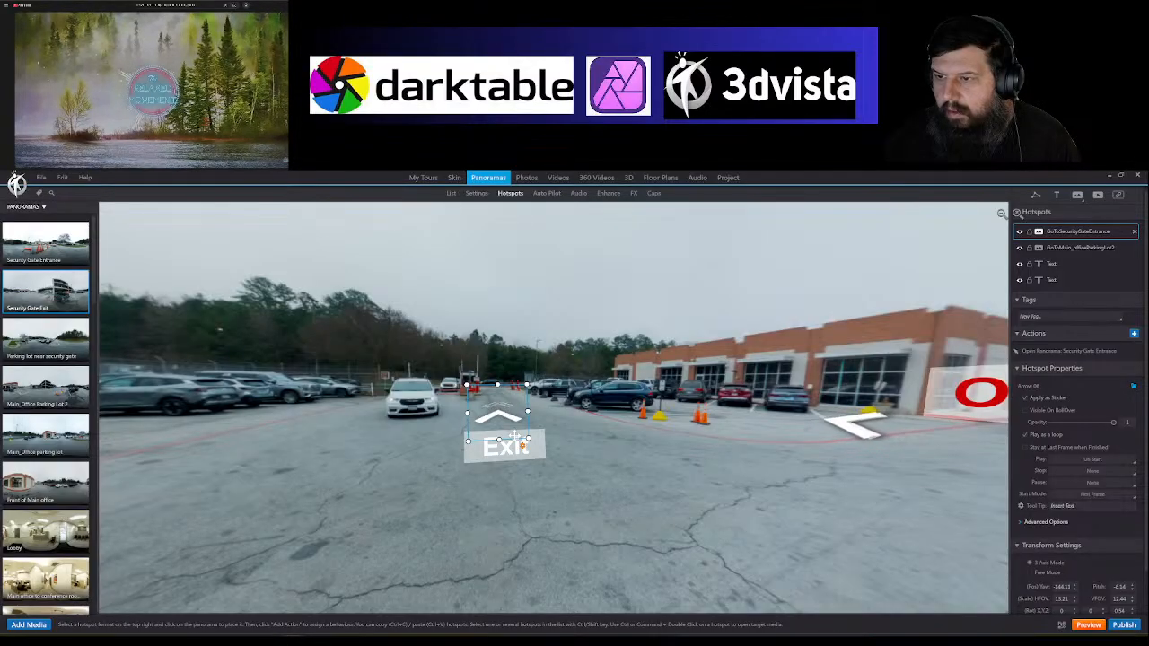
click(596, 506)
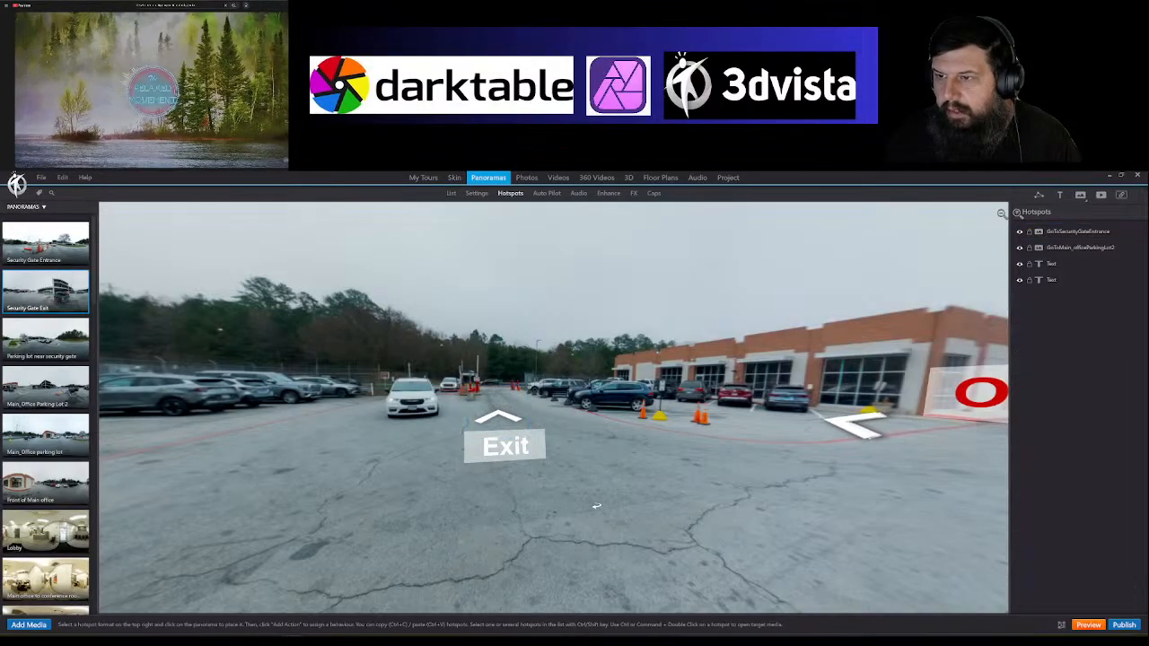
Step: Start a polygon hotspot at the parking garage opening, tracing around the pickup truck's side mirror
drag(597, 506, 632, 484)
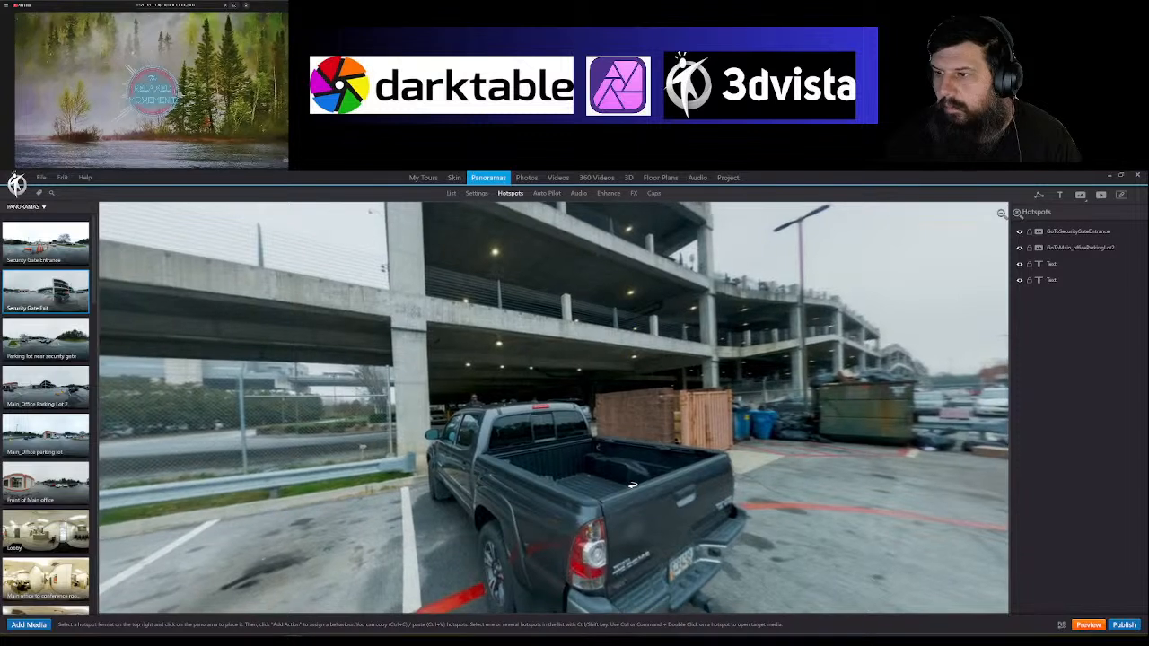
click(1040, 197)
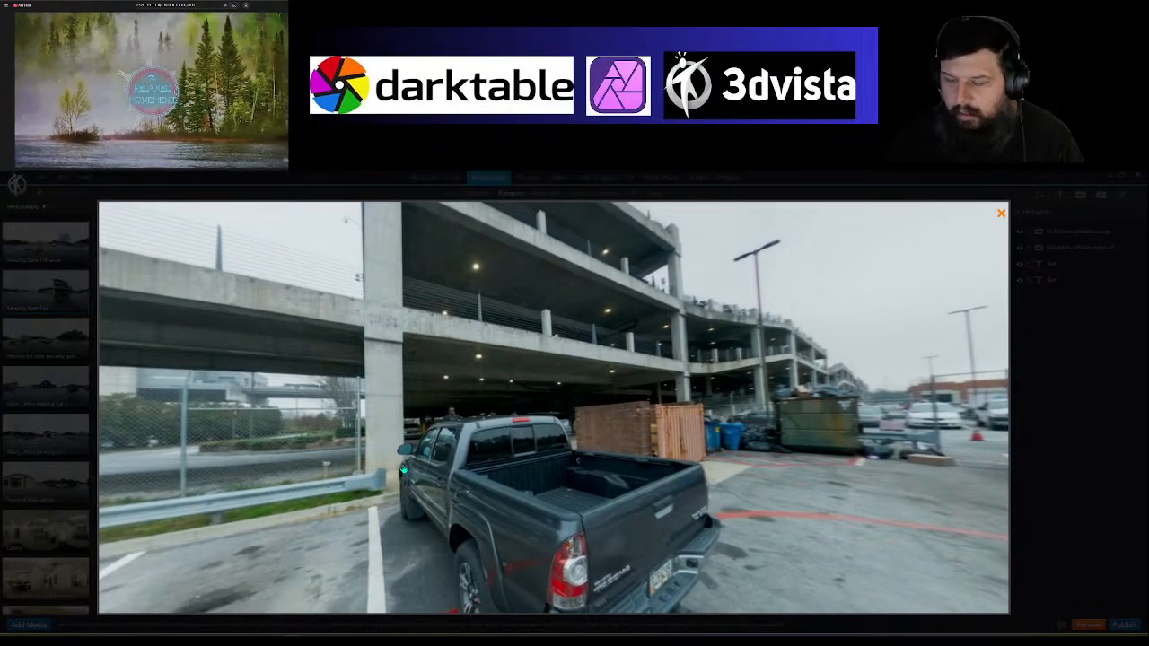
scroll(405, 469, up, 3)
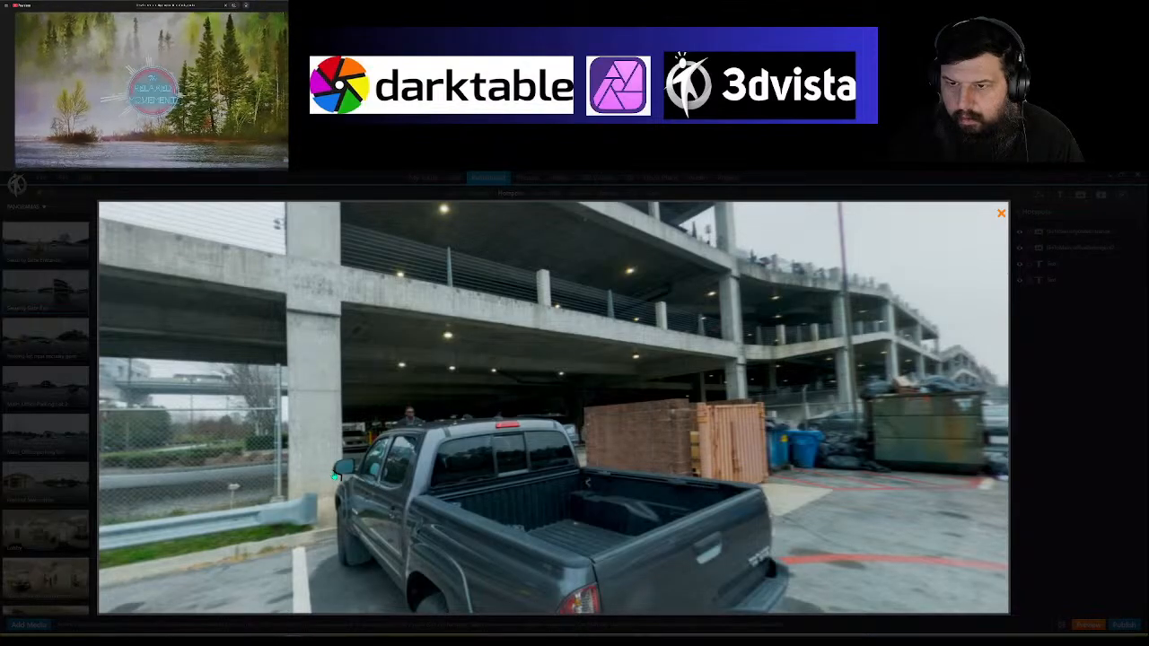
mouse_move(334, 475)
mouse_down()
mouse_move(191, 495)
mouse_move(192, 482)
mouse_move(305, 458)
mouse_move(184, 455)
mouse_move(361, 416)
mouse_up()
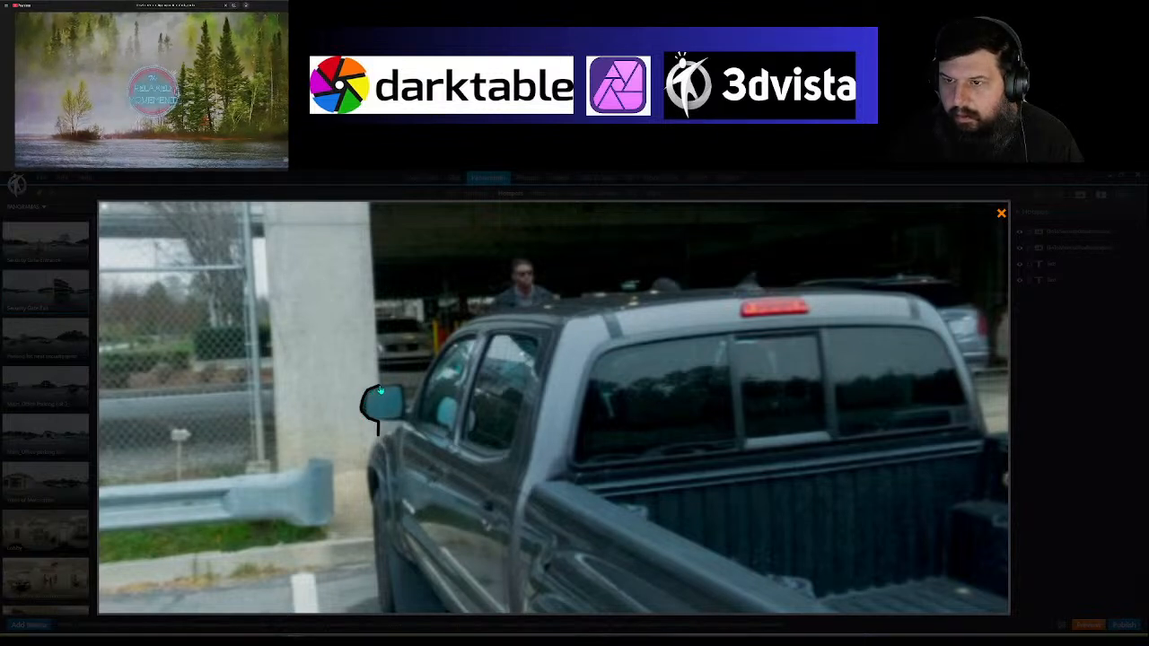
click(379, 388)
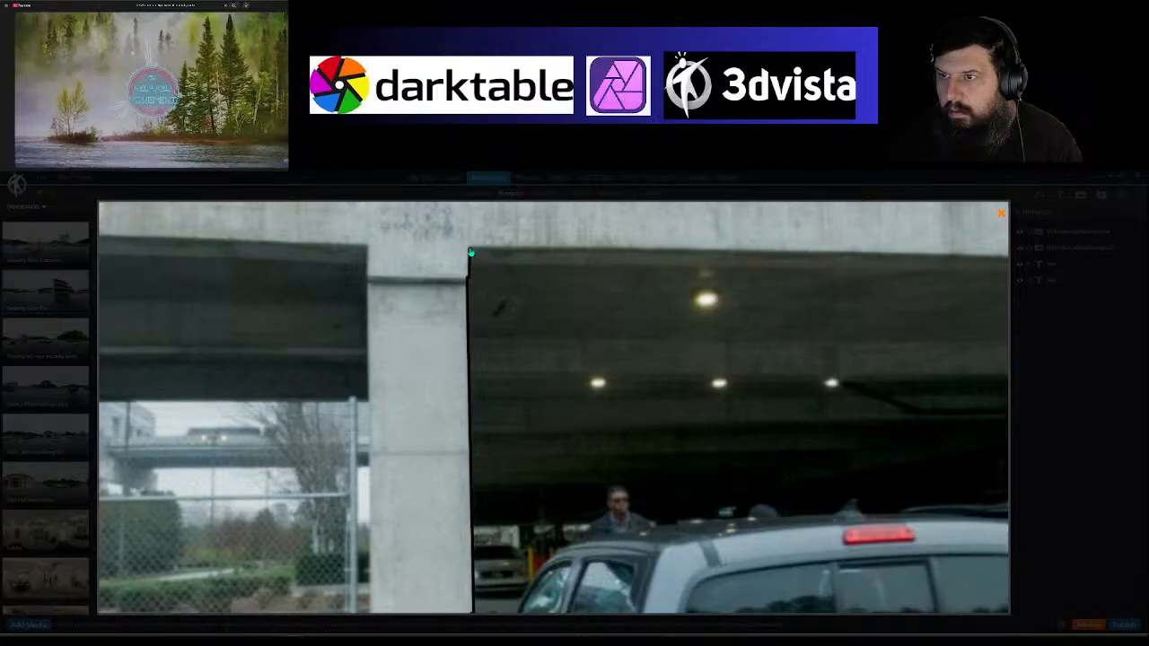
Step: Trace the polygon up the near pillar, along the beam's underside, down the far pillar and across the top of the brick wall
click(468, 252)
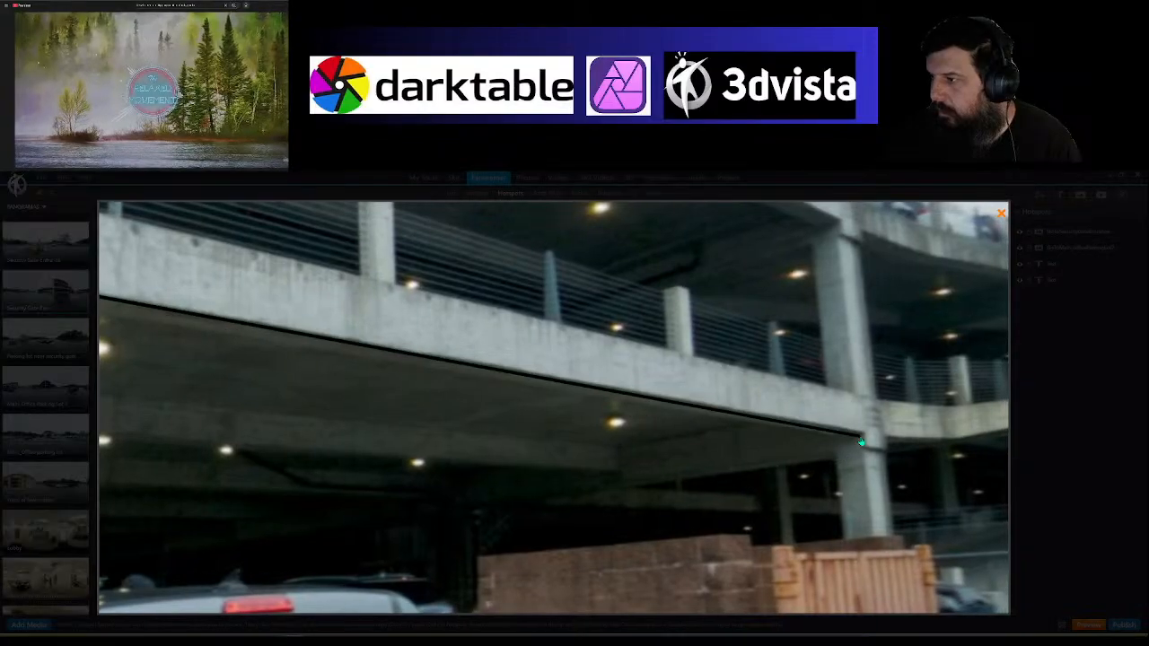
click(863, 437)
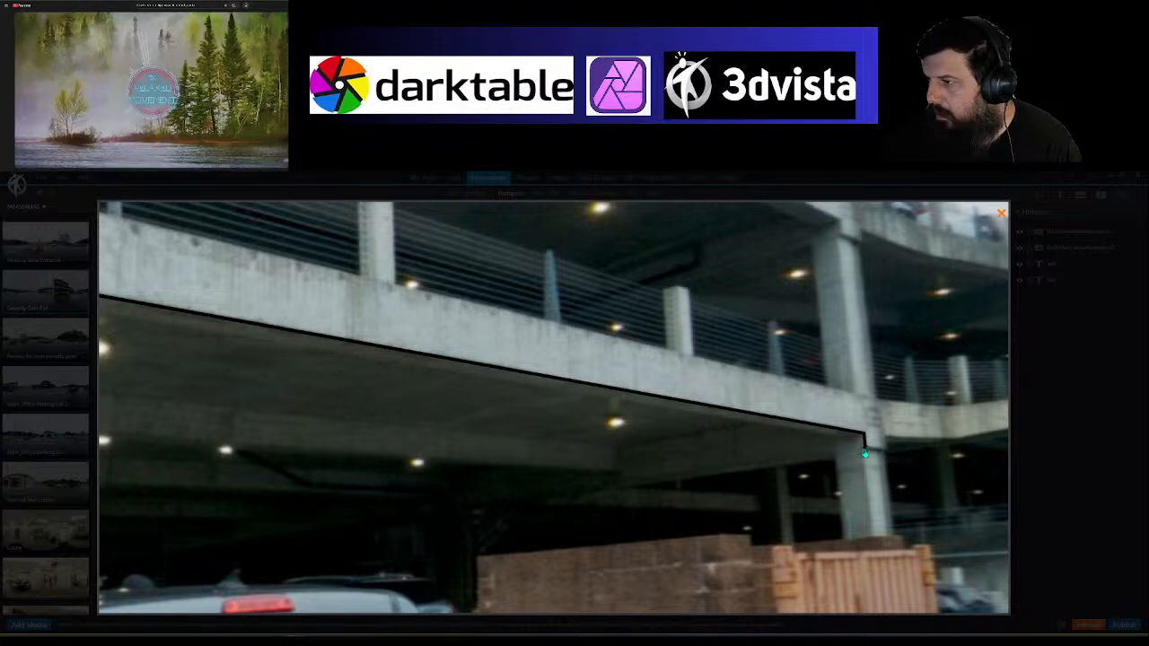
click(864, 450)
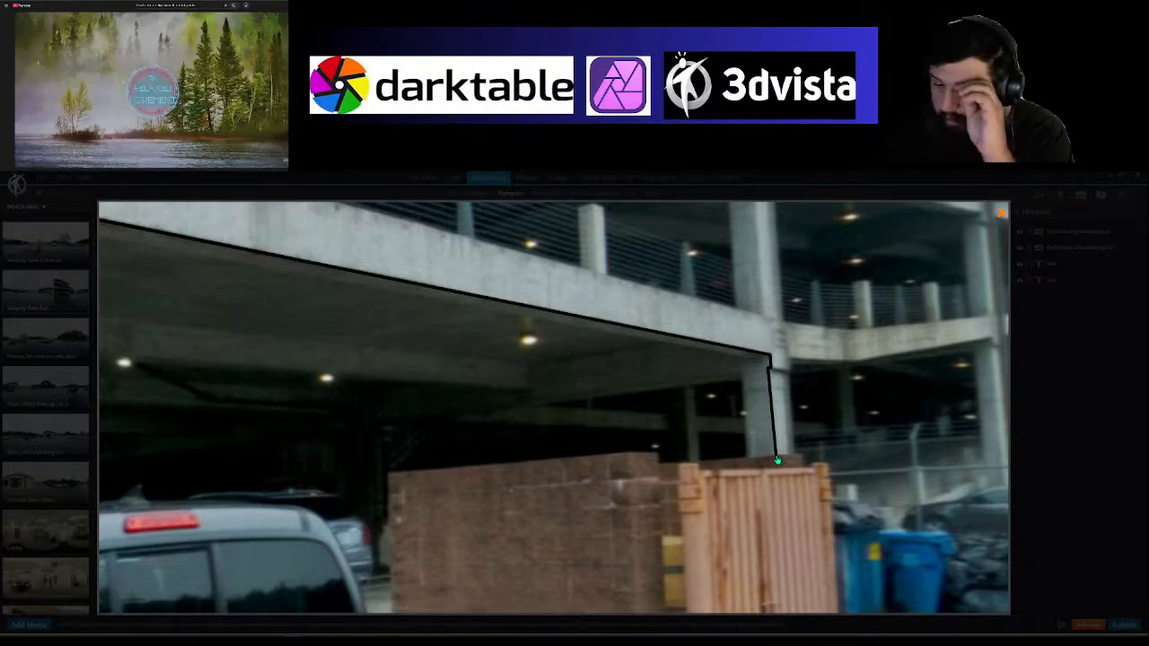
click(777, 459)
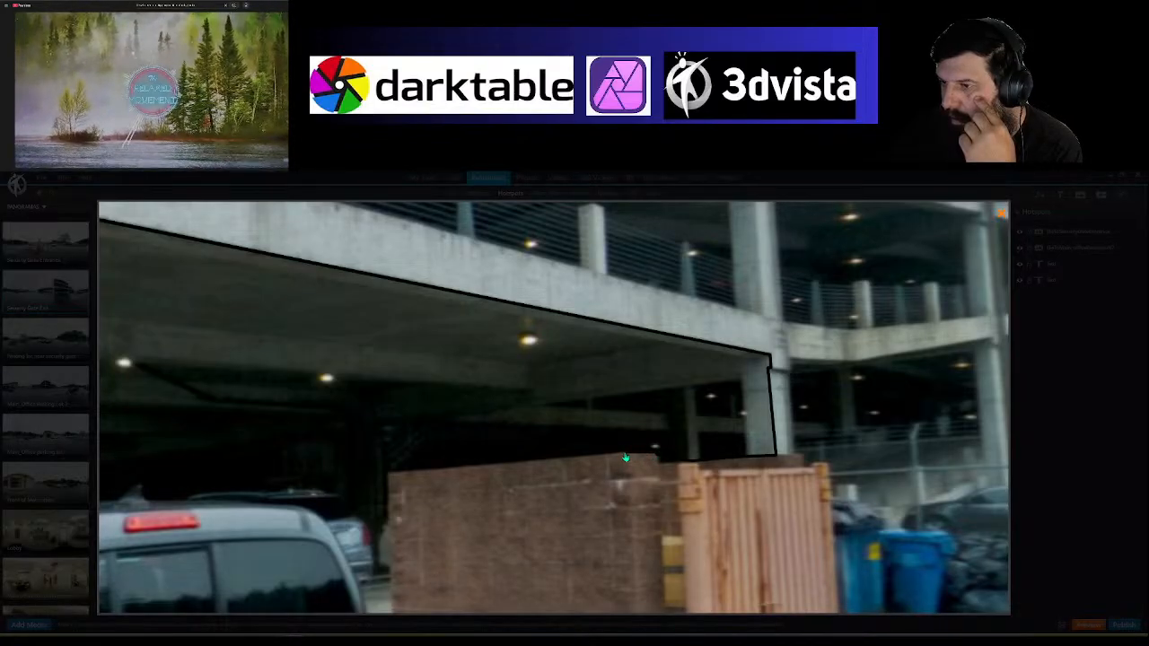
click(387, 473)
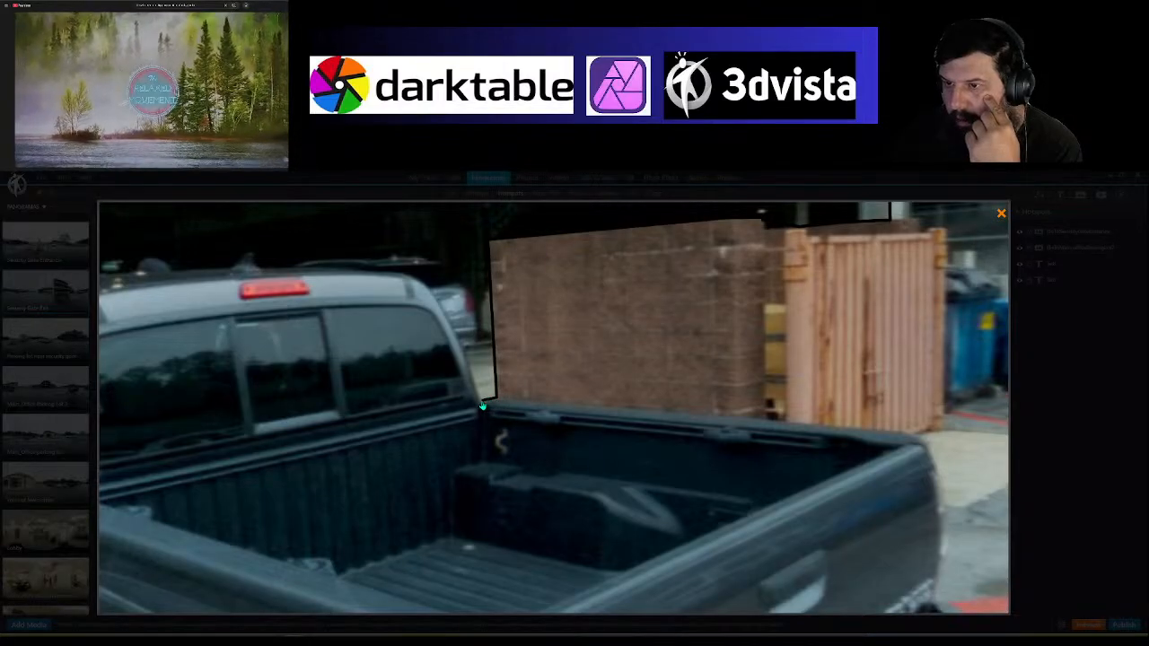
Step: Trace the polygon along the pickup's rear window edge and roofline back to the side mirror and close the shape
click(482, 400)
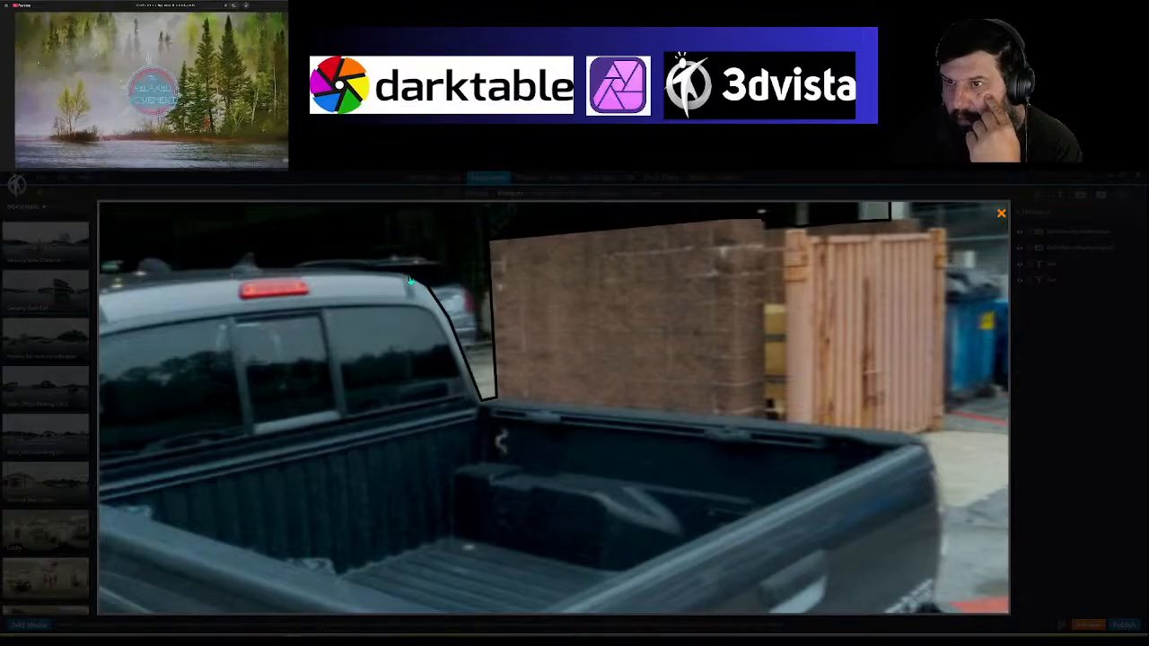
drag(410, 281, 404, 266)
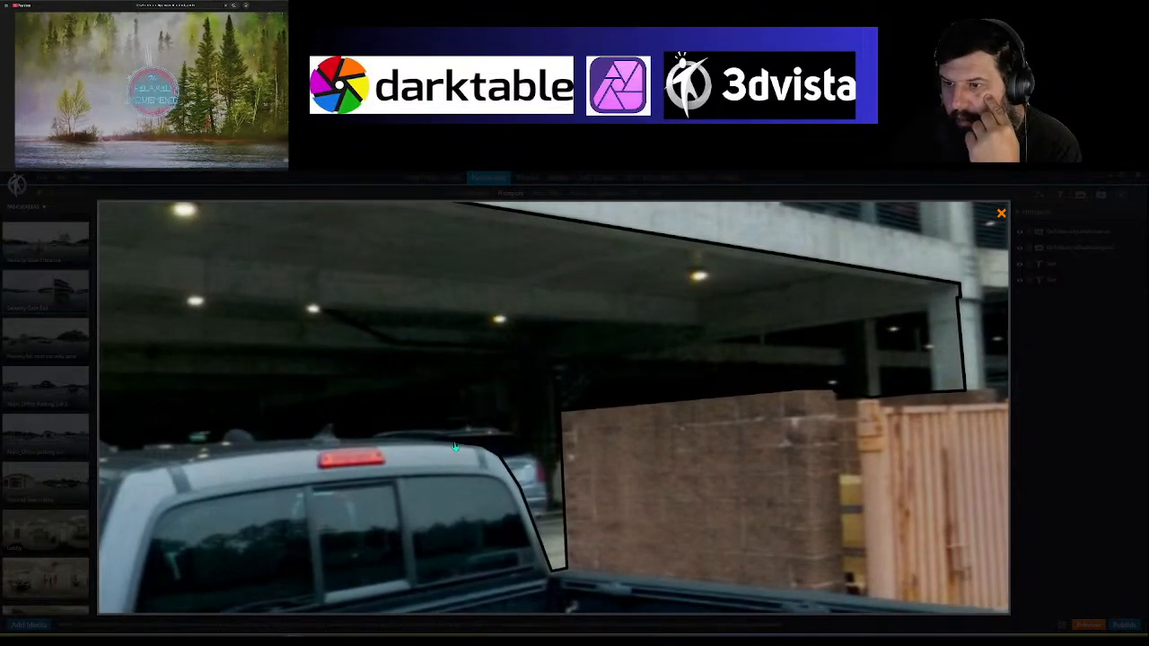
drag(392, 442, 582, 417)
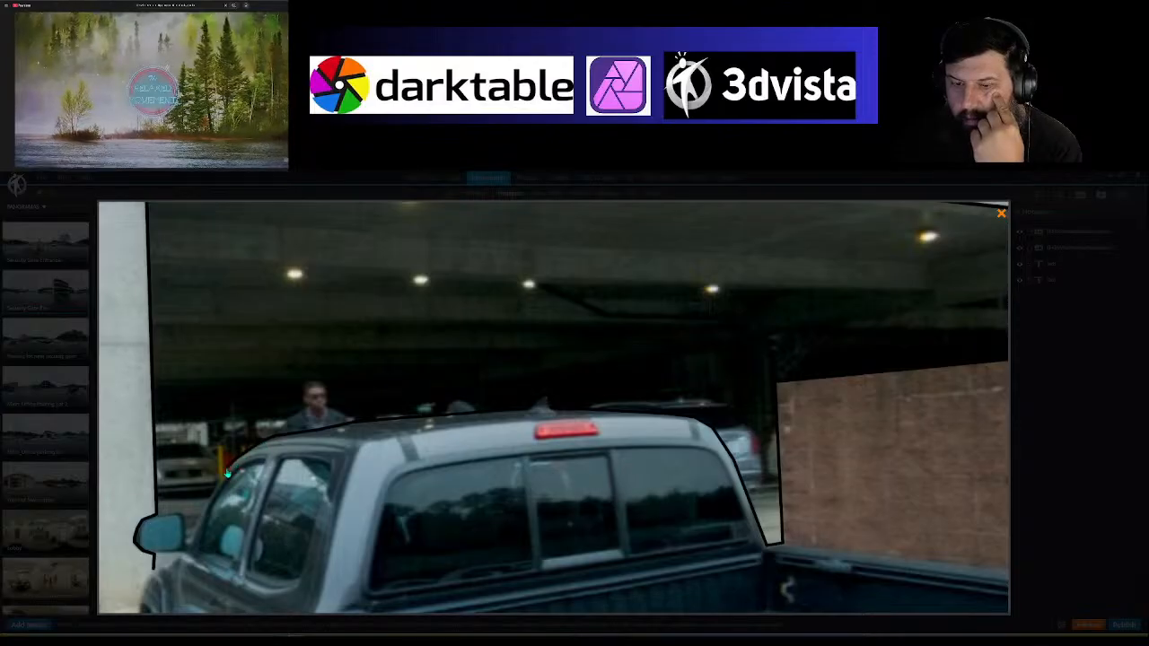
drag(235, 469, 164, 548)
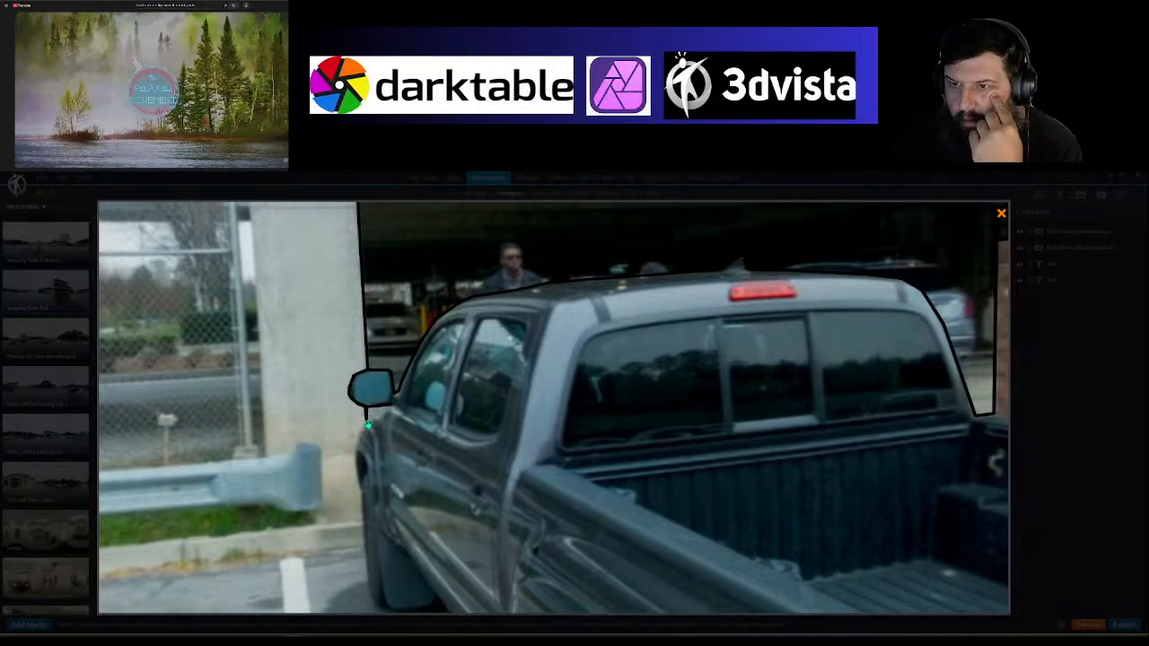
click(367, 423)
scroll(395, 449, down, 5)
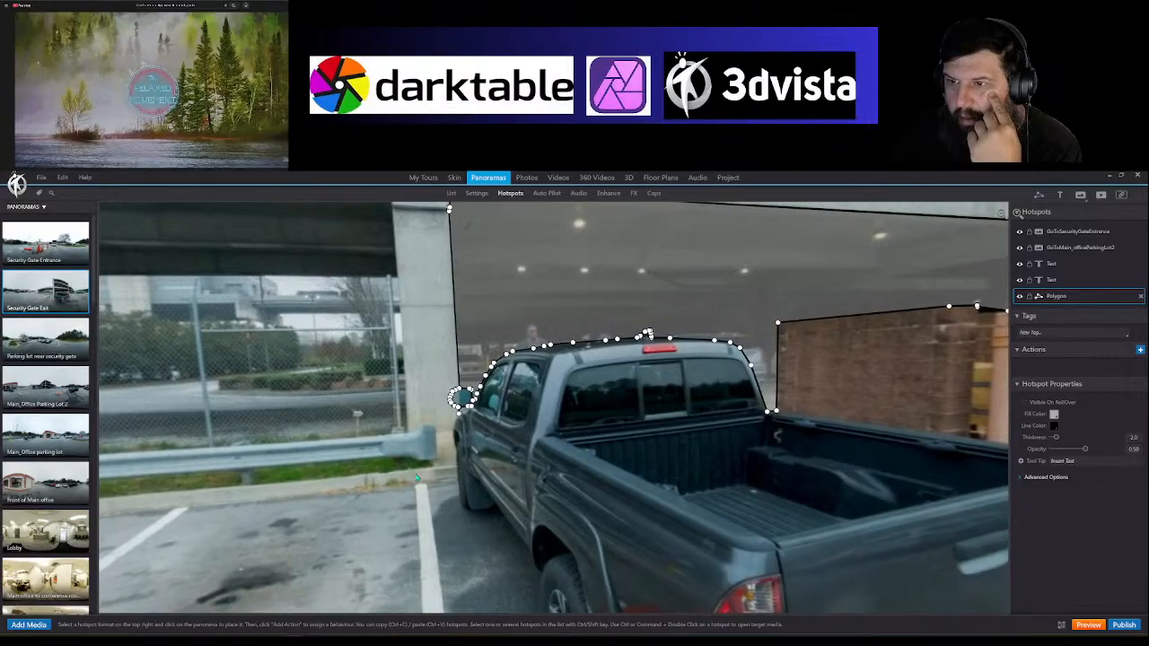
Step: Fill the garage opening polygon with dark red CC0000
scroll(416, 478, down, 5)
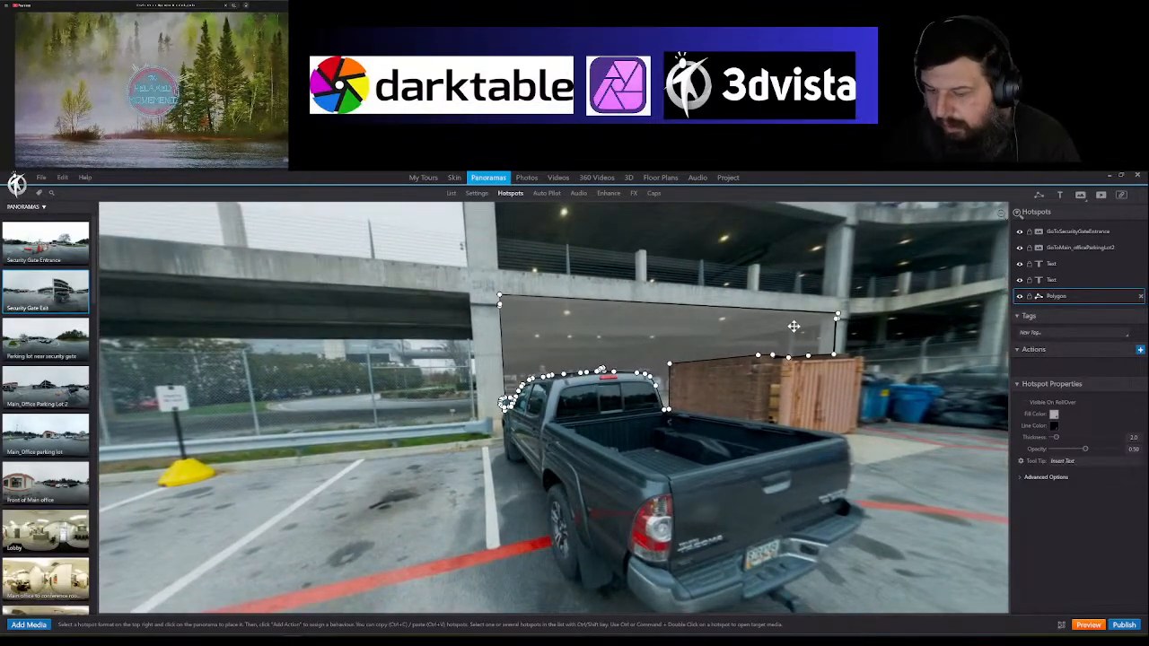
click(1054, 413)
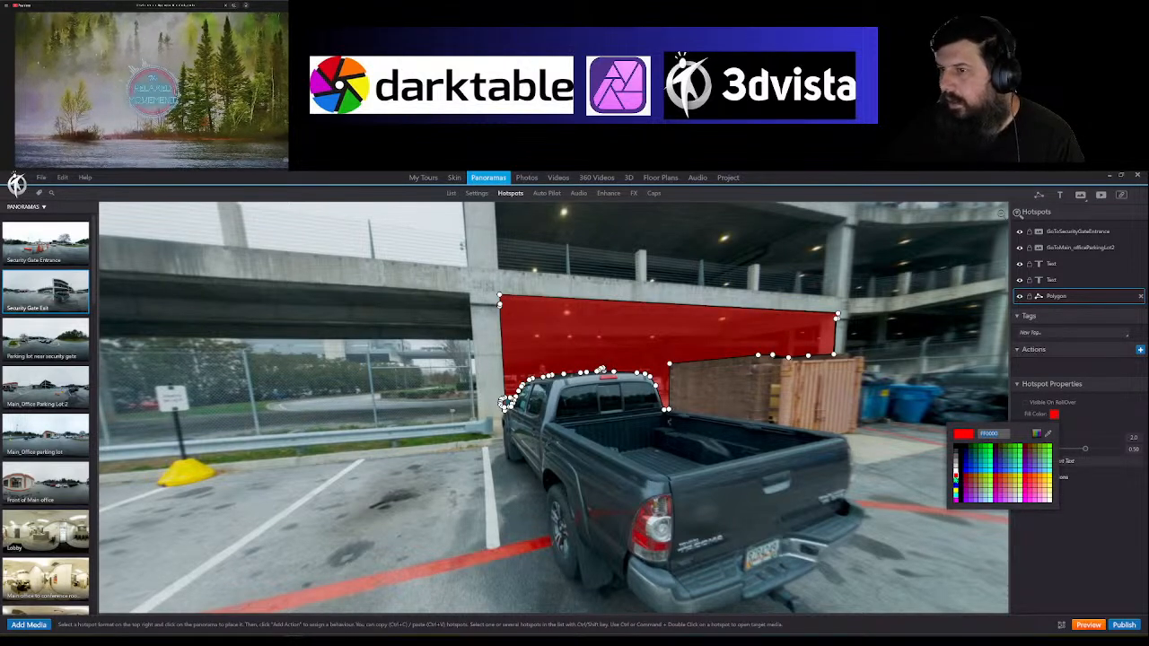
click(995, 482)
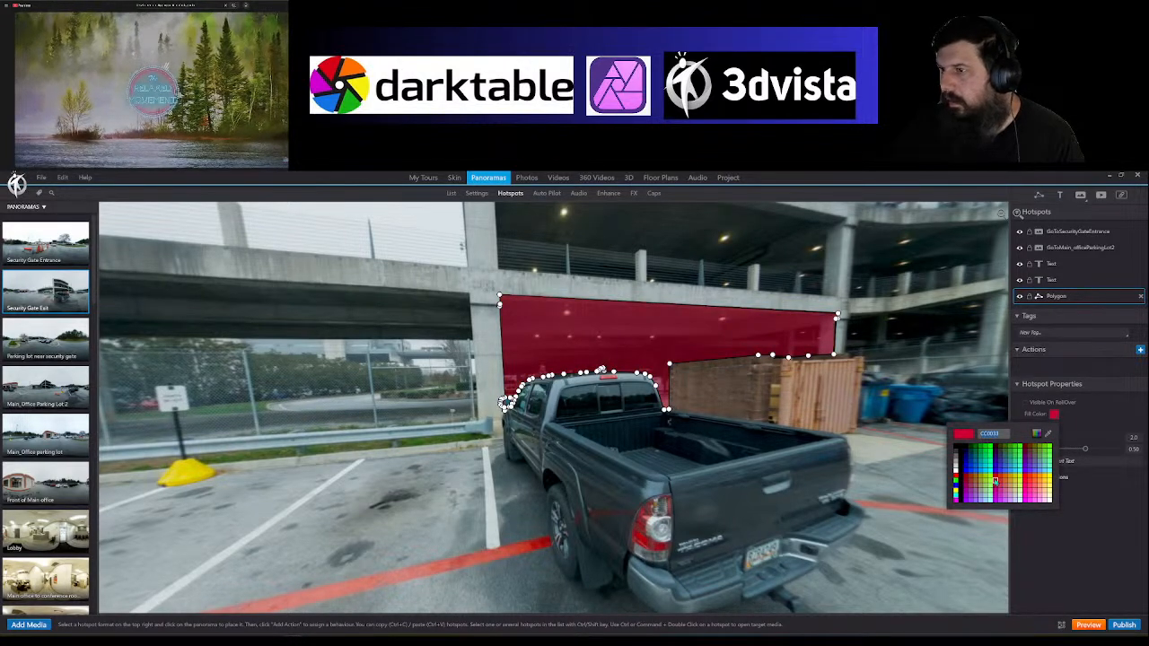
click(995, 478)
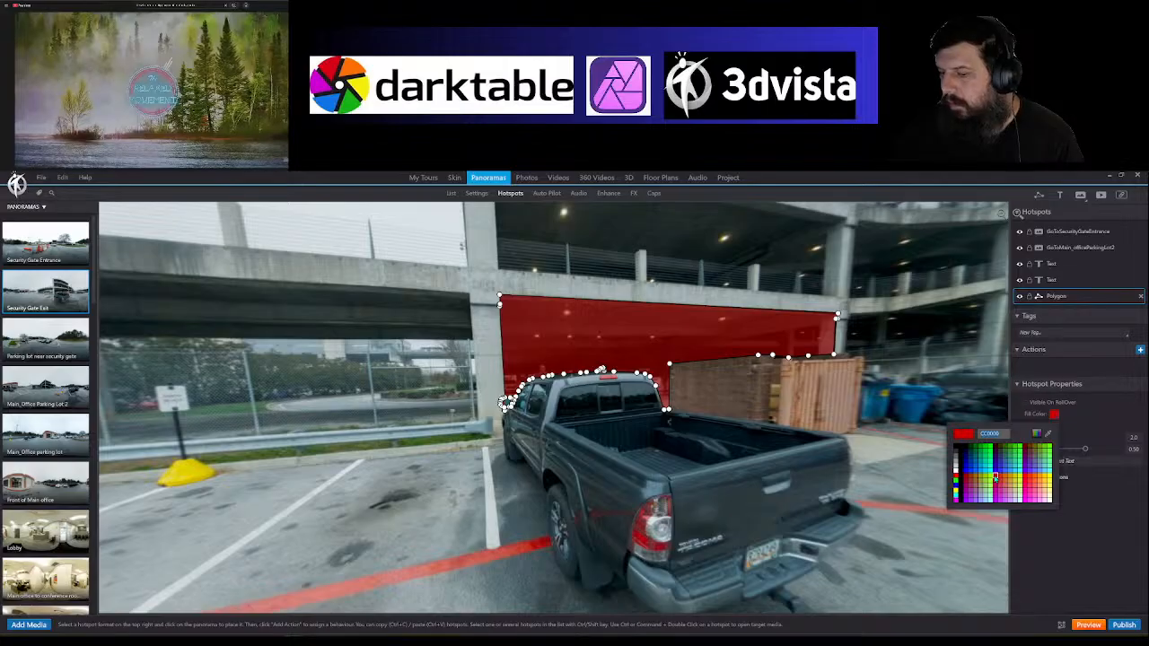
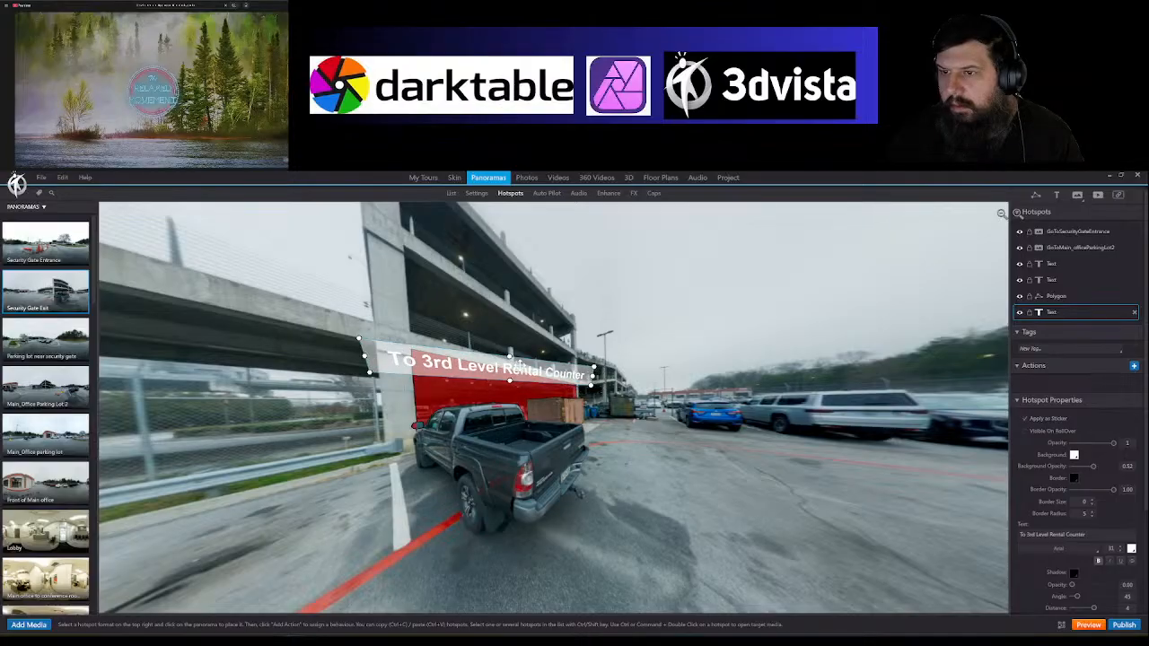
Step: Restyle the "To 3rd Level Rental Counter" label with black text on a fully opaque white background
drag(703, 466, 771, 425)
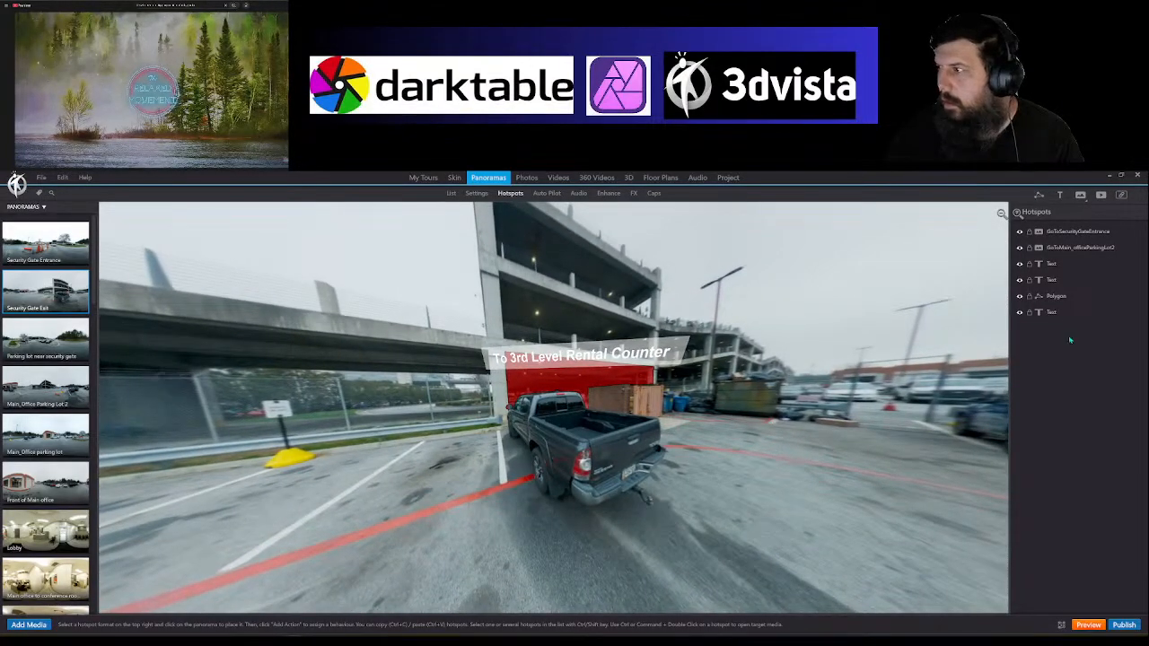
click(1051, 311)
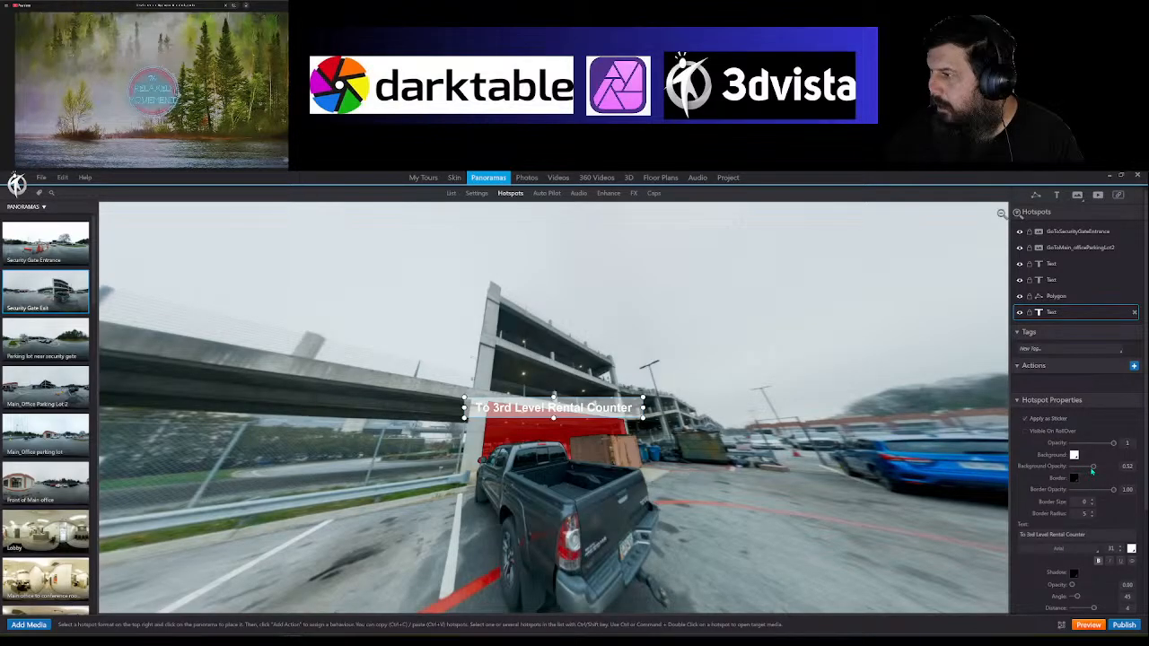
drag(1094, 468, 1105, 470)
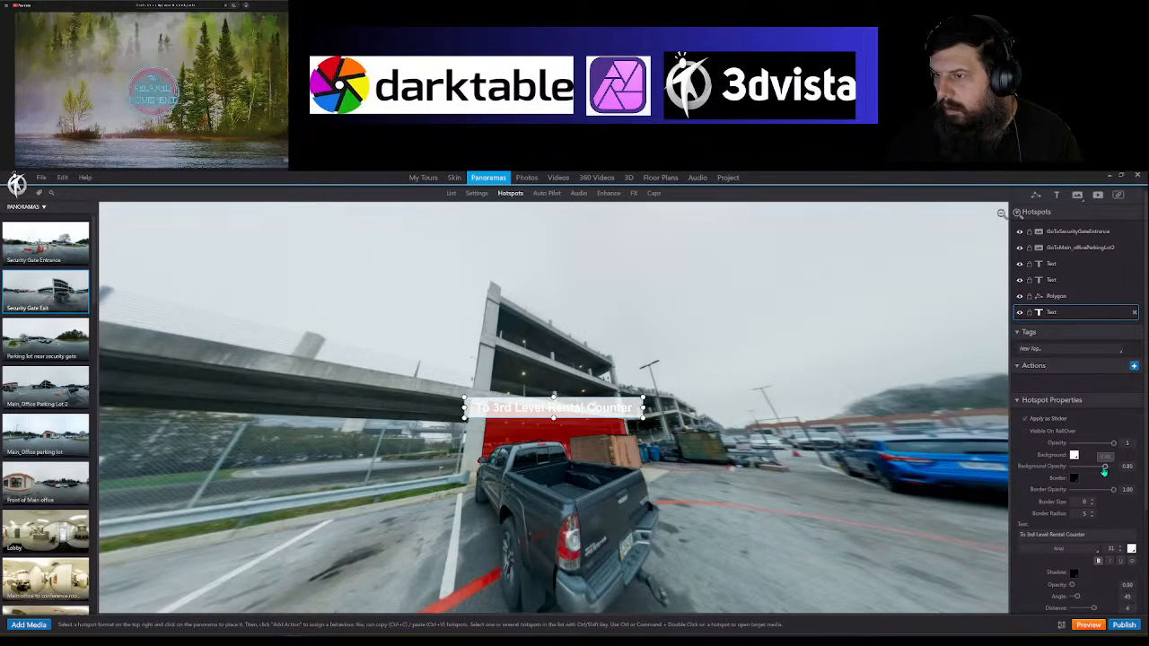
click(1131, 549)
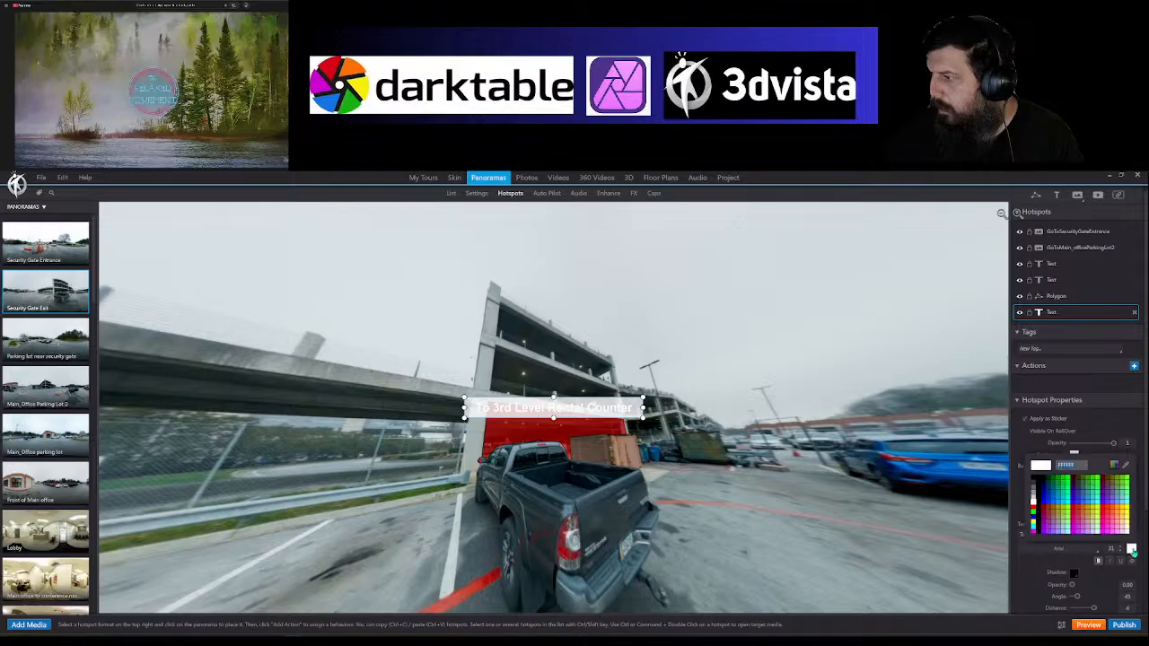
click(1034, 483)
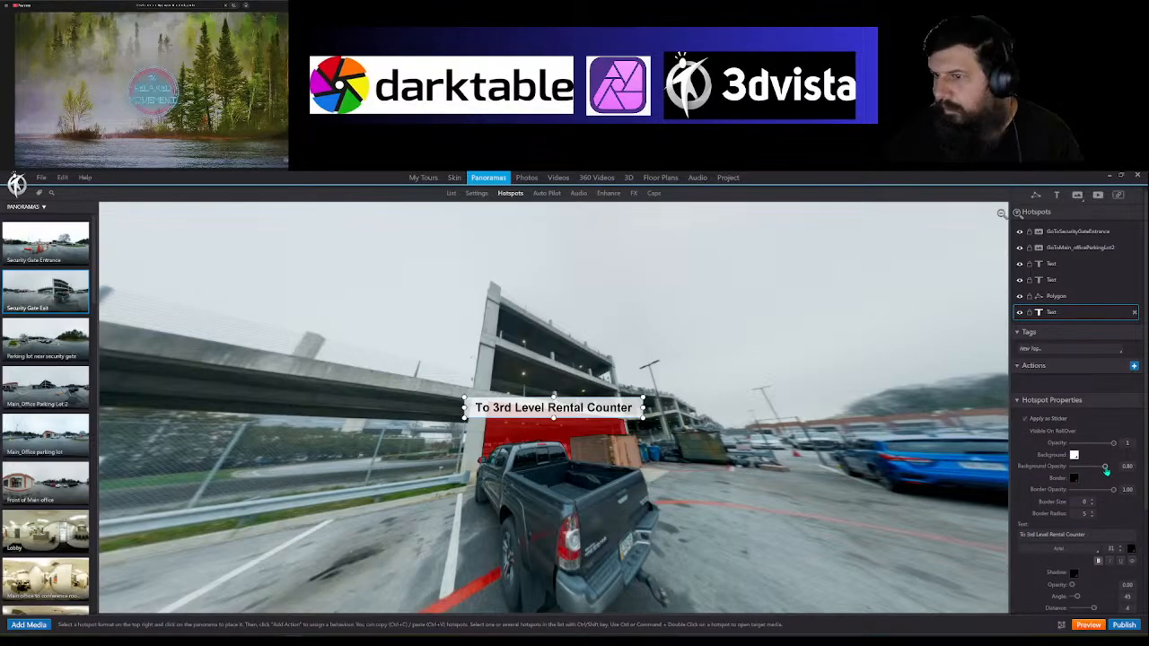
drag(1109, 471, 1113, 470)
drag(813, 493, 876, 446)
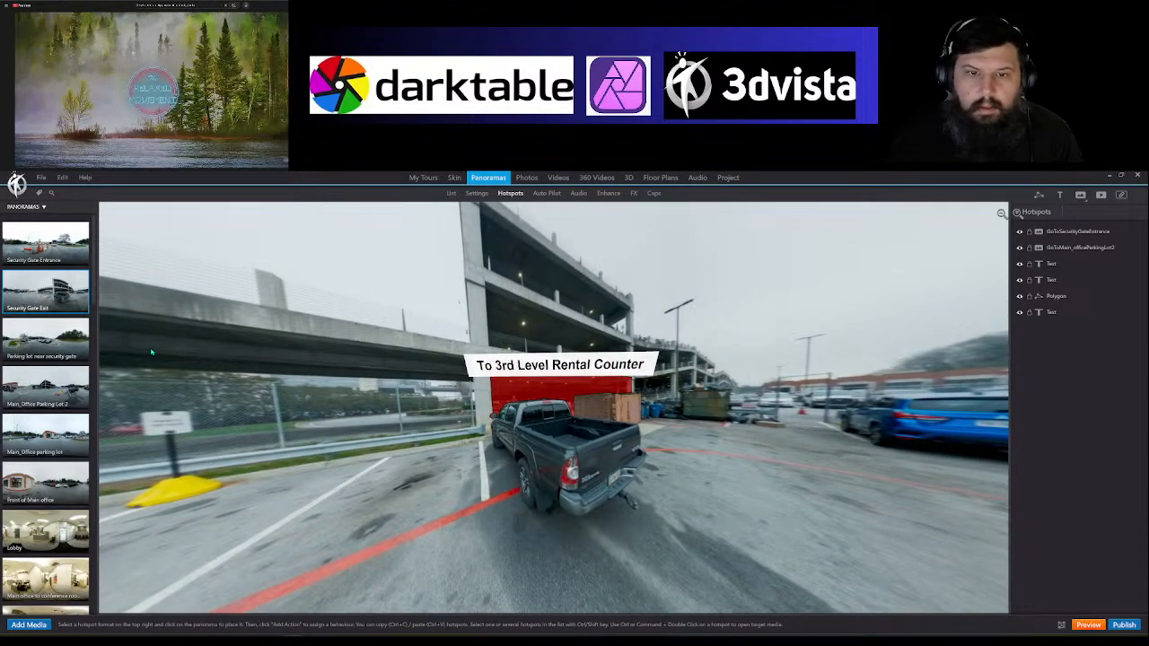
Step: Link the "Parking deck near security gate" panorama with an Arrow 06 hotspot beside the pickup, adding a return hotspot in the deck panorama
scroll(61, 458, down, 5)
scroll(60, 457, down, 5)
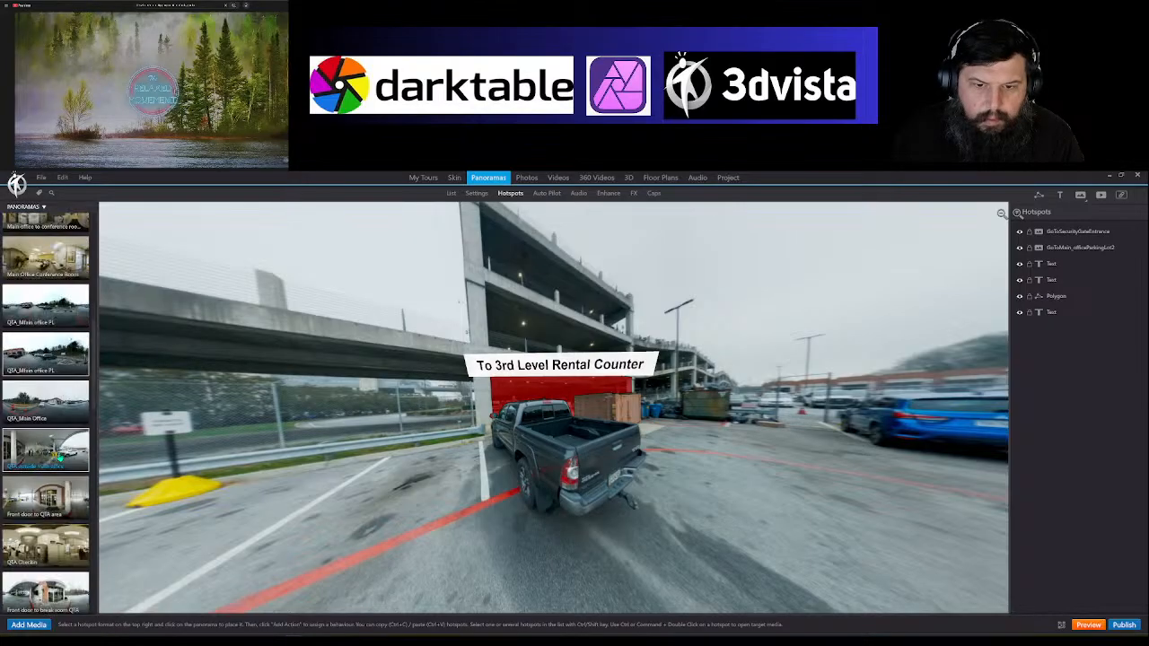
scroll(60, 458, down, 3)
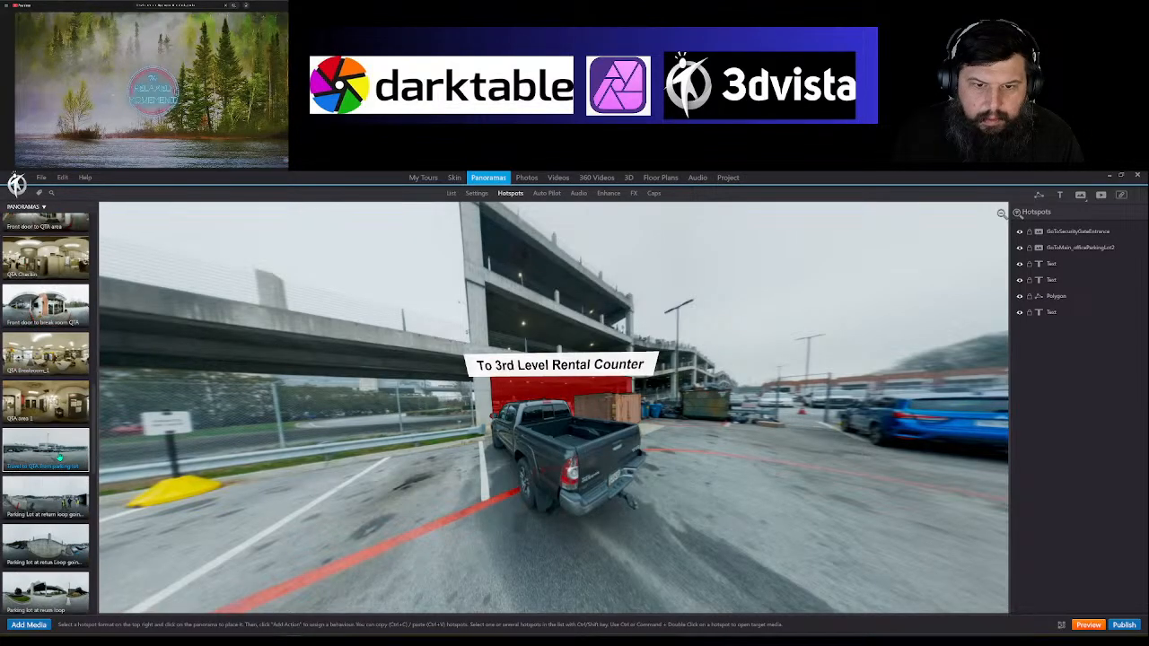
scroll(60, 457, down, 1)
scroll(61, 457, down, 2)
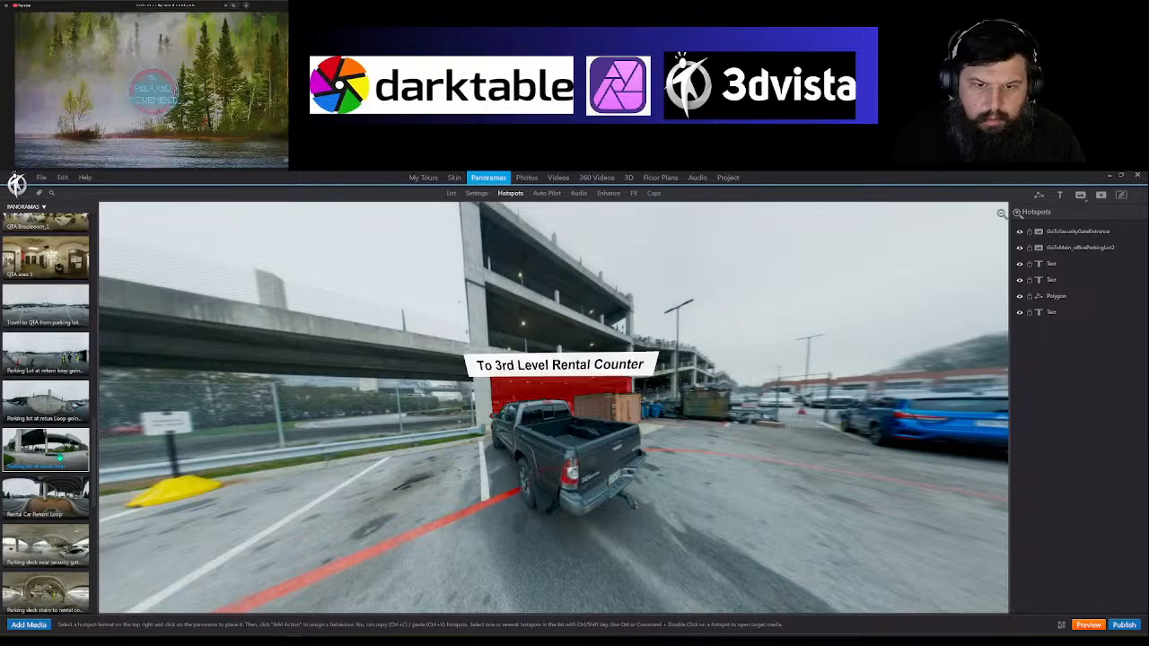
scroll(54, 476, down, 1)
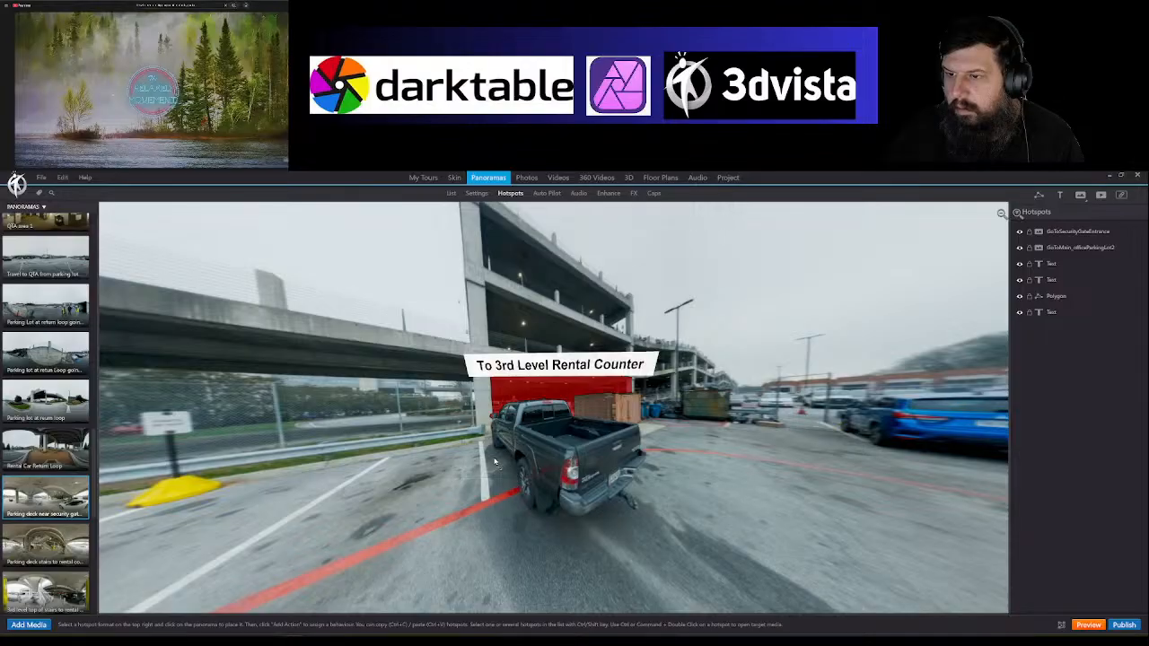
click(493, 462)
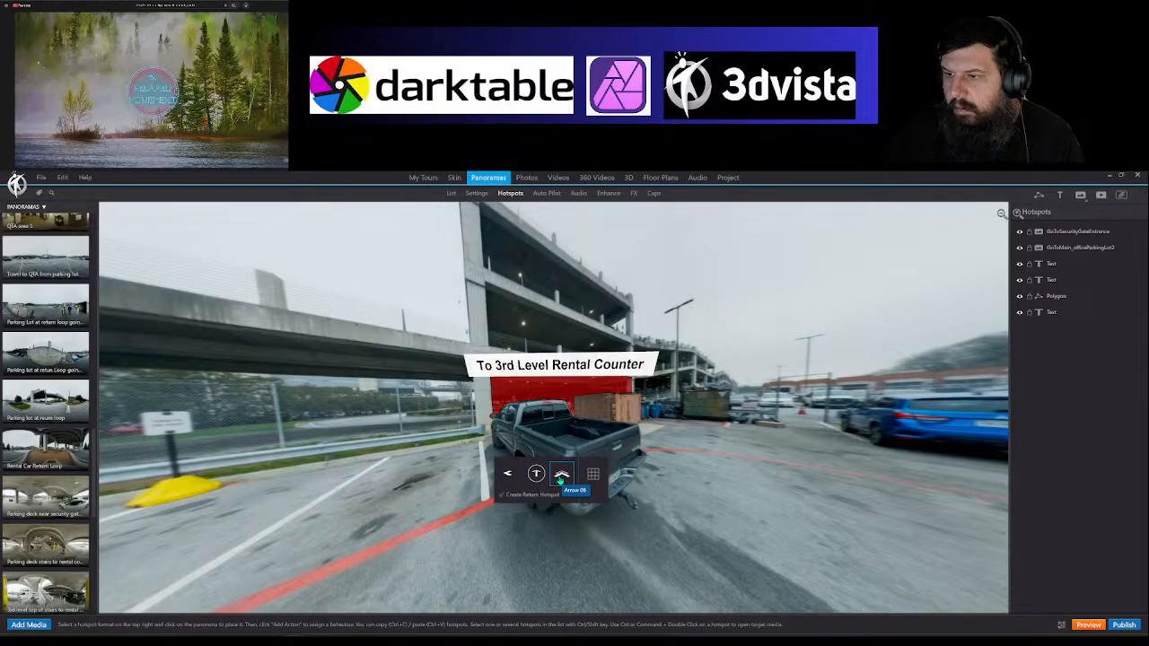
click(561, 476)
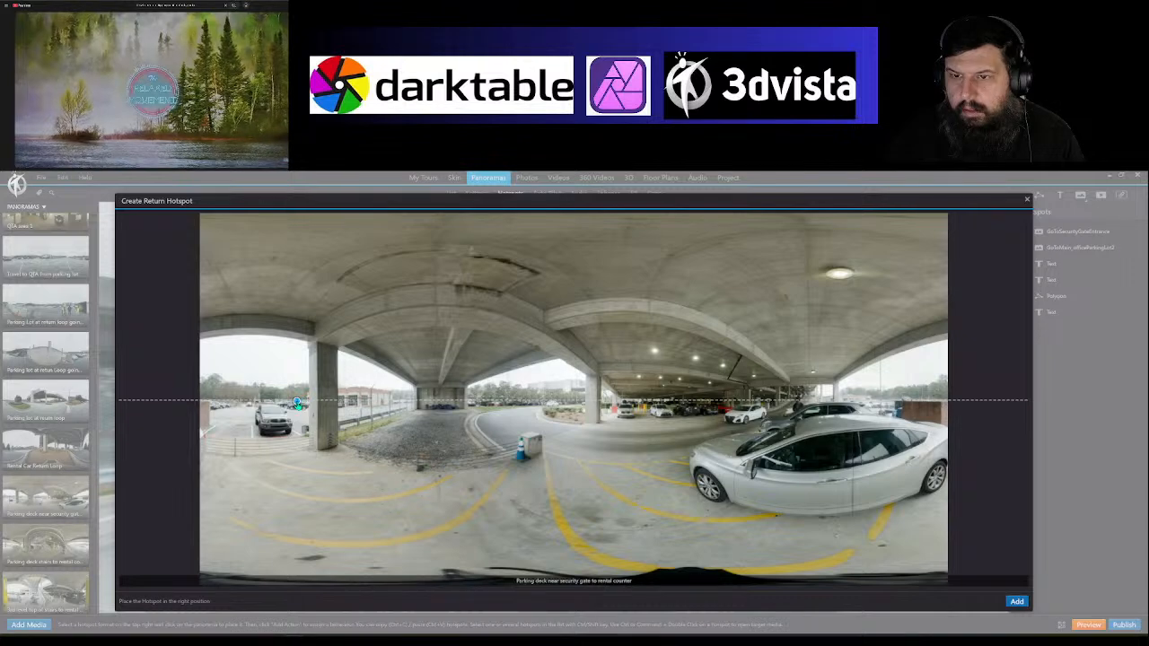
click(1017, 601)
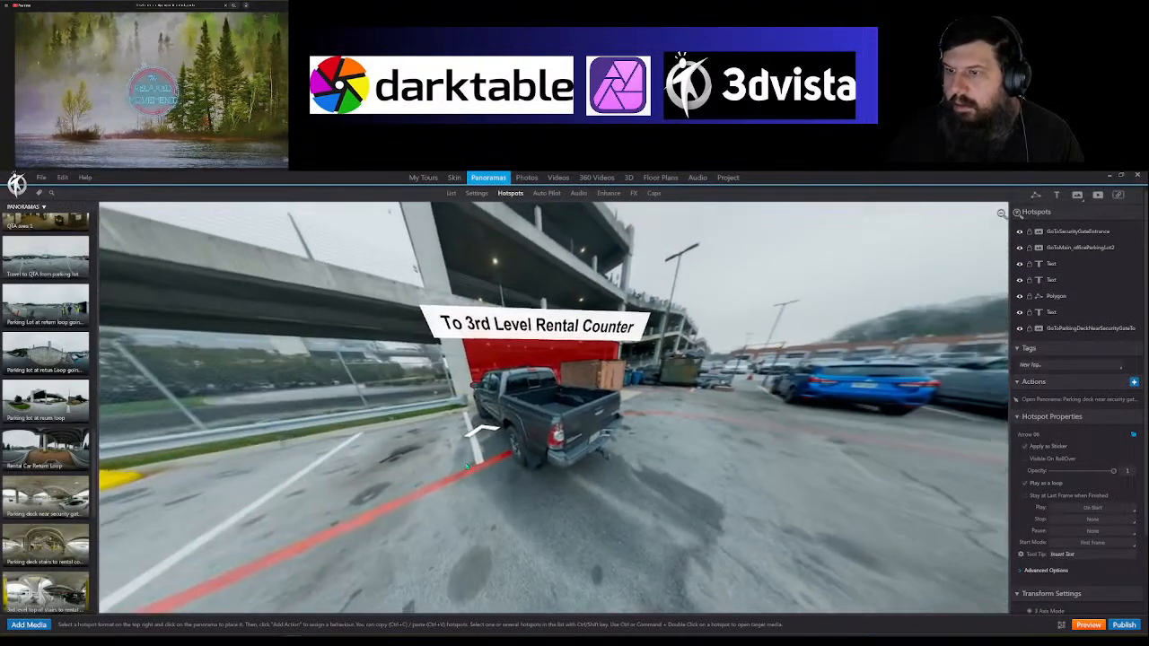
Step: Enlarge the new parking deck arrow and place it on the red pavement line behind the pickup
click(492, 471)
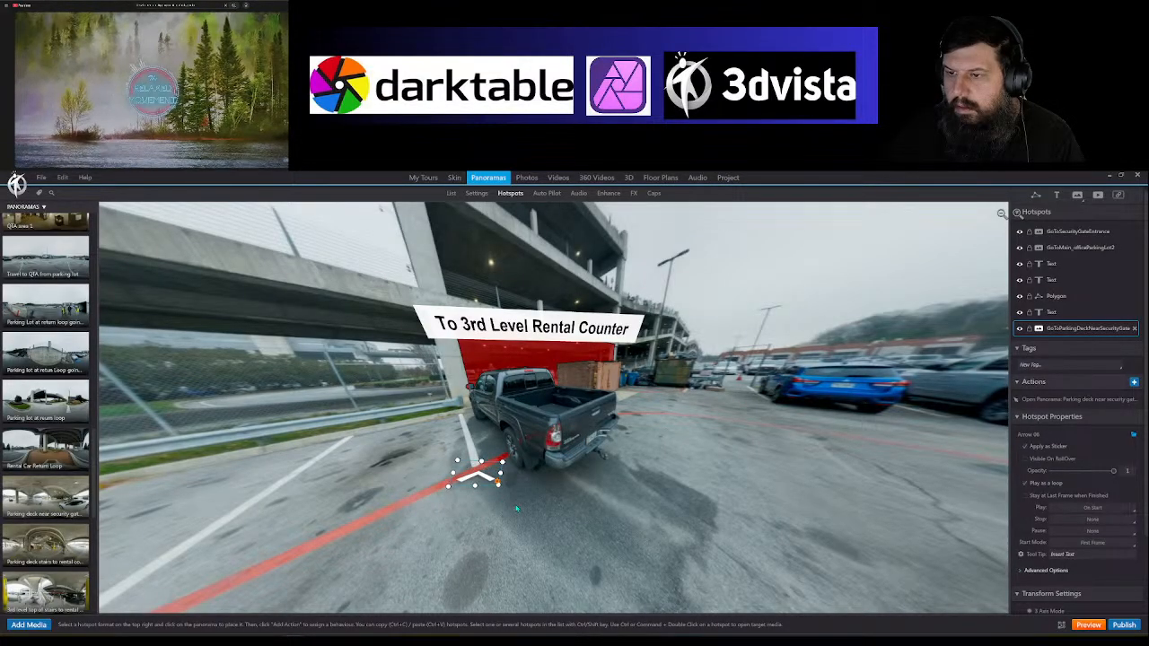
drag(482, 461, 492, 431)
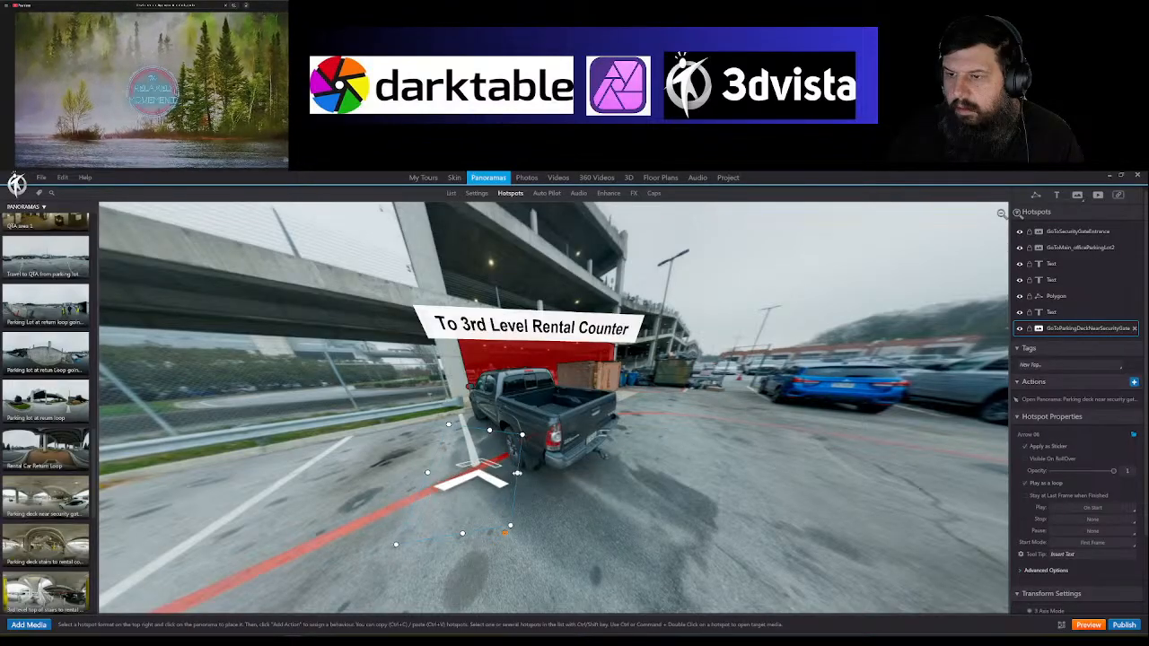
click(576, 512)
drag(577, 512, 589, 533)
click(472, 490)
drag(472, 490, 476, 465)
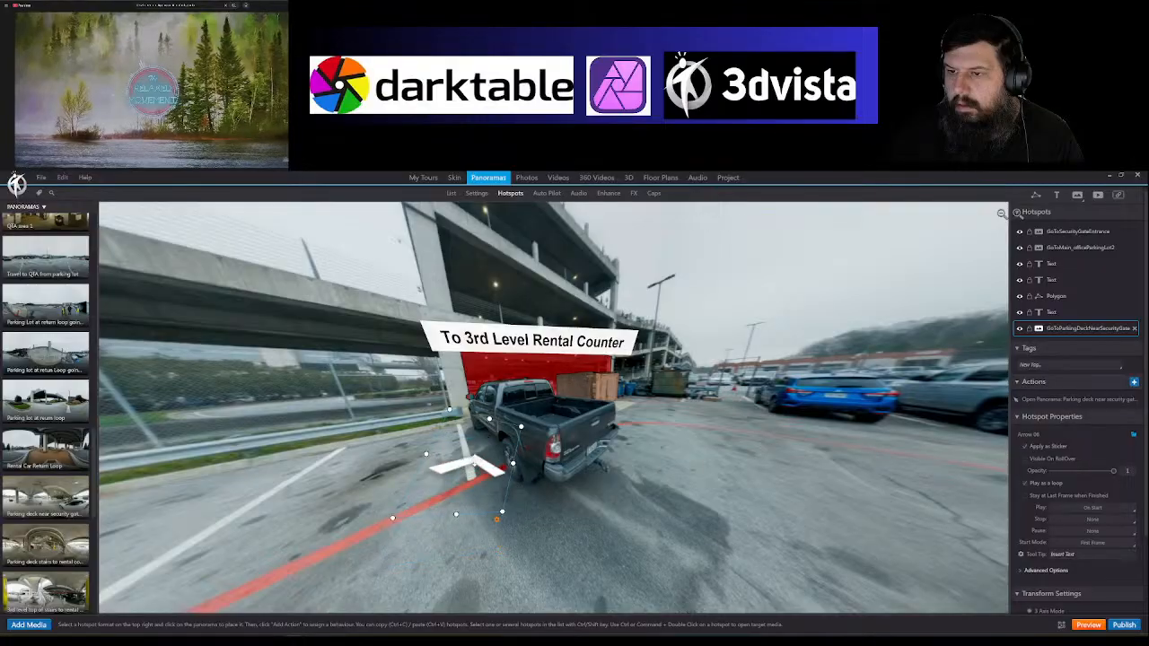
Step: Replace the parking deck hotspot's icon with Arrow Transparent from the library
click(496, 521)
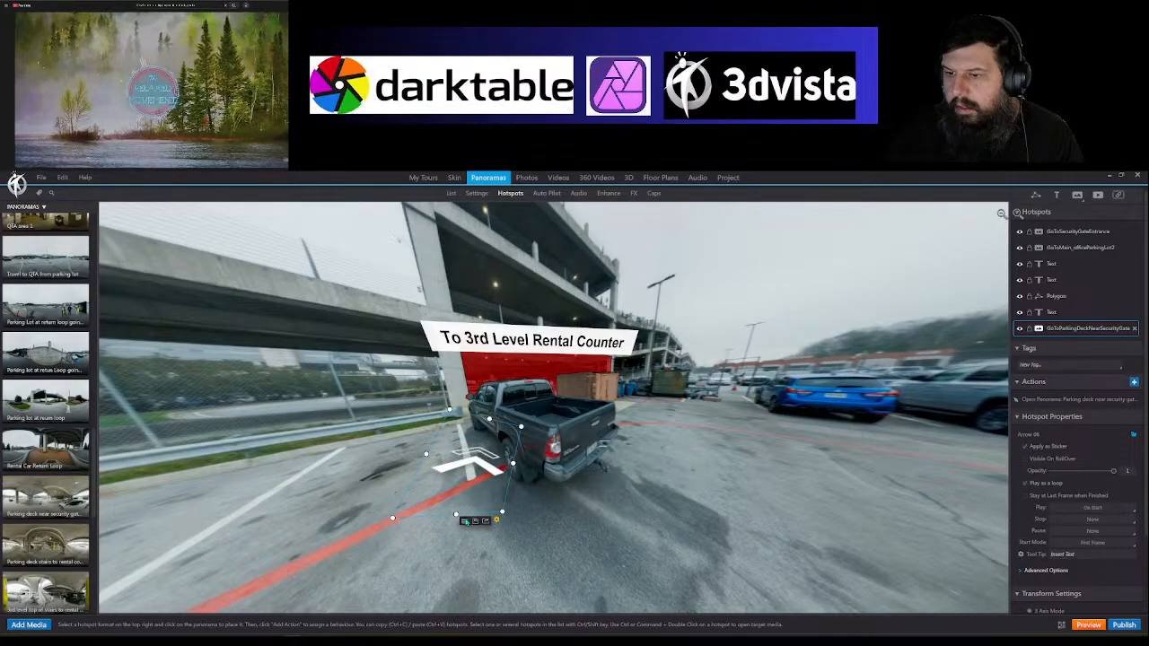
click(465, 521)
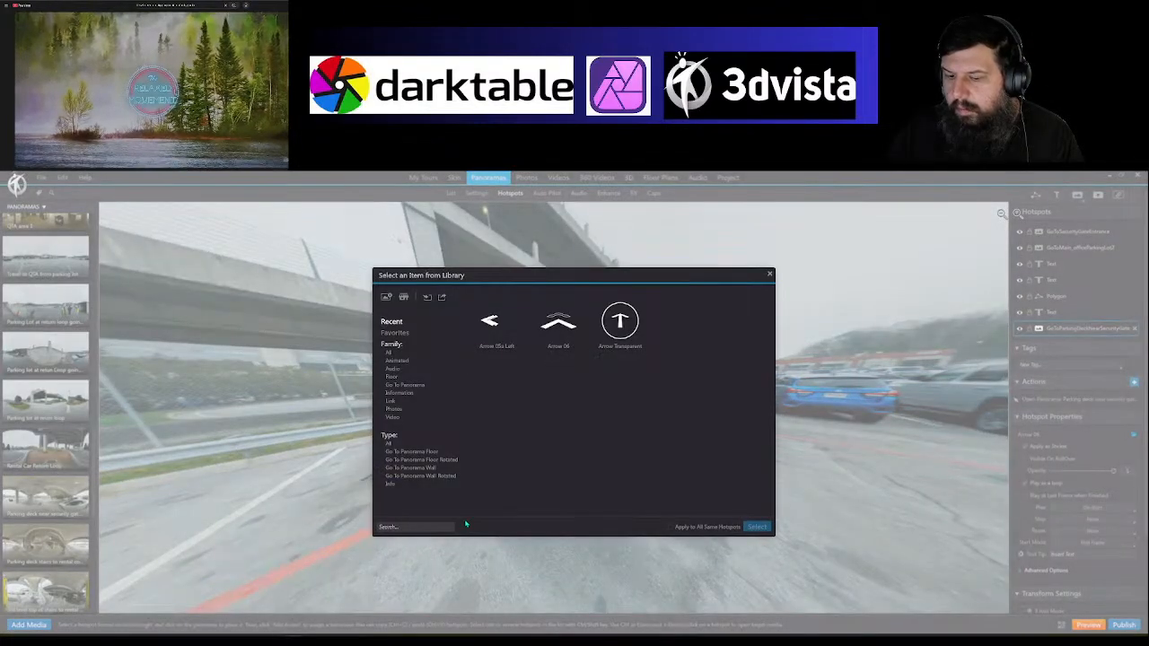
click(627, 329)
click(757, 526)
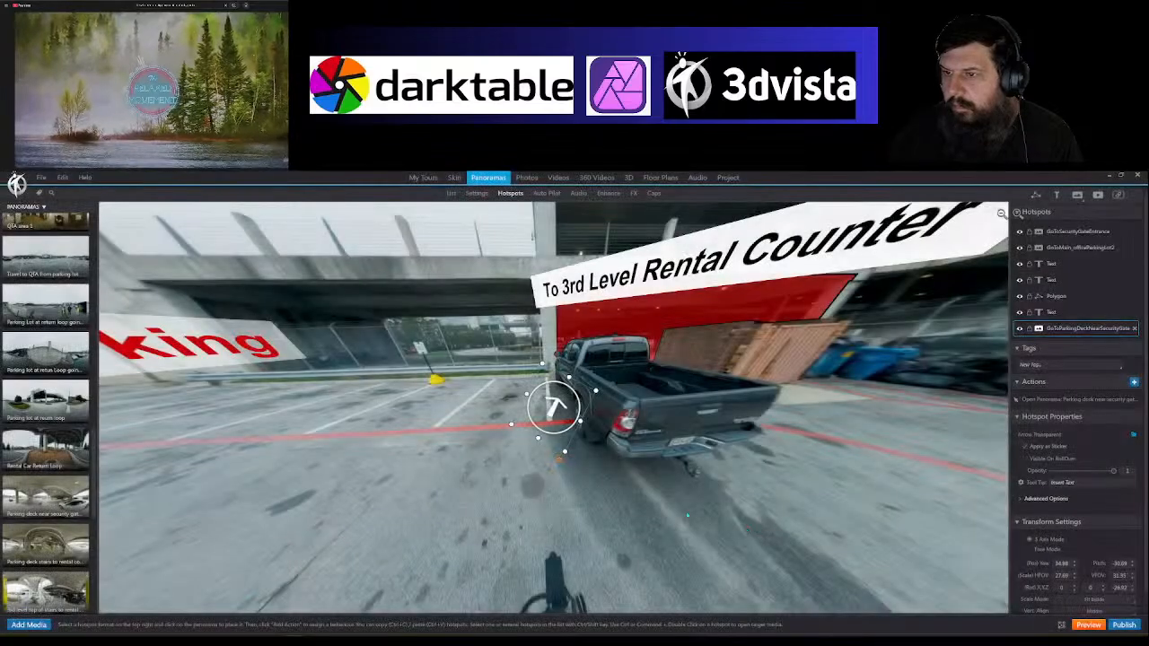
Step: Straighten and shrink the circular arrow, placing it over the red garage opening beside the near pillar, just below the label
drag(563, 416, 606, 383)
drag(655, 442, 539, 376)
click(490, 388)
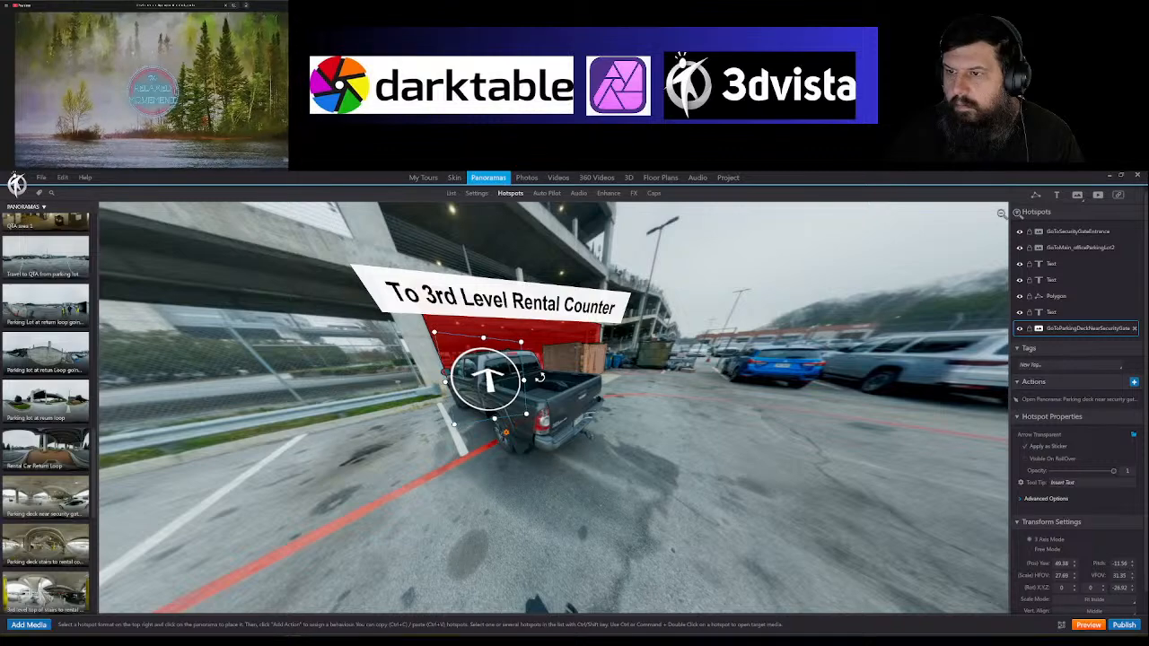
drag(579, 460, 603, 476)
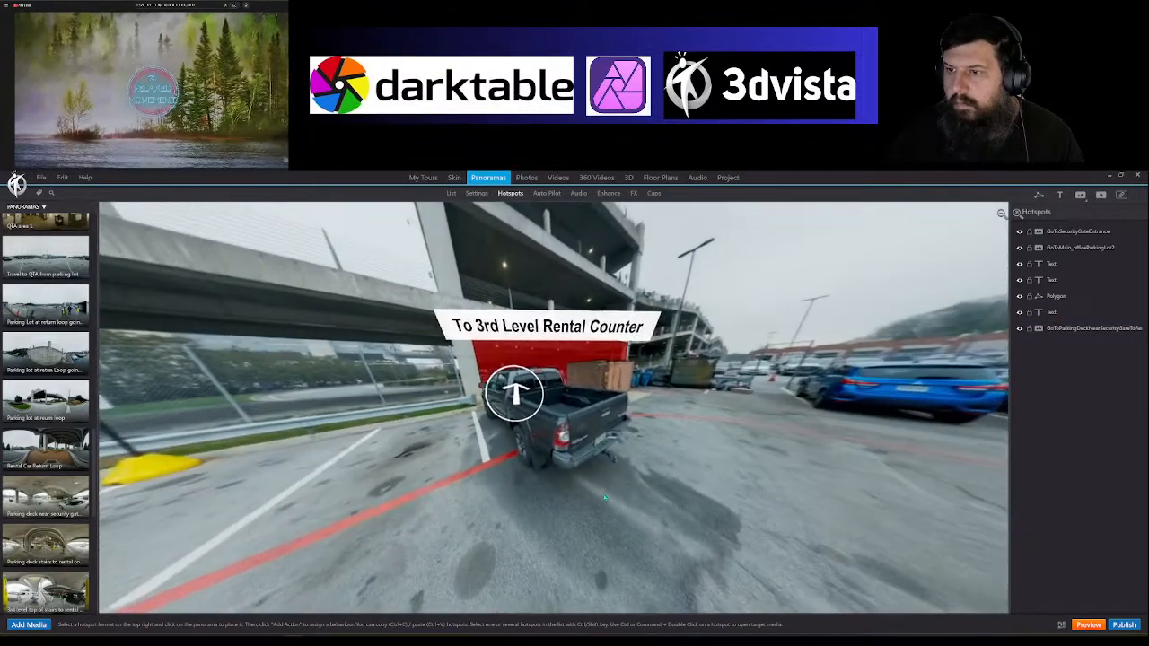
click(526, 391)
drag(526, 392, 529, 357)
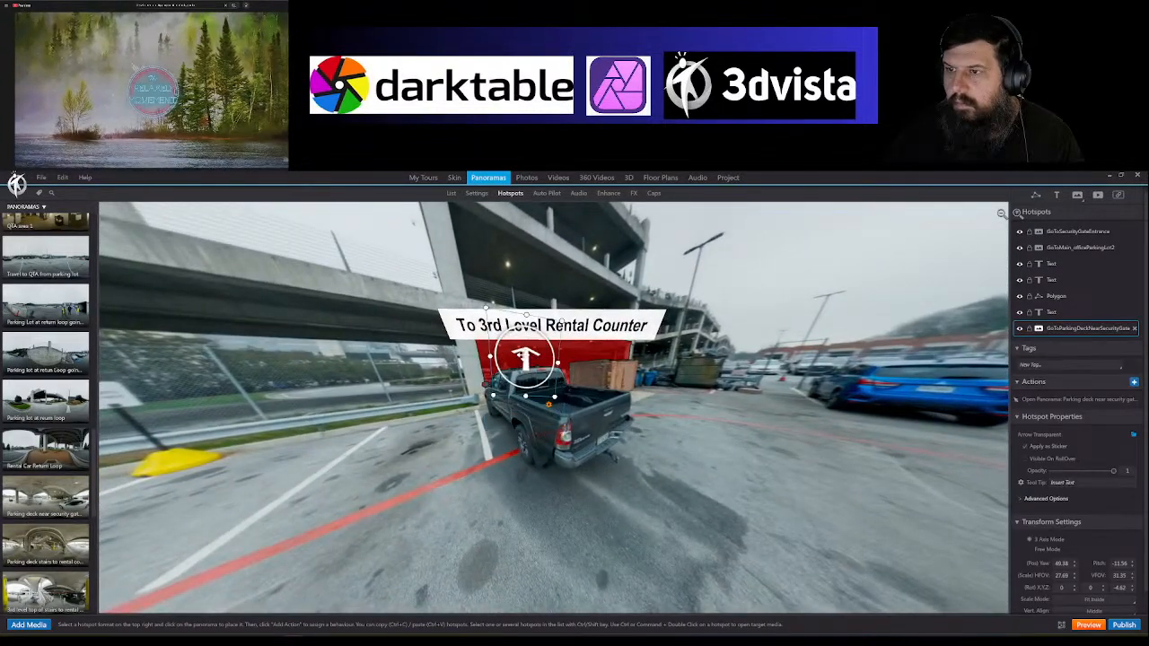
drag(563, 322, 526, 379)
drag(550, 418, 439, 437)
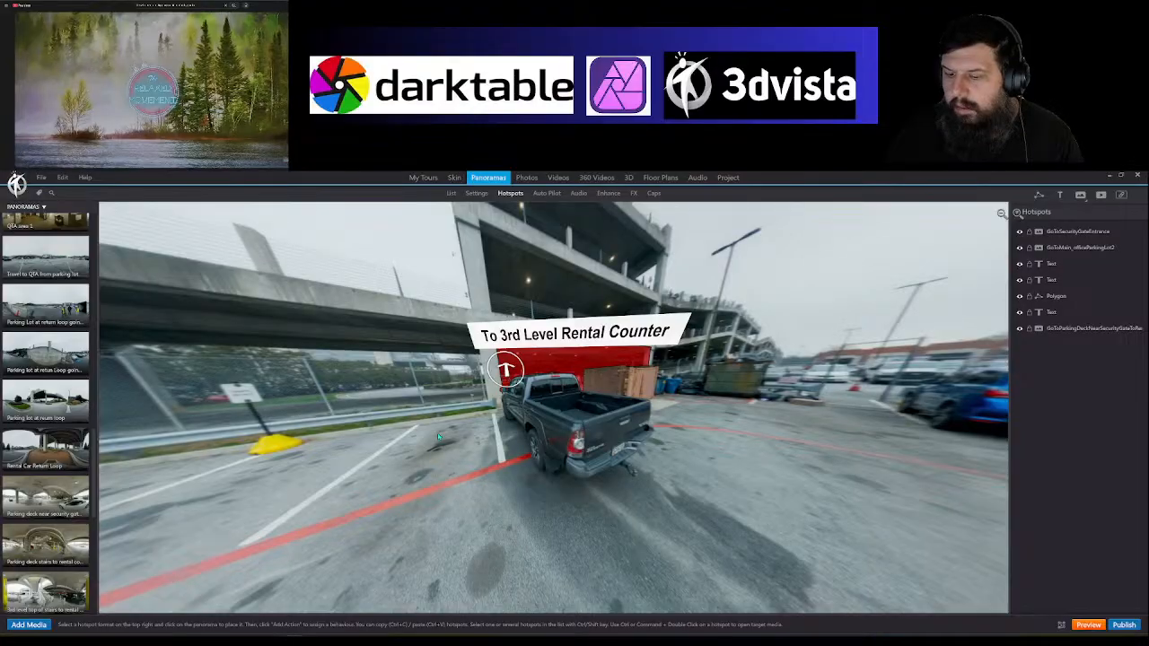
Step: Follow the arrow beside the Orientation Parking label to open its target, Main_Office Parking Lot 2
drag(376, 520, 479, 485)
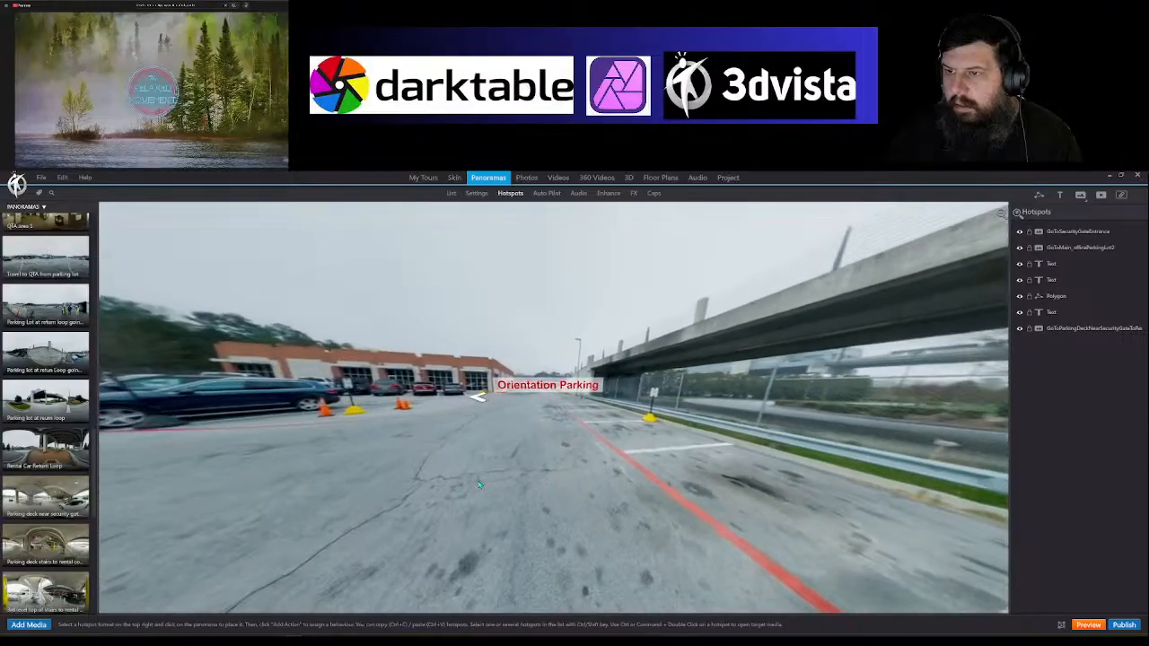
click(486, 399)
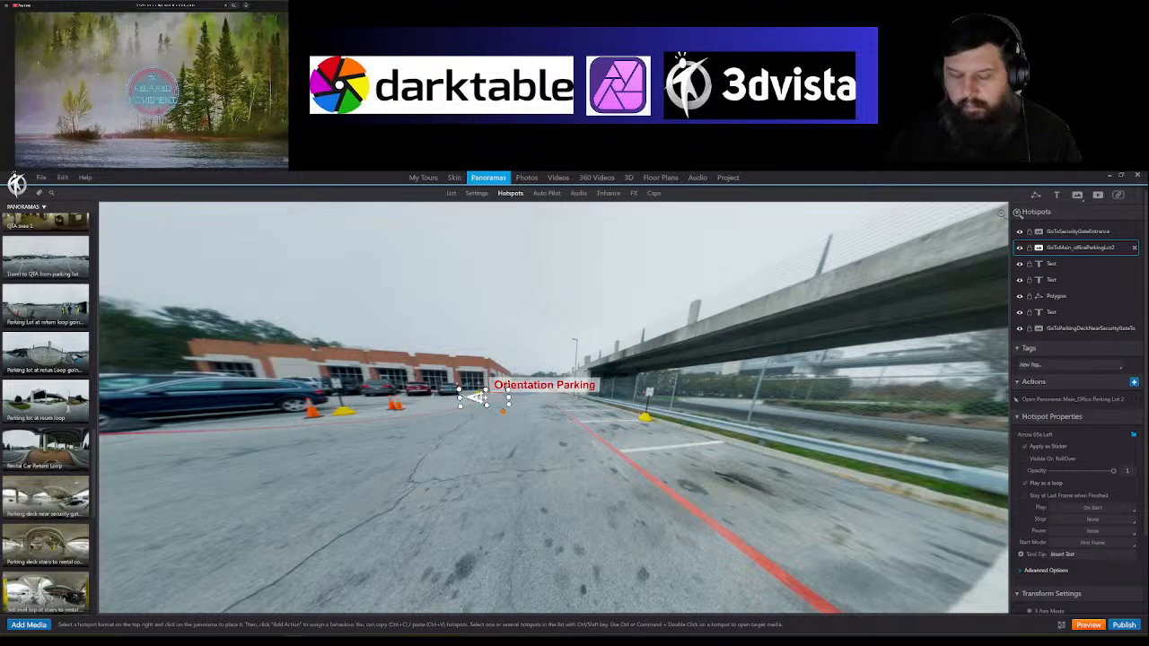
ctrl+double_click(478, 397)
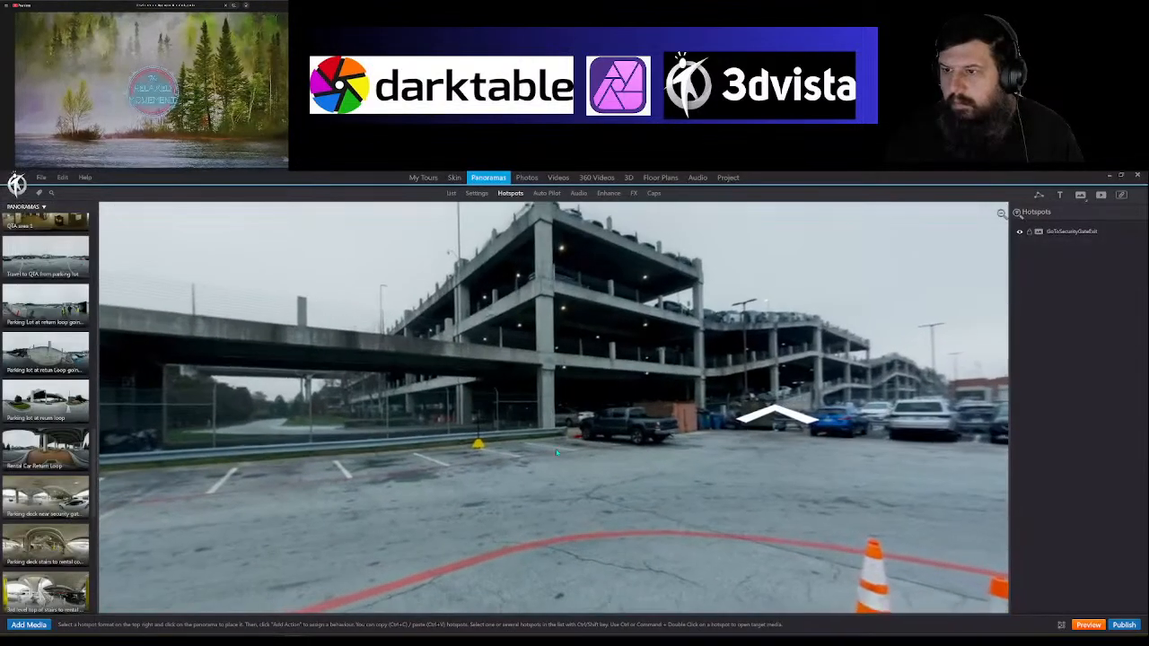
Step: Move the Security Gate Exit arrow down to about -15.5 pitch, on the red line beside the traffic cones, and rotate it
click(516, 397)
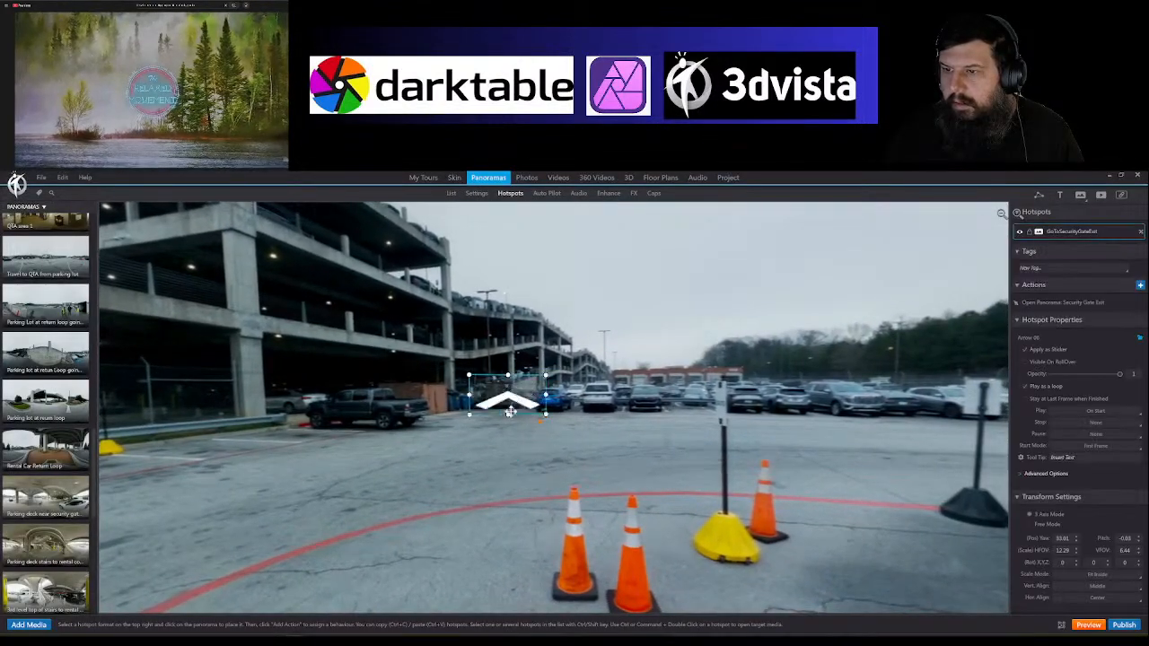
drag(517, 396, 376, 510)
click(432, 454)
drag(432, 454, 544, 443)
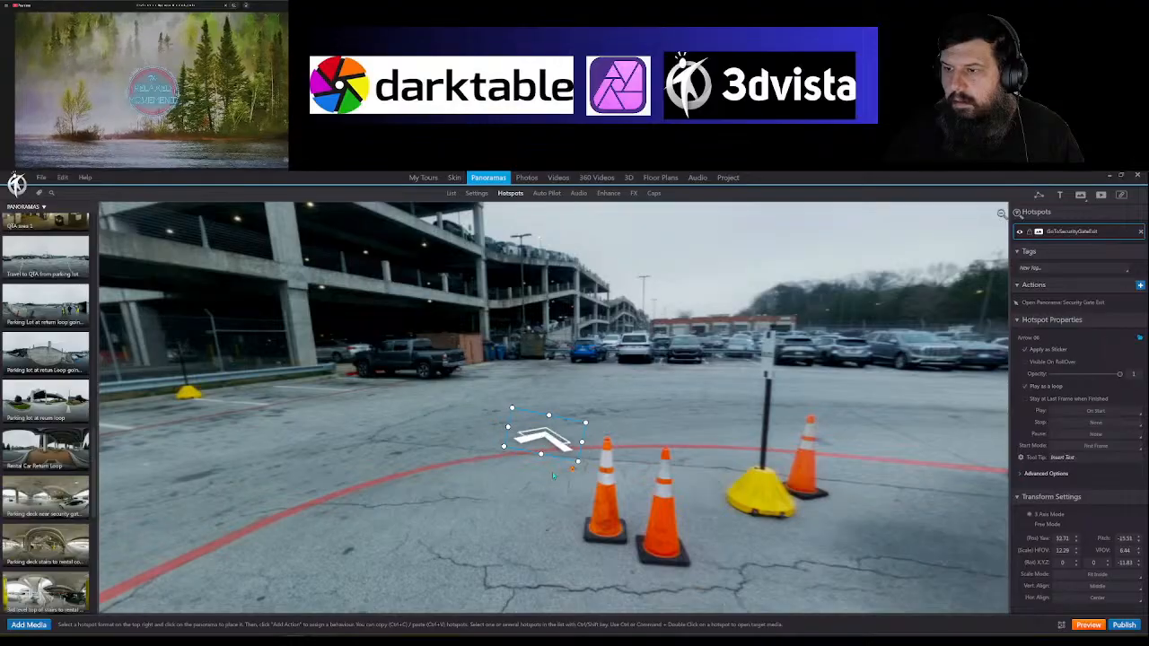
drag(533, 510, 382, 510)
click(377, 462)
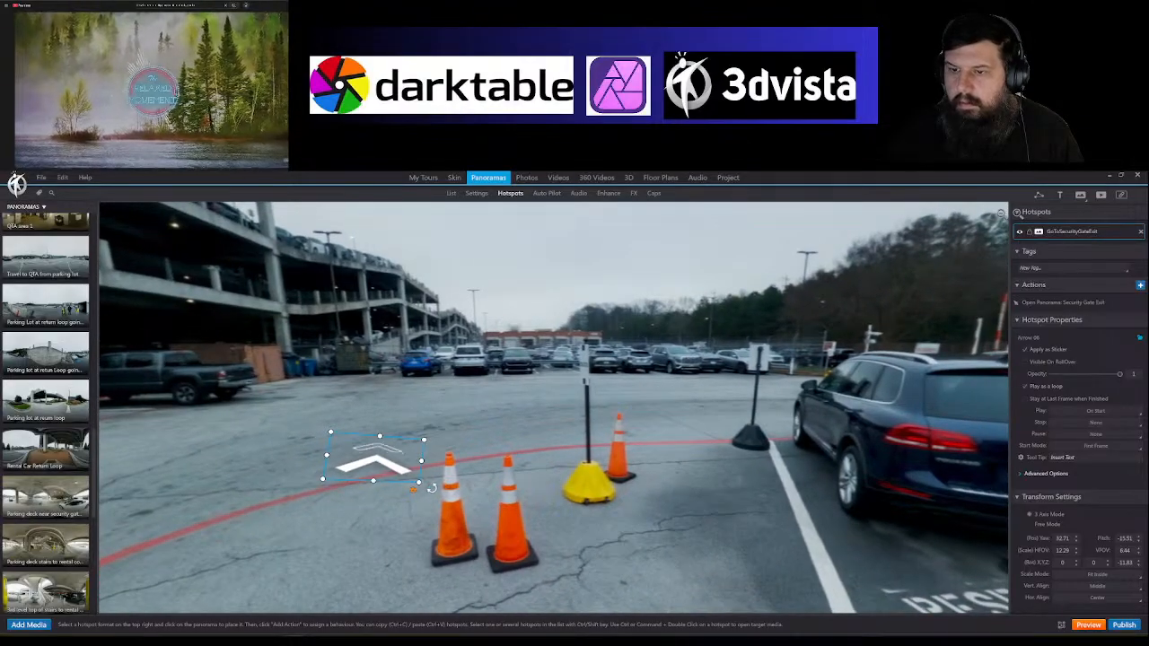
drag(417, 521, 539, 542)
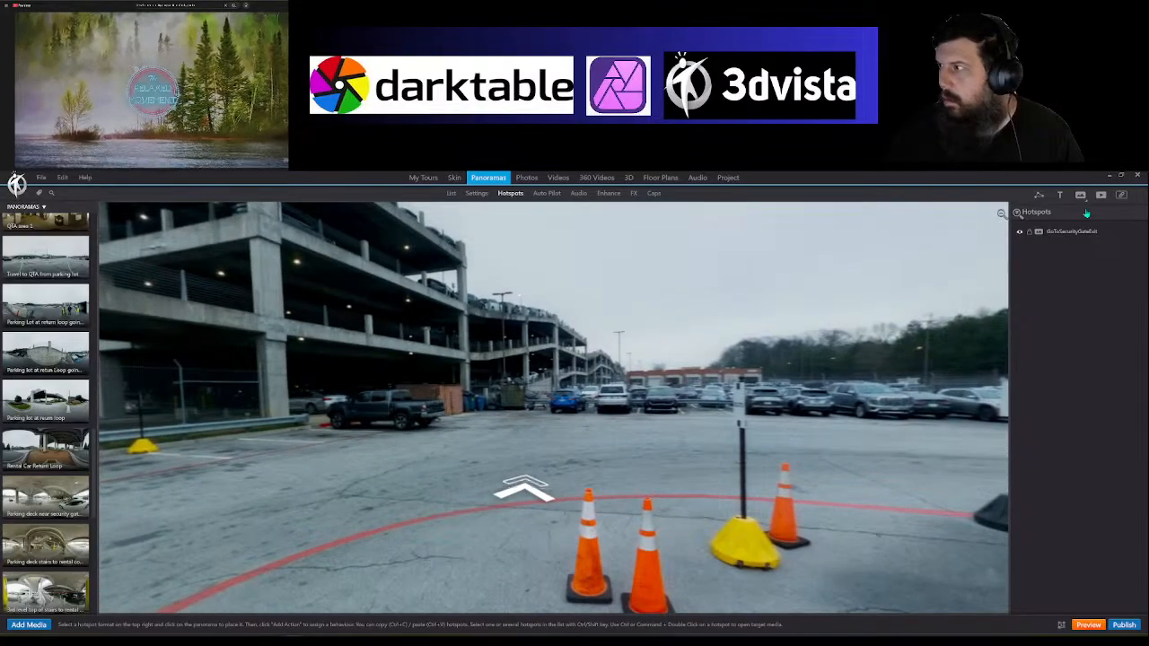
Step: Place a text label just above the arrow near the traffic cones and stretch it into a wide rectangle
click(1060, 195)
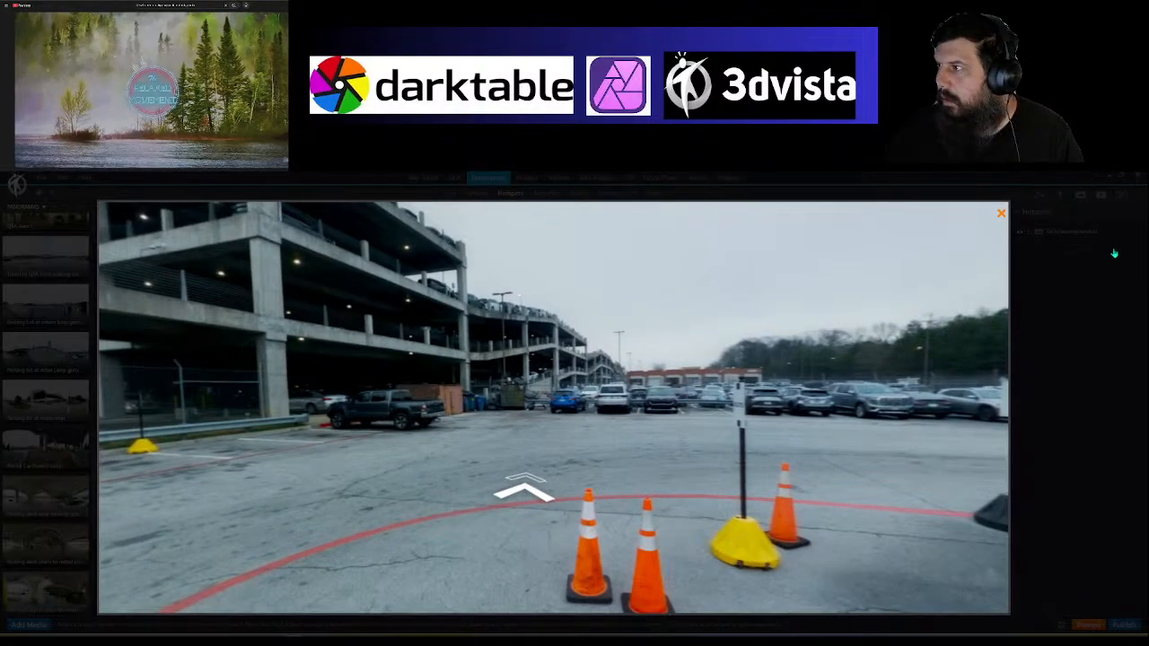
click(533, 434)
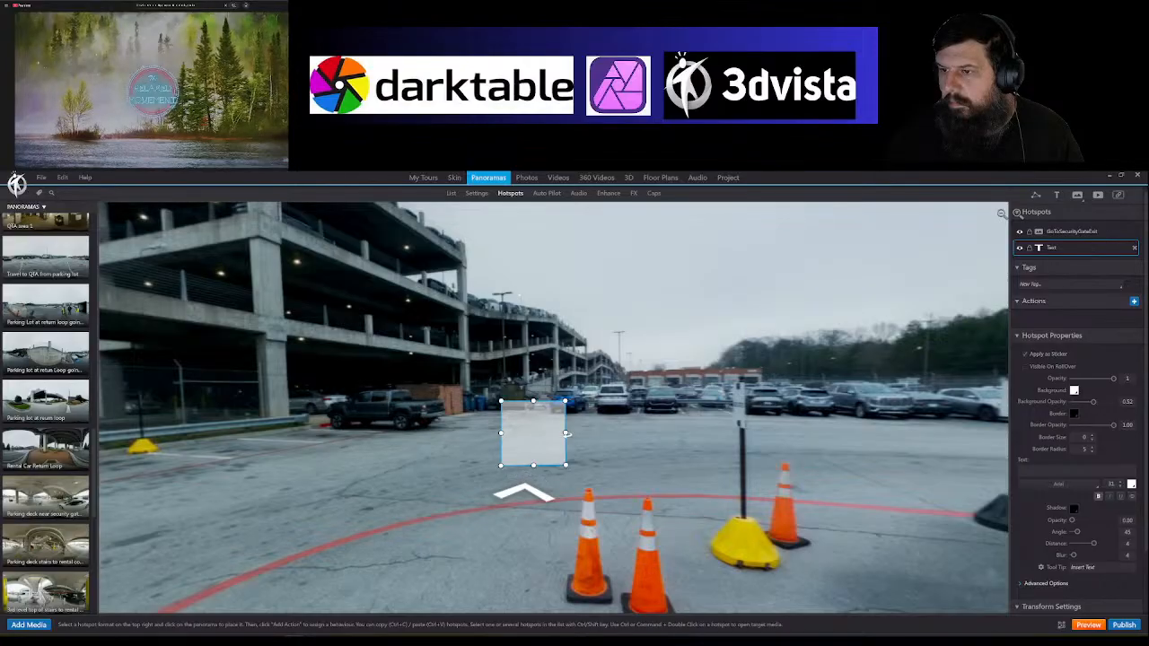
drag(565, 432, 667, 433)
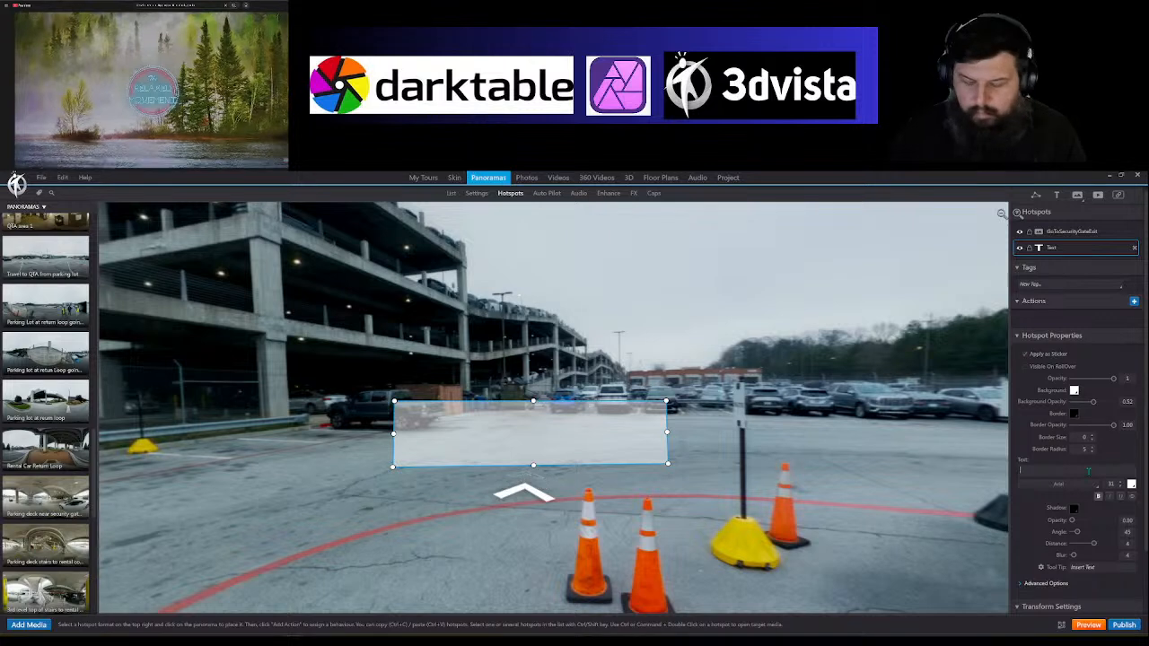
Step: Set the label's text to "Exit / 3rd Lv. Rental Counter" and widen the label further on both sides
text(xit)
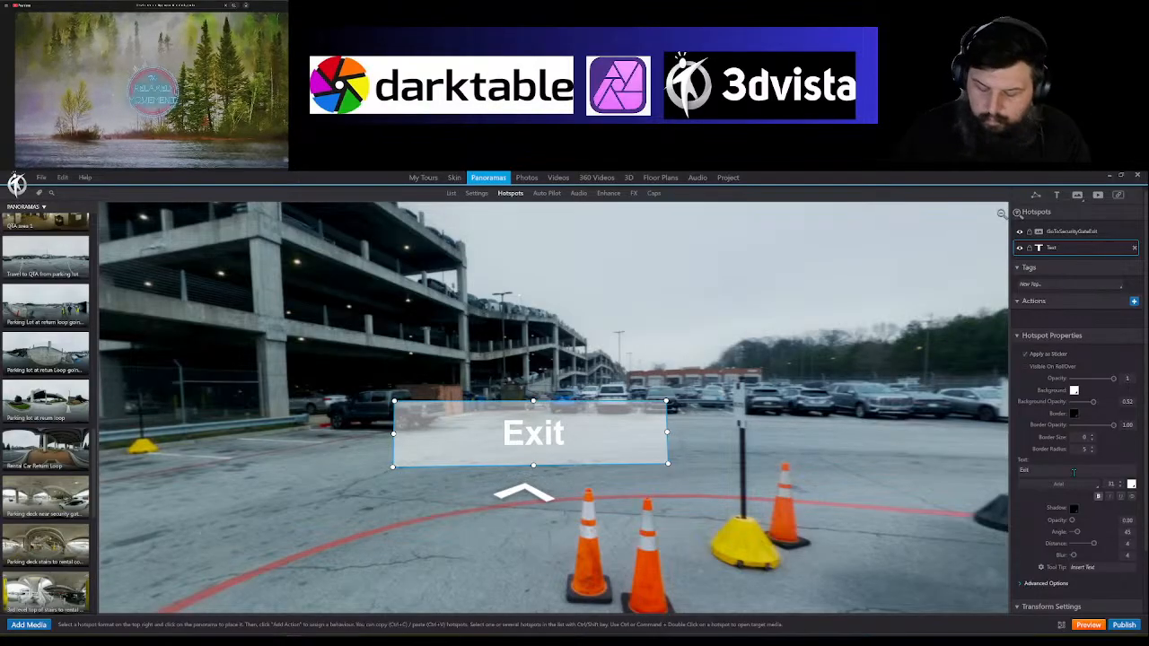
text(/)
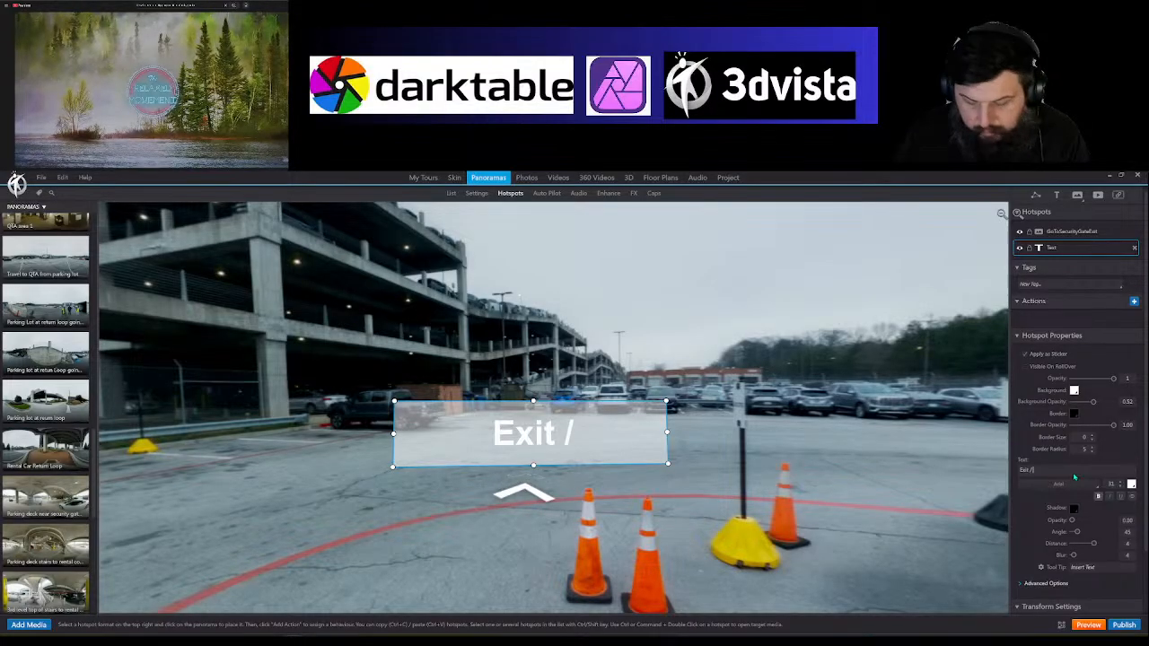
text(3)
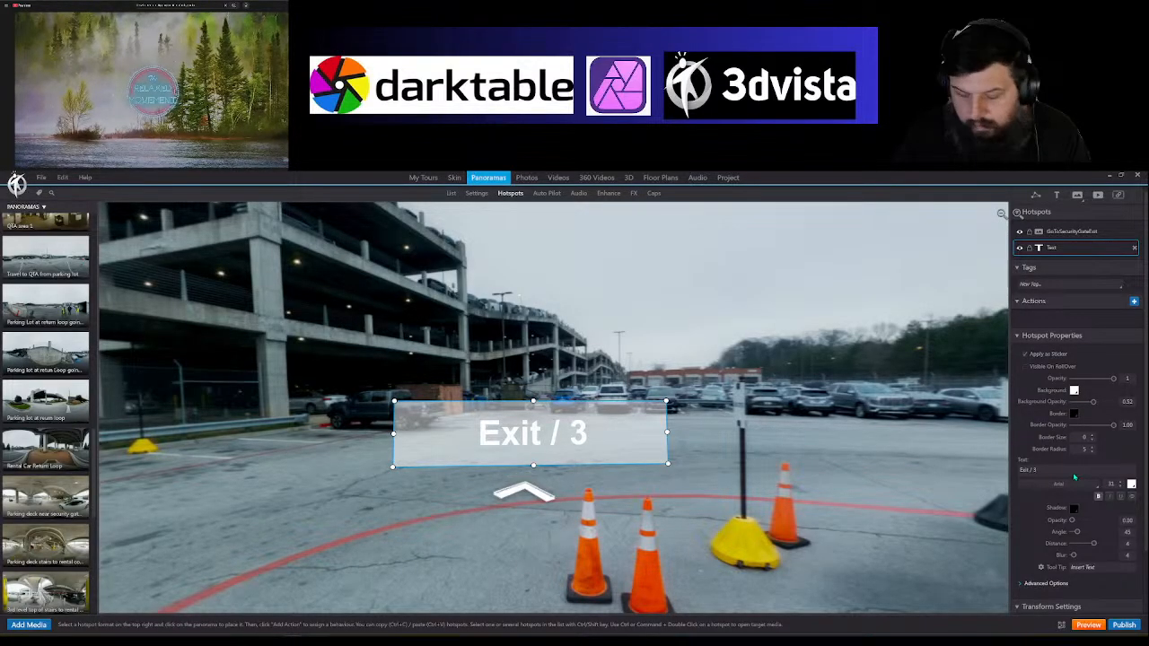
text(rd Lev)
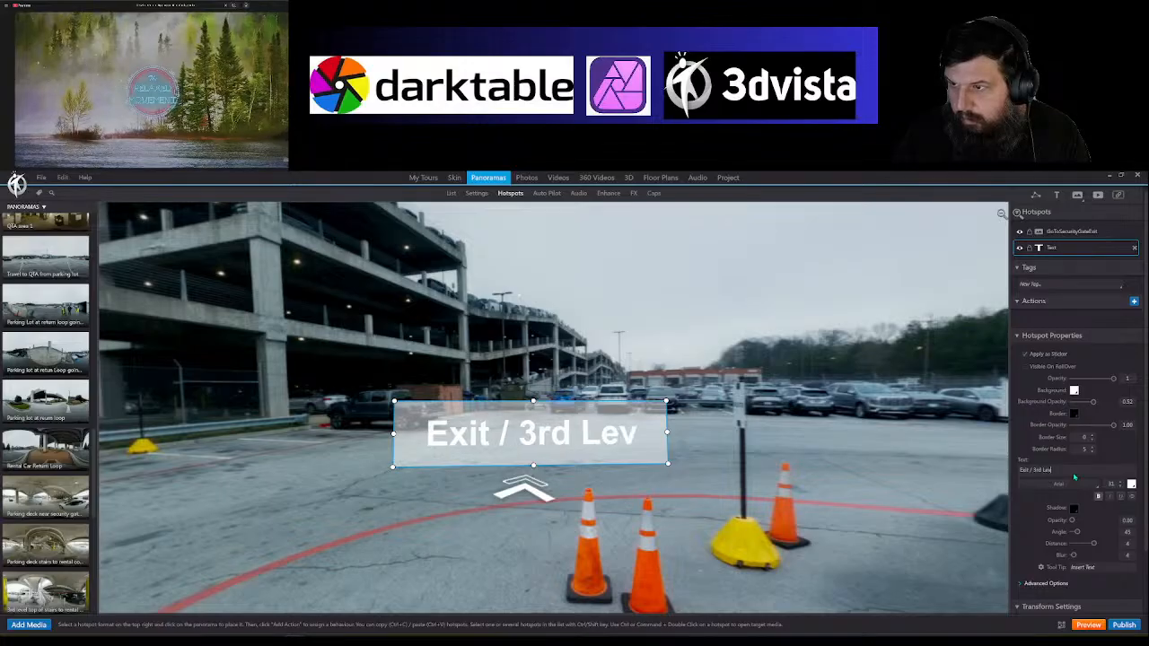
key(BackSpace)
key(BackSpace)
text(v.)
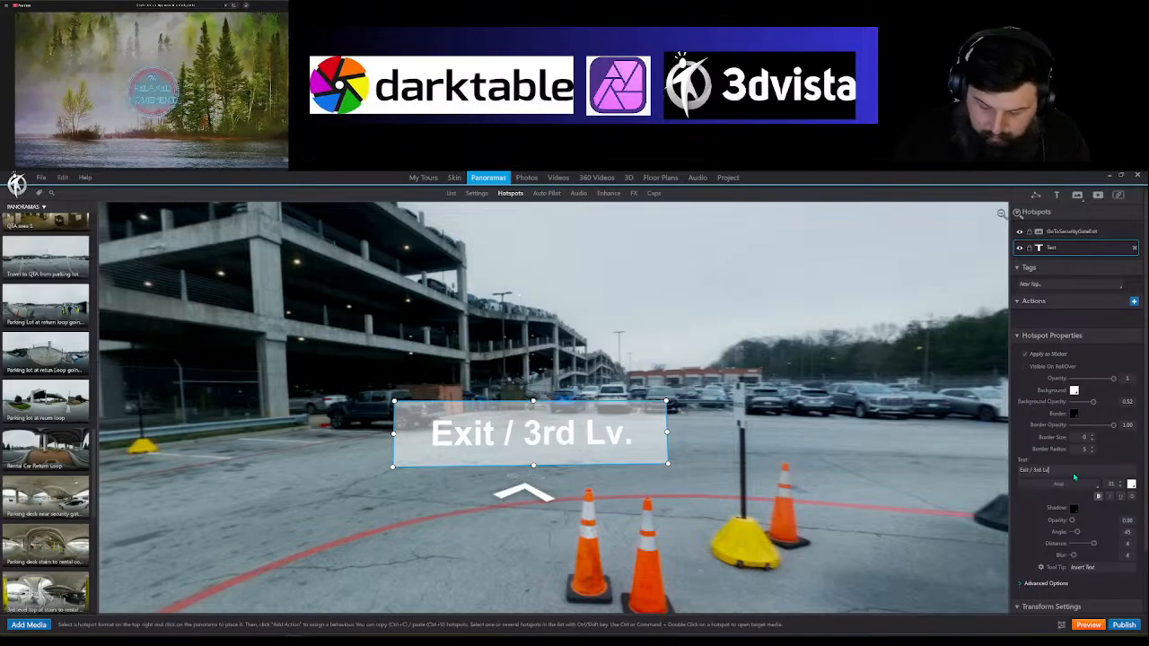
text( R)
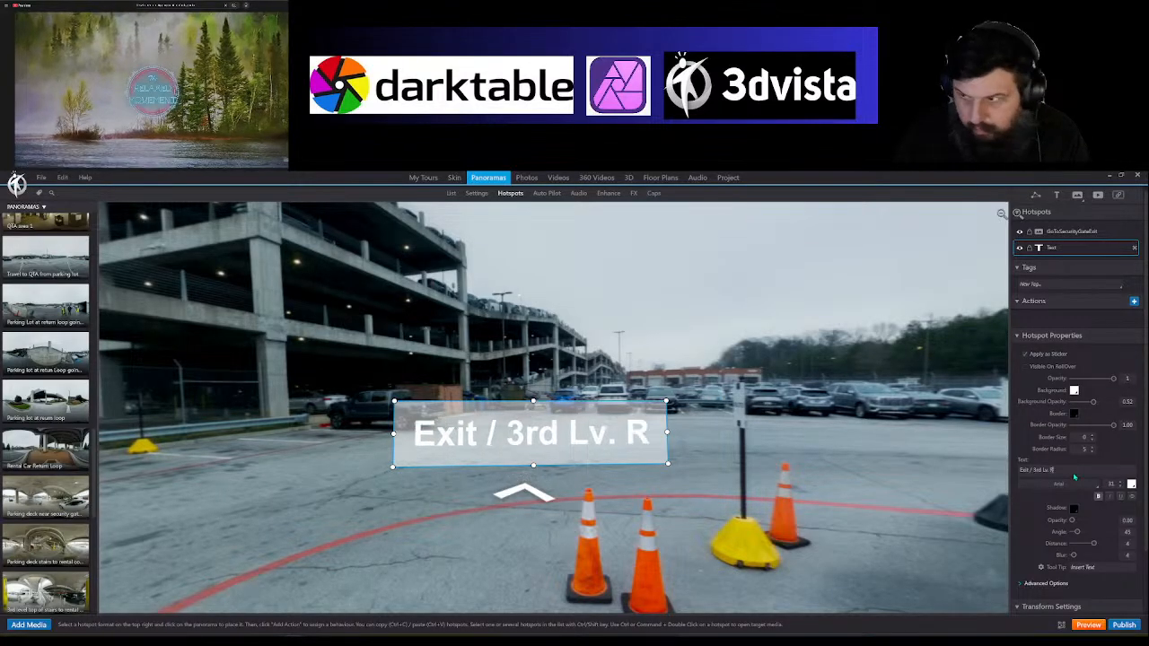
text(ettal C)
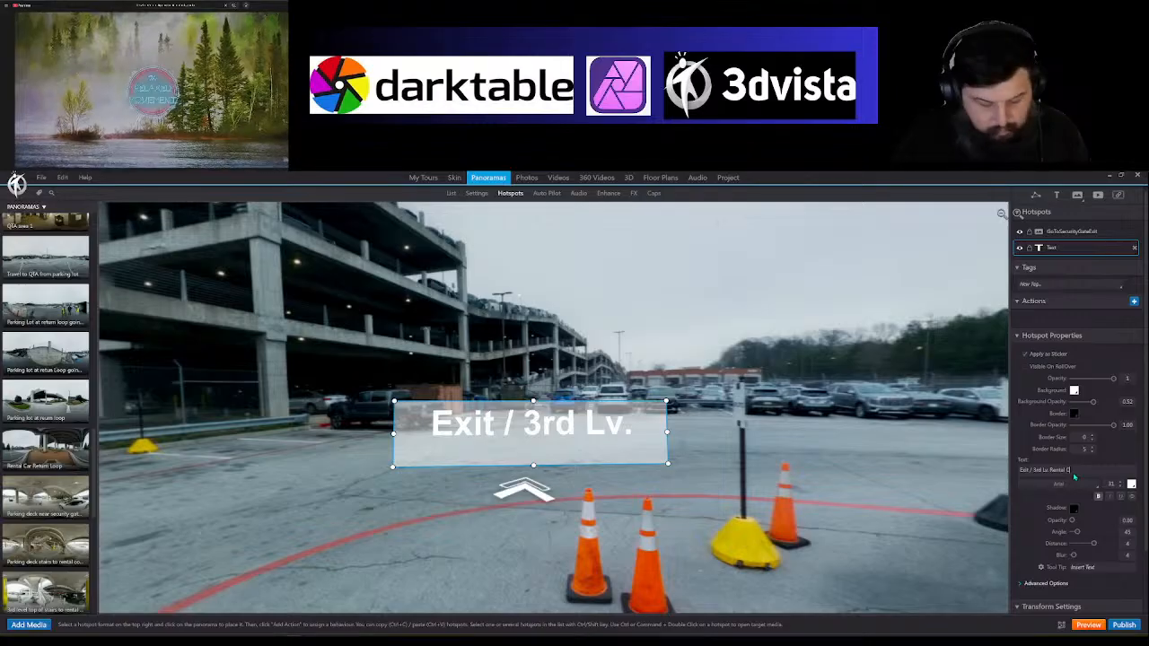
text(ounter)
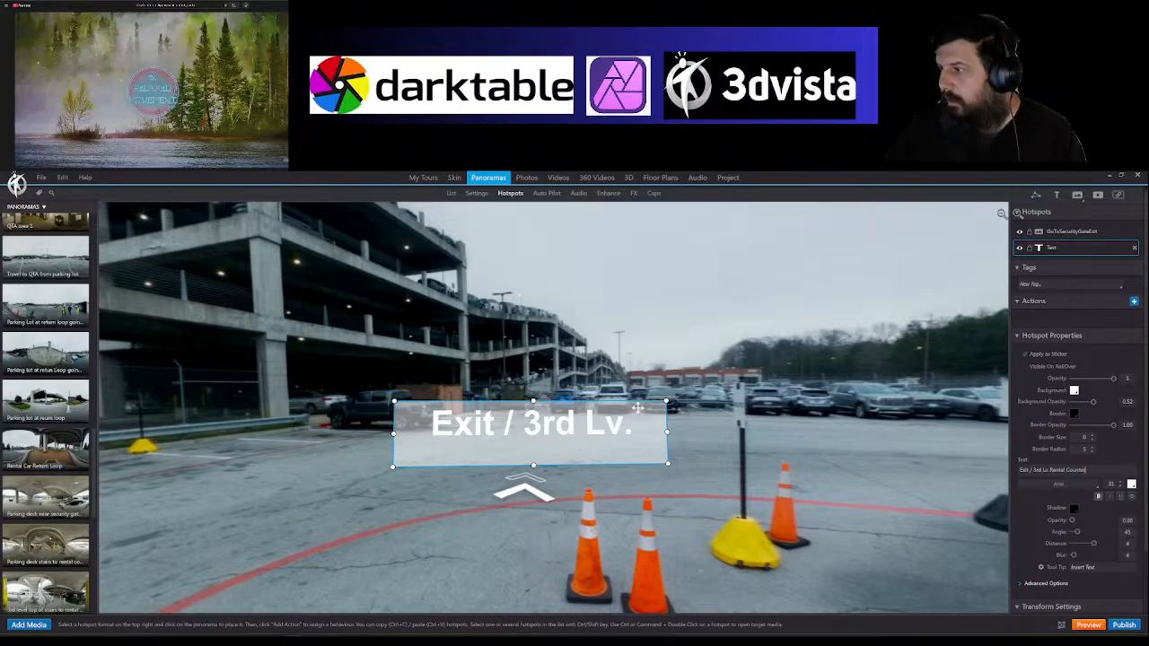
drag(666, 432, 734, 431)
Step: Start a polygon at the roof corner of the brick building and run its edge down to the red curb
drag(535, 555, 567, 501)
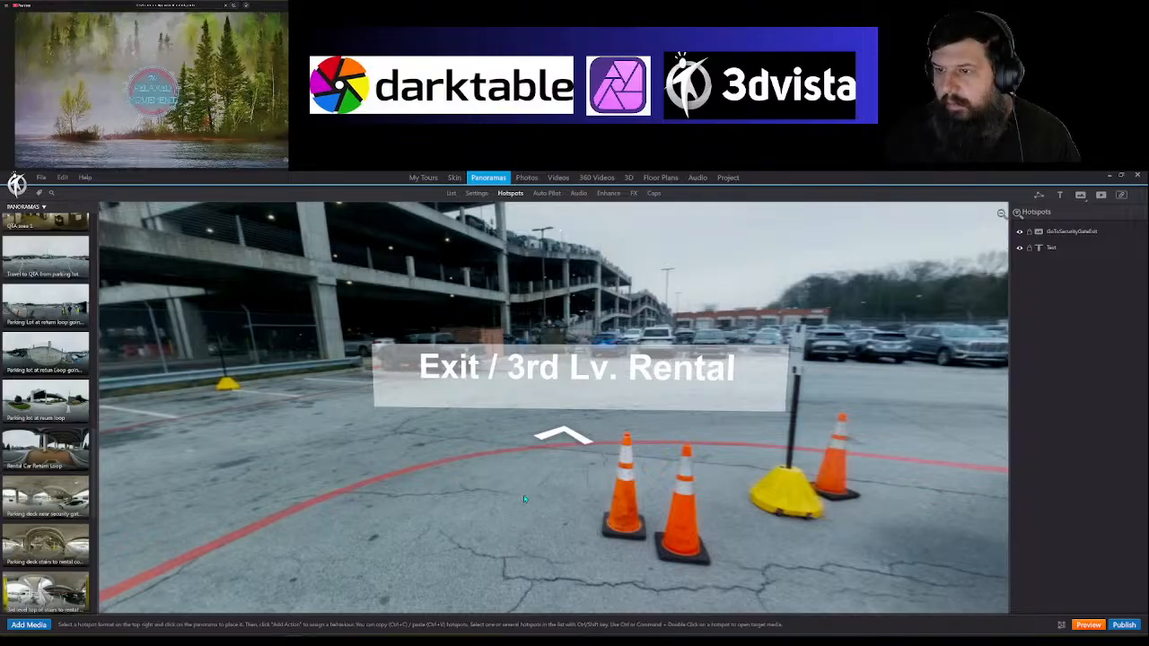
drag(509, 529, 669, 498)
scroll(660, 471, down, 3)
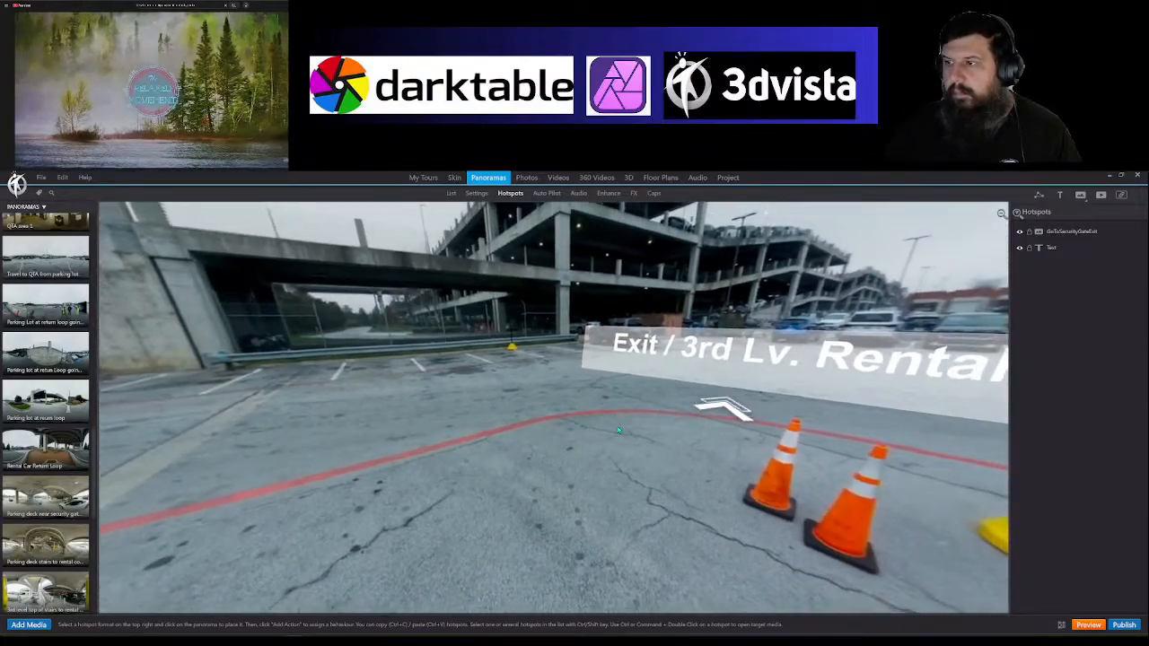
drag(645, 437, 679, 468)
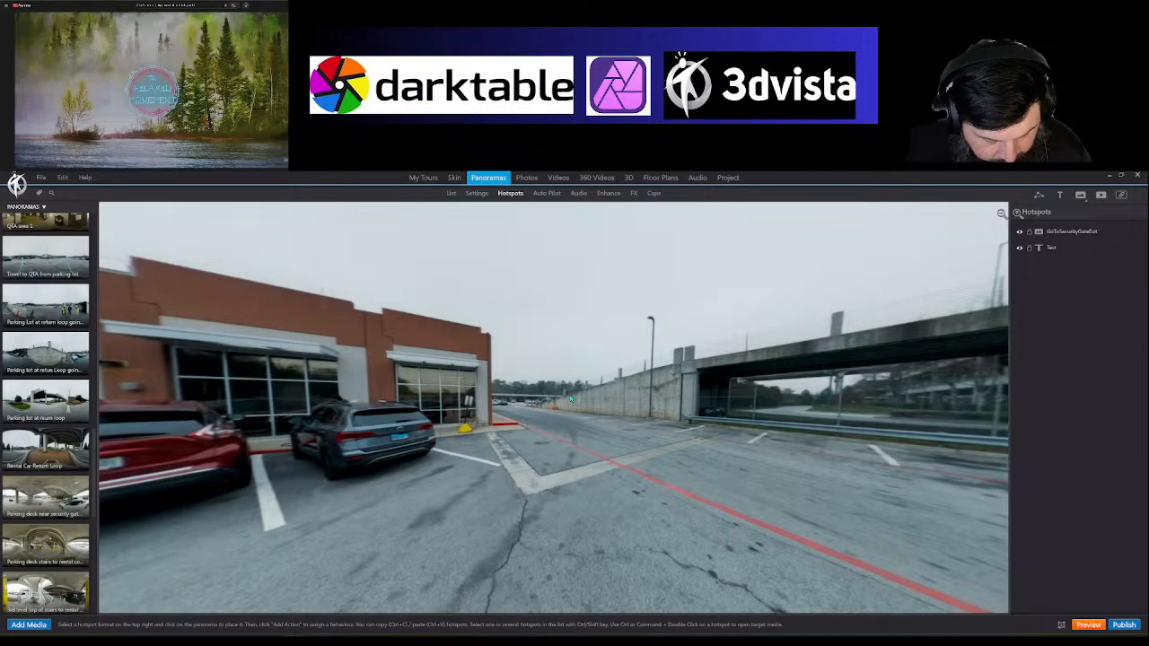
drag(571, 399, 533, 493)
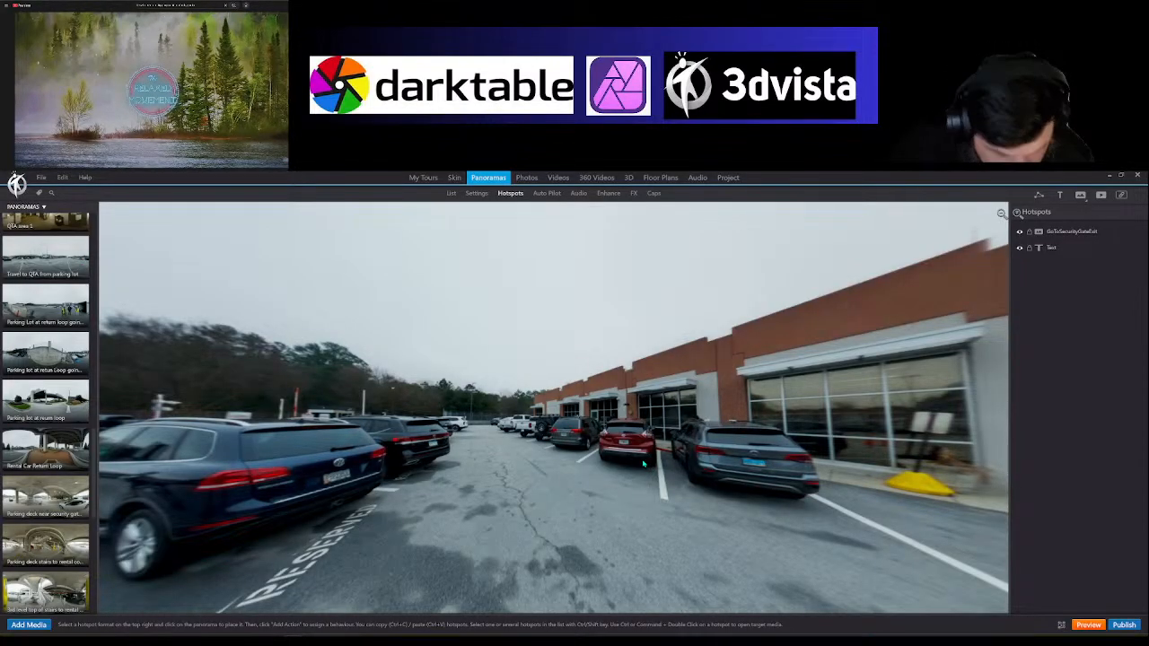
drag(579, 464, 624, 469)
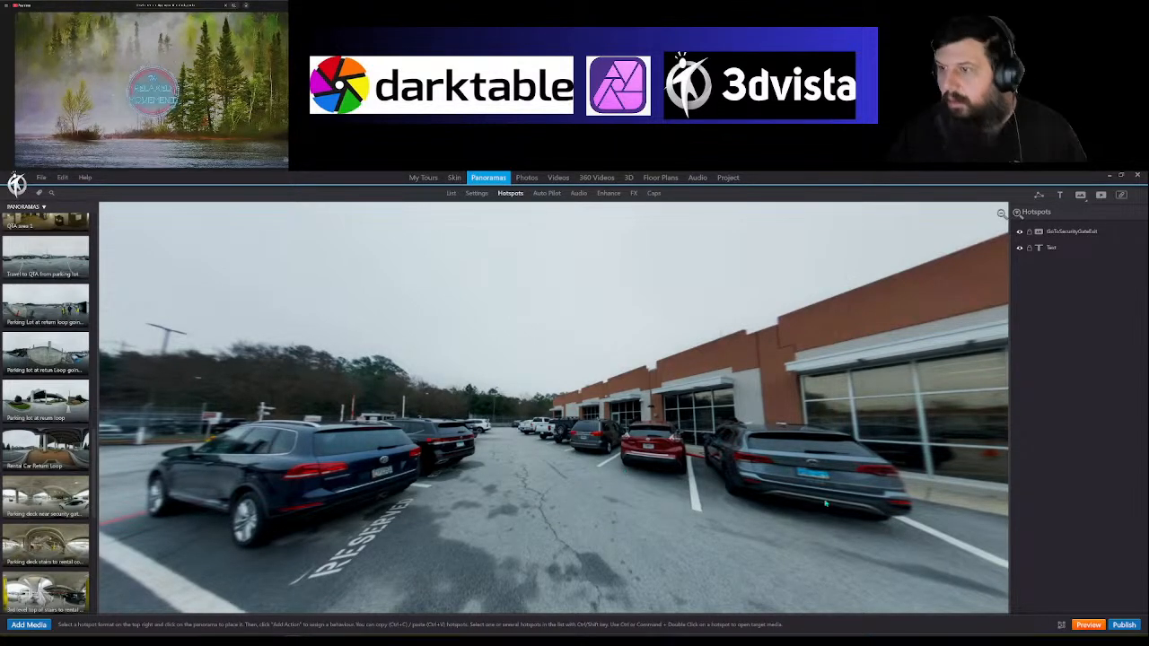
drag(825, 504, 632, 475)
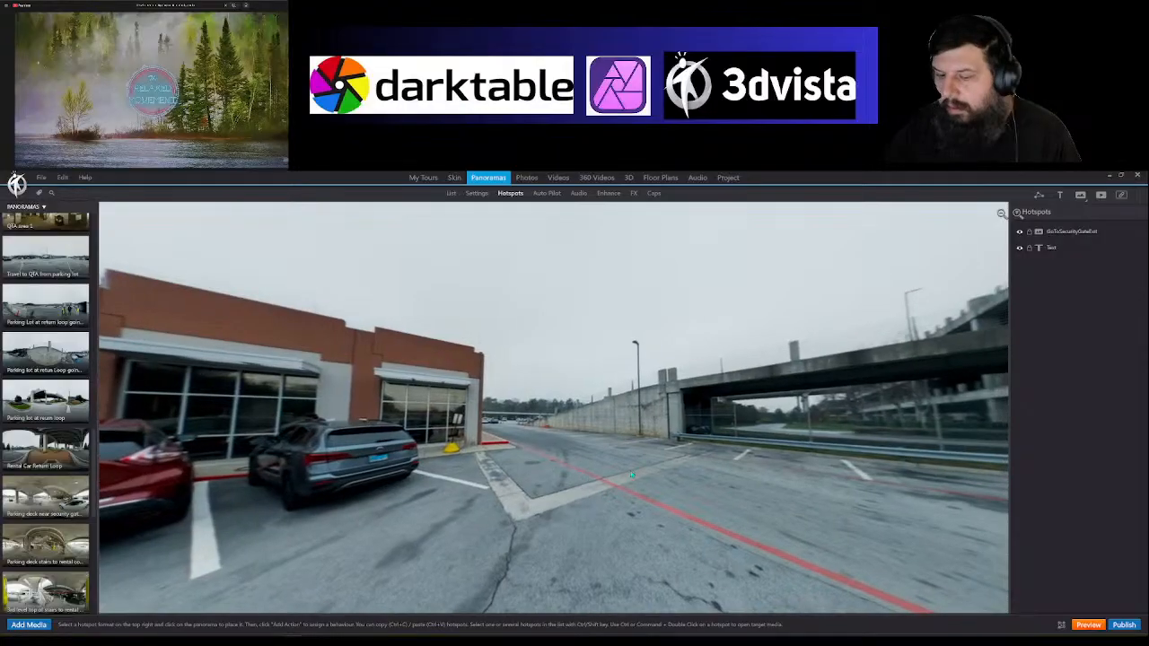
click(1040, 195)
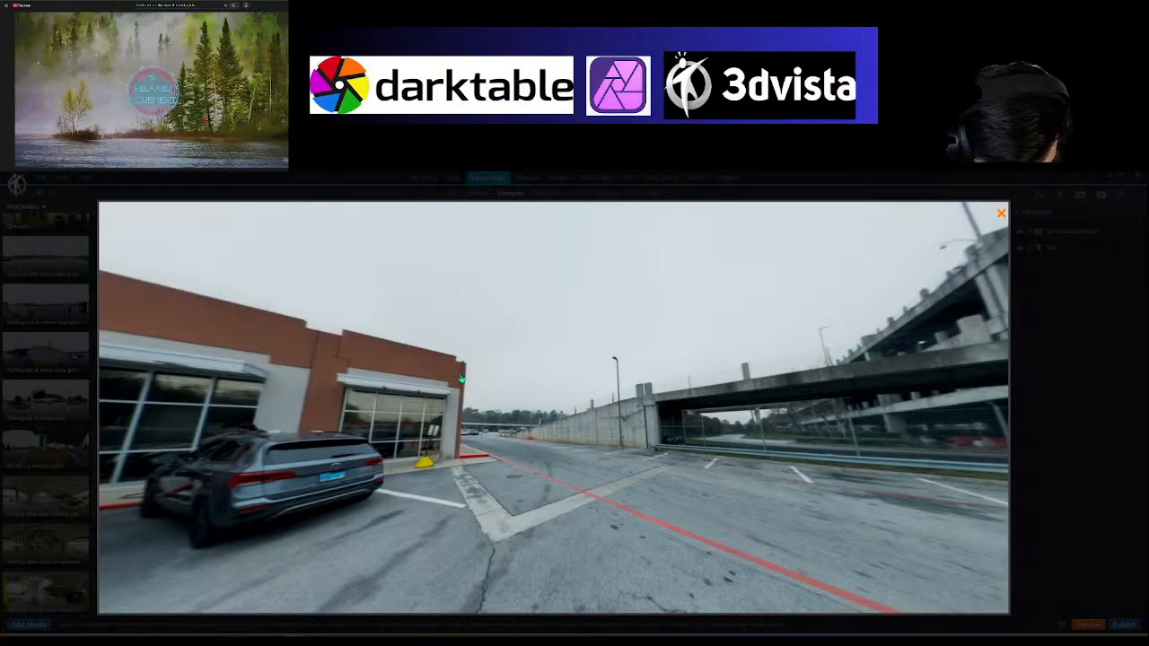
scroll(420, 369, up, 5)
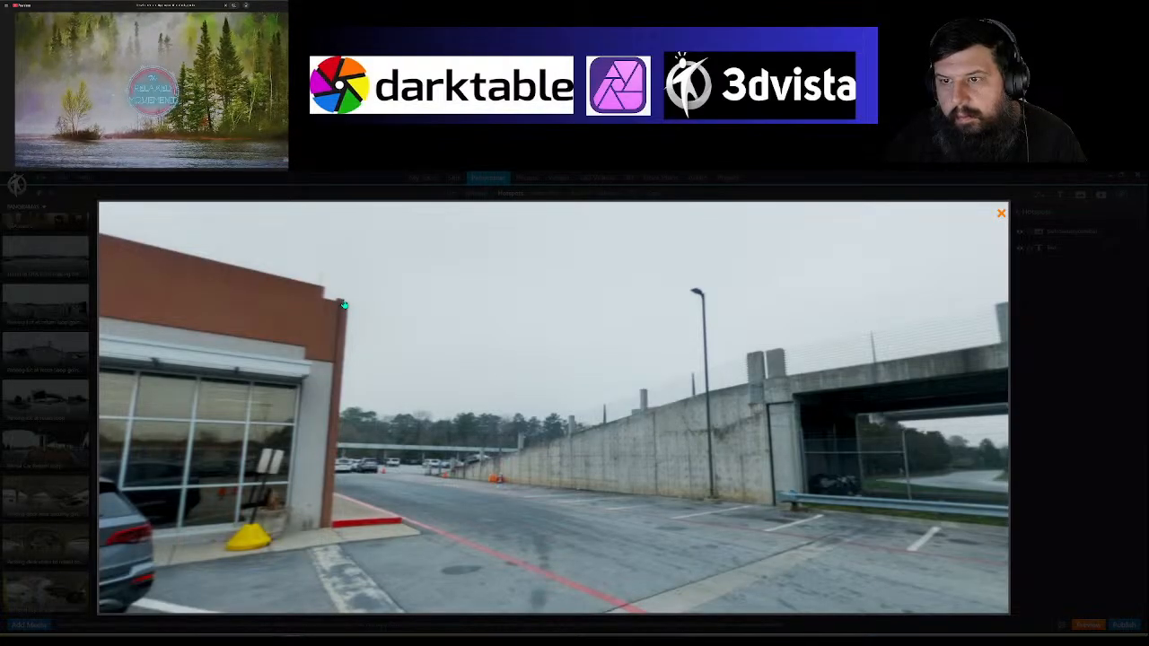
scroll(343, 306, up, 3)
drag(146, 215, 393, 414)
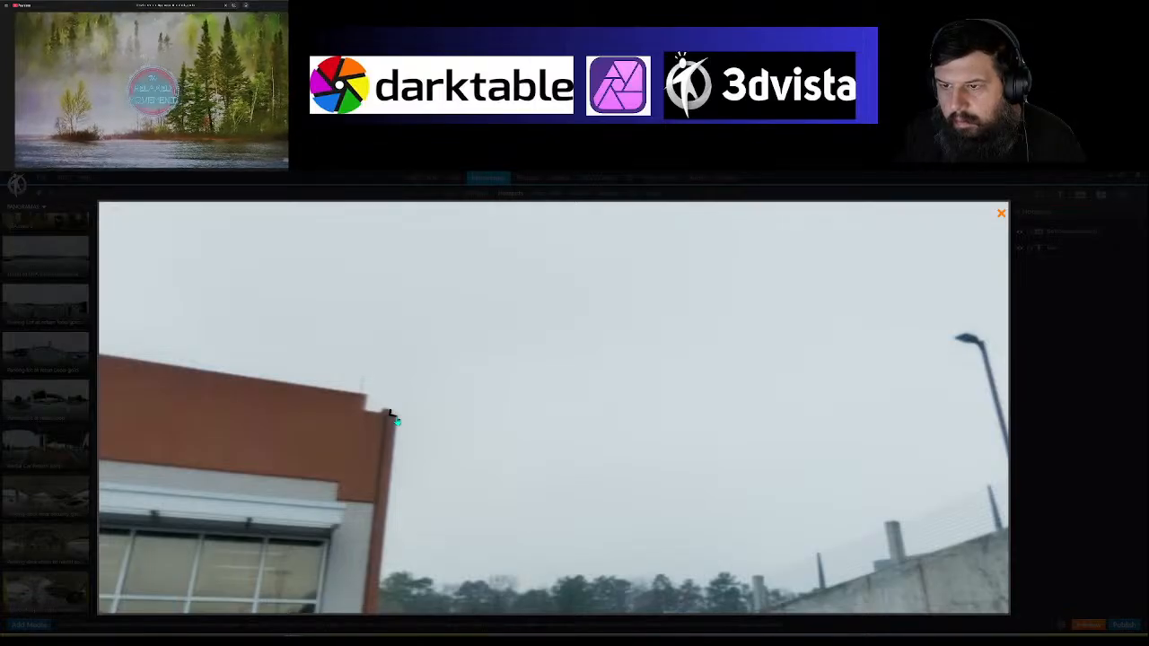
drag(392, 417, 486, 492)
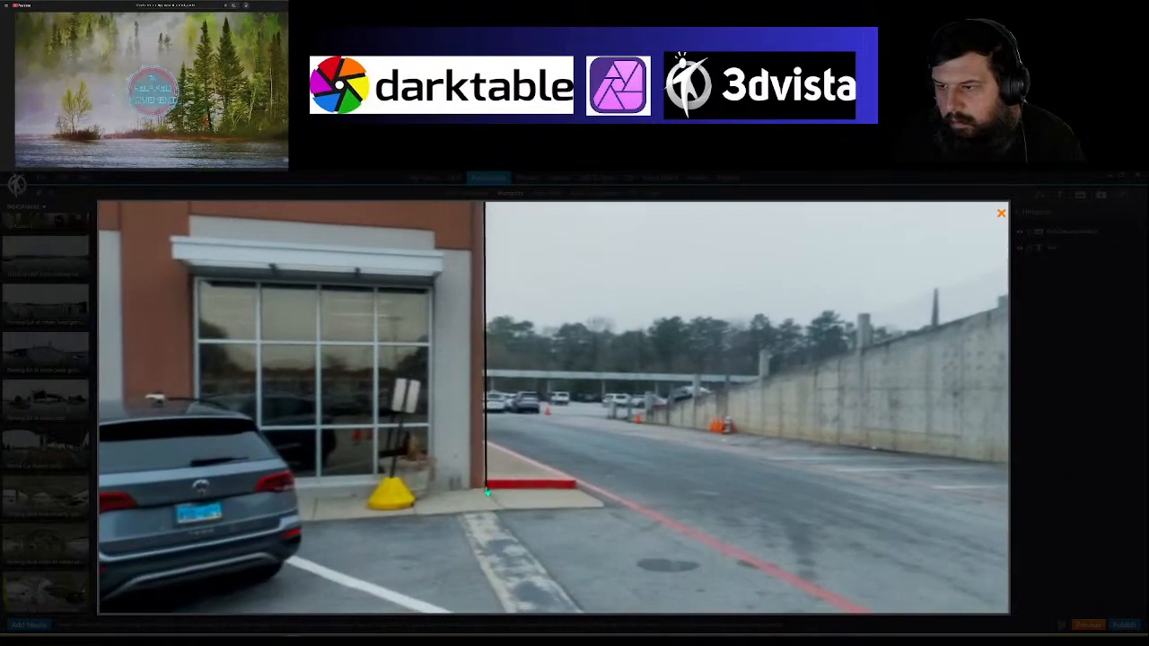
click(483, 480)
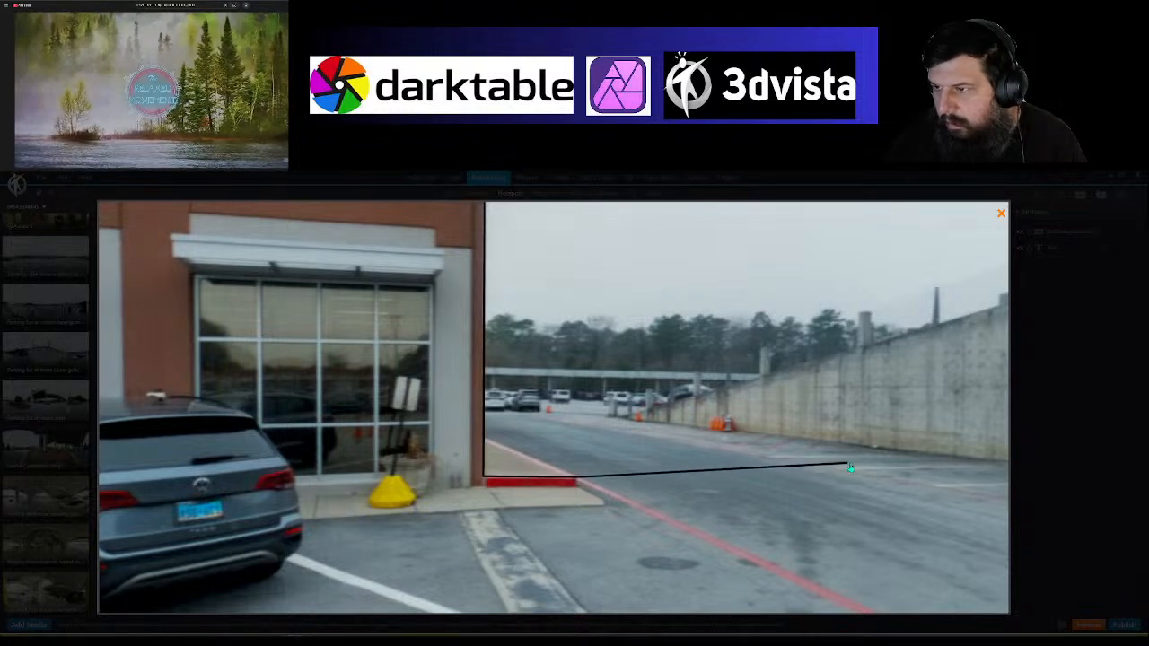
Step: Extend the polygon across the road to the concrete wall, up above the wall, and close it at the brick building's roof corner
drag(996, 468, 777, 395)
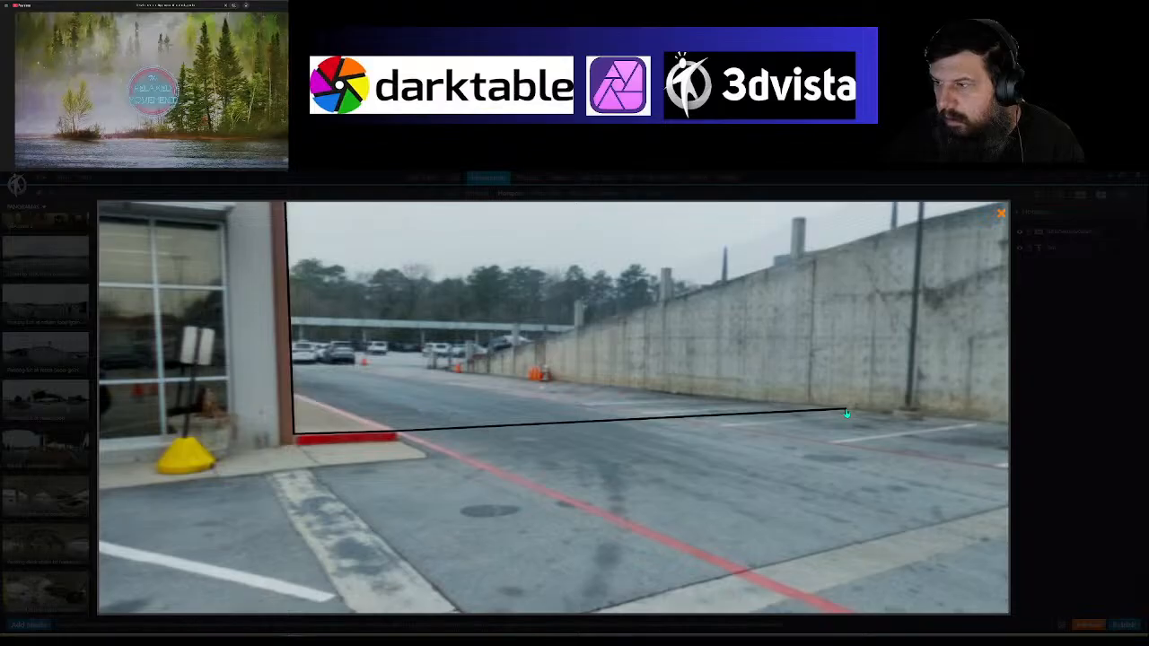
click(847, 413)
drag(867, 269, 533, 580)
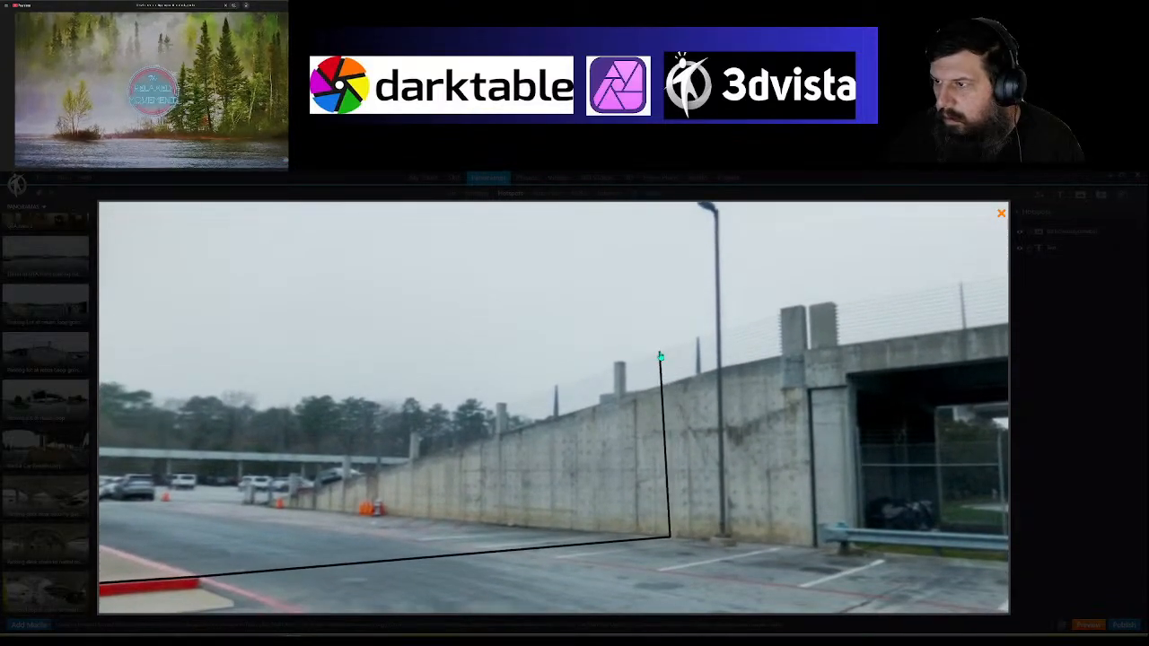
scroll(661, 358, down, 3)
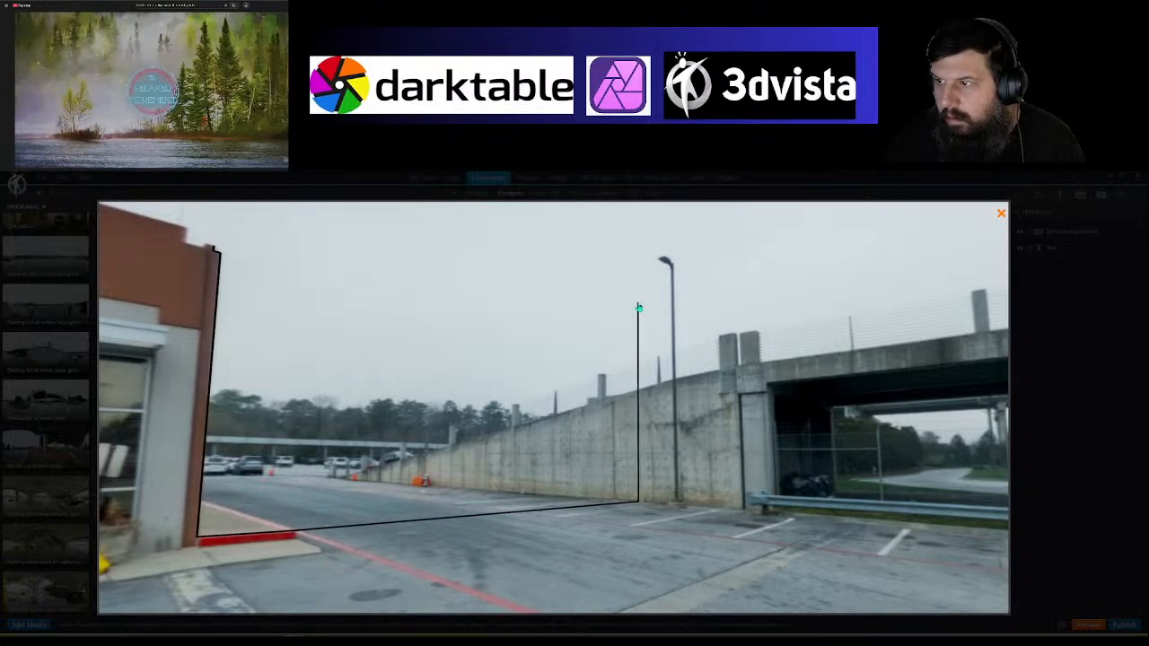
click(637, 308)
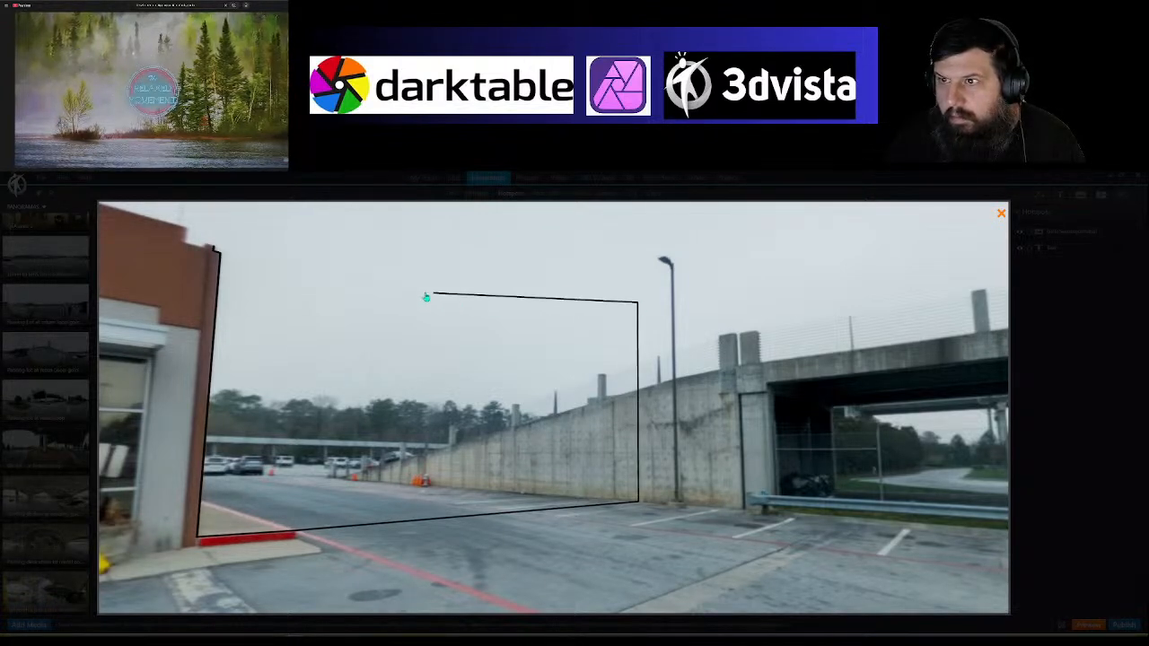
scroll(231, 267, up, 4)
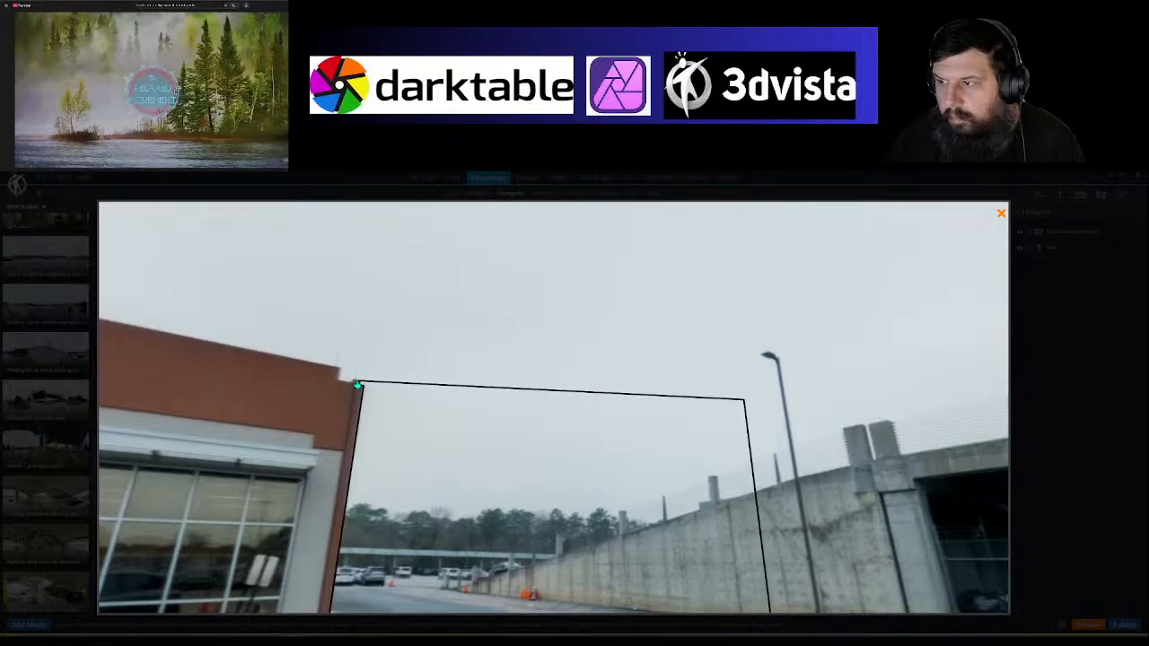
click(355, 382)
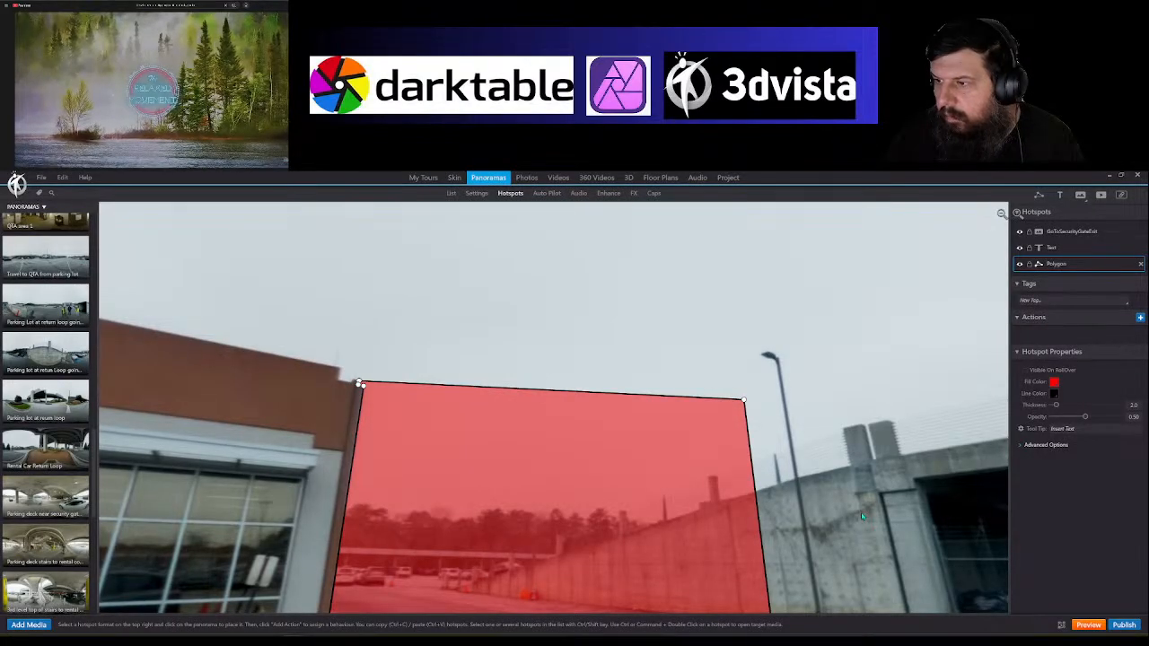
Step: Change the fill color of the polygon between the brick building and the concrete wall to white
drag(803, 558, 736, 453)
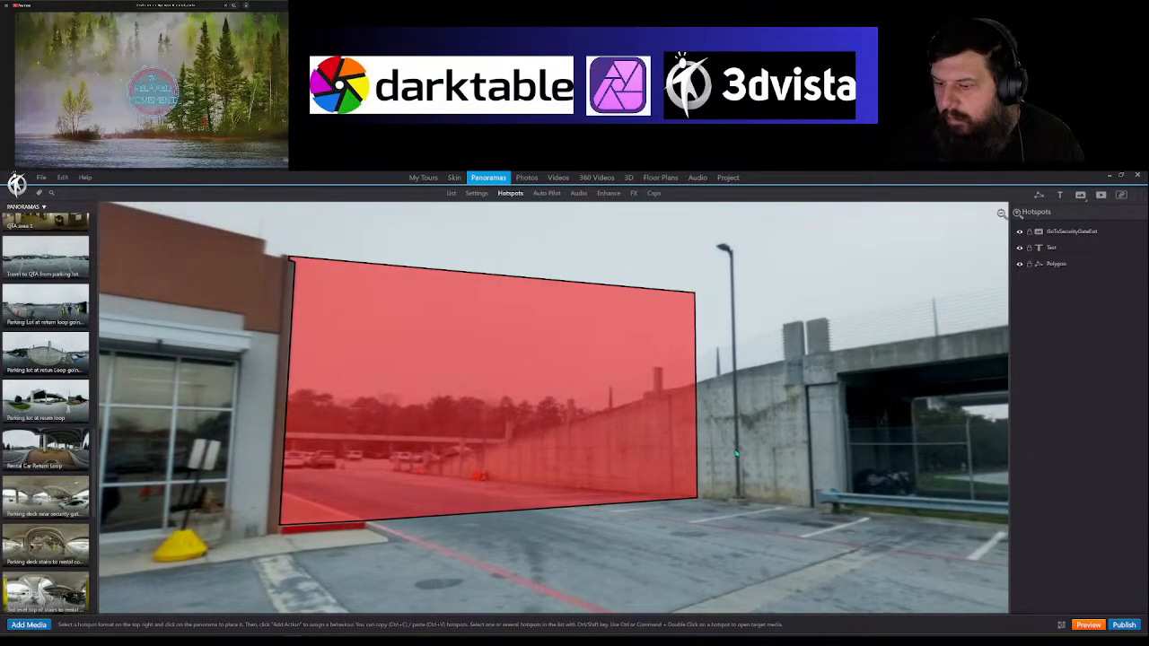
click(1055, 267)
click(1054, 383)
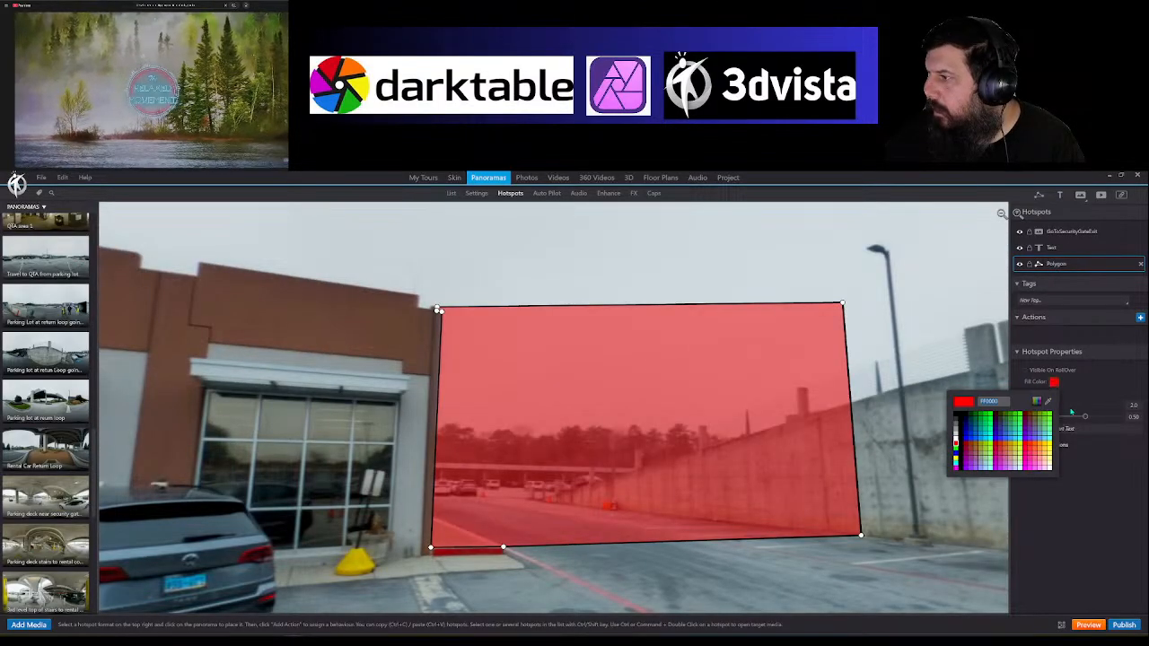
click(954, 439)
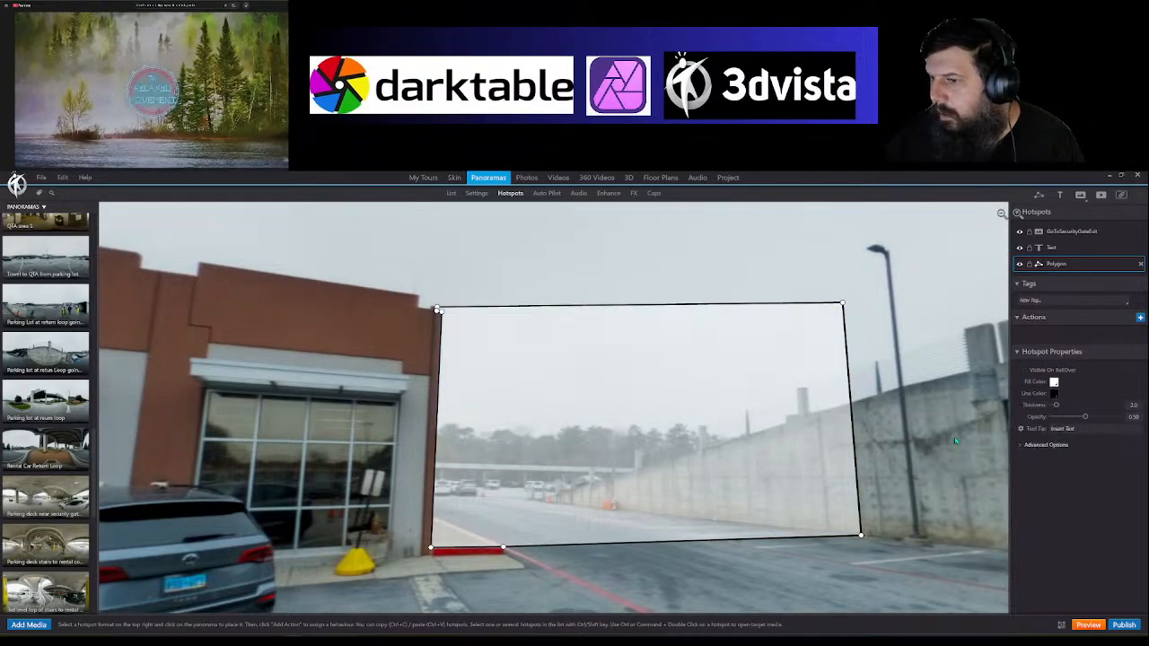
drag(941, 552, 823, 521)
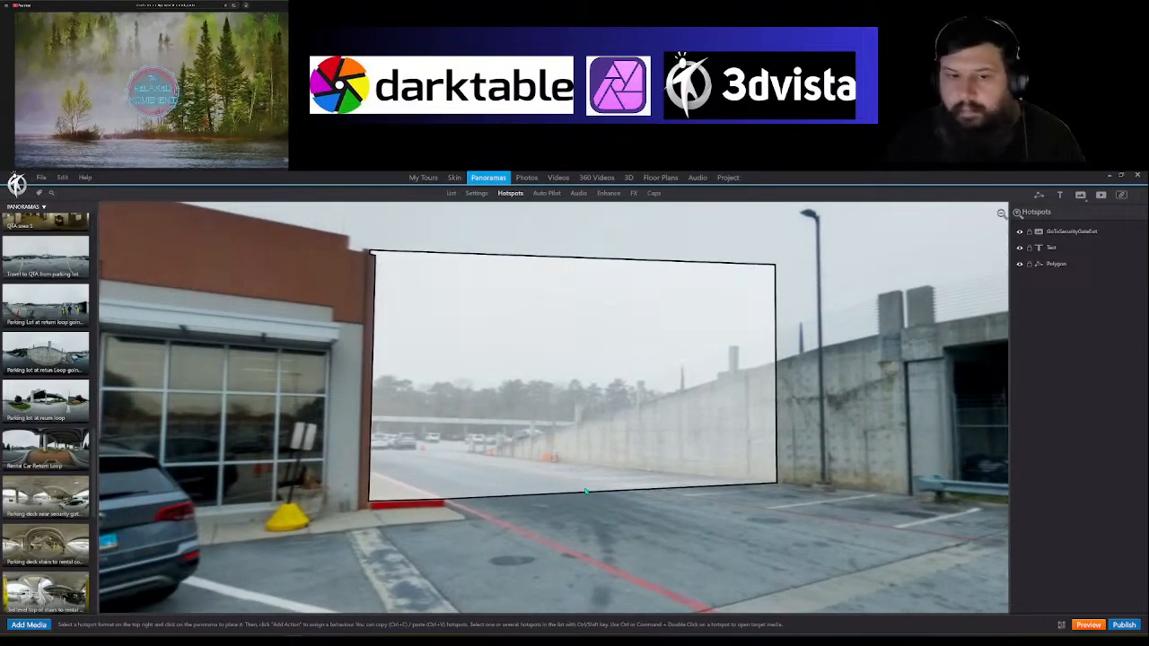
Step: Add a wide text label reading "To QTA" inside the white polygon between the brick building and the concrete wall
scroll(32, 513, down, 10)
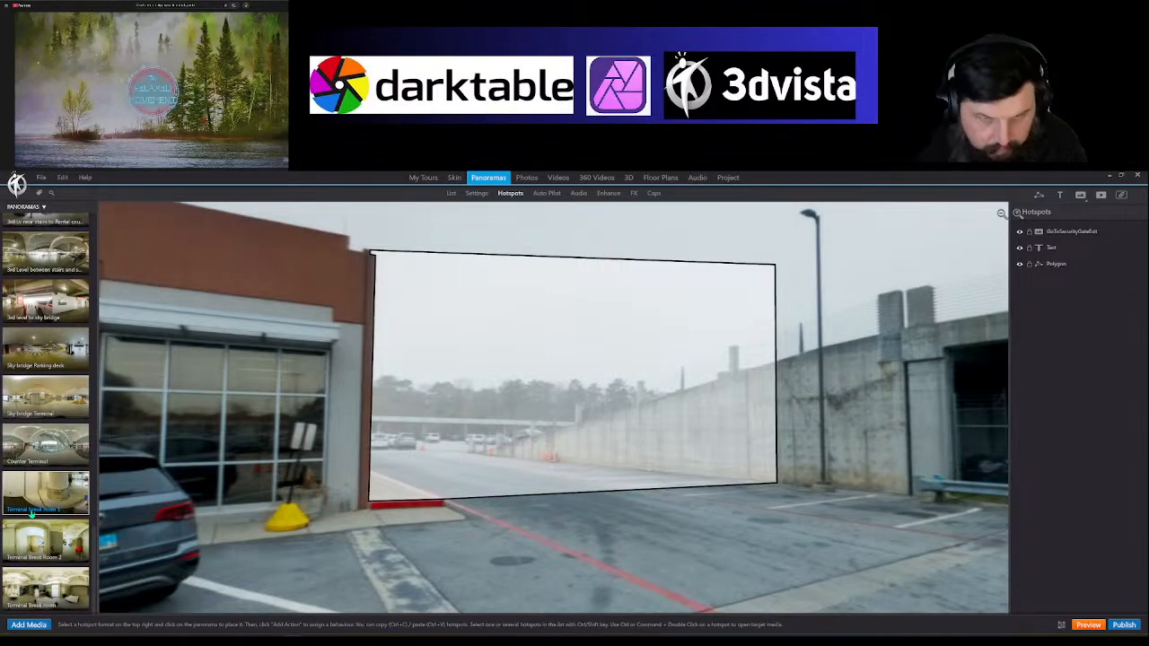
scroll(31, 513, up, 10)
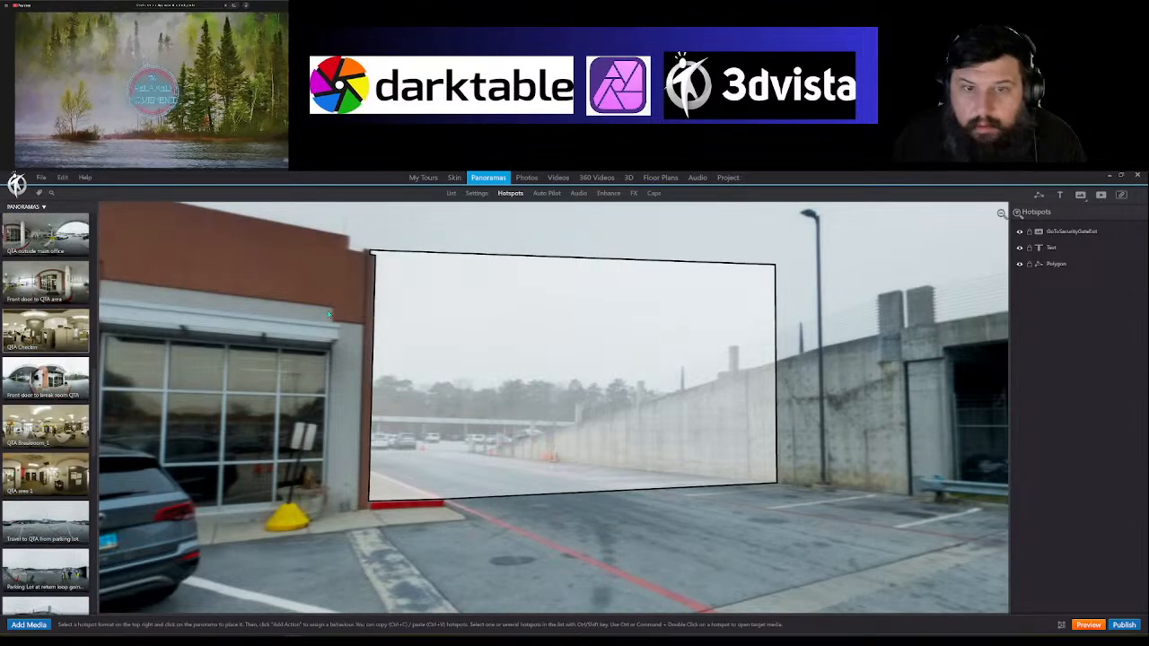
click(1063, 200)
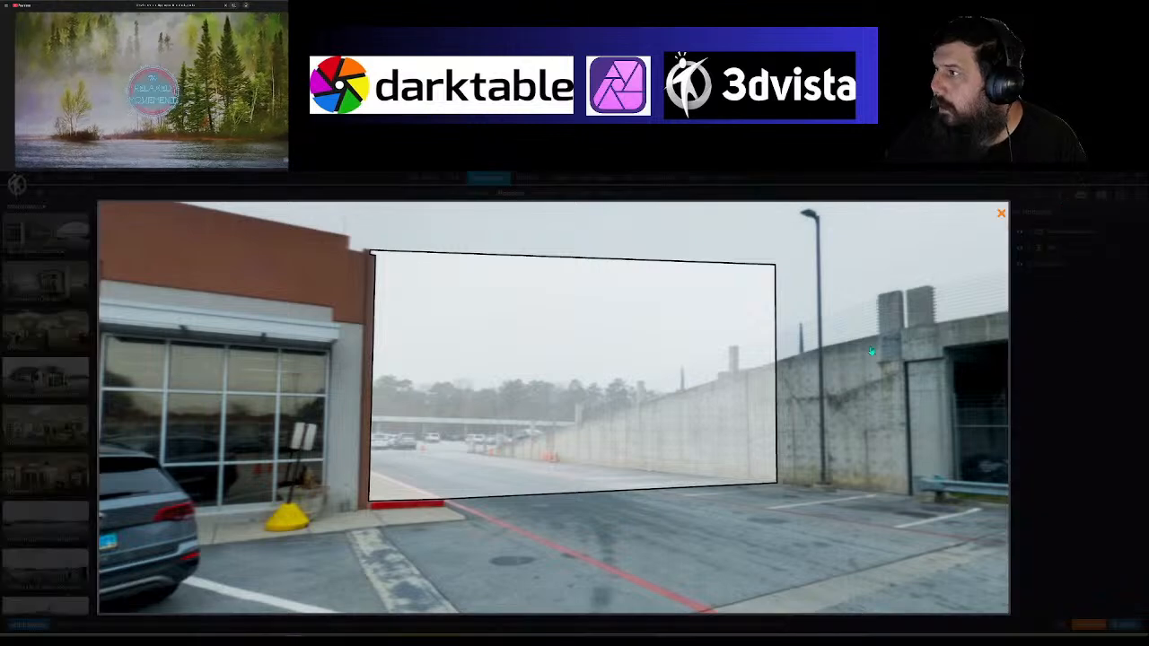
click(507, 353)
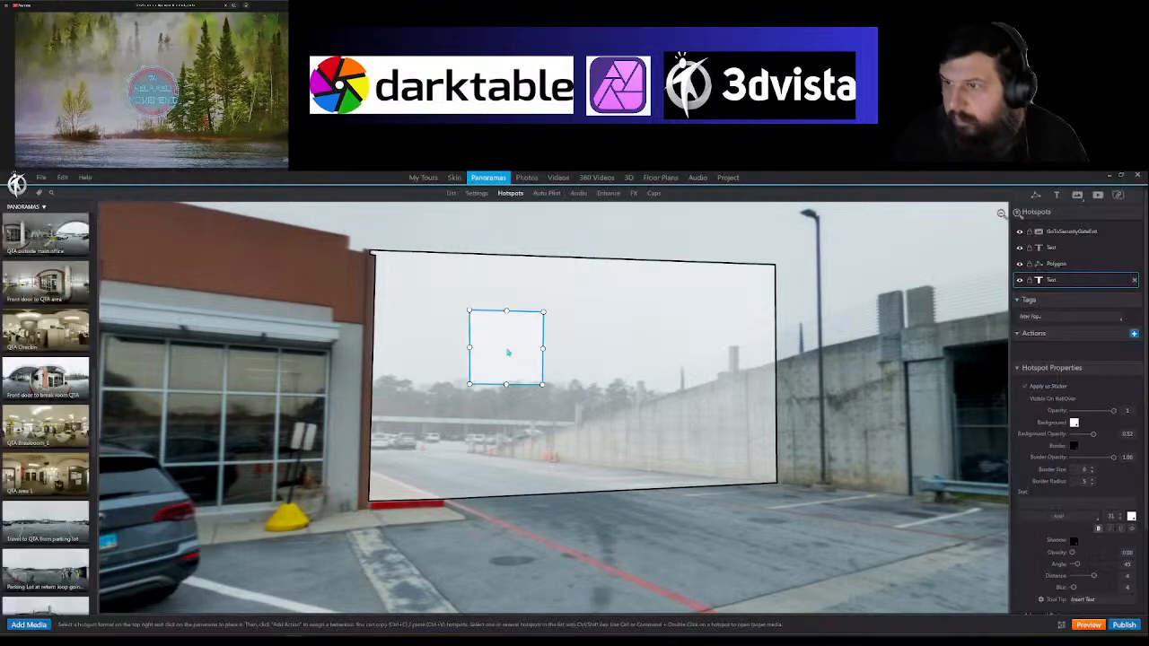
drag(542, 348, 611, 361)
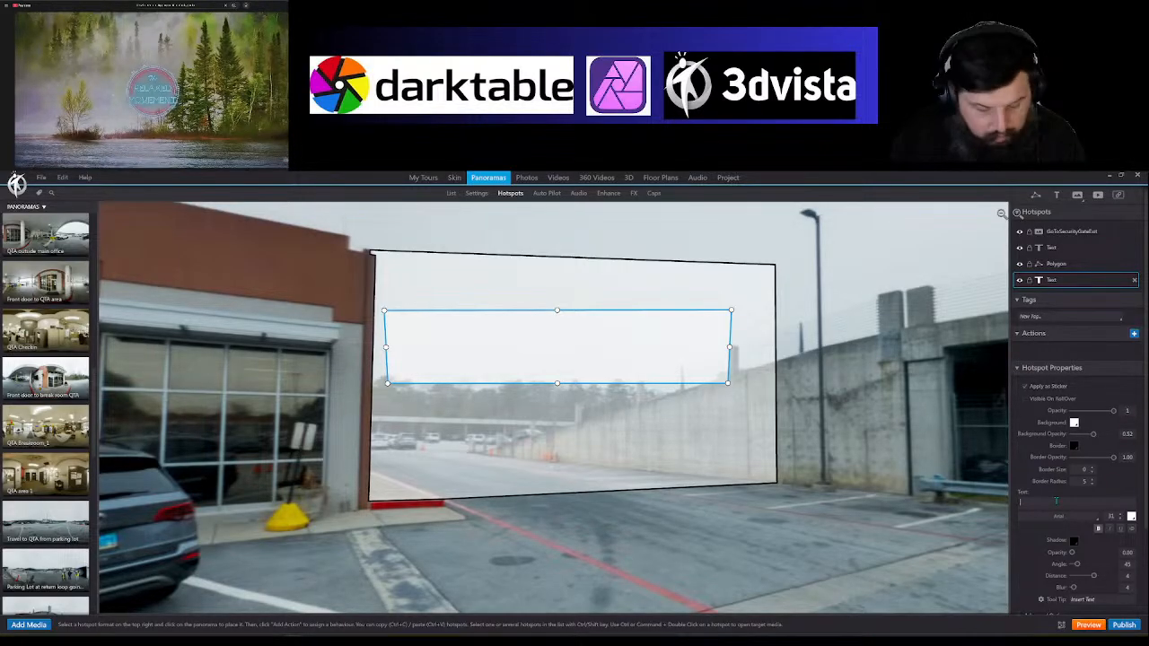
text(To)
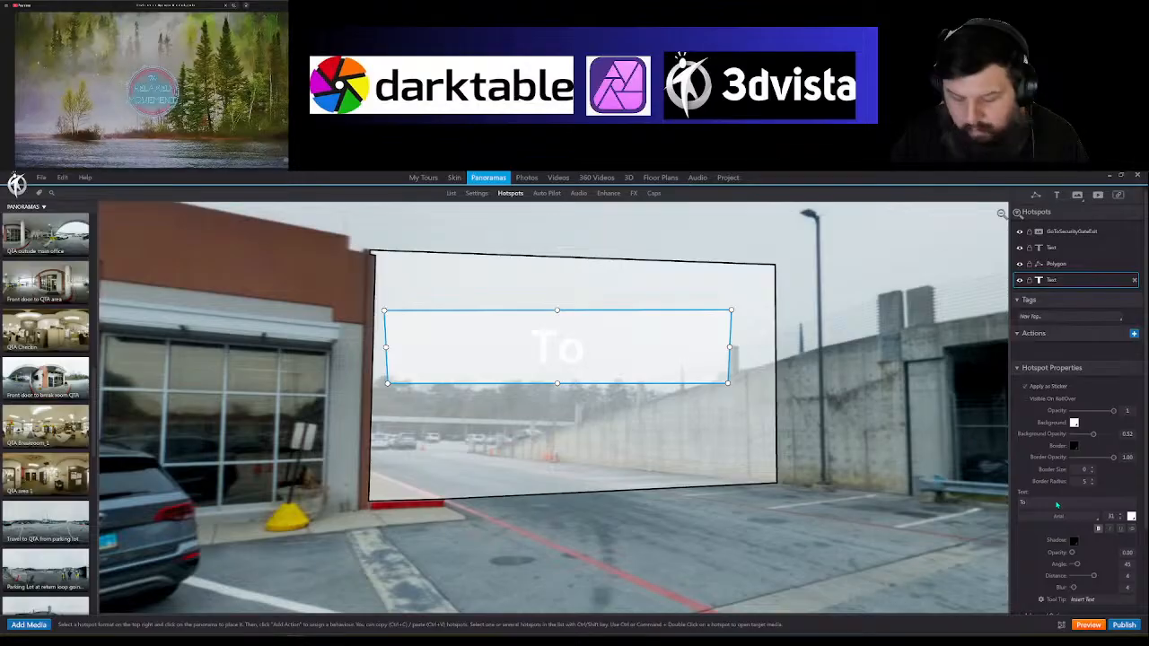
text( QTA)
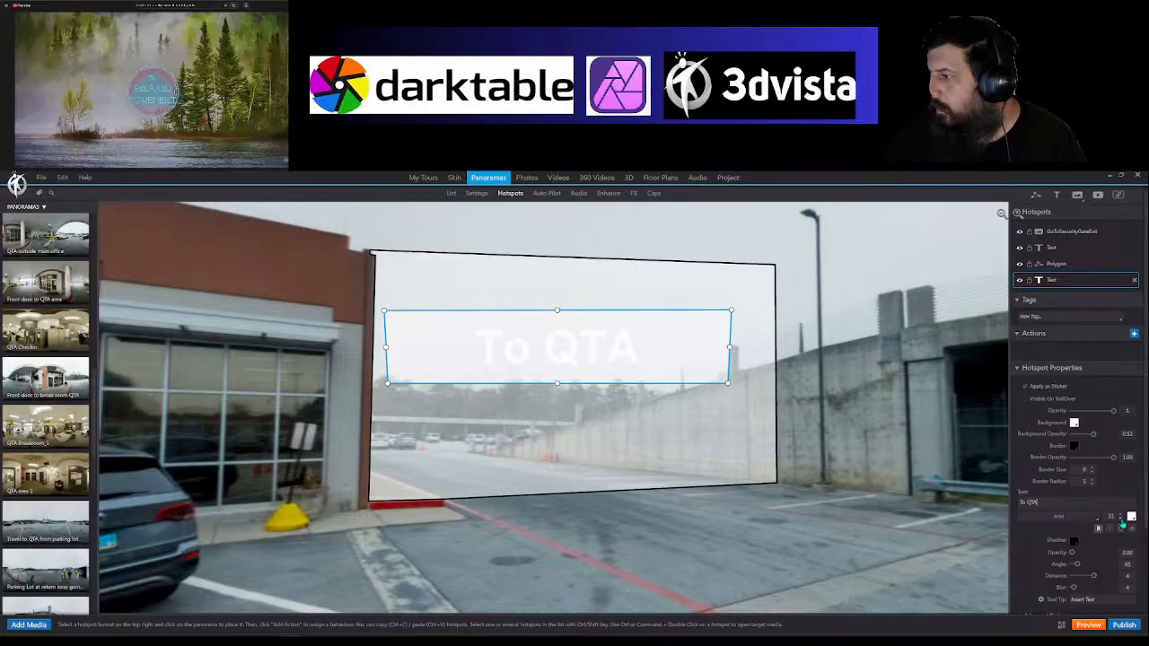
Step: Change the "To QTA" label's text color to black and move it slightly lower within the white polygon
click(1130, 517)
click(1038, 550)
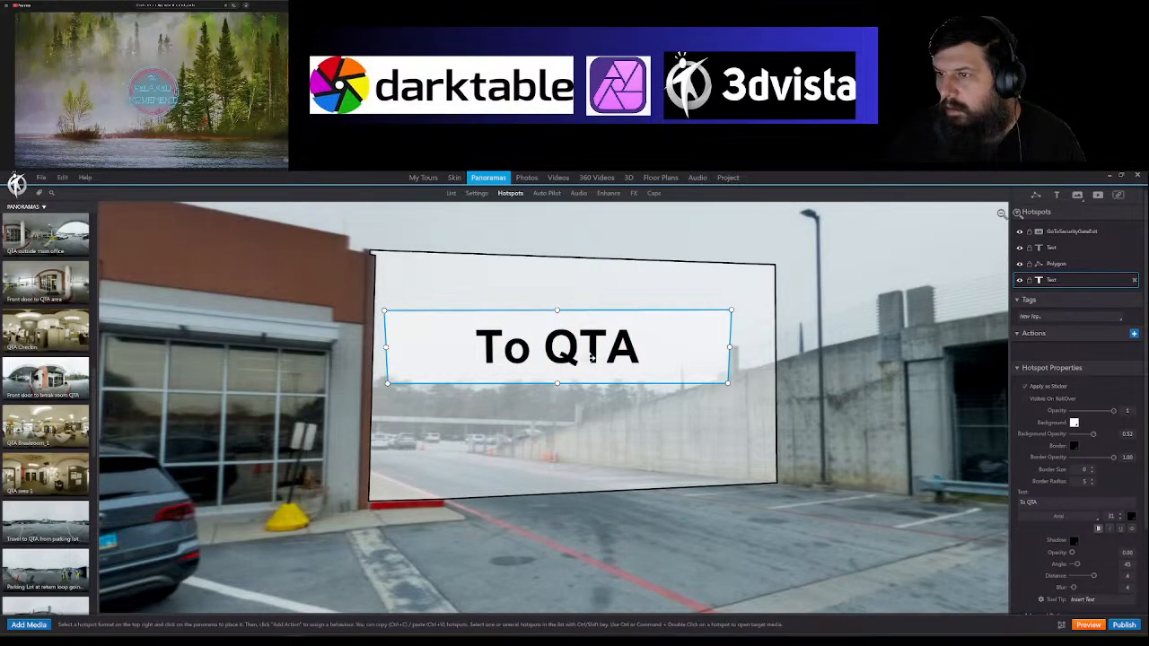
drag(591, 358, 600, 380)
click(647, 553)
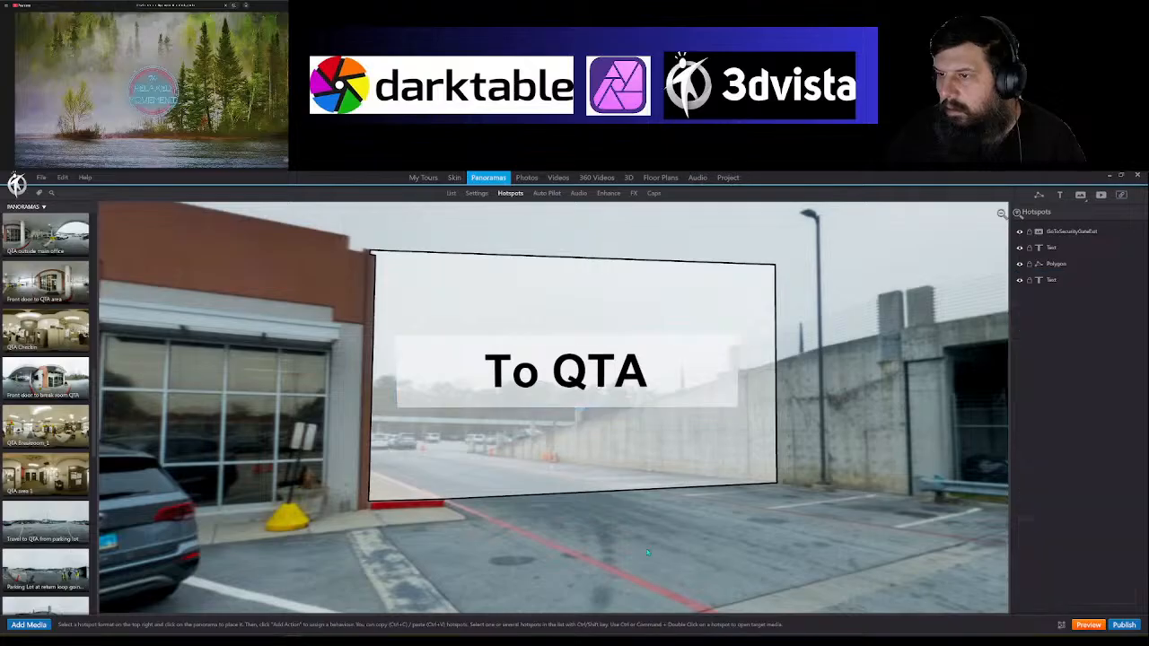
Step: Place a text label on the brick building's front above the parked cars and widen it on both sides
drag(647, 552, 517, 484)
scroll(588, 490, down, 2)
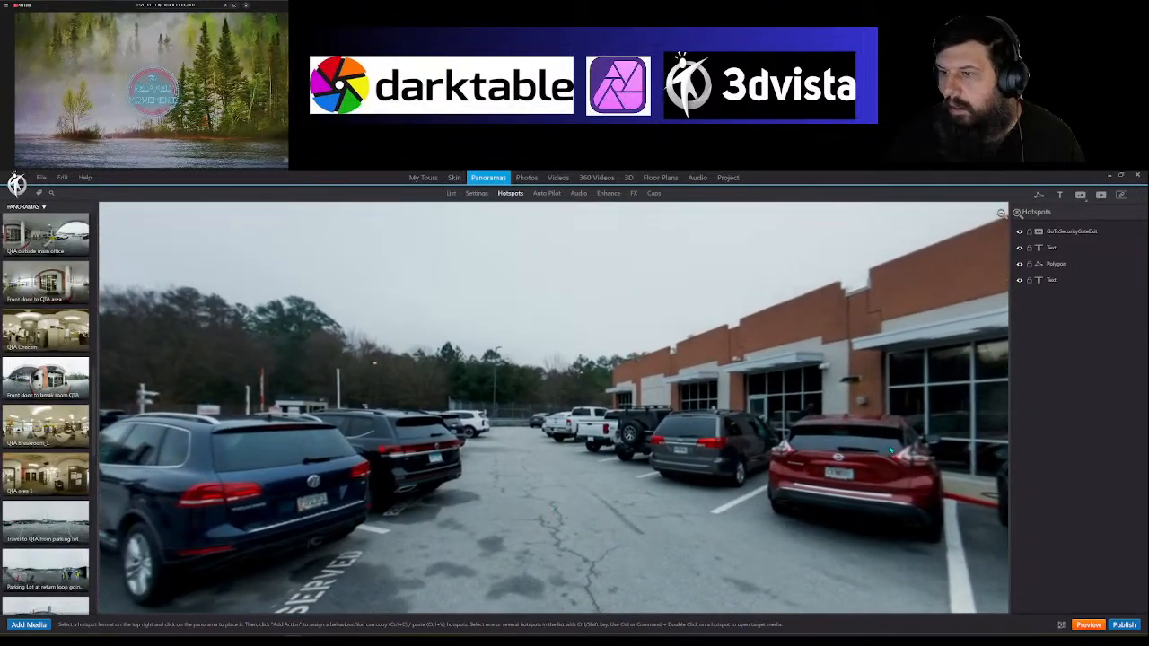
scroll(891, 449, down, 3)
drag(907, 359, 1021, 337)
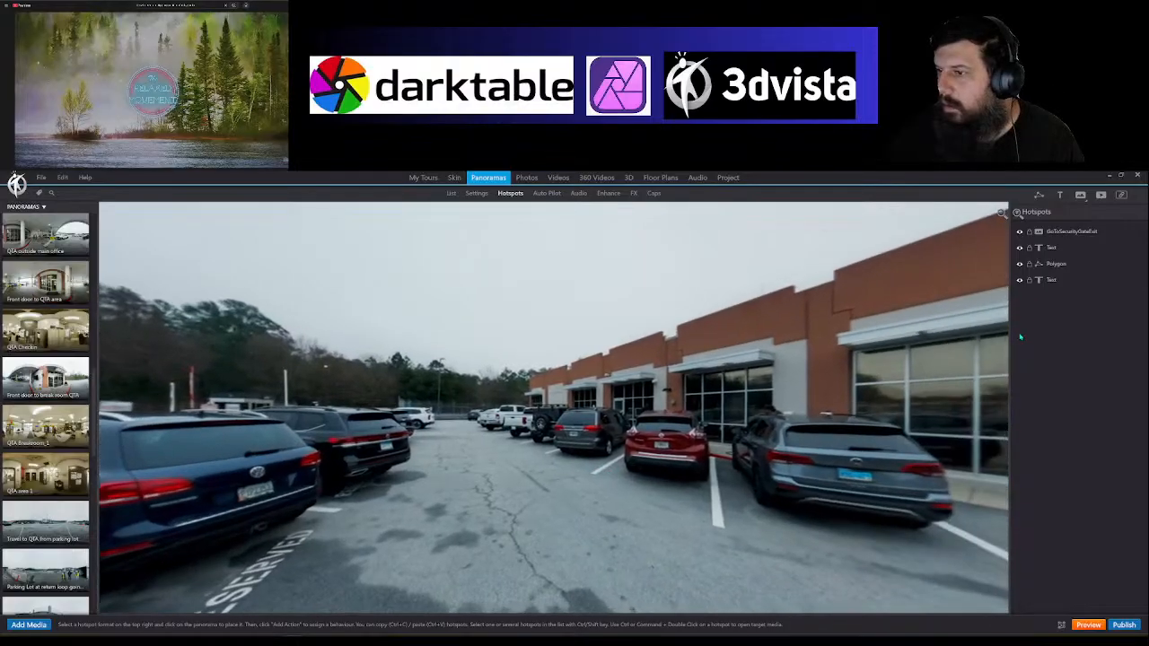
click(1061, 197)
click(644, 382)
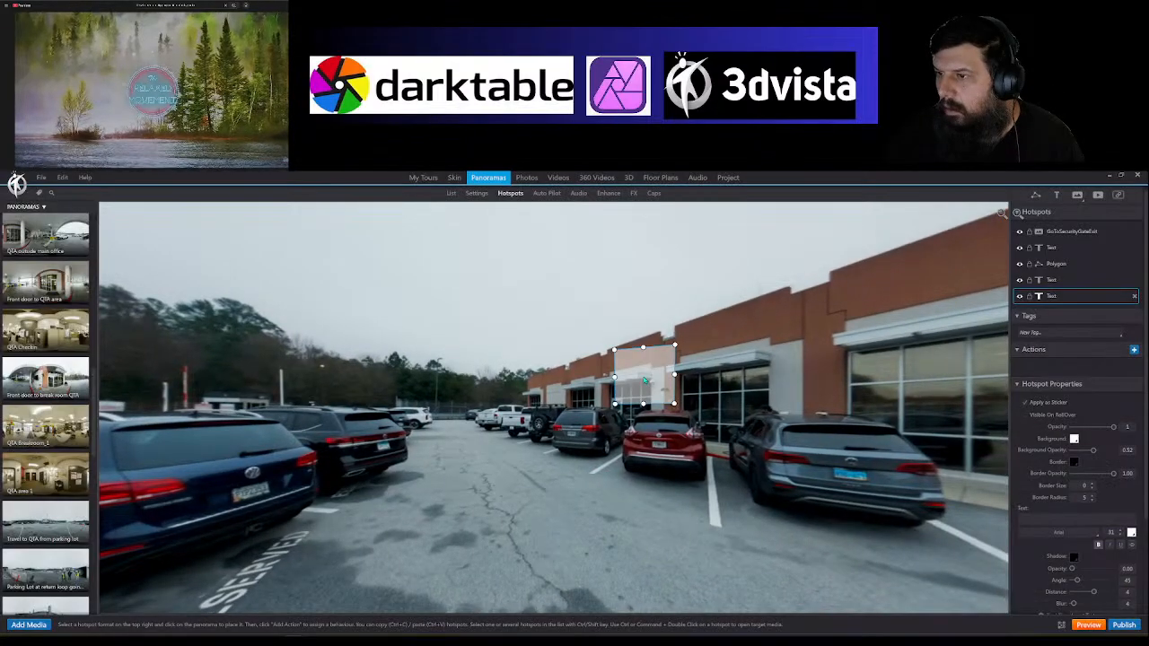
drag(675, 375, 806, 383)
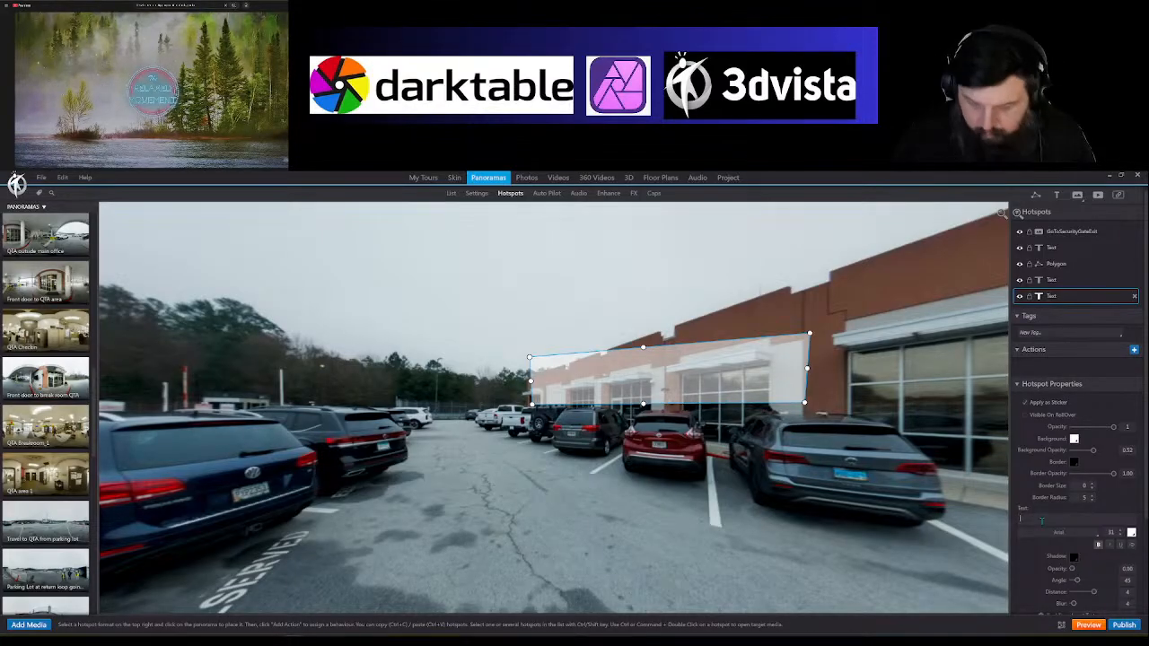
Step: Enter "You can" as the beginning of the building label's text and set its font size to 27
text(You)
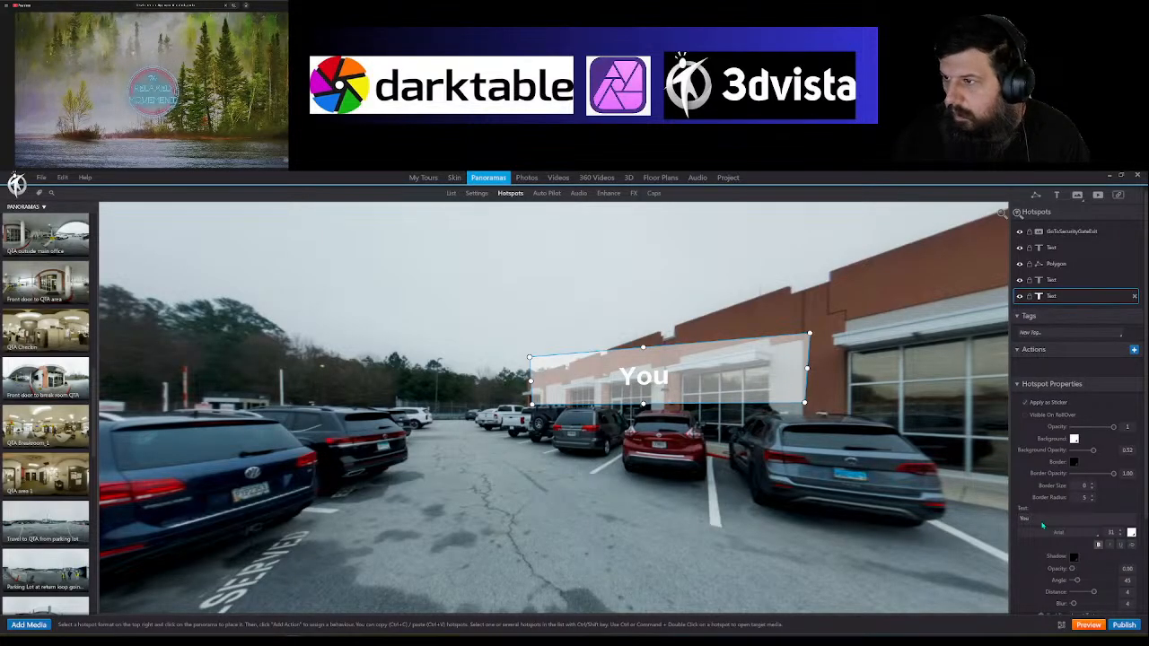
text( Can)
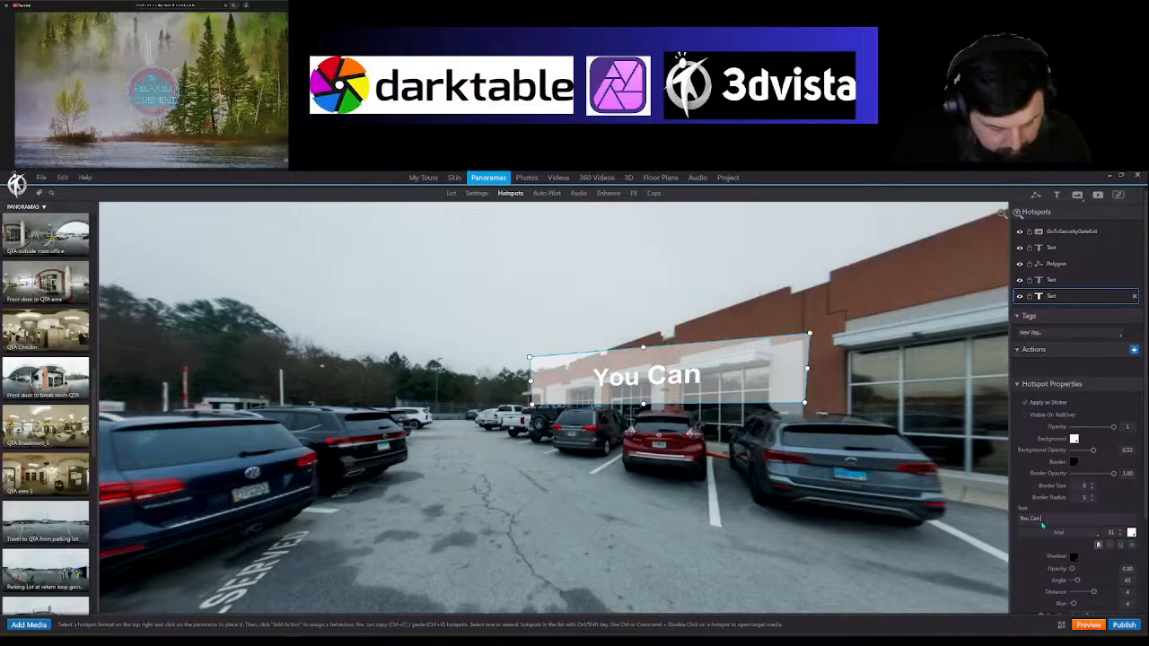
key(BackSpace)
key(BackSpace)
key(BackSpace)
text(can)
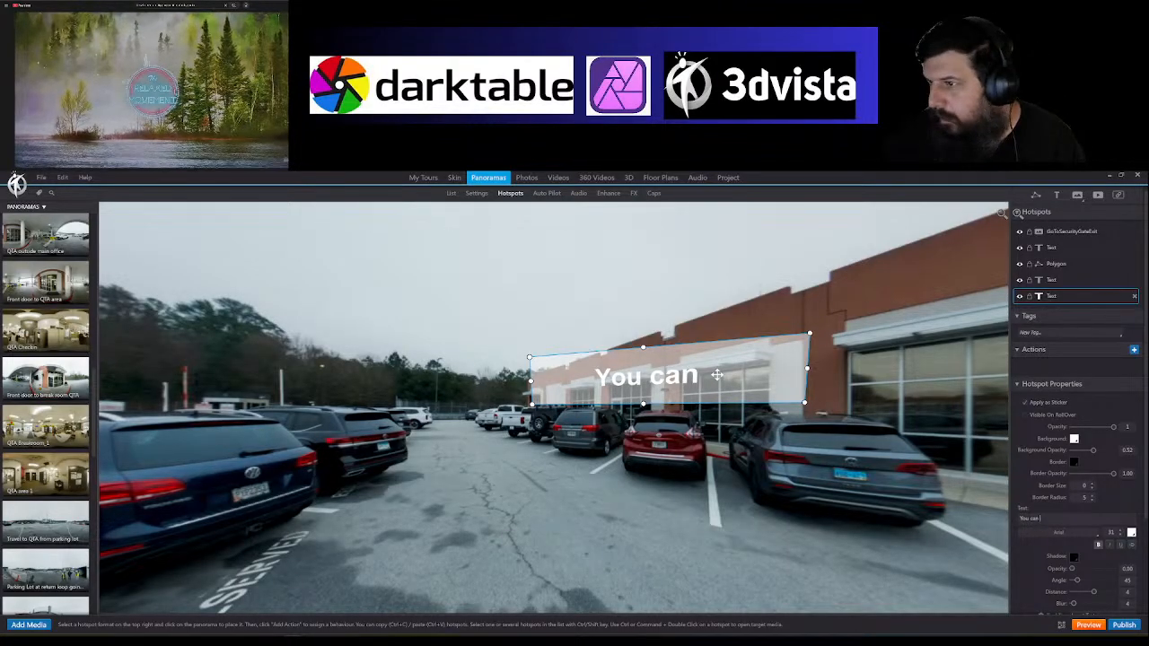
click(1120, 536)
click(1120, 536)
click(1120, 536)
click(1120, 535)
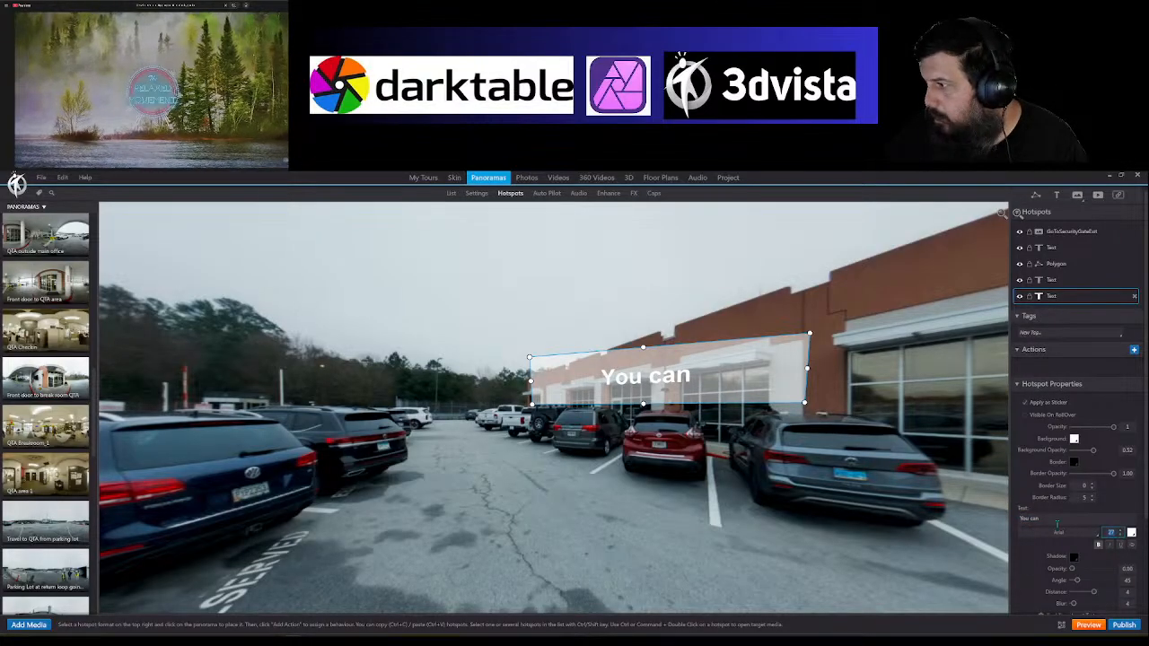
Step: Complete the label's text as "You can park on either side" and shift the label along the building toward the nearer windows
click(1056, 520)
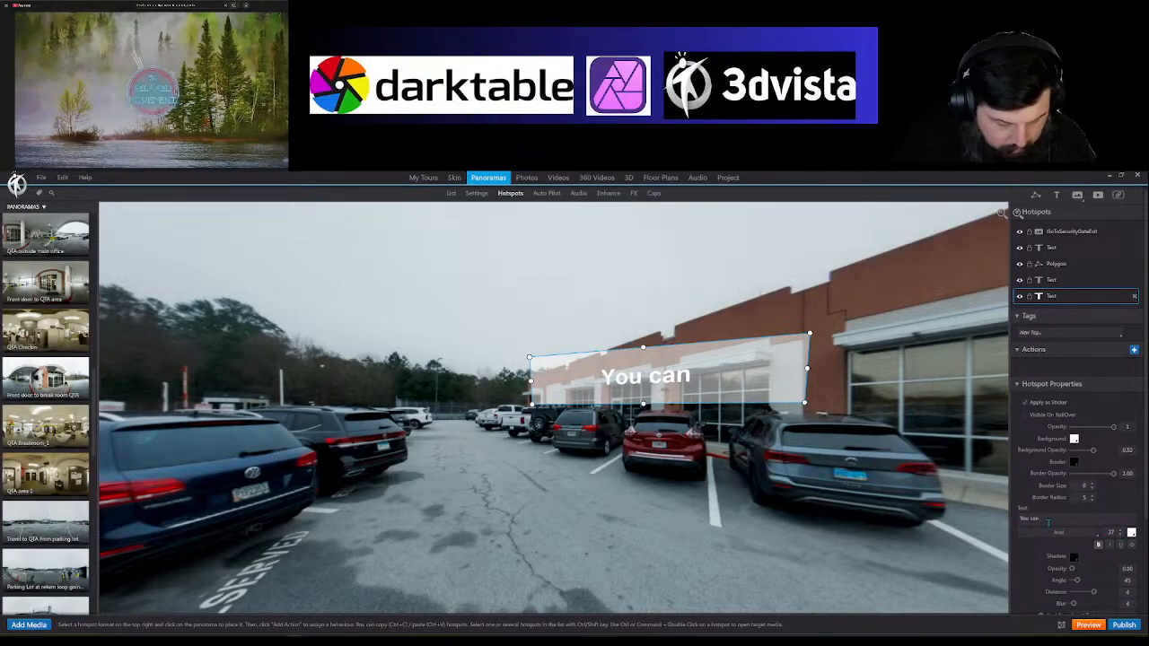
text(park on)
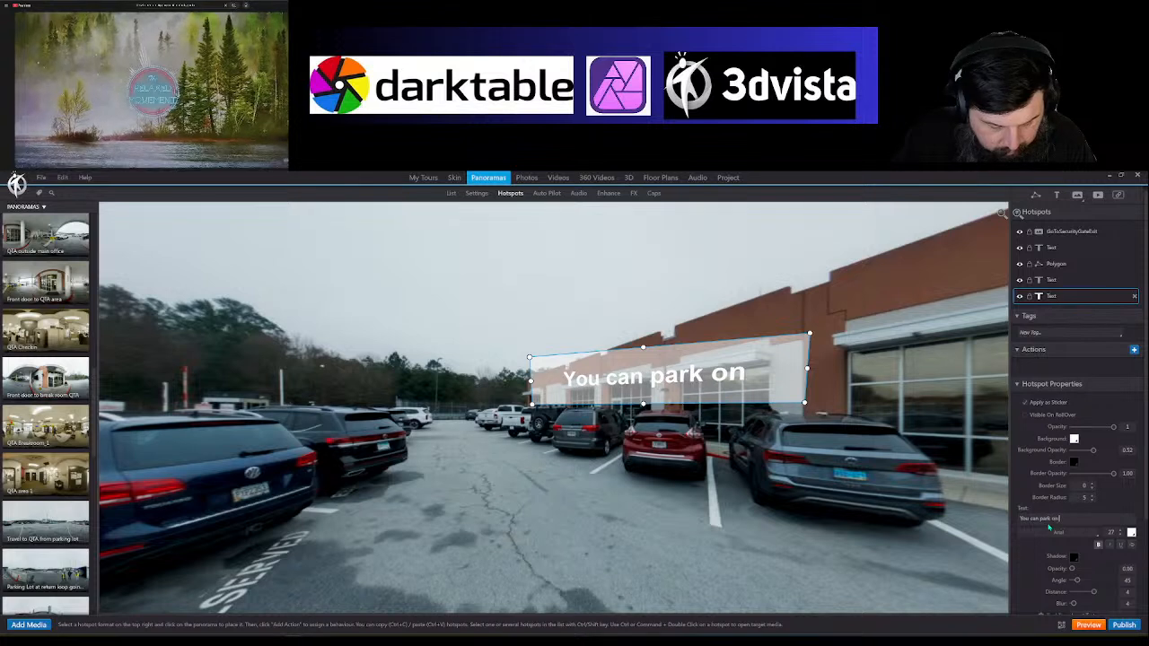
text( either si)
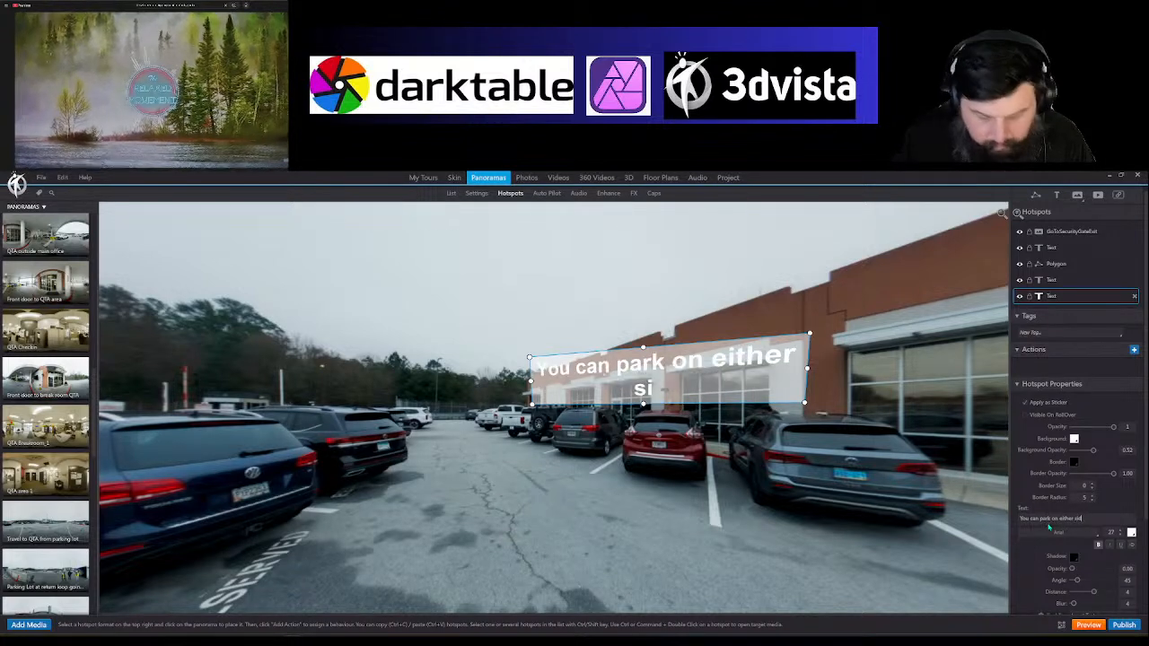
text(de)
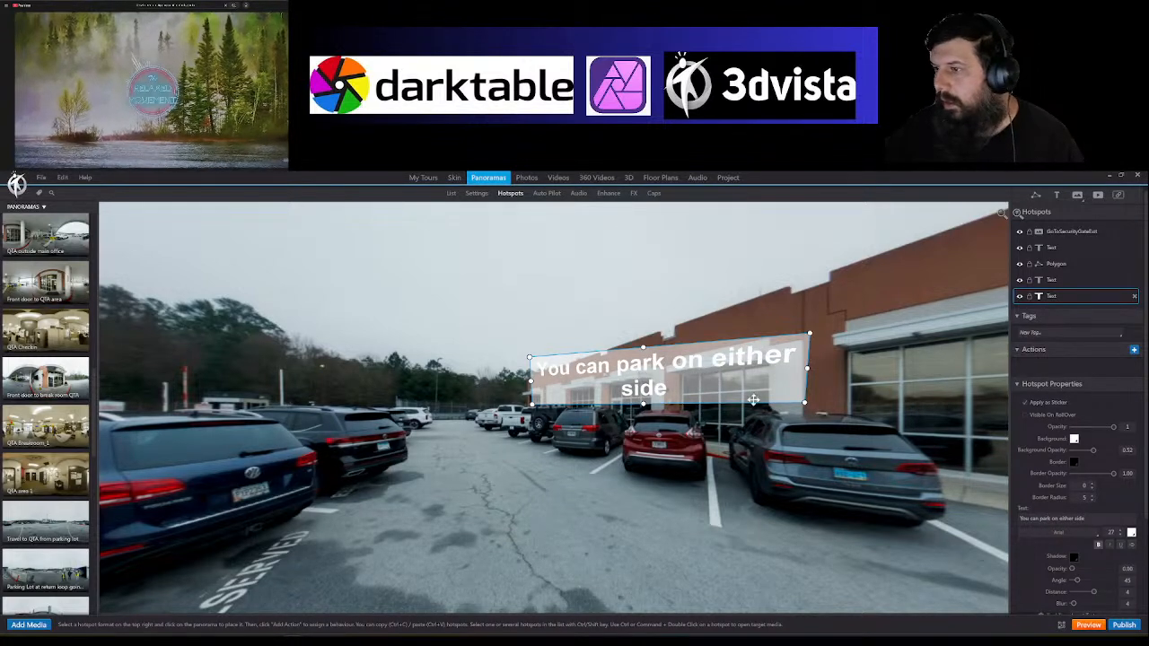
drag(754, 384, 764, 378)
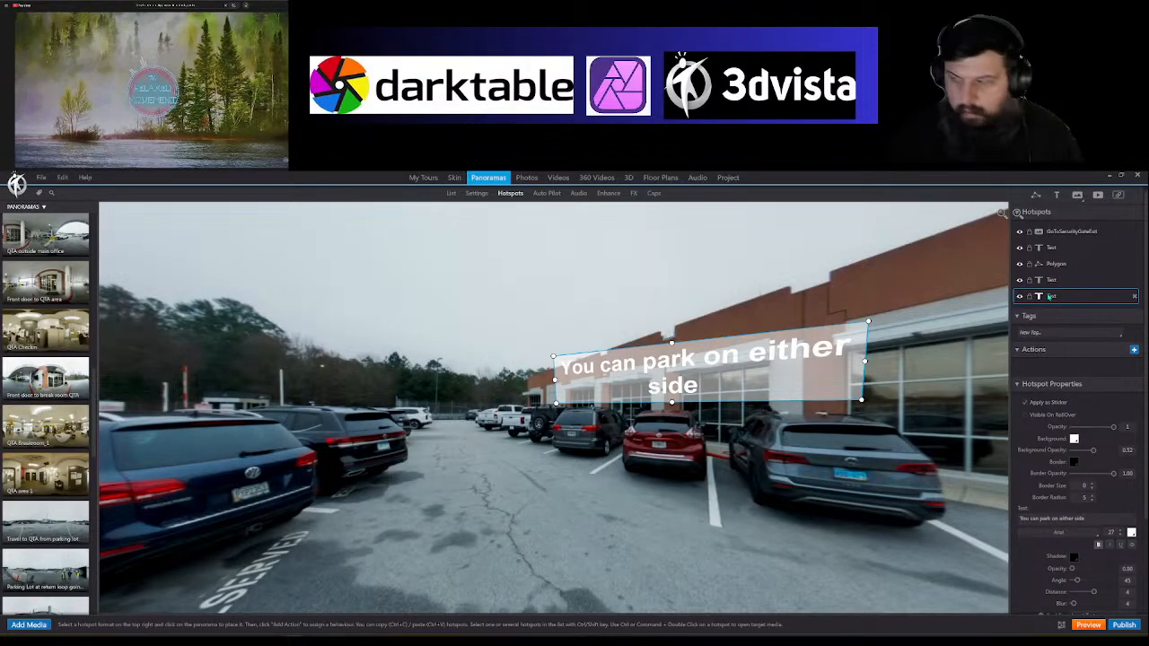
Step: Duplicate the "You can park on either side" label and move the copy across the lane above the dark SUVs
key(ctrl+v)
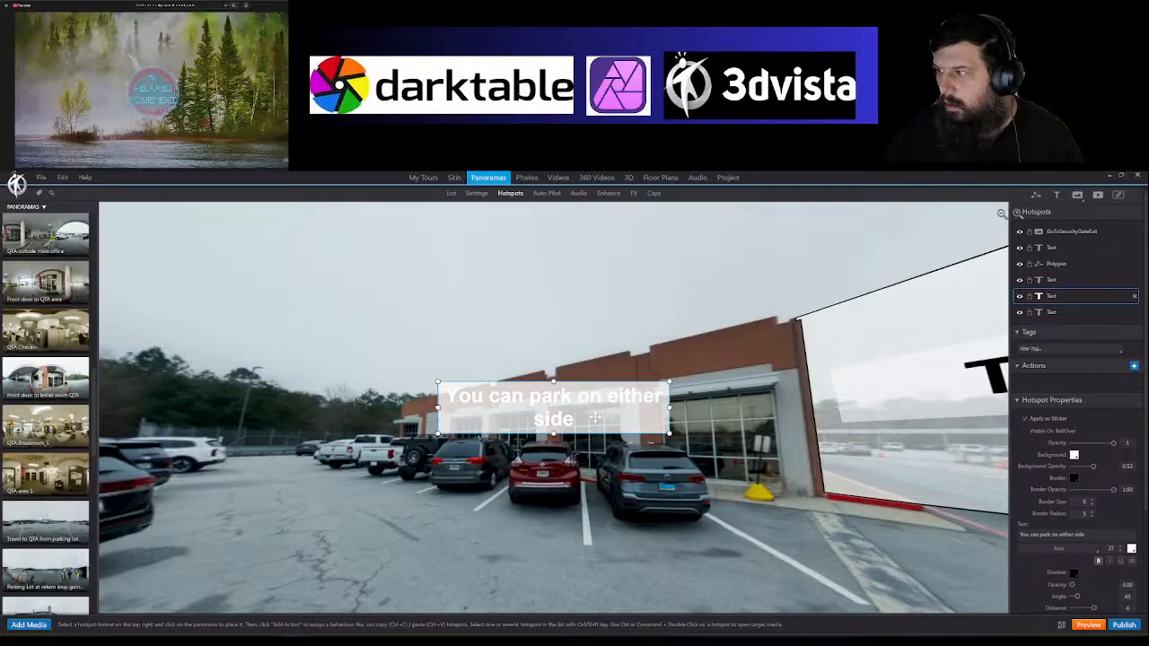
drag(595, 417, 357, 462)
drag(439, 530, 701, 536)
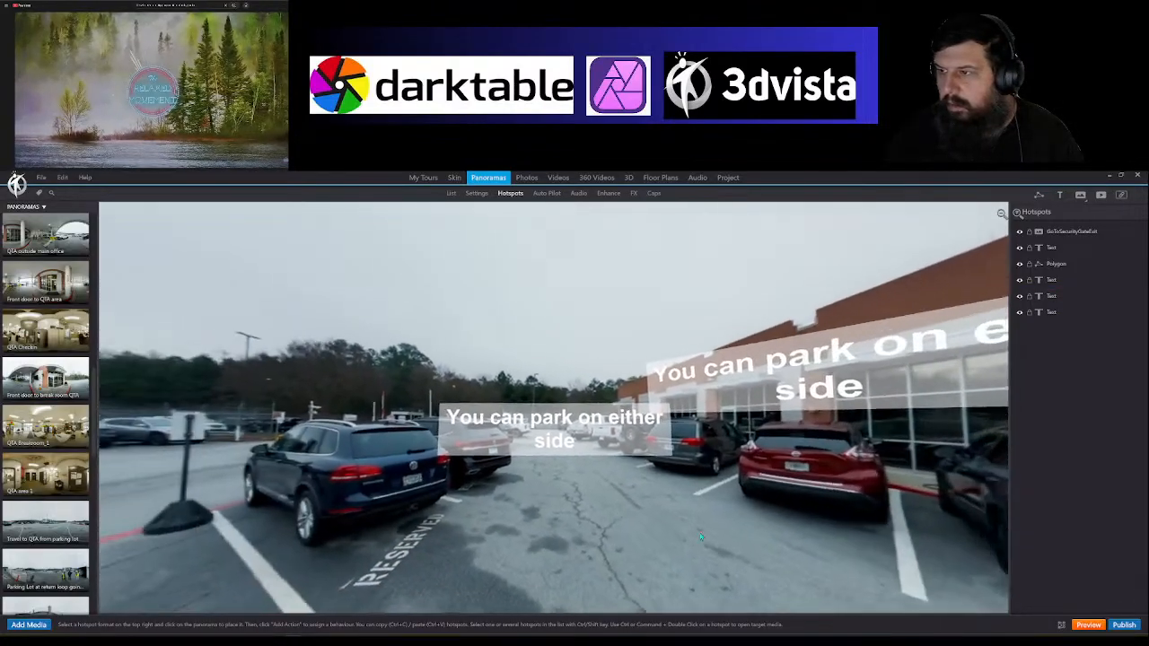
click(528, 386)
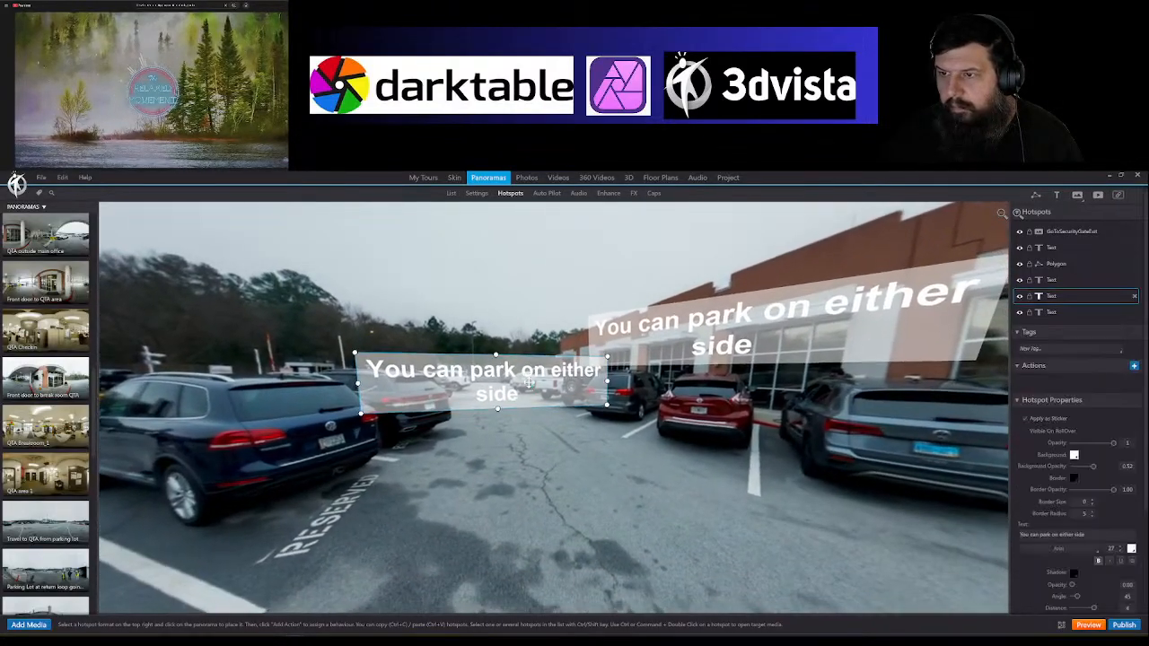
drag(528, 382, 377, 344)
Step: Narrow the label on the brick building so its text wraps as "You can park on / either side"
drag(541, 514, 651, 433)
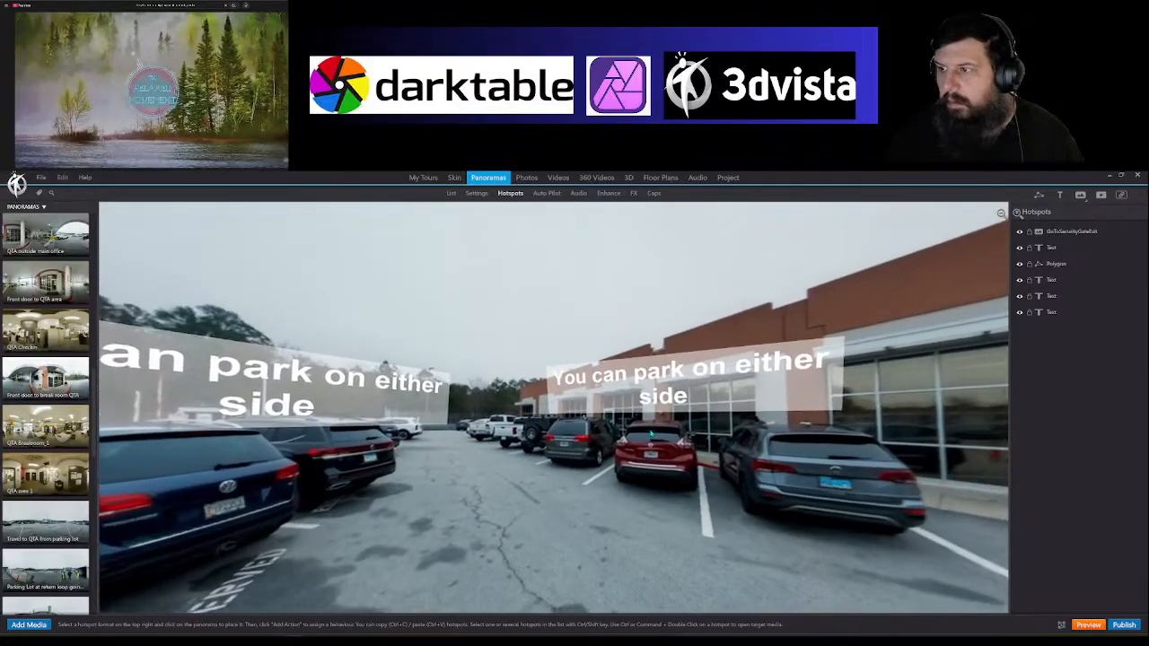
click(547, 384)
drag(544, 394, 562, 393)
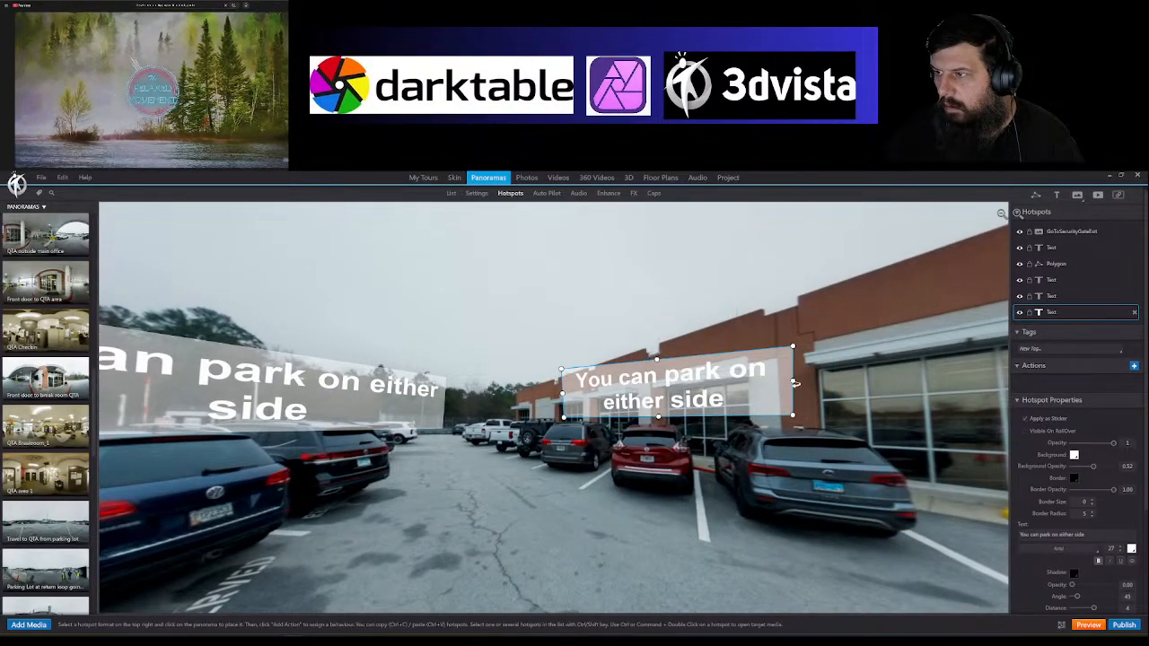
Step: Reposition the copied label above the dark SUVs and narrow it so its text wraps as "You can park on / either side"
drag(543, 509, 802, 482)
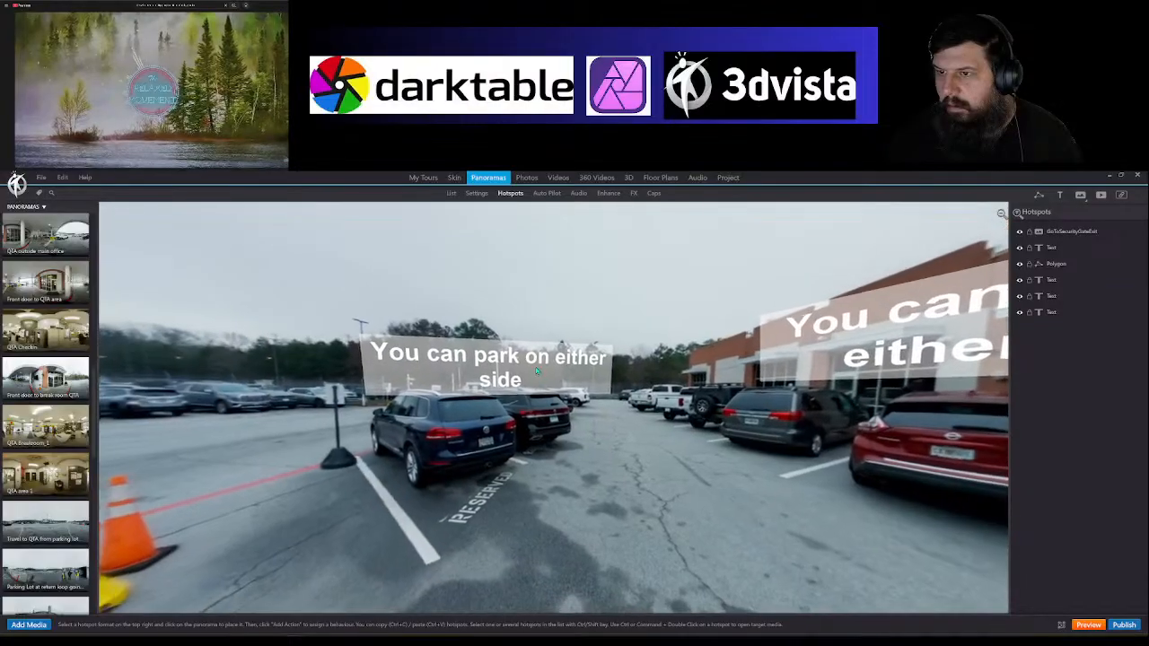
mouse_move(582, 361)
mouse_down()
mouse_move(553, 367)
mouse_move(590, 378)
mouse_up()
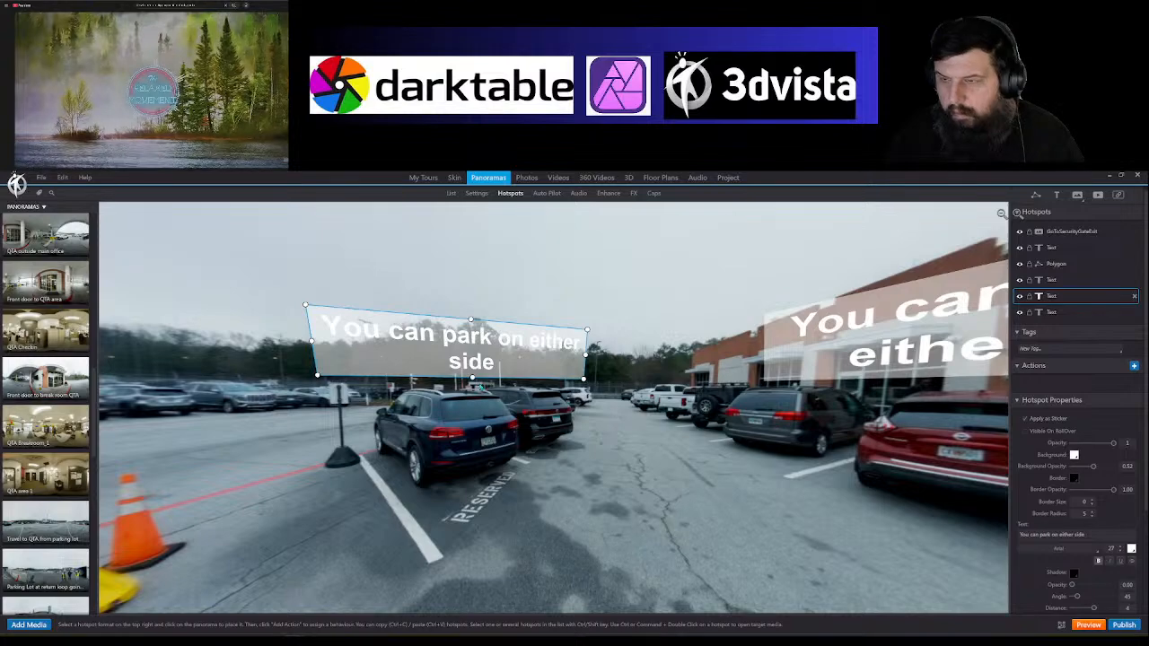
drag(550, 366, 530, 374)
drag(650, 485, 319, 359)
click(321, 356)
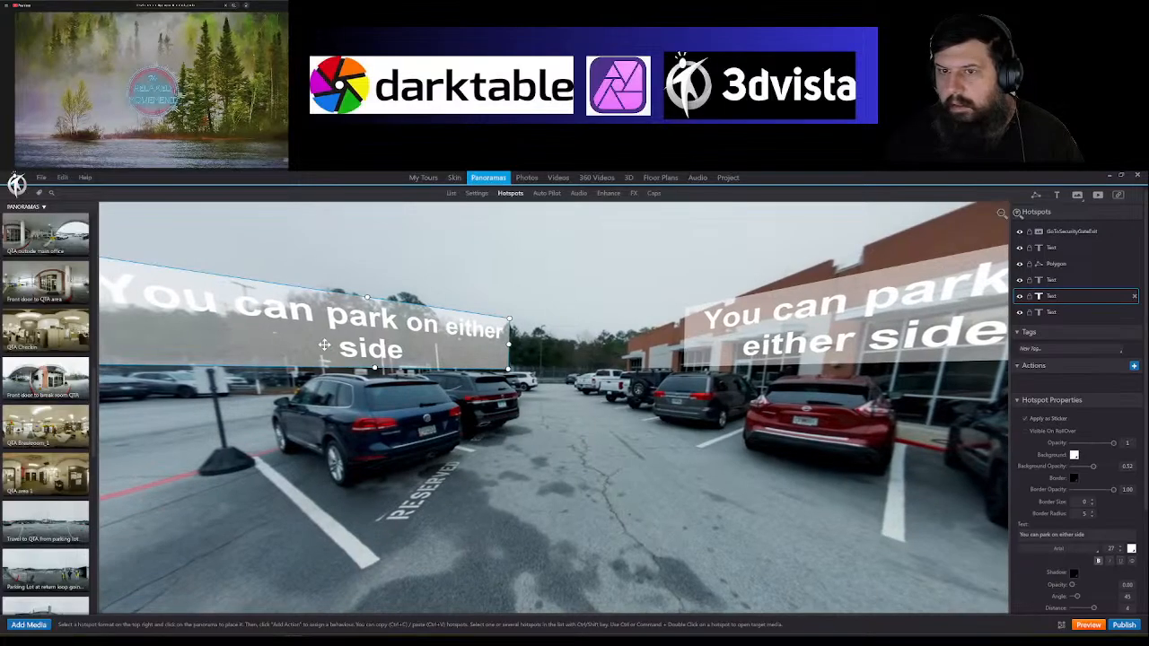
drag(389, 293, 391, 296)
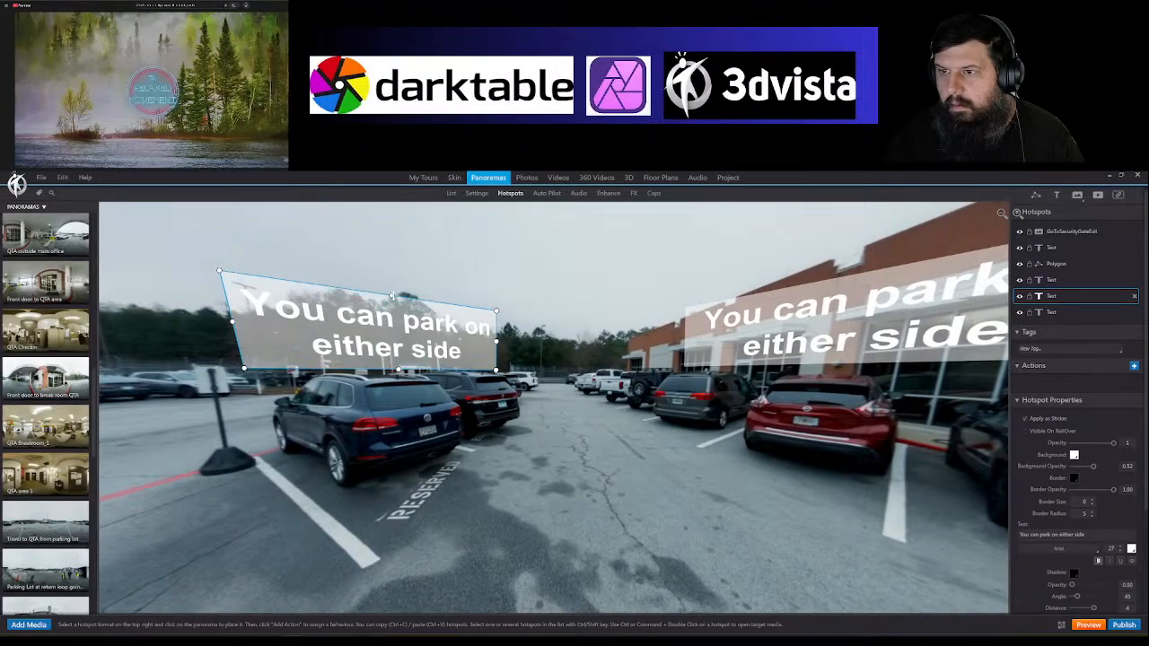
Step: Set the font size of the label above the dark SUVs to 24 and reduce the label's height slightly
click(1122, 549)
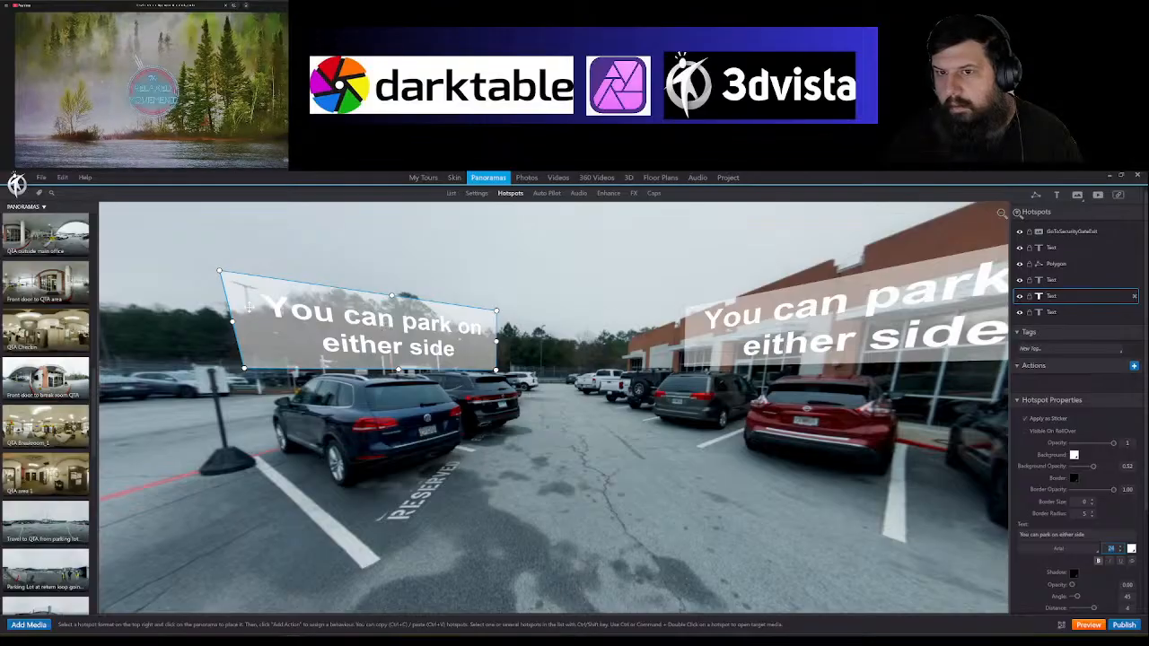
drag(220, 270, 291, 316)
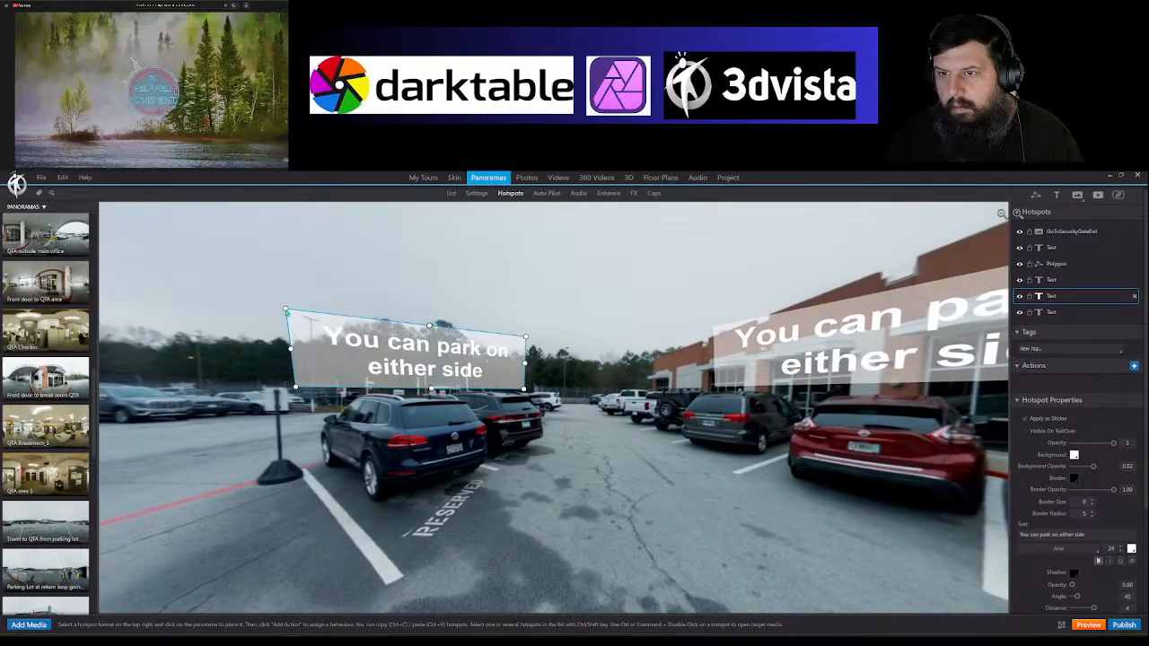
mouse_move(642, 445)
mouse_down()
mouse_move(425, 450)
mouse_move(633, 458)
mouse_up()
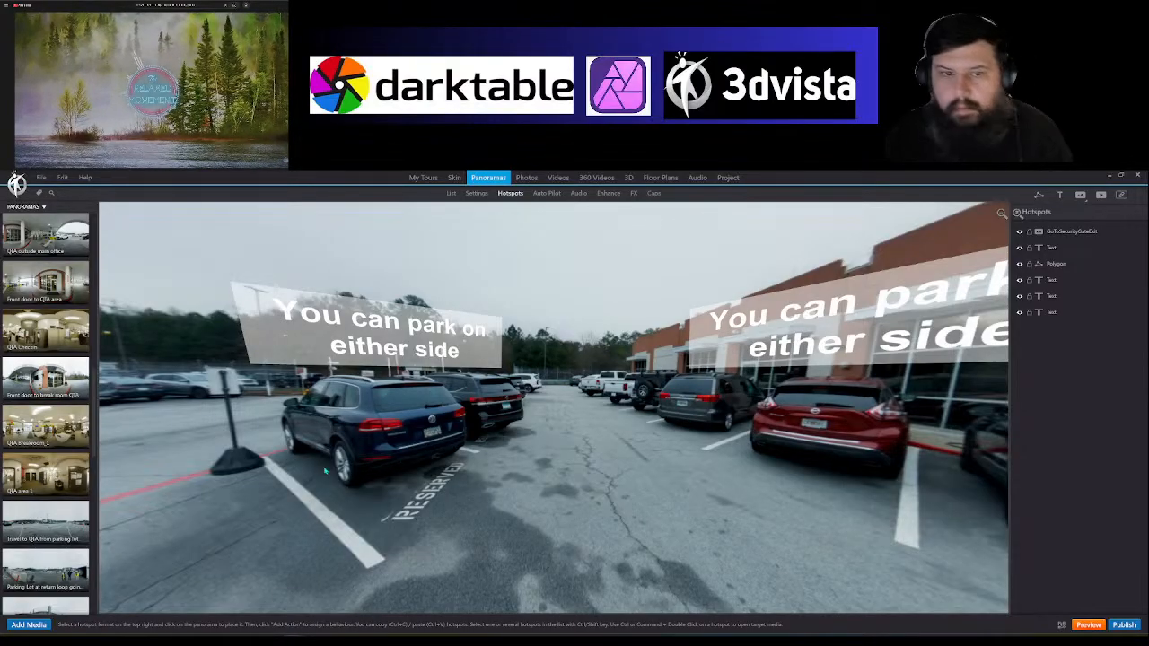
scroll(73, 417, down, 5)
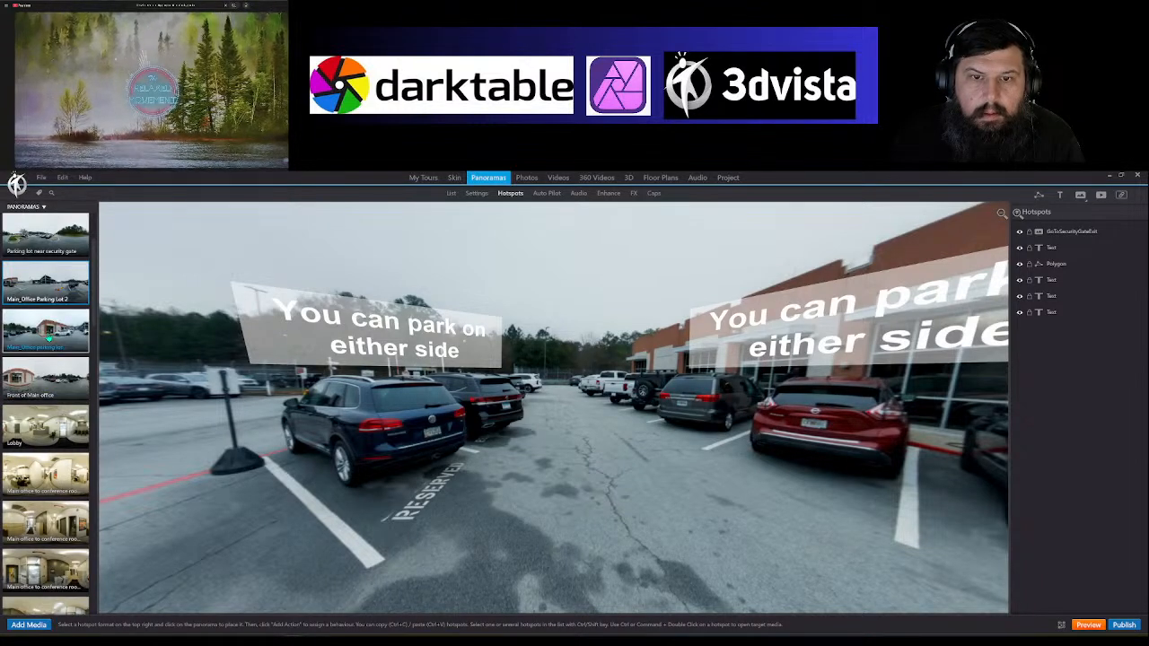
Step: Link Main_Office Parking Lot 2 to Main_Office parking lot with an arrow hotspot and a return hotspot on the lane between the white cars
click(47, 330)
mouse_move(50, 339)
mouse_down()
mouse_move(536, 433)
mouse_move(565, 397)
mouse_move(720, 397)
mouse_up()
click(632, 403)
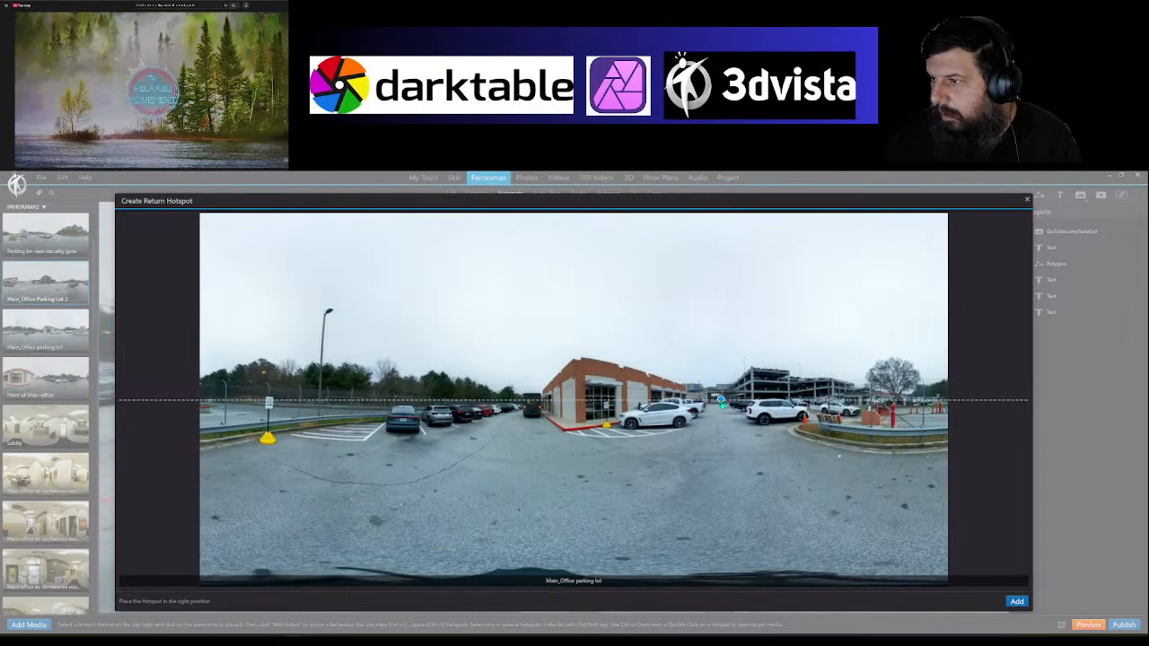
click(1026, 601)
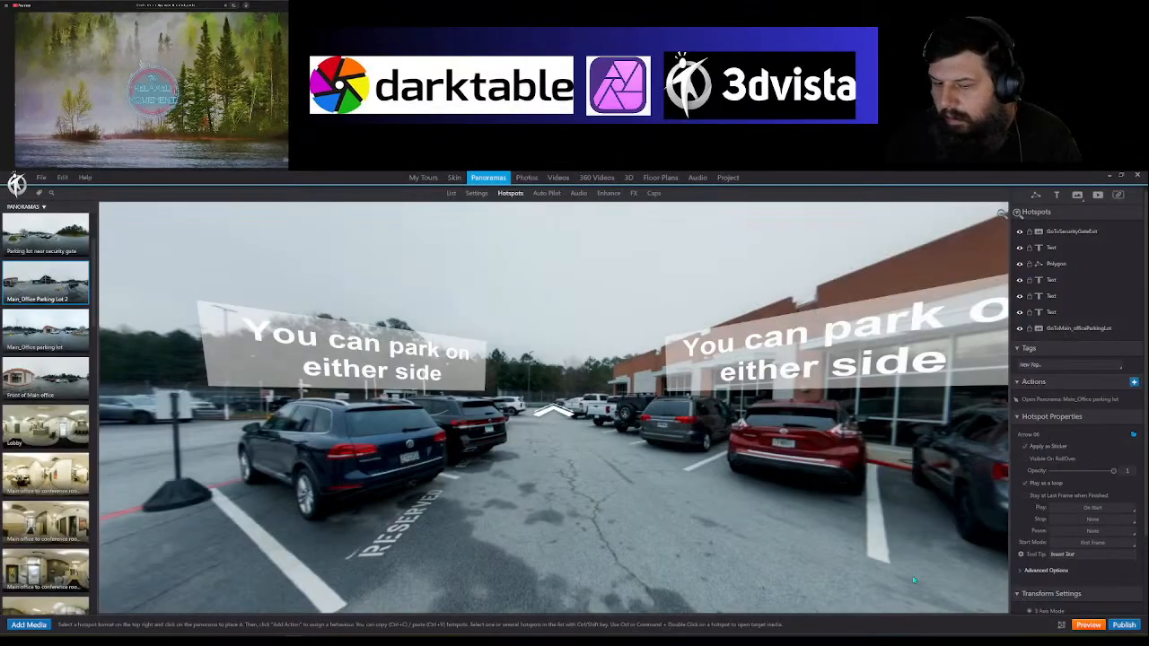
Step: Reposition the new arrow hotspot onto the pavement of the lane between the two rows of parked cars
drag(554, 410, 557, 438)
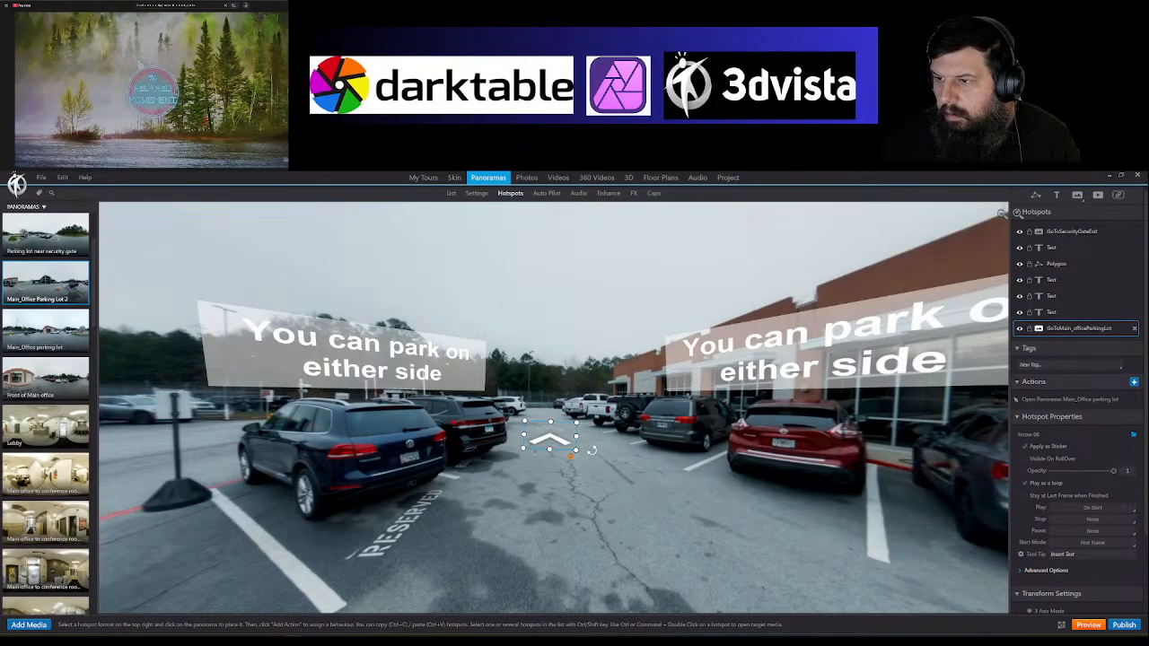
drag(550, 422, 550, 412)
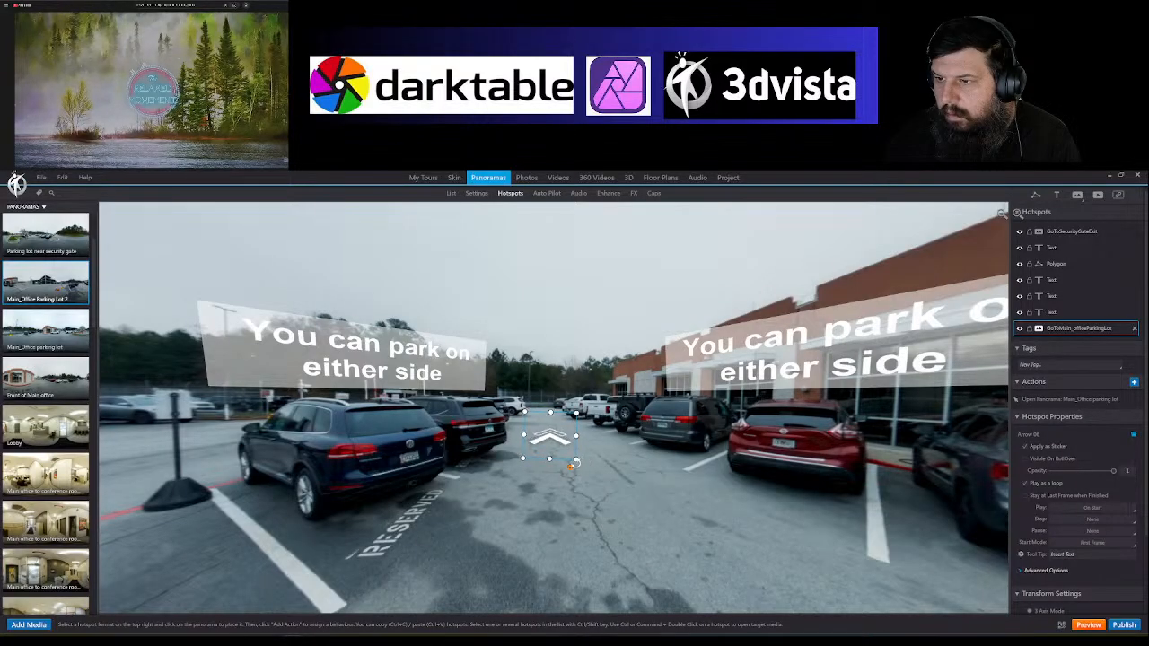
drag(572, 456, 571, 433)
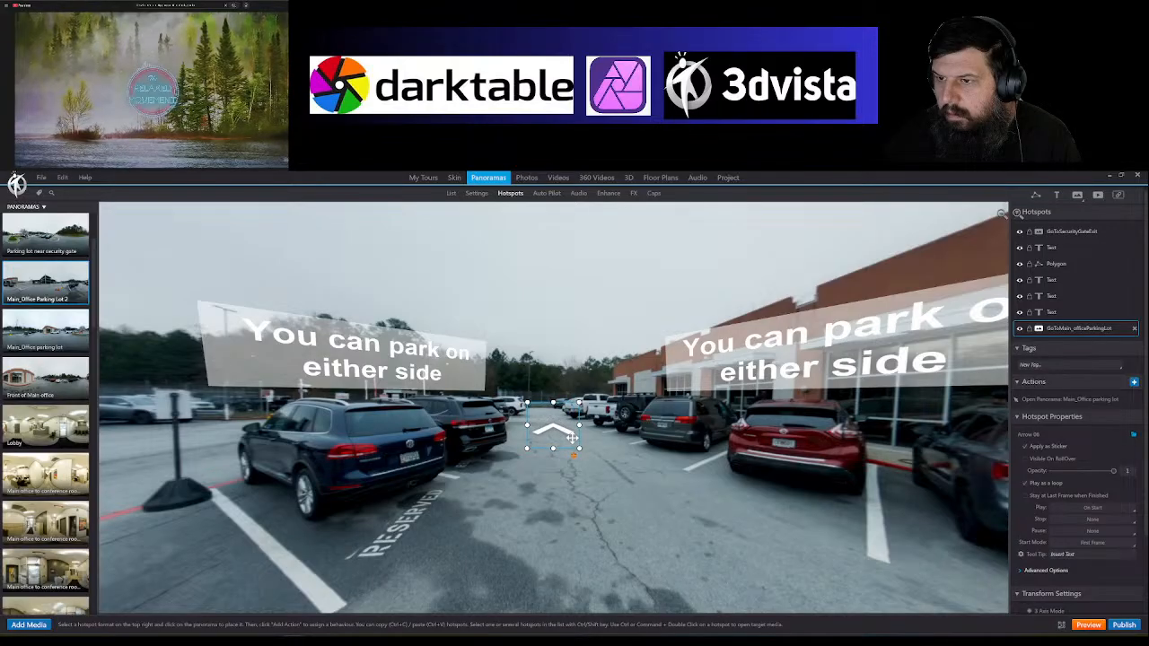
click(589, 474)
drag(617, 463, 656, 470)
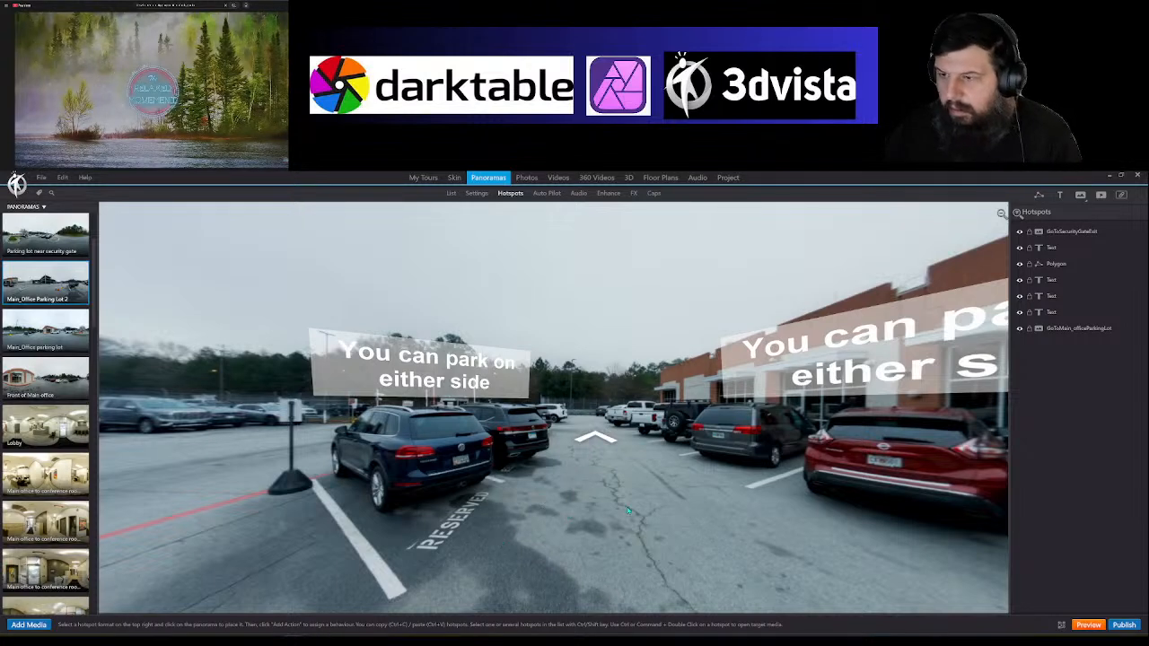
Step: Follow the new arrow to Main_Office parking lot and move its return arrow down onto the lane between the white cars
click(606, 438)
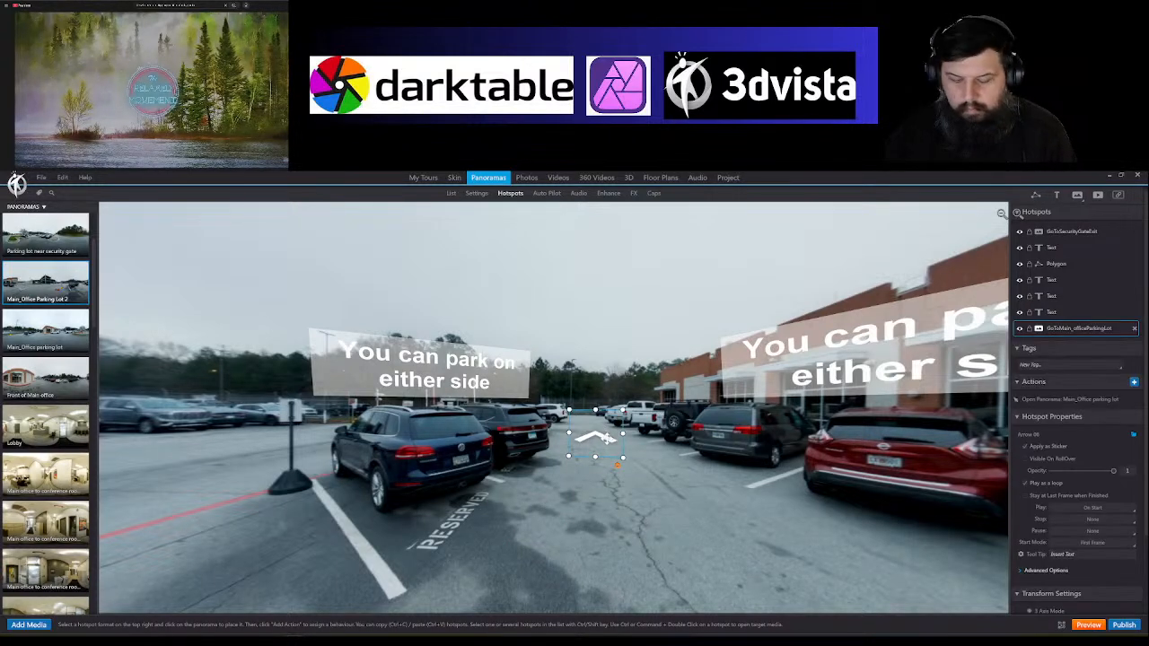
double_click(599, 438)
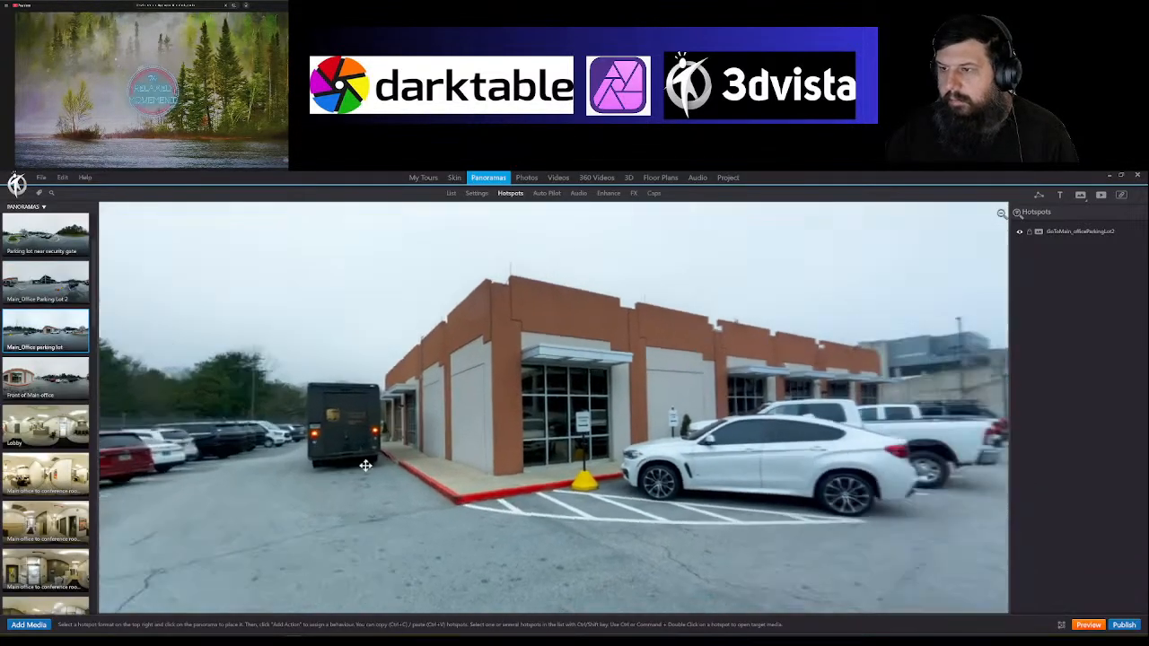
drag(366, 465, 354, 474)
drag(573, 433, 556, 469)
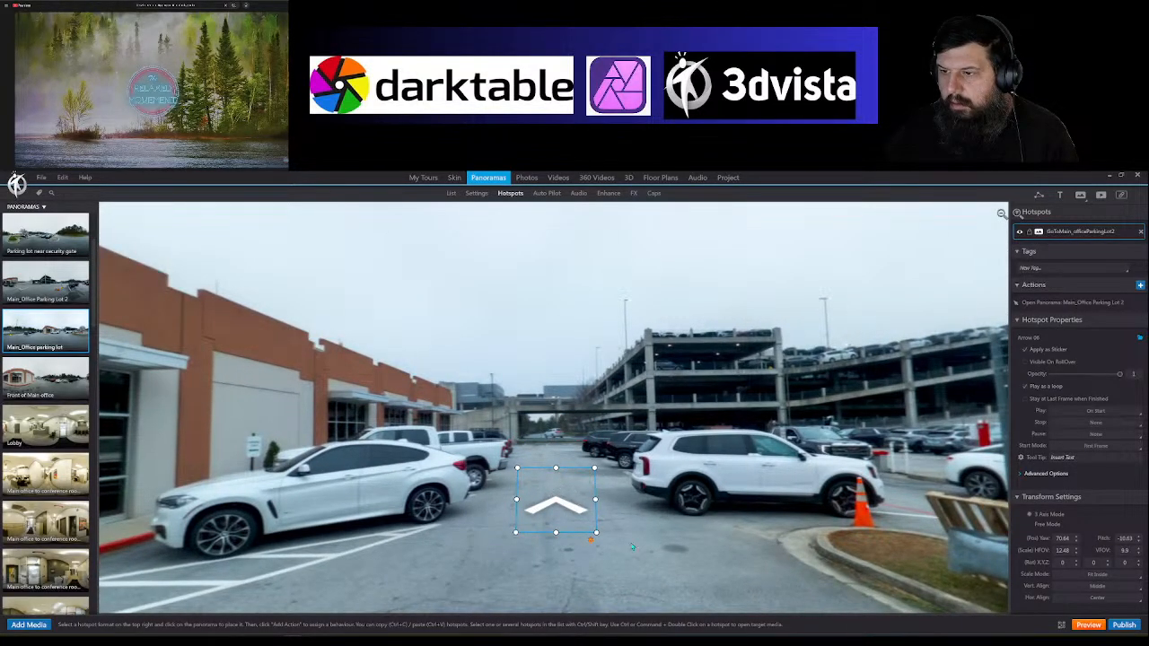
drag(632, 546, 467, 542)
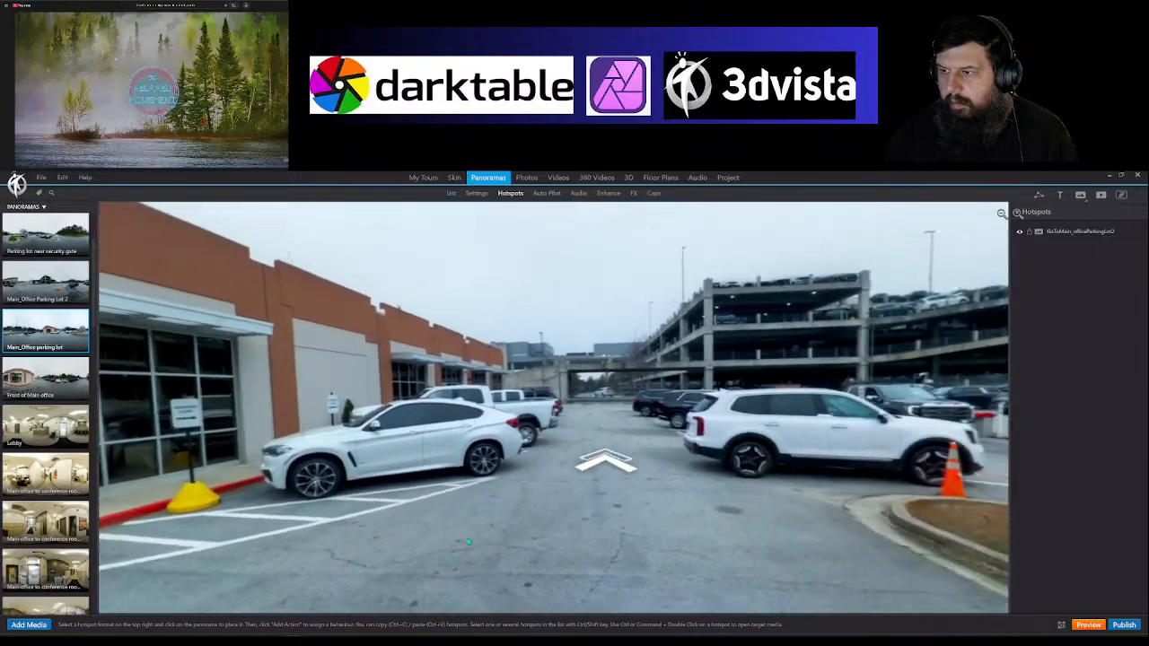
Step: Add an "Exit" text label just below the return arrow and widen its background on both sides
click(1060, 197)
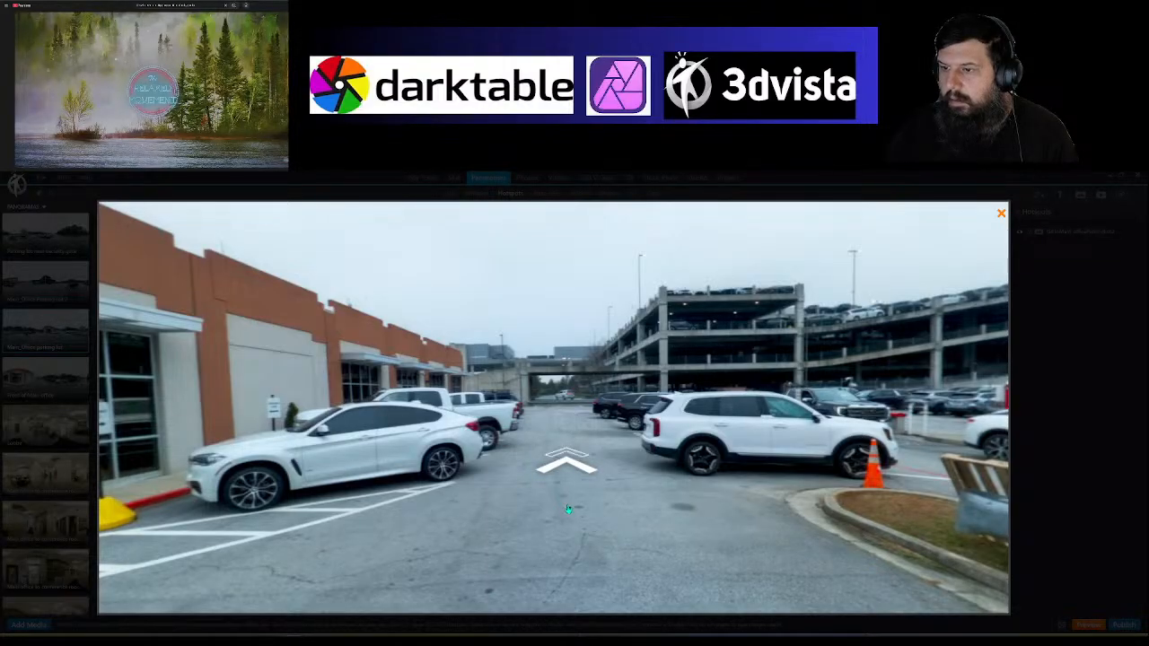
click(569, 509)
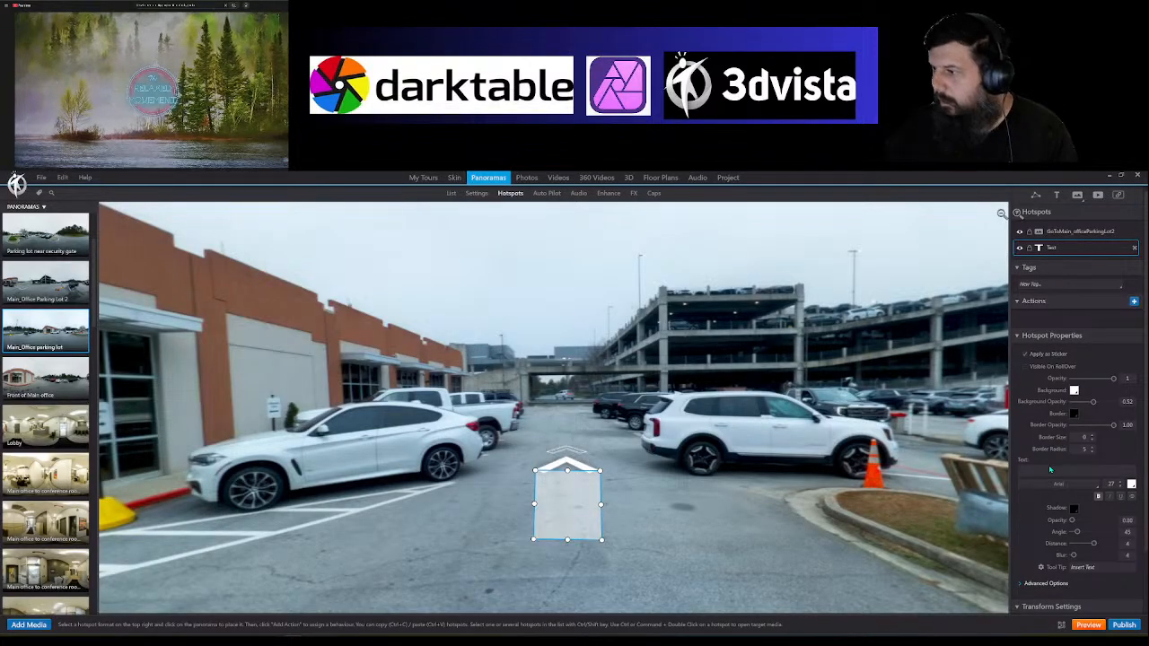
click(1046, 468)
text(Exit)
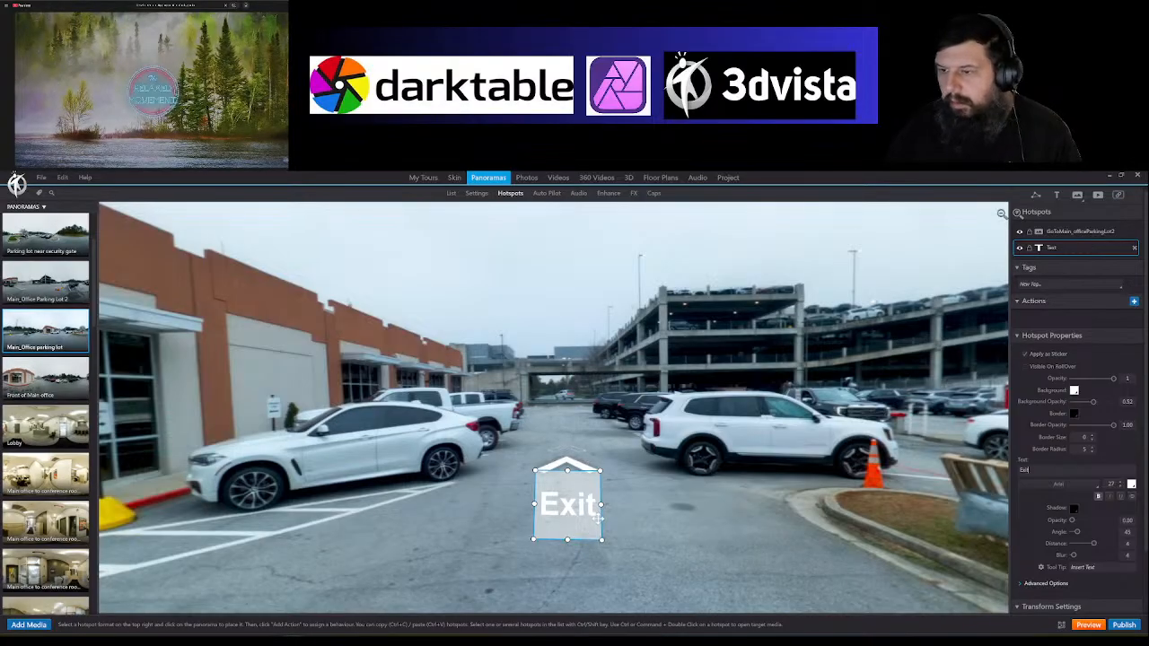
drag(602, 505, 636, 504)
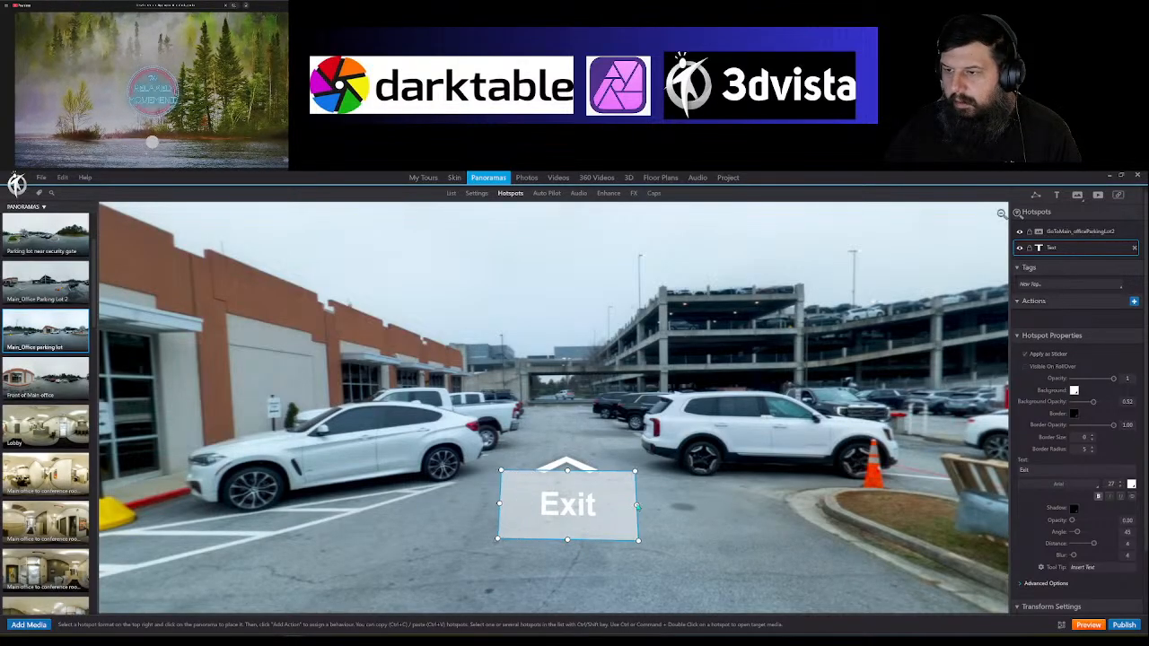
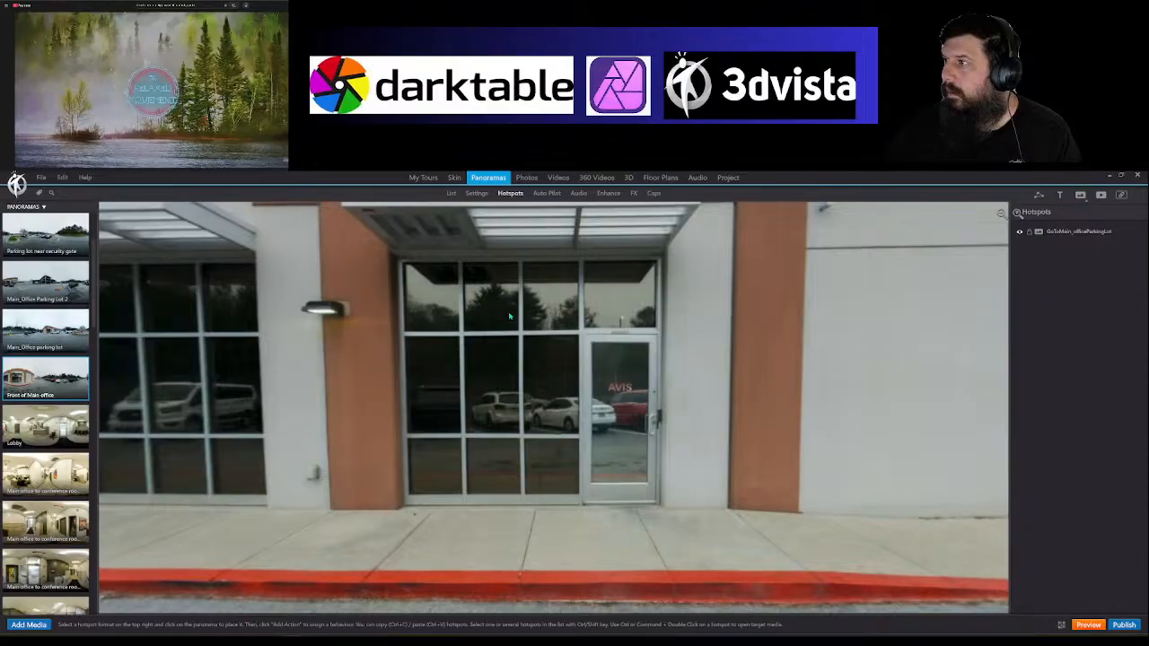
Step: Link Front of Main office to the Lobby with the Blue door hotspot on the entrance door, including a return hotspot
click(45, 427)
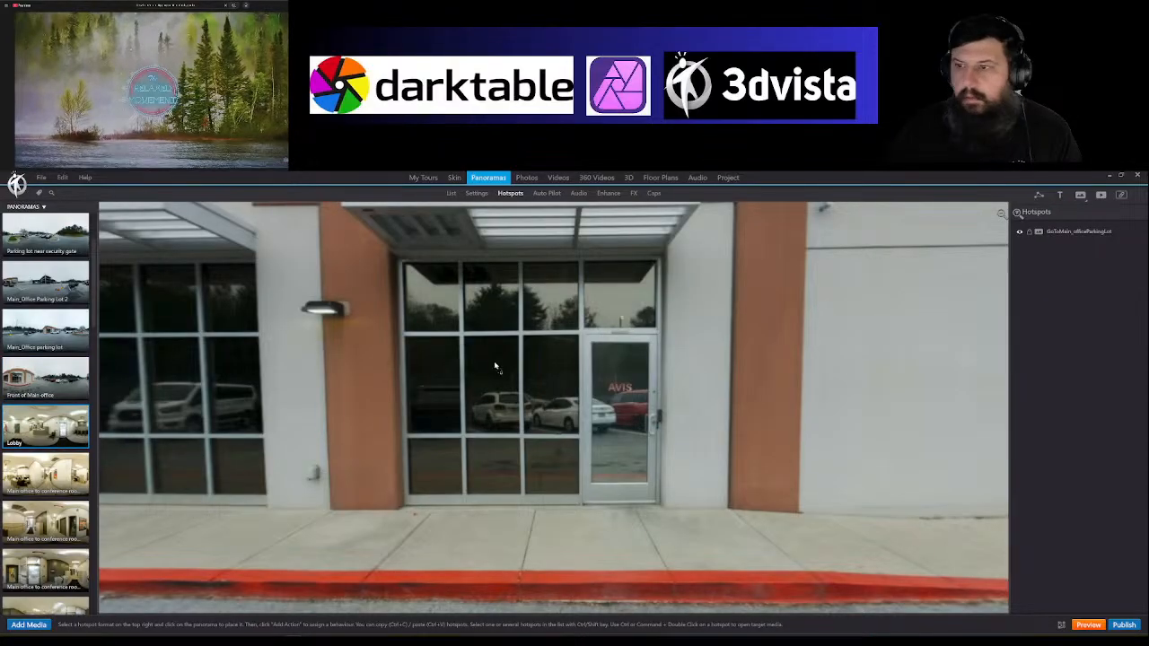
click(610, 388)
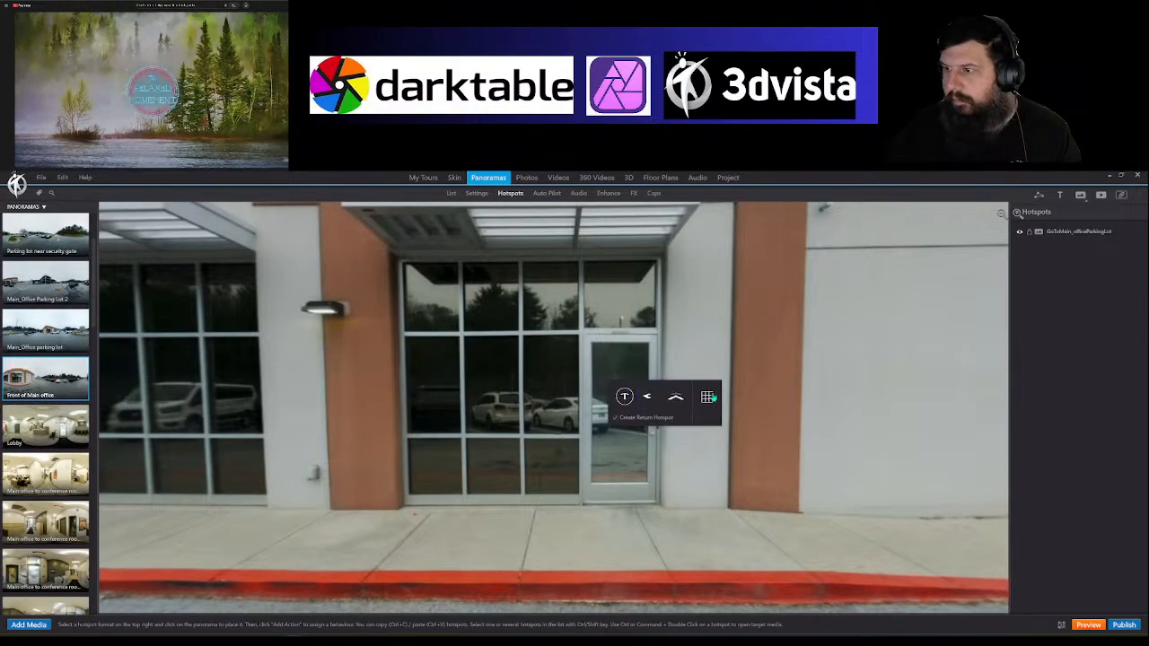
click(709, 398)
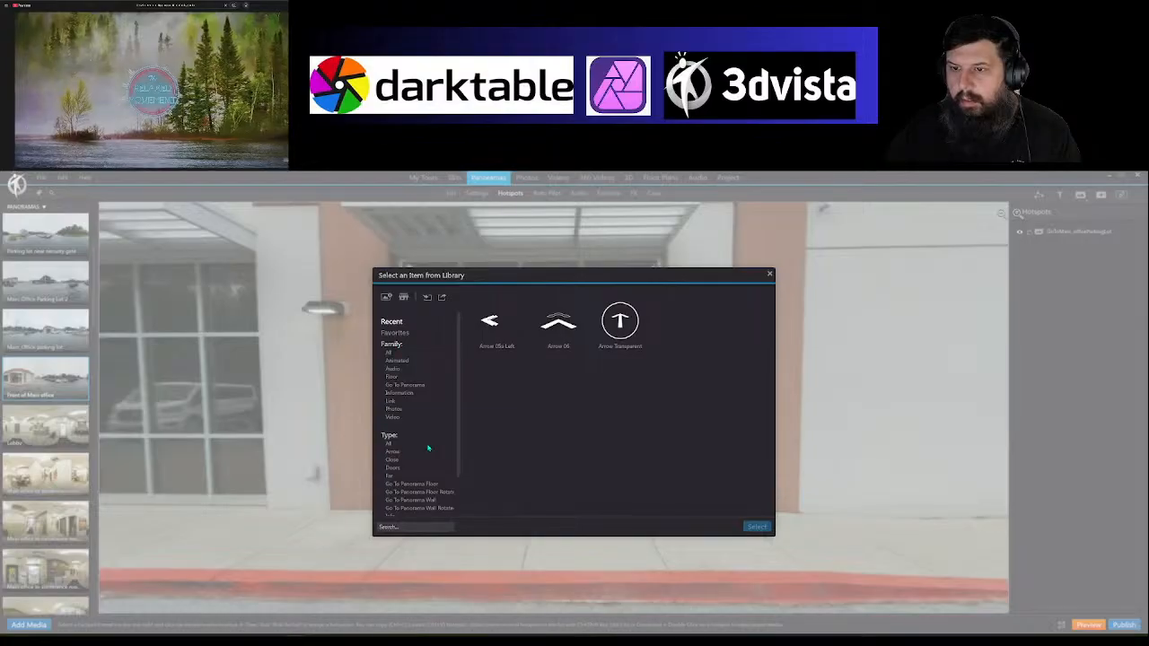
click(393, 468)
click(558, 305)
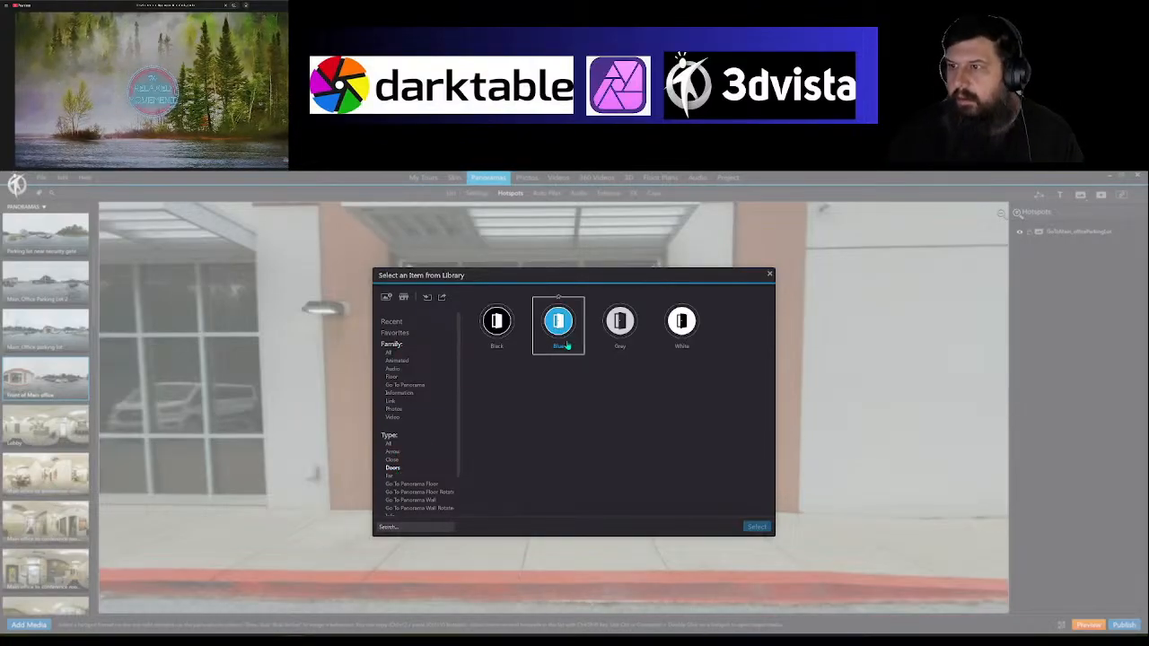
click(756, 527)
drag(574, 404, 727, 404)
click(1017, 601)
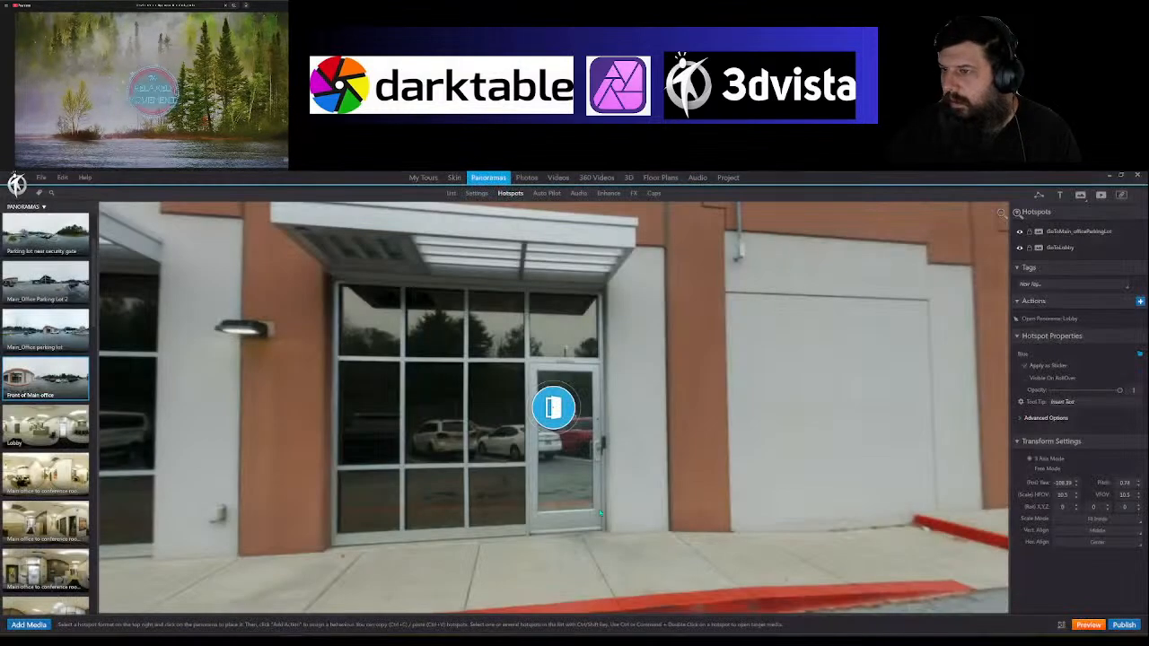
Step: Reposition the blue door hotspot so it sits on the glass of the office entrance door
drag(563, 413, 575, 415)
click(632, 468)
drag(631, 468, 682, 468)
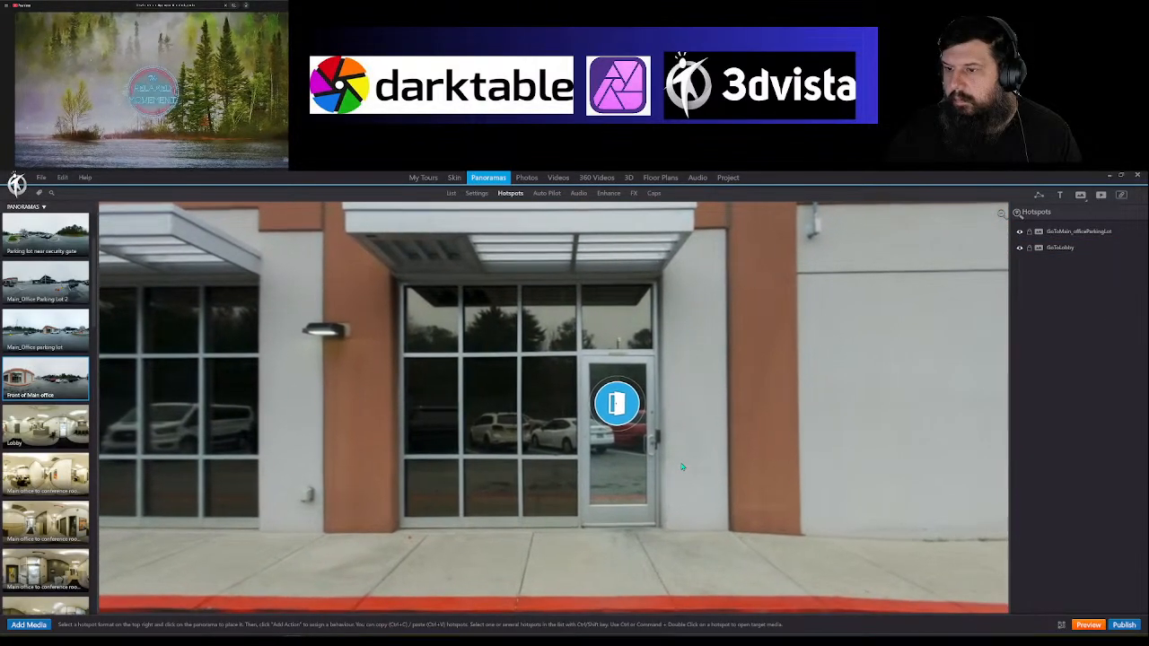
Step: Add a wide "Enter Office" text label near the entrance door and shift it toward the brick column beside the windows
click(1059, 195)
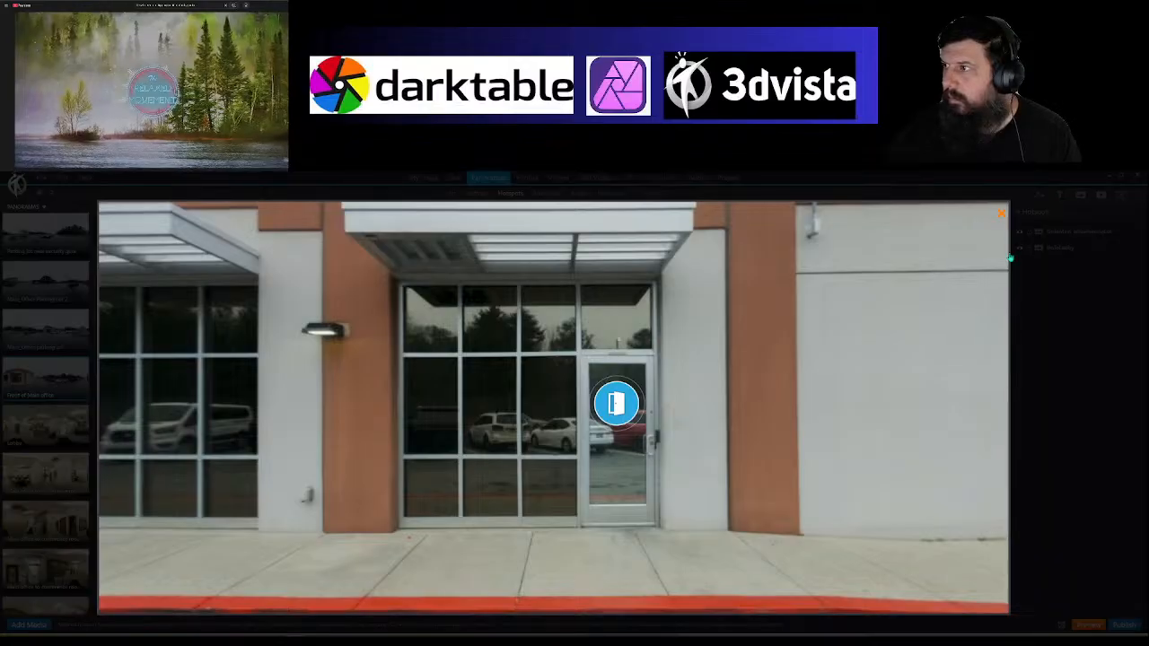
click(606, 348)
drag(621, 343, 707, 347)
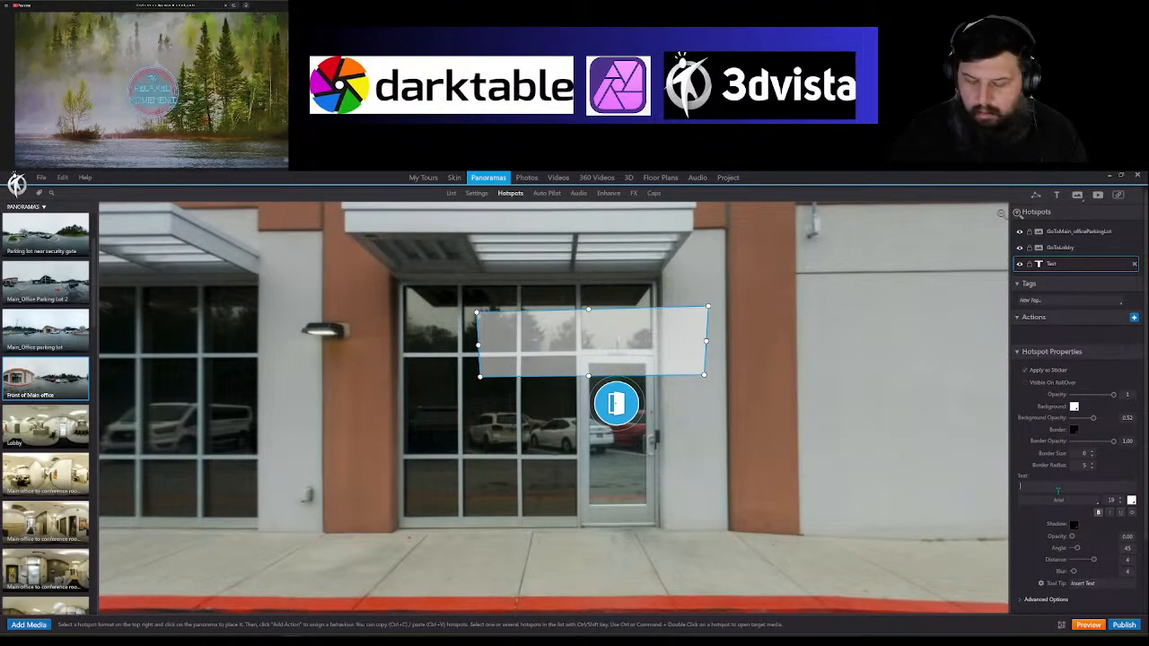
text(Enter Office)
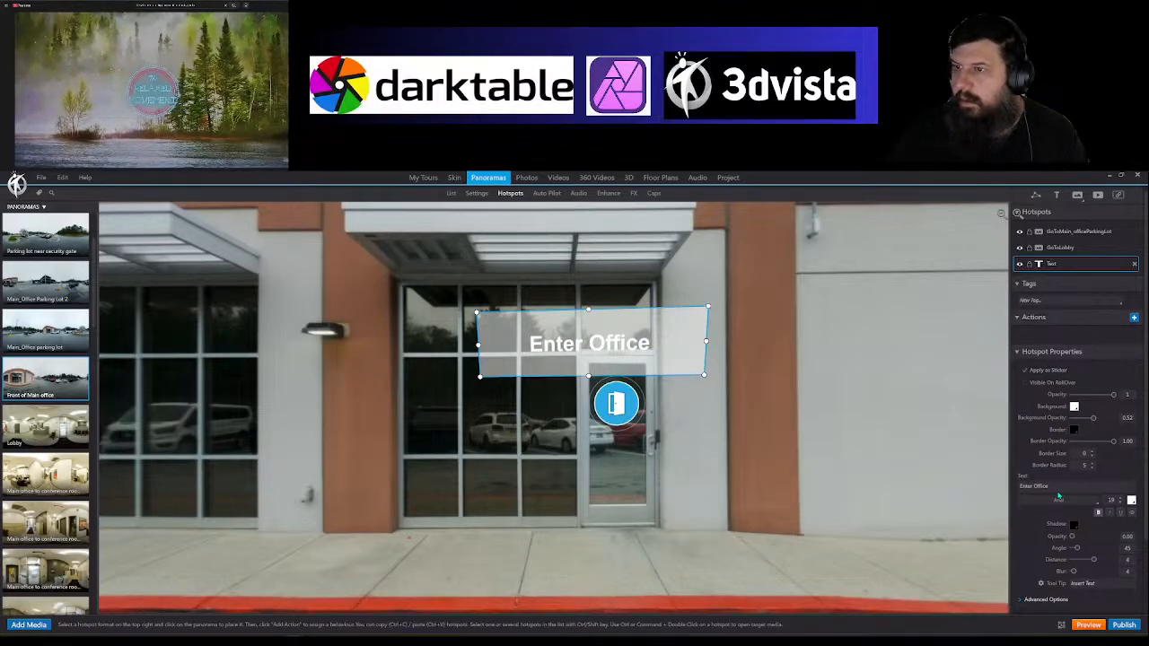
drag(625, 373, 525, 390)
click(511, 501)
drag(511, 501, 819, 469)
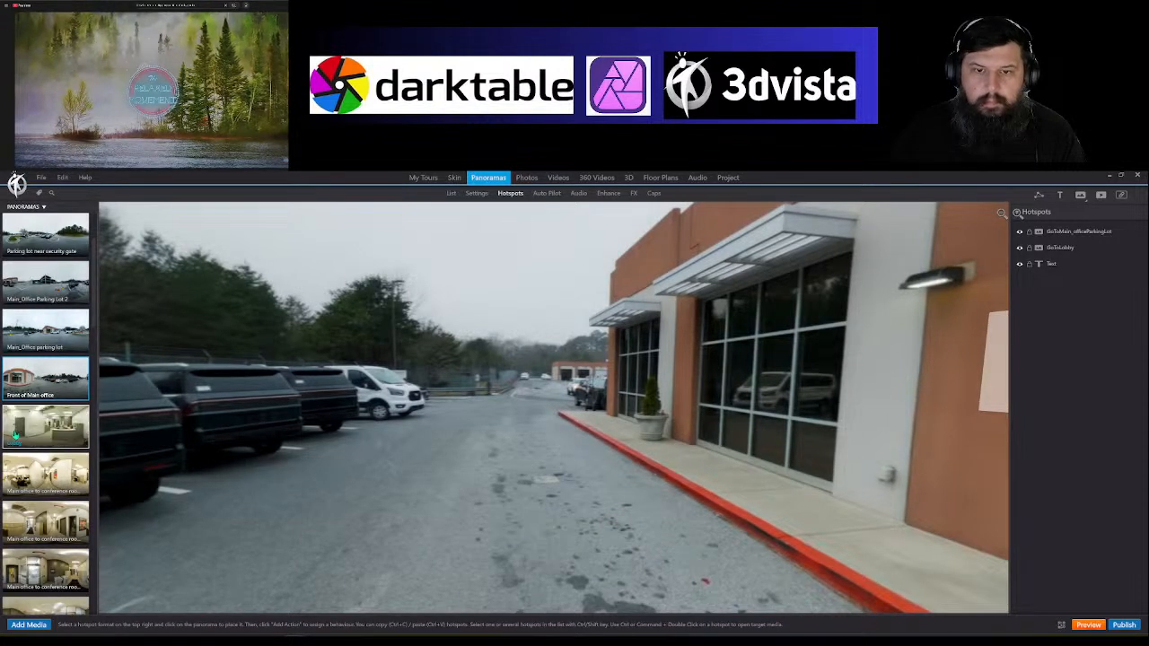
Step: Compare the two identically named QTA main office PL panoramas by viewing the 4340 building in each
scroll(59, 442, down, 3)
scroll(56, 448, down, 2)
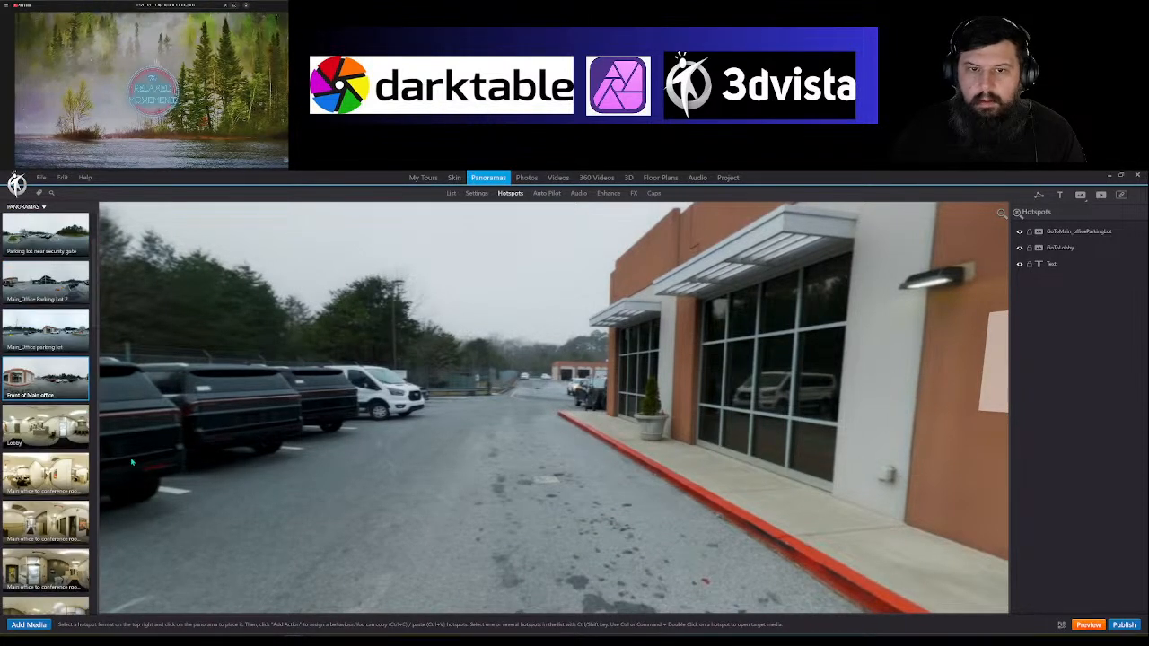
scroll(49, 462, down, 2)
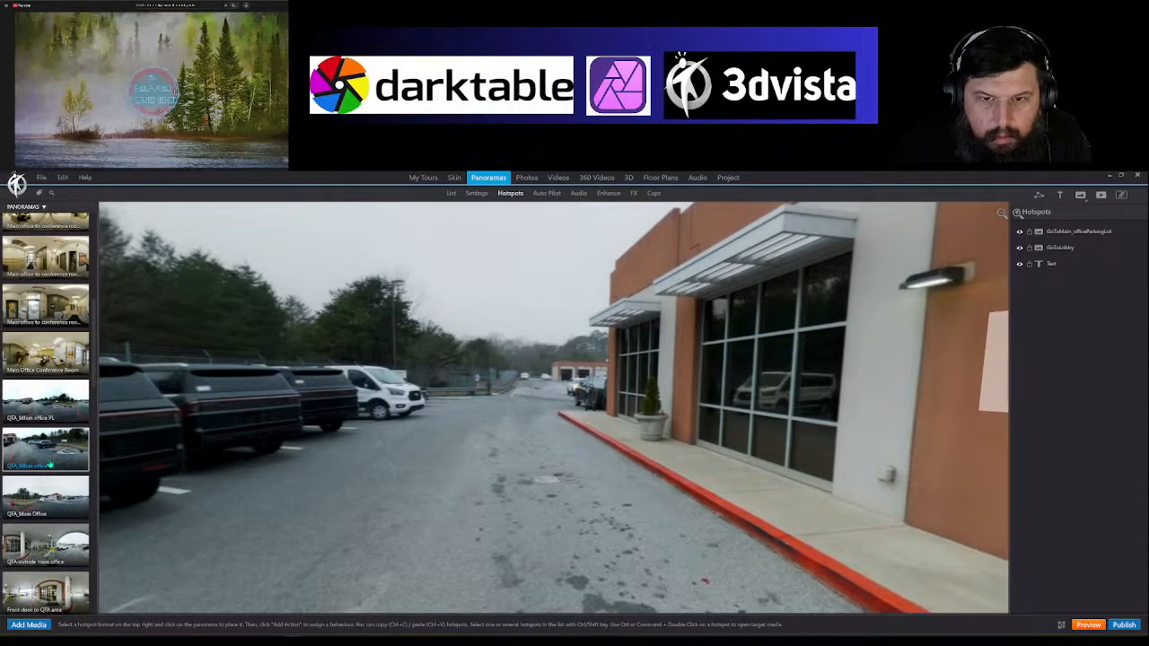
drag(49, 464, 59, 423)
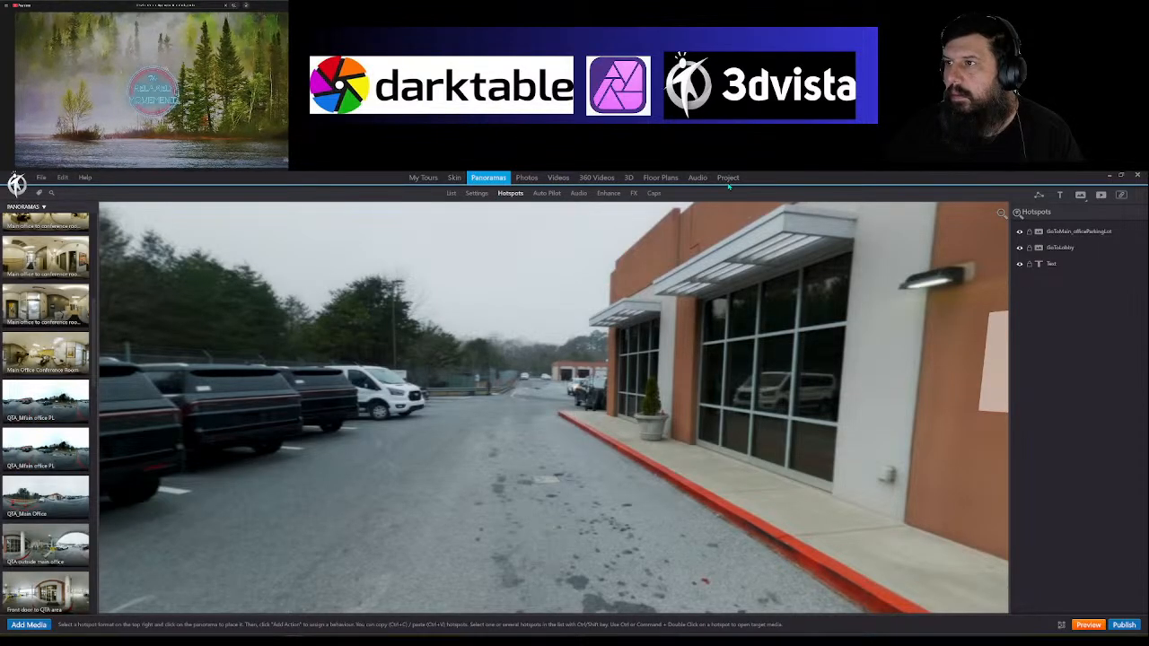
click(57, 404)
drag(718, 447, 970, 440)
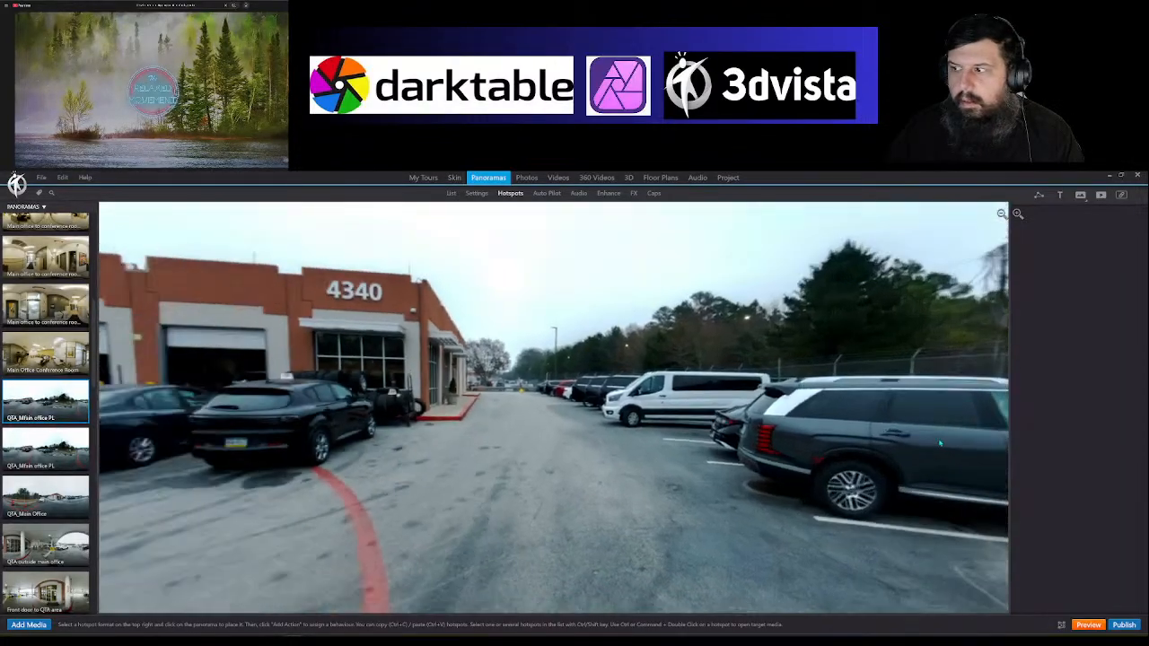
click(52, 448)
drag(612, 460, 852, 359)
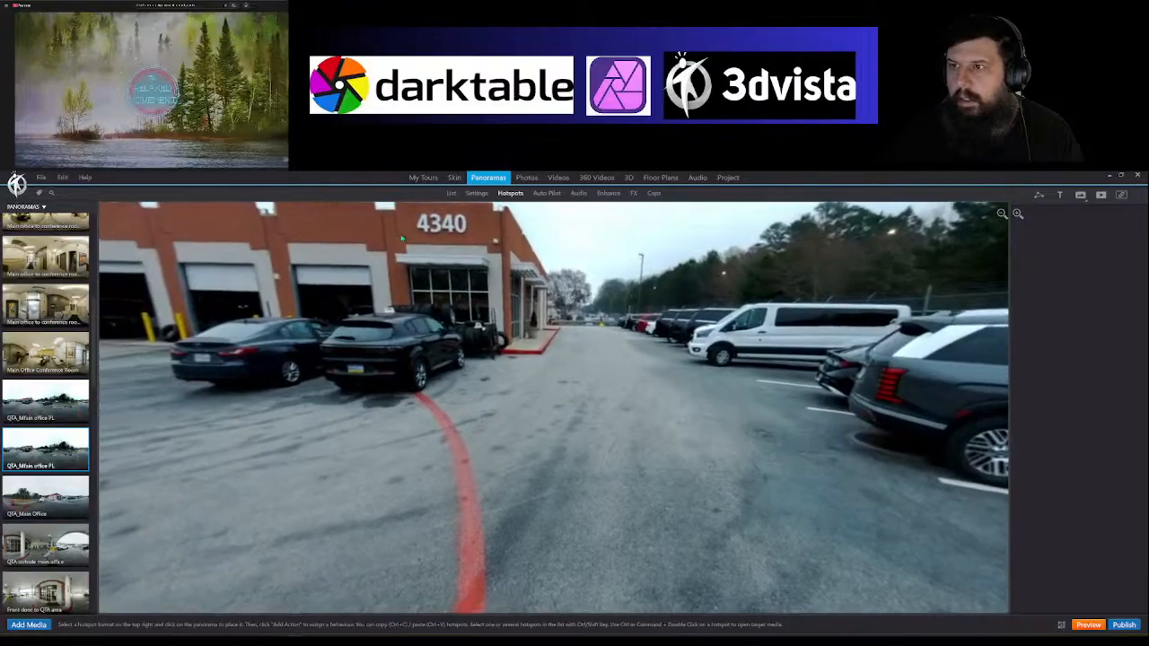
Step: Delete the second of the two identically named QTA main office PL panoramas from the project playlist
click(728, 178)
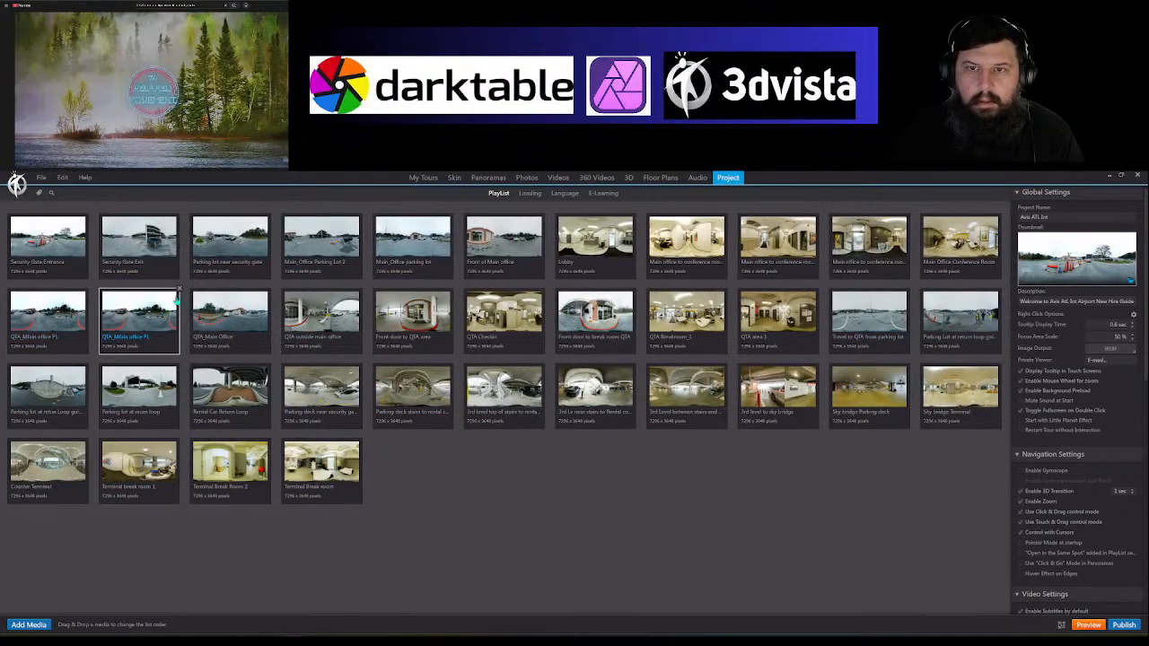
click(181, 291)
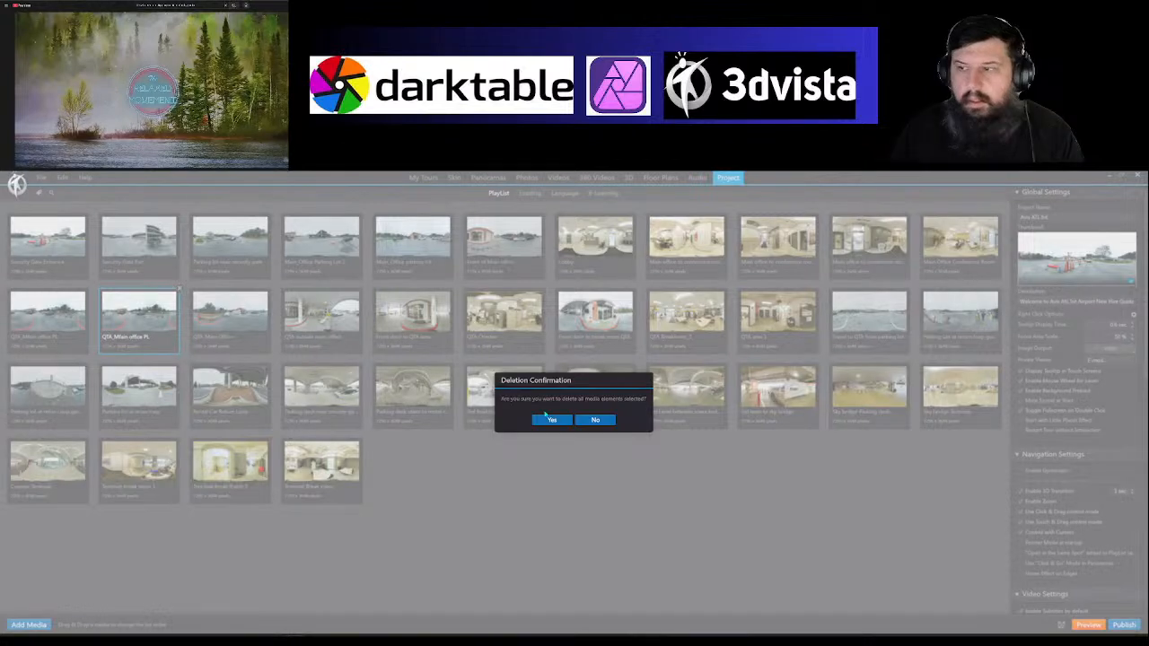
click(551, 421)
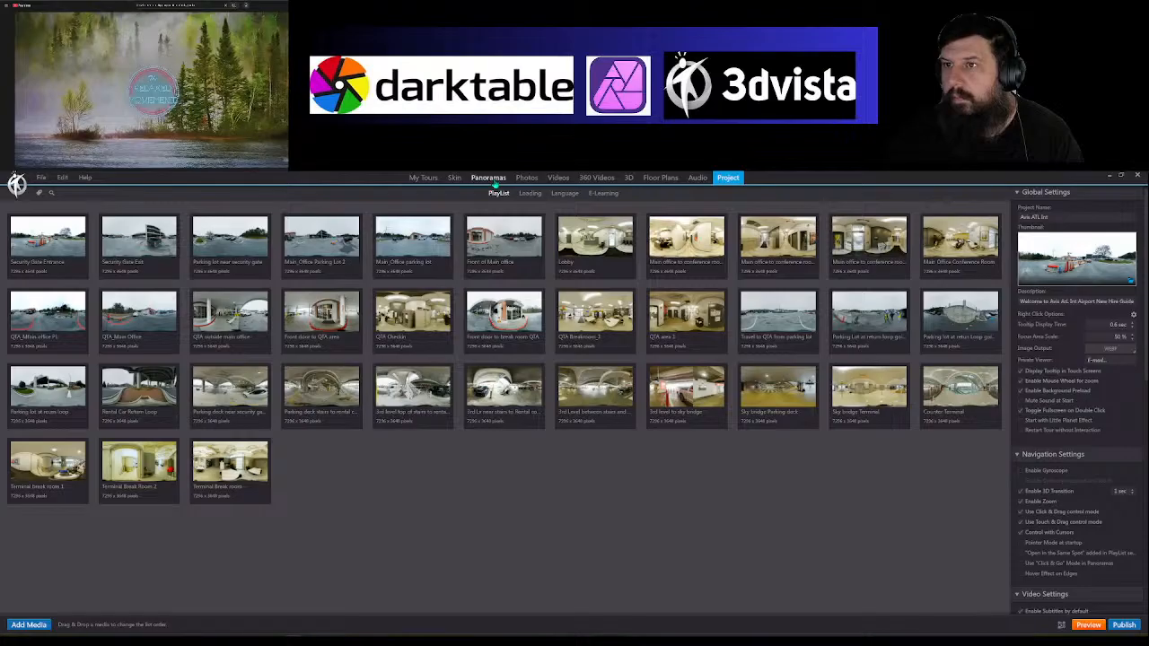
Step: Open the Front of Main office panorama for hotspot editing and dismiss the Quick Actions introduction
click(490, 178)
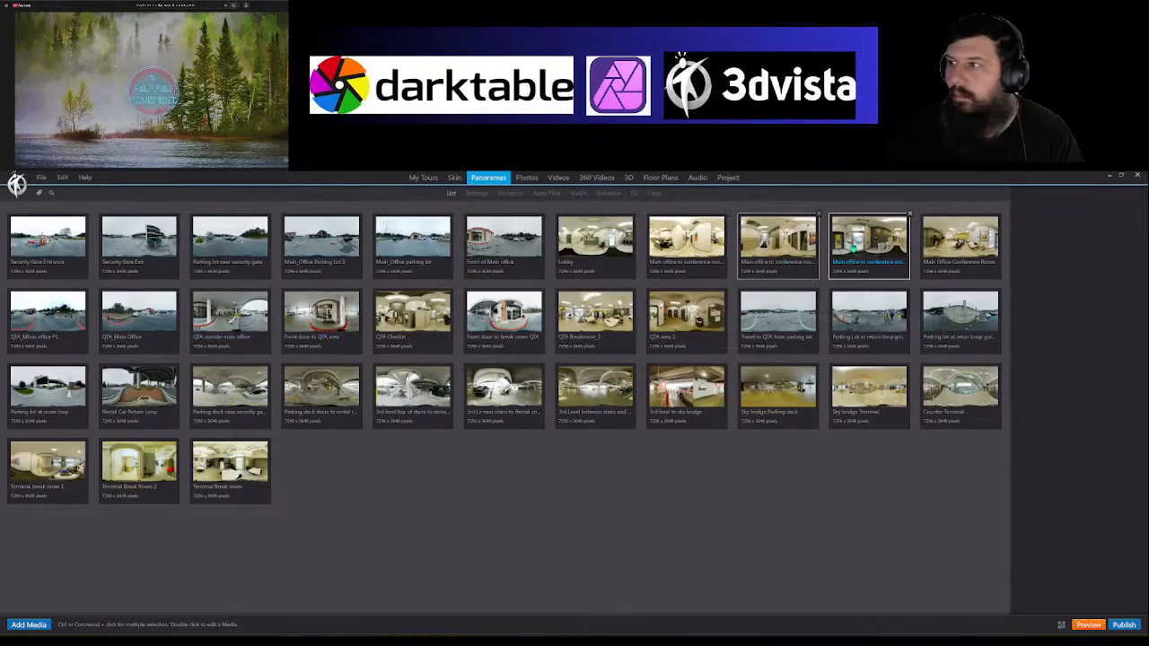
click(508, 259)
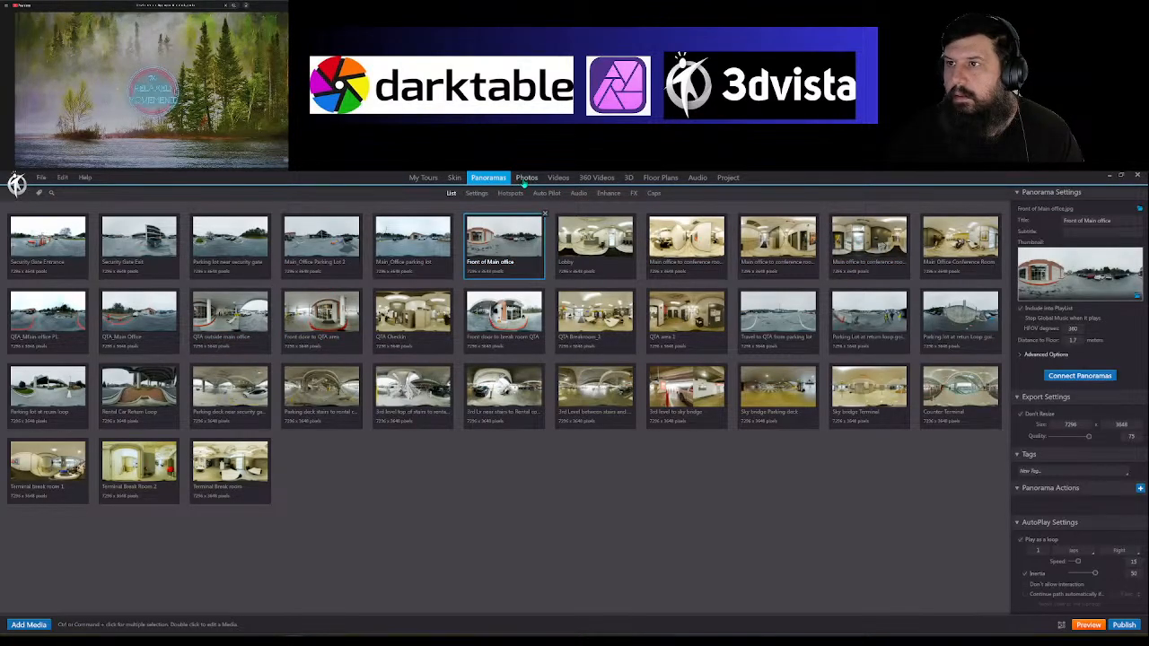
click(515, 194)
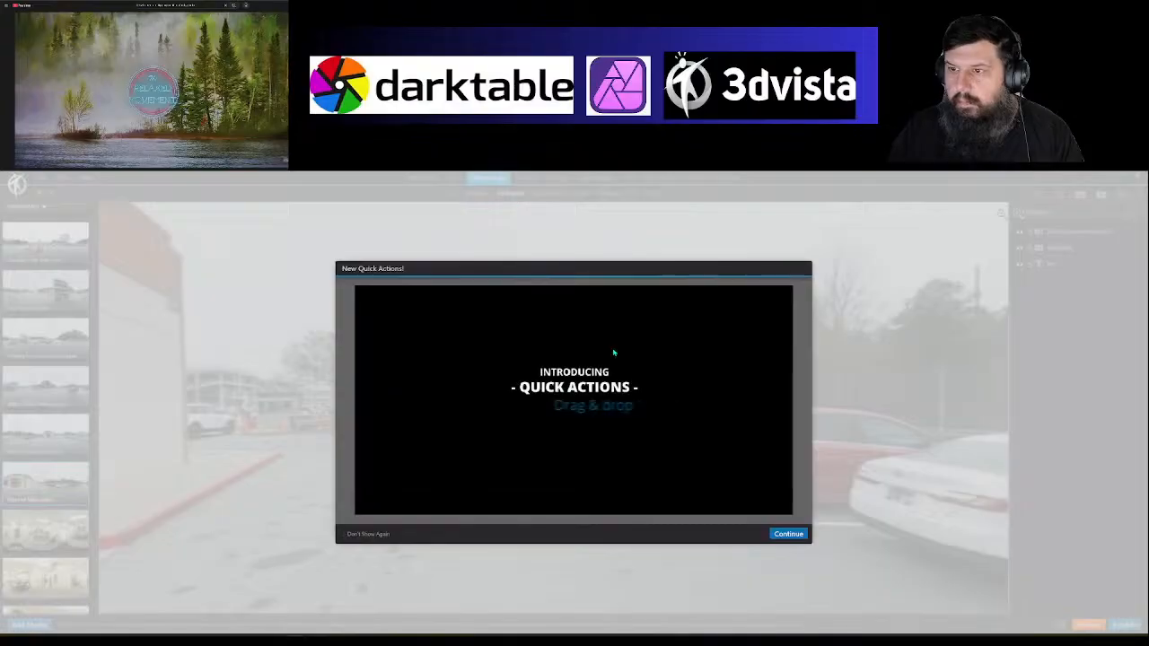
click(793, 536)
Step: Add a double-chevron arrow hotspot on the road leading to the QTA main office PL panorama, with a return hotspot beside the 4340 building
drag(310, 429, 588, 454)
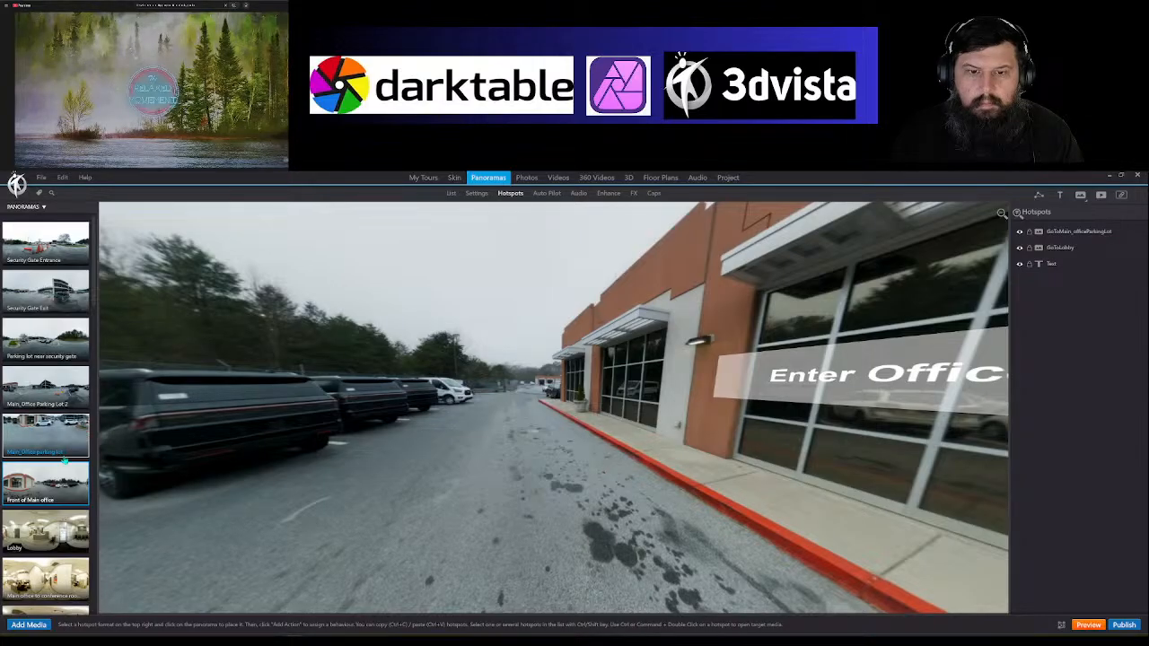
scroll(72, 453, down, 5)
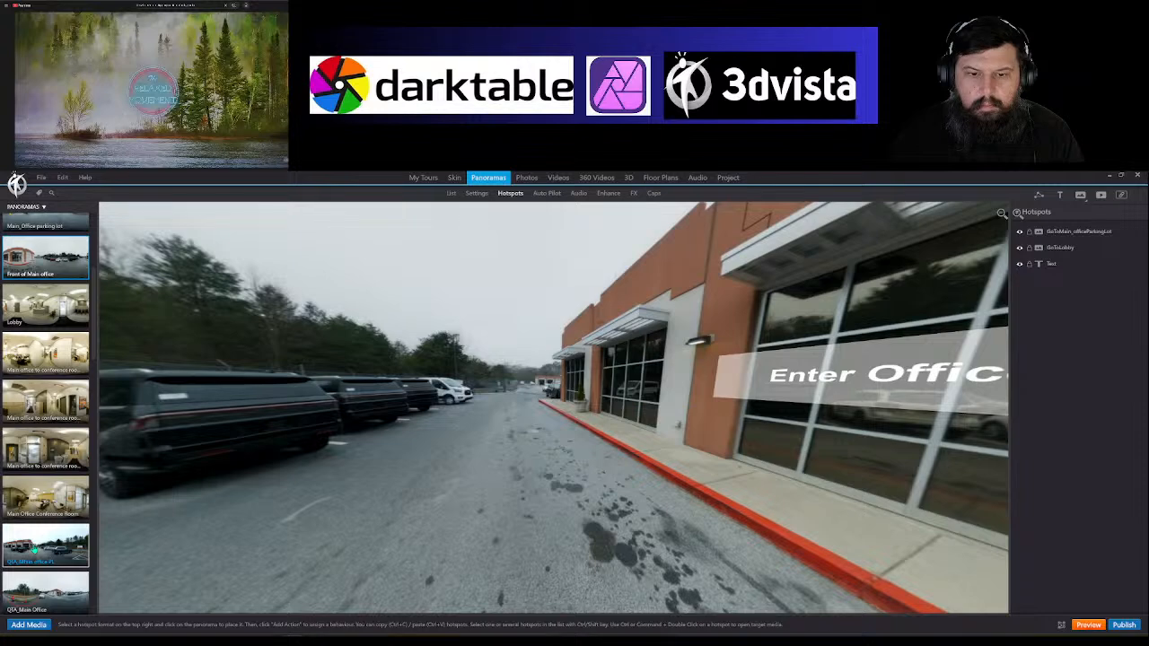
drag(36, 549, 518, 440)
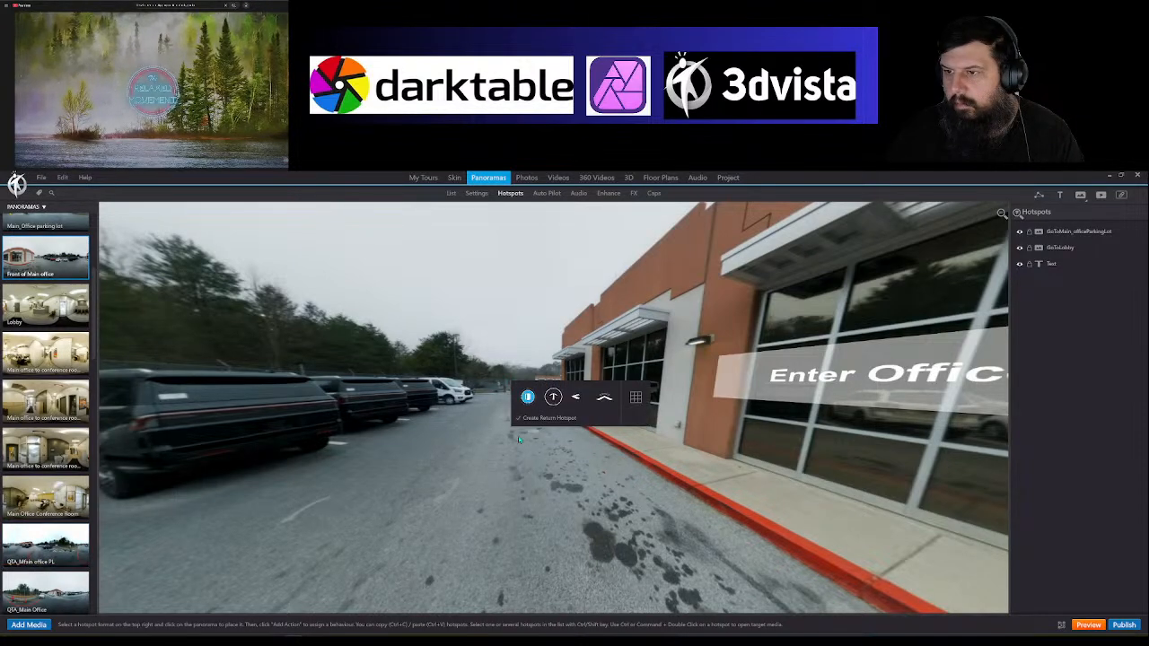
click(604, 396)
drag(573, 401, 483, 405)
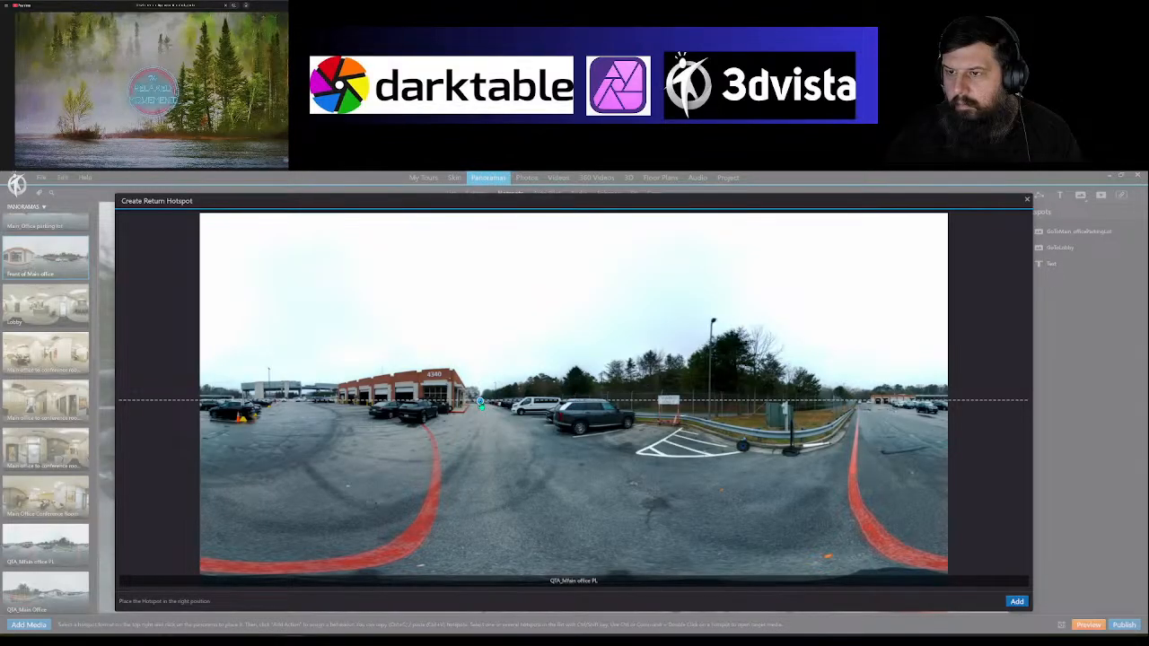
click(1017, 602)
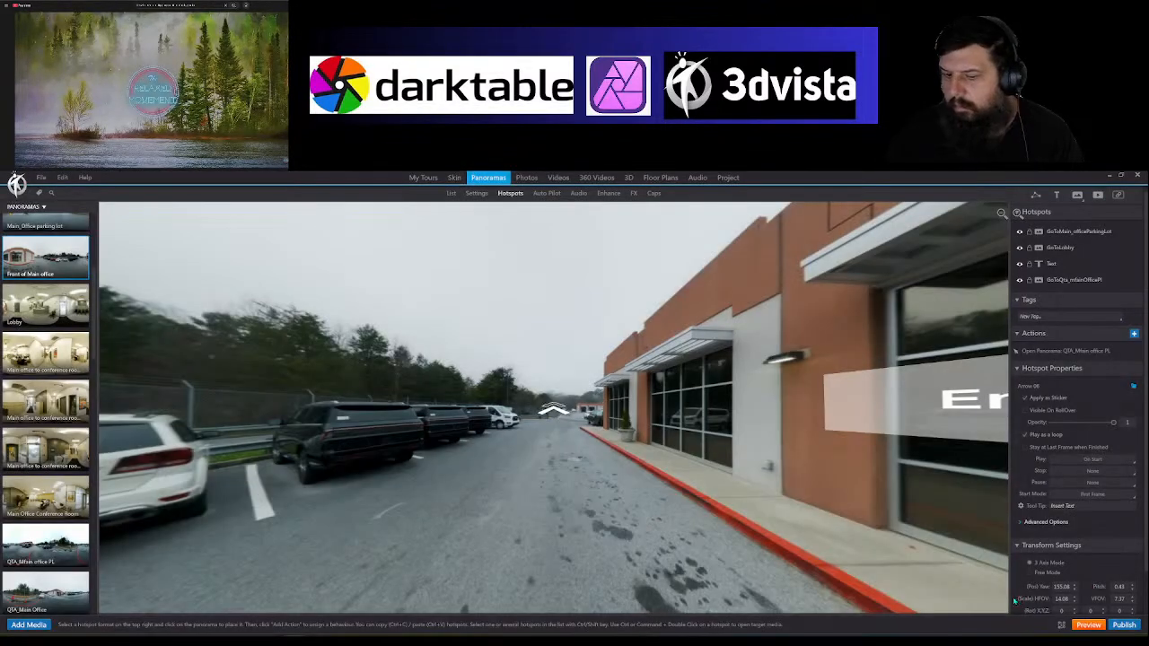
drag(553, 408, 564, 436)
click(563, 516)
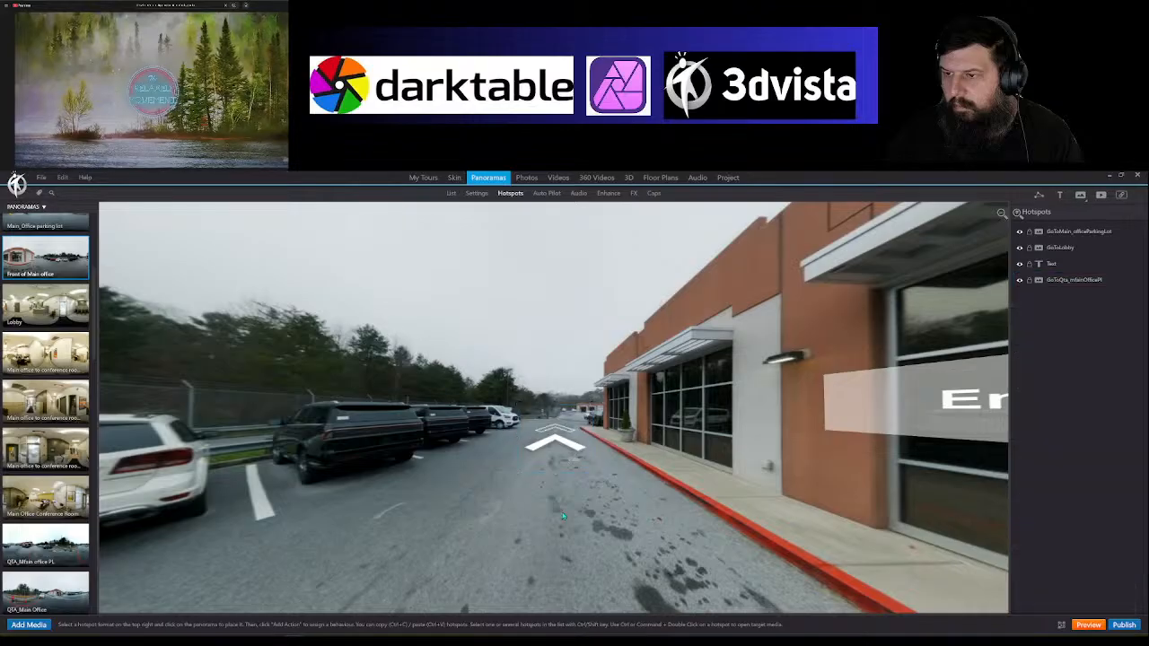
Step: Add a wide text label reading "To QTA" on the road just below the new arrow
click(1060, 194)
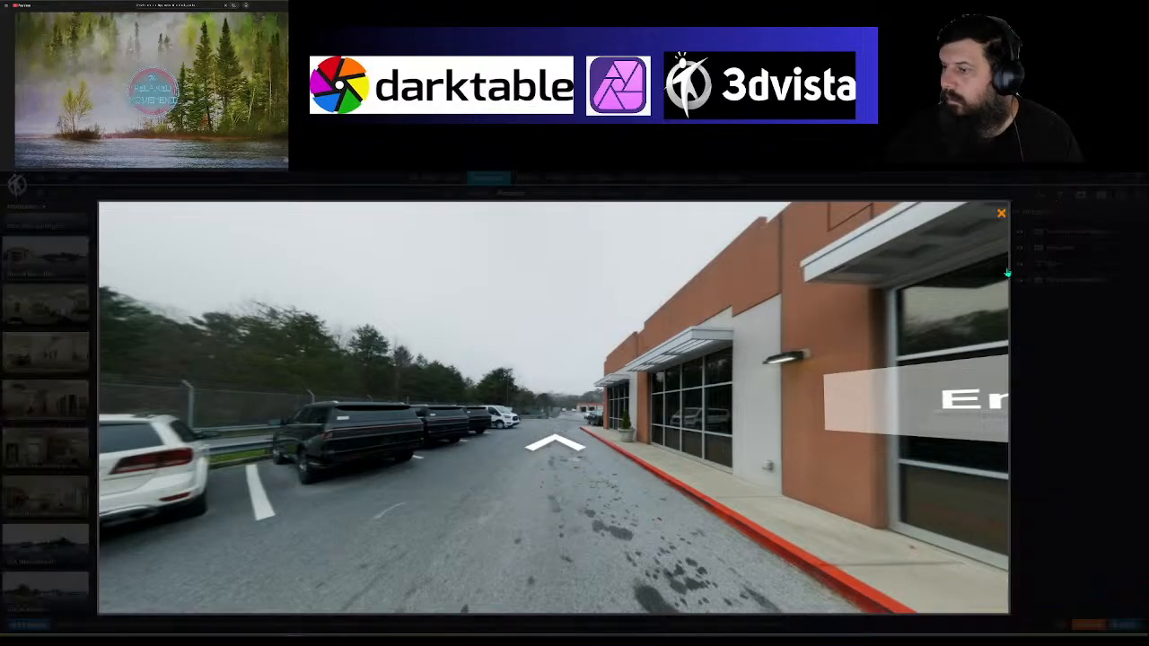
click(538, 473)
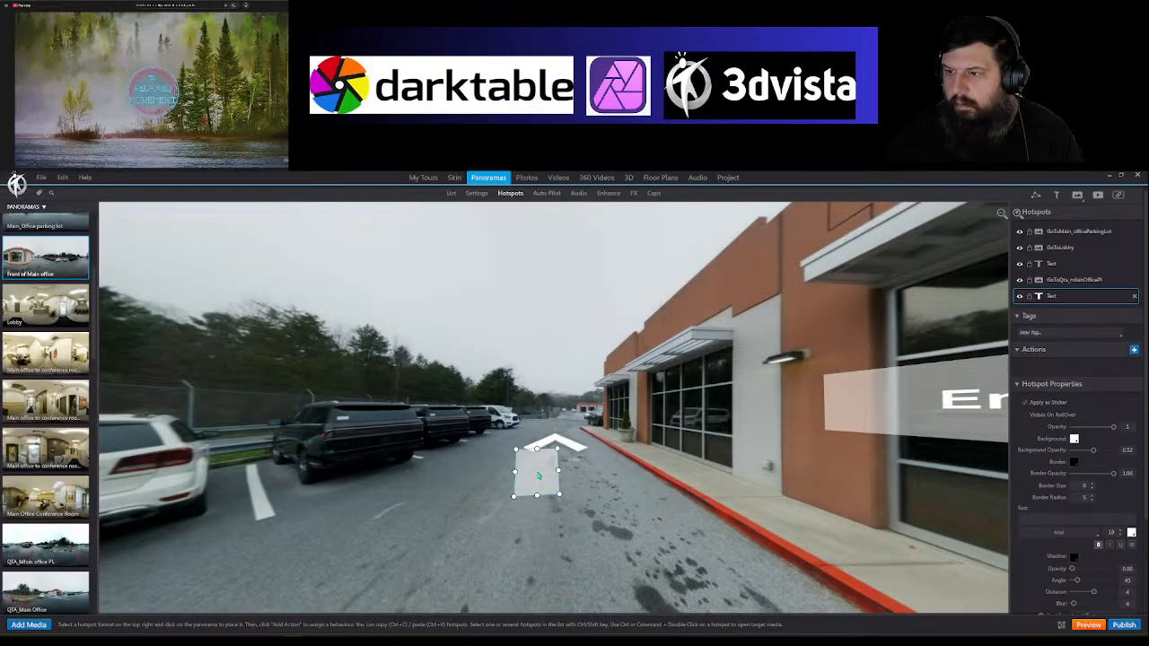
mouse_move(560, 472)
mouse_down()
mouse_move(603, 471)
mouse_move(560, 485)
mouse_up()
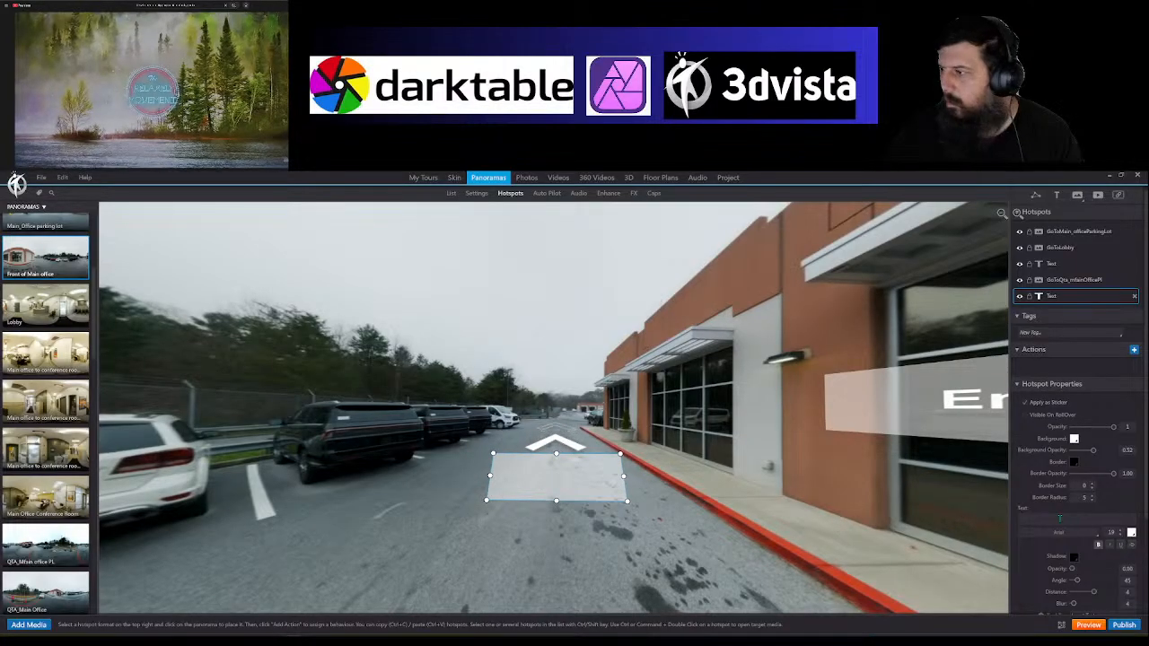
click(1062, 518)
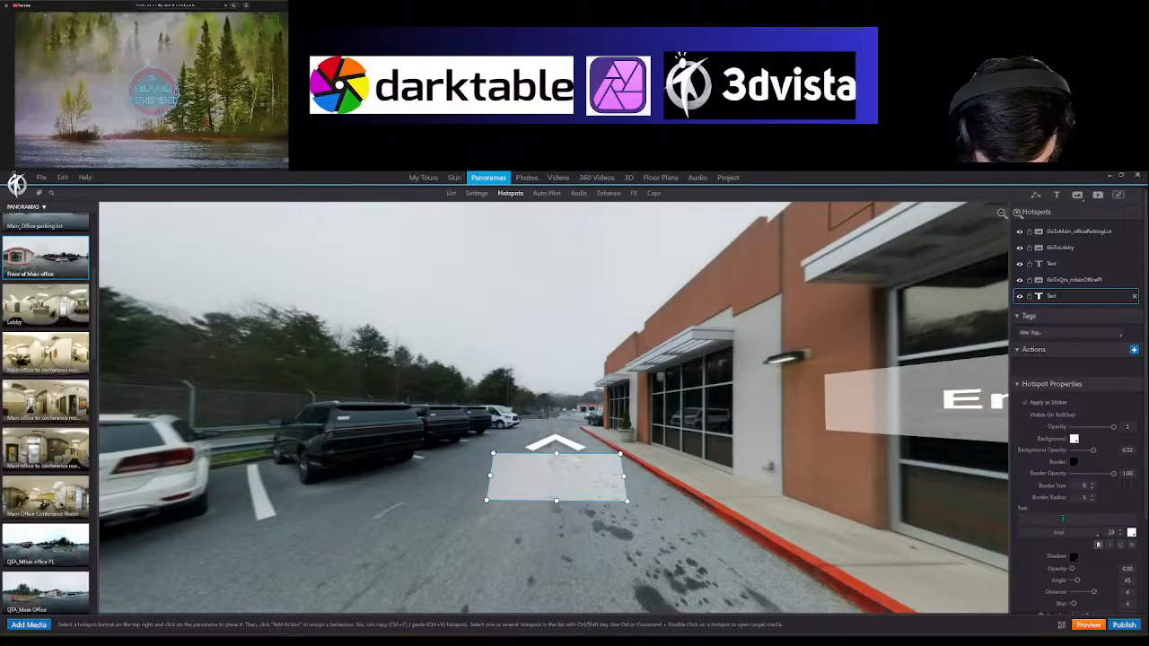
click(1061, 519)
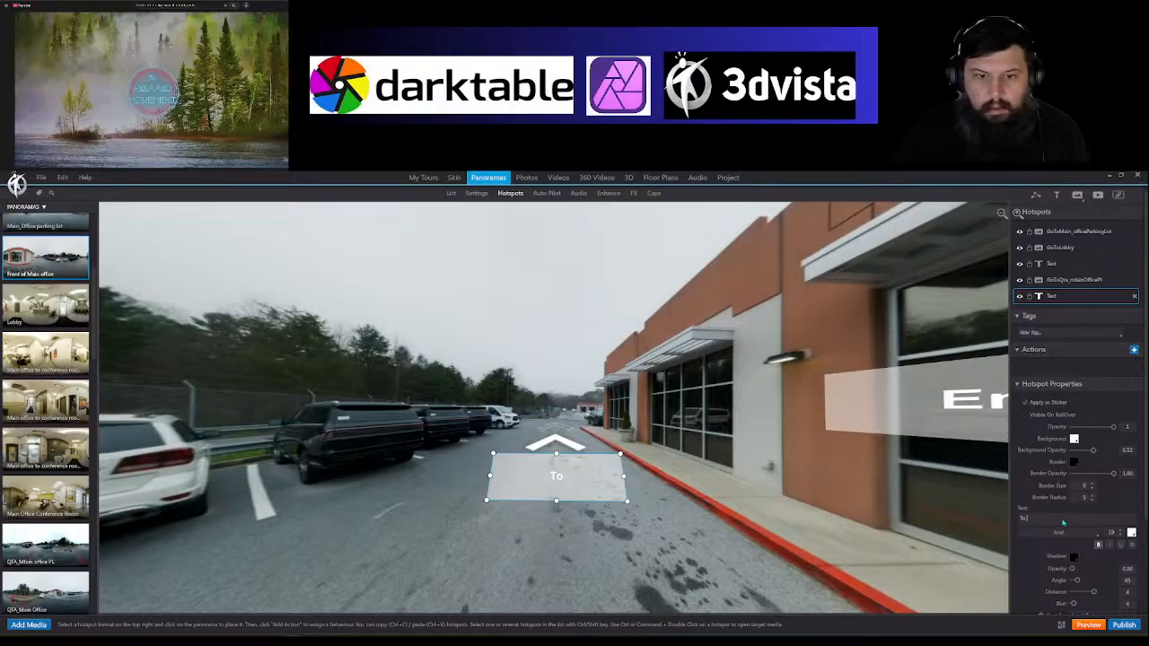
text(QTA)
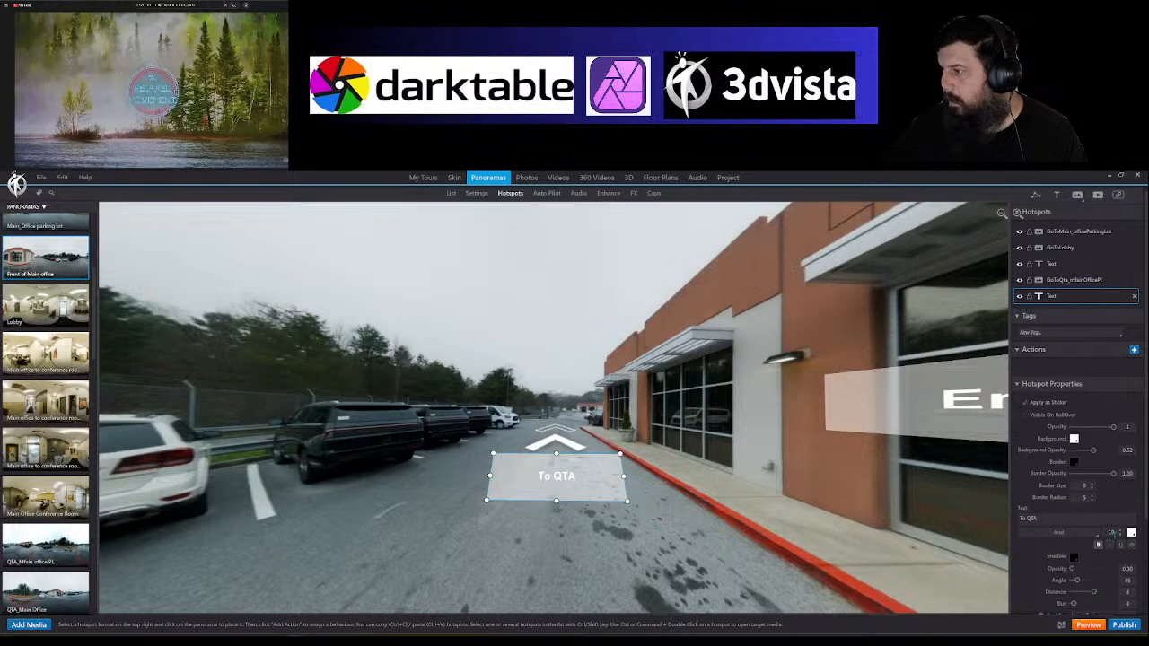
Step: Enlarge the font of the "To QTA" label and shift the label slightly below the arrow
click(1120, 532)
click(1120, 532)
click(1120, 531)
click(1120, 531)
click(1120, 531)
click(1120, 531)
click(1120, 531)
click(1120, 532)
click(1120, 532)
click(1120, 531)
click(667, 528)
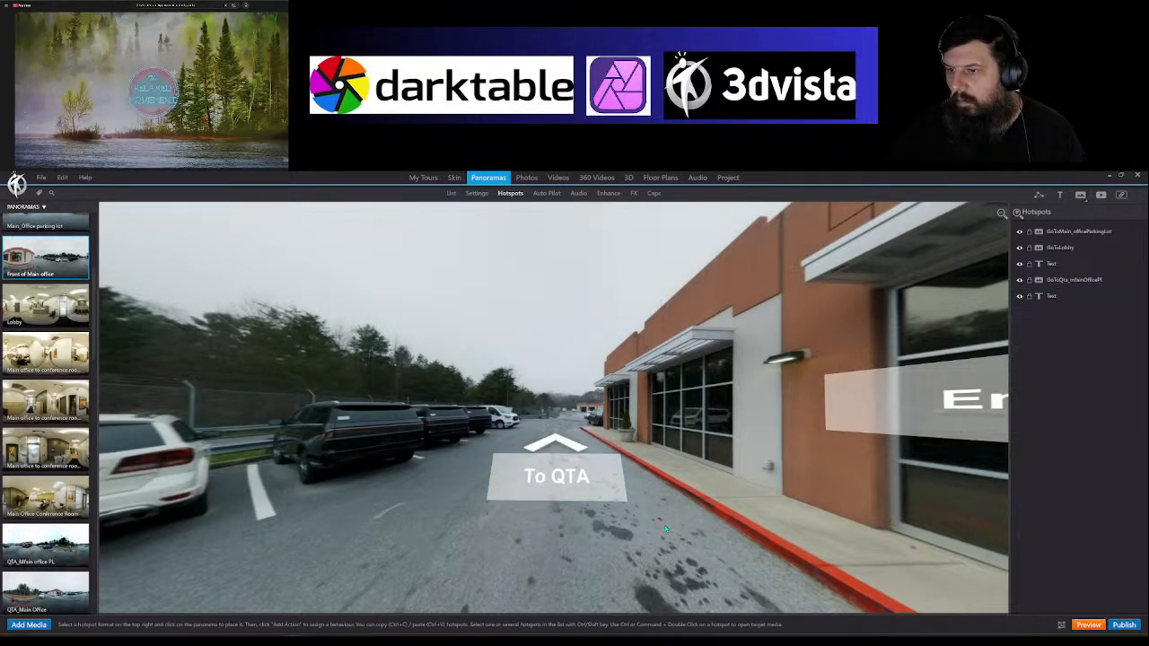
click(577, 490)
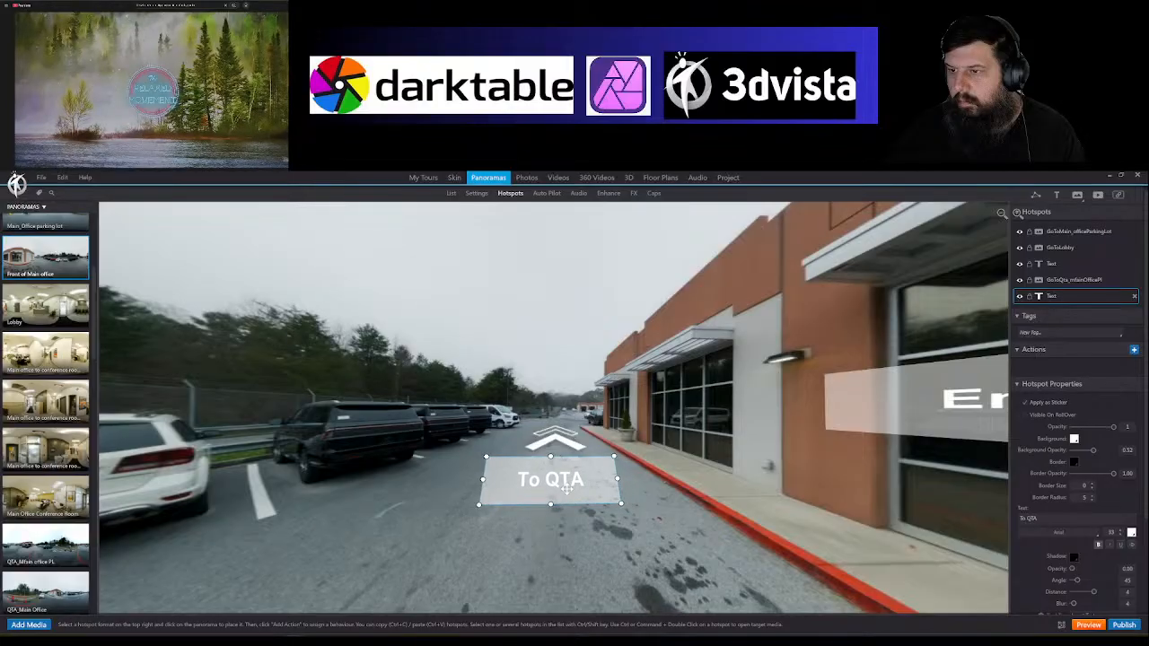
drag(570, 489, 546, 536)
Step: Add a text label reading "To 3rd Level Counter" below the main office parking lot arrow and widen it to fit one line
click(574, 425)
click(699, 492)
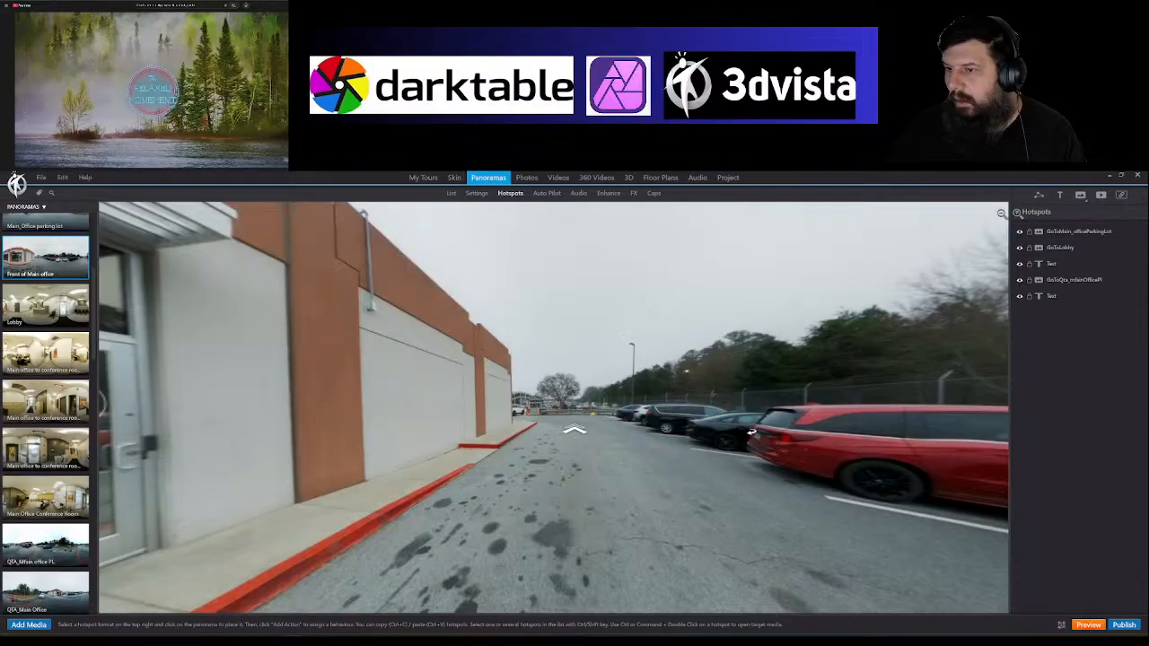
click(1060, 195)
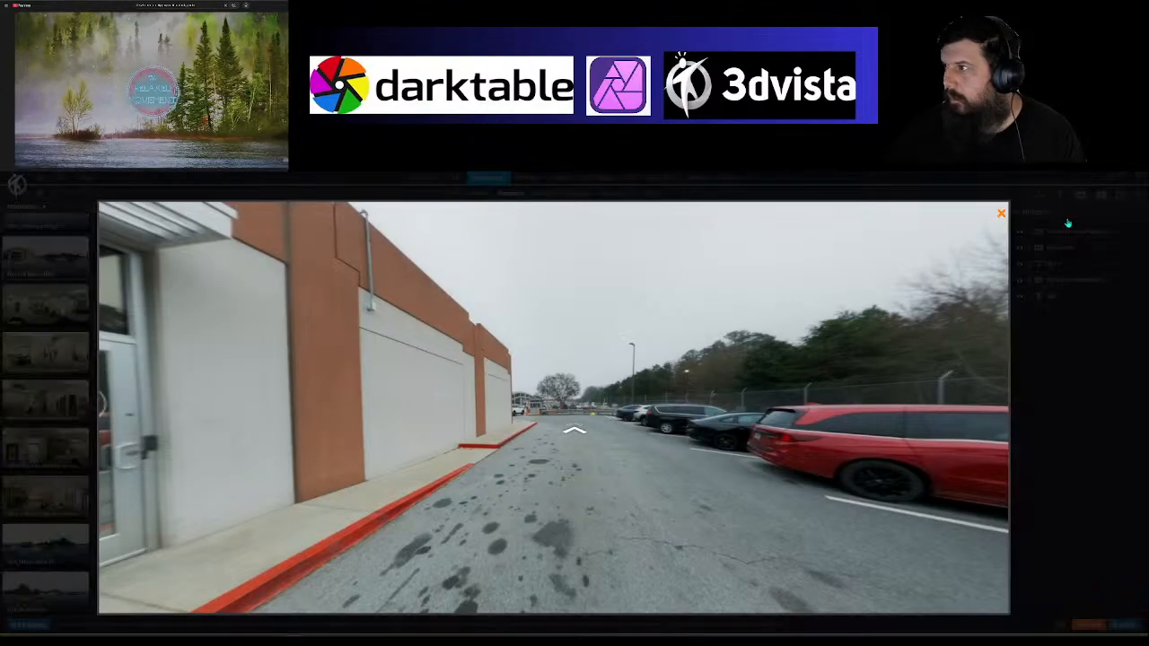
click(564, 453)
drag(585, 449, 618, 447)
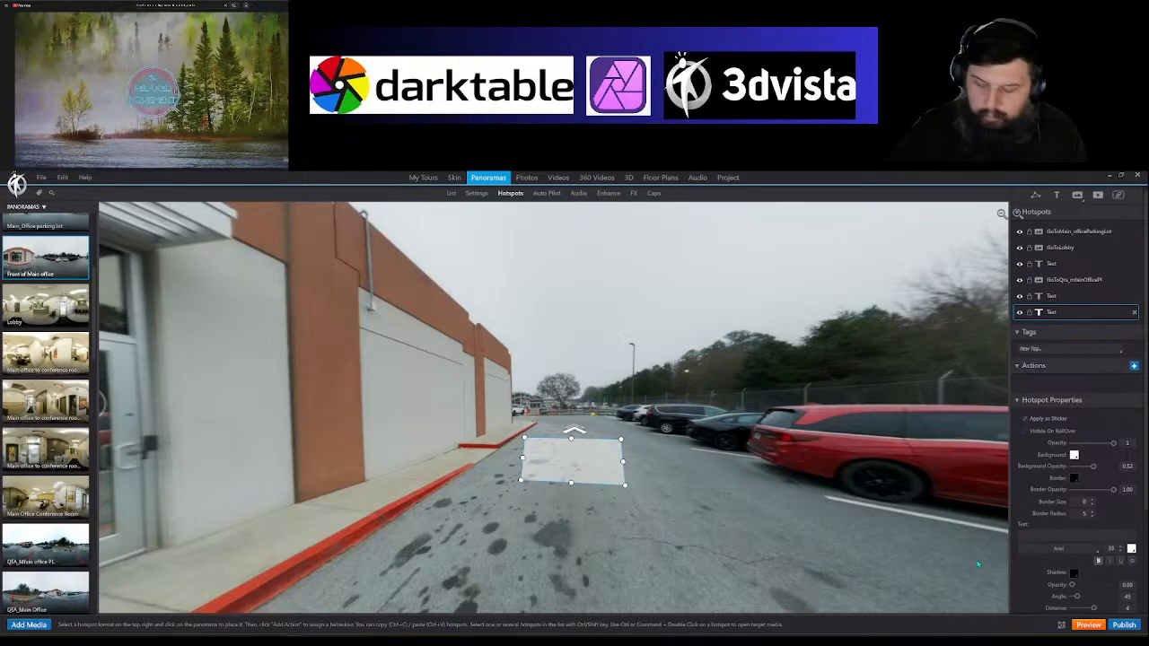
text(To)
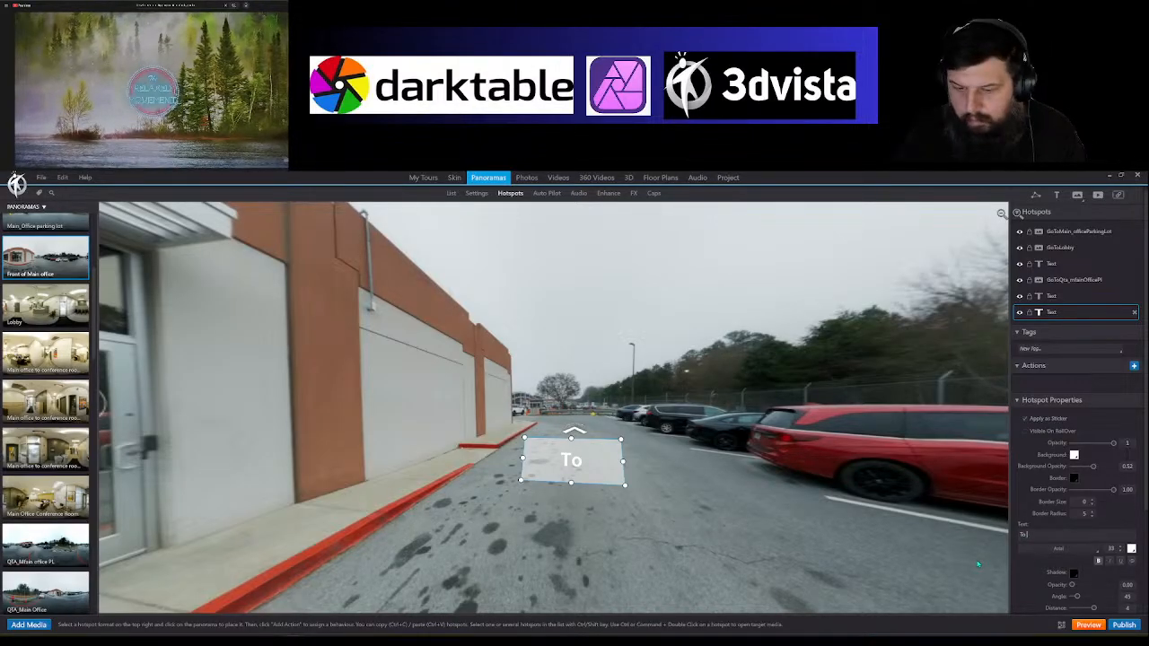
text( 3rd Level Counter)
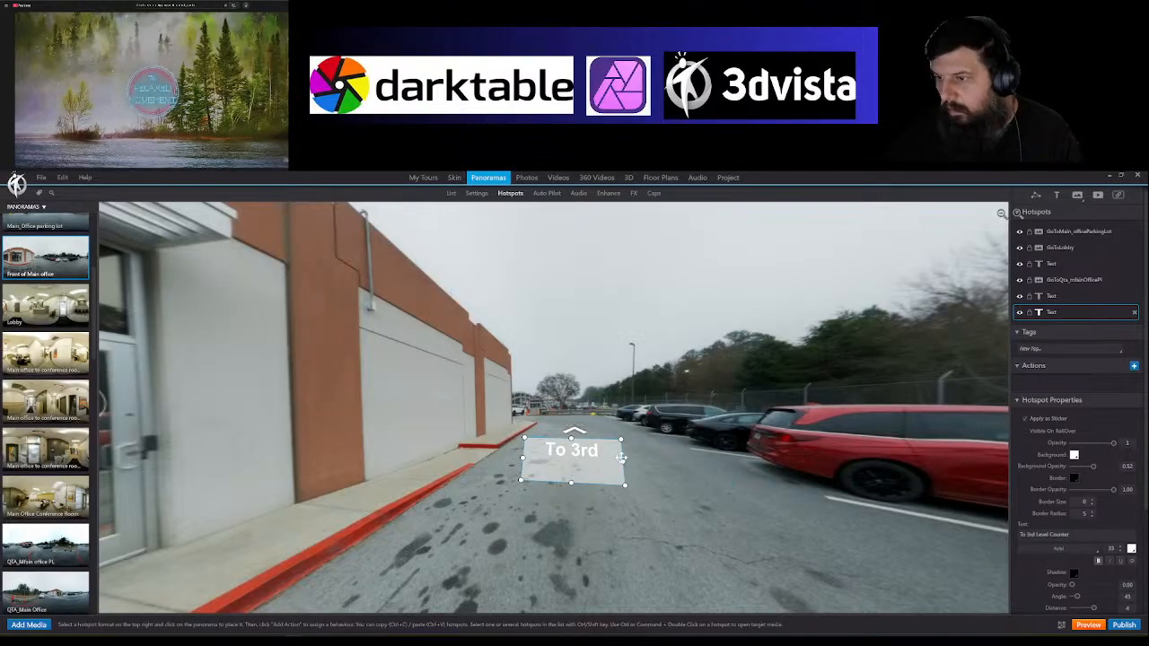
mouse_move(625, 461)
mouse_down()
mouse_move(681, 465)
mouse_move(635, 467)
mouse_up()
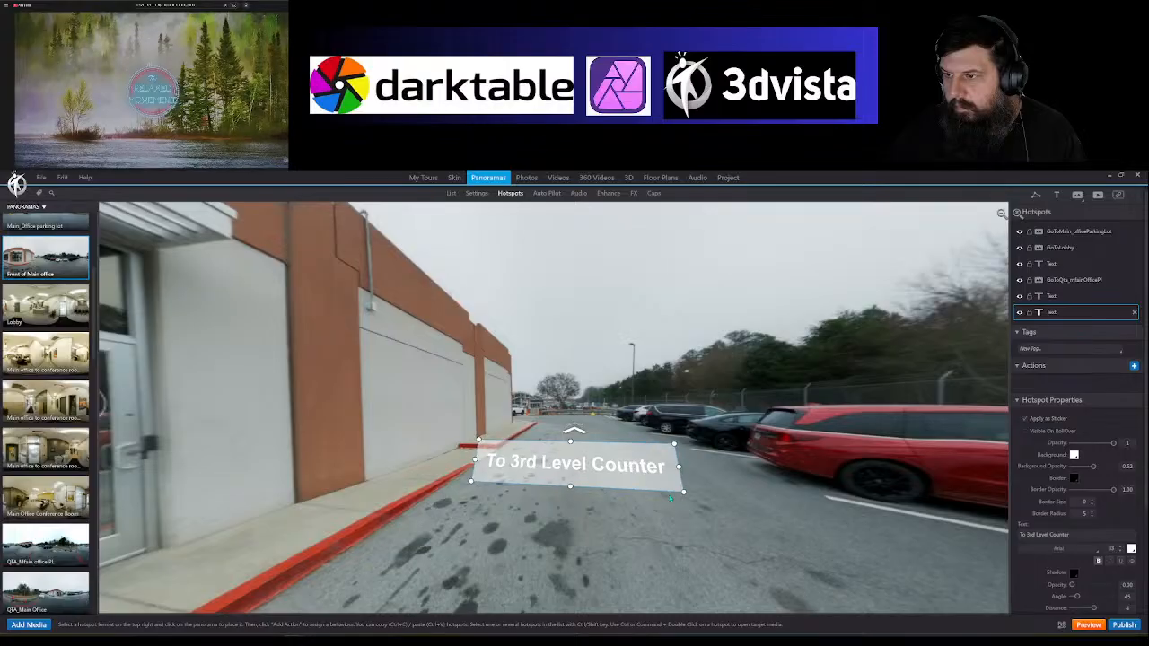
drag(684, 495, 673, 486)
Step: Enlarge the arrow hotspot above the "To 3rd Level Counter" label
click(574, 429)
drag(591, 442, 630, 445)
click(621, 494)
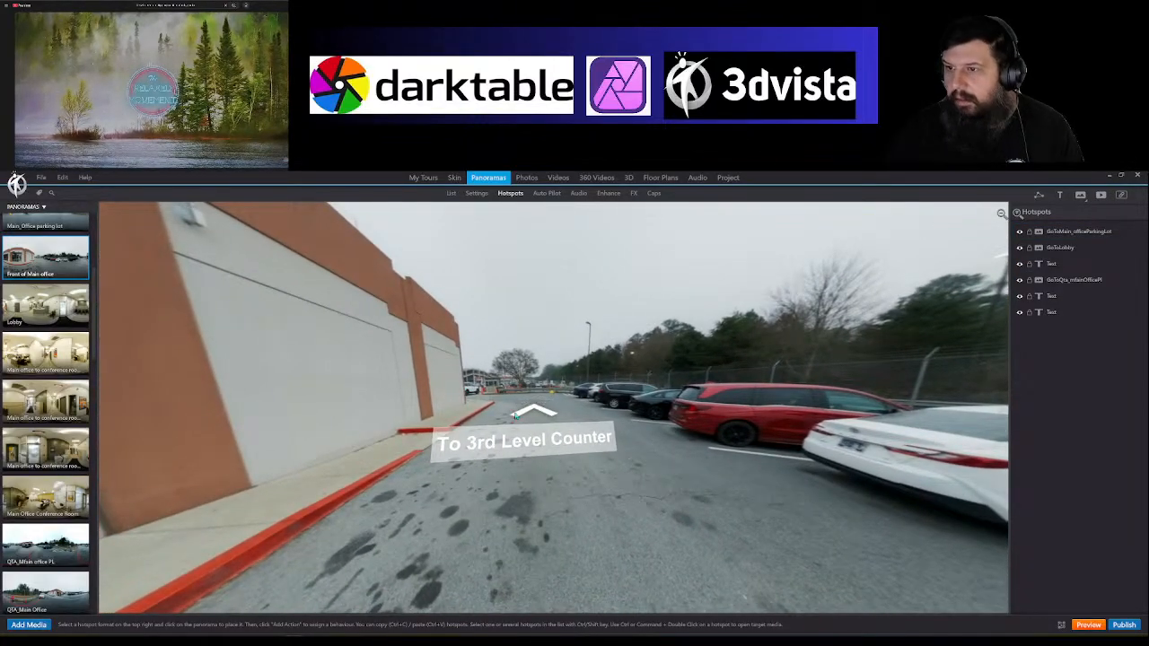
Step: Follow the arrow to the Main_Office parking lot panorama, change its "Exit" label to "To 3rd Level Counter" and widen the label
click(551, 409)
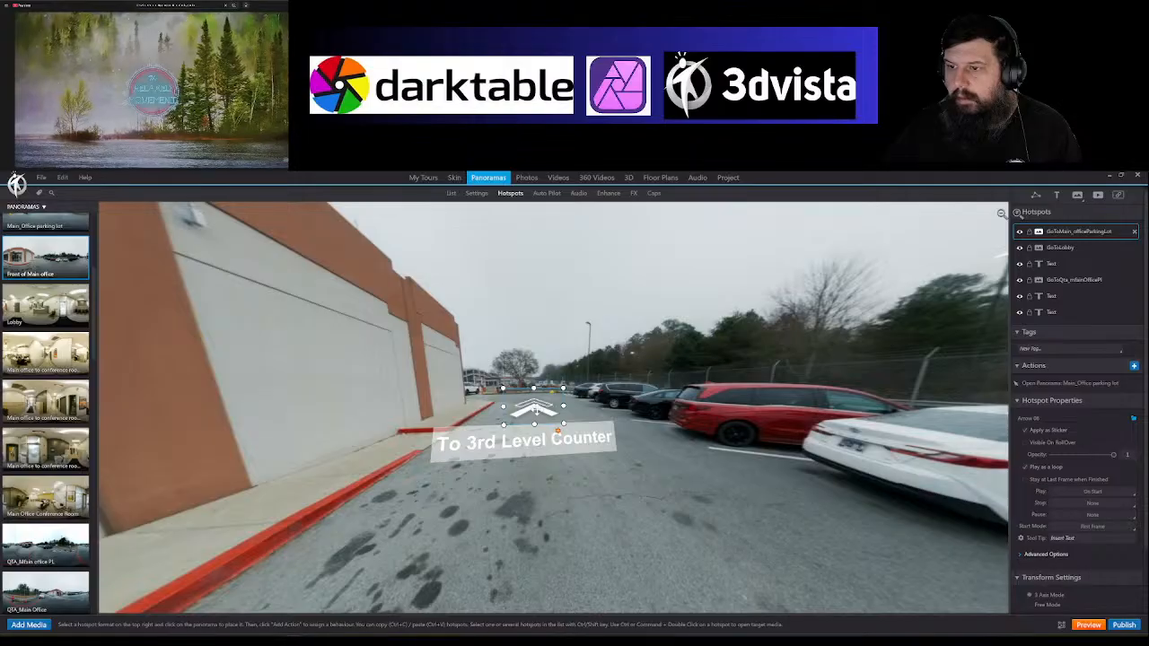
ctrl+double_click(535, 410)
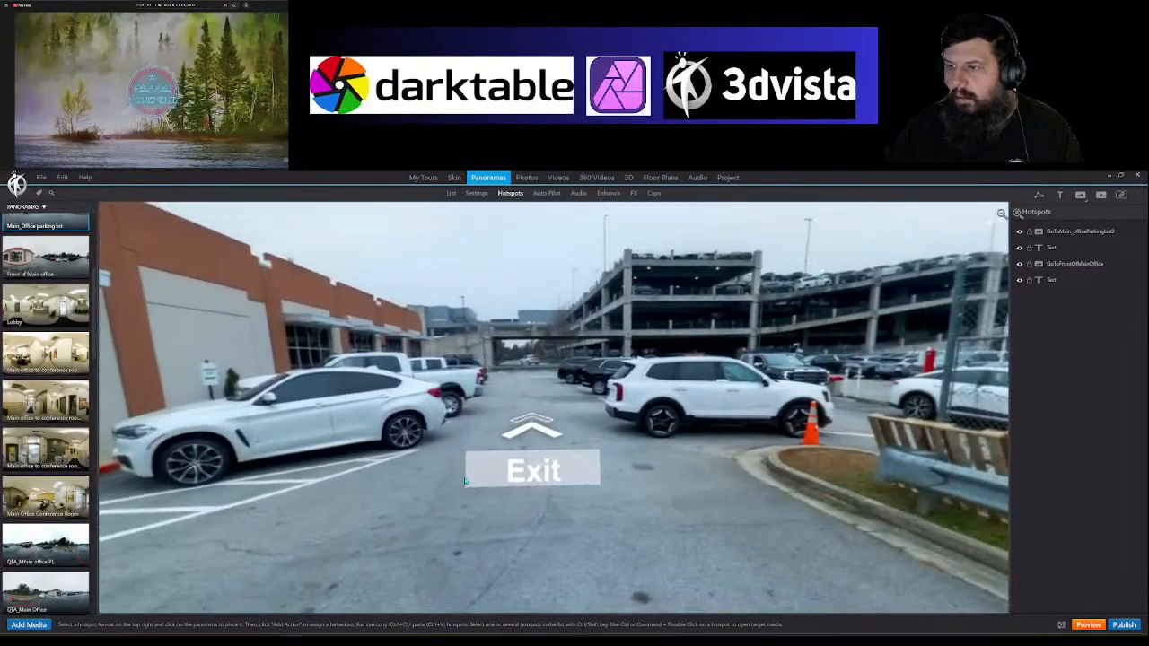
click(521, 472)
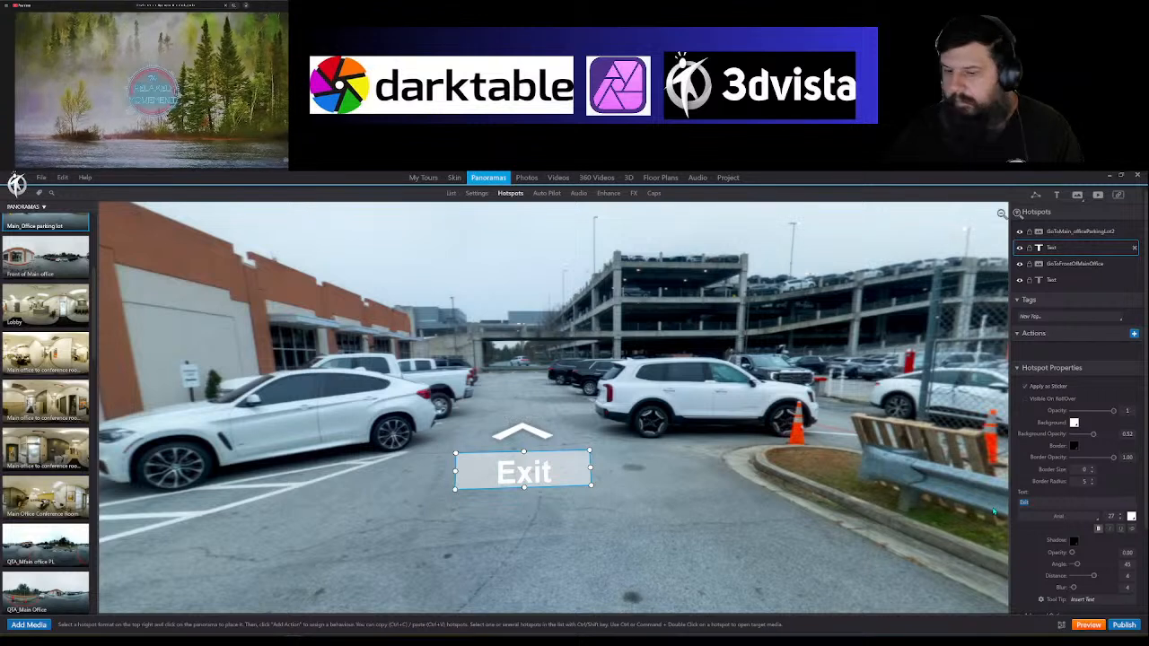
text(To)
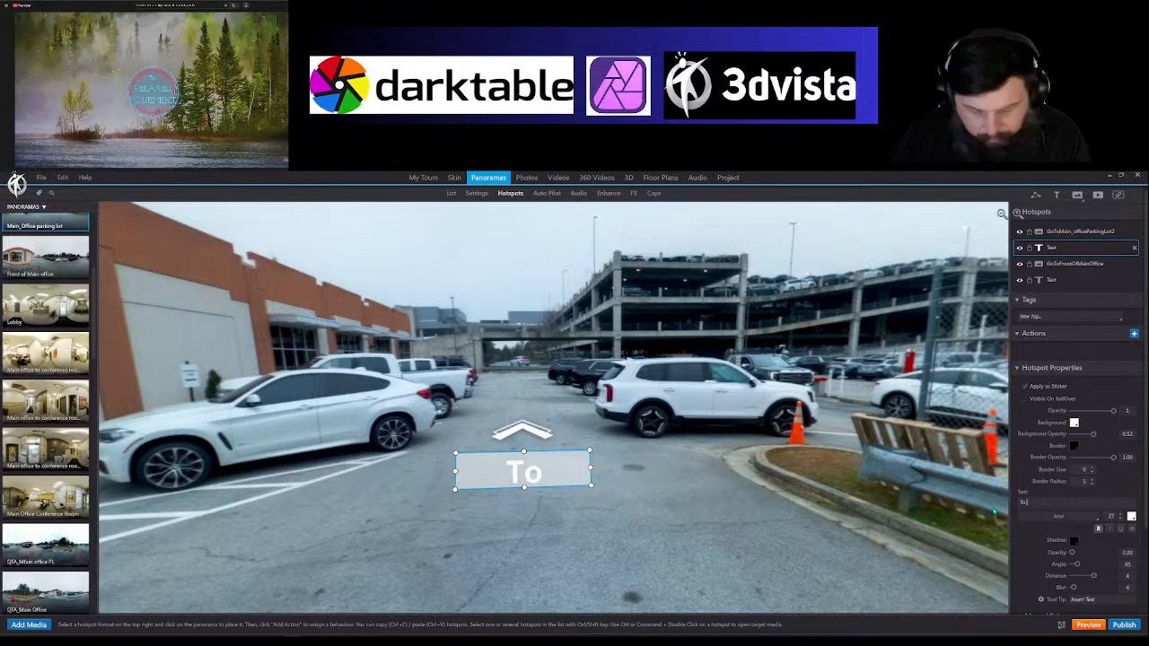
text( 3rd)
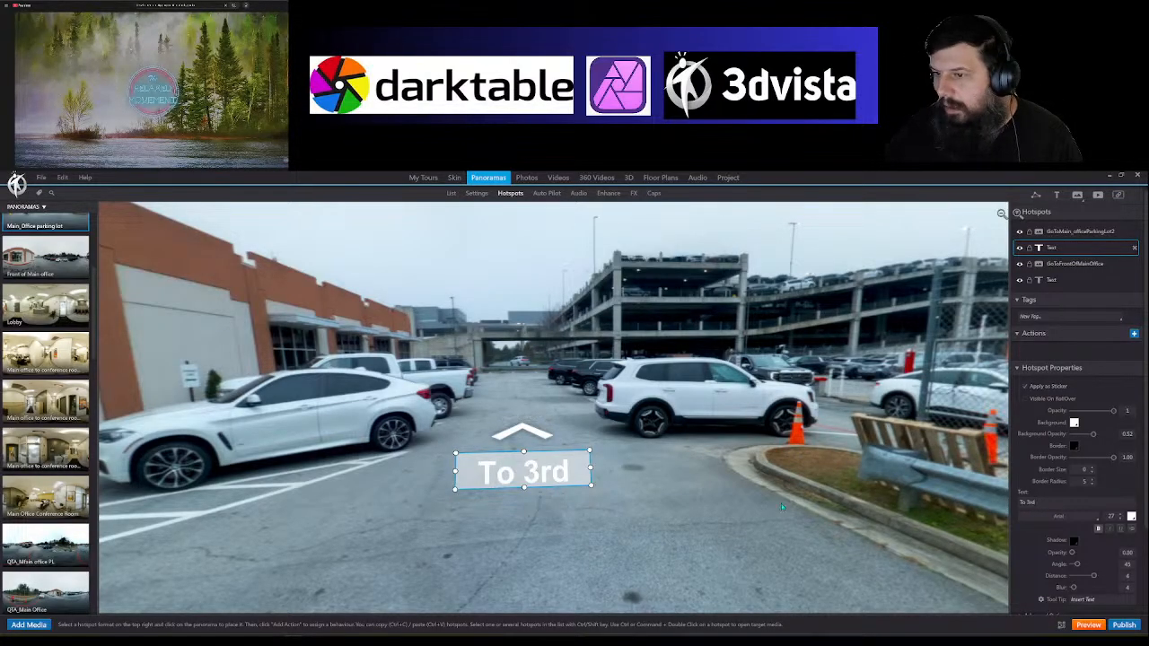
drag(590, 468, 694, 467)
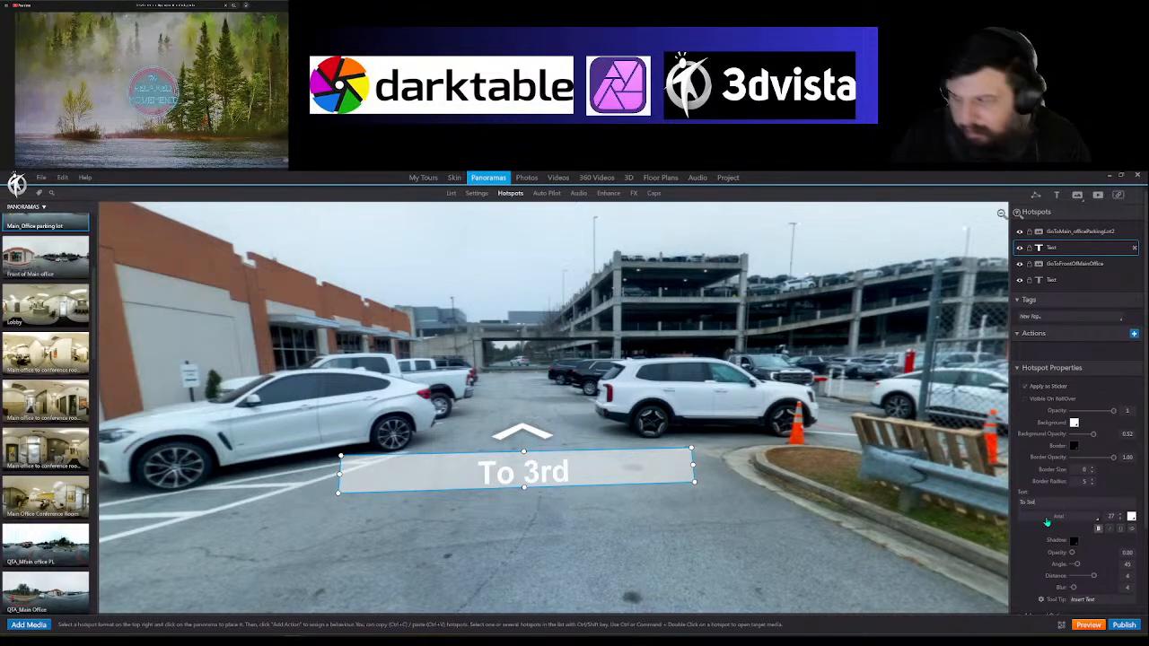
text(Level)
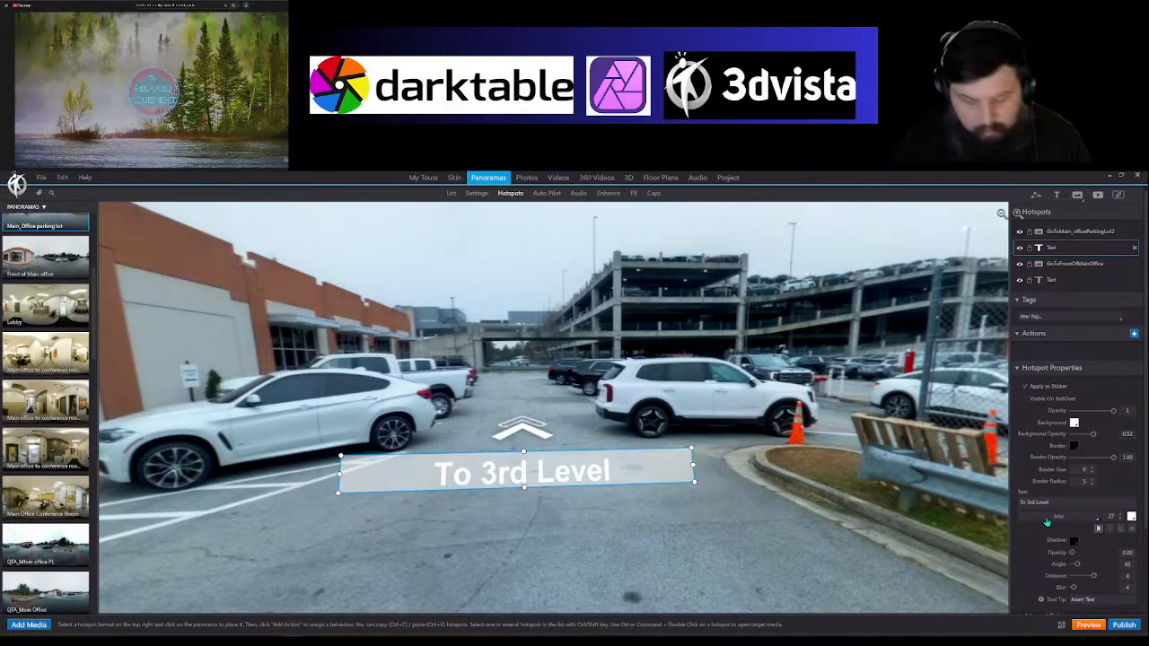
text( C)
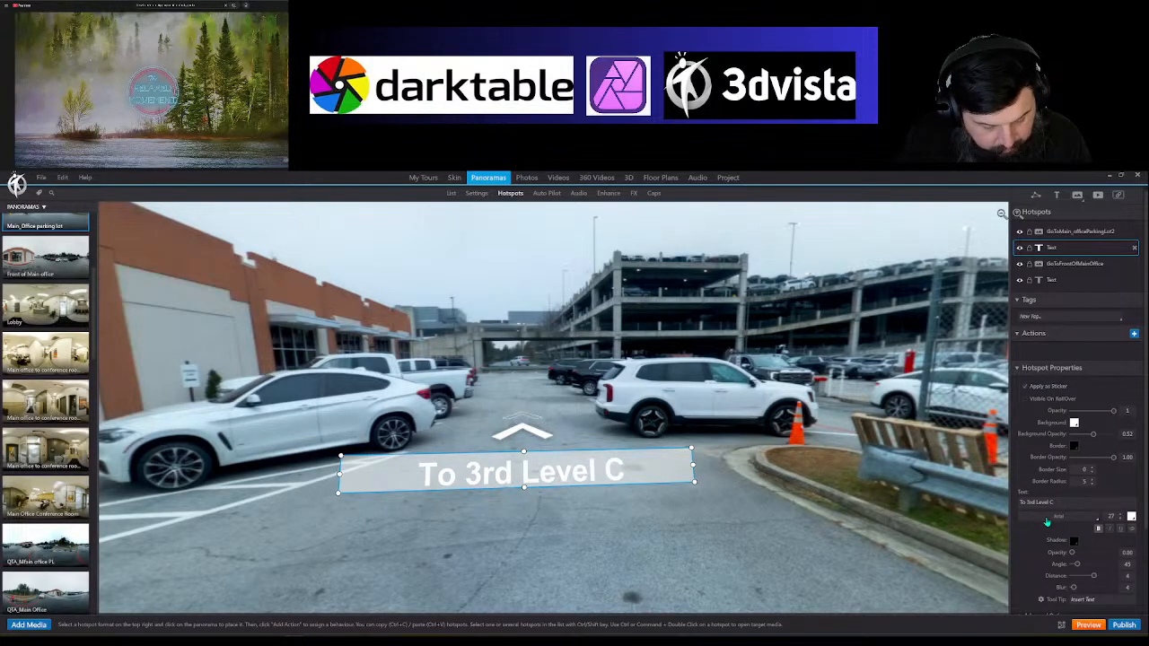
text(ounter)
click(628, 523)
Step: Follow the arrow links through Main Office Parking Lot 2 to the parking lot near the security gate and back, examining their labels
drag(629, 522, 542, 436)
click(599, 403)
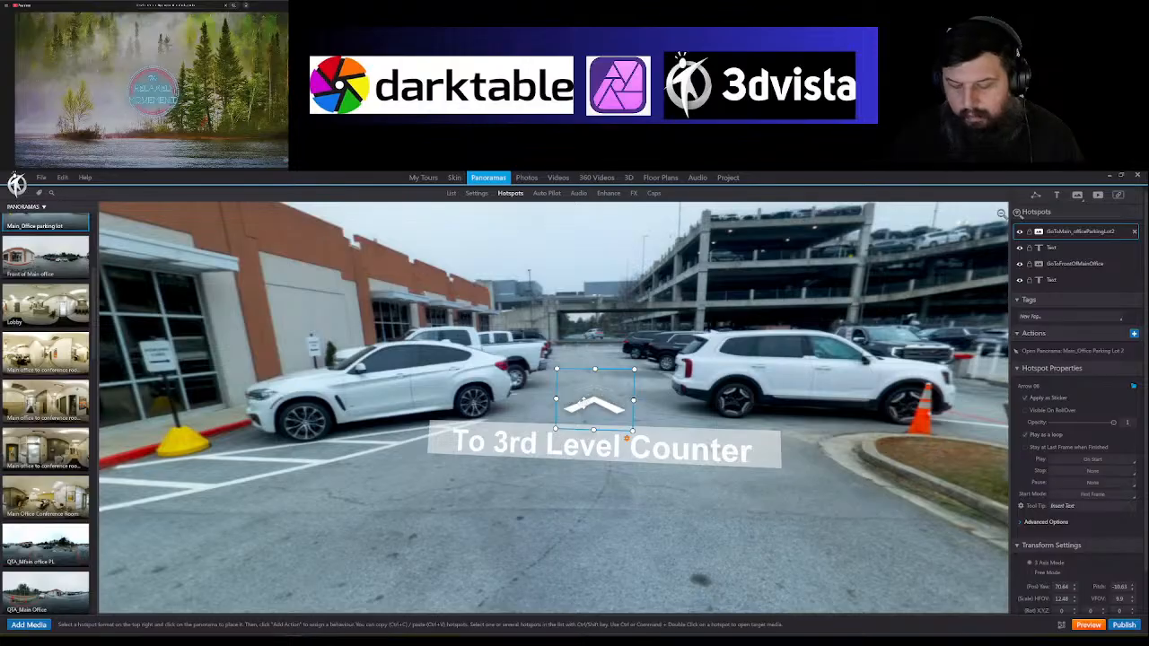
ctrl+double_click(583, 405)
drag(332, 525, 253, 401)
click(584, 470)
ctrl+double_click(582, 467)
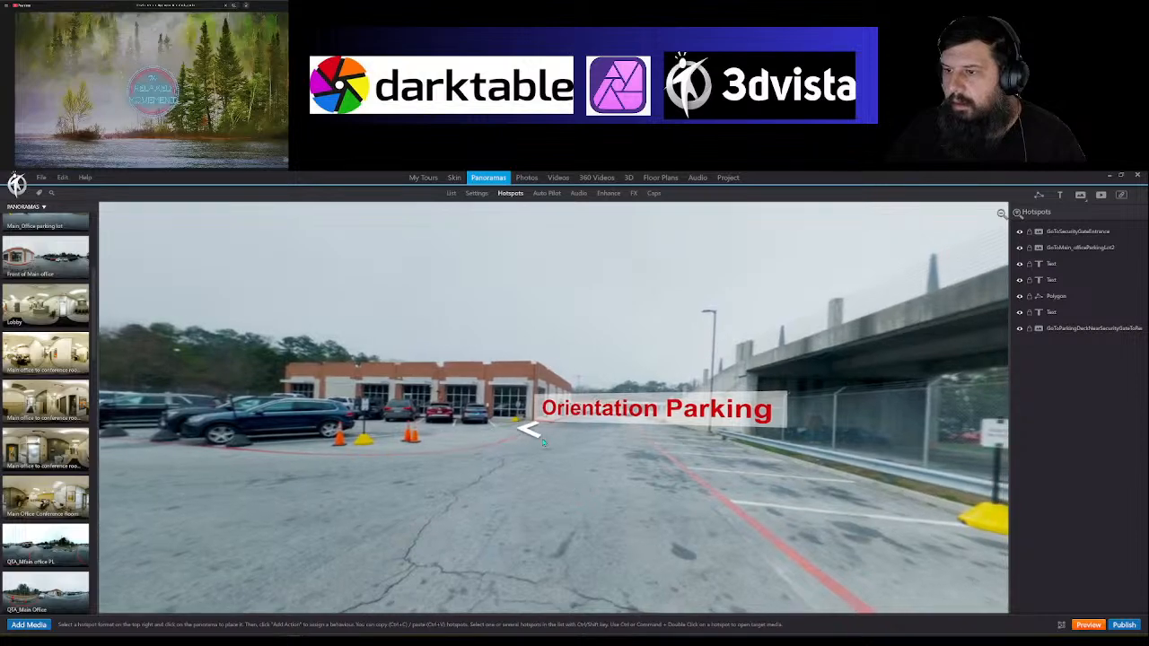
click(529, 433)
double_click(526, 429)
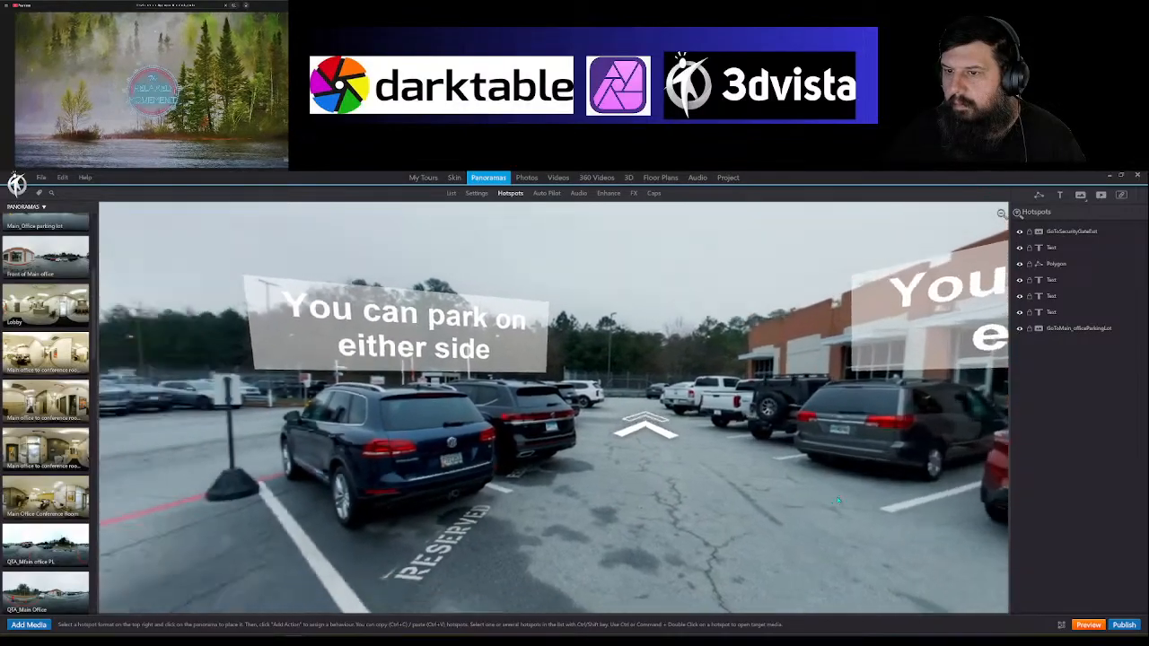
Step: Follow the arrow links through the Main_Office parking lot panorama to the Front of Main office panorama, examining their labels
drag(839, 500, 797, 508)
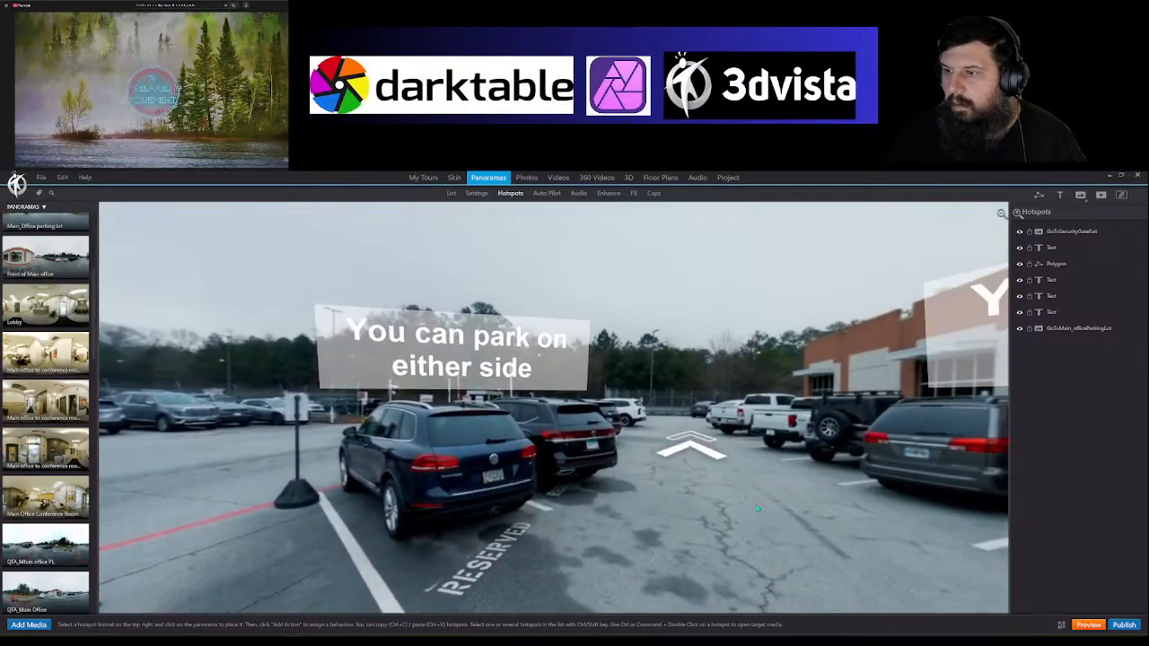
click(693, 460)
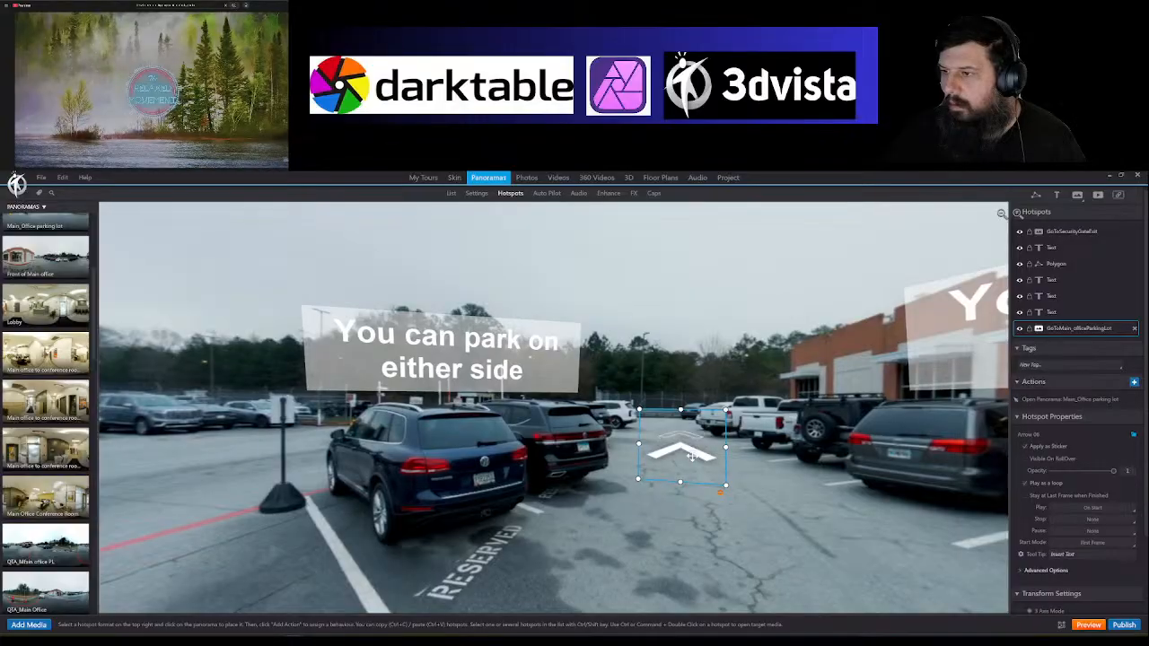
ctrl+double_click(693, 459)
drag(640, 450, 467, 486)
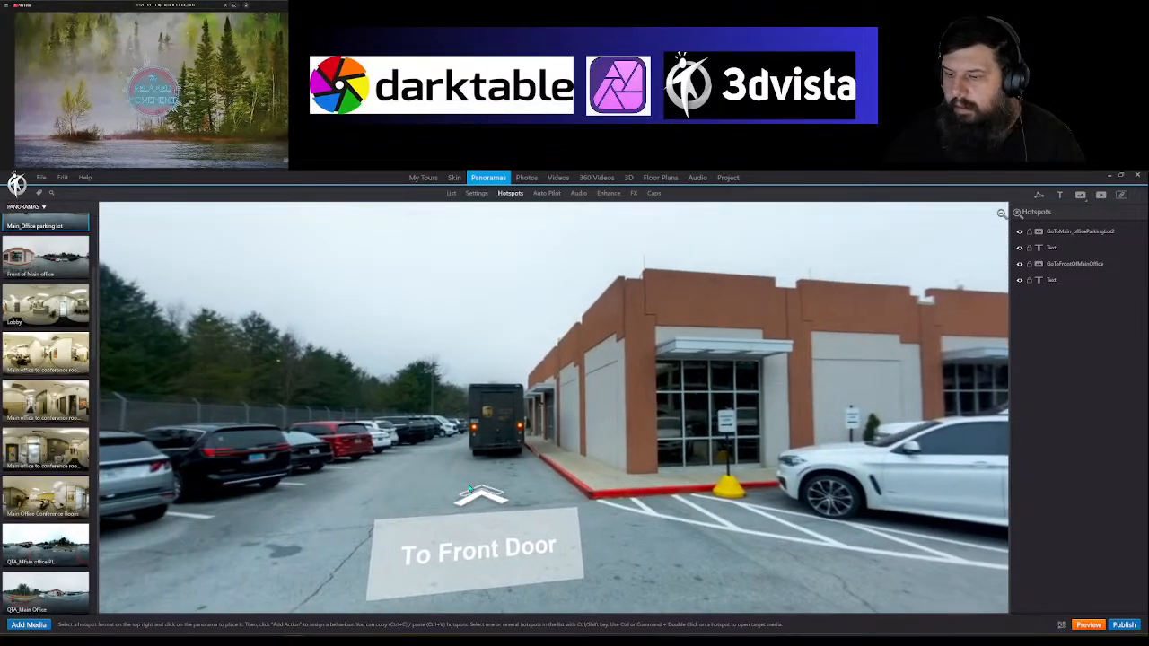
click(469, 488)
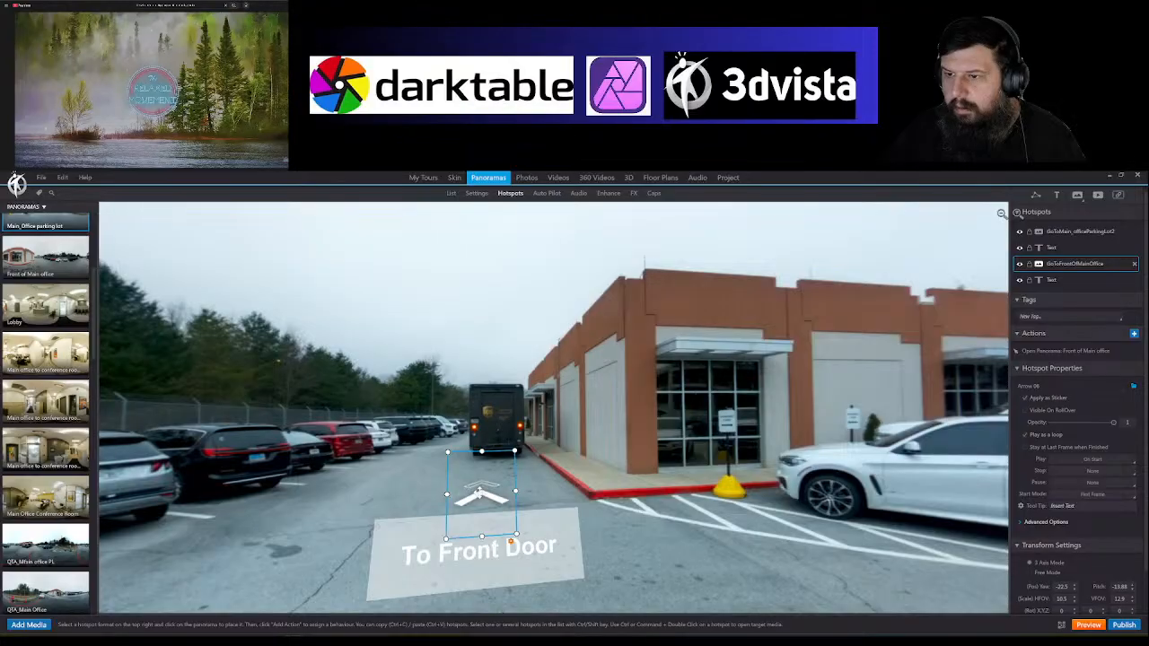
ctrl+double_click(468, 484)
scroll(545, 439, down, 5)
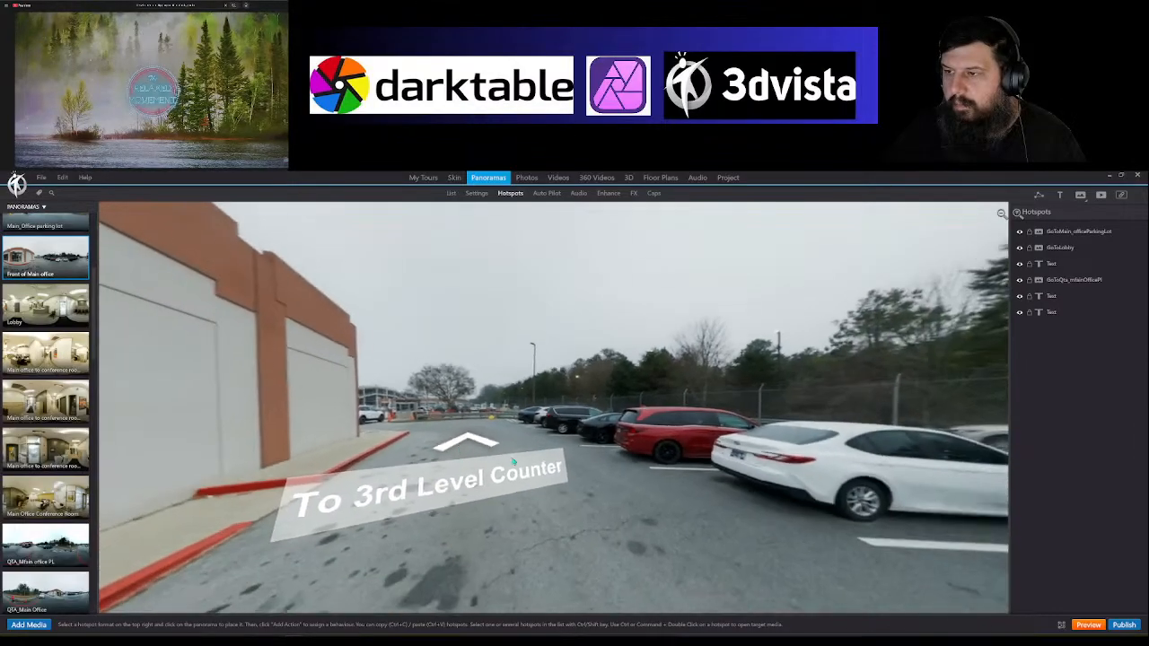
Step: Move the "To QTA" label in the Front of Main office panorama up so it sits directly below its arrow
drag(544, 438, 757, 479)
click(541, 415)
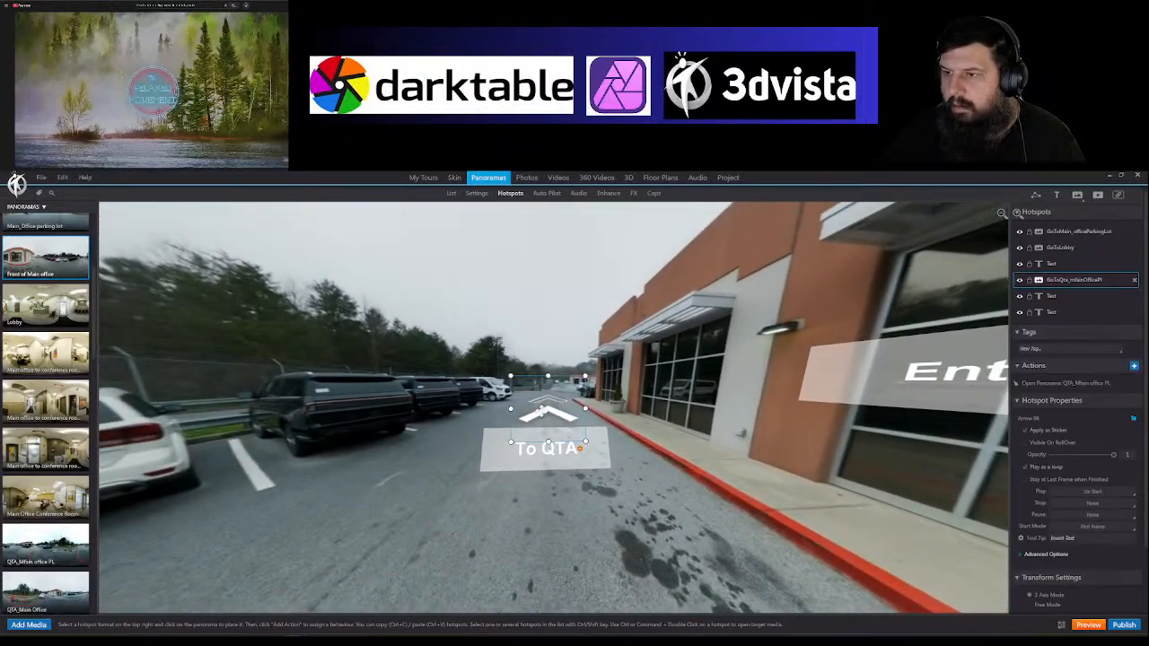
drag(567, 454, 552, 412)
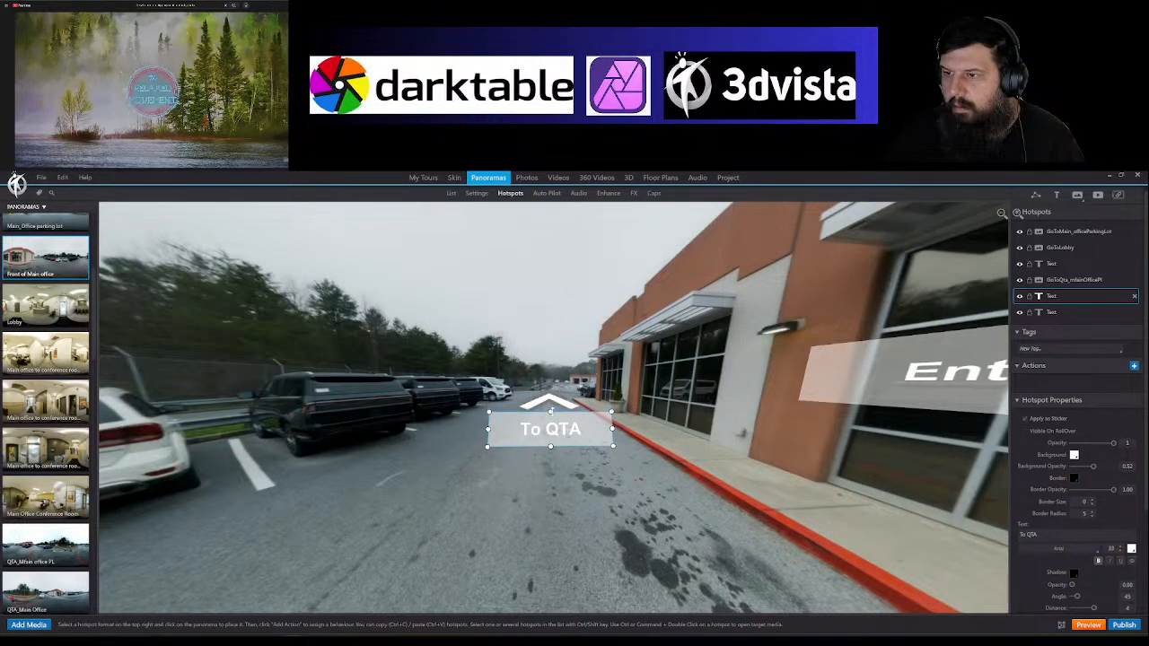
click(574, 477)
scroll(574, 478, up, 5)
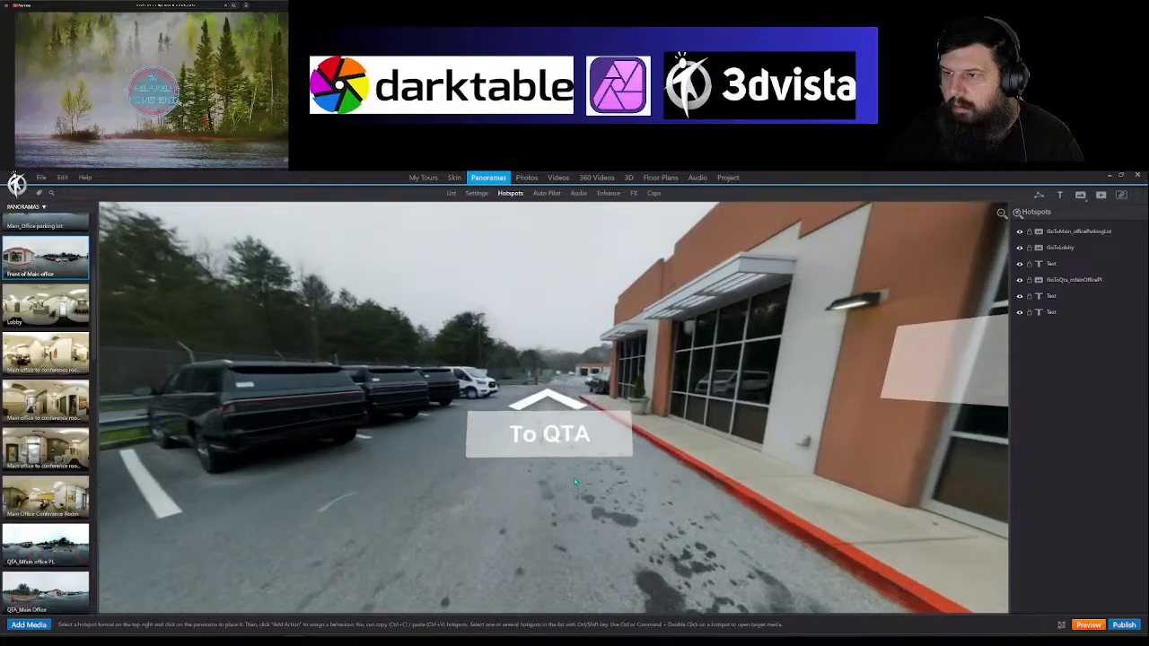
Step: Shrink the arrow hotspot leading to QTA and reduce the "To QTA" label beneath it to match
scroll(574, 482, up, 3)
scroll(574, 482, down, 4)
drag(763, 505, 740, 529)
scroll(554, 437, down, 4)
click(556, 441)
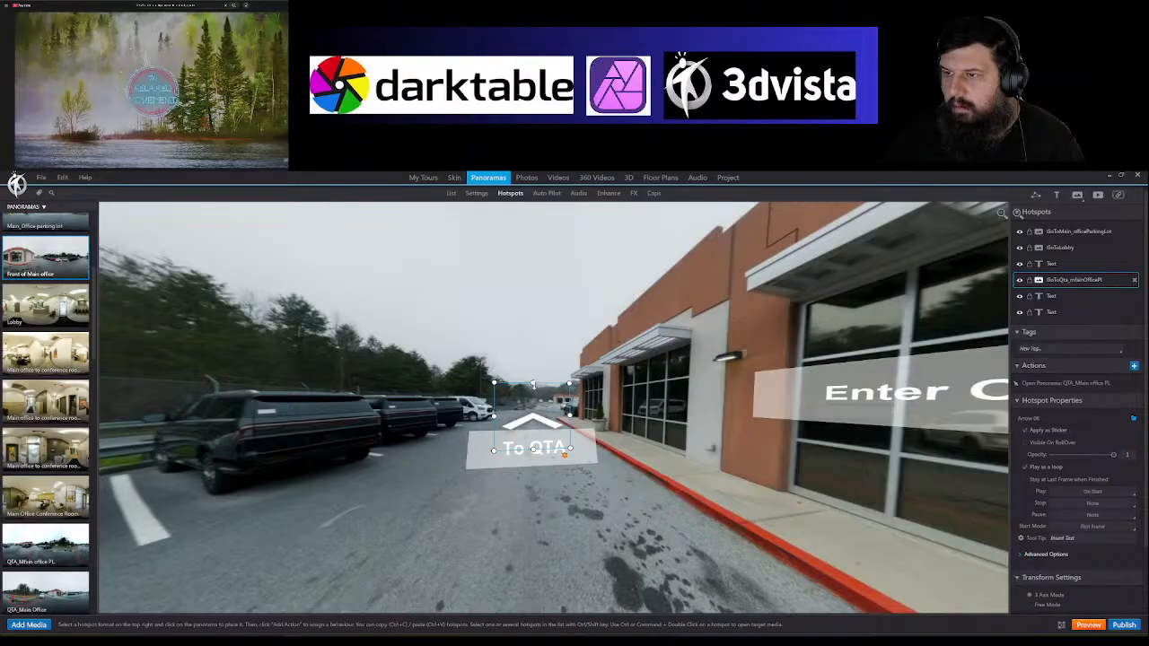
drag(570, 384, 559, 396)
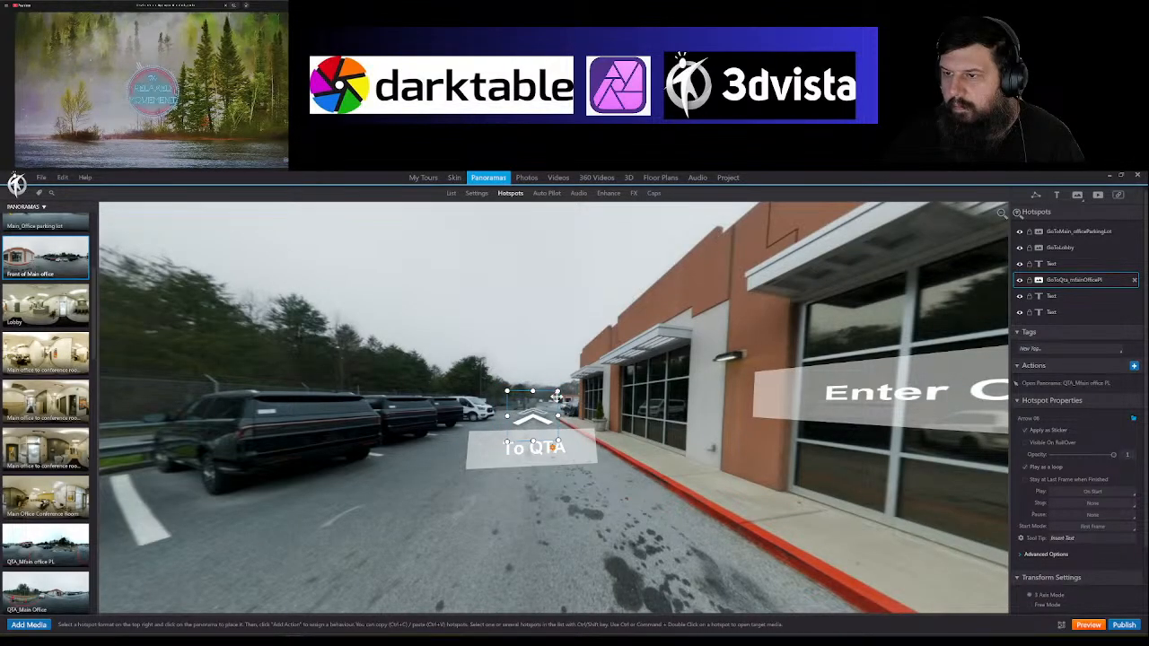
click(575, 441)
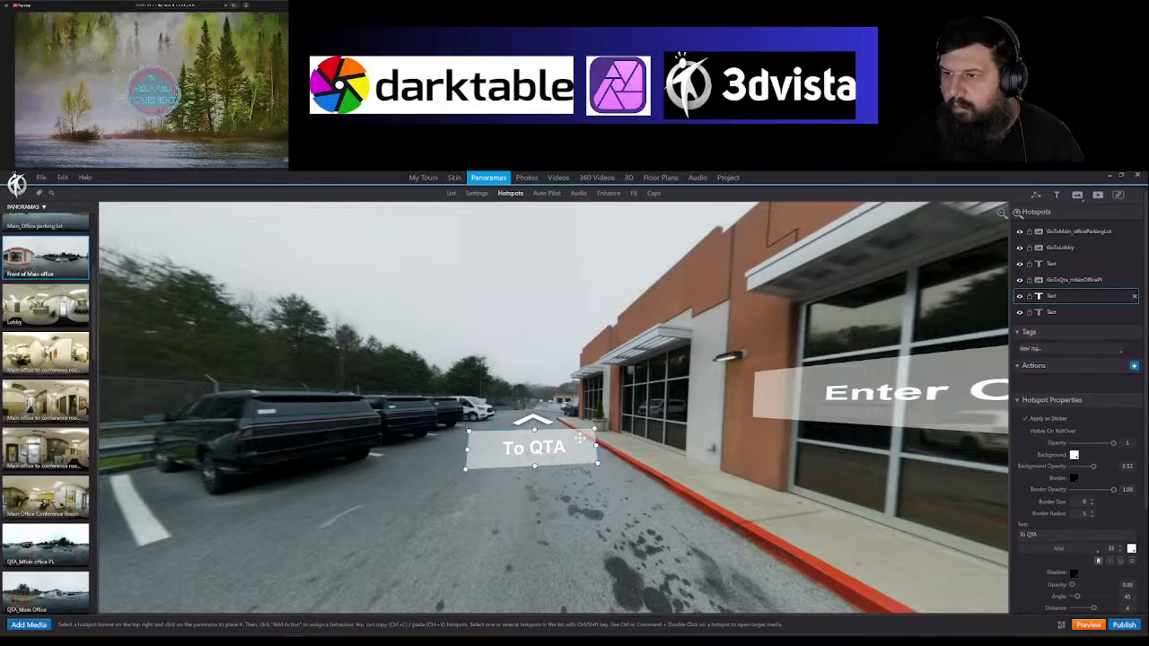
drag(595, 429, 568, 439)
Step: Follow the office door hotspot into the Lobby panorama and add a text label reading "Speak with Reception" above the reception desk
drag(644, 488, 605, 538)
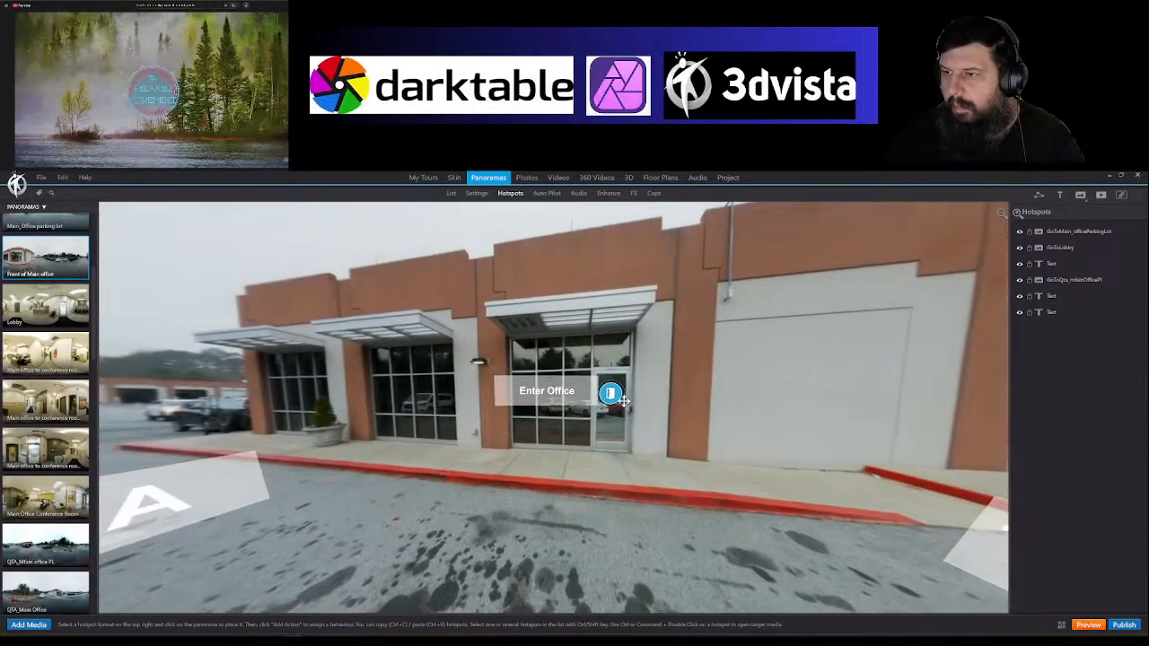
click(610, 392)
double_click(610, 392)
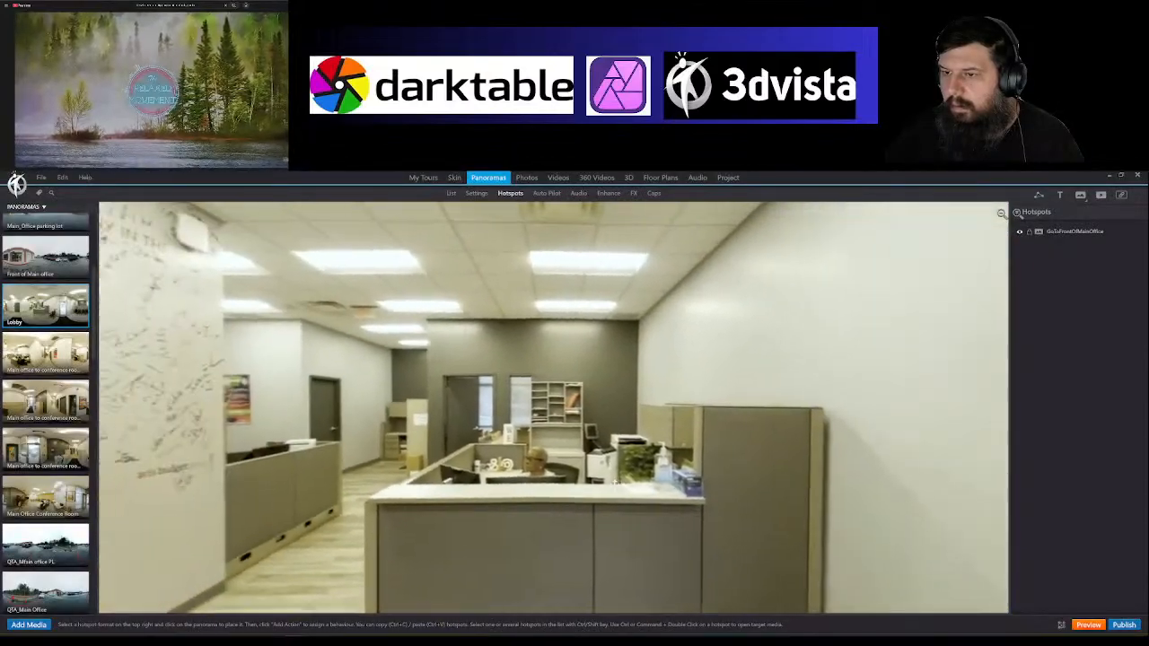
drag(667, 493, 566, 493)
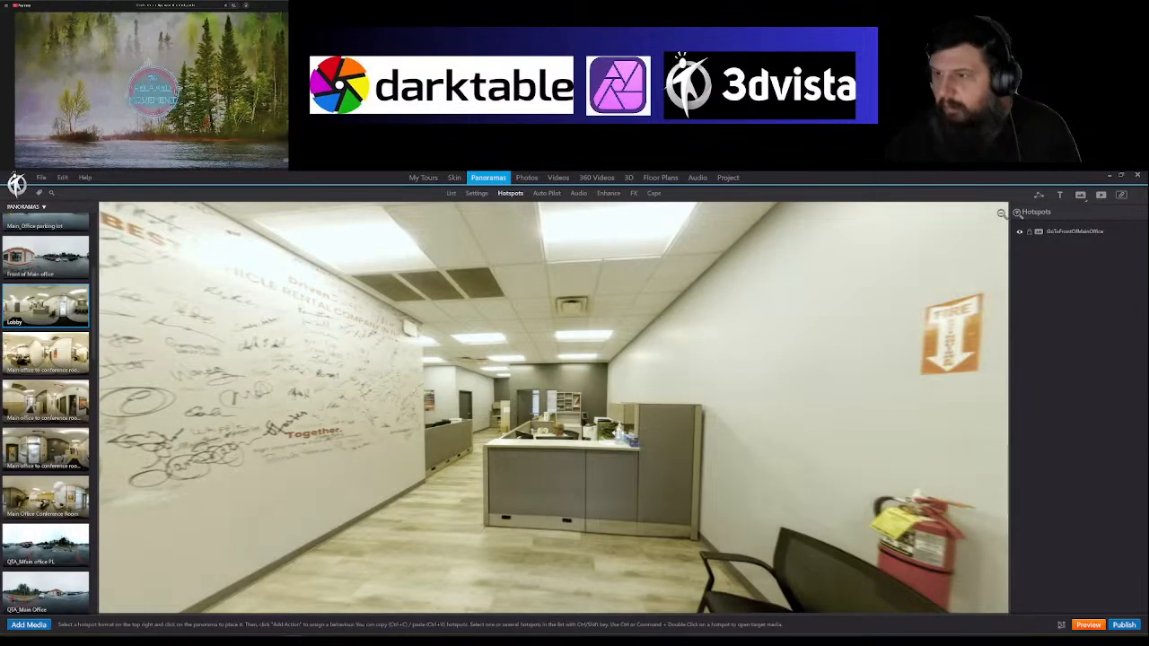
click(1061, 195)
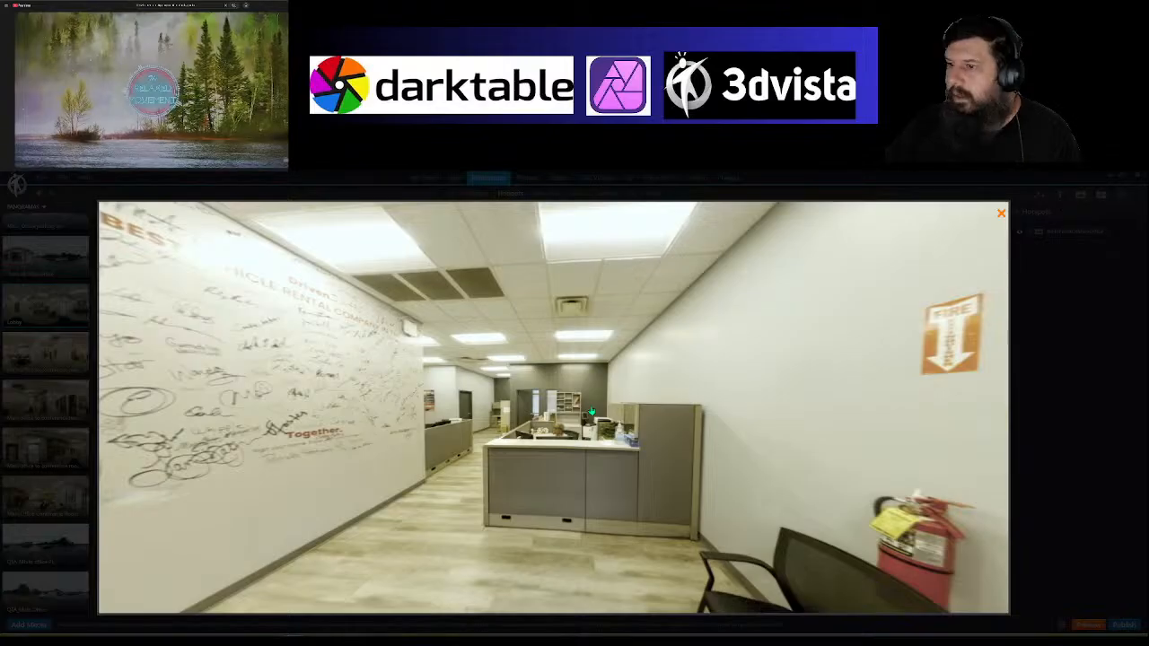
click(555, 417)
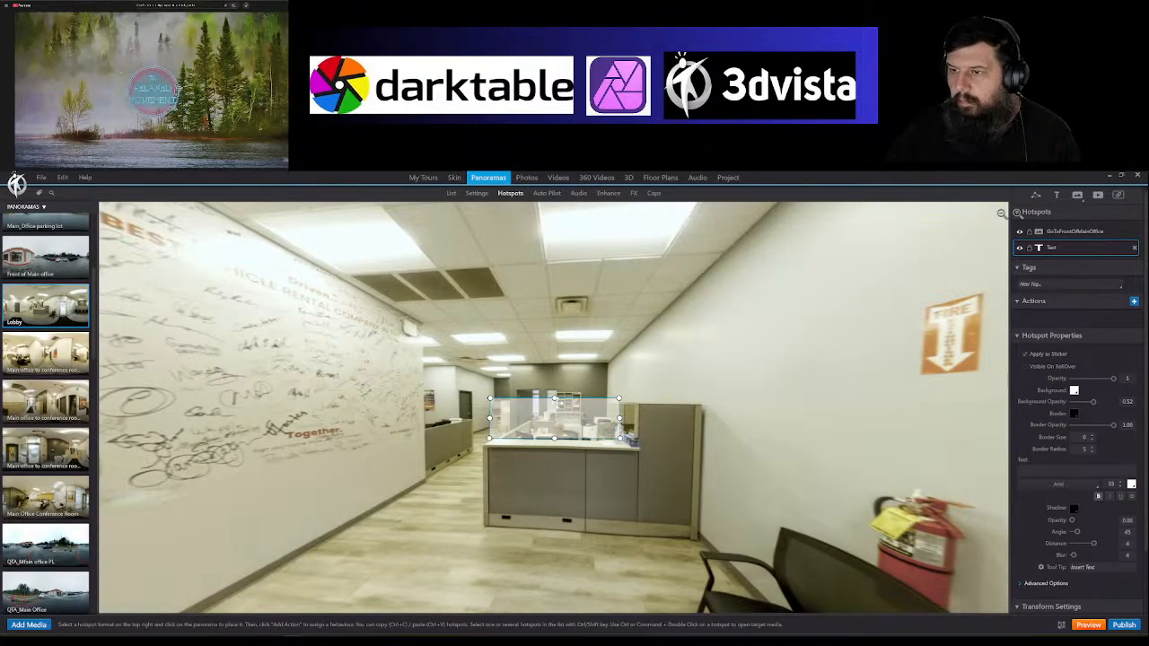
drag(554, 397, 576, 420)
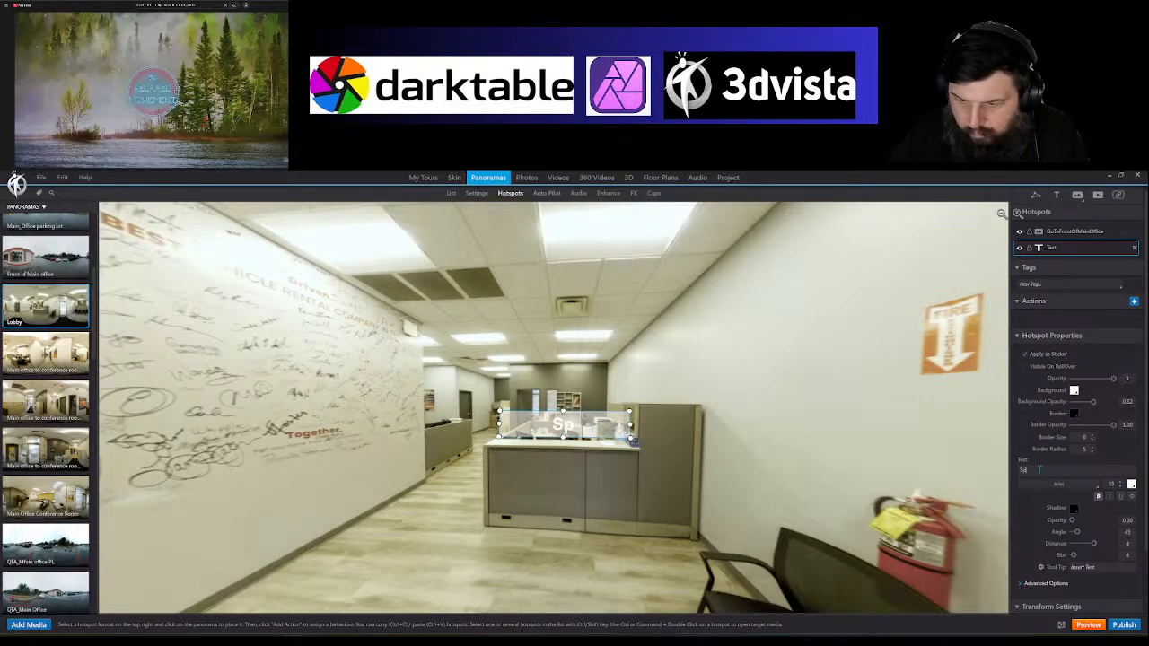
text(eak)
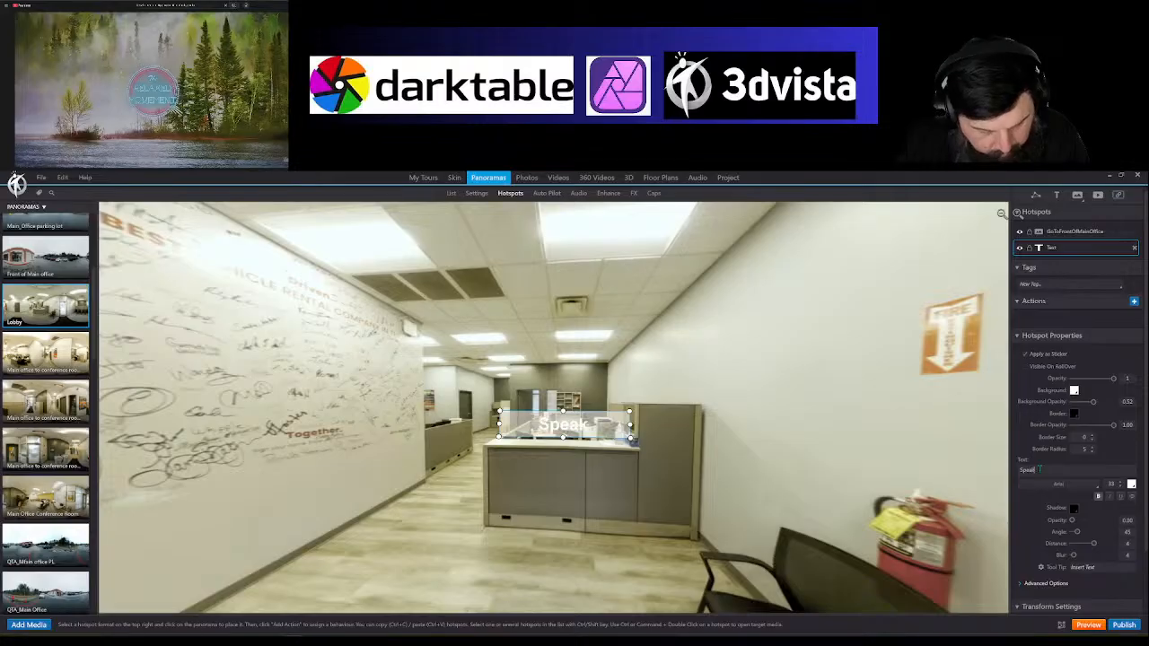
text( with Reception)
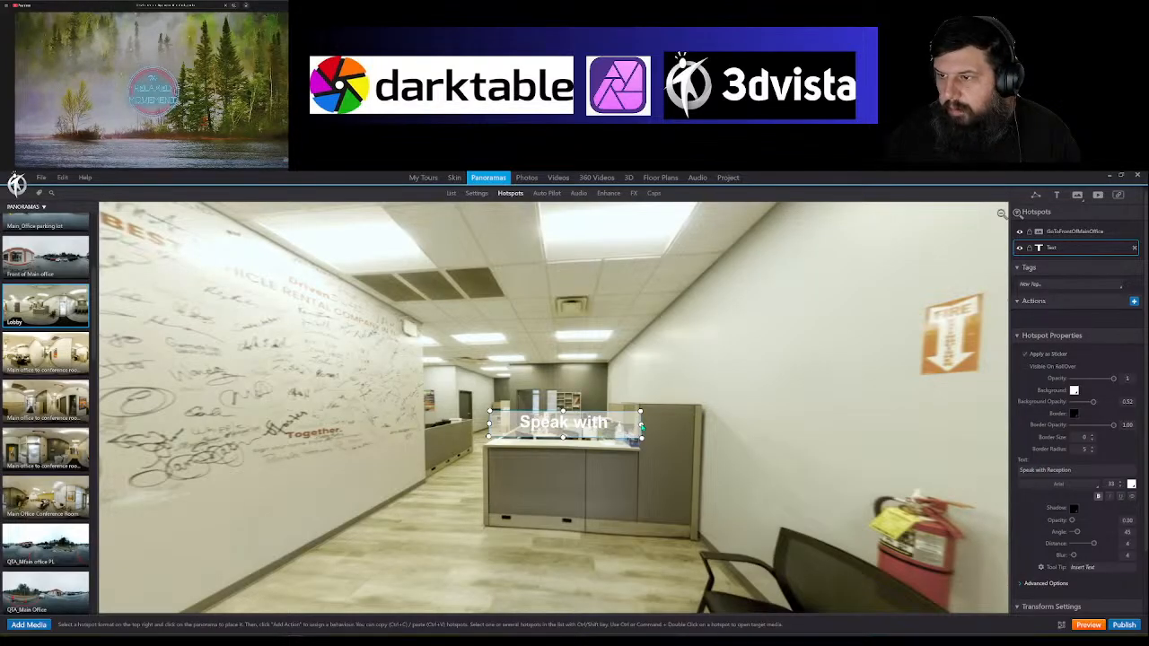
Step: Reduce the font size of the "Speak with Reception" label so it fits one line and fit the label over the desk
drag(1123, 492, 1097, 492)
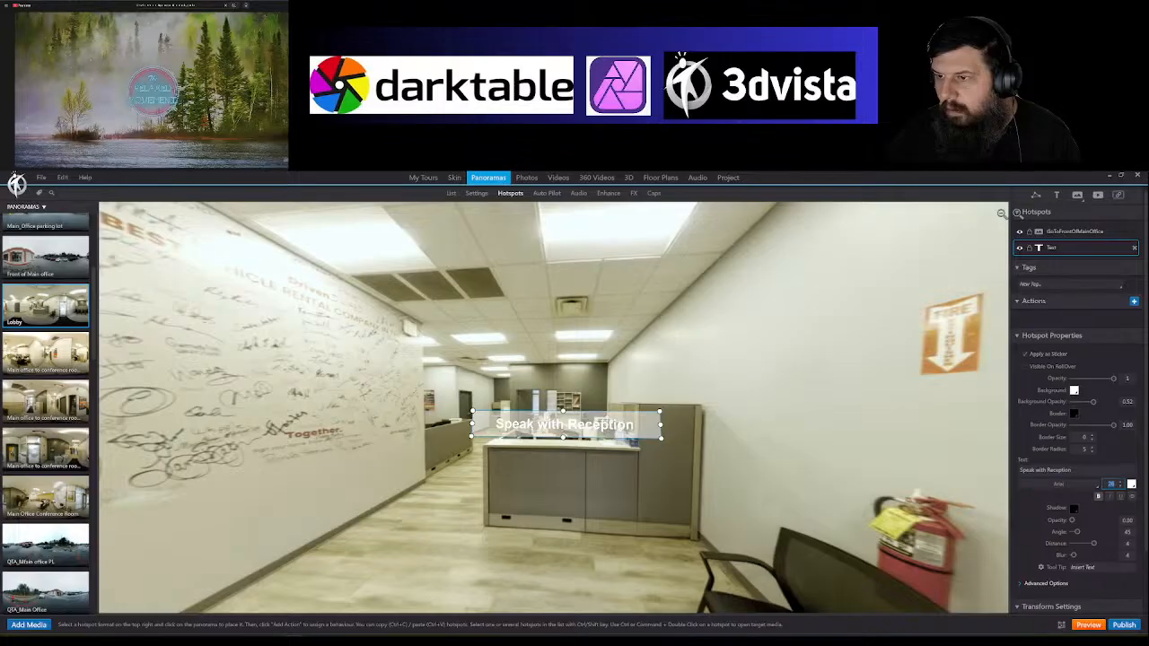
drag(633, 425, 643, 428)
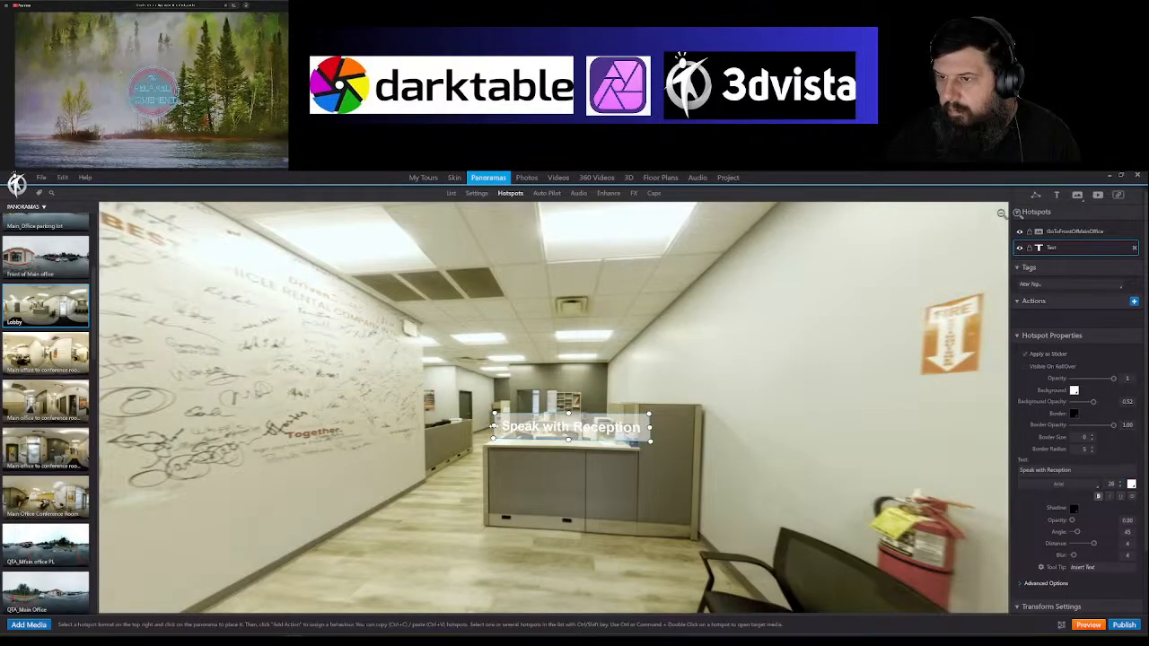
drag(624, 435, 629, 436)
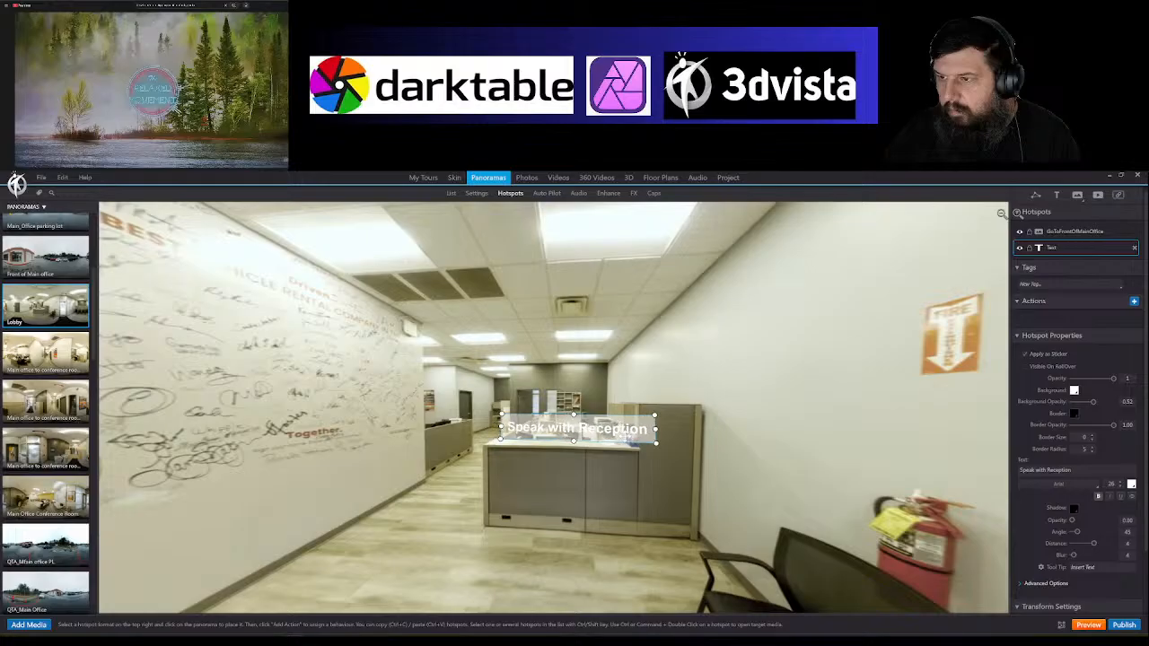
mouse_move(581, 492)
mouse_down()
mouse_move(675, 543)
mouse_move(573, 508)
mouse_up()
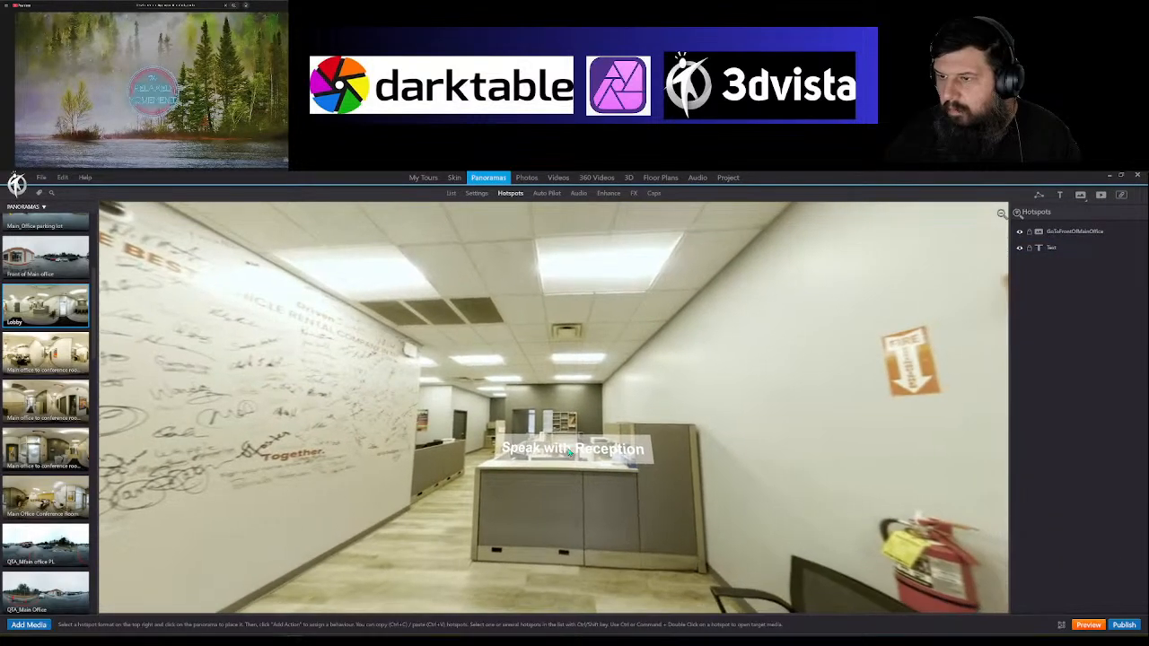
Step: Set the "Speak with Reception" label's text colour to black (000000) and its background opacity to 0.87
click(568, 452)
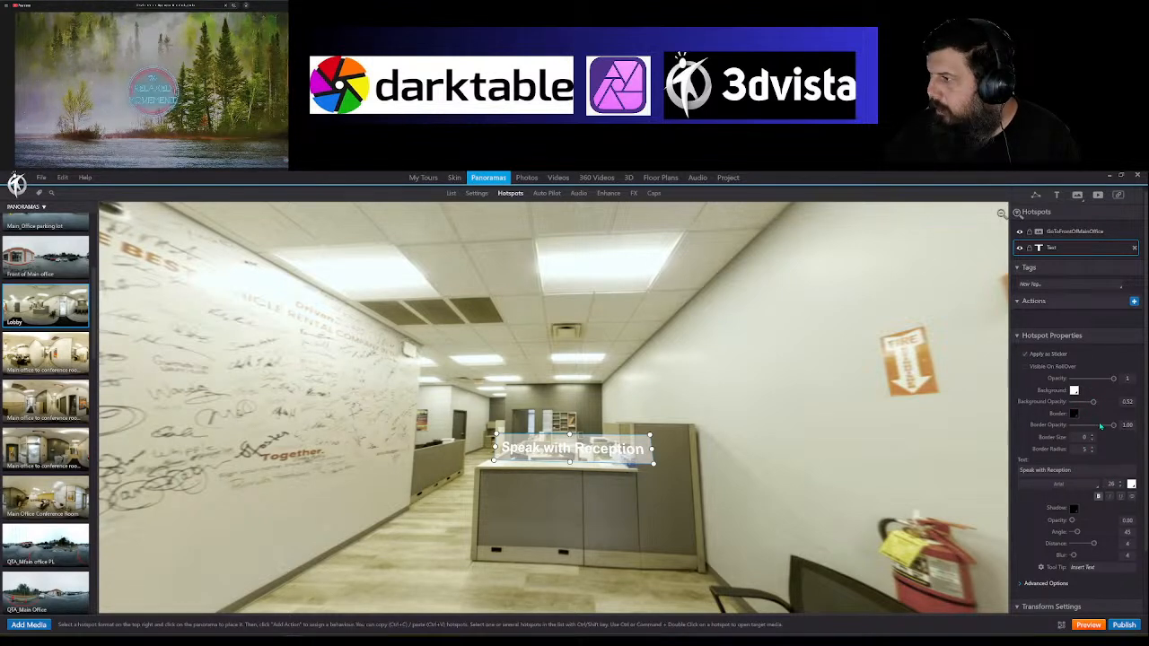
drag(1092, 403, 1103, 405)
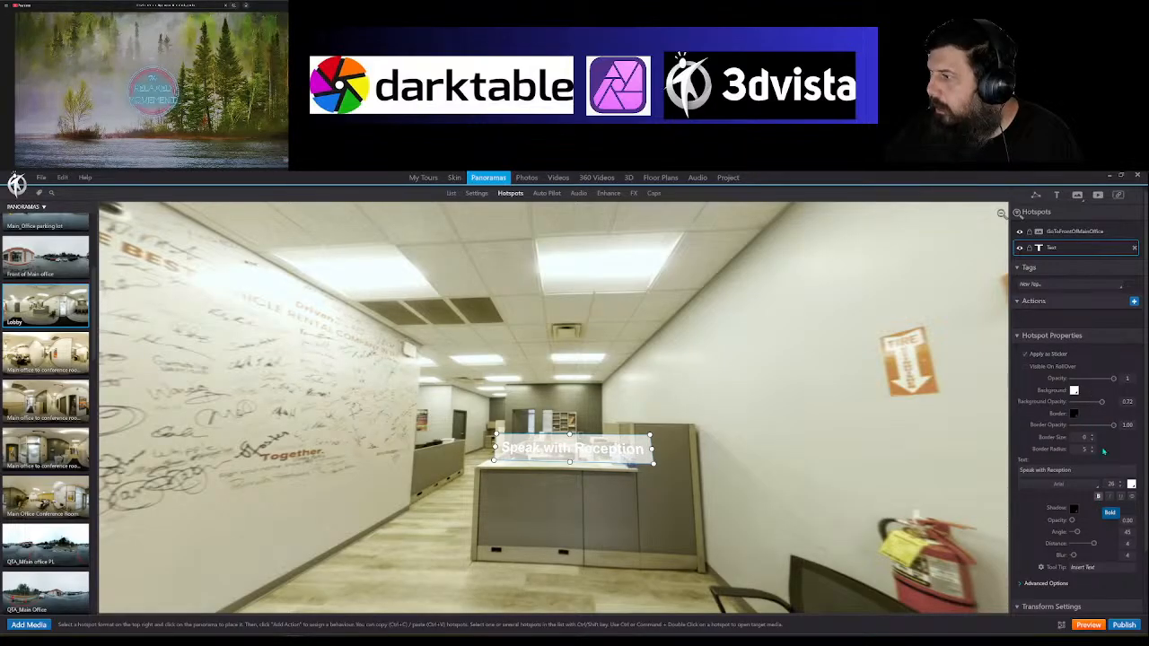
click(1131, 484)
click(1053, 518)
click(1033, 517)
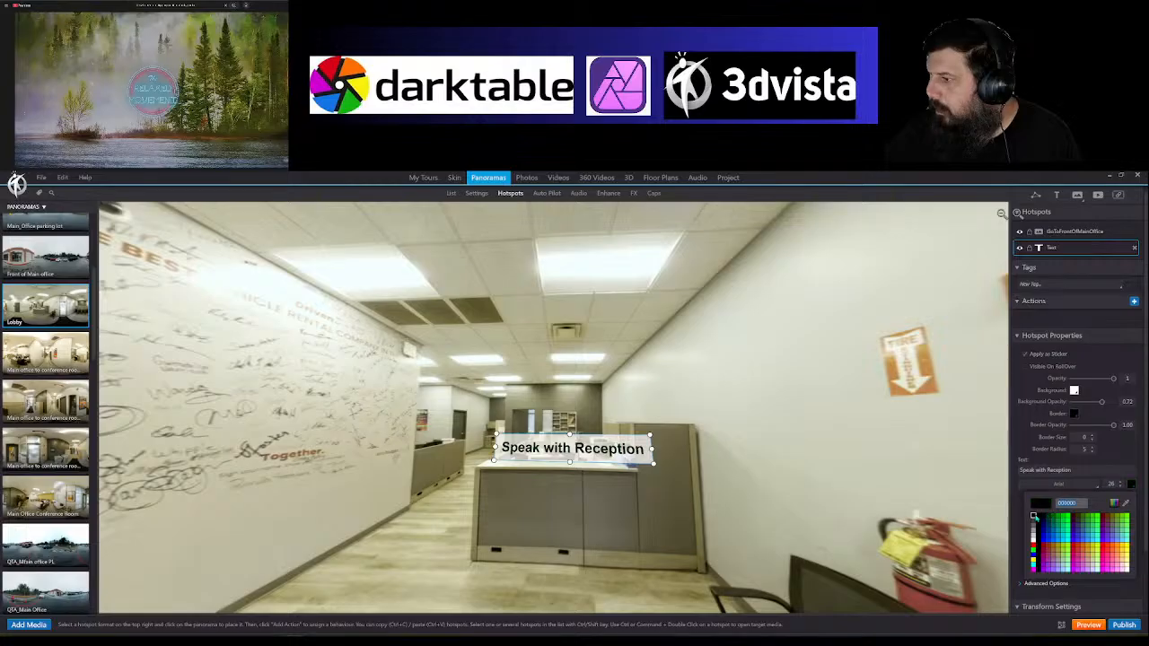
click(1035, 517)
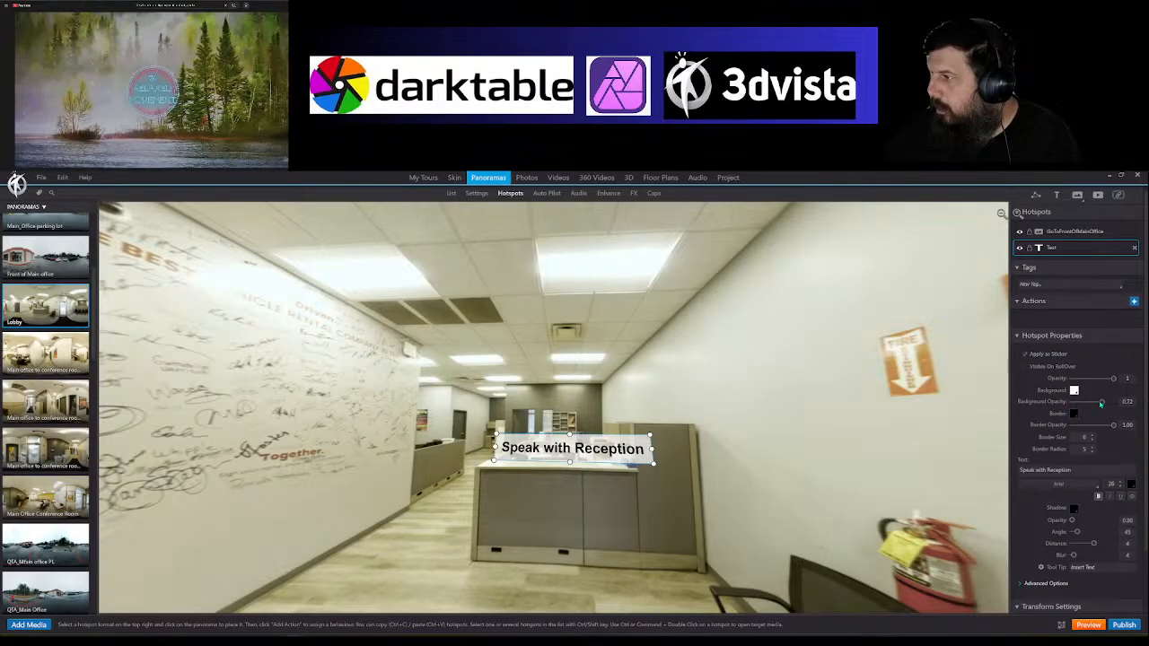
drag(1102, 405, 1110, 405)
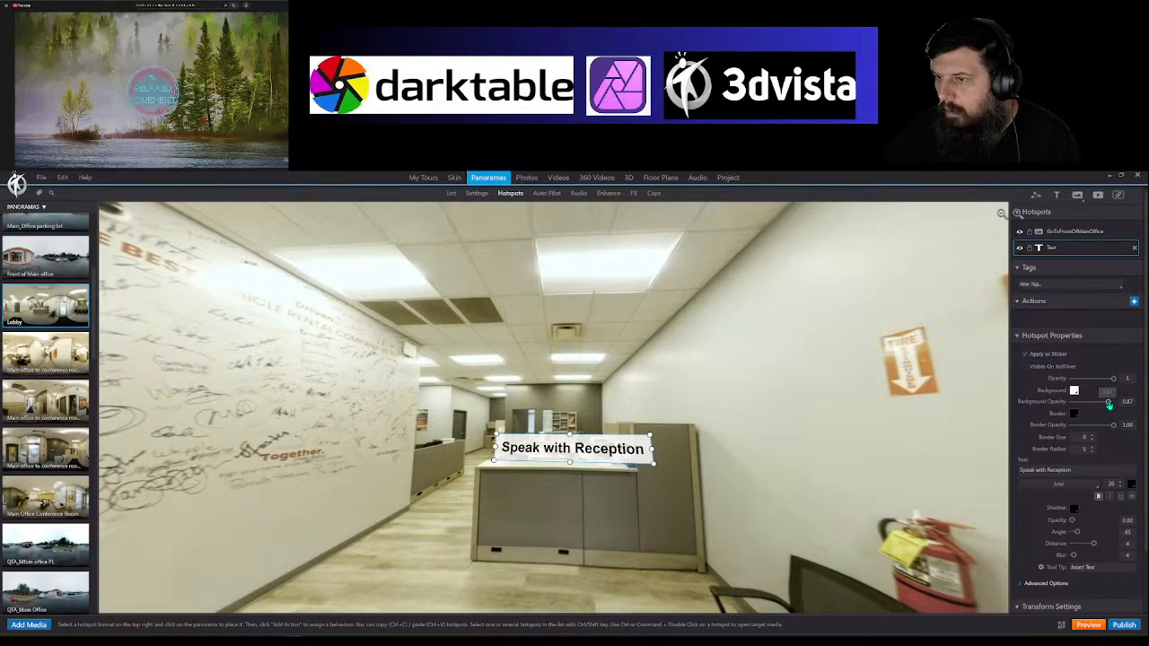
click(716, 502)
Step: Link the Lobby to the first "Main office to conference room" panorama with a floor arrow beside the reception desk and a return hotspot
drag(716, 503, 561, 534)
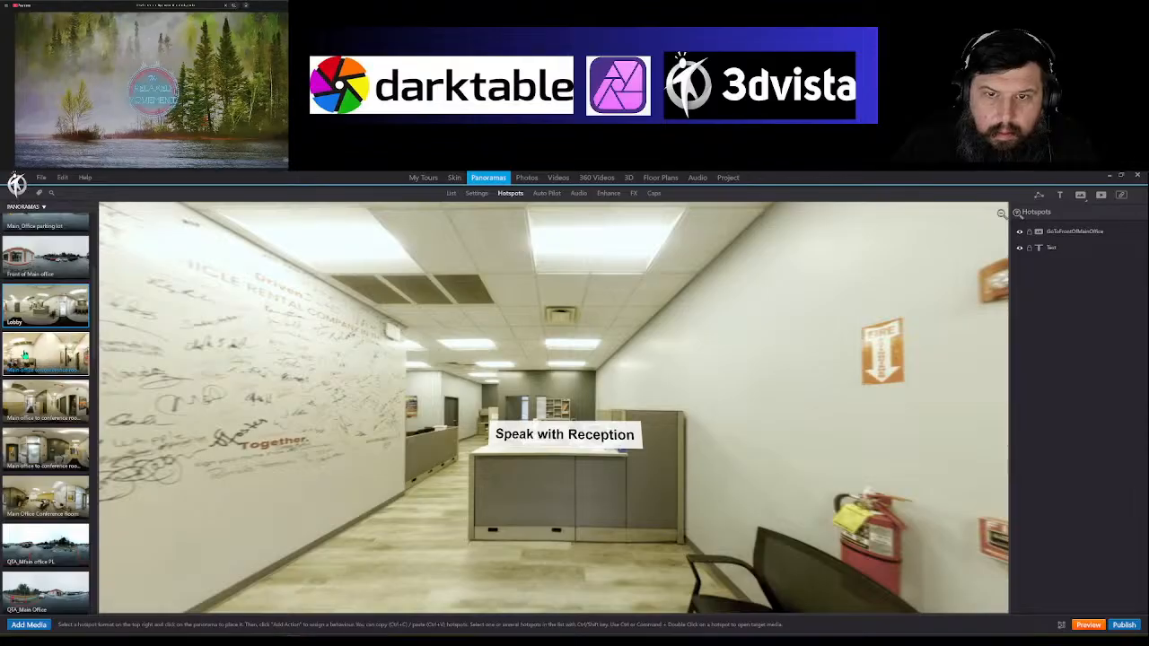
click(25, 354)
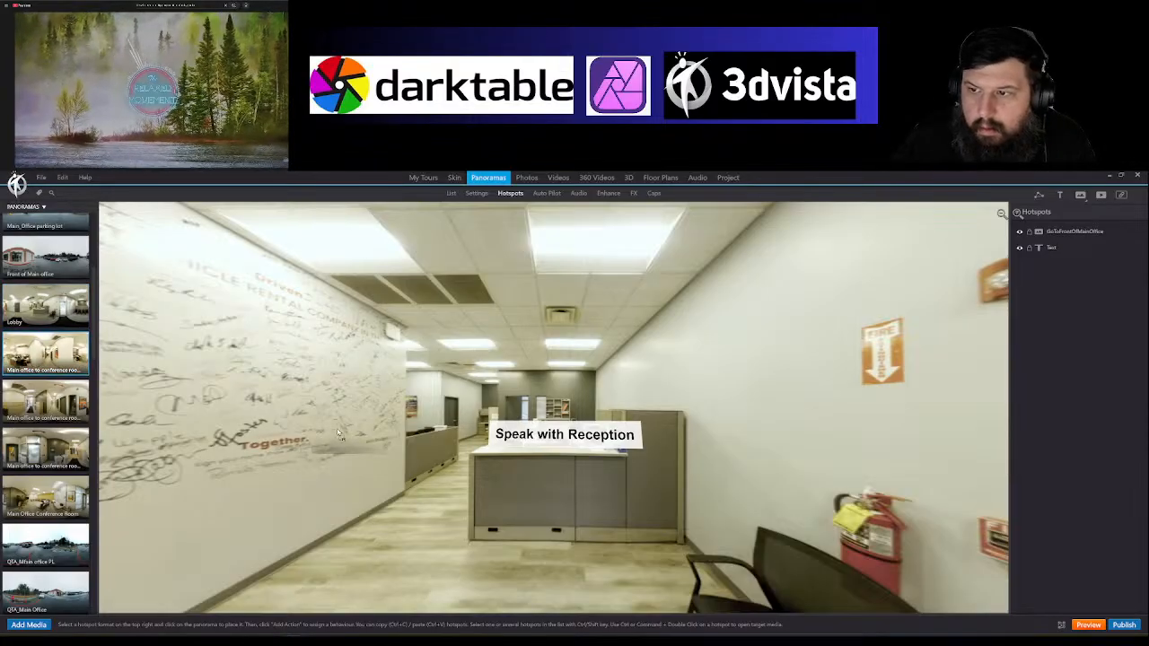
click(468, 455)
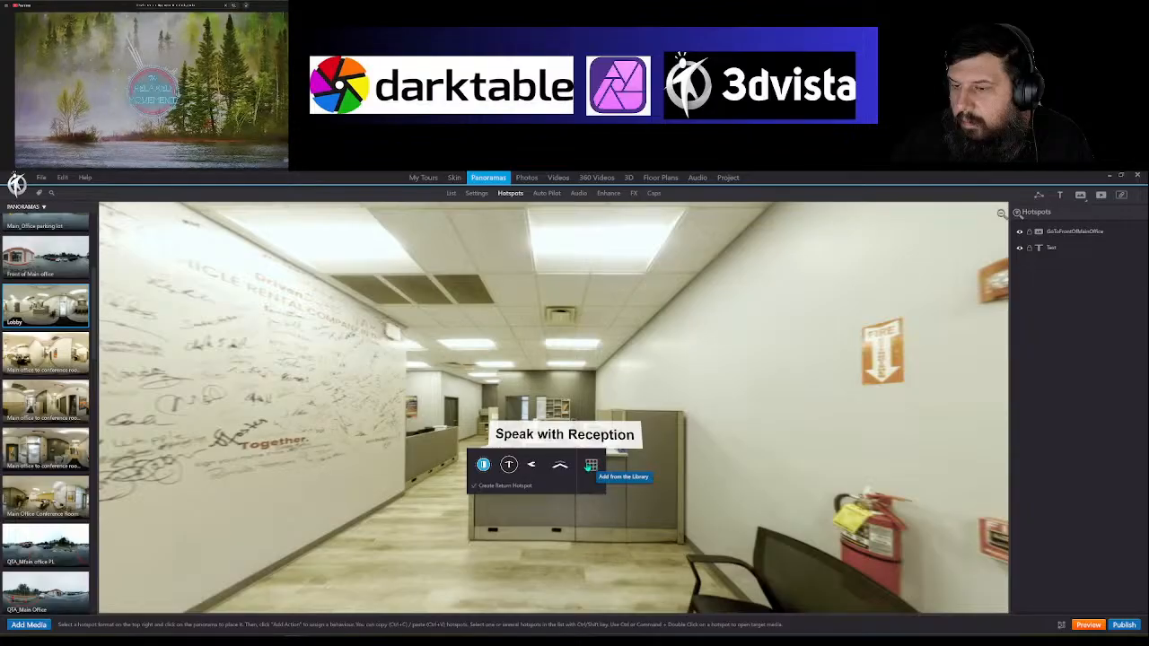
click(561, 464)
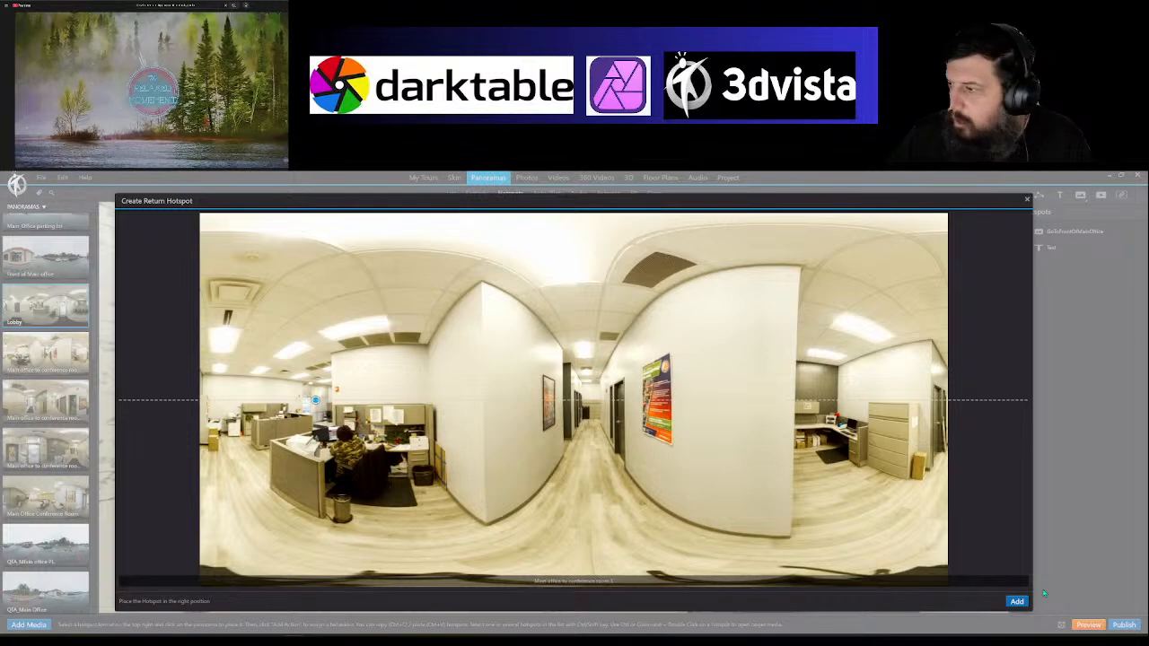
click(1017, 601)
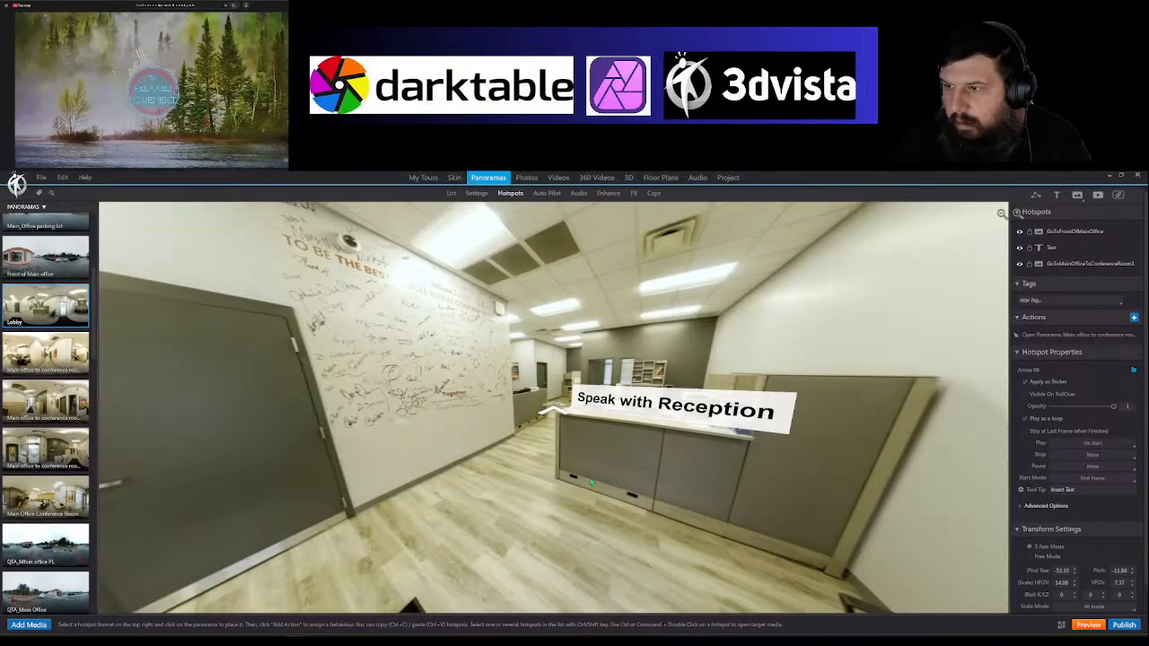
drag(554, 409, 570, 523)
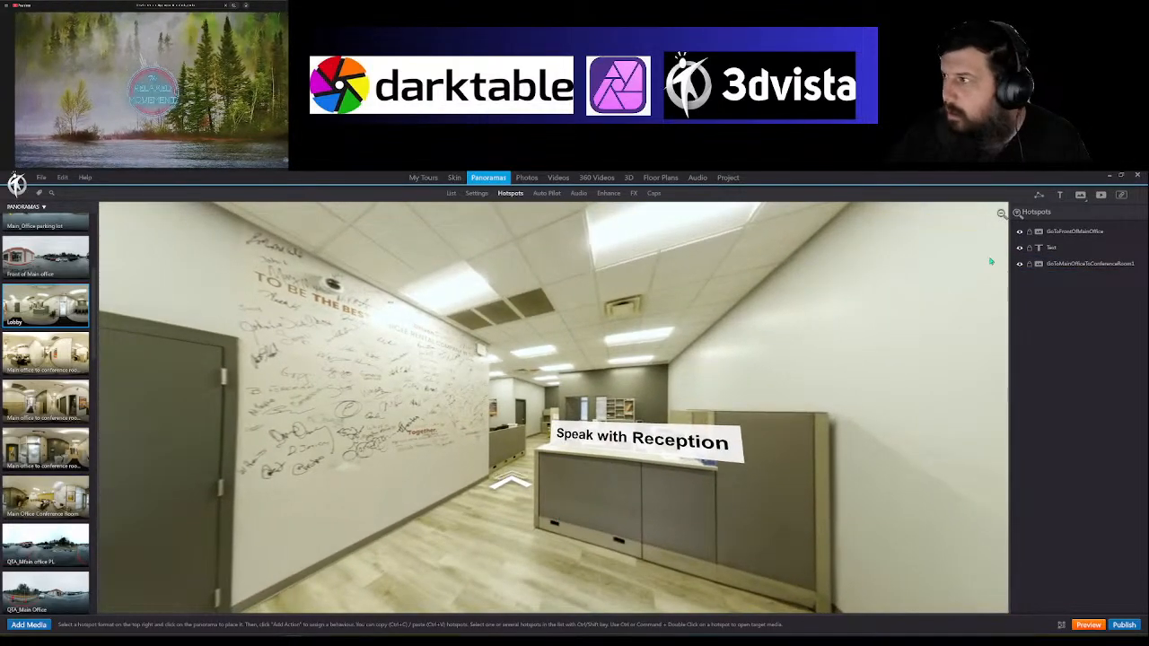
Step: Add a text label reading "To conference Room" on the Lobby floor in front of the arrow beside the reception desk
click(1061, 195)
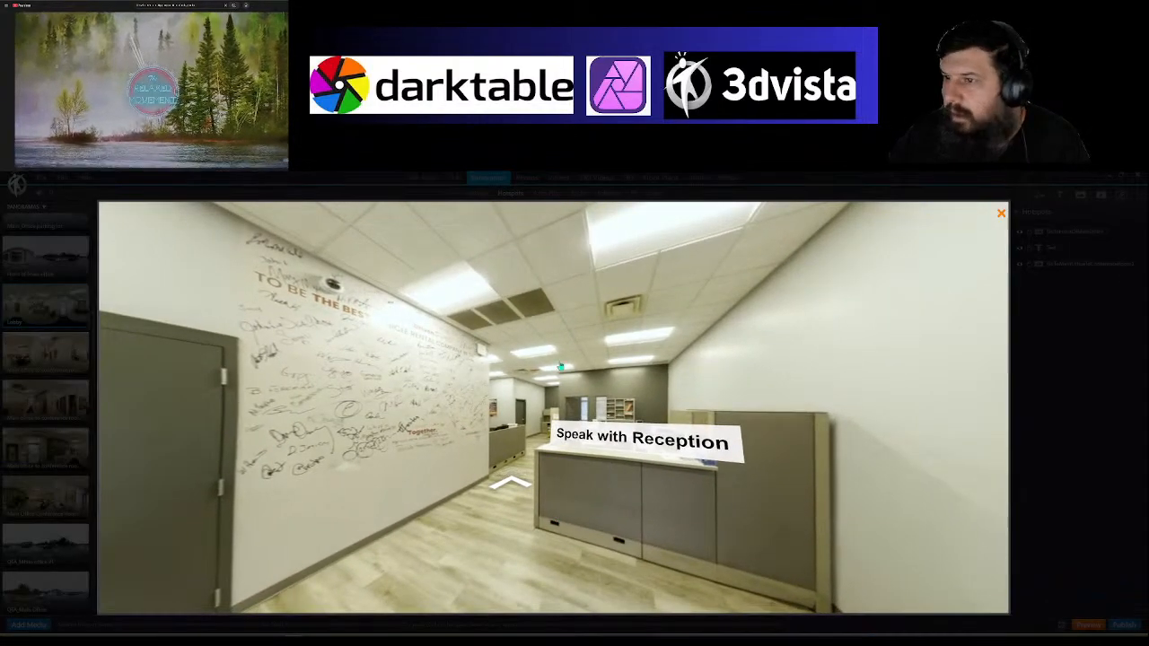
click(505, 401)
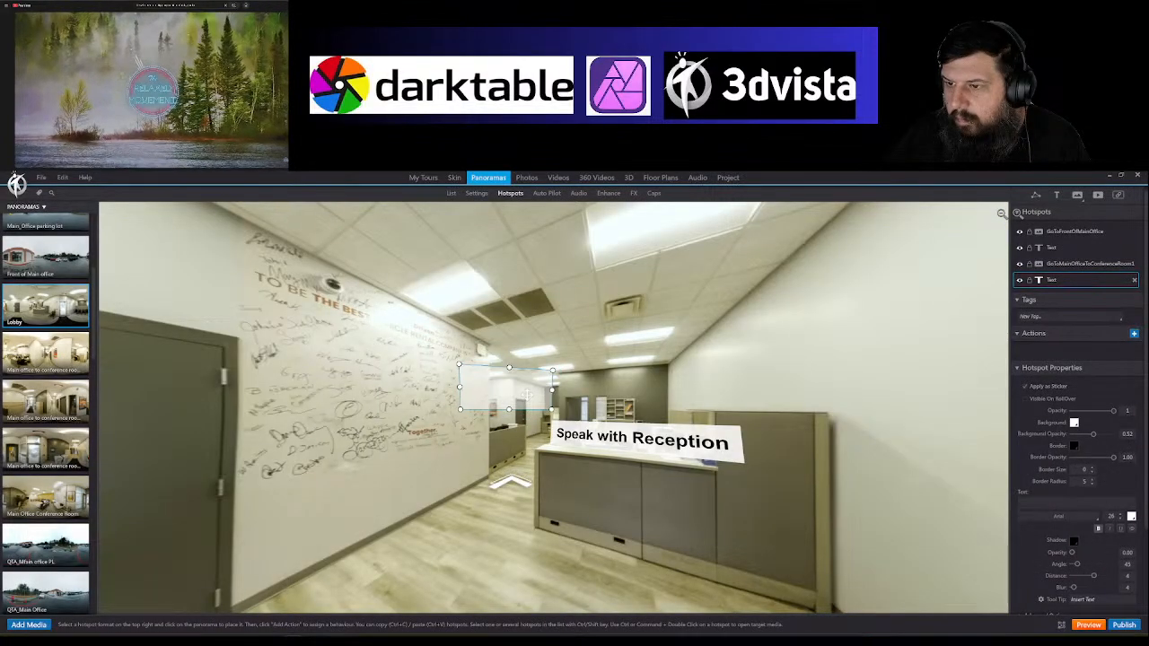
drag(503, 395, 508, 528)
drag(705, 533, 756, 460)
click(566, 450)
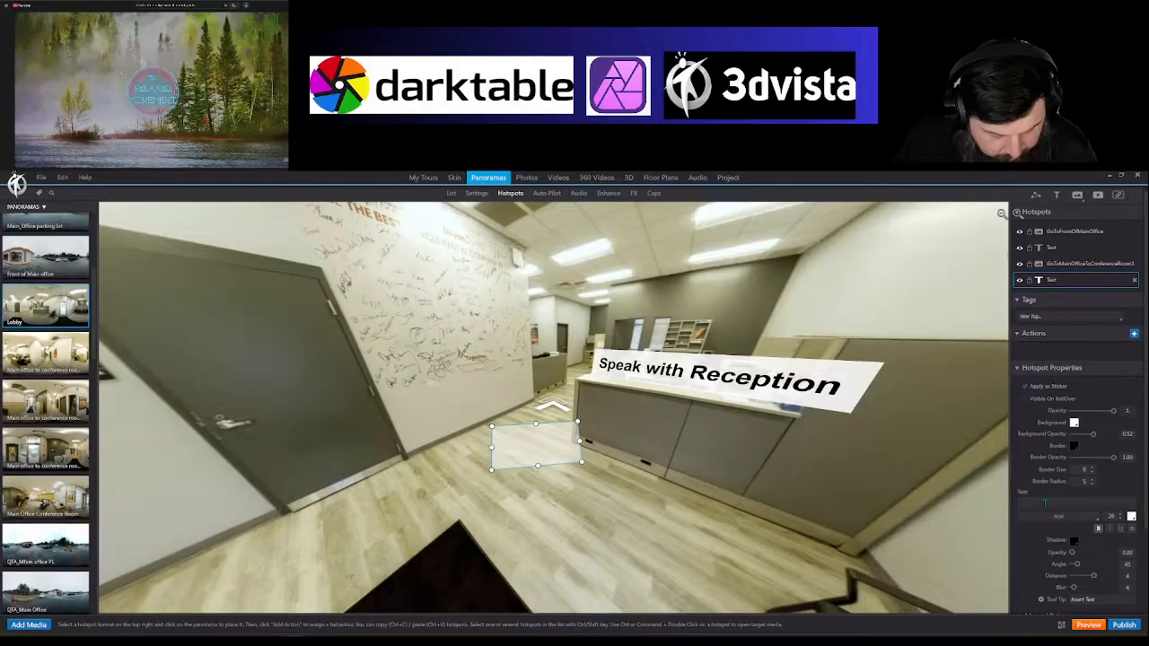
text(To)
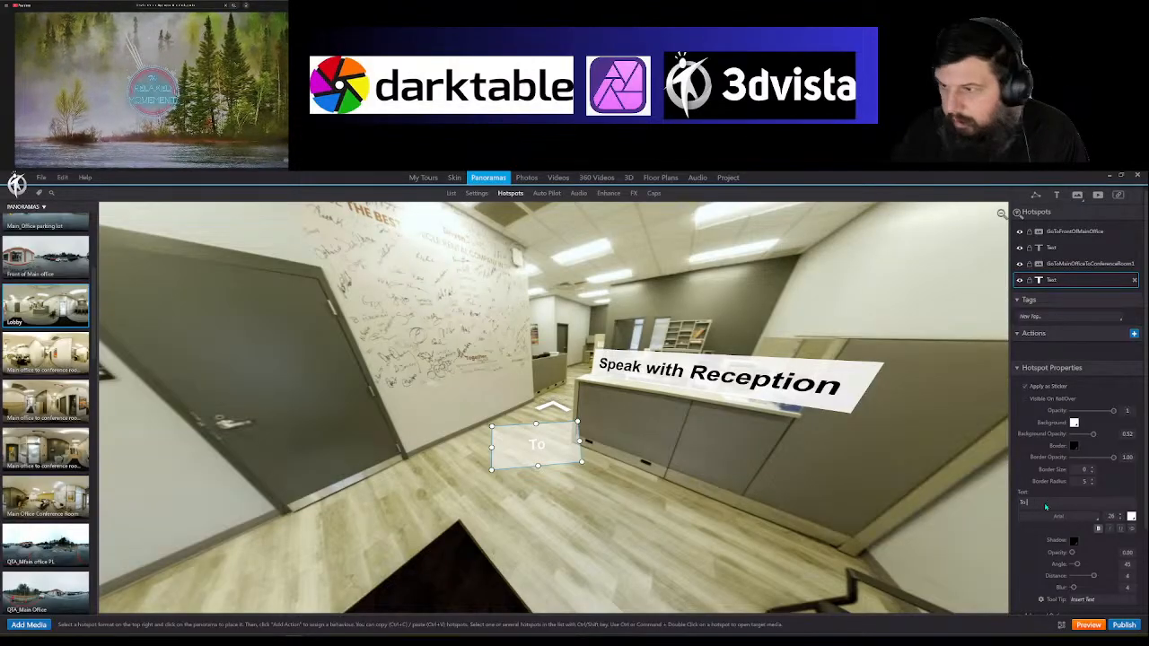
text( con)
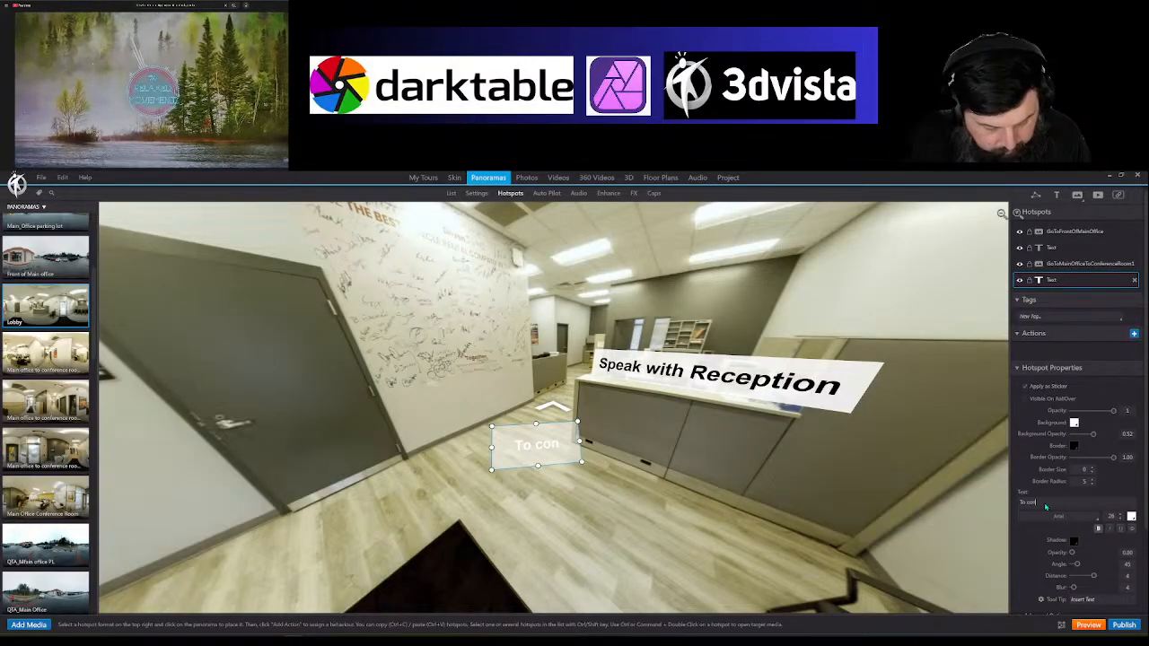
text(ference Room)
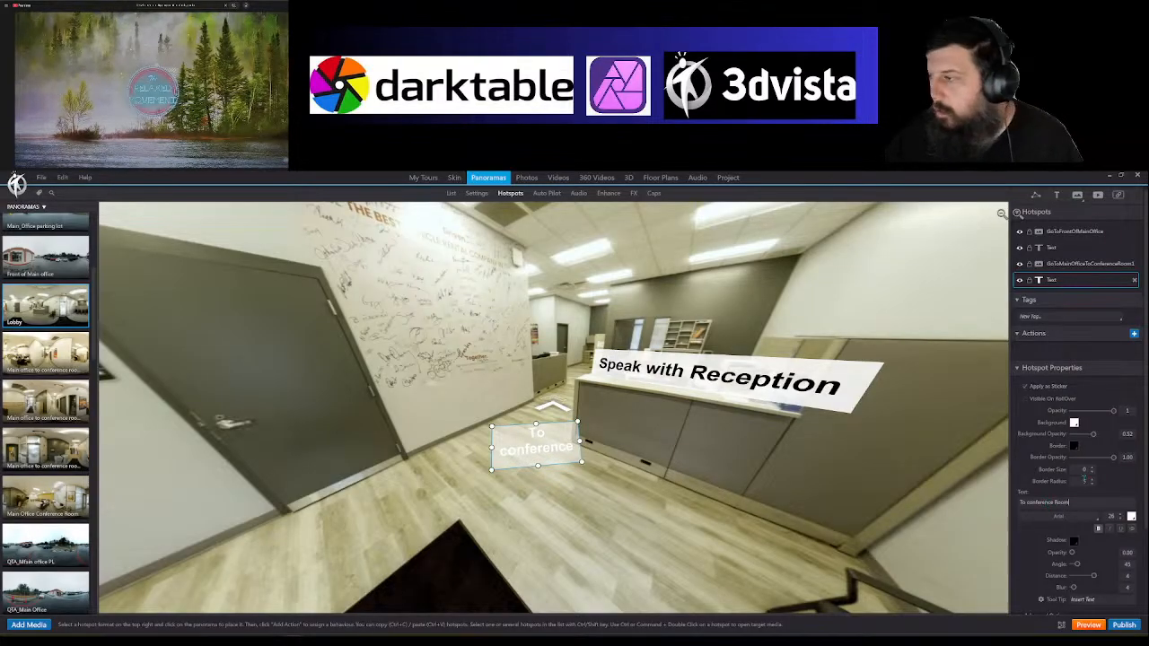
Step: Widen the conference room label and change its wording to "To conference room"
mouse_move(582, 441)
mouse_down()
mouse_move(596, 443)
mouse_move(578, 455)
mouse_move(591, 449)
mouse_up()
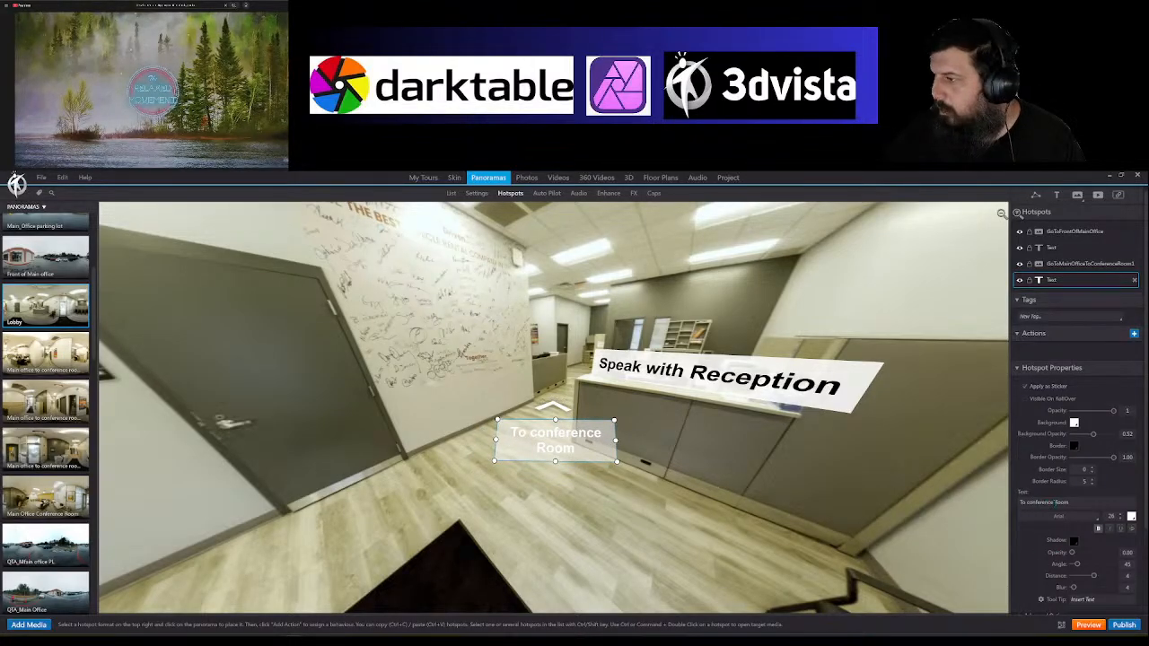
key(Delete)
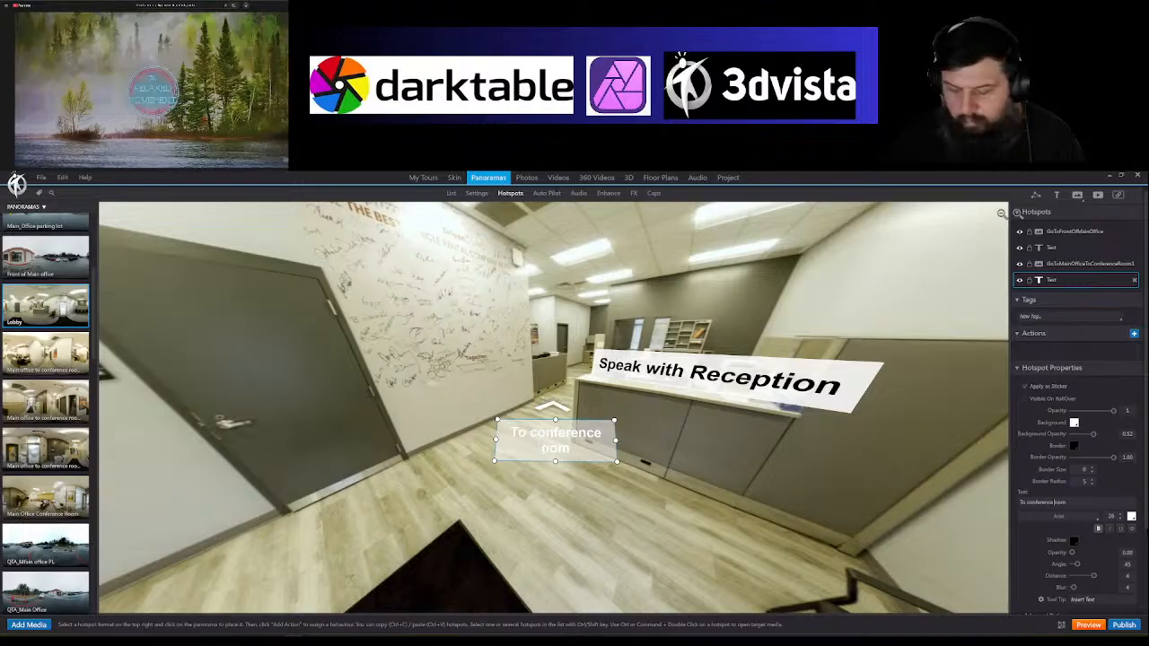
text(r)
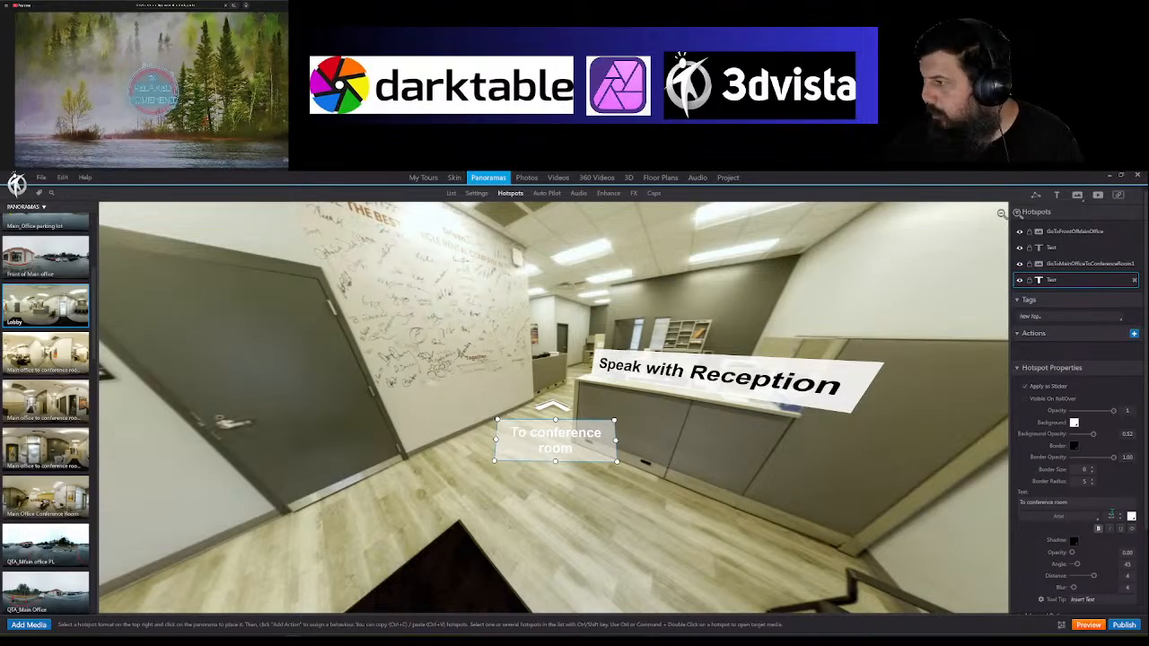
Step: Set the "To conference room" label's text colour to red
click(1131, 516)
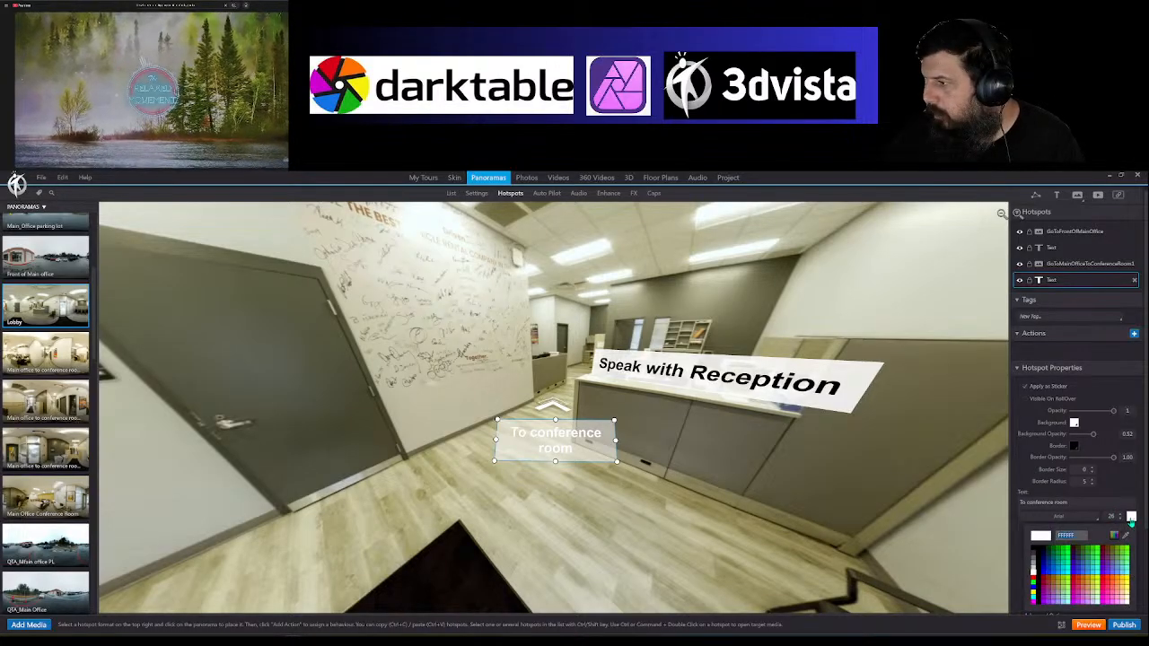
click(1033, 578)
click(678, 509)
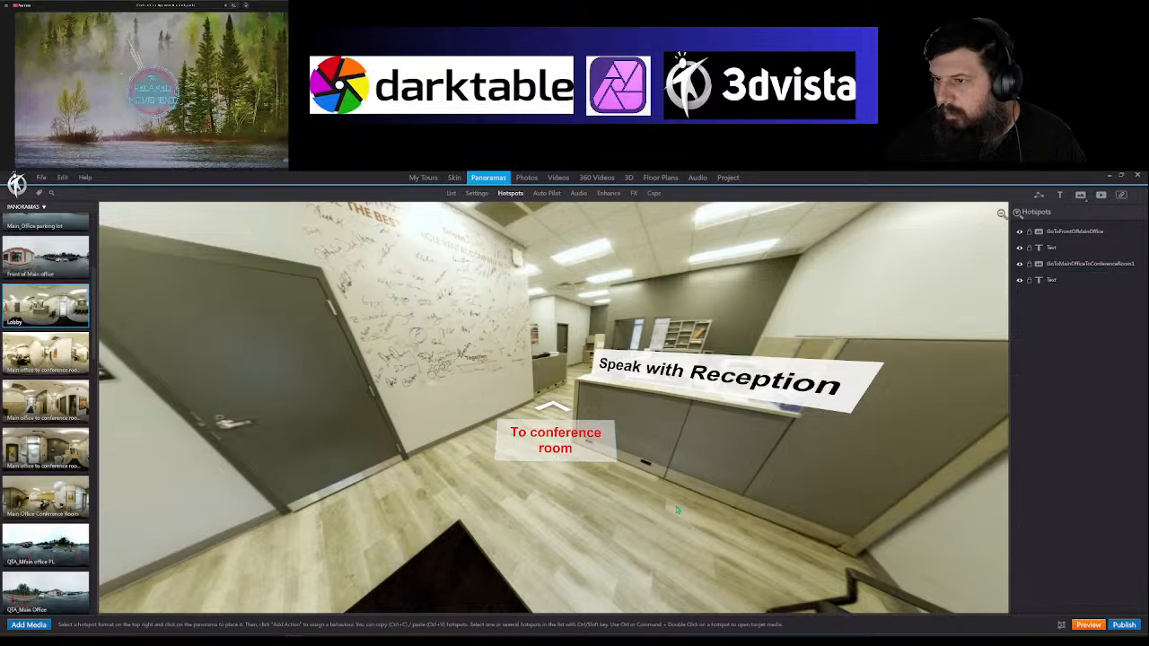
Step: Follow the floor arrow into the first "Main office to conference room" panorama and reposition its Lobby return arrow above the reception desk
drag(621, 495, 576, 530)
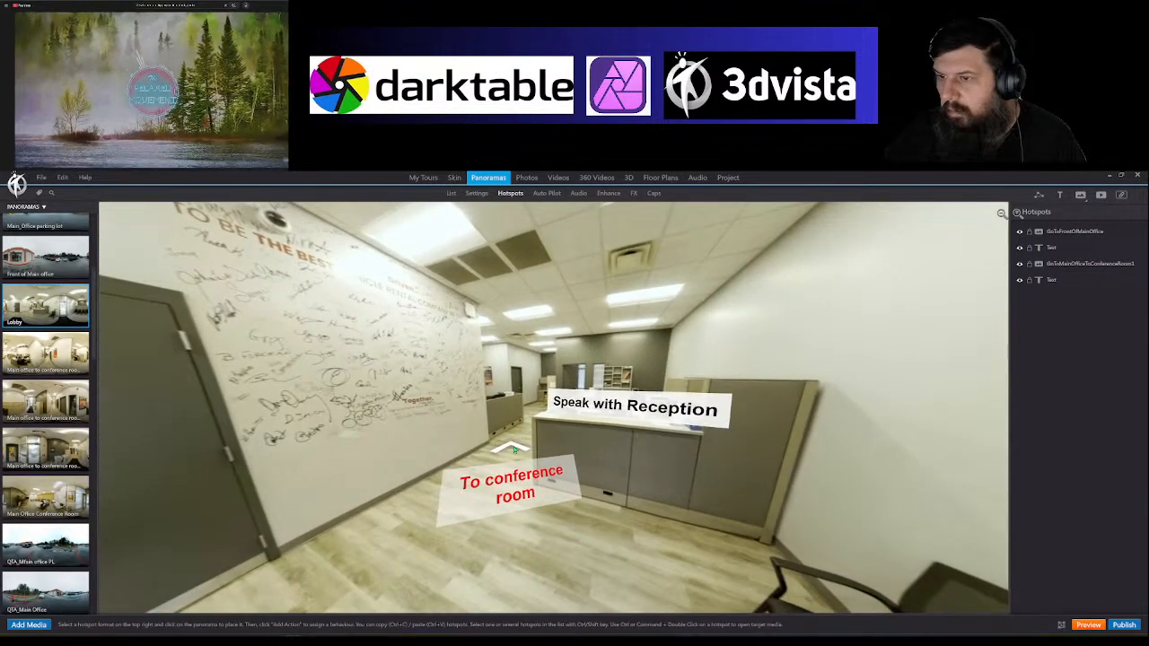
click(528, 464)
ctrl+double_click(513, 445)
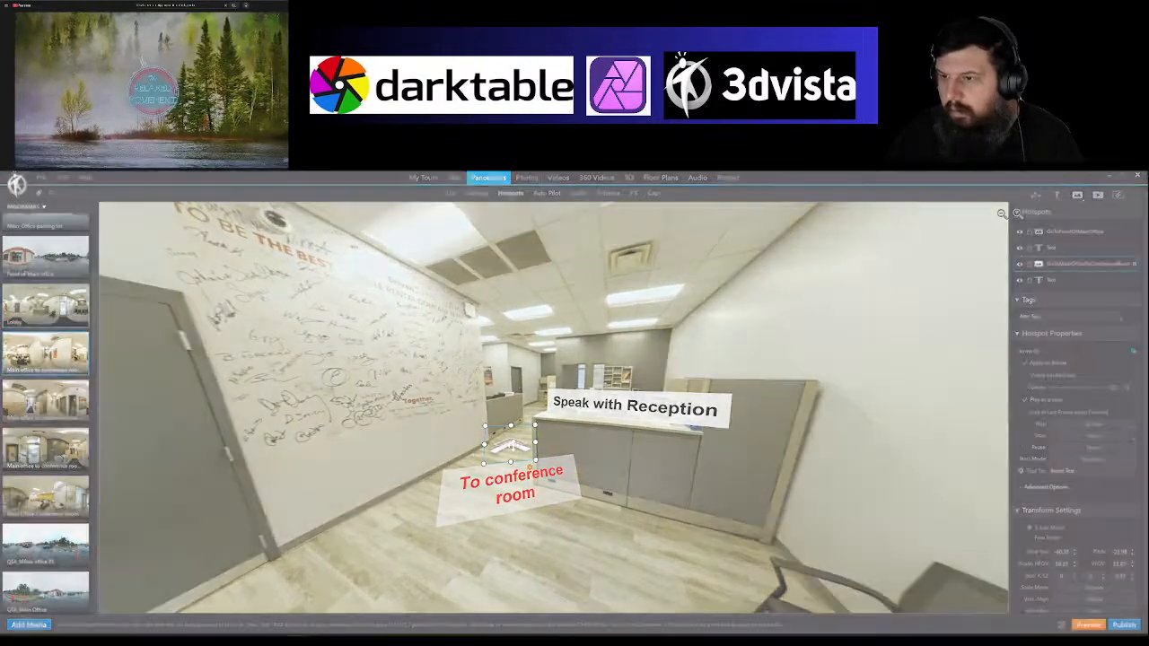
drag(610, 489, 818, 482)
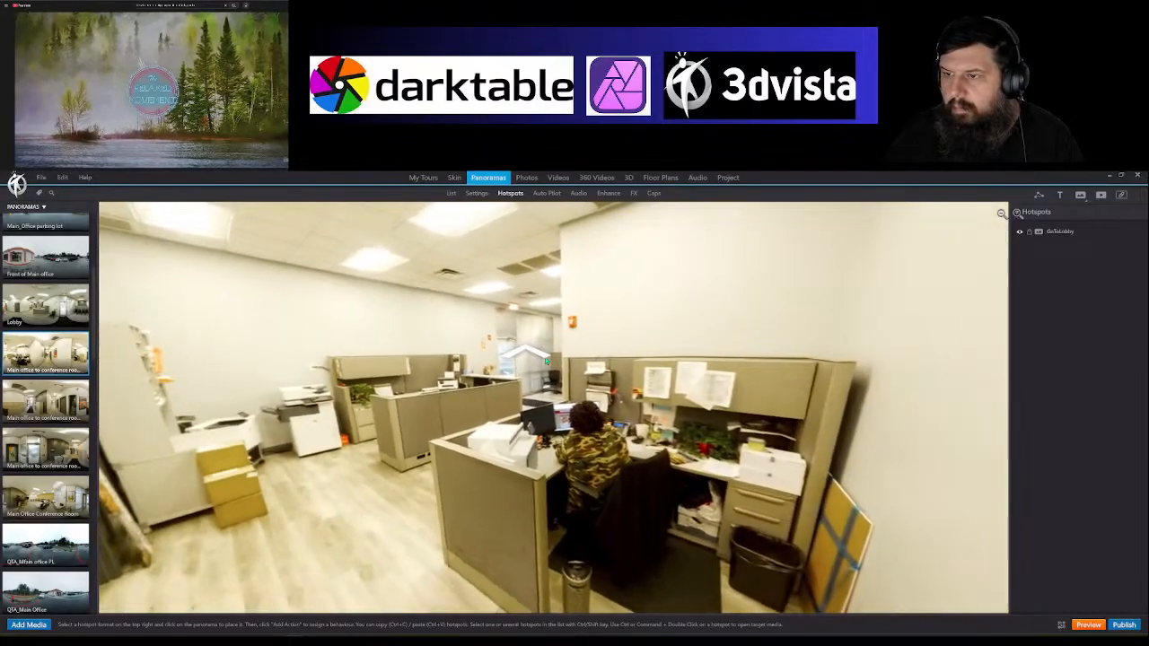
drag(546, 361, 414, 523)
drag(503, 521, 536, 505)
scroll(535, 505, down, 3)
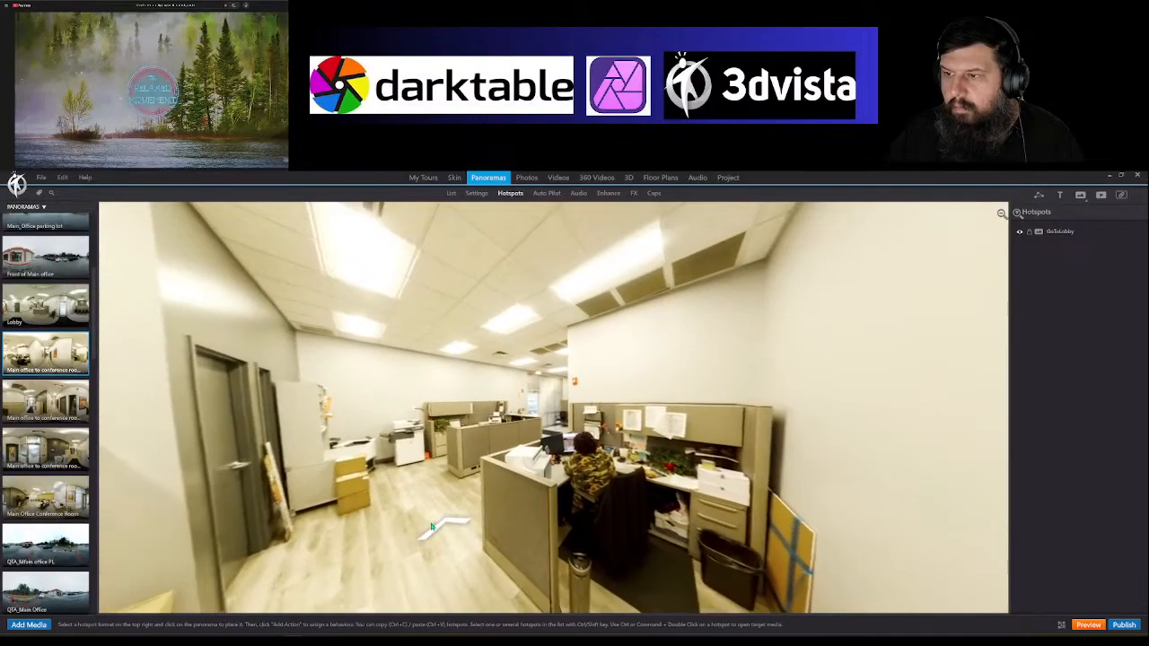
click(428, 533)
drag(429, 533, 569, 430)
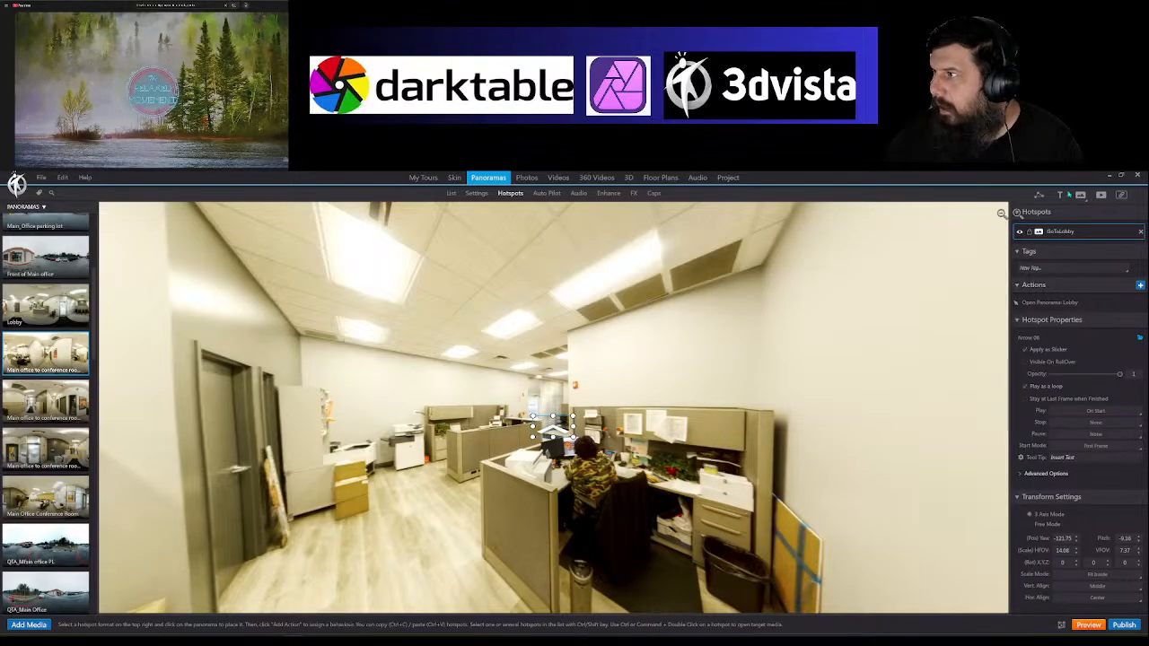
Step: Add a wide text label reading "To Lobby" over the reception desk, just below the Lobby return arrow
click(1062, 195)
click(567, 463)
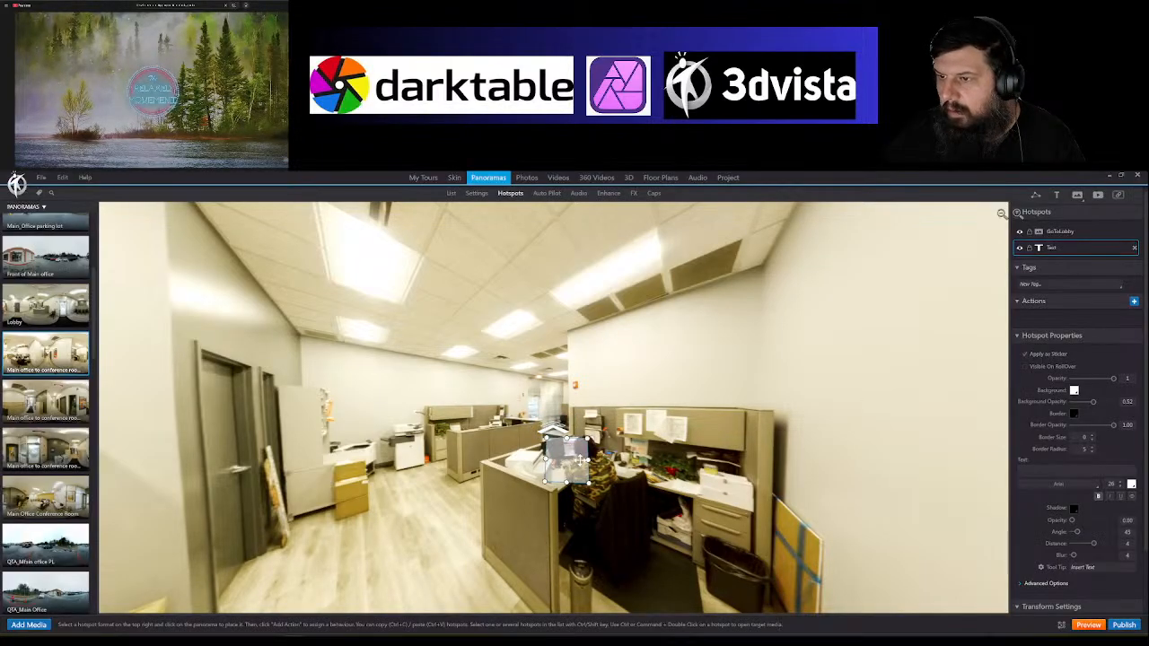
drag(677, 464, 662, 461)
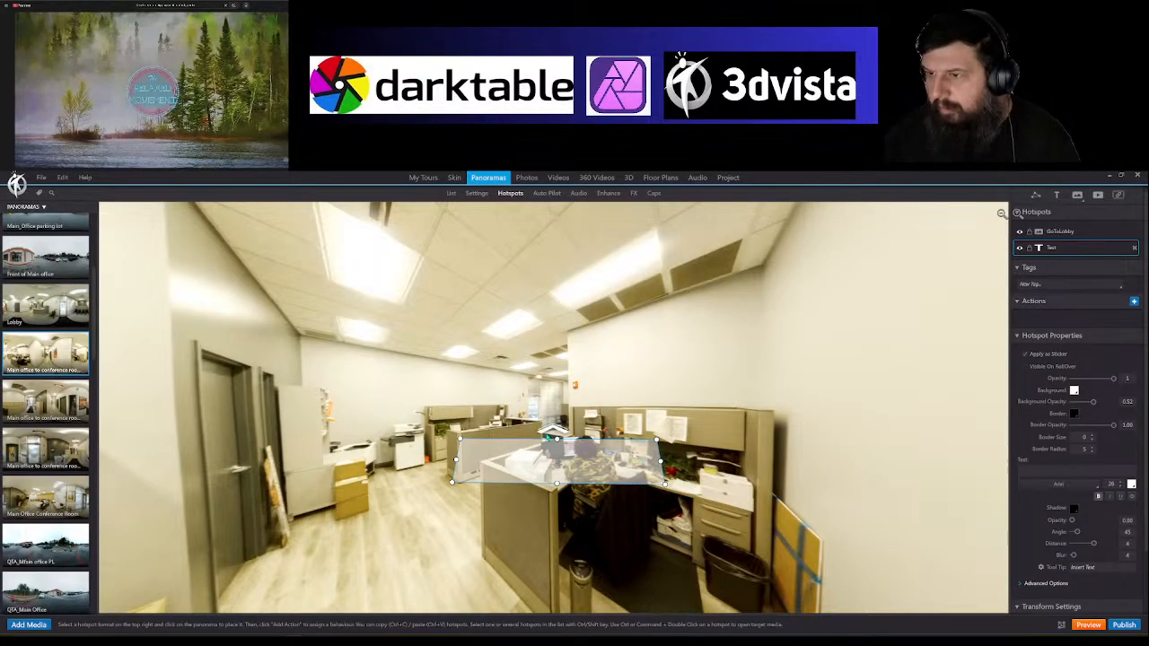
click(549, 435)
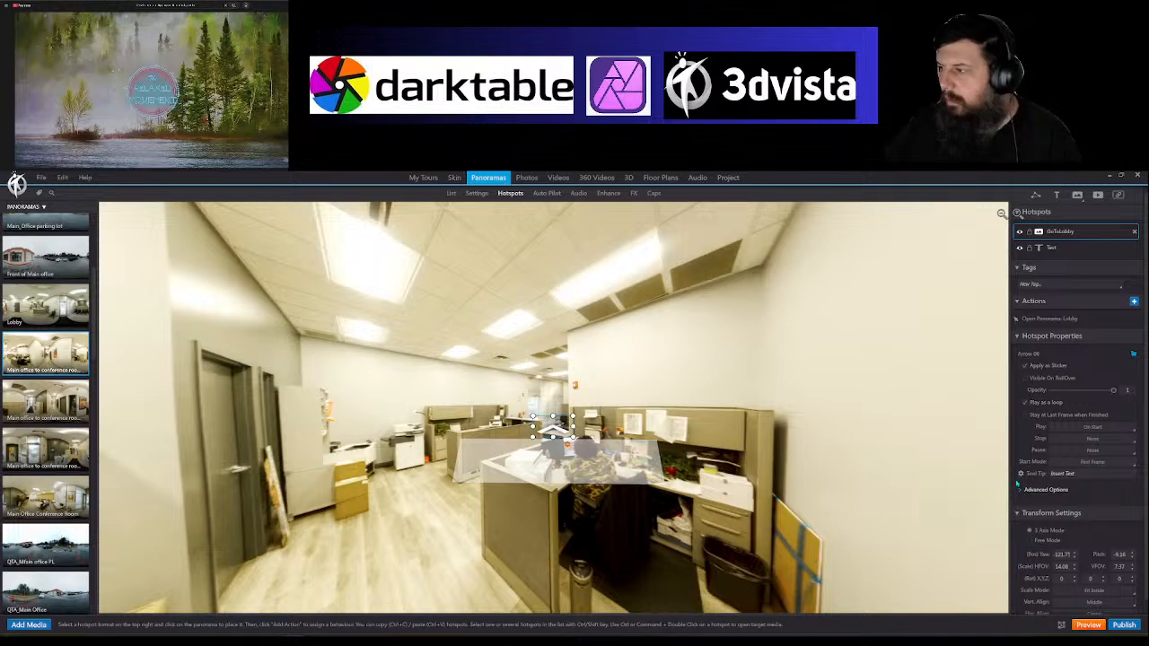
click(574, 469)
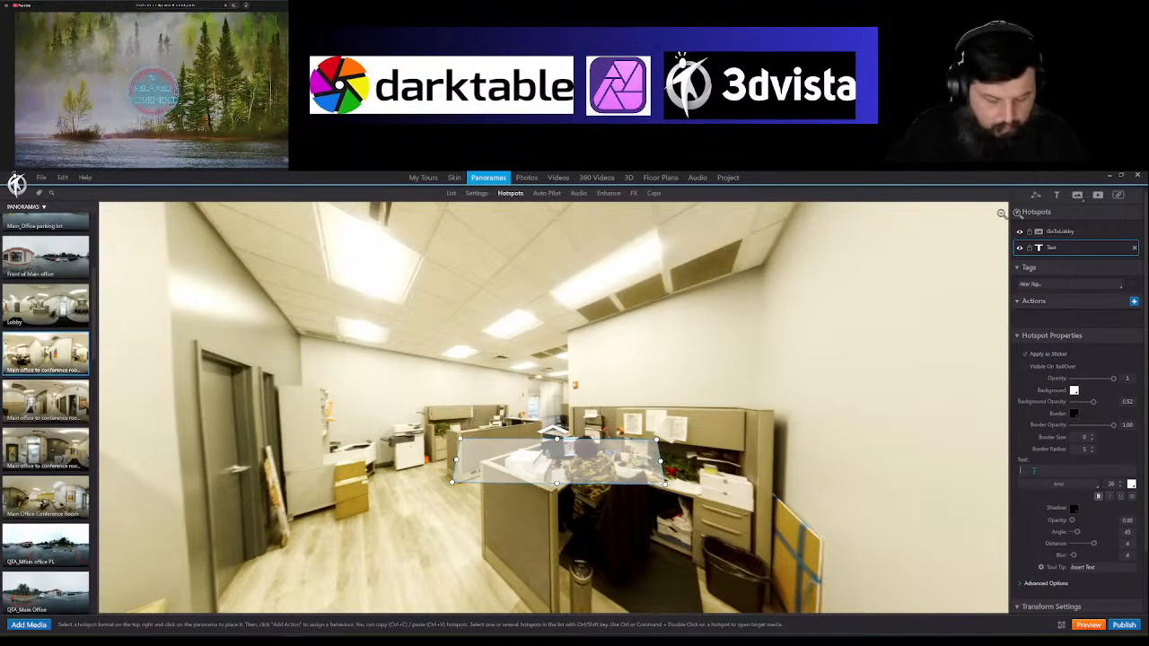
text(To Lo)
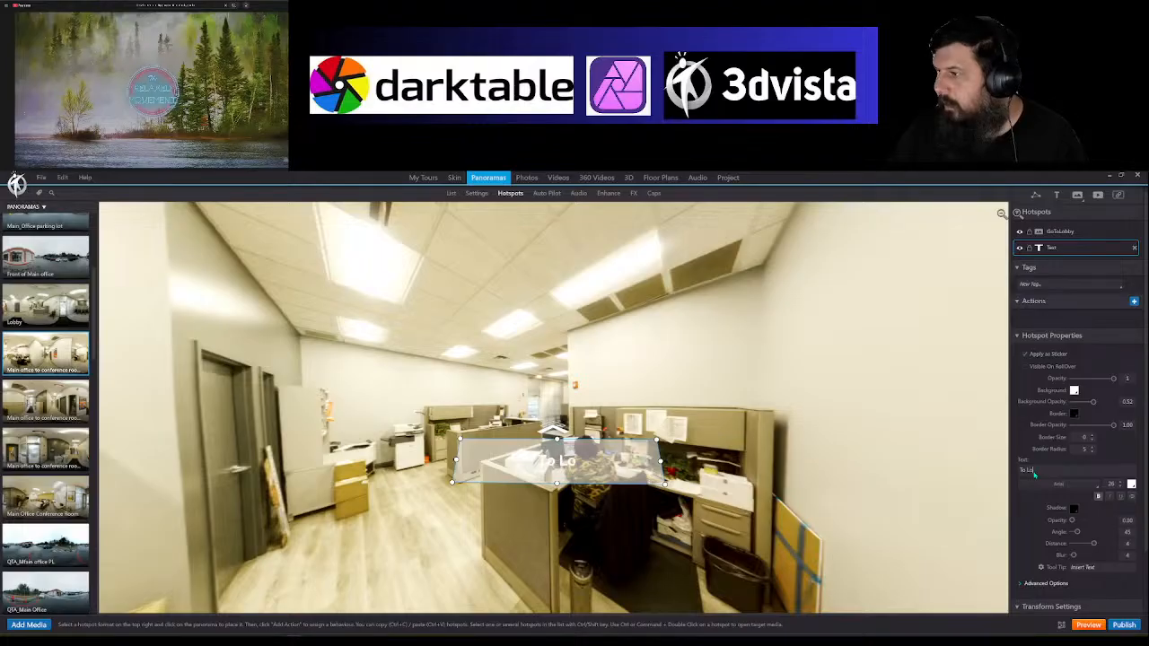
text(bby)
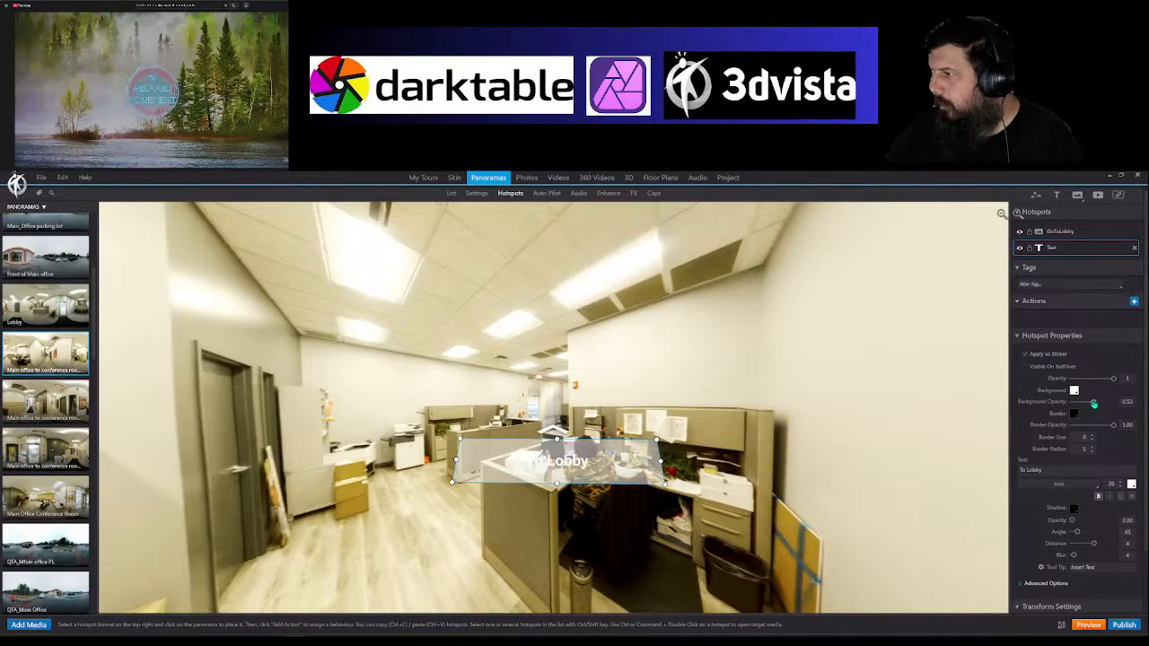
Step: Set the "To Lobby" label's background opacity to 1.00 and its text colour to black (000000)
drag(1093, 403, 1115, 402)
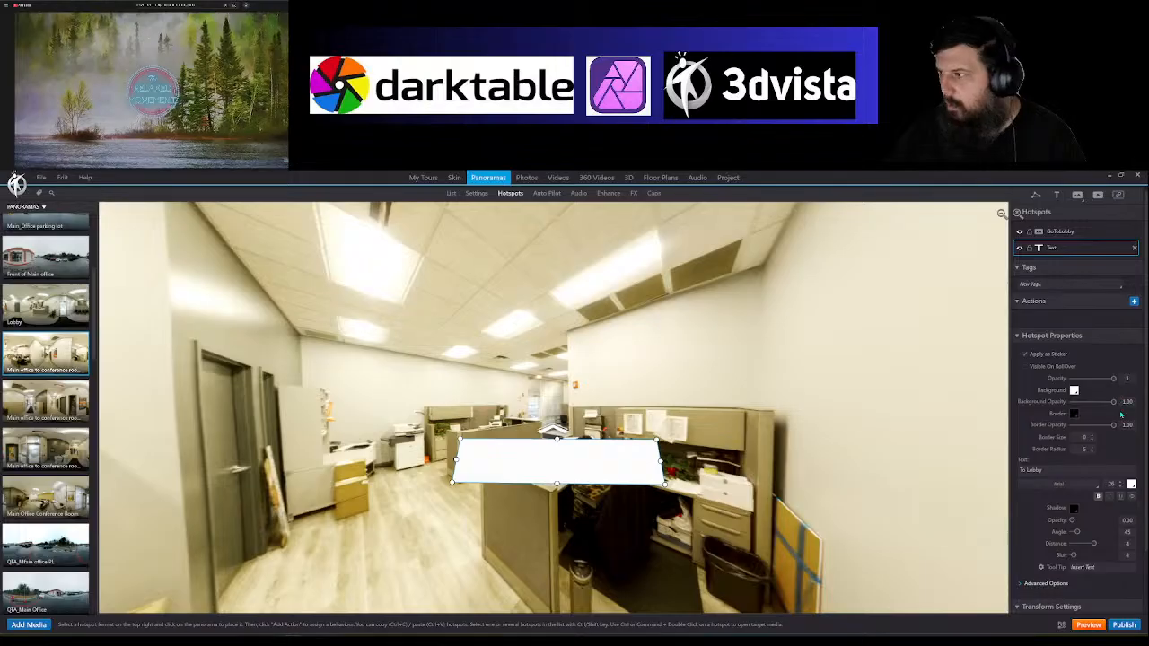
click(1131, 483)
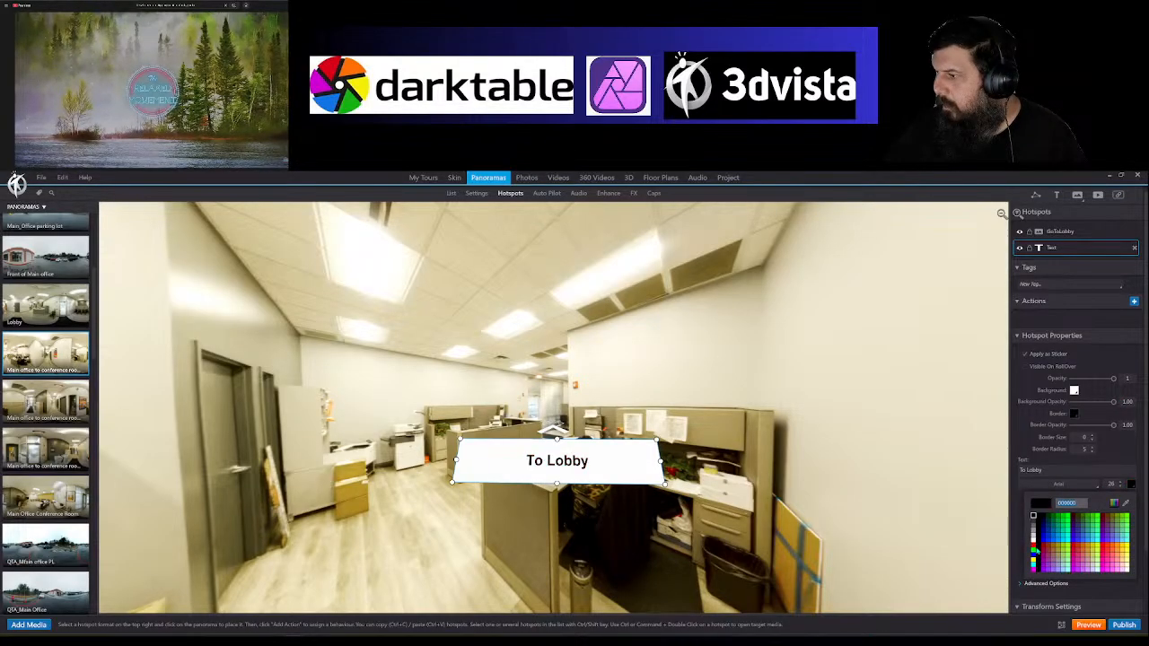
click(1033, 516)
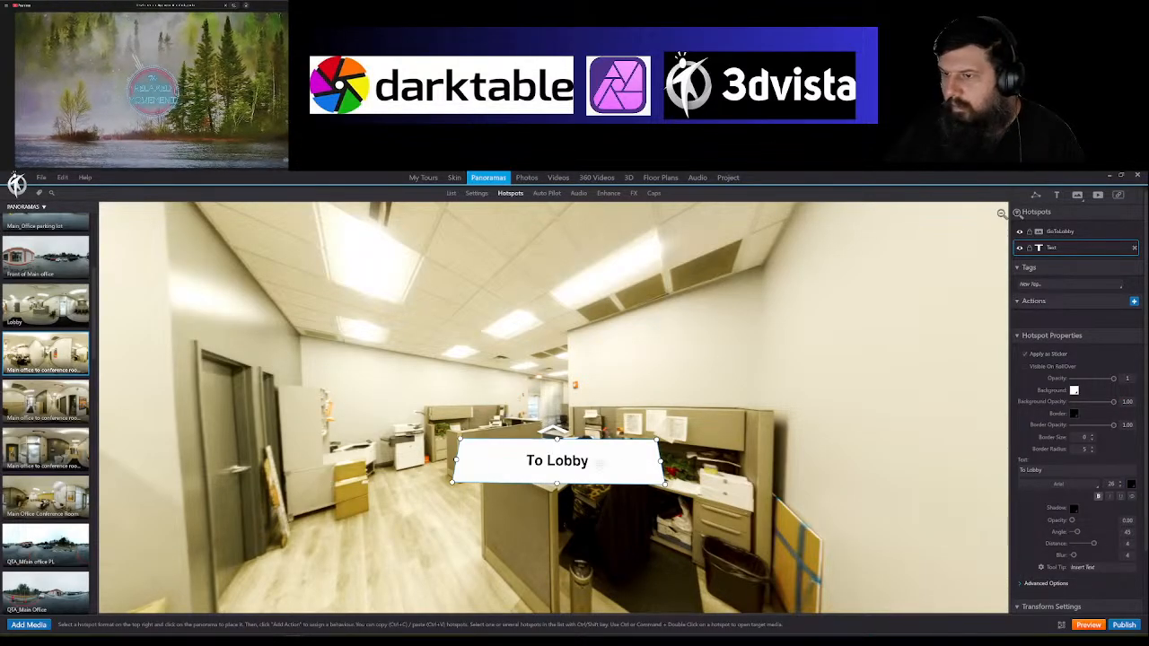
Step: Shrink the "To Lobby" label around its text and enlarge the return arrow above it
drag(665, 484, 639, 476)
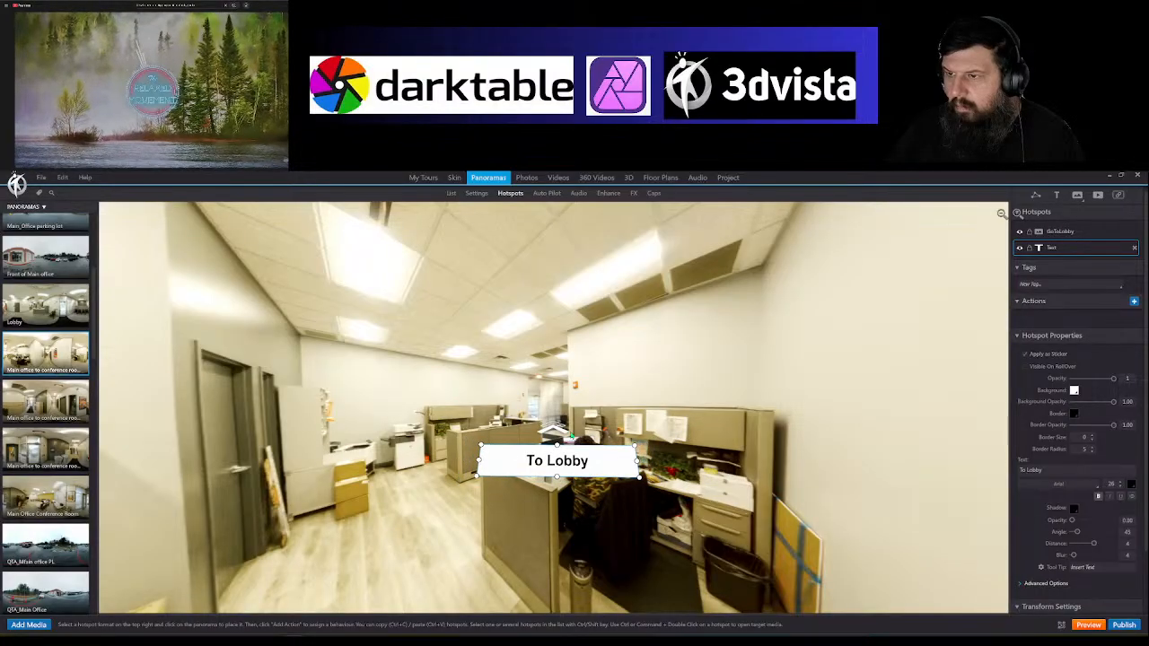
click(556, 426)
drag(573, 438, 578, 456)
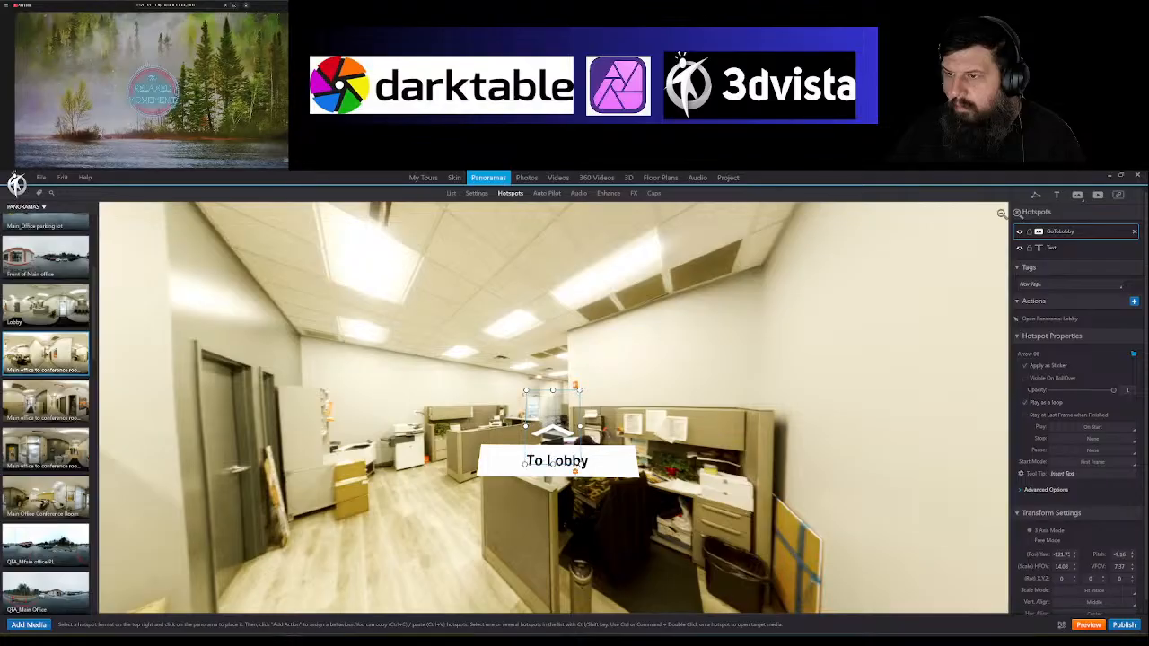
click(671, 510)
Step: Link the hallway to "Main office to conference room 2" with an arrow and a return hotspot, then lower the arrow onto the floor and enlarge it
drag(790, 519, 583, 546)
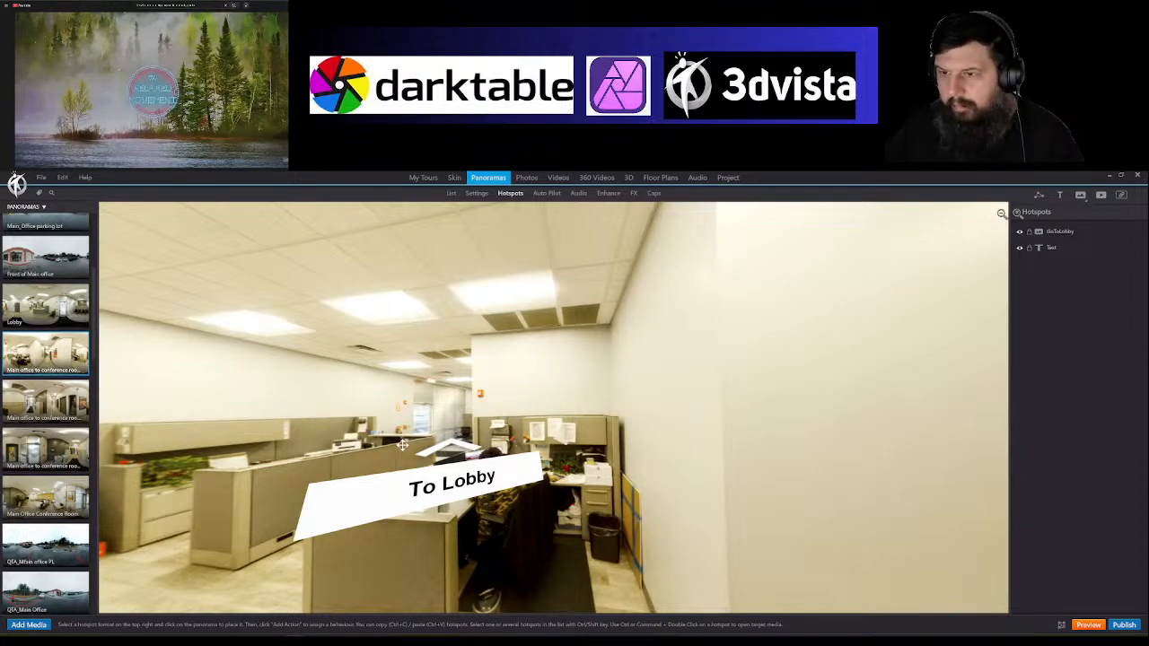
drag(579, 541, 526, 484)
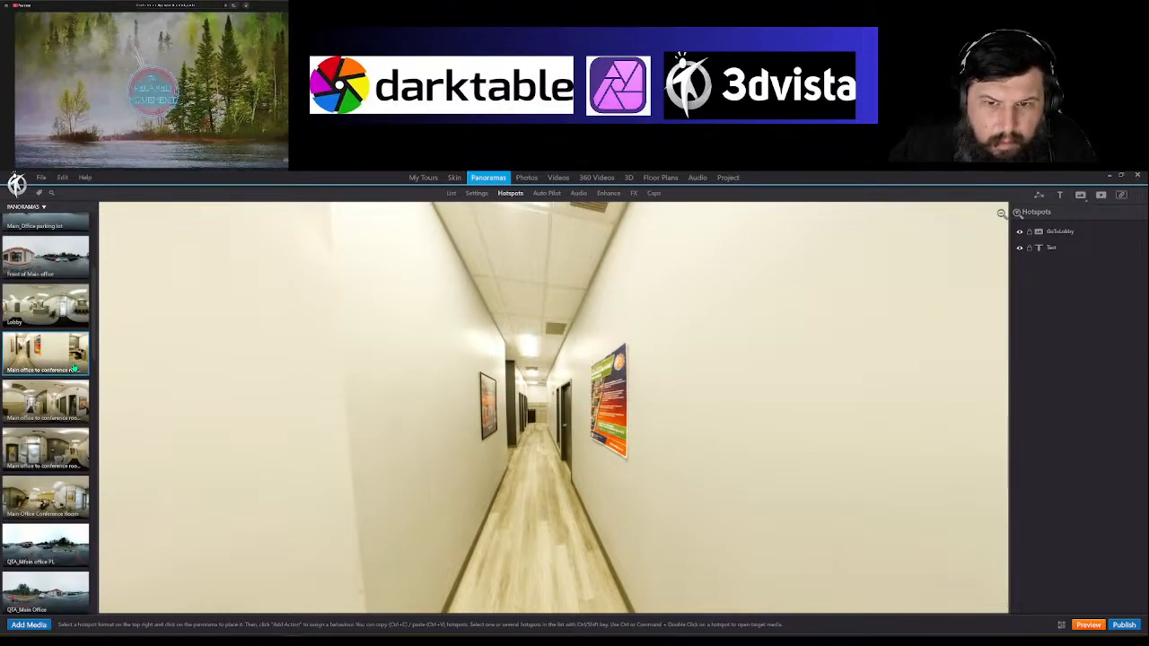
click(49, 399)
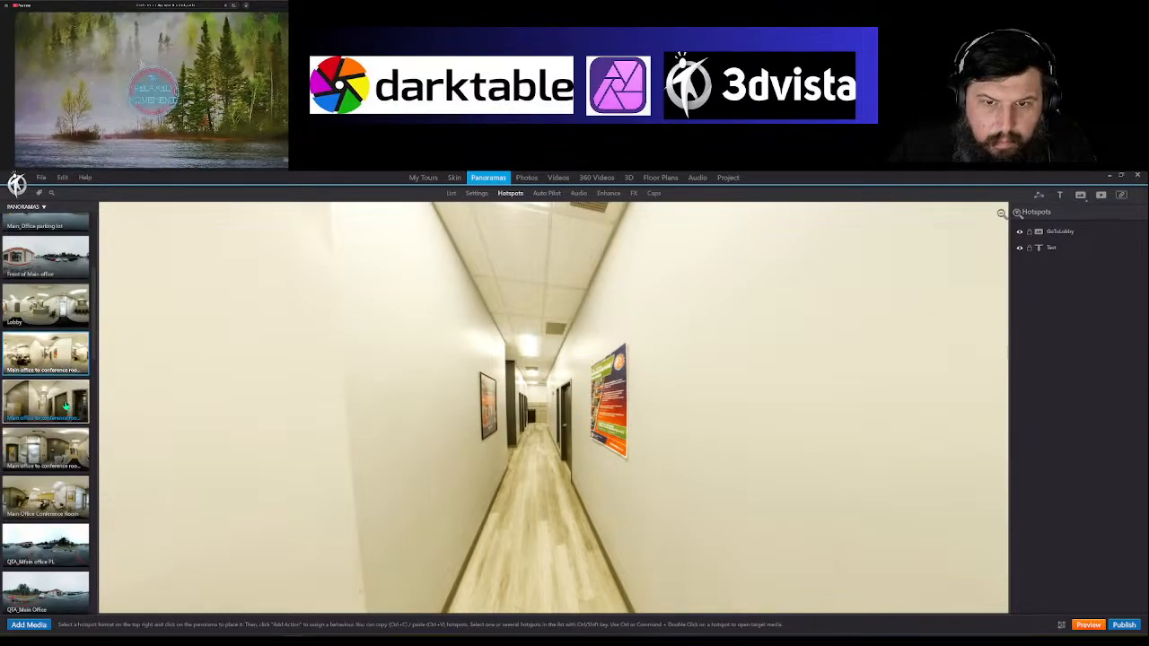
click(542, 422)
click(633, 438)
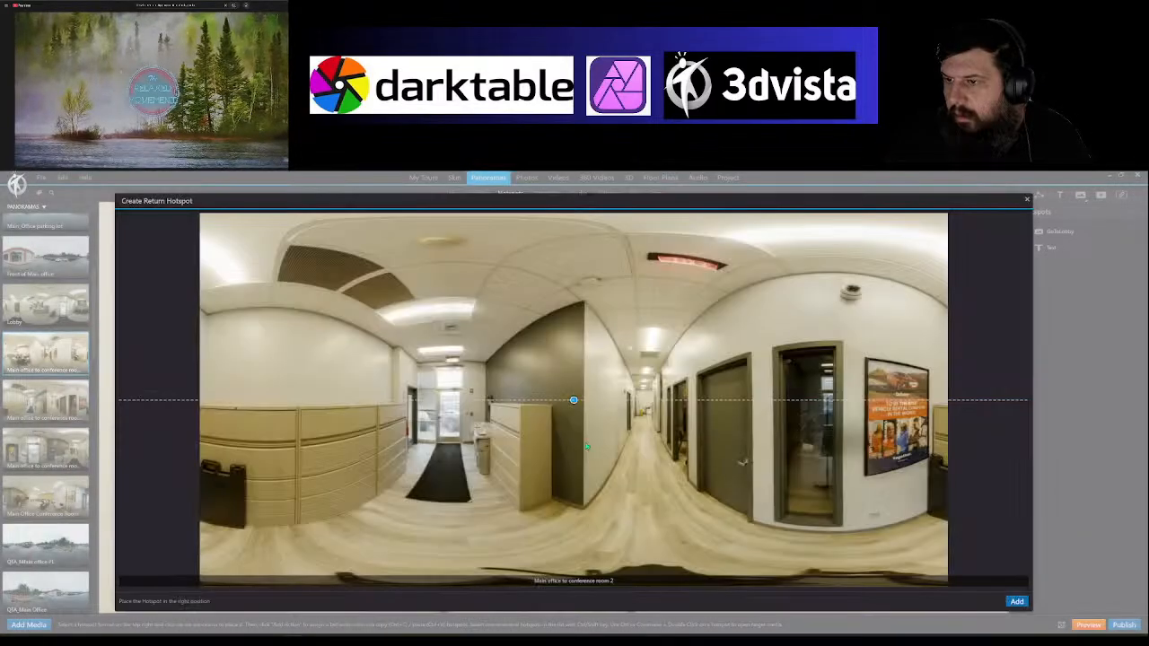
mouse_move(574, 401)
mouse_down()
mouse_move(651, 401)
mouse_move(642, 417)
mouse_up()
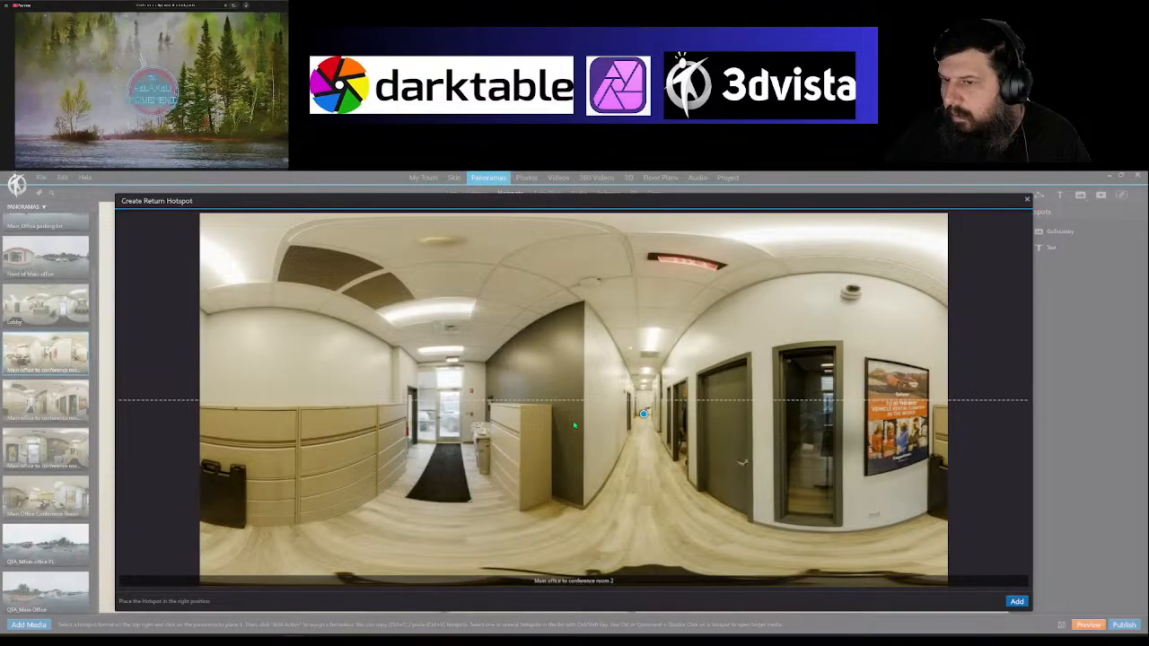
click(1018, 603)
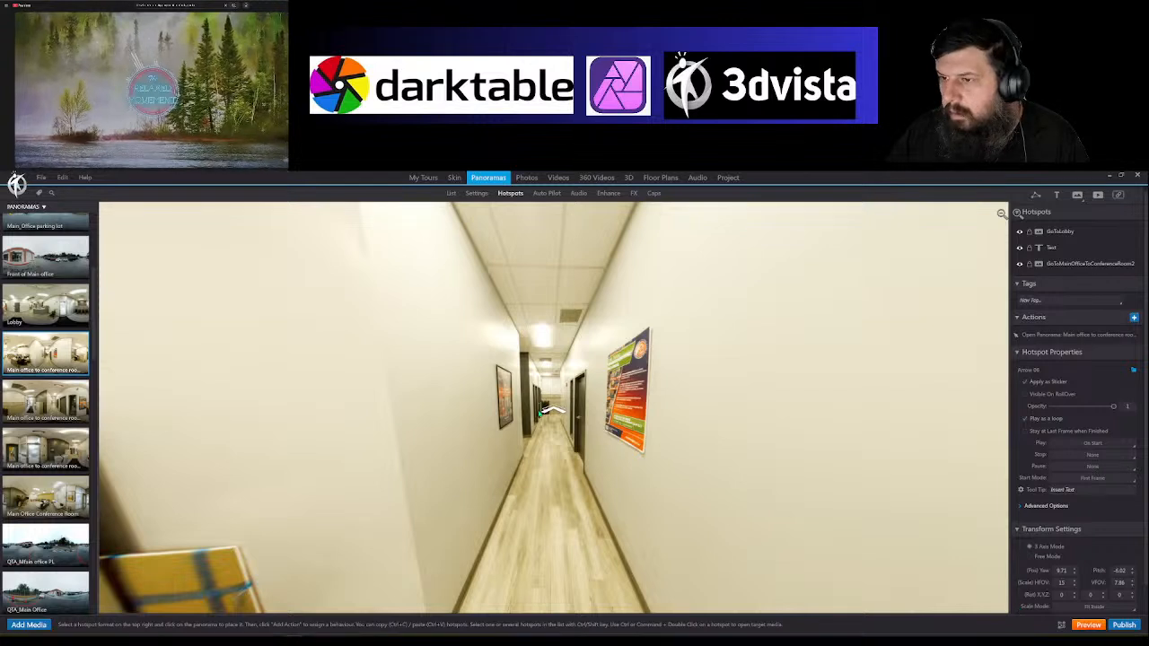
mouse_move(554, 412)
mouse_down()
mouse_move(549, 438)
mouse_move(550, 408)
mouse_up()
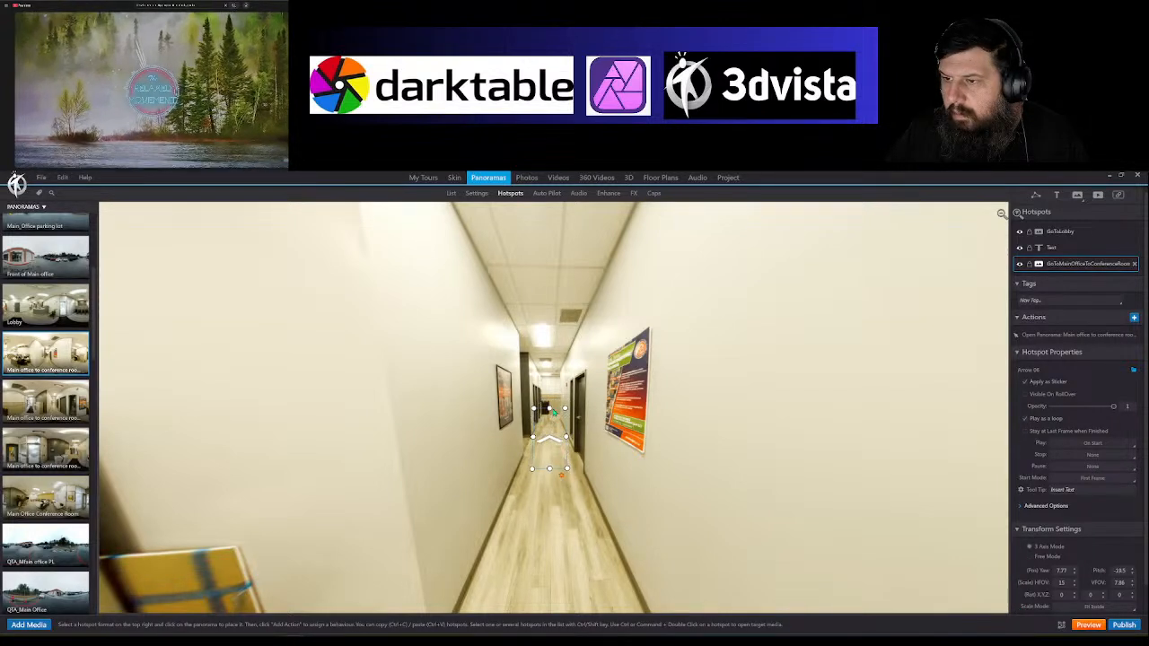
drag(560, 473, 570, 474)
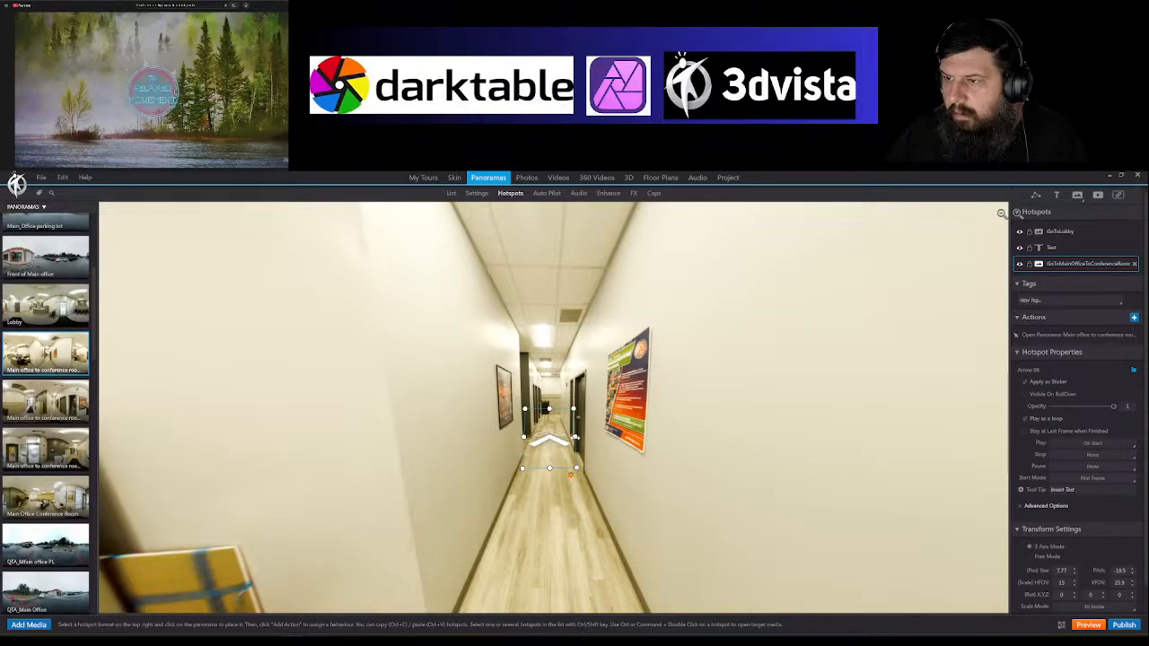
Step: Add a text label reading "To conference room" across the end of the hallway above the arrow, widened to fit the text
click(662, 474)
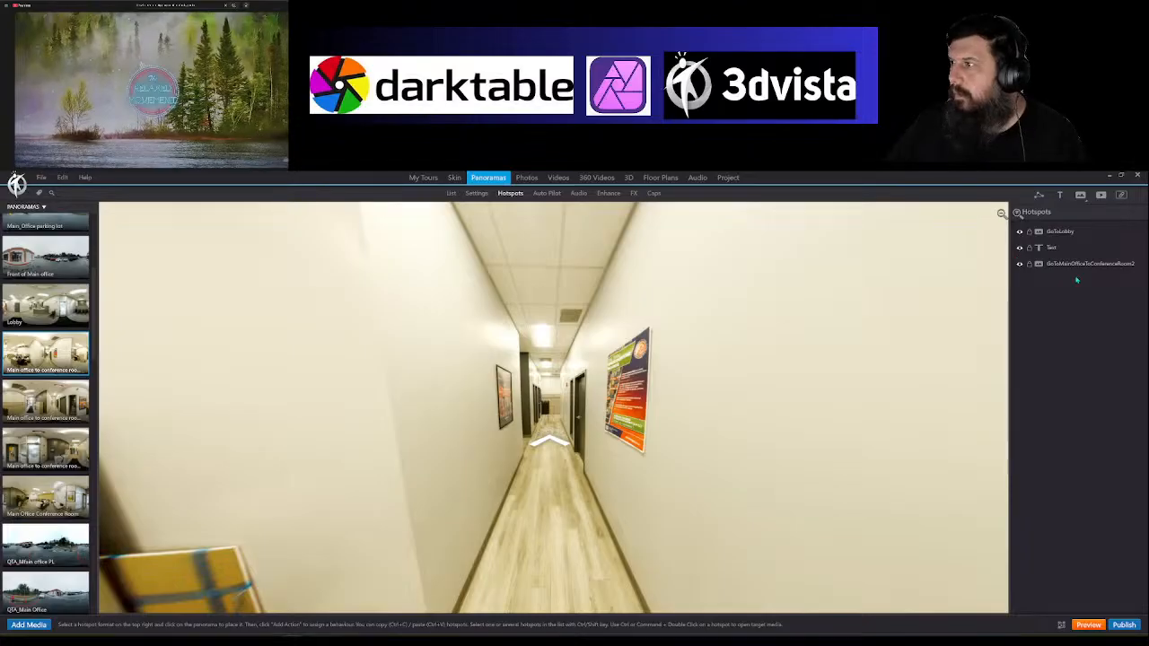
mouse_move(830, 388)
mouse_down()
mouse_move(808, 431)
mouse_move(815, 403)
mouse_up()
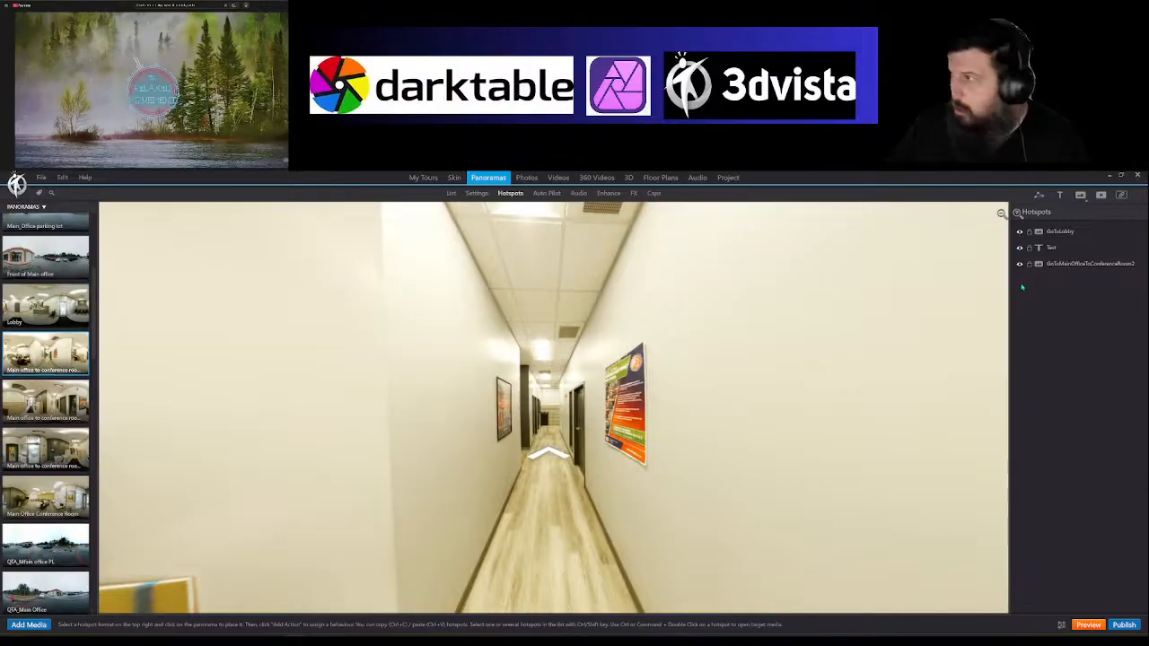
click(1060, 194)
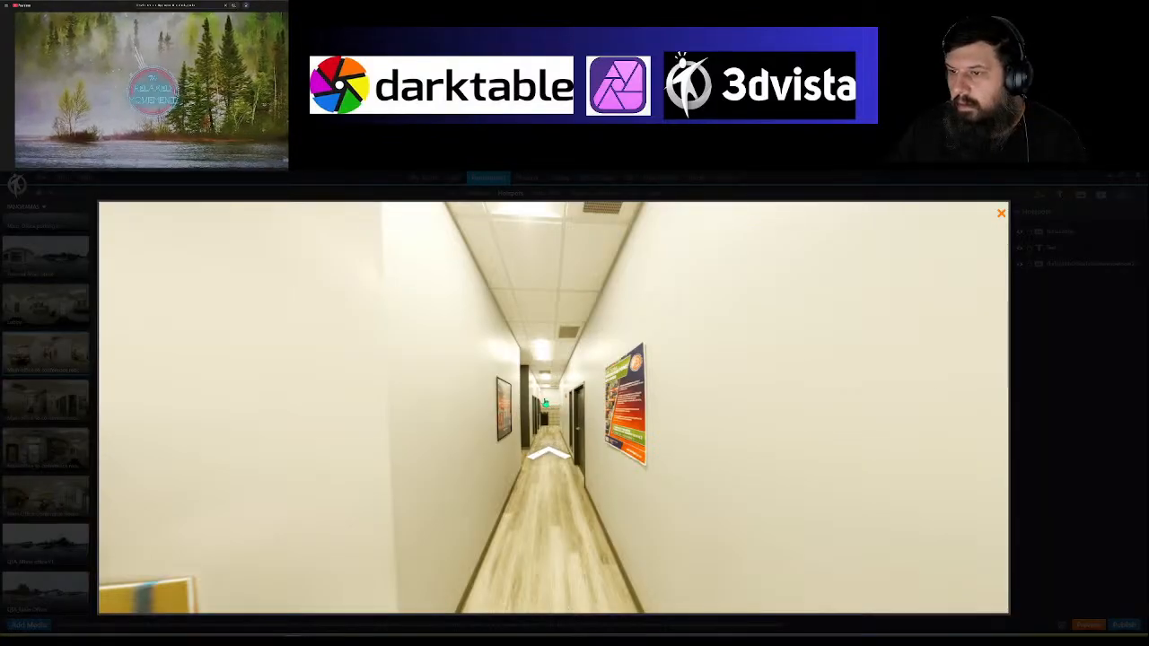
click(535, 404)
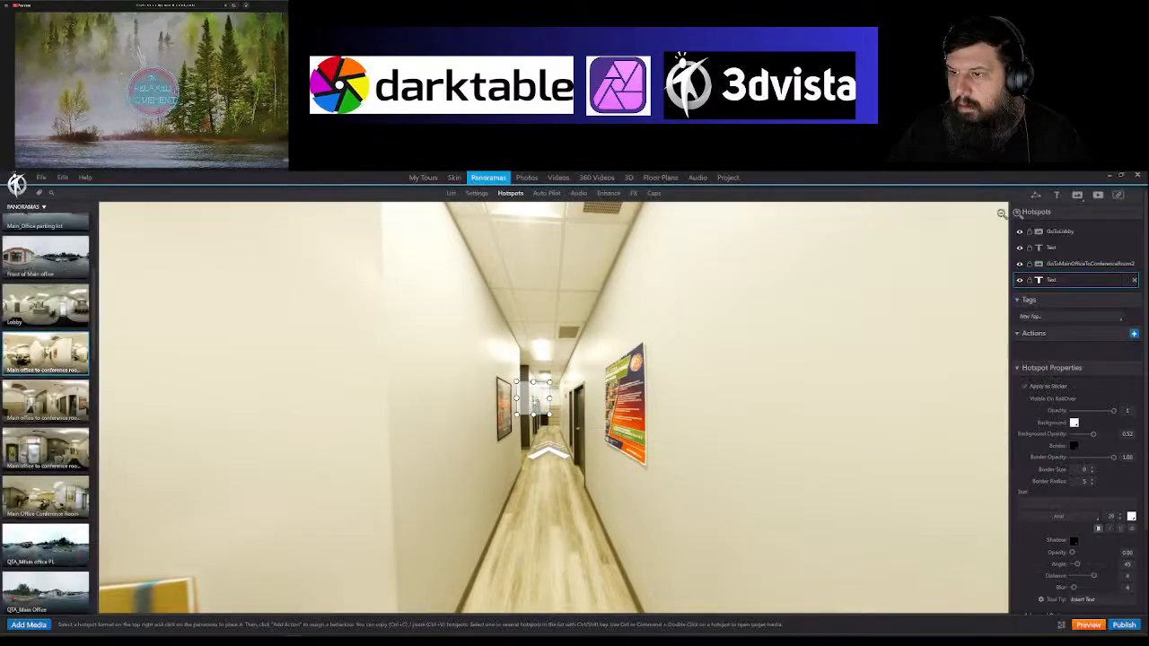
drag(549, 398, 582, 400)
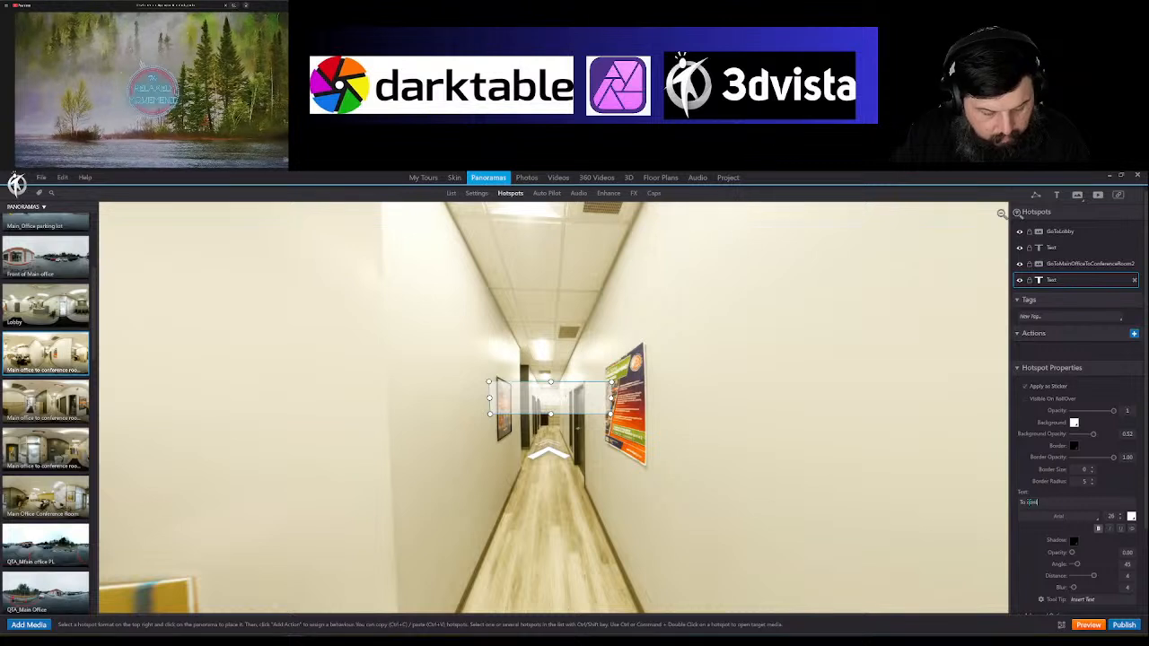
text(rence room)
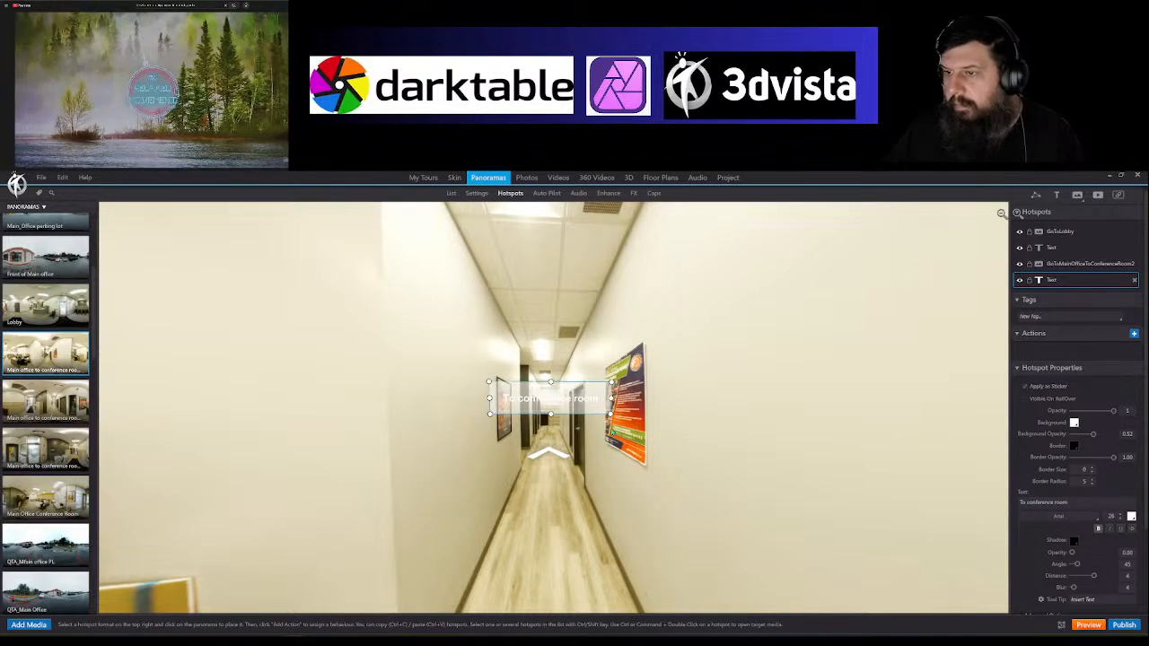
Step: Move the "To conference room" label down onto the hallway floor, just below the arrow
drag(550, 398, 556, 506)
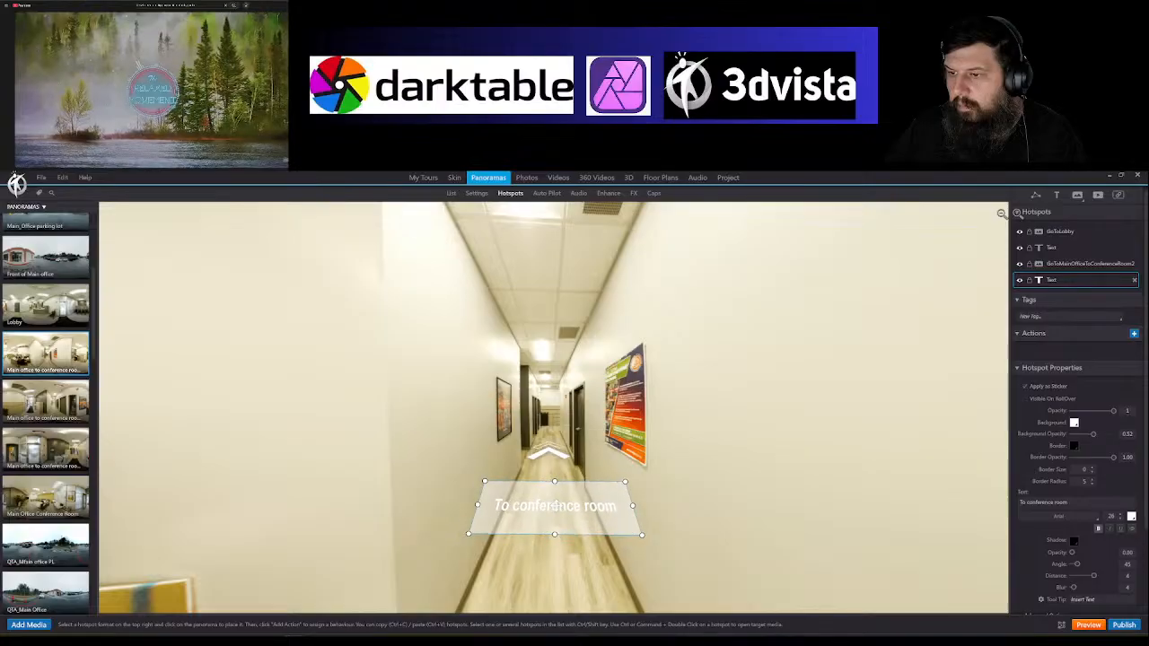
click(584, 554)
drag(692, 489, 738, 449)
drag(502, 426, 566, 378)
click(557, 506)
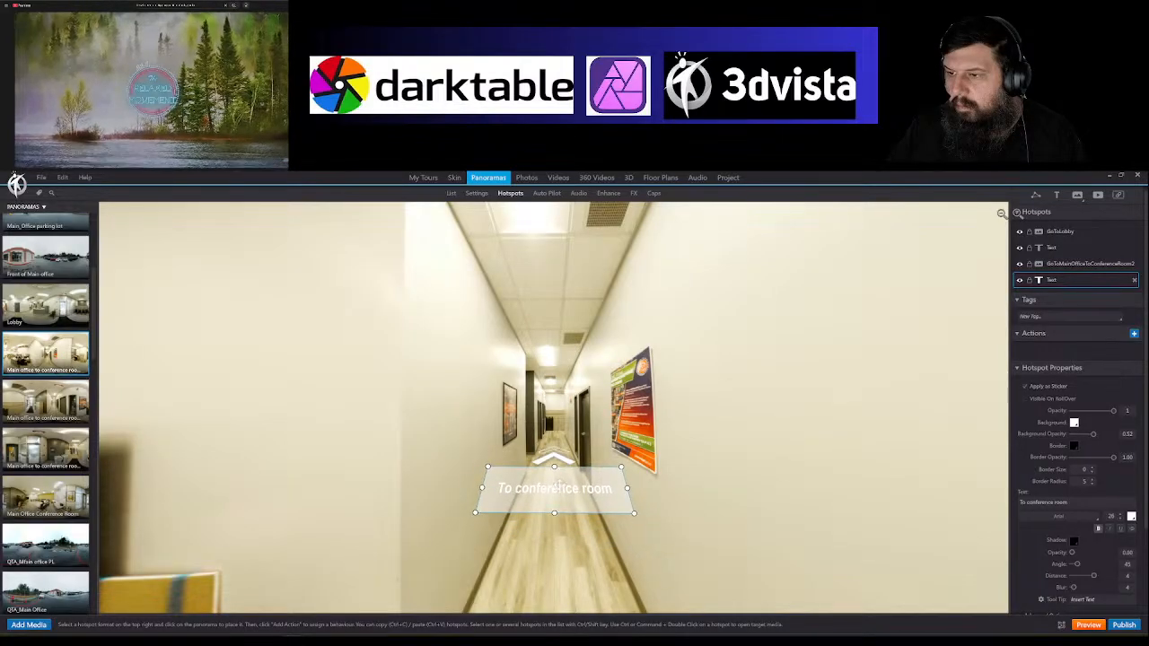
drag(586, 357, 576, 388)
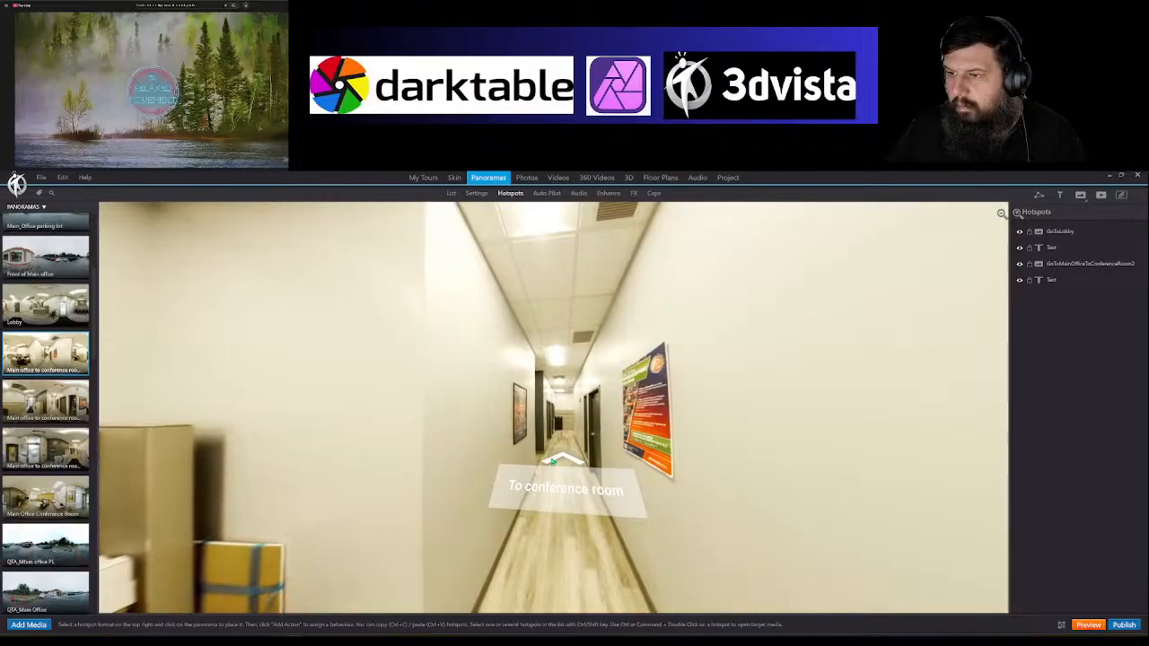
click(583, 492)
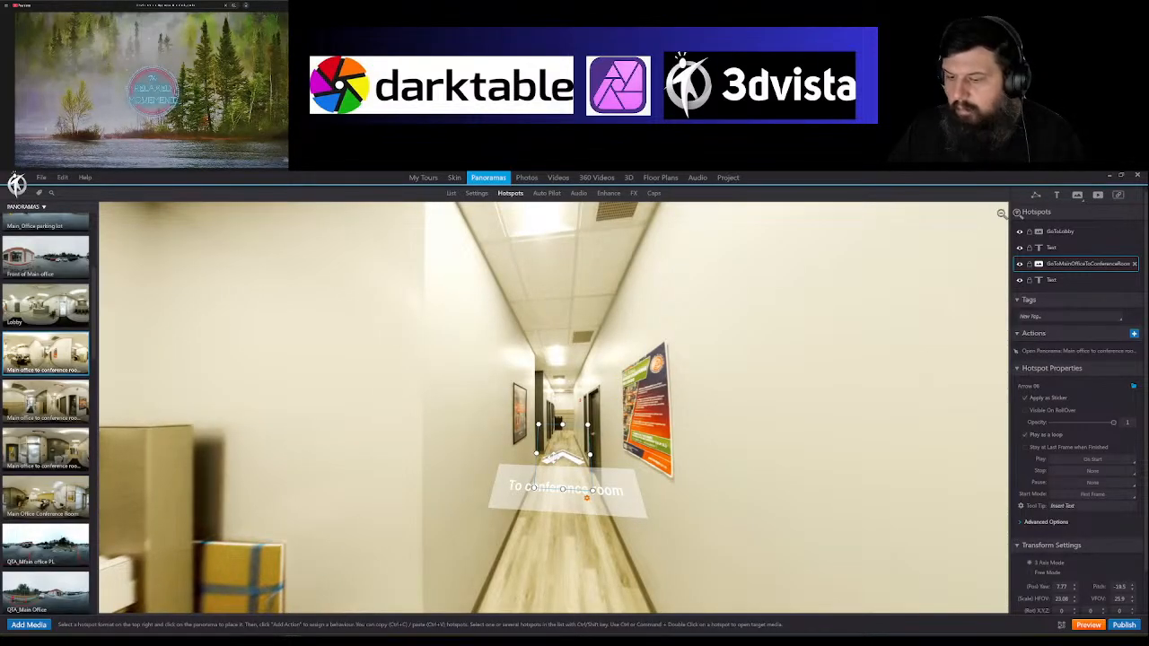
Step: Open the panorama linked by the hallway arrow, then reposition, enlarge and straighten its return arrow on the hallway floor
ctrl+double_click(554, 458)
drag(705, 423, 570, 489)
click(592, 439)
scroll(591, 441, down, 5)
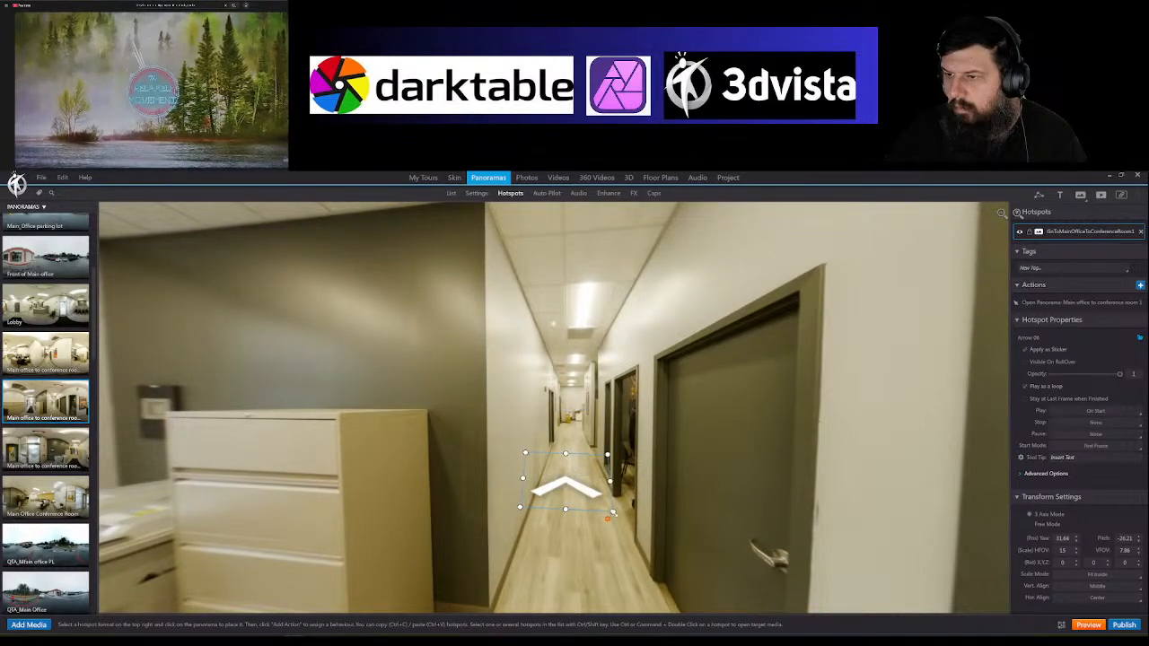
drag(597, 499, 600, 481)
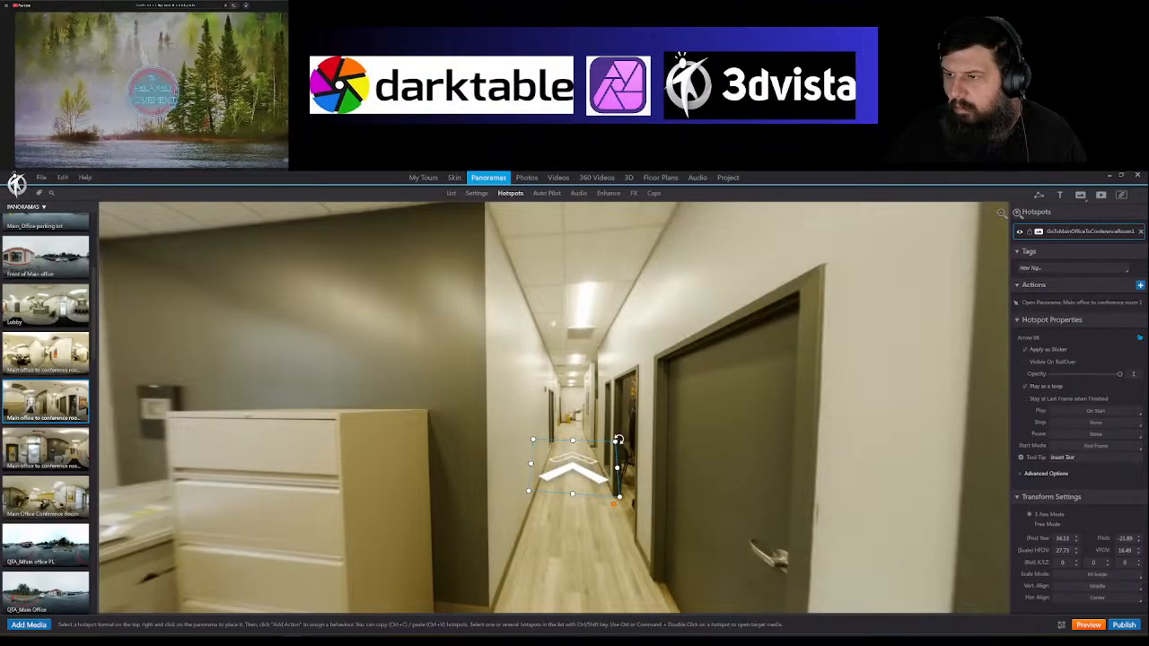
drag(616, 439, 636, 454)
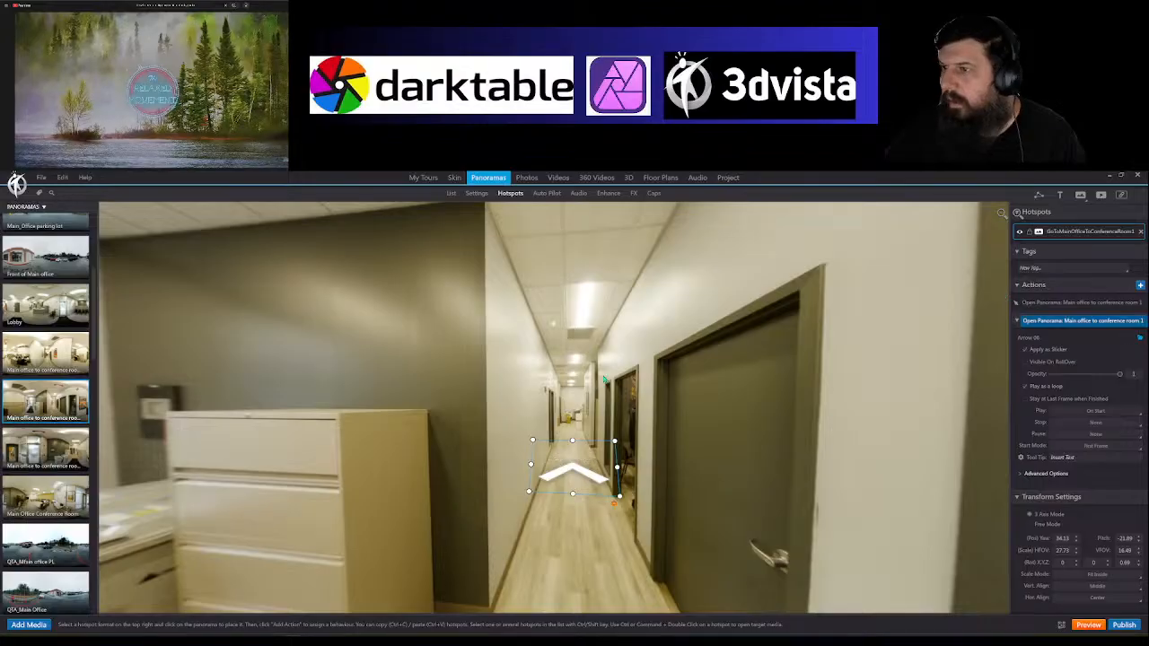
click(595, 418)
Step: Add a wide text label reading "To Lobby" across the hallway, just above the return arrow
click(1057, 198)
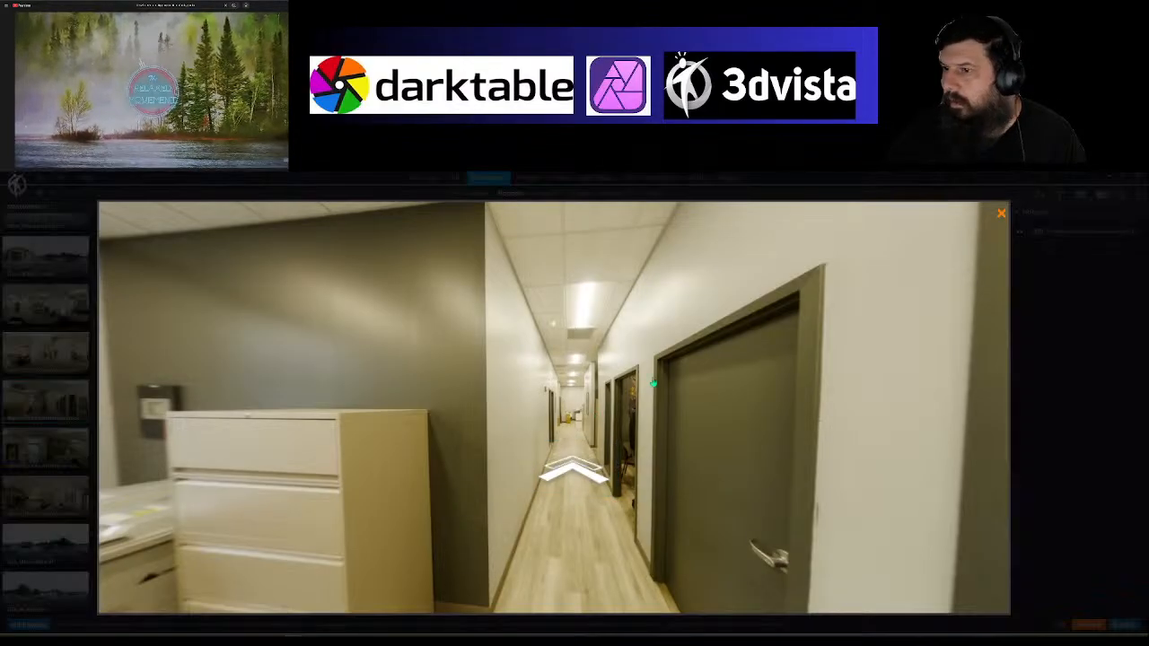
click(556, 410)
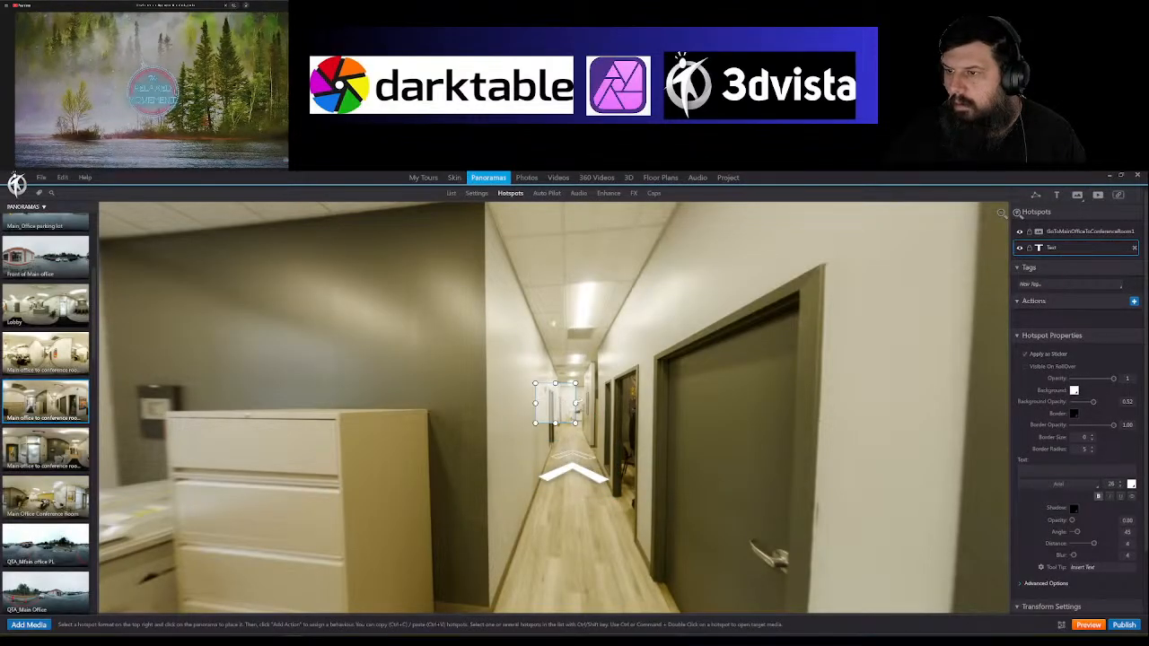
mouse_move(576, 403)
mouse_down()
mouse_move(640, 405)
mouse_move(592, 412)
mouse_up()
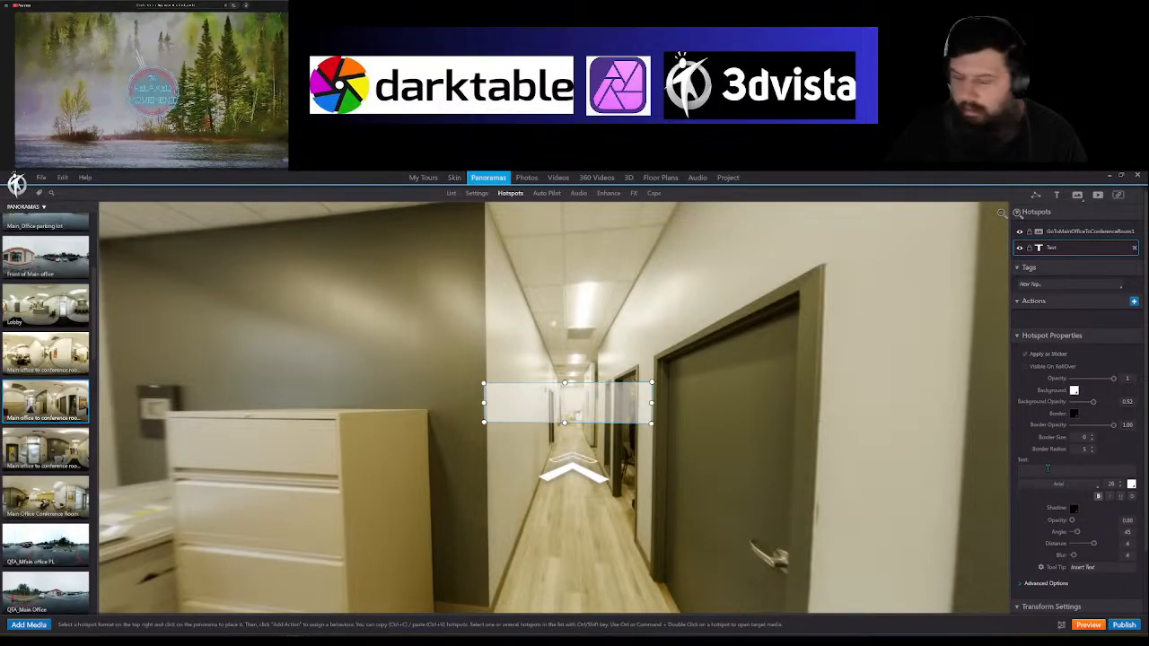
text(To Lo)
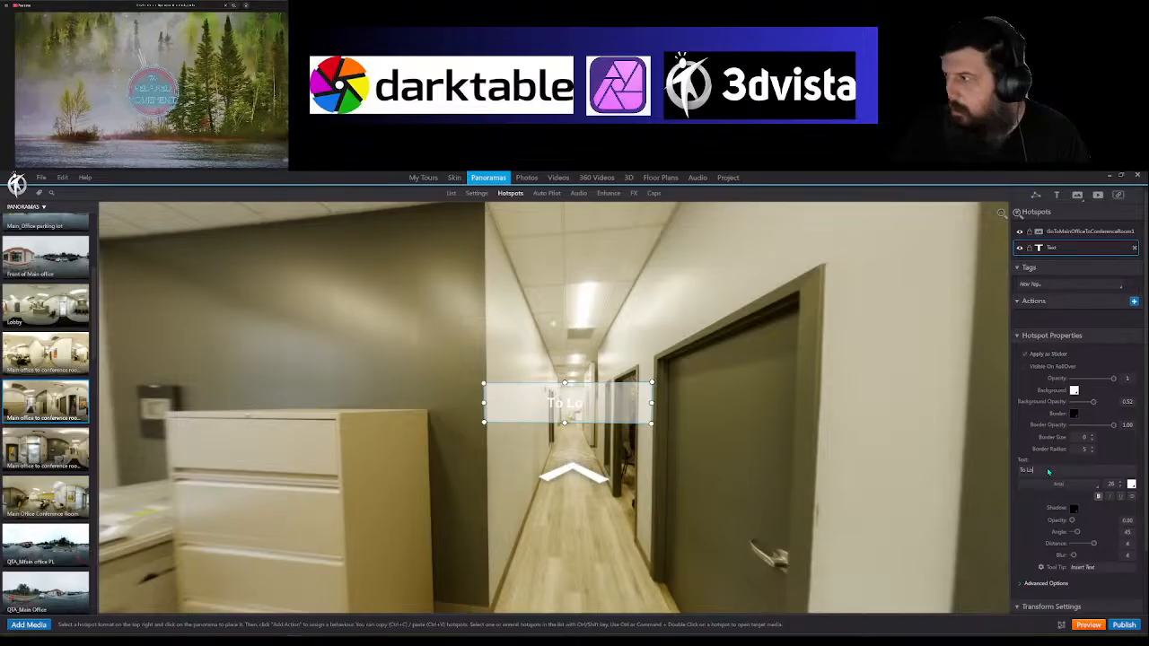
text(bby)
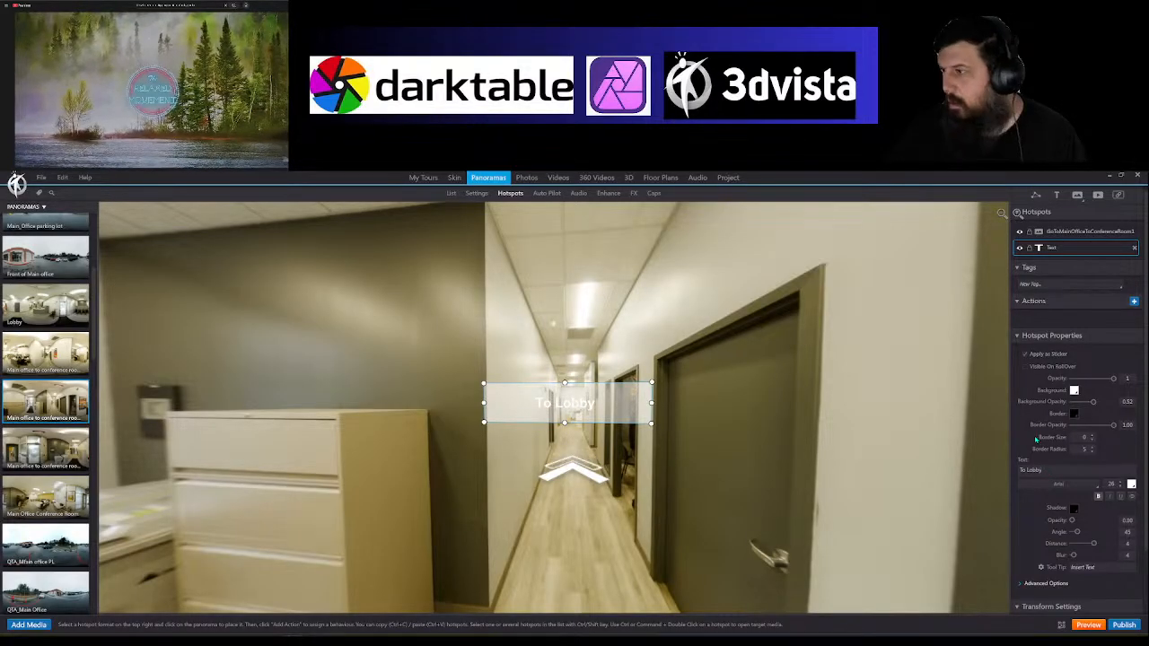
Step: Set the "To Lobby" label's text colour to black and shift the label slightly to centre it over the return arrow
click(1131, 484)
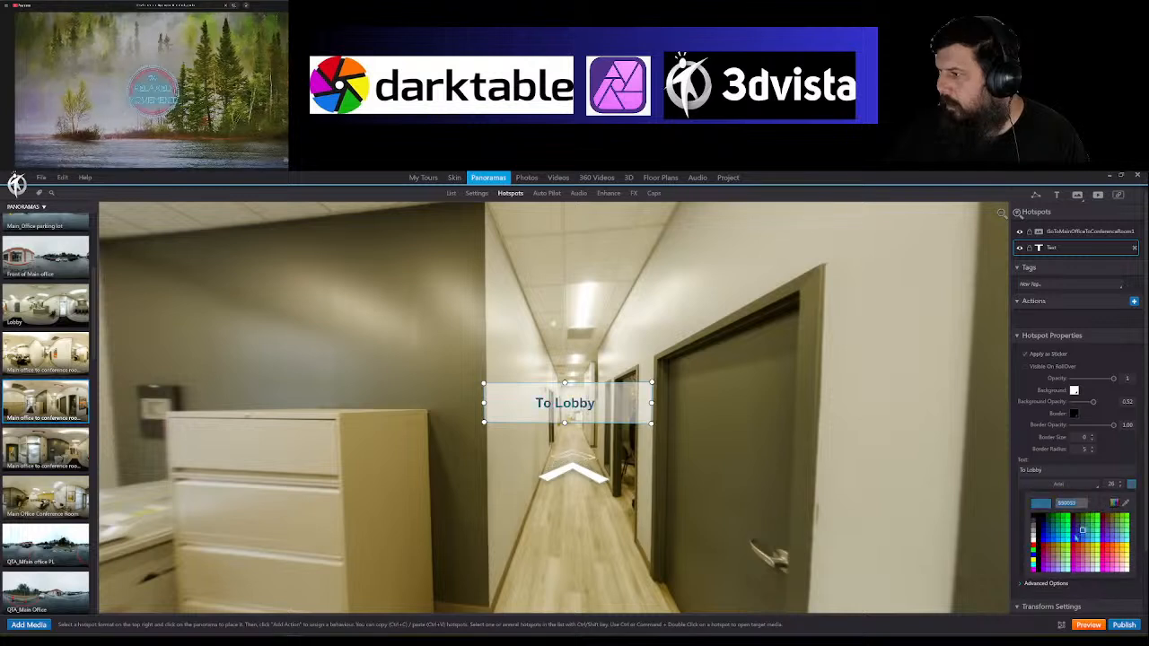
click(1033, 518)
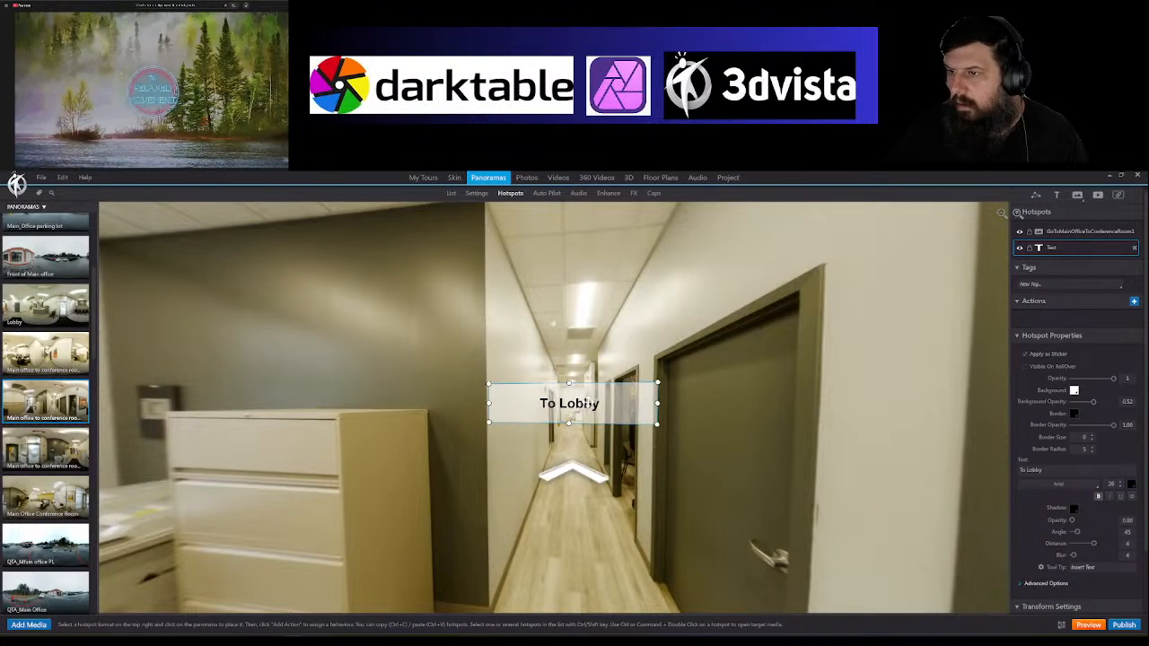
click(592, 527)
Step: Link towards the exit door to "Main office to conference room 3" with a return hotspot, then lower the arrow onto the black mat and enlarge it
drag(592, 527, 684, 517)
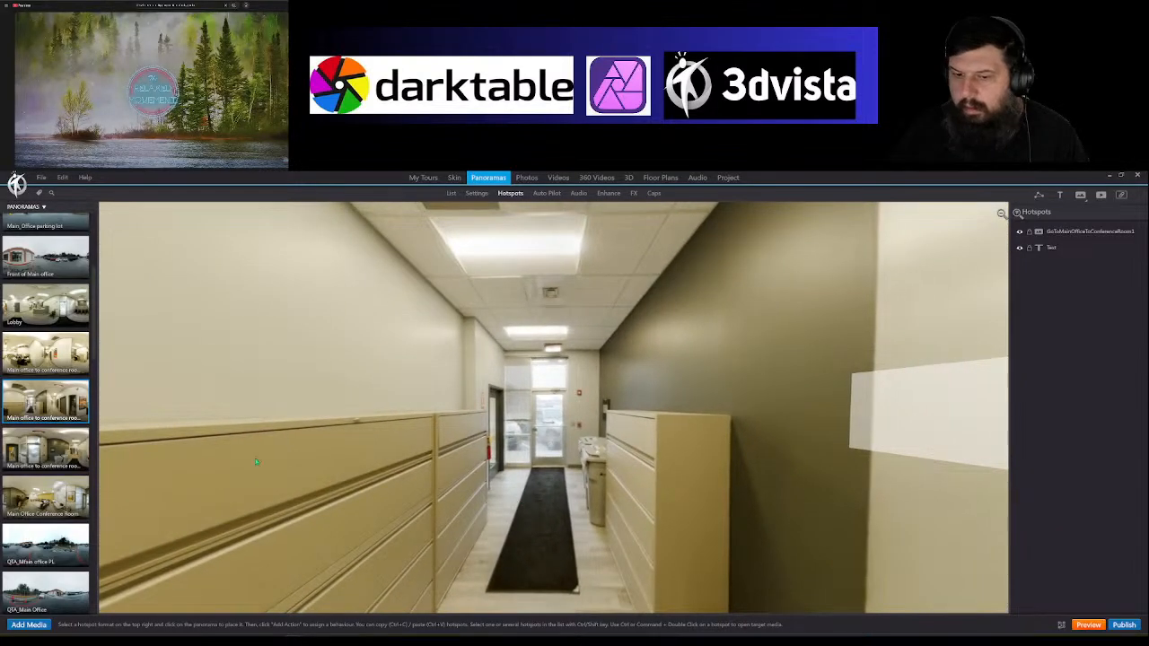
click(59, 454)
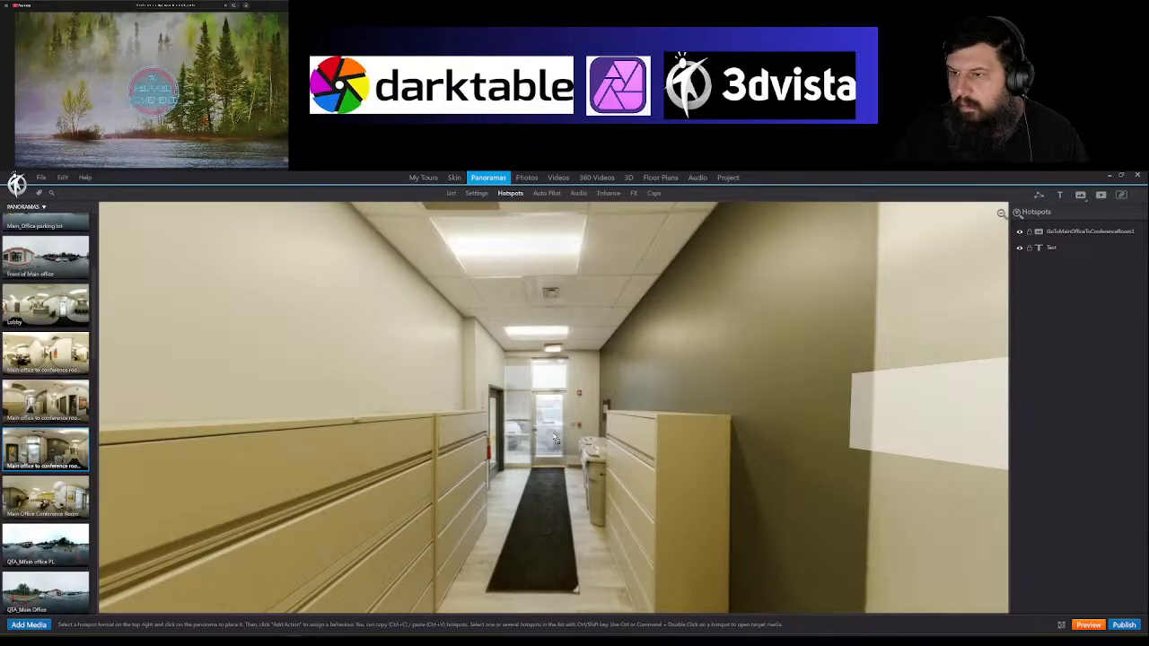
mouse_move(556, 441)
click(647, 453)
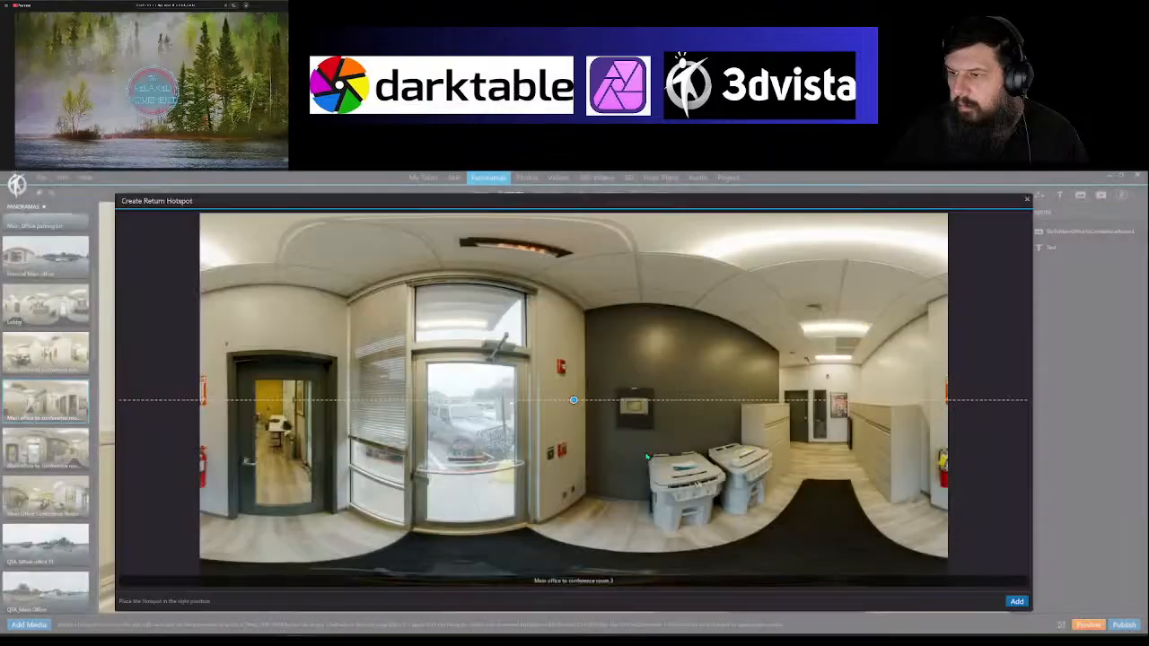
drag(572, 403, 824, 405)
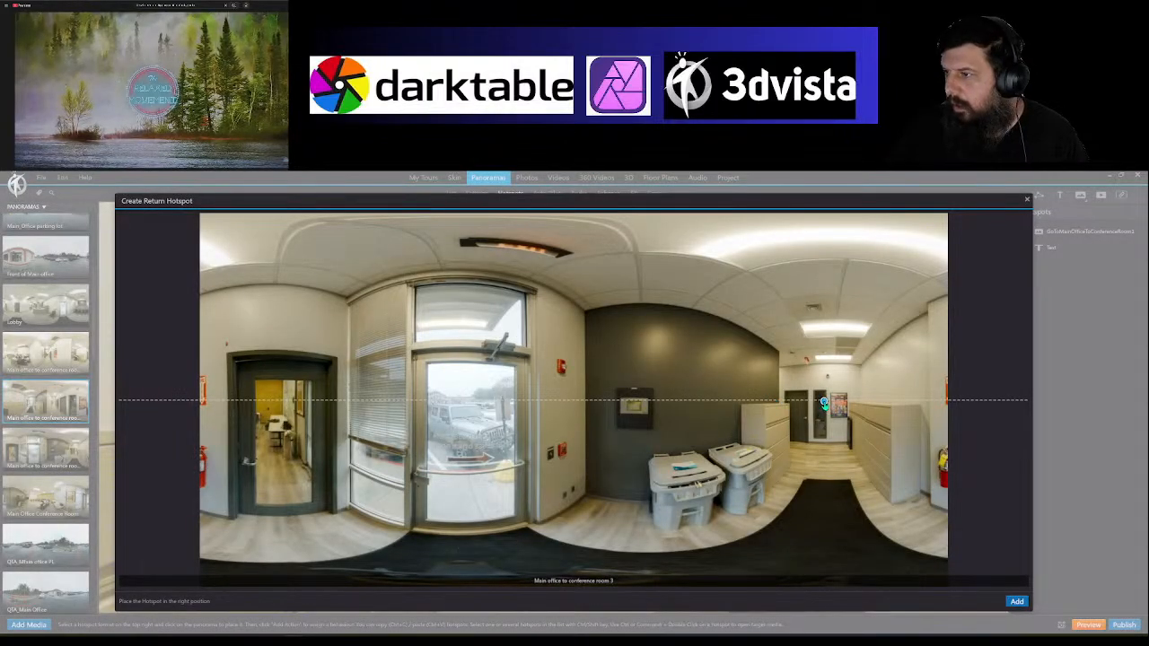
click(1017, 601)
drag(555, 418, 600, 541)
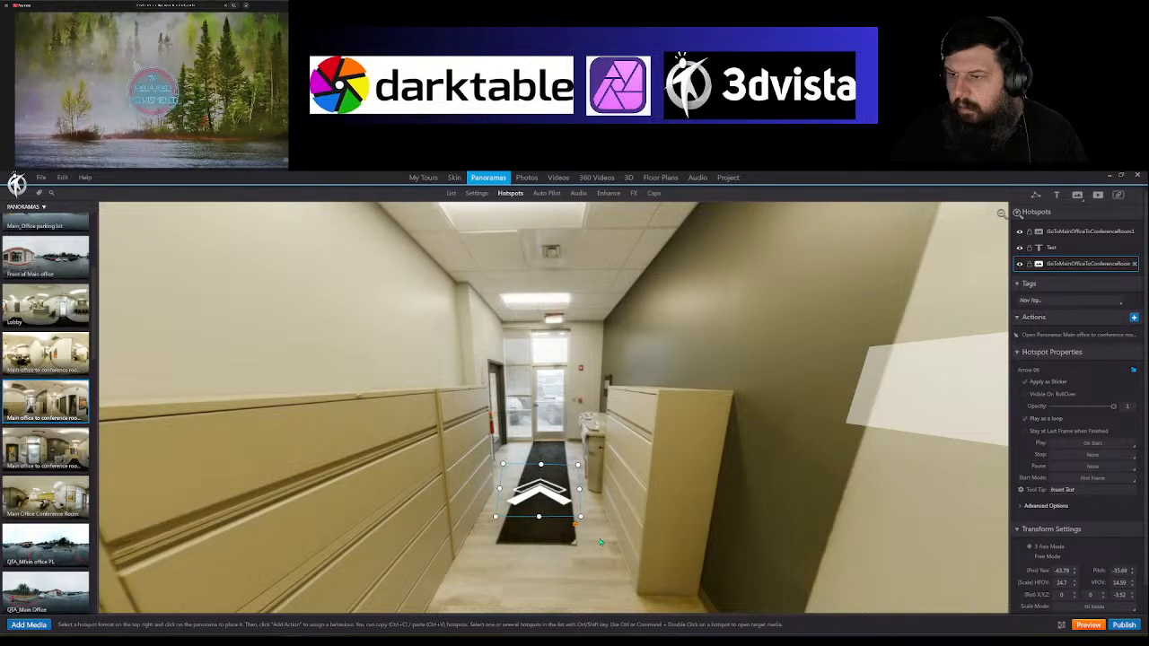
click(600, 541)
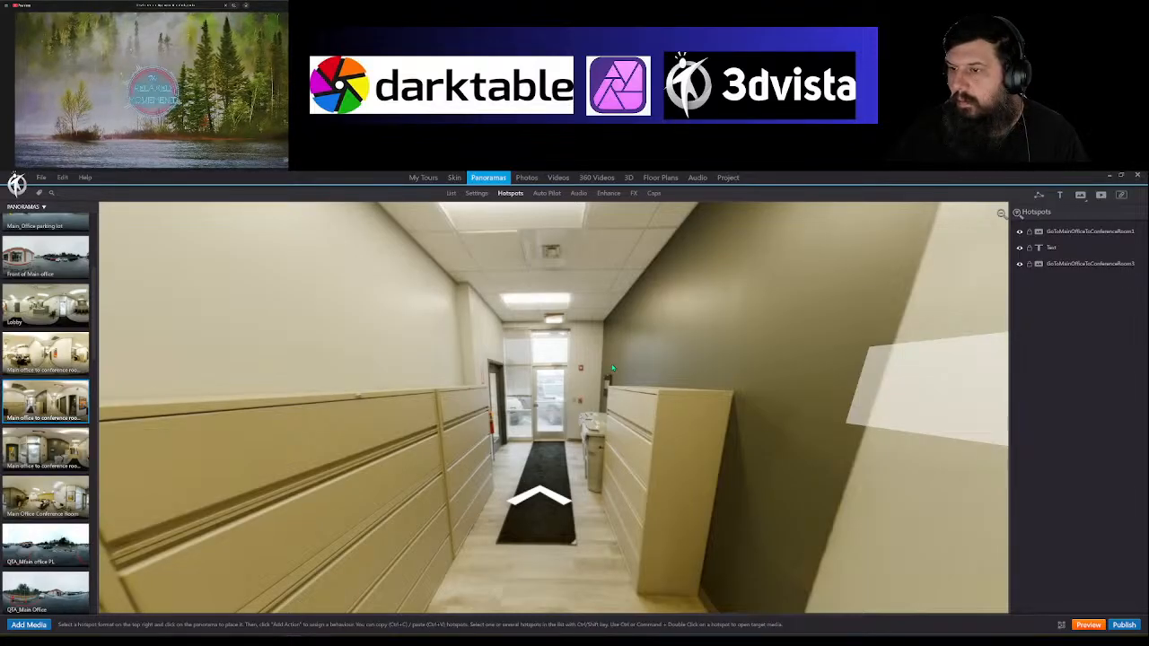
Step: Add a wide text label reading "To conference room" centred over the exit door, above the mat arrow
click(1060, 195)
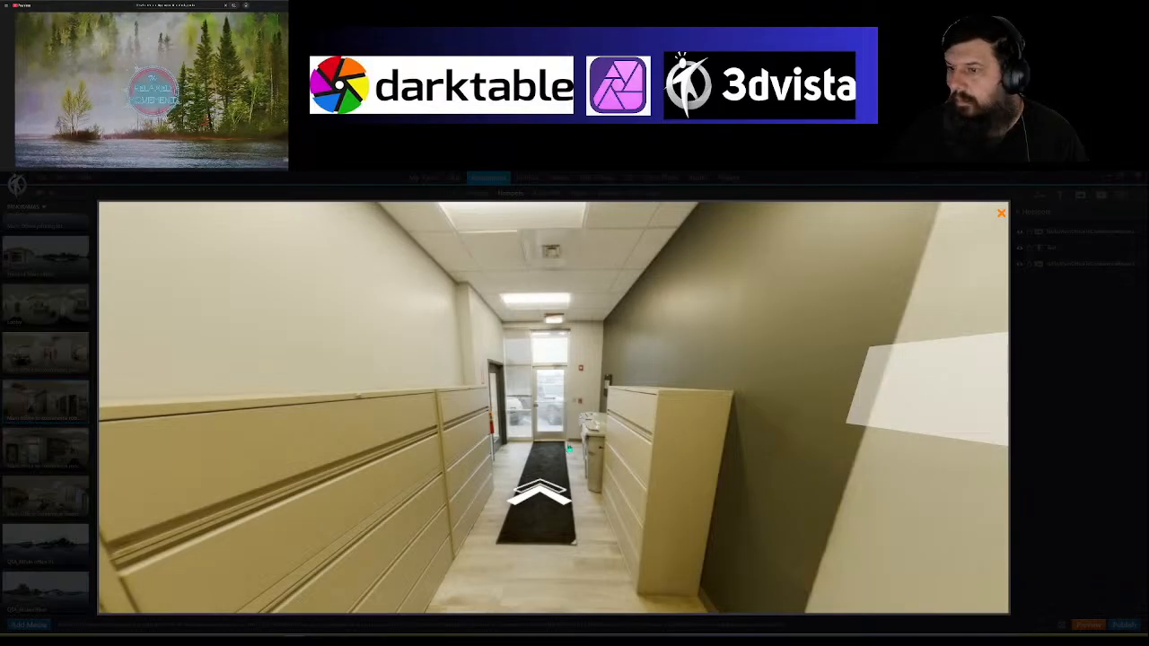
click(537, 377)
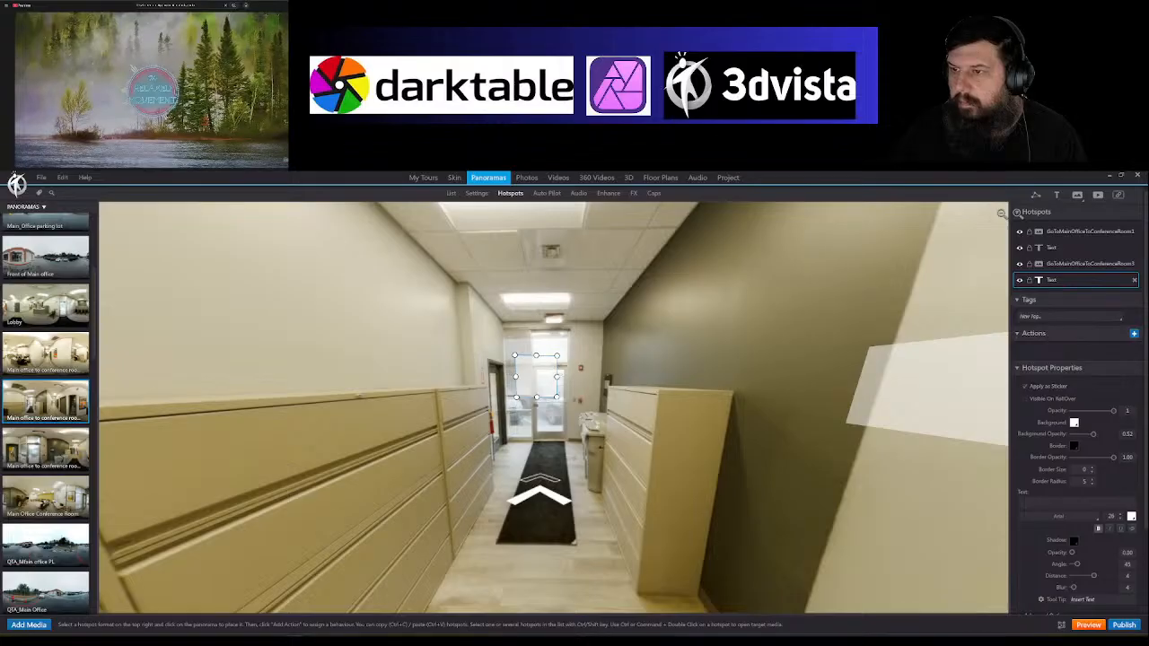
drag(514, 356, 458, 355)
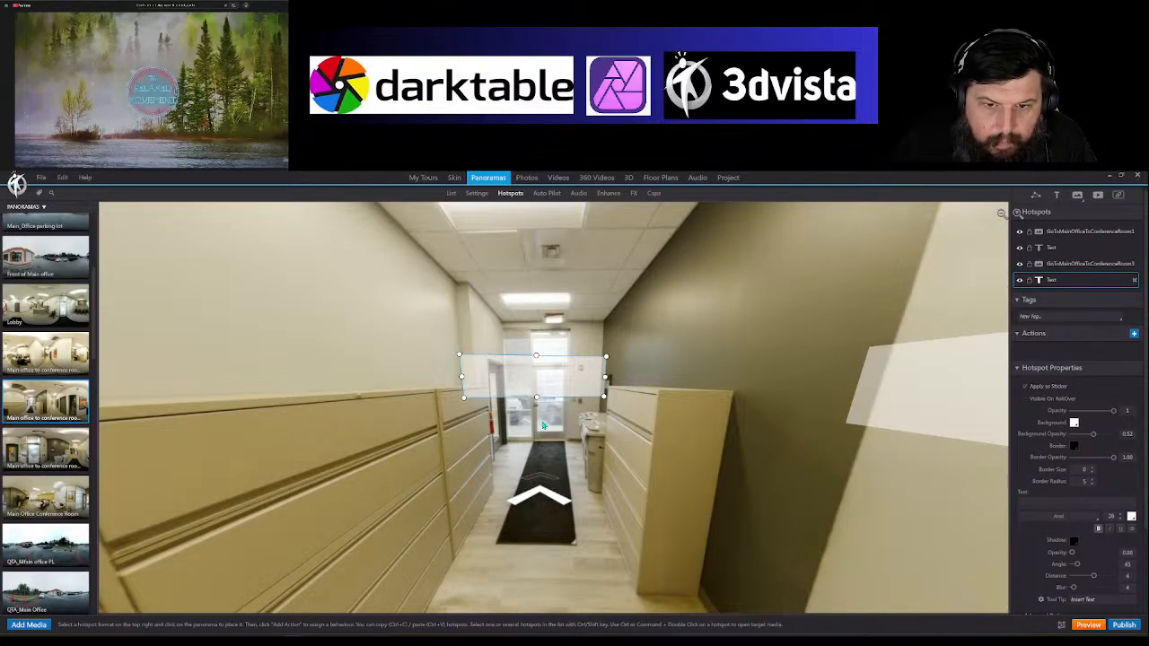
drag(551, 392, 567, 395)
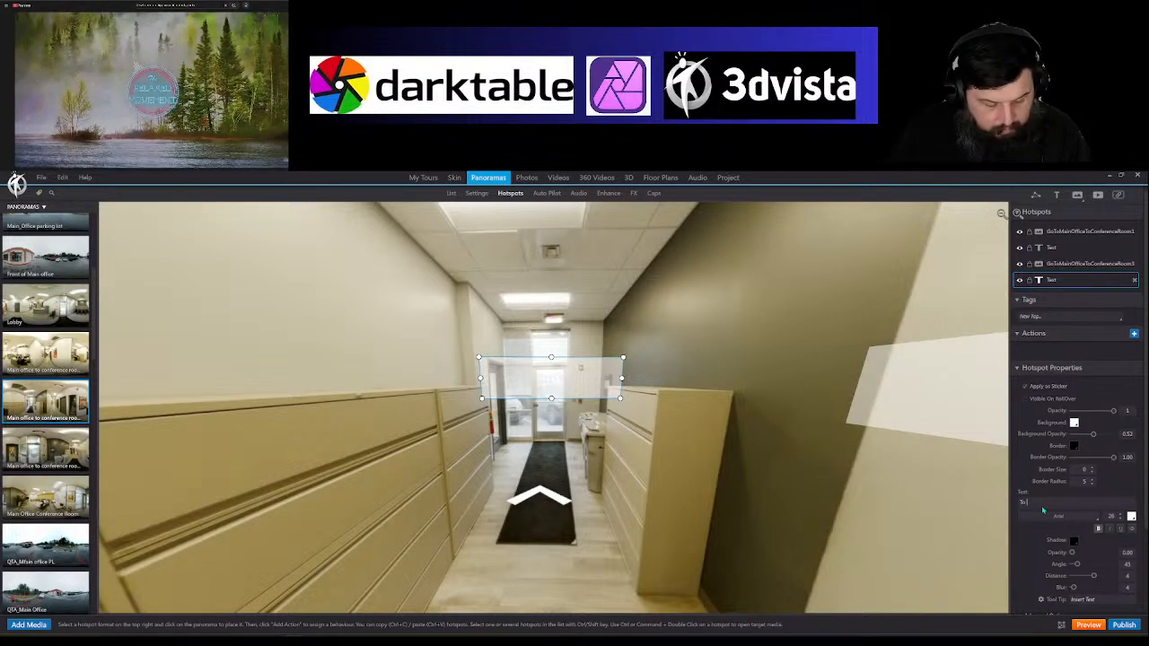
text(ere)
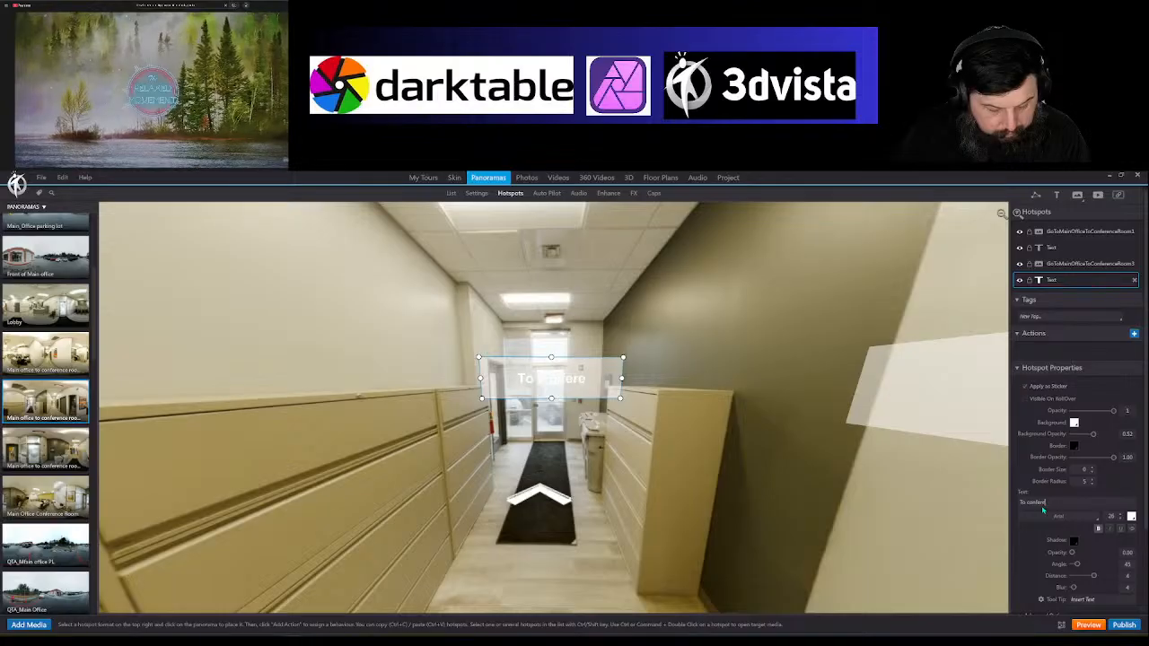
text(nce room)
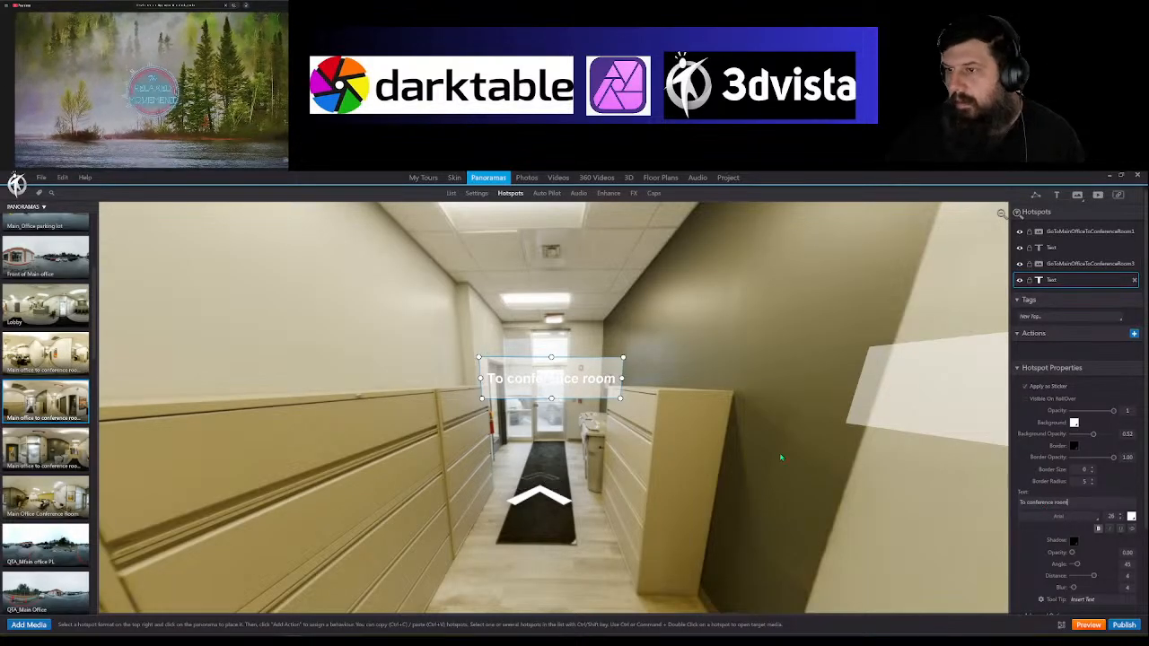
Step: Set the text colour of the "To conference room" label over the door to black and lower the label slightly
click(1131, 516)
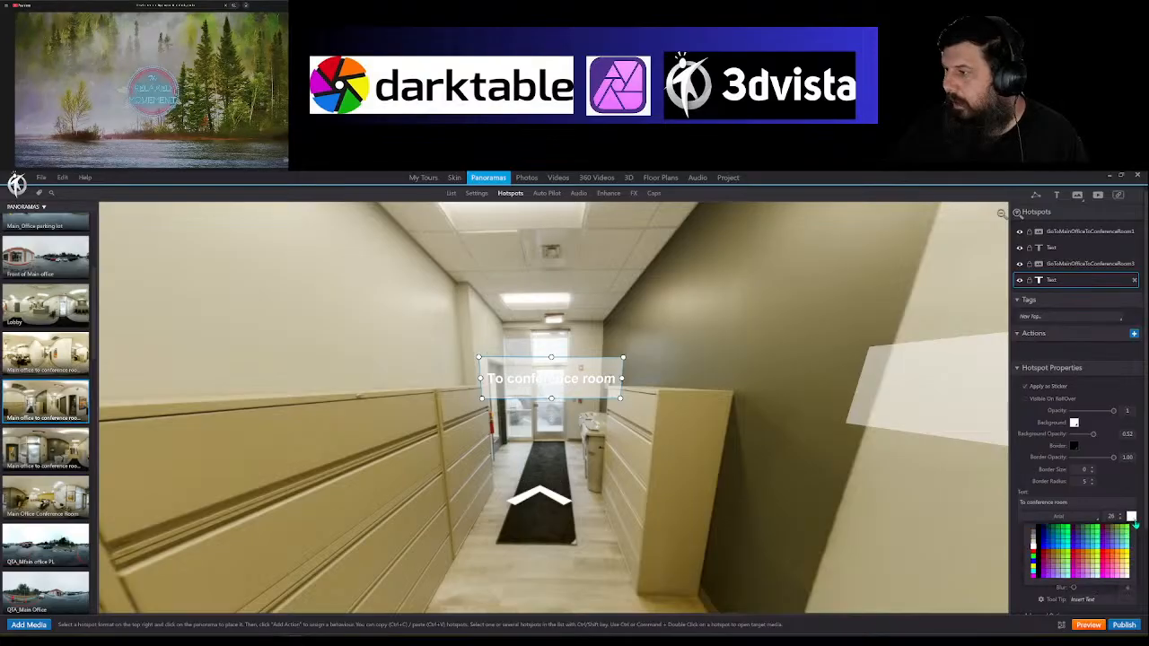
click(1037, 555)
drag(567, 381, 565, 398)
Step: Open "Main office to conference room 3" through the mat arrow and lower its return arrow onto the floor between the filing cabinets
click(538, 481)
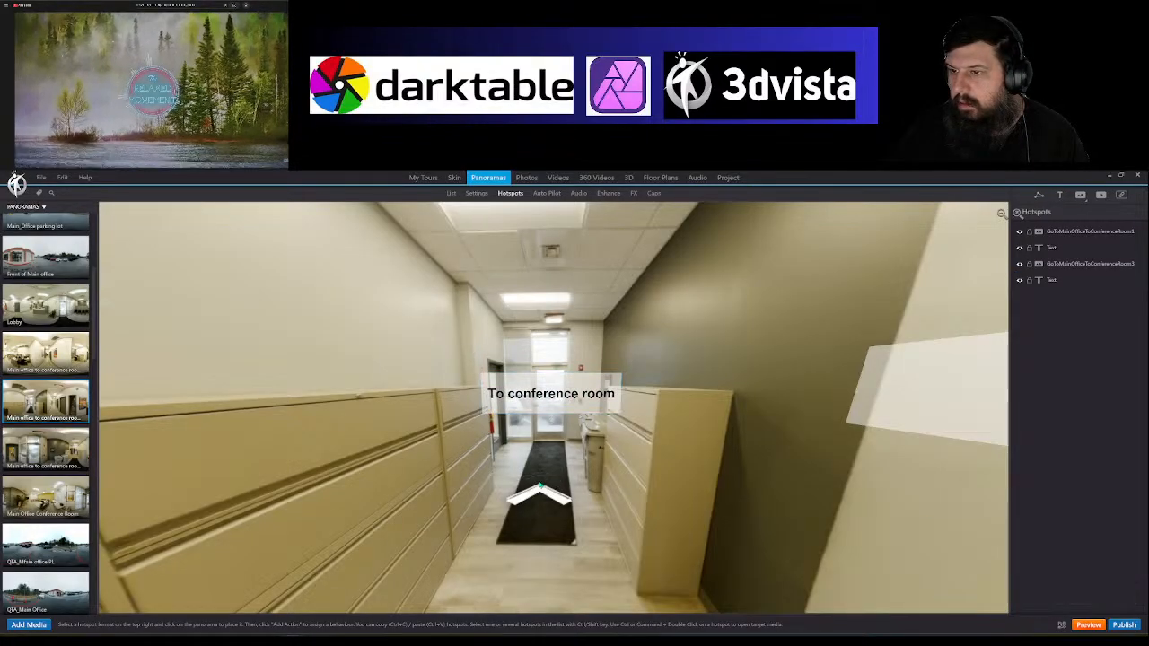
ctrl+double_click(539, 480)
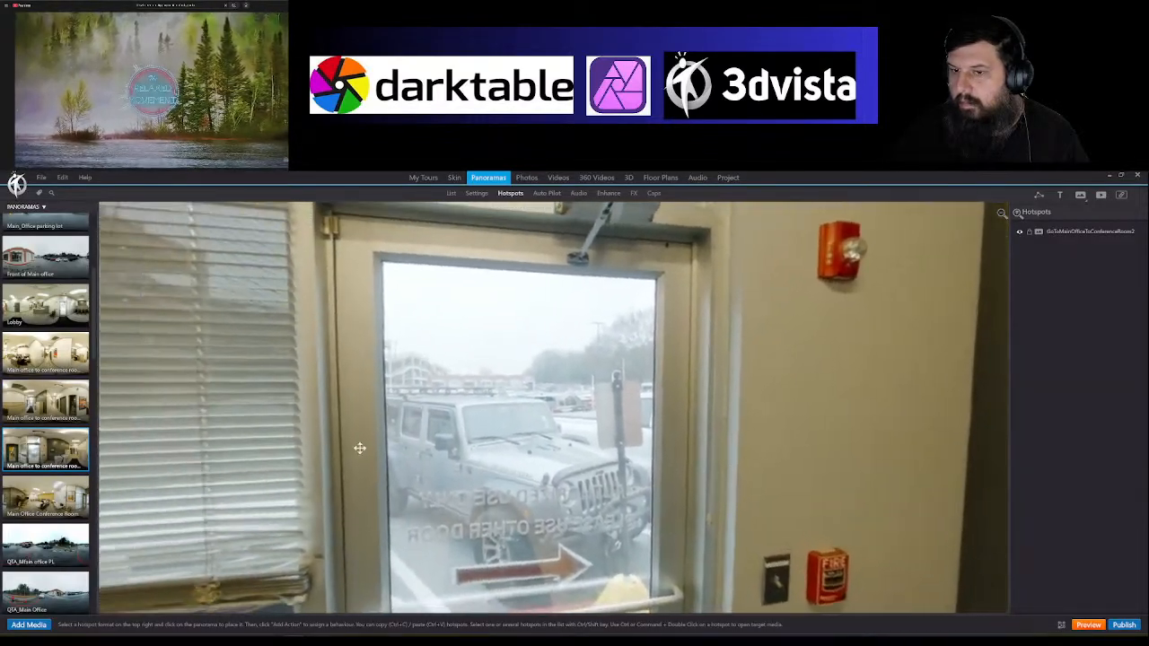
drag(360, 447, 718, 422)
drag(372, 415, 772, 413)
mouse_move(454, 403)
mouse_down()
mouse_move(784, 415)
mouse_move(853, 404)
mouse_up()
drag(713, 390, 866, 395)
drag(558, 357, 564, 492)
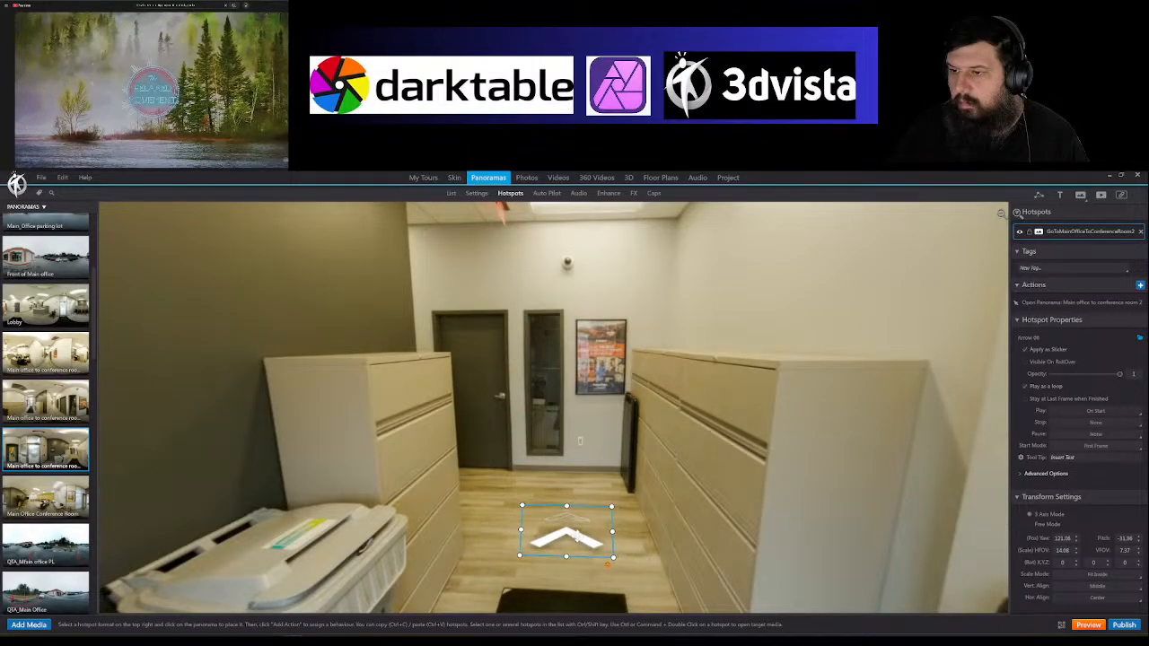
Step: Add a wide text label reading "To Lobby" above the return arrow between the filing cabinets
click(1058, 196)
click(526, 387)
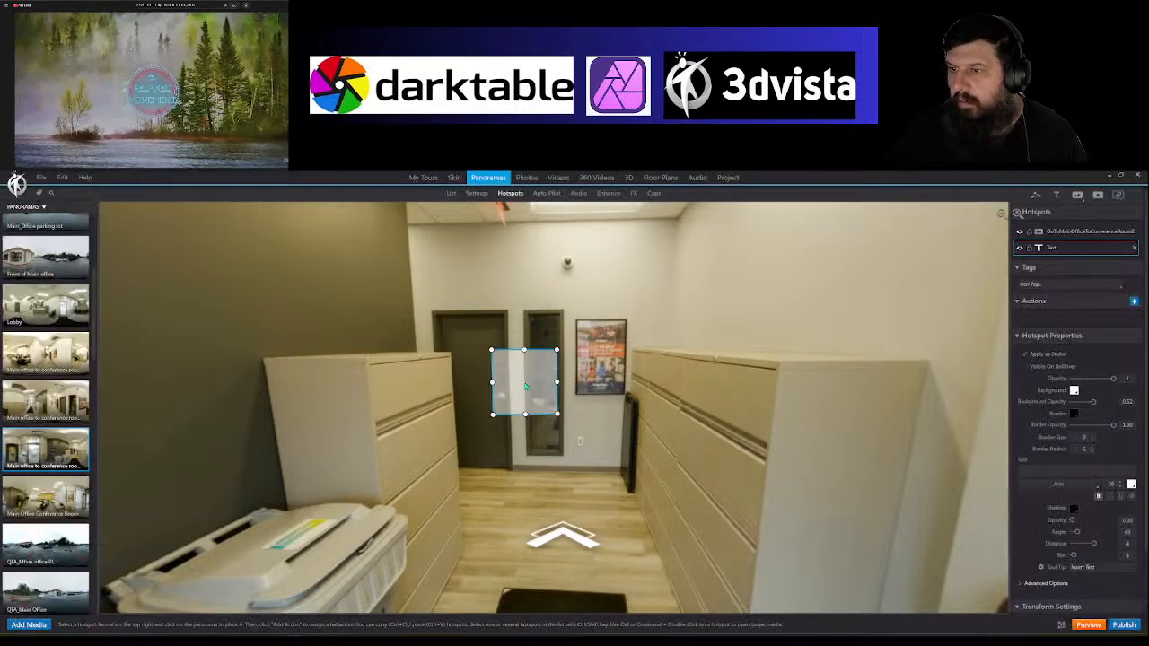
mouse_move(557, 381)
mouse_down()
mouse_move(647, 382)
mouse_move(575, 383)
mouse_up()
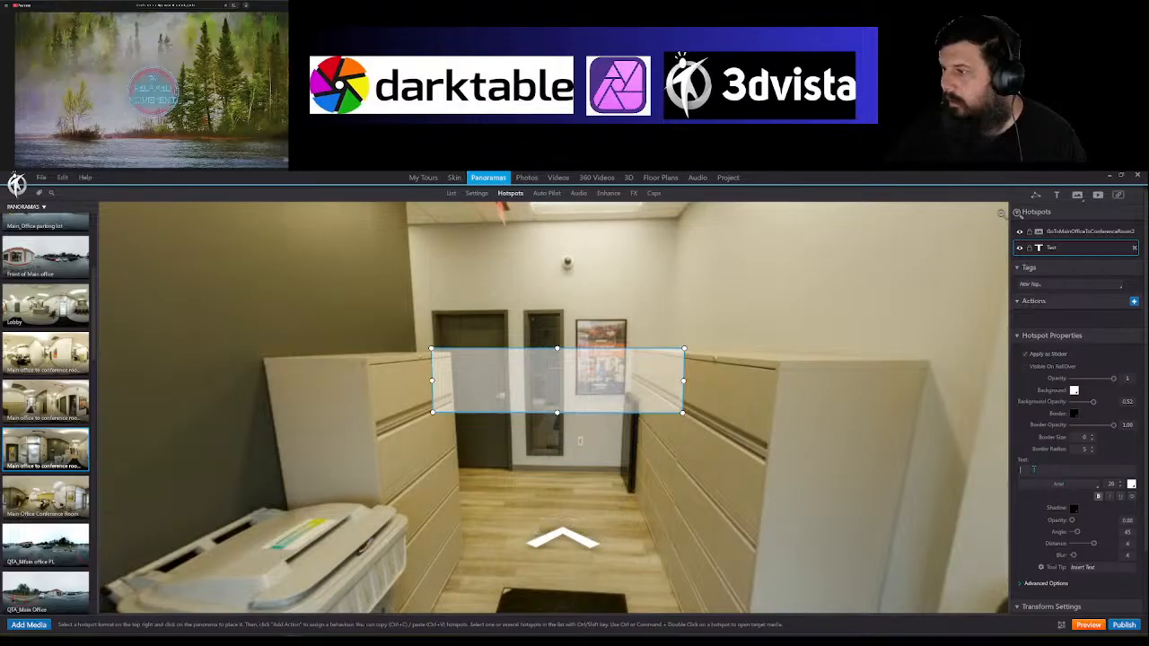
text(To)
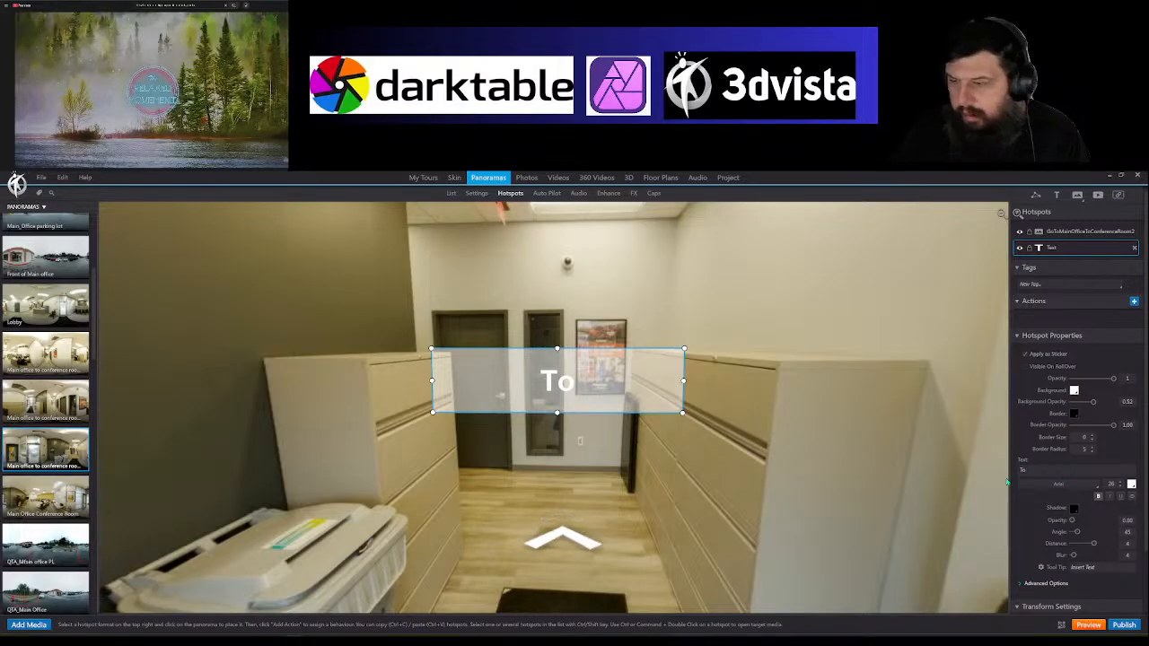
text( Lobby)
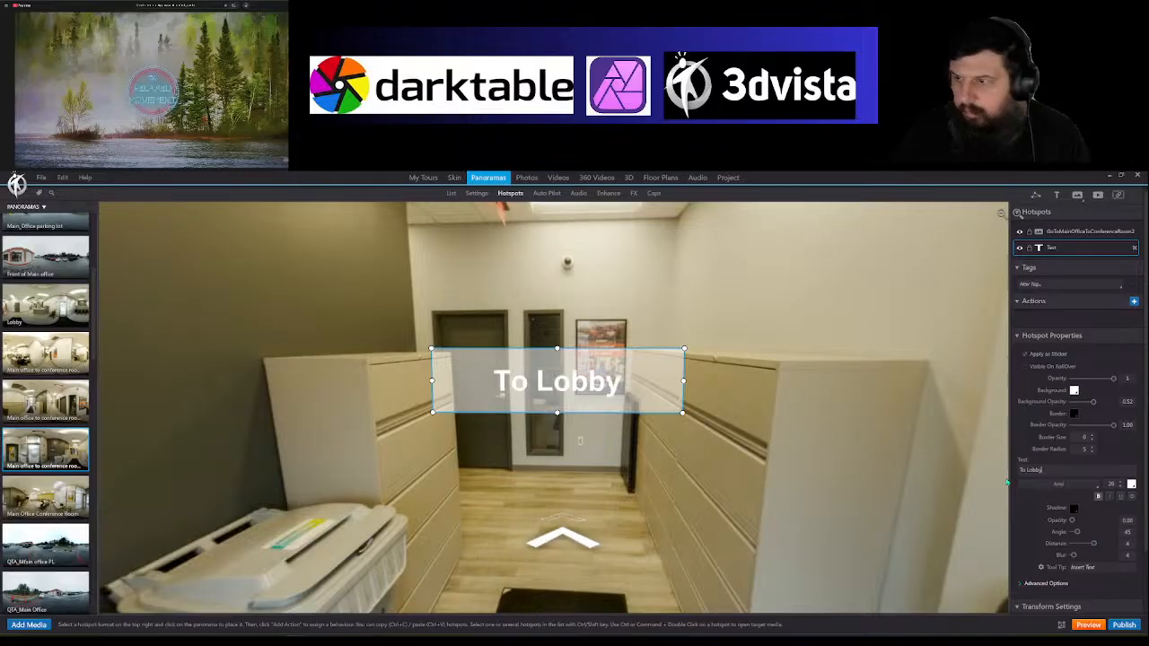
Step: Link the dark conference room door to "Main Office Conference Room" with a blue door hotspot, placing the return hotspot on that room's doorway
click(863, 465)
drag(862, 465, 503, 340)
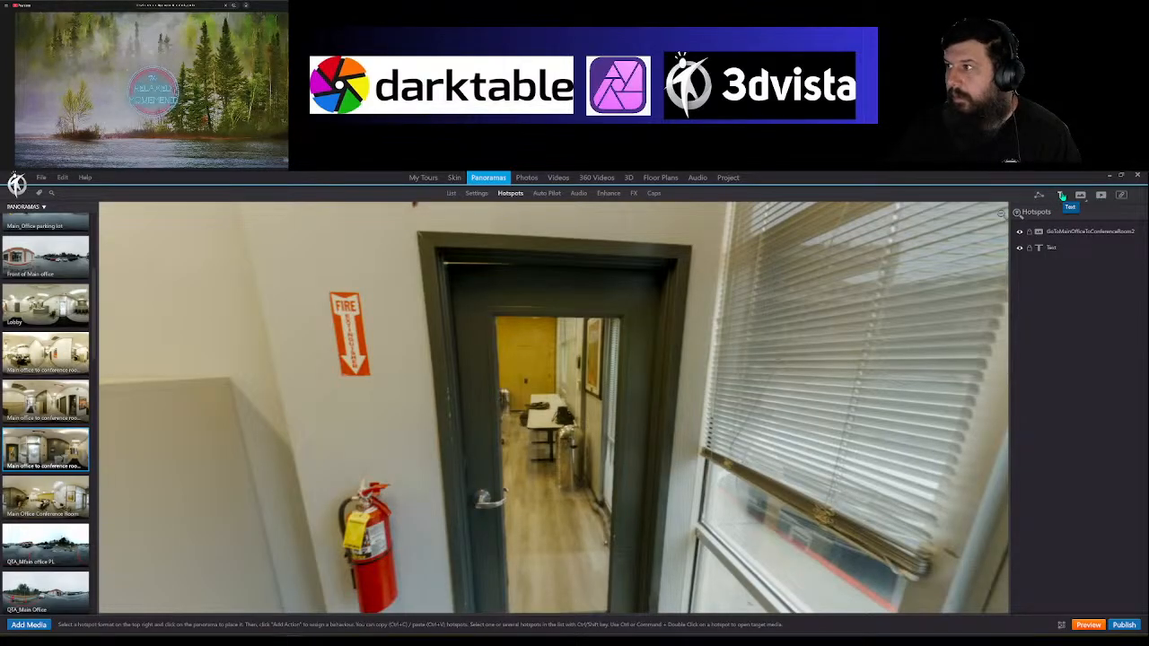
click(32, 484)
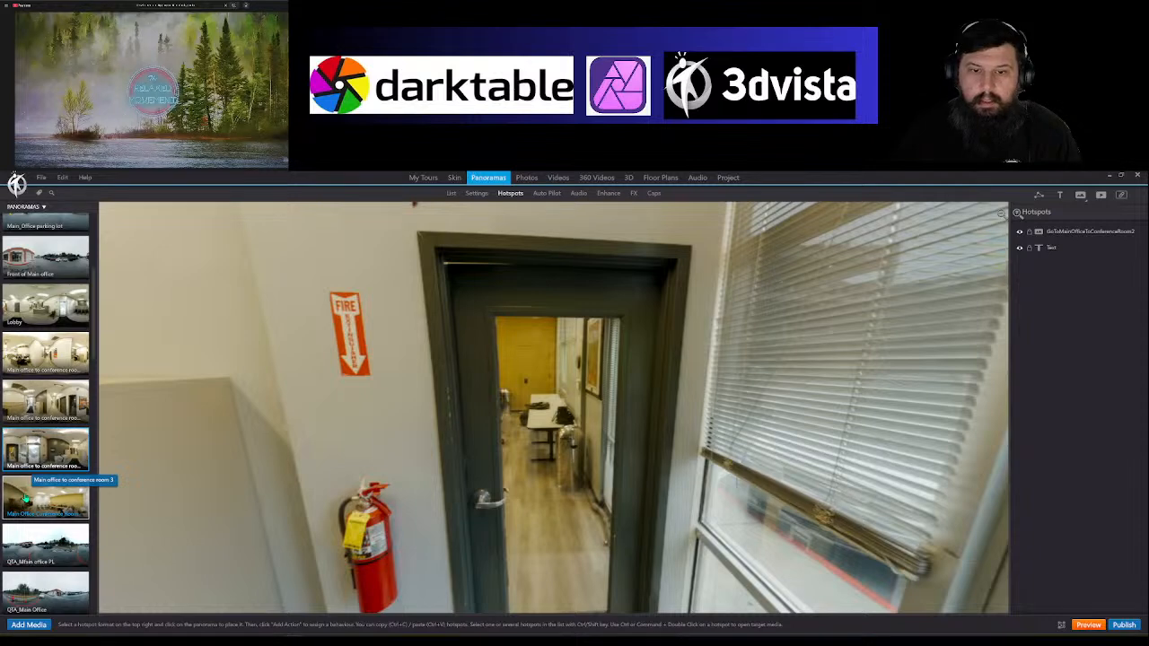
click(562, 395)
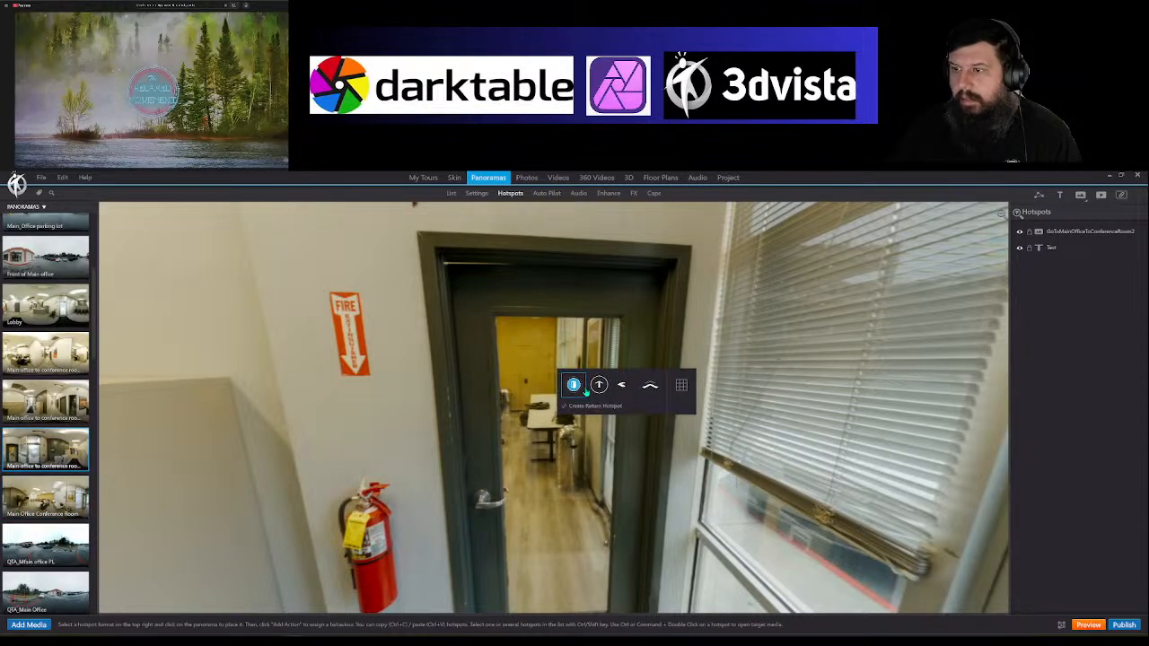
click(598, 385)
drag(573, 401, 216, 400)
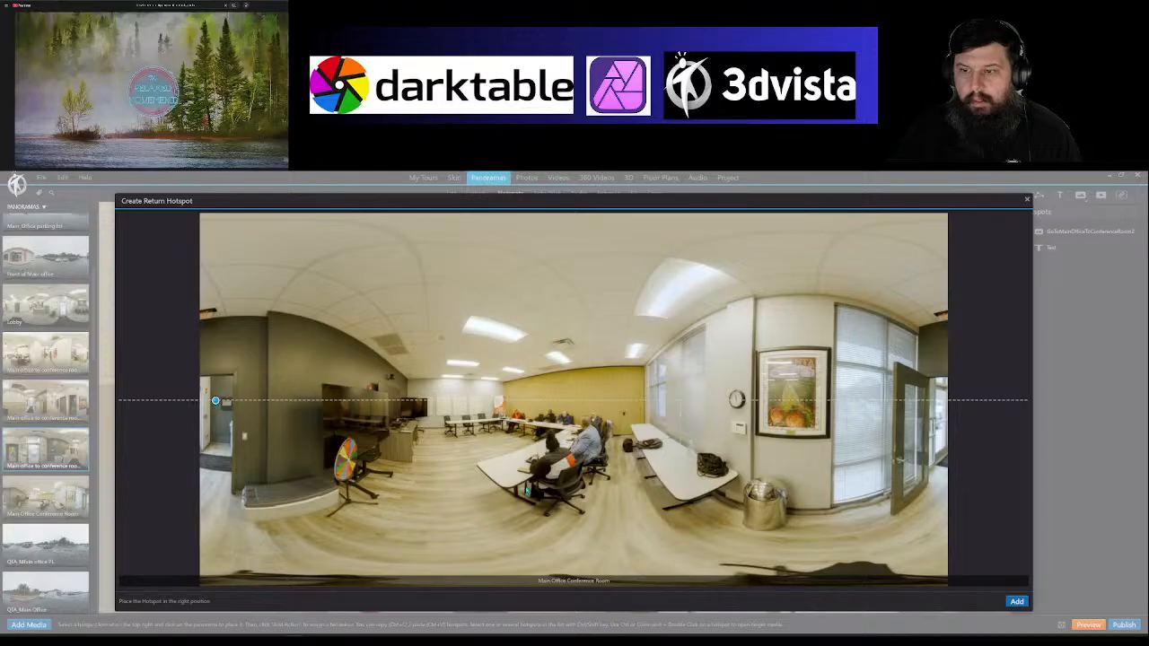
click(1015, 600)
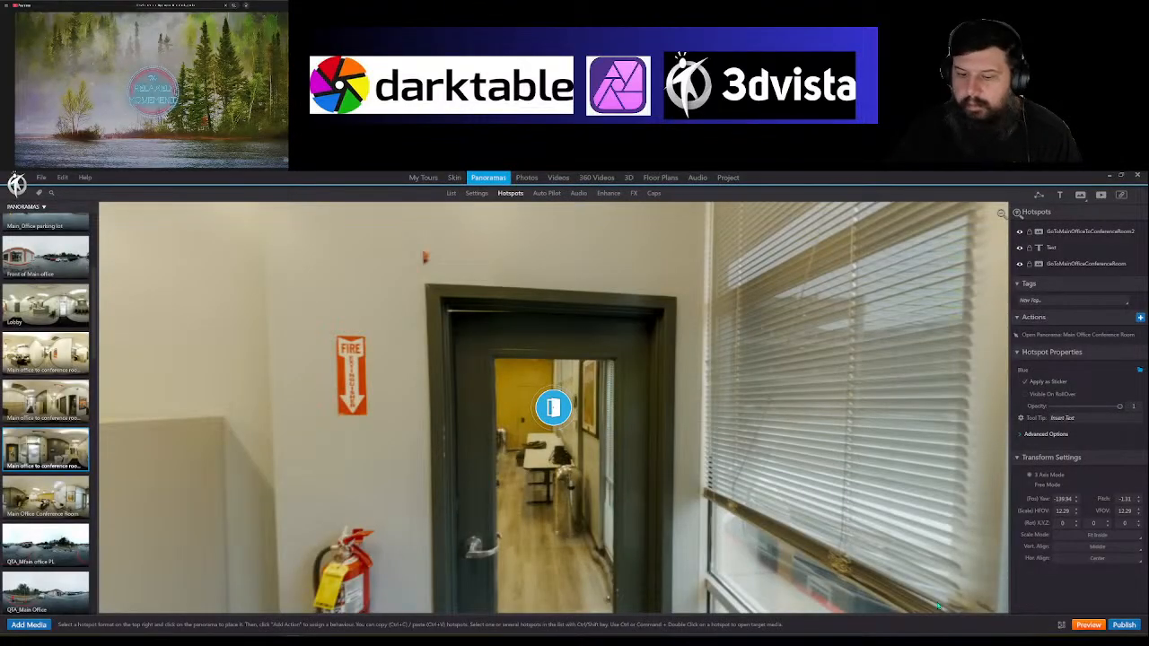
Step: Link the glass exit door to "Security Gate Exit" with a blue door hotspot, closing the return hotspot placement without adding it
drag(780, 509, 539, 406)
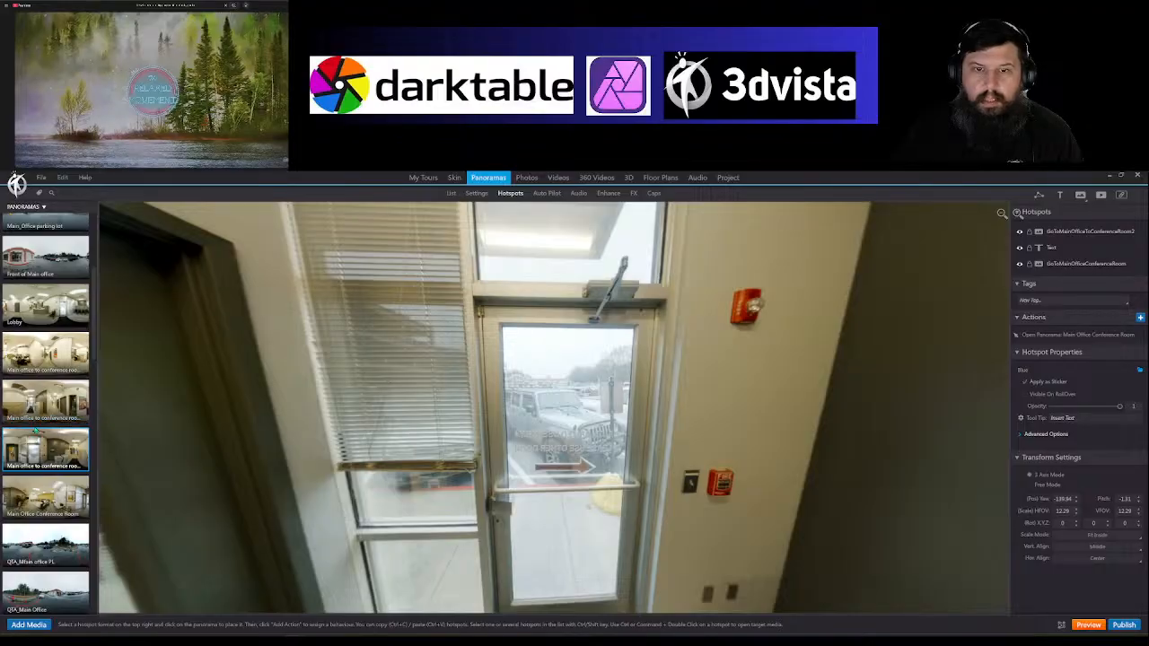
scroll(36, 431, up, 3)
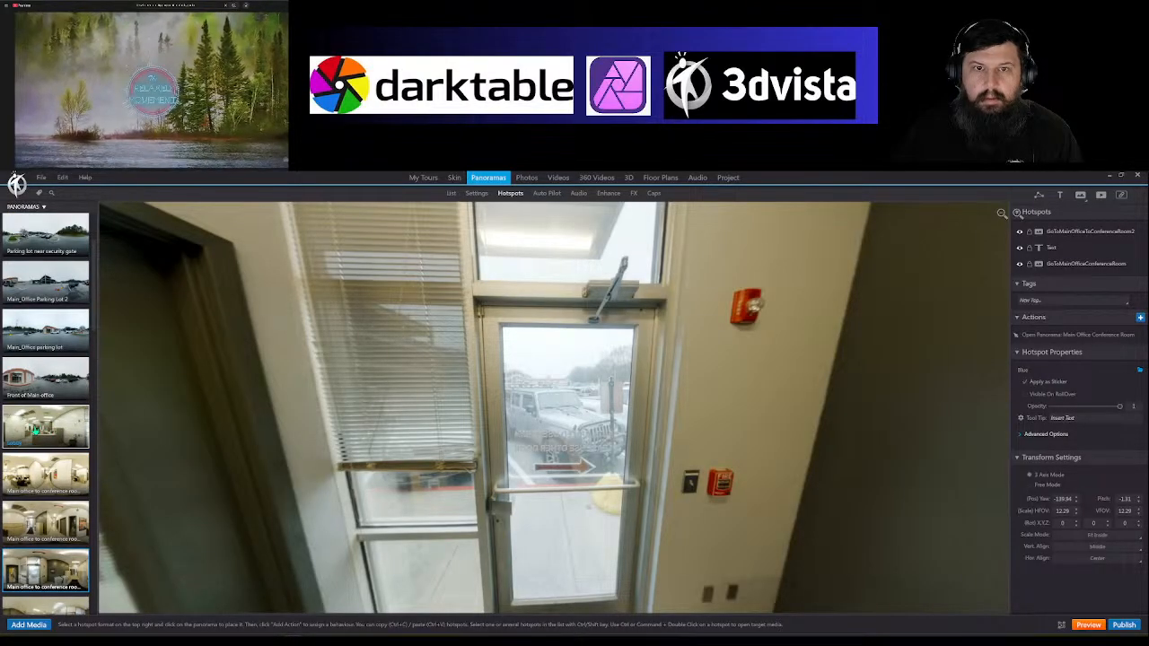
scroll(36, 431, up, 3)
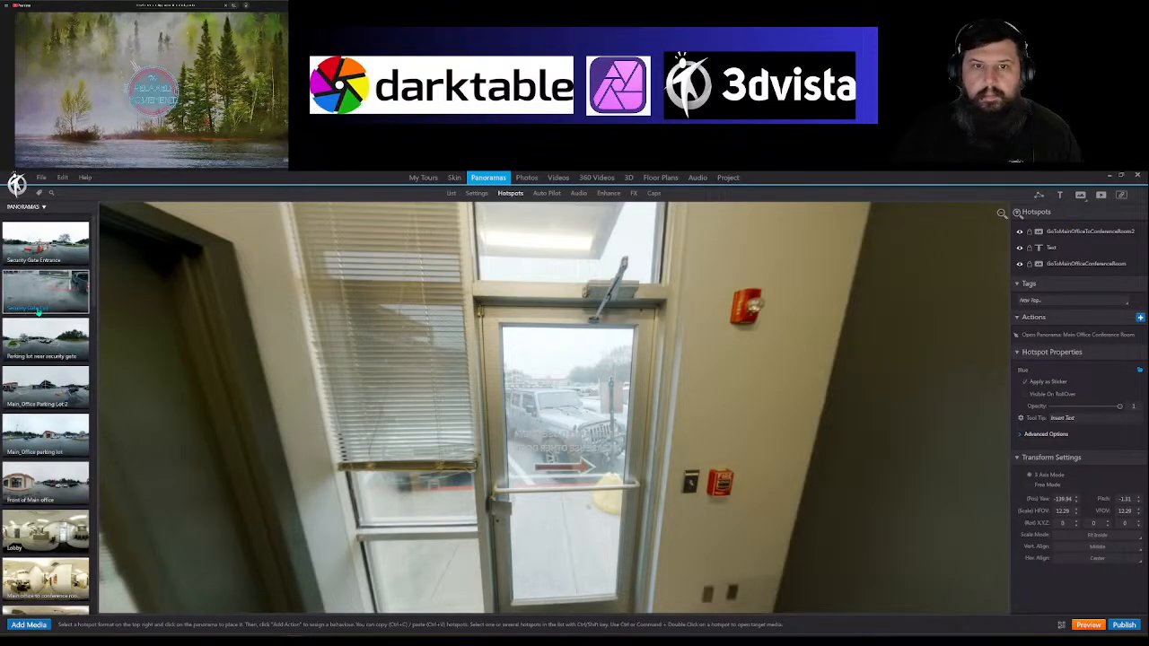
click(569, 383)
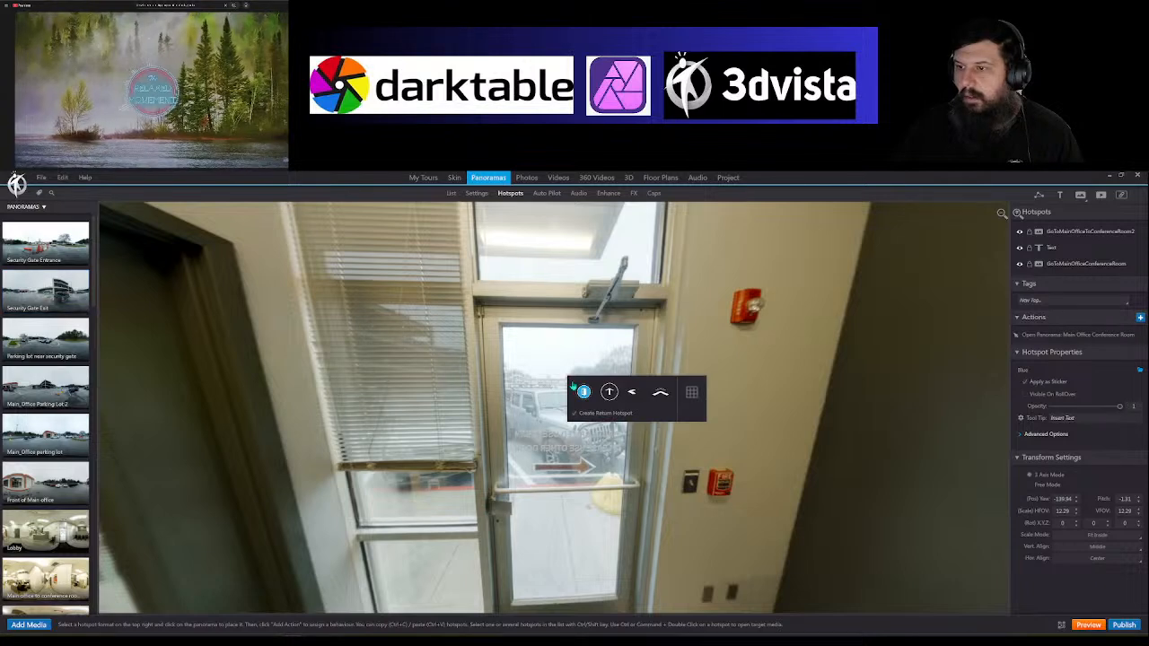
click(580, 392)
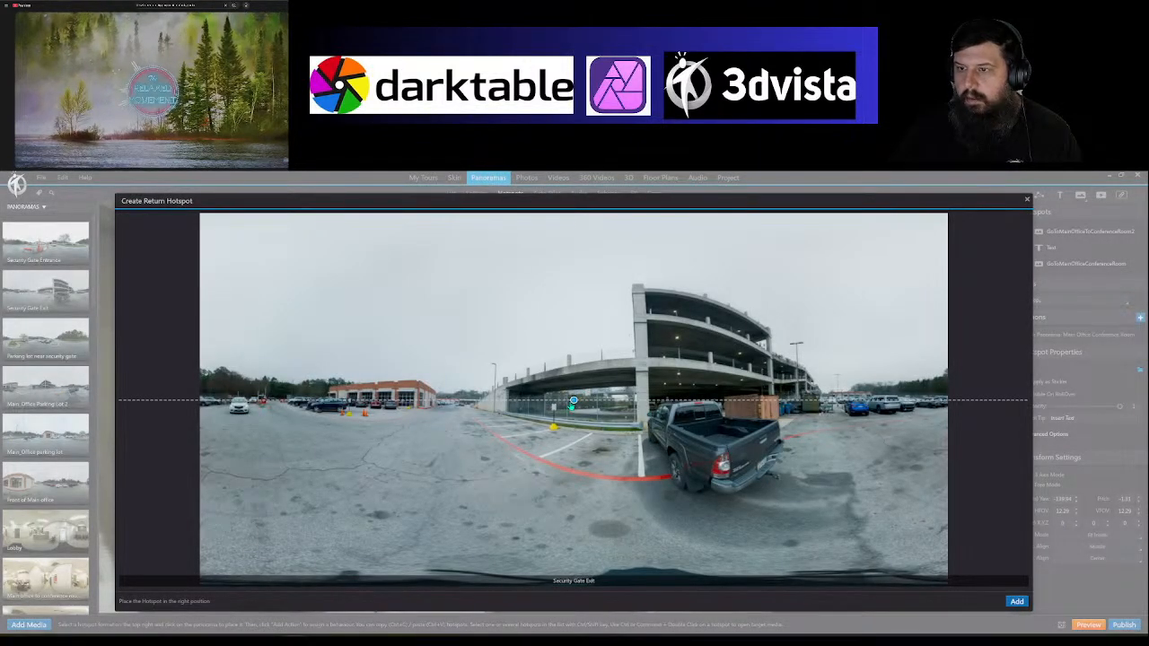
drag(574, 402, 382, 408)
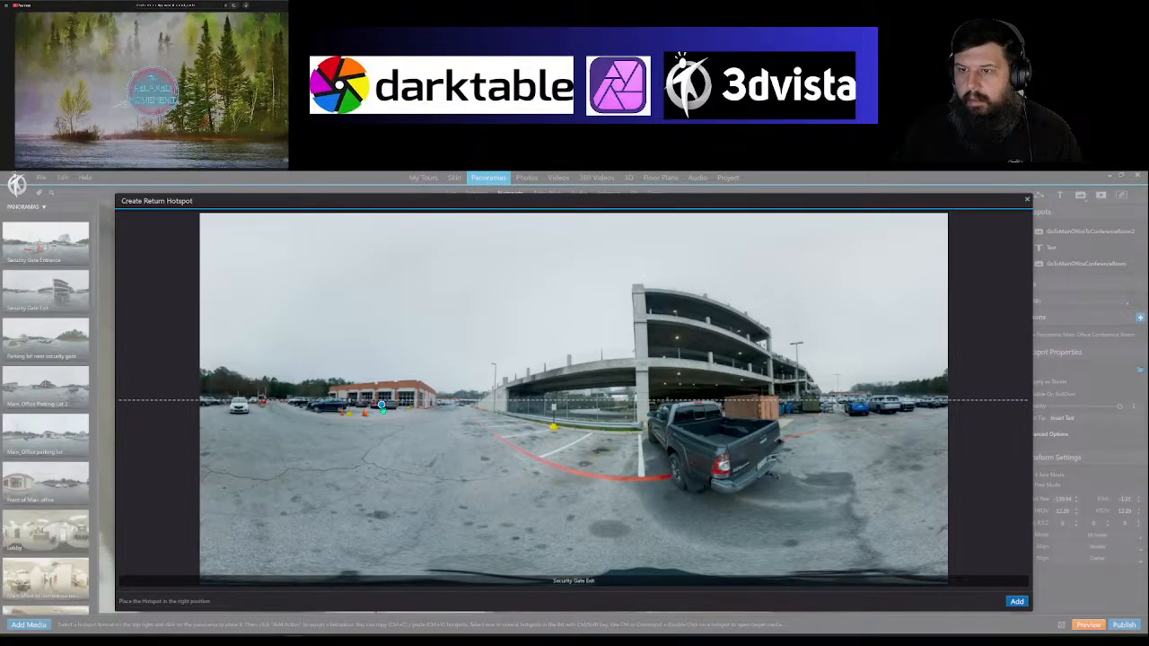
drag(381, 405, 418, 402)
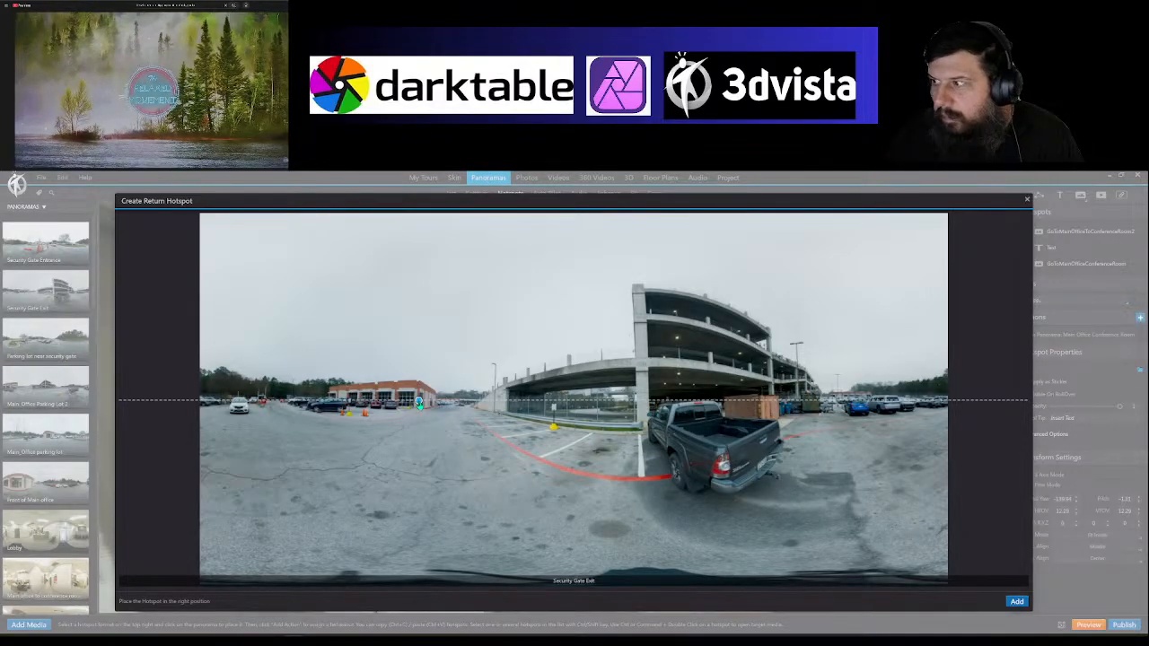
drag(418, 404, 419, 411)
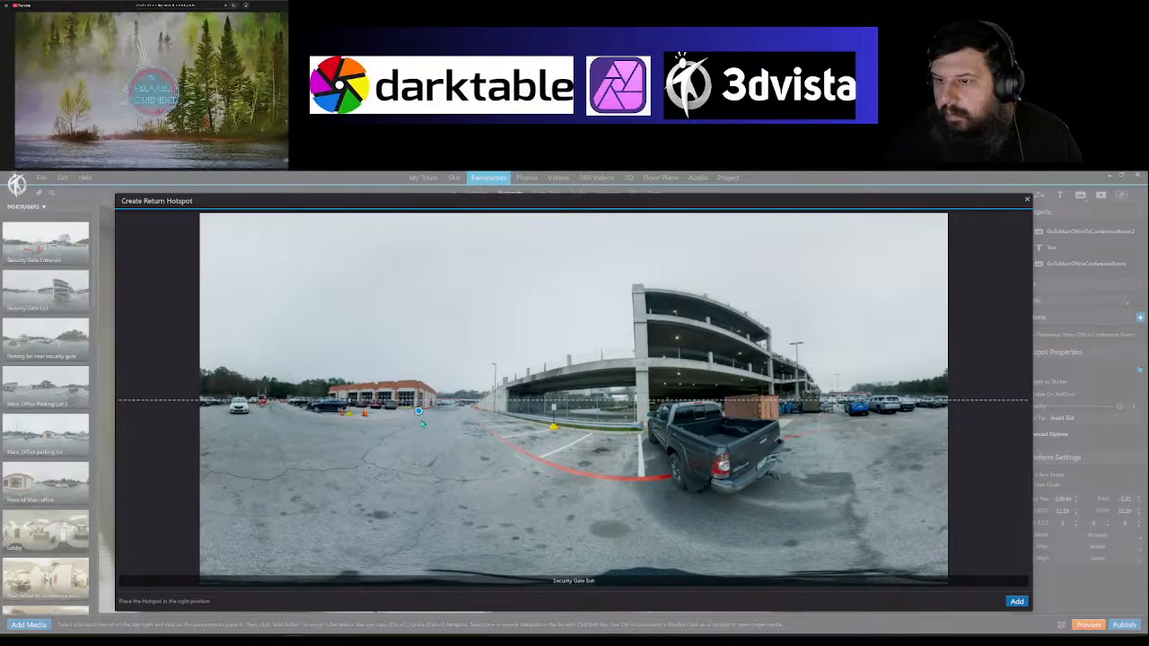
click(1028, 199)
Step: Enlarge the exit door's hotspot to about 17.5 HFOV and centre it on the glass pane
drag(673, 444, 765, 460)
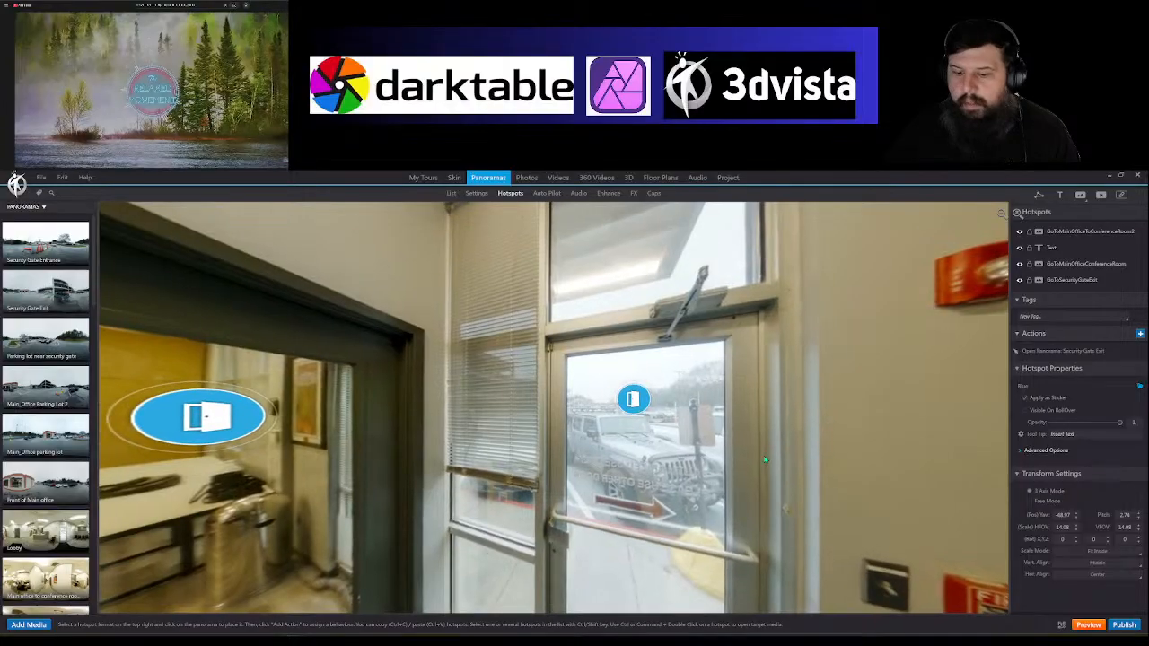
click(634, 400)
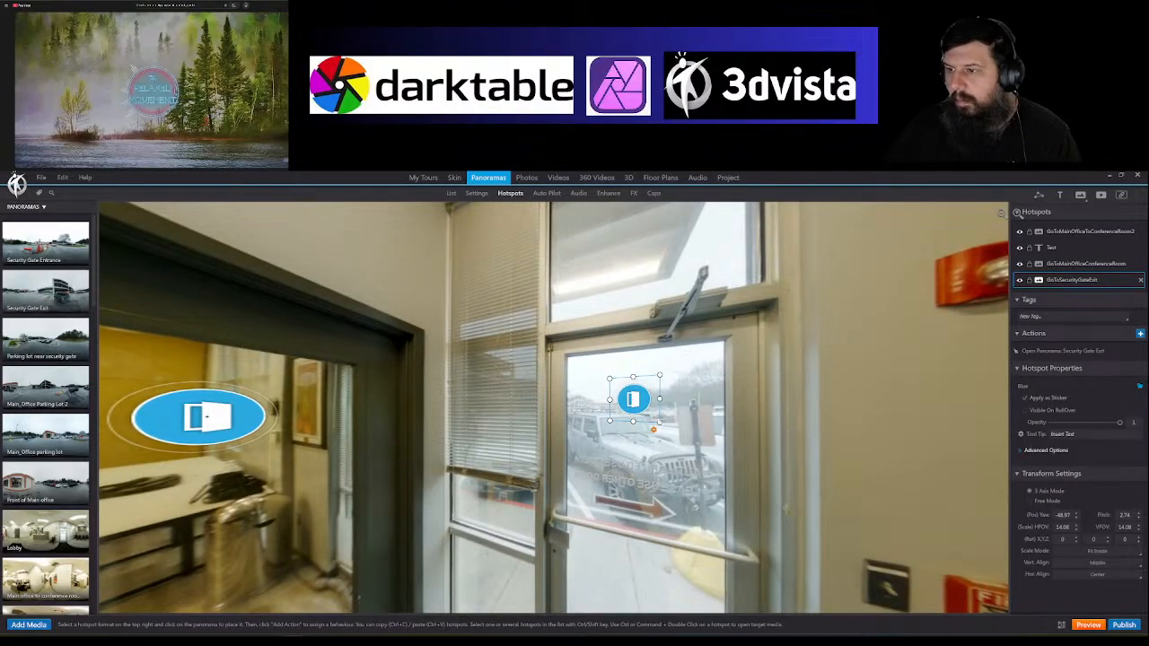
mouse_move(660, 423)
mouse_down()
mouse_move(667, 429)
mouse_move(653, 419)
mouse_up()
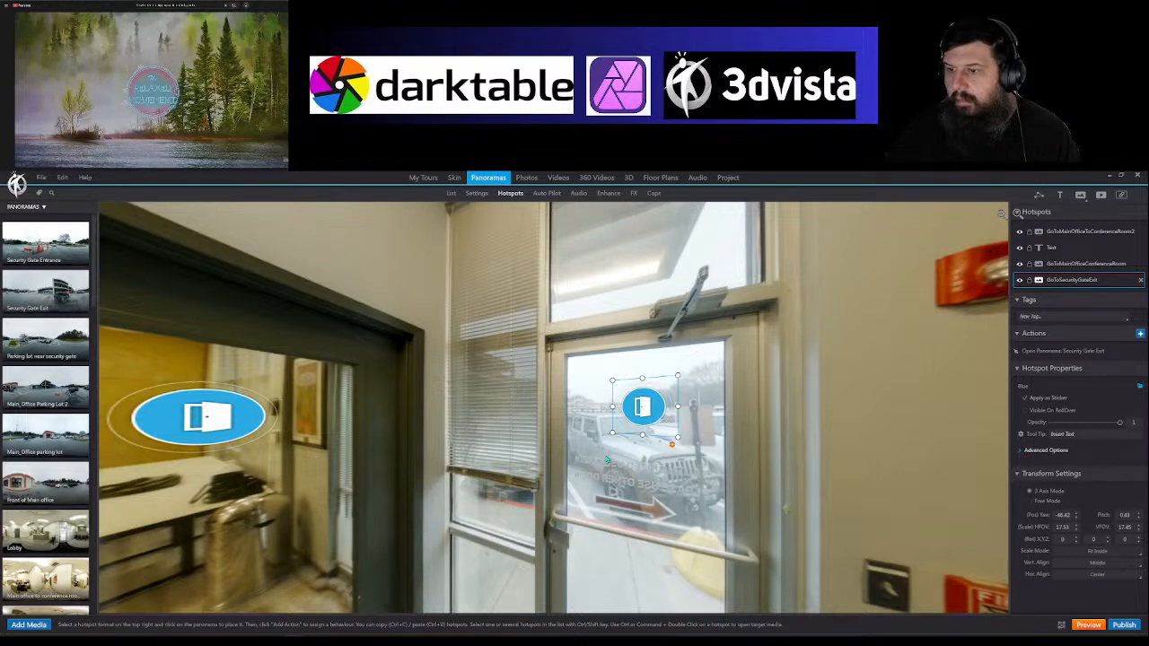
drag(892, 446, 762, 331)
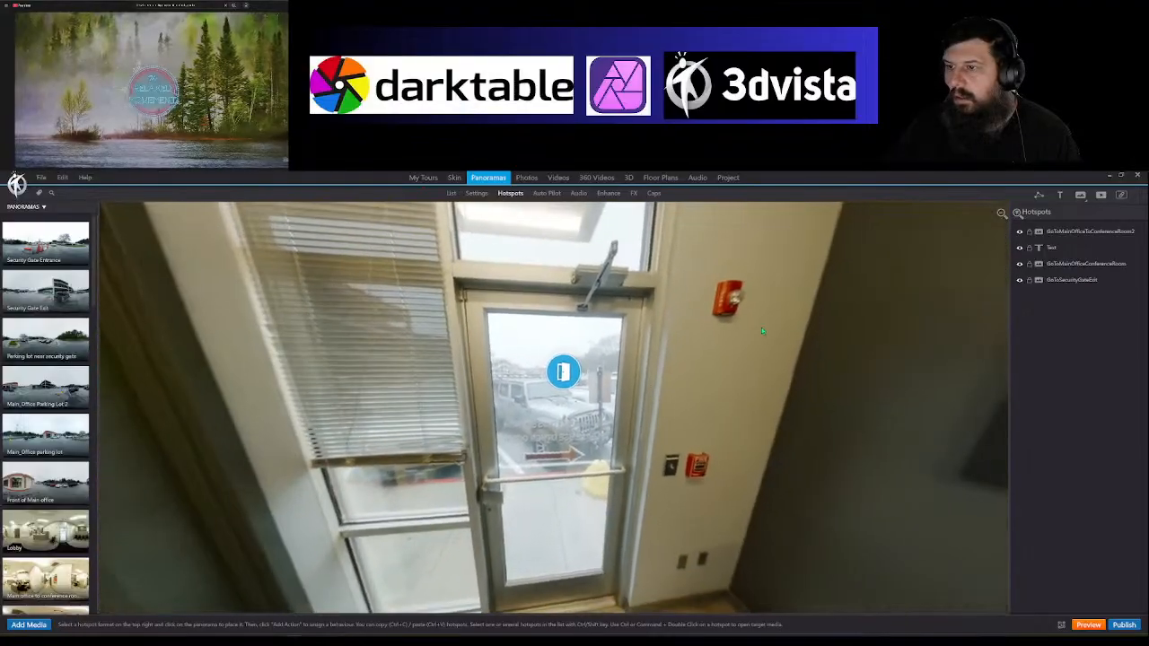
Step: Add a wide text hotspot at the glass exit door reading "To 3rd Level Counter"
click(1060, 196)
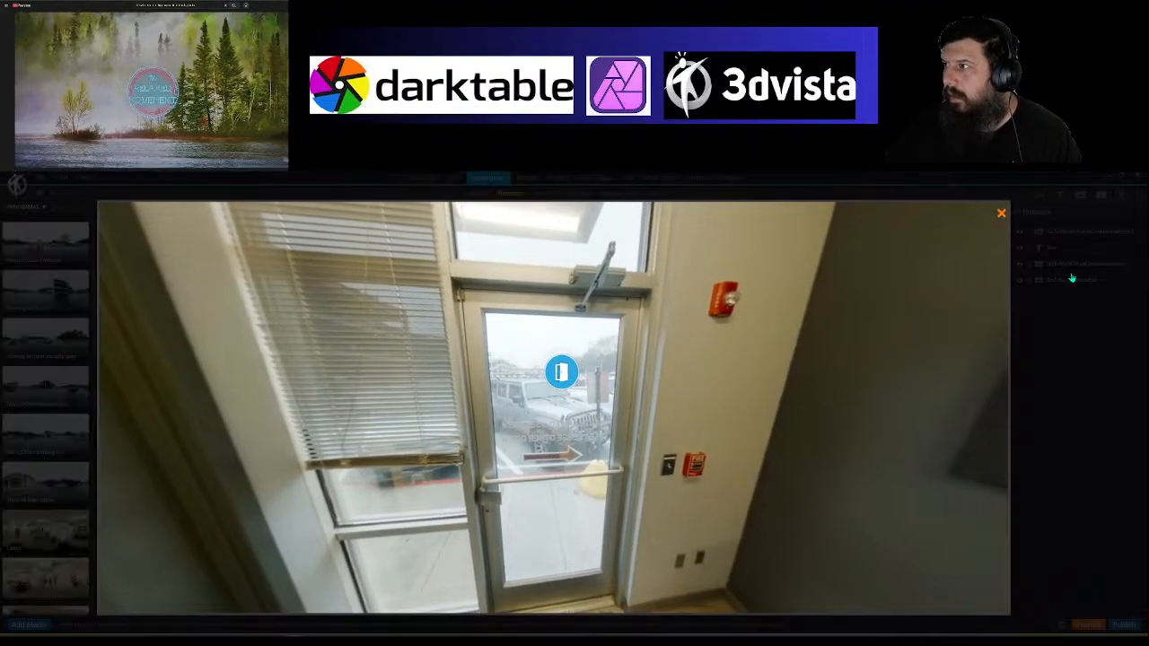
click(507, 330)
drag(529, 326, 573, 325)
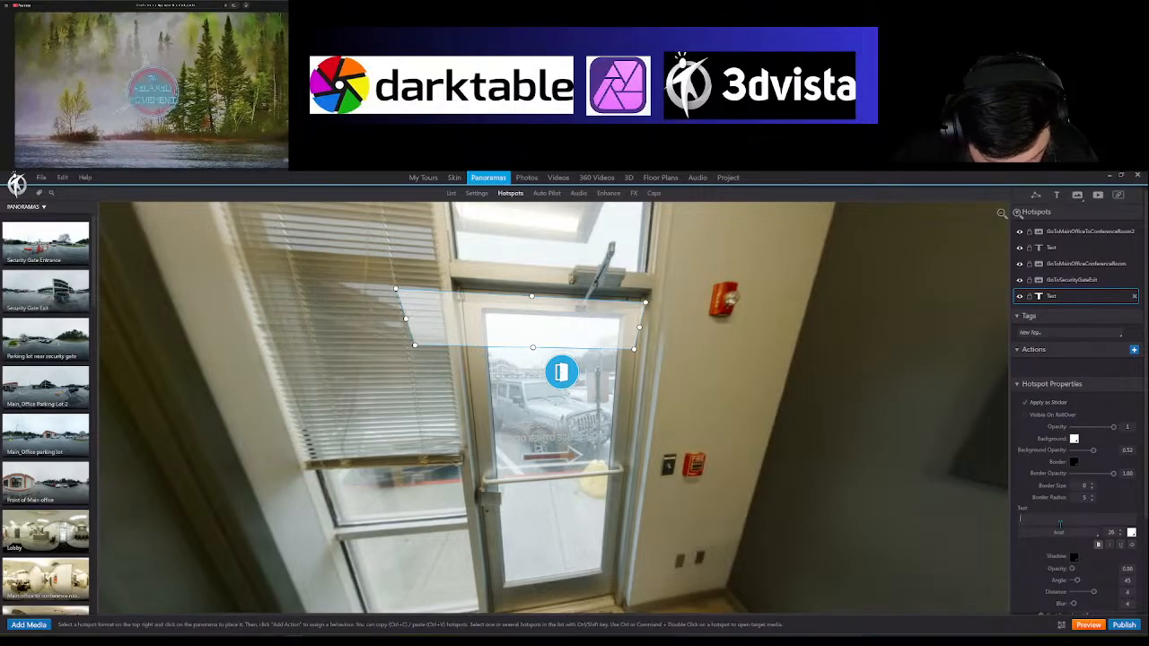
text(To)
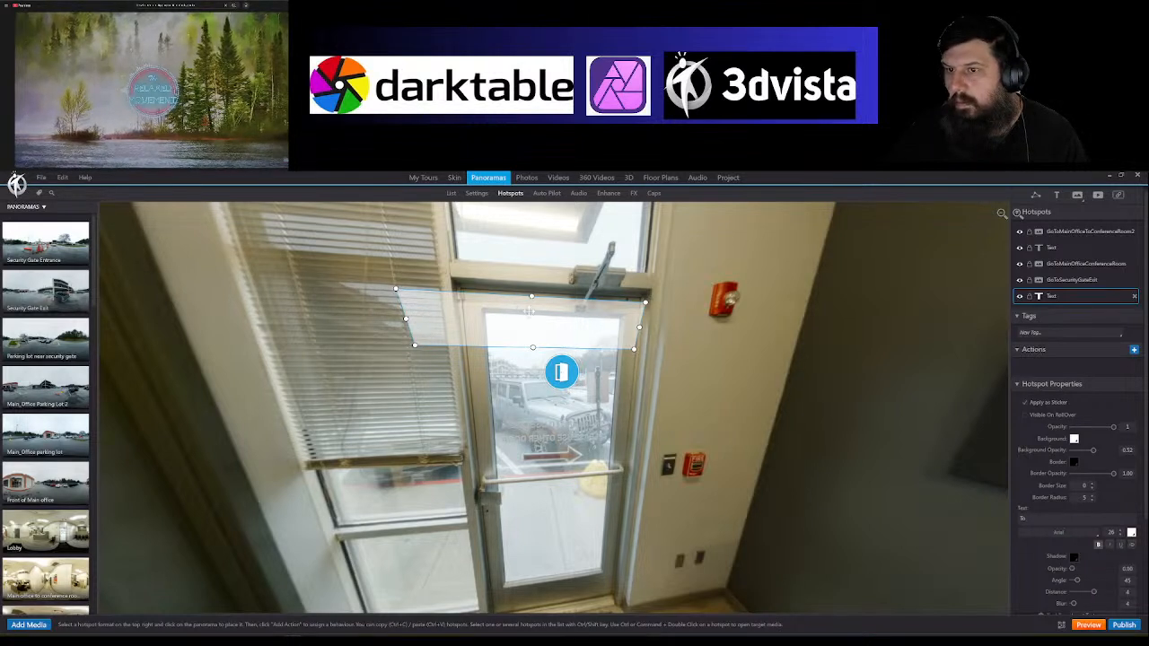
drag(636, 327, 786, 340)
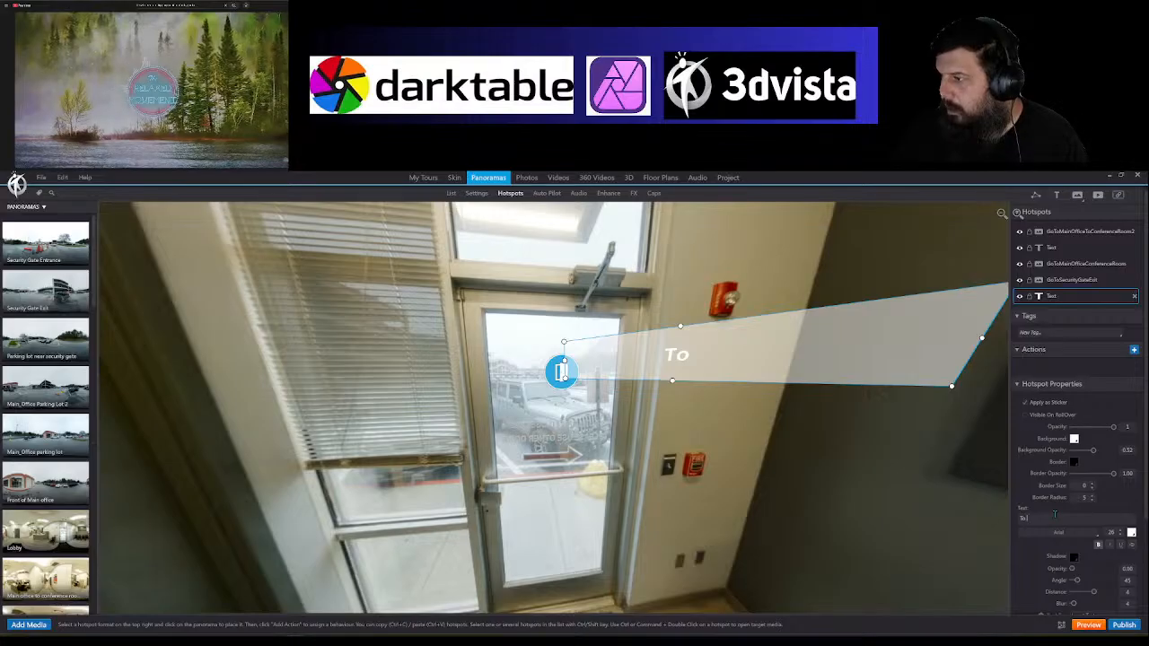
text(3r)
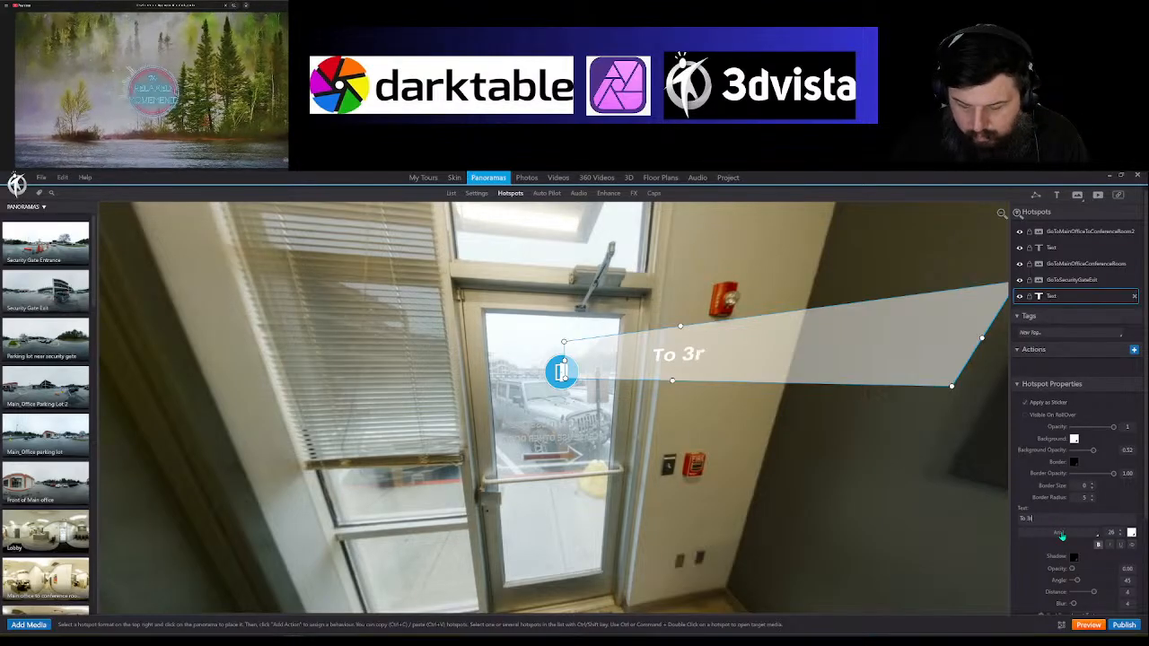
text(d Level Counter)
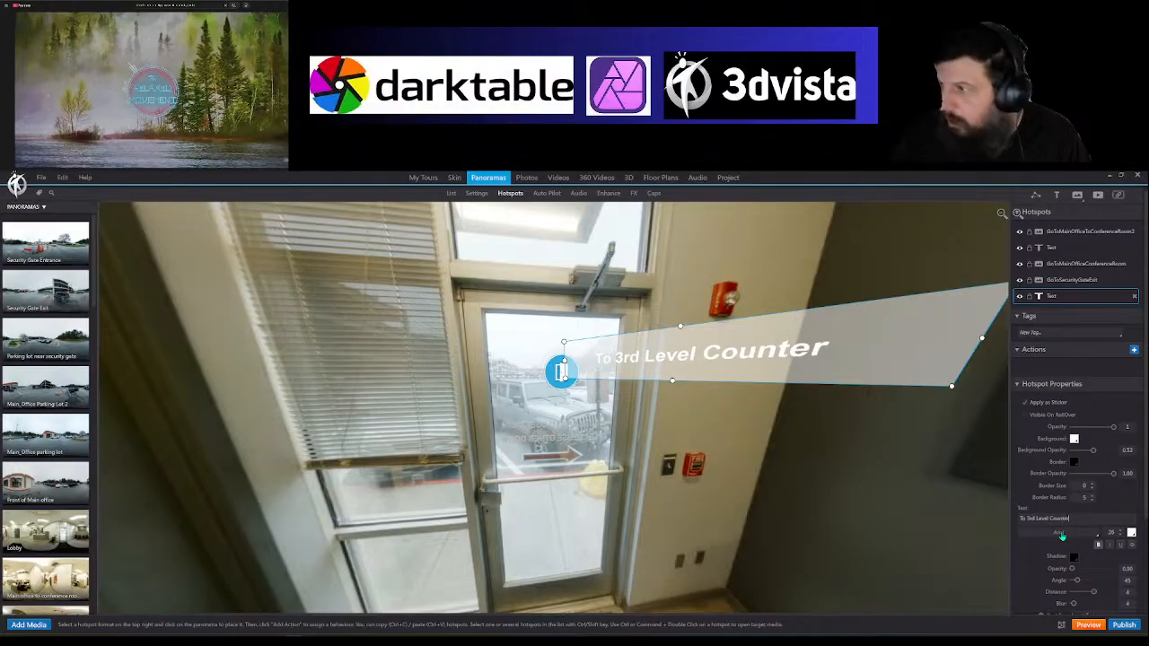
Step: Colour the "To 3rd Level Counter" text black and move the label above the exit door's hotspot icon
click(1131, 533)
click(1033, 564)
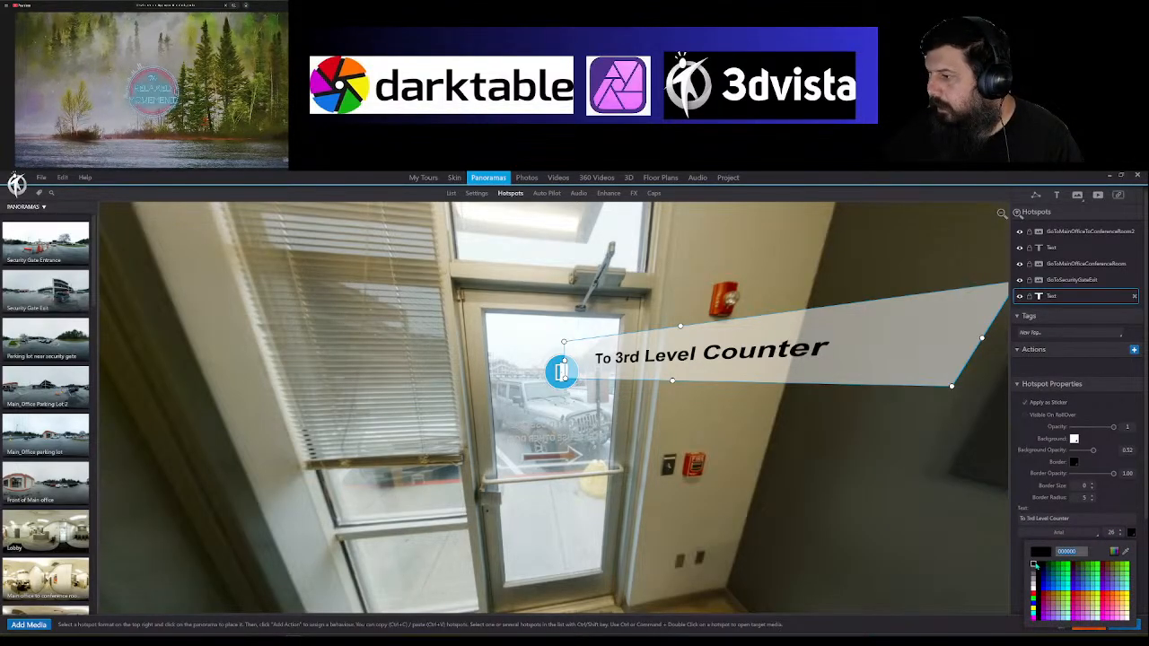
drag(833, 347, 543, 321)
drag(614, 328, 619, 330)
drag(656, 387, 392, 385)
drag(384, 428, 468, 422)
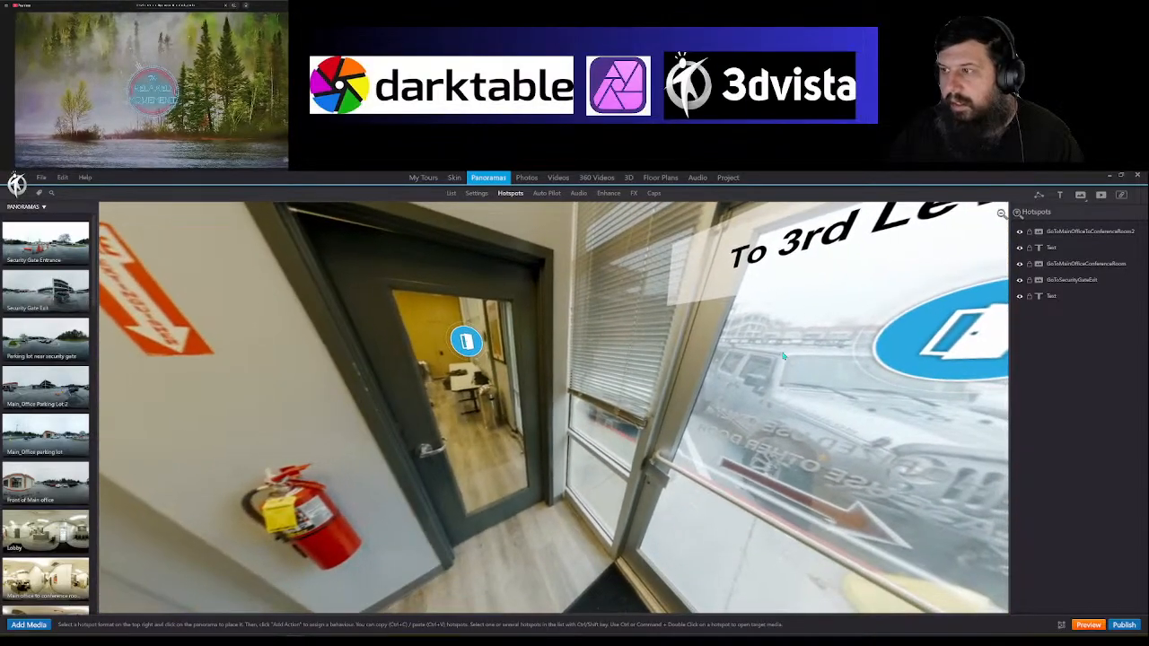
Step: Add a text hotspot reading "Conference Room" above the door beside the fire extinguisher
drag(632, 391, 558, 366)
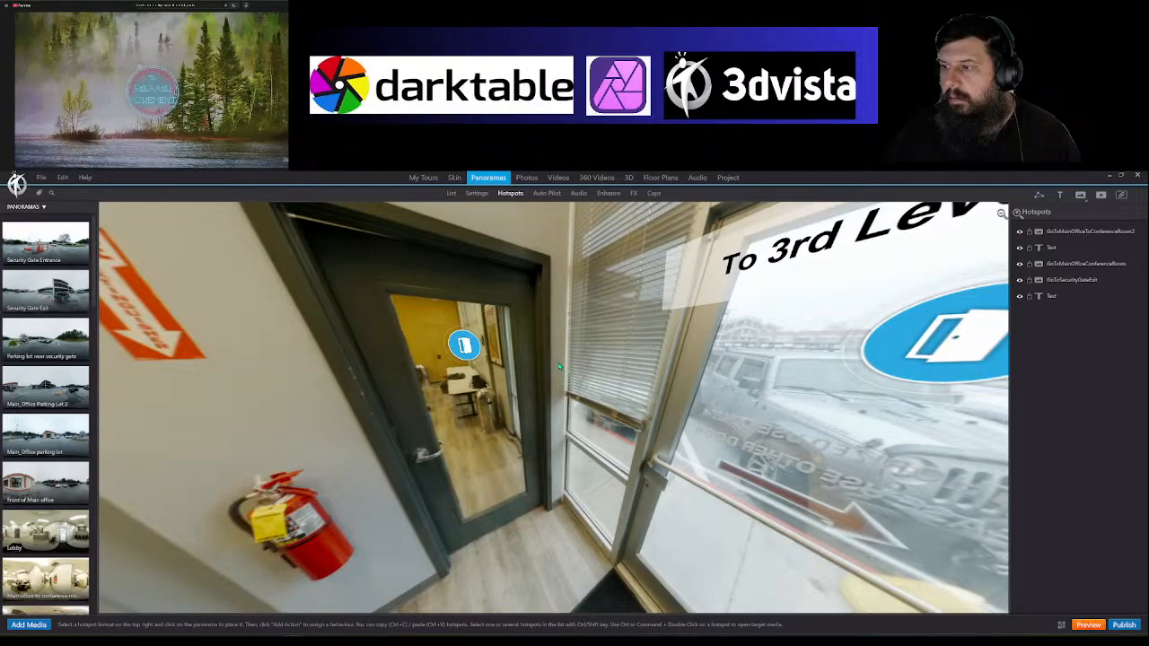
drag(558, 366, 776, 410)
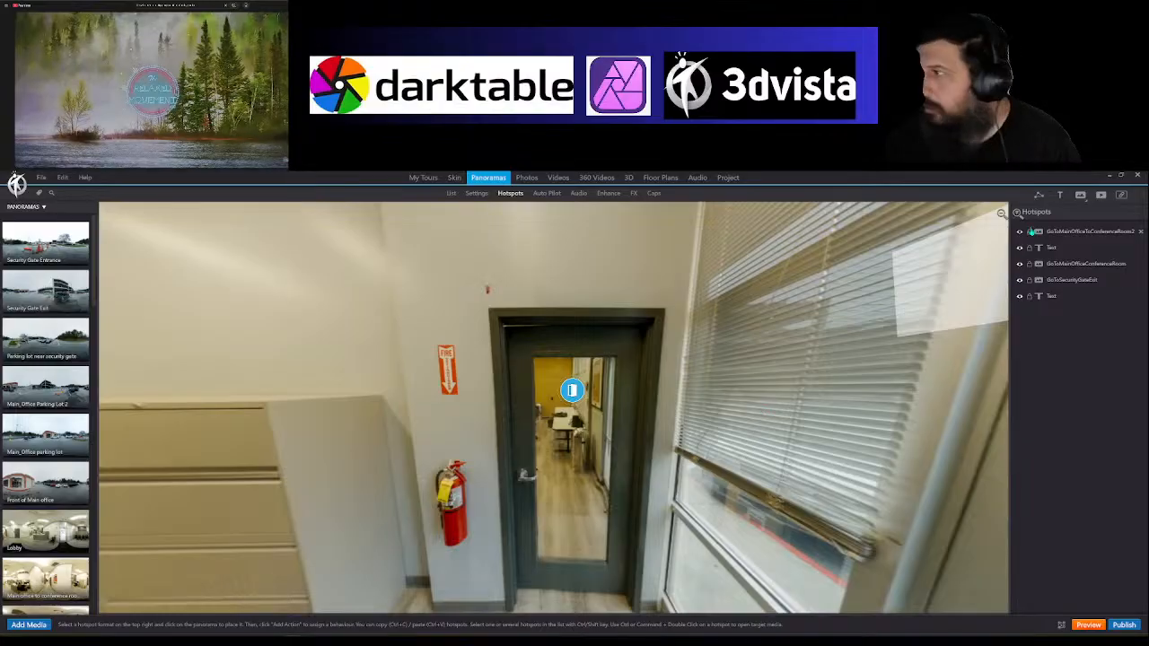
click(1061, 197)
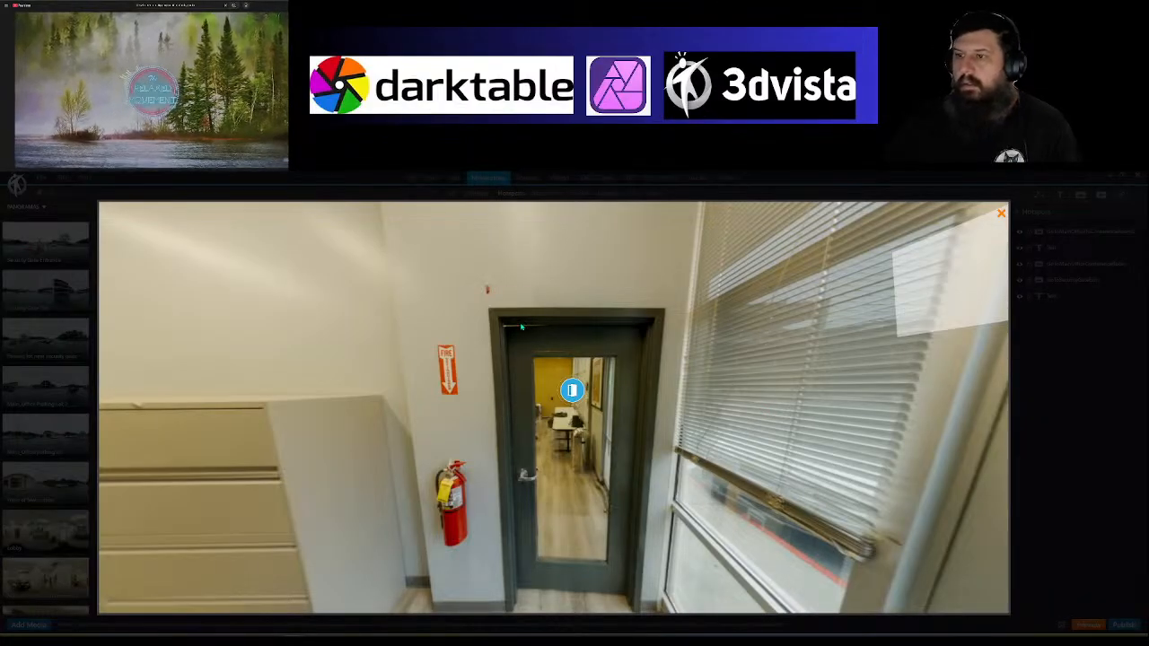
click(521, 328)
mouse_move(590, 323)
mouse_down()
mouse_move(611, 323)
mouse_move(600, 321)
mouse_up()
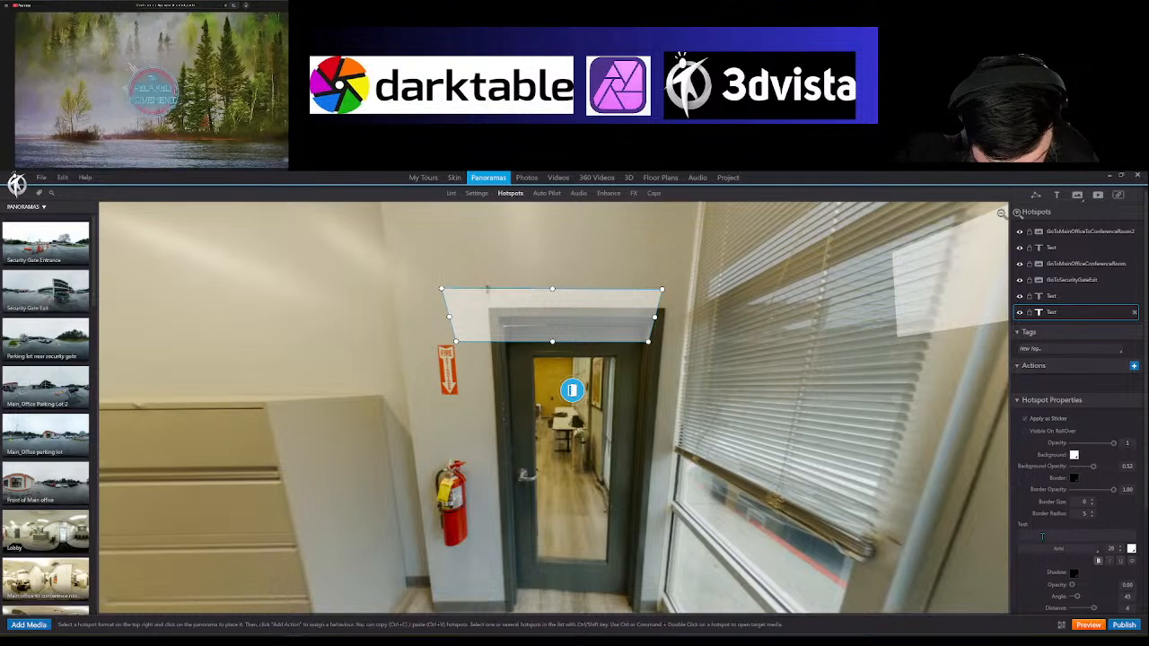
text(Con)
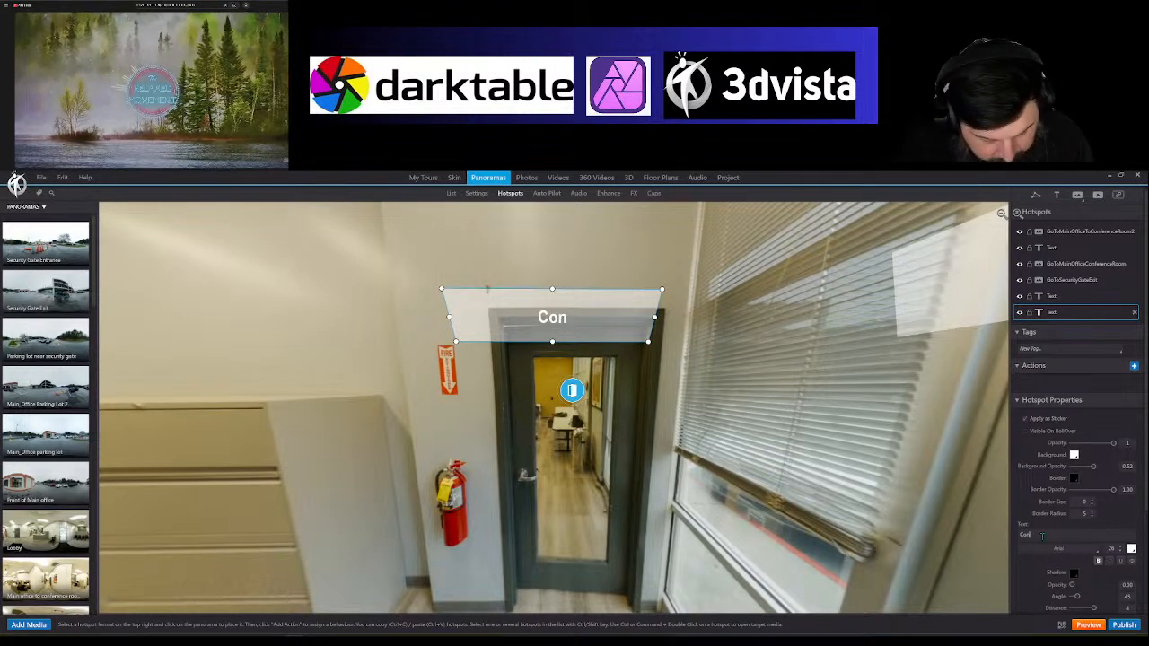
text(ference Room)
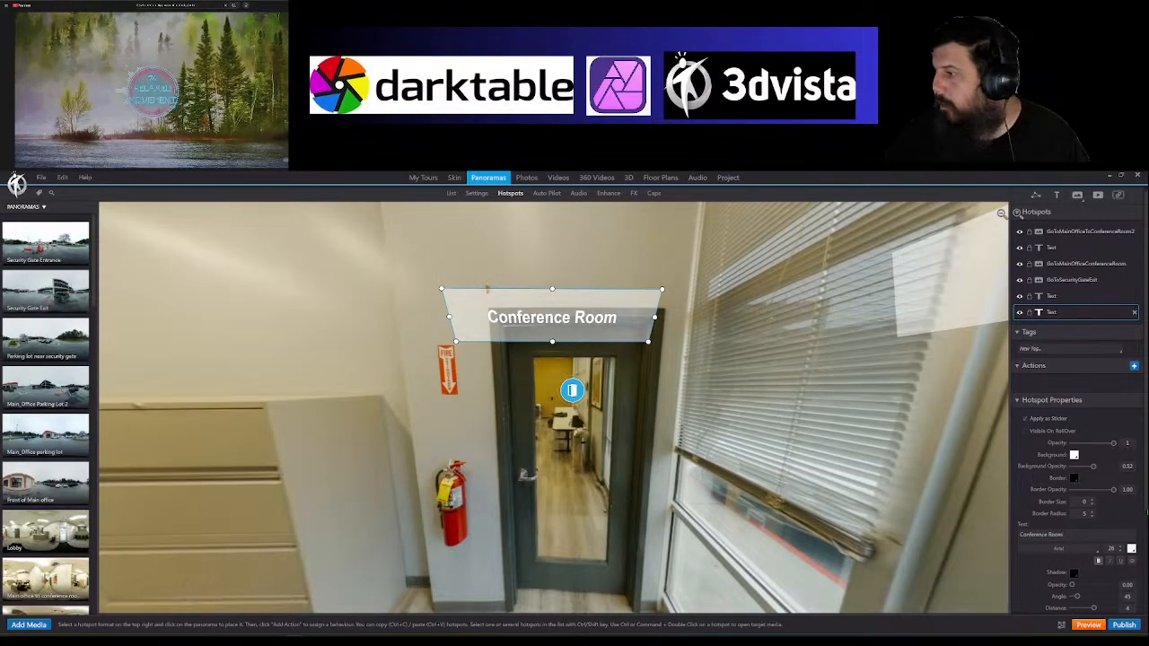
Step: Set the "Conference Room" label's text colour to black and raise the label slightly above the door
click(1131, 550)
click(1034, 480)
drag(595, 316, 592, 306)
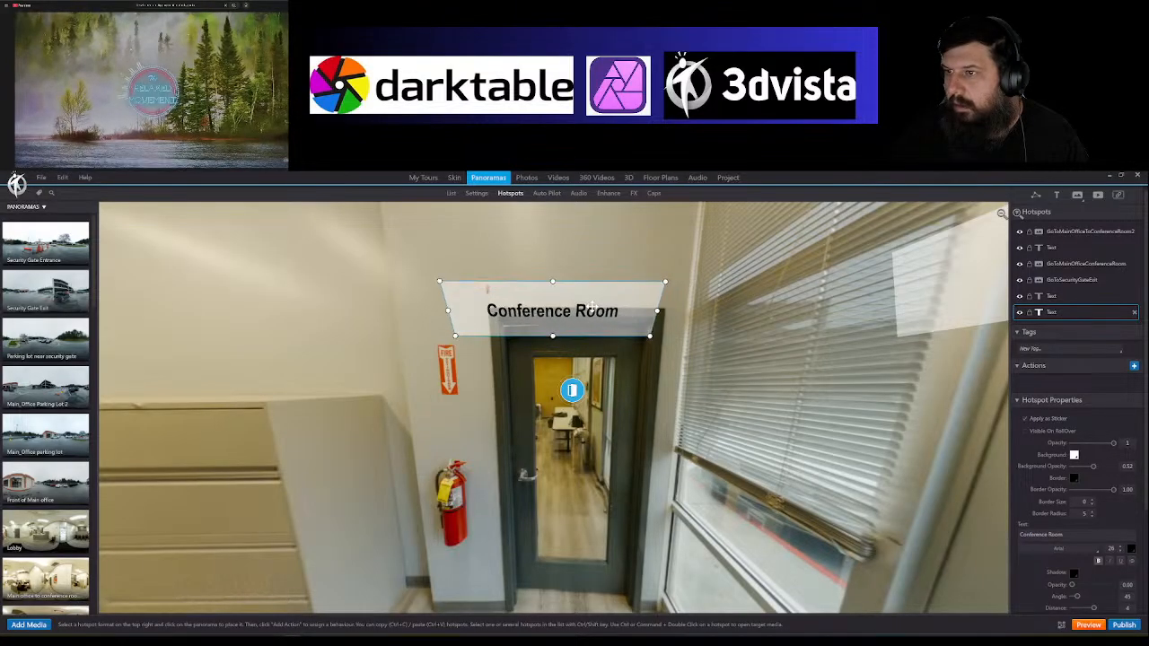
Step: Move the "Conference Room" label just below the door's hotspot icon, then straighten it and centre it on the door
click(574, 395)
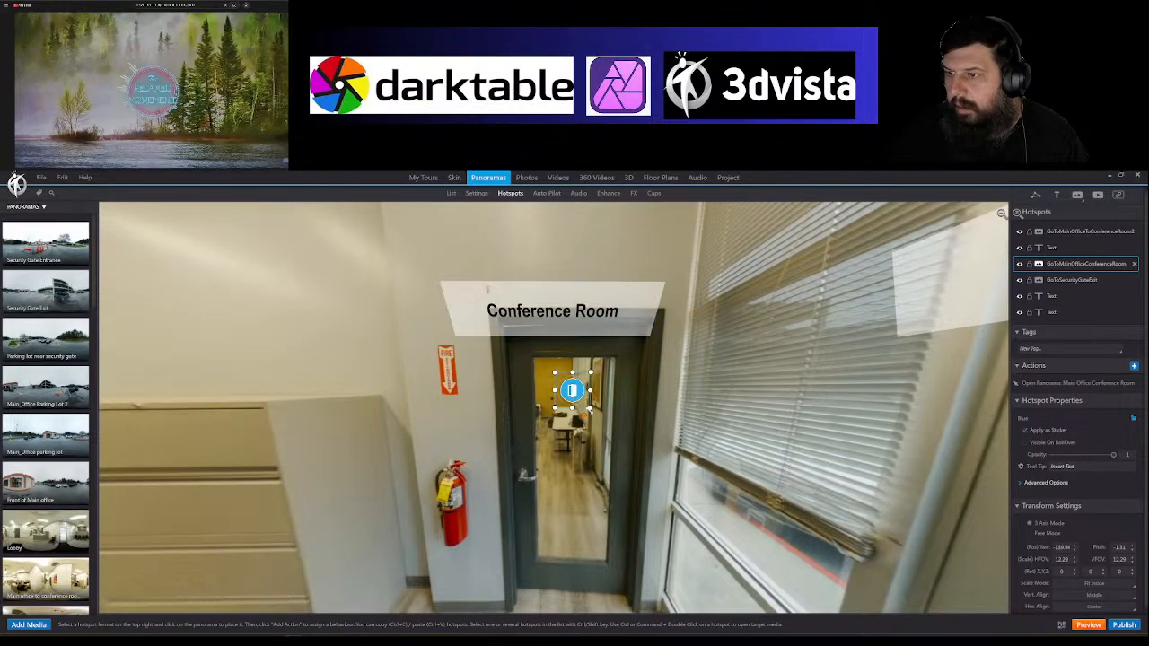
click(610, 334)
drag(616, 437, 617, 357)
drag(614, 318, 615, 419)
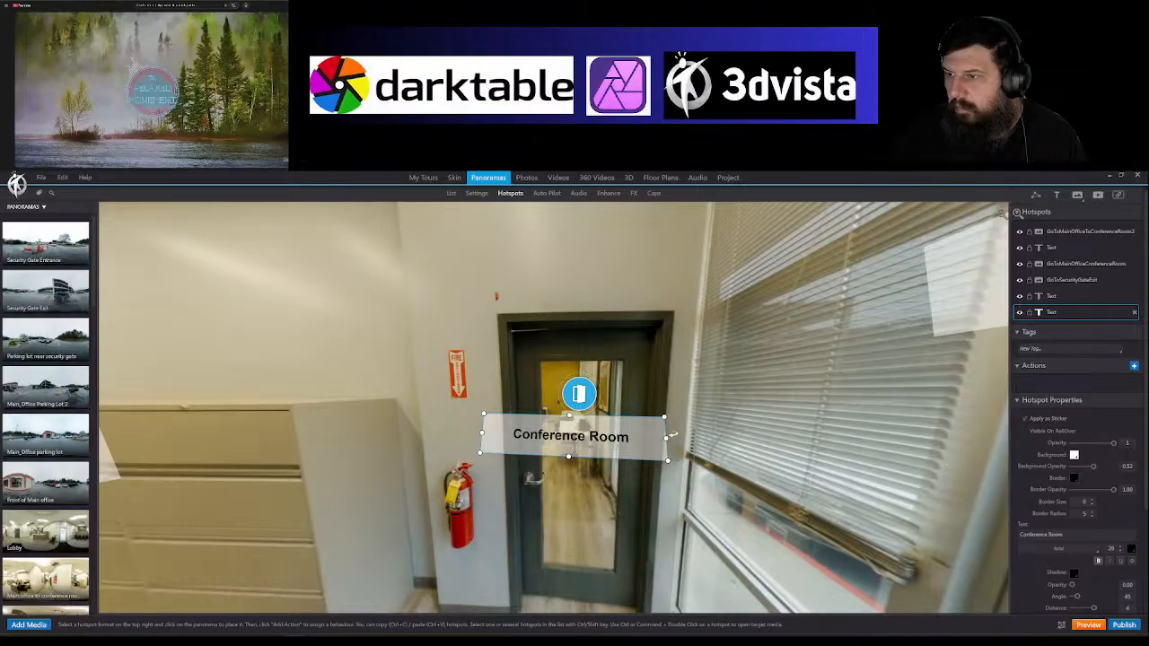
drag(668, 436, 667, 409)
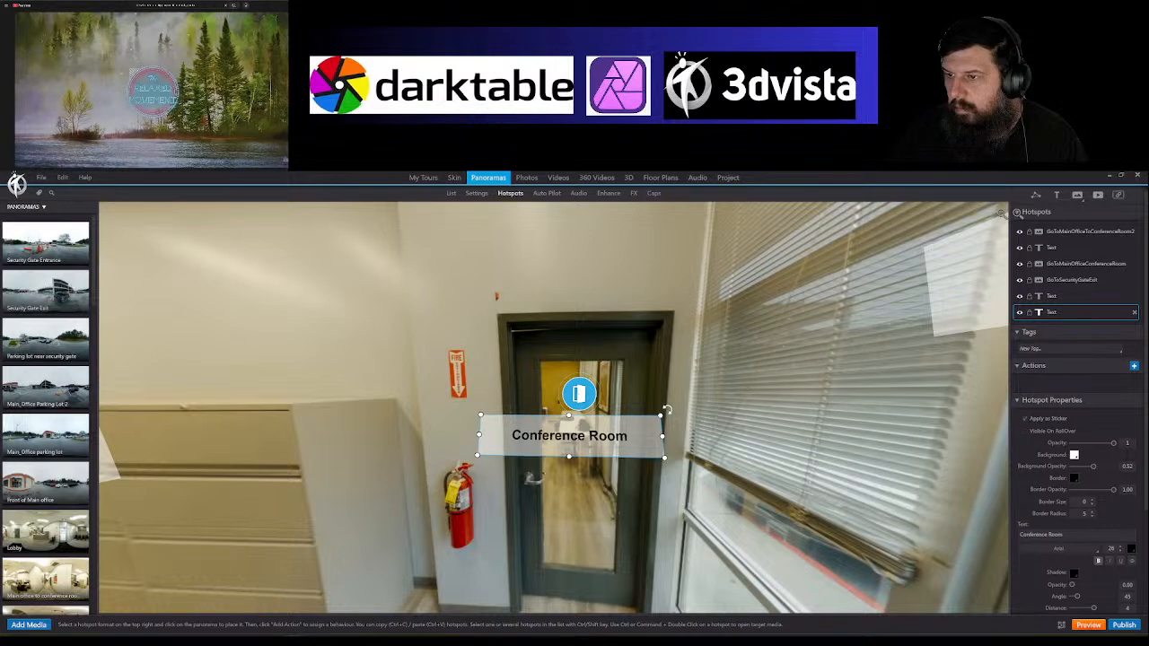
drag(567, 461, 591, 439)
drag(672, 446, 666, 446)
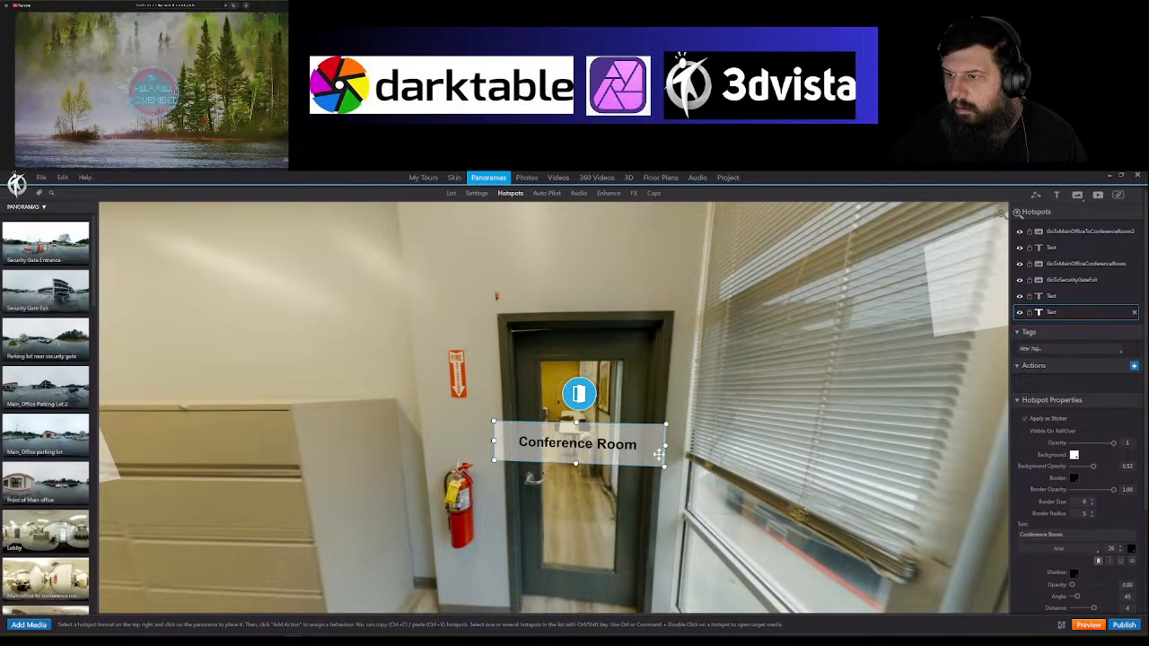
click(573, 502)
drag(573, 502, 606, 508)
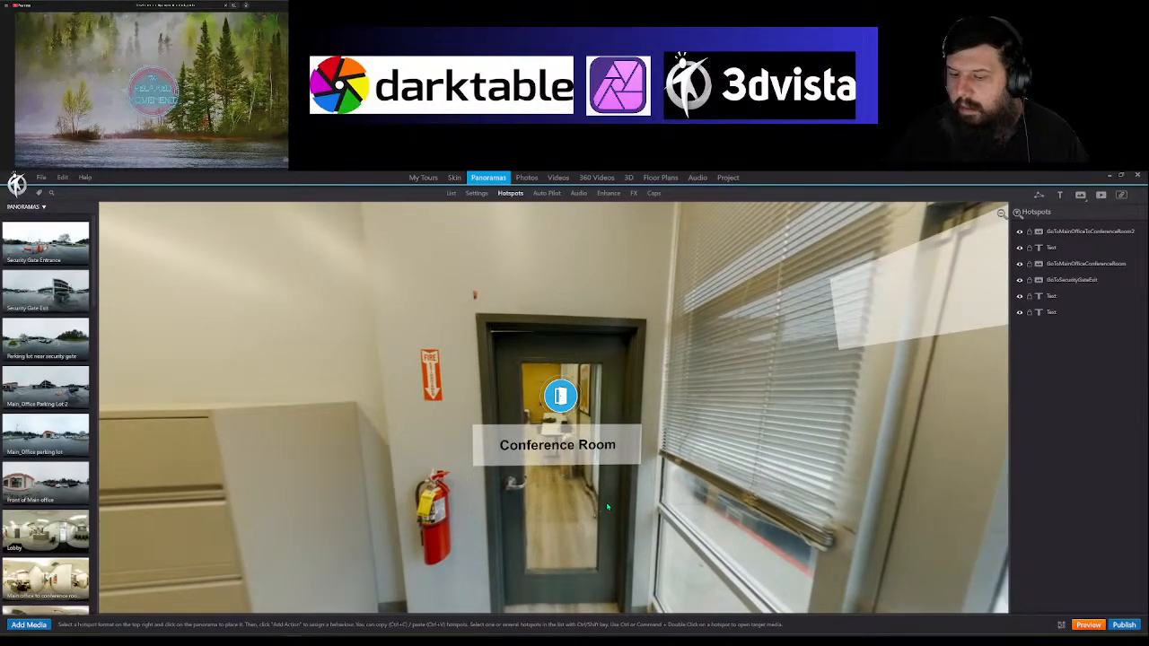
Step: Open the panorama linked to the conference room door hotspot and enlarge the hotspot icon in that room's doorway
drag(691, 536, 462, 305)
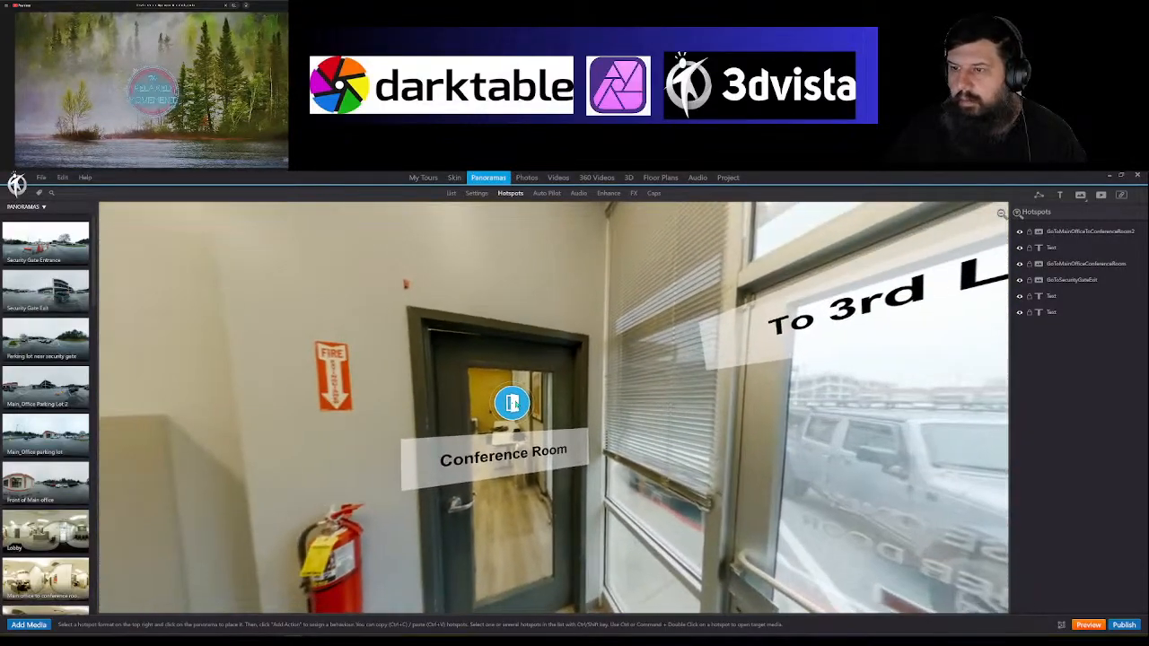
click(513, 403)
ctrl+double_click(513, 403)
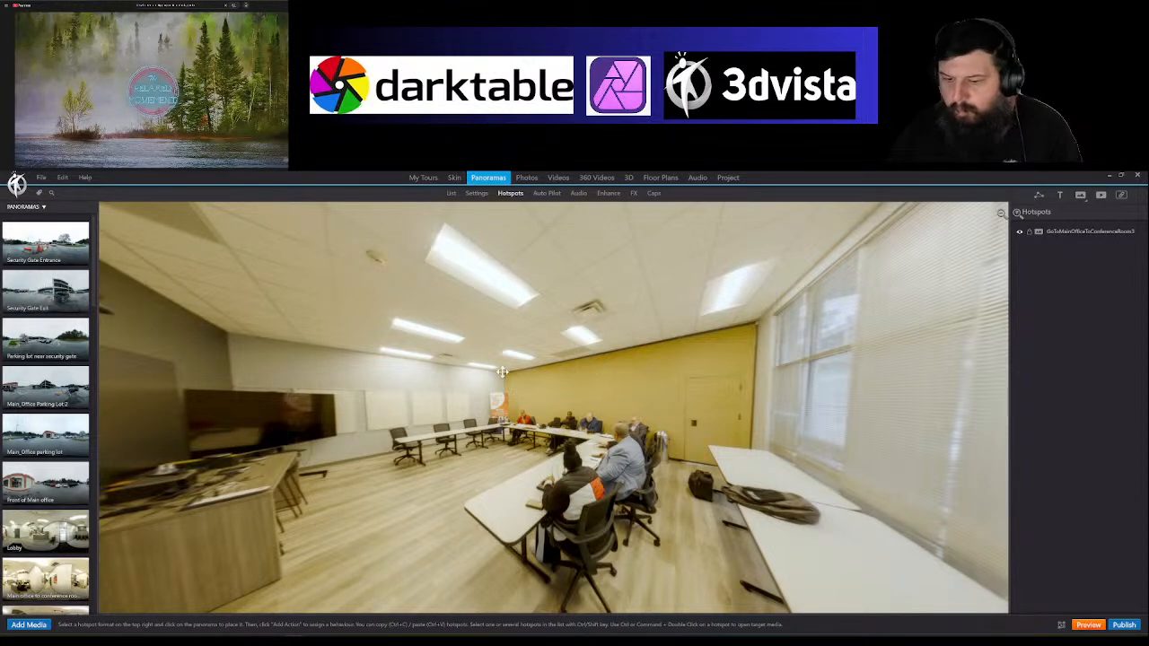
drag(407, 422, 888, 360)
drag(655, 329, 880, 386)
click(526, 409)
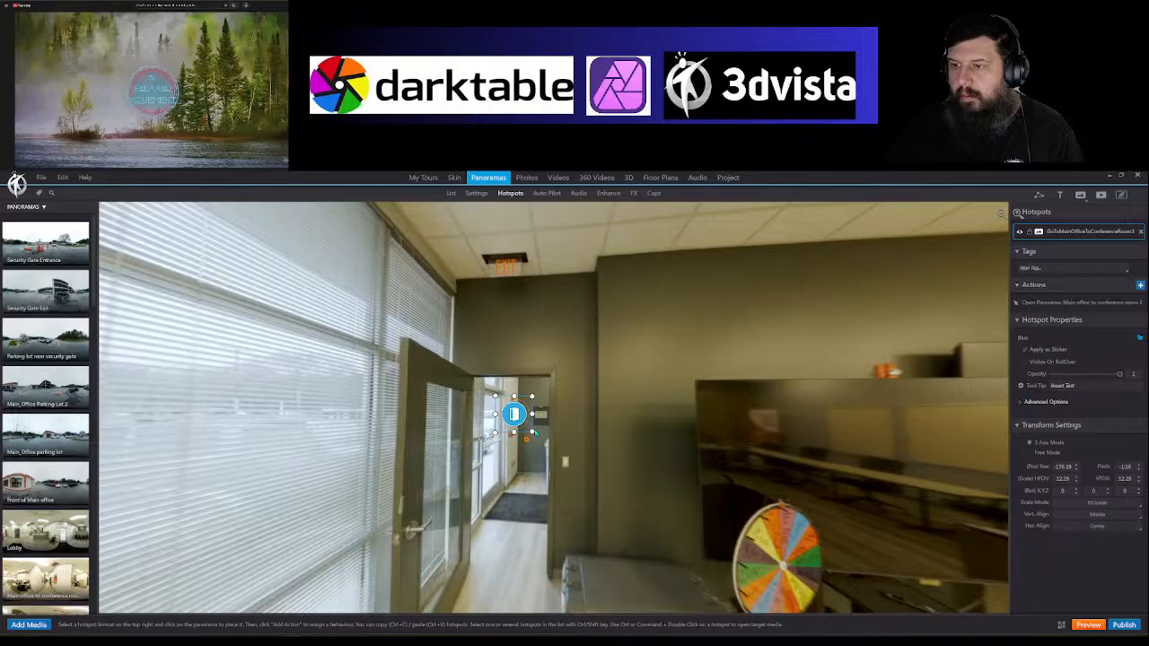
drag(533, 431, 542, 443)
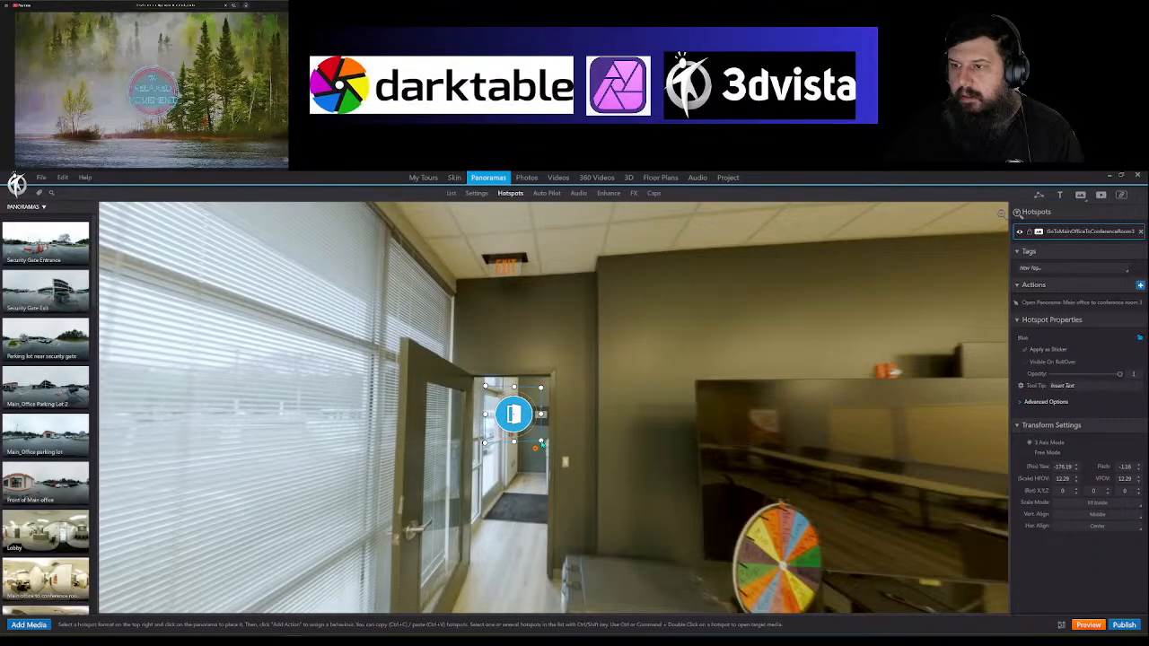
click(577, 458)
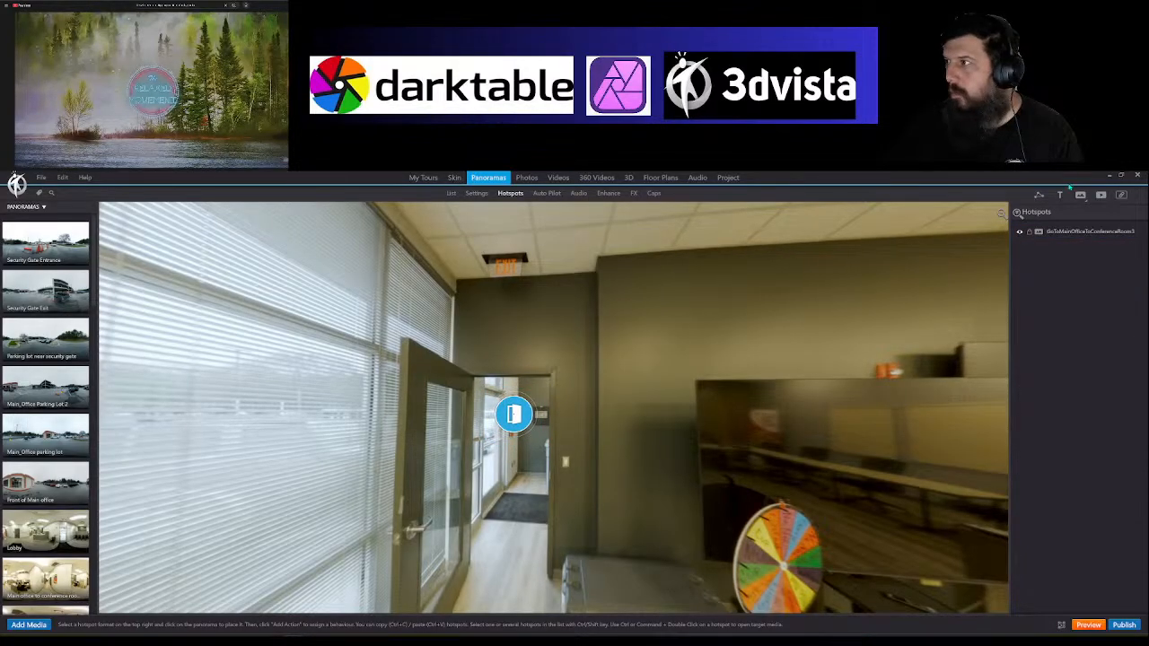
Step: Add a text hotspot below the conference room doorway's icon, widen it and give it the text "To Lobby"
click(1061, 195)
click(504, 458)
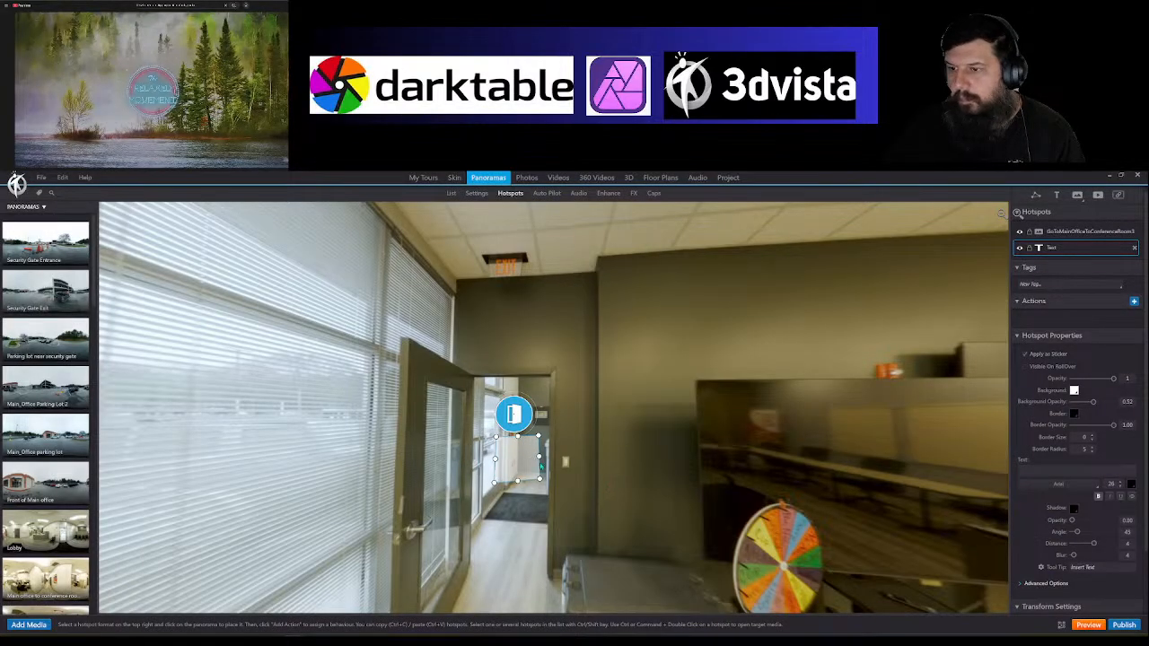
drag(536, 455, 563, 455)
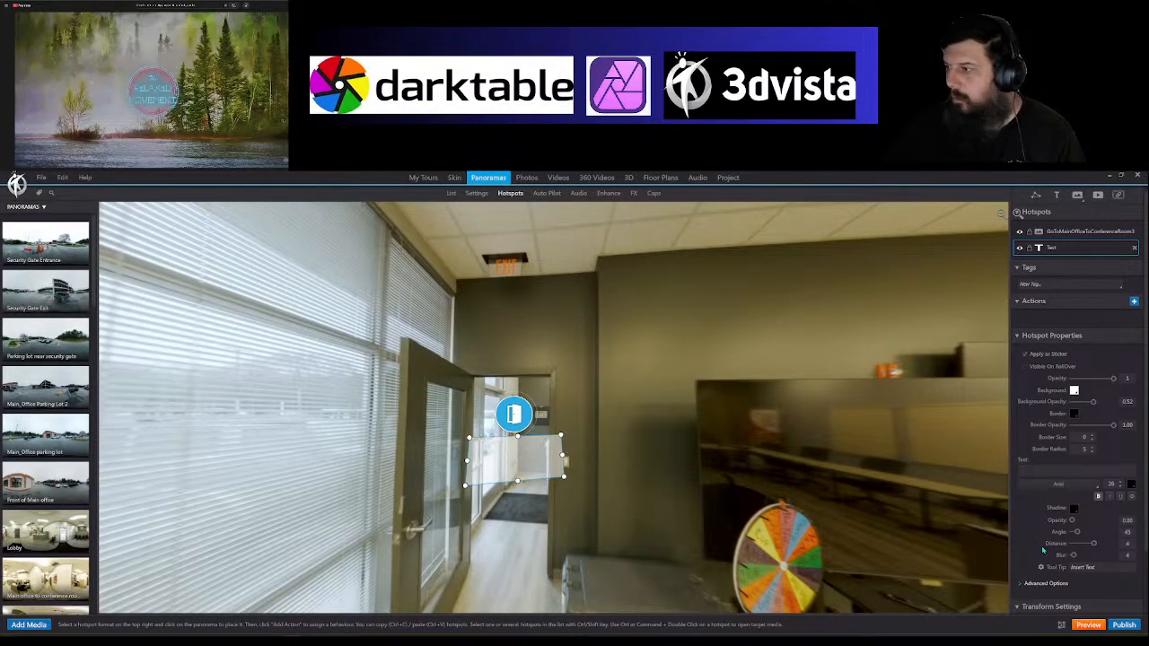
text(To Lo)
text(vvy)
key(BackSpace)
key(BackSpace)
key(BackSpace)
text(bby)
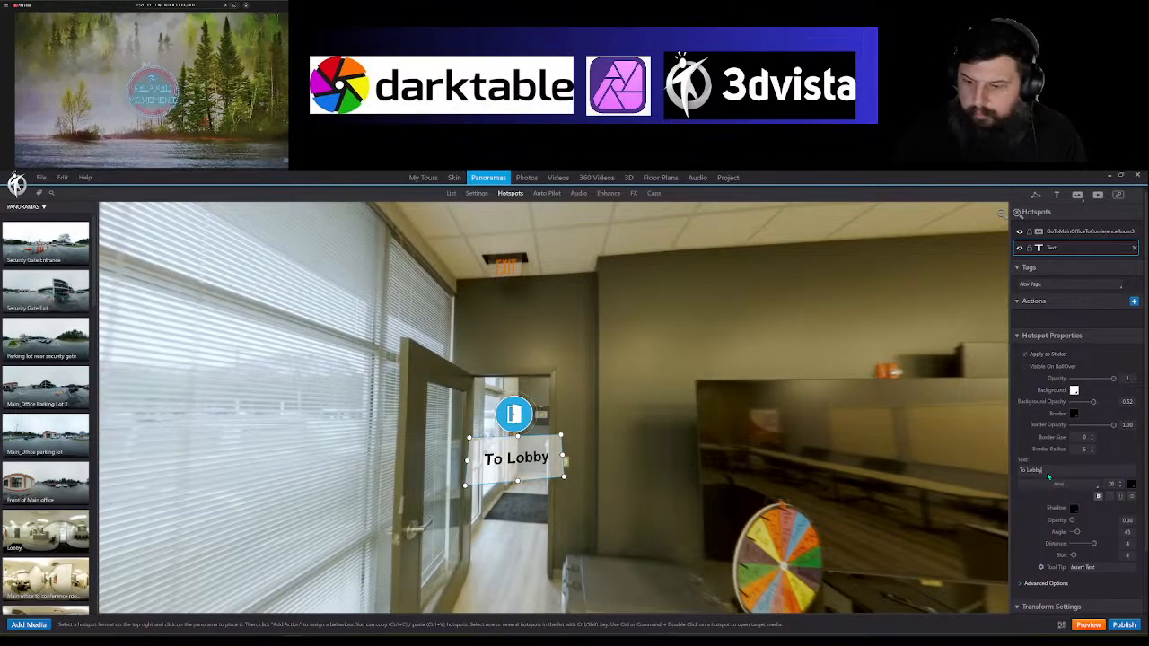
Step: Move the "To Lobby" label above the conference room doorway
drag(566, 479, 546, 364)
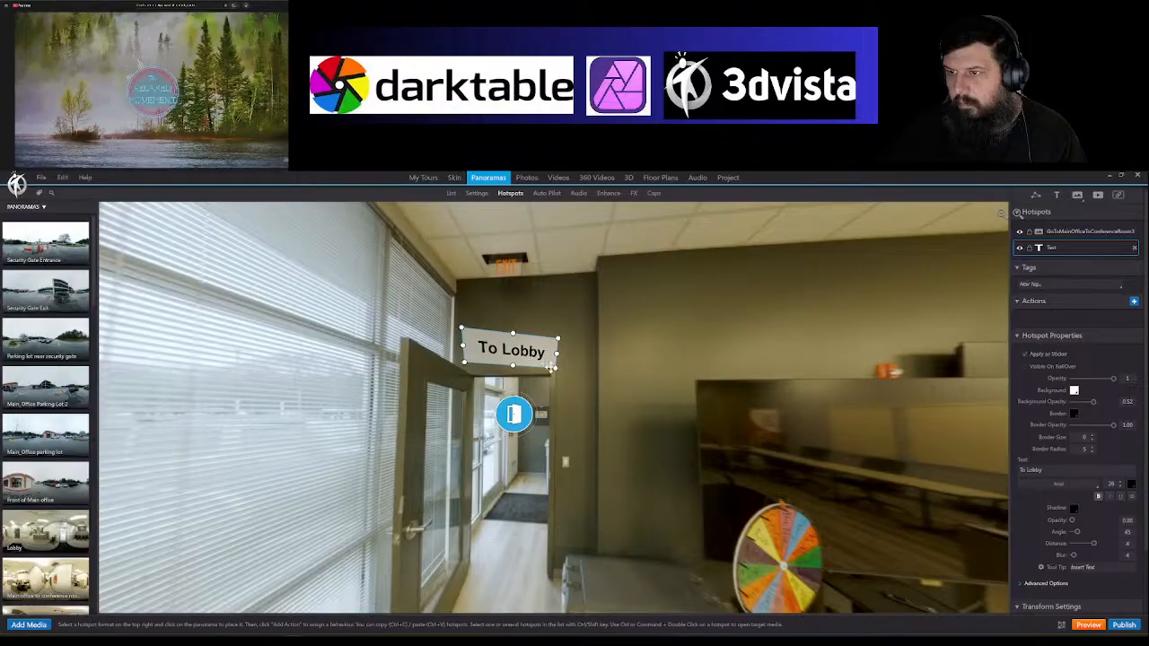
click(652, 411)
drag(651, 411, 669, 420)
drag(584, 338, 585, 345)
Step: Reopen the conference room panorama and lower the door hotspot icon within the doorway beneath the "To Lobby" label
double_click(567, 401)
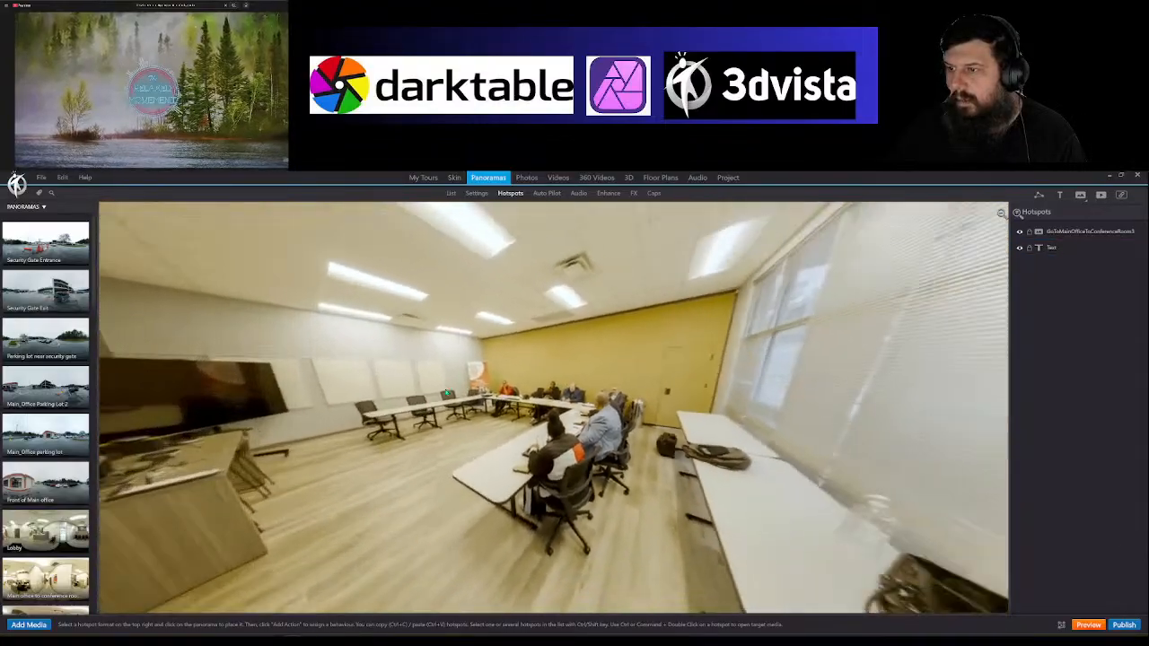
drag(447, 393, 747, 427)
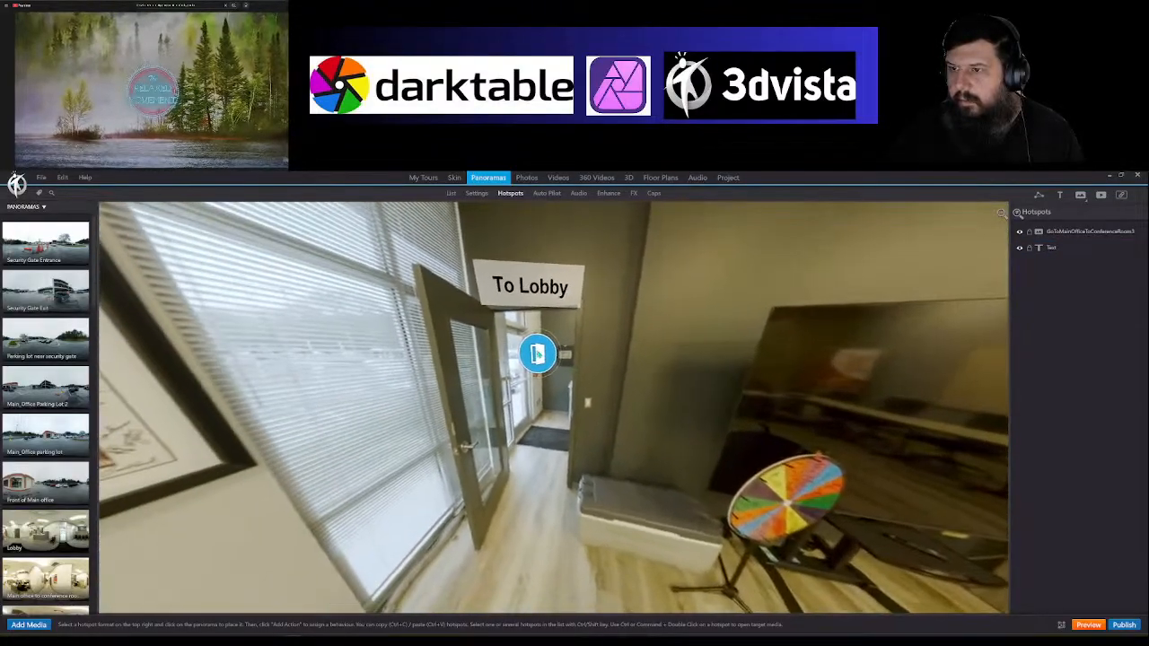
click(539, 355)
drag(539, 355, 538, 377)
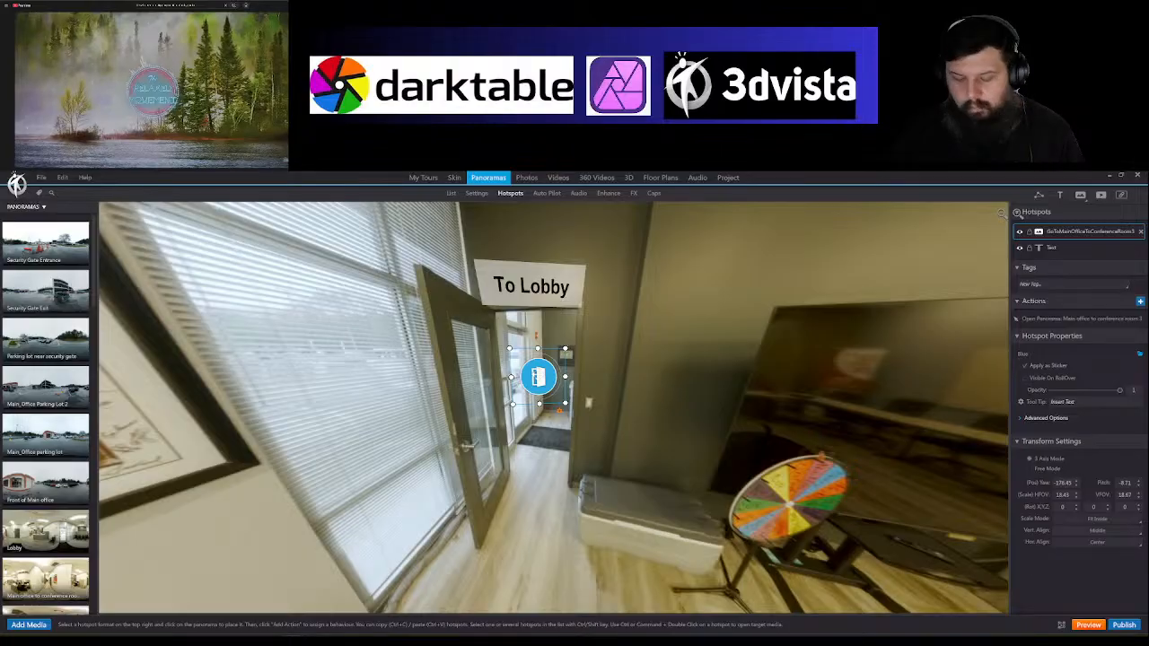
Step: Follow the linked hotspots from the conference room back to the lobby and enlarge the hotspot icon on the exit door
double_click(538, 377)
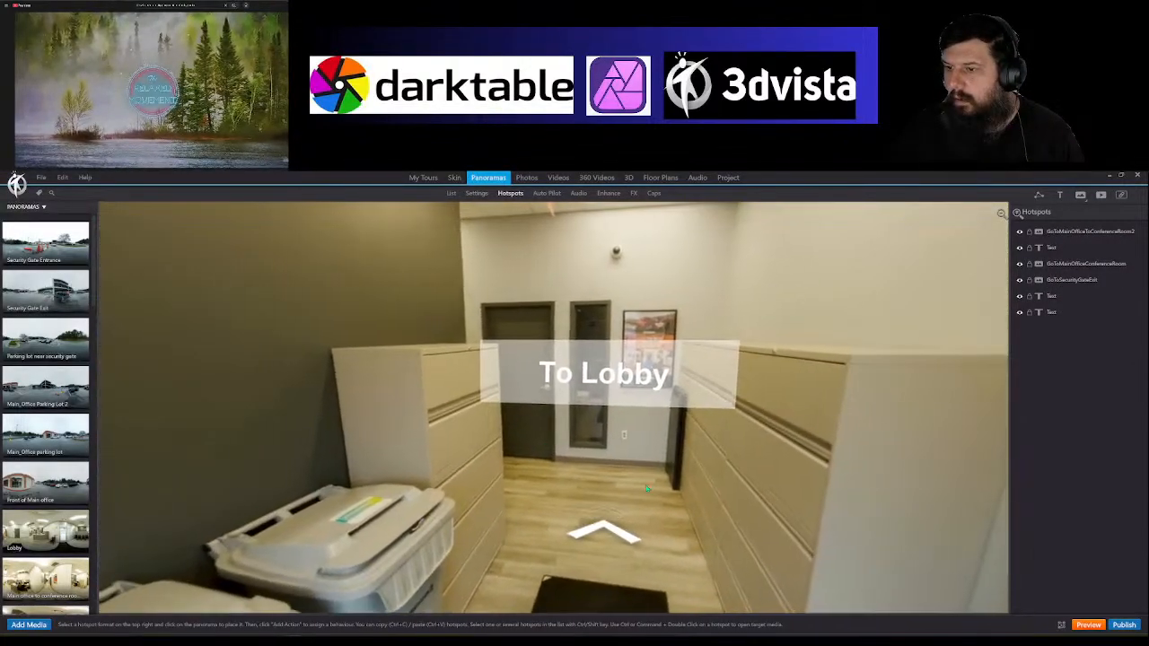
double_click(620, 534)
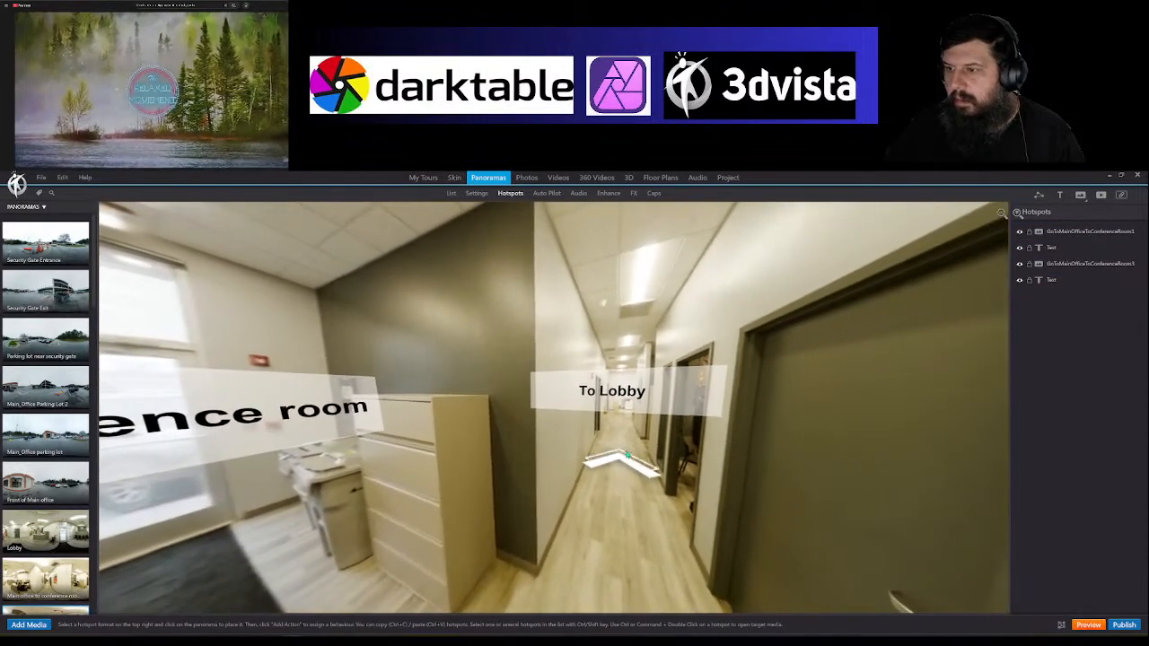
click(625, 453)
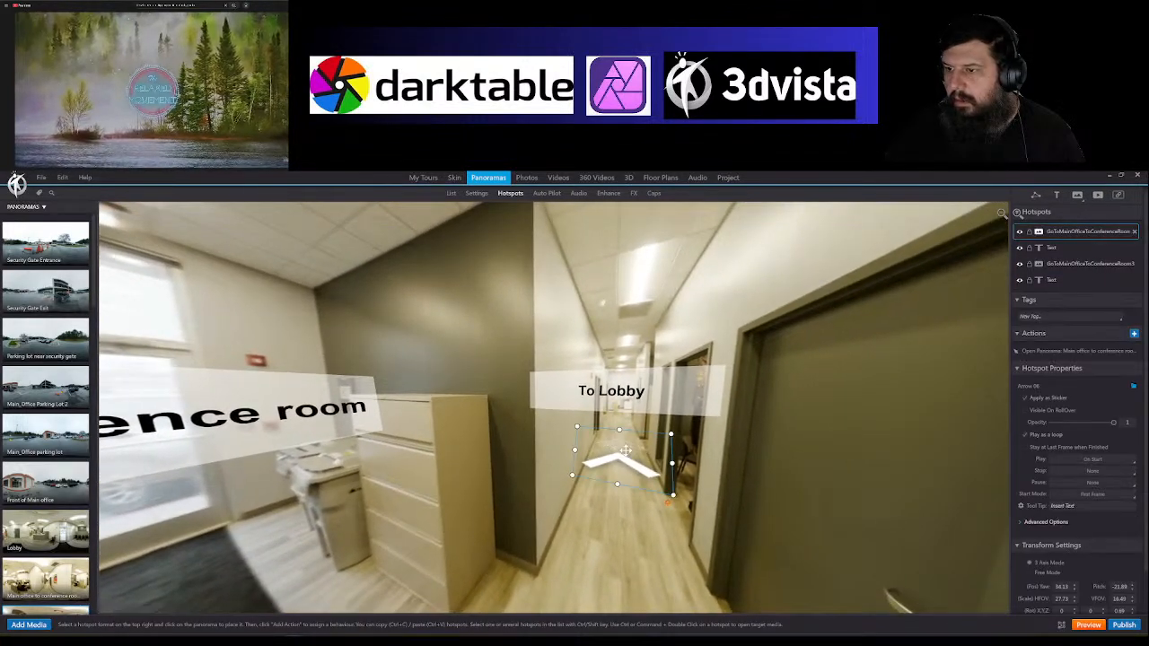
double_click(625, 451)
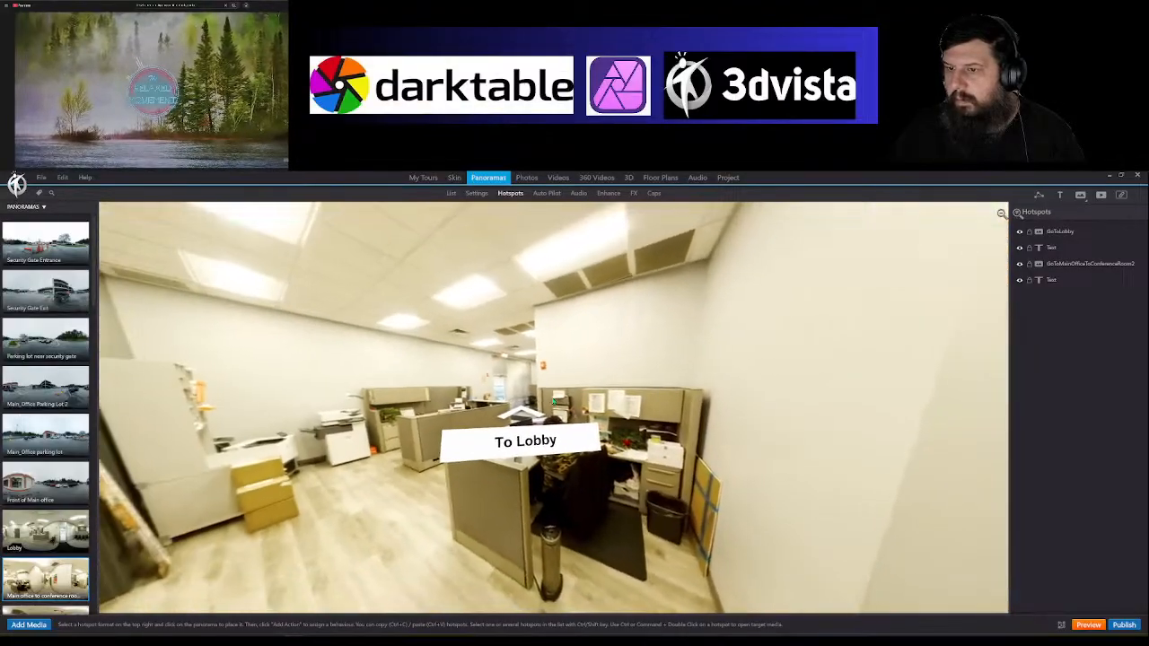
double_click(531, 411)
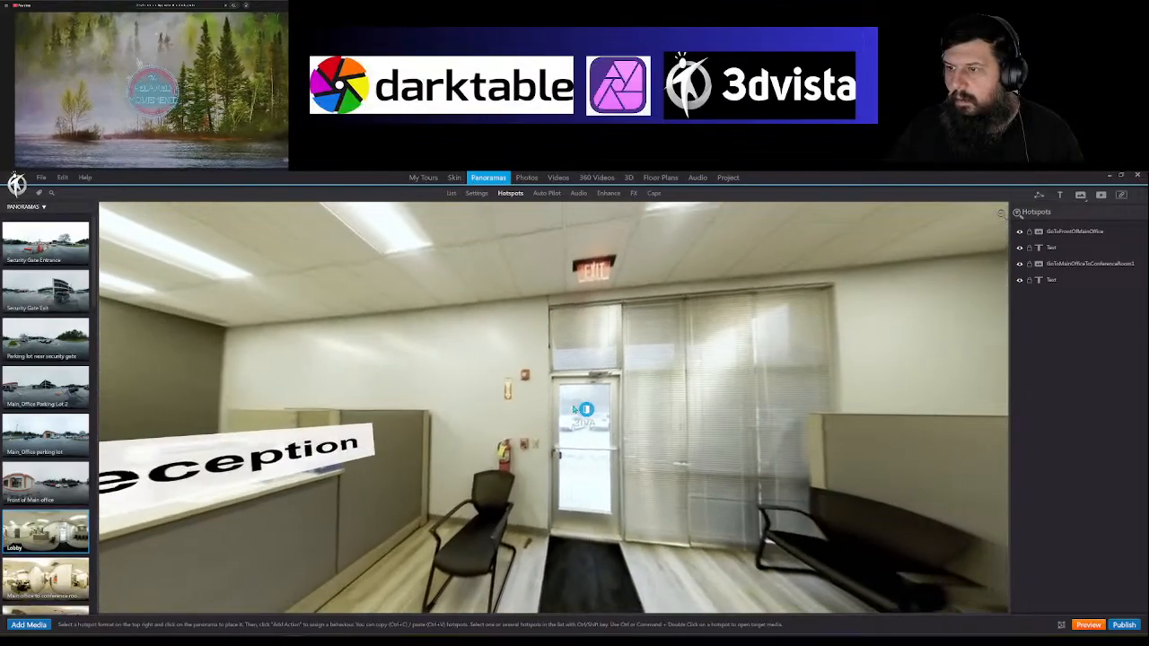
click(585, 410)
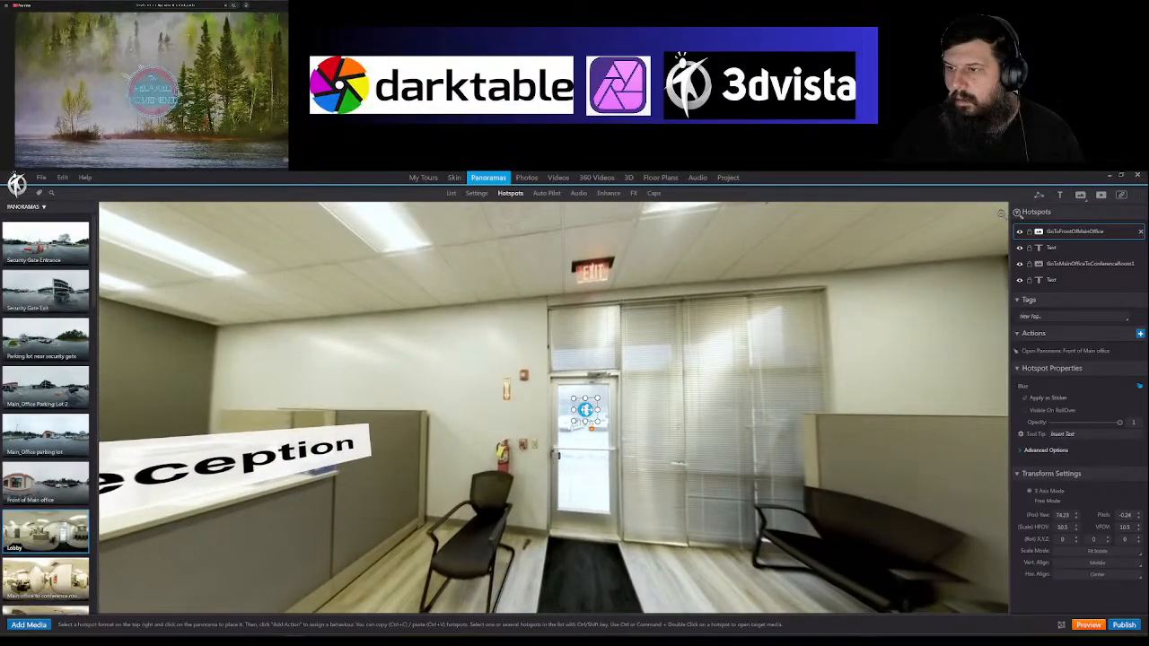
drag(600, 423, 611, 432)
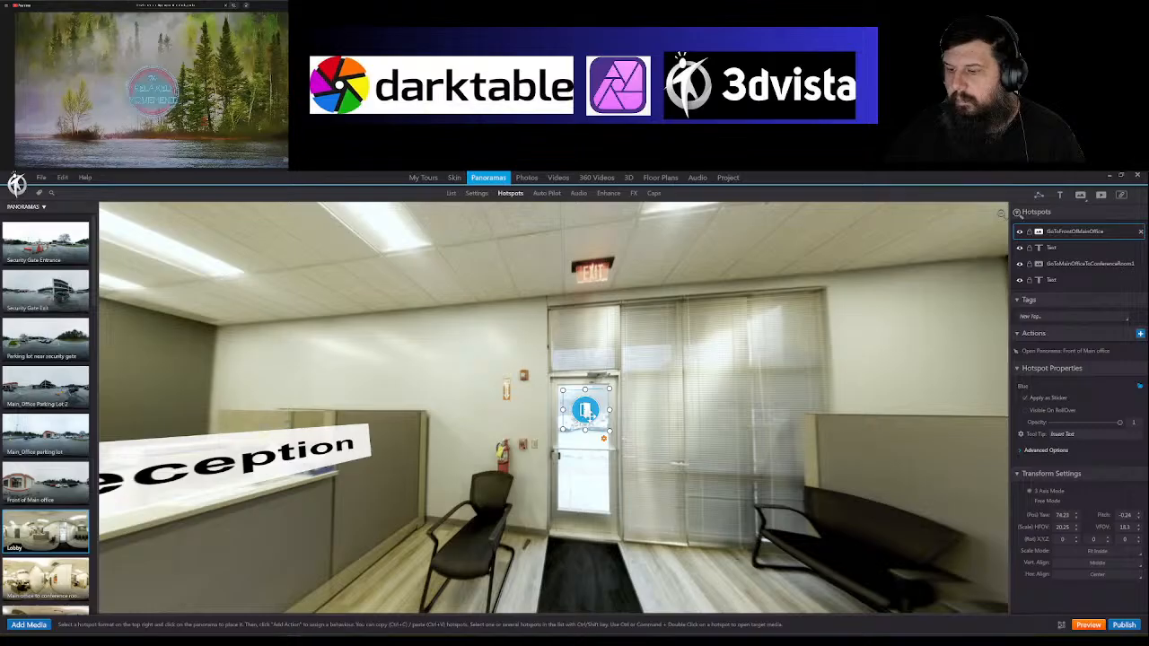
Step: Follow the exit door and "To QTA" hotspots to the QTA parking lot panorama and lower its arrow hotspot onto the pavement
double_click(585, 413)
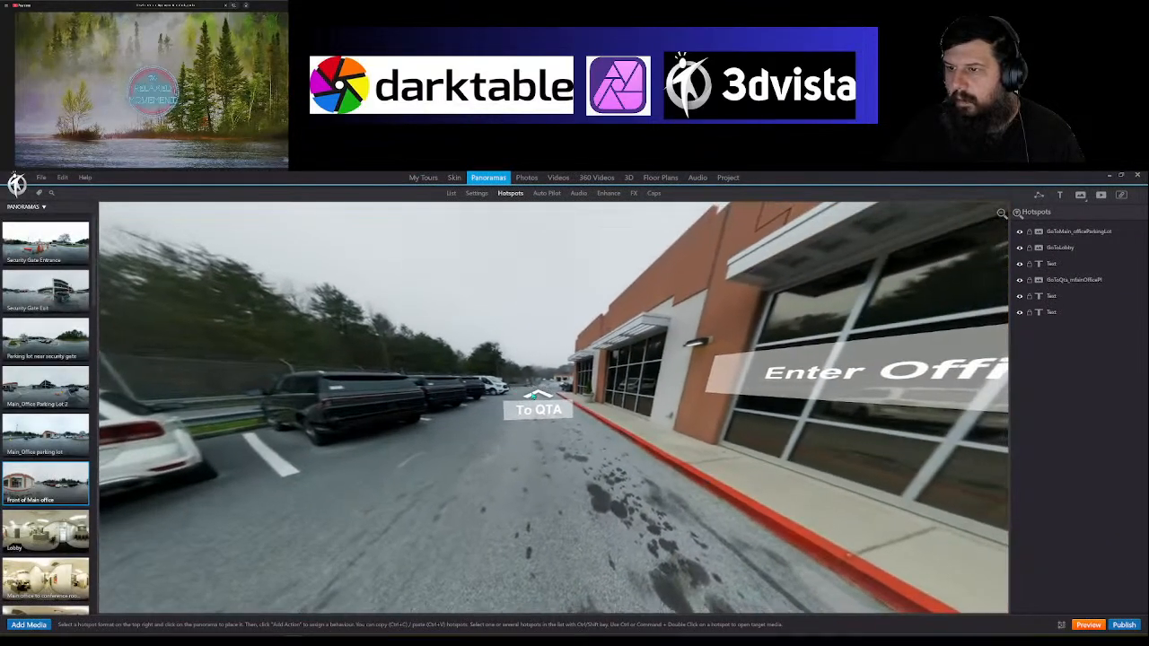
click(550, 415)
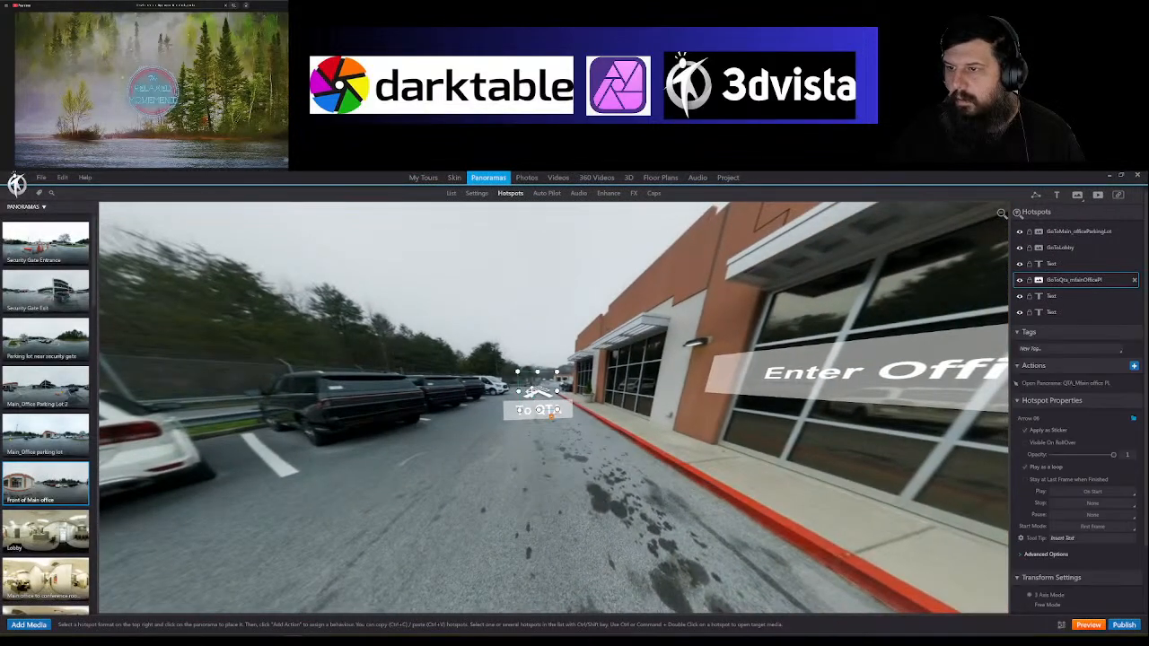
double_click(550, 414)
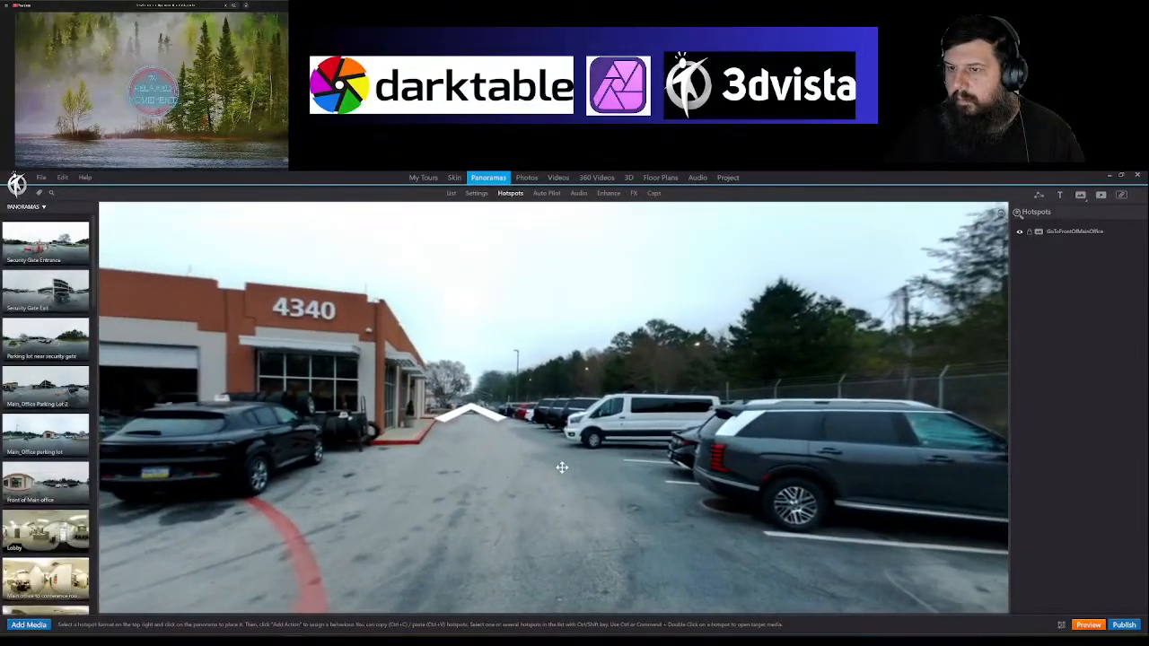
click(549, 434)
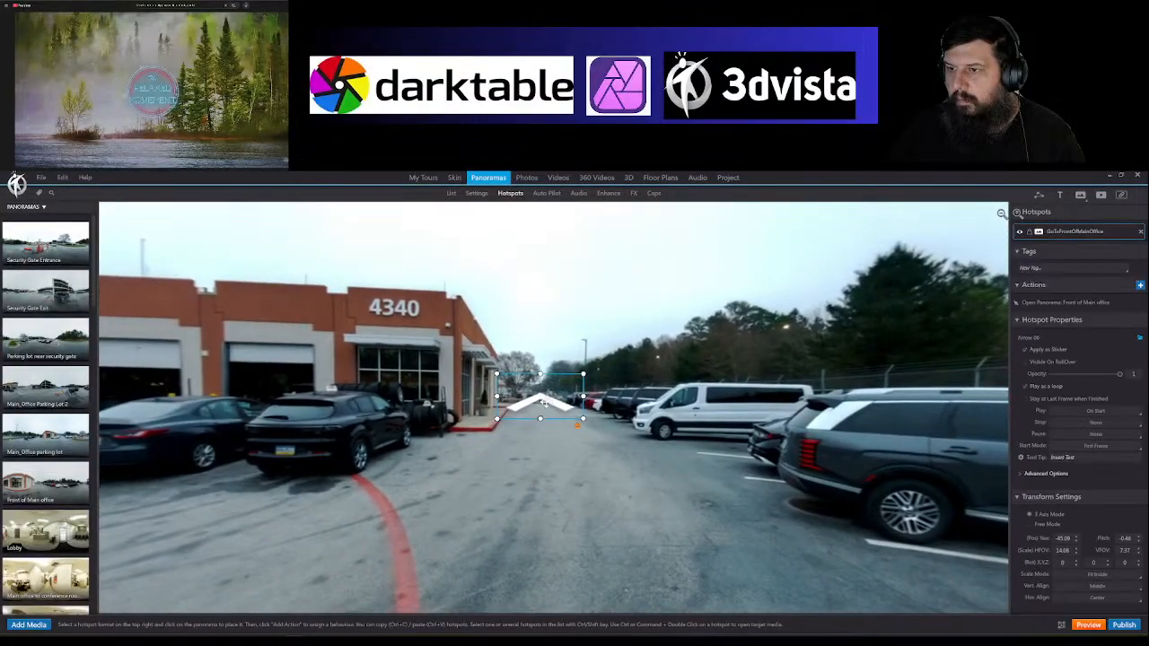
scroll(608, 454, down, 5)
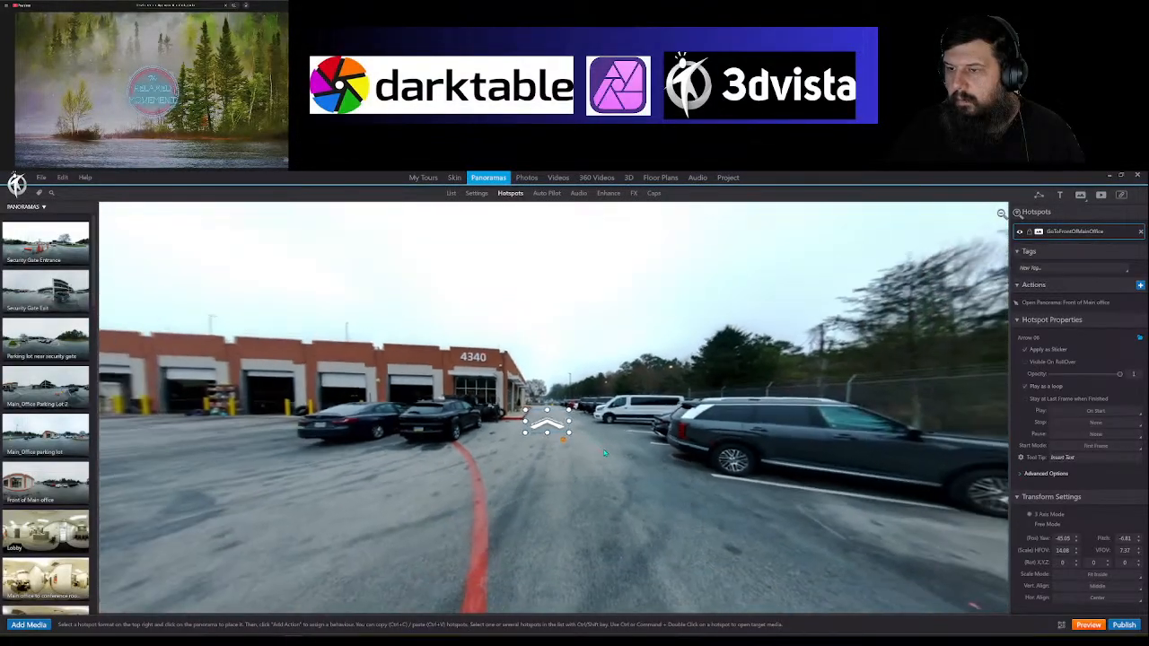
drag(550, 445, 549, 441)
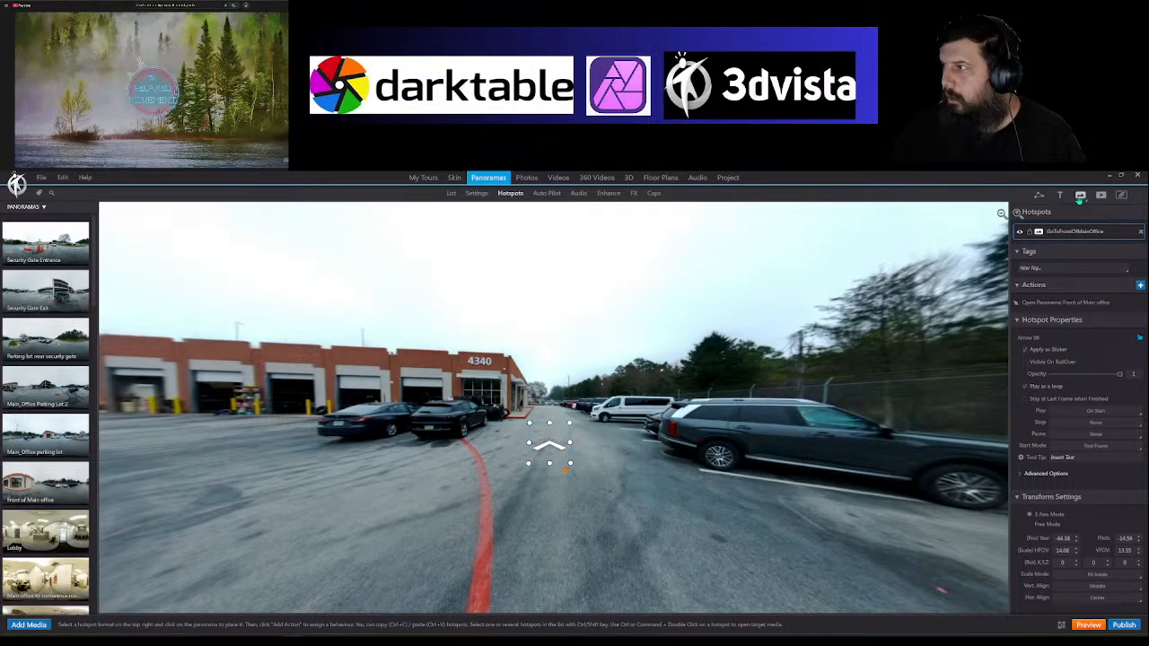
Step: Add a widened text hotspot reading "To Main Office" and position it on the pavement just below the arrow
click(1063, 195)
click(543, 410)
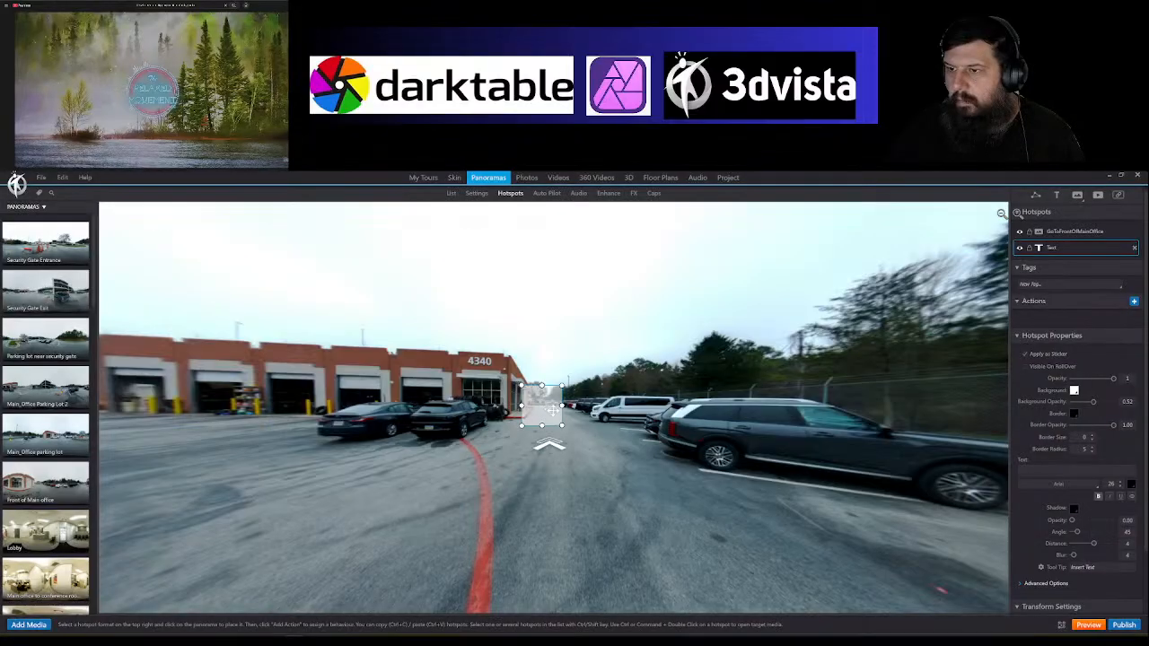
drag(563, 406, 591, 406)
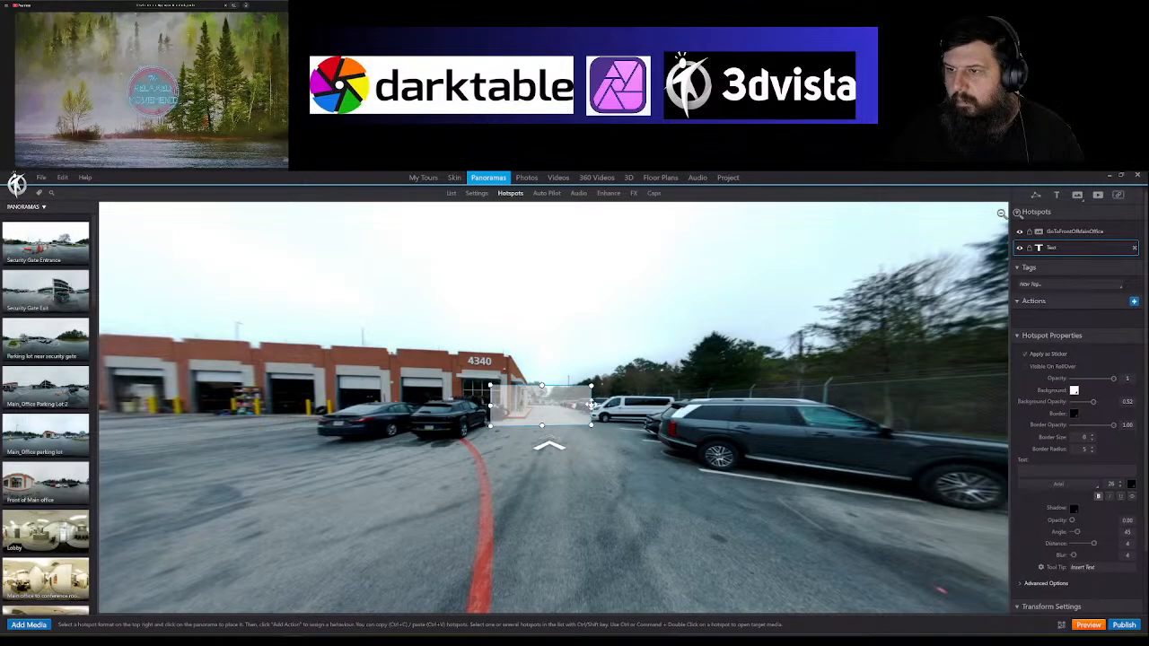
text(TO)
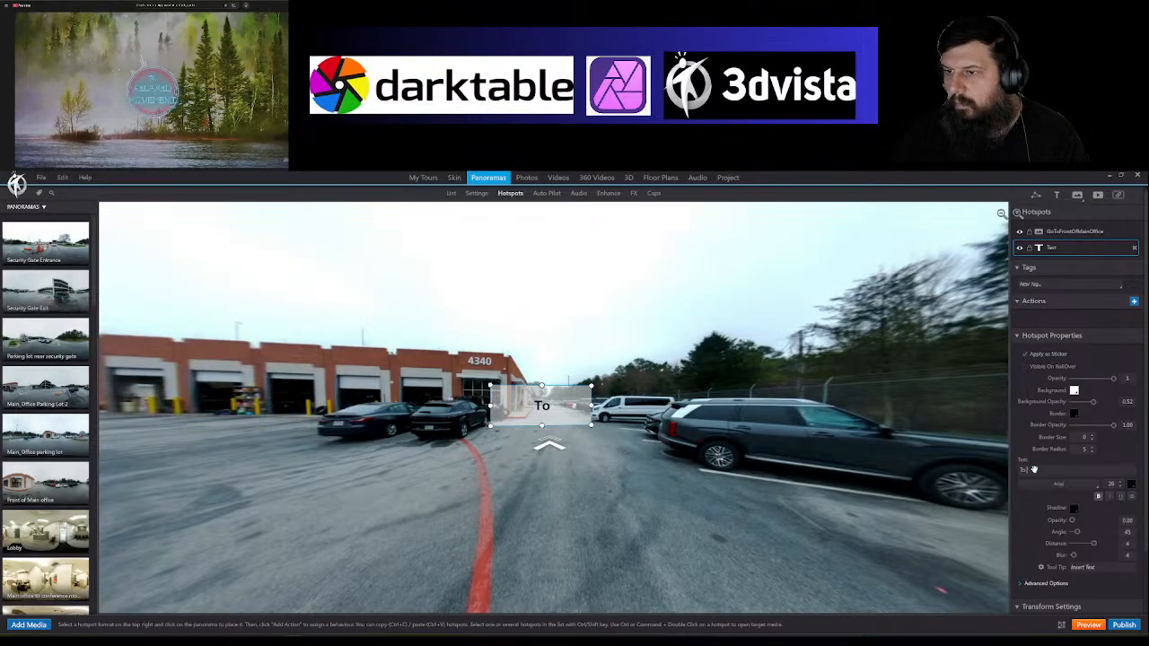
text( Main Of)
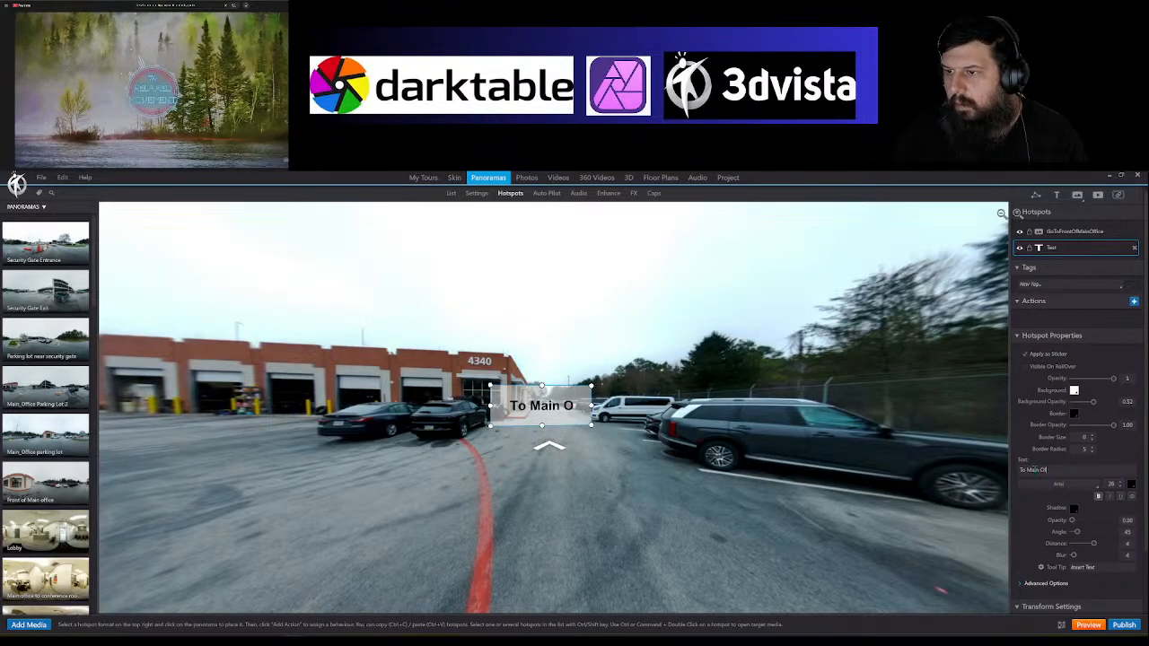
text(fice)
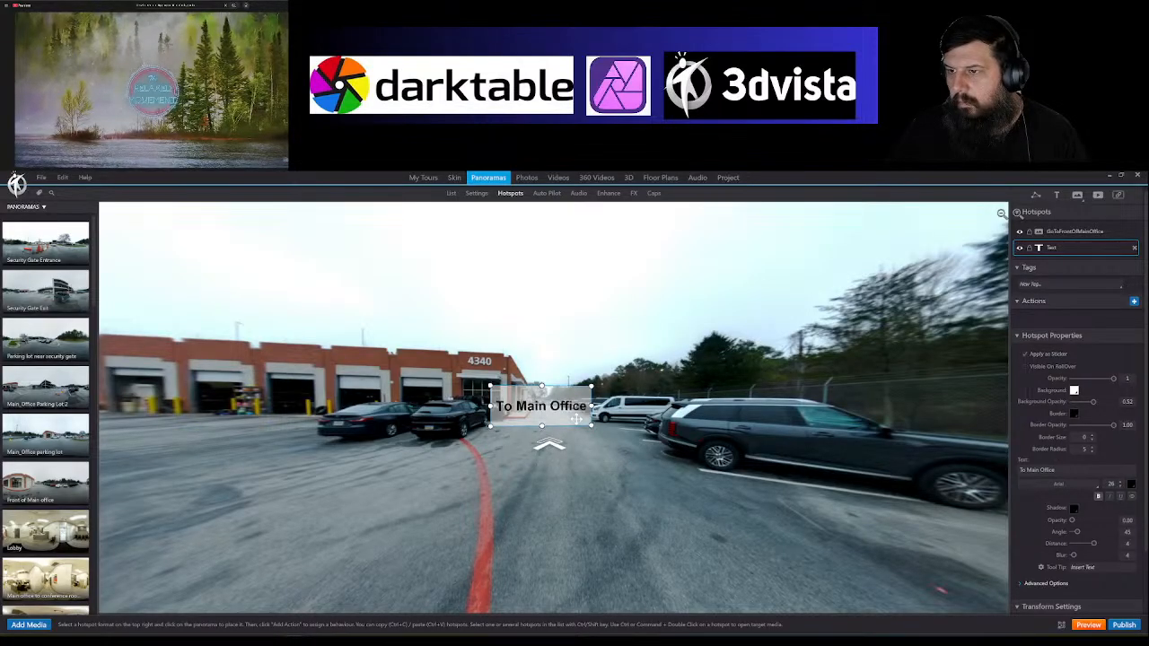
drag(575, 418, 588, 480)
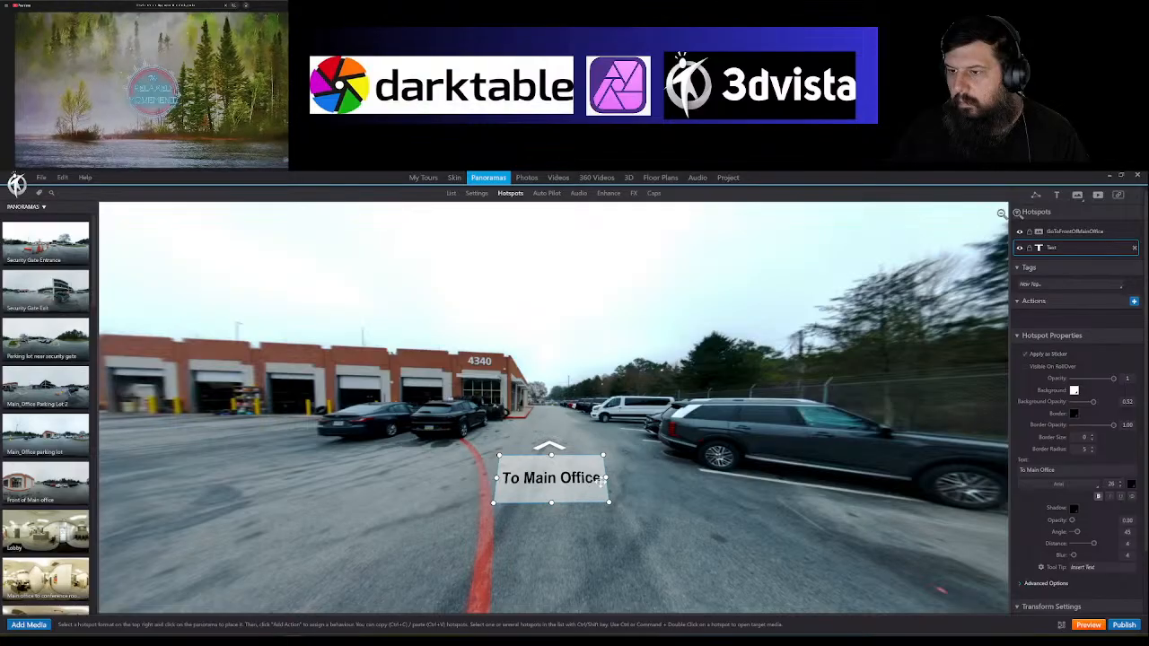
click(583, 536)
Step: Link the roadway toward the overpass to the "Parking Lot at return loop going to QTA_2" panorama with an upward arrow hotspot
drag(583, 537, 667, 491)
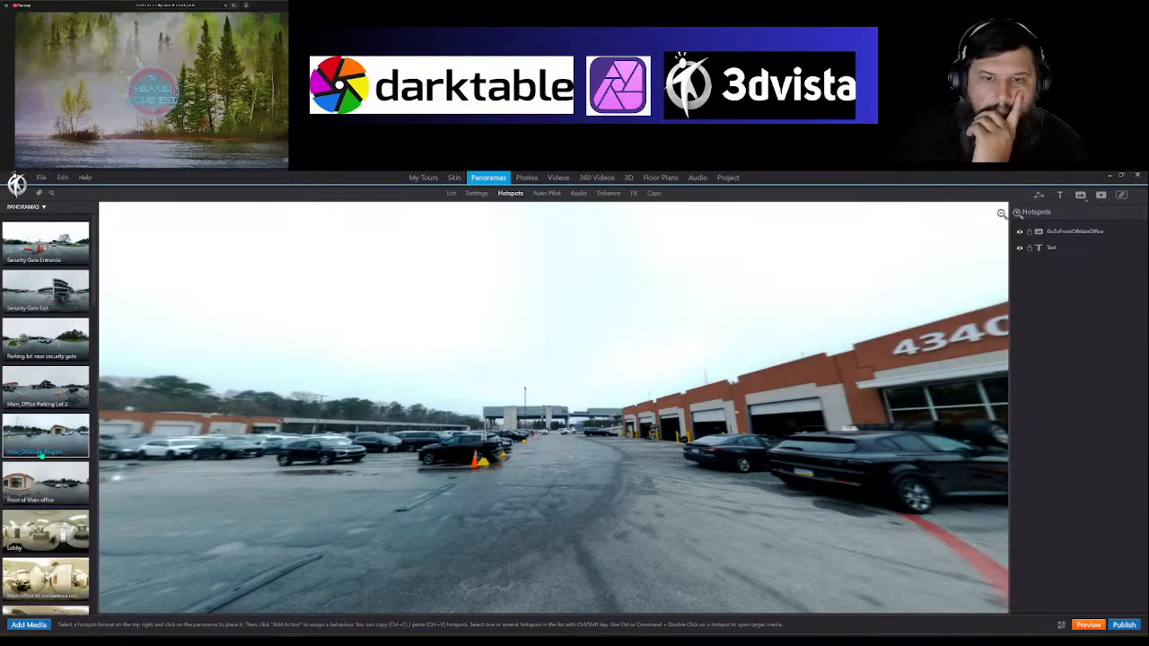
scroll(40, 455, down, 6)
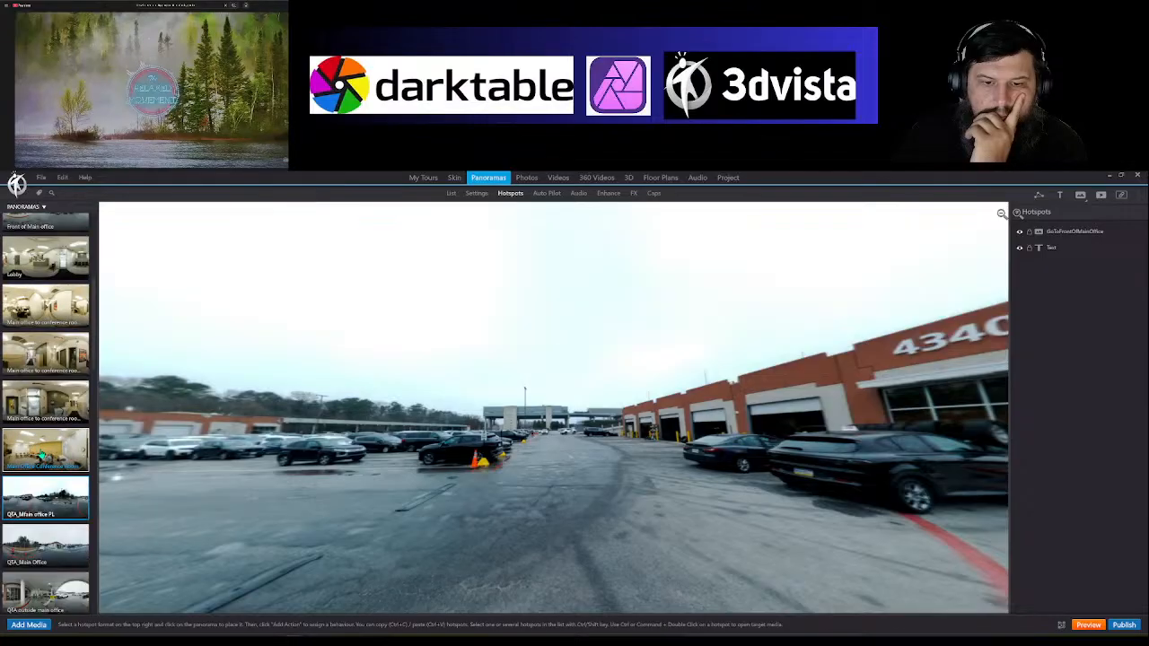
scroll(40, 455, down, 7)
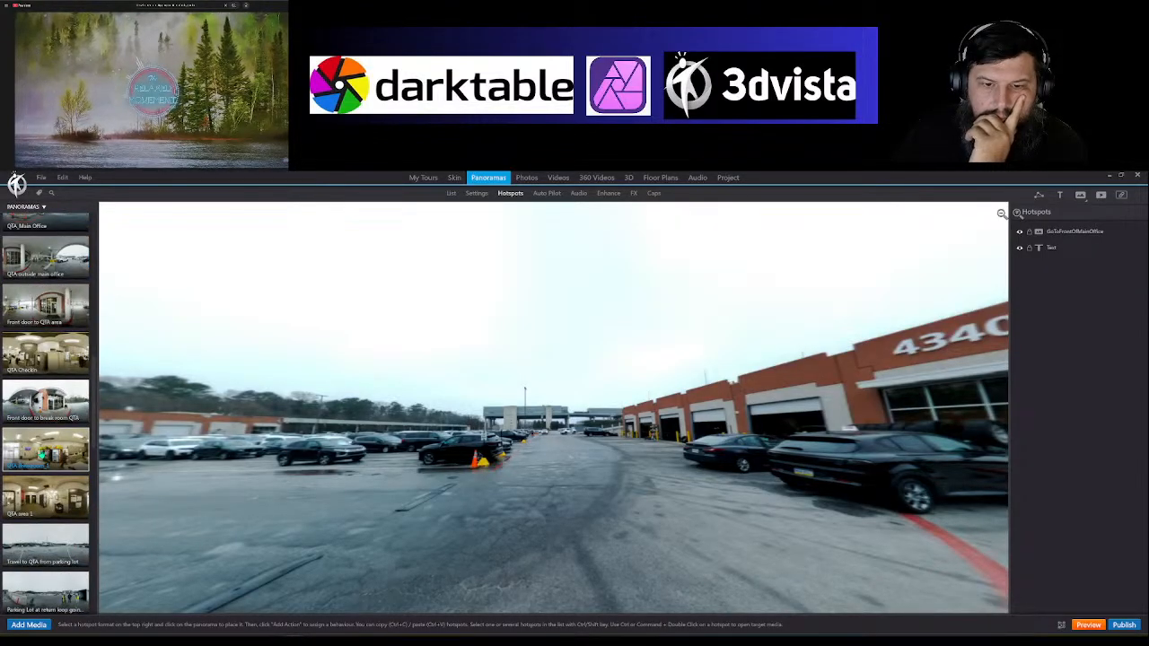
scroll(40, 455, down, 2)
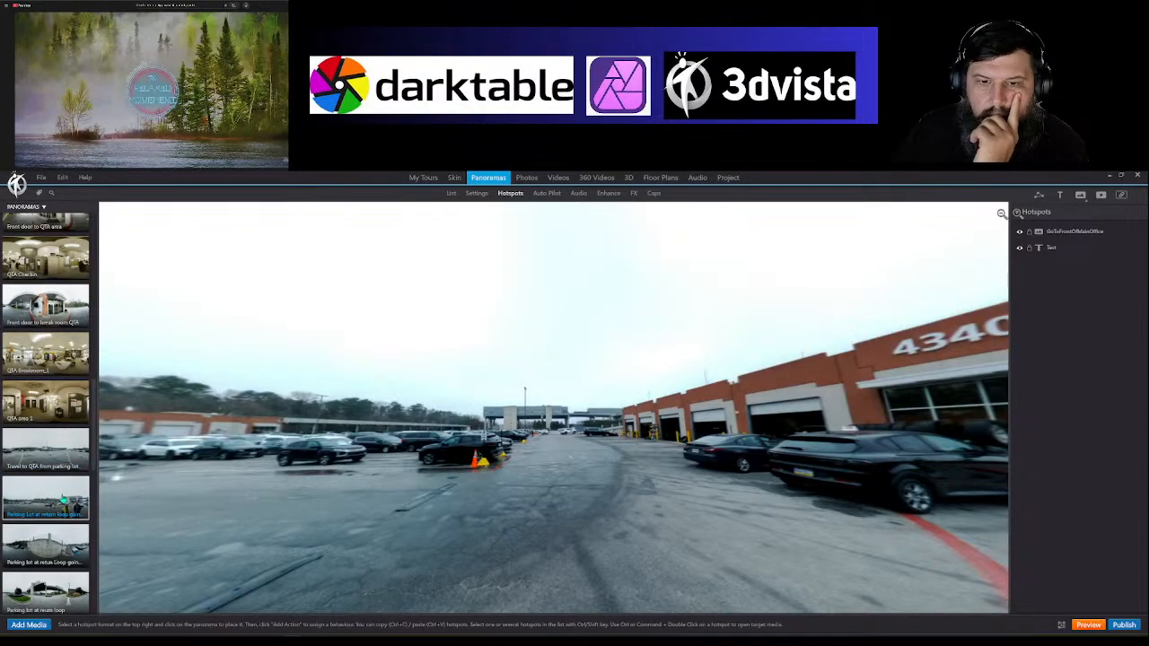
click(46, 504)
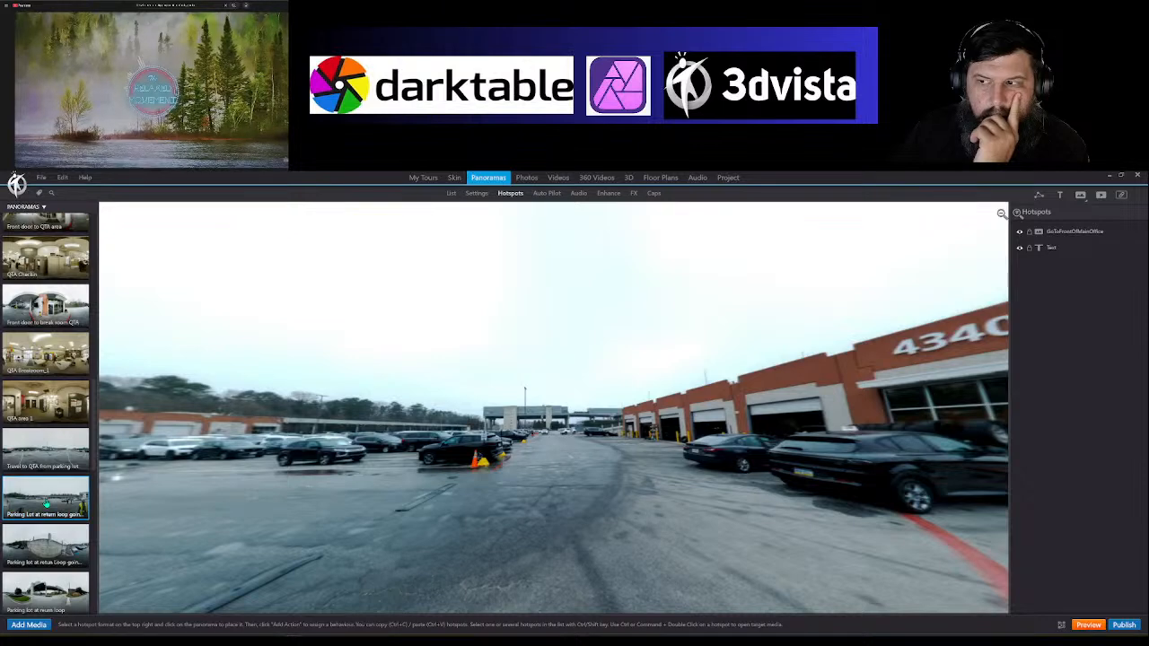
click(563, 434)
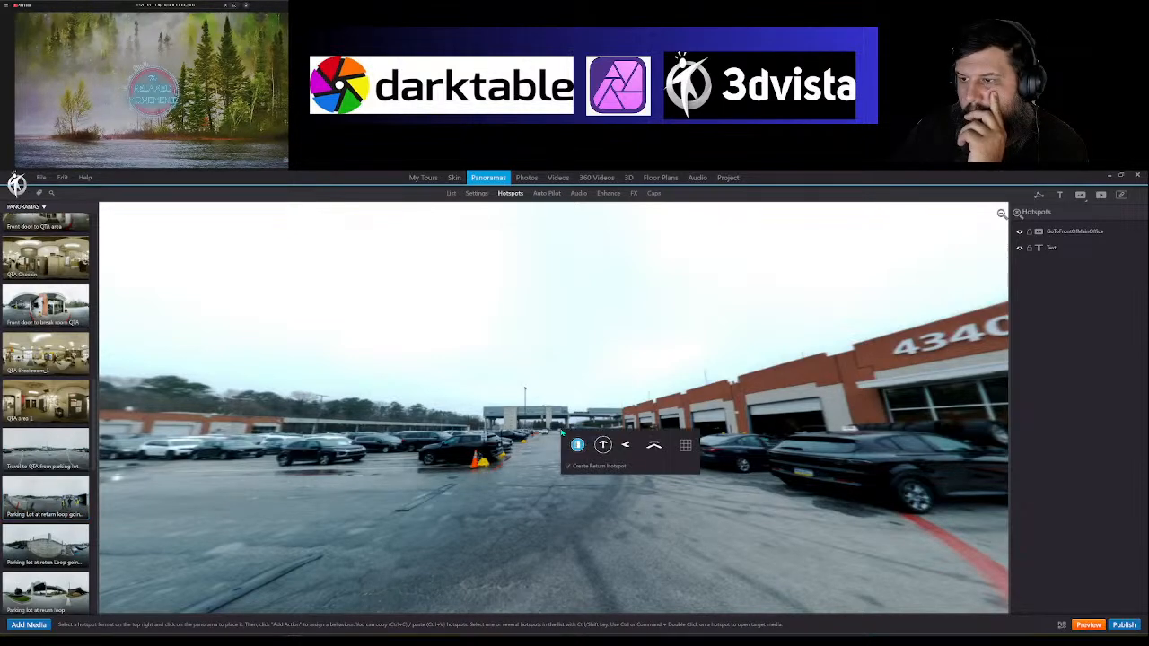
click(654, 446)
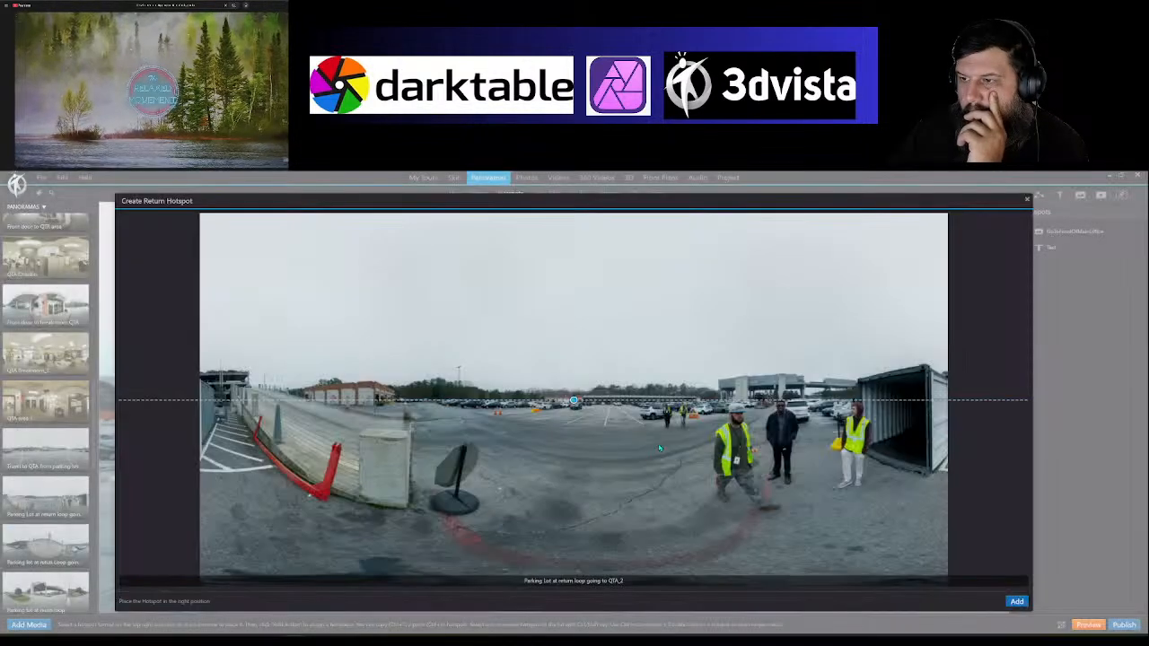
Step: Add the return hotspot on the horizon just right of the brick building, and lower the new arrow onto the roadway
drag(560, 398, 423, 404)
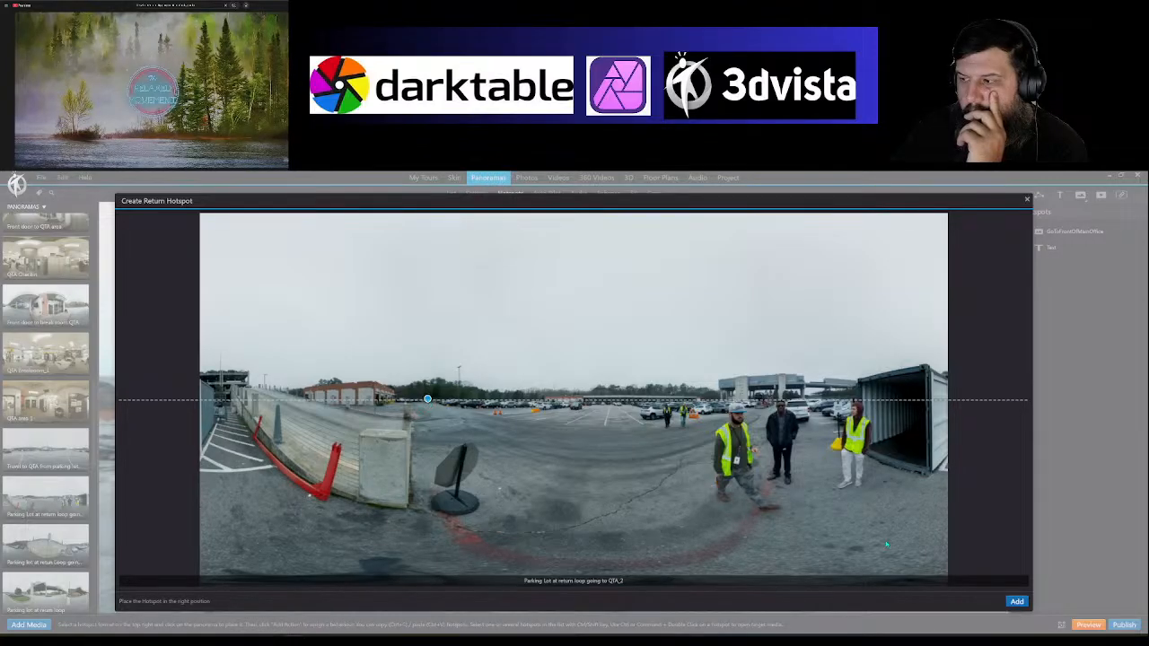
click(1018, 602)
drag(552, 411, 549, 441)
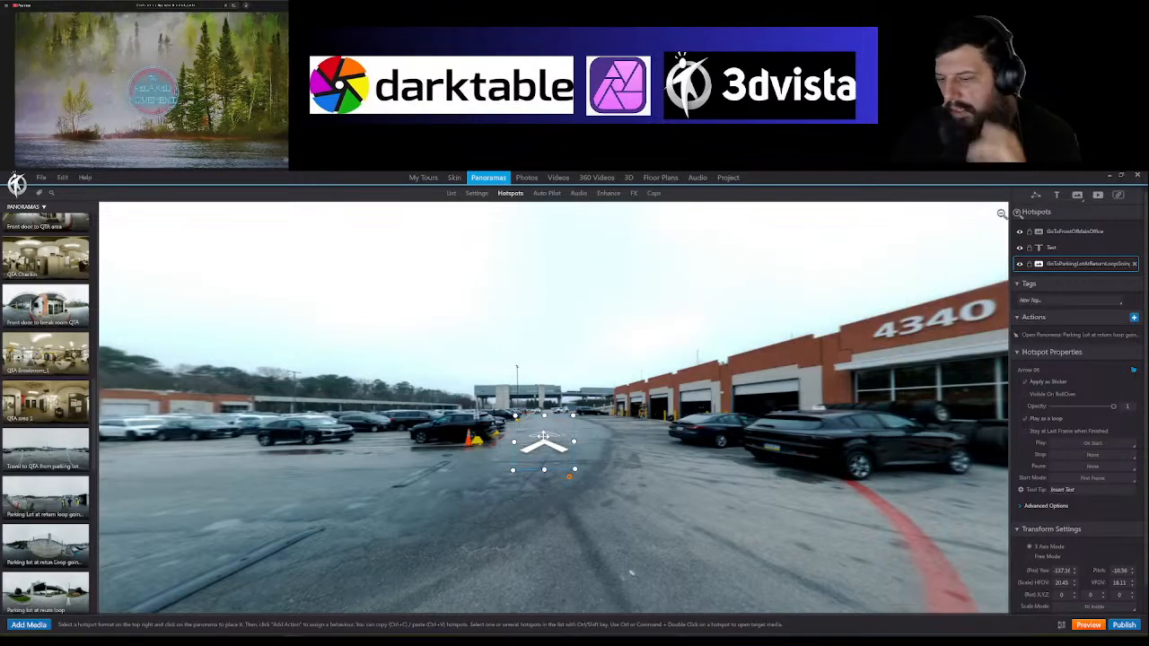
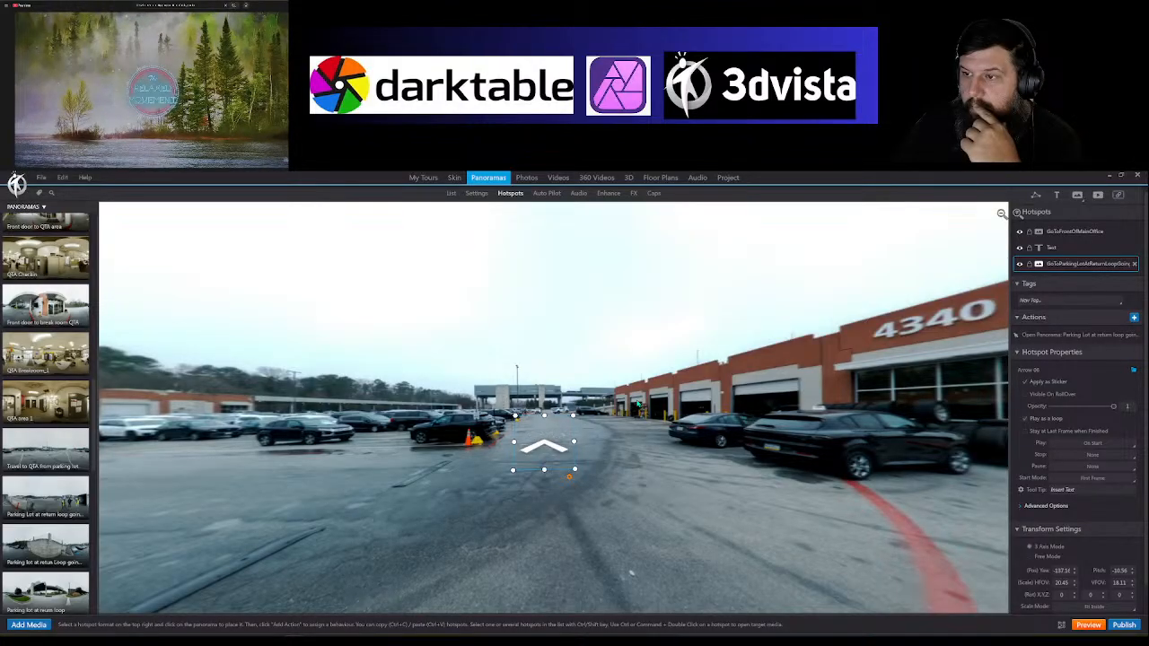
Step: Add a text hotspot on the pavement below the arrow facing the overpass and widen it into a label
drag(440, 400, 618, 332)
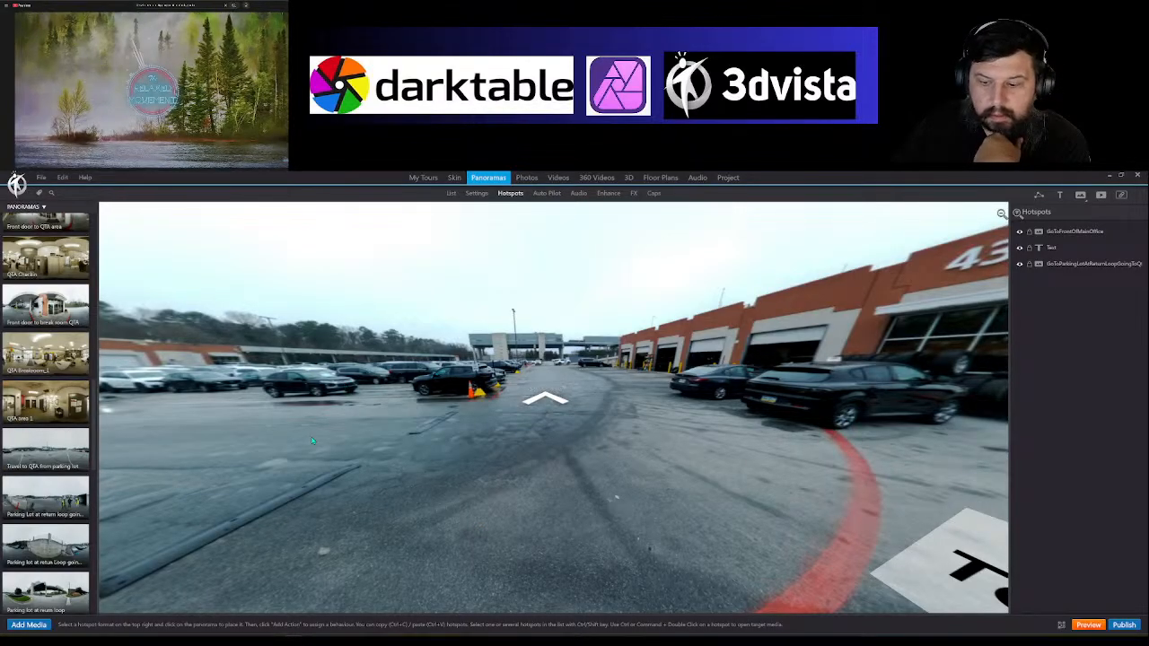
scroll(60, 499, down, 1)
scroll(59, 499, down, 6)
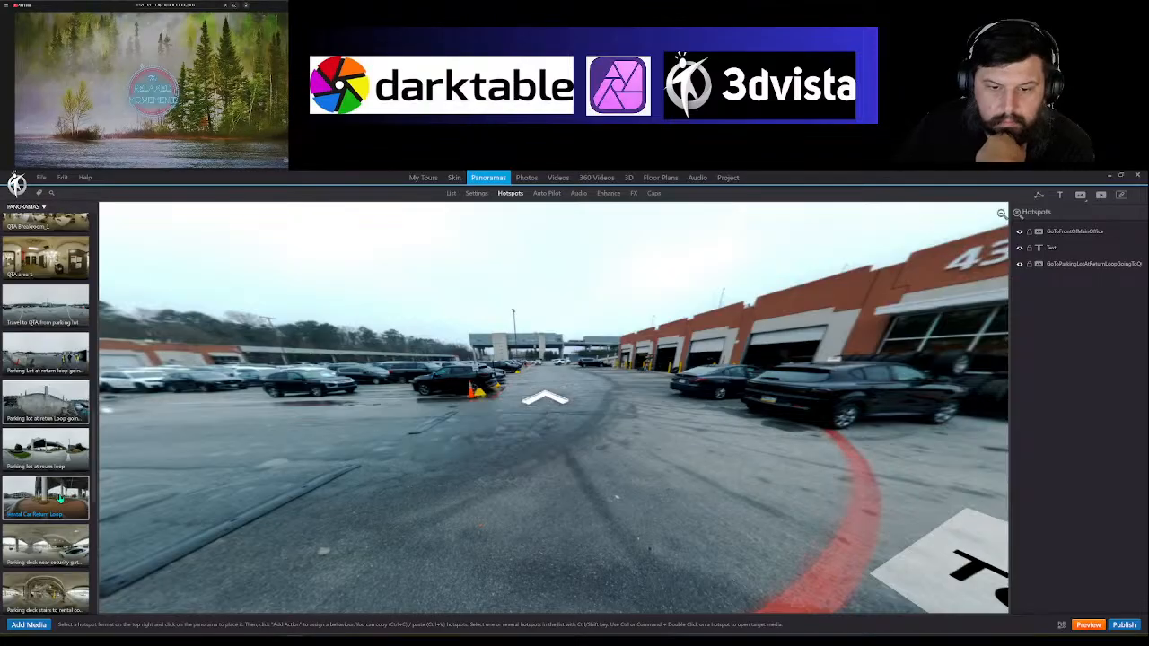
scroll(60, 494, up, 7)
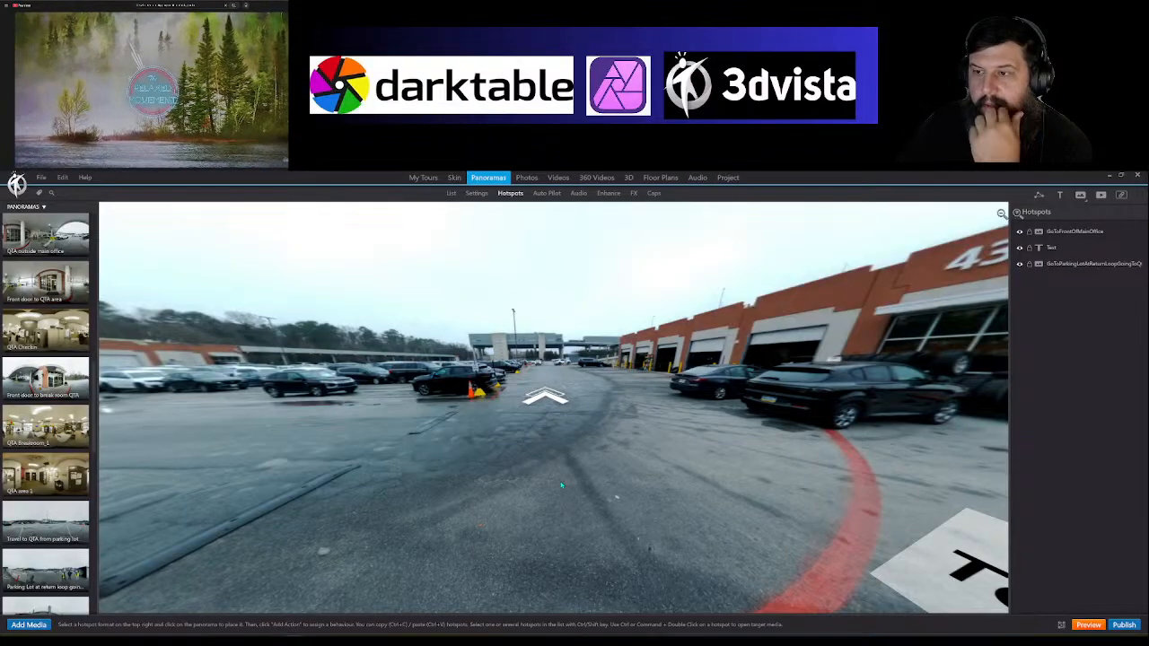
drag(615, 497, 792, 476)
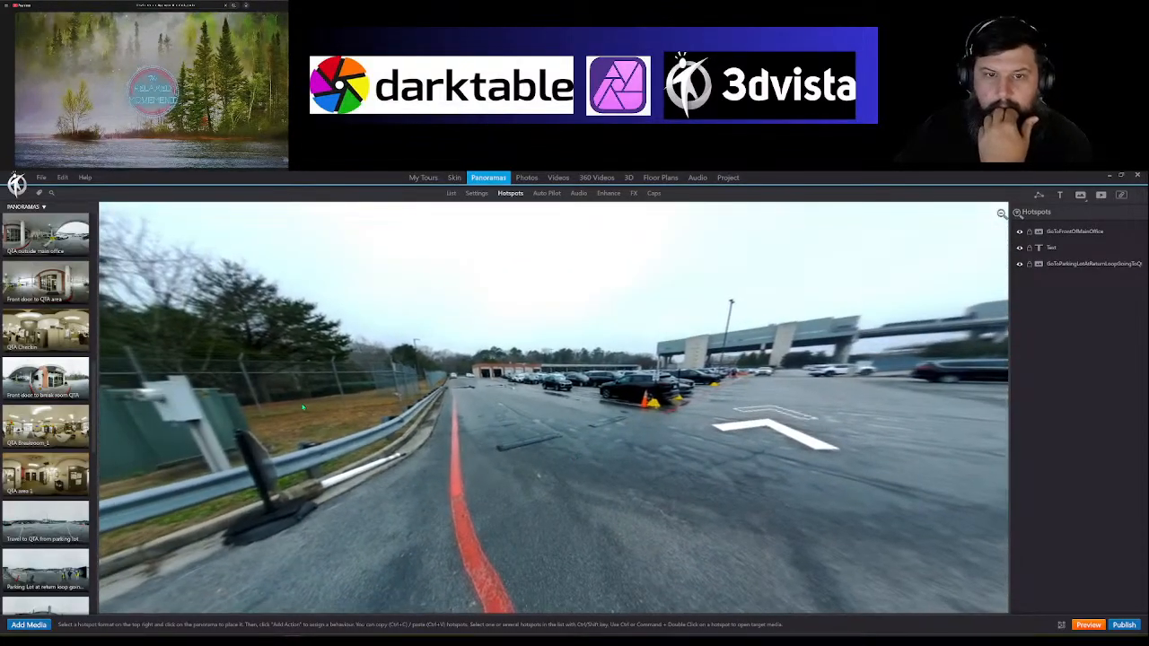
click(31, 386)
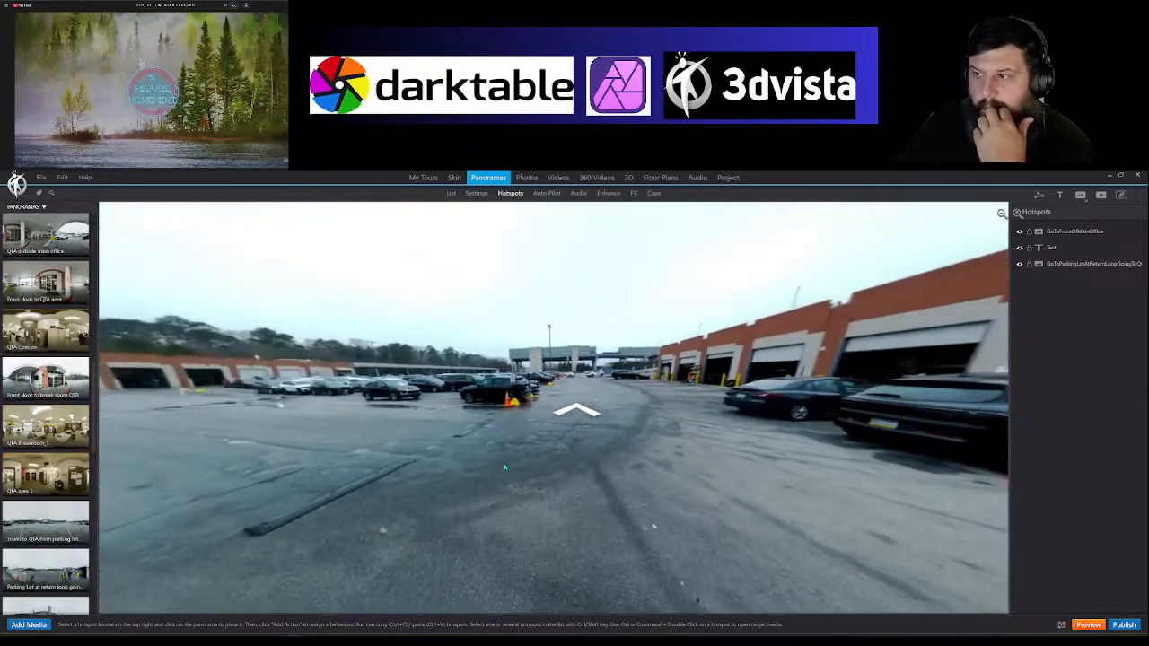
click(1060, 195)
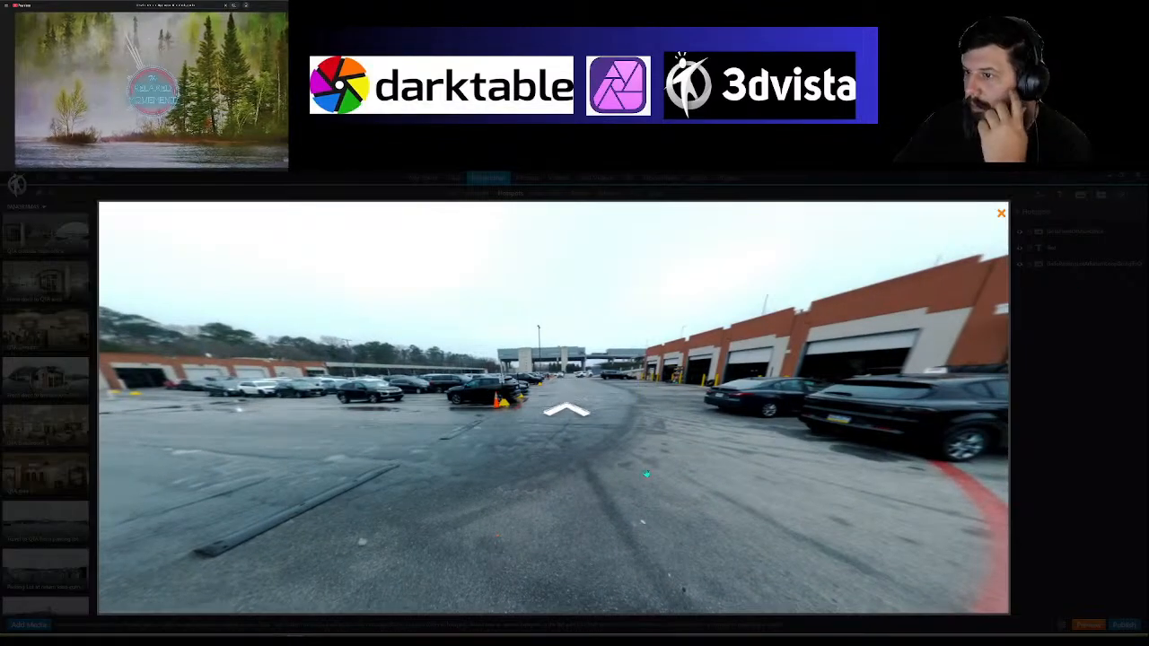
click(550, 435)
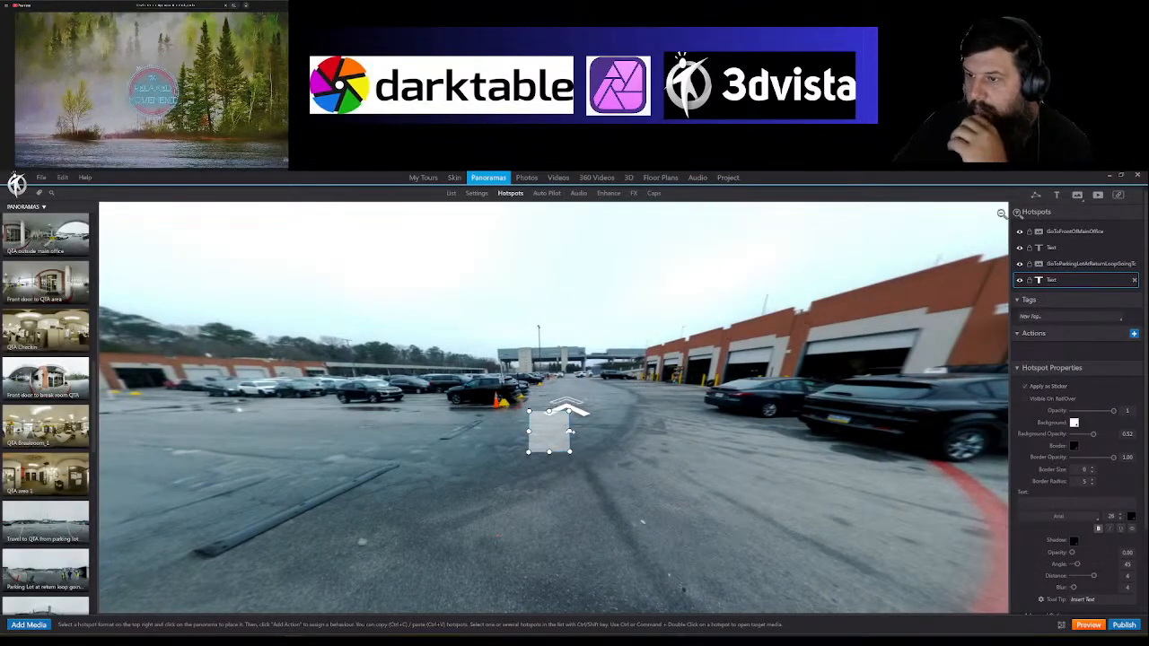
drag(580, 433, 594, 442)
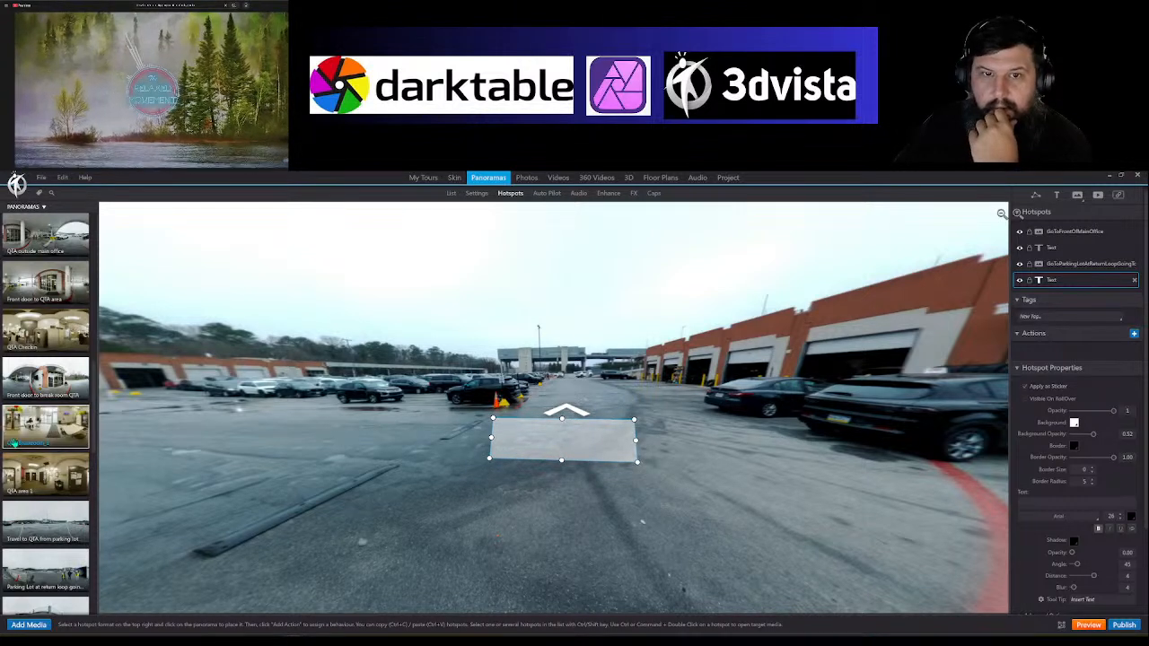
Step: Set the new label's text to "Exit 1st Right- To Parking Return Loop"
scroll(69, 435, down, 3)
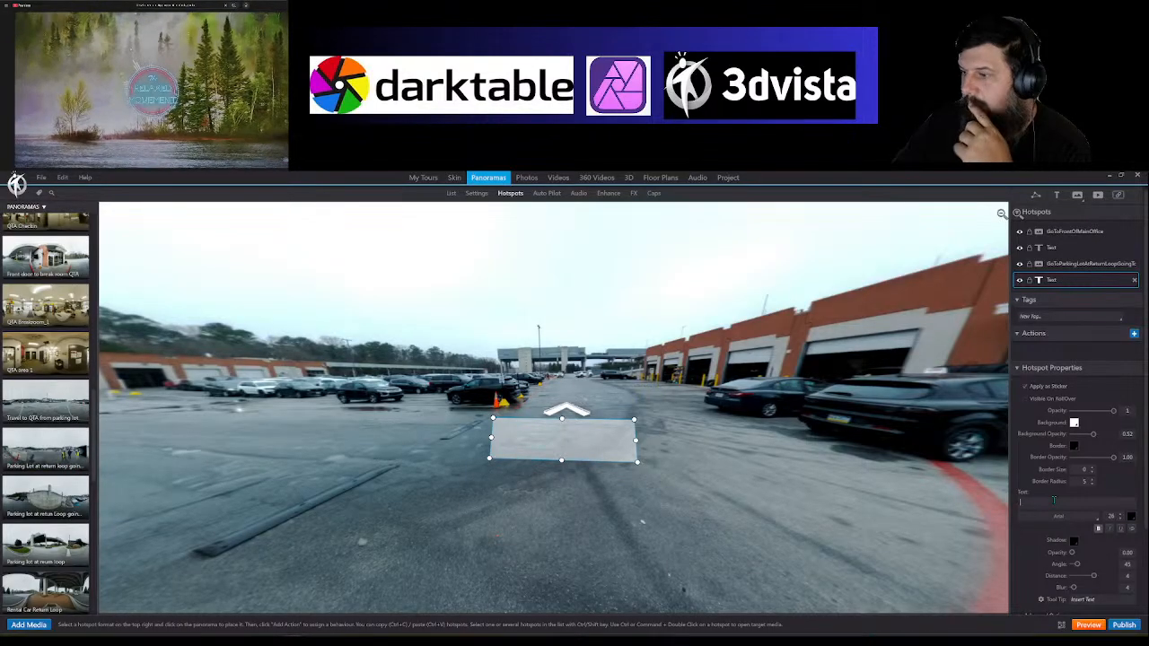
click(1054, 500)
text(To E)
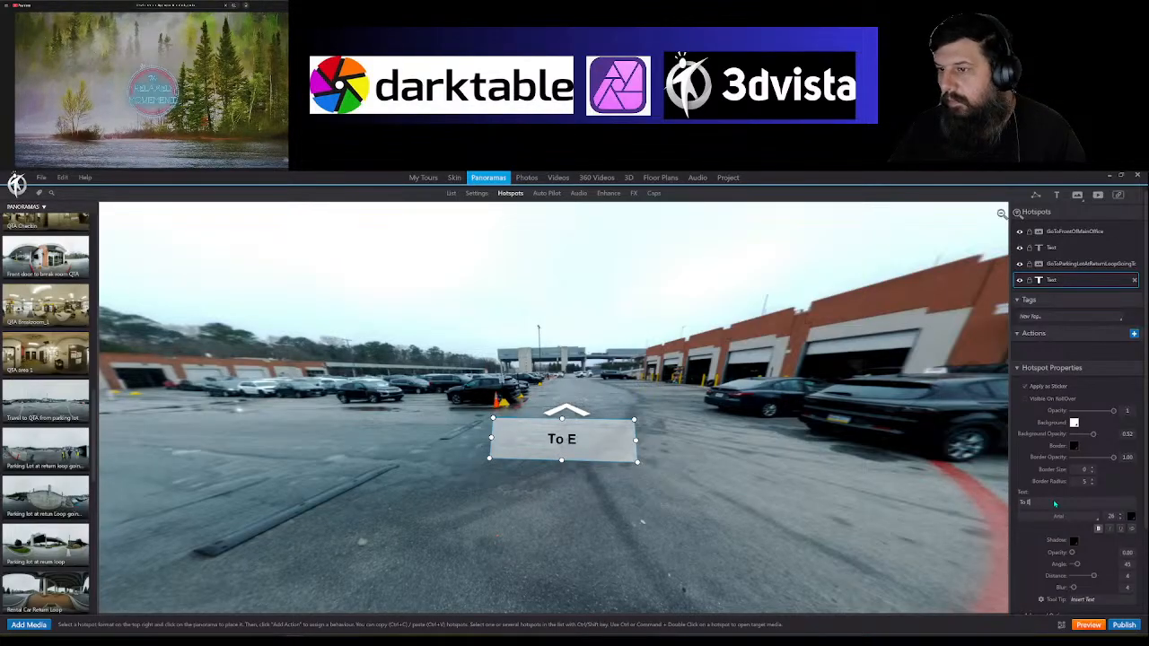
key(BackSpace)
key(BackSpace)
key(BackSpace)
key(BackSpace)
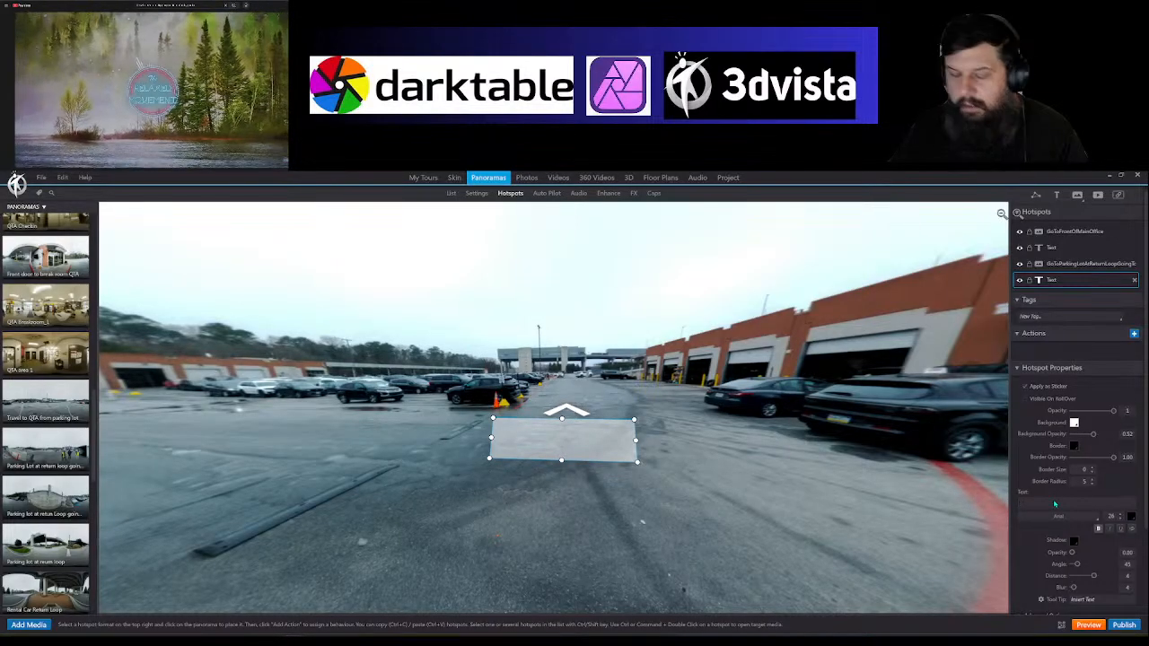
text(Exi)
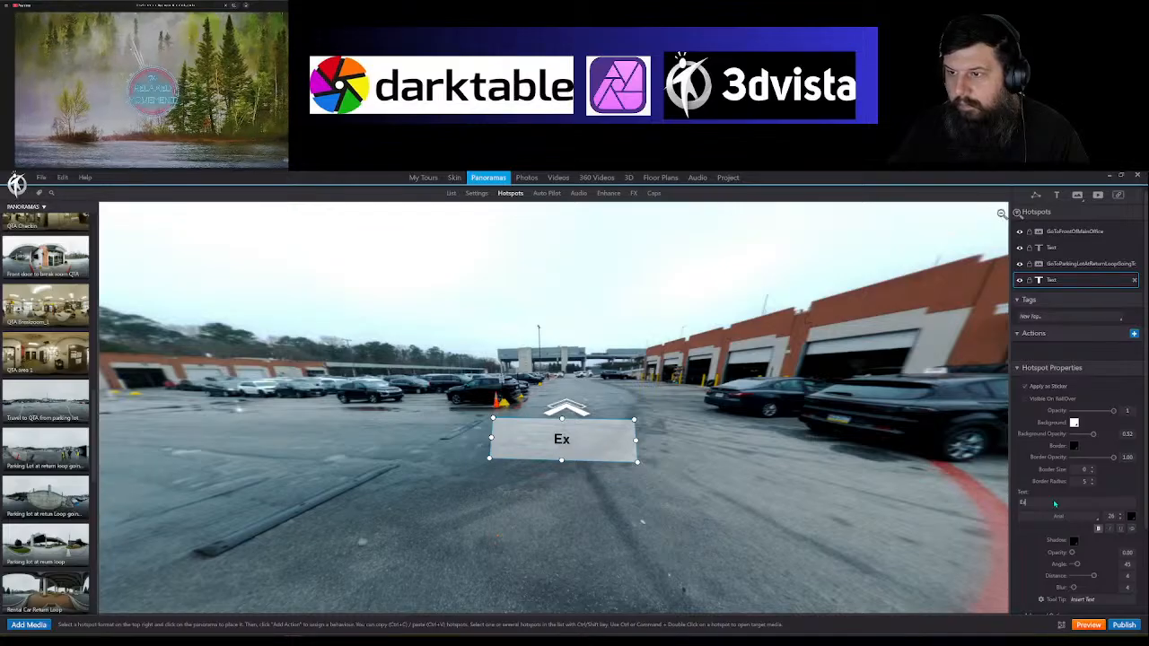
key(BackSpace)
text(it)
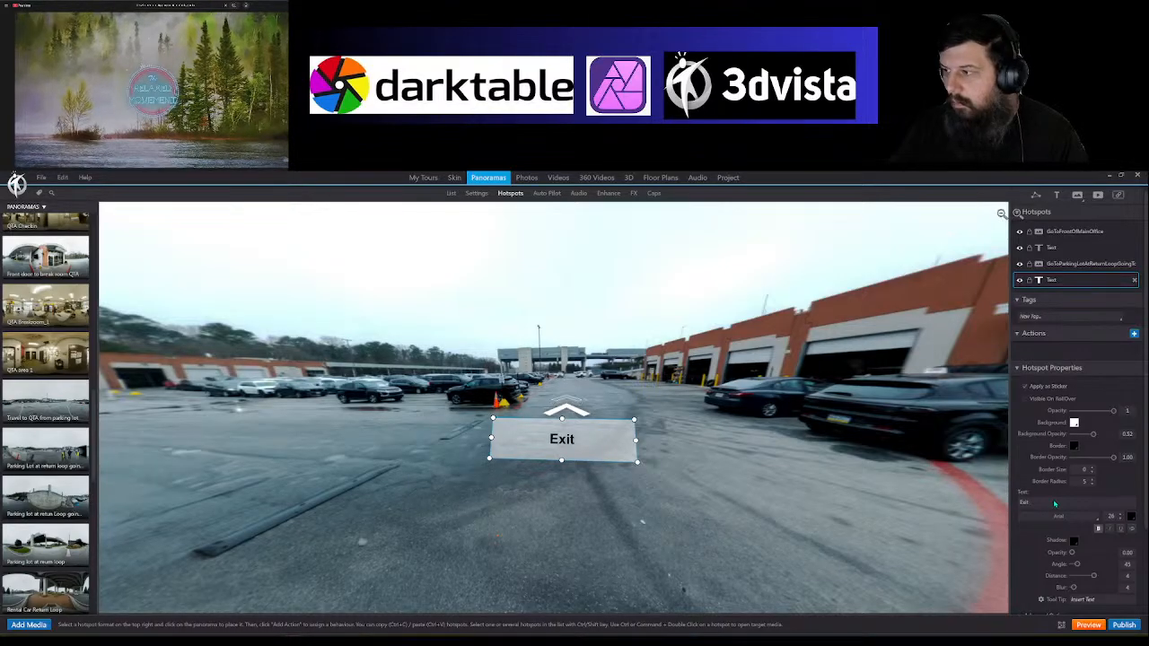
text( 1st)
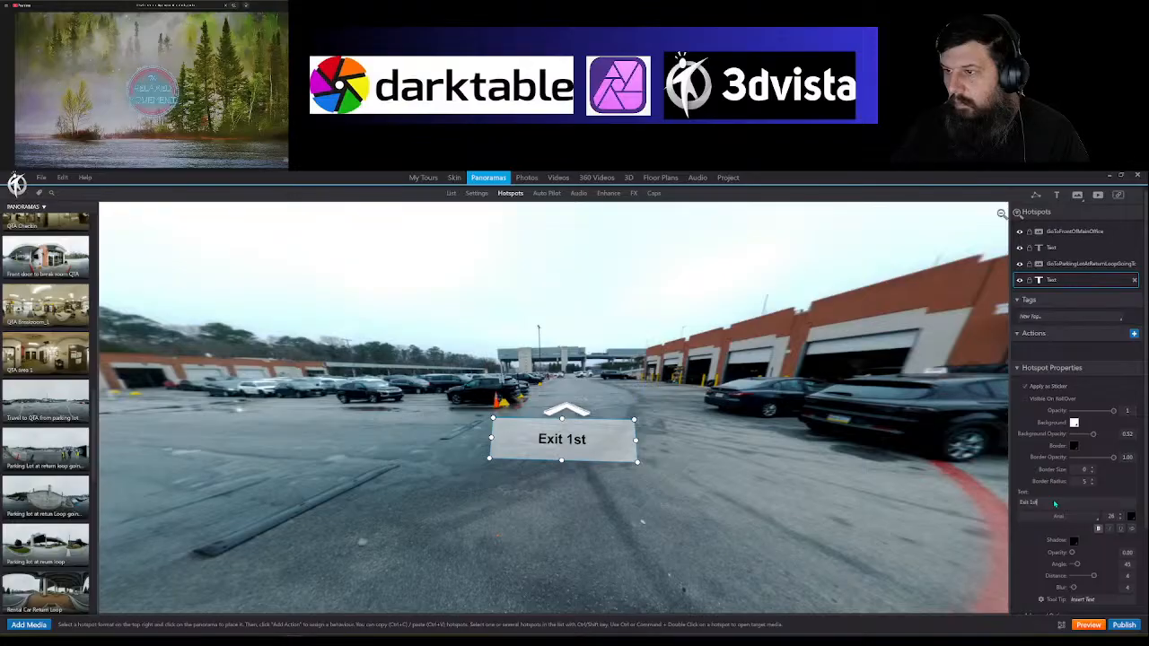
text( Right)
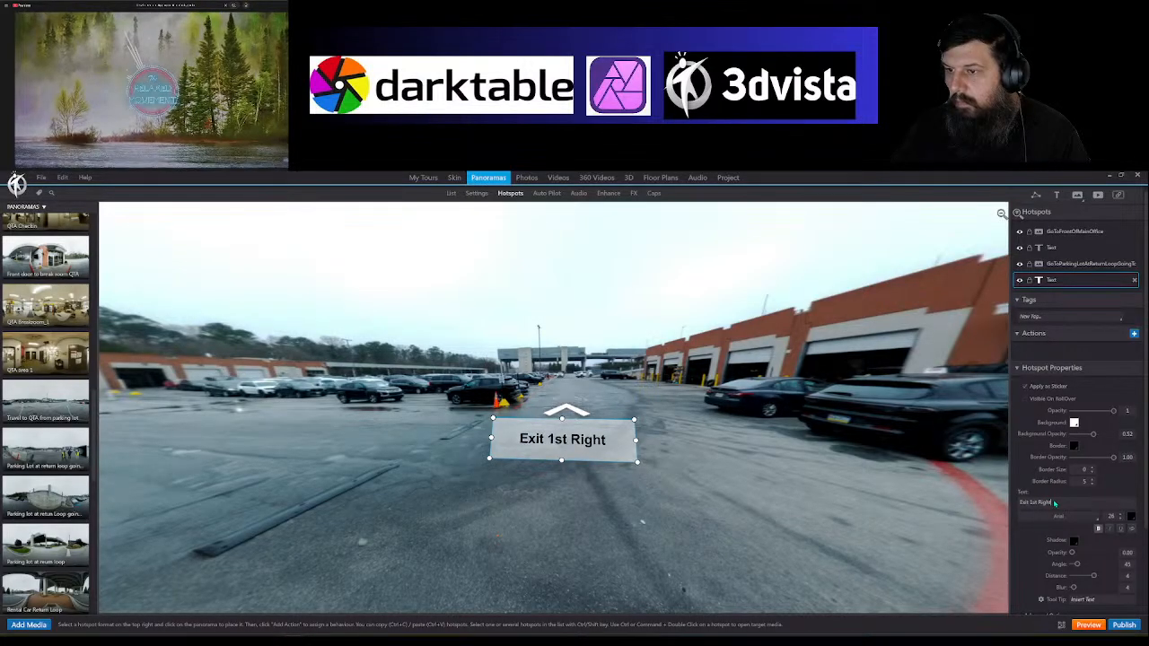
text(-)
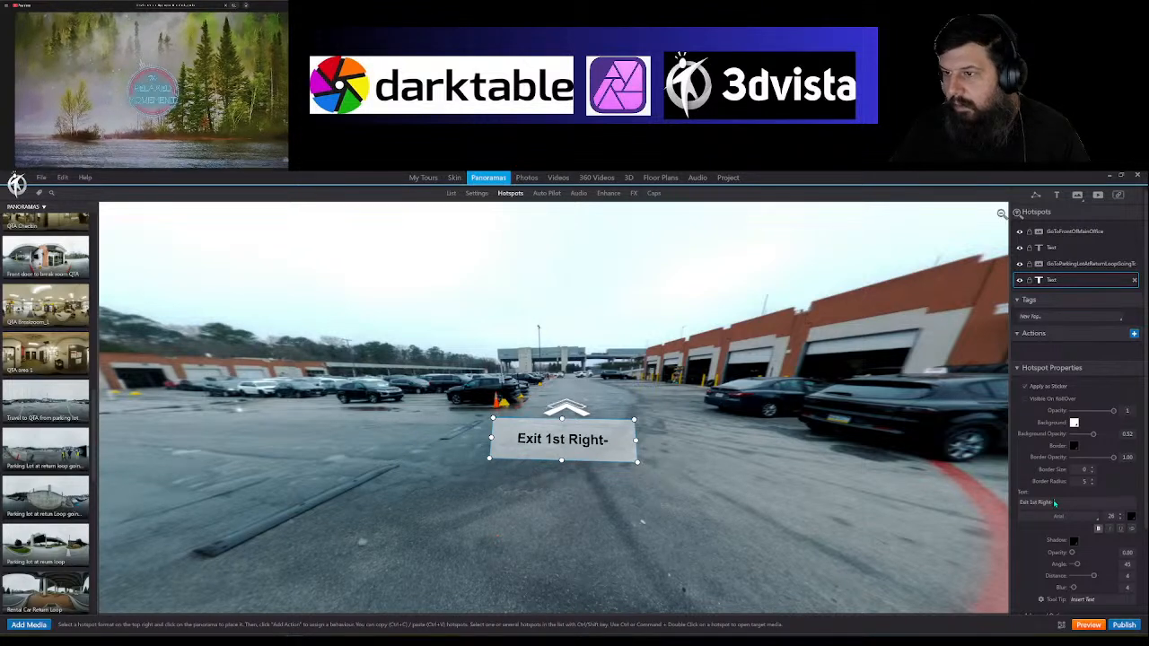
text( To)
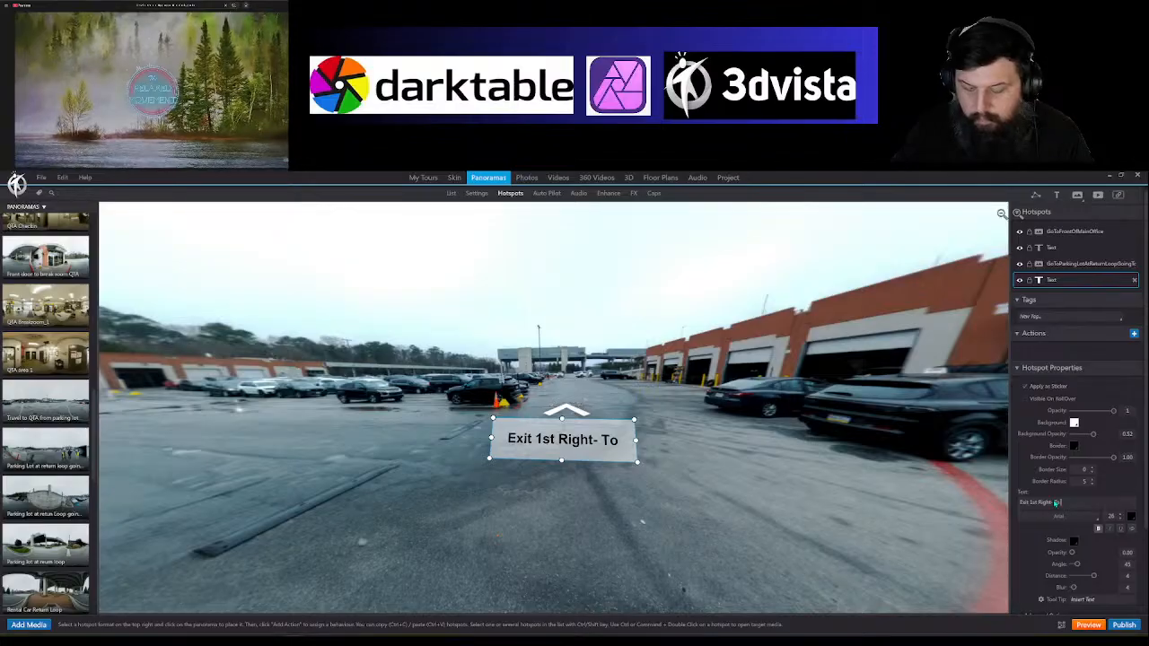
text( Parking)
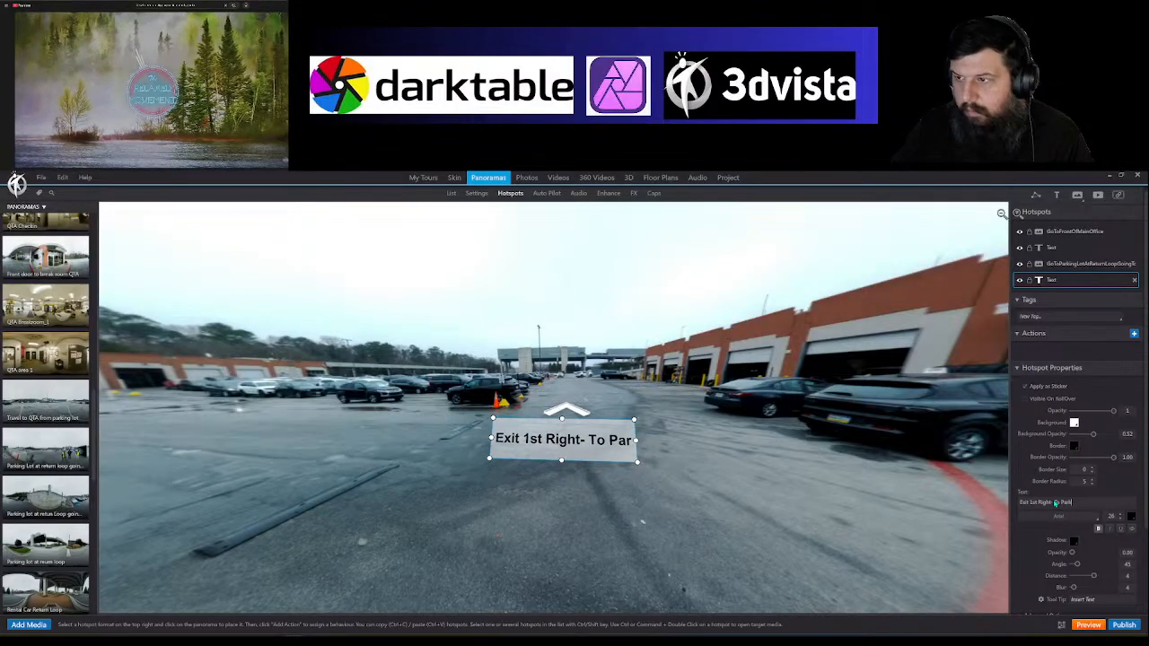
text( R)
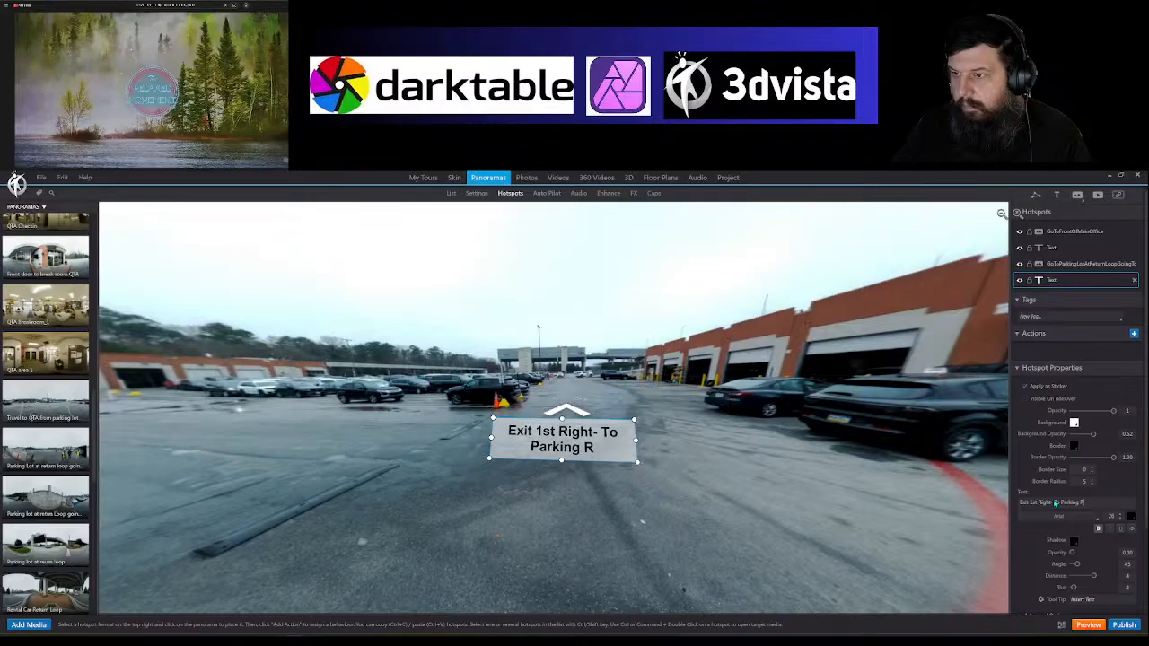
text(etur)
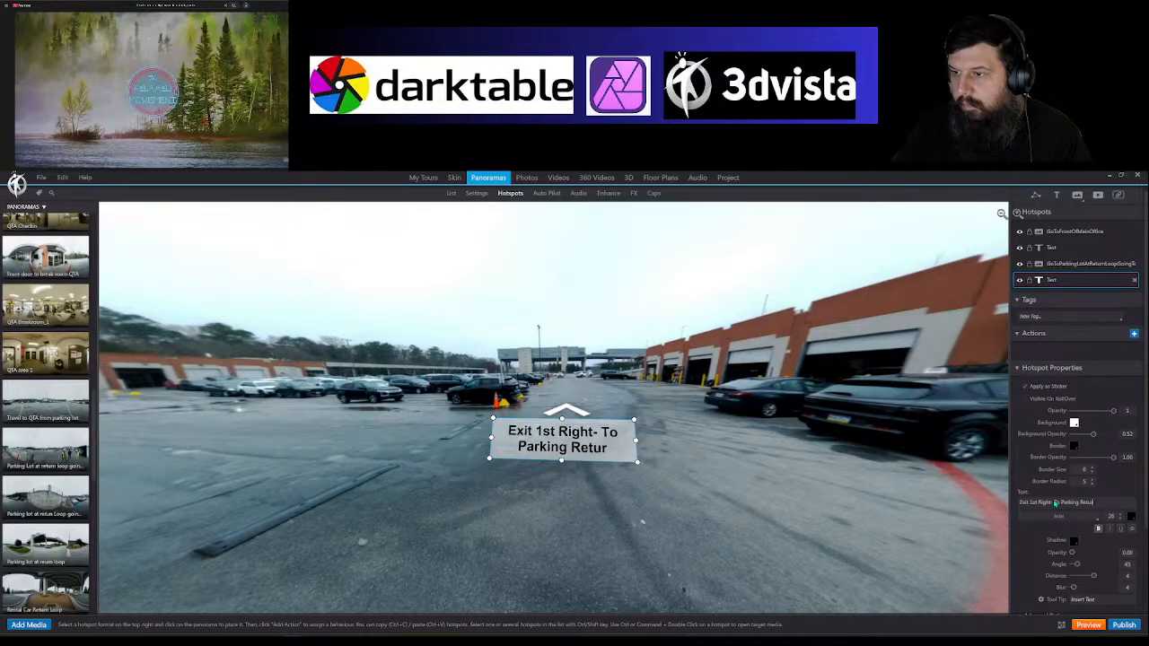
text(n Loop)
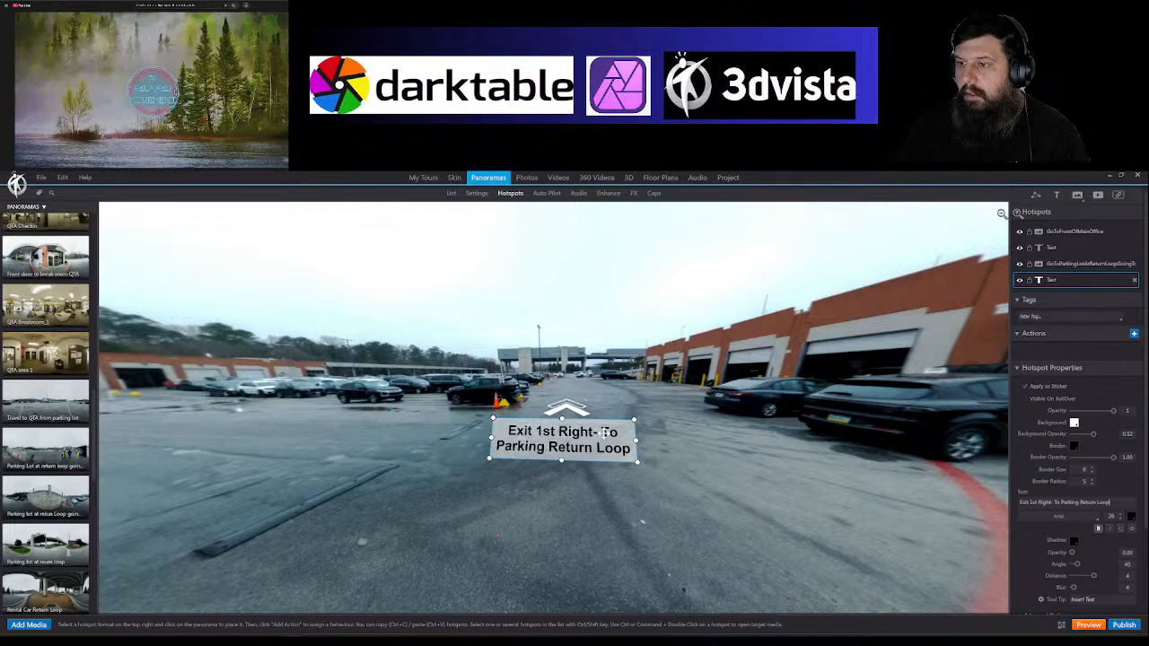
Step: Raise the overpass-facing arrow along the roadway and position the "Exit 1st Right" label just beneath it
drag(605, 432, 590, 446)
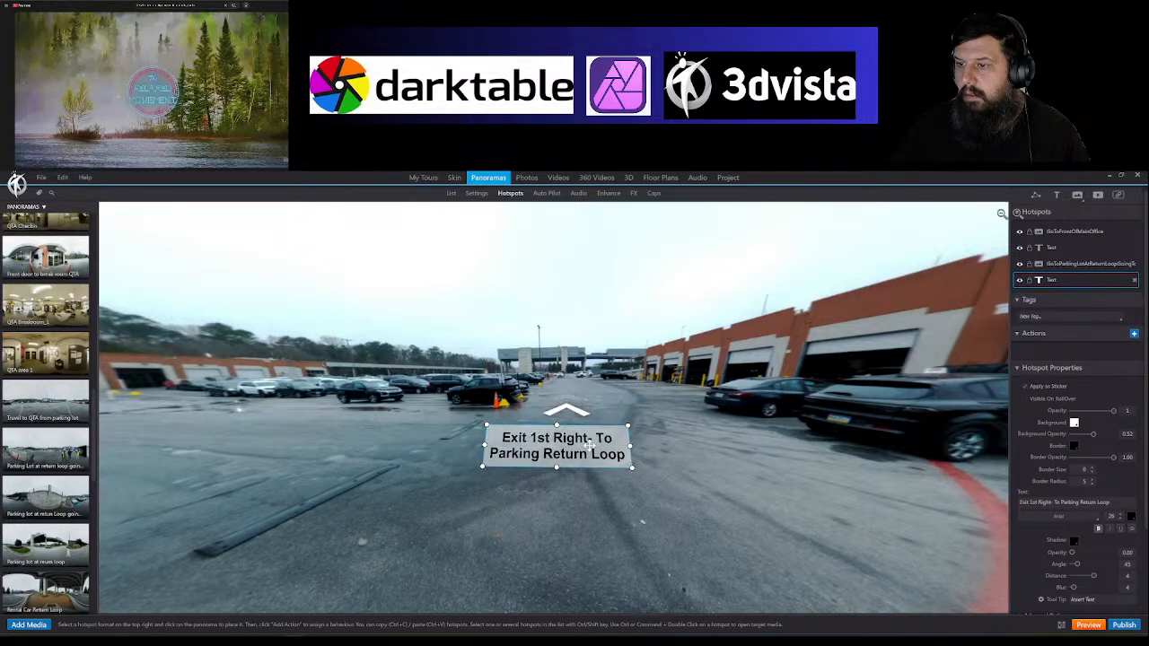
click(540, 511)
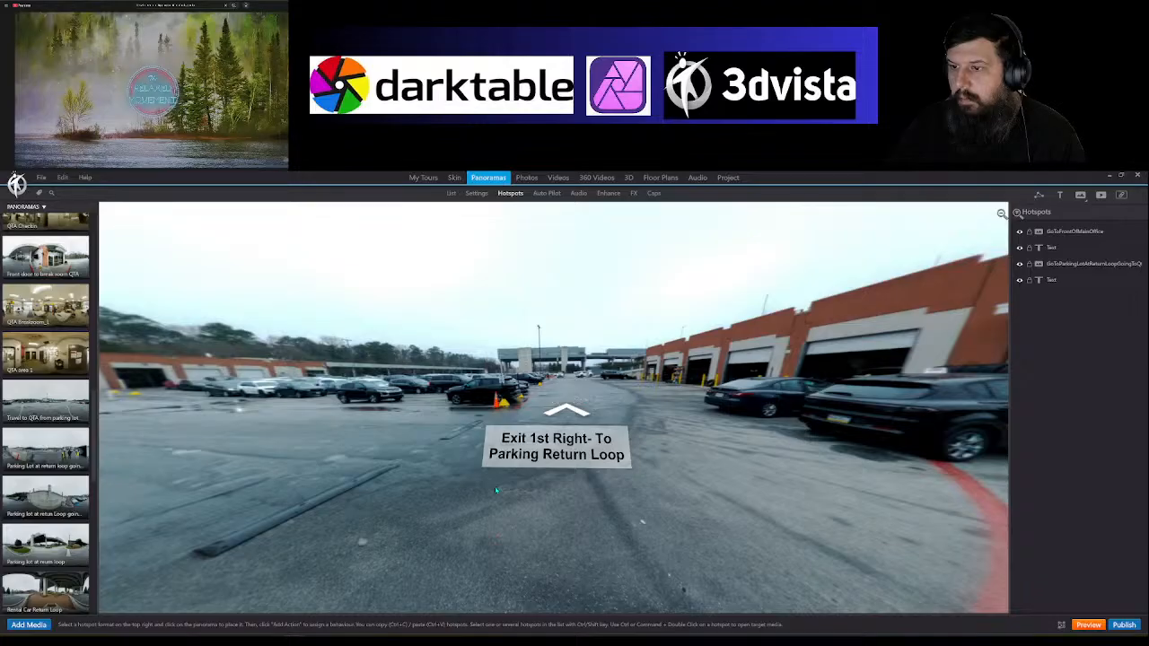
drag(496, 490, 566, 494)
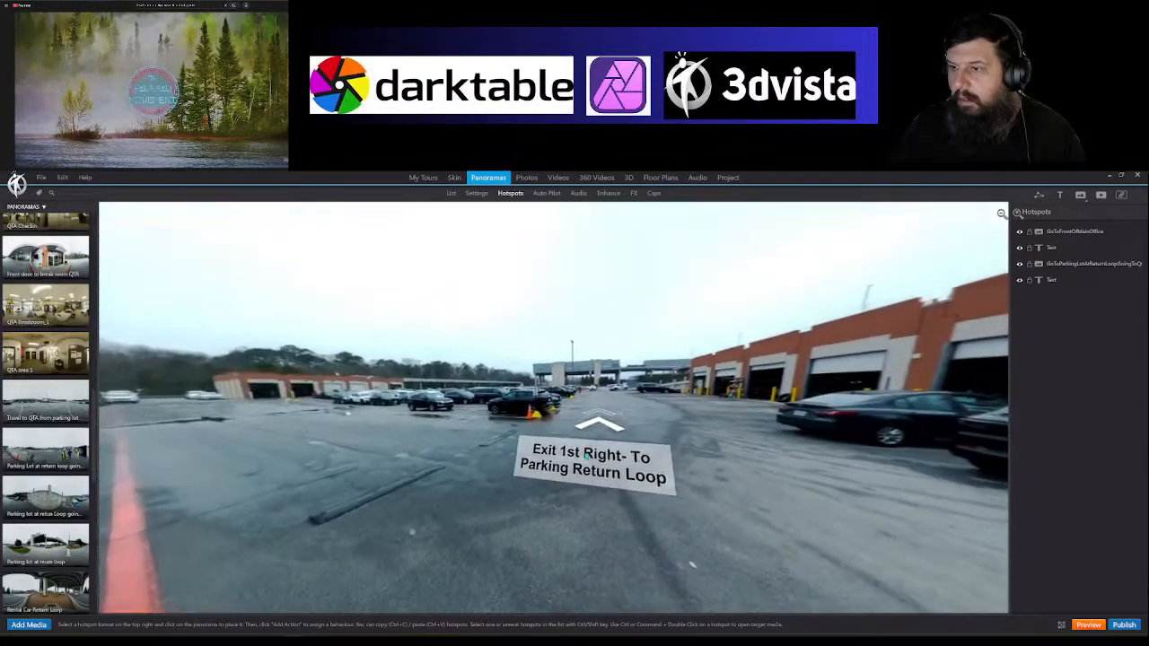
click(599, 424)
drag(596, 419, 597, 405)
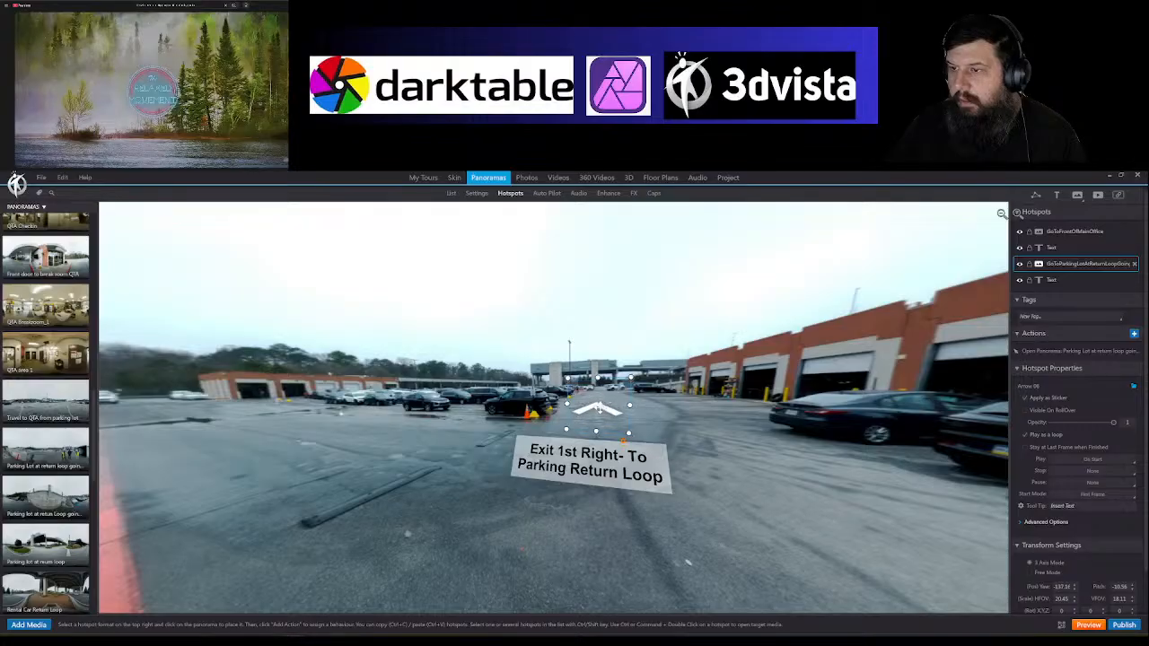
drag(614, 468, 614, 446)
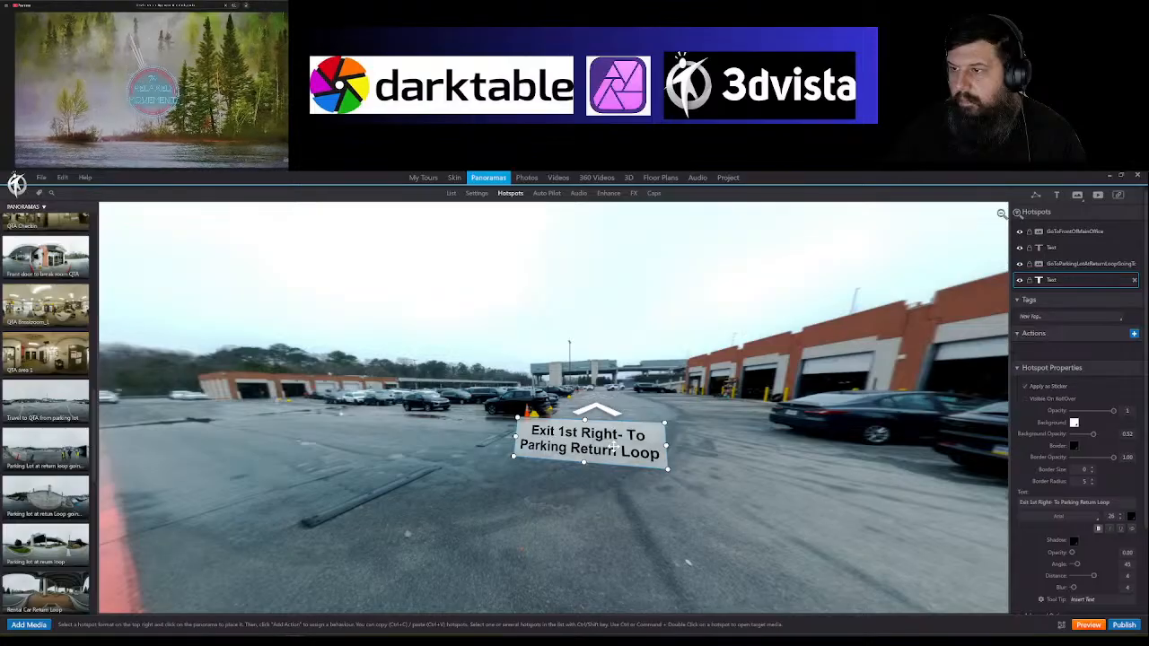
click(539, 490)
Step: Link the roadway beside the guardrail and red line to the "QTA_Main Office" panorama with an arrow hotspot
drag(540, 490, 725, 509)
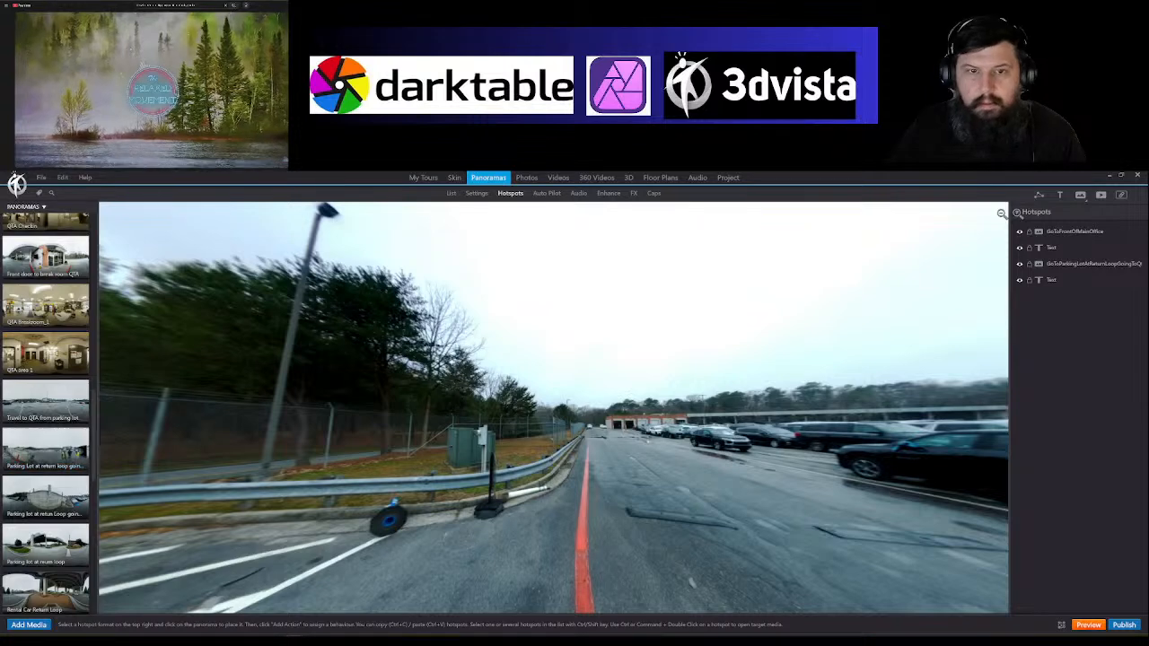
scroll(64, 368, up, 5)
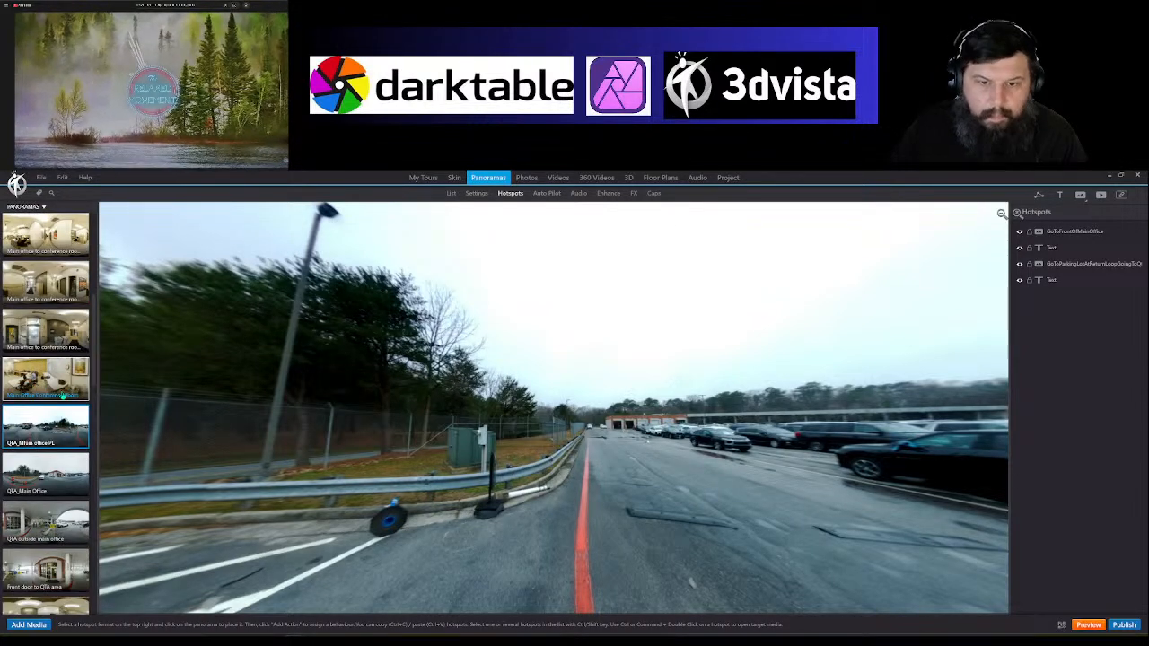
click(45, 472)
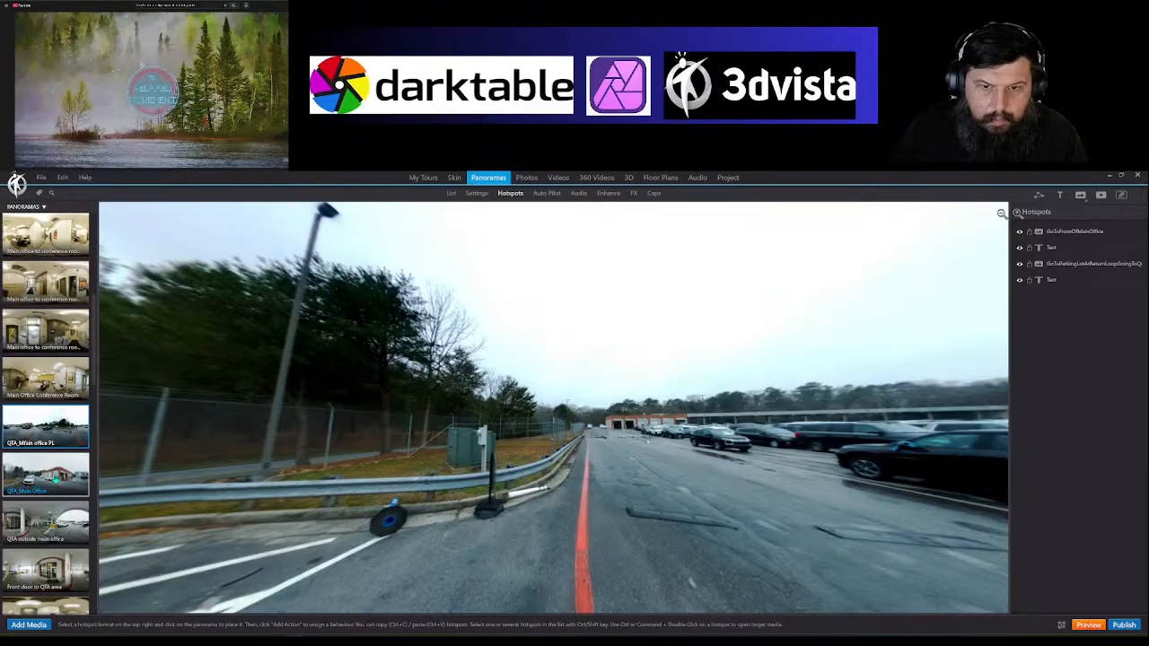
drag(359, 461, 594, 429)
click(686, 443)
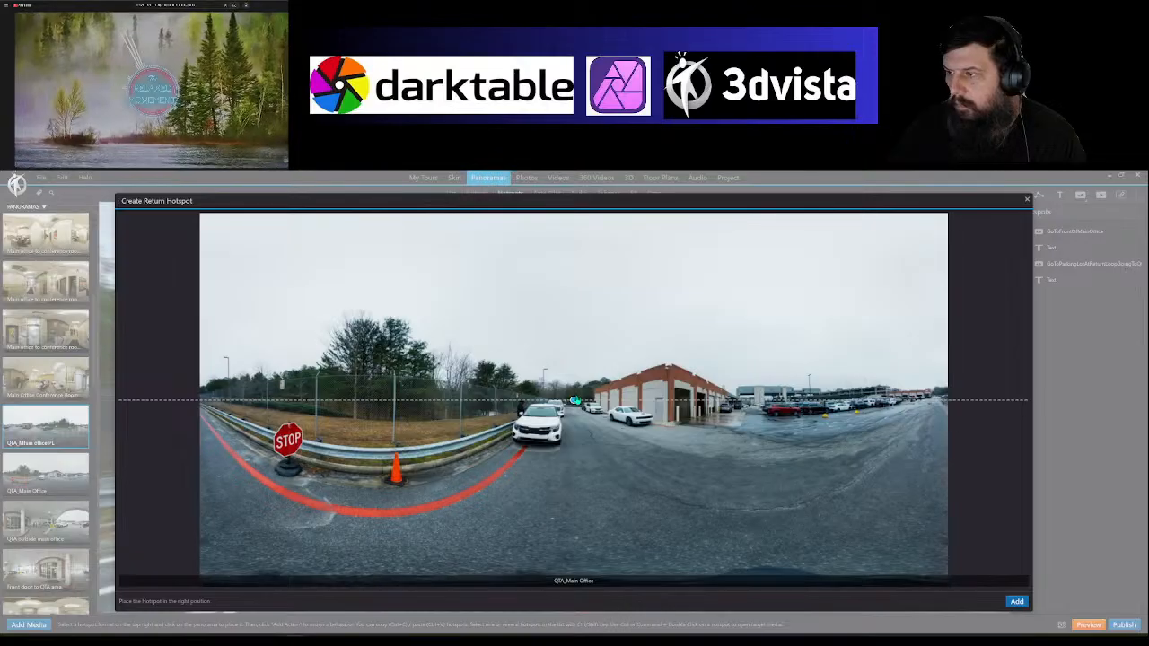
Step: Add the return hotspot on the horizon at the far end of the parking lot, and place the new arrow on the red line
drag(575, 402, 936, 401)
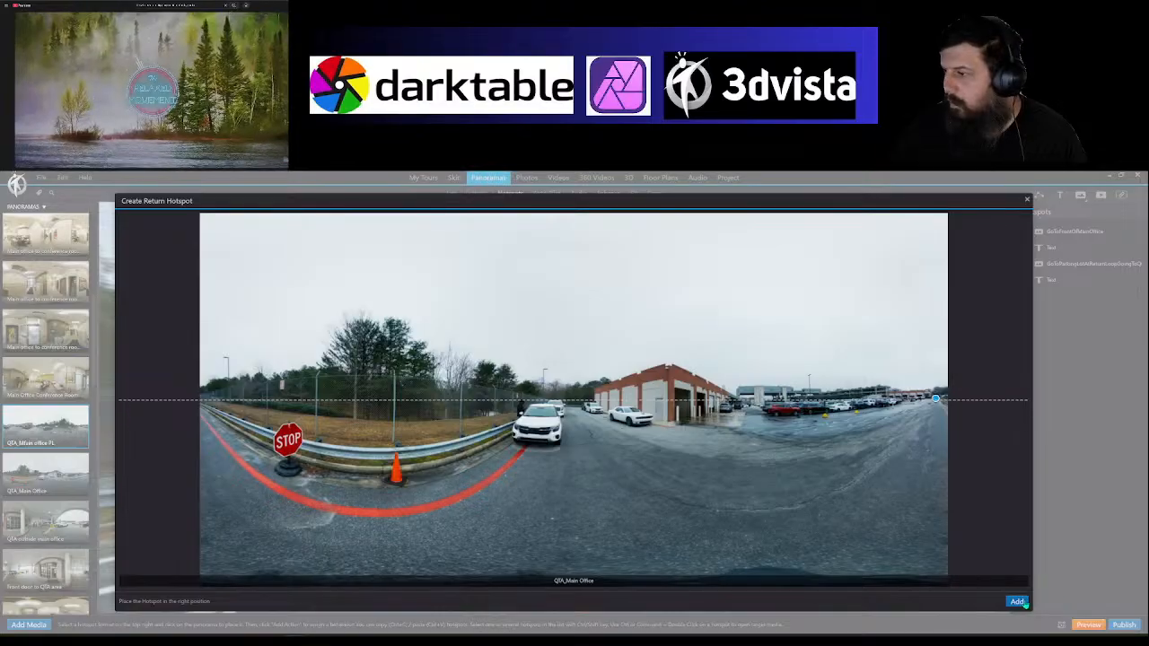
click(1017, 601)
drag(552, 413, 581, 435)
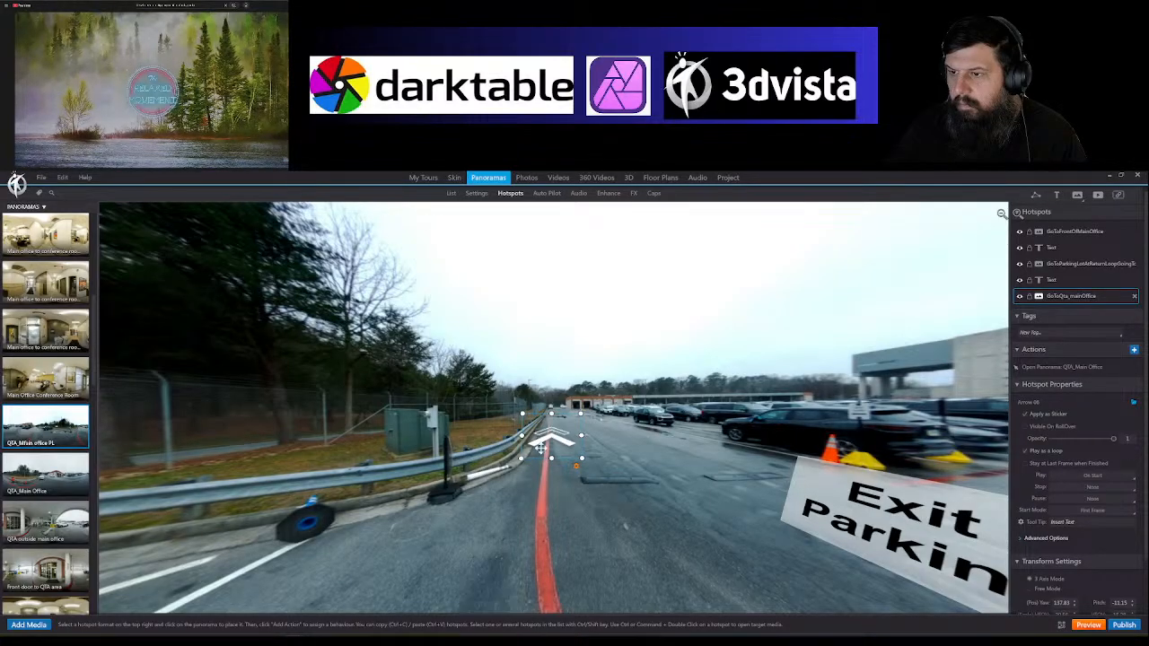
click(678, 544)
Step: Move the "Exit 1st Right" label and its overpass-facing arrow closer to the horizon, with the arrow above the label
drag(678, 544, 729, 555)
click(583, 430)
drag(583, 431, 607, 427)
drag(682, 448, 682, 444)
click(576, 393)
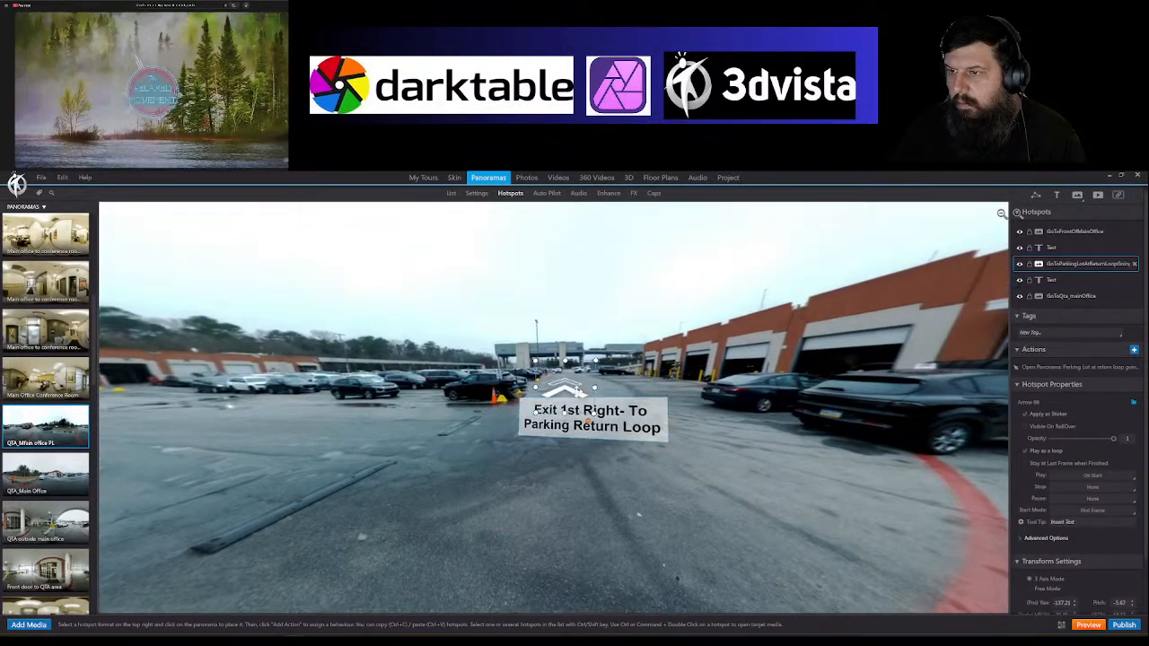
drag(576, 393, 588, 386)
Step: Nudge the "QTA_Main Office" arrow hotspot so it sits centred over the red line beside the guardrail
drag(621, 423, 708, 478)
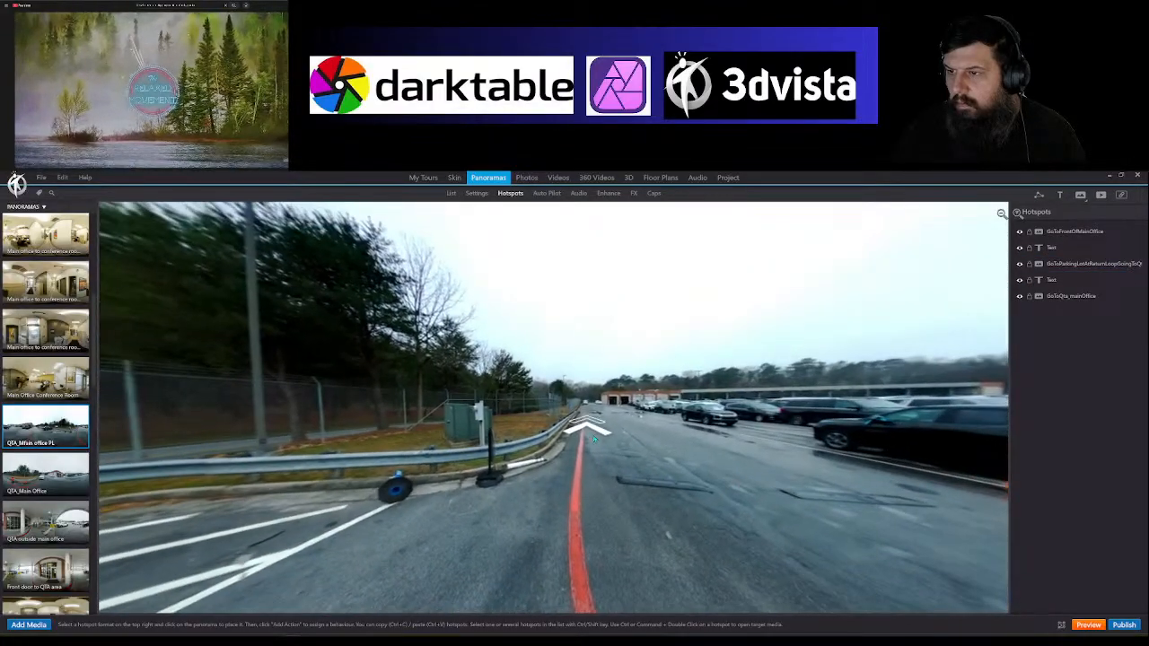
click(588, 430)
drag(588, 430, 584, 435)
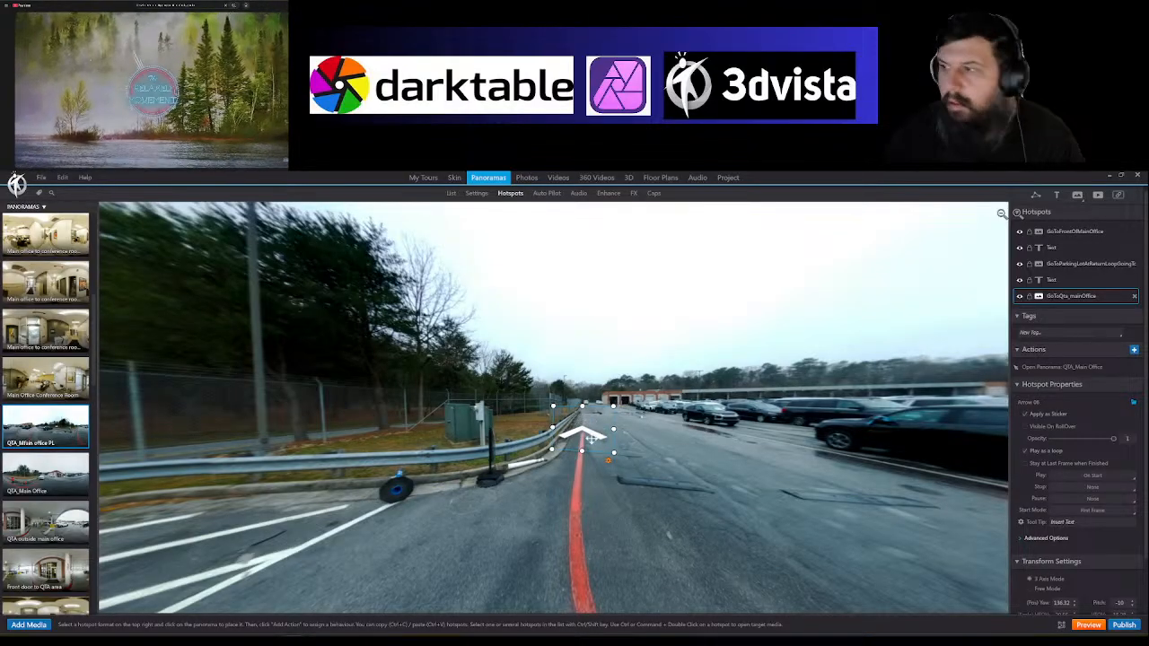
Step: Add a wide, slim text label reading "To QTA Office" just above the arrow on the red line beside the guardrail
click(1056, 196)
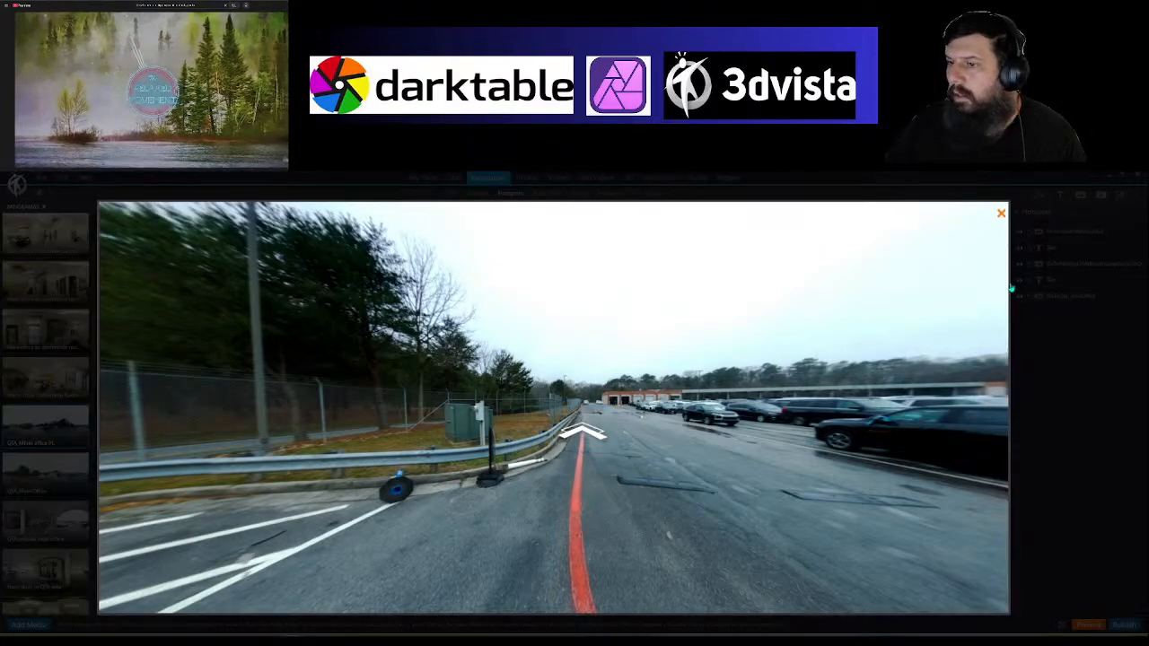
click(576, 464)
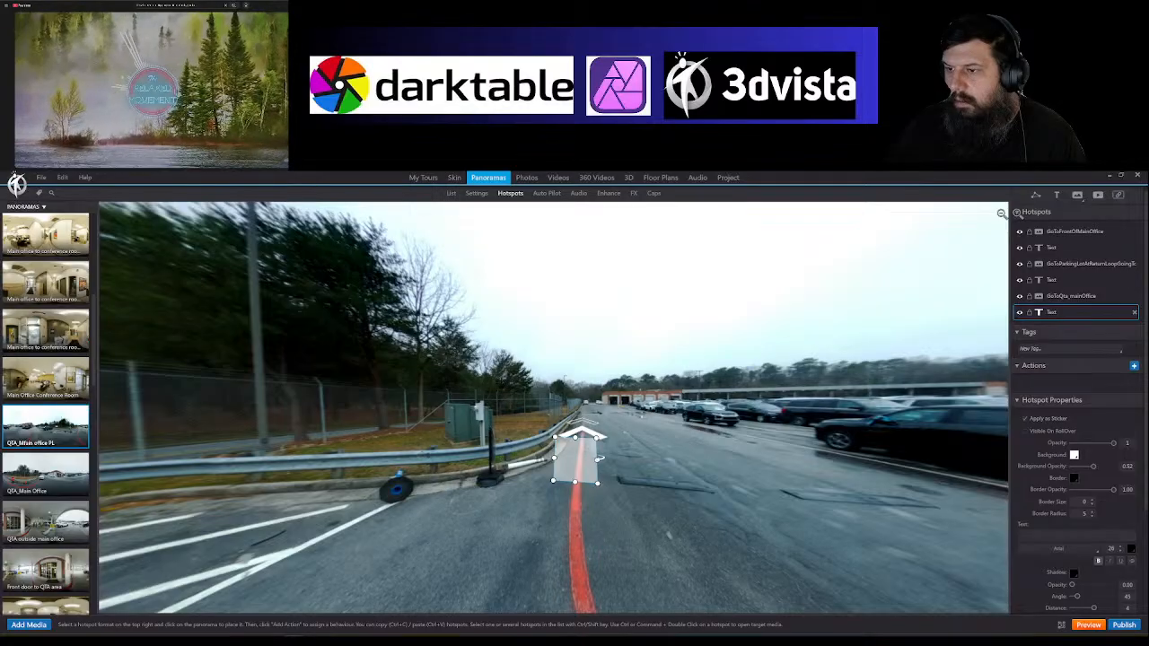
drag(599, 459, 660, 462)
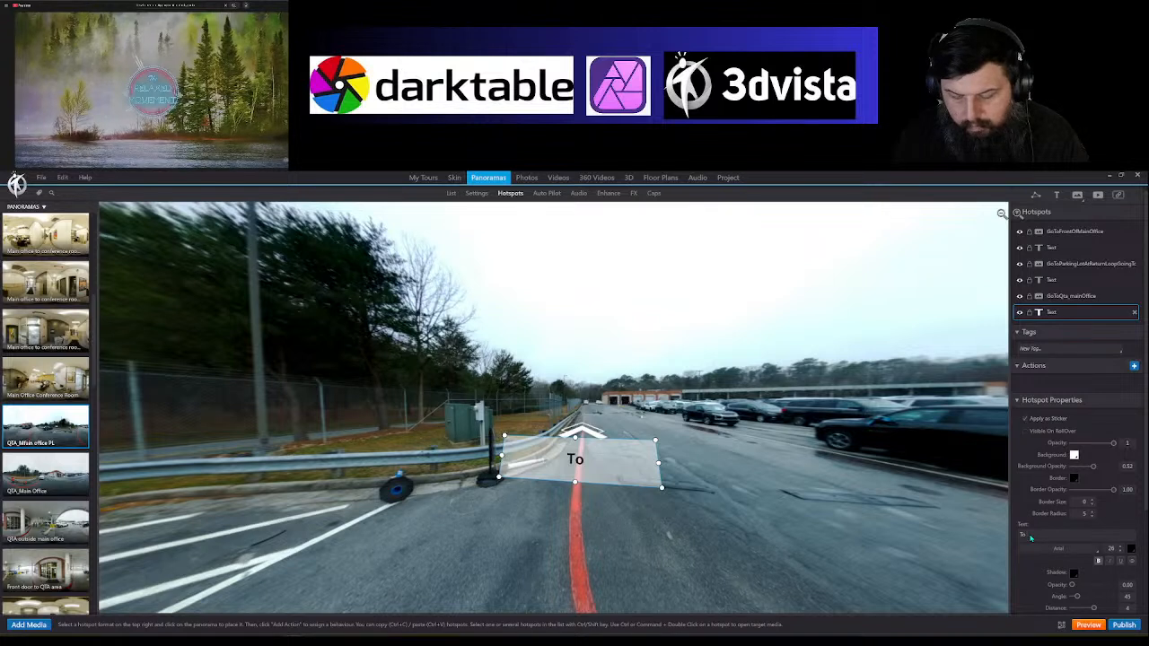
text(TA)
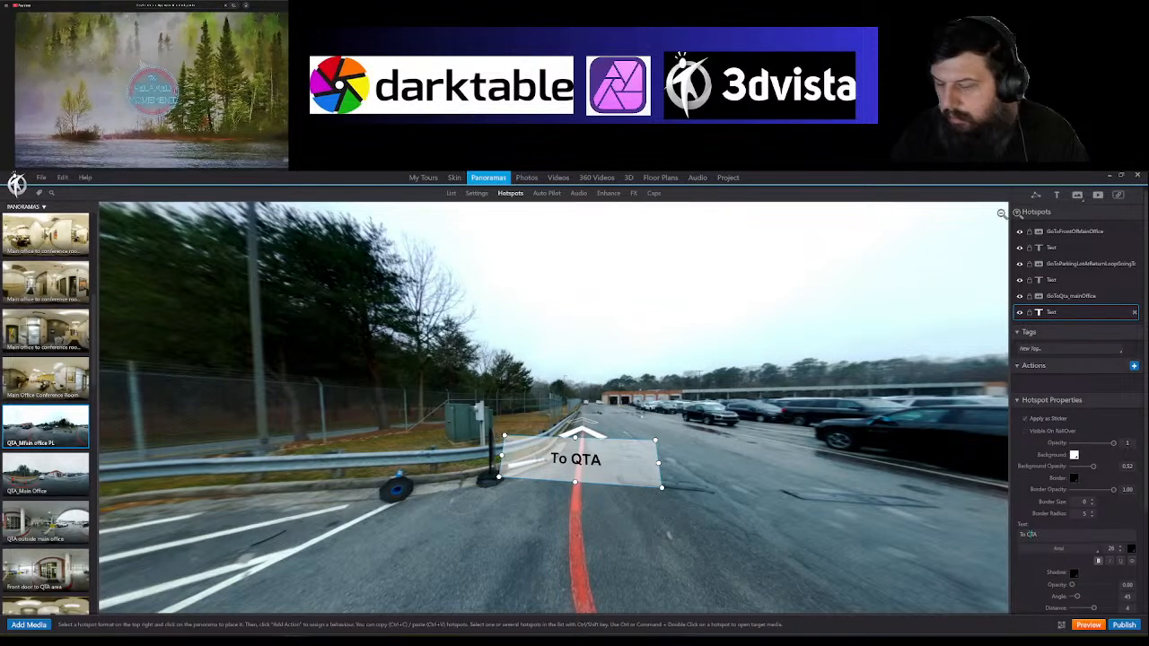
text( Office)
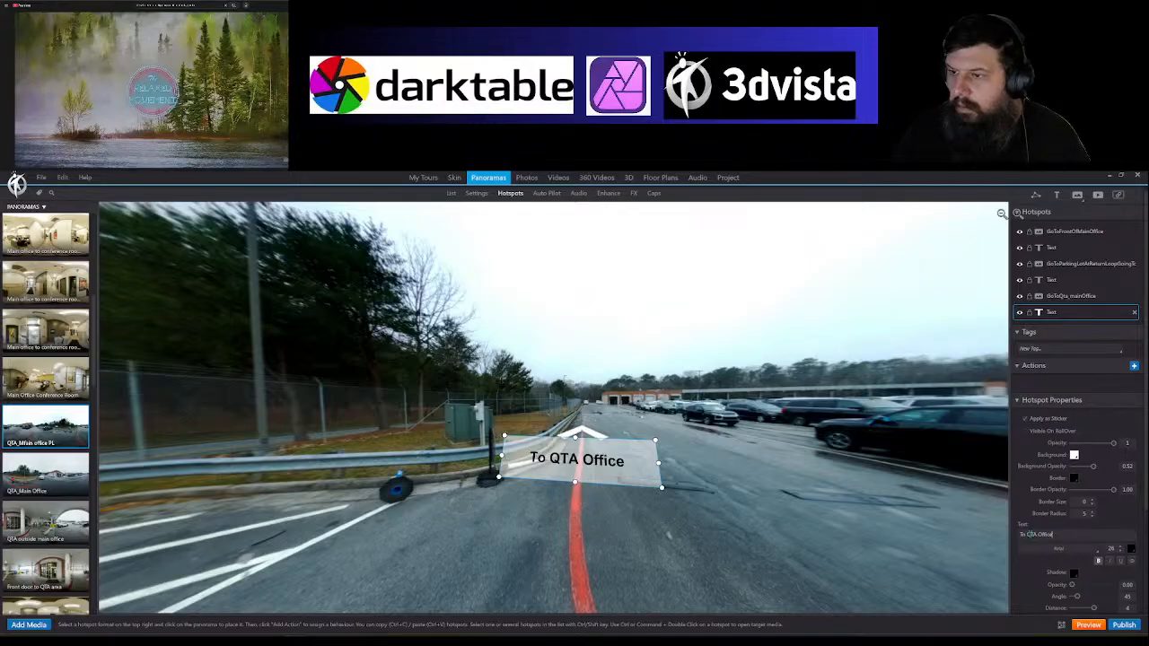
drag(625, 476, 635, 378)
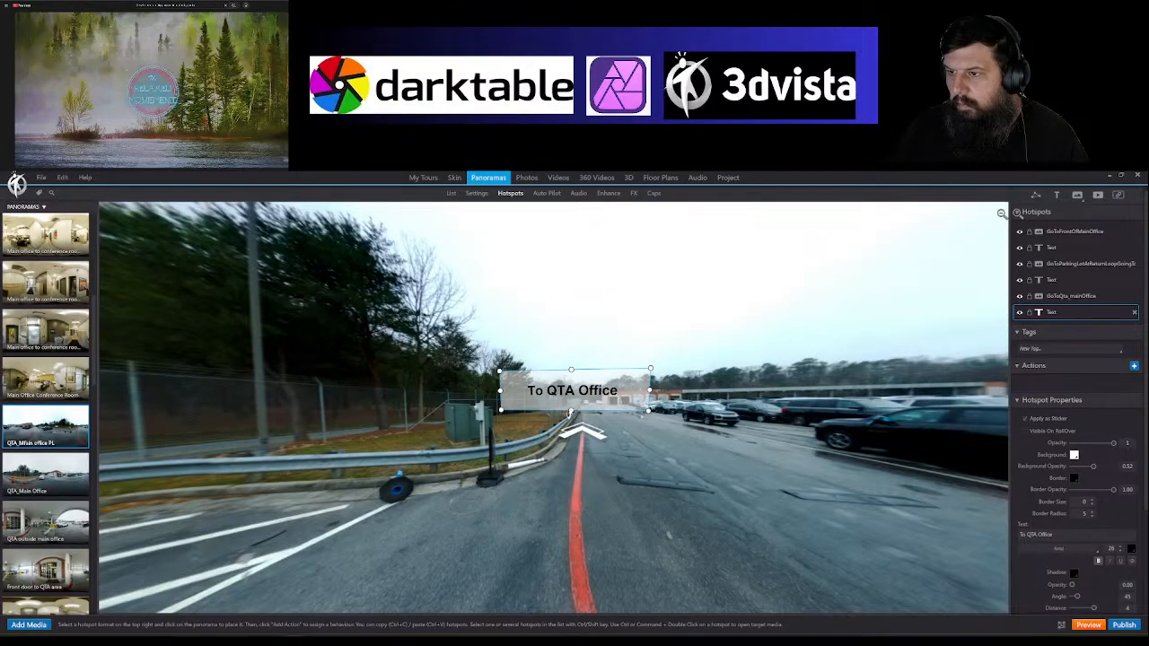
drag(572, 411, 572, 404)
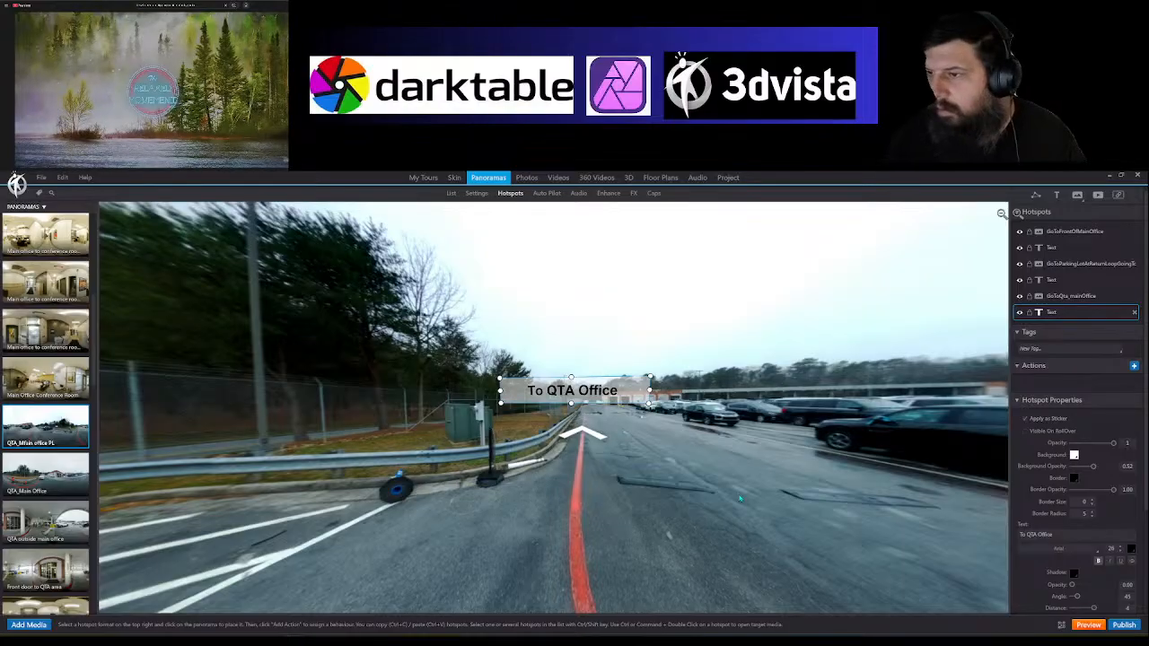
Step: Follow the guardrail arrow to the "QTA_Main Office" panorama and lower its return arrow onto the roadway beside the red line
click(877, 507)
drag(877, 507, 620, 561)
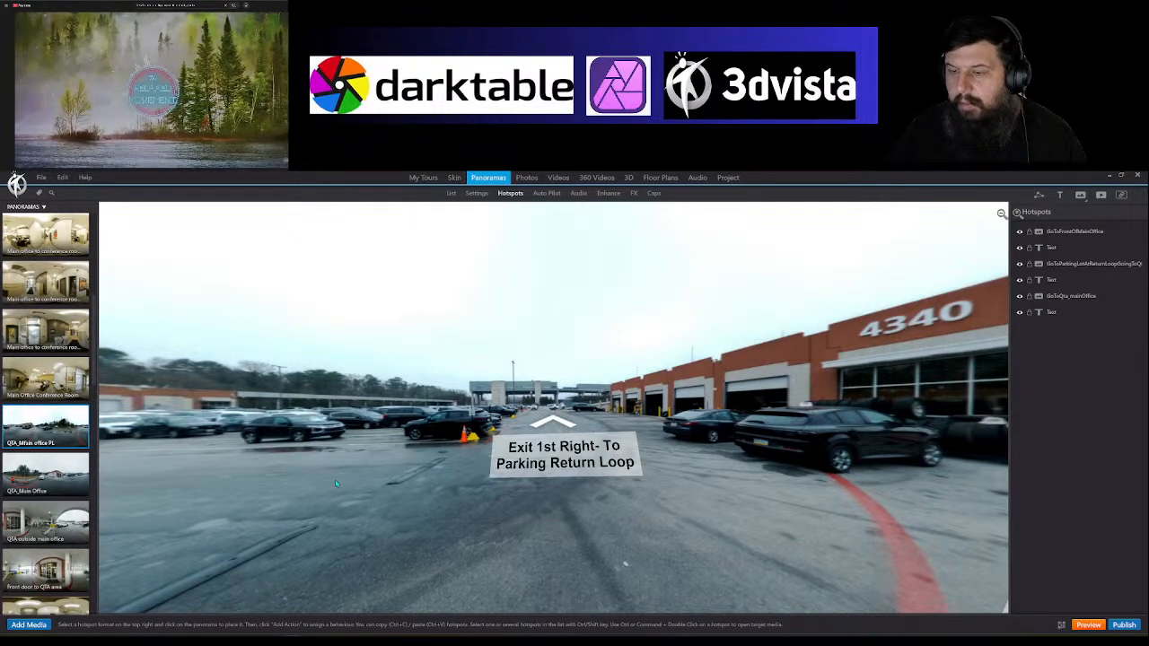
drag(392, 473, 646, 534)
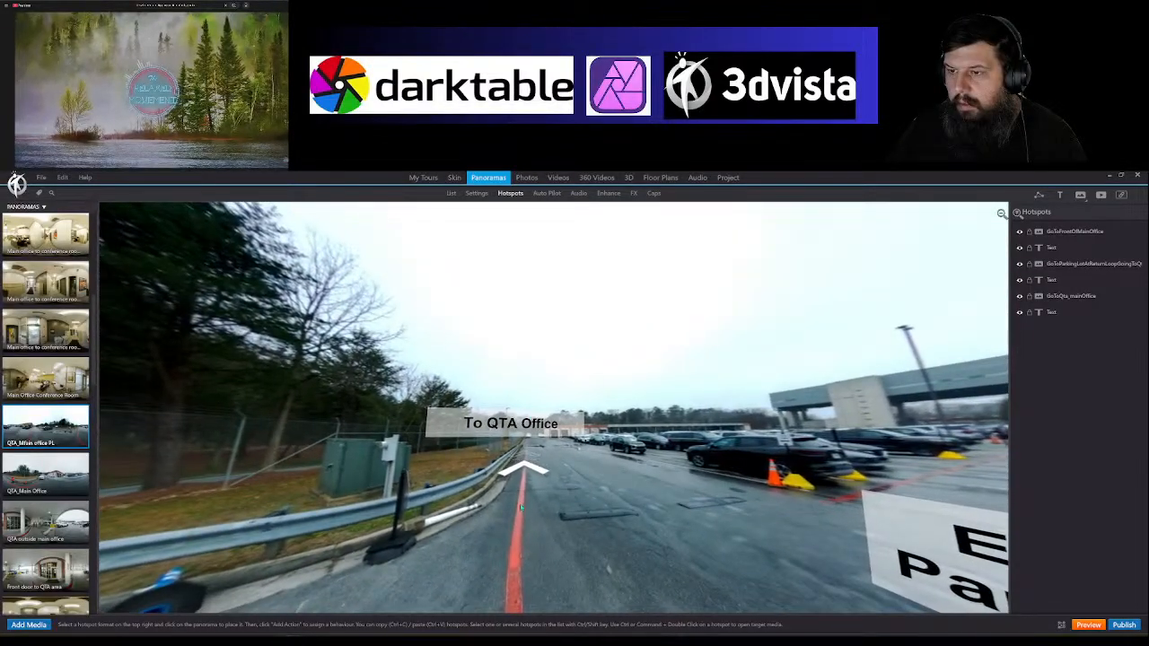
click(525, 469)
ctrl+double_click(525, 467)
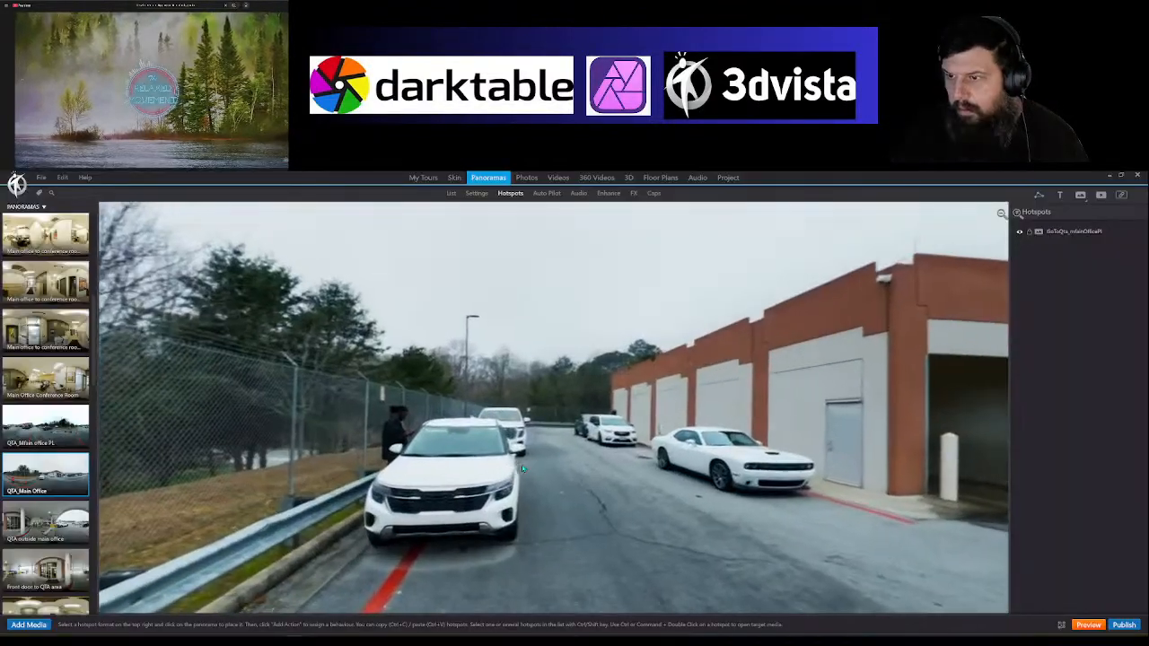
drag(668, 453, 332, 531)
drag(531, 422, 531, 468)
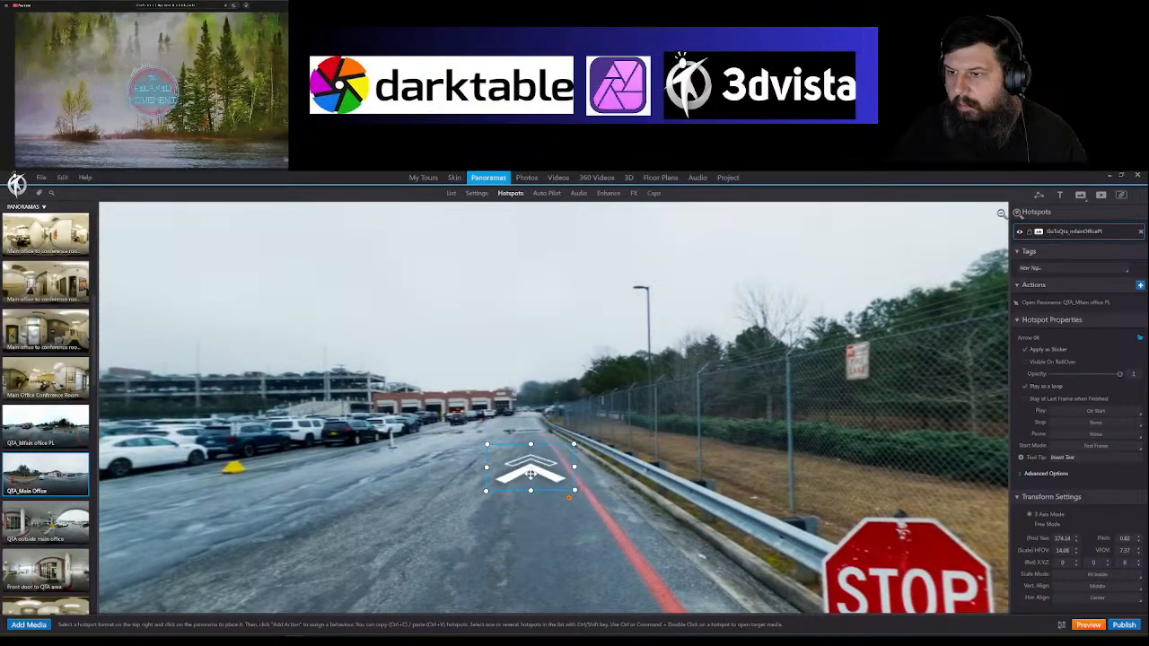
scroll(567, 530, down, 2)
drag(568, 530, 506, 526)
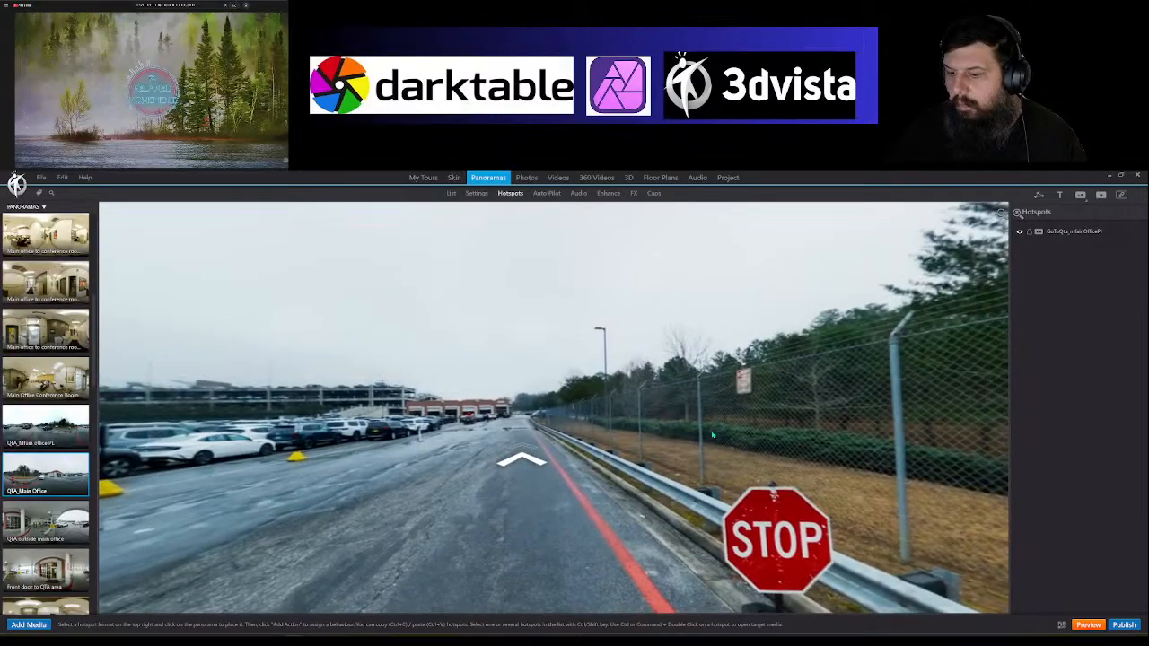
Step: Add a widened, slim text label reading "To Main Office" directly above the return arrow near the stop sign
click(1060, 196)
click(499, 419)
drag(530, 419, 558, 419)
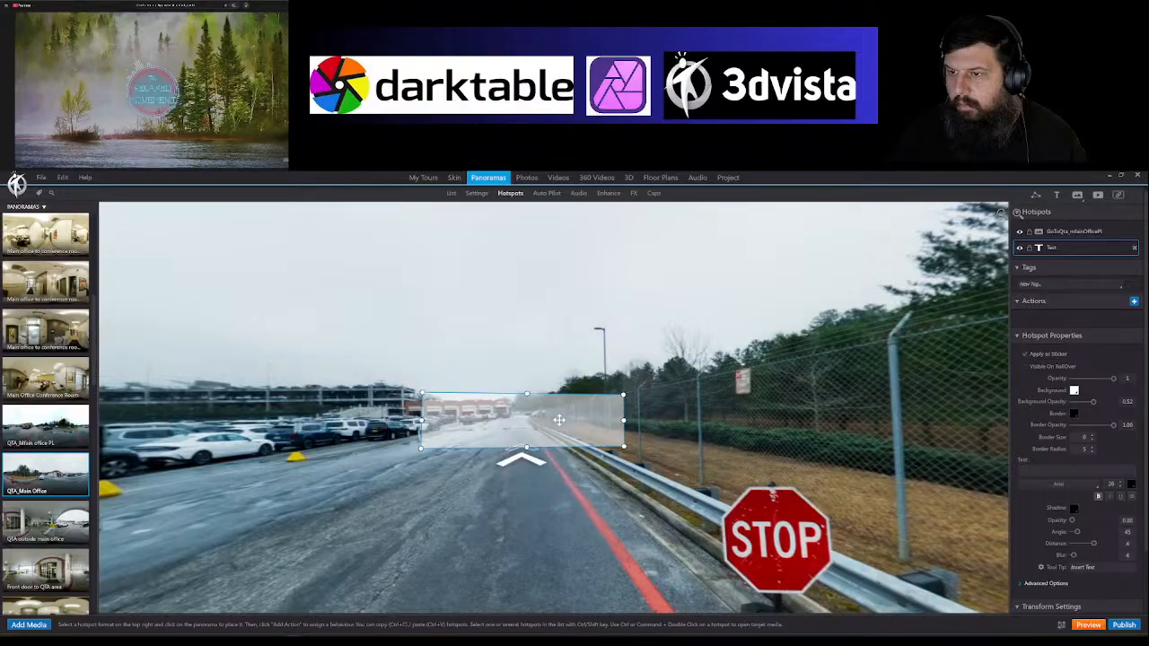
click(1060, 467)
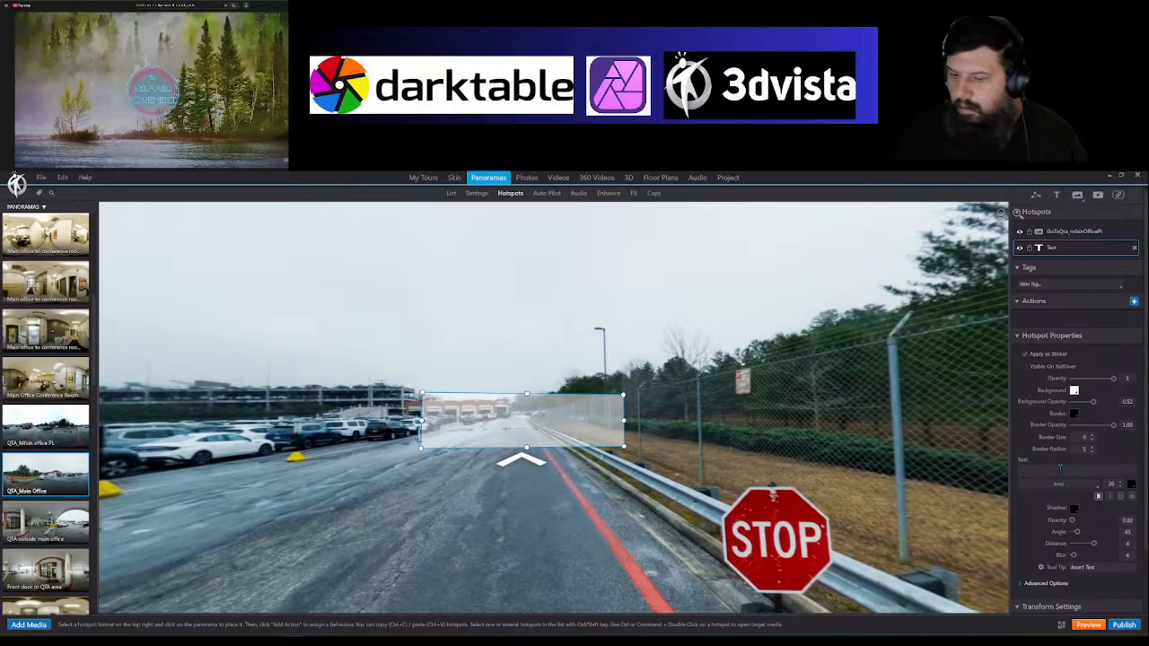
text(To Mai)
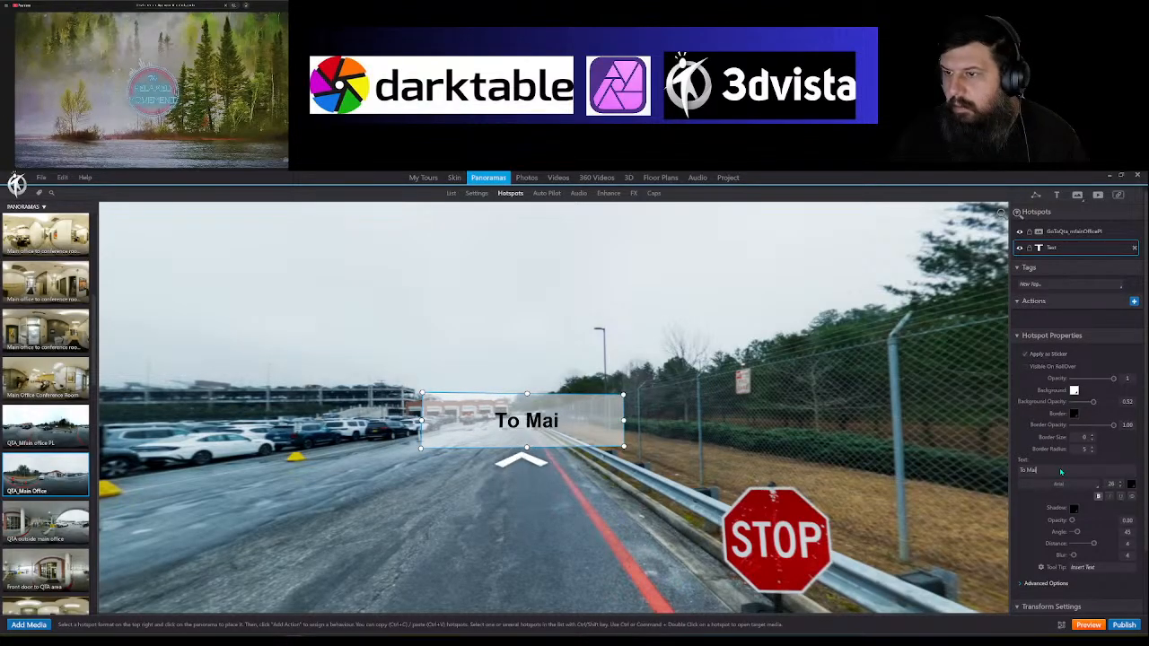
text(n Office)
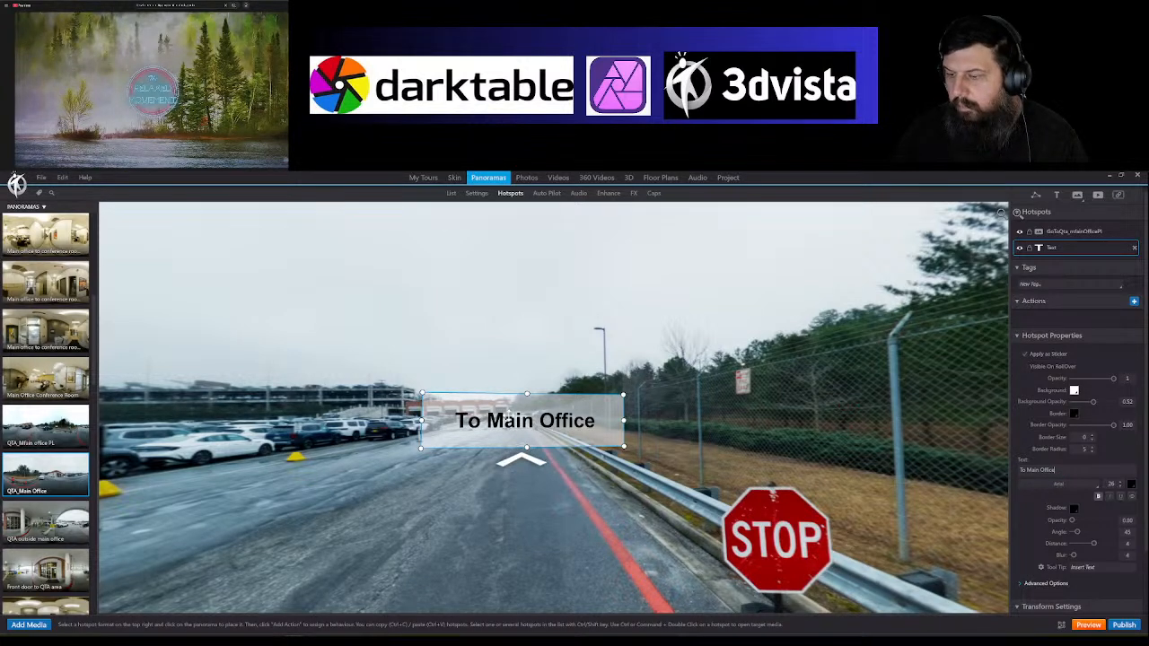
drag(526, 393, 534, 406)
Step: Link the roadway beside the brick garage to "QTA outside main office" with an arrow, placing its return hotspot at the far parking lot horizon
drag(535, 500, 671, 533)
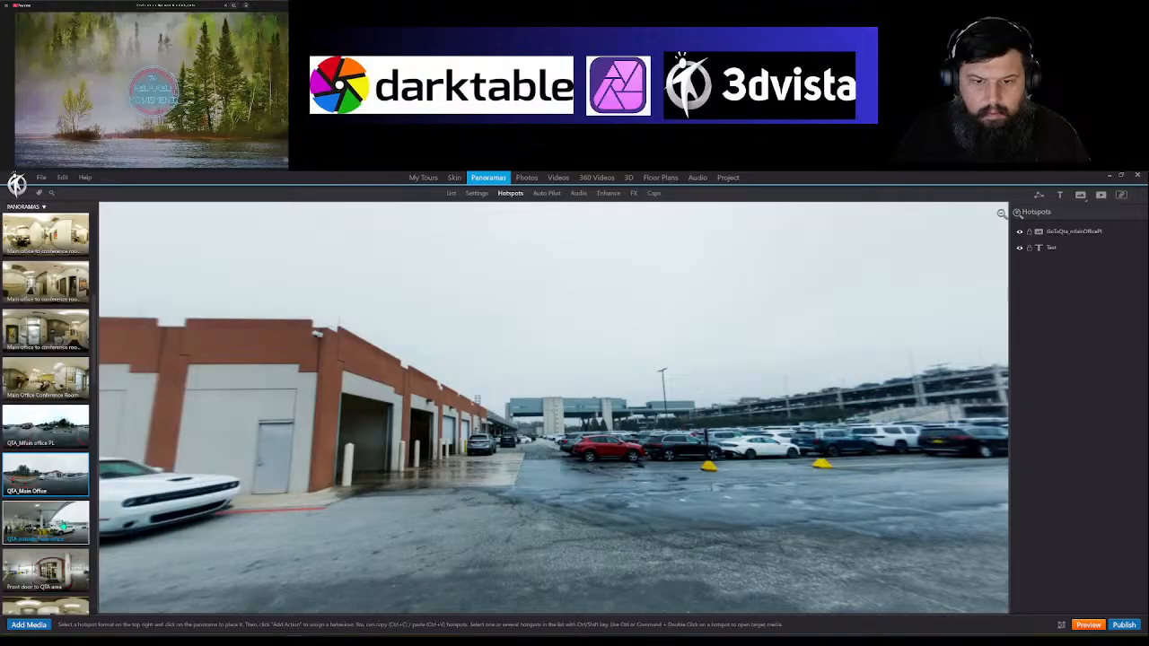
click(61, 523)
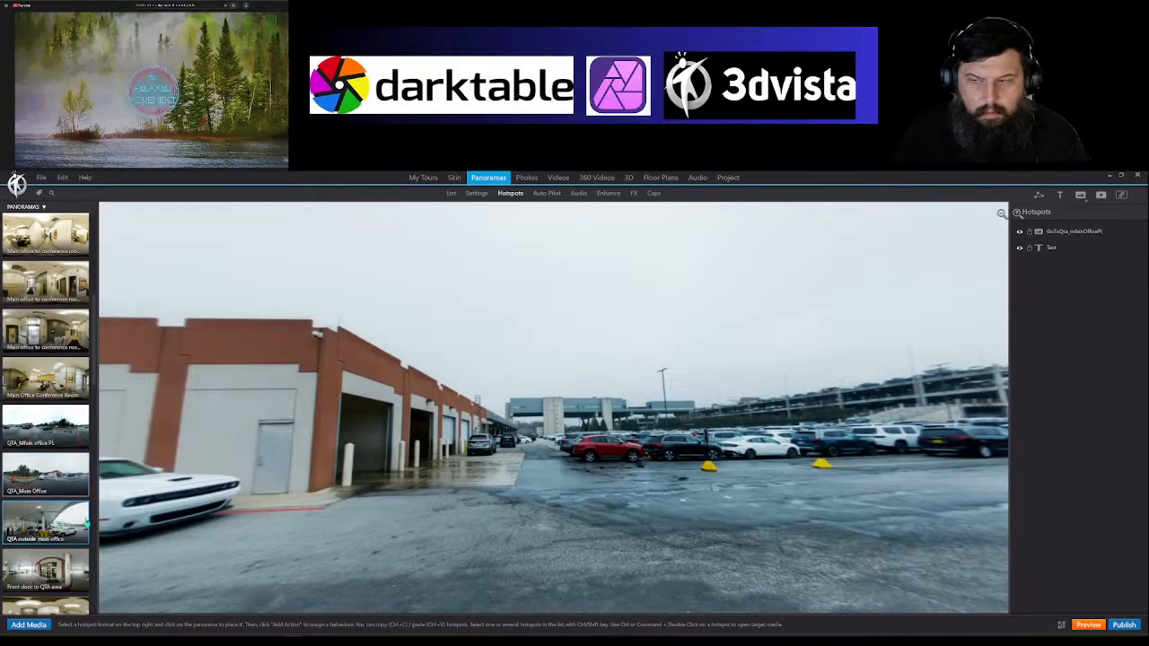
click(528, 445)
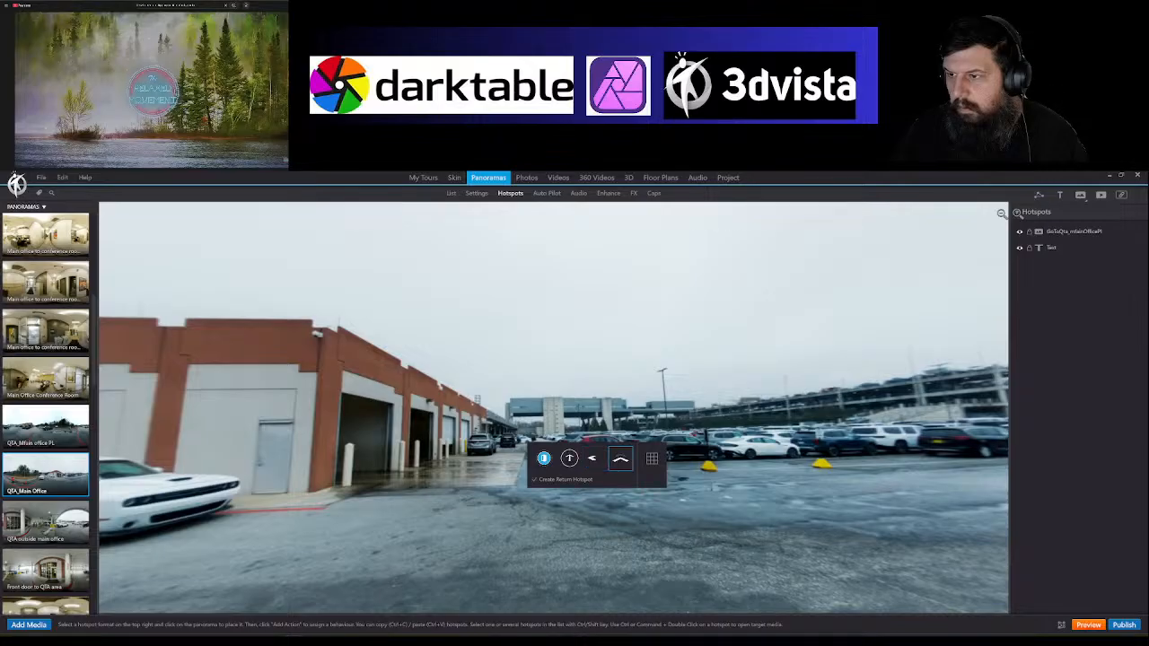
click(619, 459)
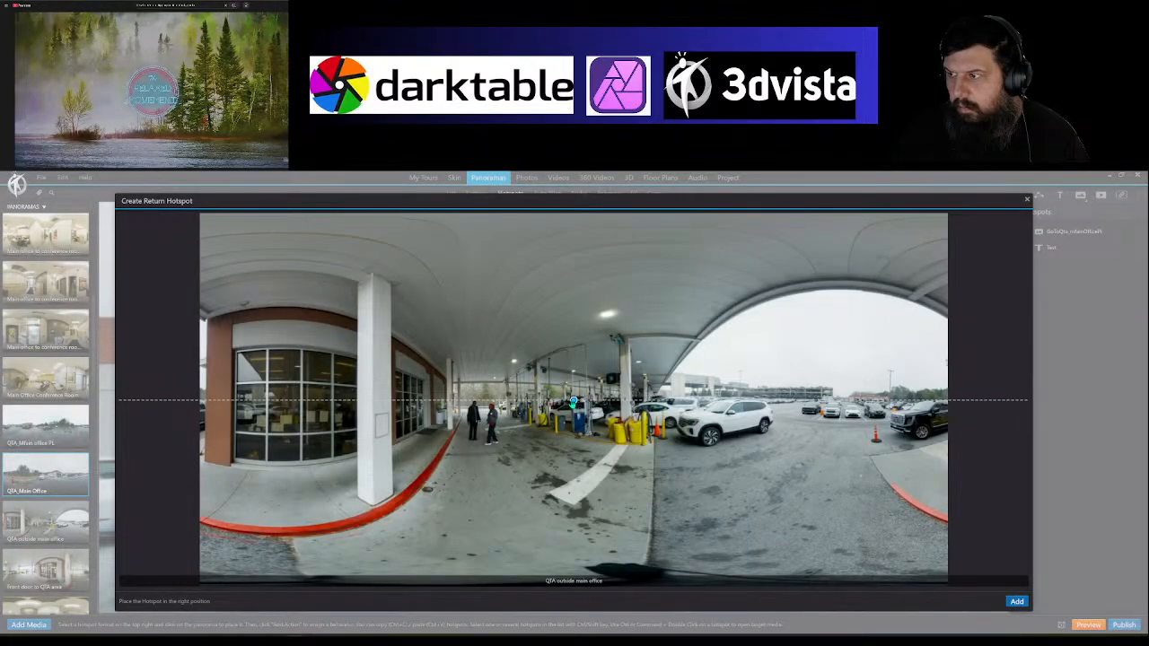
drag(573, 400, 837, 406)
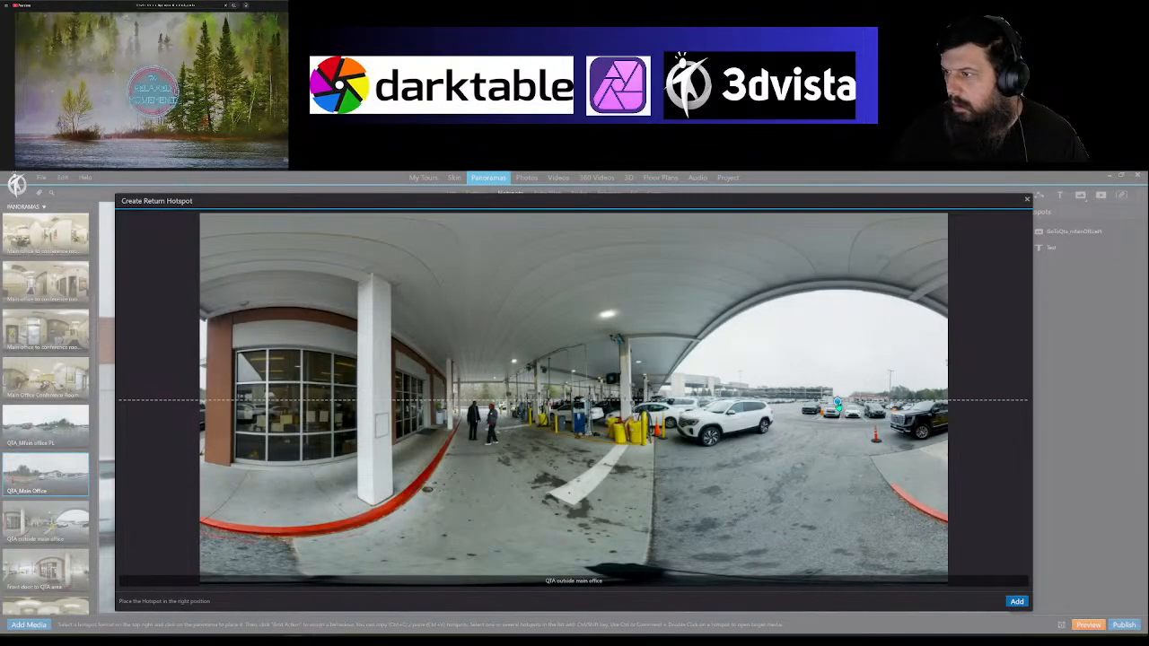
click(1017, 601)
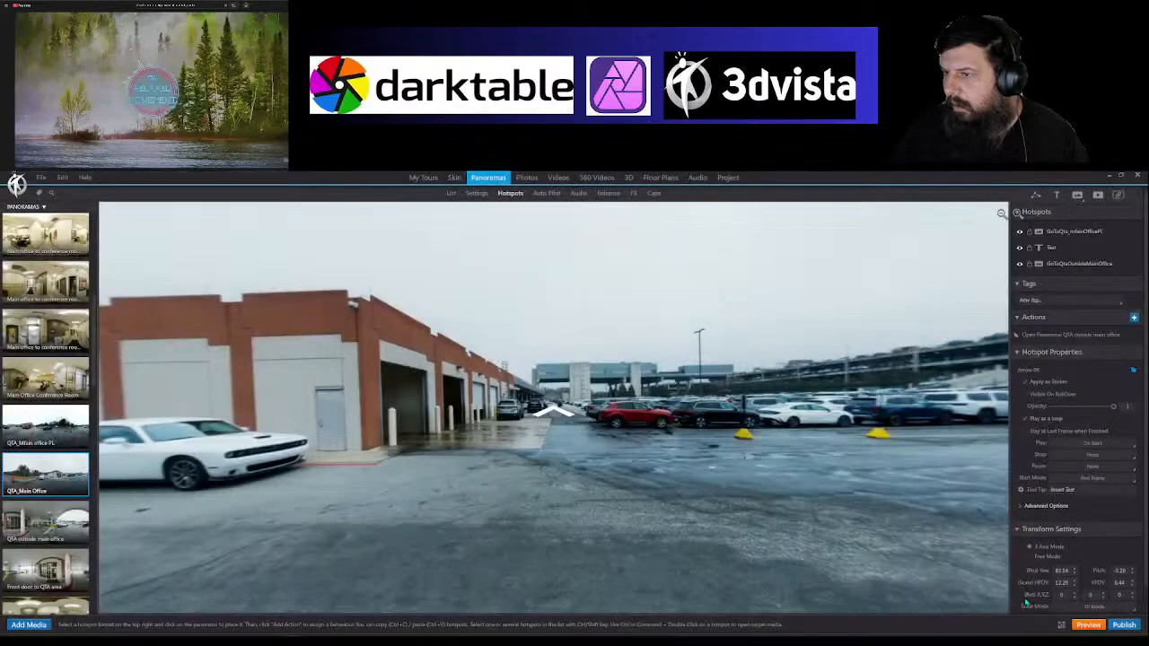
Step: Lower the garage-side arrow onto the pavement, stretch it vertically, and add a "To QTA Office" text label beneath it
mouse_move(551, 408)
mouse_down()
mouse_move(550, 435)
mouse_move(553, 414)
mouse_up()
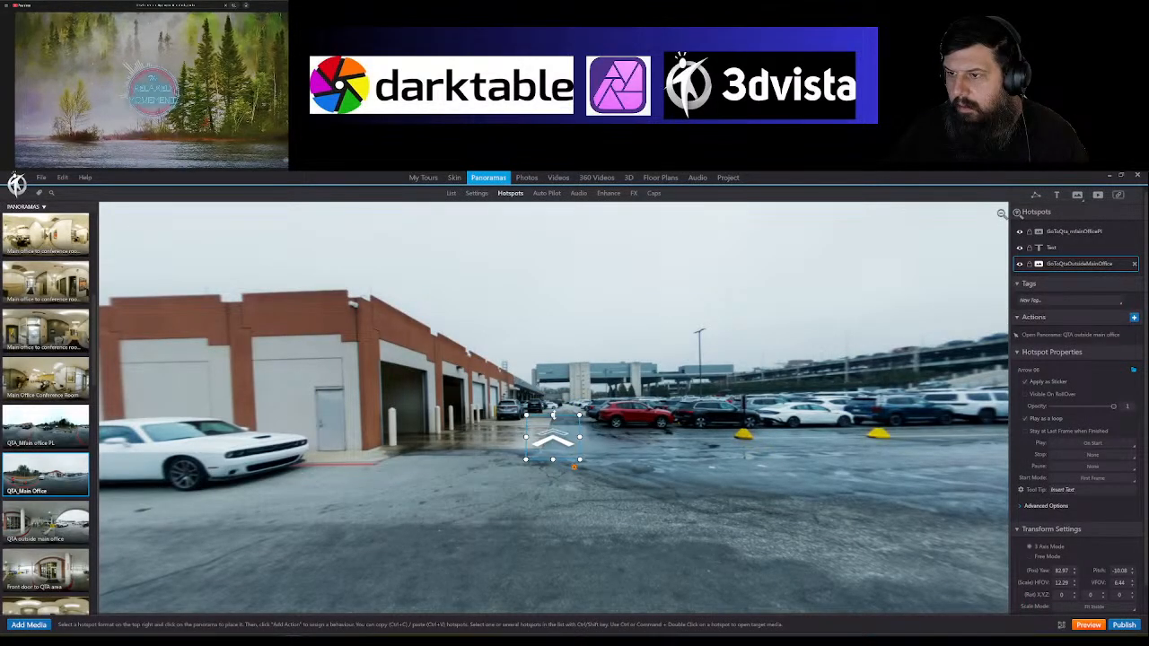
drag(553, 459, 553, 464)
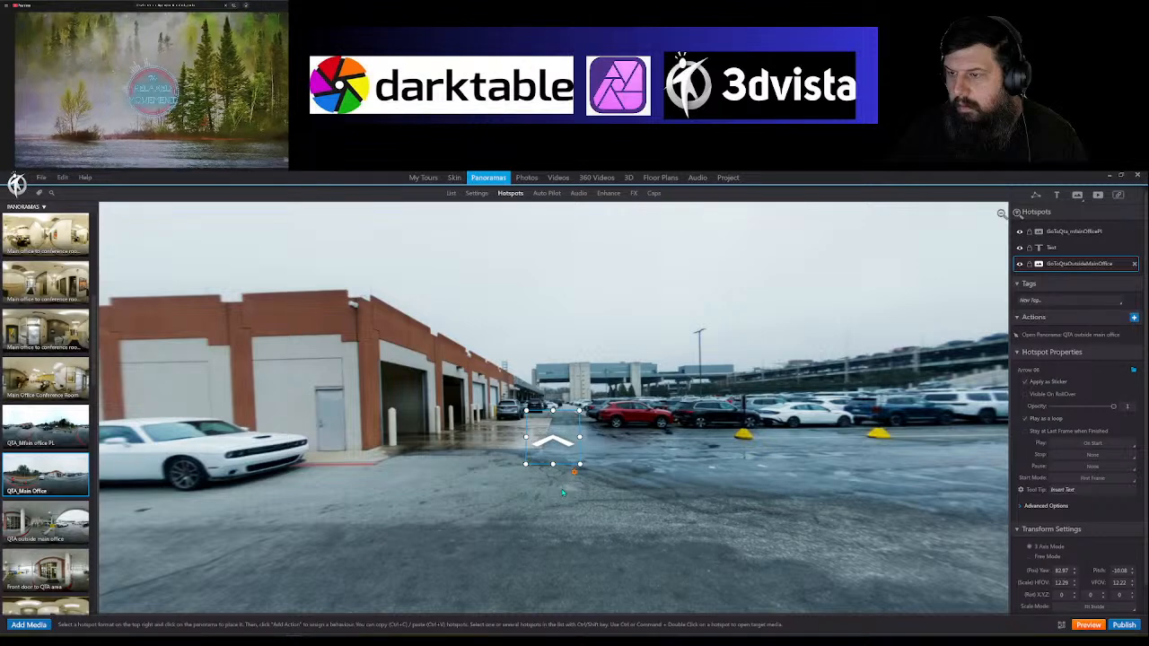
click(1059, 196)
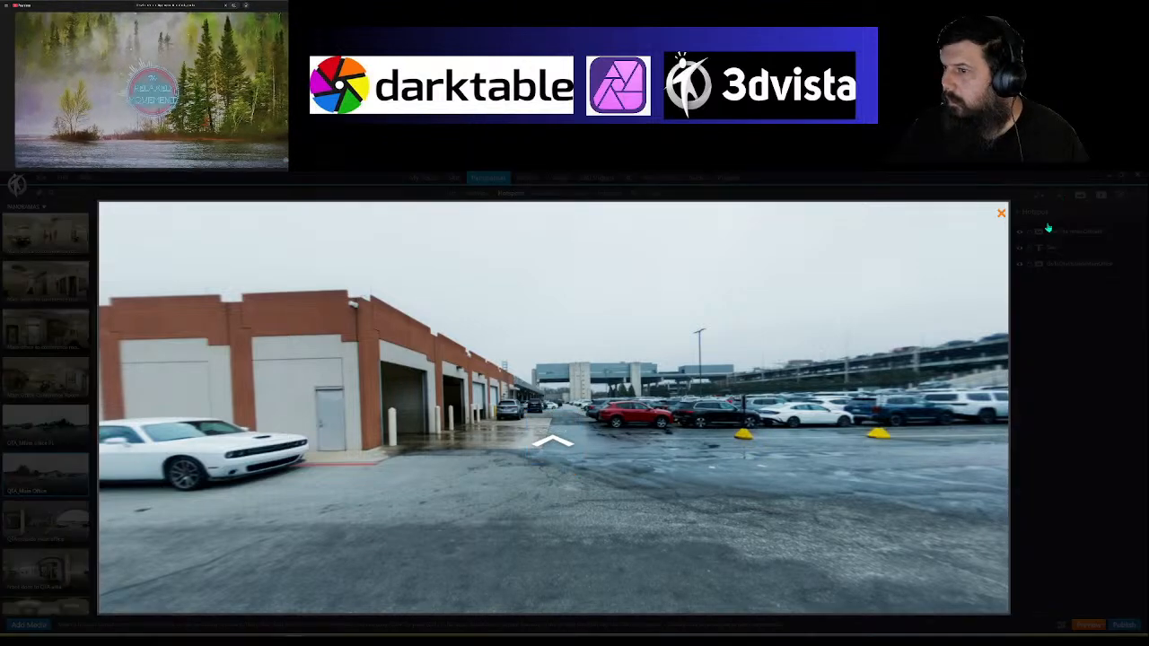
click(531, 471)
mouse_move(557, 465)
mouse_down()
mouse_move(593, 465)
mouse_move(538, 449)
mouse_move(556, 470)
mouse_up()
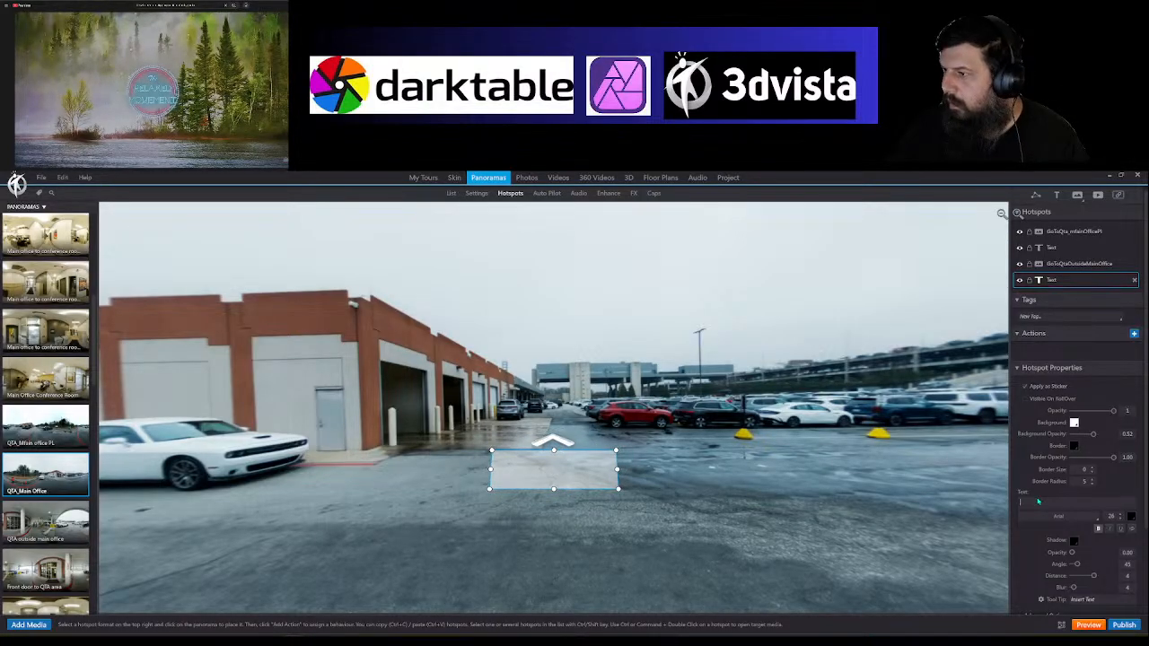
text(o)
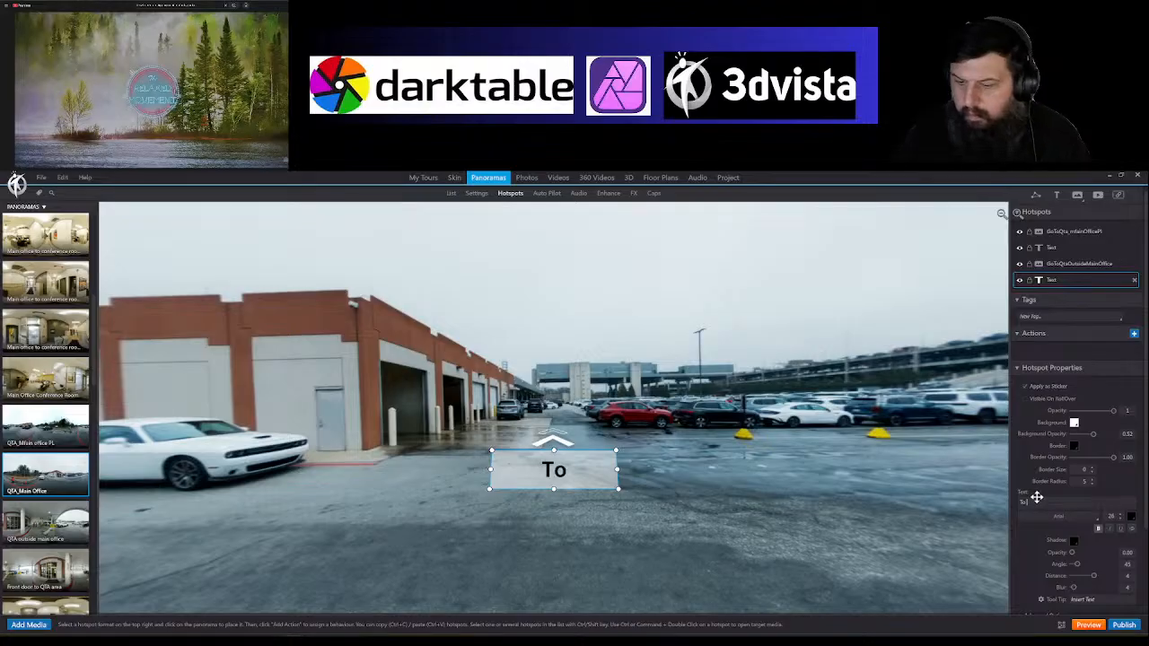
text( QTA Office)
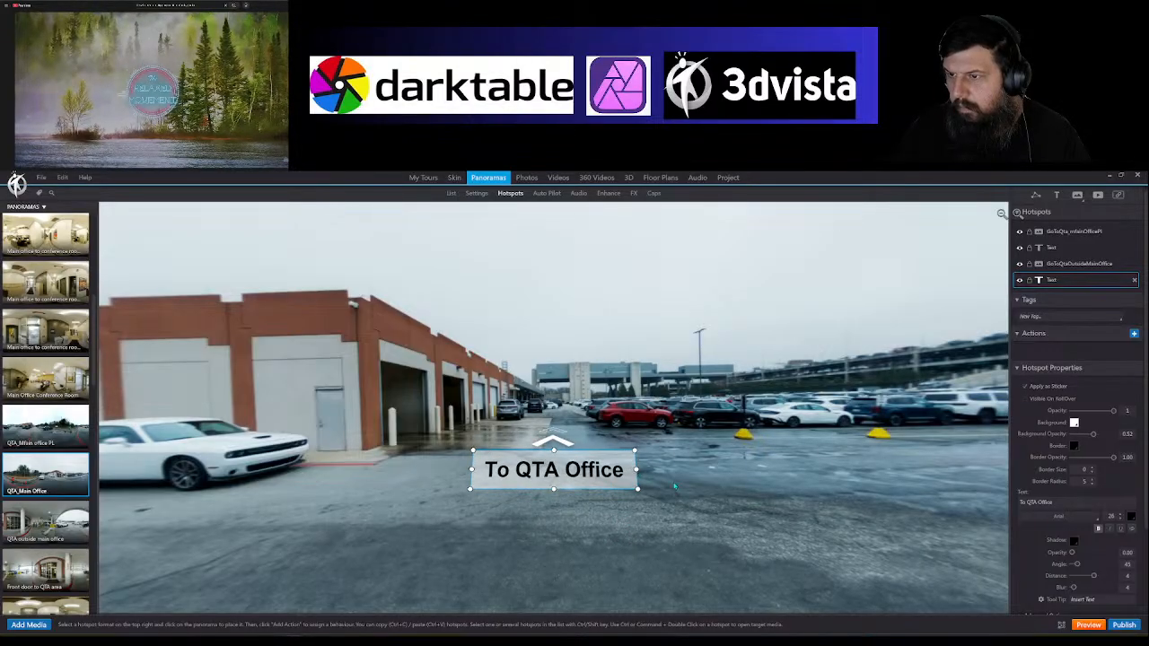
Step: Follow the arrow to "QTA outside main office", lower its return arrow onto the lane between the parked cars, and save the tour
click(554, 440)
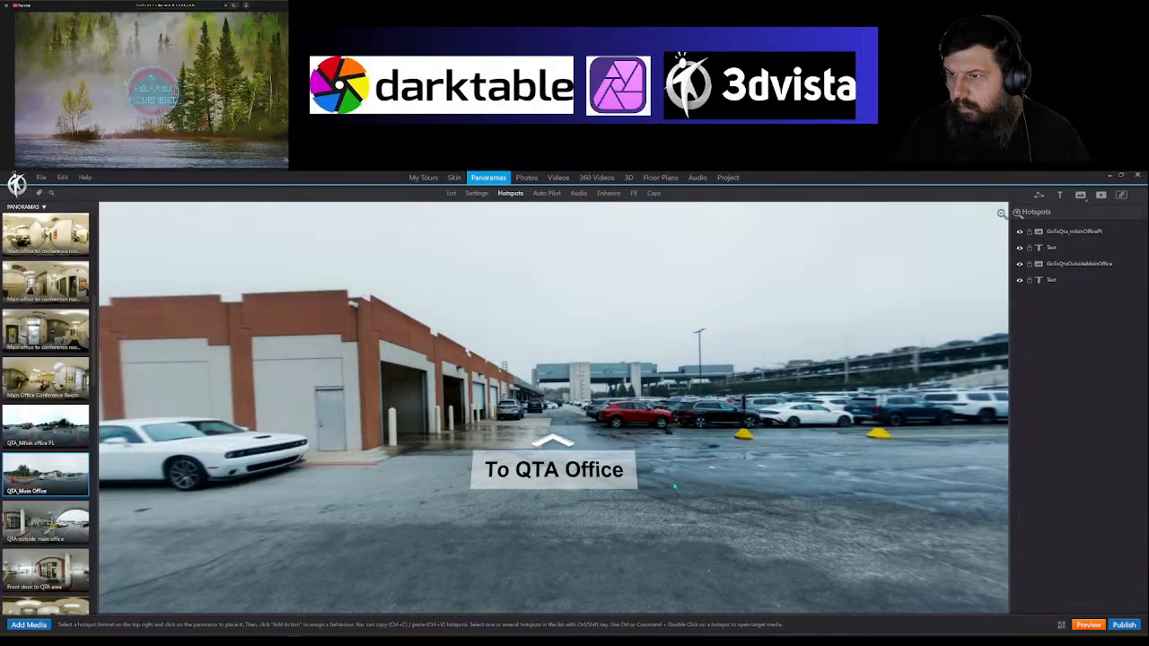
double_click(558, 439)
drag(563, 439, 575, 462)
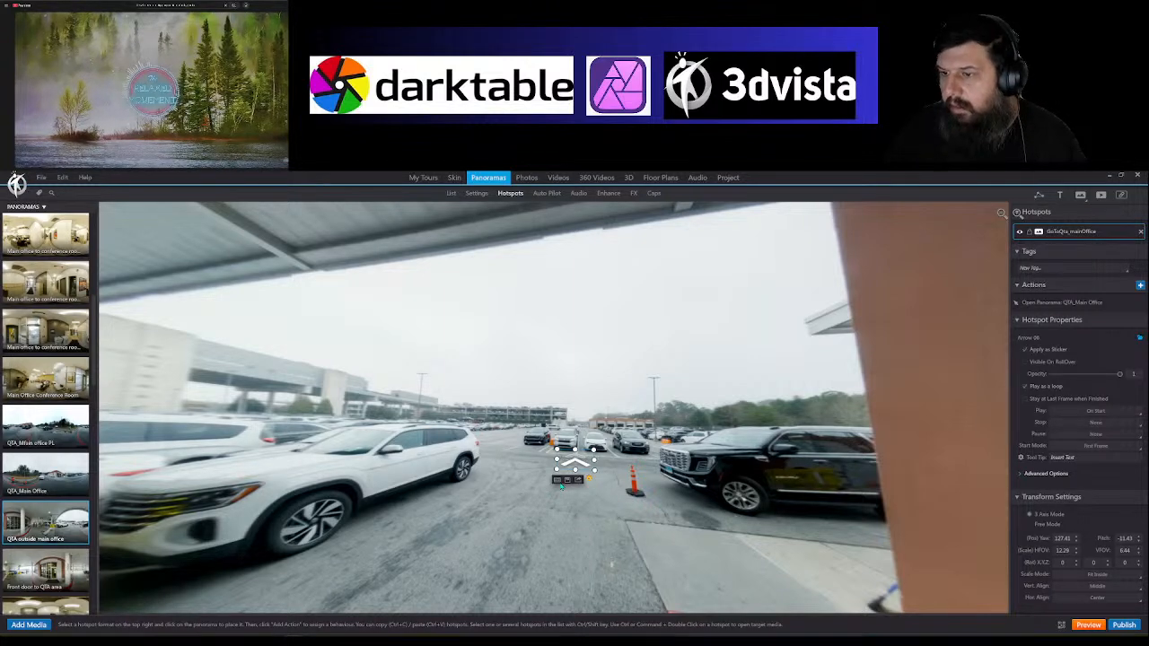
key(ctrl+s)
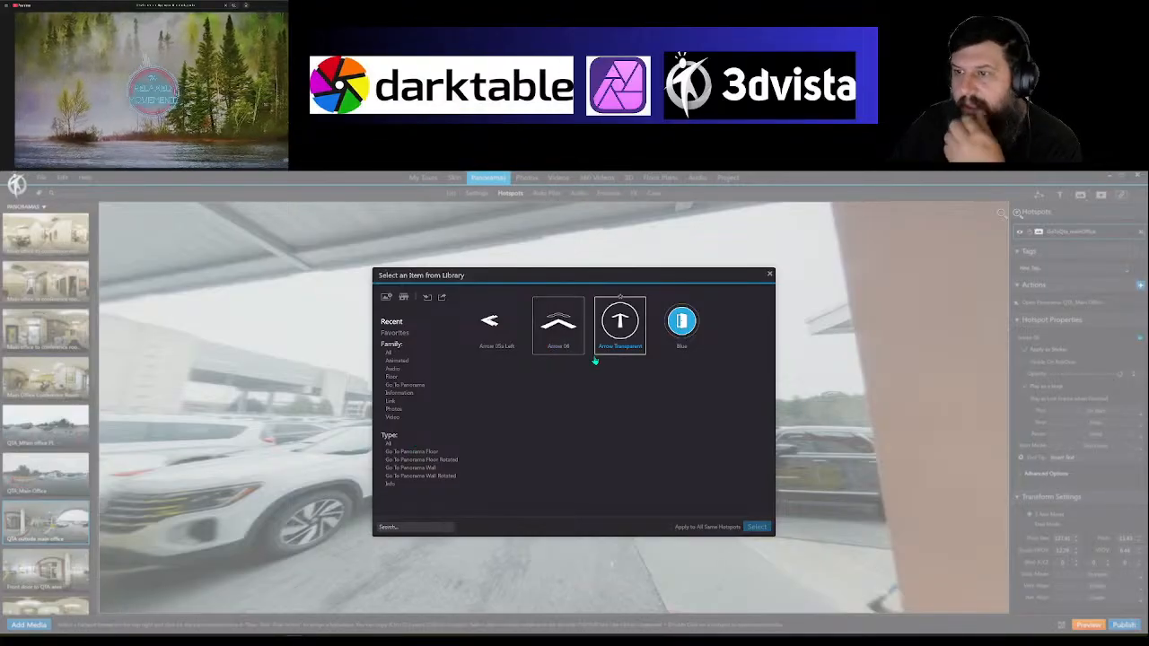
Step: Replace the return arrow's graphic with Arrow 06b Right from the full hotspot library
click(388, 353)
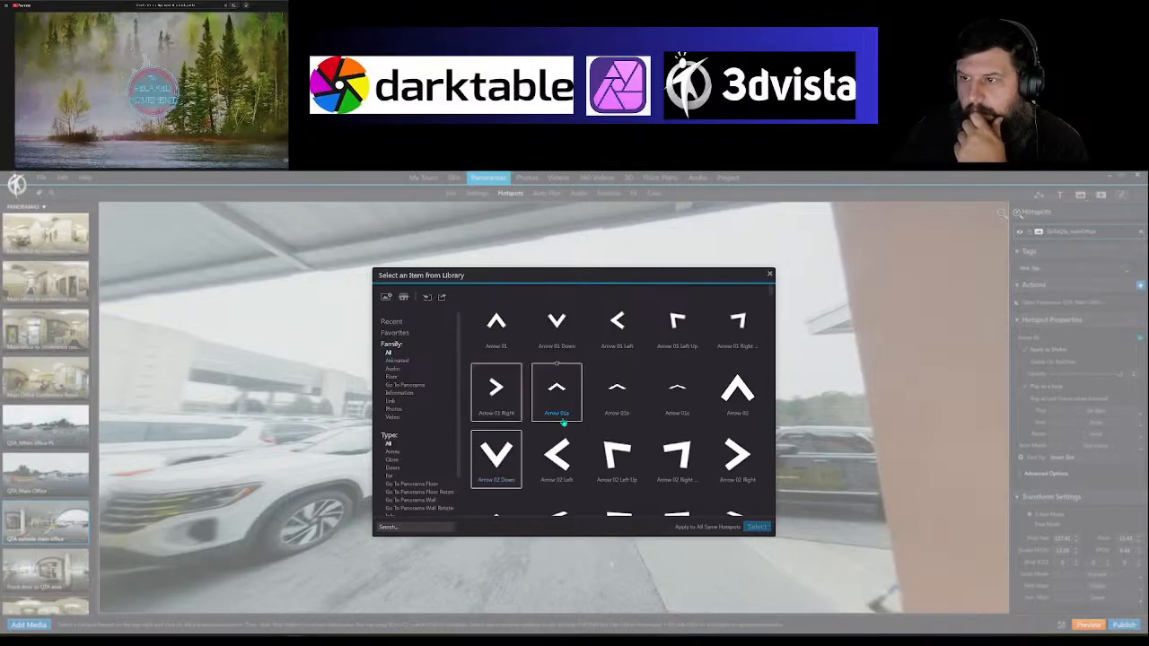
scroll(619, 405, down, 3)
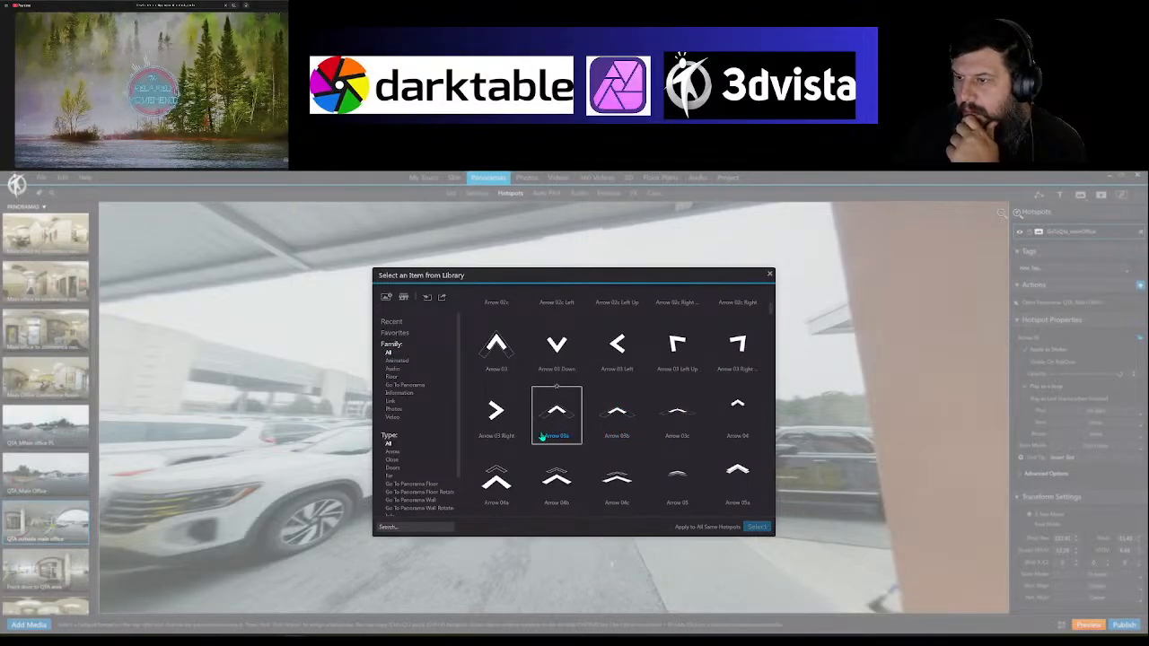
scroll(541, 437, down, 3)
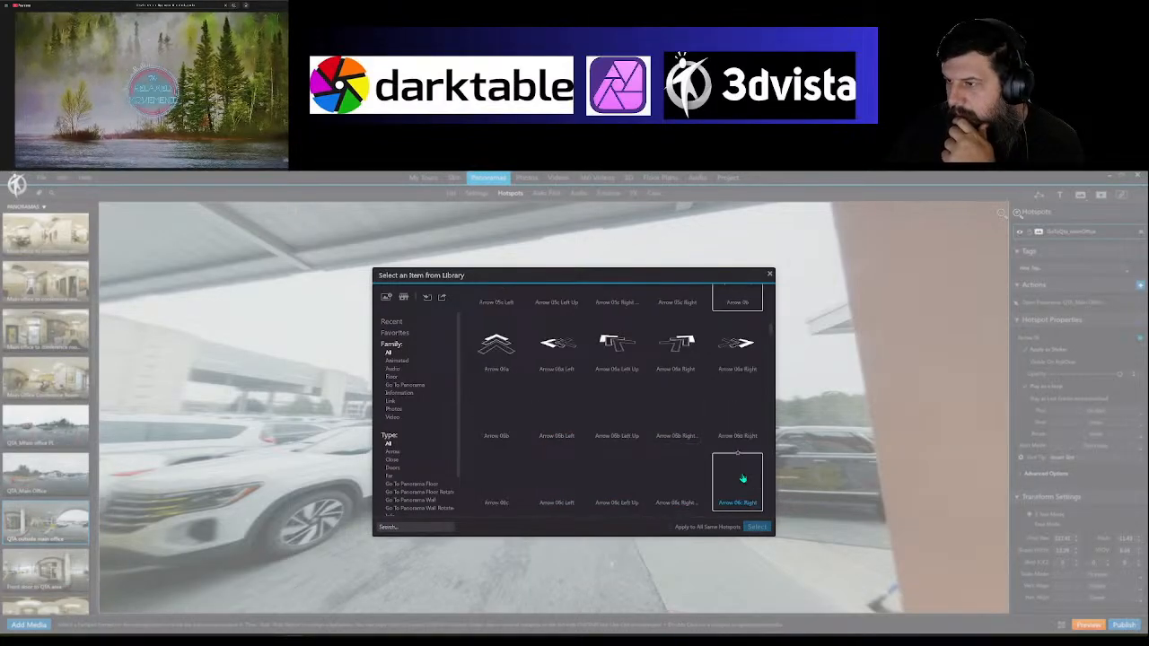
scroll(739, 417, down, 1)
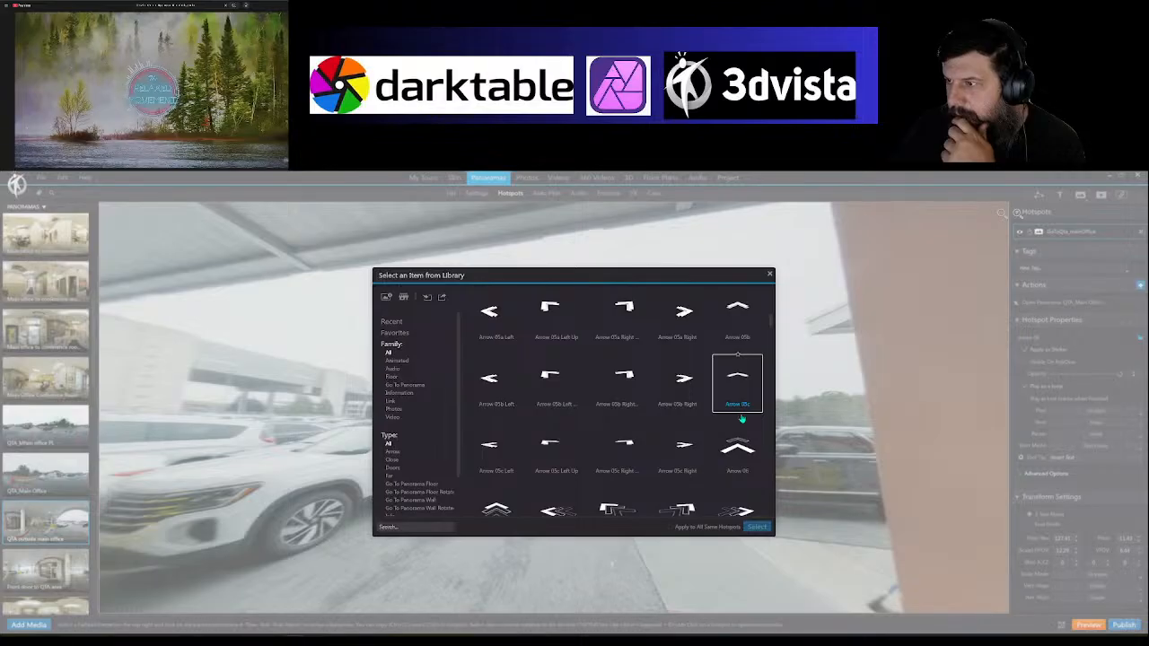
scroll(738, 454, down, 3)
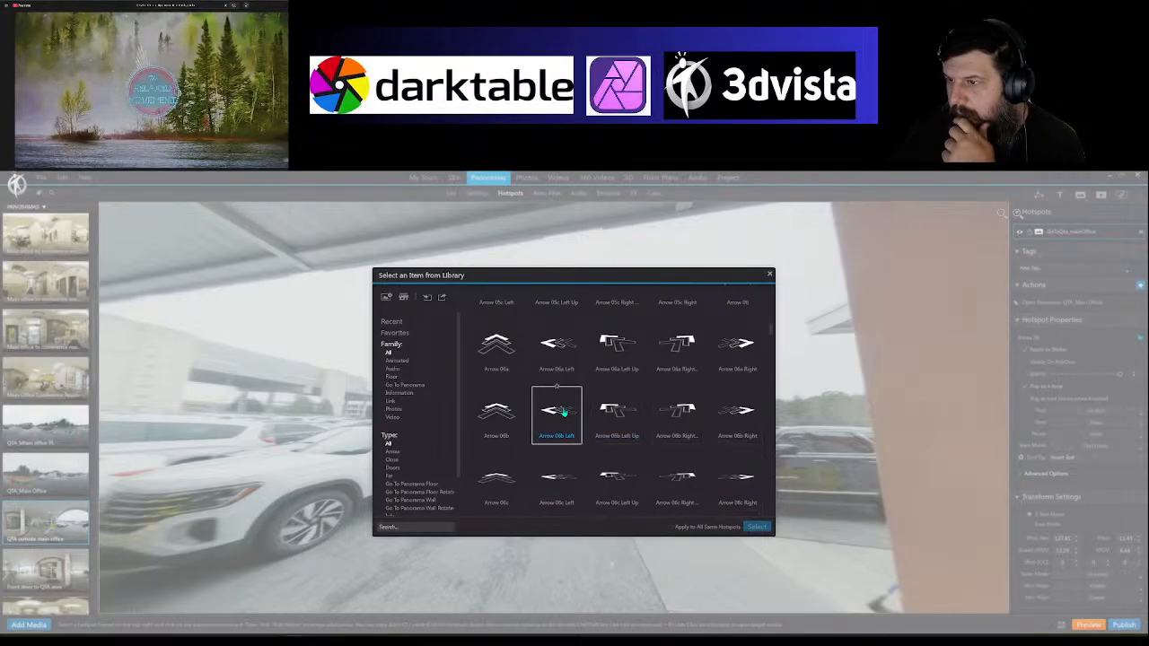
click(736, 413)
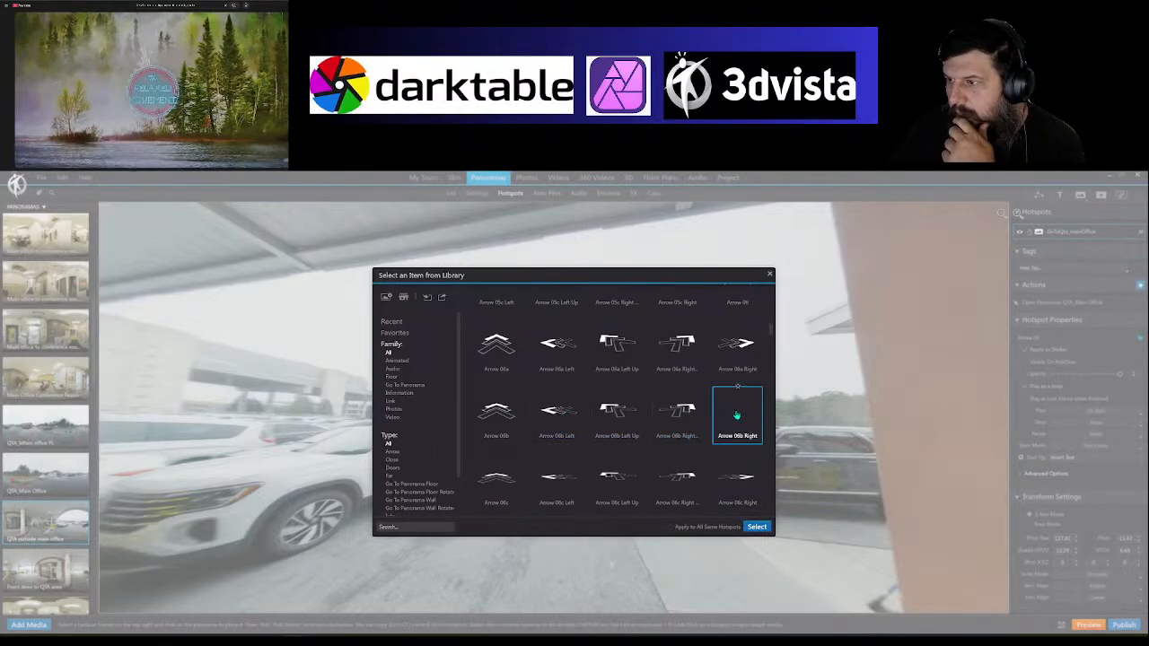
click(754, 529)
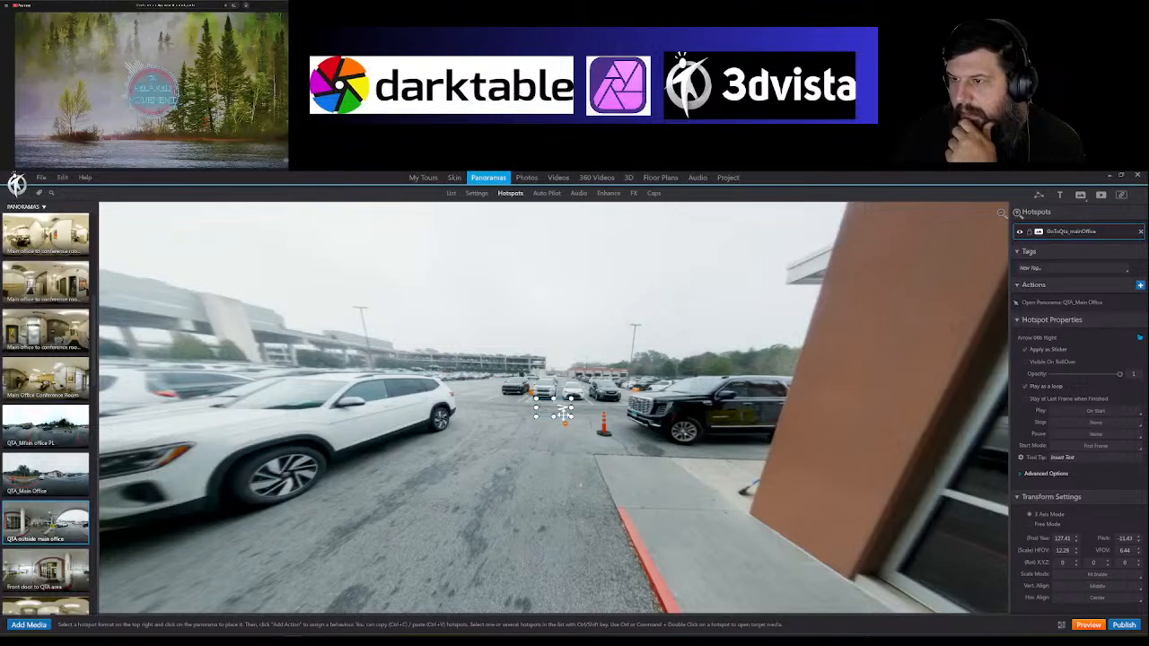
Step: Enlarge the right-pointing arrow, move it onto the pavement at the start of the red curb, and rotate it to lie along the ground
drag(558, 411, 594, 423)
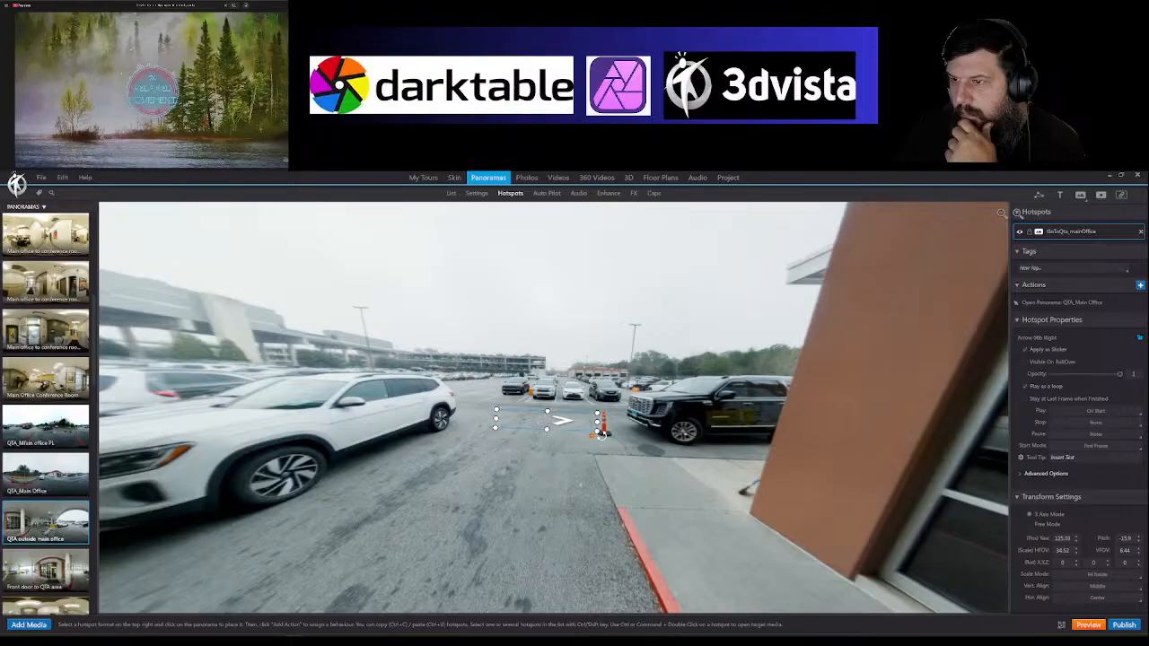
drag(548, 431, 549, 441)
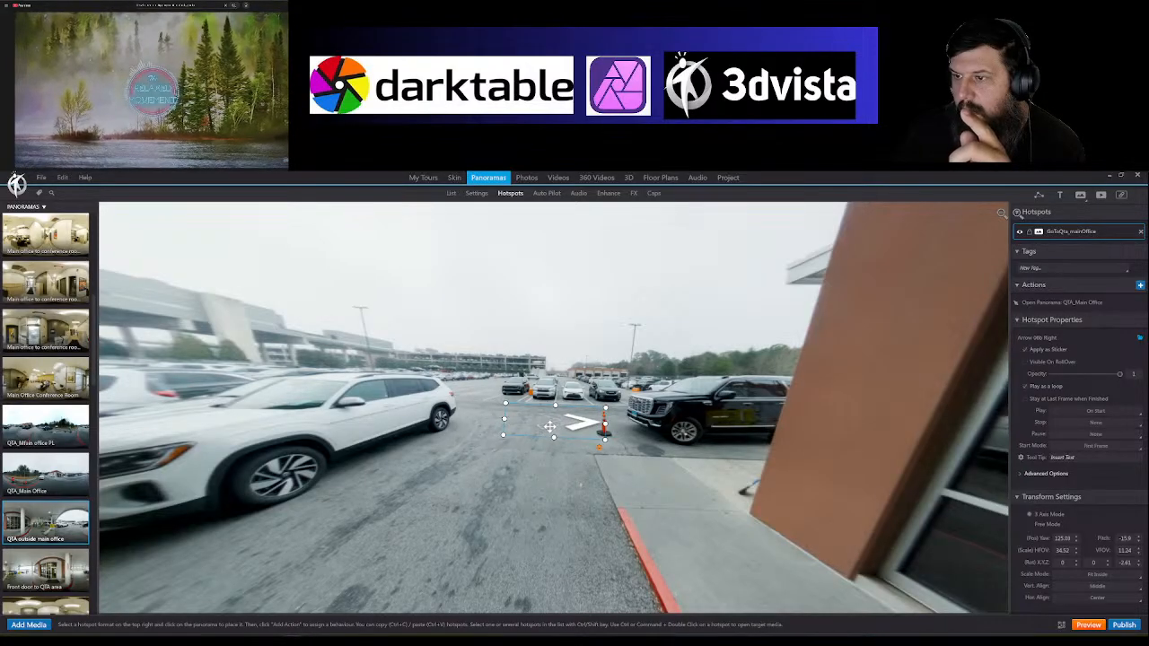
drag(557, 429, 553, 466)
drag(634, 521, 636, 496)
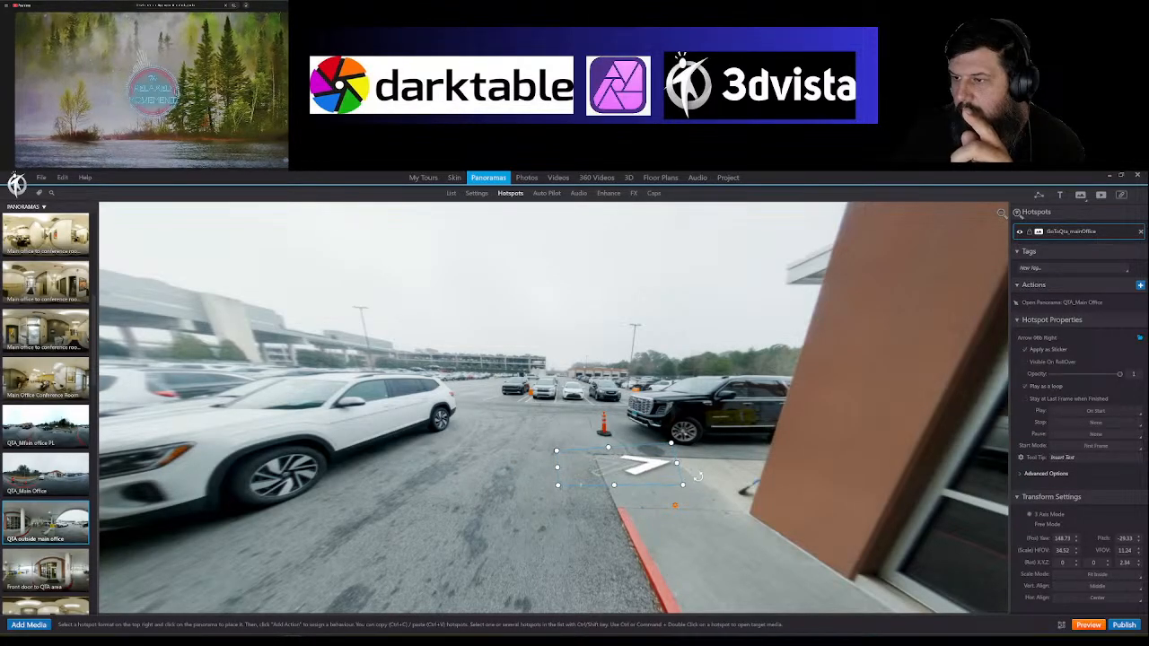
click(711, 508)
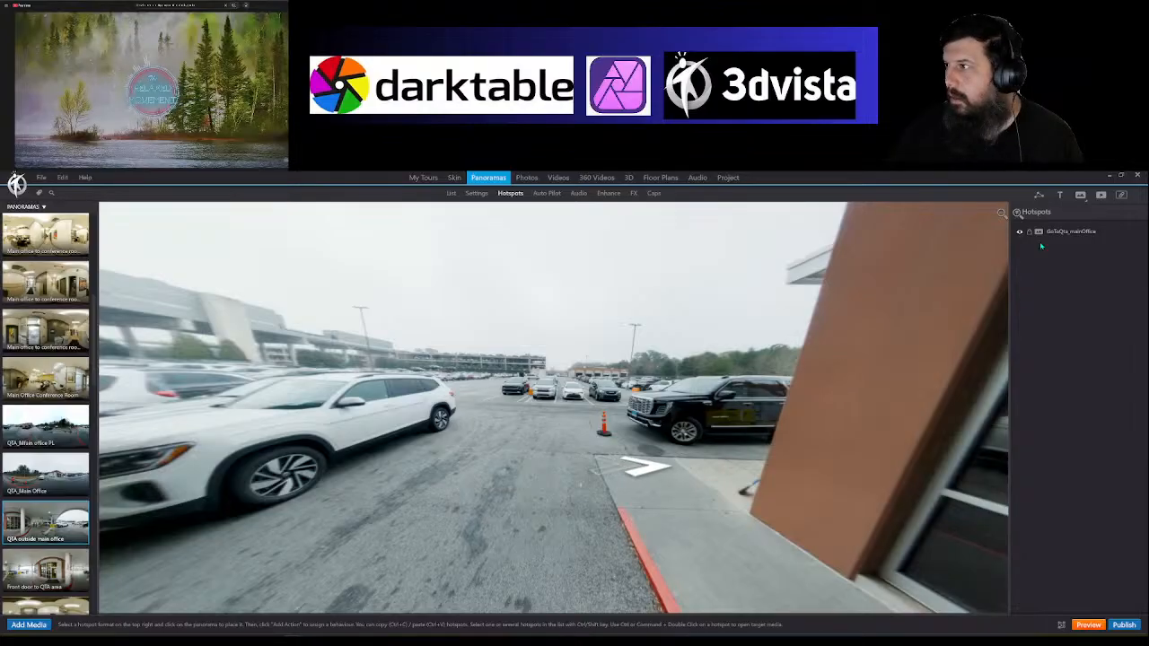
Step: Add a text hotspot, move it over the black SUV above the arrow, widen it and rotate it to follow the vehicle
click(1058, 196)
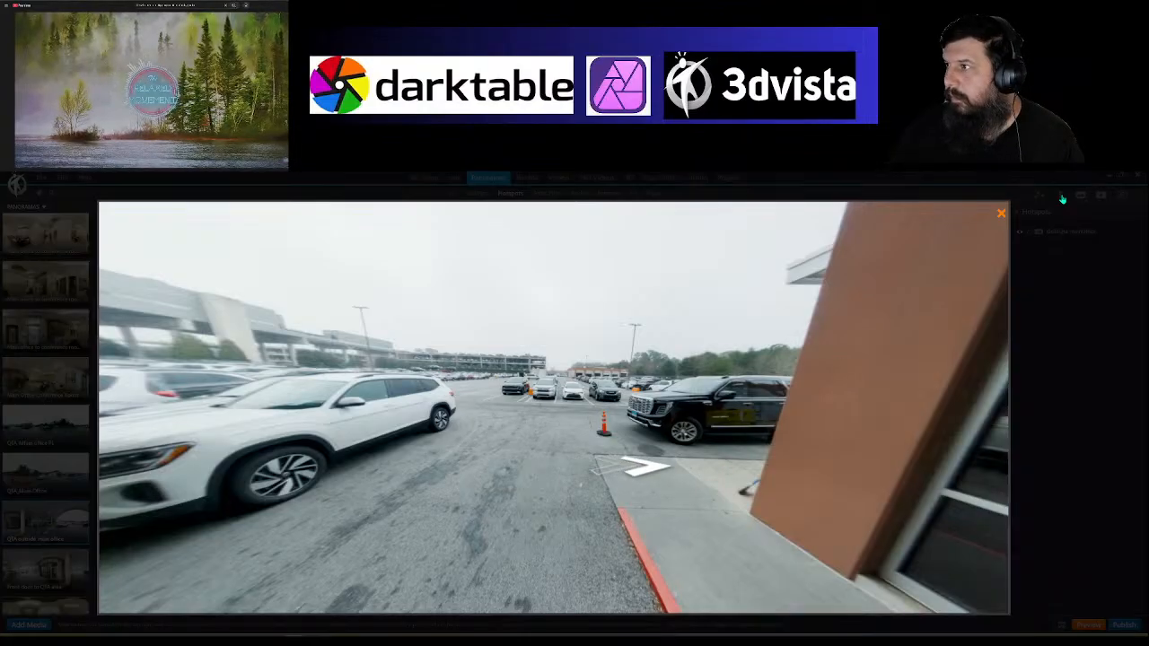
click(587, 506)
drag(611, 504, 703, 537)
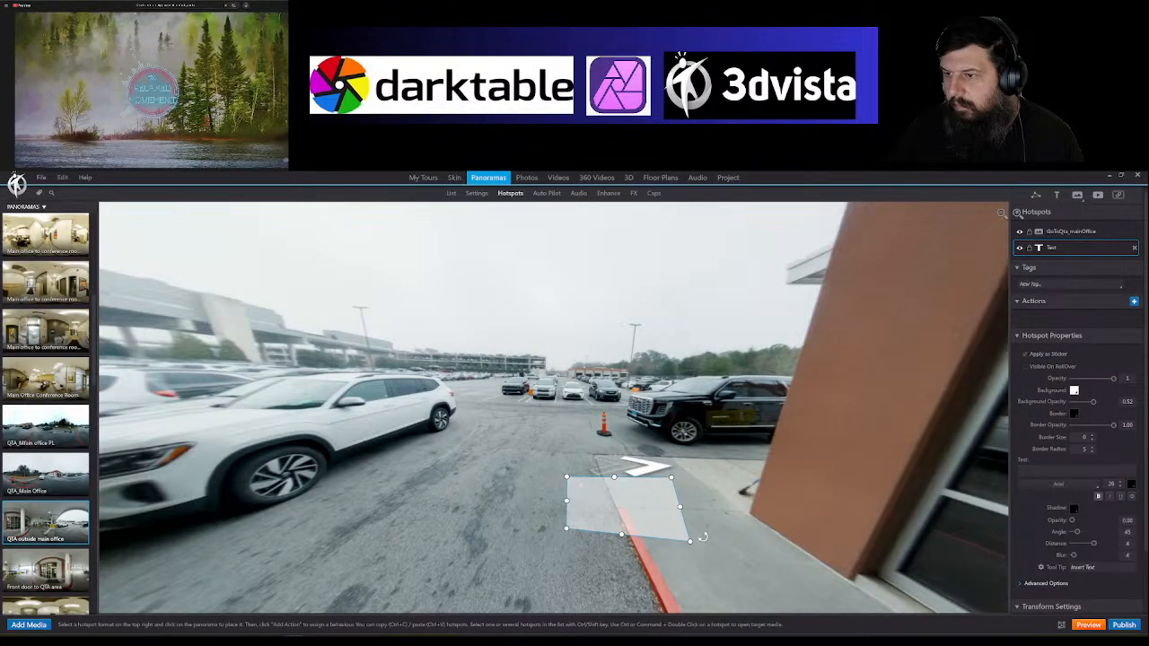
drag(639, 520, 704, 409)
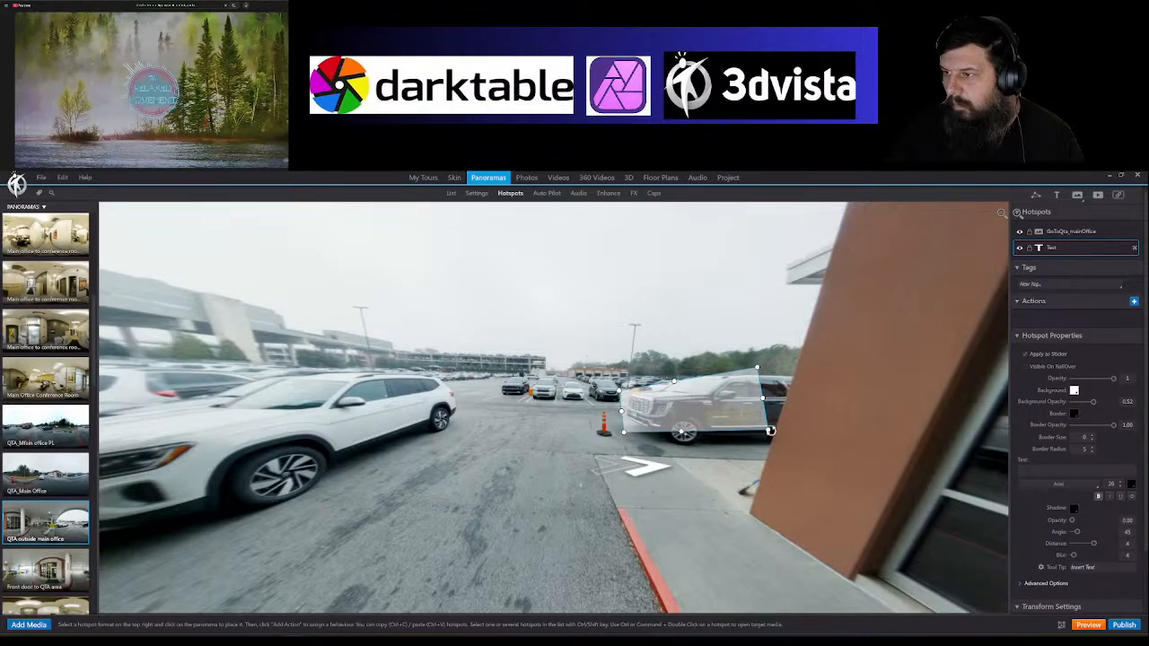
click(771, 435)
click(755, 422)
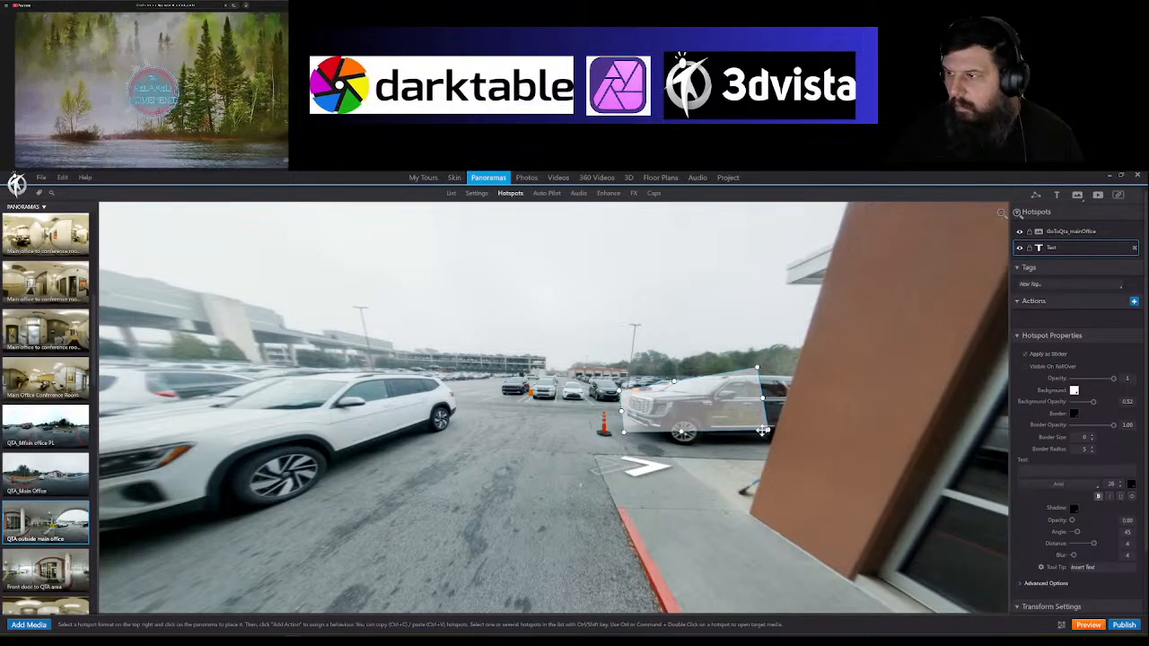
drag(758, 422, 803, 438)
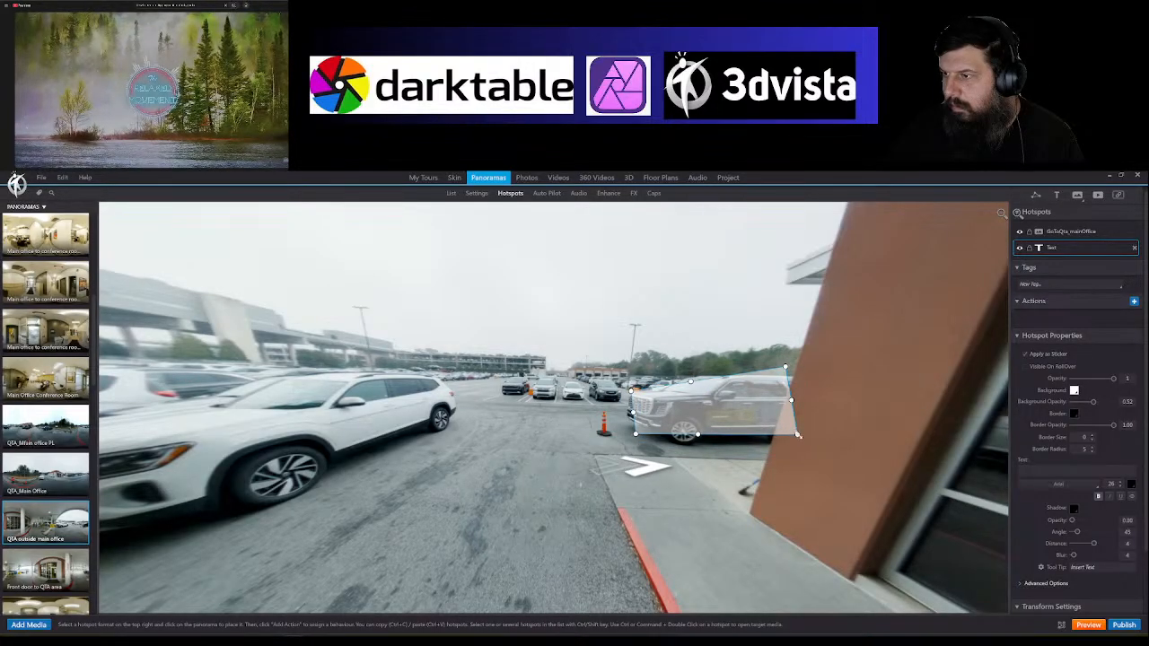
drag(800, 436, 796, 446)
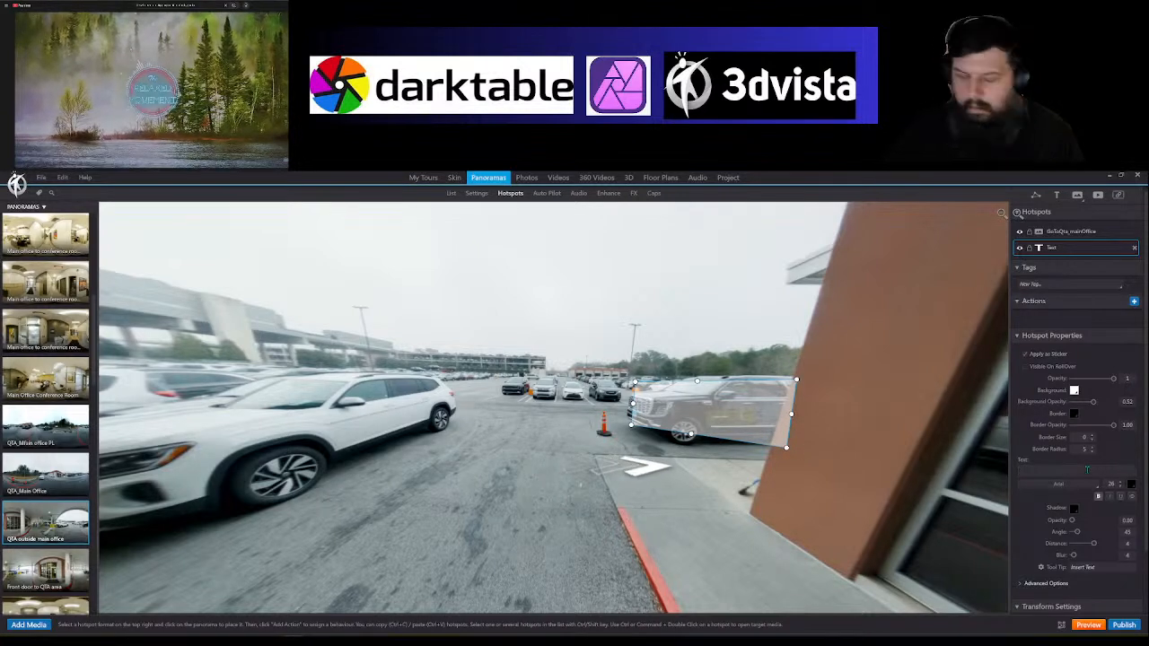
Step: Set the label's text to "To Main Office", widen it slightly and make its background fully opaque
text(To Mai)
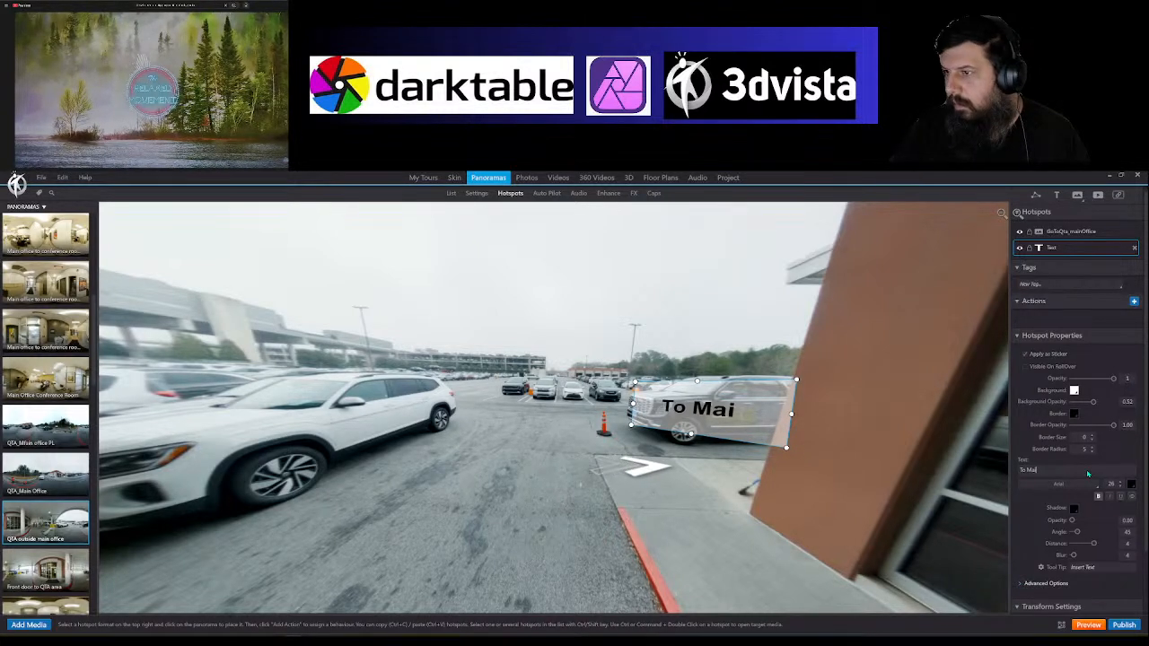
text(n Office)
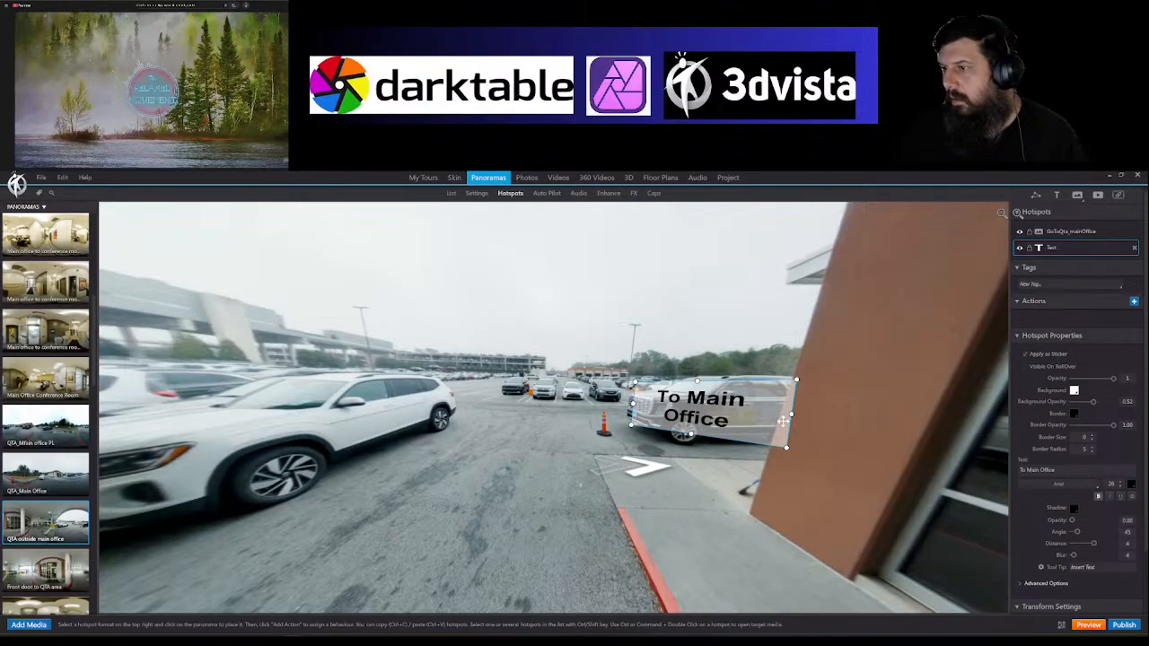
drag(791, 414, 797, 415)
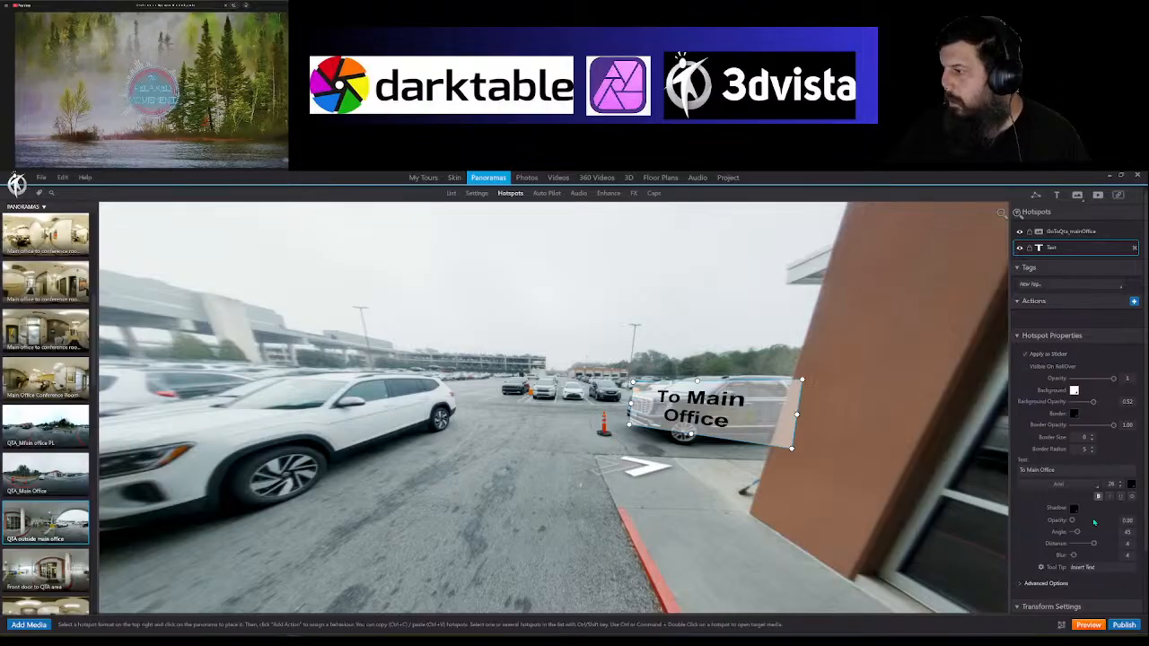
drag(1094, 405, 1115, 406)
Step: Link the far end of the lane to "Travel to QTA from parking lot" with a forward arrow, placing its return hotspot beside the brick building
drag(599, 461, 740, 435)
click(1078, 196)
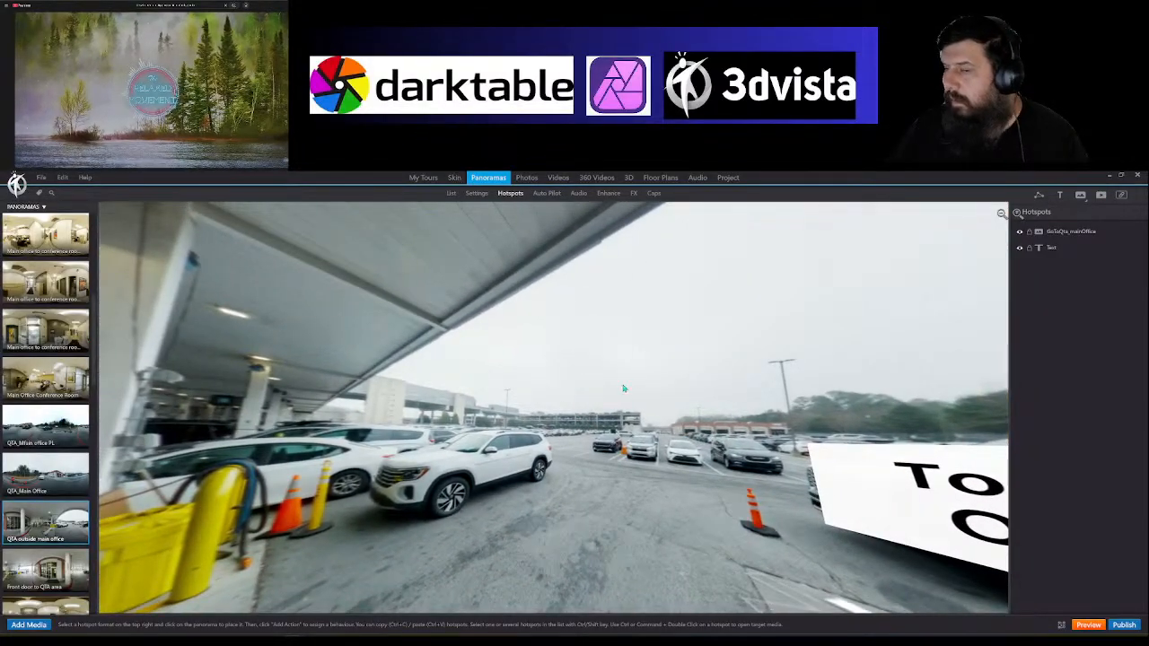
scroll(33, 479, down, 5)
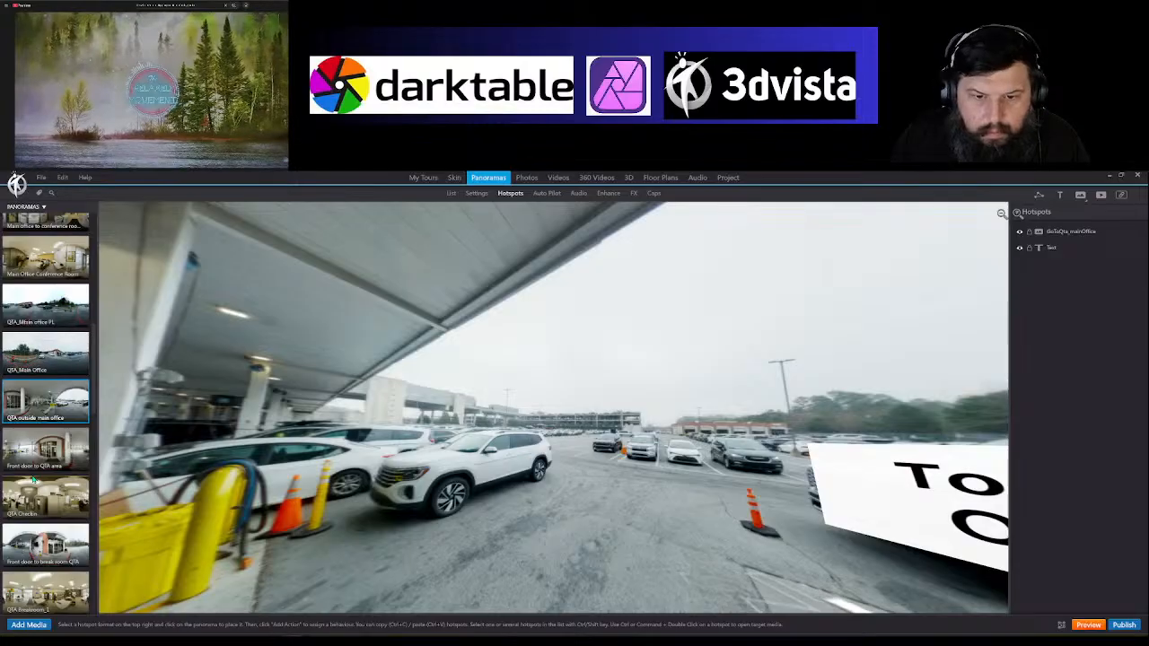
scroll(34, 479, down, 3)
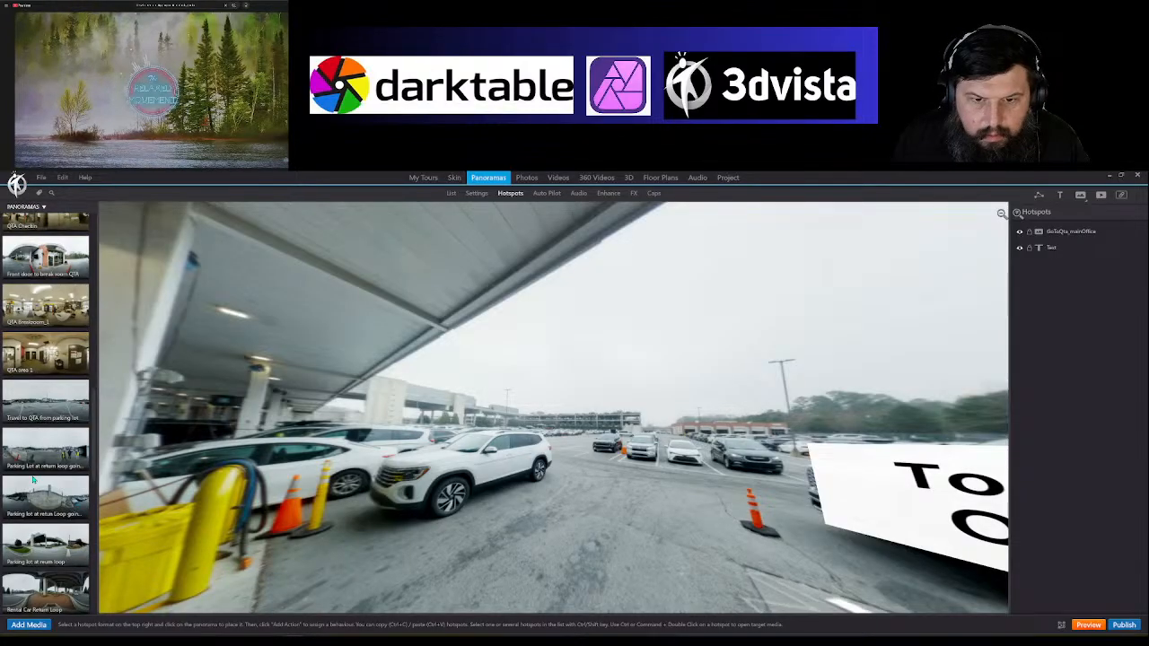
click(33, 479)
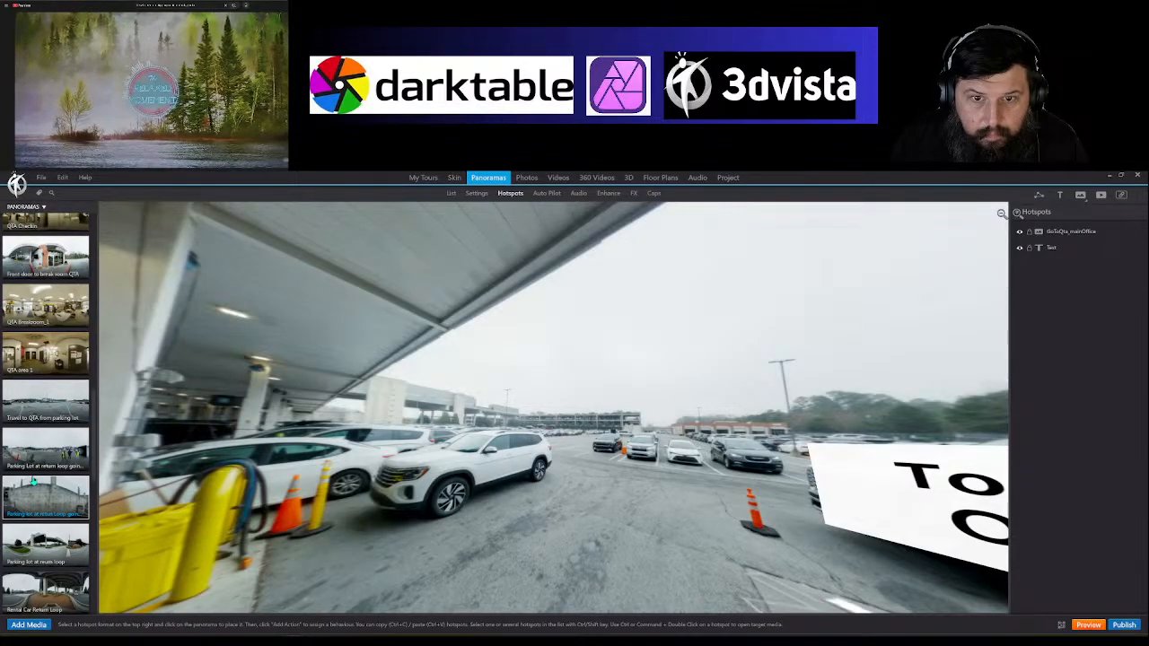
click(36, 406)
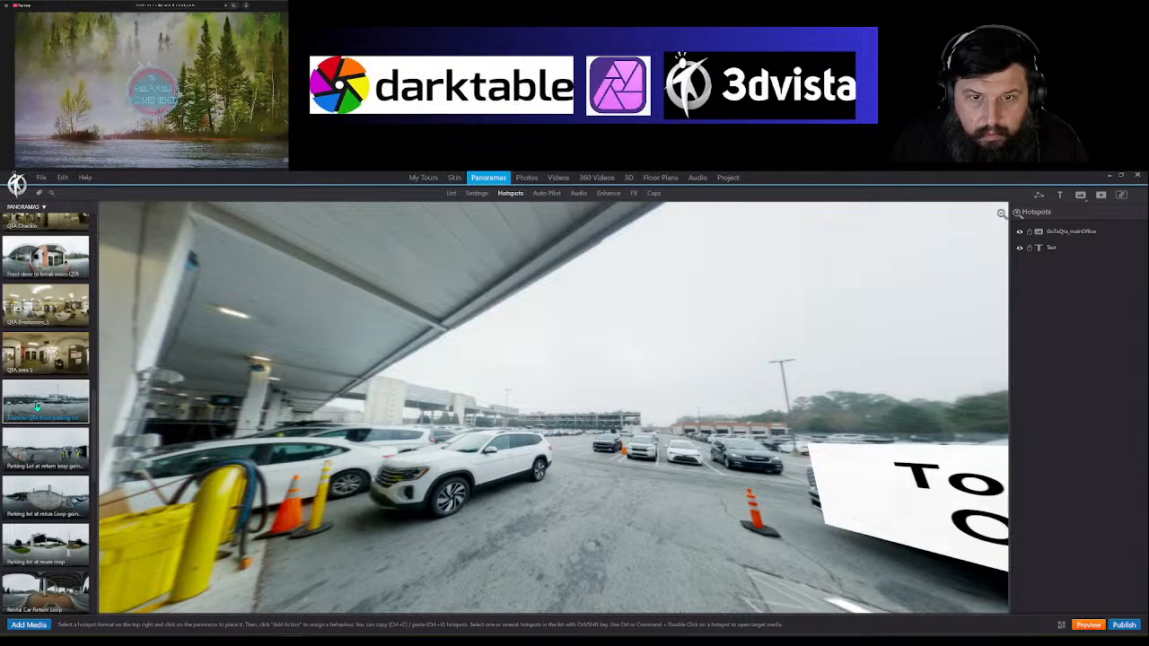
double_click(583, 442)
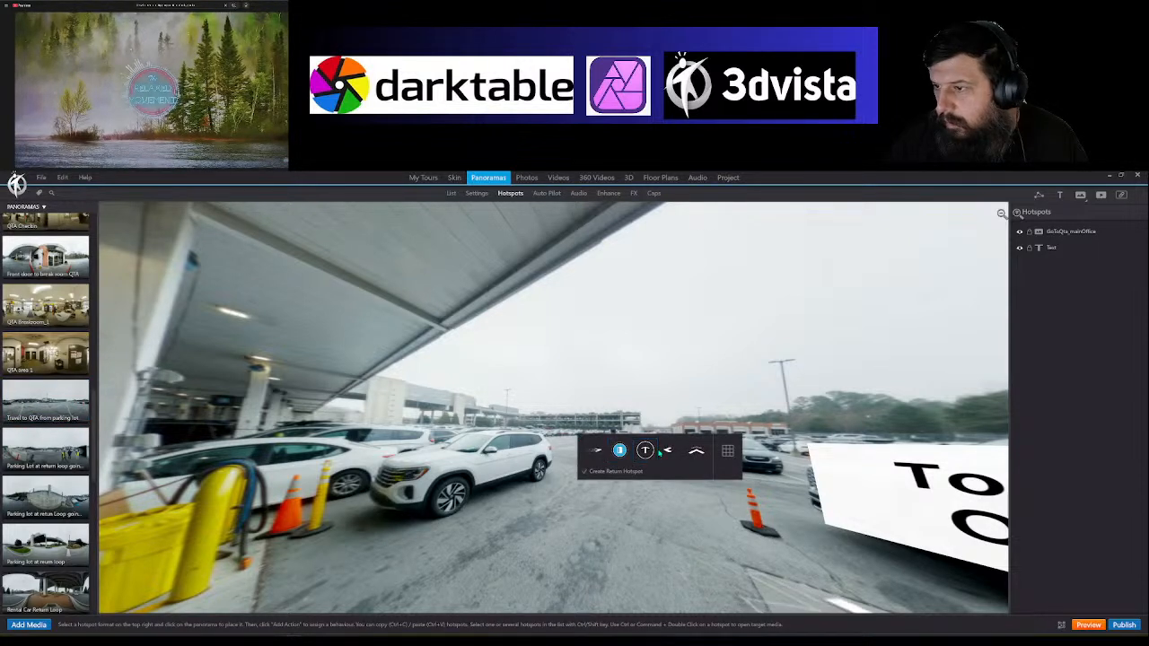
click(697, 452)
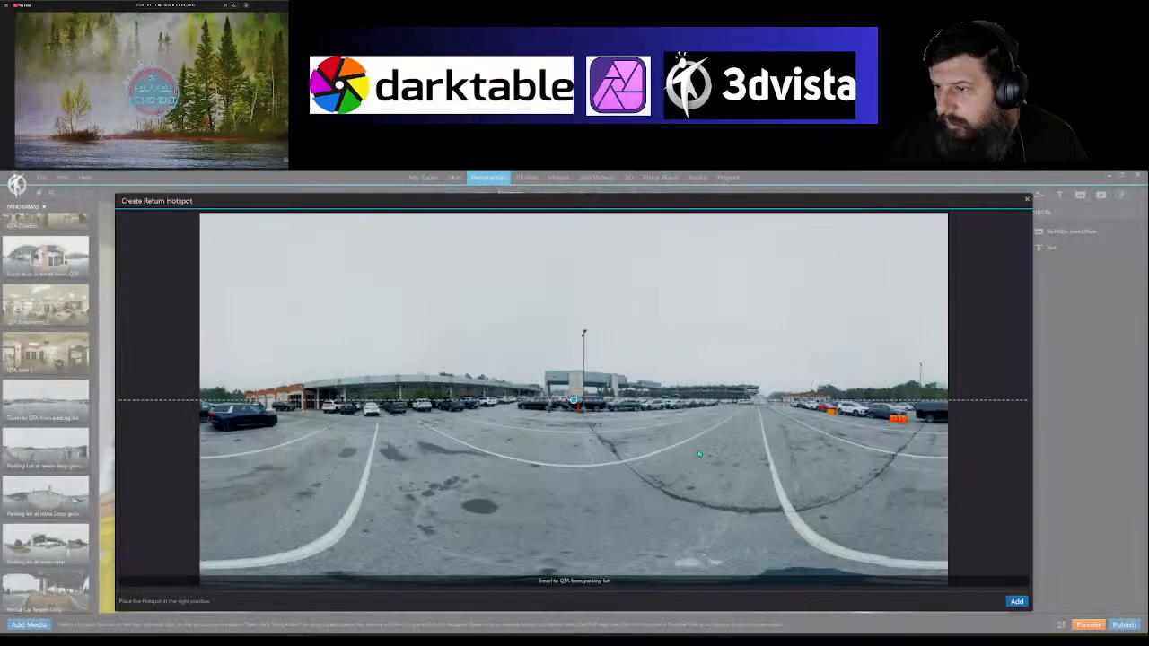
mouse_move(572, 401)
mouse_down()
mouse_move(338, 413)
mouse_move(312, 403)
mouse_up()
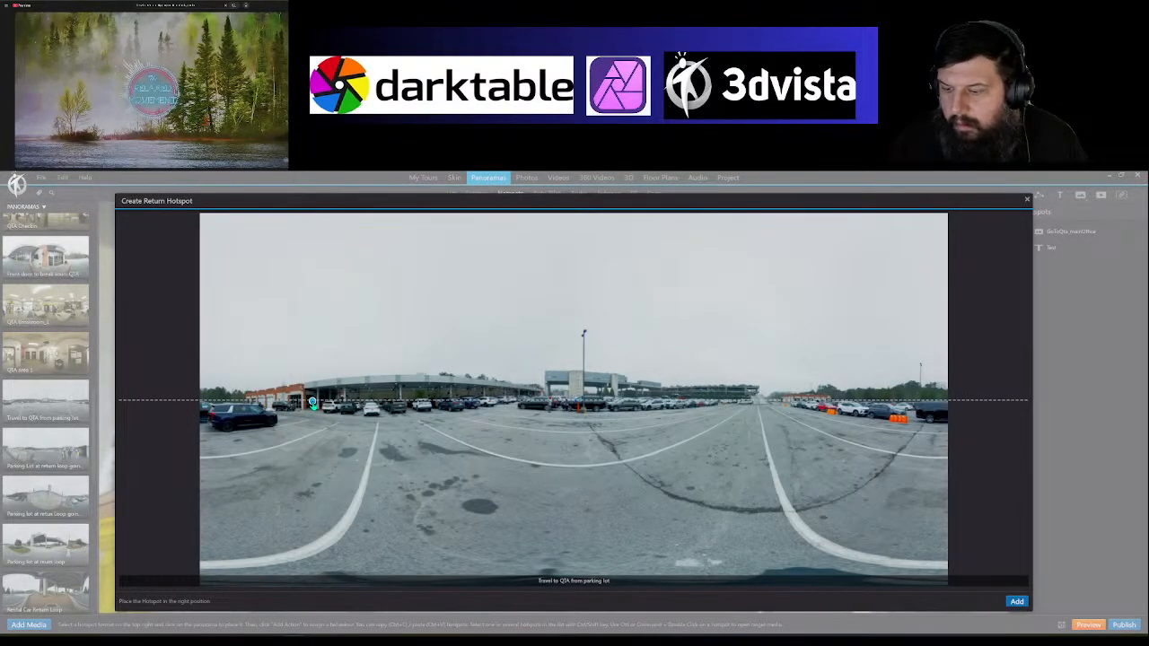
click(1017, 602)
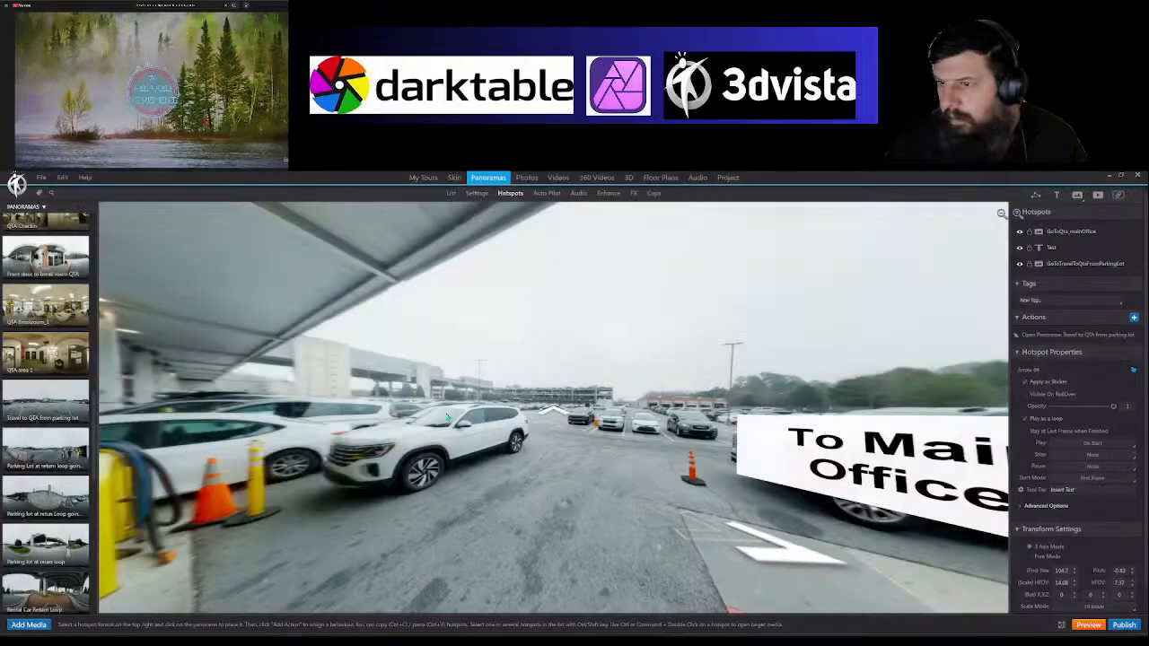
Step: Lower the forward arrow onto the lane beside the white SUV and stretch it vertically
drag(551, 414, 550, 447)
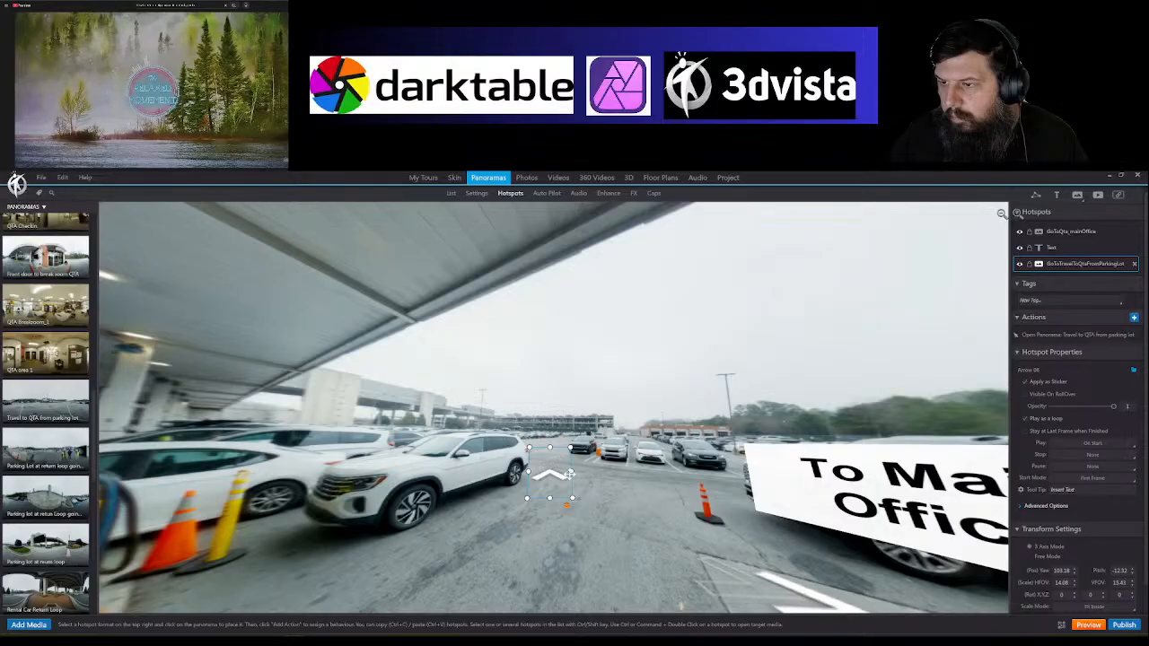
drag(573, 471, 549, 466)
click(566, 524)
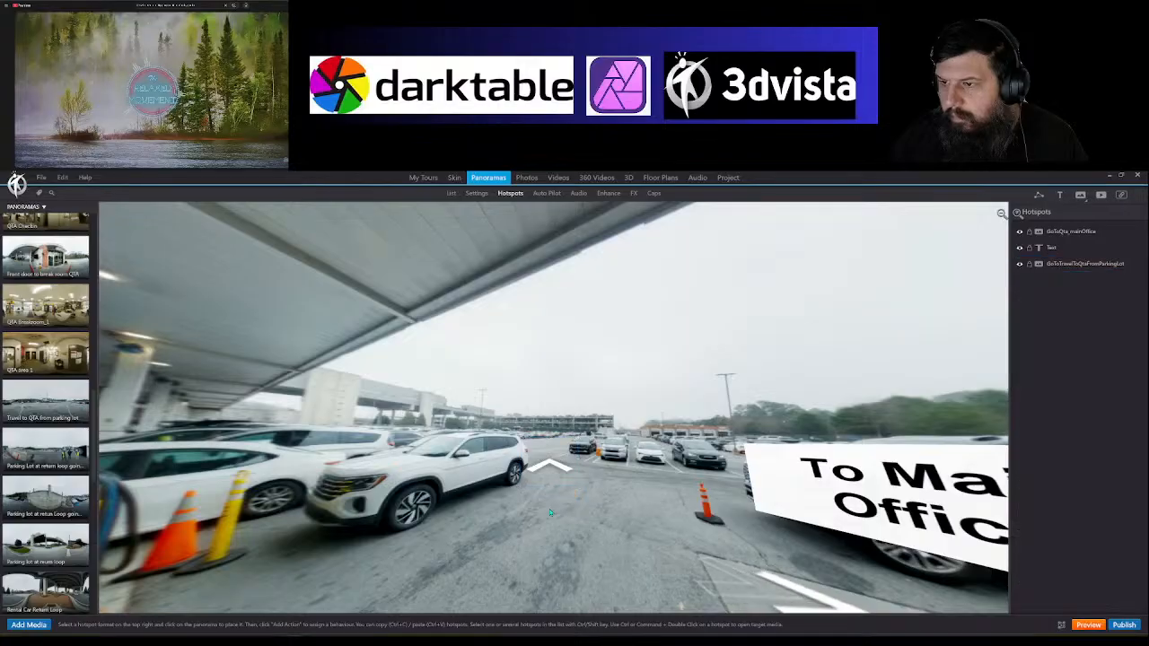
Step: Add a text hotspot above the forward arrow at the far end of the lane, widen it and set its text to "To Return Loop Parking"
click(1059, 196)
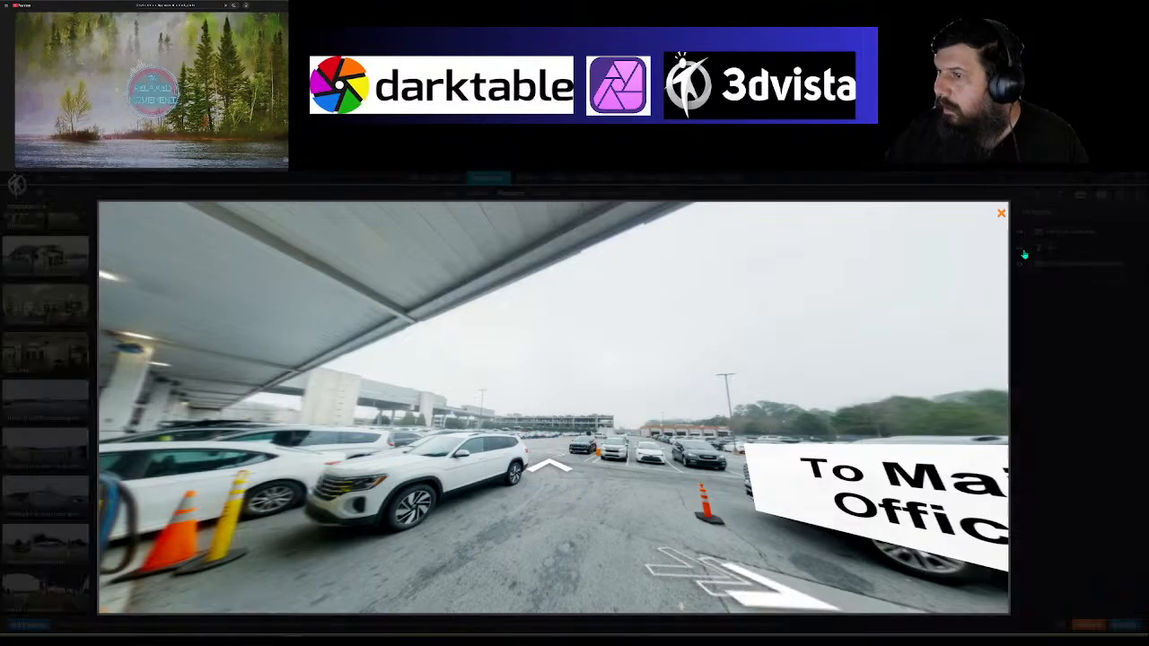
click(523, 419)
mouse_move(544, 420)
mouse_down()
mouse_move(588, 420)
mouse_move(551, 419)
mouse_up()
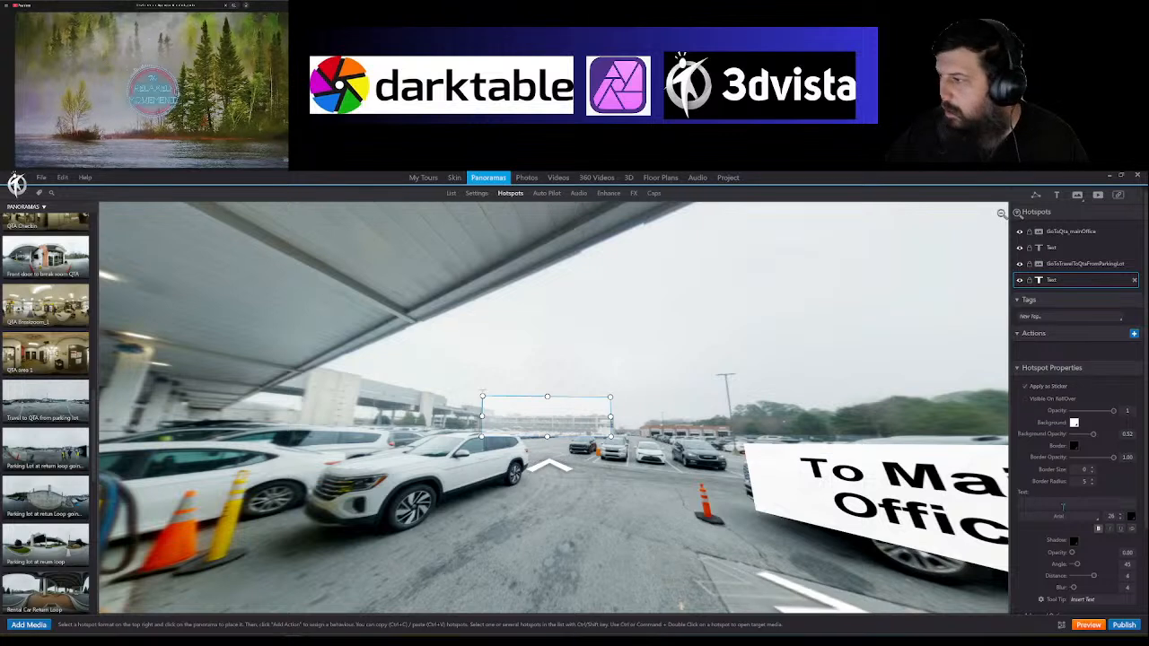
click(1059, 507)
text(To)
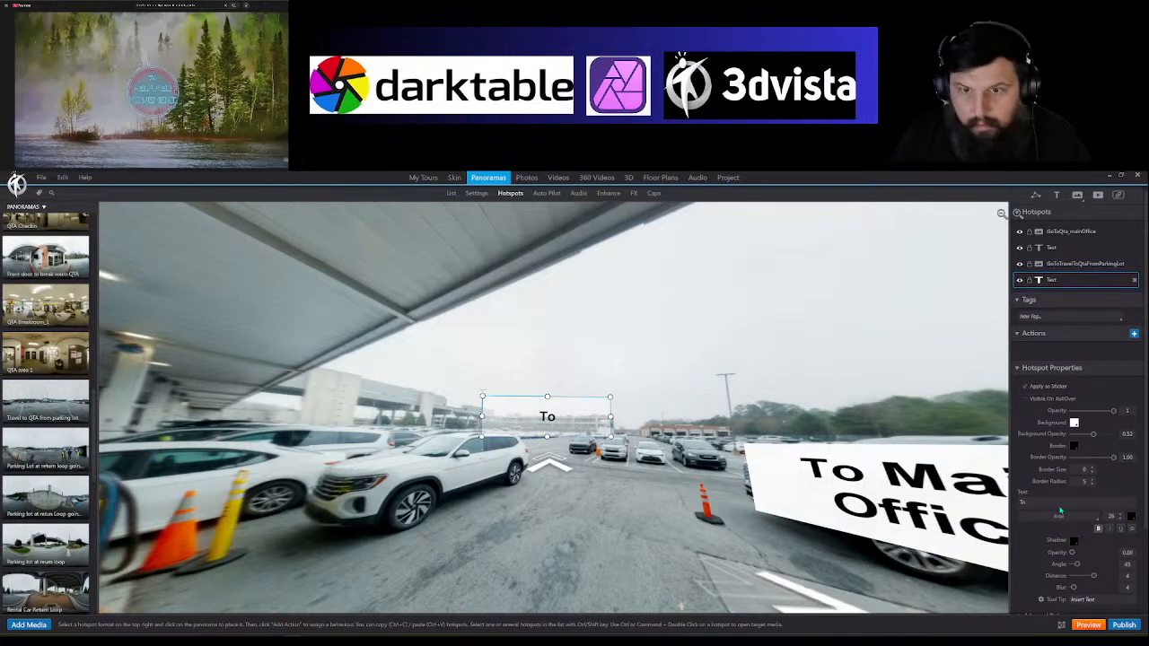
text( R)
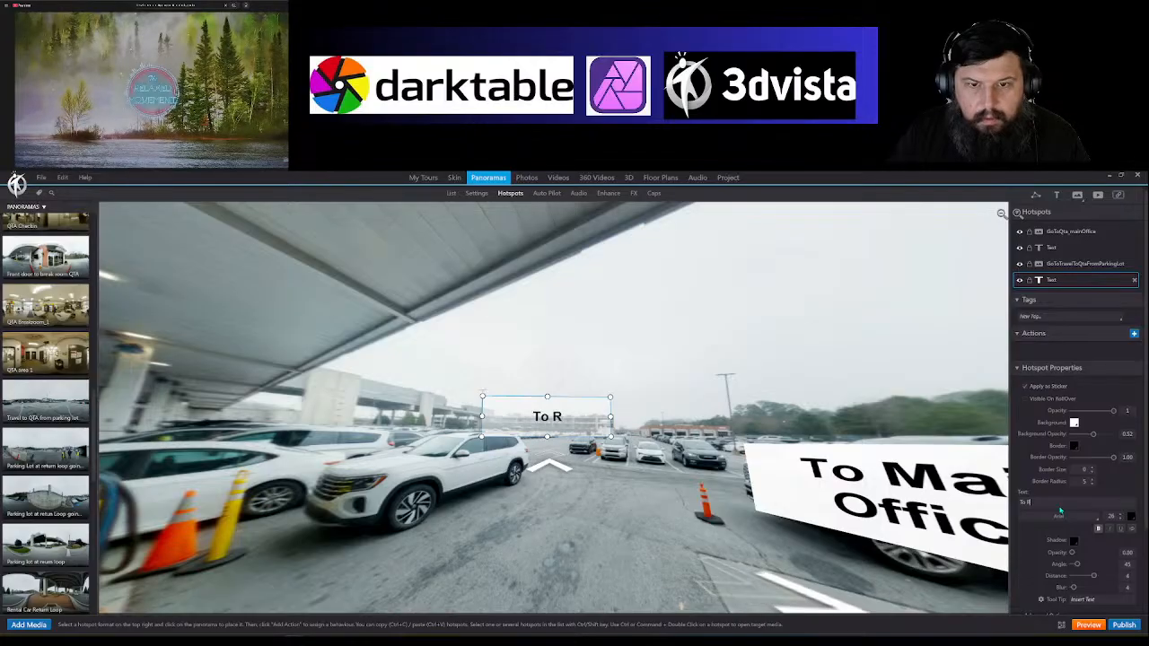
text(eturn)
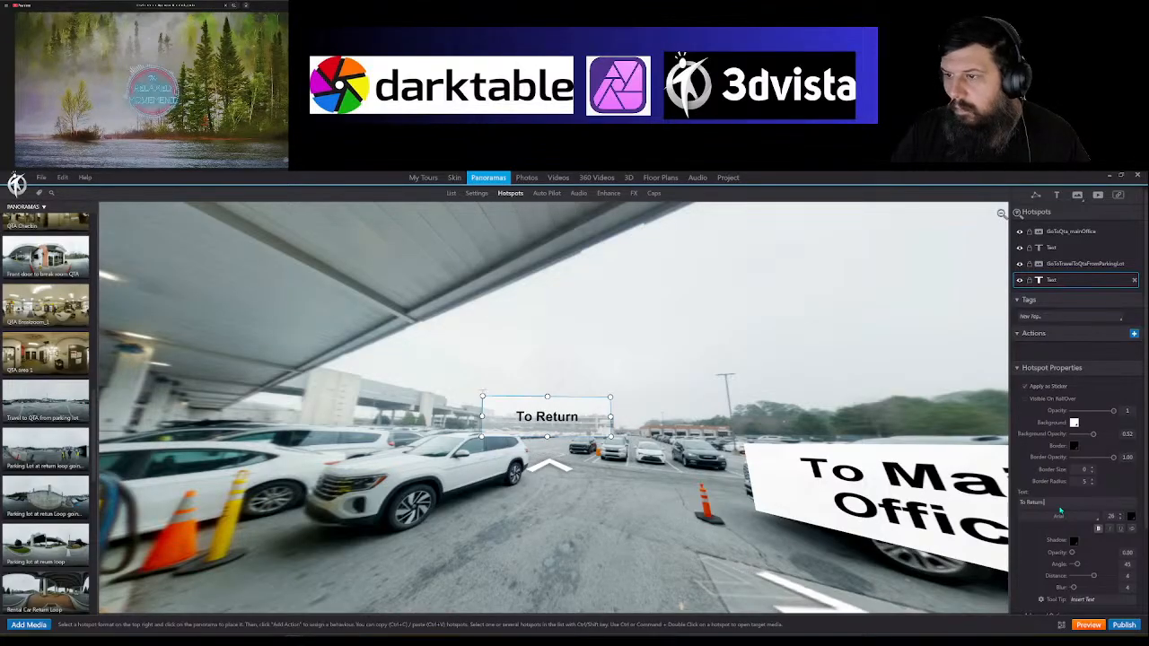
text( Loop Parkign)
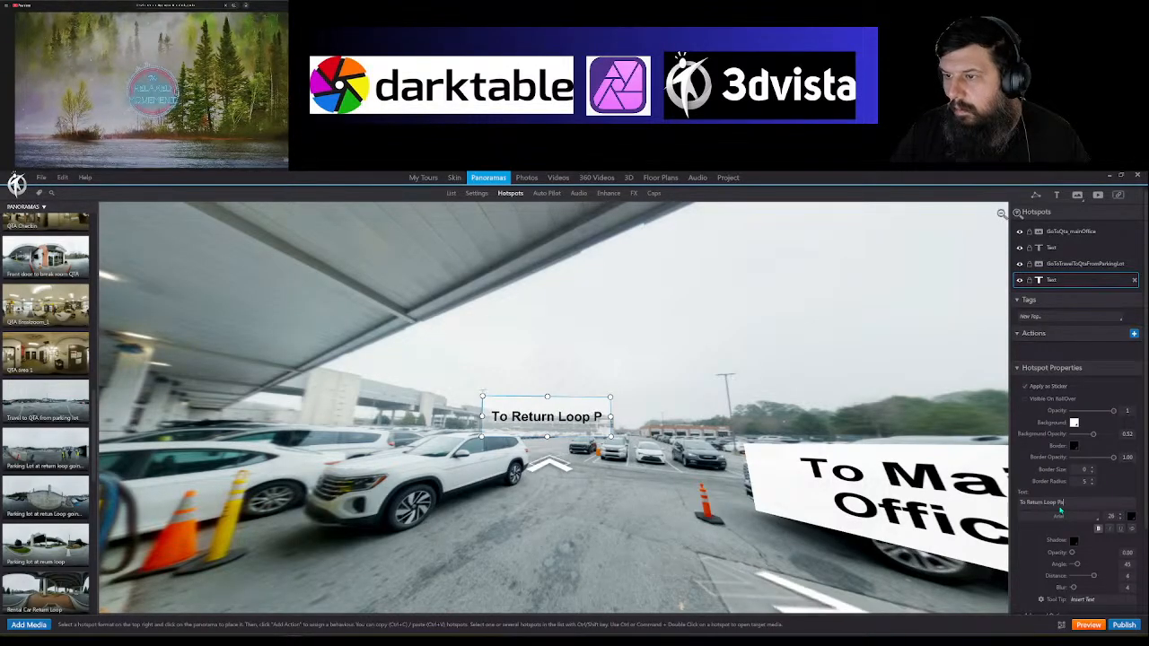
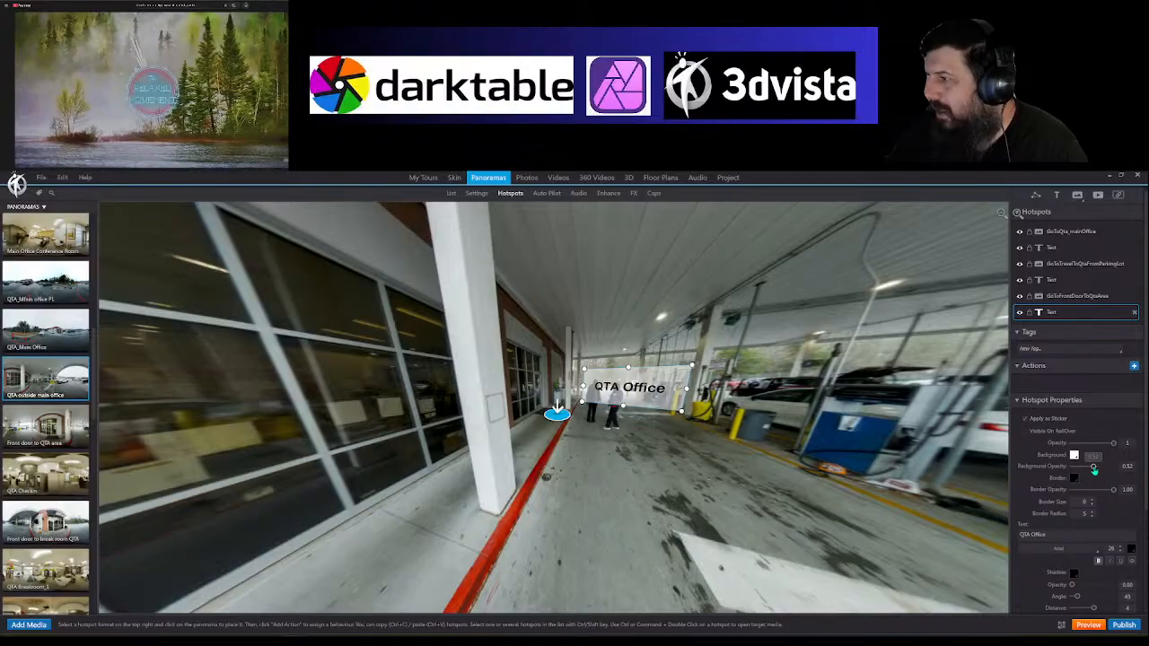
Step: Make the "QTA Office" label's background fully opaque and raise the label slightly above the two people
drag(1093, 469, 1113, 468)
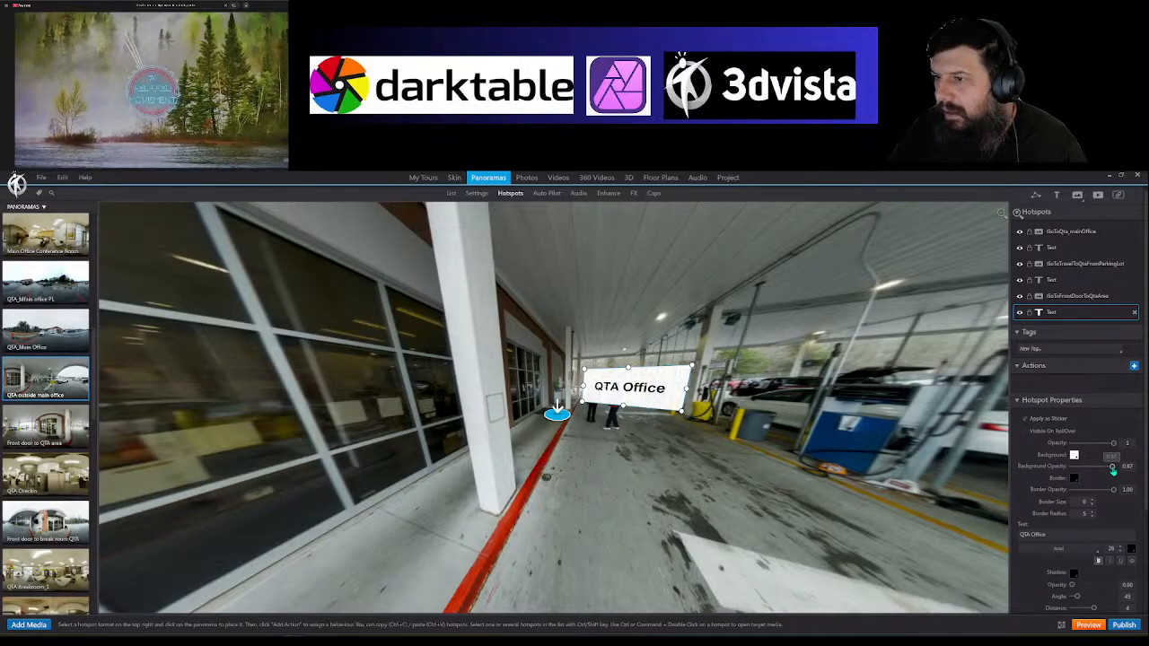
drag(674, 397, 665, 389)
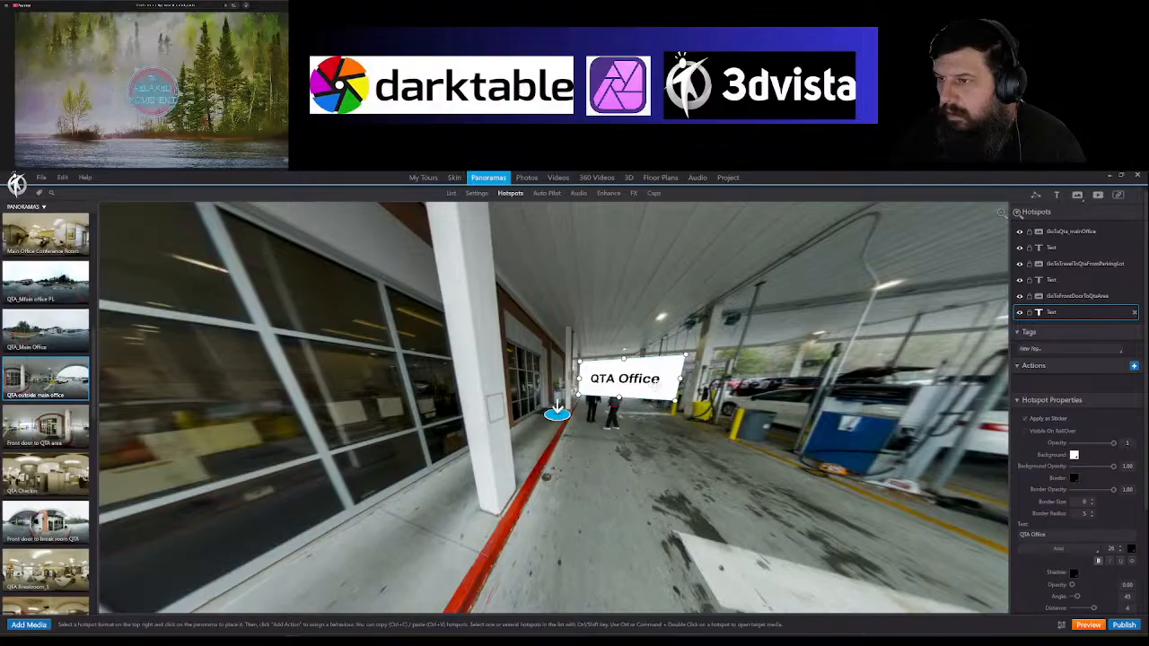
click(709, 466)
Step: Open the panorama linked to the blue floor hotspot, replace its return hotspot with the white forward arrow and lower it onto the driveway beside the curb
drag(709, 466, 614, 455)
ctrl+double_click(514, 418)
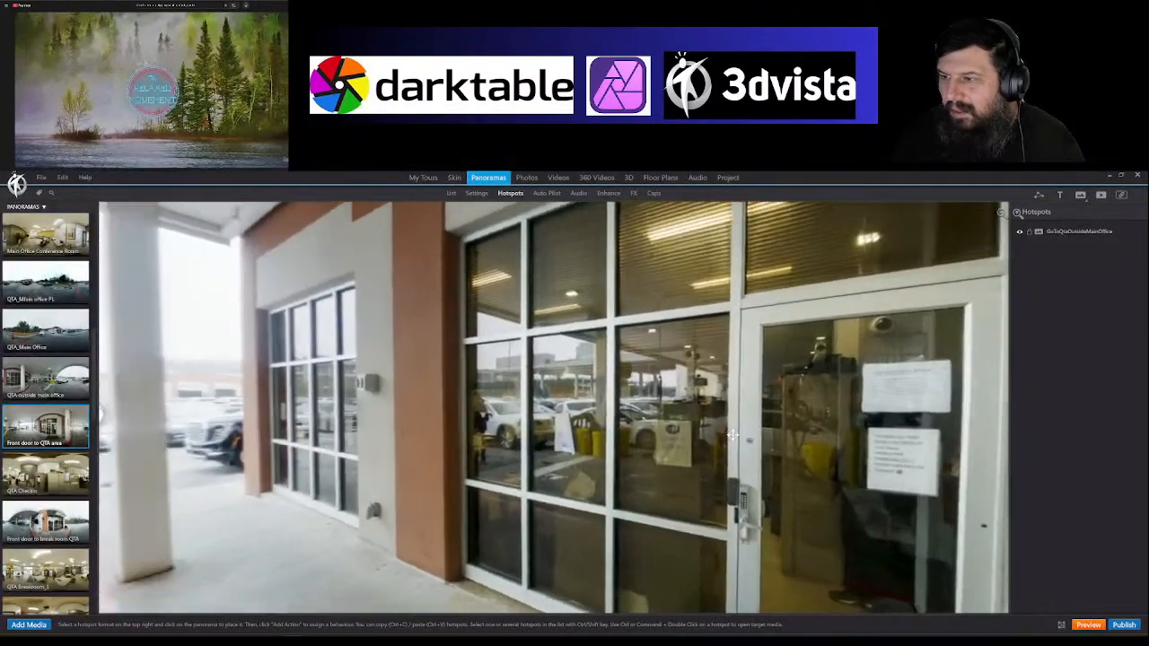
drag(733, 435, 589, 480)
drag(576, 401, 559, 436)
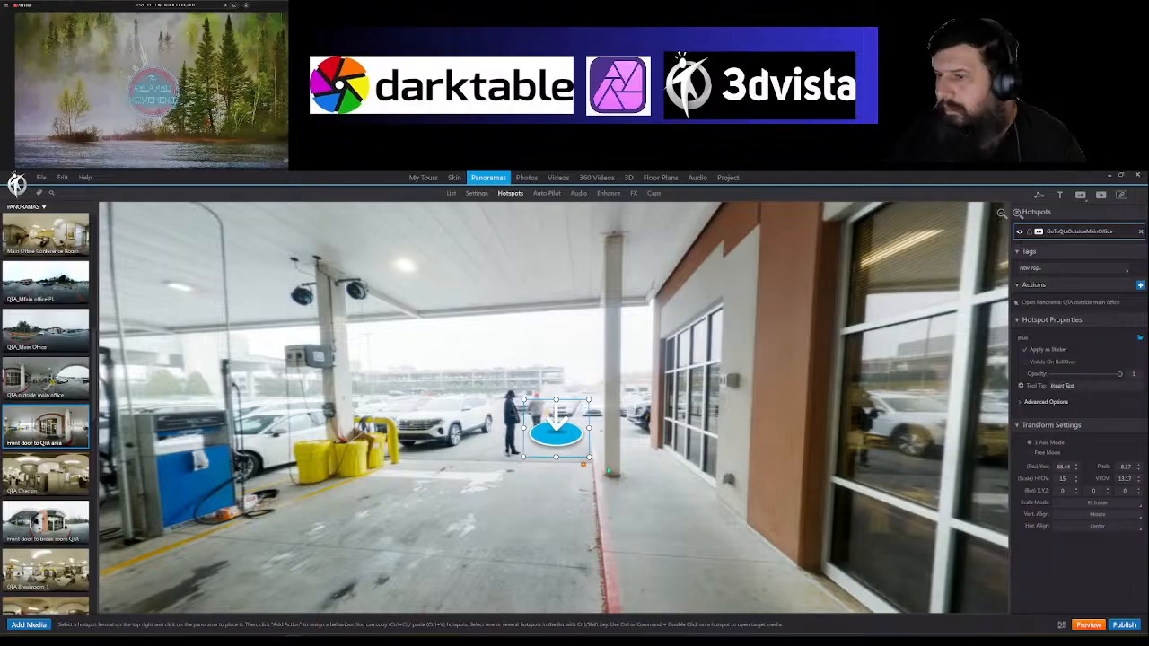
mouse_move(587, 467)
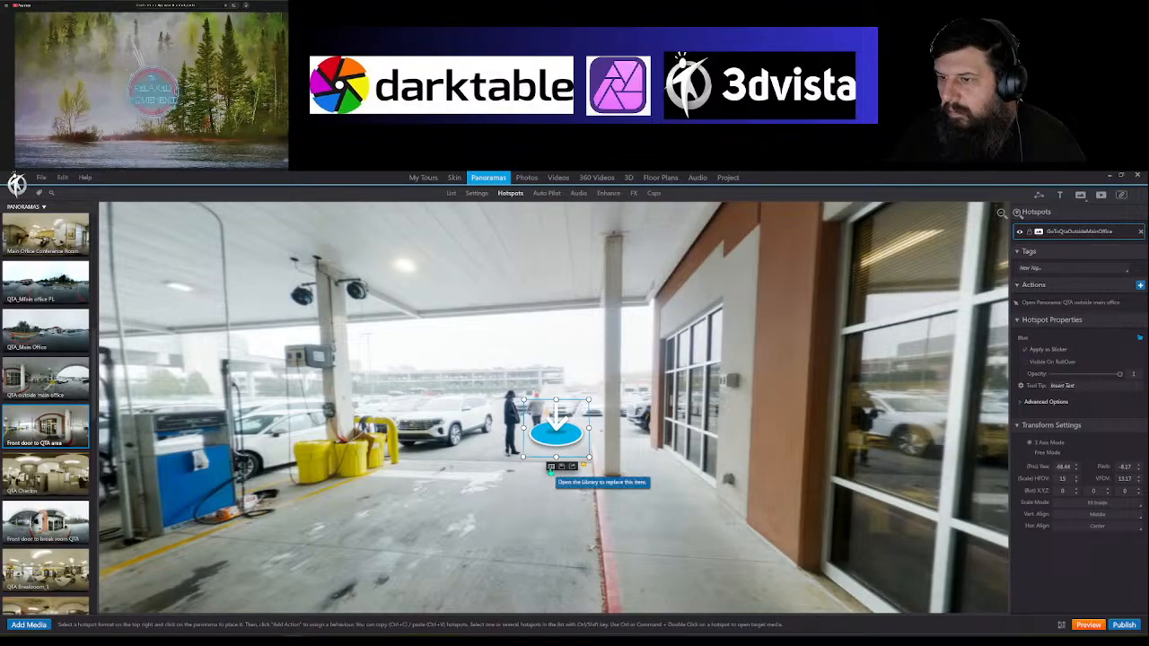
click(550, 467)
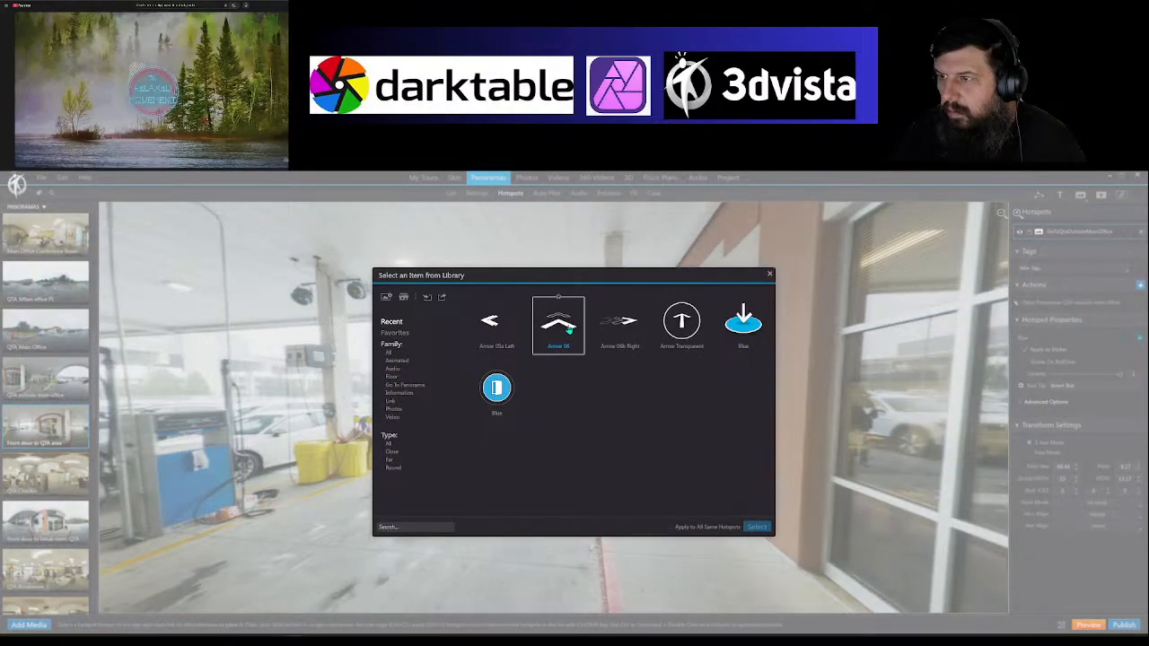
click(756, 526)
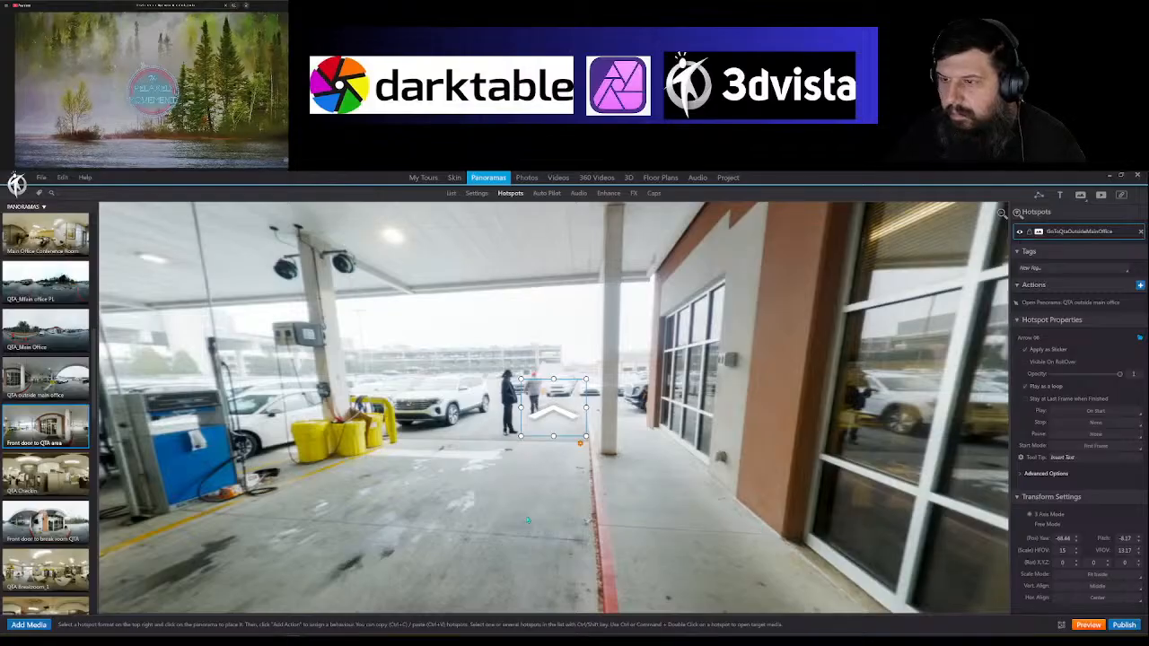
drag(544, 412, 541, 454)
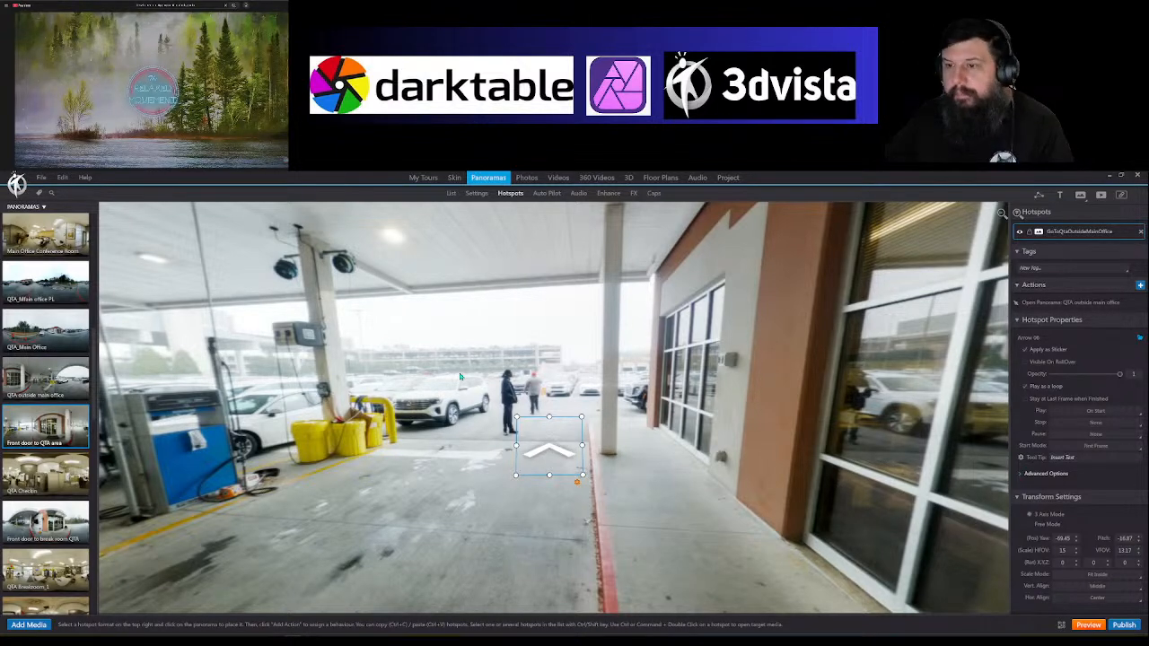
Step: Add a text hotspot on the pavement just below the forward arrow, widen it and set its text to "To Main Office"
drag(596, 426, 557, 413)
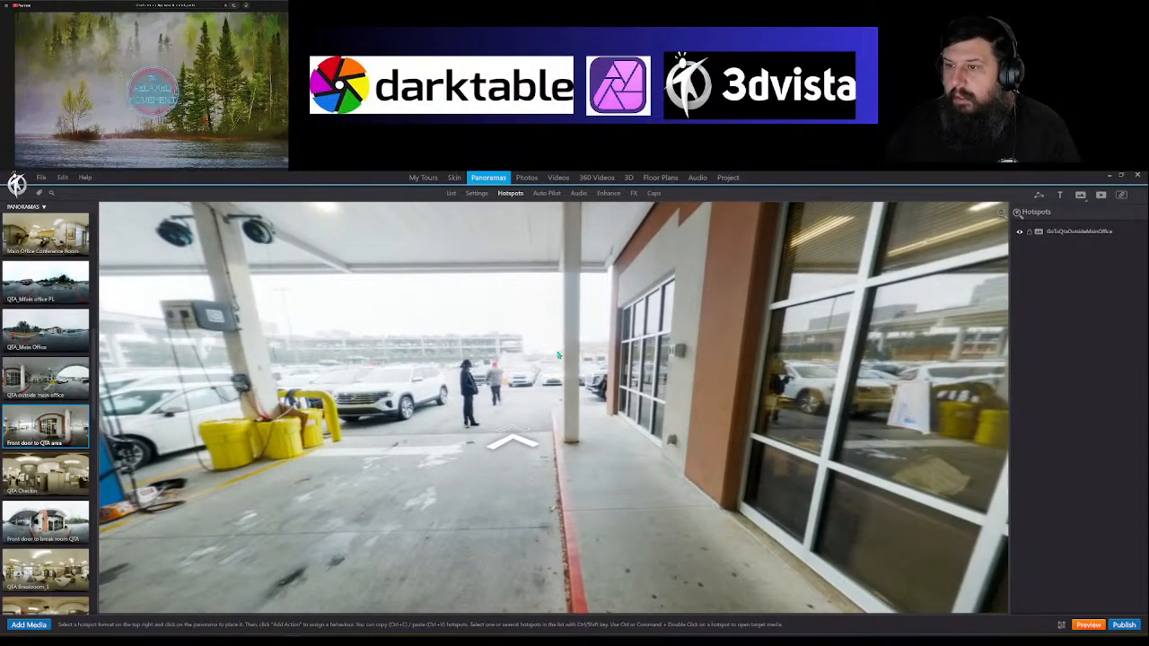
click(1059, 195)
click(501, 469)
drag(502, 469, 597, 490)
click(1036, 470)
text(To Main Office)
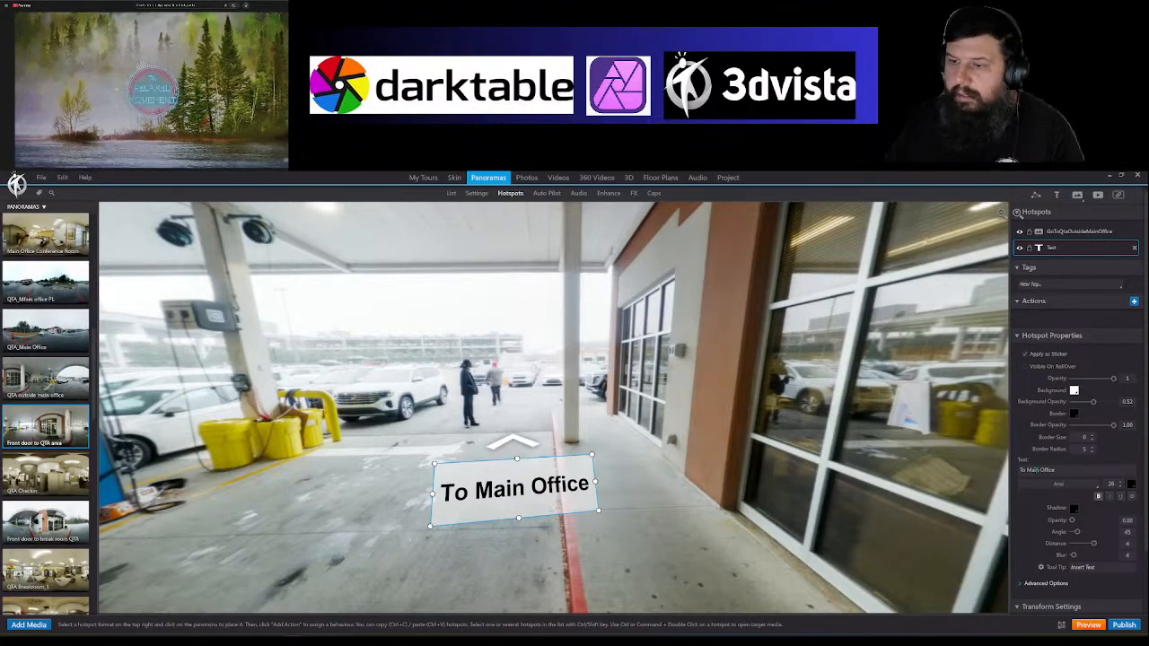
click(799, 509)
Step: Link the glass entrance door to "QTA Checkin" with the blue door icon, placing the return hotspot on that room's glass exit door
drag(679, 466, 523, 407)
drag(365, 406, 212, 435)
click(45, 472)
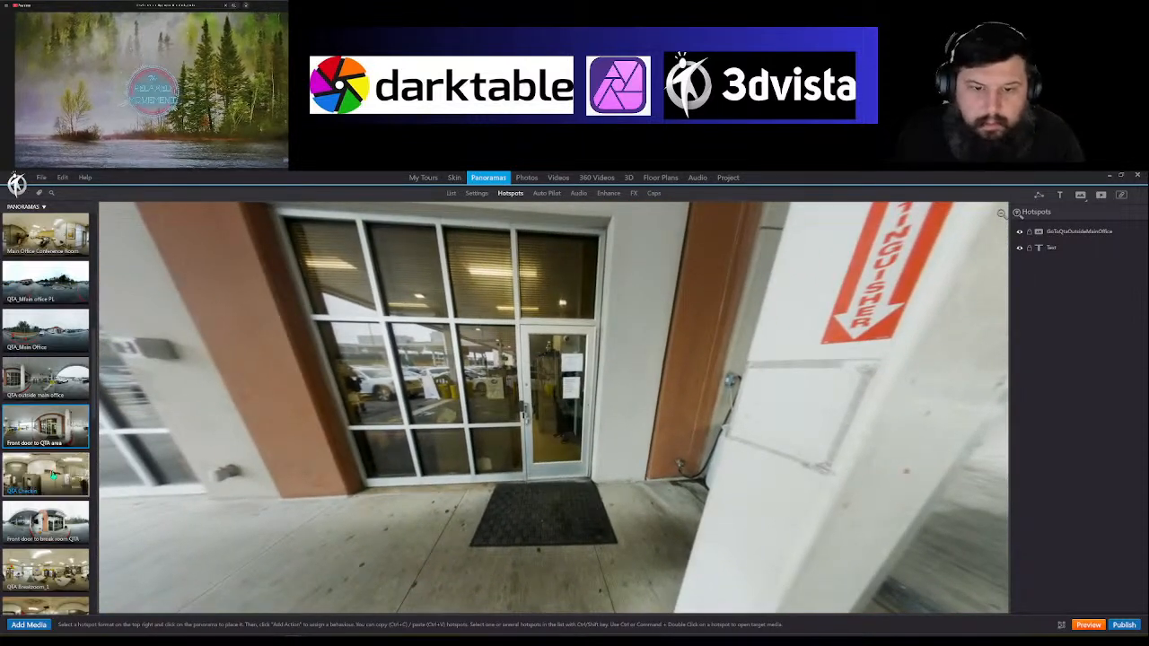
drag(539, 367, 542, 370)
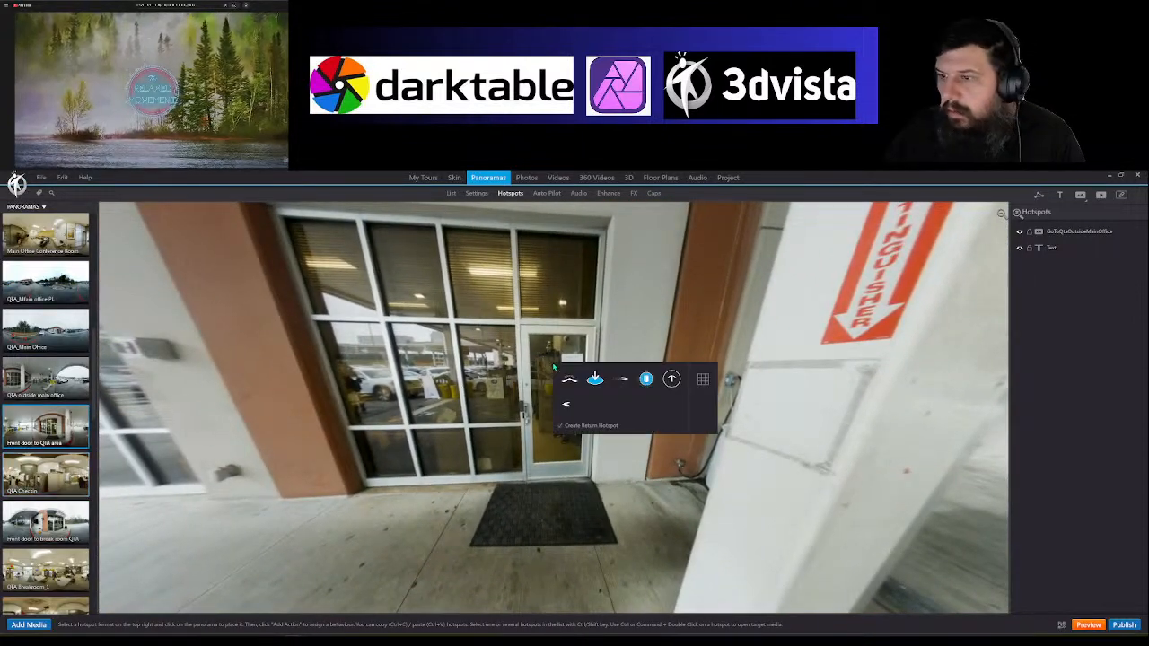
click(648, 378)
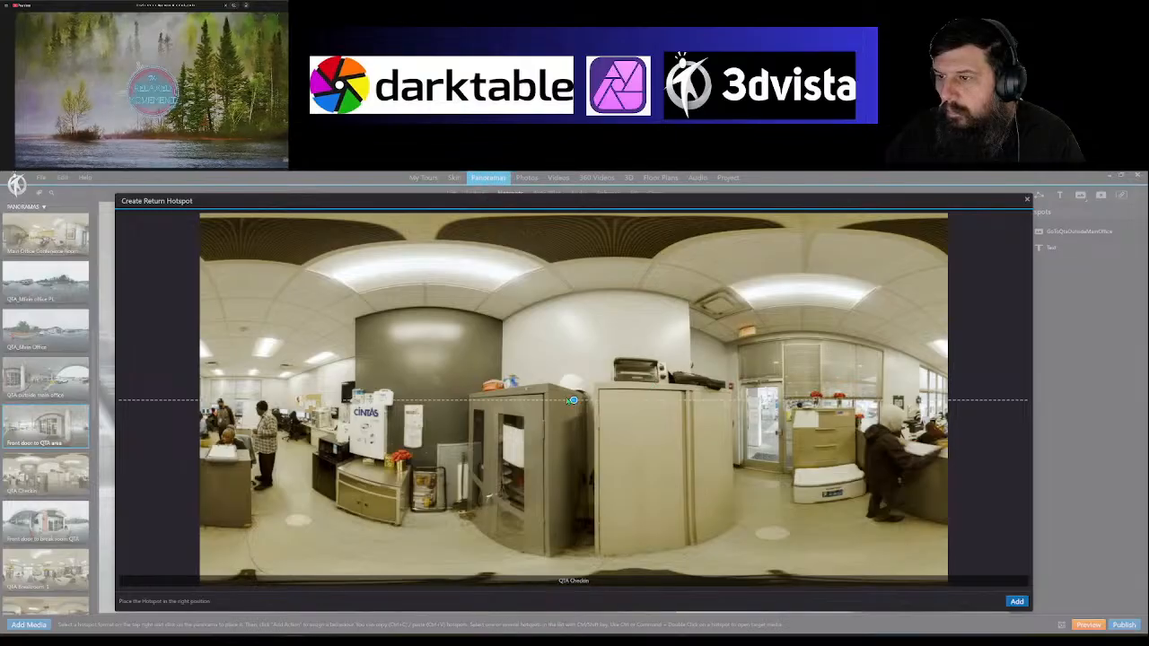
drag(574, 401, 765, 403)
click(1017, 601)
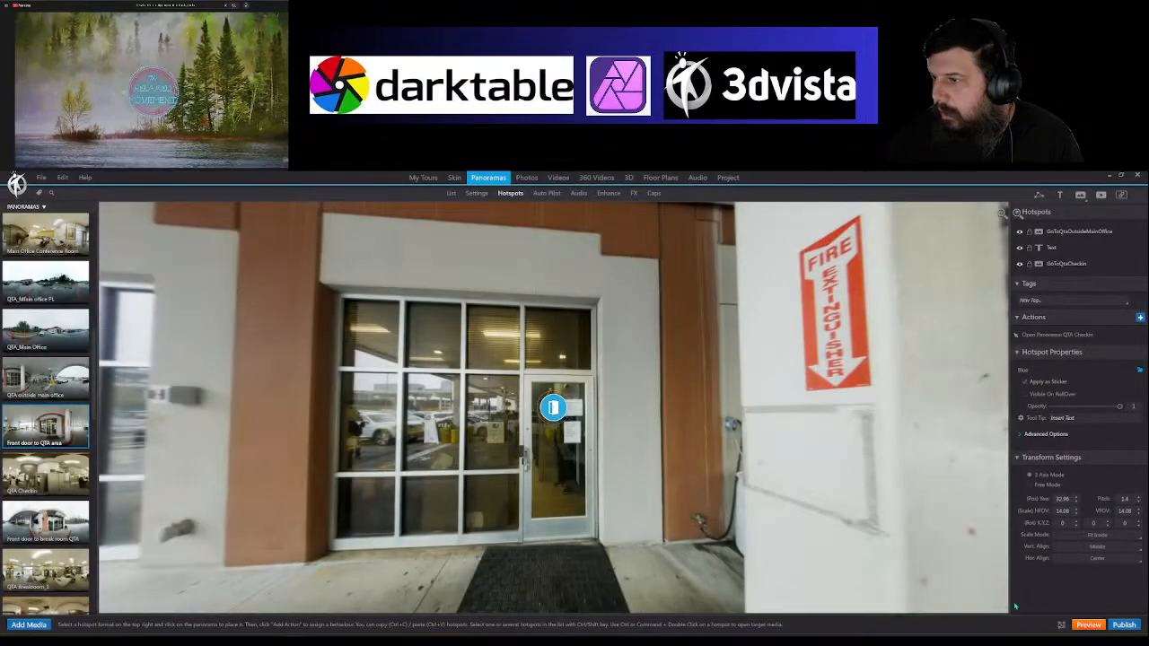
Step: Lower the blue door hotspot to about handle height on the glass entrance door
drag(554, 410, 554, 427)
drag(572, 499, 577, 469)
drag(556, 394, 553, 411)
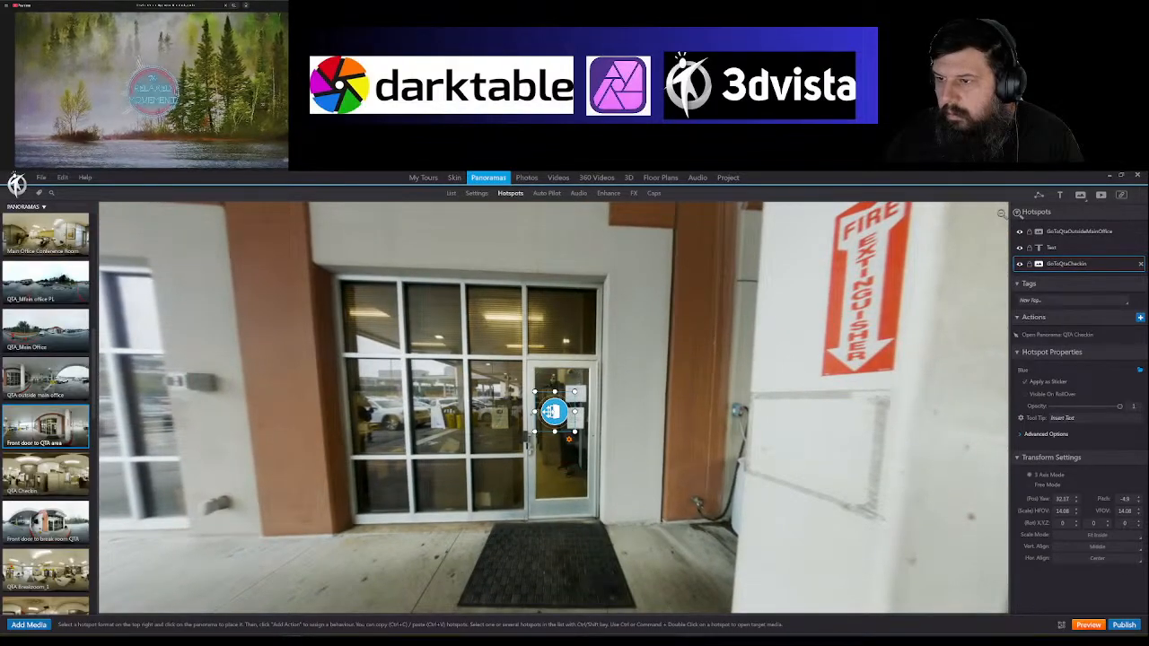
Step: Add a text hotspot above the blue door icon and widen it across the entrance windows
click(1063, 196)
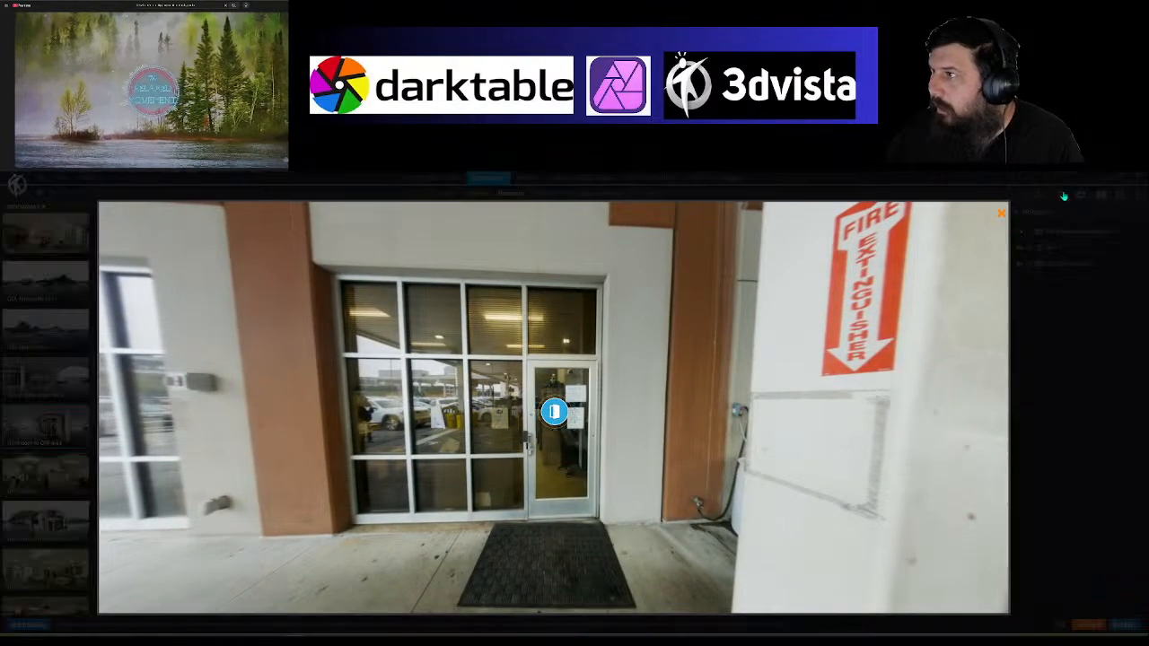
click(518, 372)
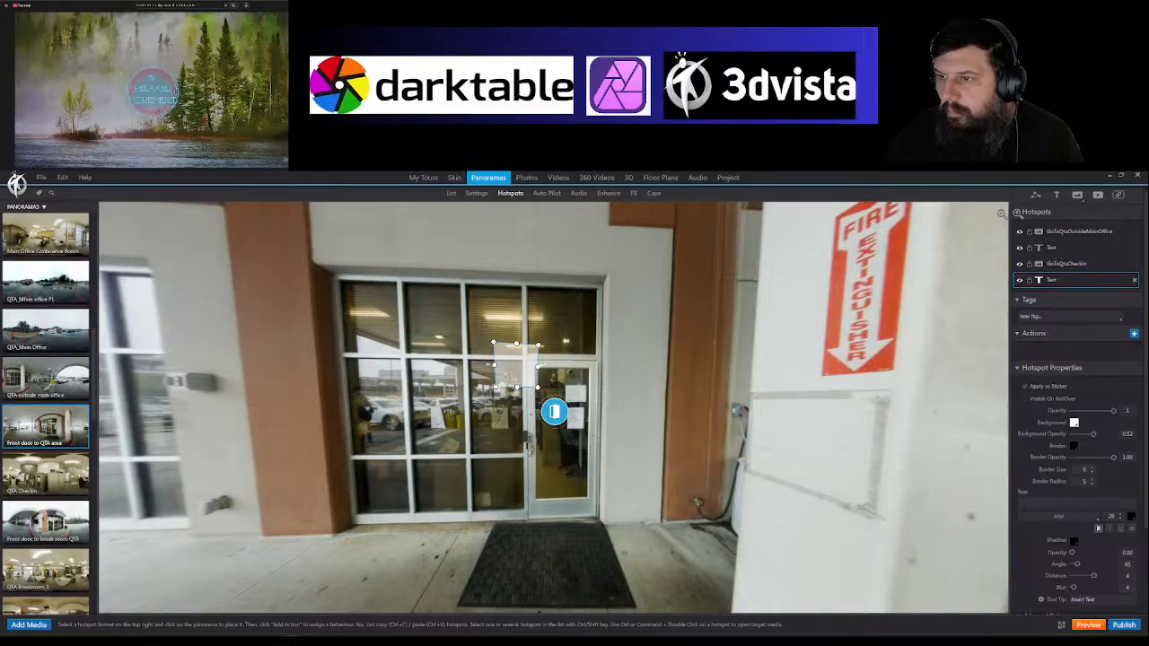
drag(538, 365, 598, 369)
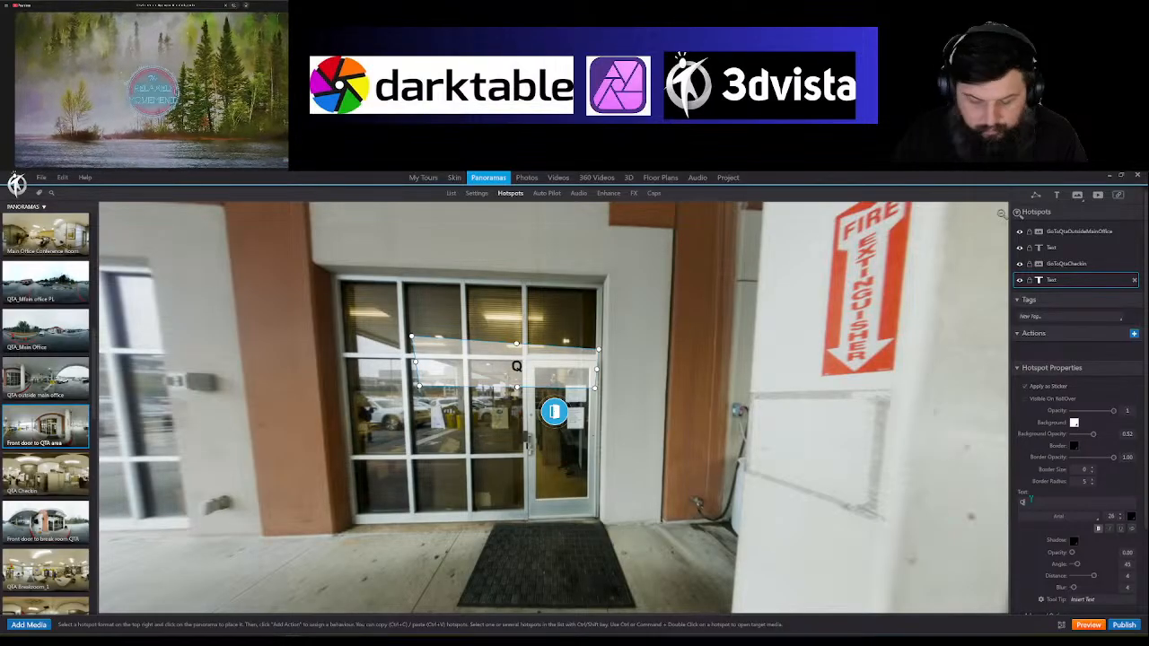
Step: Set the new label's text to "QTA Check-In" and shift the label right so it sits over the door icon
text(TA)
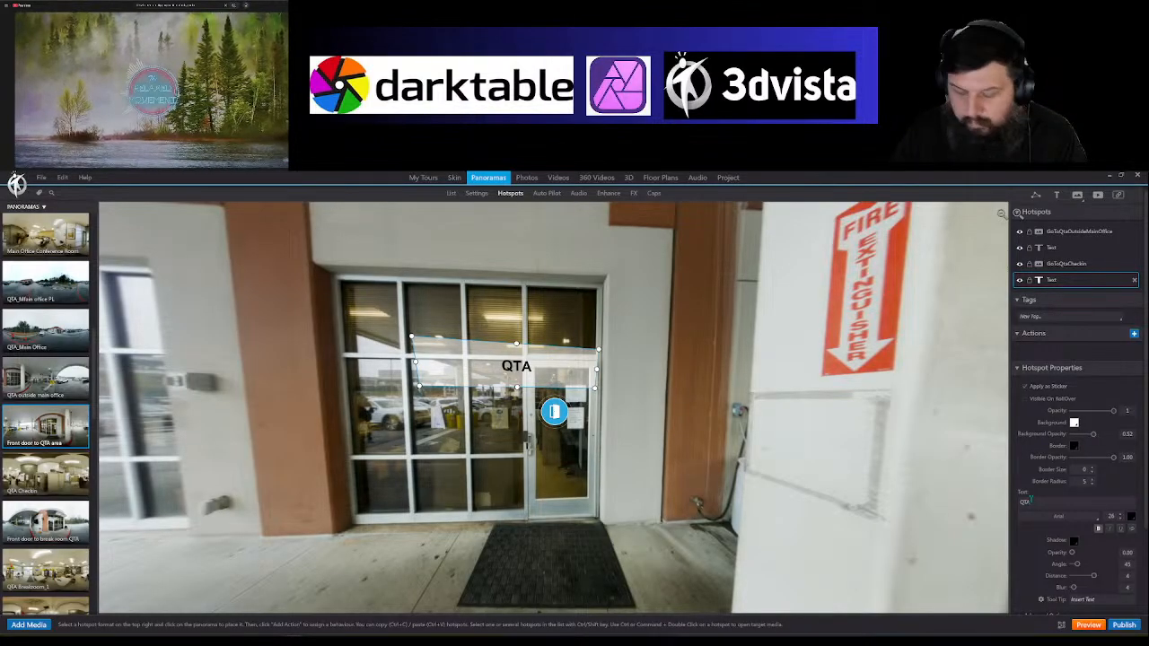
text( Check)
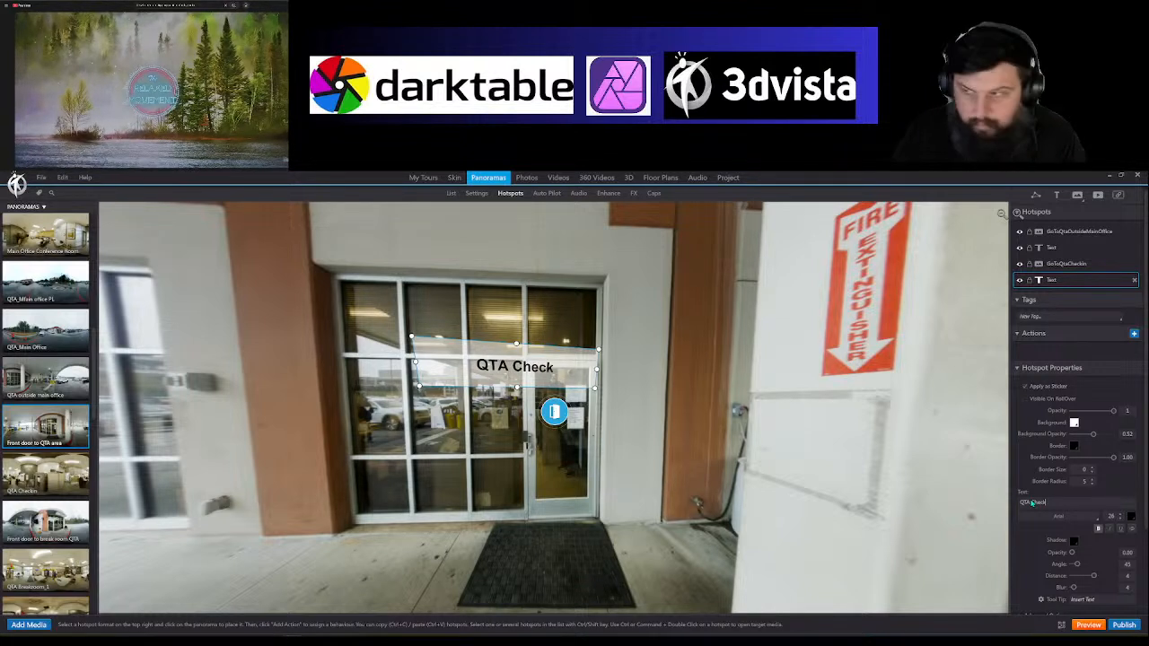
text(in)
key(BackSpace)
key(BackSpace)
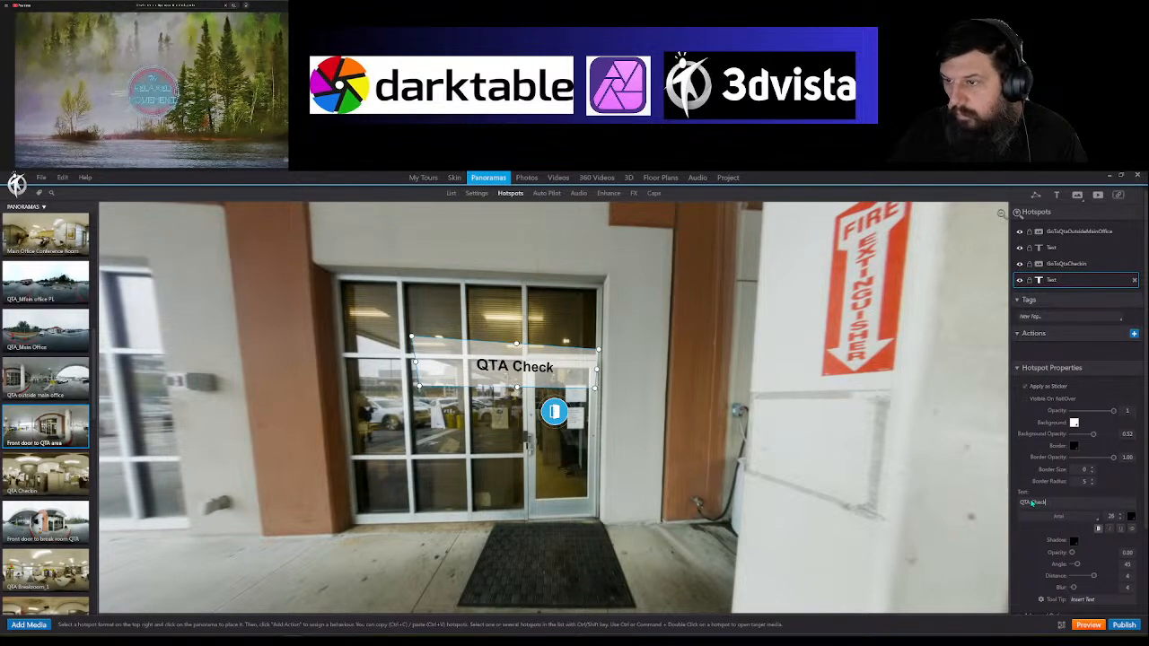
text(-In)
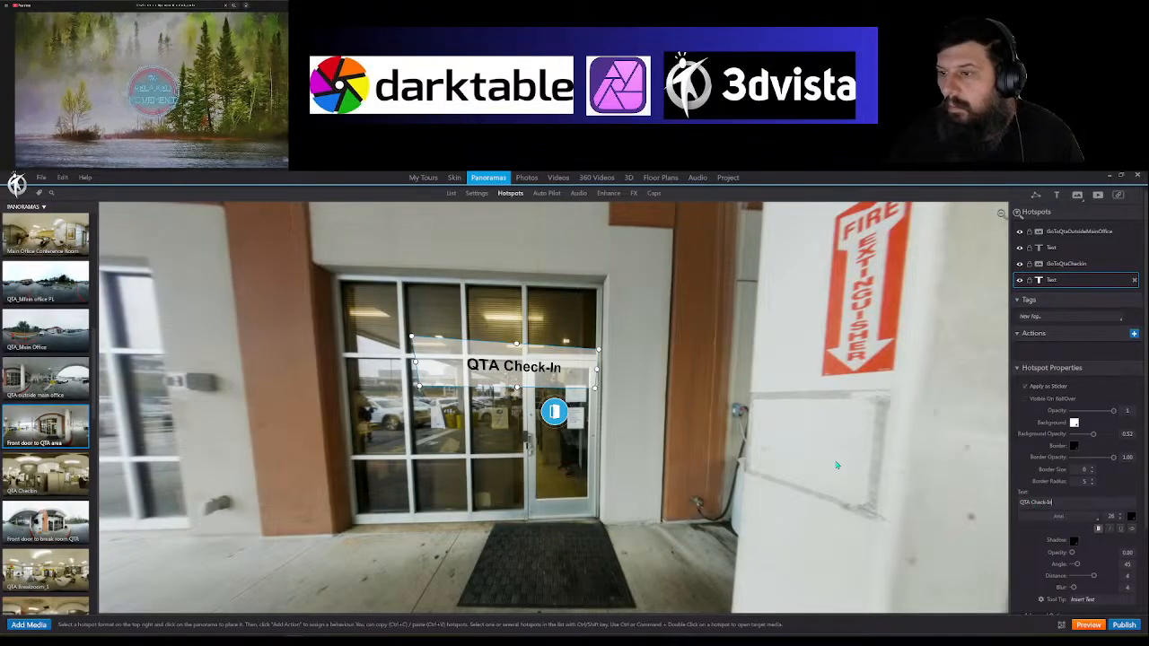
drag(582, 362, 608, 362)
click(645, 436)
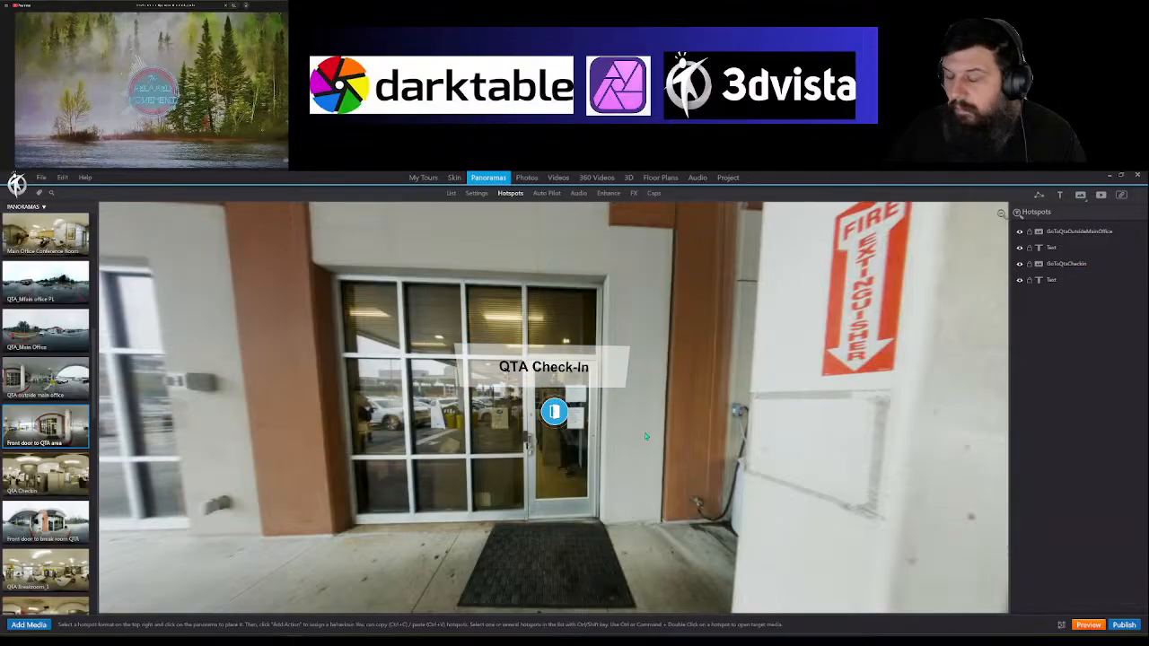
Step: Link the covered driveway to "Front door to break room QTA" with the white arrow icon, placing the return hotspot under that panorama's canopy
drag(727, 421, 501, 481)
drag(585, 478, 901, 506)
drag(668, 509, 497, 507)
drag(631, 505, 614, 505)
drag(810, 439, 791, 439)
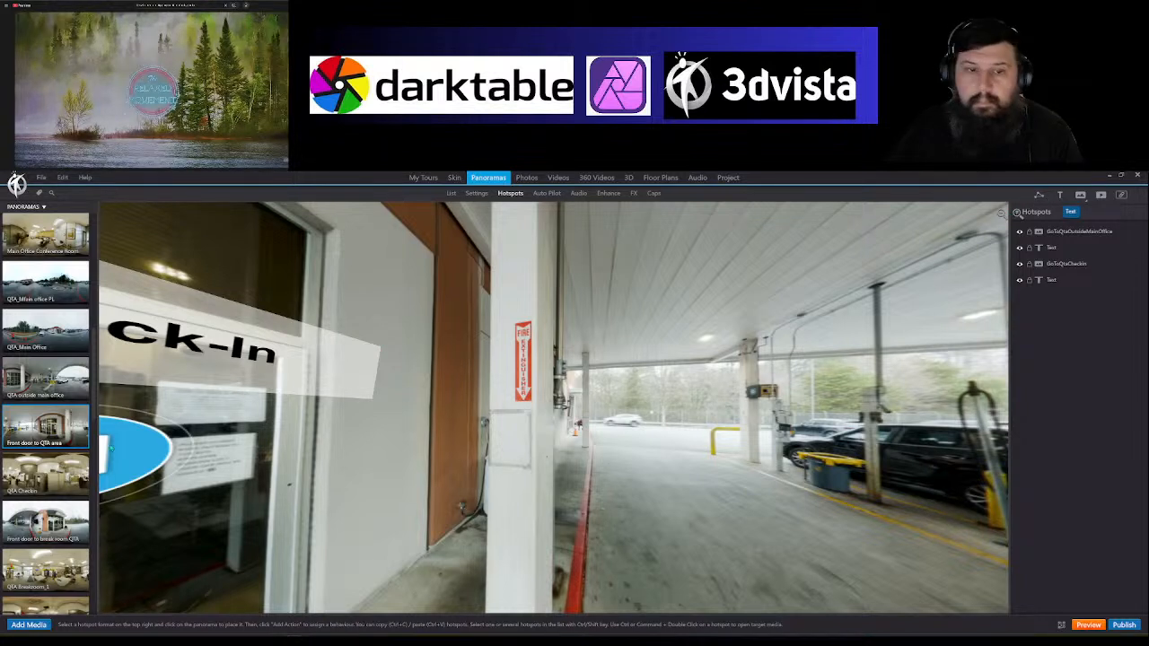
click(45, 519)
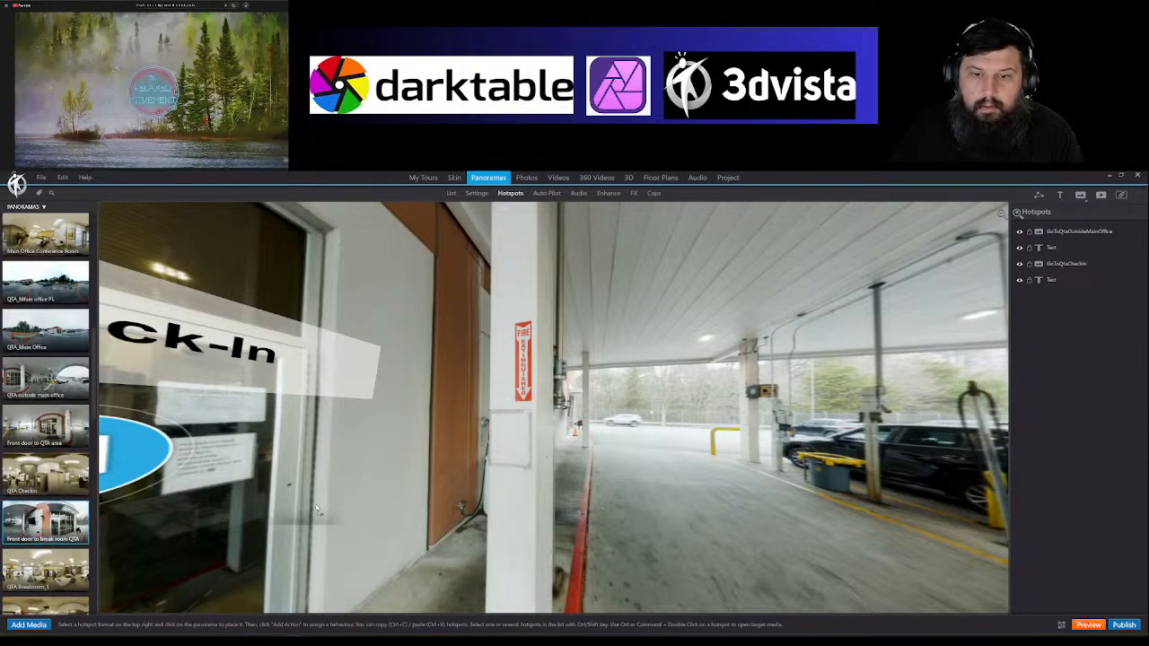
drag(621, 437, 621, 437)
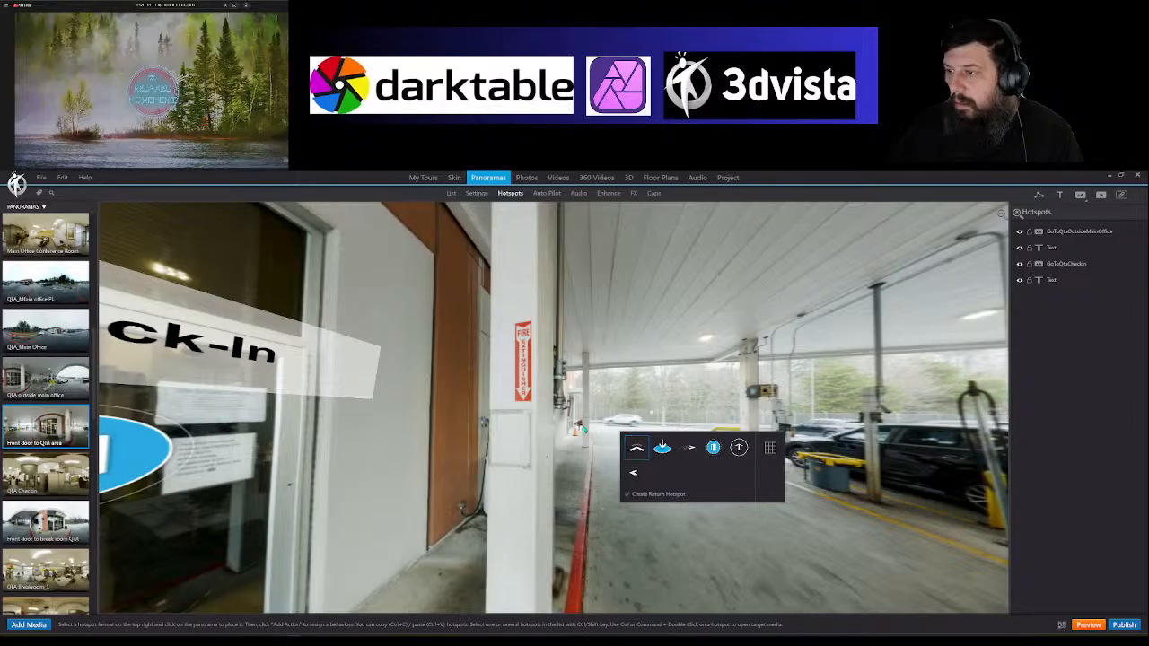
click(644, 451)
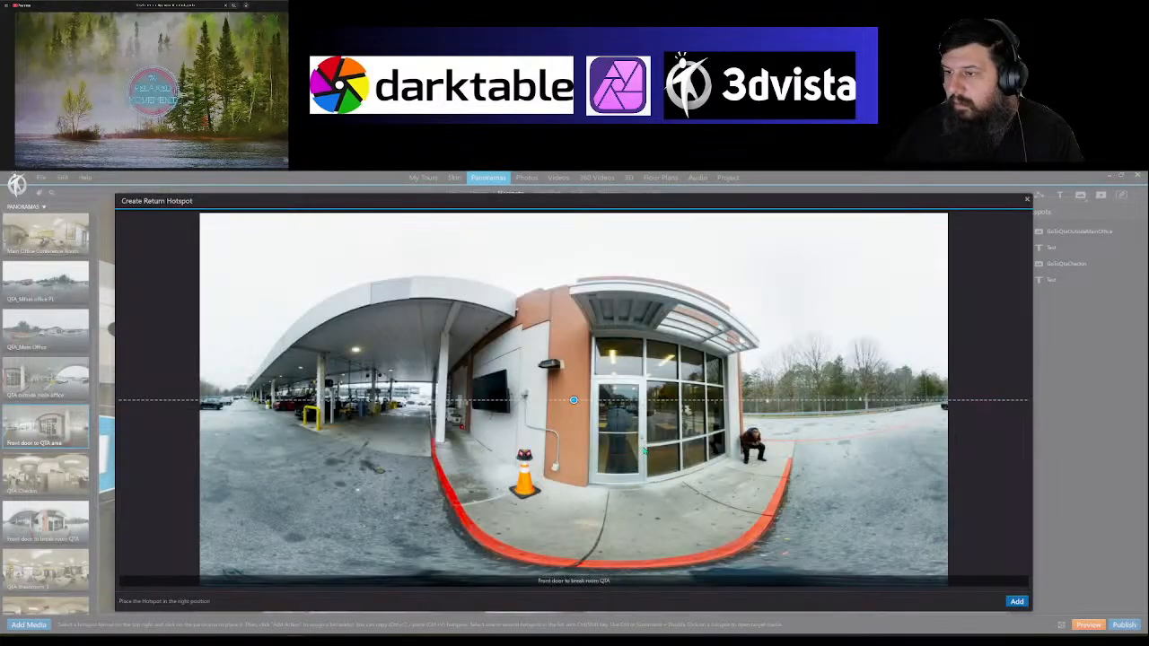
mouse_move(573, 403)
mouse_down()
mouse_move(433, 421)
mouse_move(417, 406)
mouse_up()
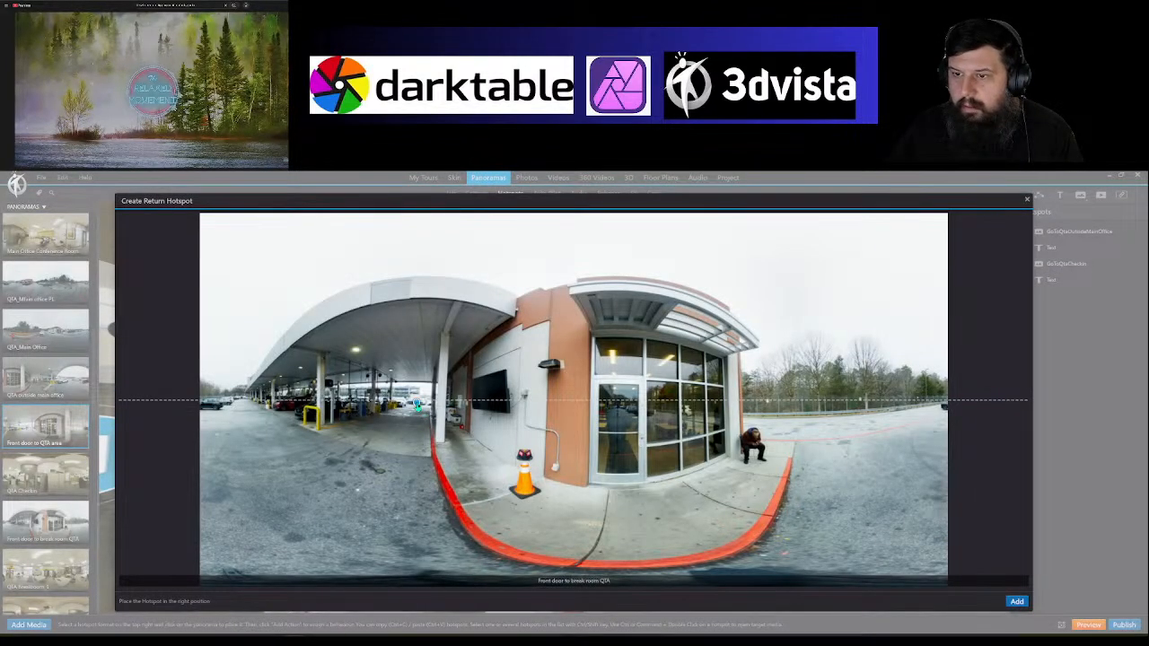
click(1016, 603)
drag(553, 411, 574, 436)
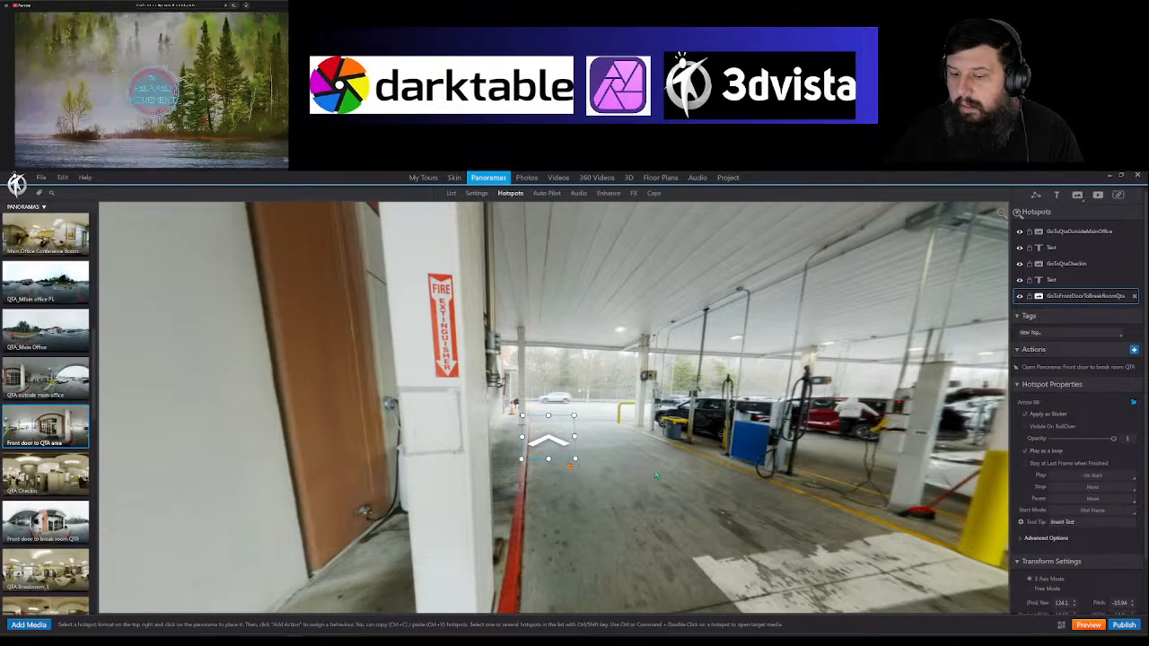
Step: Add a text hotspot reading "To QTA Breakroom" and place it on the driveway just below the arrow hotspot
click(1066, 195)
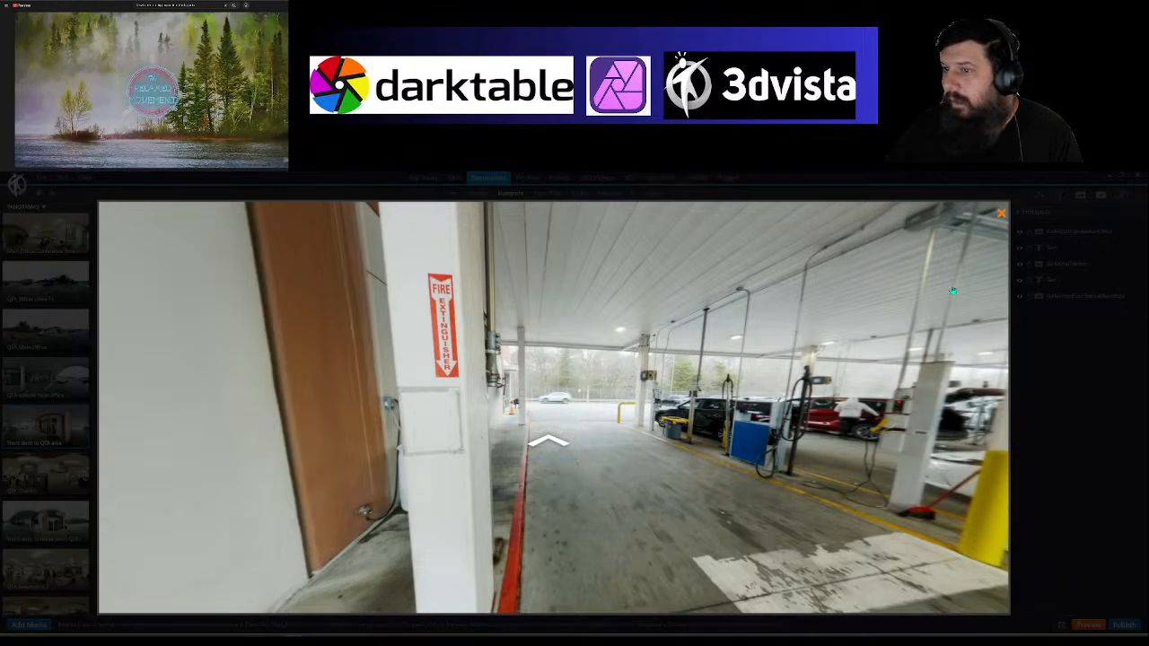
click(542, 397)
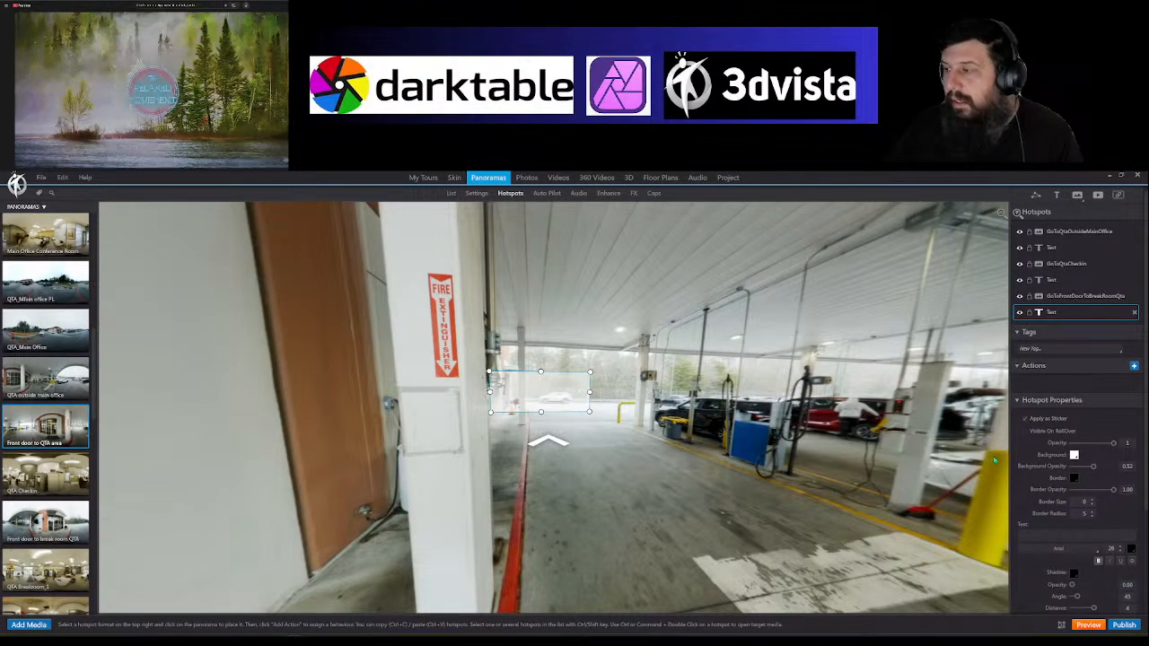
click(1044, 532)
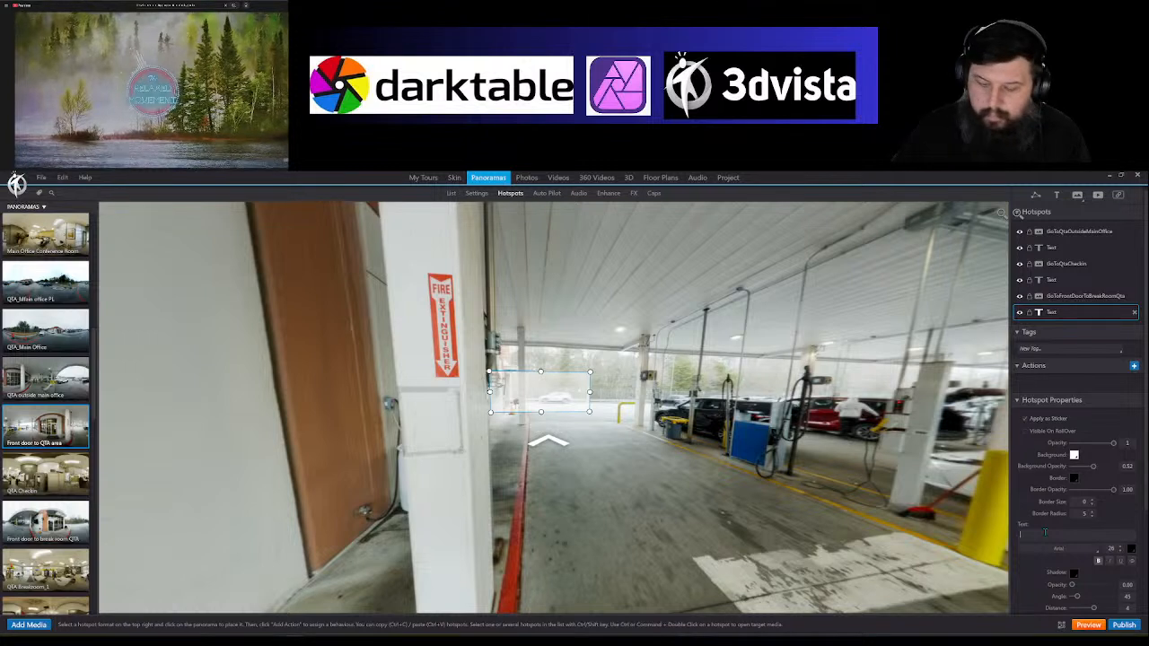
text(To)
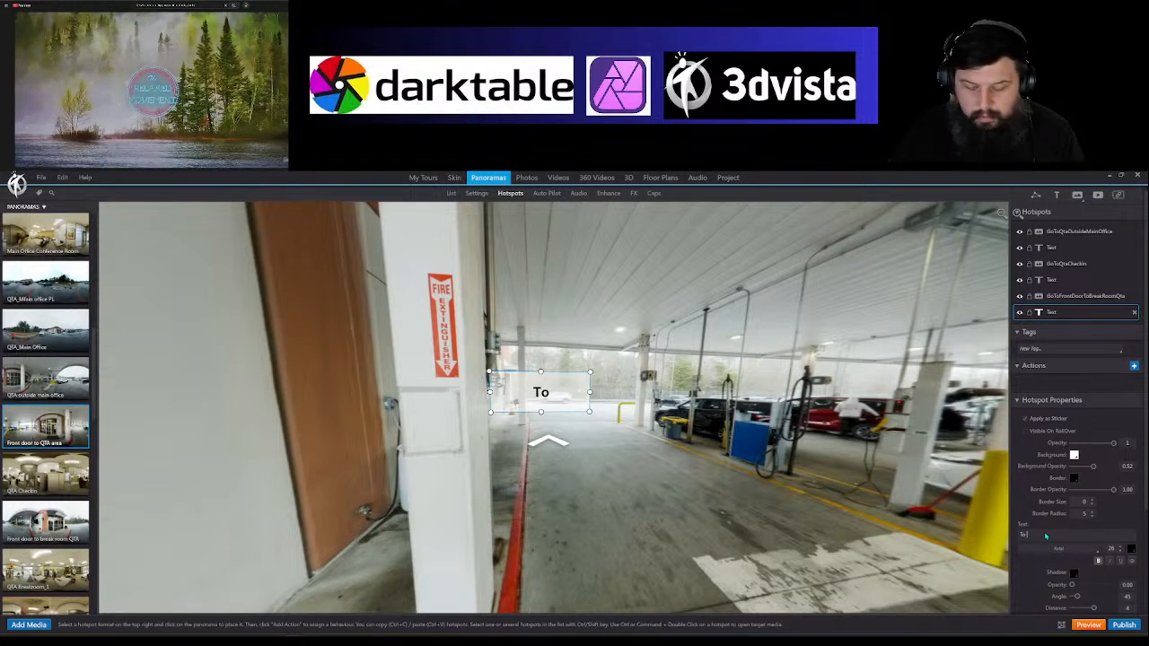
text( QTA)
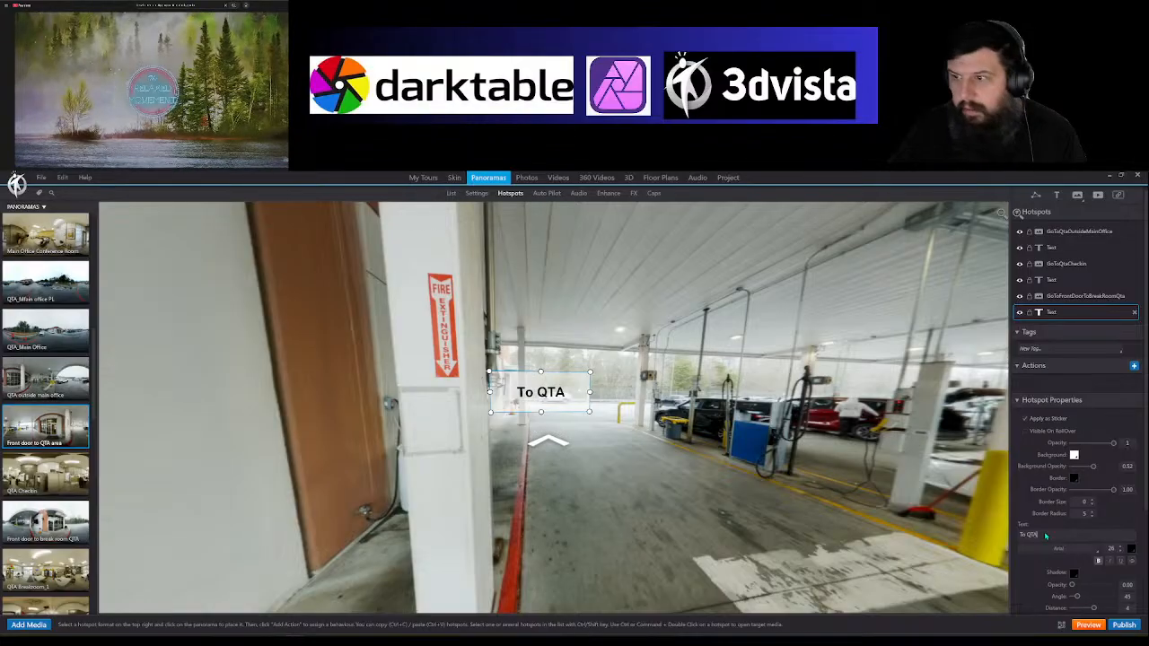
text( Break)
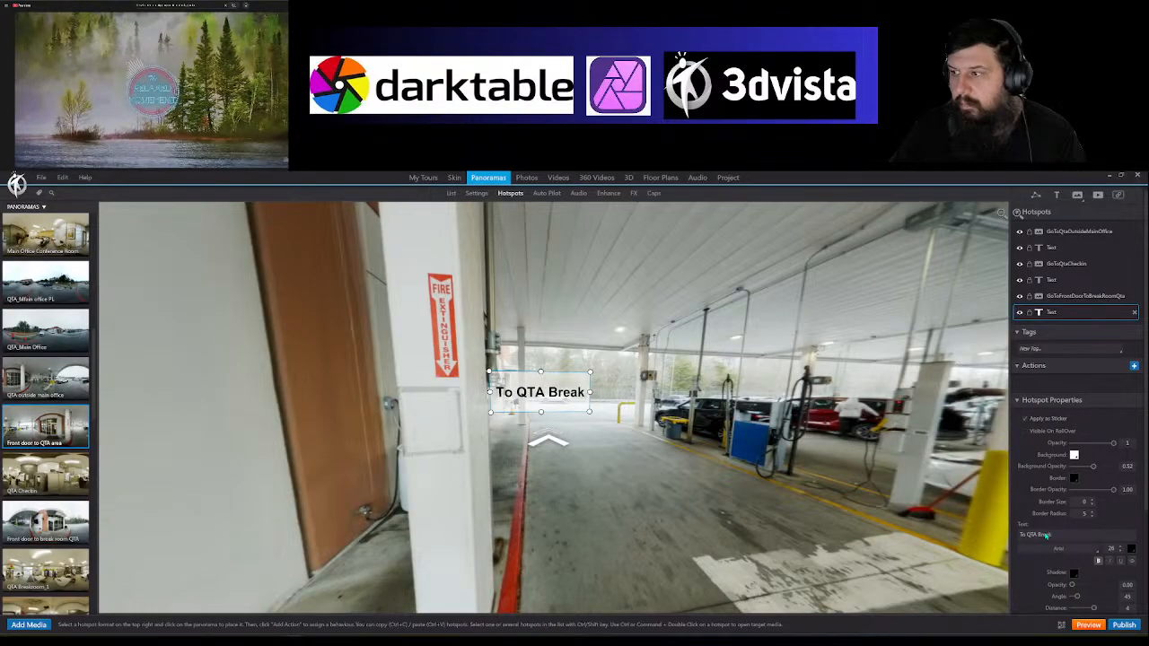
text(room)
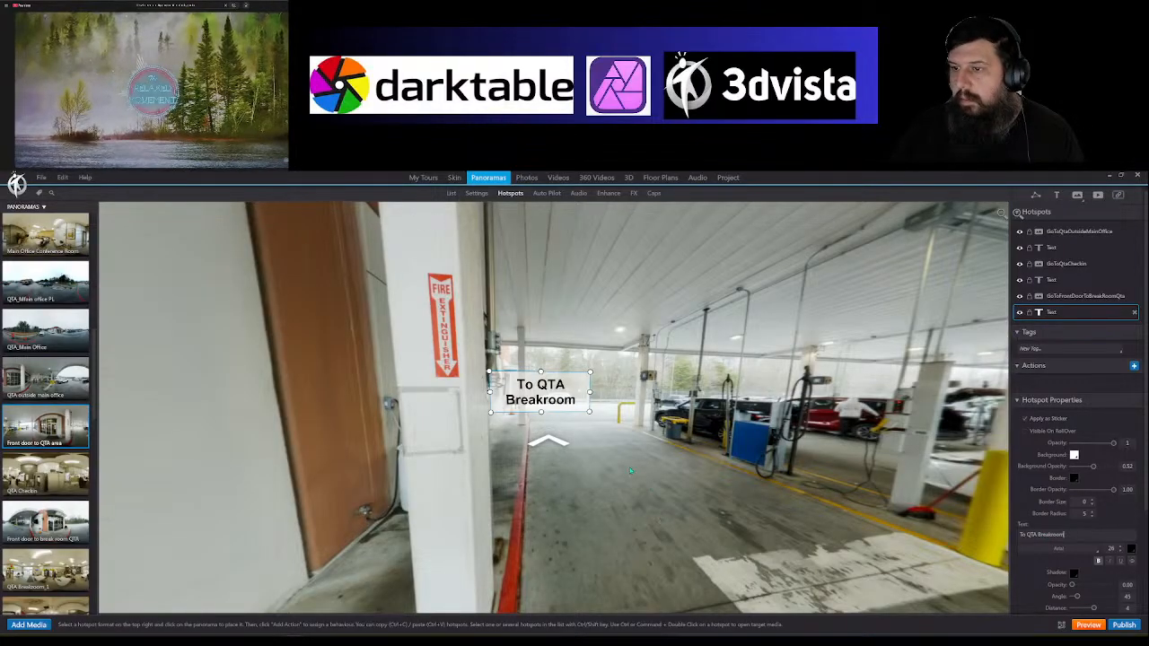
drag(553, 401, 560, 489)
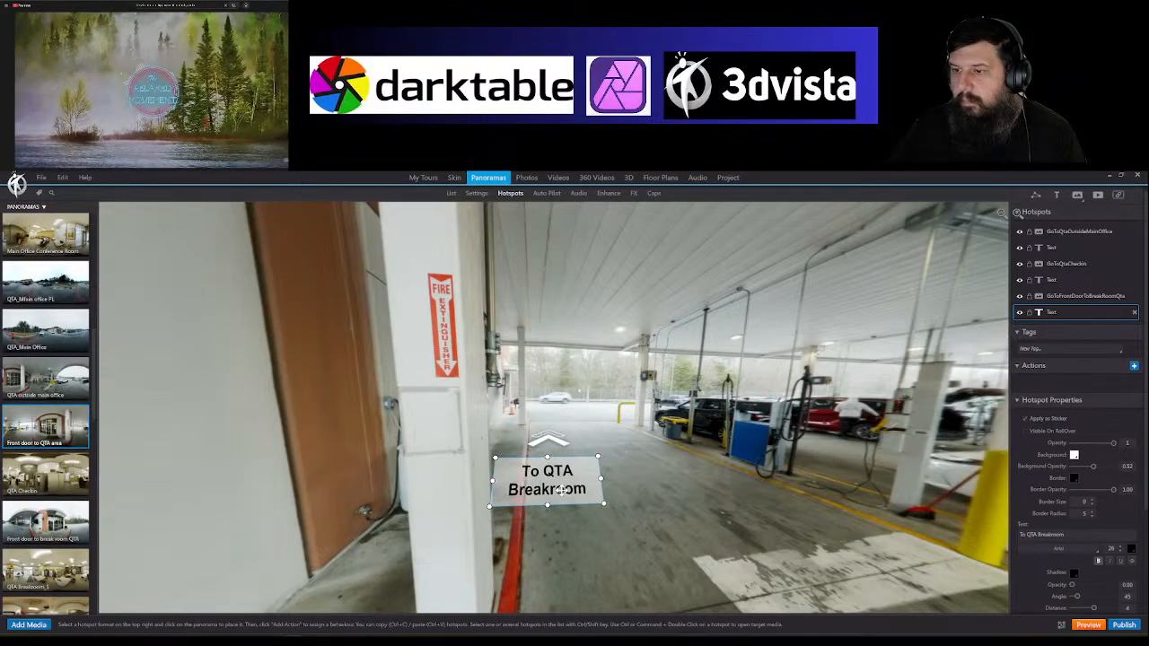
click(642, 420)
Step: Set the background opacity of the "QTA Check-In" label above the entrance door to 1.00
drag(641, 420, 658, 441)
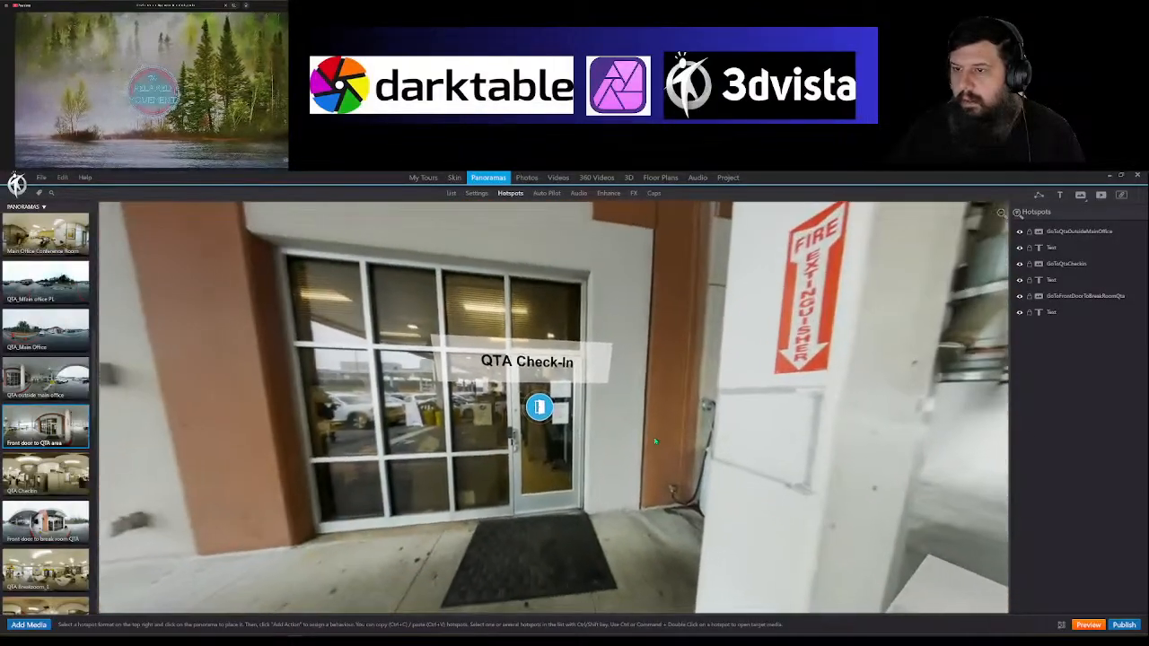
click(603, 362)
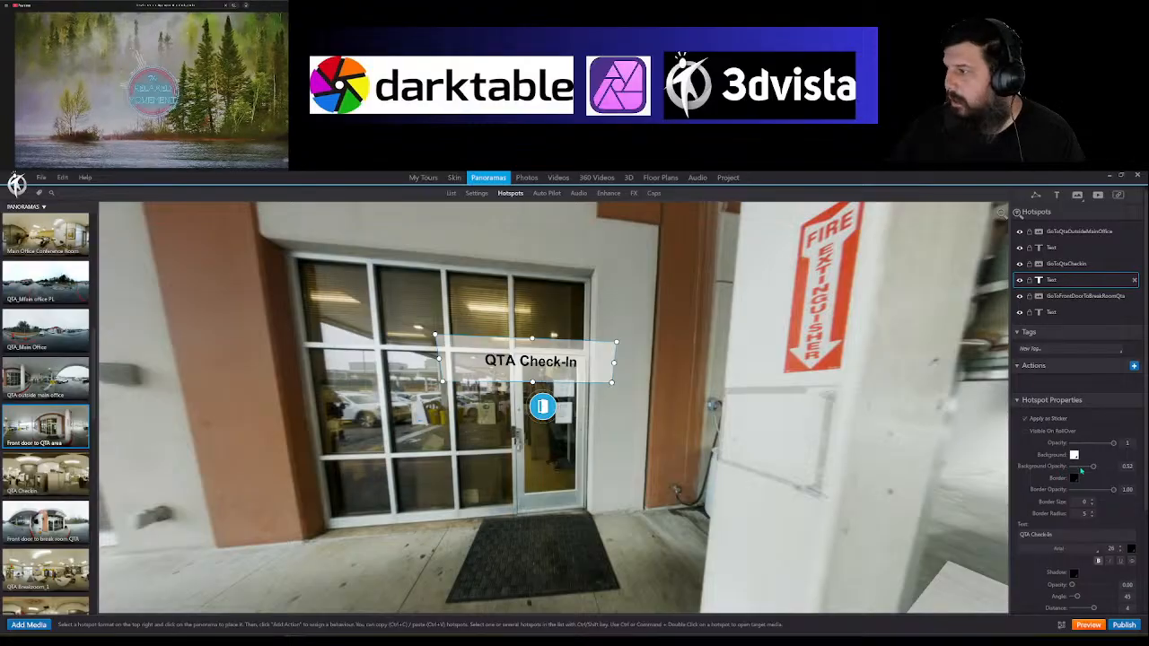
drag(1093, 467, 1115, 469)
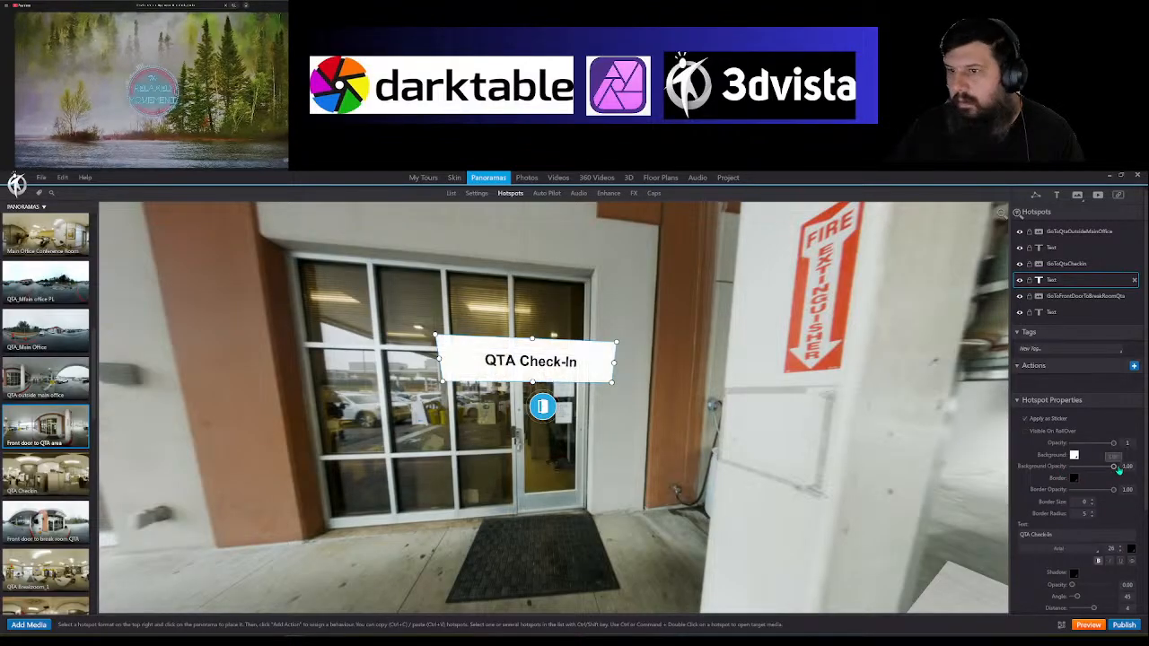
click(431, 536)
Step: Open the QTA Checkin panorama through its door hotspot and add a text hotspot above the counter, widened across the office area
drag(431, 536, 571, 403)
click(597, 369)
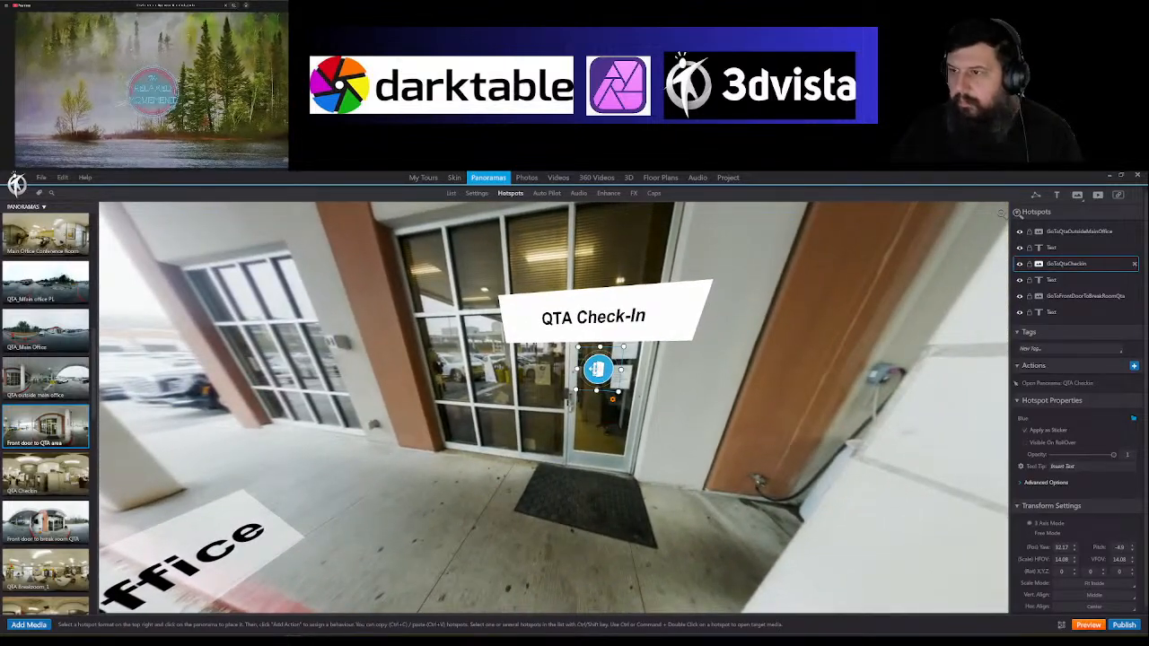
double_click(597, 369)
drag(757, 450, 617, 480)
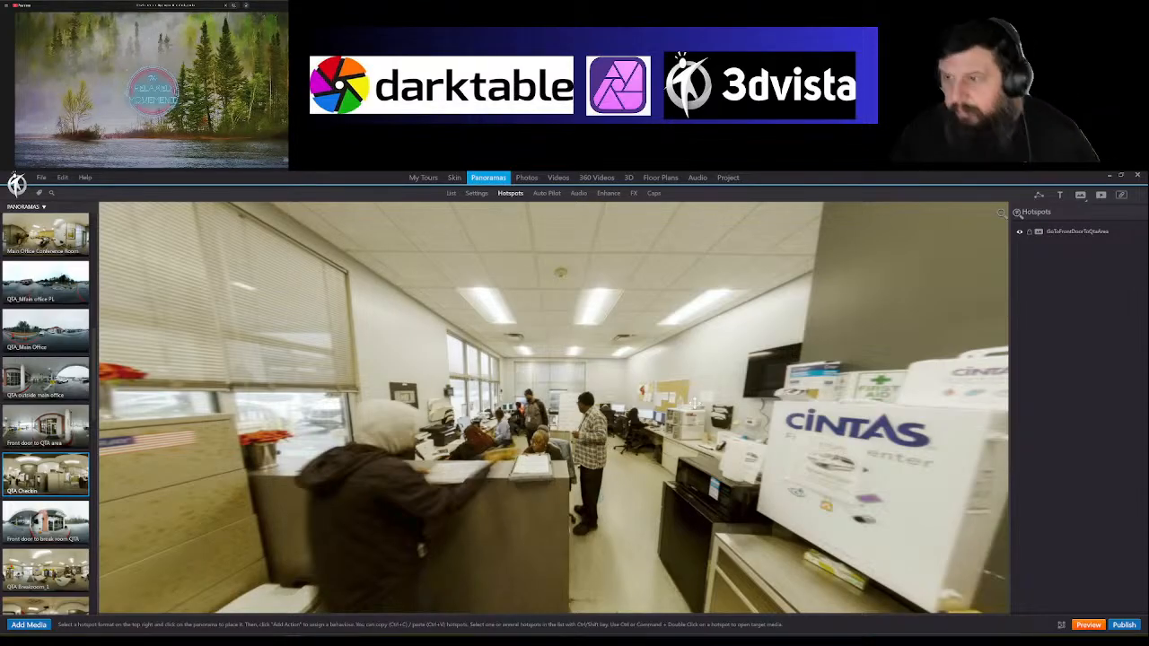
click(1059, 196)
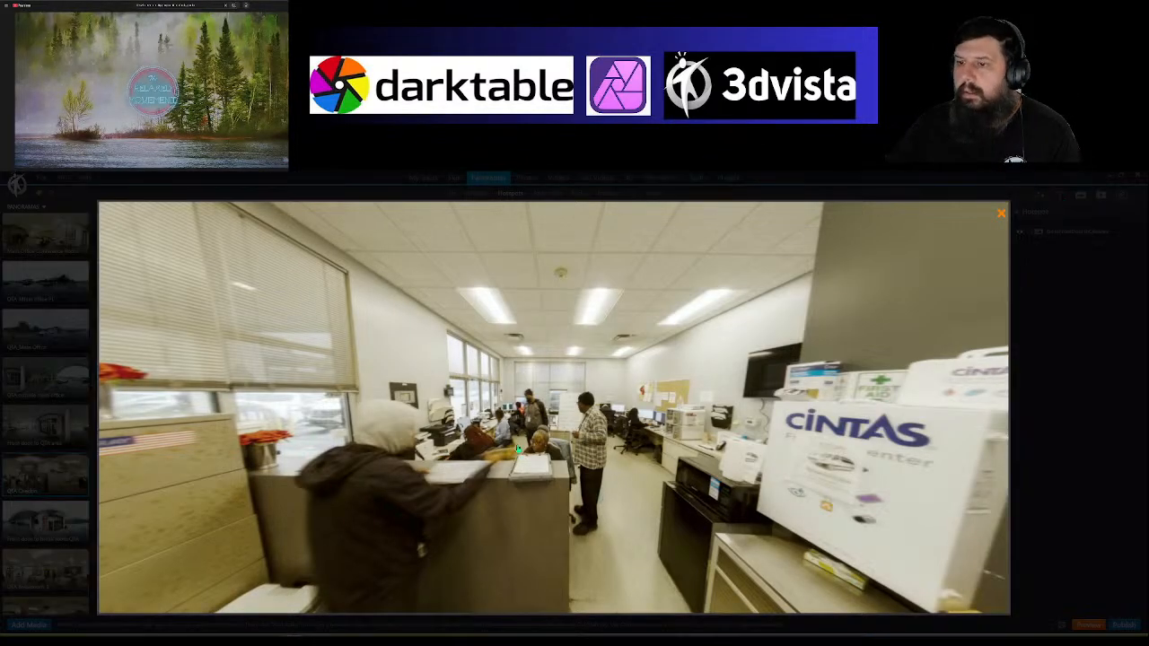
click(513, 418)
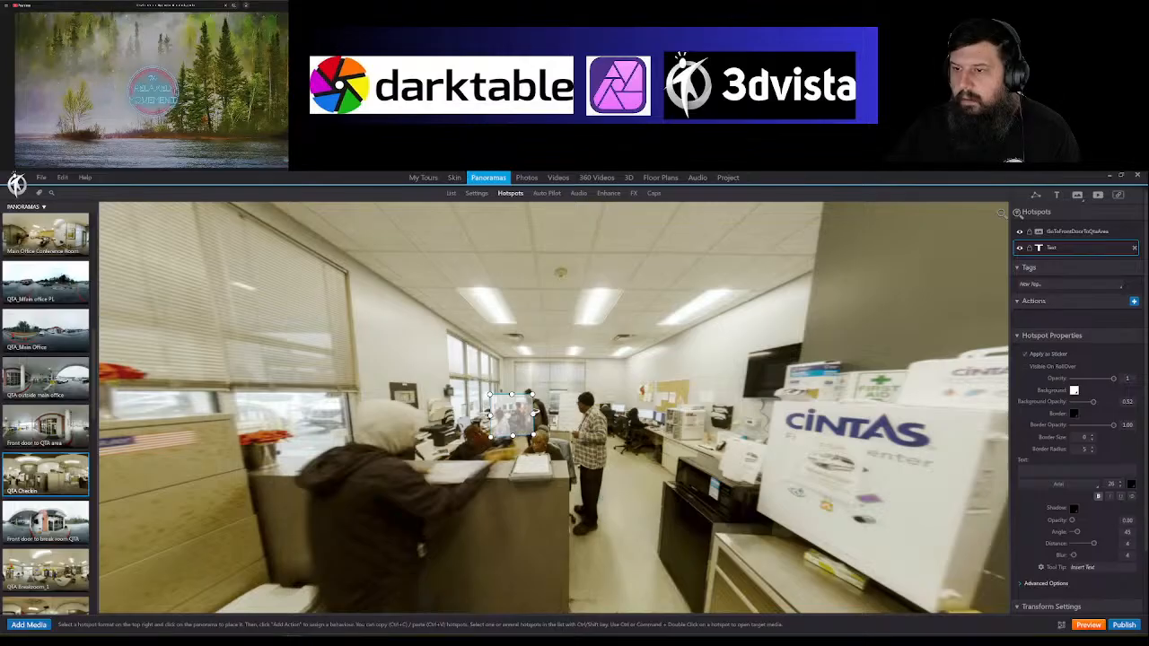
drag(536, 414, 645, 435)
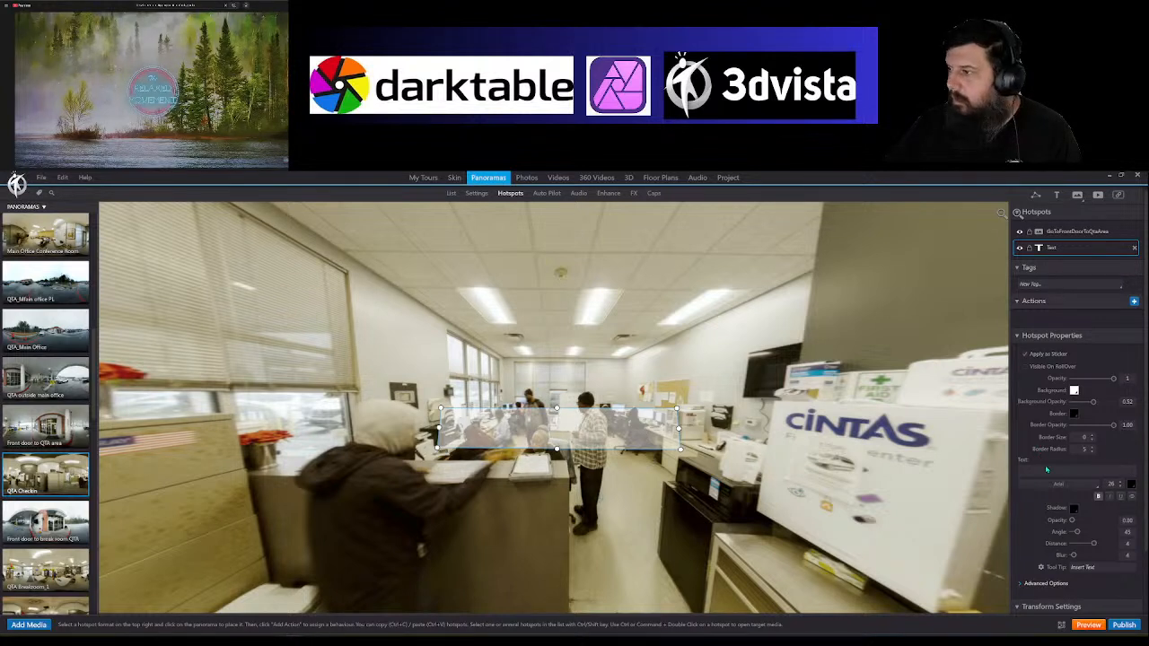
Step: Set the counter label's text to "QTA Check-In" and its background opacity to 1.00
text(QTA Ch)
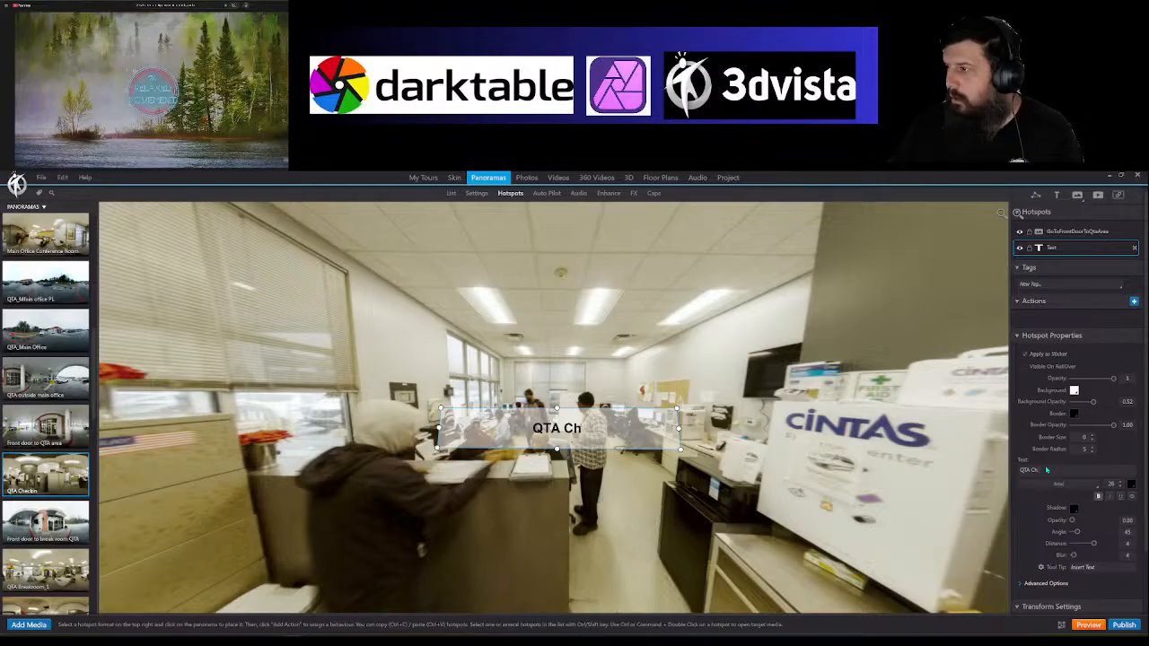
text(eck)
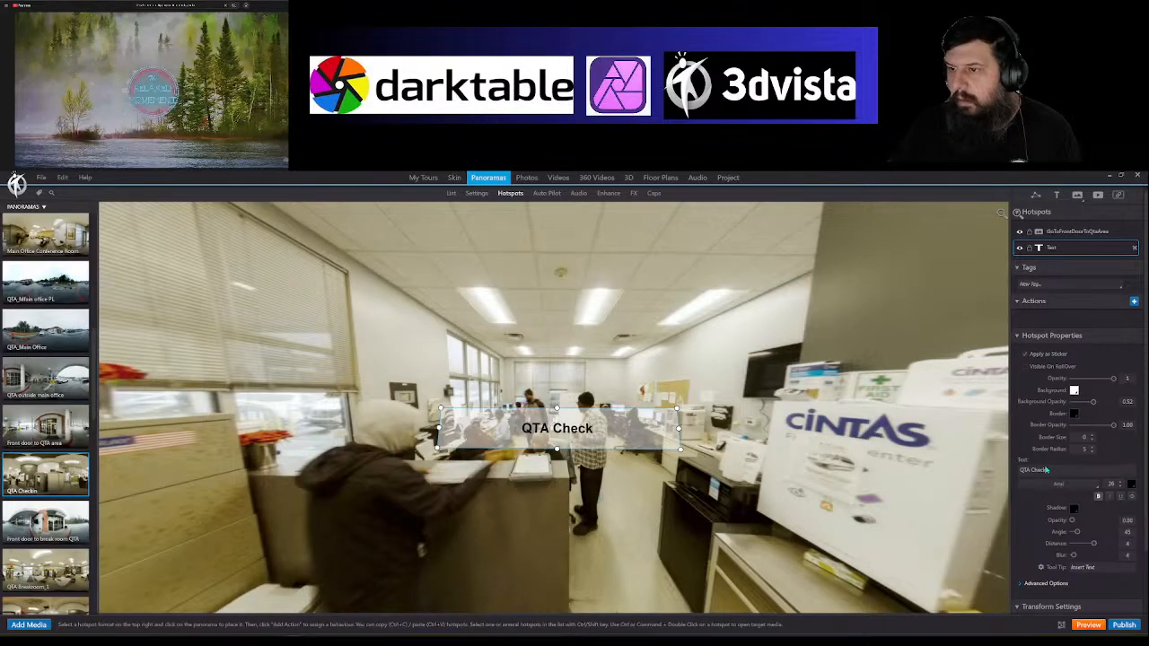
text(in)
key(BackSpace)
key(BackSpace)
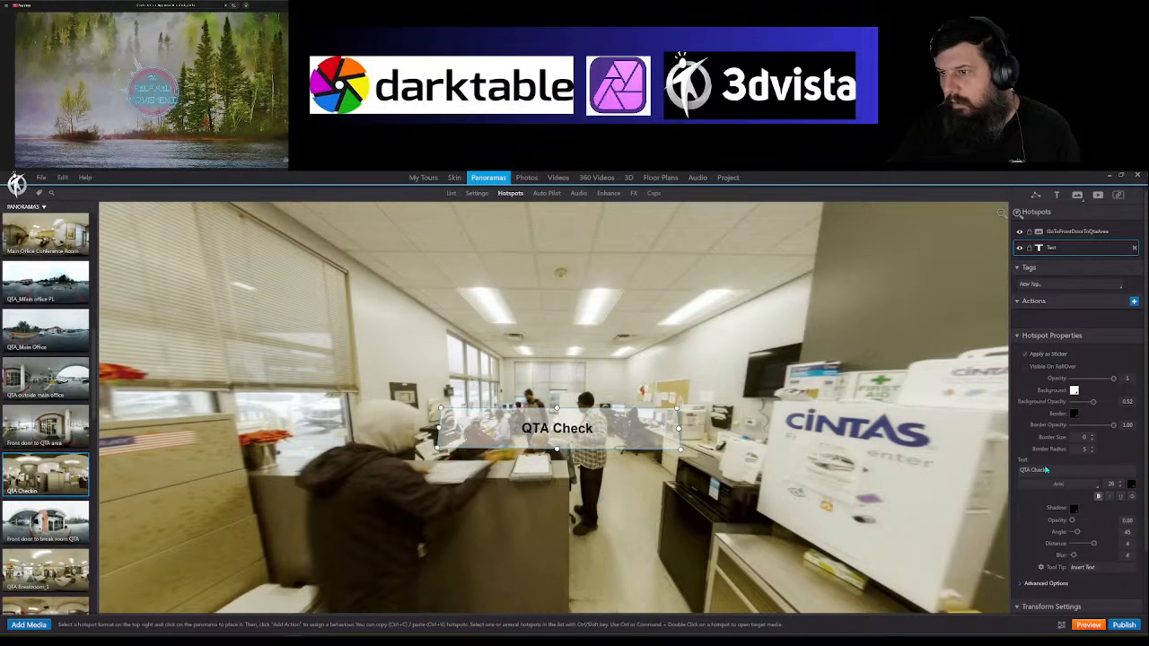
text(-In)
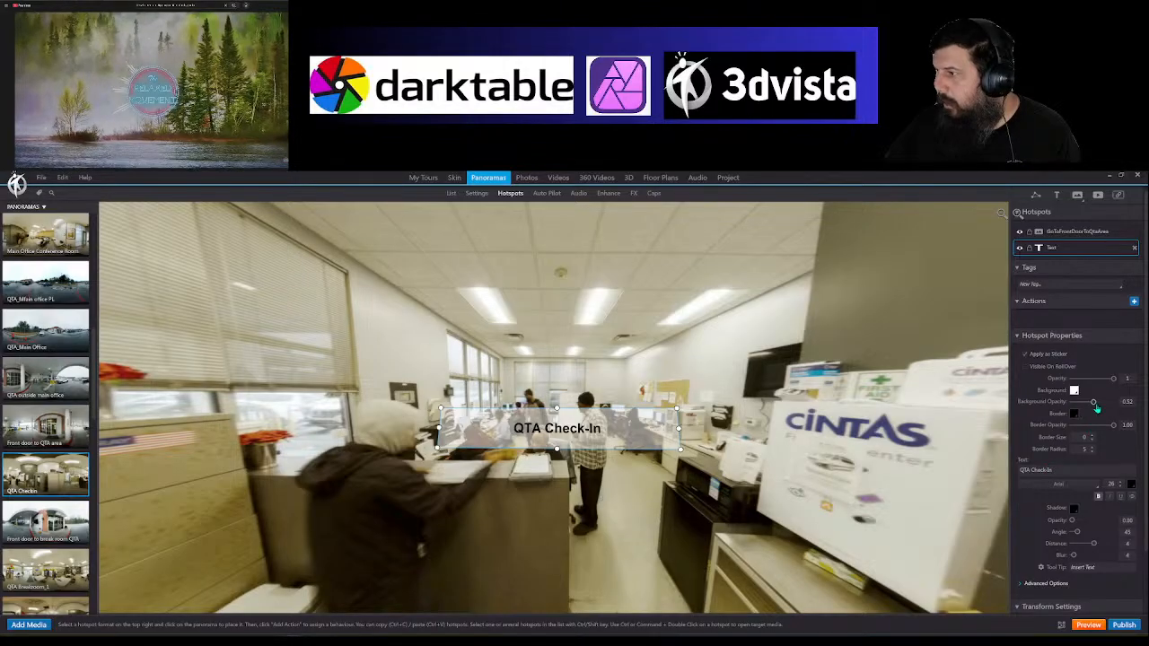
drag(1093, 402, 1117, 406)
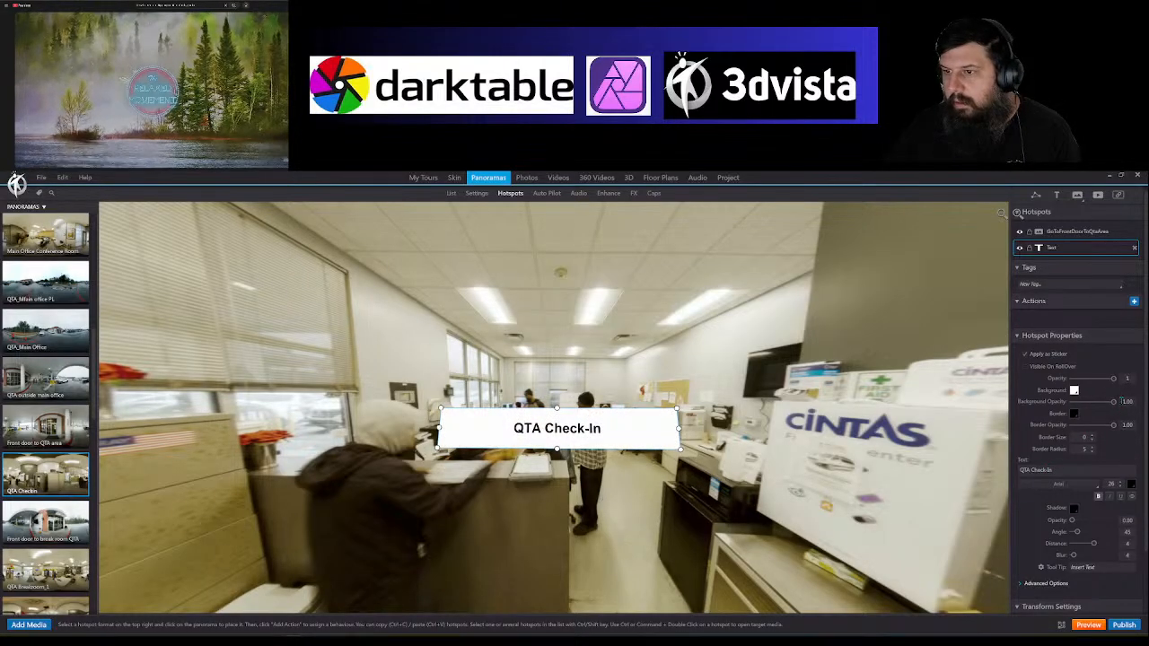
drag(617, 426, 553, 403)
click(543, 506)
Step: Follow the exit door hotspot back to "Front door to QTA area" and its arrow hotspot on to "Front door to break room QTA"
drag(541, 508, 629, 532)
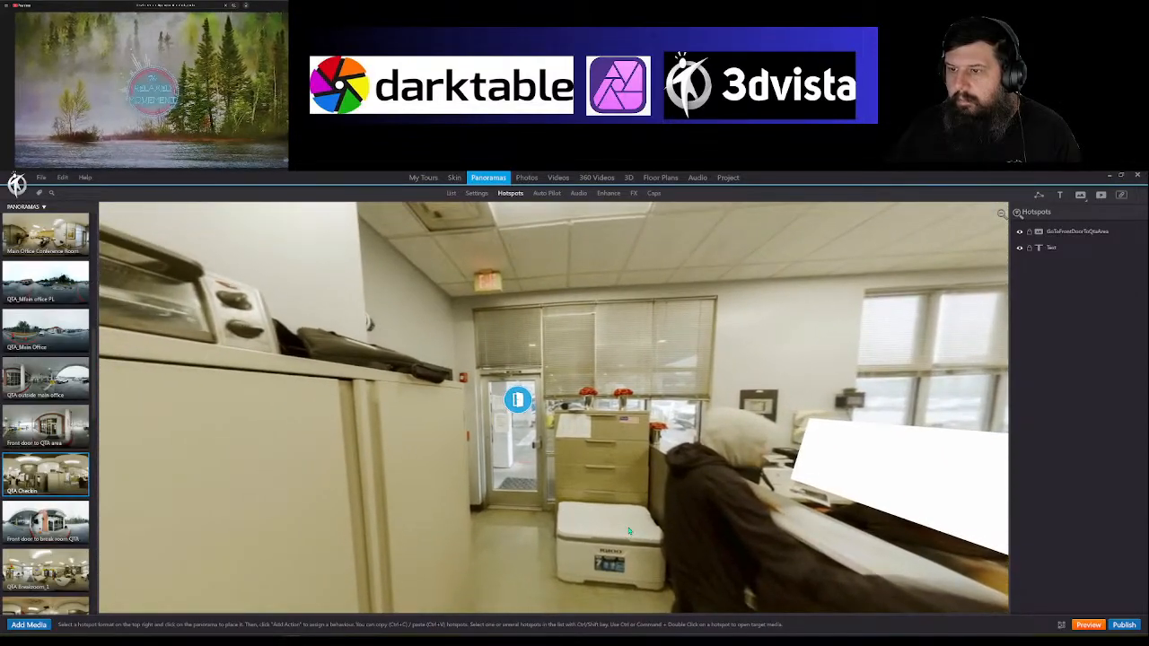
mouse_move(447, 496)
mouse_down()
mouse_move(516, 504)
mouse_move(459, 483)
mouse_up()
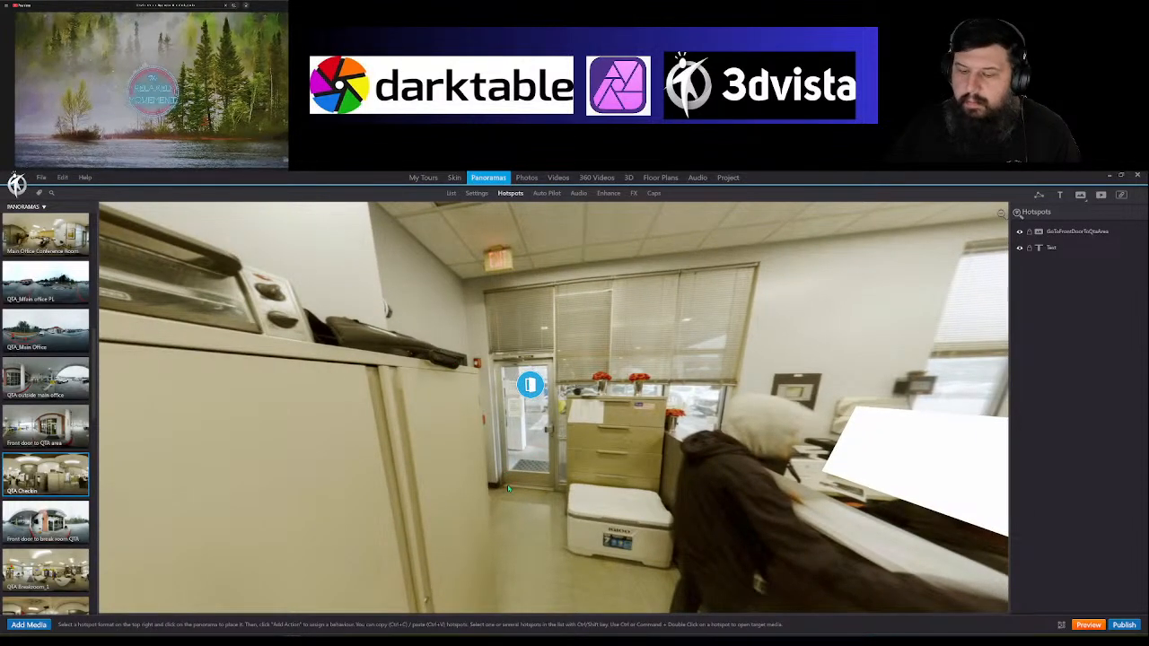
drag(555, 529, 503, 548)
mouse_move(628, 554)
mouse_down()
mouse_move(422, 558)
mouse_move(553, 560)
mouse_move(617, 542)
mouse_up()
click(449, 399)
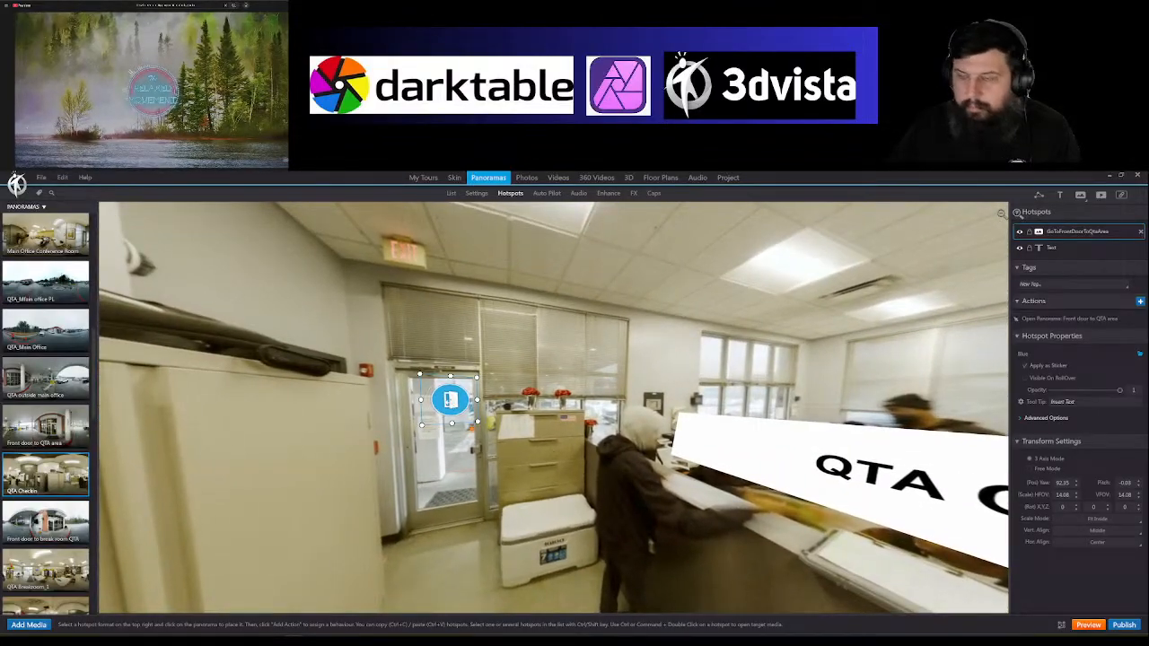
ctrl+double_click(450, 400)
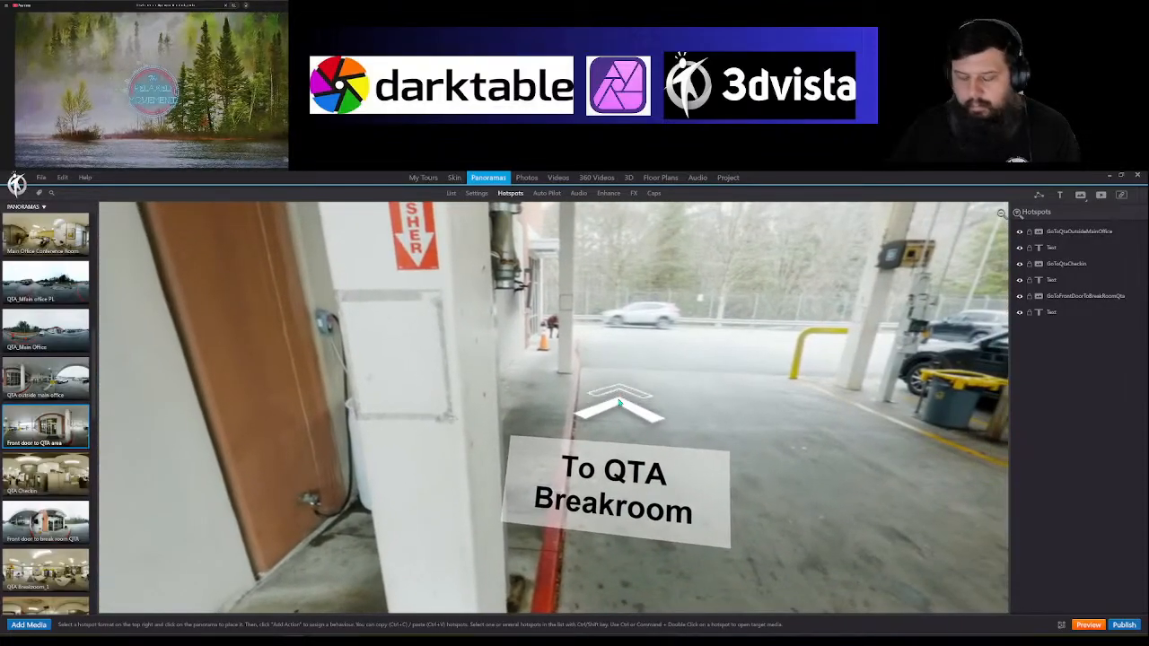
click(620, 406)
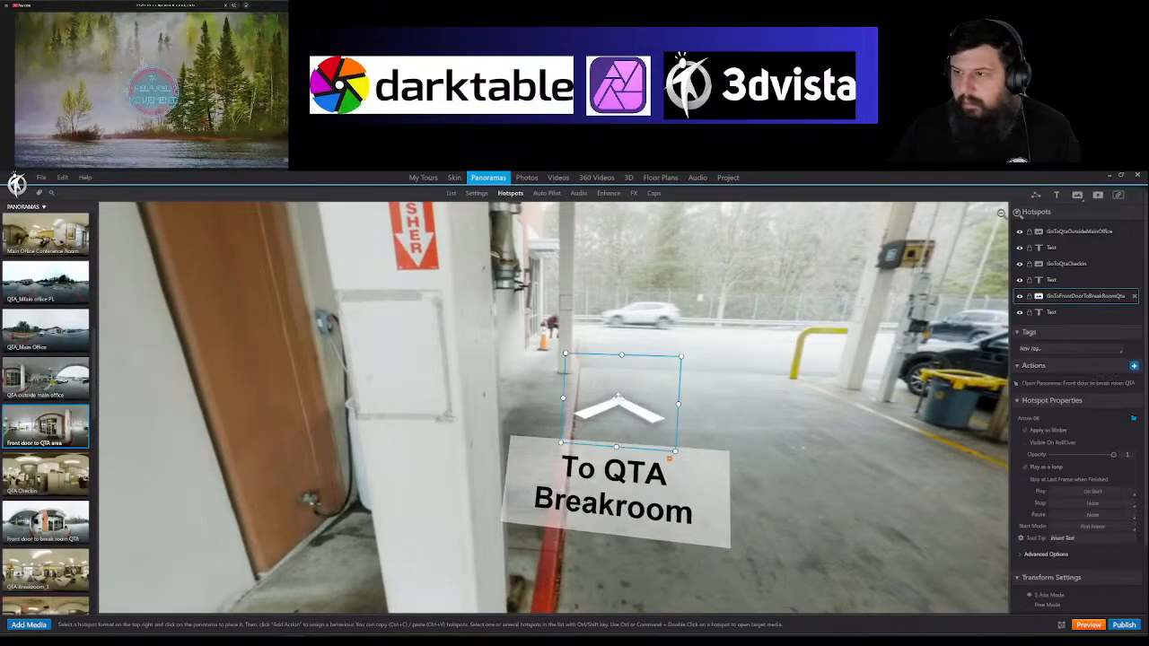
ctrl+double_click(619, 405)
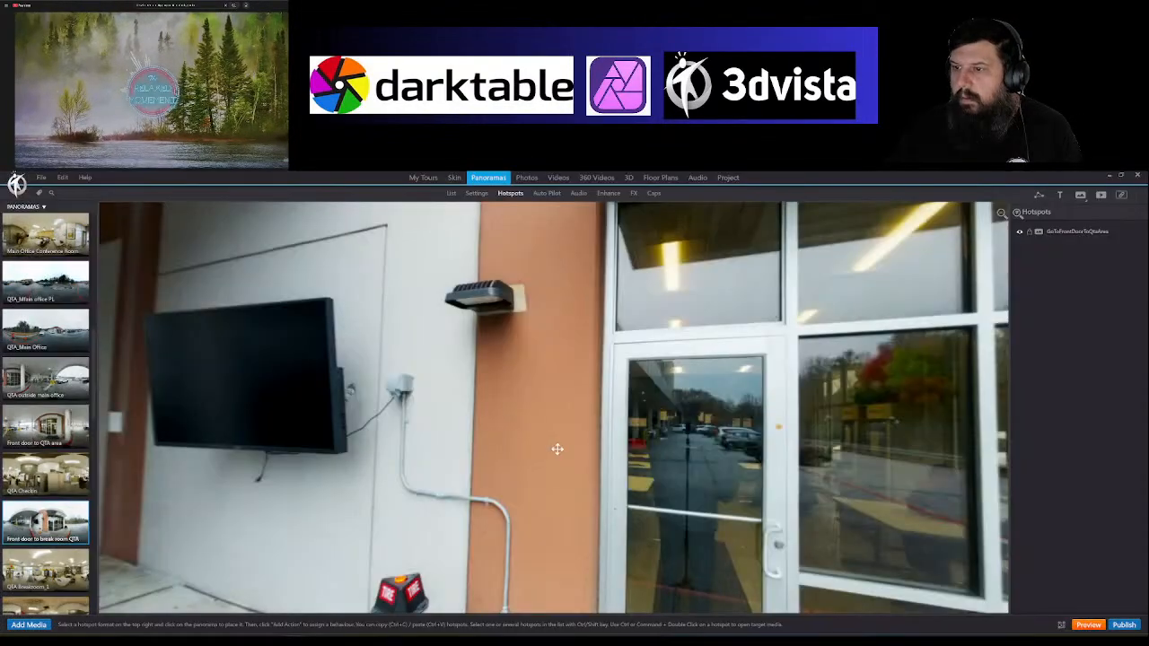
Step: Lower the return arrow hotspot onto the driveway pavement beside the red curb under the canopy
drag(682, 460, 841, 441)
scroll(382, 420, down, 3)
click(1077, 231)
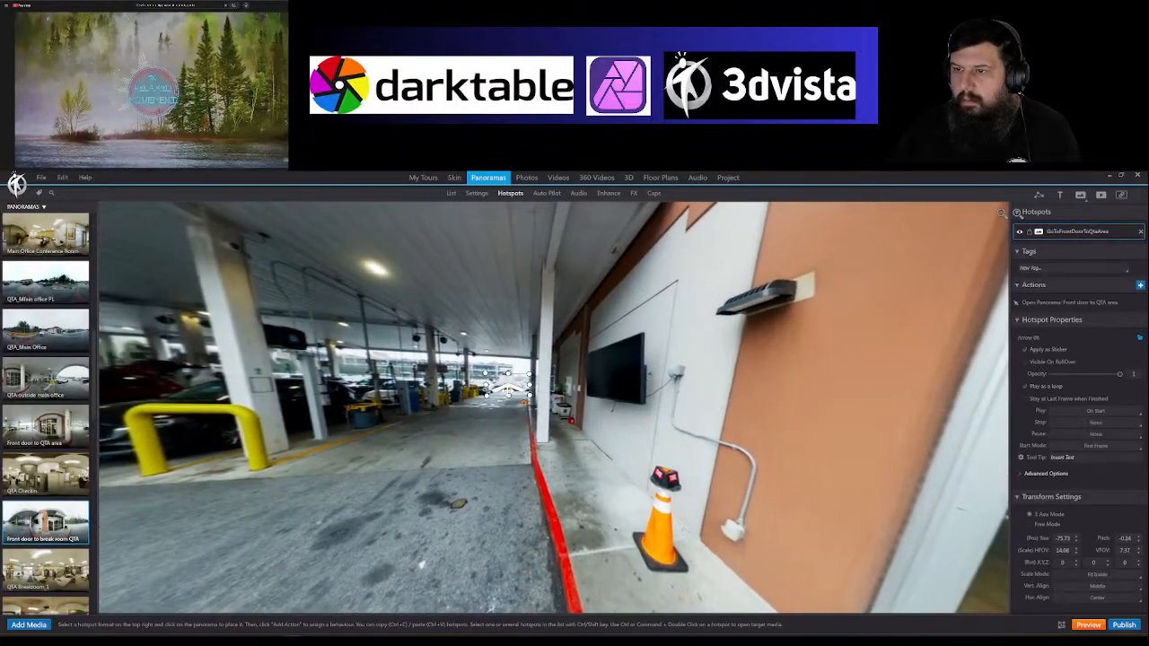
drag(507, 388, 502, 449)
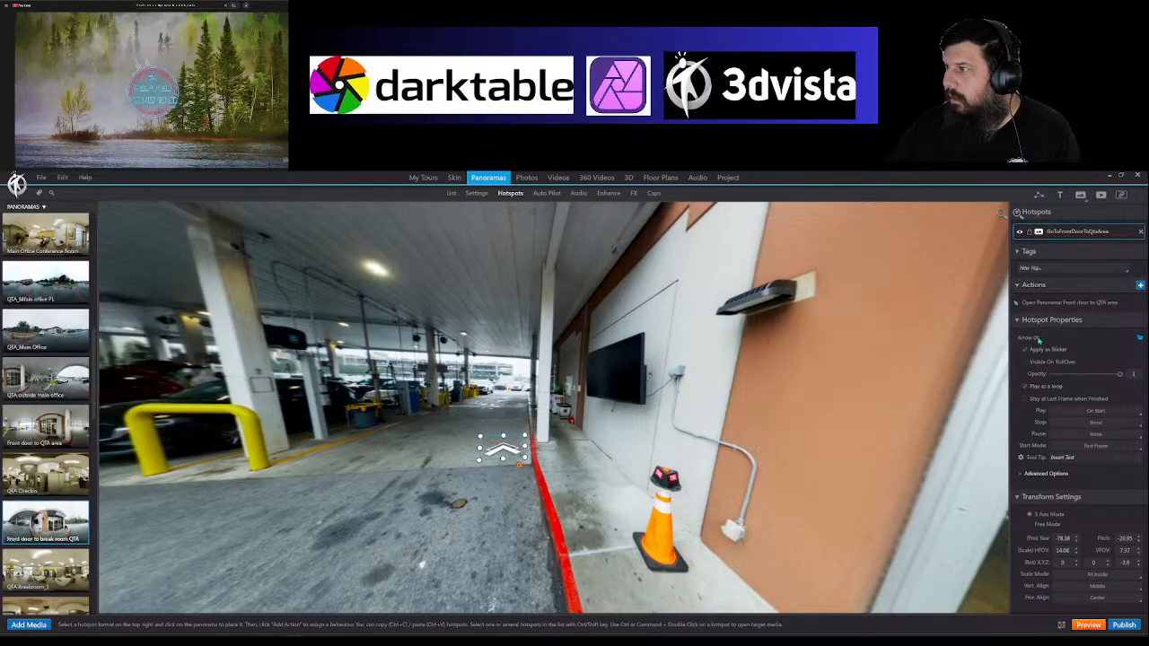
Step: Add a text hotspot above the driveway return arrow and widen it across the walkway beside the wall screen
click(1061, 196)
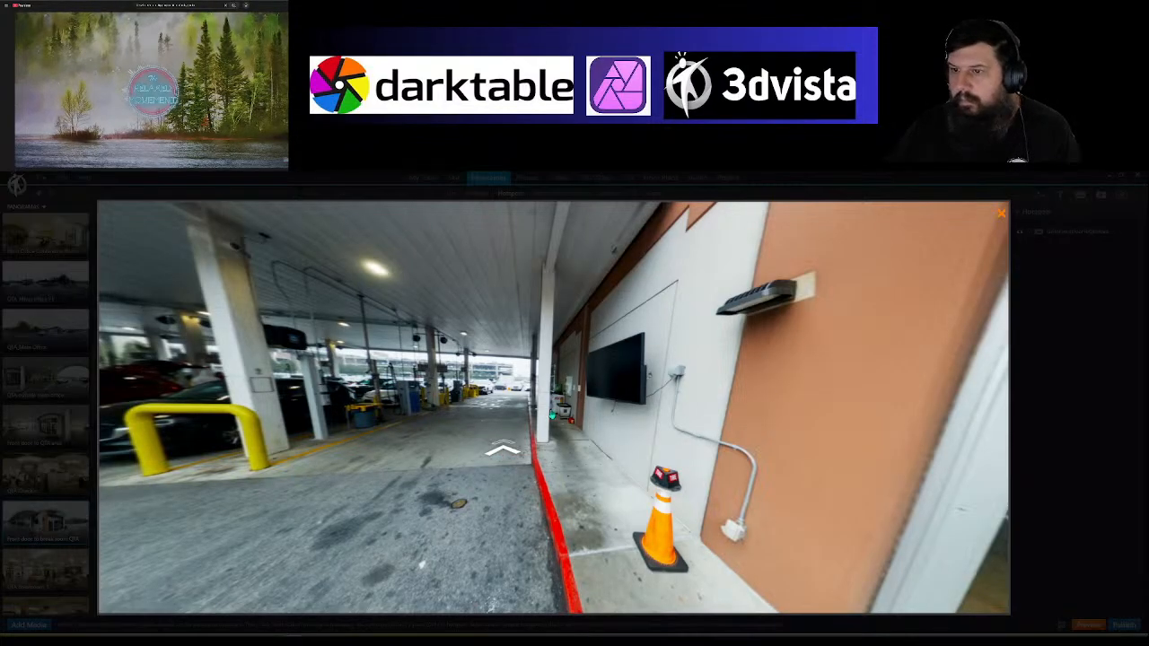
click(491, 420)
drag(512, 415, 577, 413)
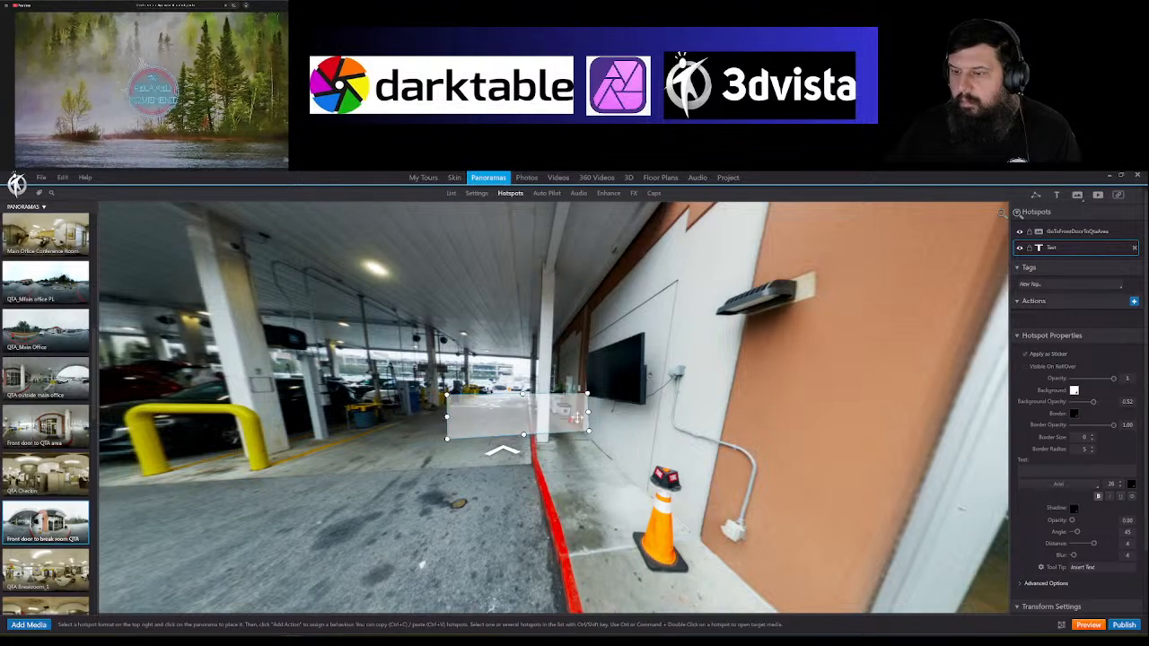
Step: Set the driveway label's text to "QTA Office" and move it down onto the pavement below the return arrow
click(1036, 471)
text(QTA)
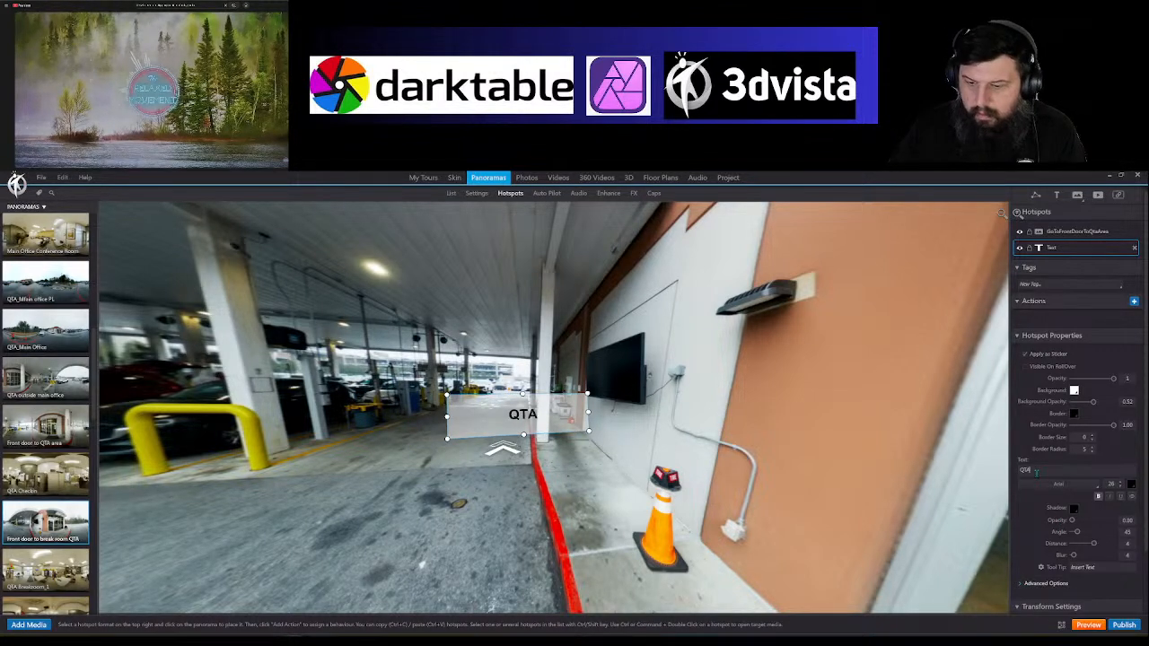
text( Check)
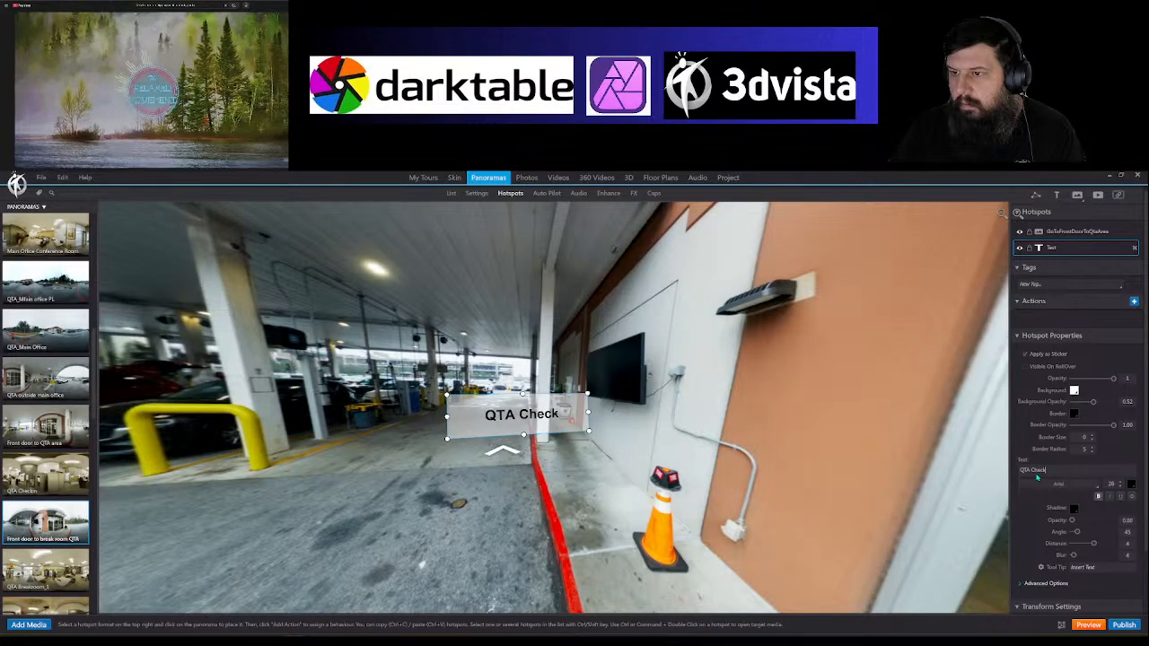
key(BackSpace)
key(BackSpace)
key(BackSpace)
key(BackSpace)
key(BackSpace)
text(Office)
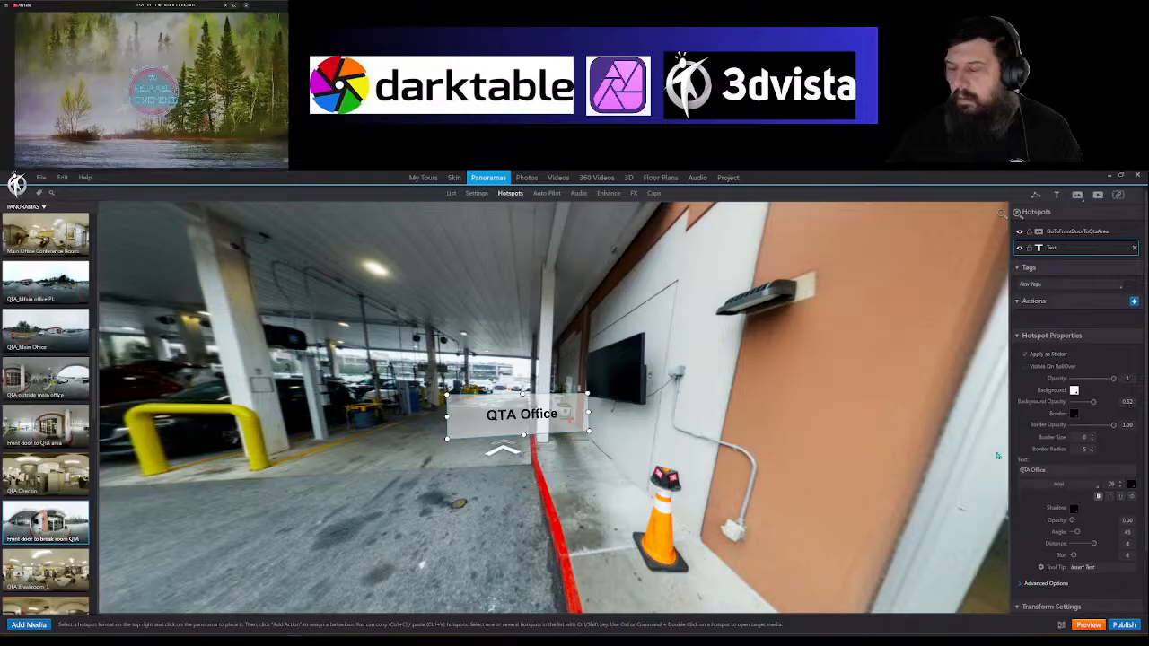
drag(561, 415, 573, 476)
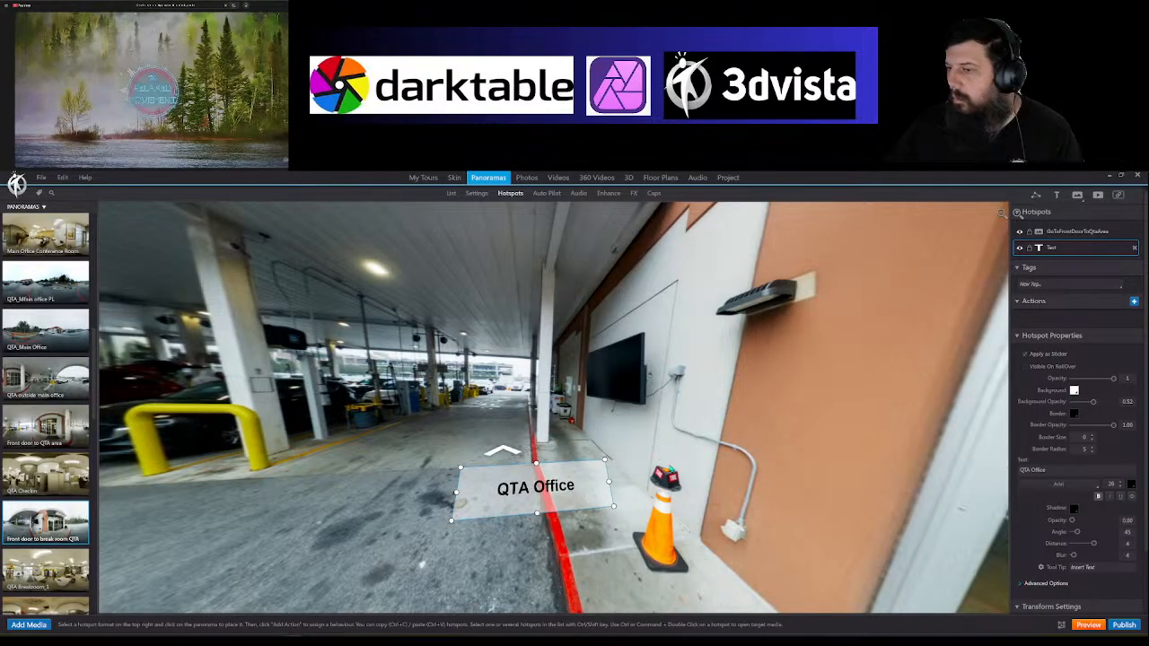
Step: Link the glass entrance door to QTA Breakroom_1 with a blue door hotspot, placing its return hotspot on the break room's exit door
mouse_move(668, 470)
mouse_down()
mouse_move(395, 492)
mouse_move(653, 462)
mouse_up()
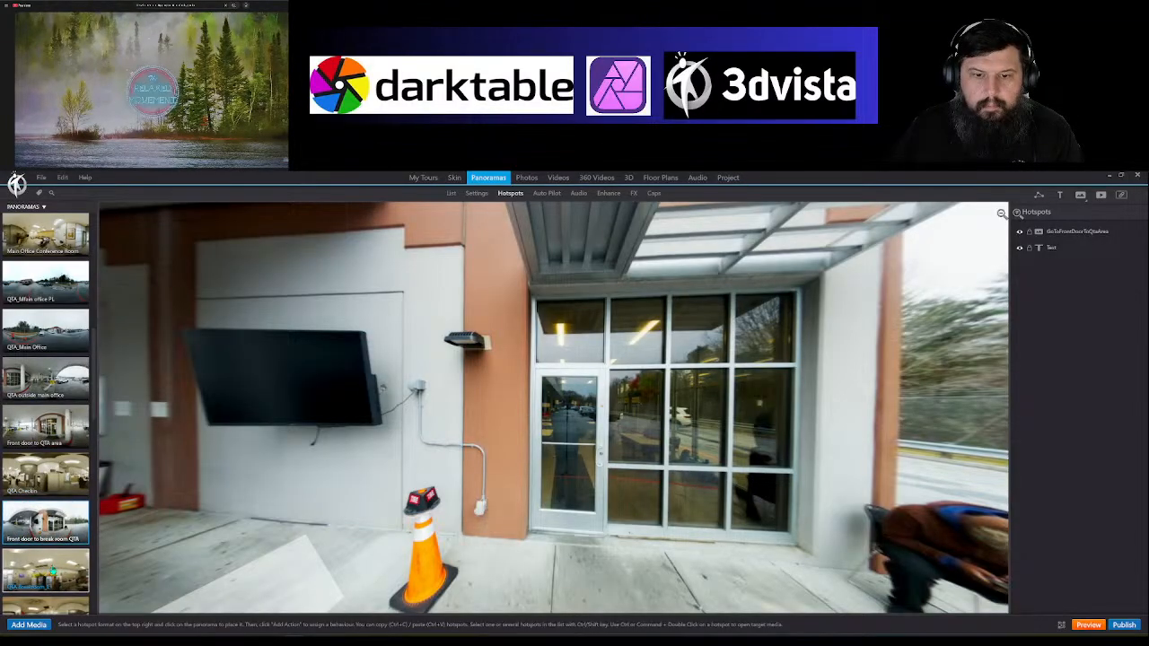
scroll(52, 577, down, 2)
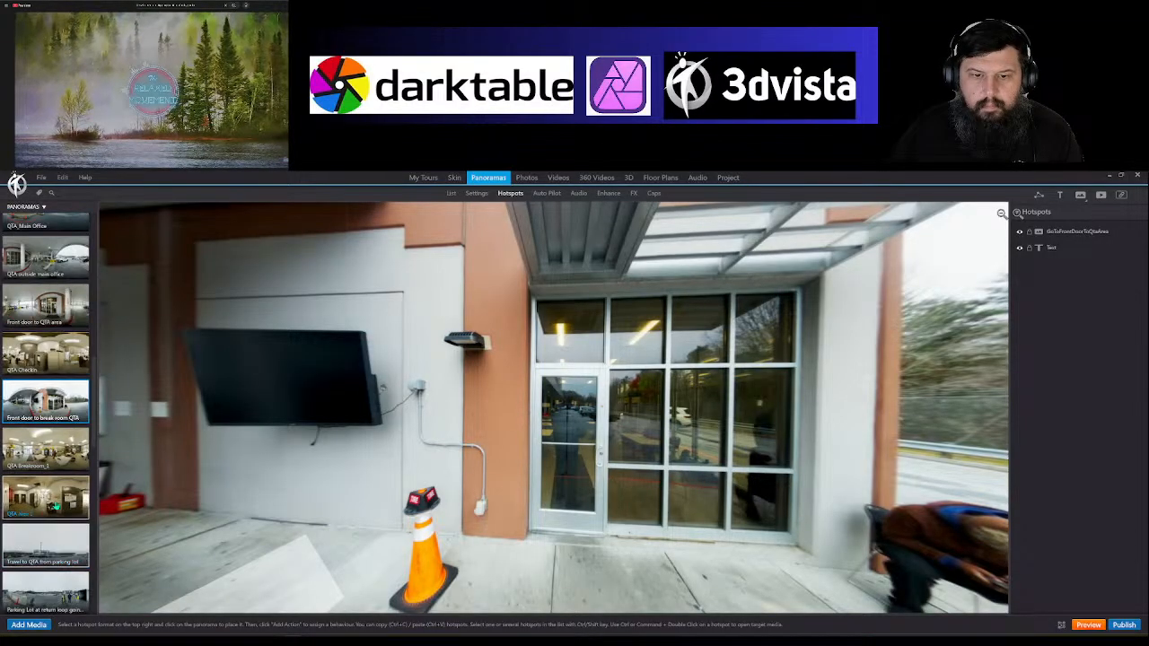
drag(244, 431, 574, 412)
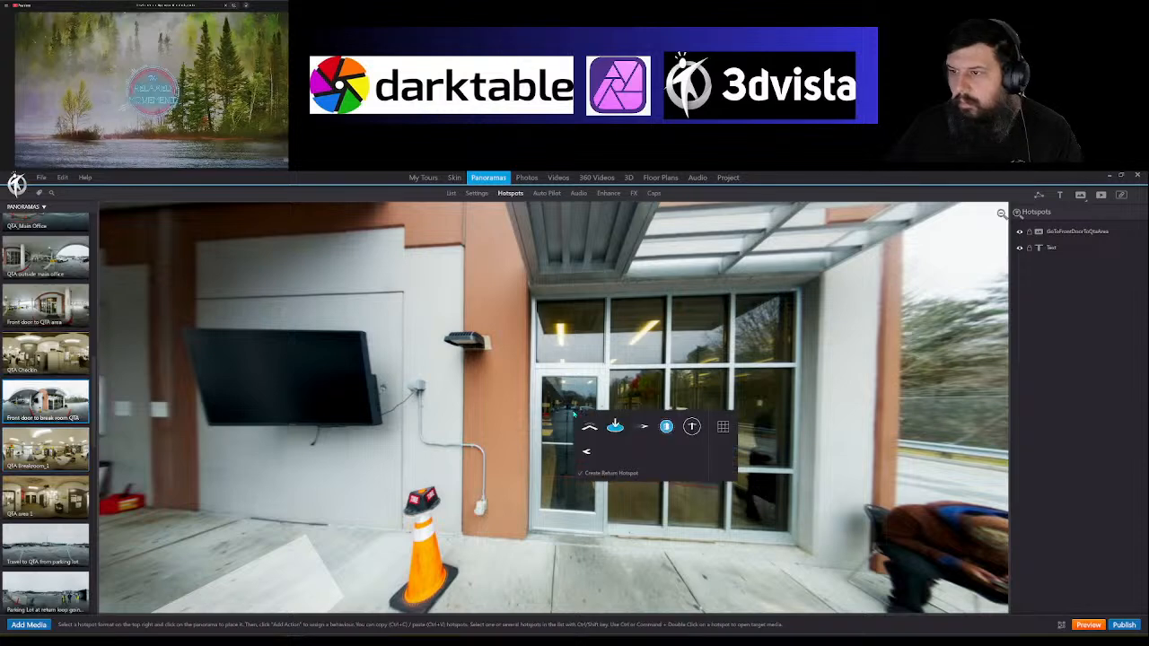
click(667, 426)
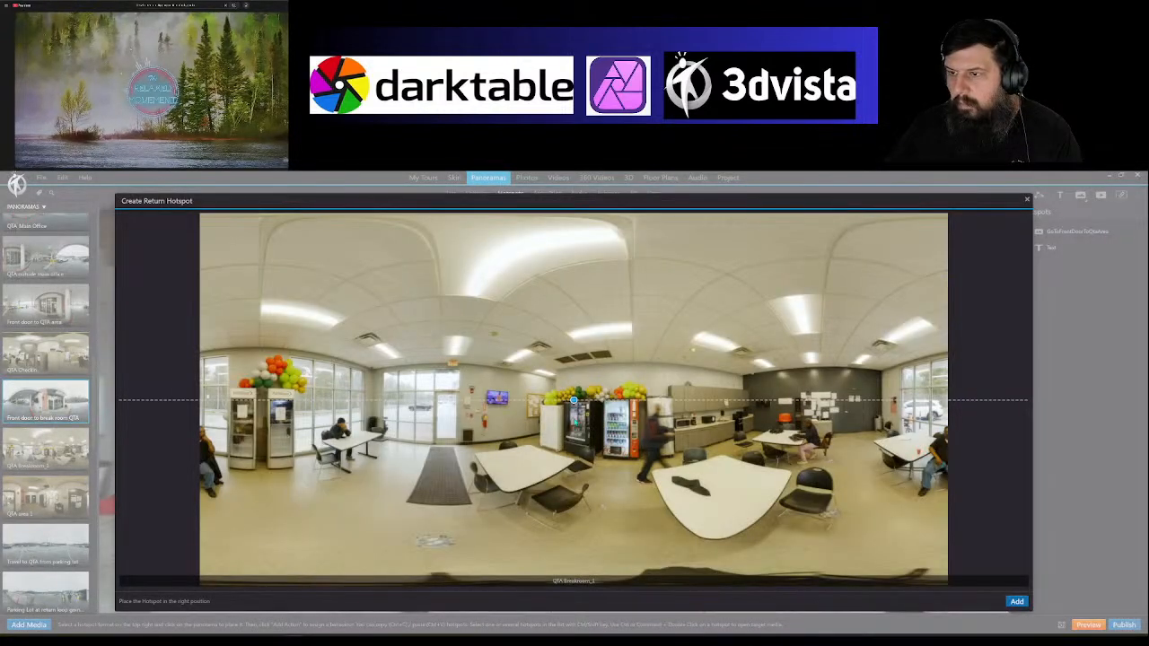
mouse_move(574, 402)
mouse_down()
mouse_move(473, 414)
mouse_move(443, 406)
mouse_up()
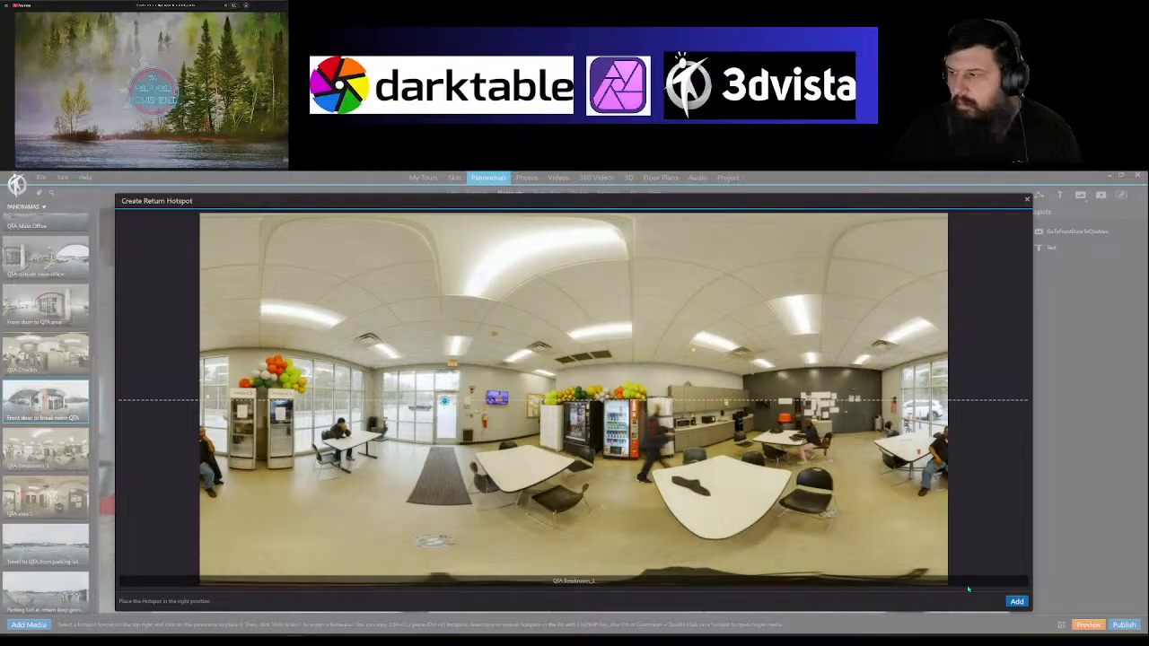
click(1016, 602)
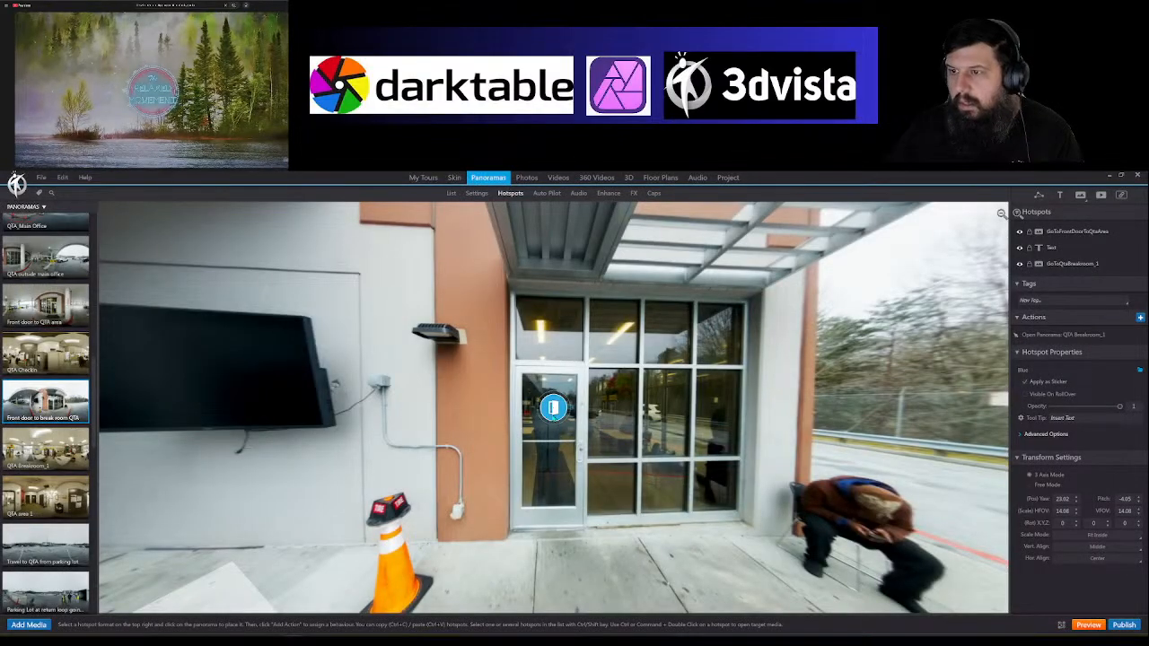
Step: Add a text hotspot directly above the new door hotspot and widen it across the wall and windows
mouse_move(697, 517)
mouse_down()
mouse_move(763, 513)
mouse_move(706, 514)
mouse_up()
click(1059, 195)
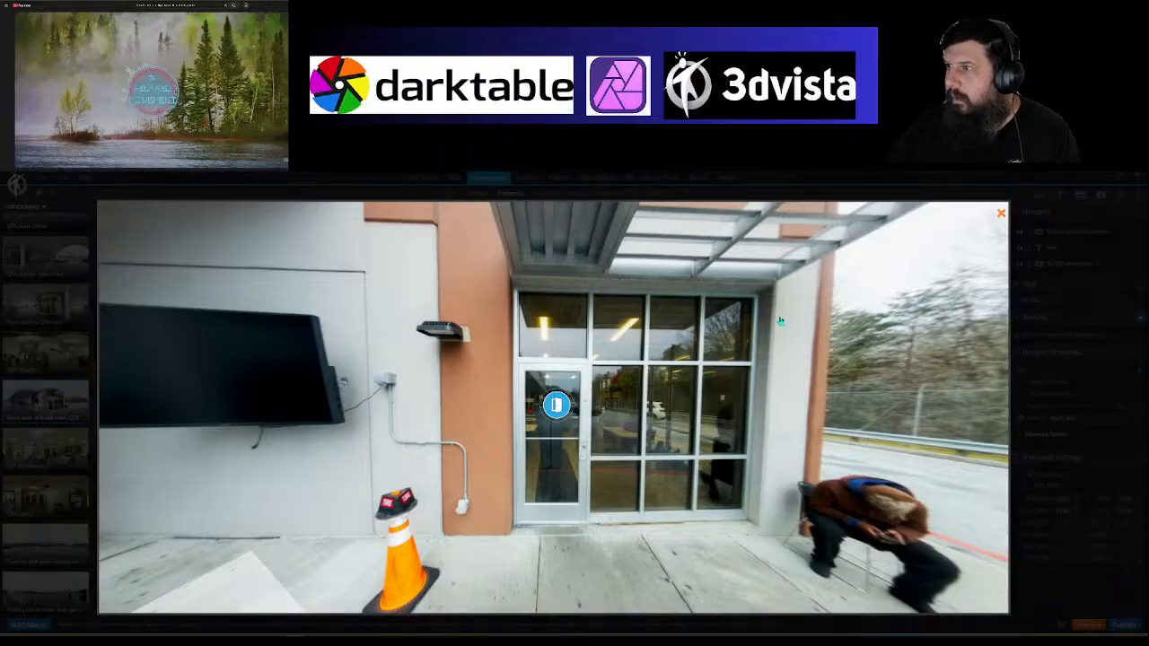
click(541, 350)
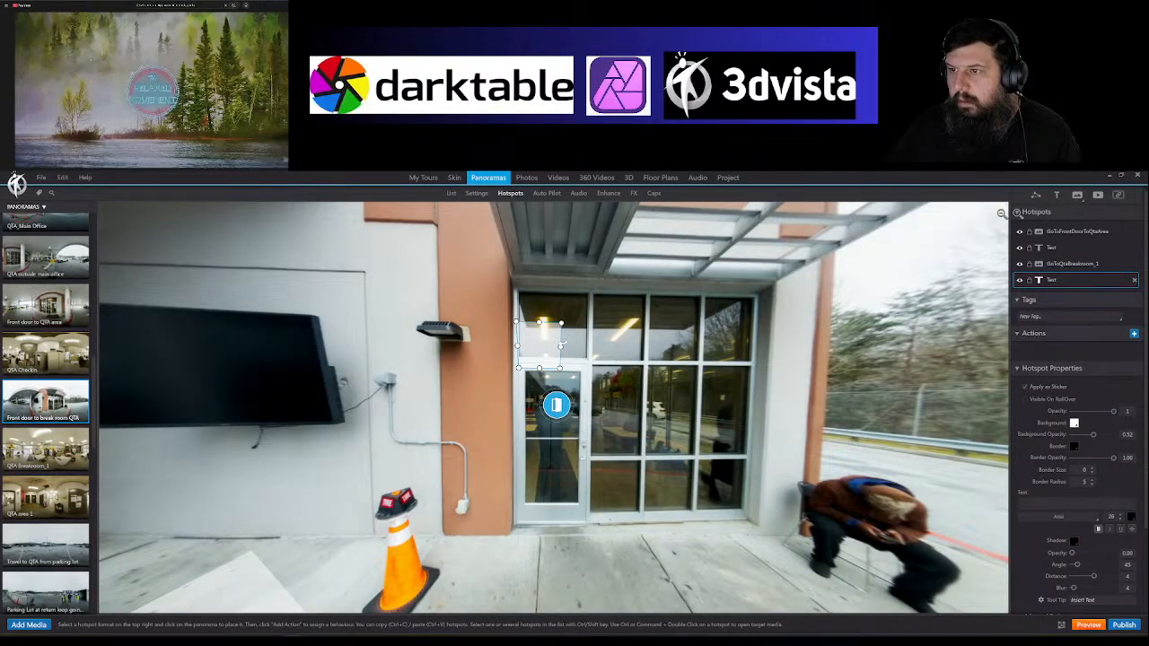
drag(561, 346, 610, 355)
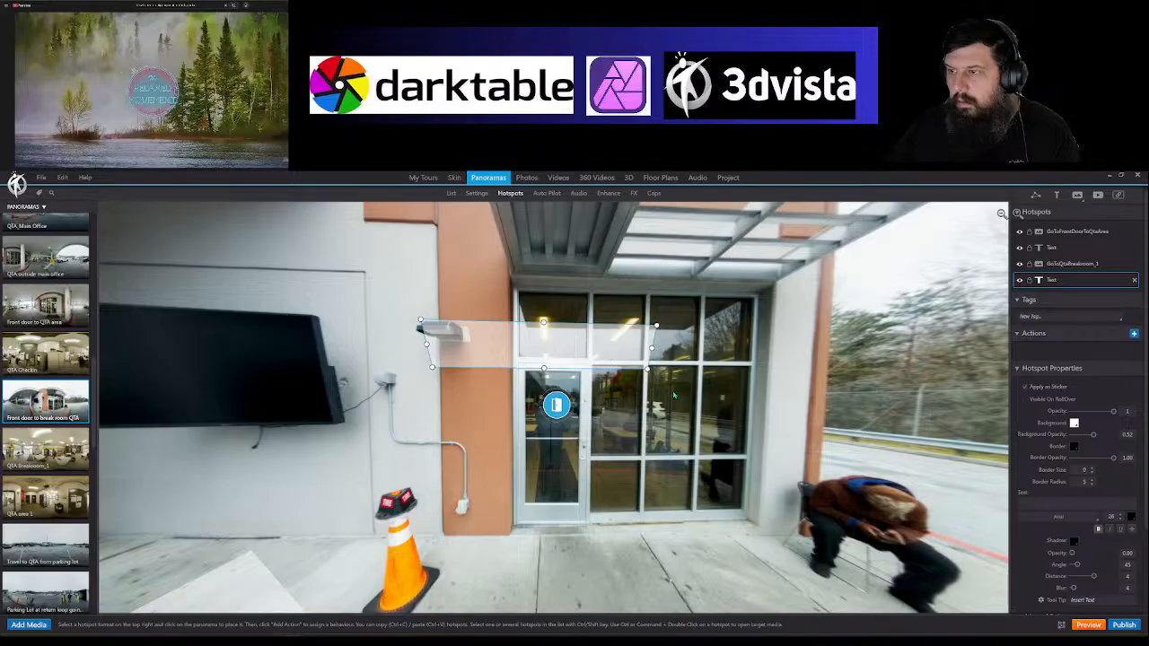
Step: Set the text of the label above the entrance door to "QTA Break Room"
click(1039, 505)
text(QTA B)
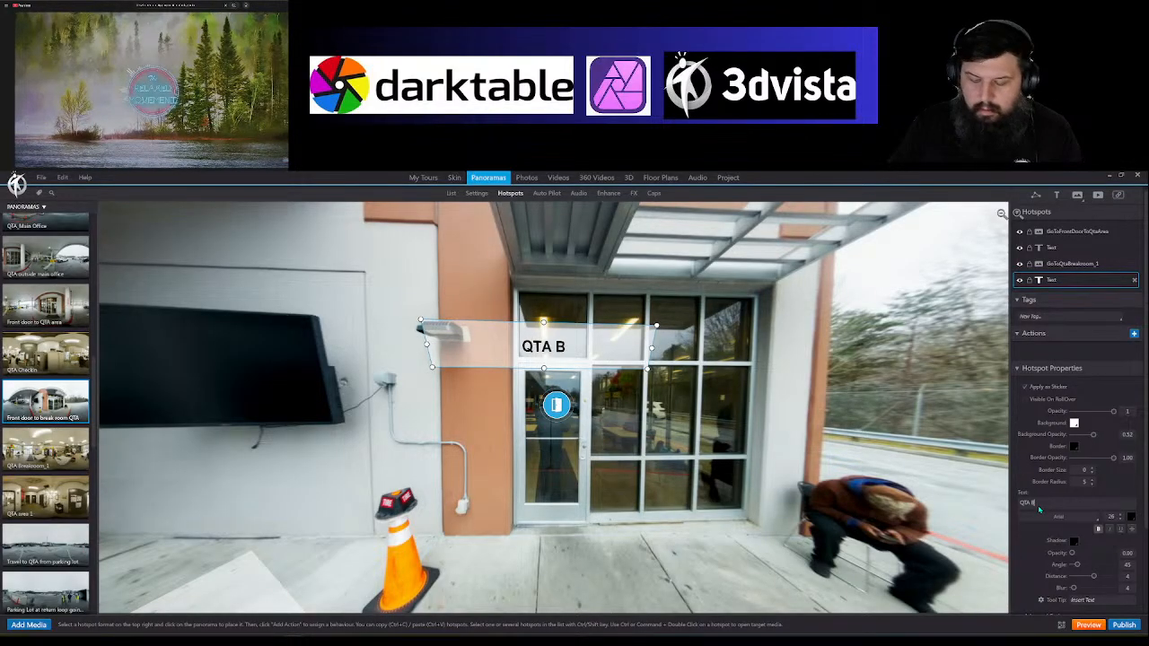
text(reak Room)
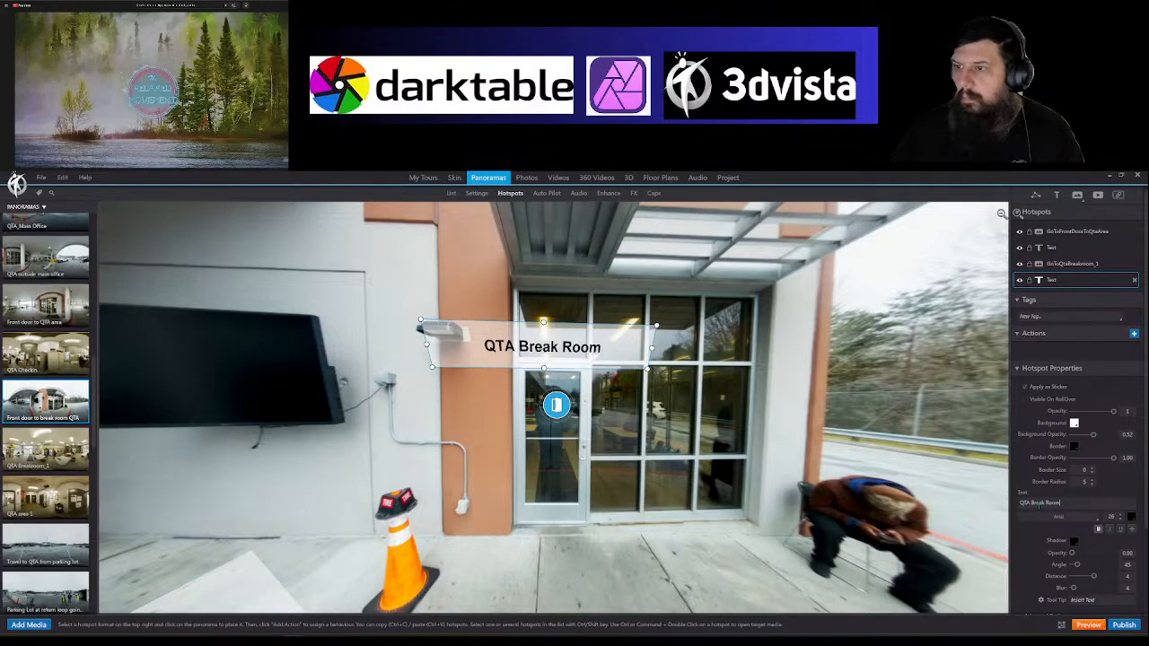
click(675, 550)
drag(743, 558, 777, 544)
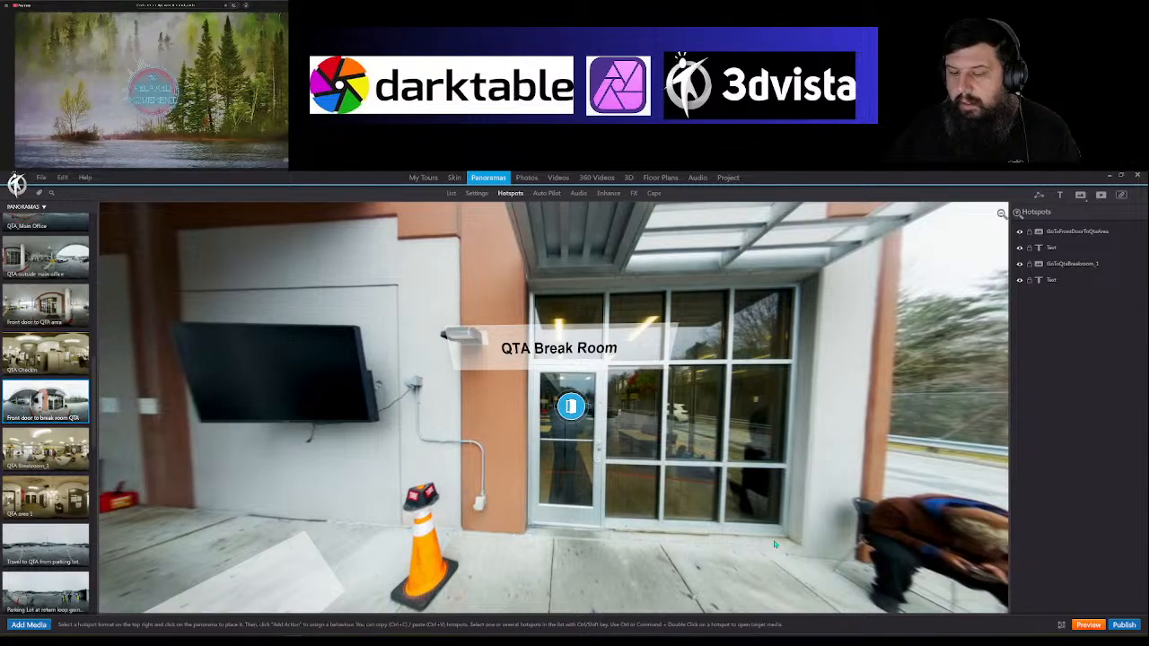
Step: Follow the entrance door hotspot into the QTA Breakroom_1 panorama and select the return hotspot on its exit door
click(570, 407)
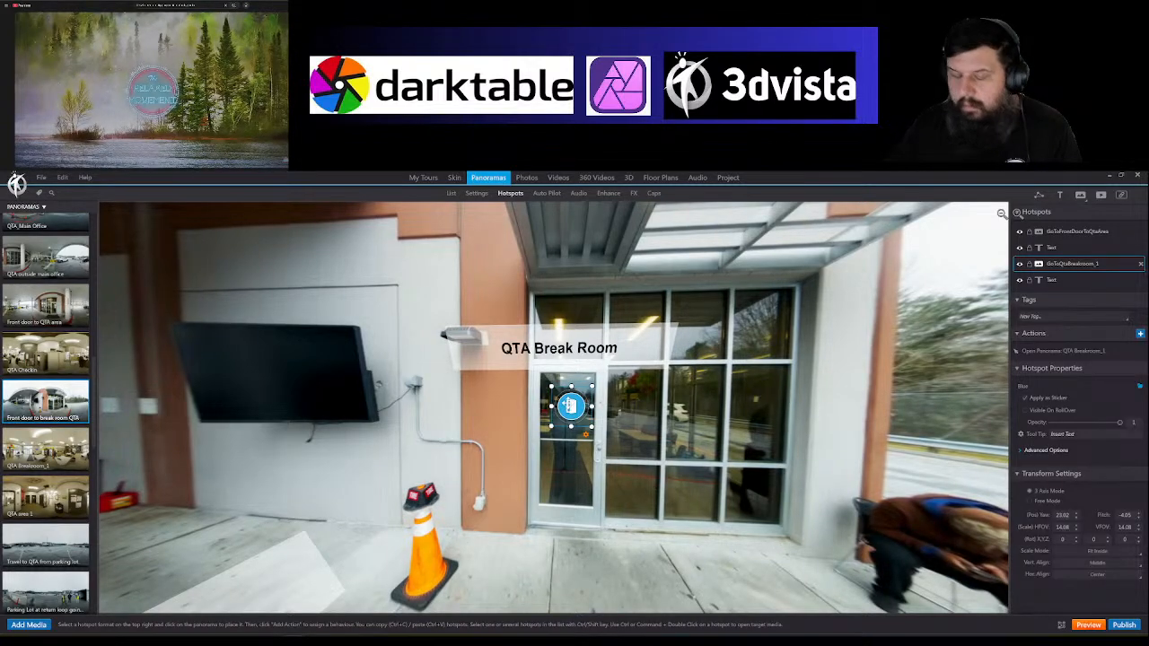
ctrl+double_click(570, 407)
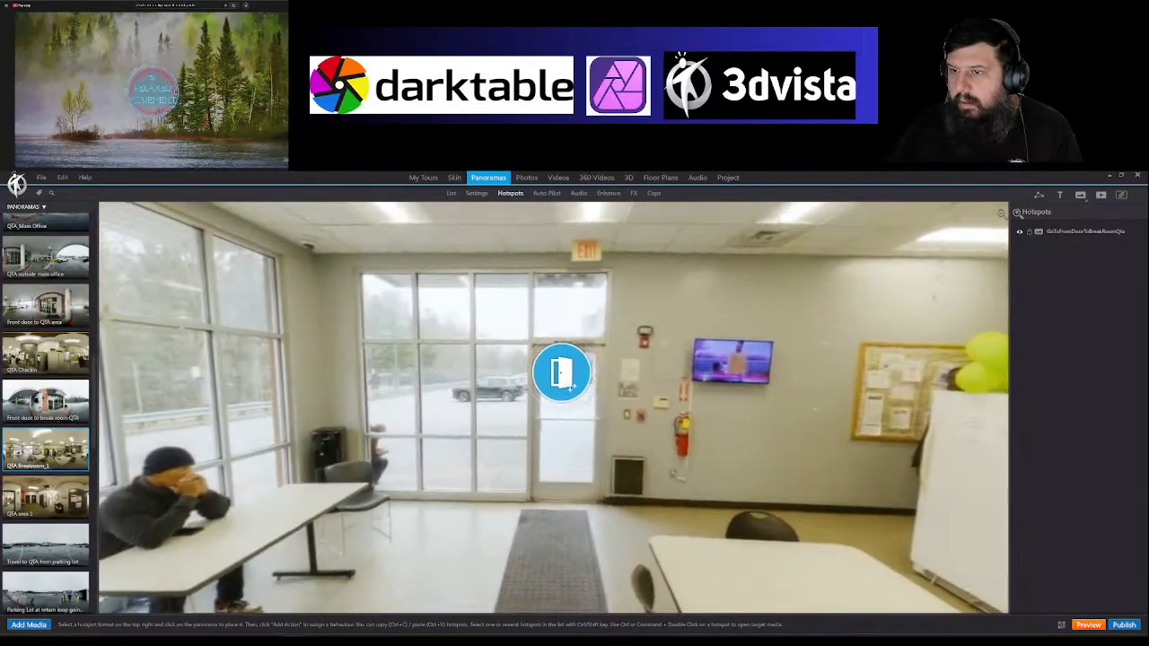
click(574, 376)
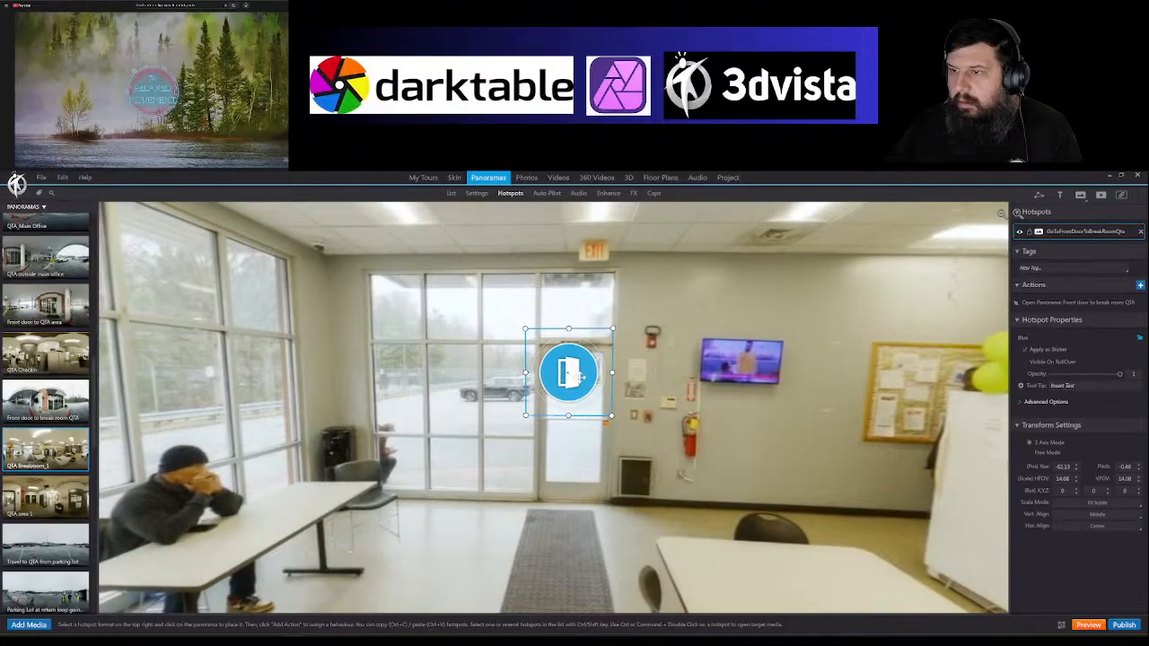
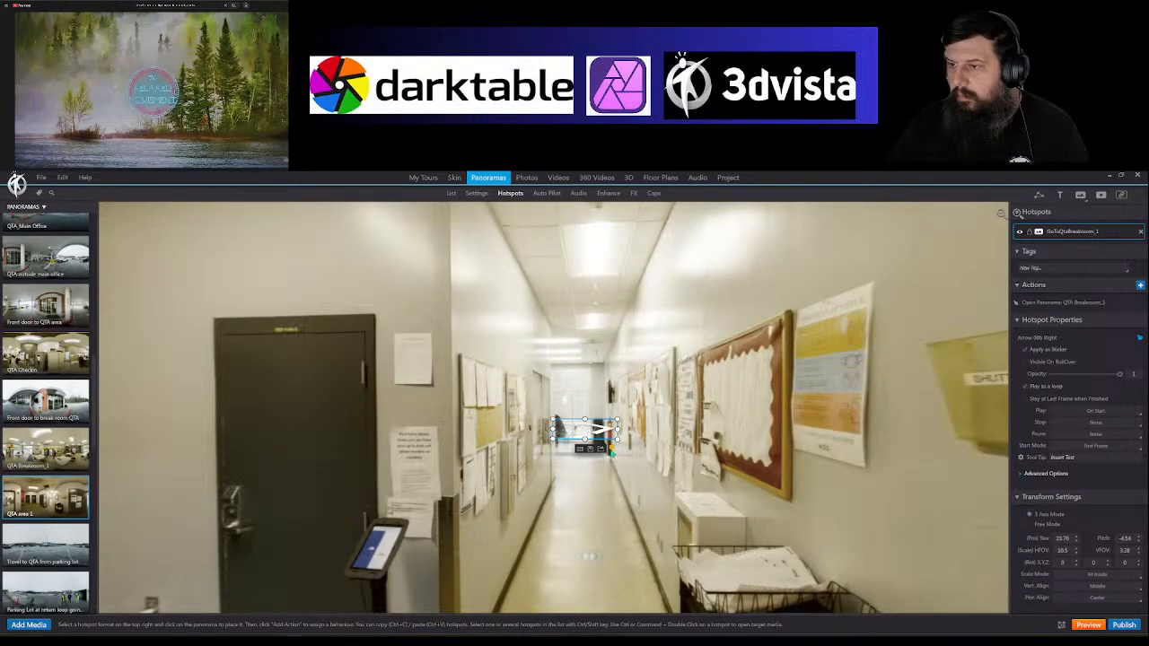
Step: Replace the hallway return hotspot's icon in QTA area 1 with Arrow Transparent and enlarge it at the hallway's end
click(580, 449)
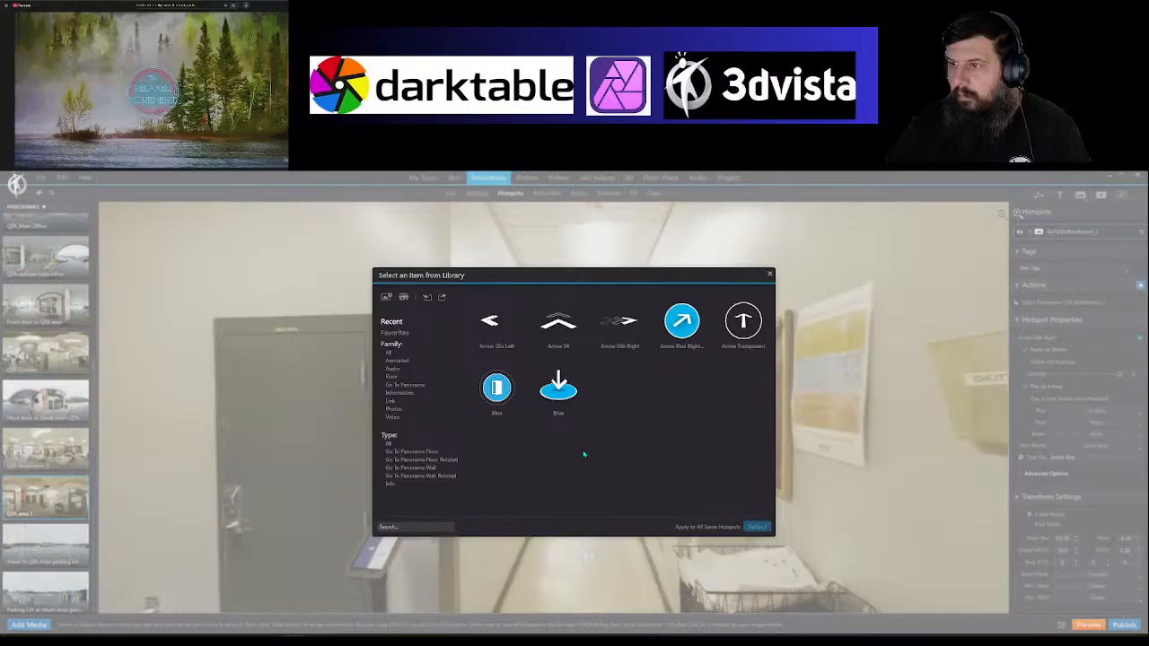
click(740, 331)
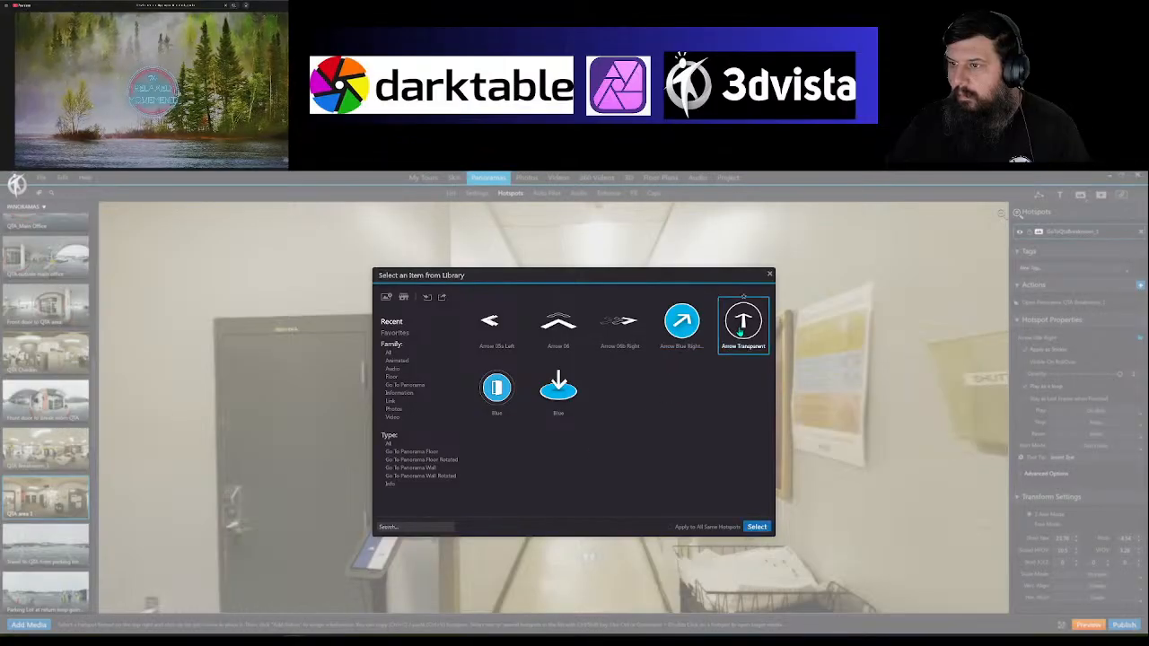
click(753, 526)
mouse_move(586, 418)
mouse_down()
mouse_move(598, 437)
mouse_move(593, 416)
mouse_up()
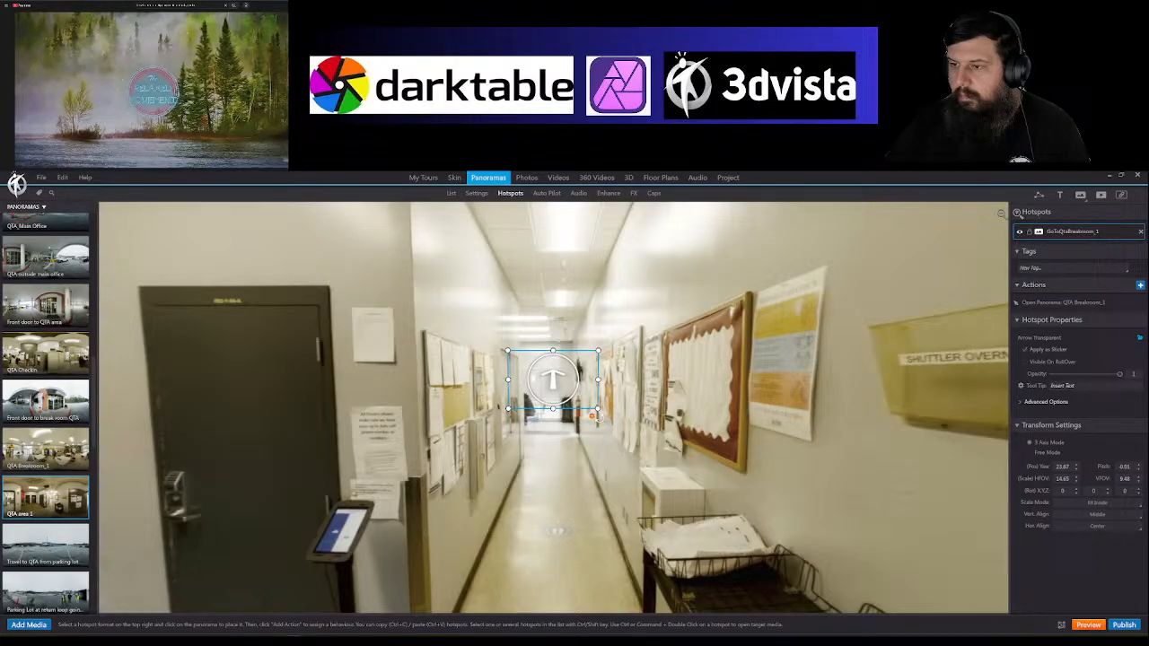
Step: Change the hallway return hotspot's icon to Arrow 06, then lower and narrow it to lie on the hallway floor
click(559, 417)
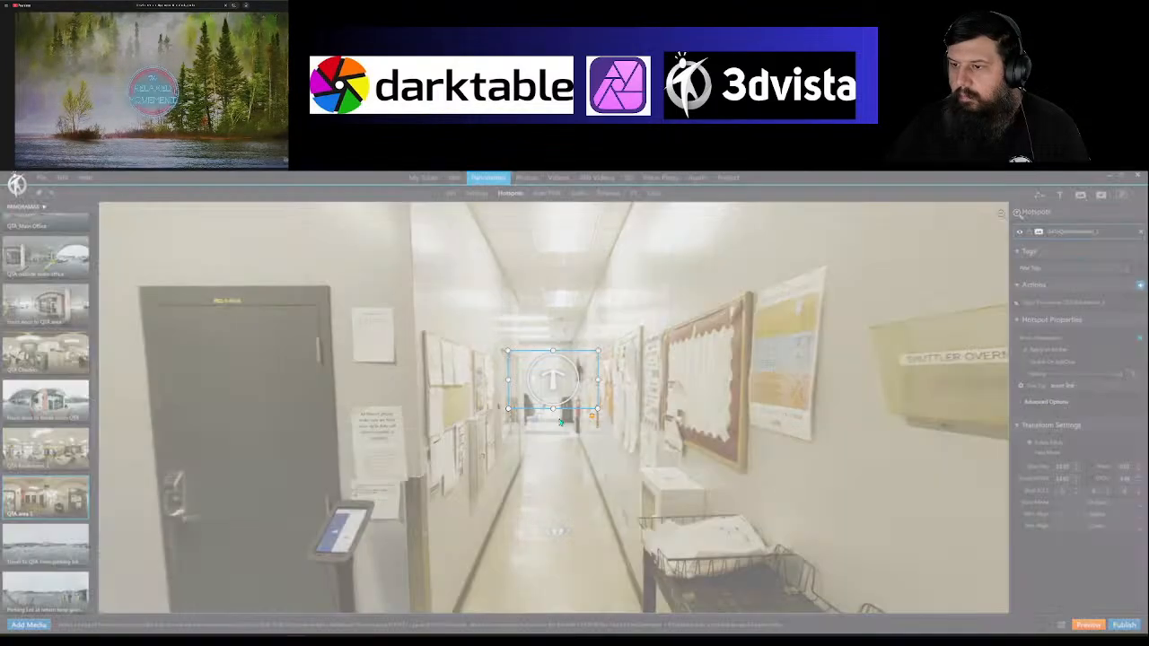
click(561, 334)
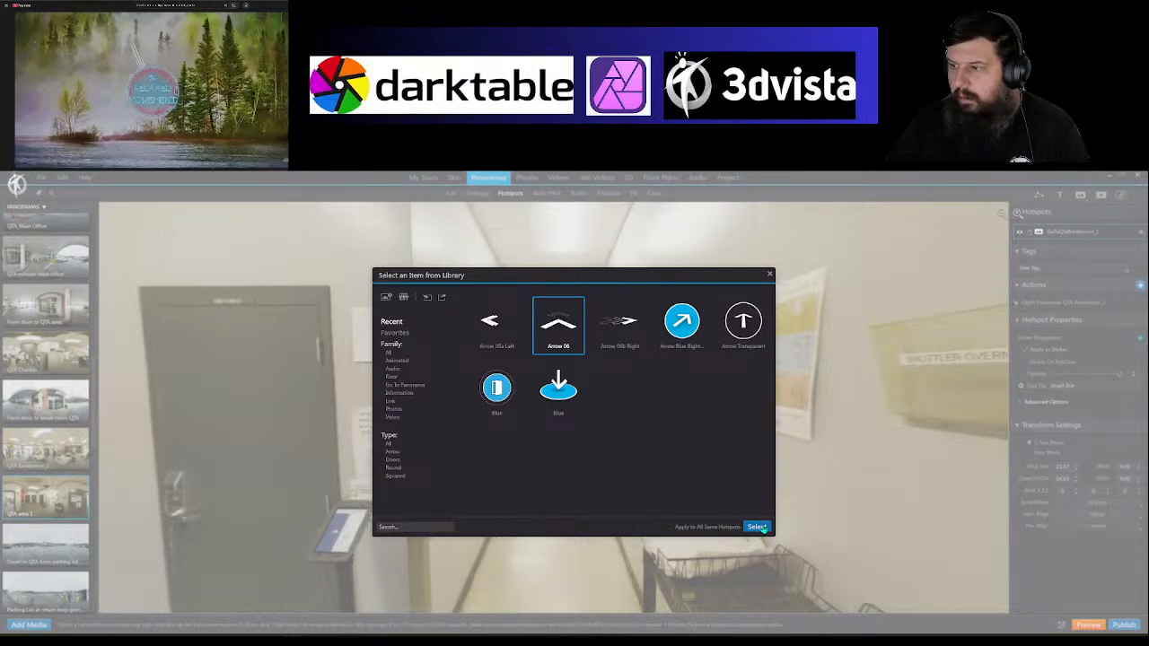
click(757, 528)
drag(552, 408, 592, 469)
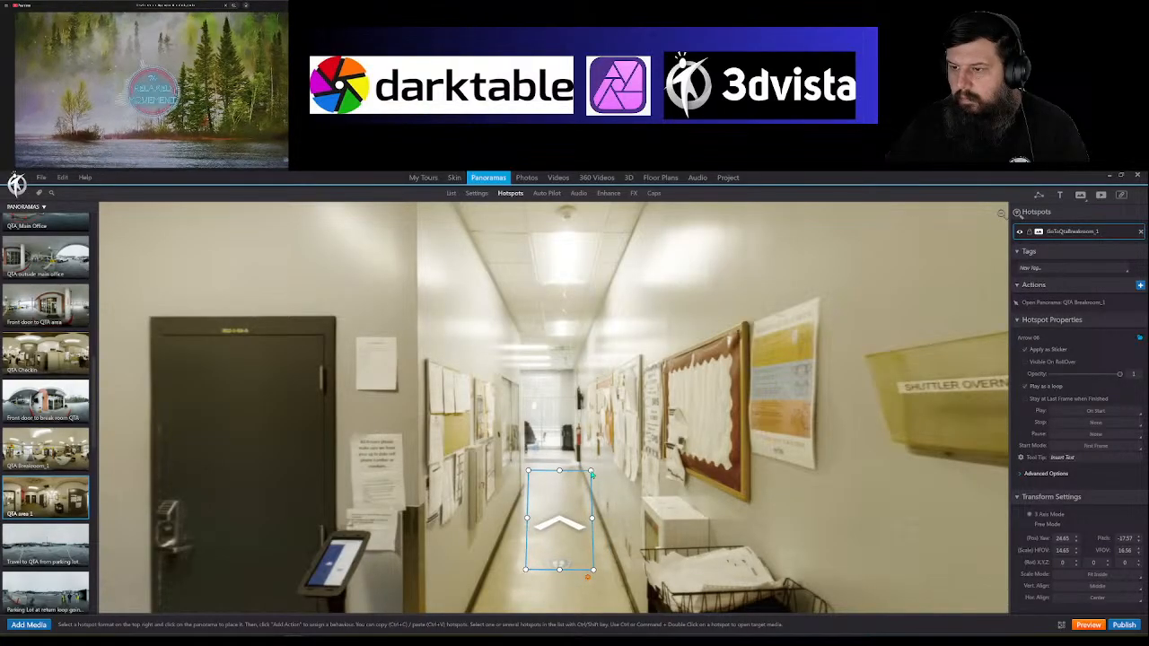
drag(561, 546, 557, 509)
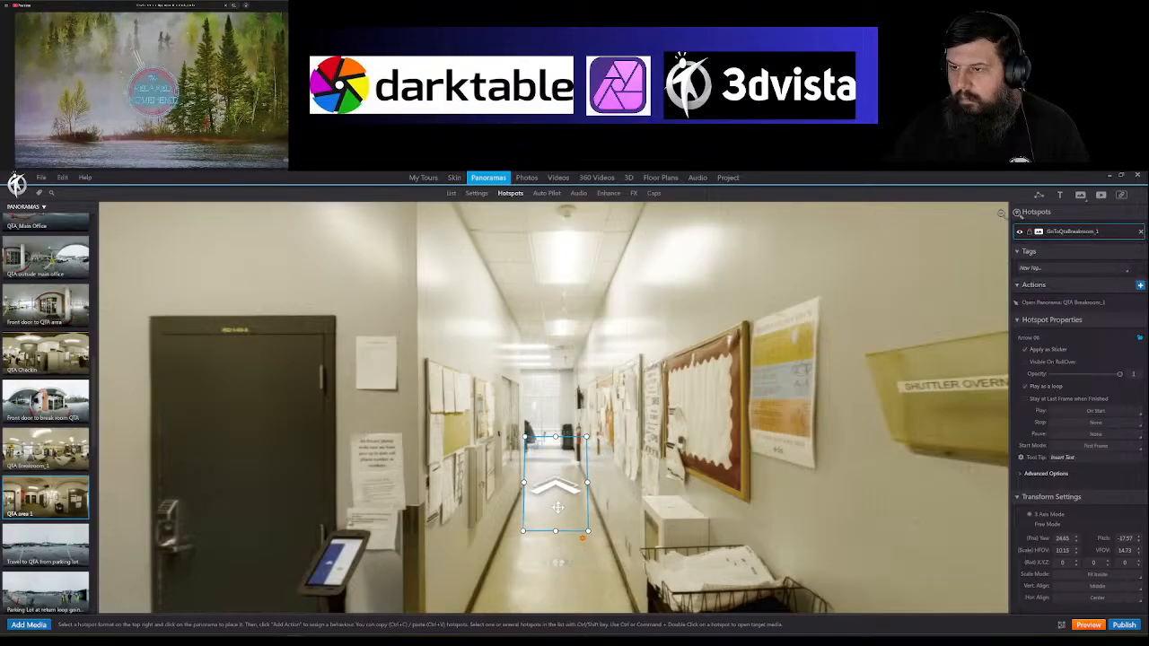
click(607, 474)
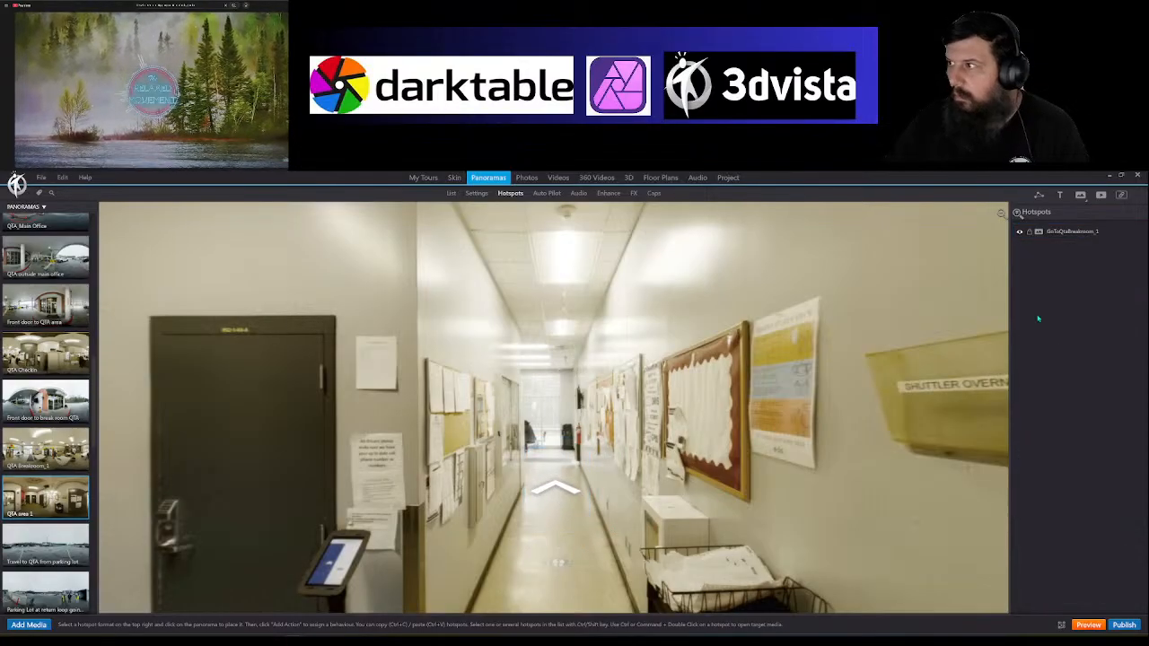
Step: Add a text hotspot above the hallway floor arrow and widen it across the hallway
click(1062, 196)
click(534, 414)
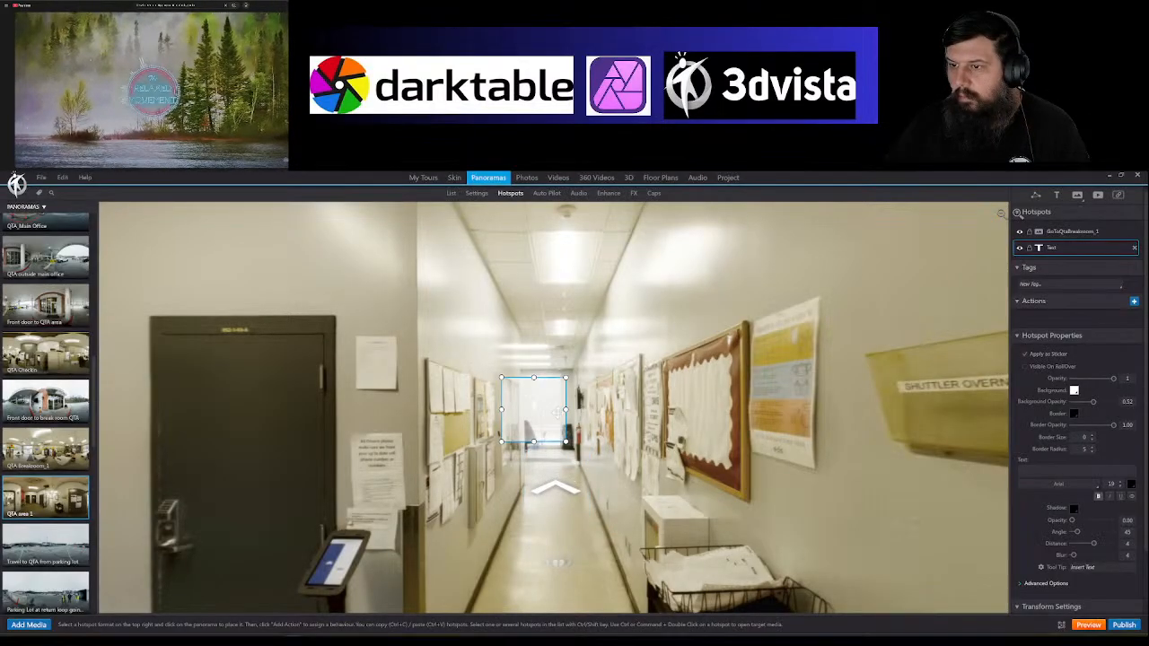
drag(576, 413, 590, 412)
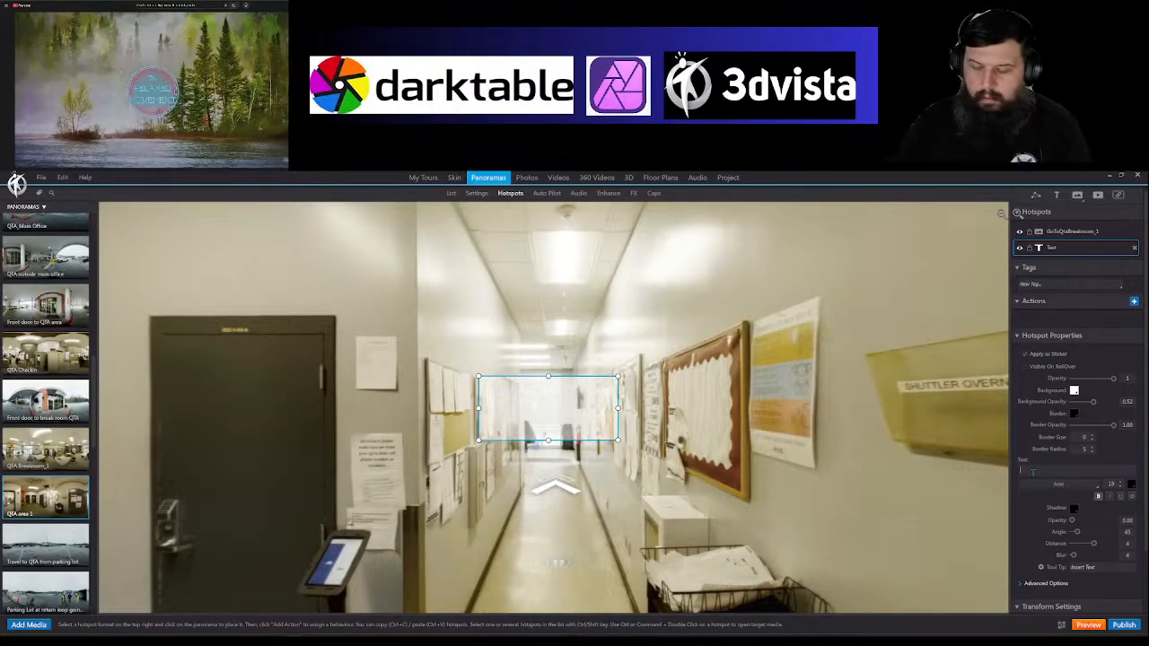
Step: Set the hallway label's text to "To Breakroom" and keep the label selected
text(To Break)
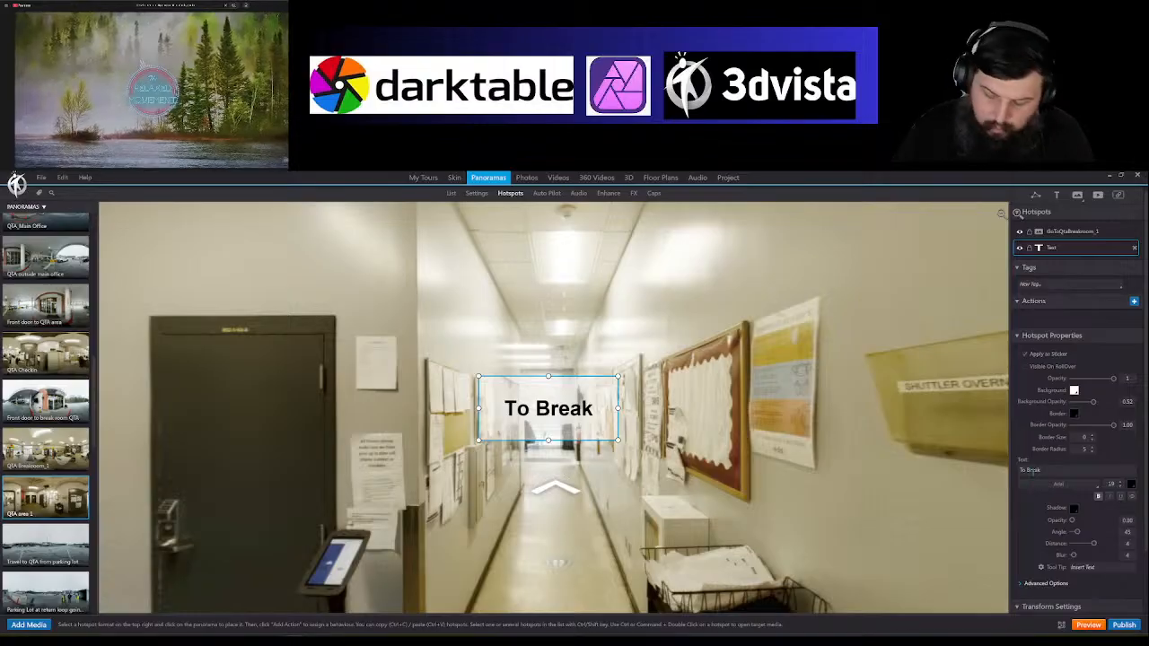
text(room)
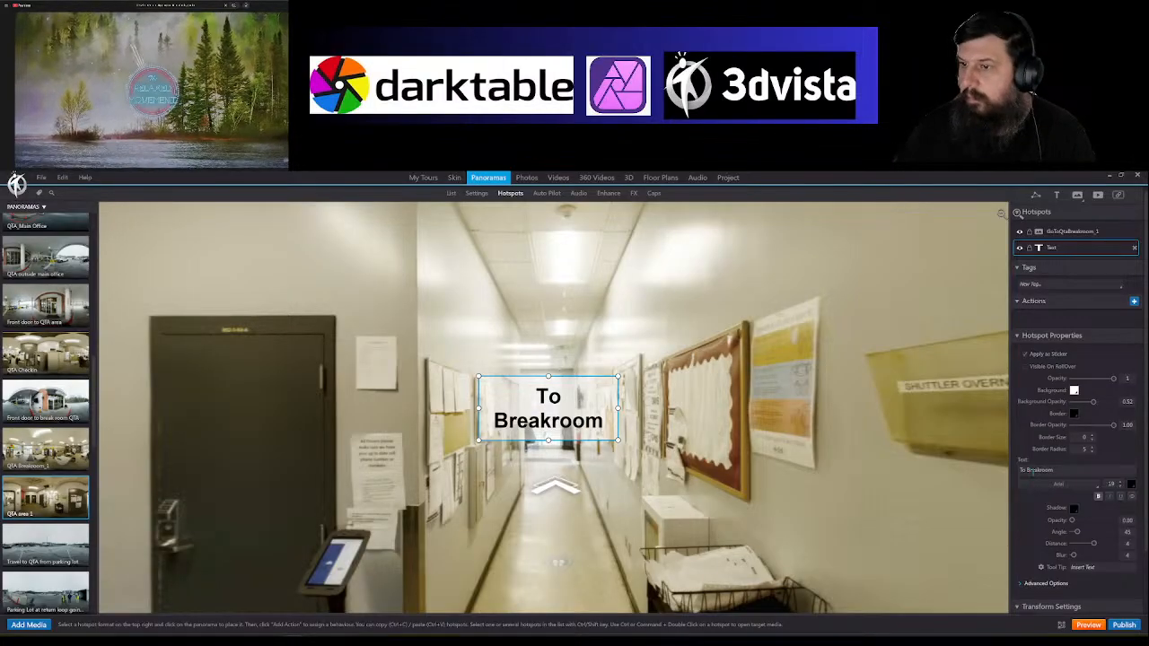
click(585, 412)
click(585, 411)
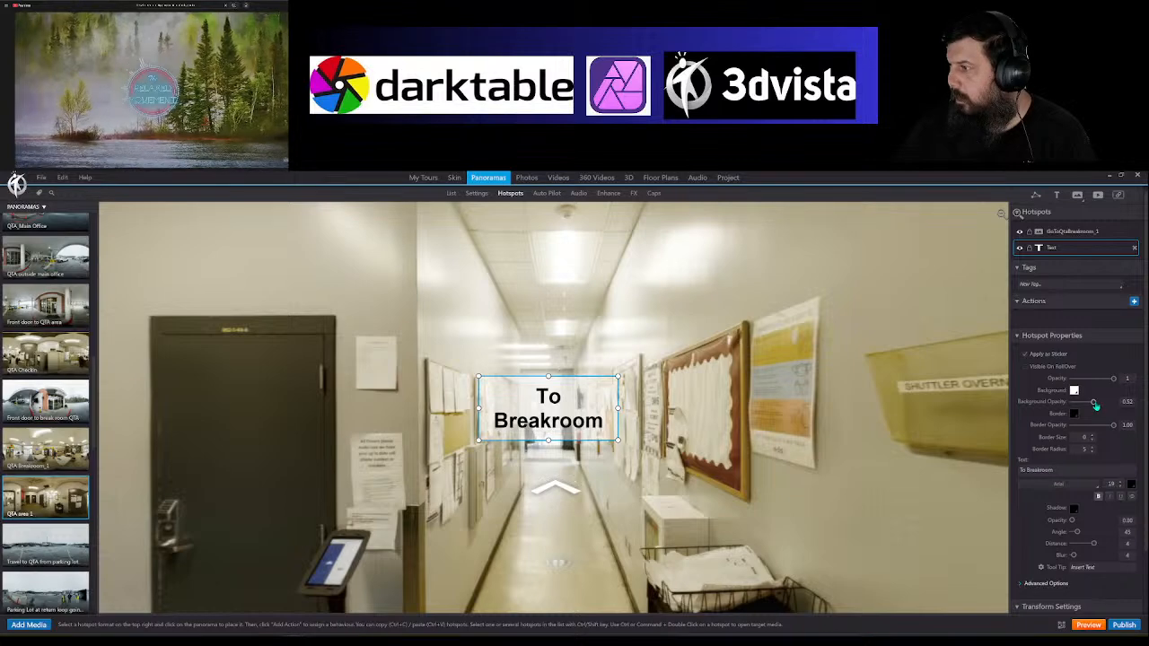
Step: Raise the background opacity of the hallway's "To Breakroom" label and deselect it
drag(1095, 405, 1113, 404)
click(630, 467)
Step: Link QTA area 1 to the QTA Checkin panorama with an Arrow Blue Right Up hotspot in the office doorway, including a return hotspot
drag(630, 467, 770, 490)
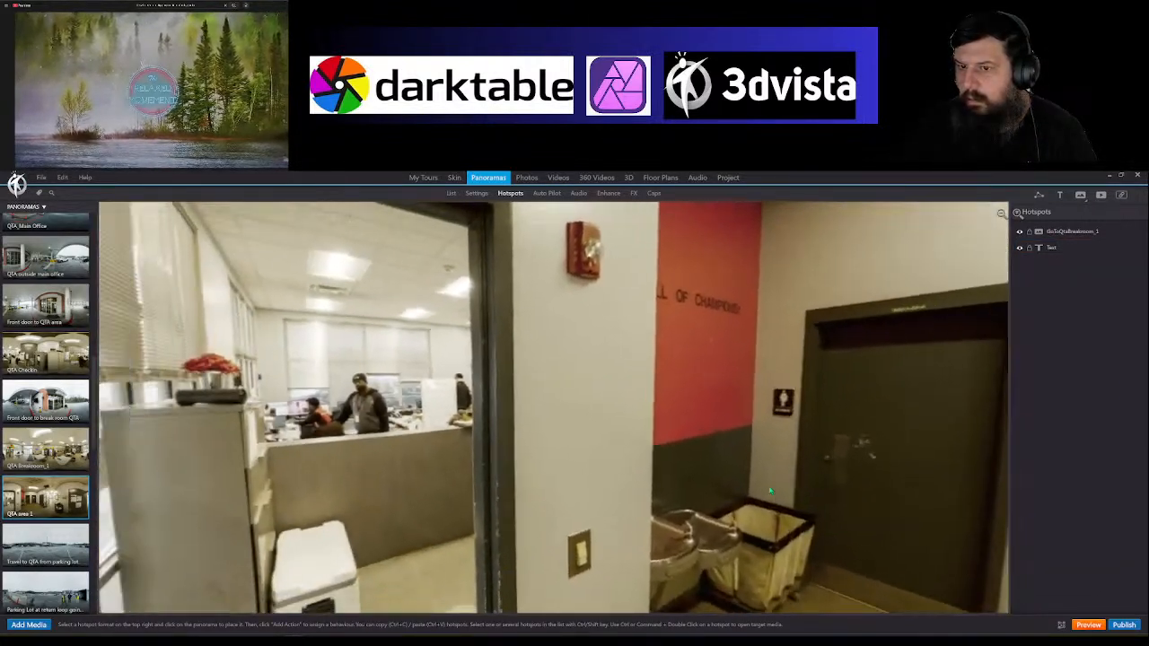
drag(669, 497, 872, 449)
drag(723, 288, 816, 482)
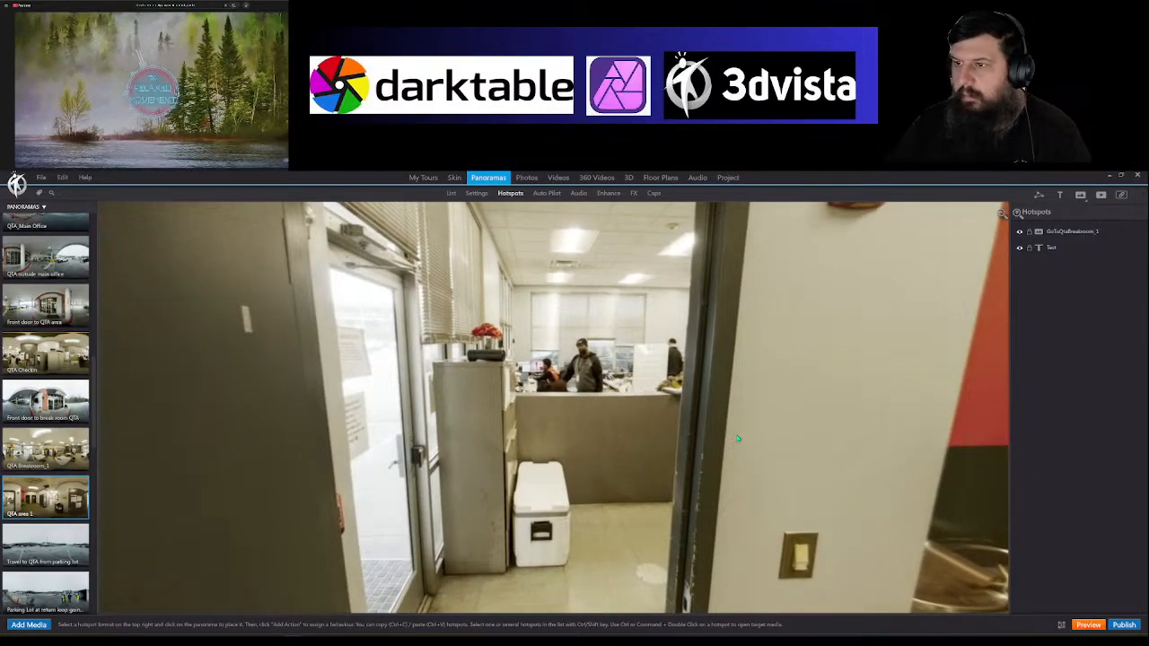
drag(738, 439, 730, 476)
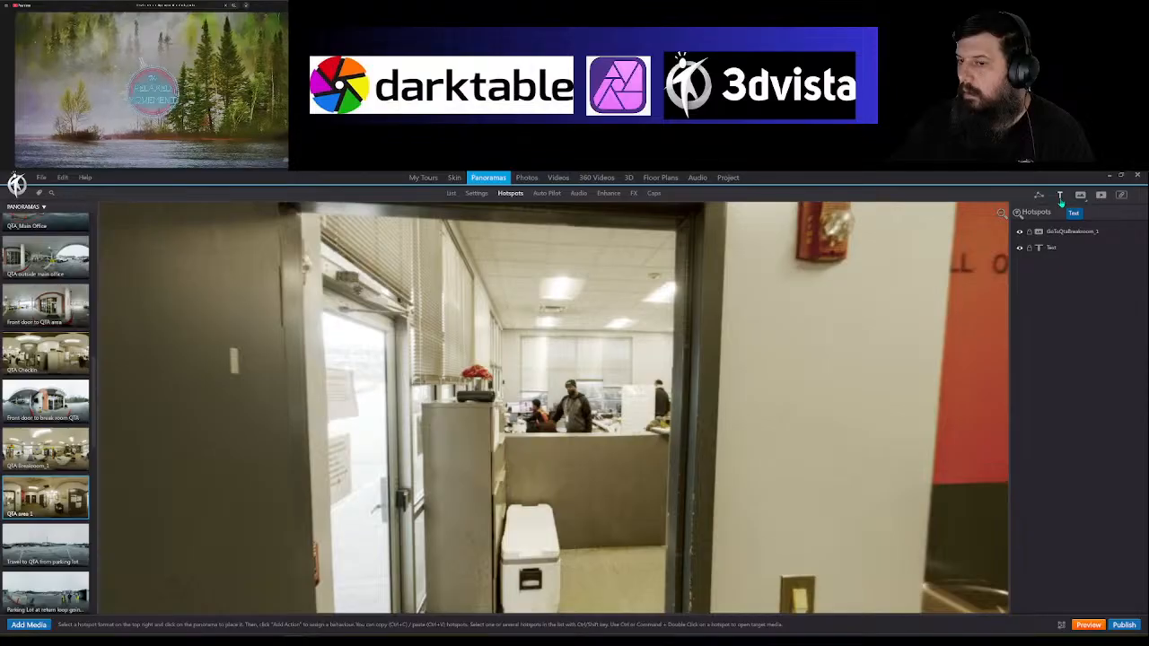
click(1060, 198)
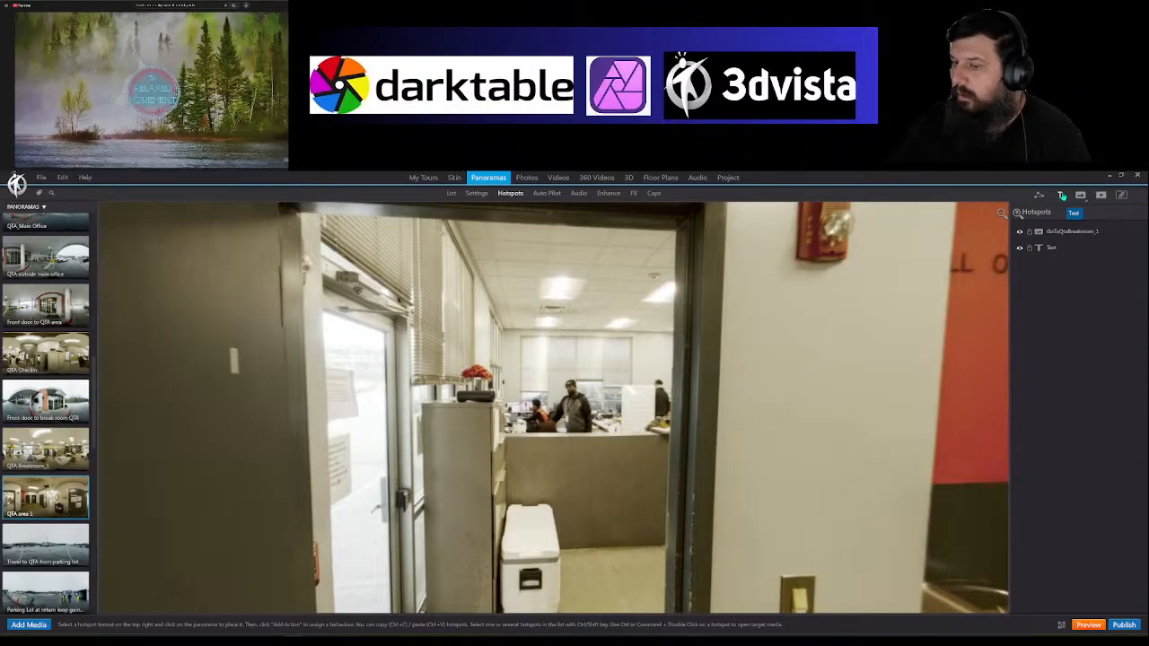
click(38, 359)
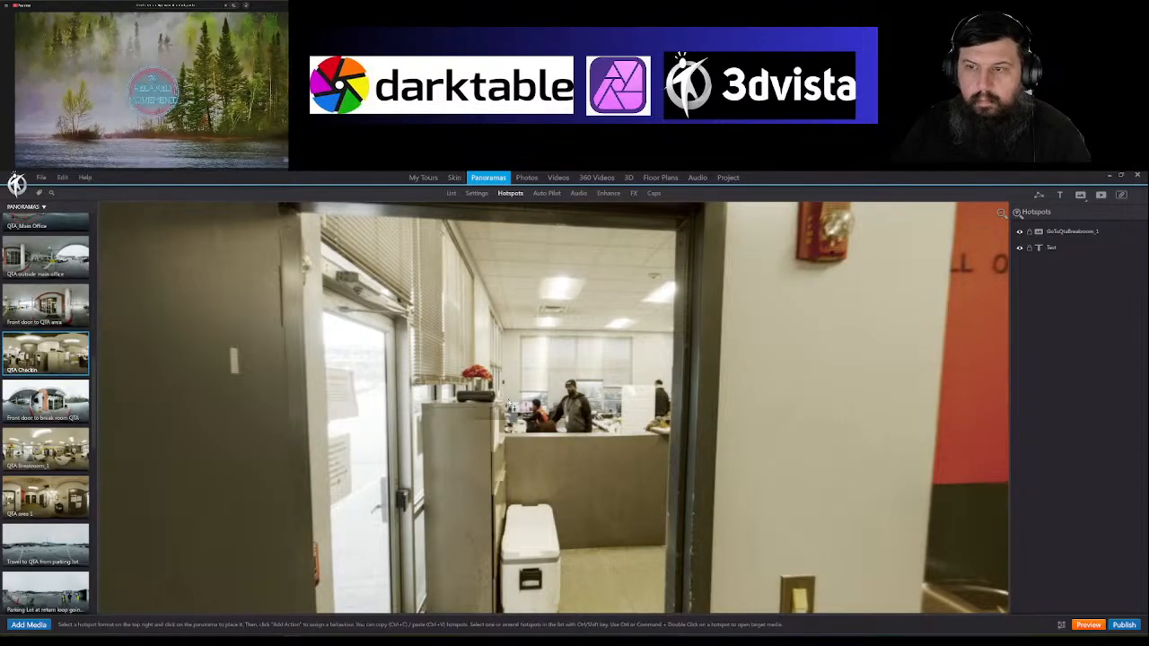
double_click(549, 400)
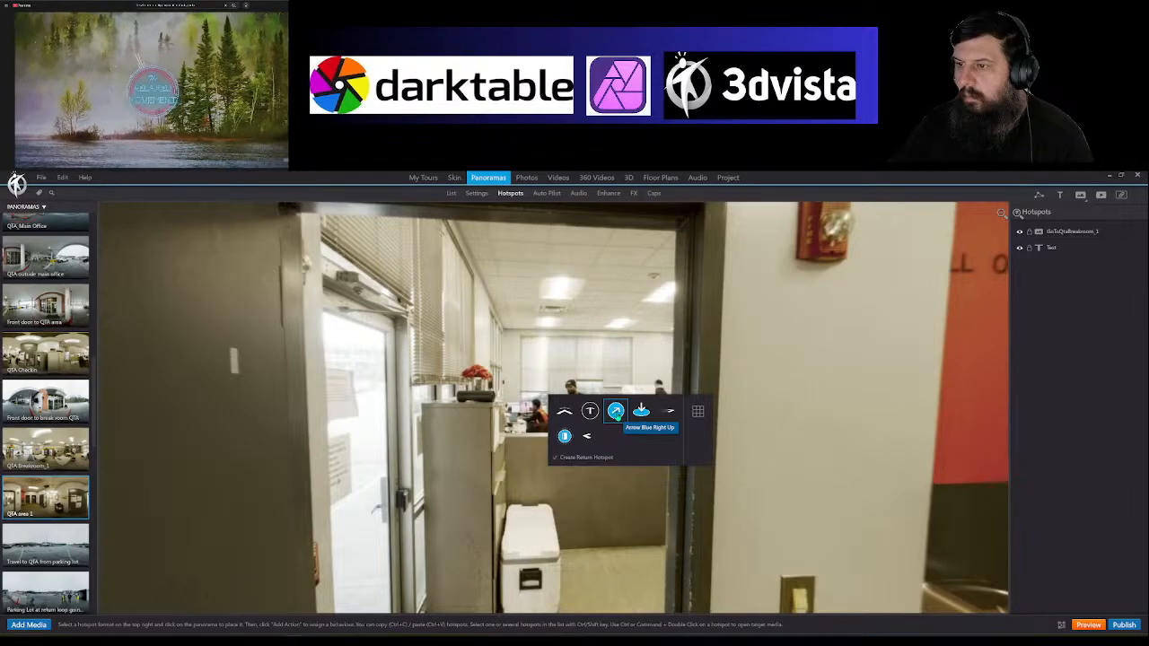
click(615, 412)
Step: Place the return hotspot on QTA Checkin's glass door, then shift the new arrow in QTA area 1 toward the doorway's centre
drag(574, 401, 768, 403)
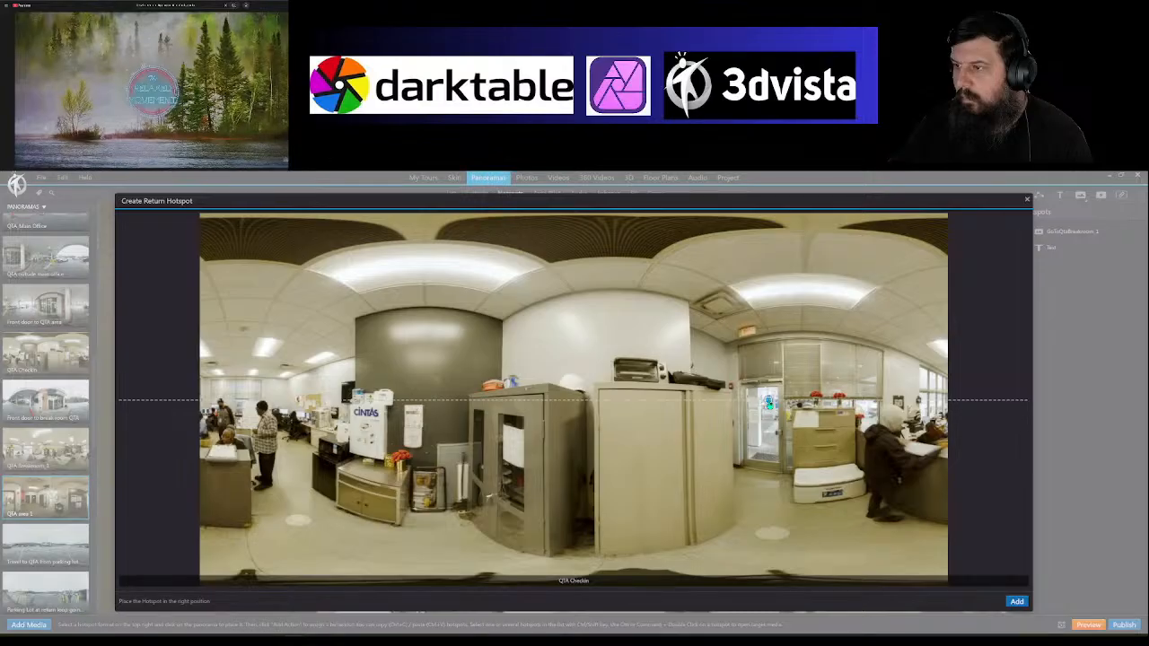
click(1017, 602)
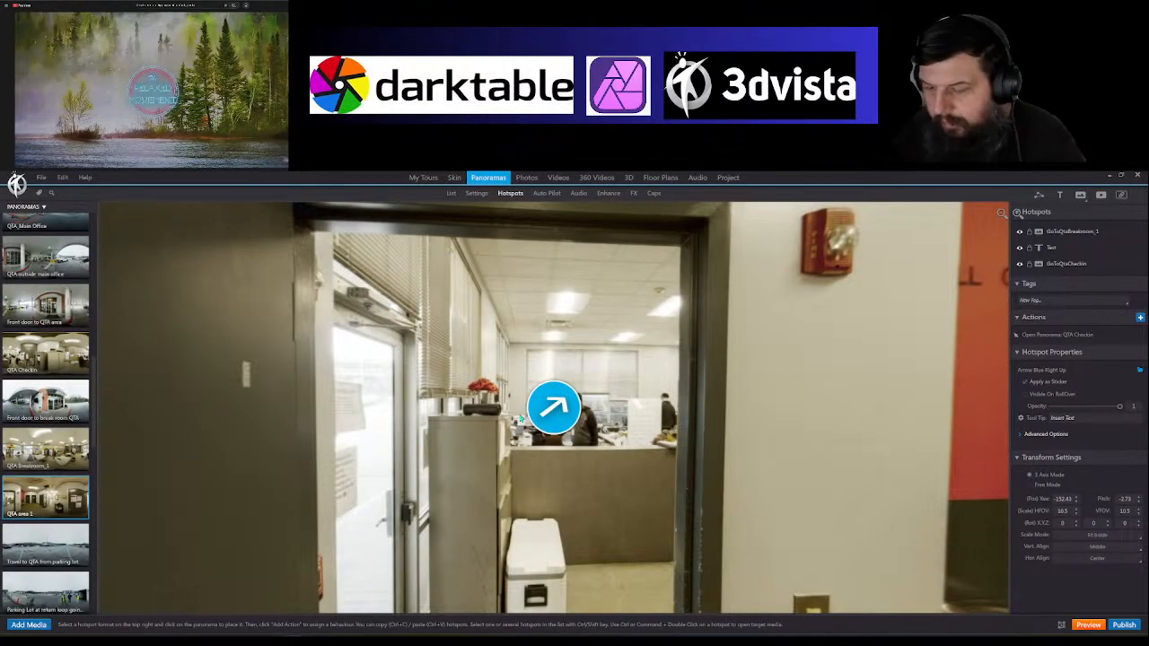
drag(548, 408, 576, 396)
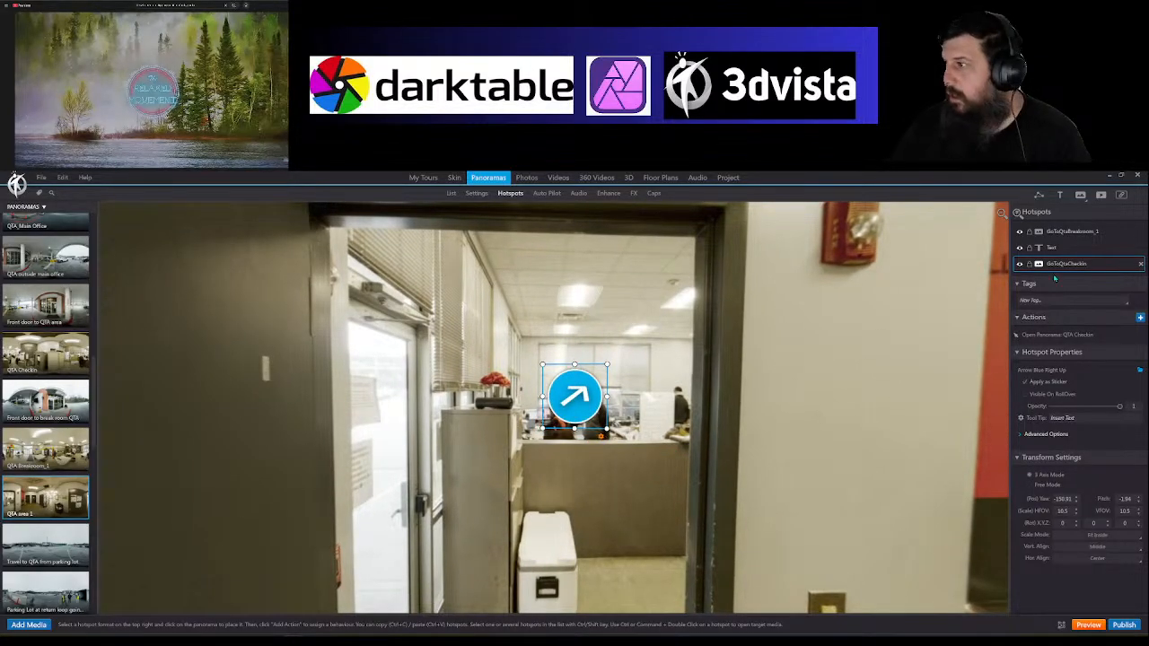
Step: Add a text hotspot reading "QTA Check-in" below the doorway arrow, flattened and widened to fit on one line
click(1061, 196)
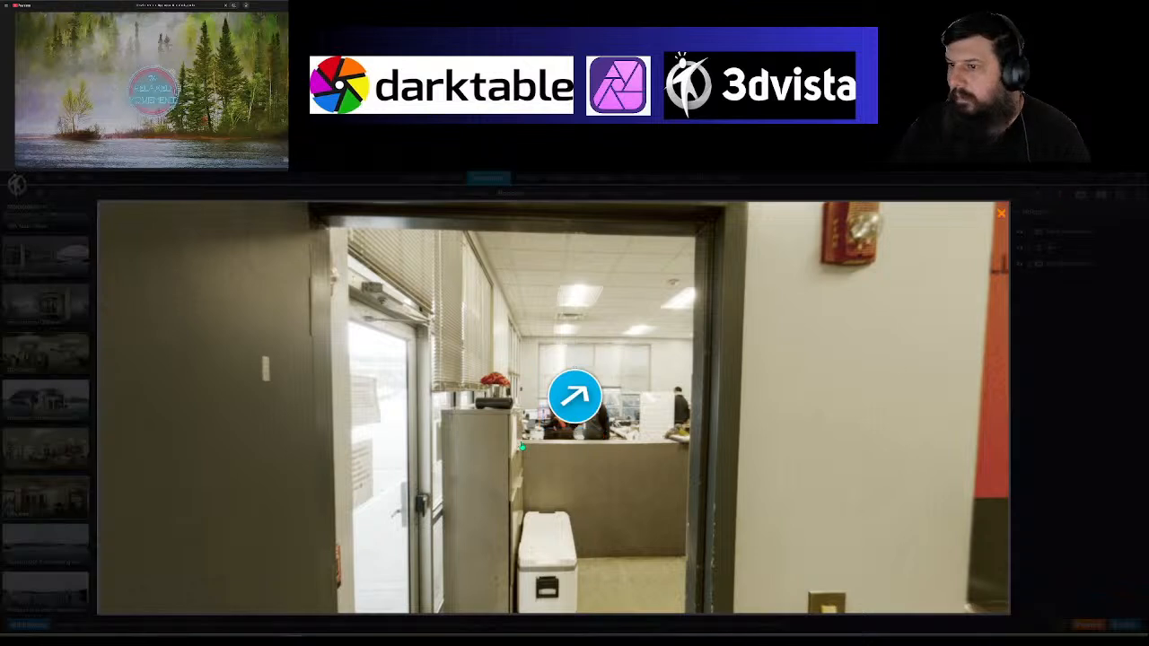
click(542, 454)
drag(564, 461, 570, 493)
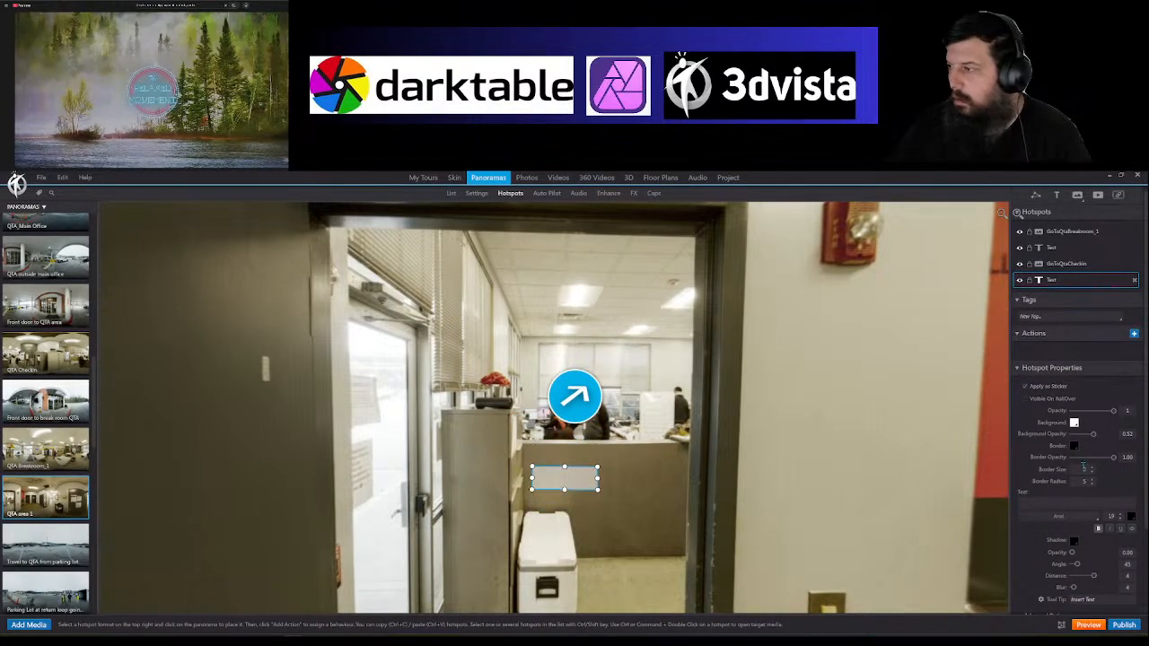
click(1027, 504)
text(QTA Check-in)
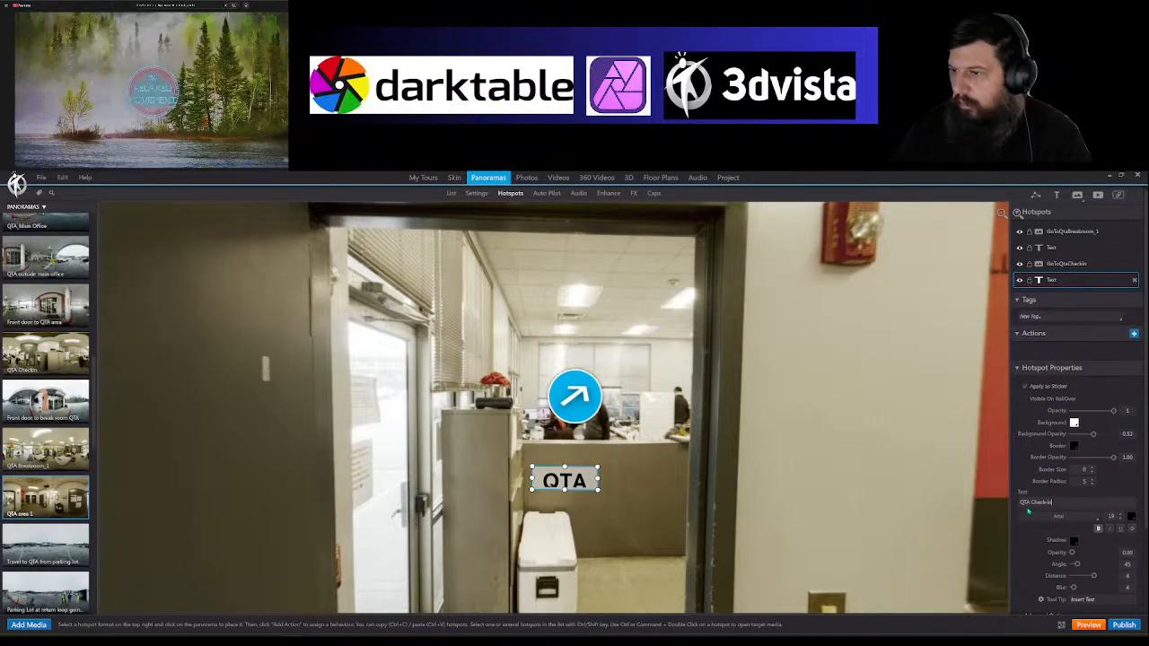
drag(598, 478, 643, 481)
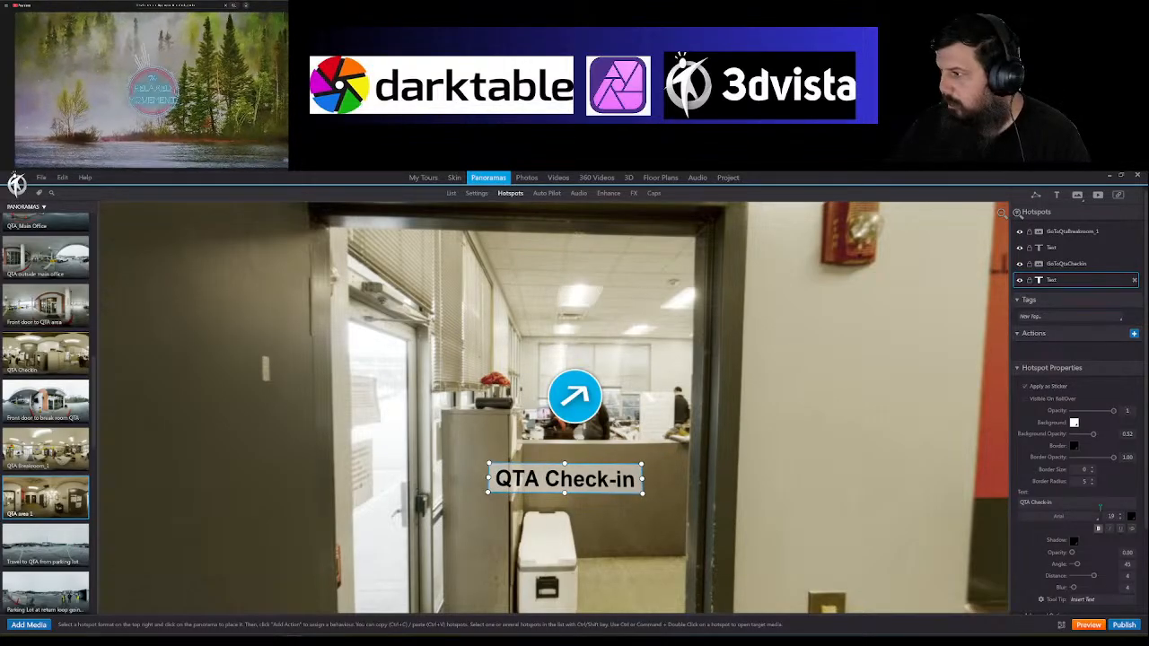
Step: Set the "QTA Check-in" label's font size to 15 and move the label up closer beneath the arrow
click(1119, 520)
click(1119, 521)
click(1119, 521)
click(1119, 521)
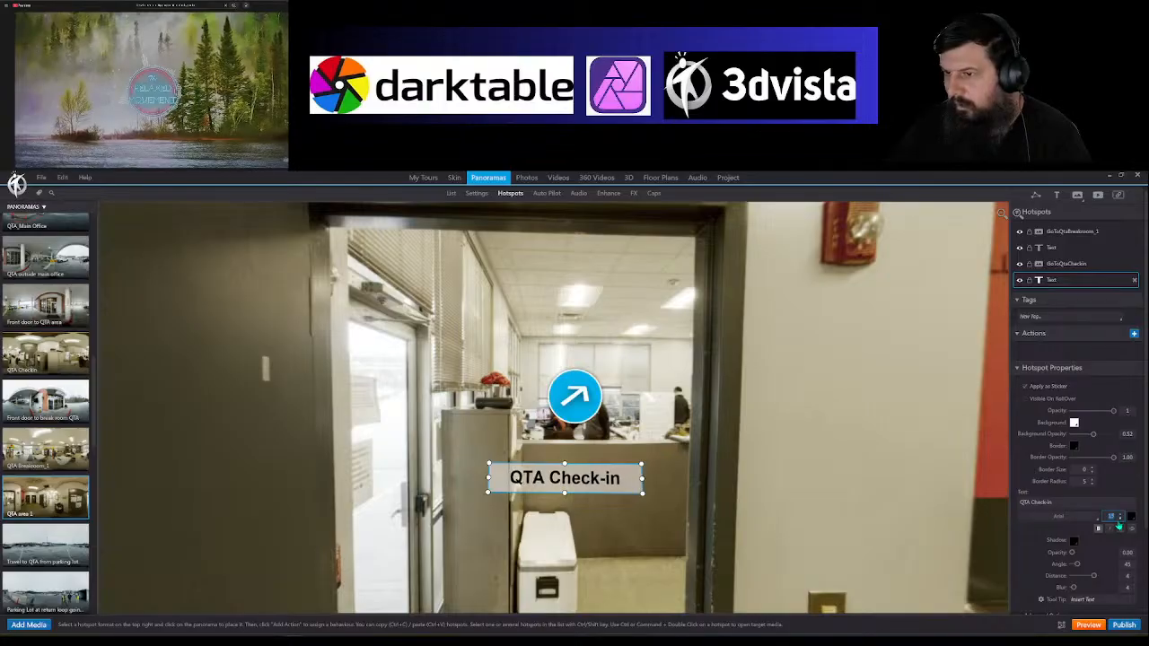
mouse_move(626, 484)
mouse_down()
mouse_move(646, 465)
mouse_move(630, 467)
mouse_up()
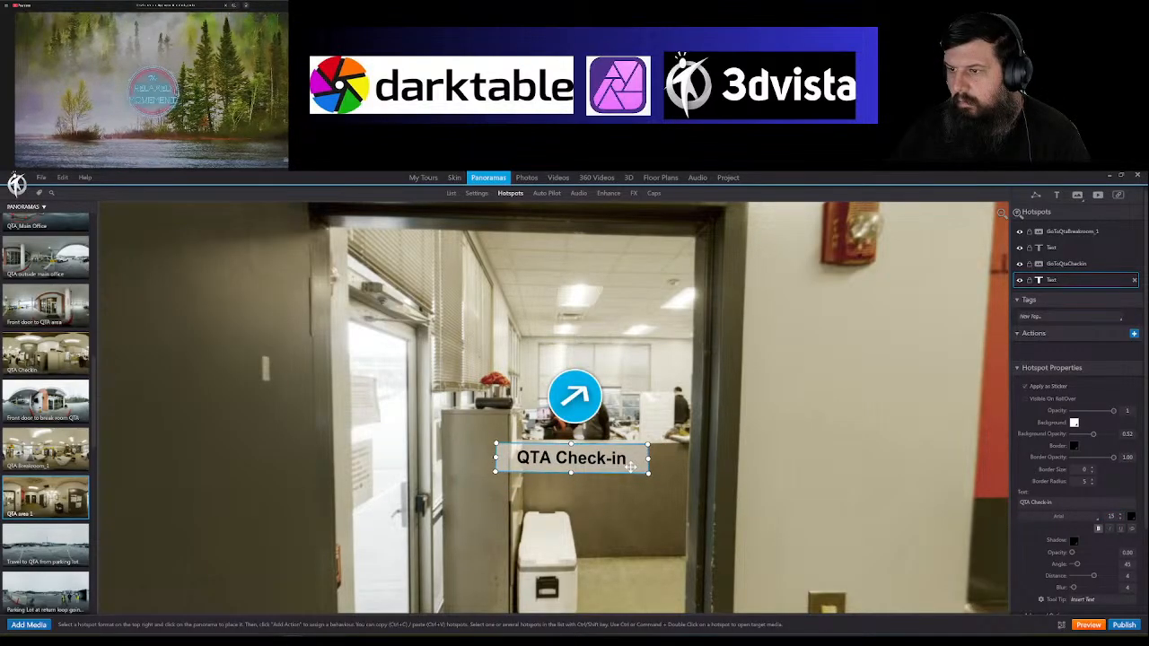
click(629, 508)
drag(639, 509, 629, 484)
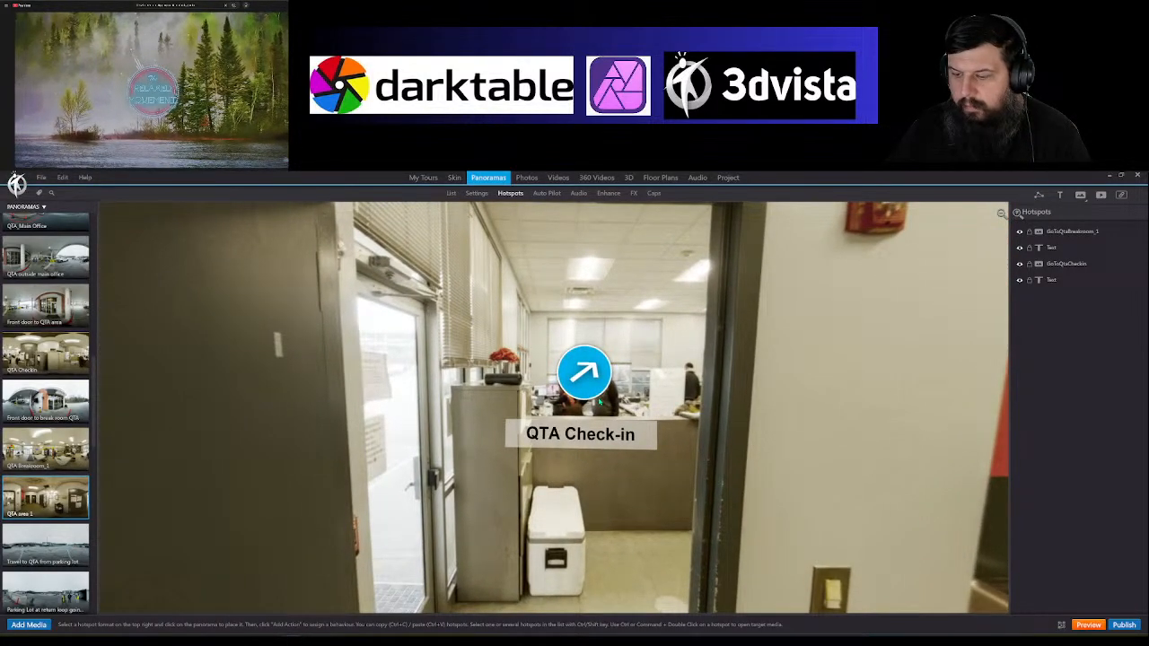
Step: Open QTA Checkin through the doorway arrow and move its return arrow off the door icon to the lower part of the glass door
click(584, 375)
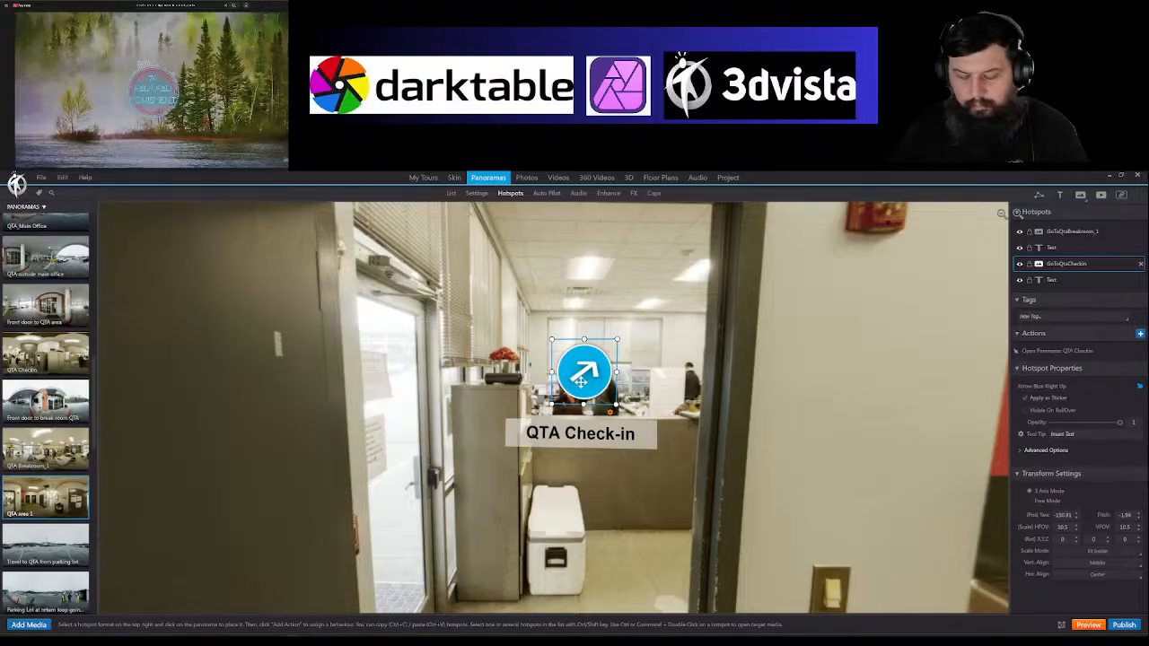
double_click(582, 382)
drag(607, 449, 465, 336)
click(547, 310)
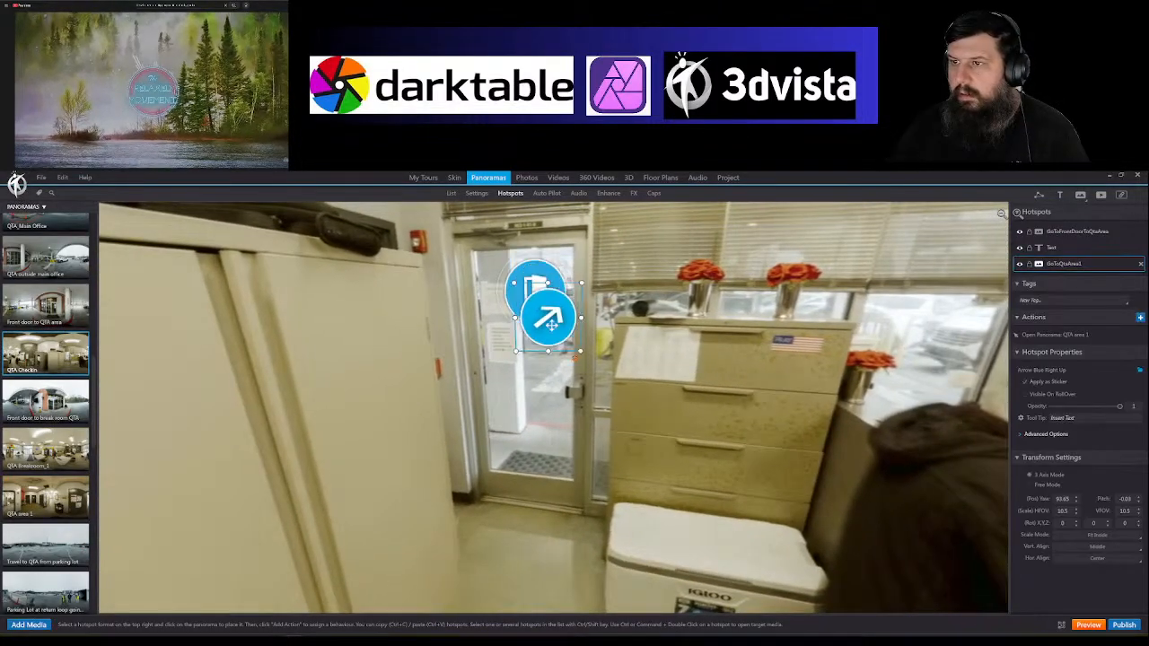
drag(547, 310, 516, 416)
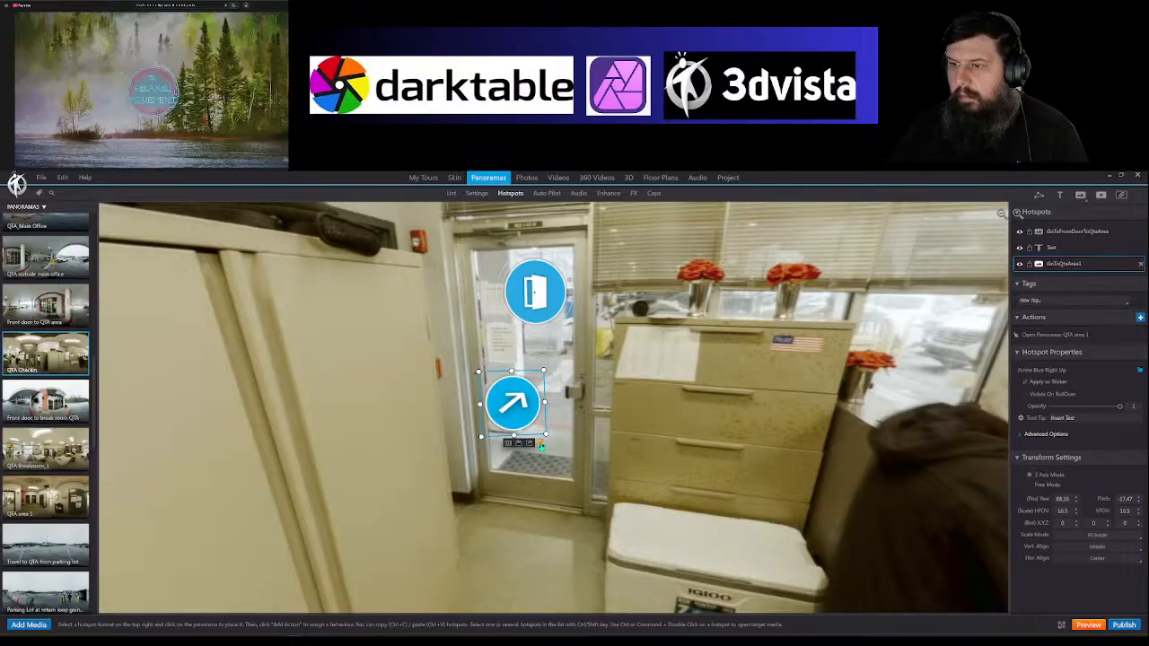
Step: Change the return arrow's icon in QTA Checkin to Arrow Blue Left Up
click(509, 444)
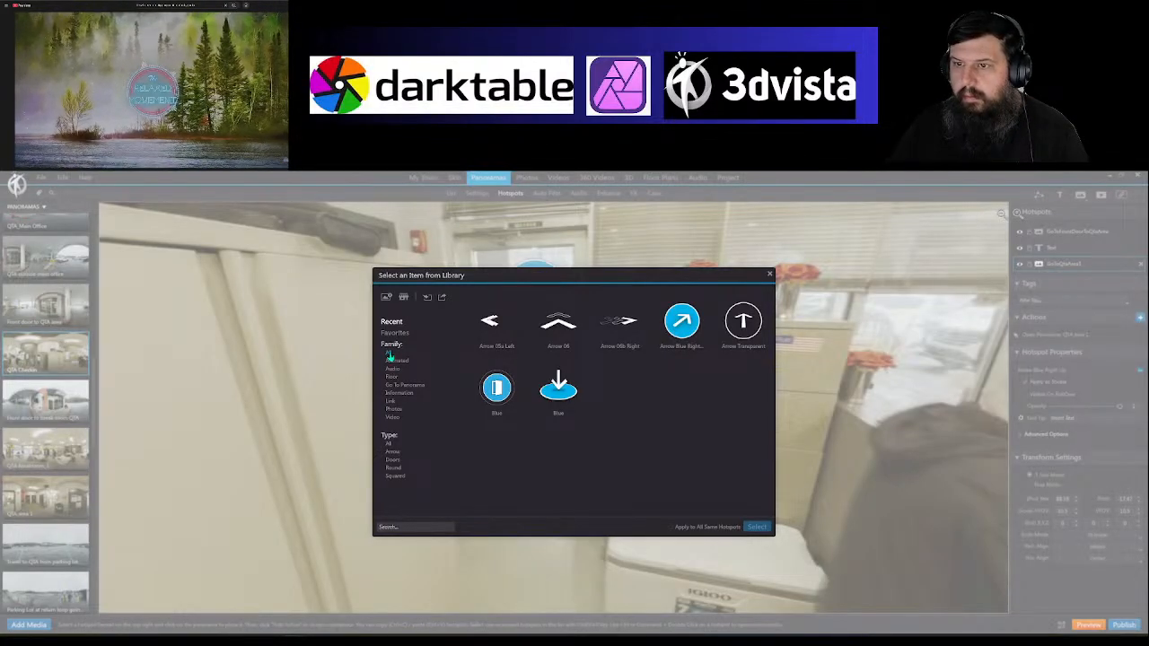
click(392, 453)
click(387, 444)
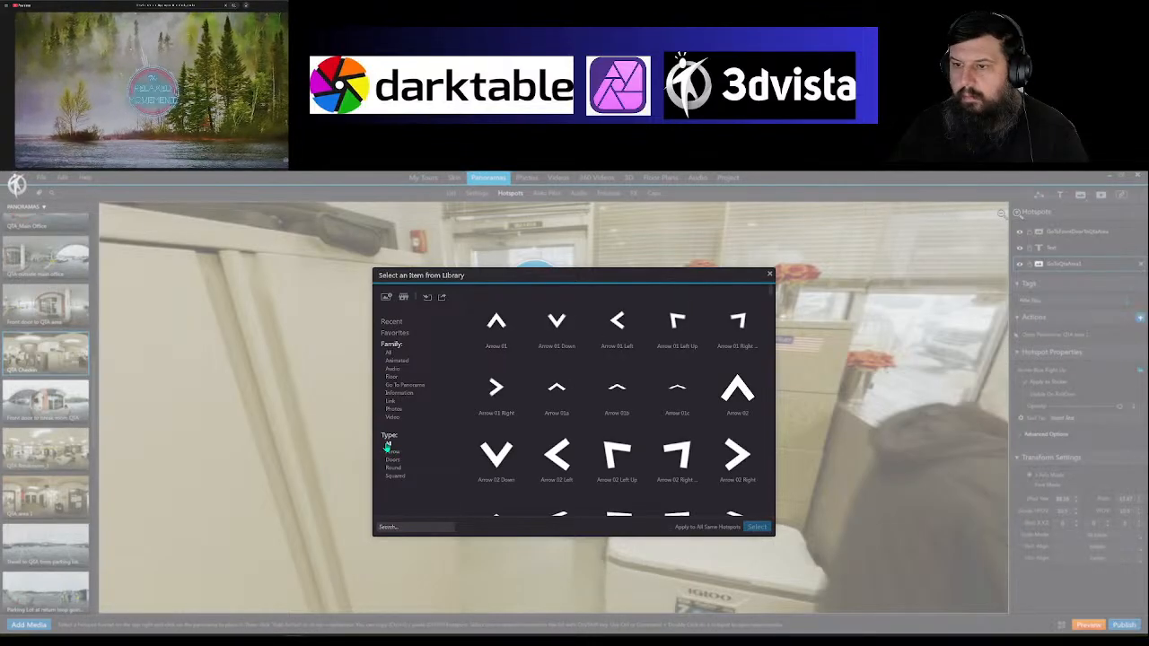
scroll(664, 439, down, 3)
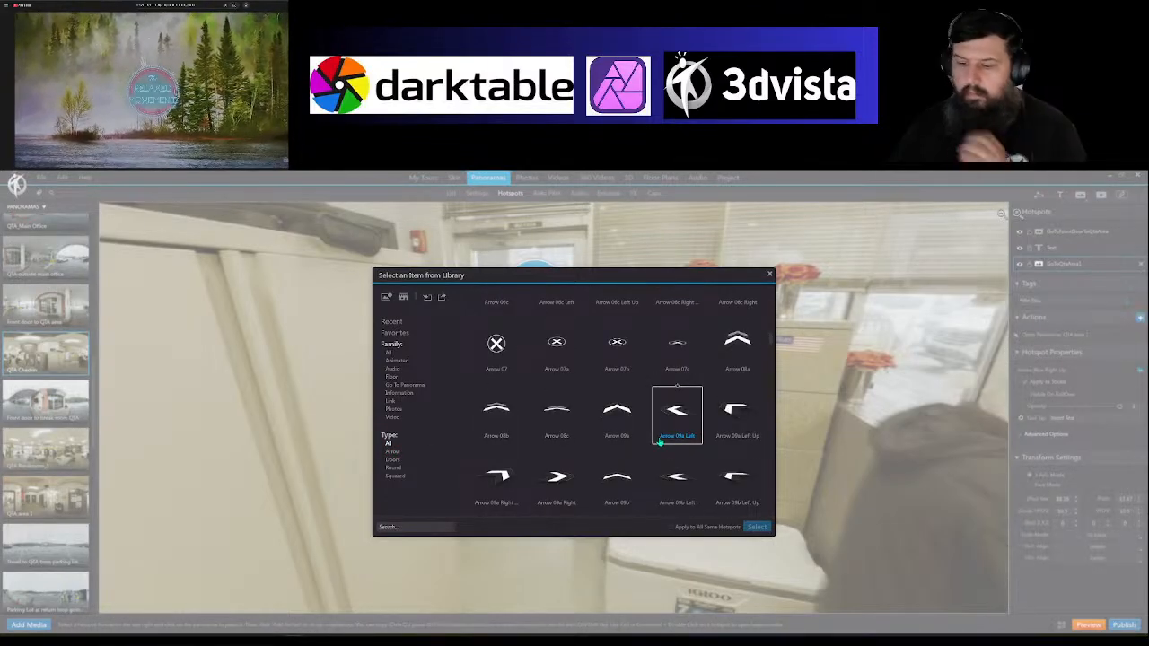
scroll(657, 448, down, 5)
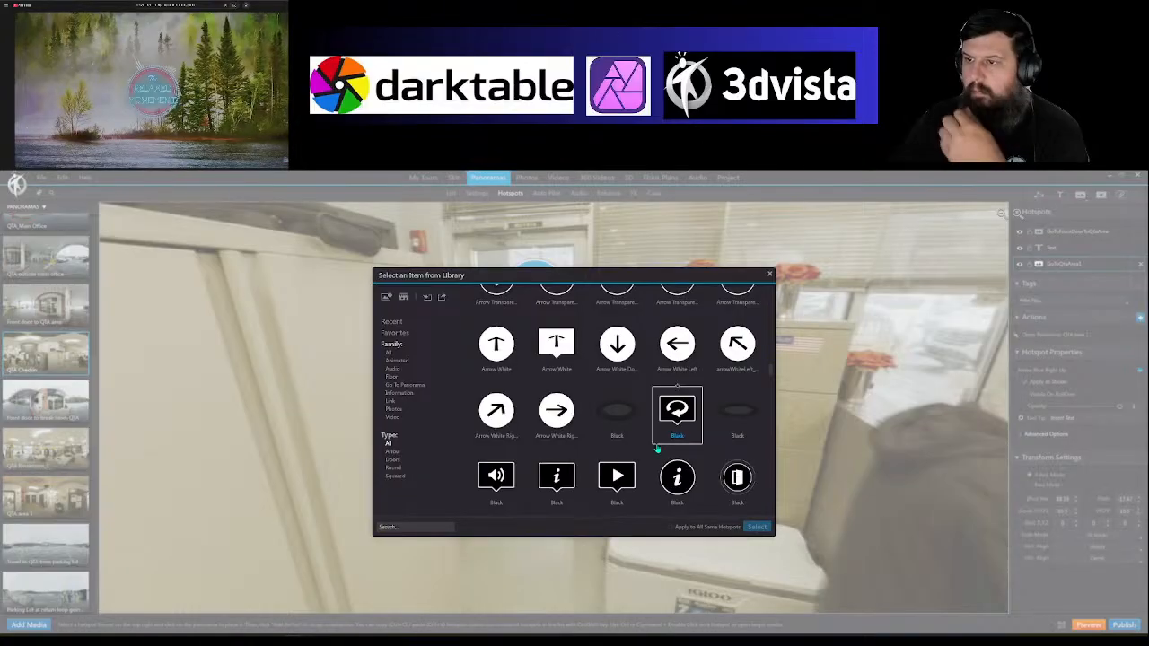
scroll(658, 451, up, 3)
scroll(669, 449, down, 3)
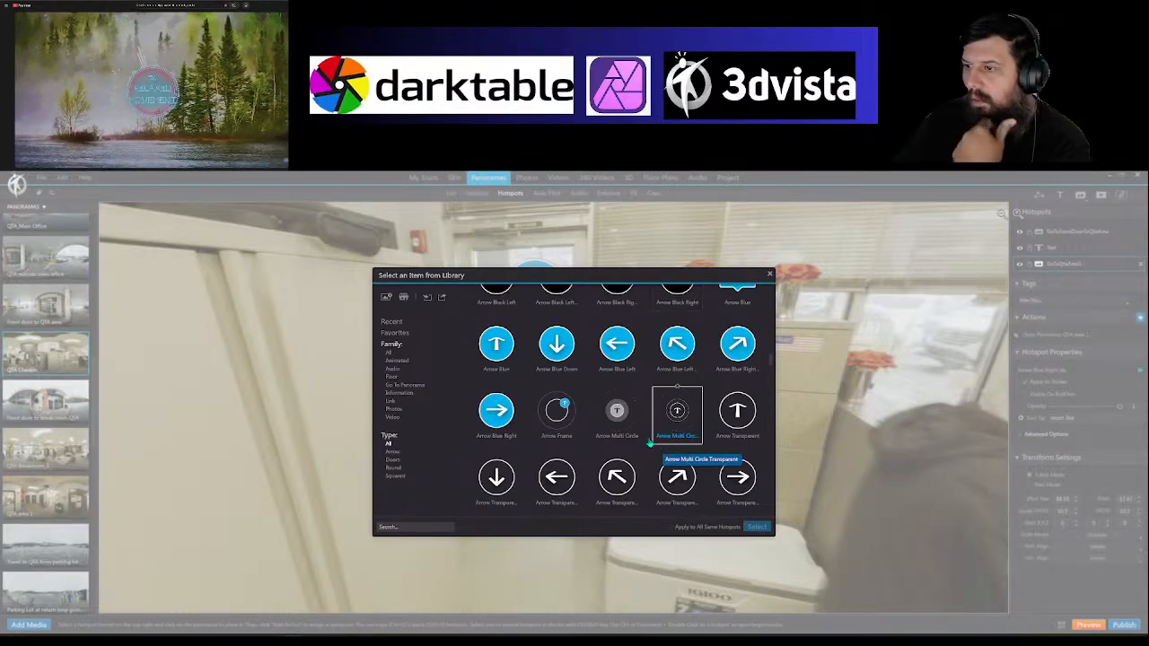
click(677, 344)
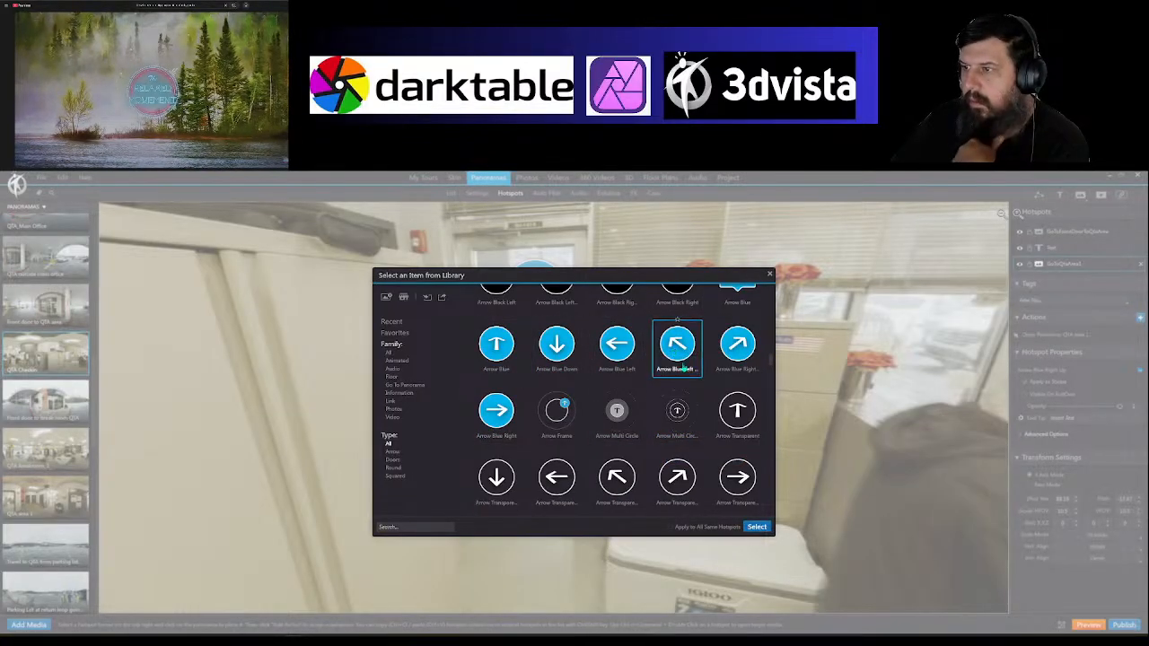
click(757, 527)
Step: Move the return arrow onto the door frame between the cabinet and glass door, below the door icon
drag(551, 406, 511, 399)
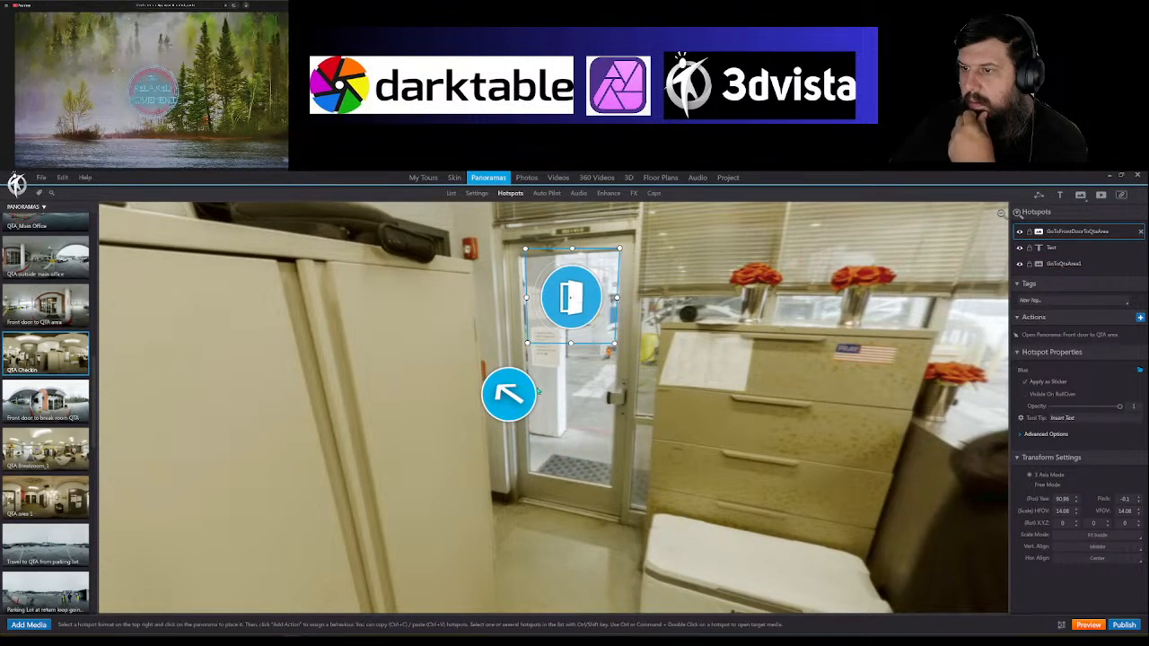
drag(514, 409, 516, 432)
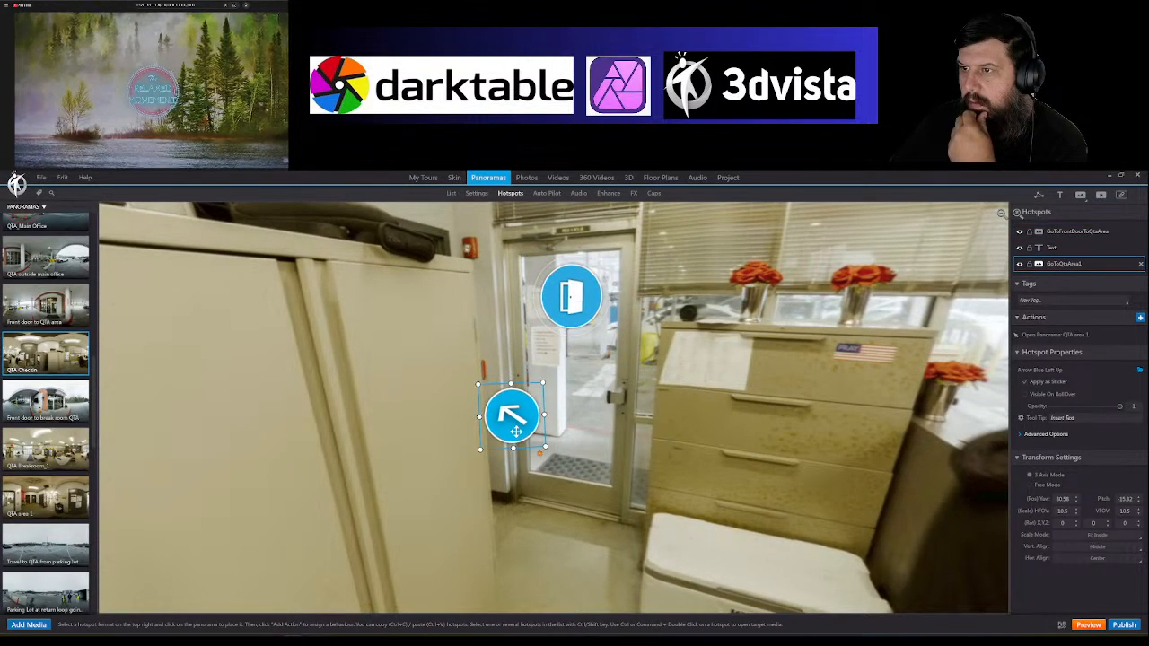
click(560, 460)
Step: Add a text hotspot below the return arrow and reshape it into a wide, low rectangle
click(1059, 197)
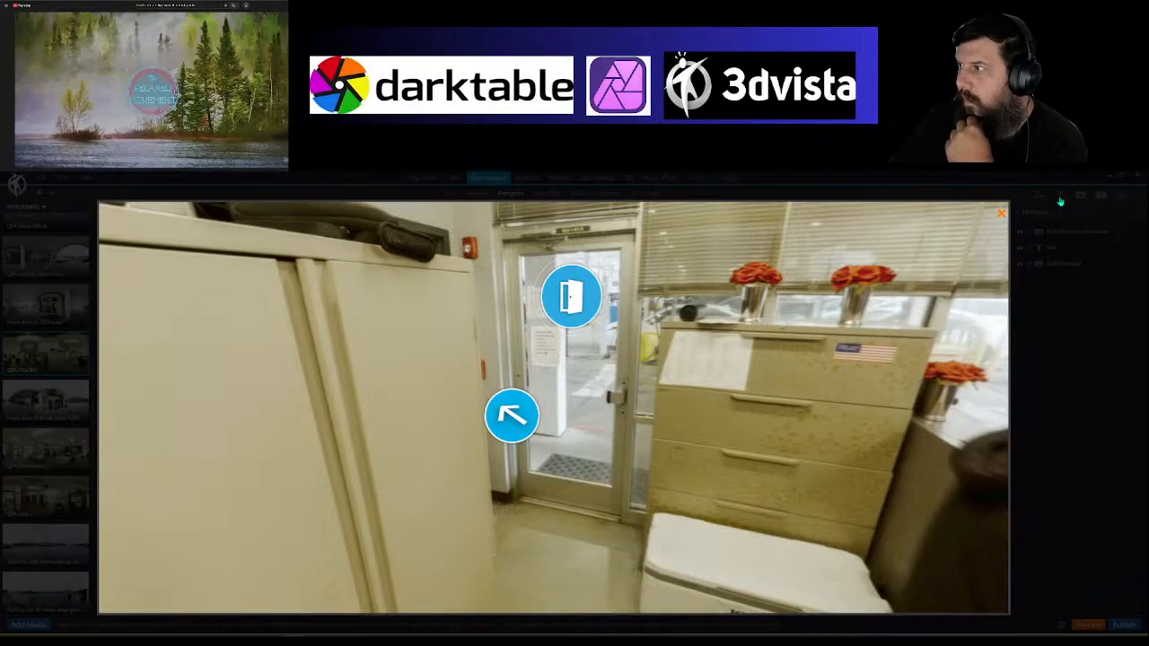
click(517, 482)
drag(551, 479, 575, 477)
drag(517, 517, 517, 502)
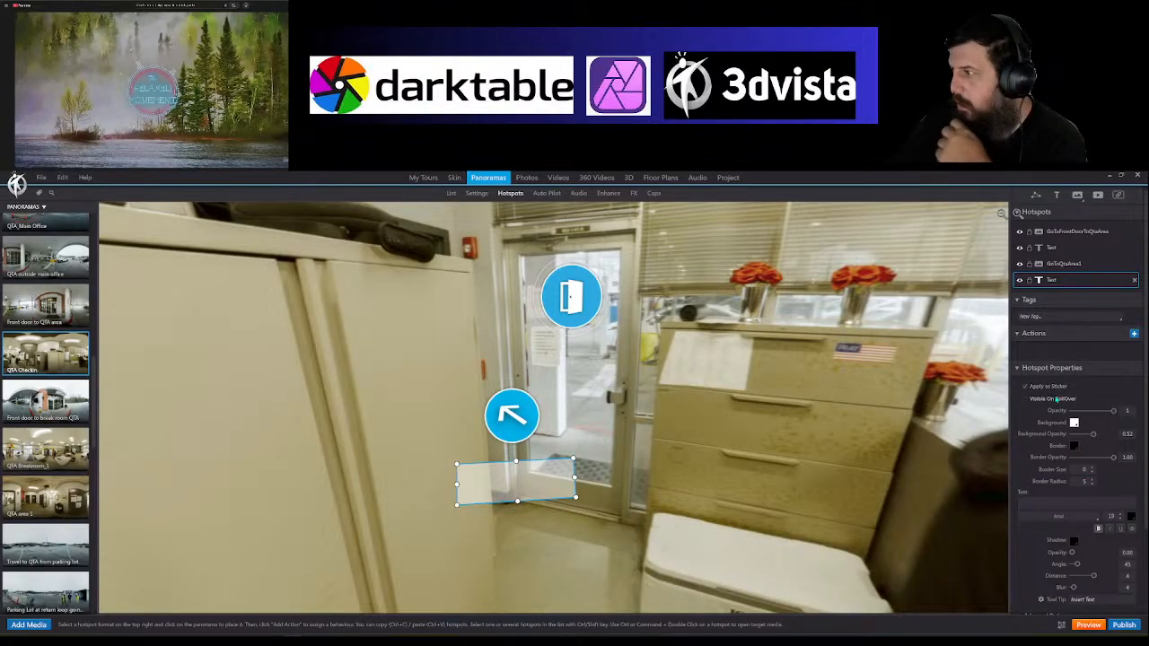
Step: Set the new label's text to "To Breakroom", reduce its font size and widen it to fit on one line
click(1042, 499)
text(To Break)
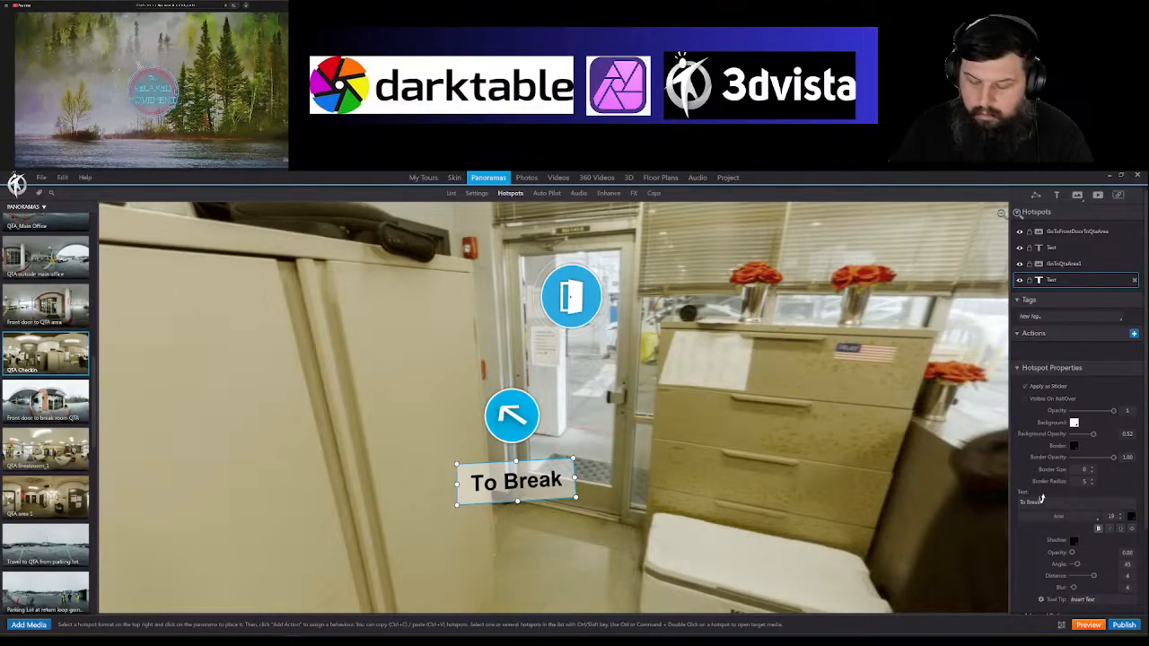
text(room)
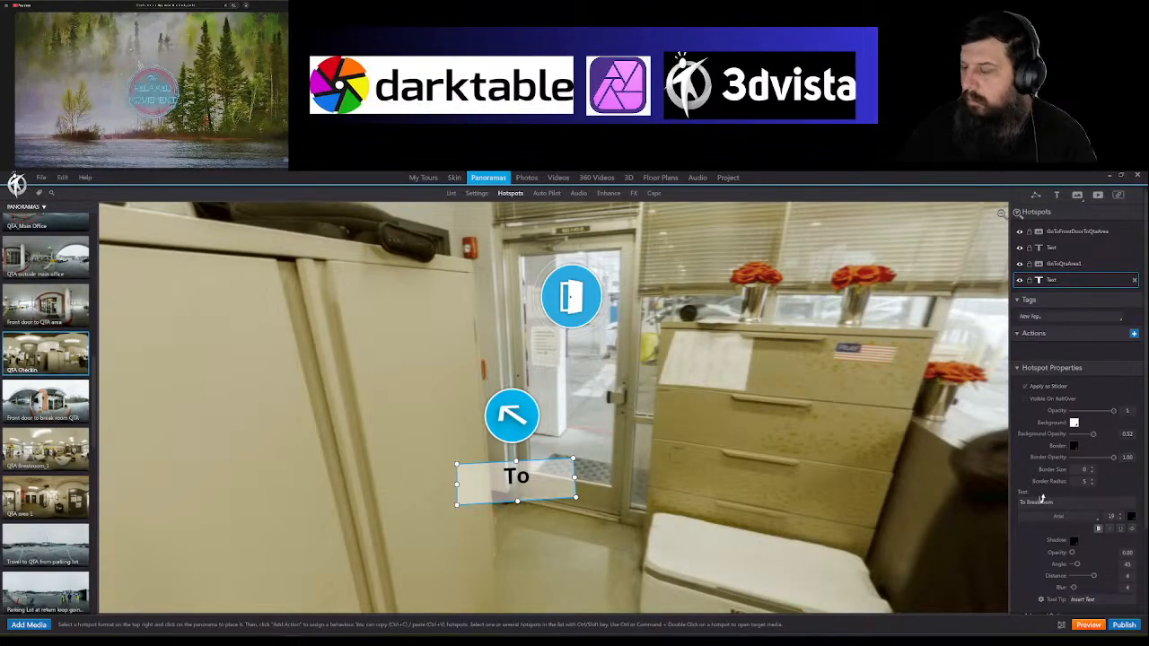
click(1121, 518)
click(1120, 518)
click(1120, 518)
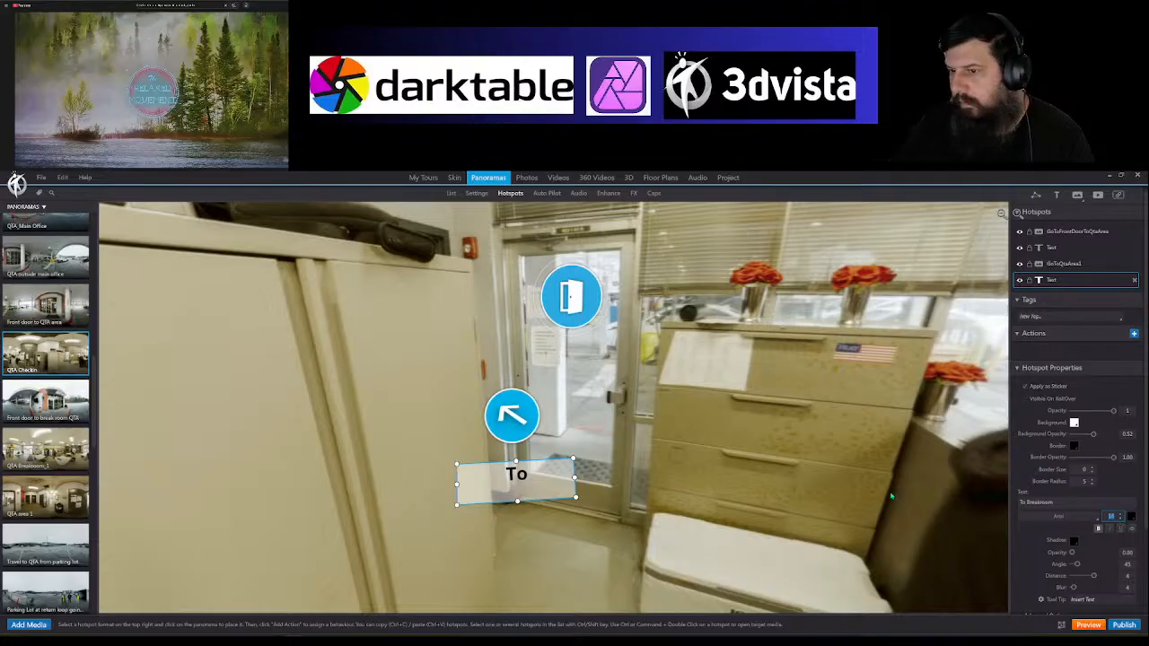
drag(714, 450, 687, 462)
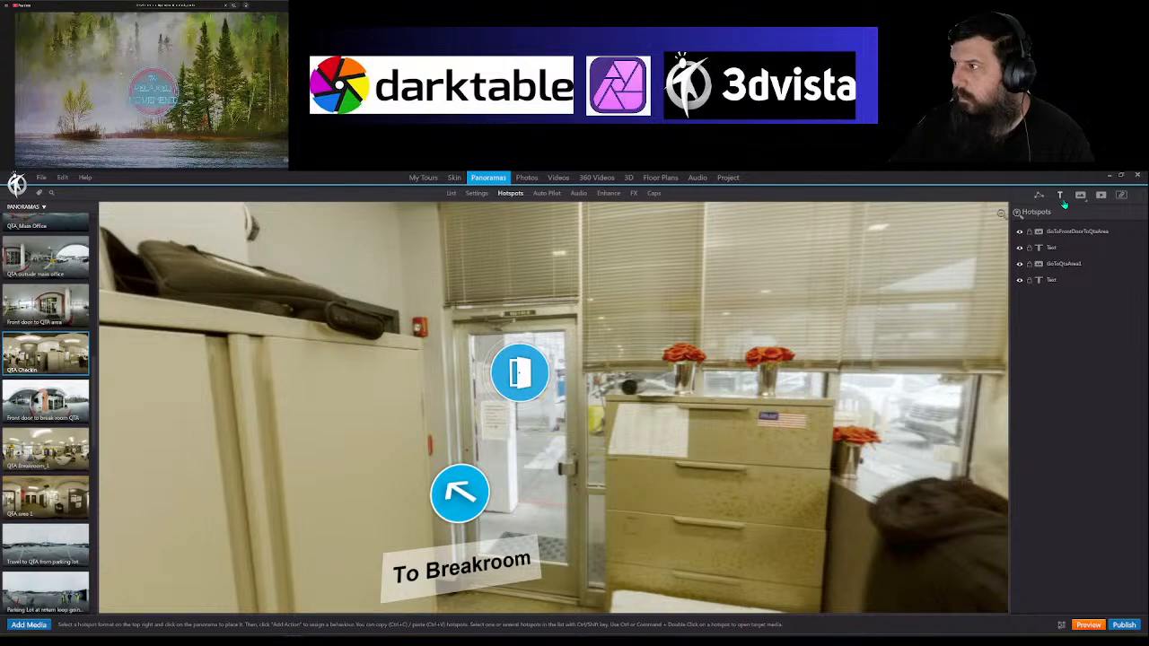
Step: Add a text hotspot above the door icon in QTA Checkin, set its text to "Exit" and reshape it into a wide, low rectangle
click(1062, 199)
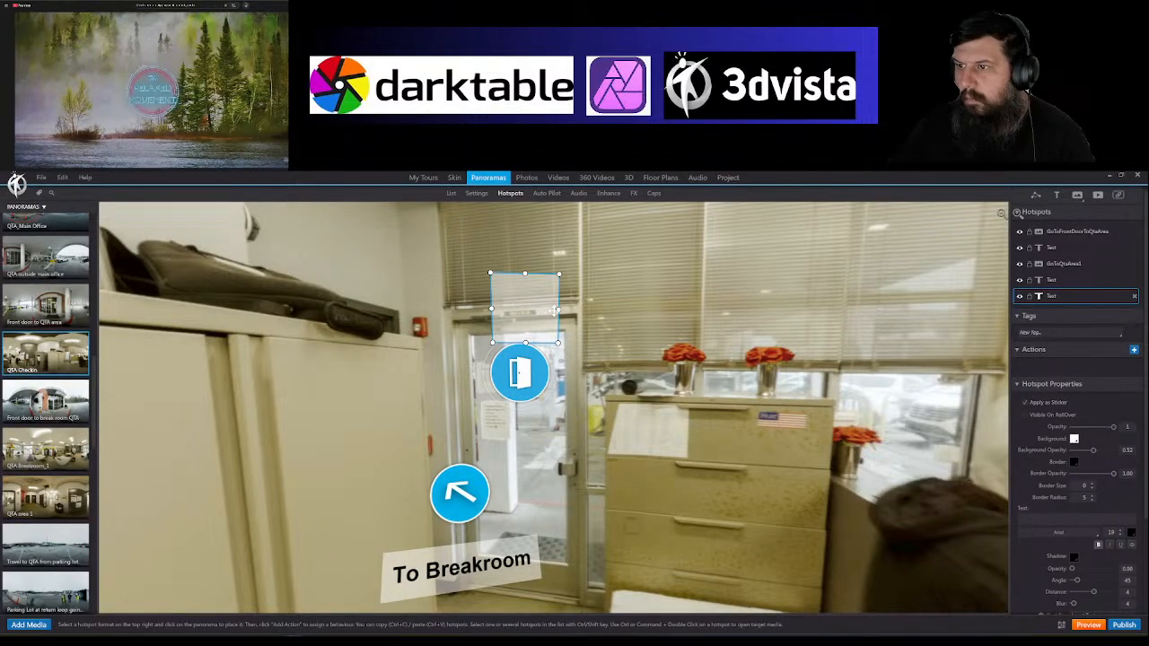
drag(558, 309, 585, 308)
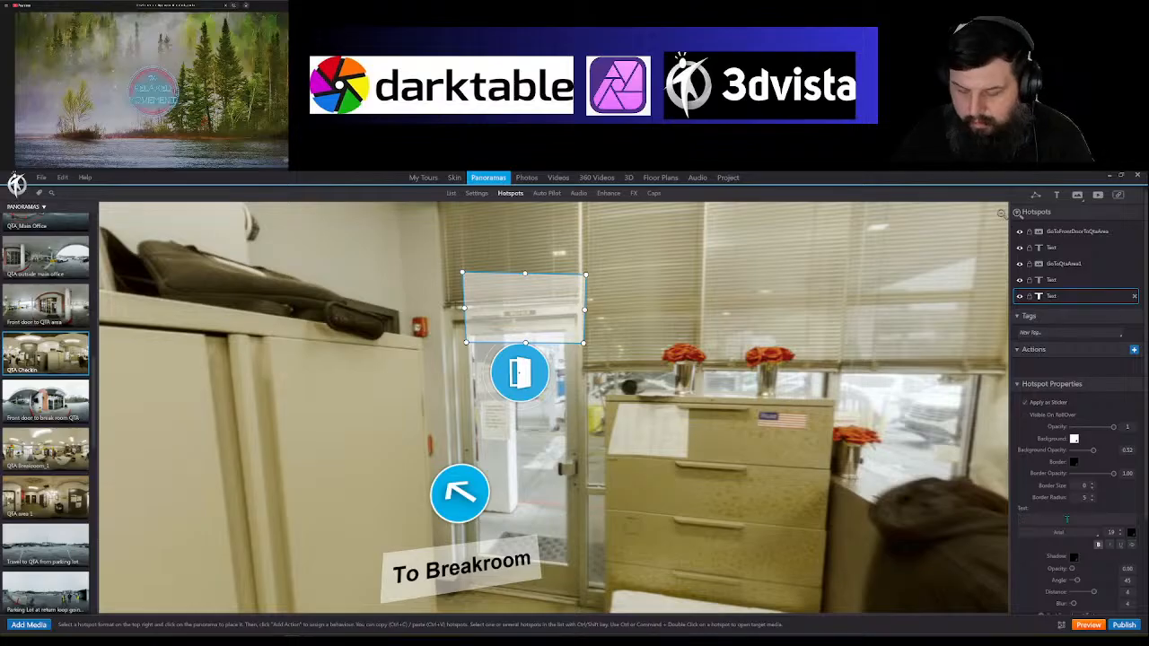
text(t)
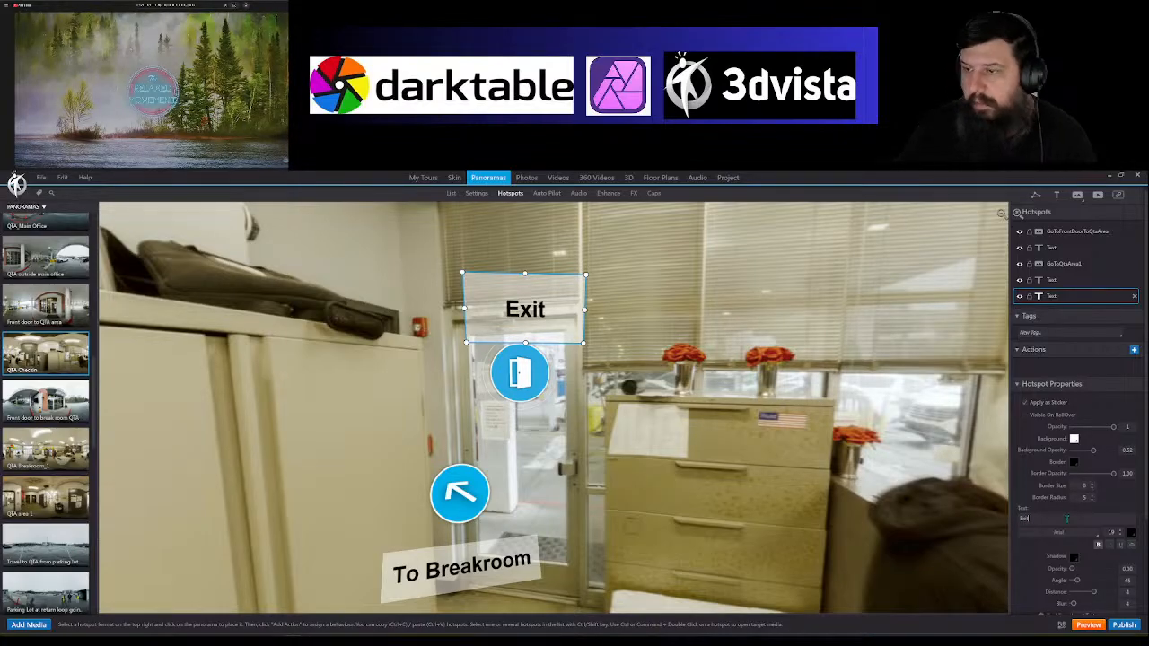
drag(525, 344, 553, 328)
click(625, 415)
drag(625, 416, 645, 433)
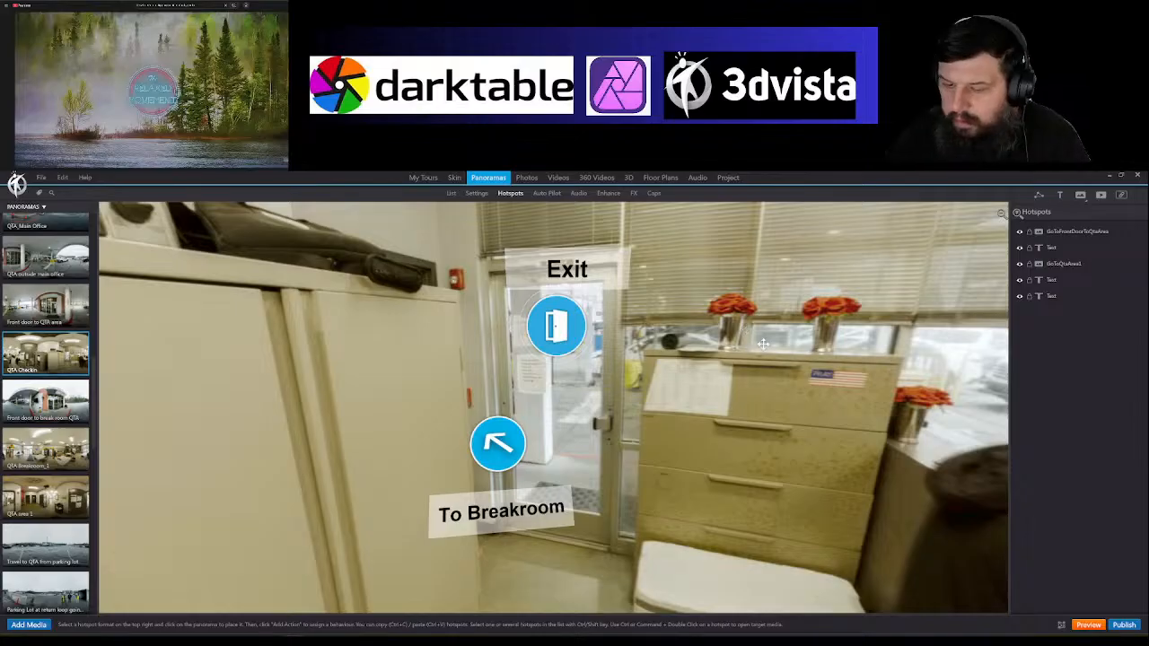
Step: Move the "Exit" label from above the door icon to directly beside it, over the filing cabinet side
click(569, 275)
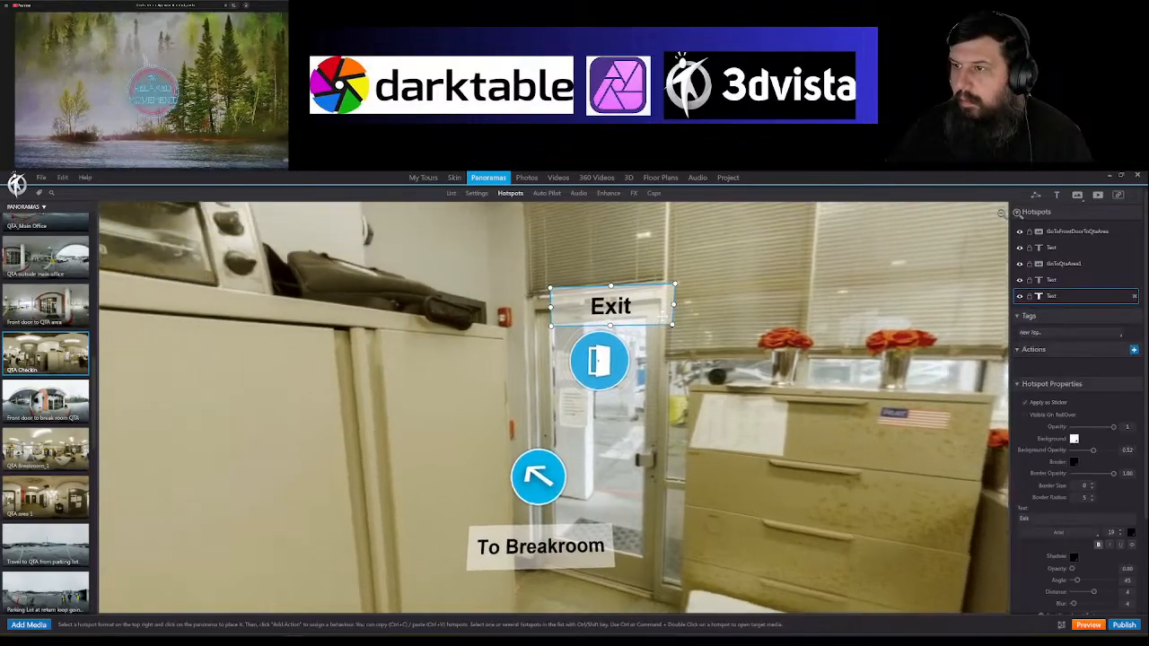
drag(611, 340, 706, 391)
click(763, 489)
drag(762, 489, 688, 442)
Step: Set the "Exit" label's background opacity to 1.00
click(694, 344)
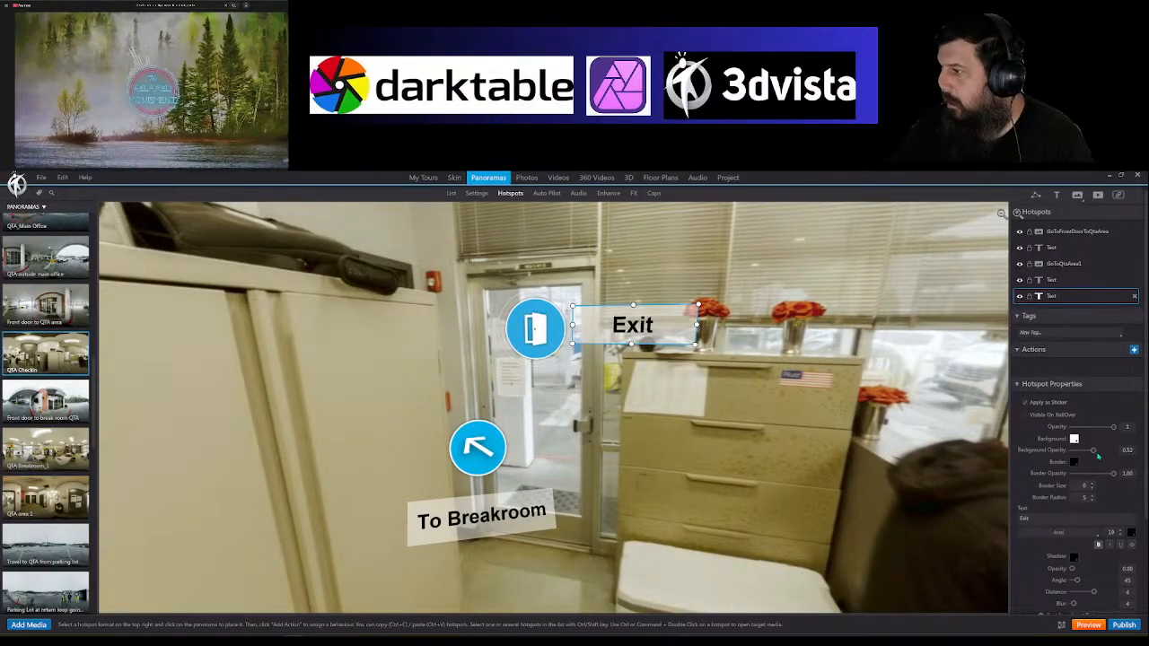
drag(1095, 453, 1117, 456)
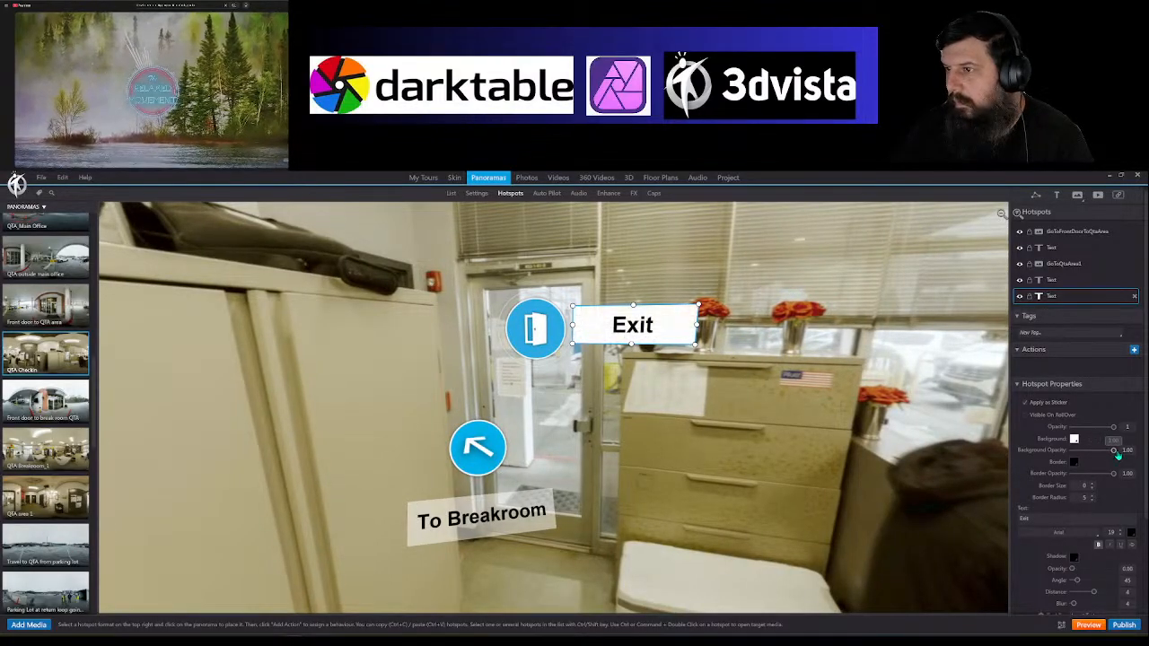
click(813, 432)
mouse_move(812, 432)
mouse_down()
mouse_move(692, 413)
mouse_move(819, 435)
mouse_up()
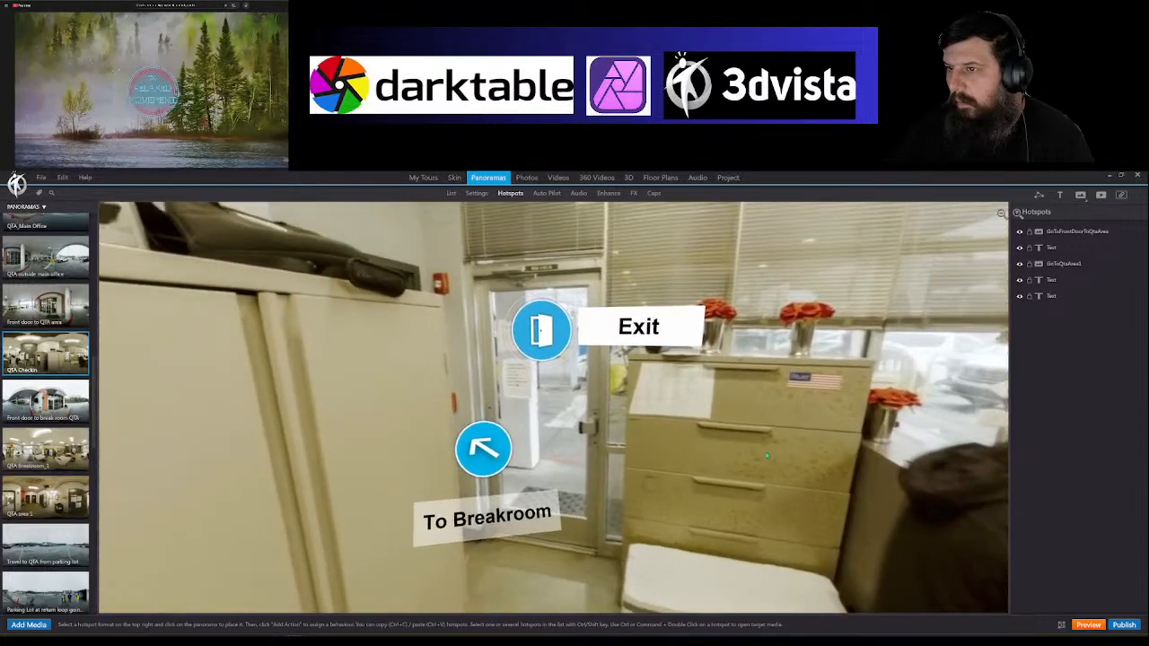
drag(664, 471, 765, 506)
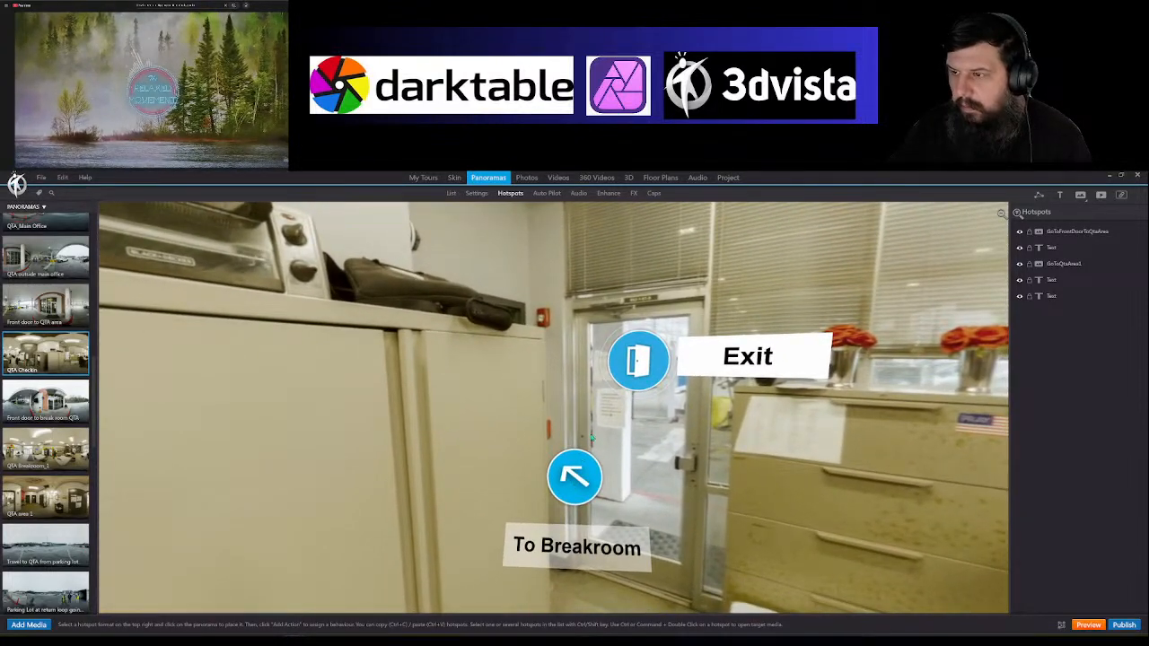
Step: Follow the hotspot links from QTA Checkin through QTA area 1 and the break room to the break room's front door panorama
click(575, 477)
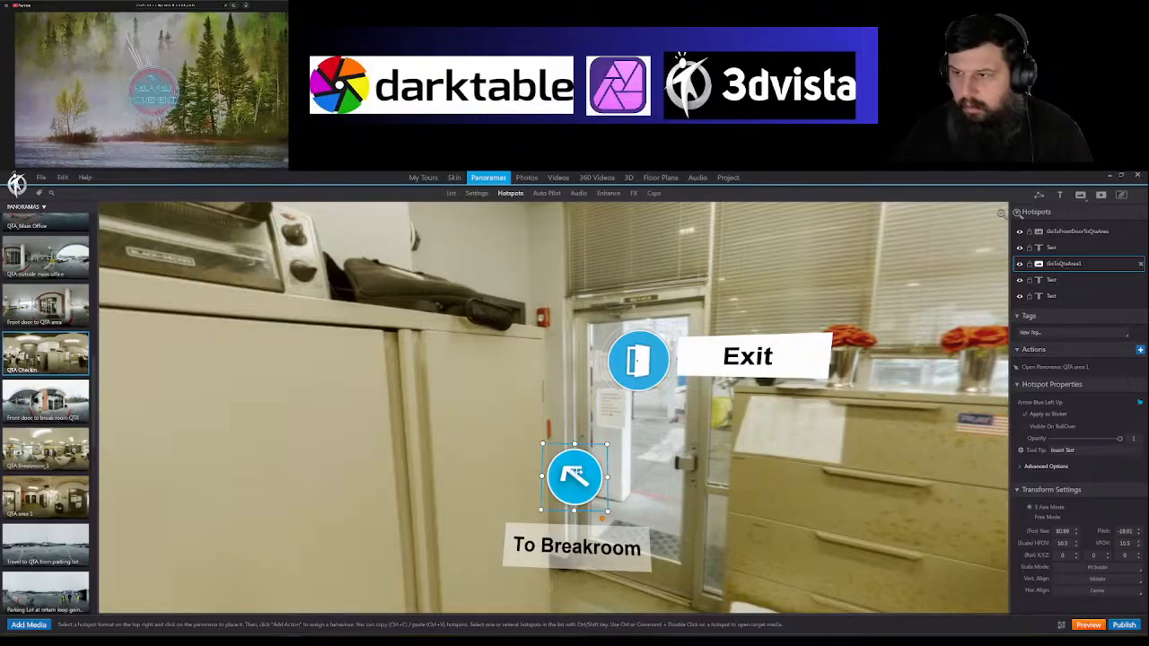
ctrl+double_click(576, 472)
drag(684, 517, 385, 431)
drag(682, 435, 434, 421)
drag(745, 399, 553, 384)
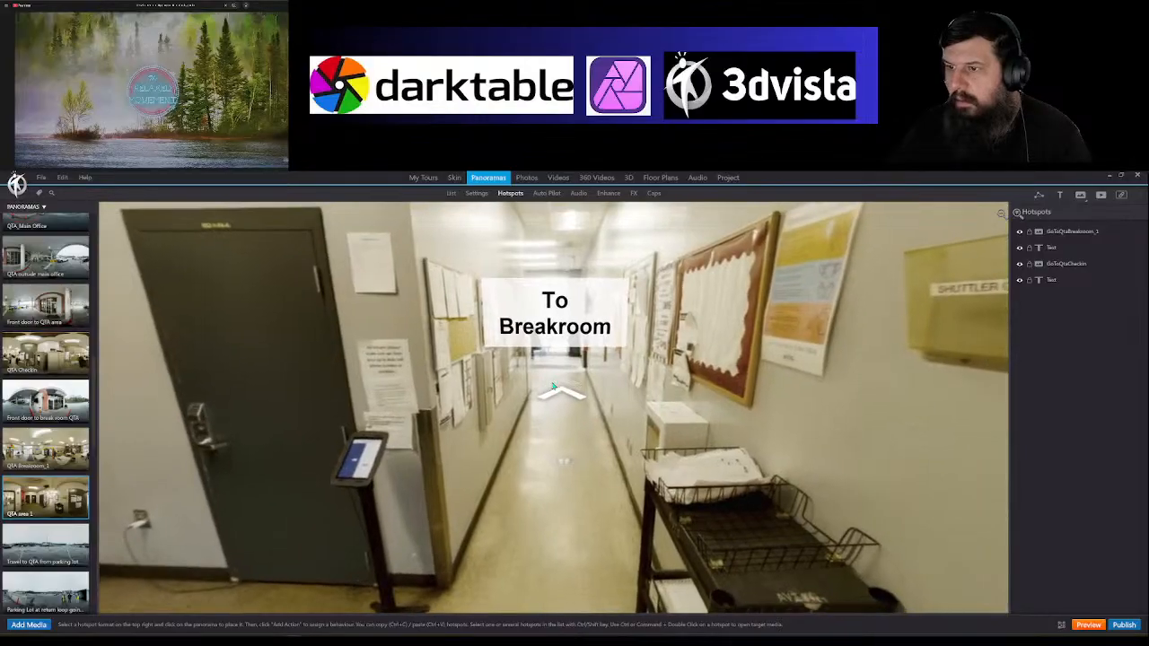
click(553, 386)
ctrl+double_click(551, 386)
drag(188, 381, 455, 391)
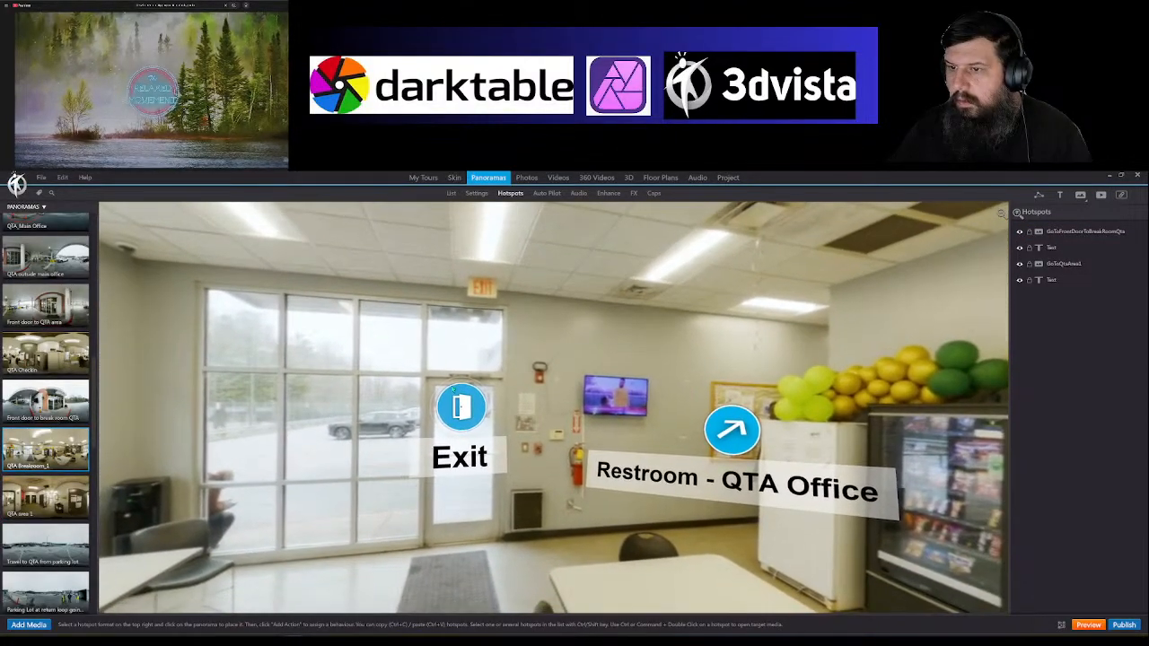
click(458, 407)
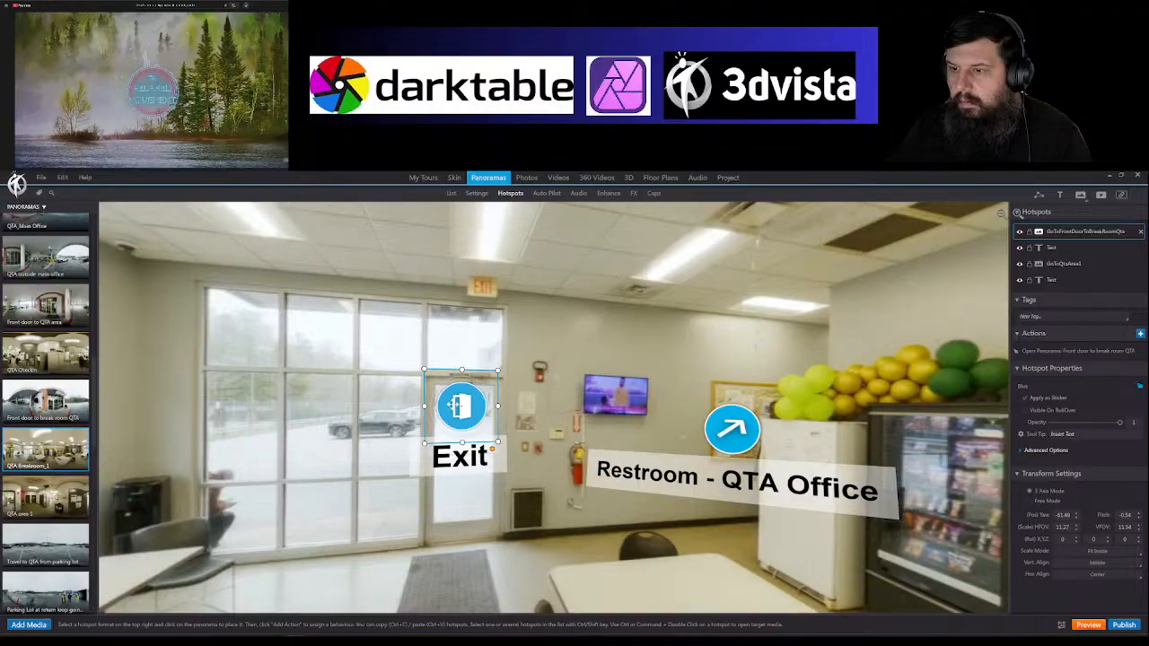
ctrl+double_click(456, 408)
Step: Raise the background opacity of the "QTA Break Room" label above the break room door
drag(662, 488, 565, 457)
click(761, 271)
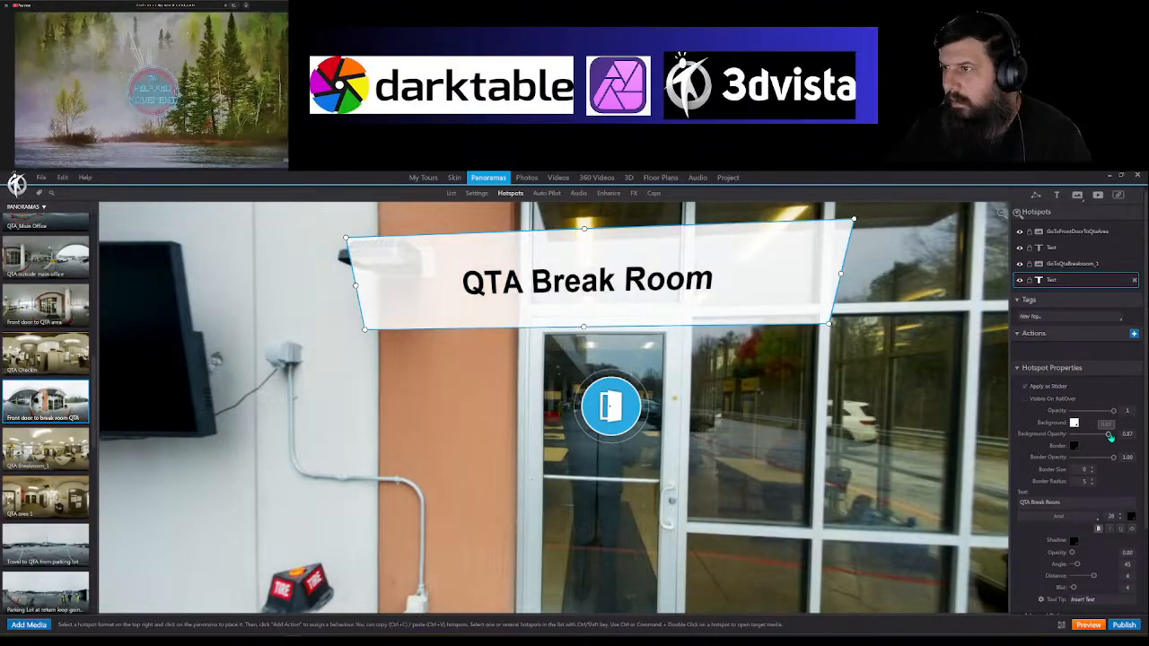
click(764, 494)
Step: Follow the "QTA Office" and "To Main Office" arrows from the break room's front door to the QTA outside main office panorama
drag(434, 525, 532, 395)
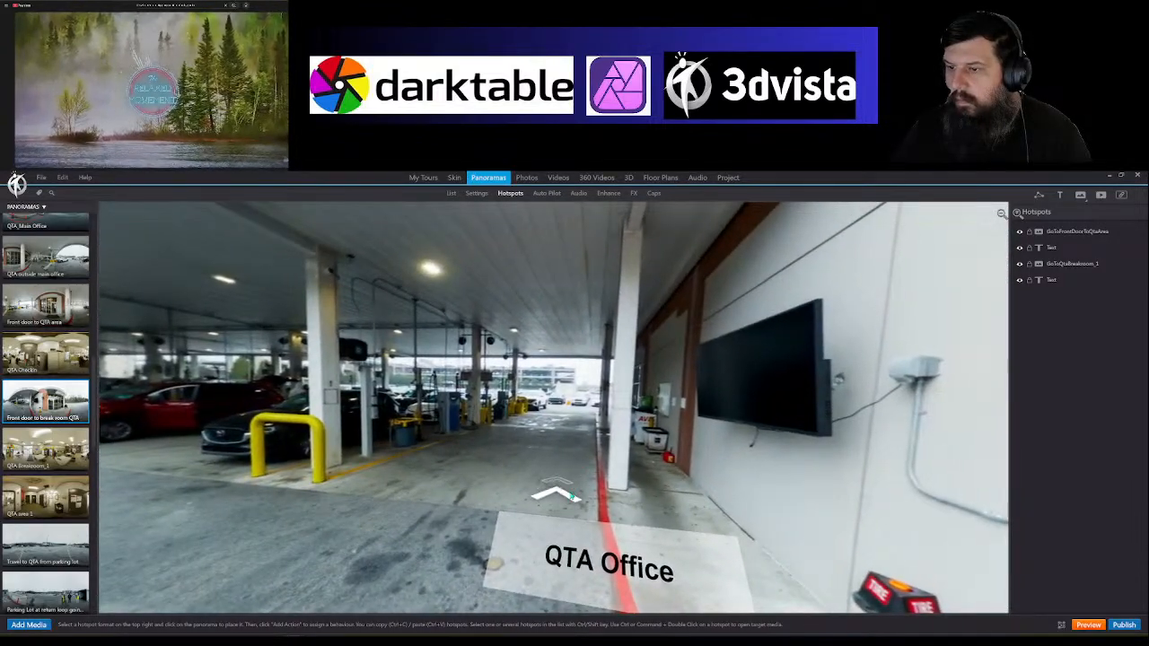
click(557, 492)
ctrl+double_click(569, 490)
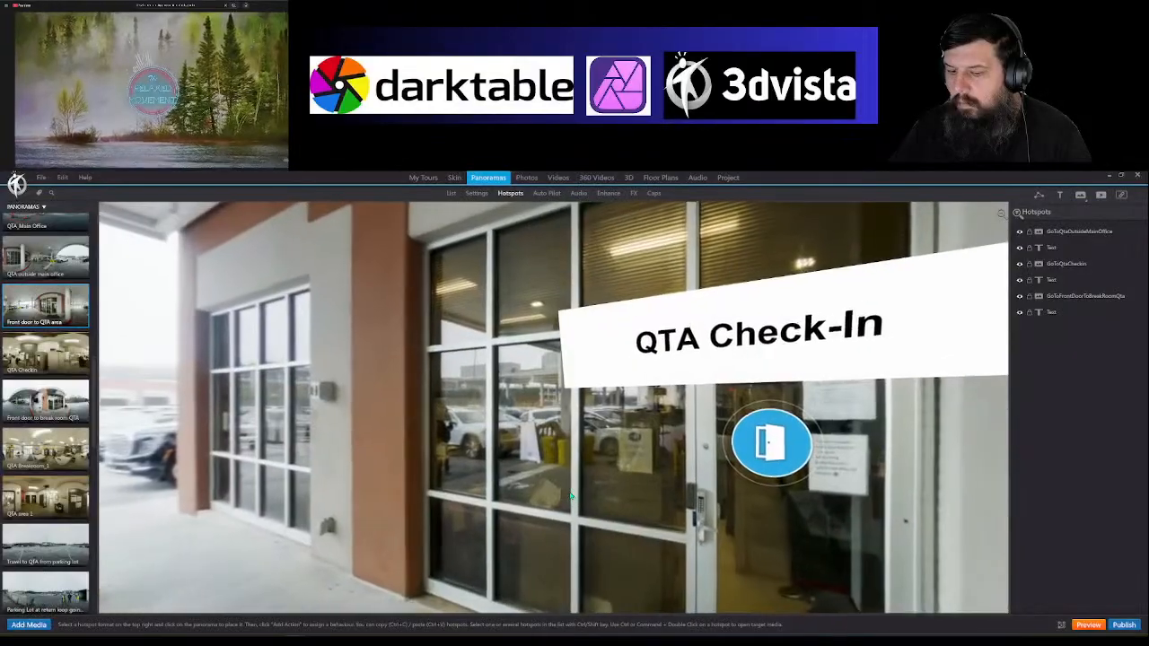
scroll(612, 478, up, 3)
drag(612, 478, 933, 417)
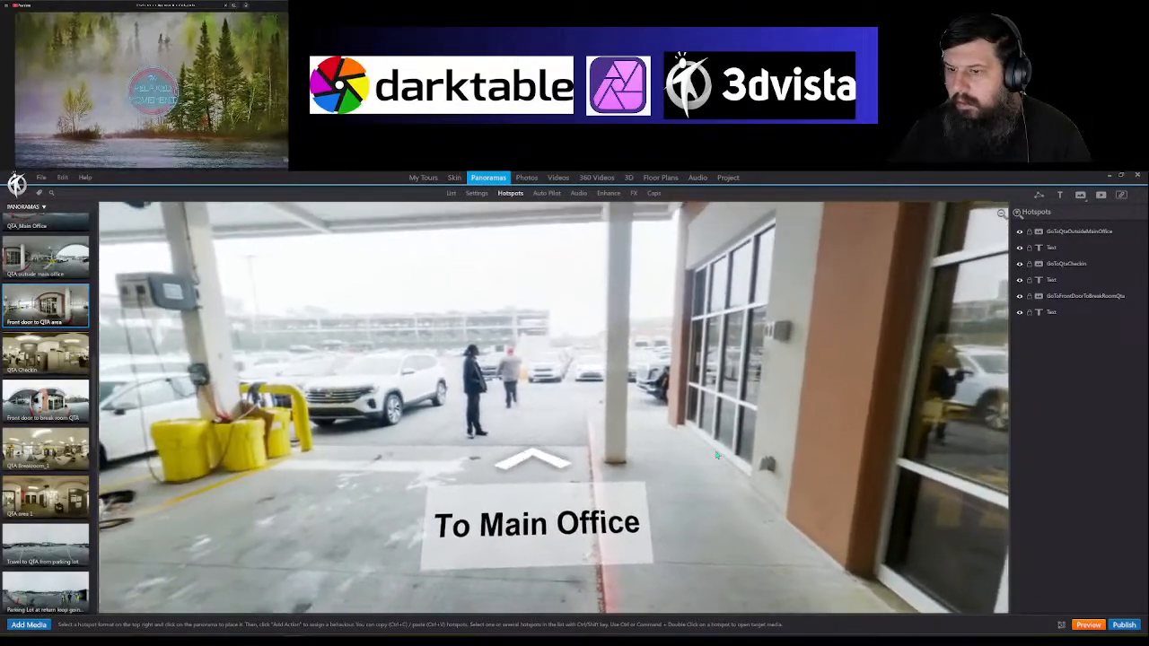
click(543, 438)
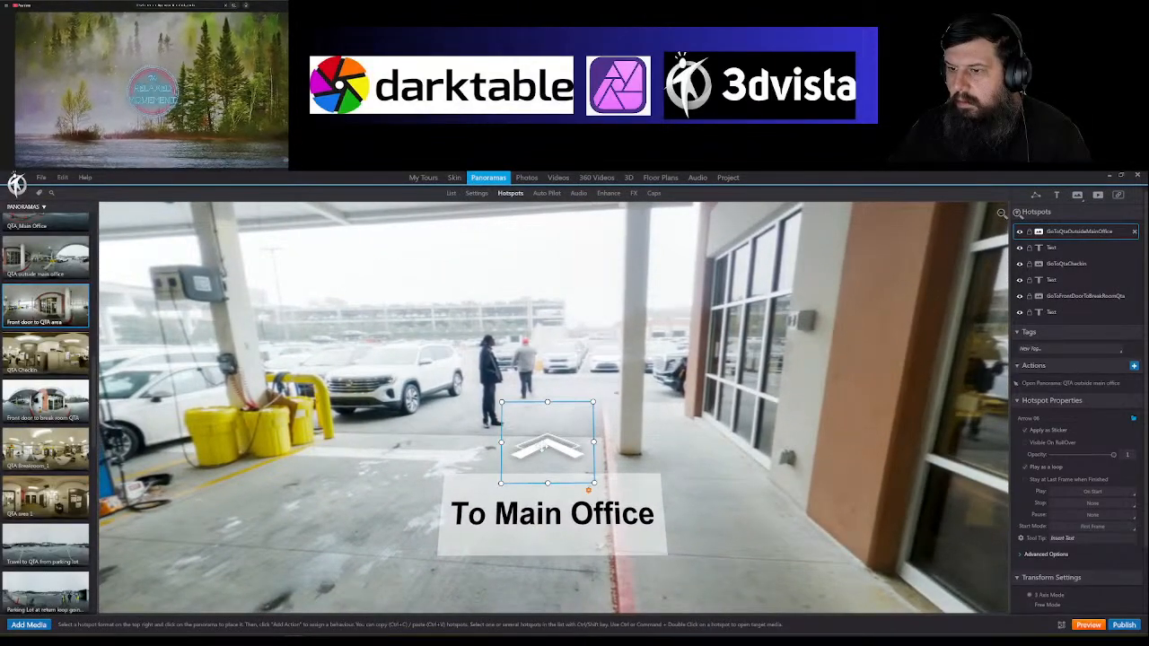
ctrl+double_click(542, 446)
Step: Check the links to the main office and back, and follow the "To Return Loop Parking" arrow to the Travel to QTA from parking lot panorama
drag(680, 448, 437, 405)
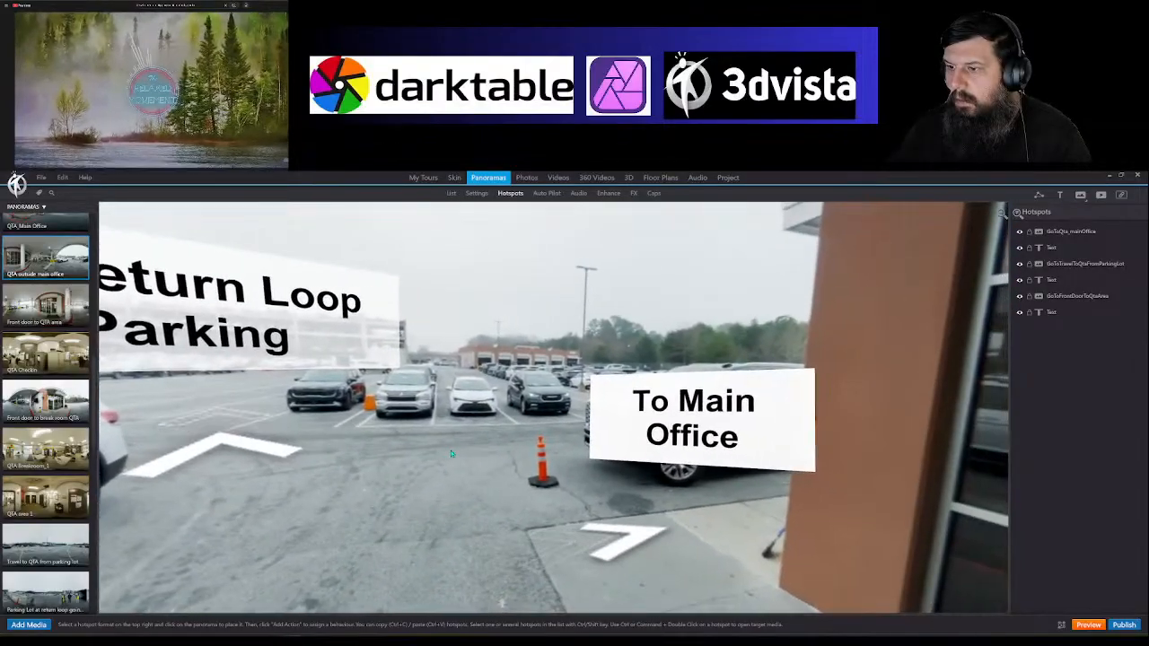
click(553, 542)
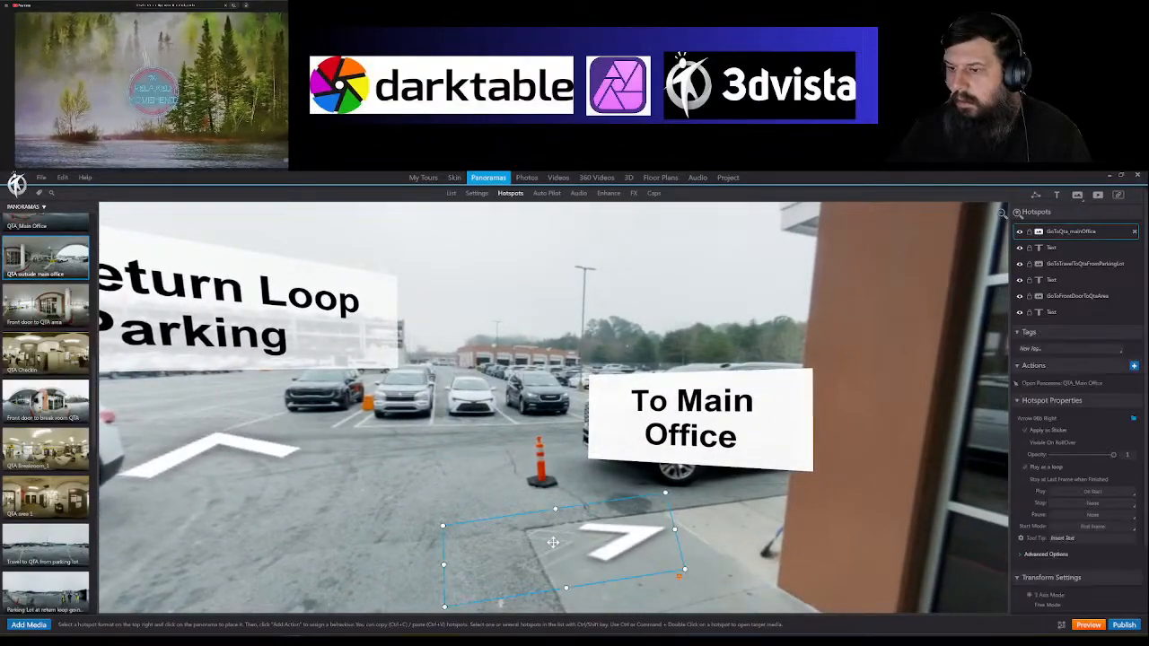
ctrl+double_click(553, 541)
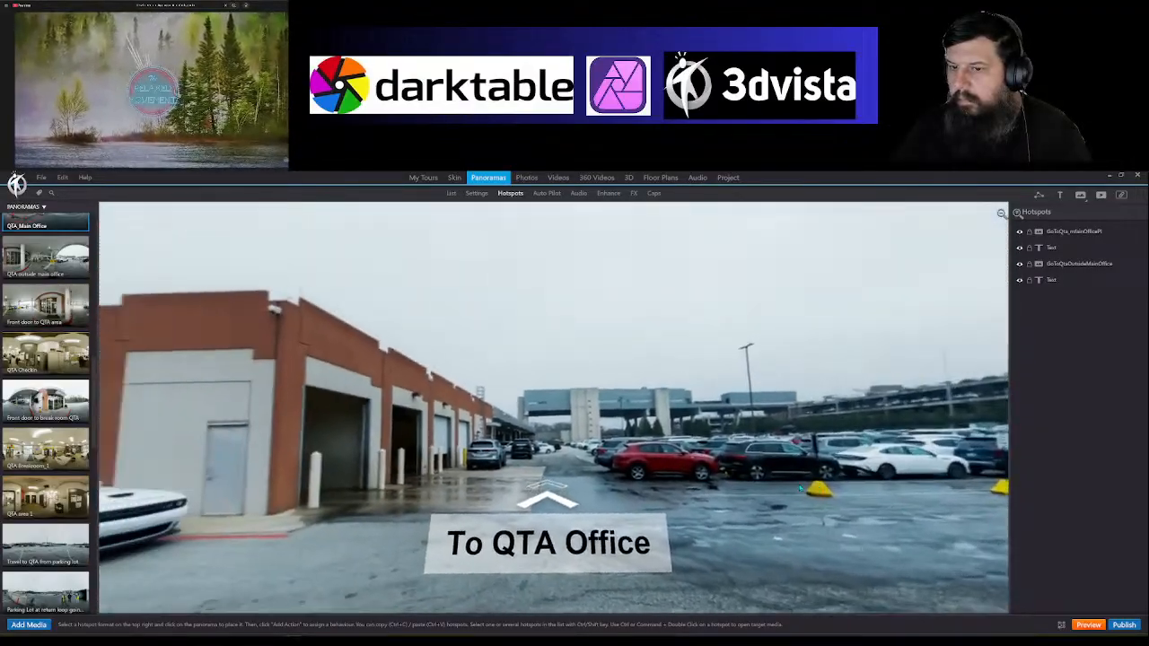
click(594, 507)
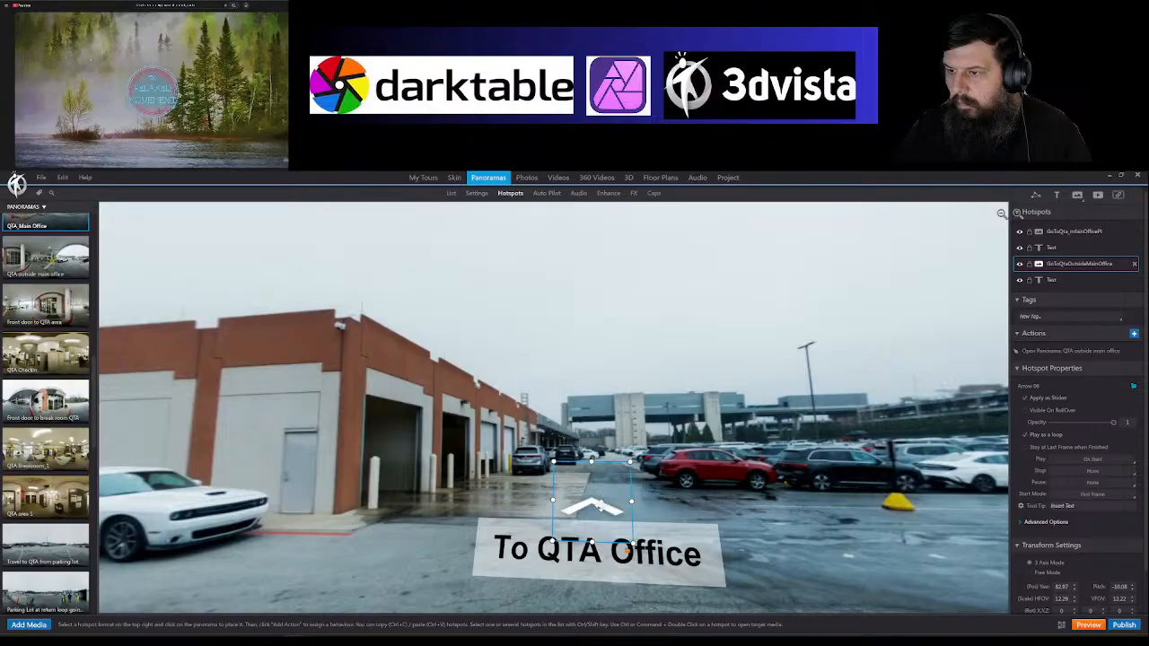
ctrl+double_click(594, 508)
drag(666, 491, 709, 489)
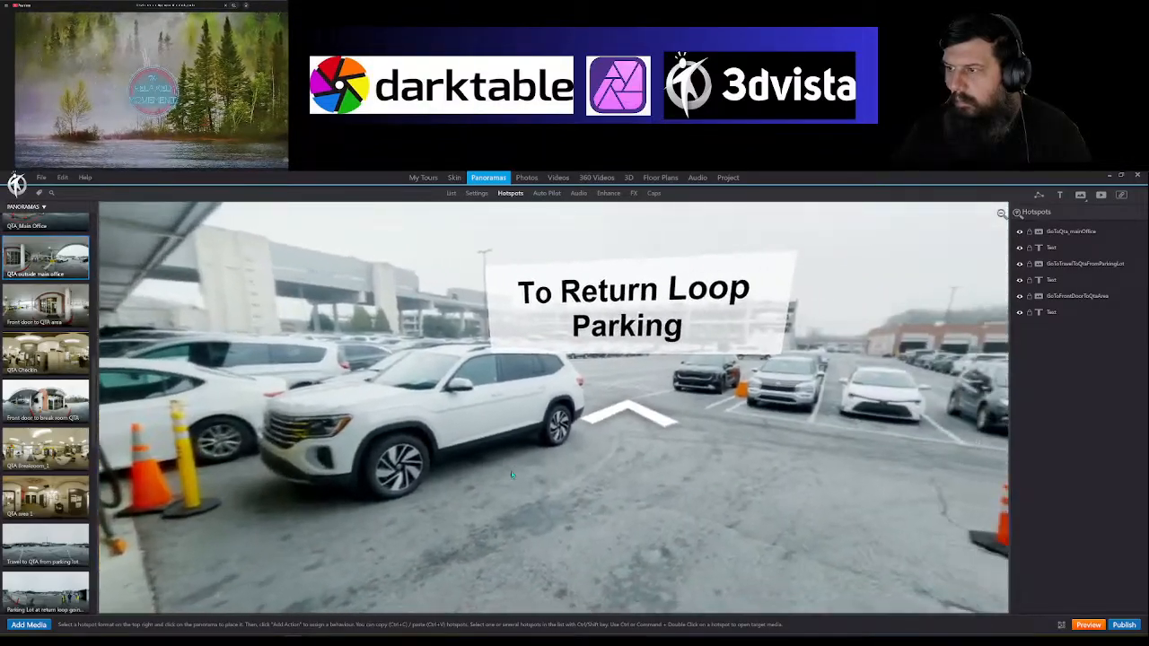
click(600, 422)
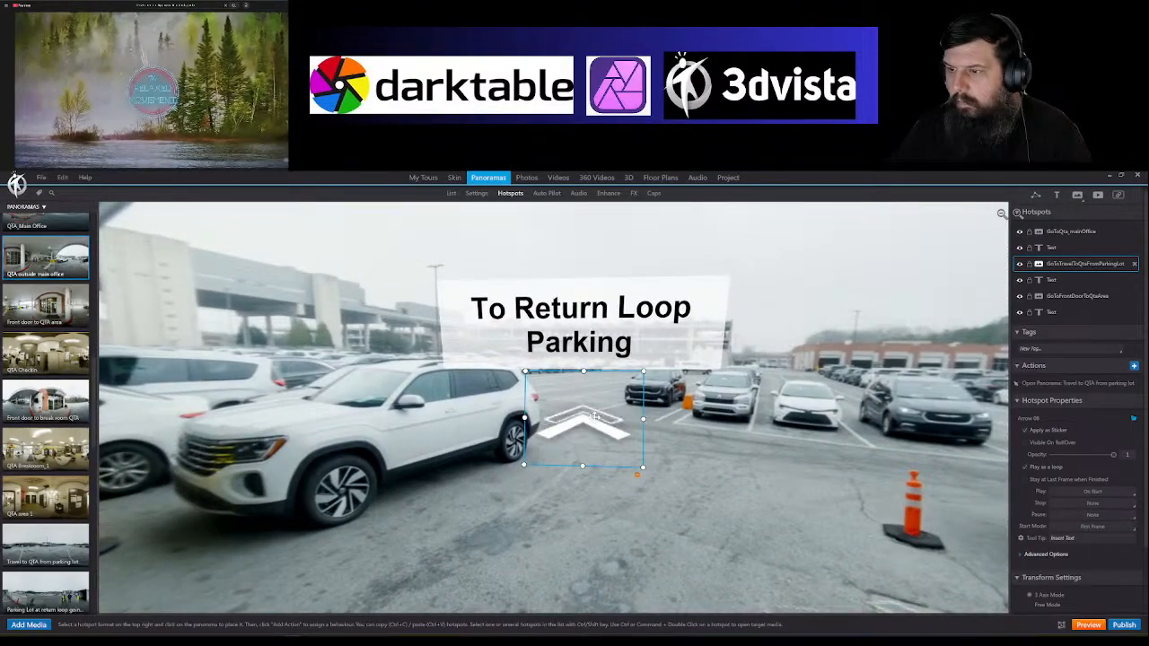
ctrl+double_click(596, 420)
Step: Add a text hotspot below the arrow facing the QTA building, reshape it into a wide, low rectangle and set its text to "To QTA"
drag(525, 440, 505, 505)
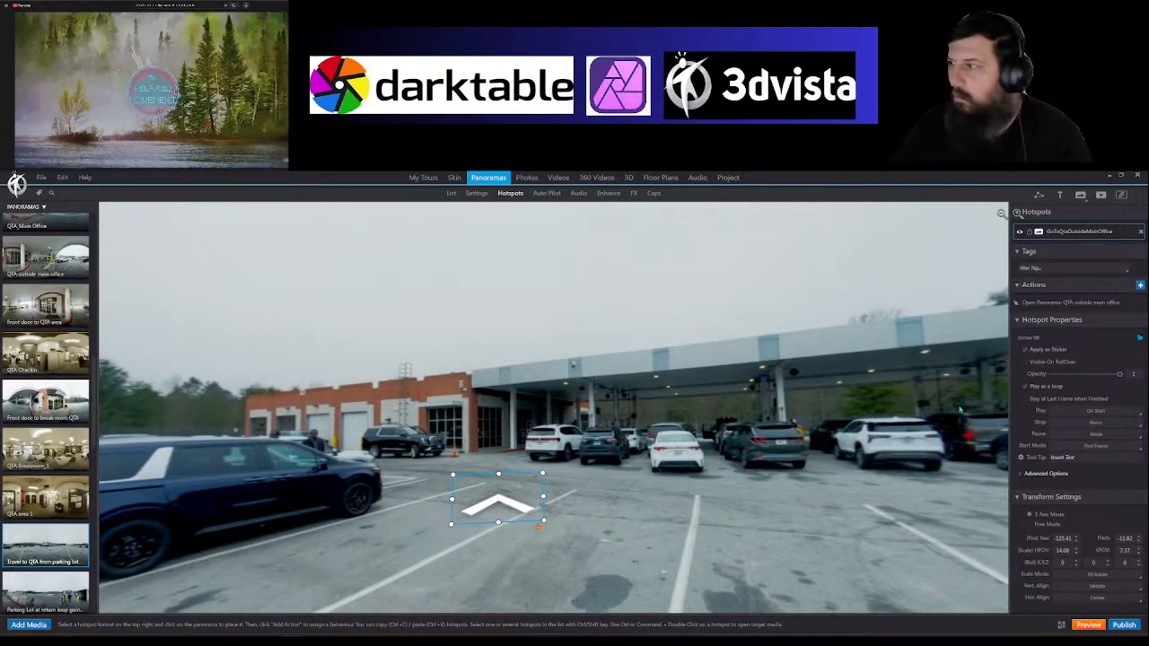
click(1059, 195)
click(462, 555)
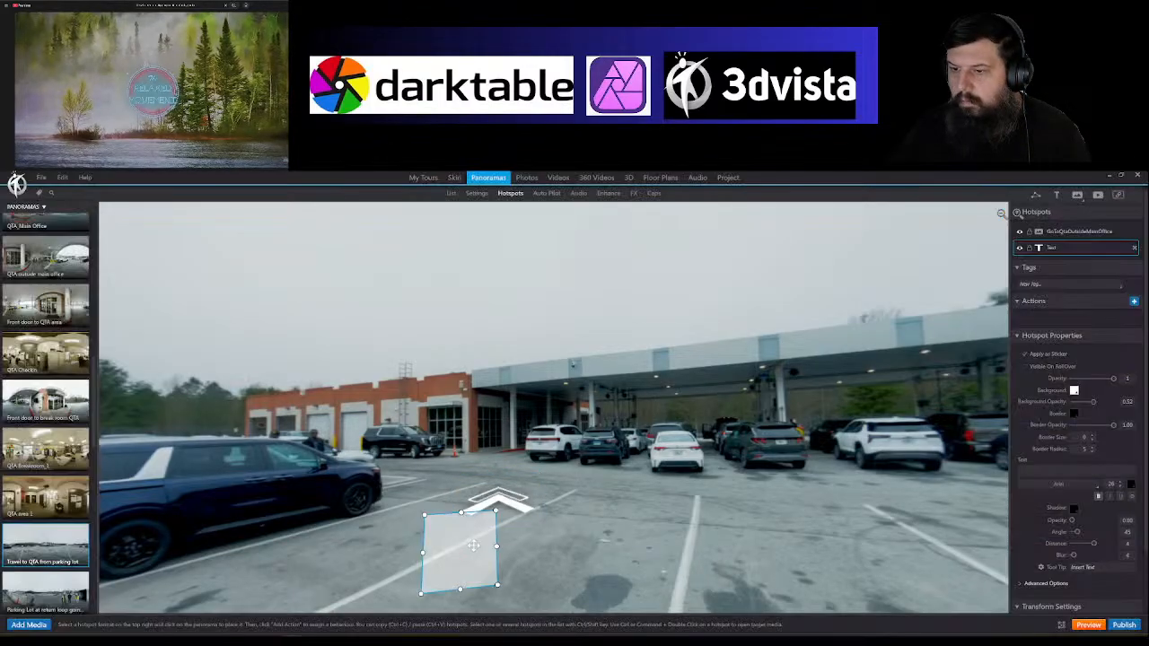
drag(496, 547, 520, 559)
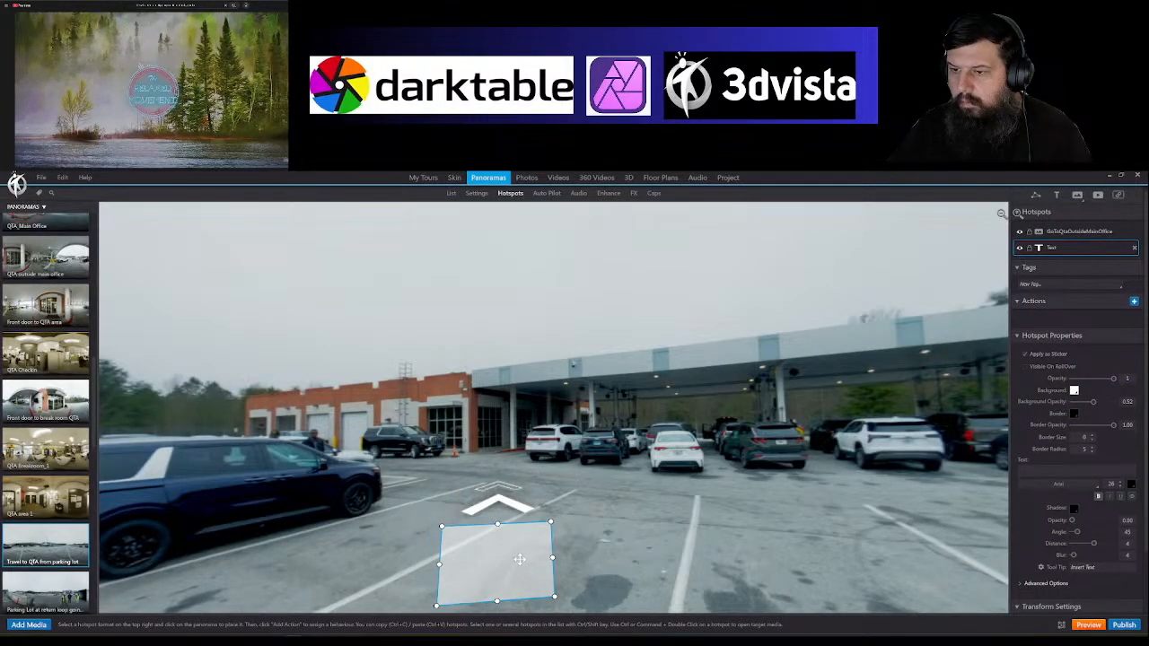
drag(499, 601, 499, 587)
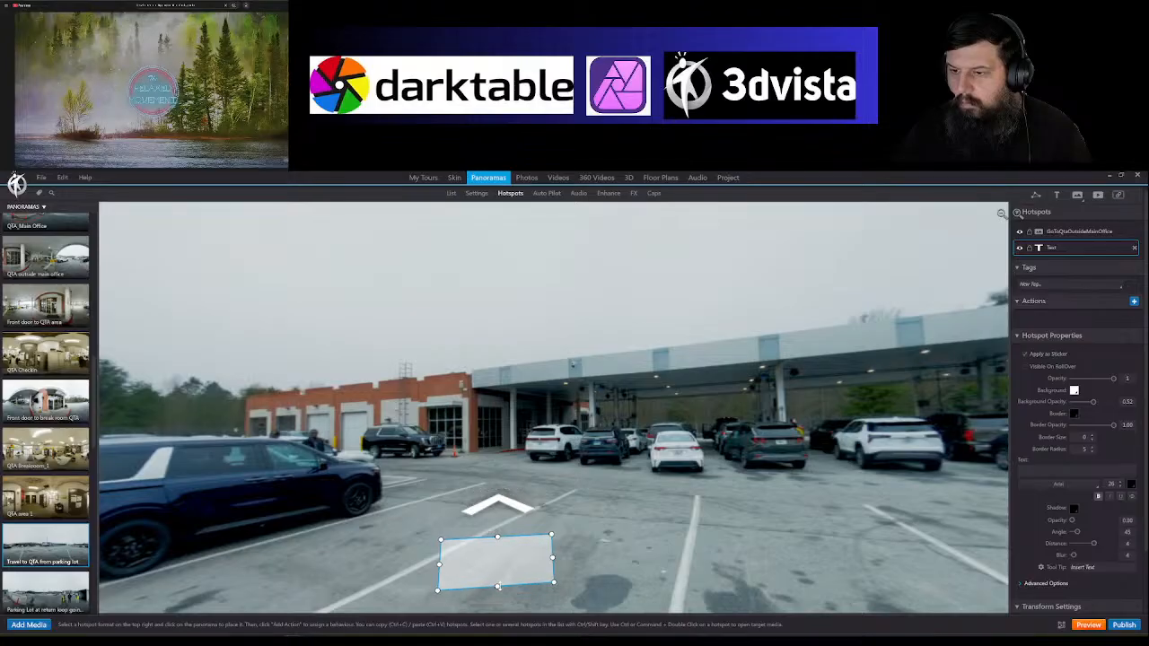
drag(553, 557, 525, 547)
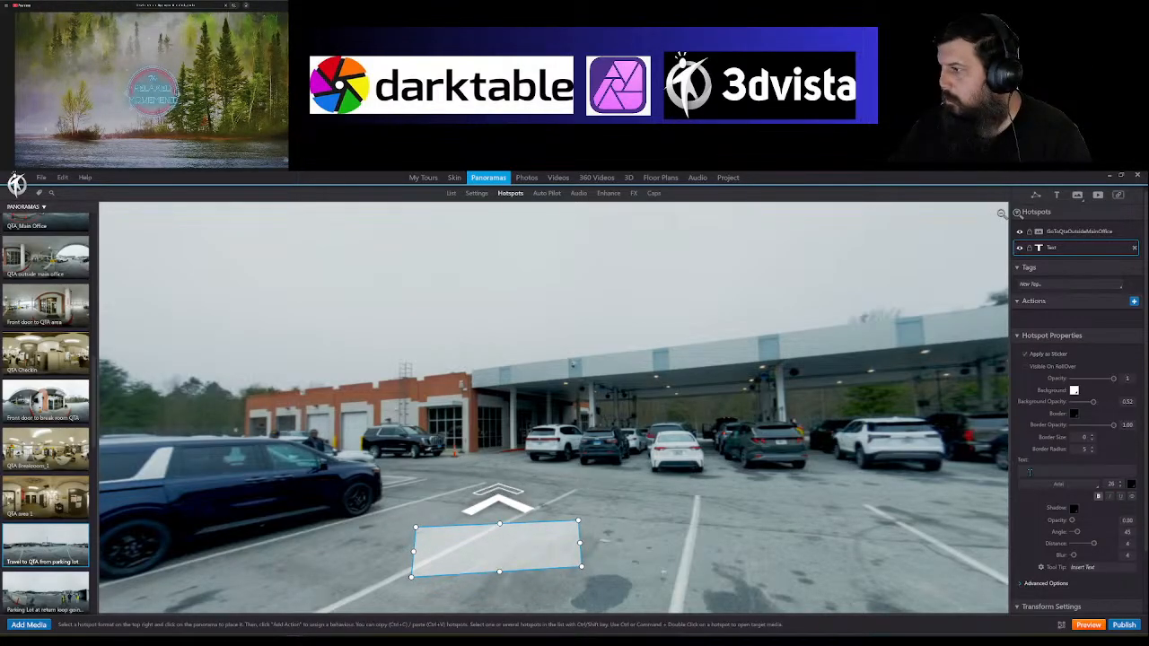
text(o QTA)
Step: Add a white arrow hotspot with a return hotspot linking to the Parking Lot at return loop panorama, and position it on the lane toward the ramp
drag(693, 511, 648, 453)
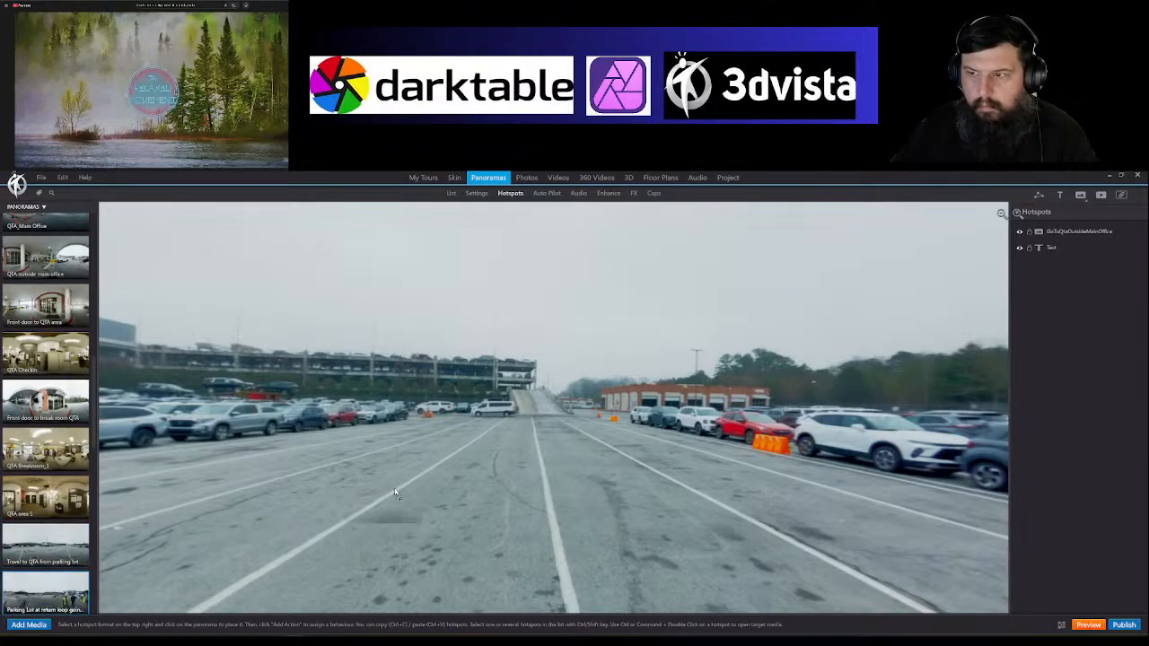
click(490, 411)
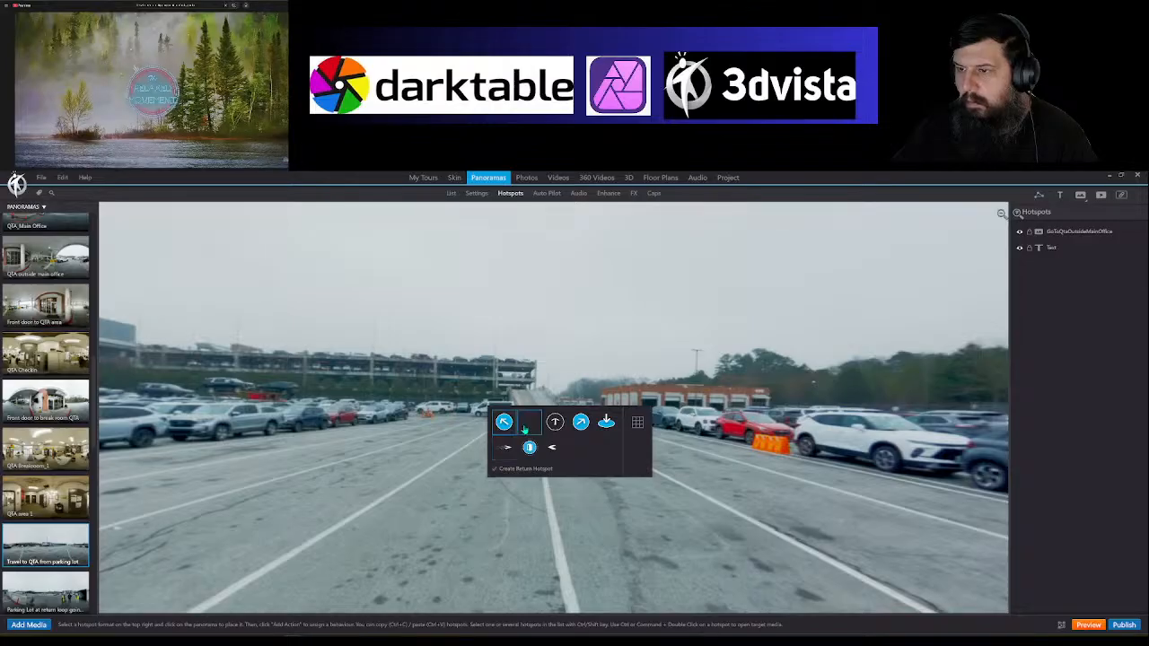
click(526, 428)
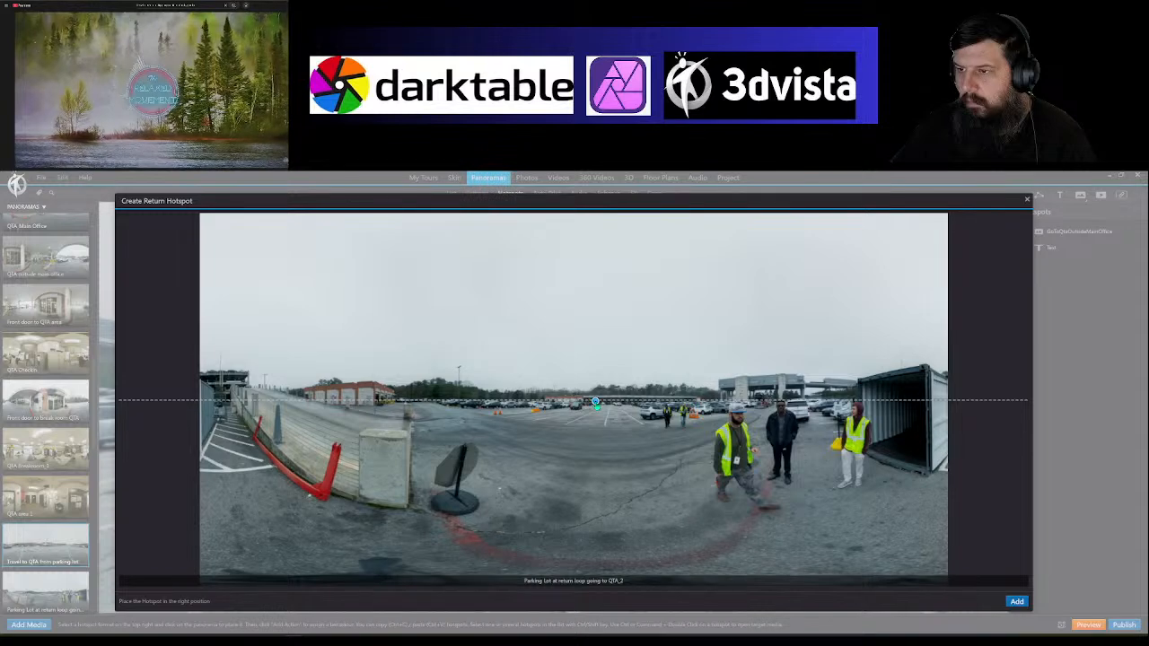
click(1017, 602)
drag(567, 418, 549, 454)
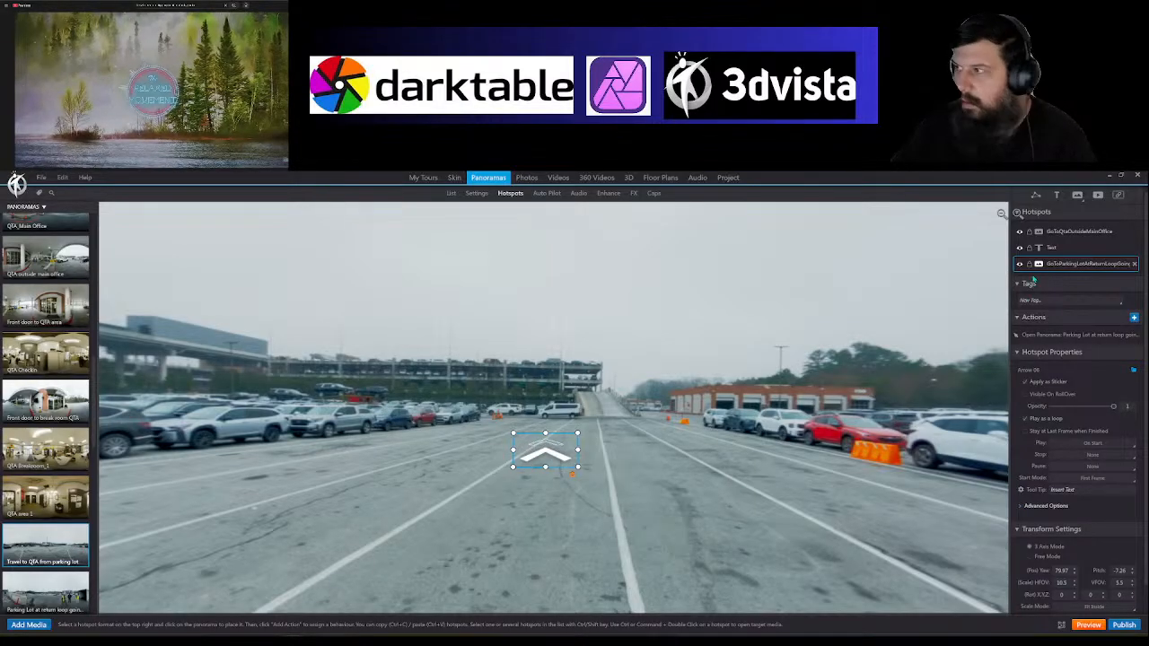
Step: Add the "Return Loop Parking" text hotspot on the lane and place it just below the blue up-left arrow
click(1057, 197)
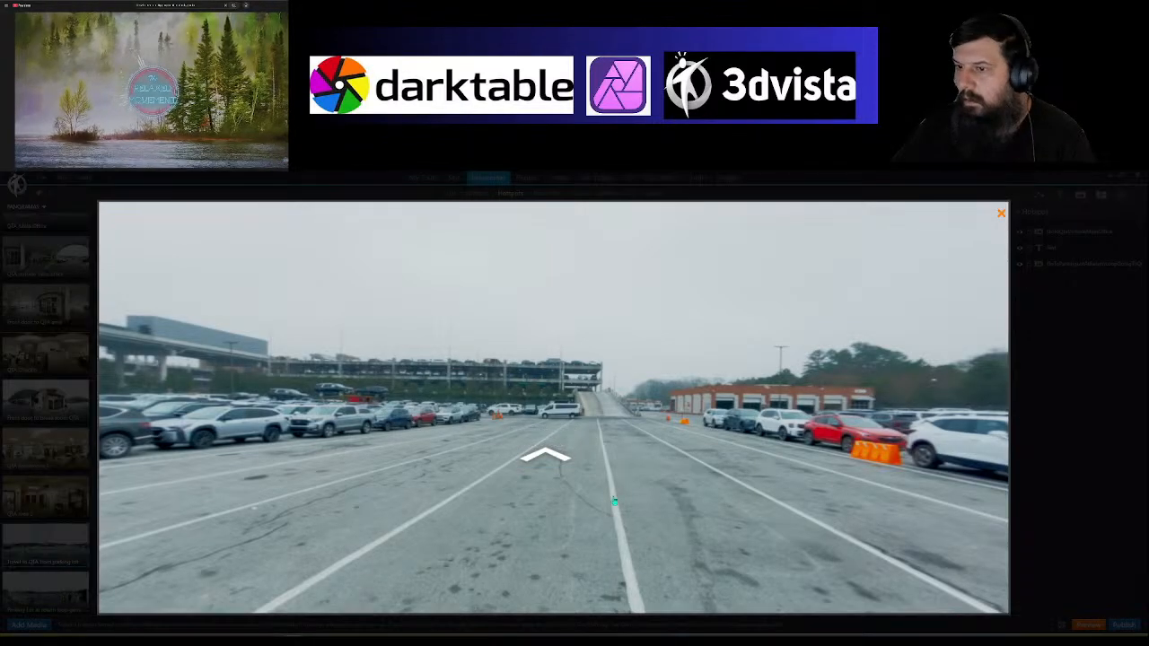
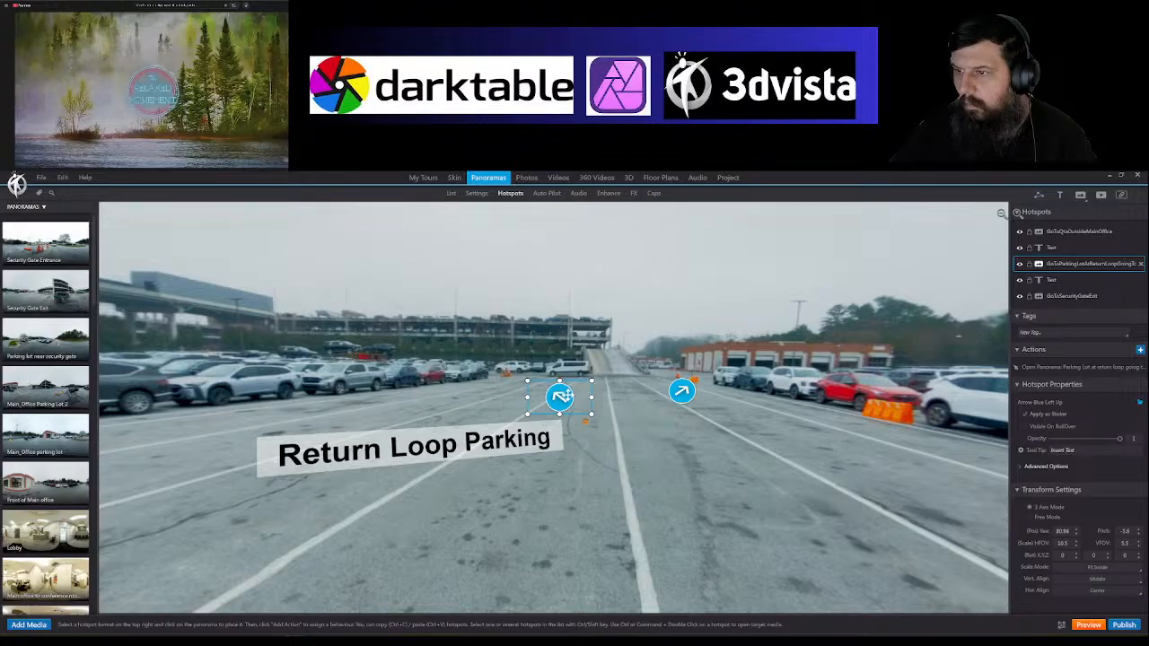
drag(630, 422, 558, 459)
mouse_move(612, 430)
mouse_down()
mouse_move(629, 429)
mouse_move(606, 434)
mouse_up()
click(488, 435)
drag(501, 434, 516, 433)
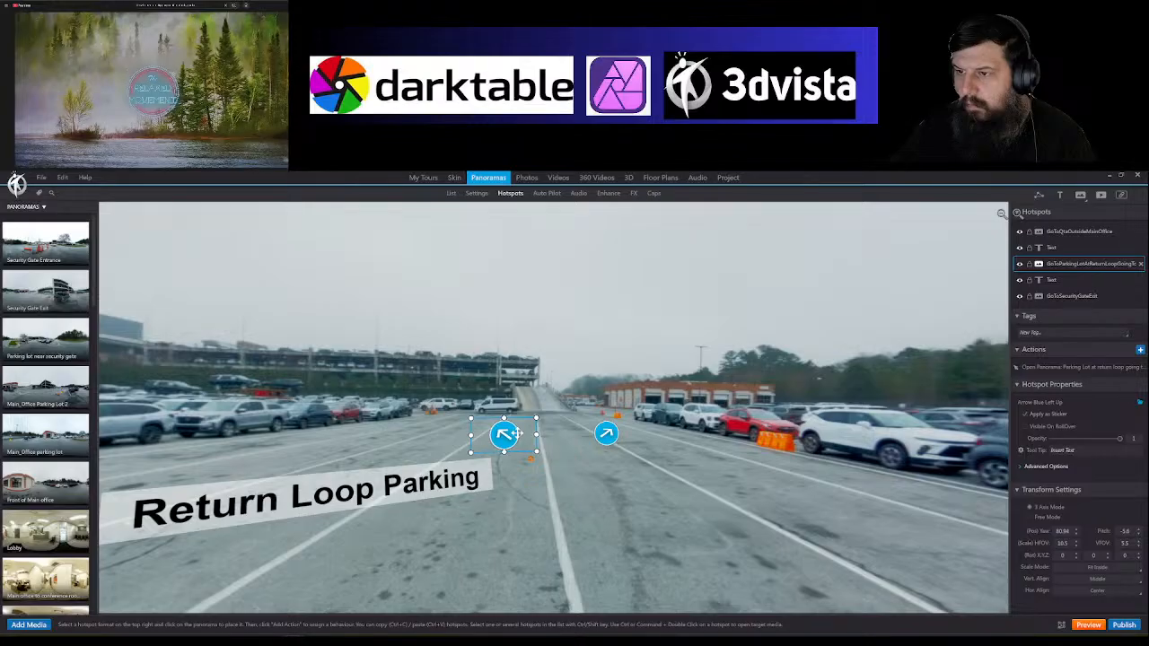
drag(427, 474, 436, 462)
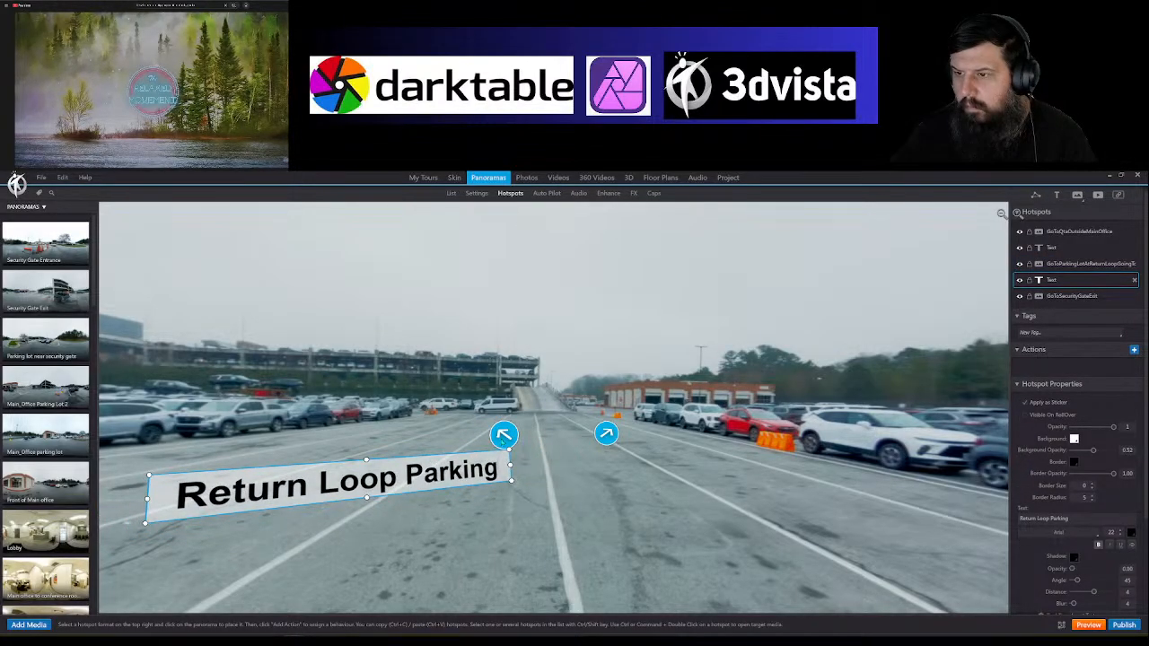
Step: Nudge the blue up-right arrow closer to the up-left arrow so both sit level on either side of the lane line
click(501, 433)
drag(473, 420, 469, 416)
click(465, 408)
mouse_move(606, 434)
mouse_down()
mouse_move(635, 409)
mouse_move(612, 432)
mouse_move(603, 428)
mouse_up()
click(628, 463)
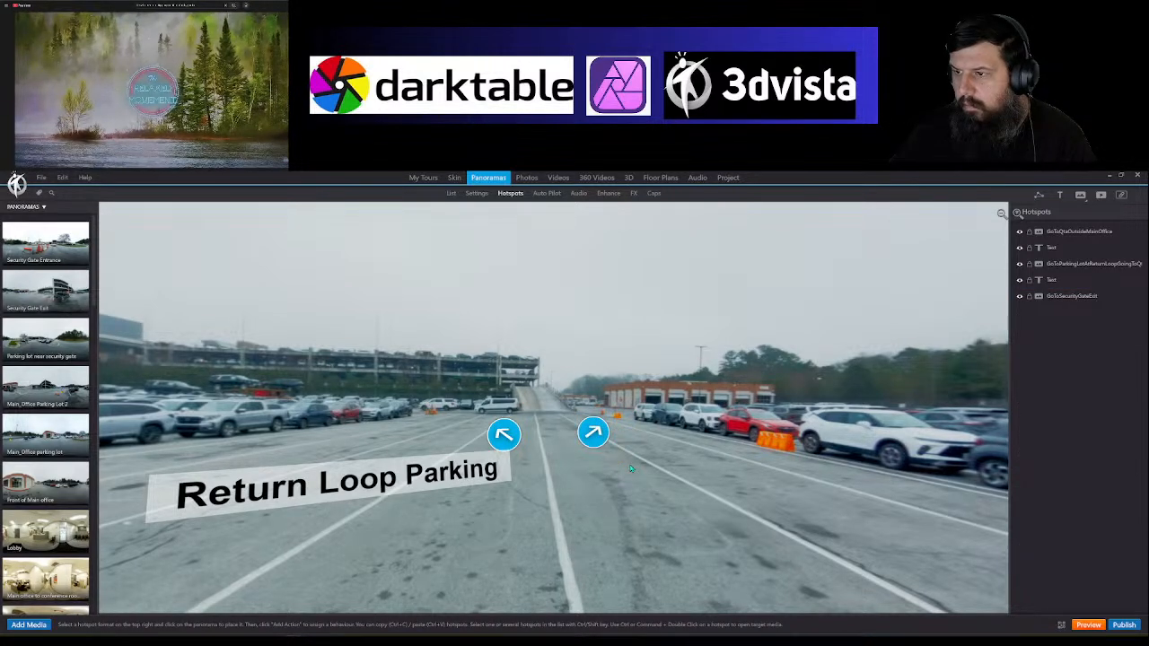
Step: Add a text hotspot below the blue up-right arrow, set its text to "Exit and Main Office" and widen it to fit on one line
click(1059, 194)
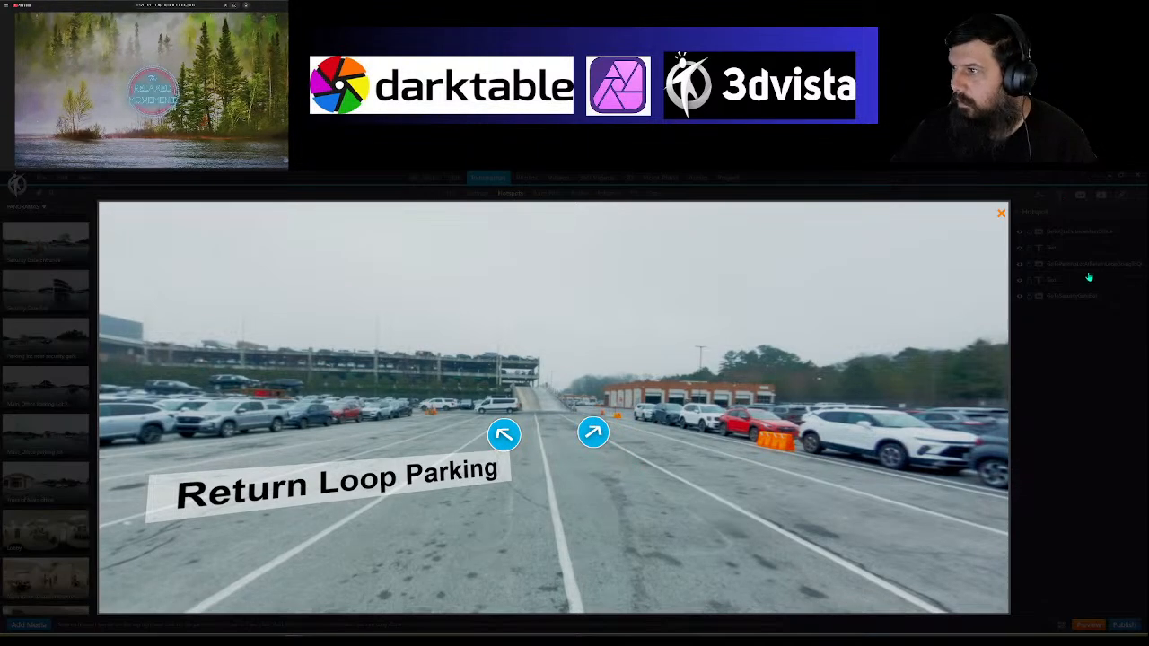
click(610, 462)
drag(610, 425, 650, 468)
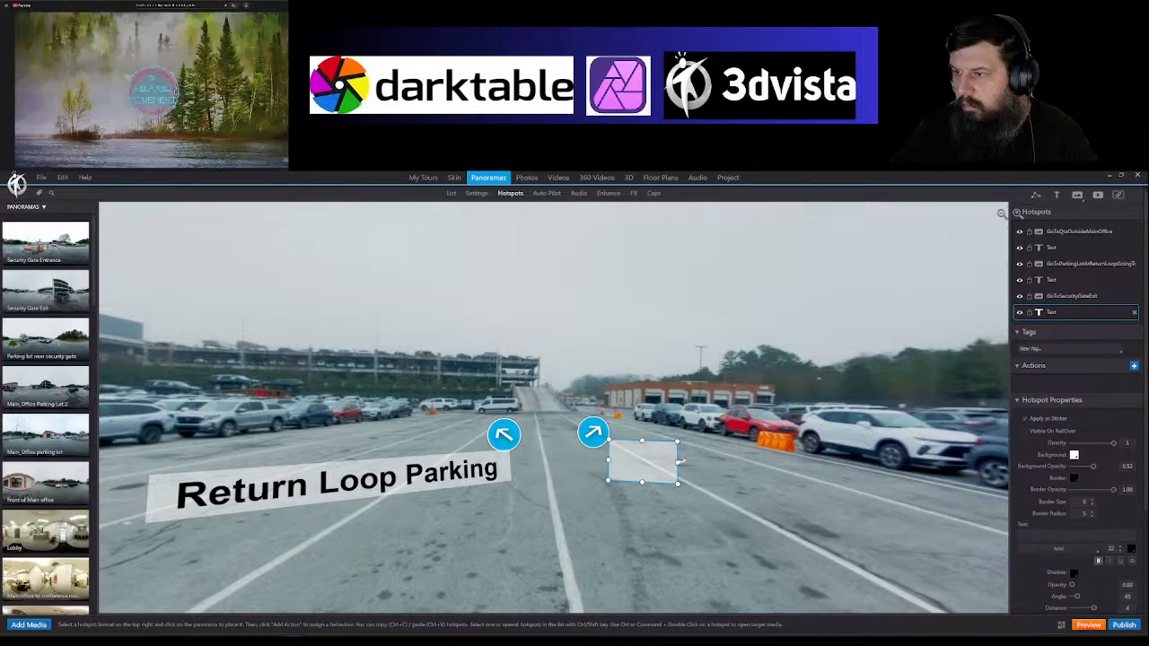
drag(679, 461, 687, 463)
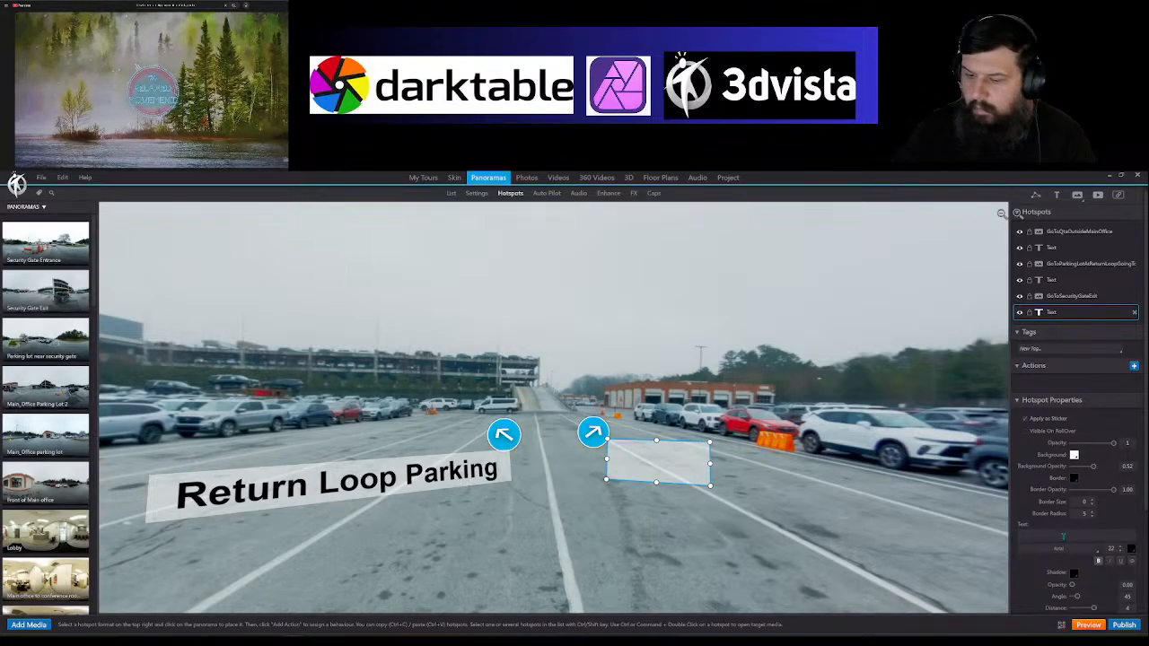
text(Exit)
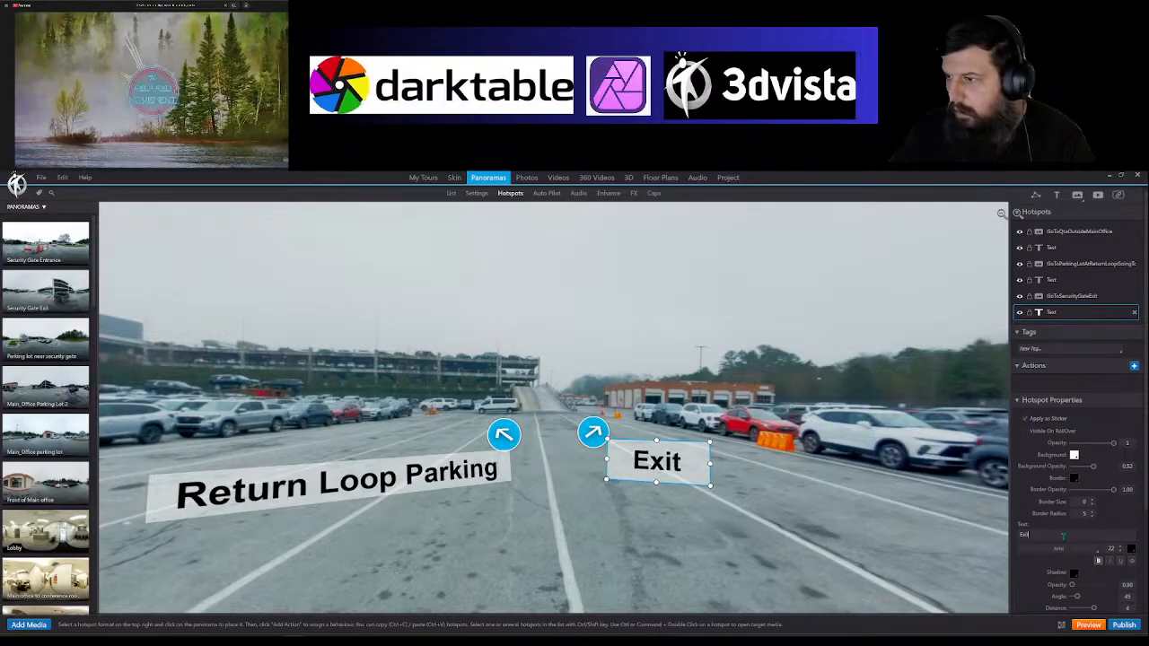
text( and Main Office)
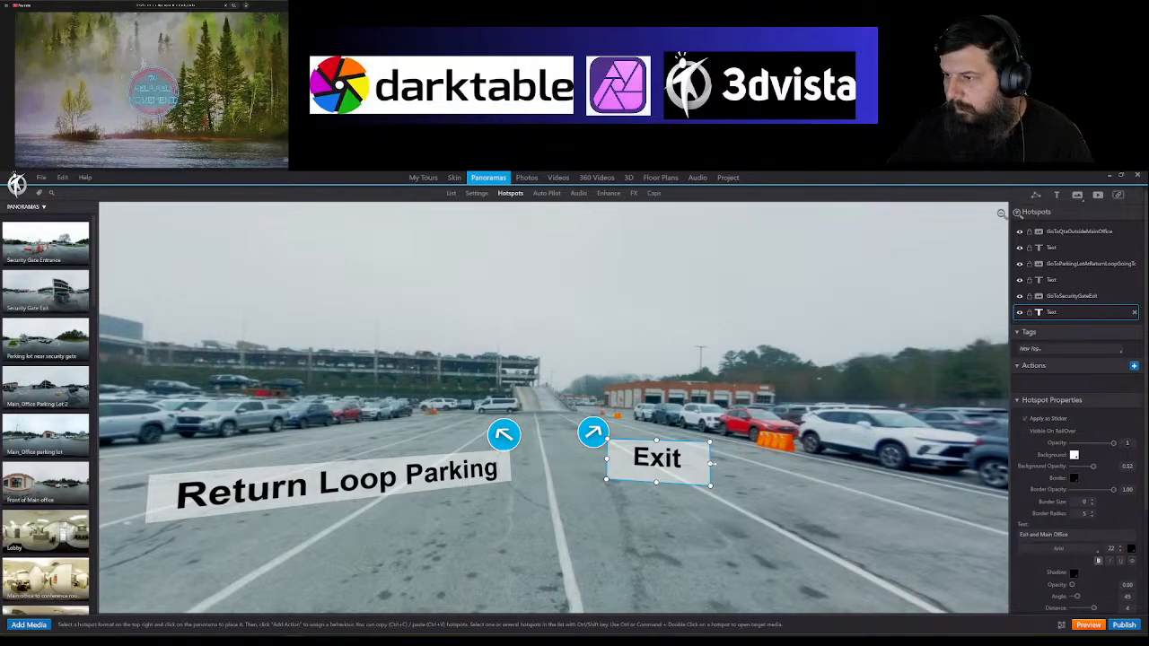
drag(723, 469, 811, 491)
Step: Move the "Exit and Main Office" label closer to its arrow and reduce its height slightly to match the "Return Loop Parking" label
click(593, 432)
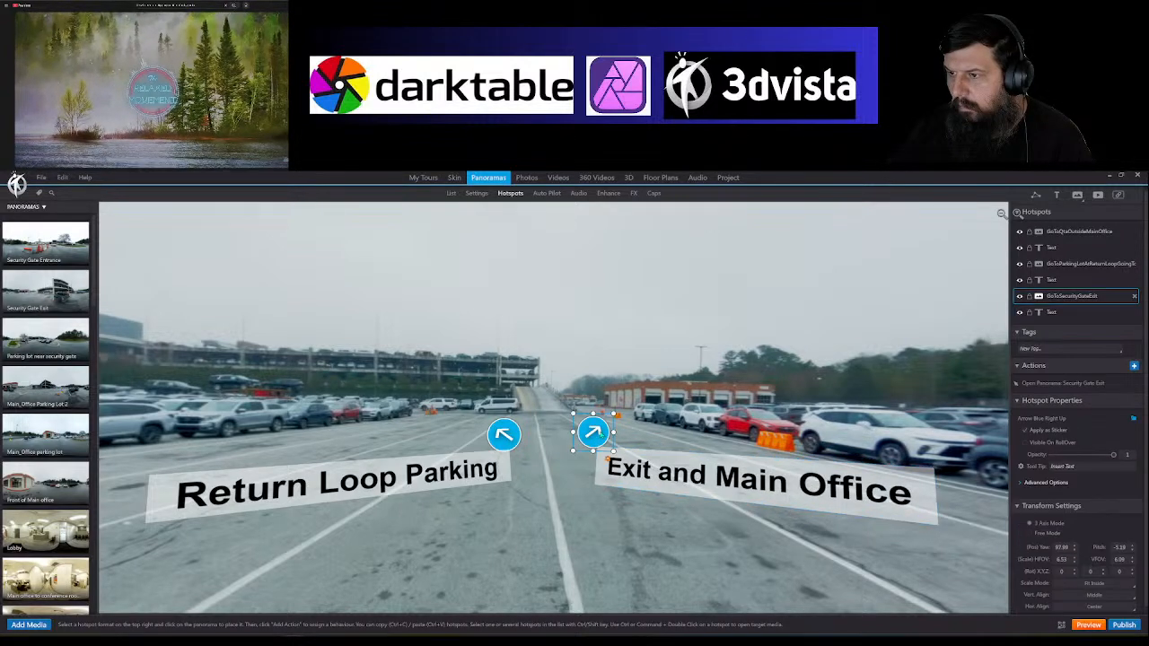
drag(592, 432, 589, 432)
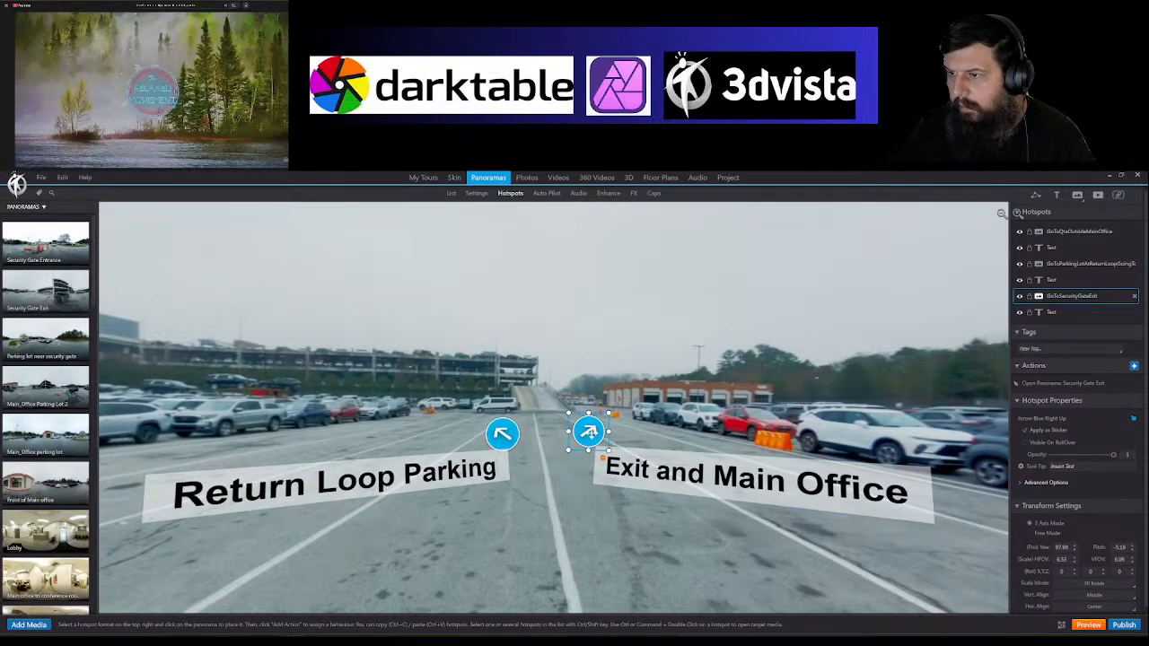
drag(675, 478, 662, 478)
drag(654, 540, 703, 535)
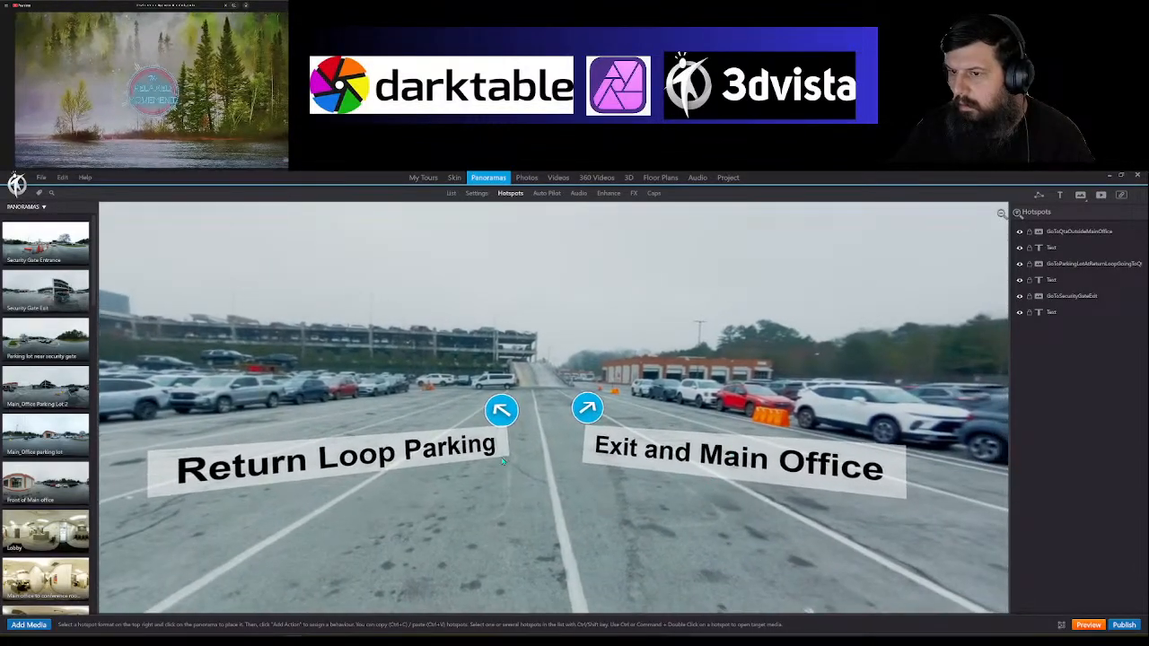
click(471, 445)
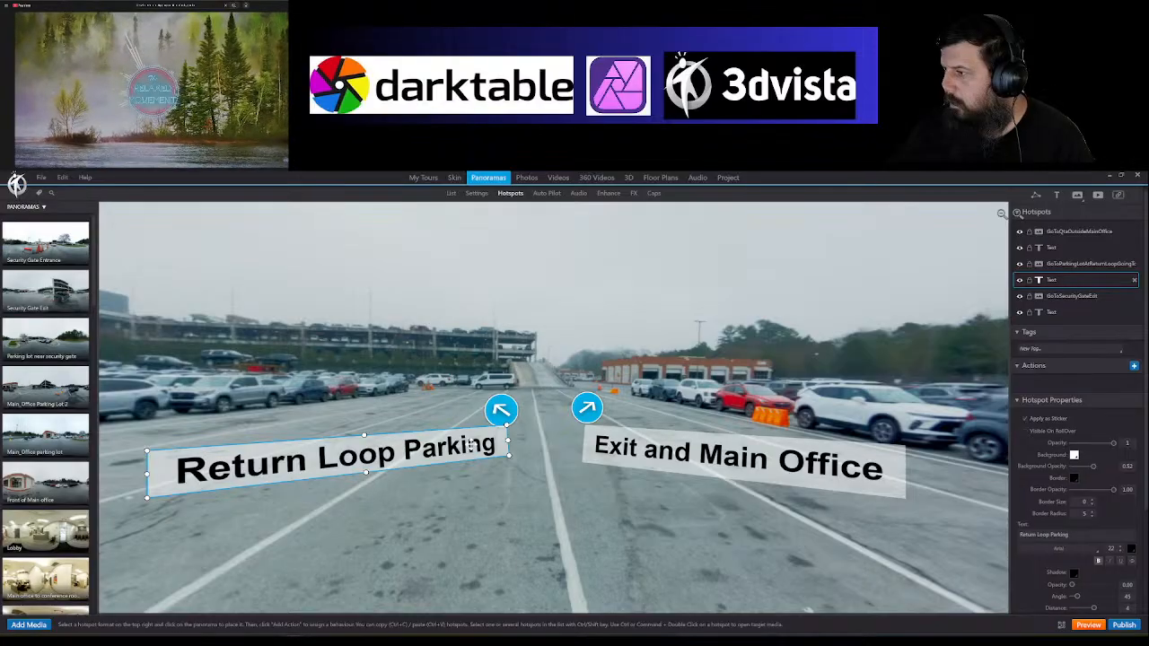
click(673, 445)
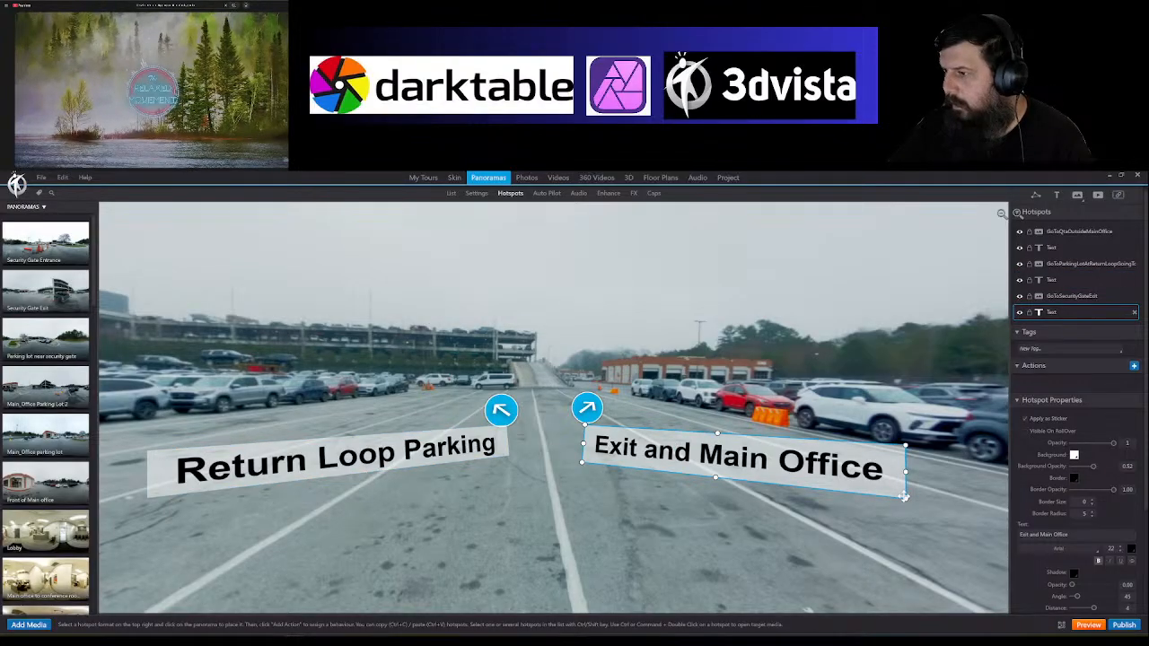
drag(908, 501, 905, 494)
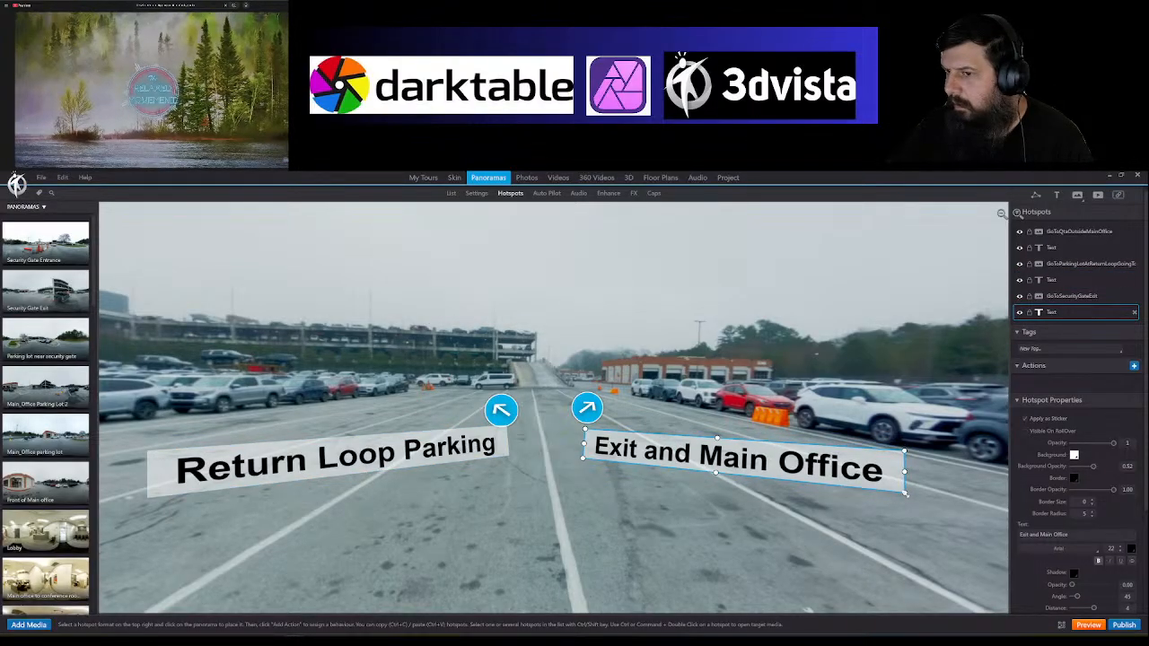
click(774, 564)
Step: Look around the travel panorama and follow the "Return Loop Parking" arrow to the Parking Lot at return loop panorama
drag(618, 459, 219, 478)
click(645, 424)
drag(974, 446, 424, 528)
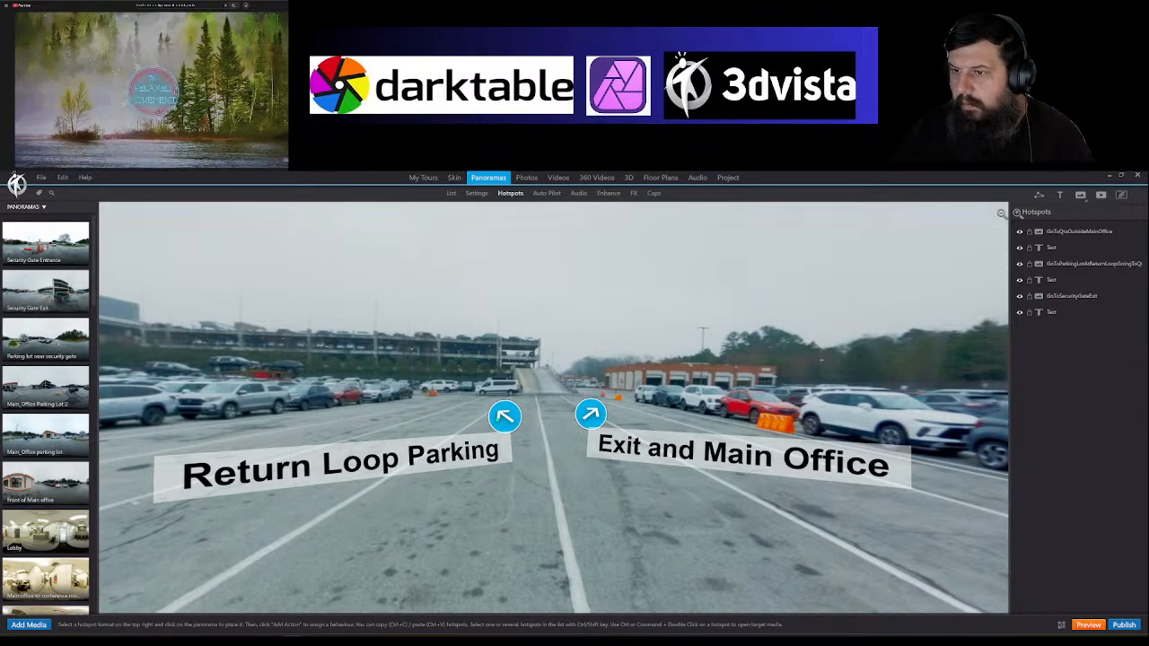
click(501, 416)
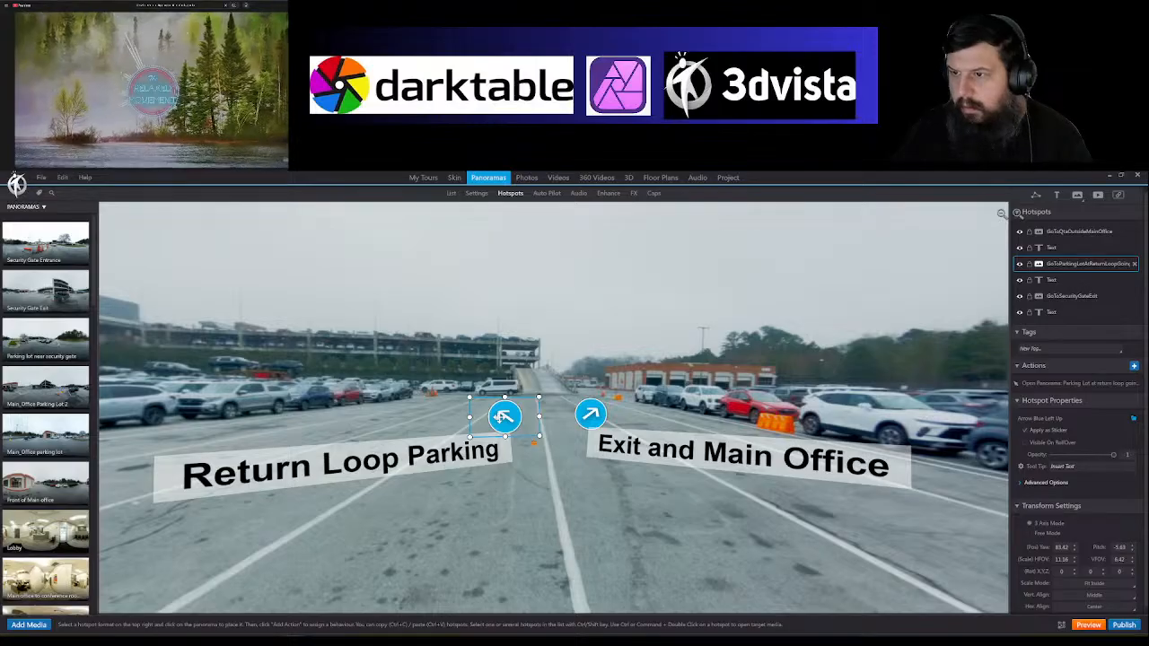
double_click(503, 416)
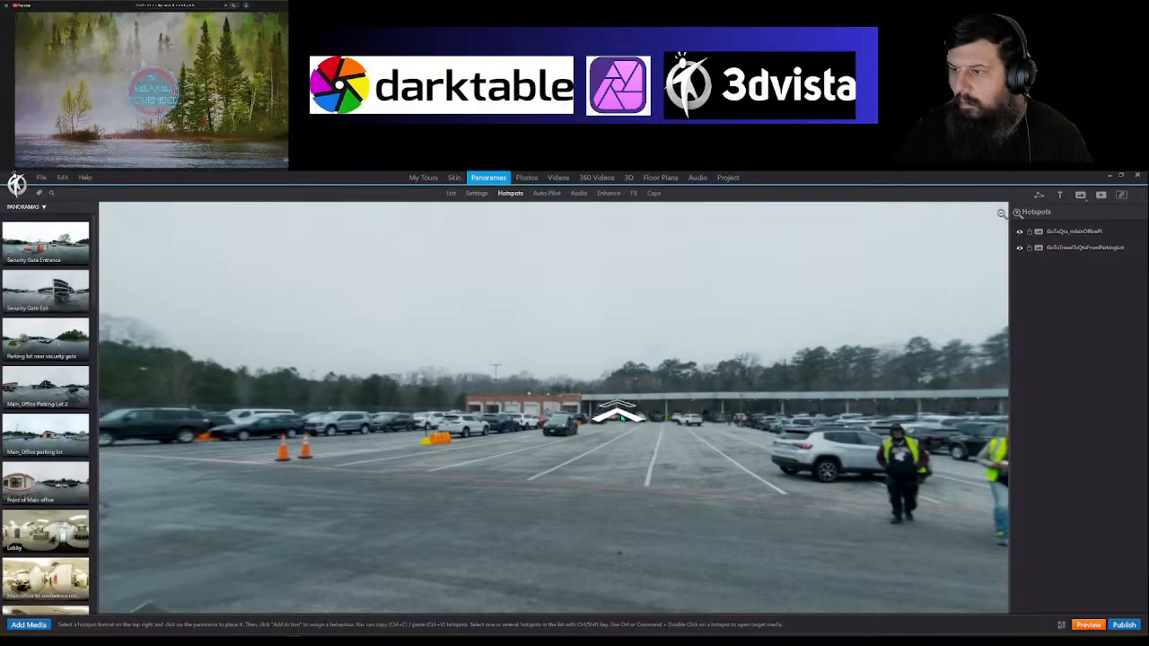
Step: Lower the arrows linking to Travel to QTA from parking lot and to the QTA main office onto the pavement
click(620, 418)
drag(615, 459, 618, 465)
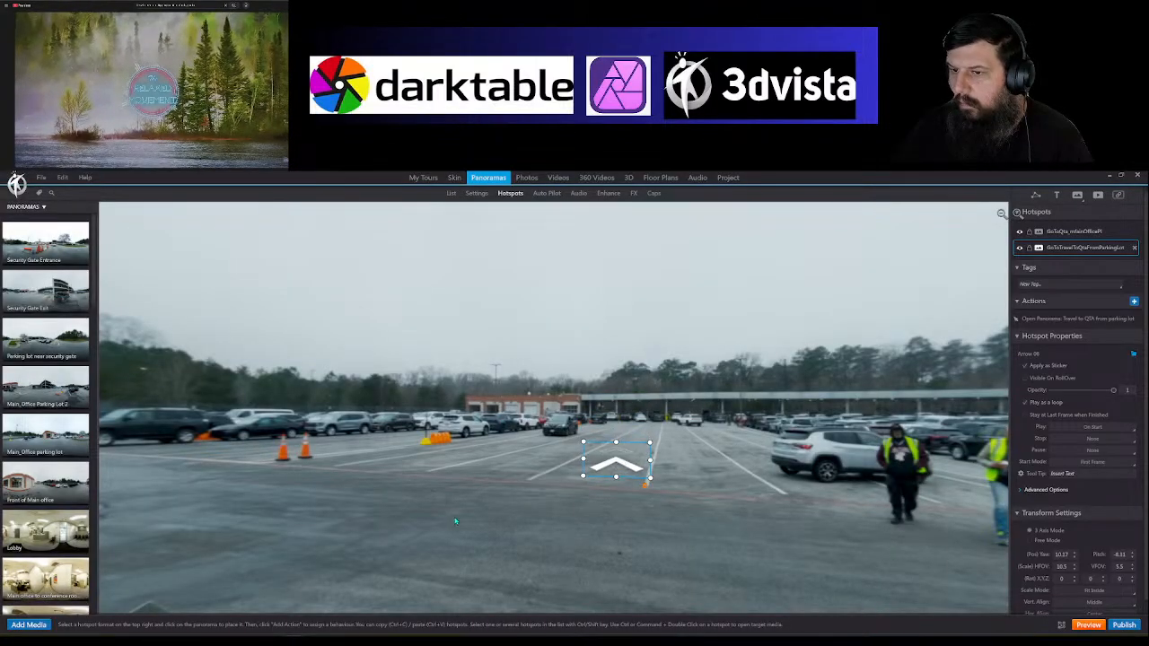
drag(461, 519, 854, 523)
drag(588, 516, 859, 486)
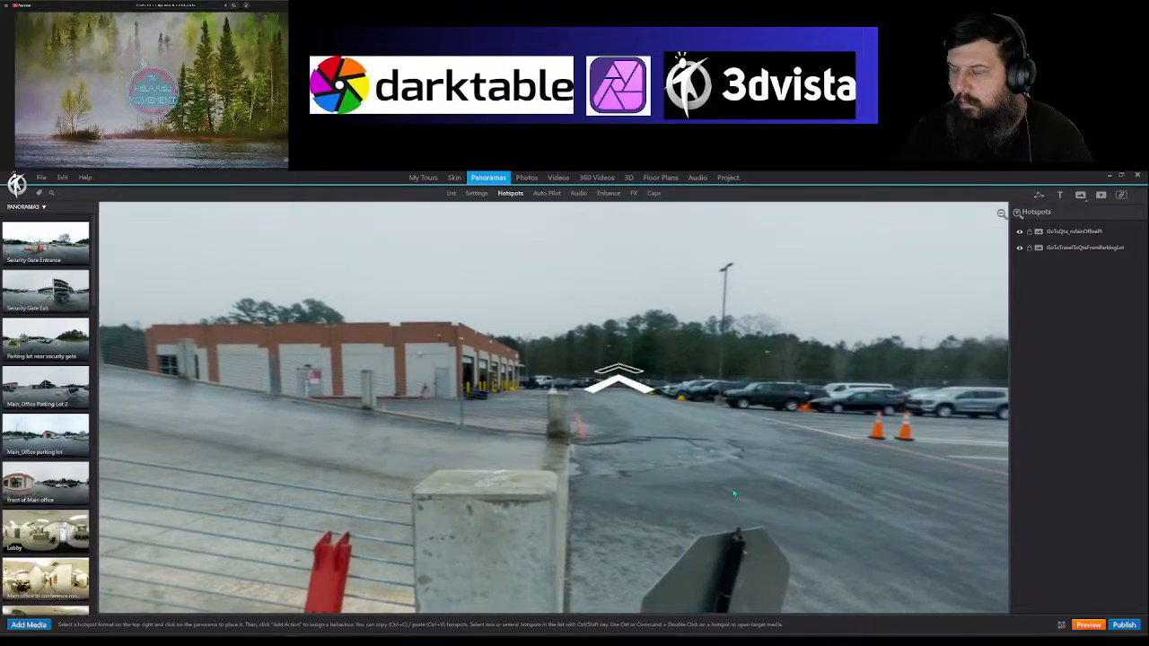
scroll(734, 493, down, 3)
drag(606, 390, 609, 442)
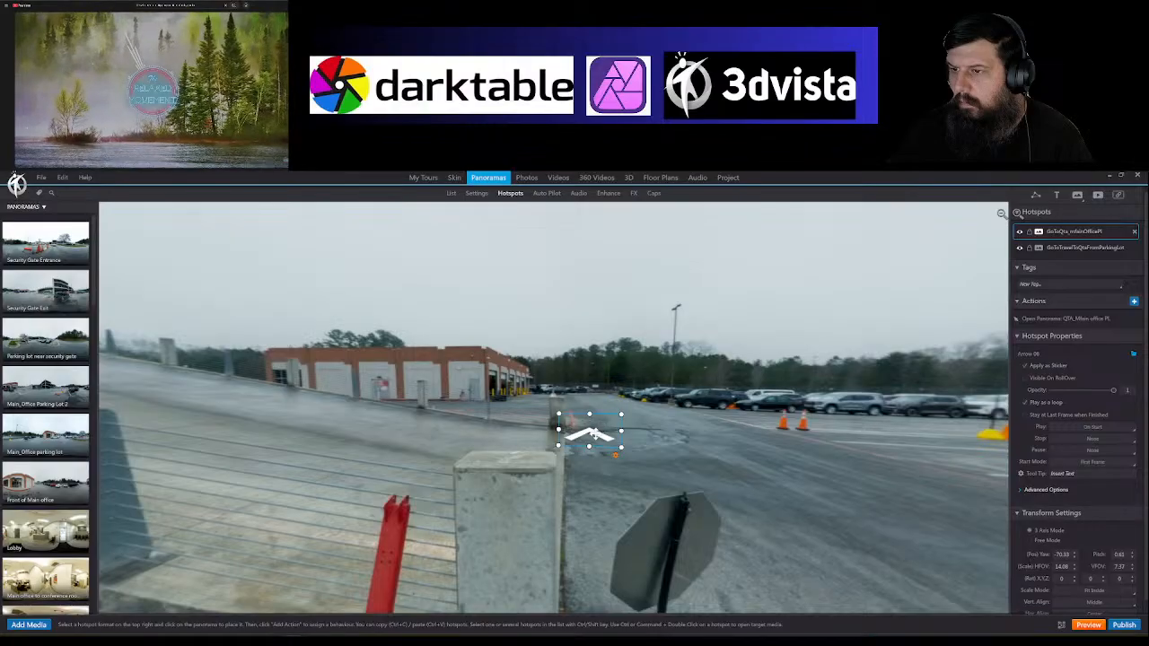
drag(592, 435, 593, 441)
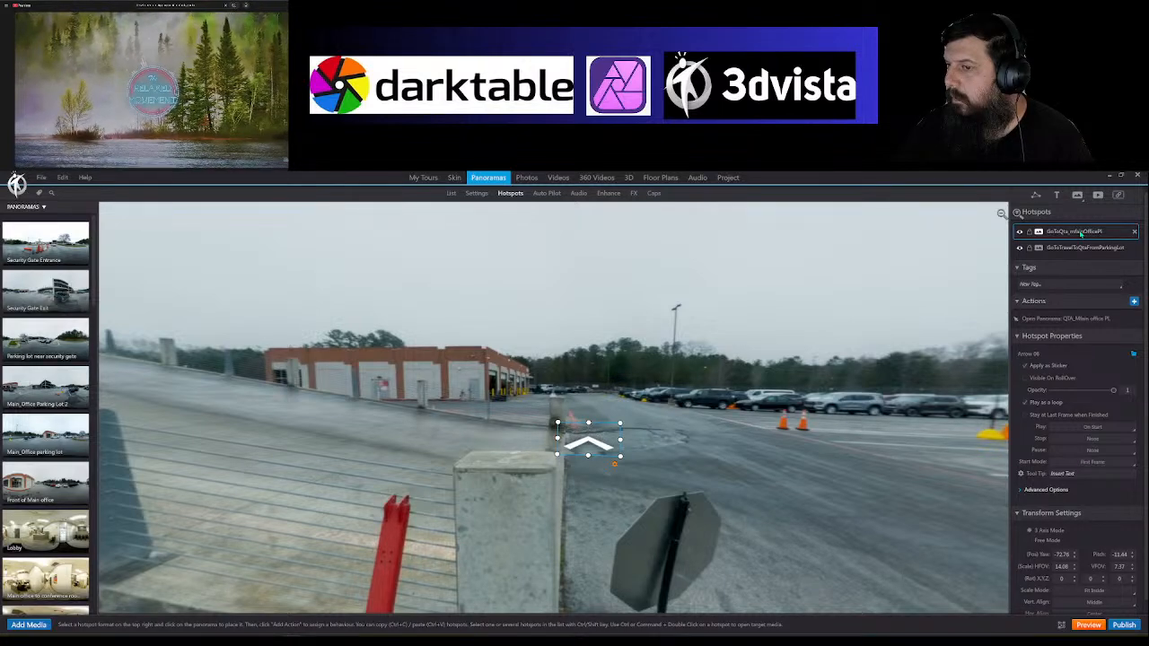
Step: Add a white arrow hotspot beside the shipping container linking to Parking lot at retun Loop going to QTA, with a return hotspot beside the concrete wall
drag(925, 415, 635, 452)
double_click(636, 451)
drag(546, 482, 381, 482)
drag(628, 462, 428, 467)
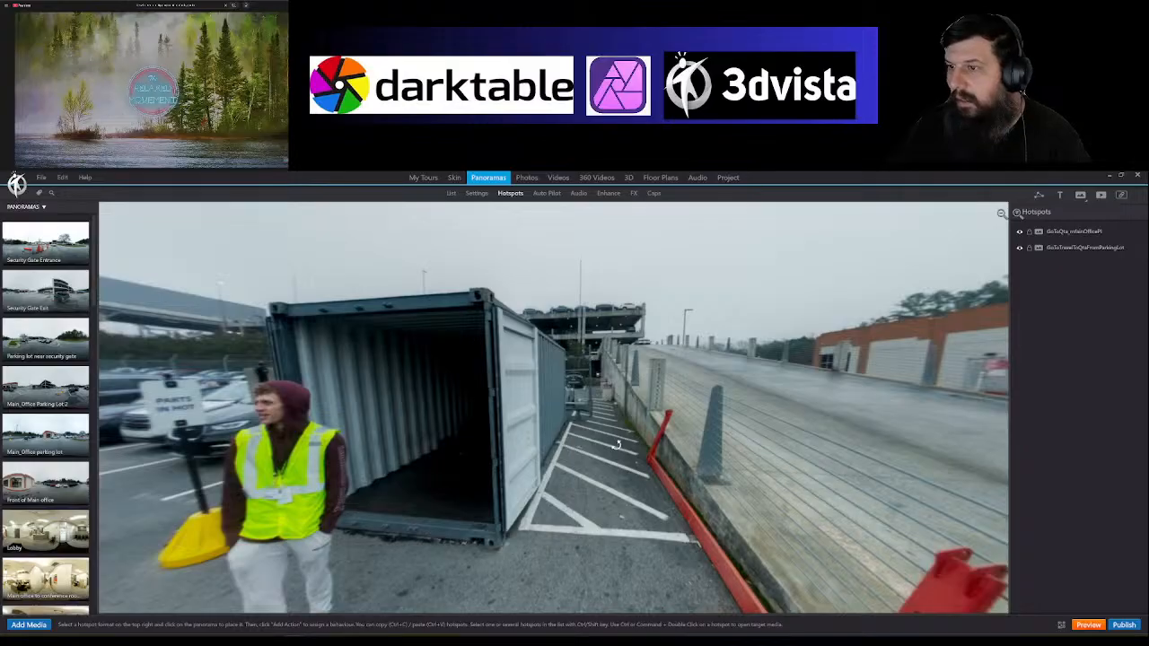
mouse_move(675, 446)
mouse_down()
mouse_move(565, 439)
mouse_move(669, 458)
mouse_up()
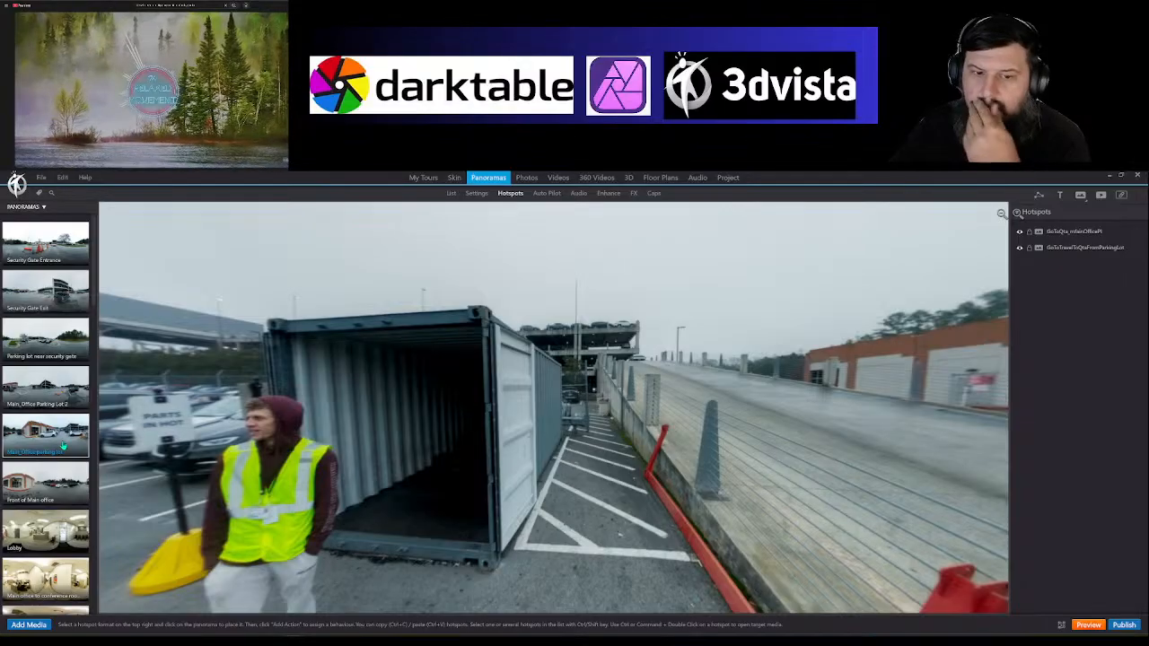
scroll(63, 440, down, 5)
scroll(63, 446, down, 4)
click(69, 533)
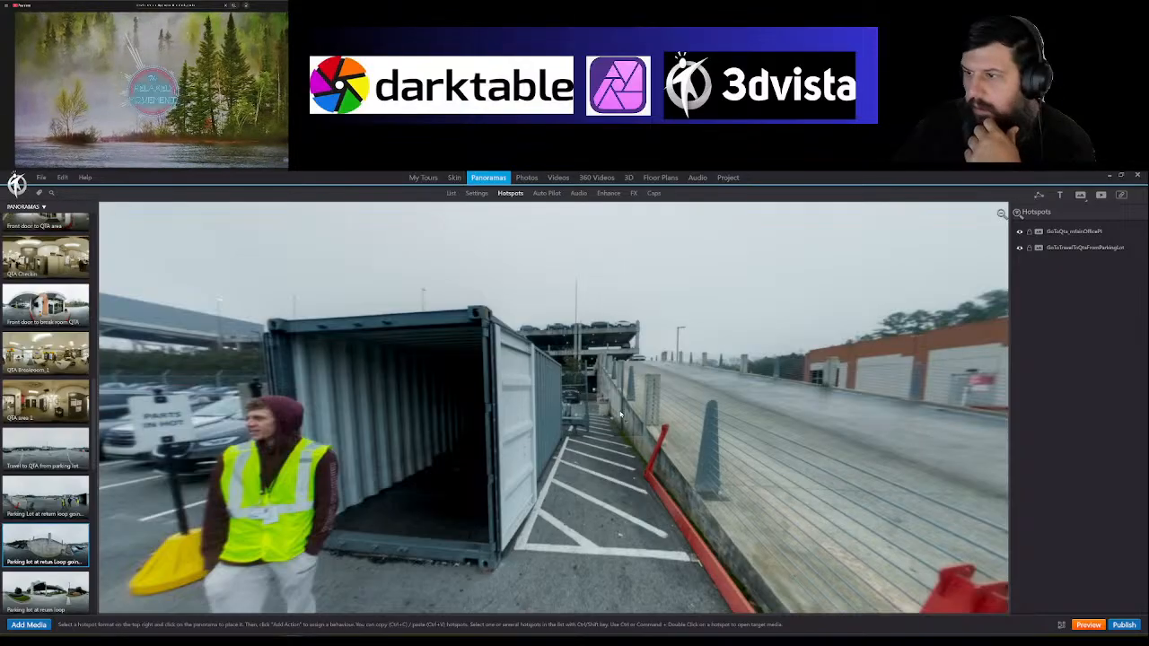
right_click(594, 402)
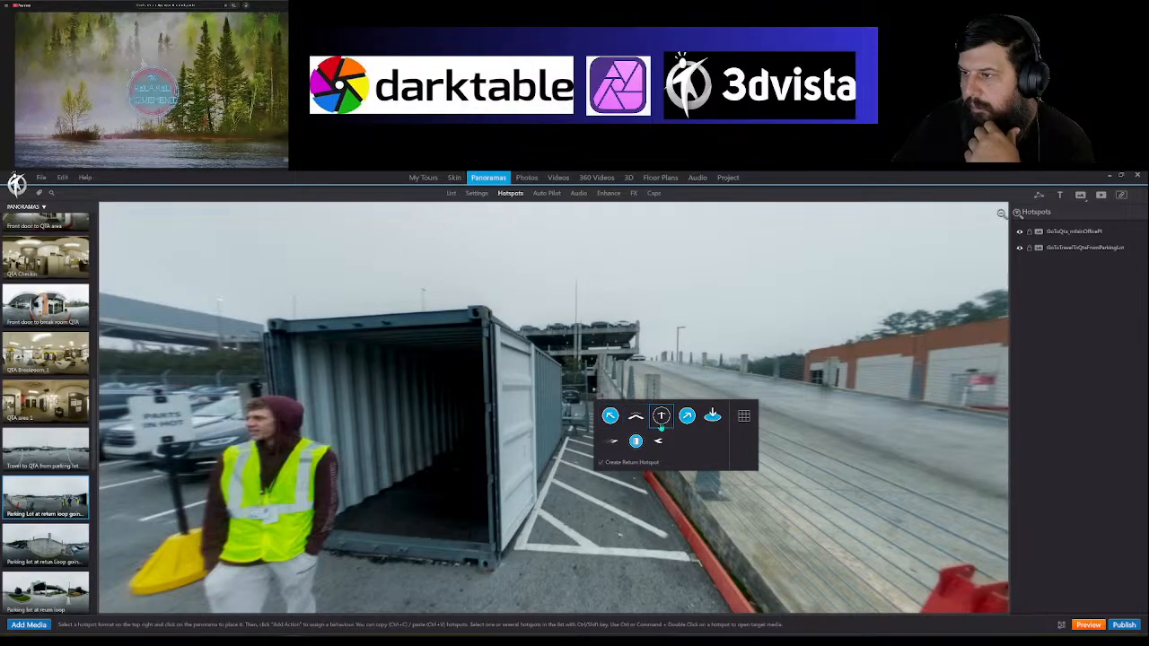
click(661, 416)
click(768, 403)
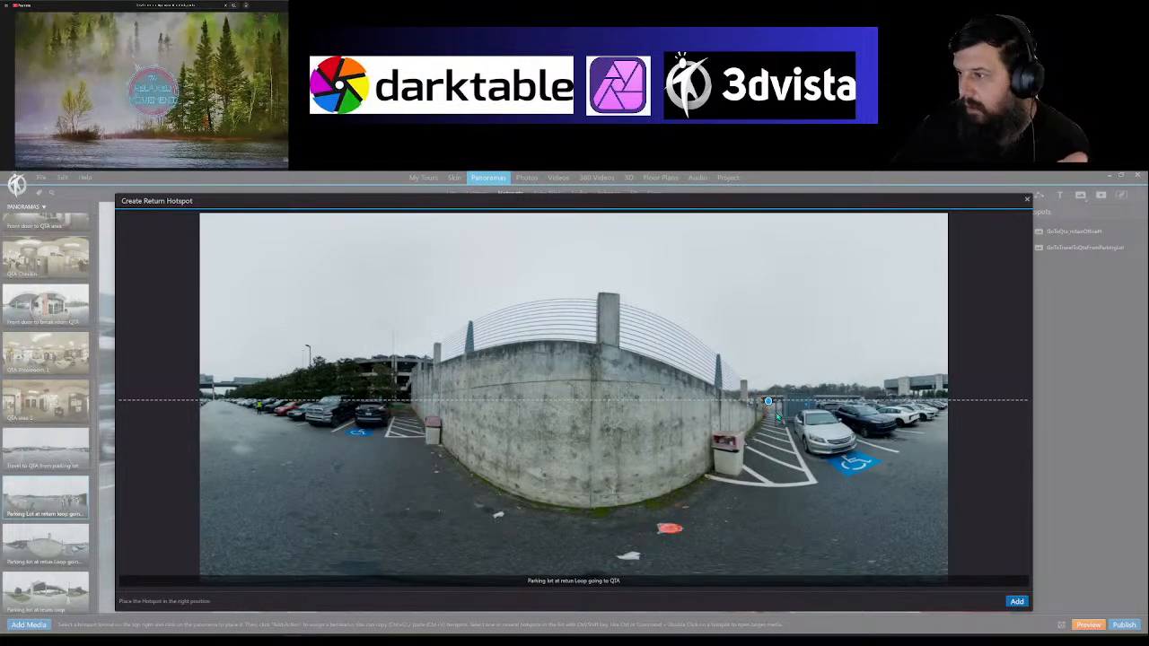
click(1016, 601)
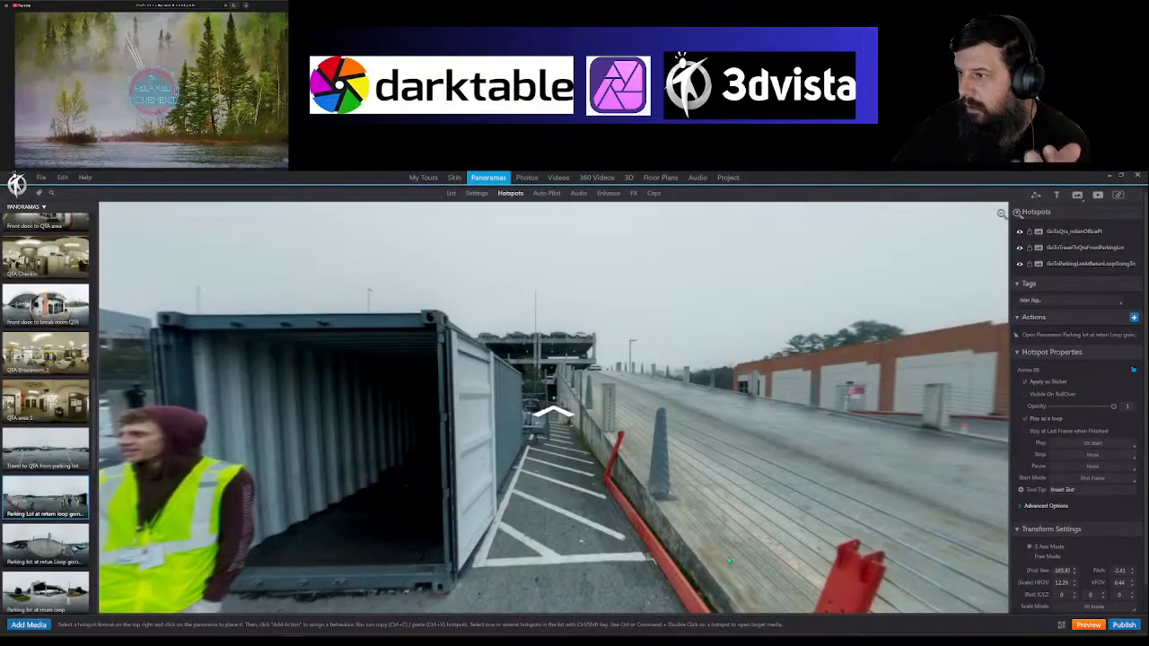
Step: Move the new arrow down onto the striped walkway between the container and the ramp, and enlarge its hotspot frame
drag(551, 405, 556, 476)
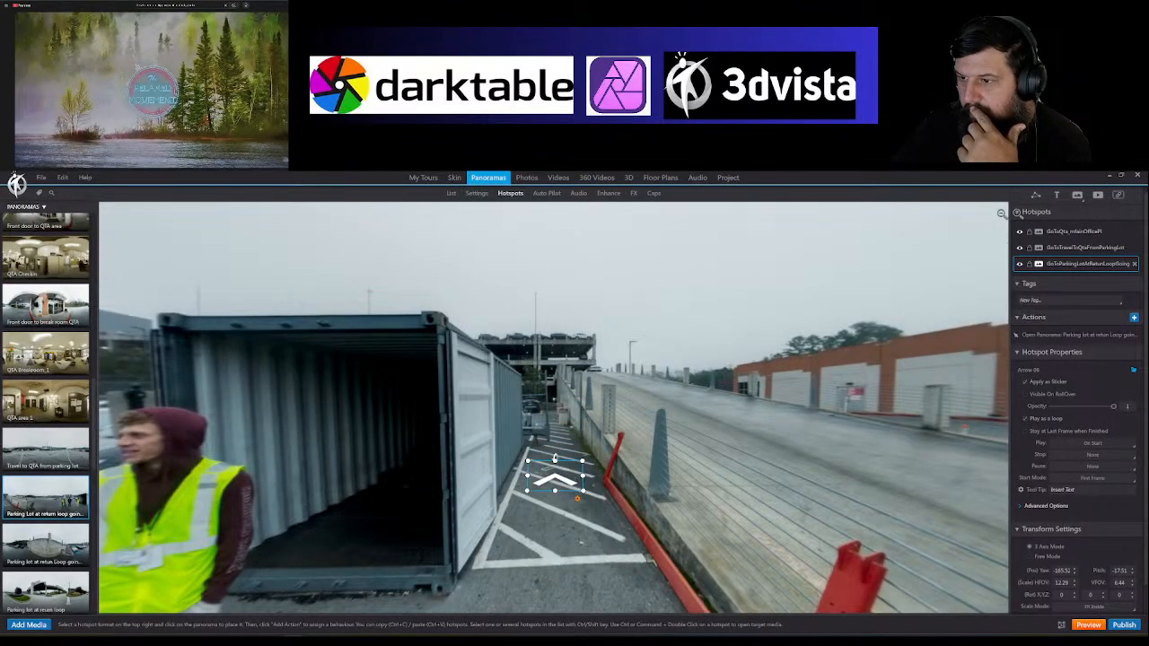
drag(555, 460, 554, 438)
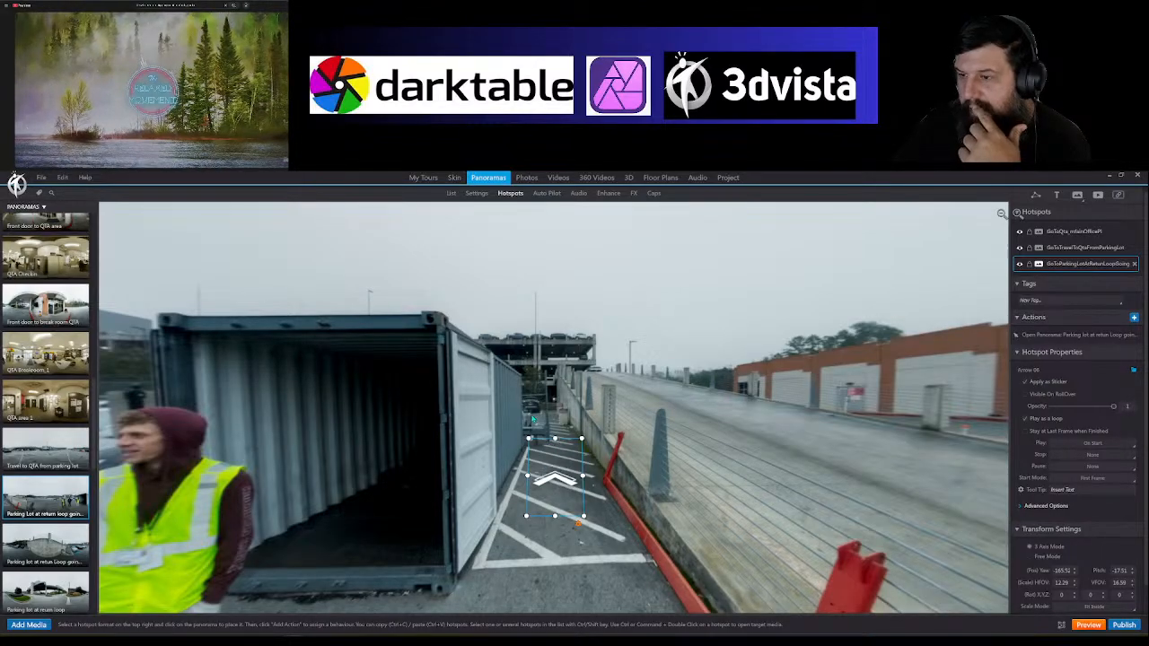
drag(284, 453, 356, 446)
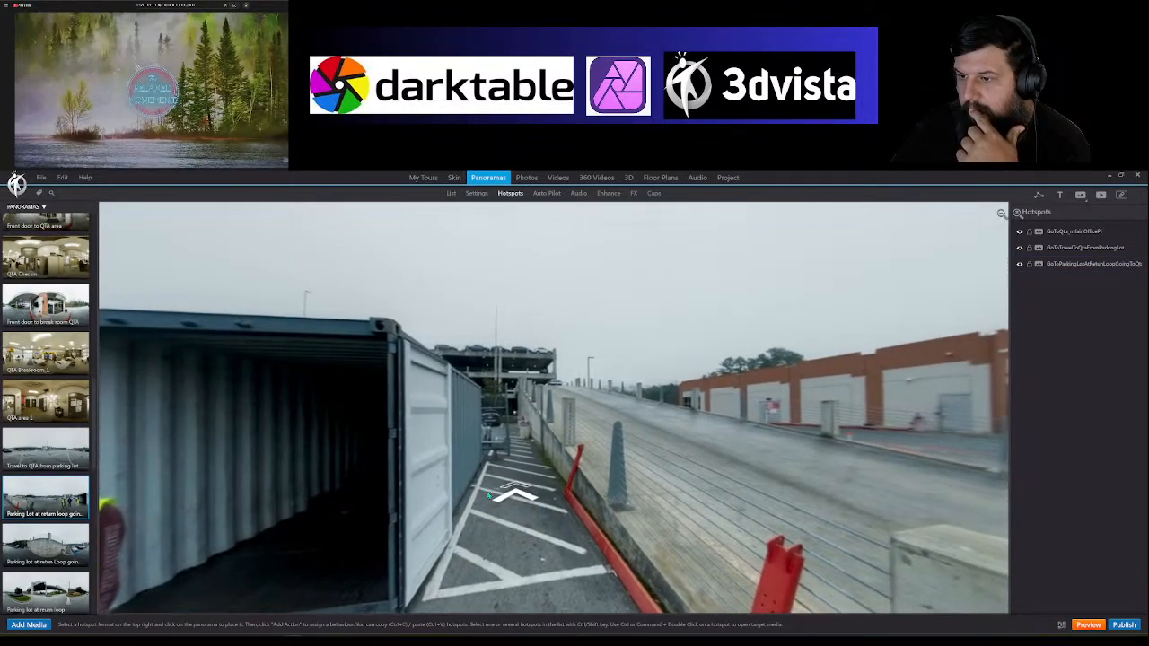
click(528, 495)
drag(529, 494, 535, 495)
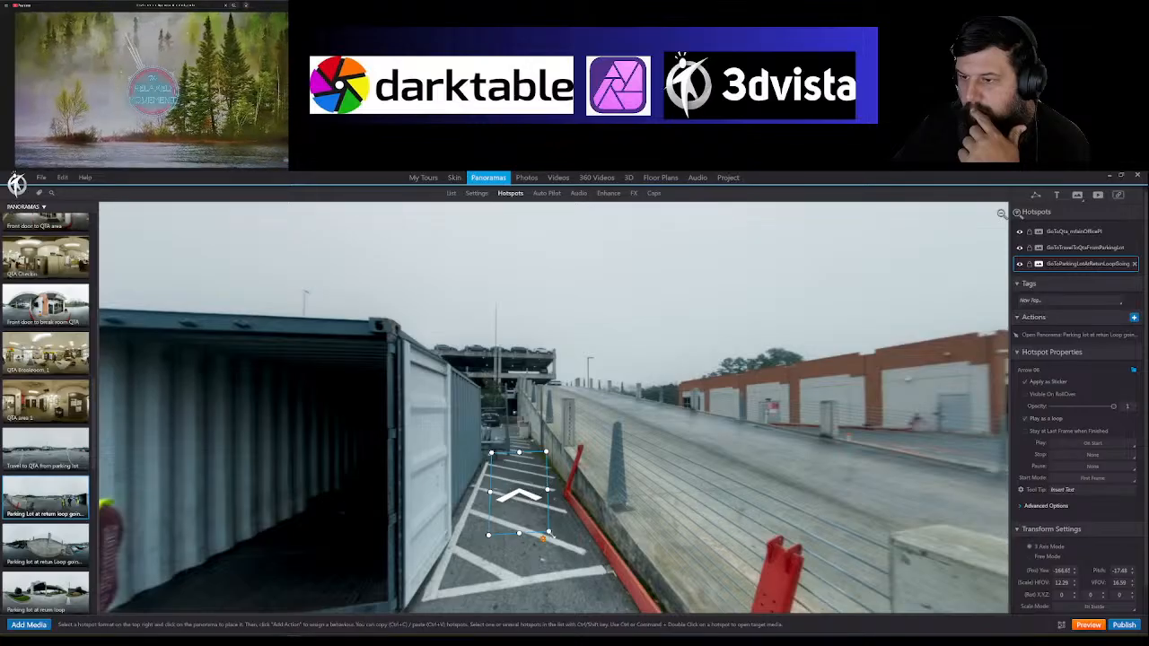
drag(547, 534, 553, 547)
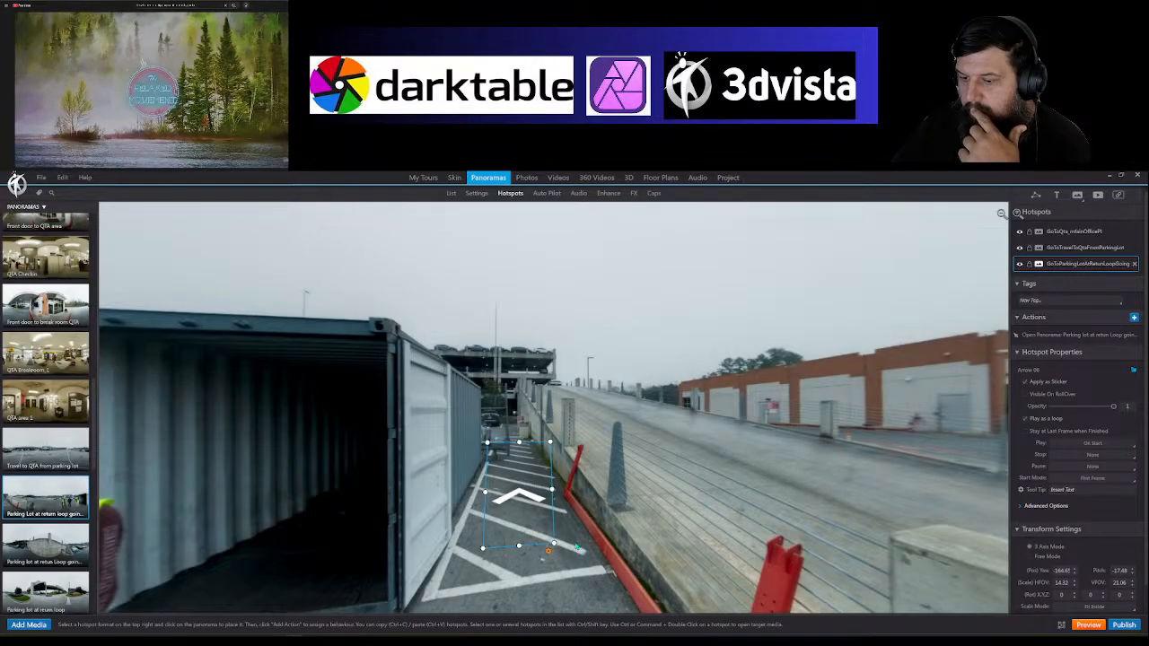
click(624, 519)
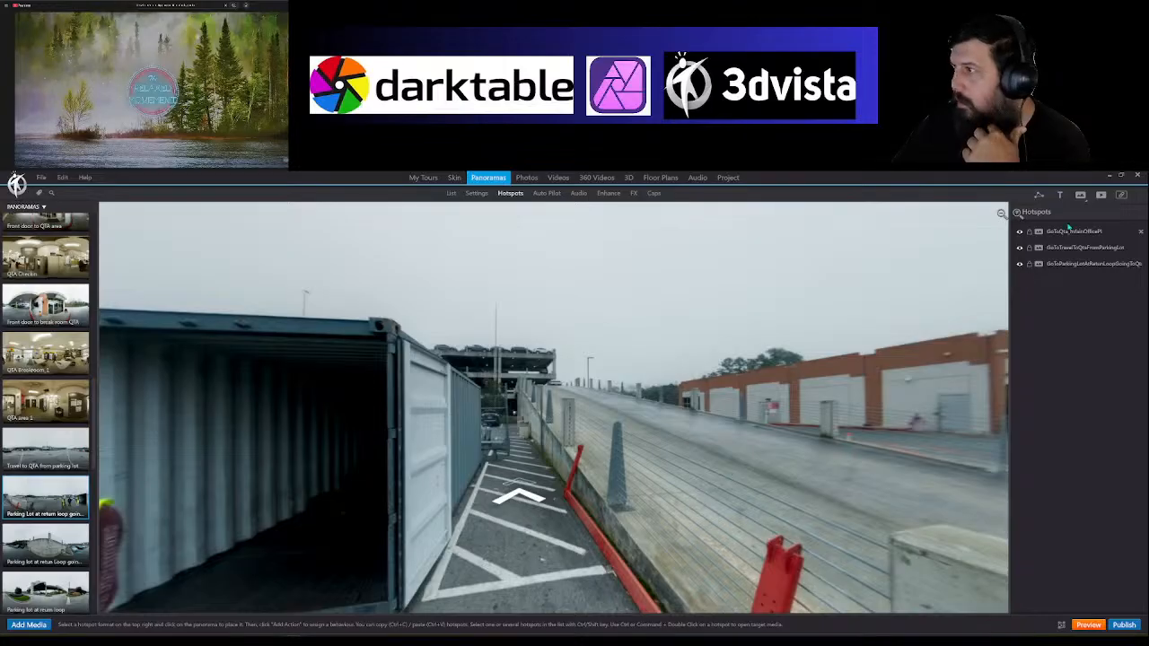
Step: Add a text hotspot beside the shipping container, above the striped walkway, and raise it over the arrow in front of the distant parking structure
click(1061, 197)
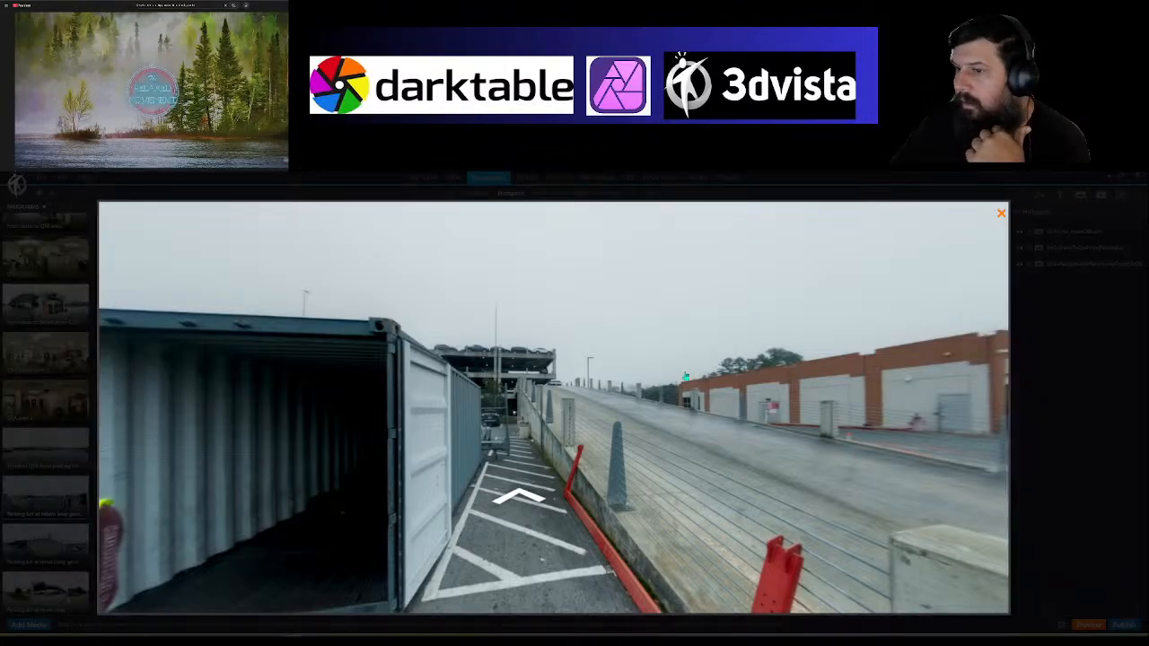
click(503, 420)
drag(531, 416, 563, 367)
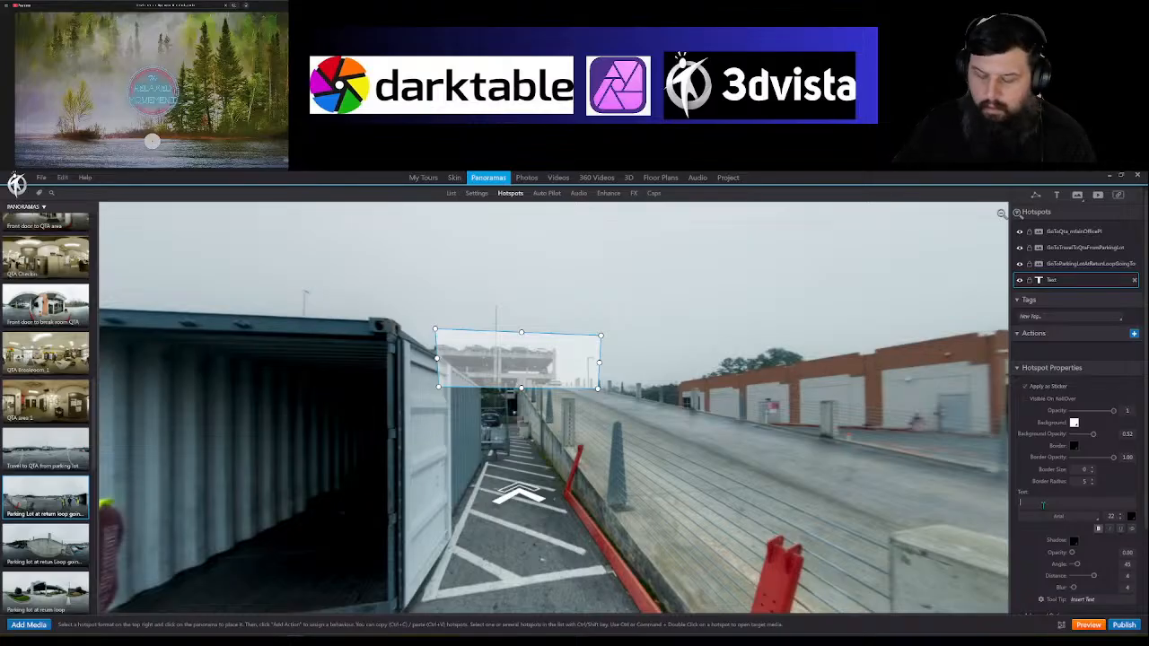
Step: Label the new text hotspot above the walkway "To Return Loop Parking"
click(1042, 502)
text(To Re)
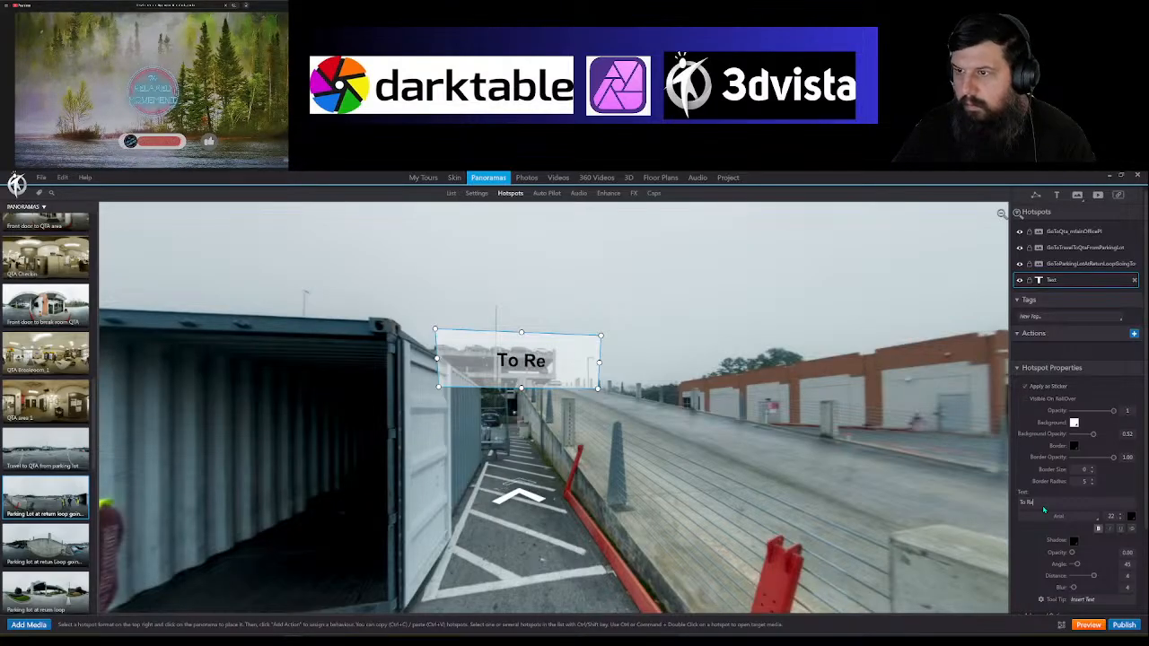
text(tu)
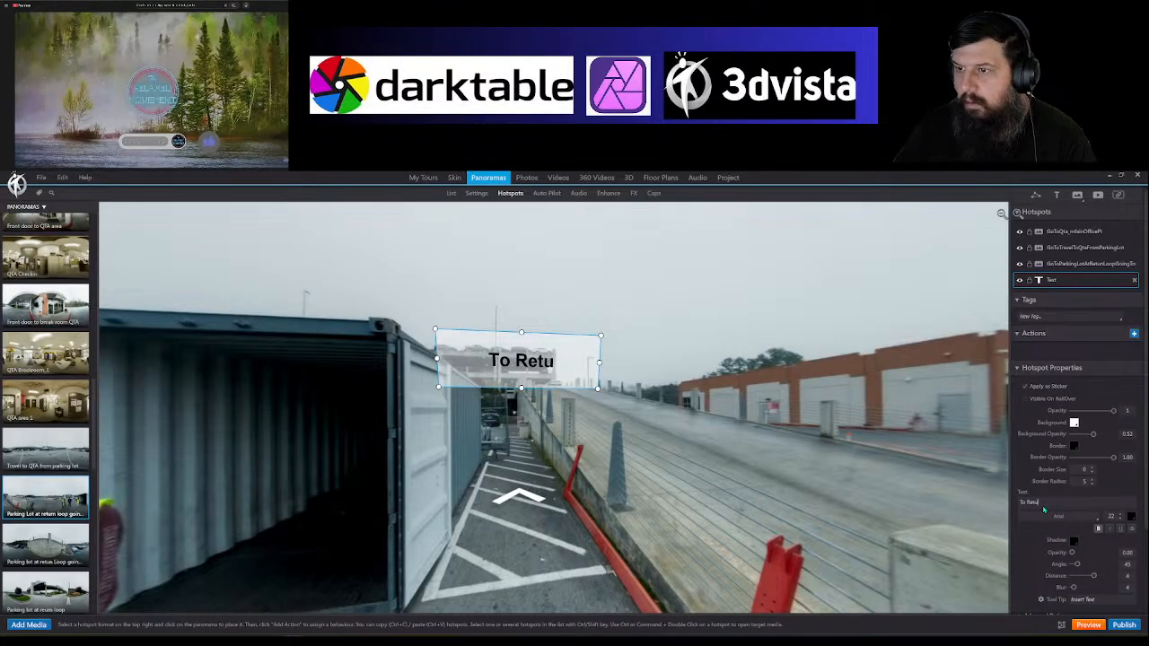
text(rn Look)
key(BackSpace)
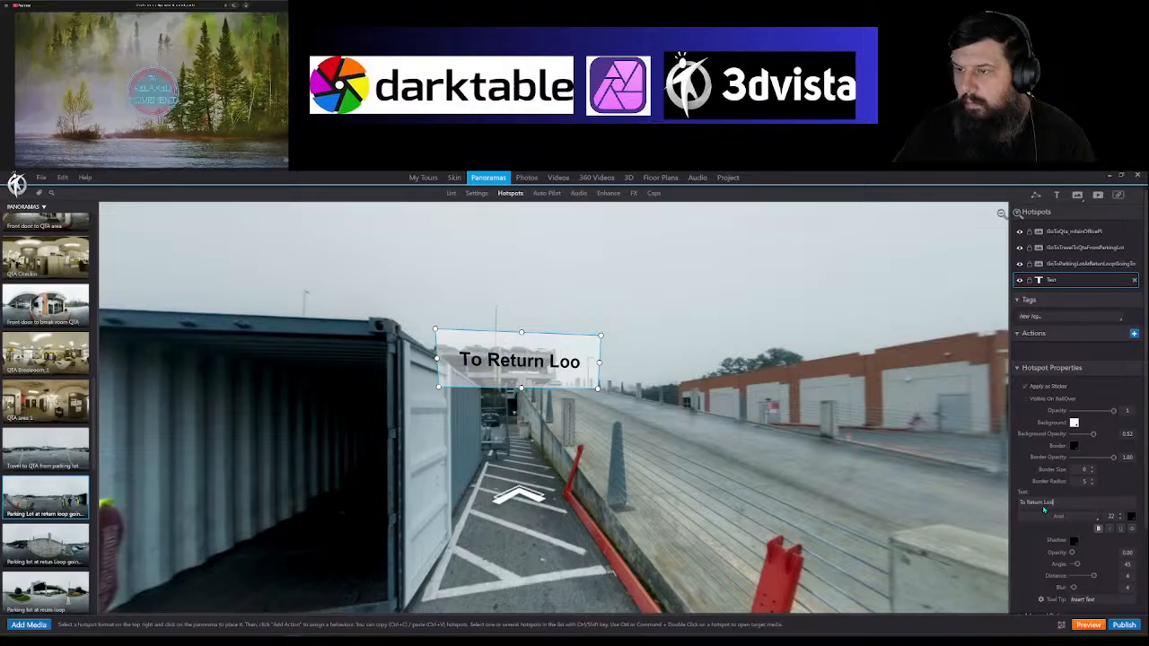
text(p Parkign)
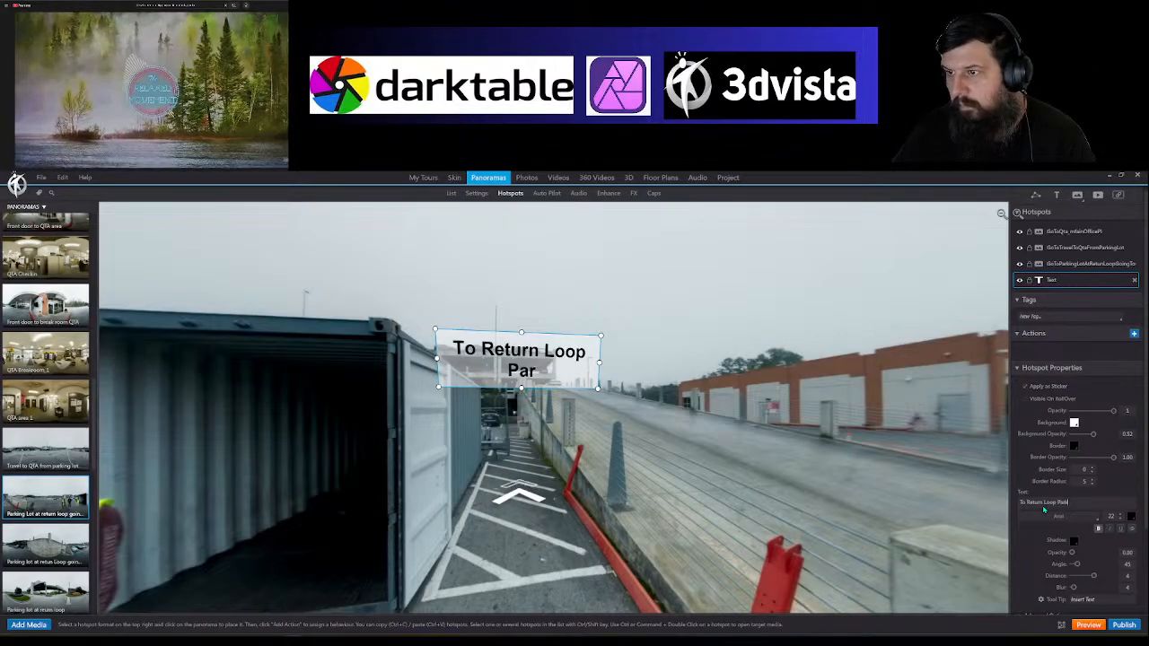
key(BackSpace)
key(BackSpace)
text(ng L)
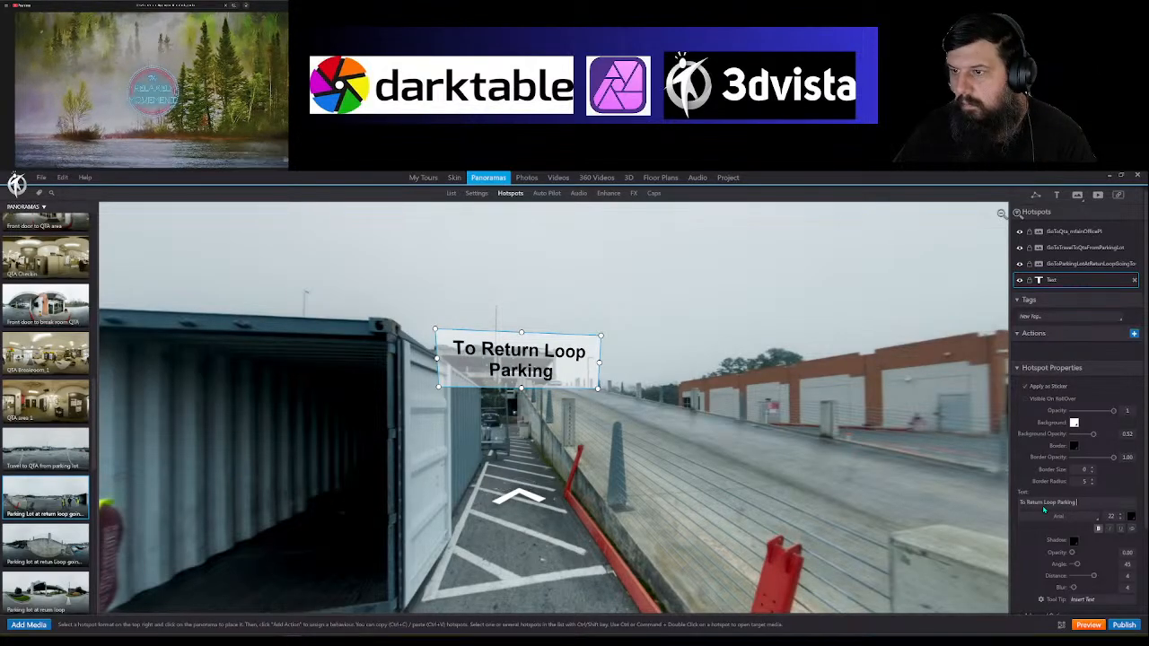
Step: Complete the text label above the striped lane so it reads "To Return Loop Parking Lot"
text(ot)
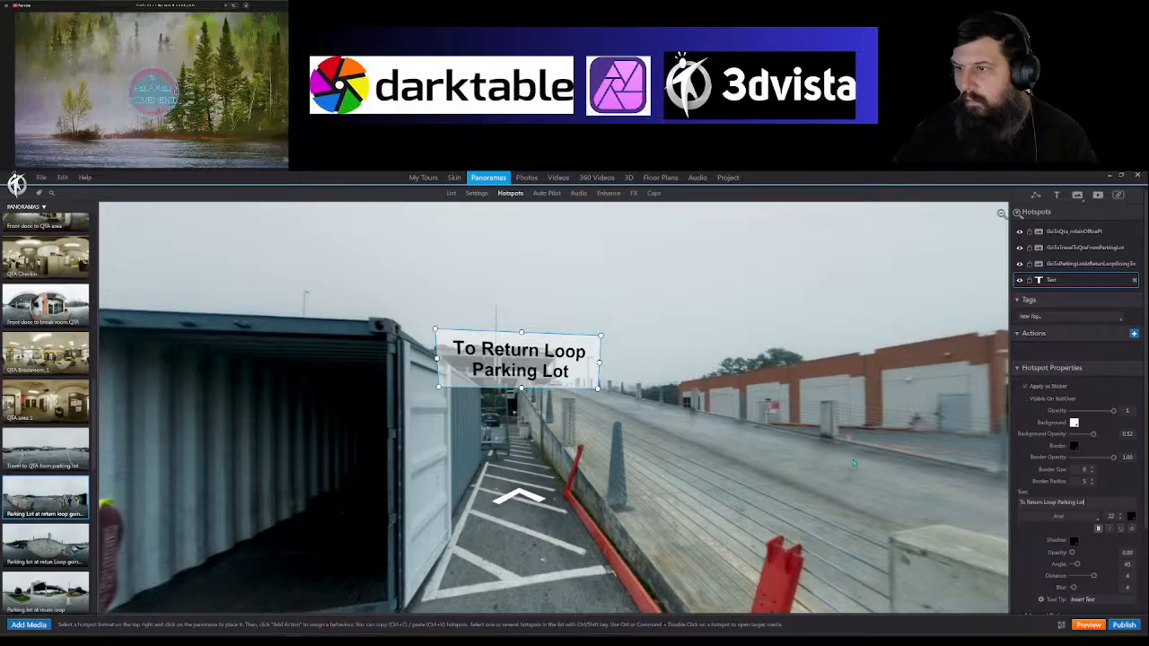
click(769, 465)
Step: Add a text hotspot reading "To Main Office" above the arrow between the brick building and the parked cars
drag(769, 465, 541, 453)
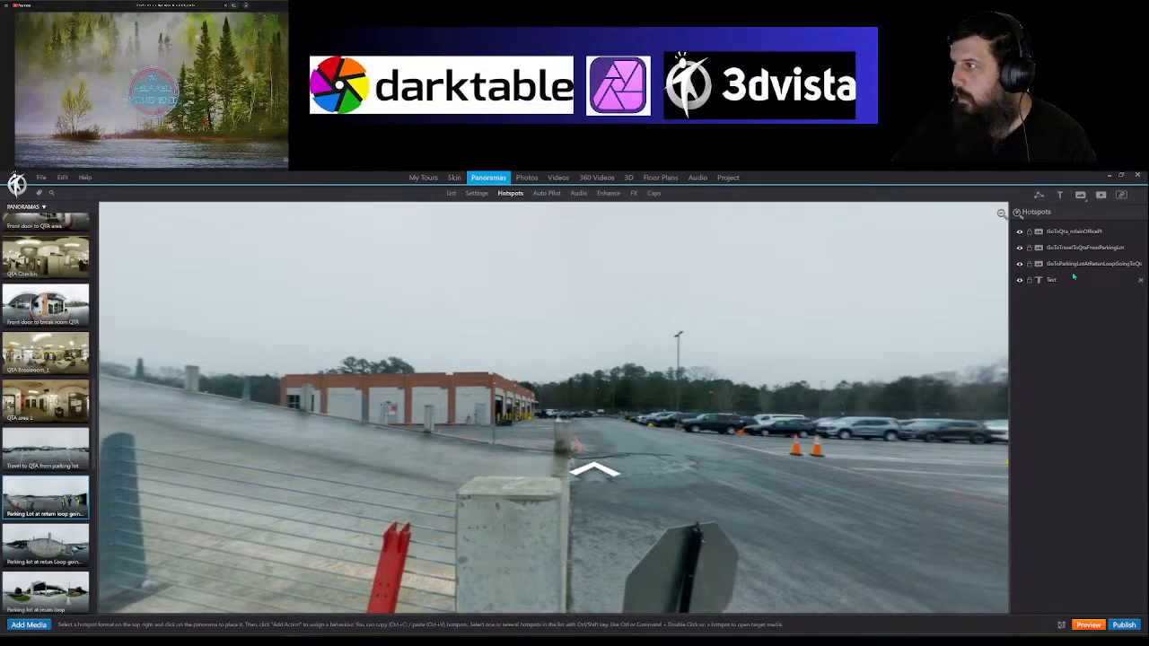
click(1059, 195)
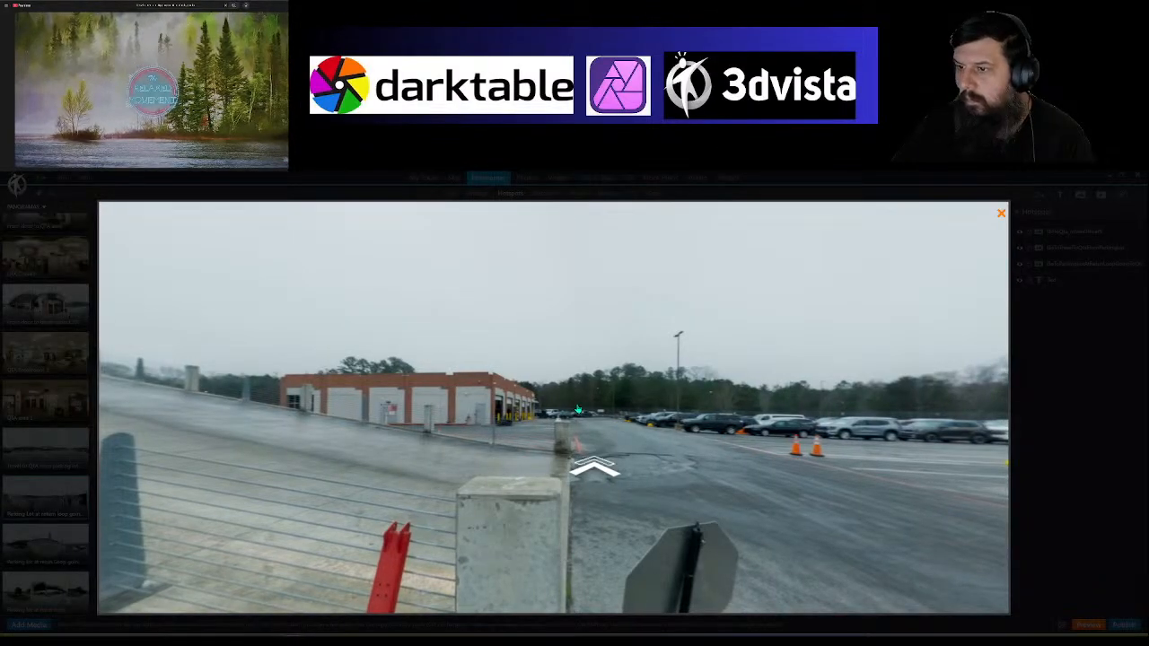
click(576, 404)
drag(607, 403, 625, 403)
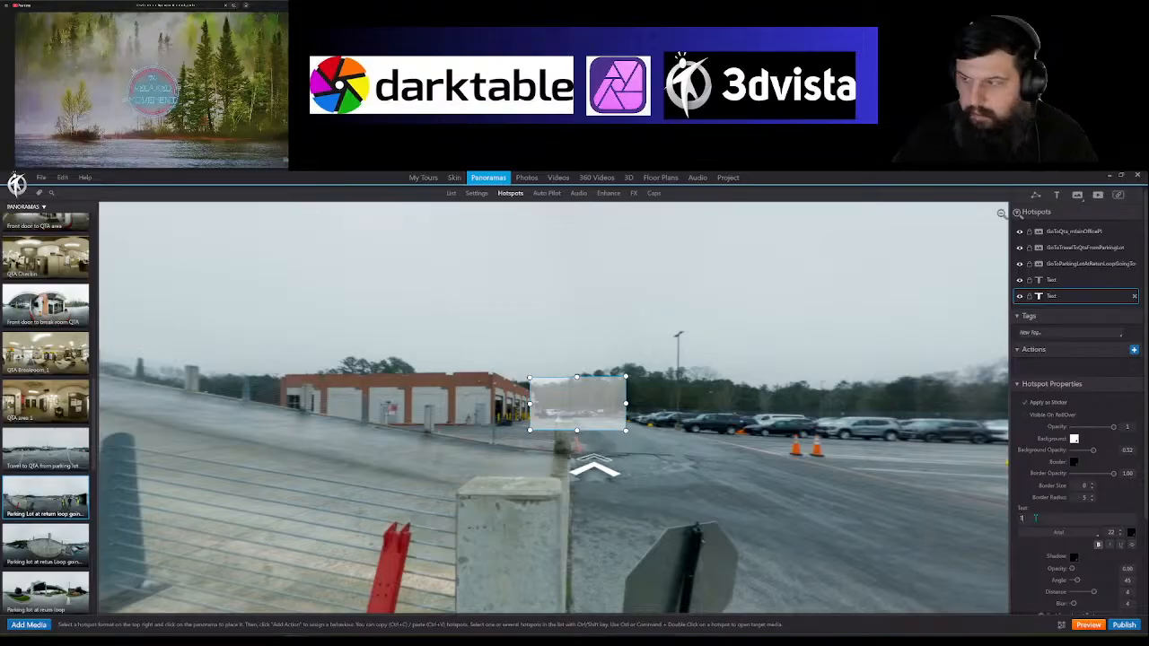
text(To Main Office)
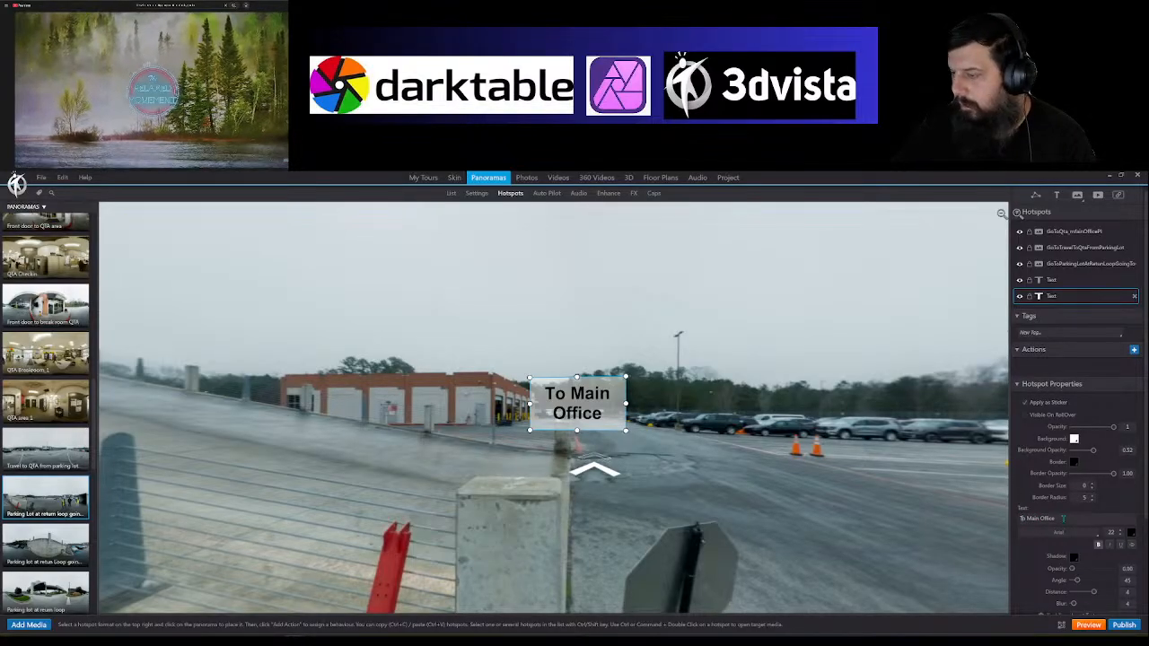
Step: Change the main office label to "Turn Left to Exit- To Main Office" and widen it so the text fits on two lines
text(Turn Le)
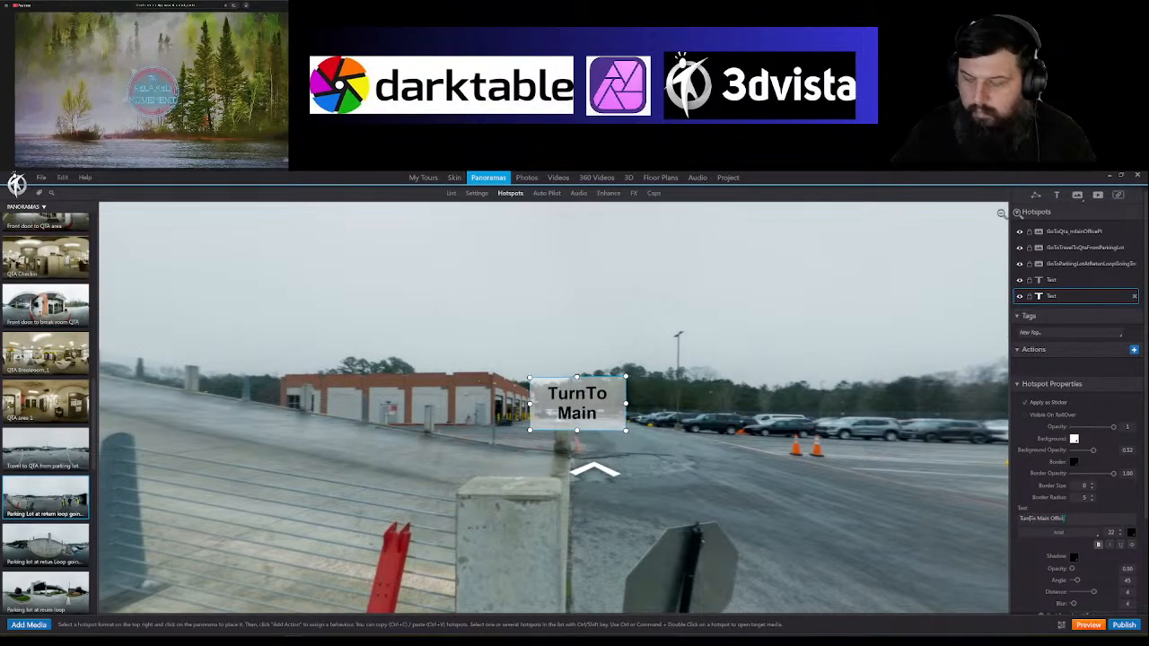
text(ft to)
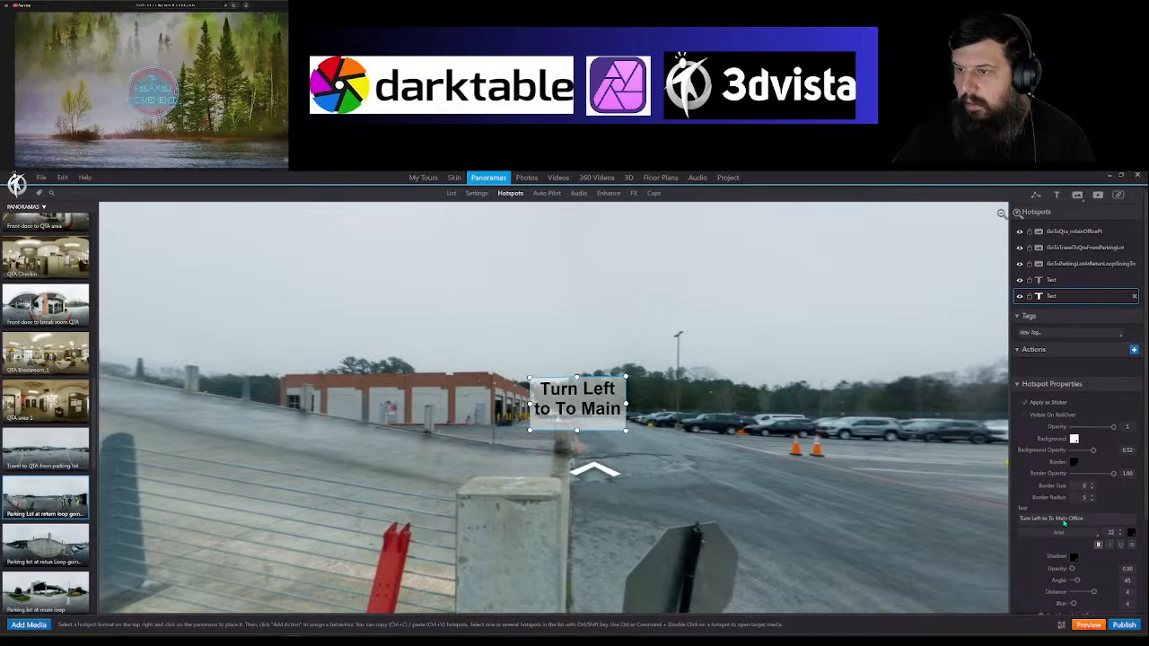
text(Exit)
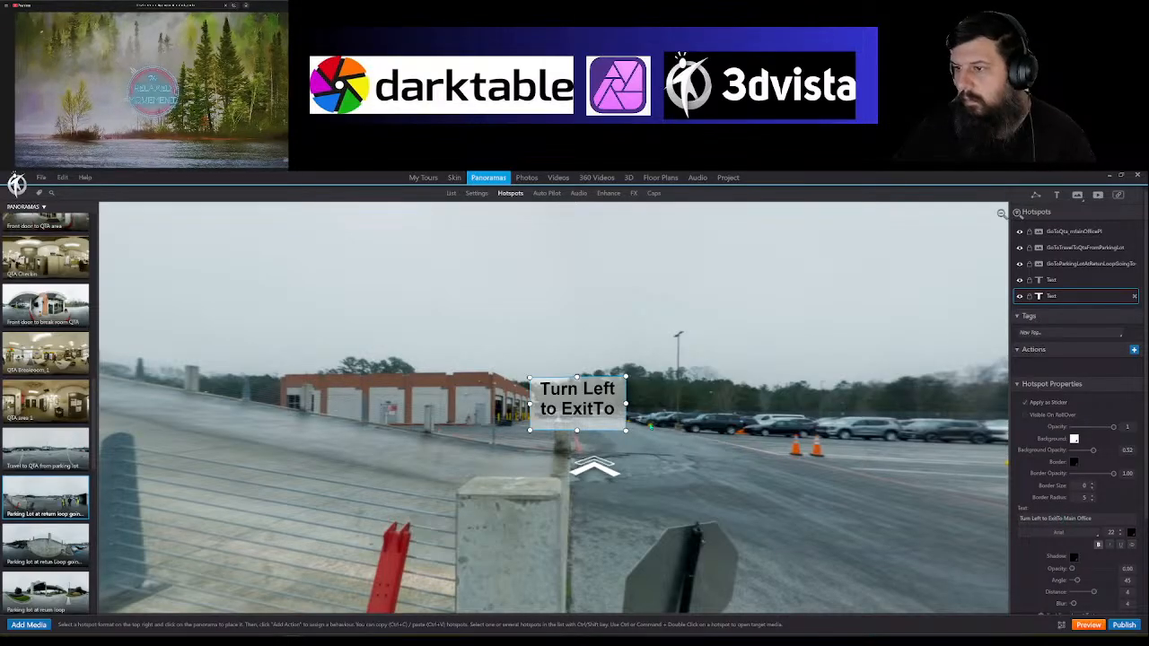
drag(626, 402, 674, 399)
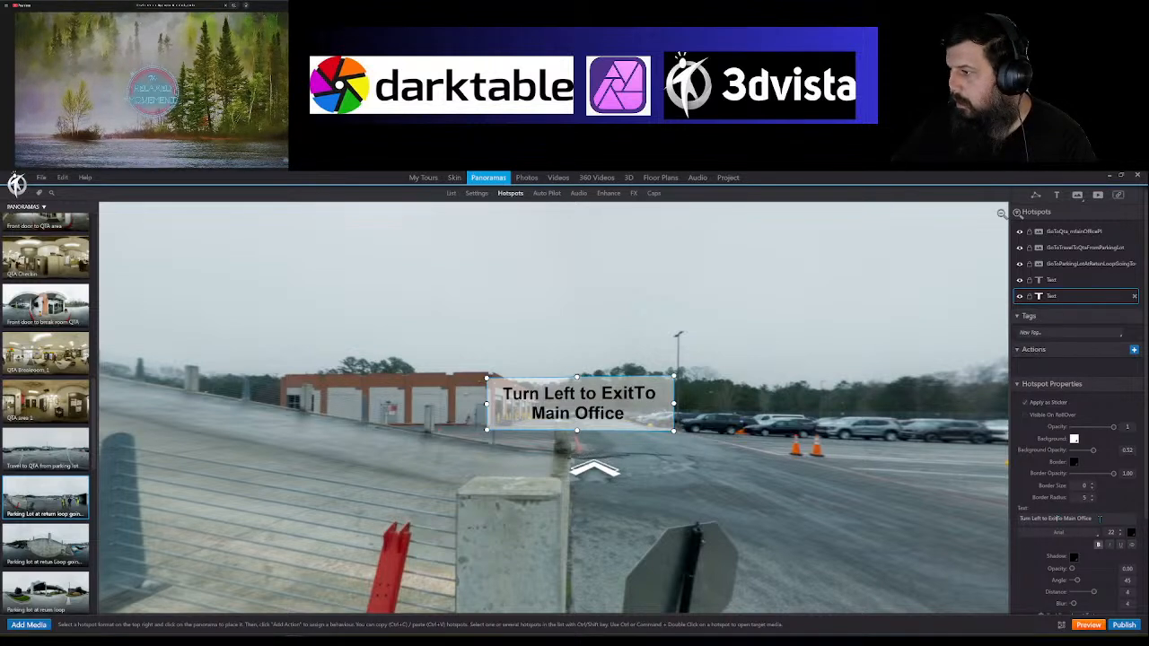
text(-)
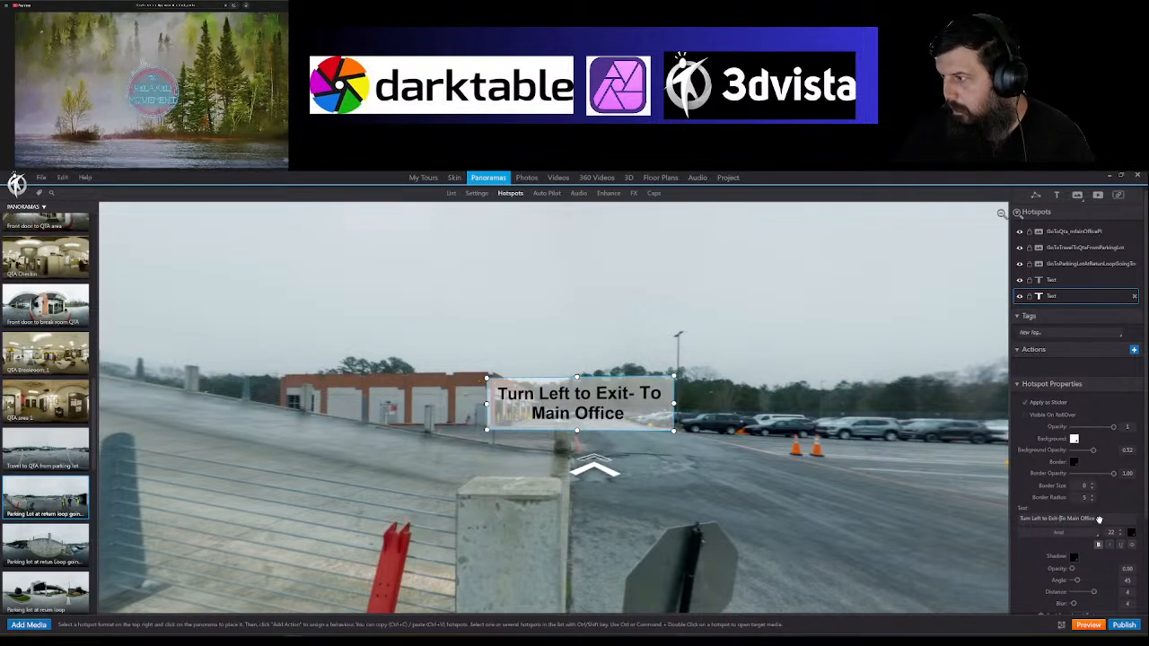
click(780, 518)
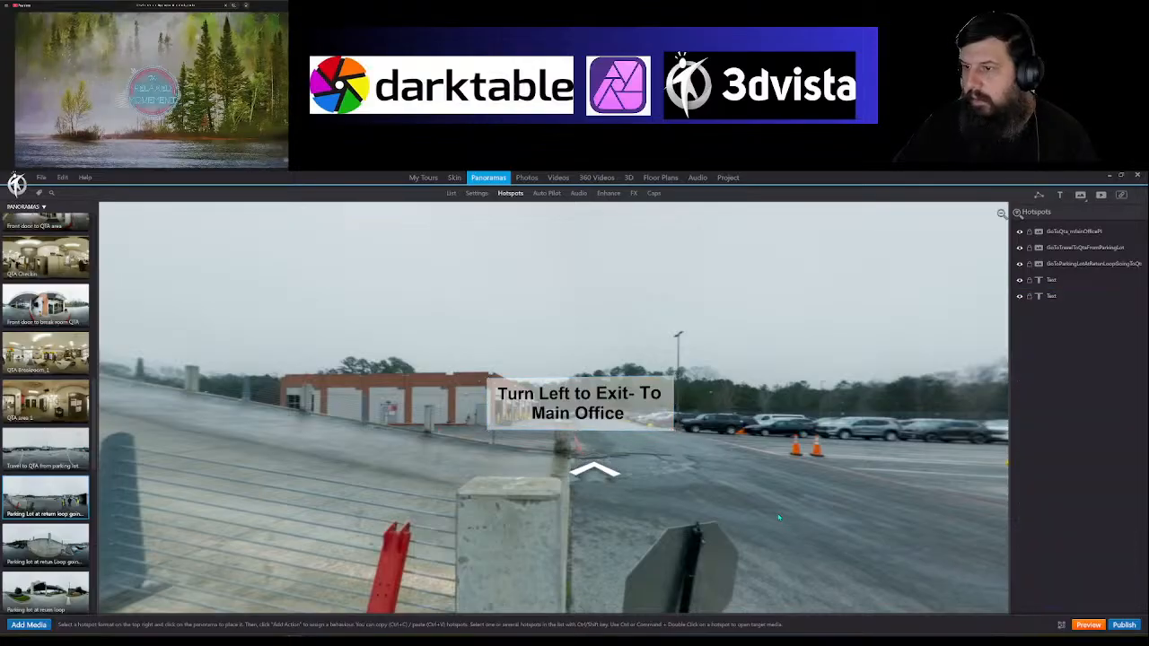
Step: Add a blank text hotspot and place it beside the arrow leading to the parking rows, near the two distant people
drag(739, 502, 633, 443)
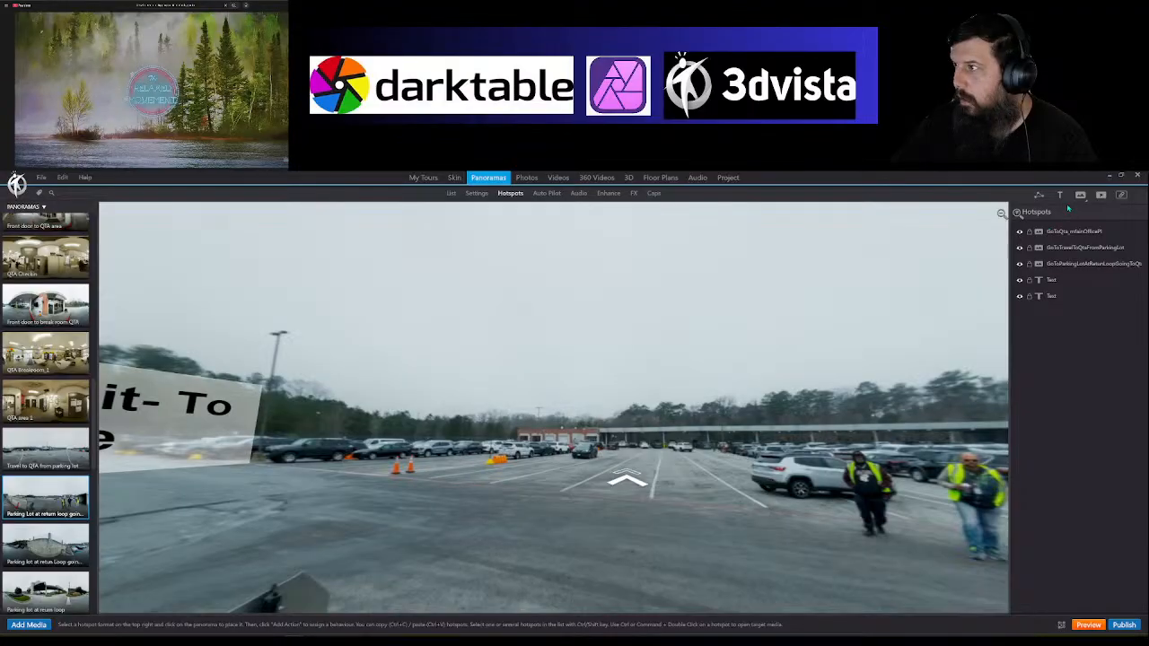
click(1002, 213)
click(619, 437)
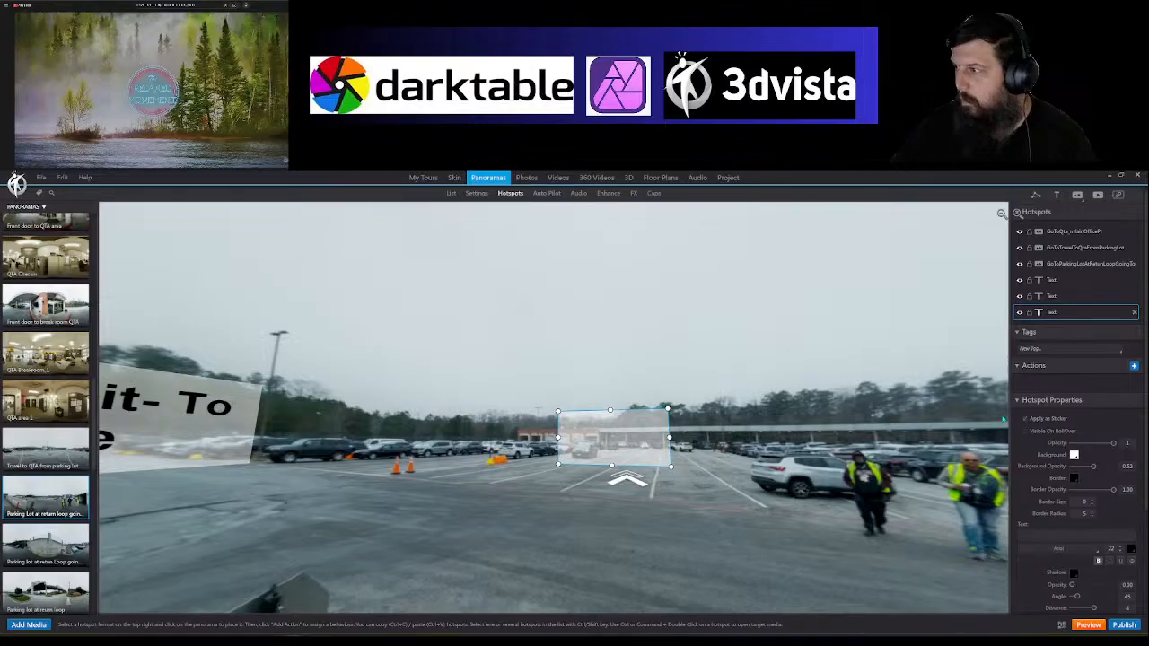
drag(628, 445, 814, 477)
drag(826, 533, 628, 528)
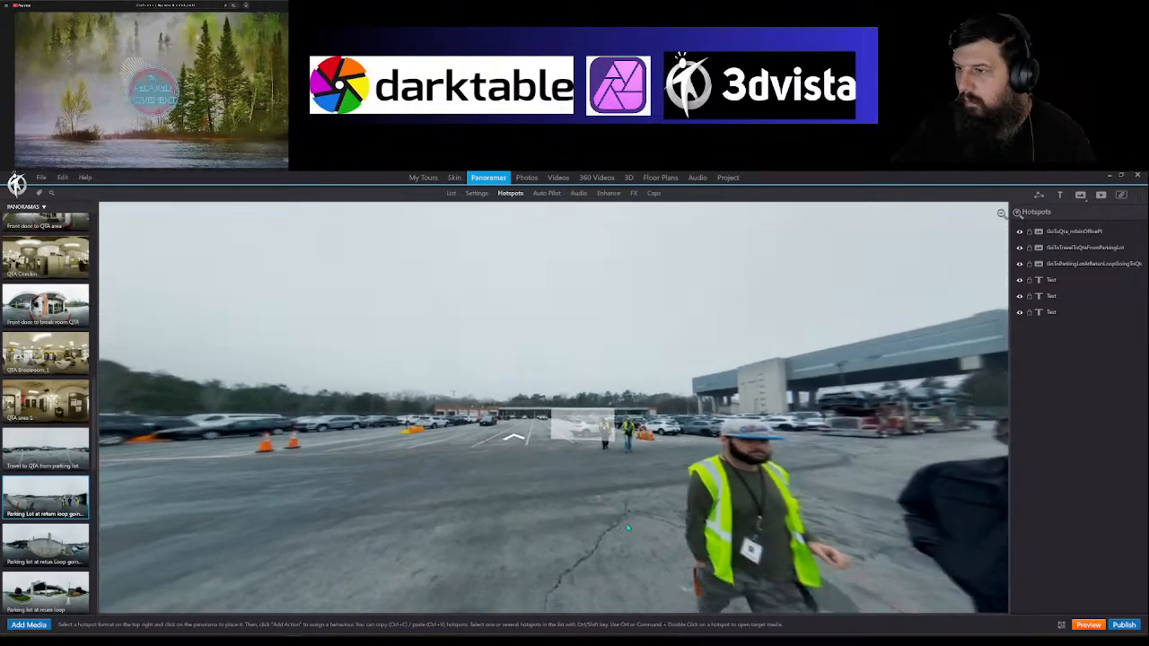
Step: Widen the blank text hotspot and move the GoToTravelToQtaFromParkingLot arrow close beside it
click(568, 436)
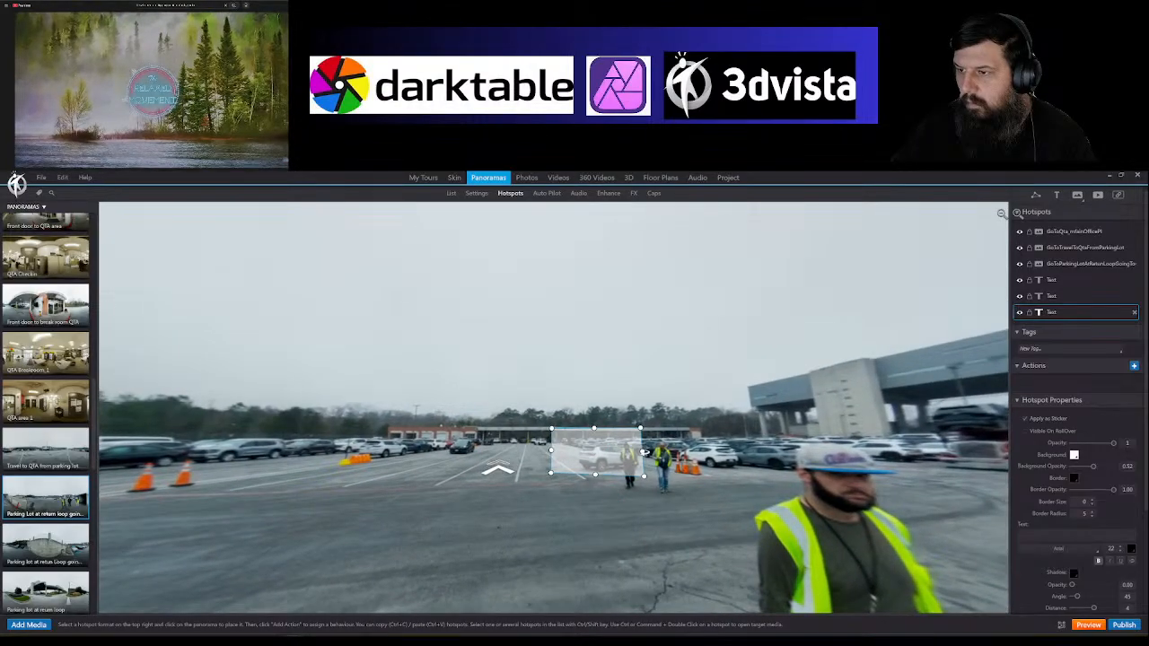
drag(643, 452, 619, 459)
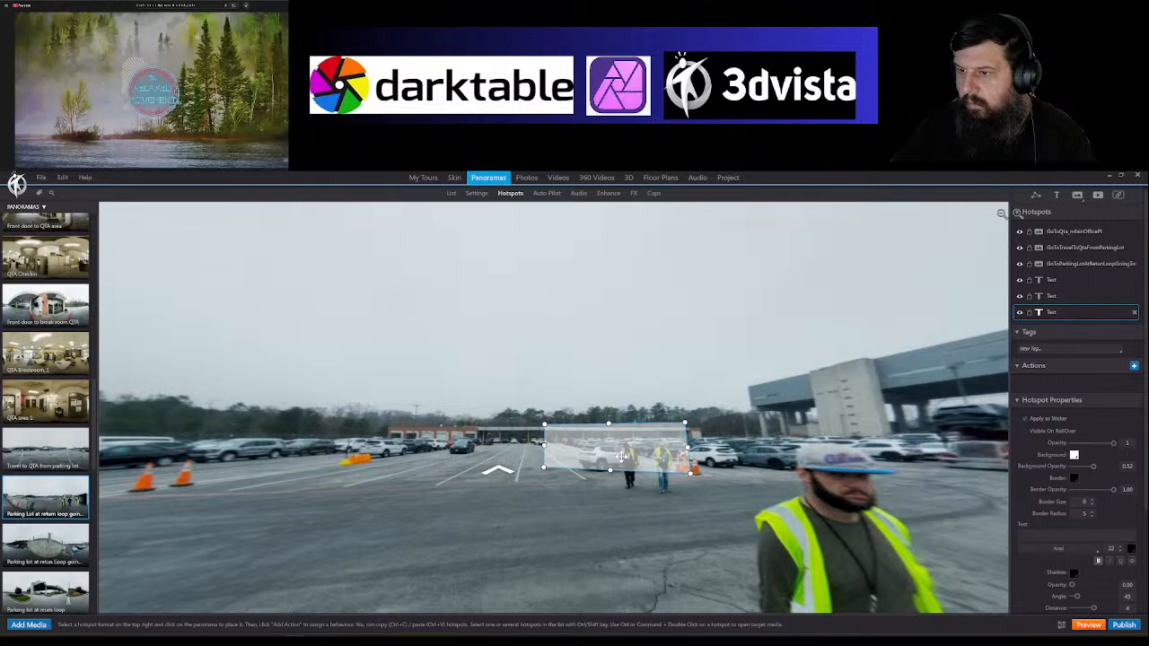
drag(500, 469, 490, 493)
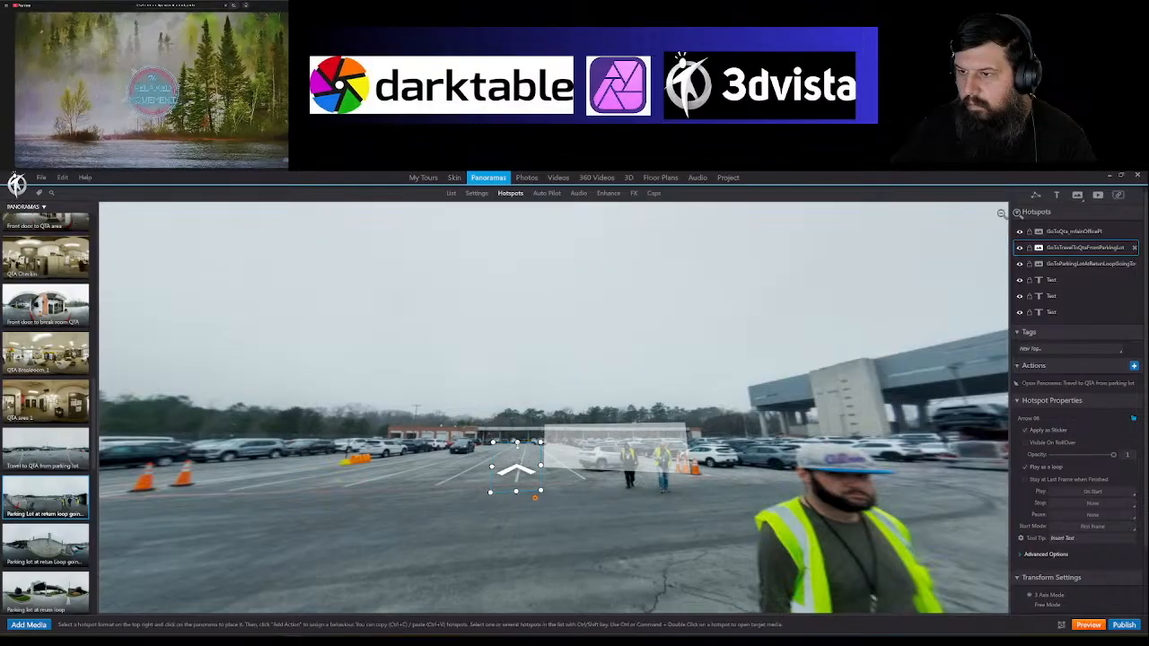
drag(517, 440, 517, 437)
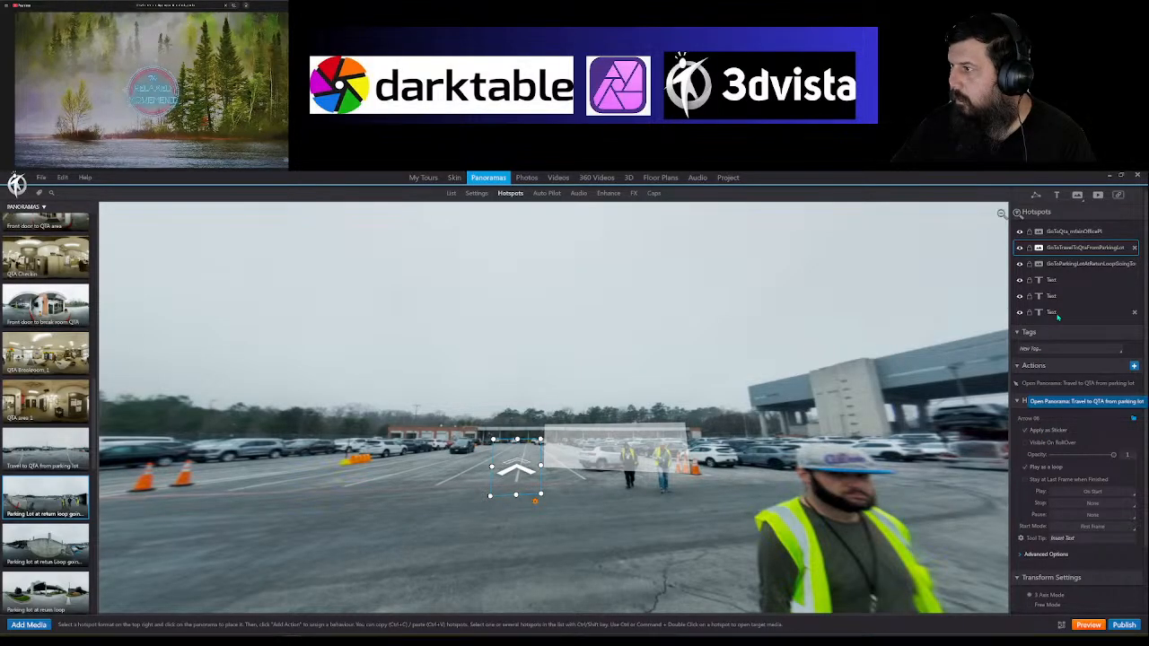
Step: Label the blank text hotspot "To QTA" and raise its background opacity to make it solid white
click(645, 456)
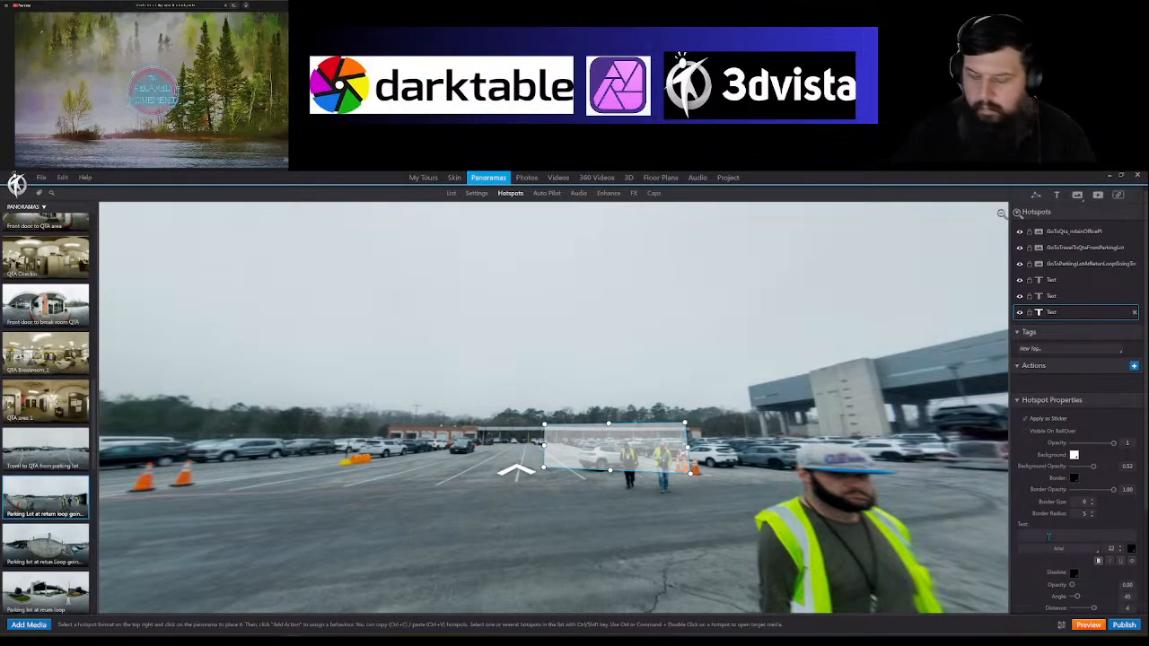
text(To QTA)
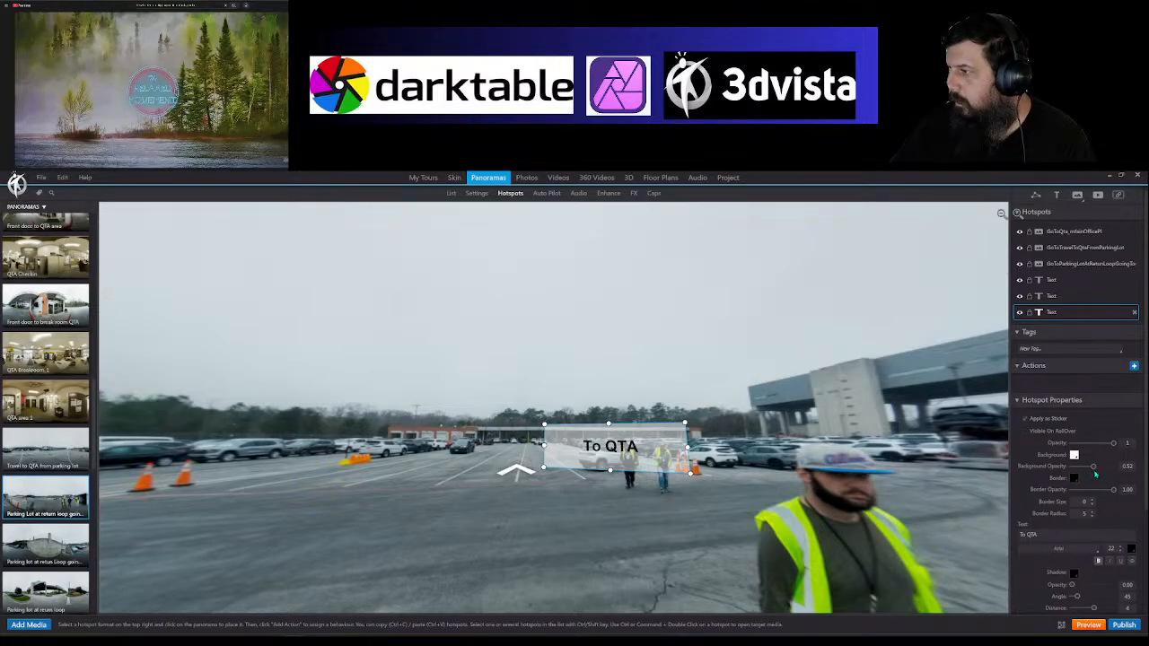
drag(1094, 467, 1116, 471)
Step: Move the "To Return Loop Parking Lot" label over the people beside the container, widen it, and make its background nearly opaque
drag(710, 485, 639, 500)
drag(720, 496, 620, 464)
drag(799, 366, 513, 434)
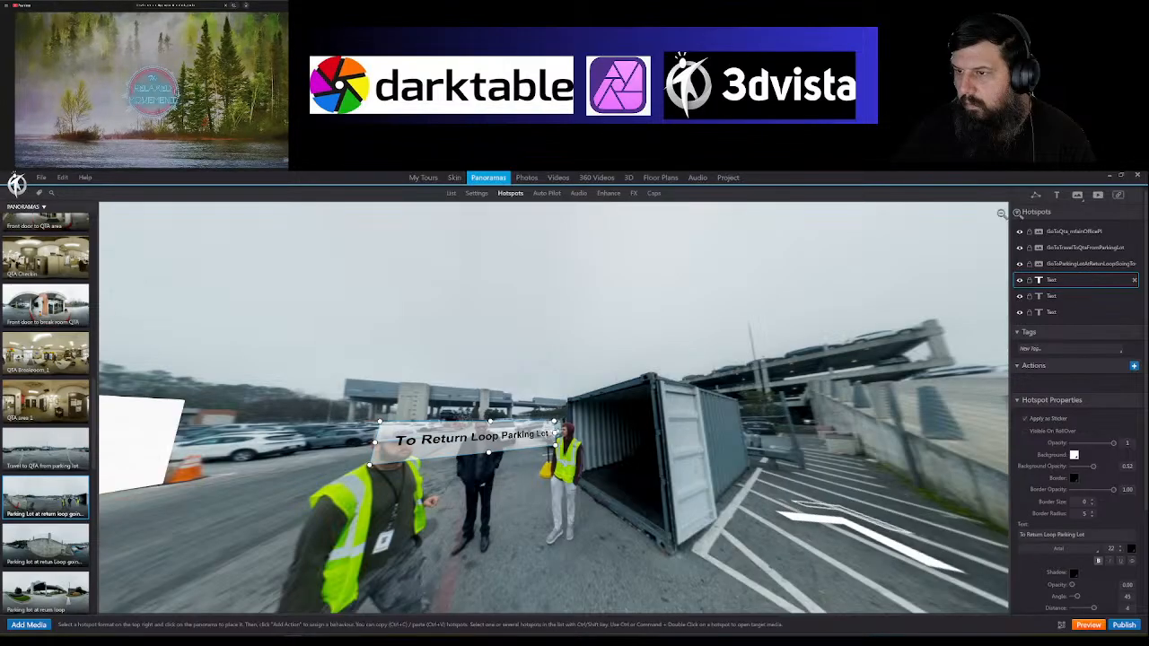
drag(571, 433, 566, 432)
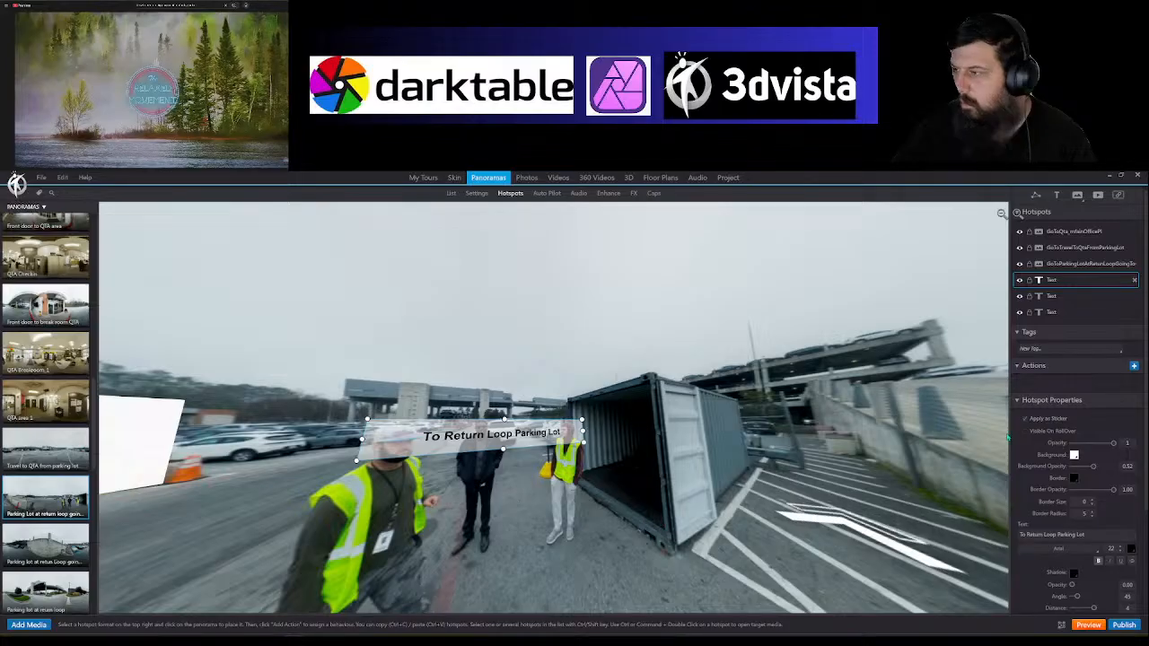
drag(1094, 471, 1113, 466)
Step: Move the "To Return Loop Parking Lot" label back to the container's edge above the striped lane's arrow and resize it
drag(800, 493, 728, 490)
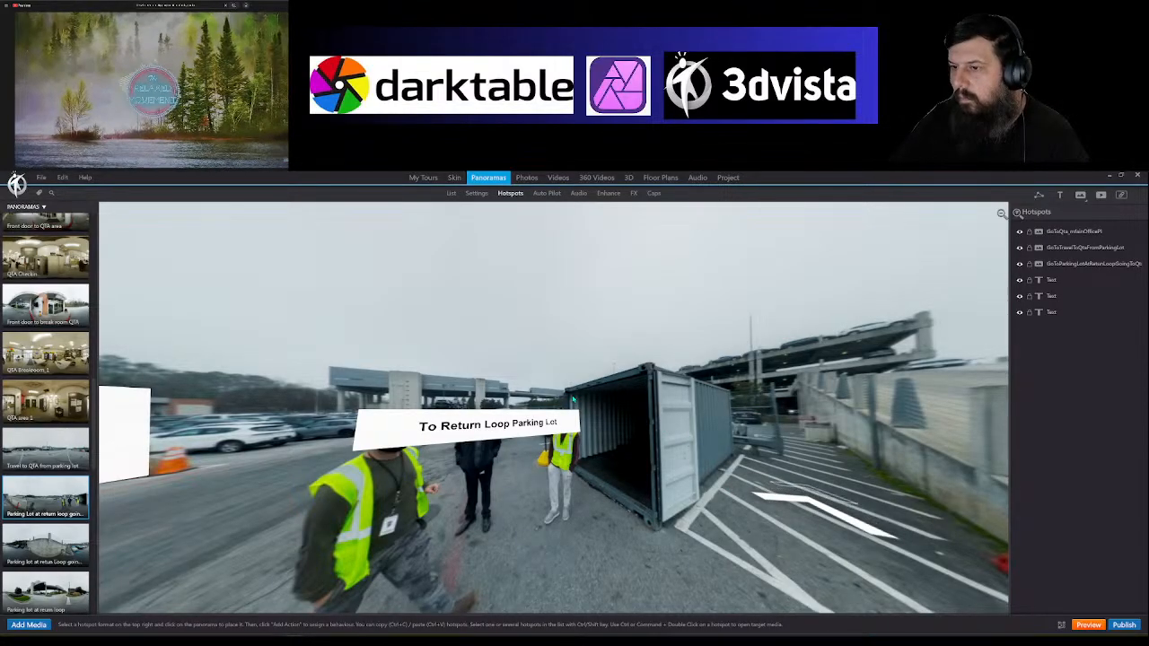
drag(524, 434, 725, 414)
drag(787, 519, 596, 466)
click(571, 419)
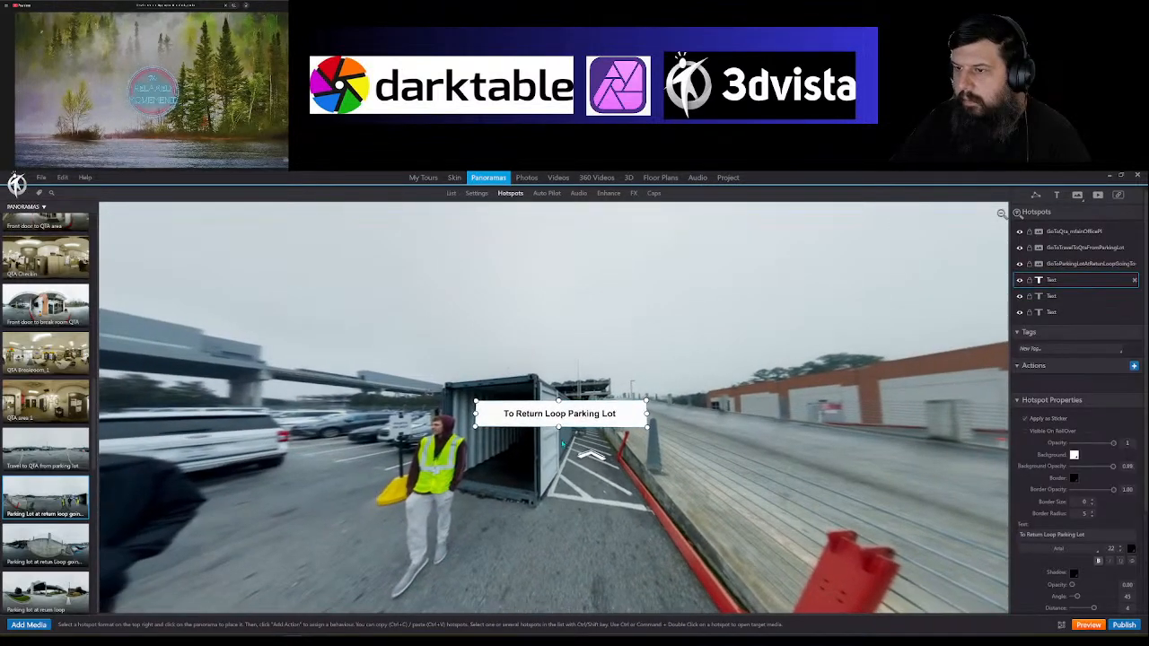
drag(474, 401, 585, 388)
scroll(700, 409, up, 4)
drag(864, 434, 951, 452)
Step: Draw a polygon hotspot around the three people standing beside the open container
drag(619, 466, 801, 482)
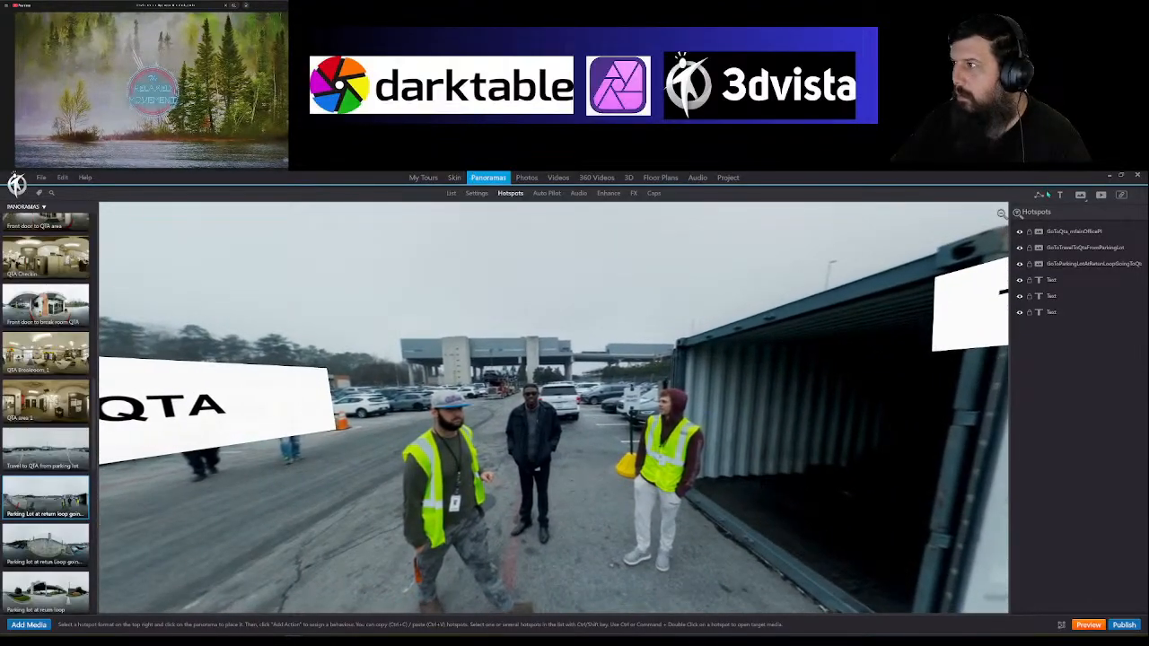
click(1038, 196)
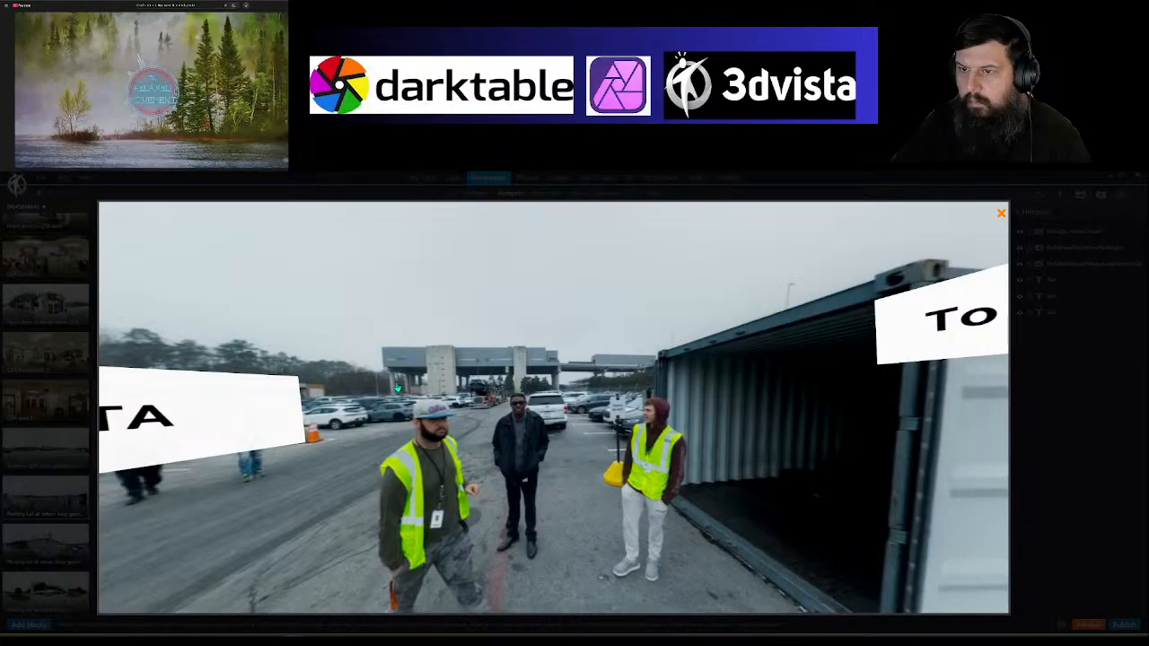
mouse_move(365, 585)
mouse_down()
mouse_move(422, 496)
mouse_move(412, 300)
mouse_move(727, 300)
mouse_move(711, 300)
mouse_move(738, 305)
mouse_move(736, 395)
mouse_move(755, 307)
mouse_move(725, 487)
mouse_move(452, 500)
mouse_move(424, 491)
mouse_up()
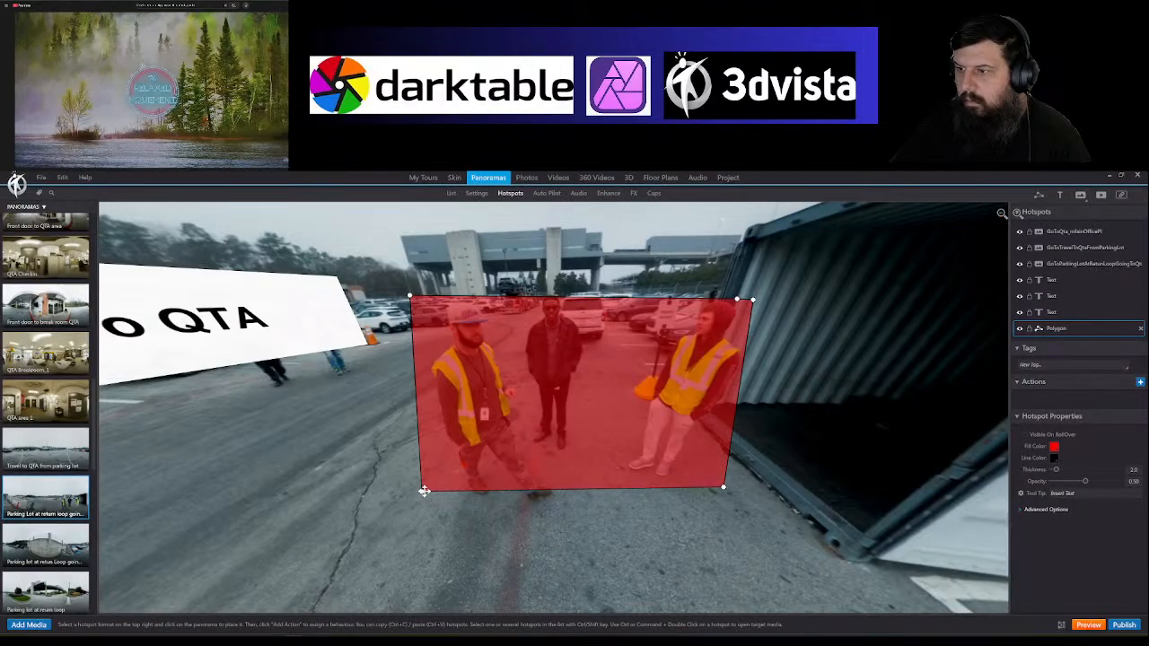
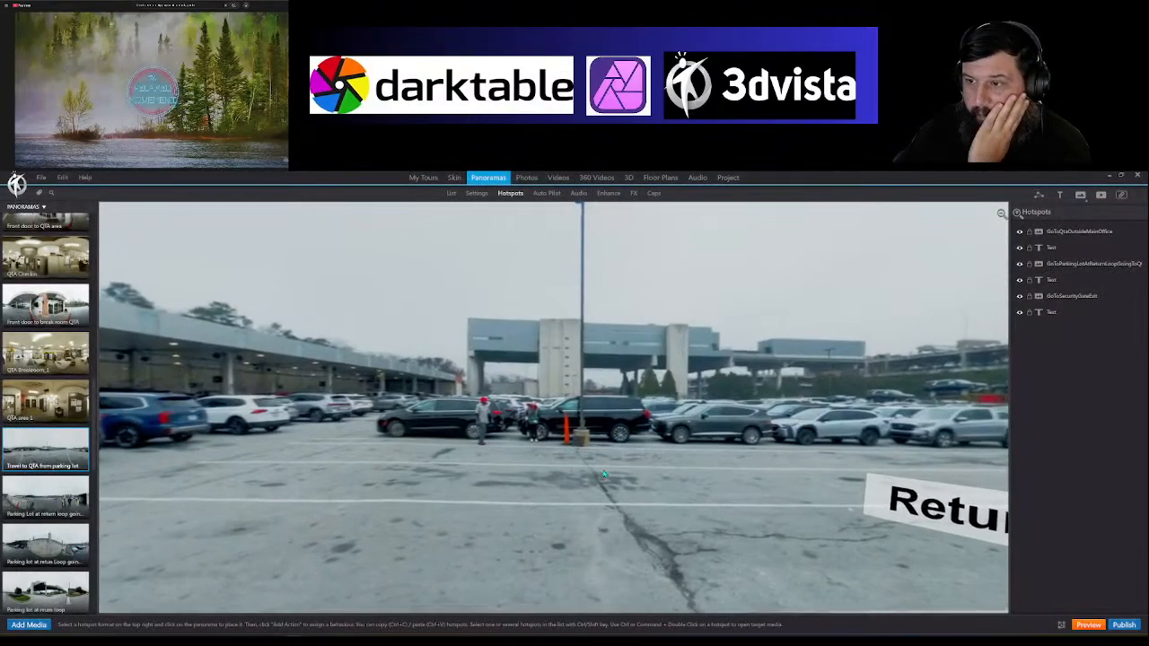
Step: Delete the blue arrow hotspot above the "Return Loop Parking" label in the Travel to QTA from parking lot panorama
drag(604, 474, 402, 539)
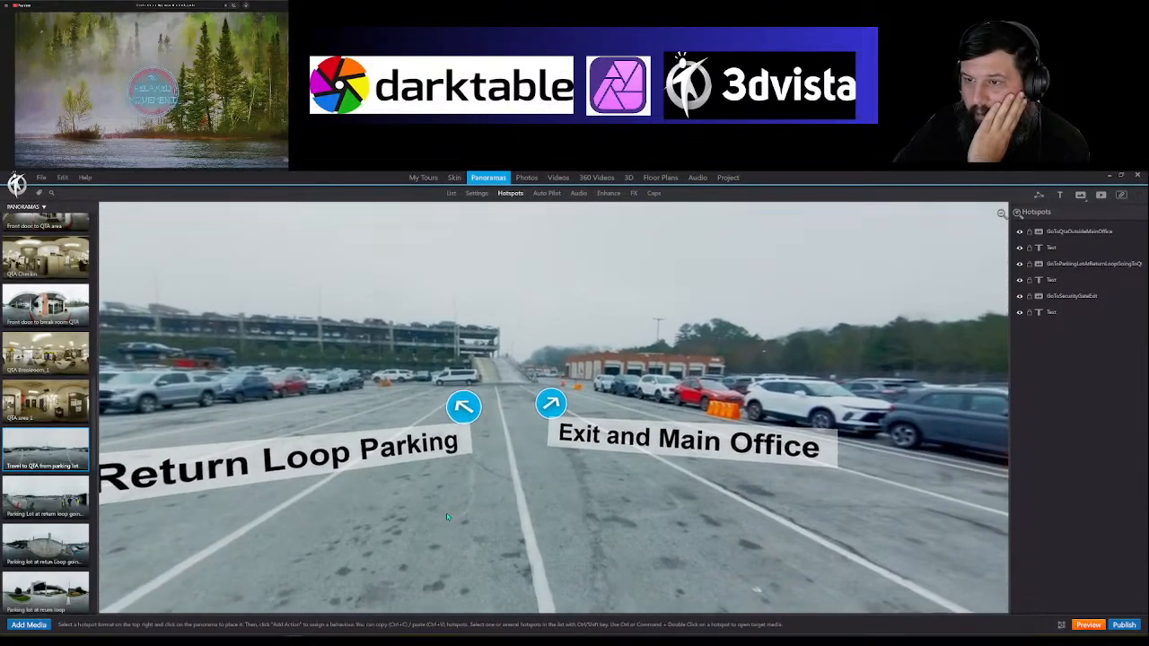
click(466, 404)
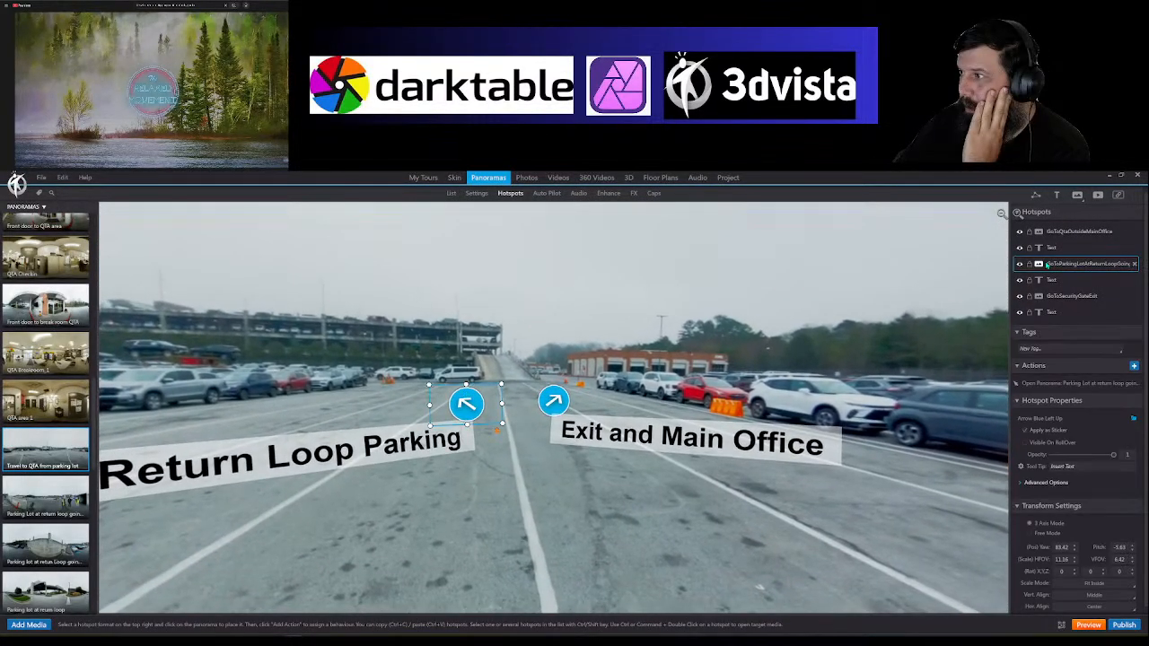
click(1134, 265)
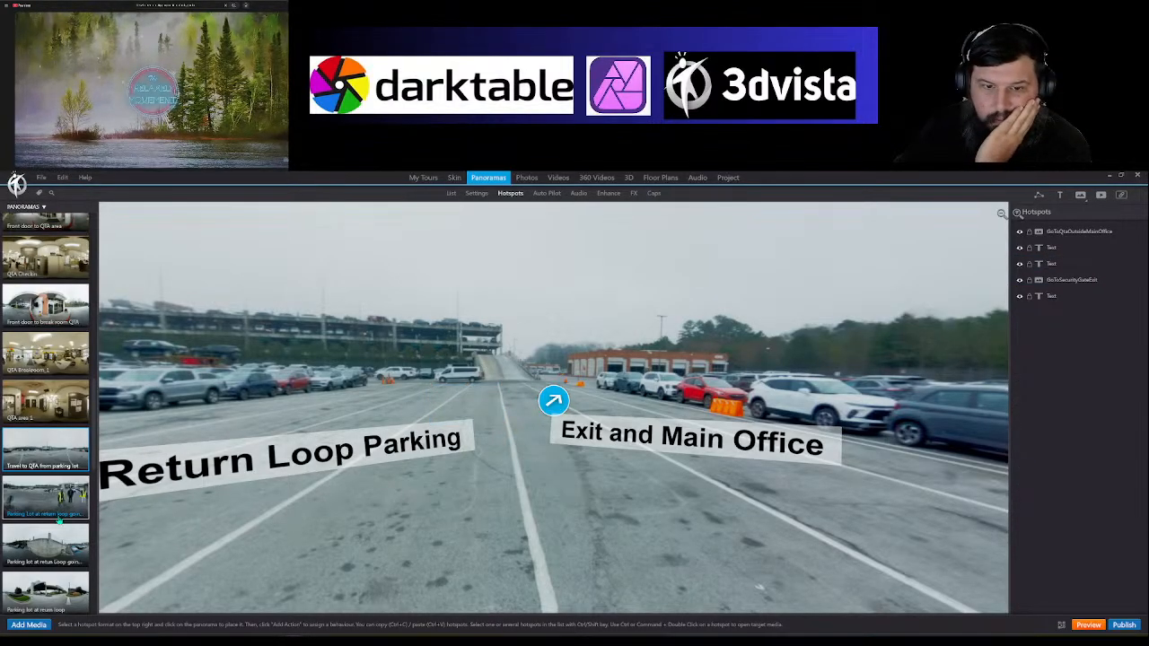
Step: Add a blue up-left arrow linking to the return loop parking lot panorama, placing its return hotspot by the far end of the wall
right_click(463, 412)
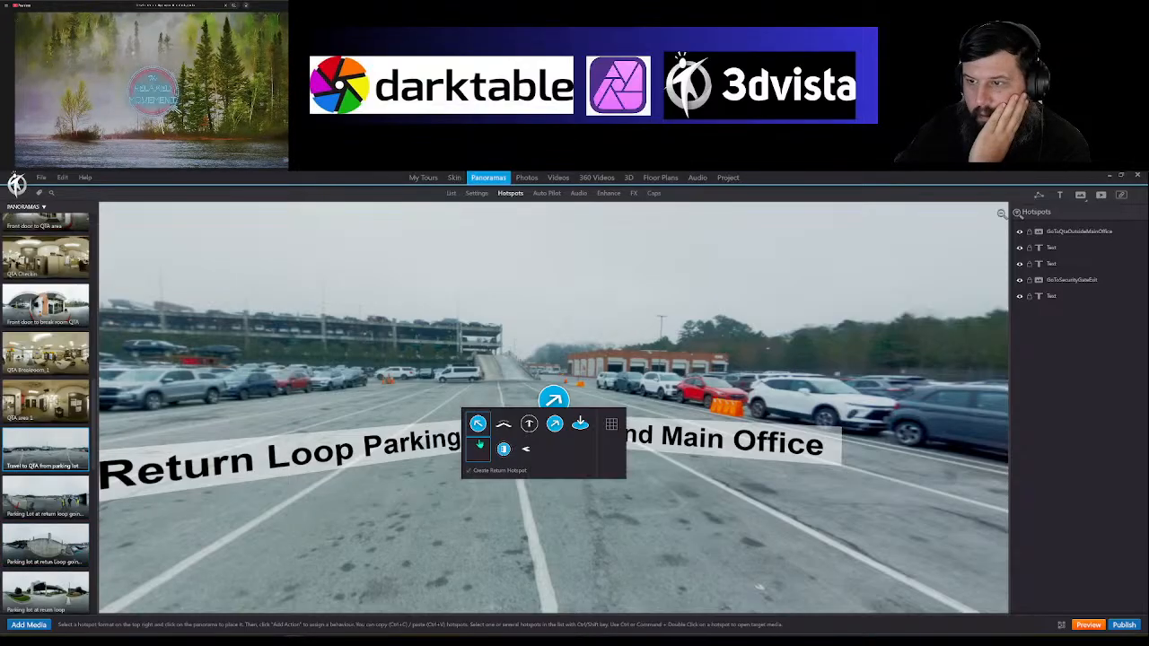
click(476, 438)
drag(574, 401, 769, 401)
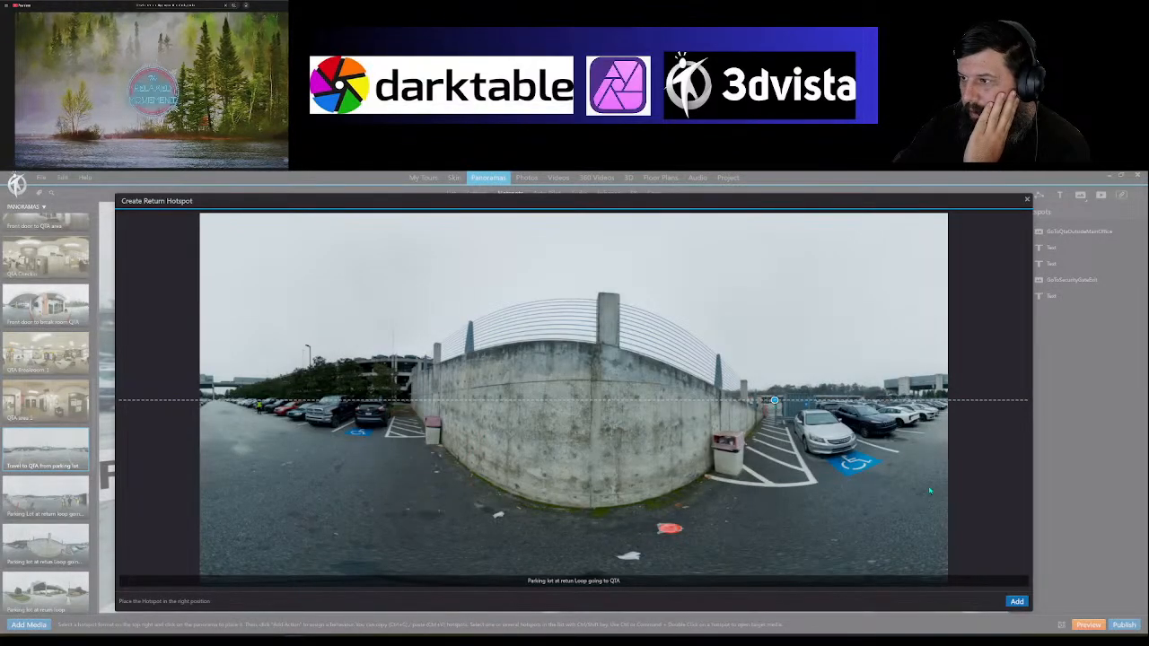
click(1017, 601)
Step: Shrink the new up-left arrow and position it above the end of the "Return Loop Parking" label, matching the neighbouring arrow
click(539, 404)
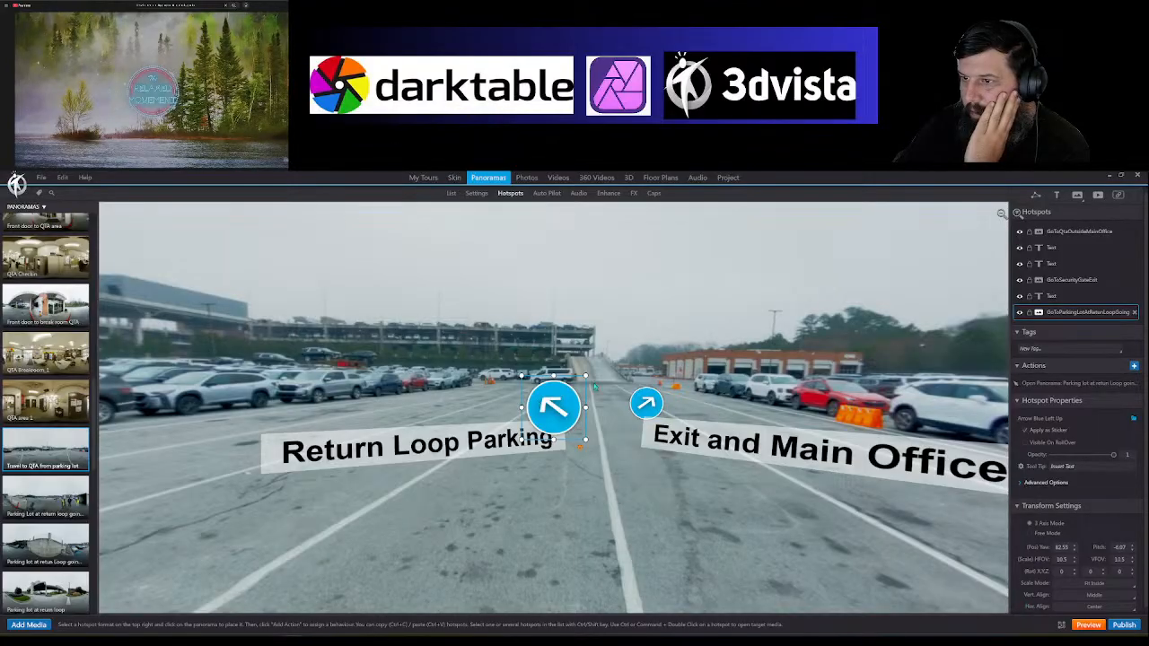
mouse_move(587, 373)
mouse_down()
mouse_move(551, 403)
mouse_move(584, 386)
mouse_up()
drag(605, 459, 539, 452)
click(494, 395)
drag(517, 377, 523, 374)
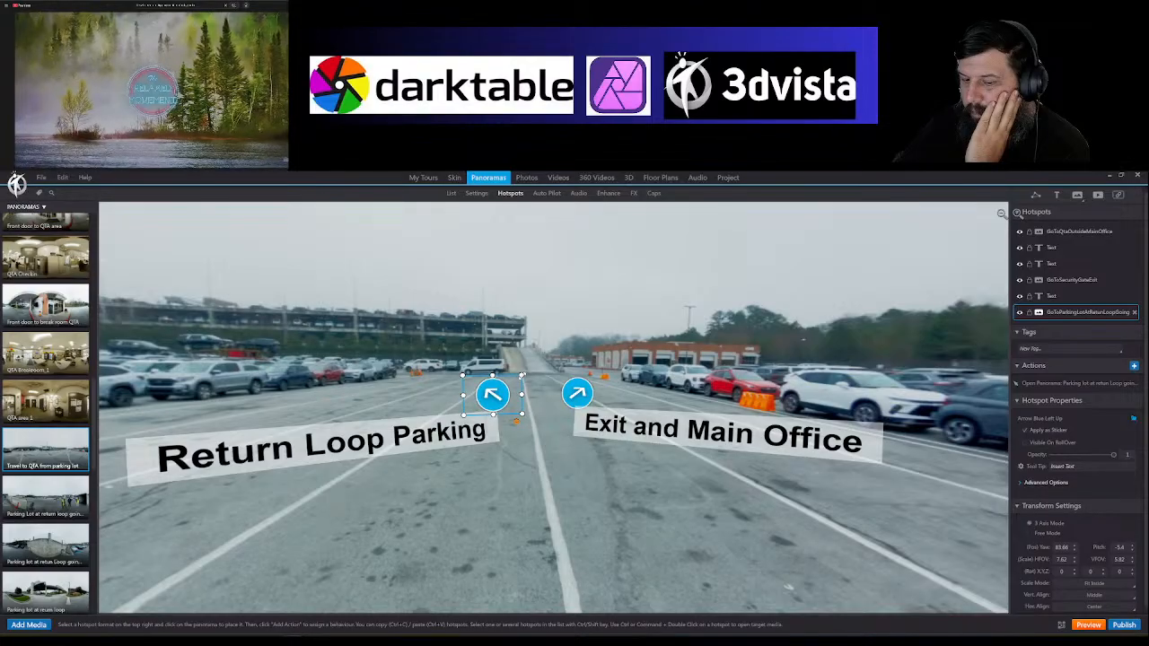
Step: Open the panorama linked by the new up-left arrow, move its blue return arrow aside and delete the Arrow 06 hotspot by the wall
drag(566, 472, 622, 478)
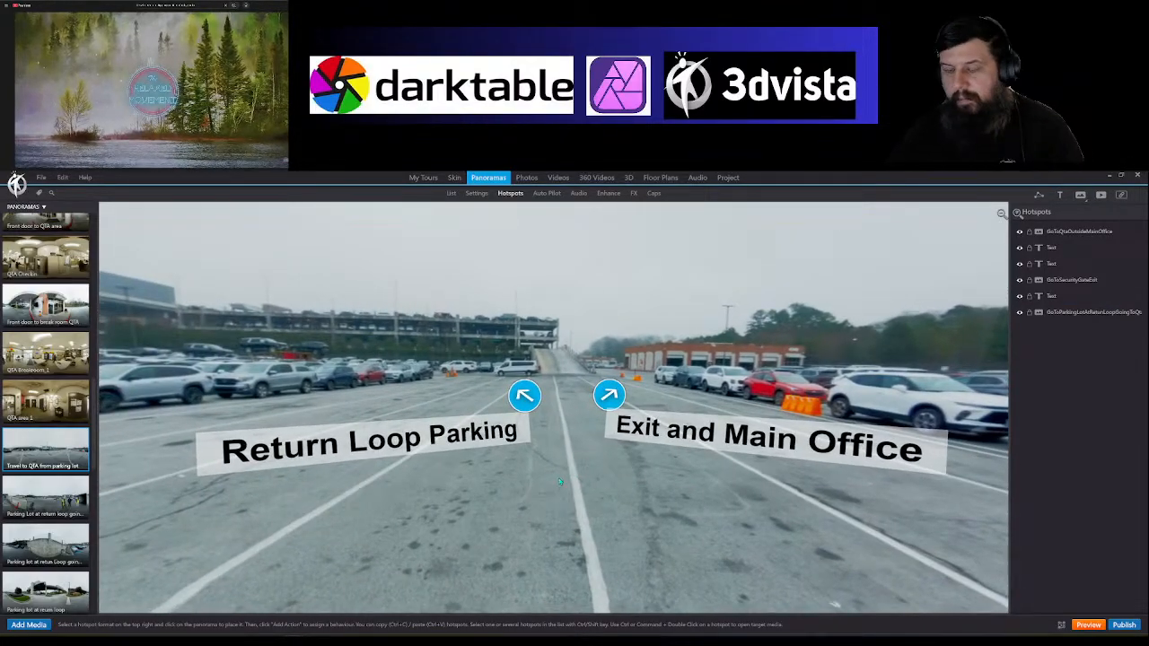
click(524, 397)
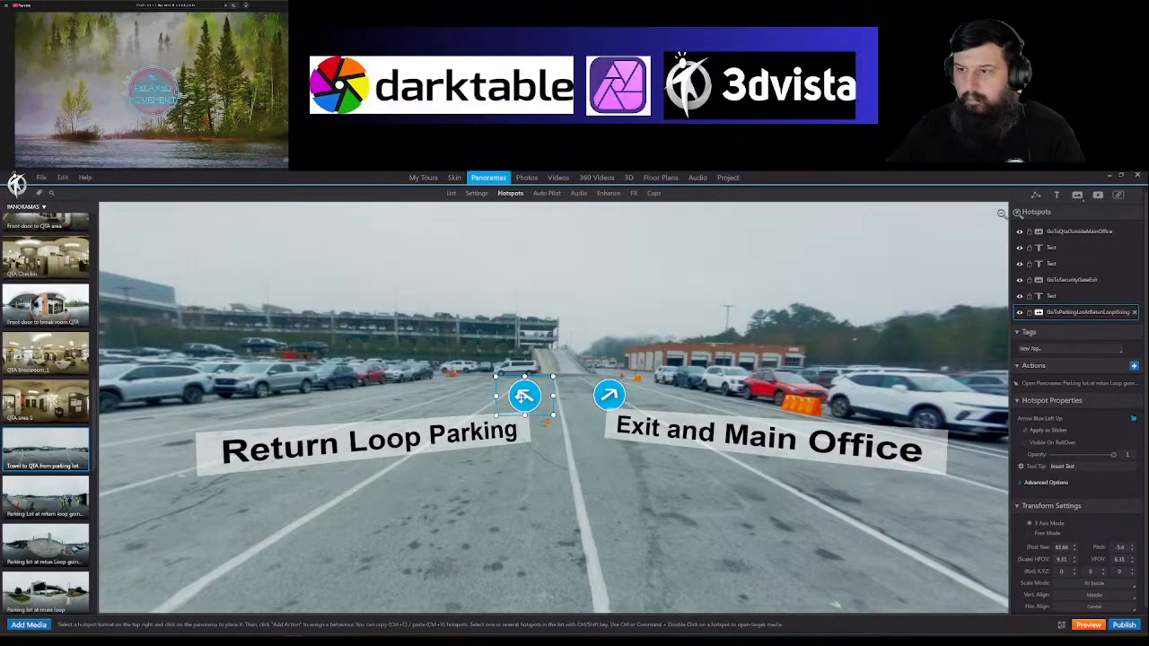
ctrl+double_click(524, 397)
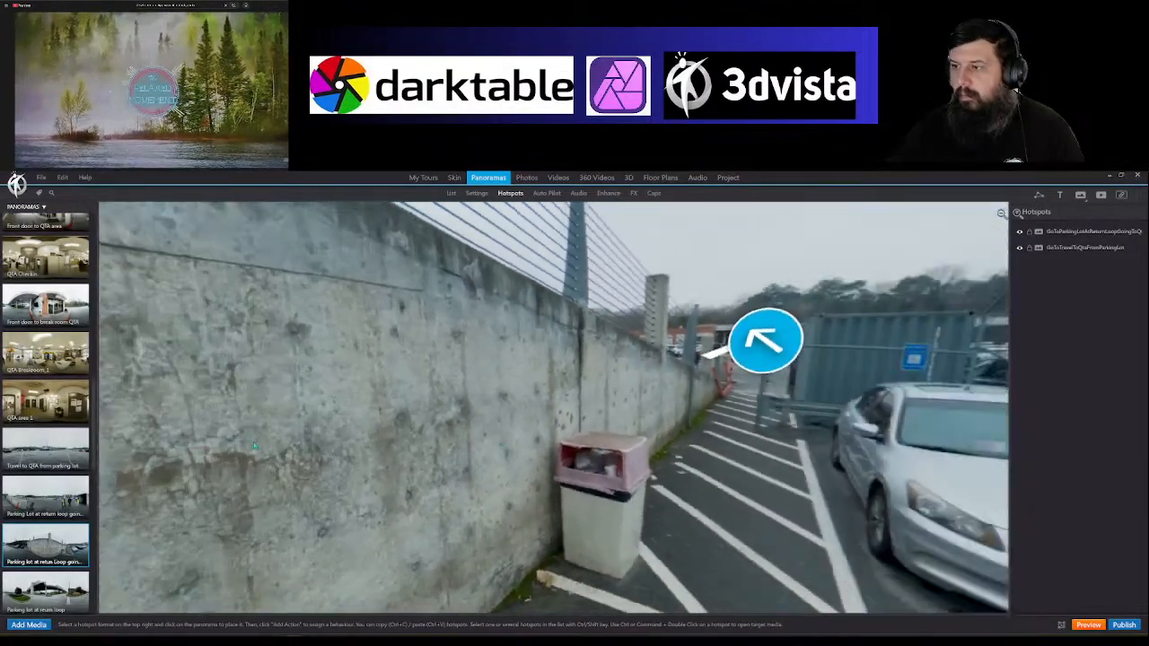
drag(255, 445, 144, 449)
drag(507, 360, 619, 371)
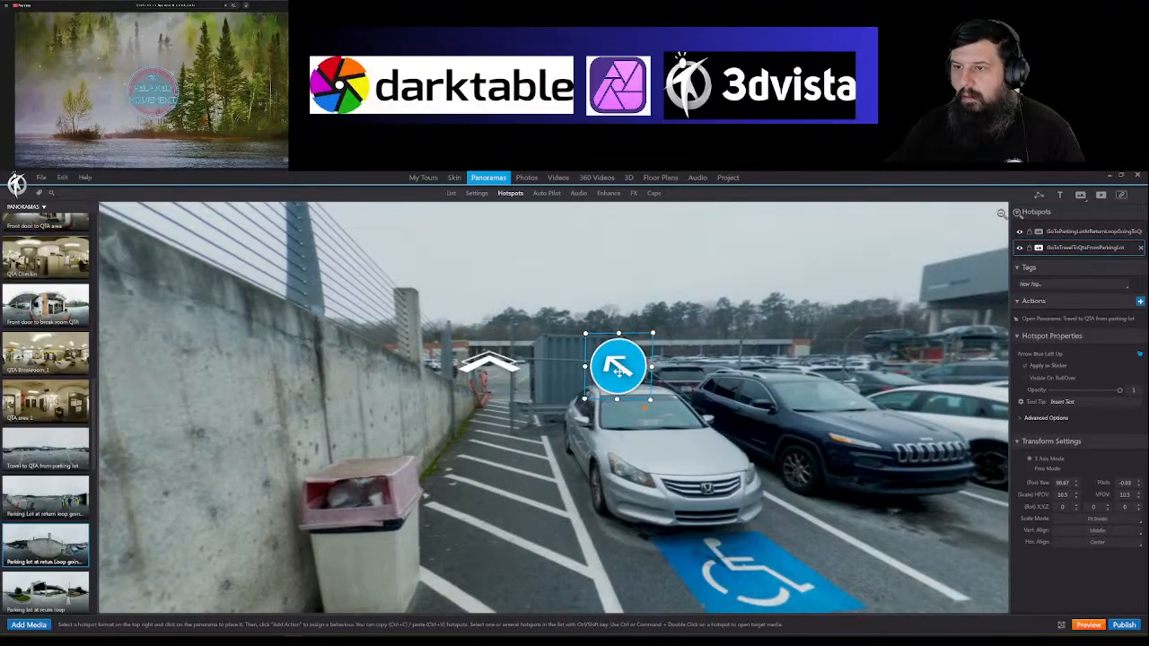
click(493, 365)
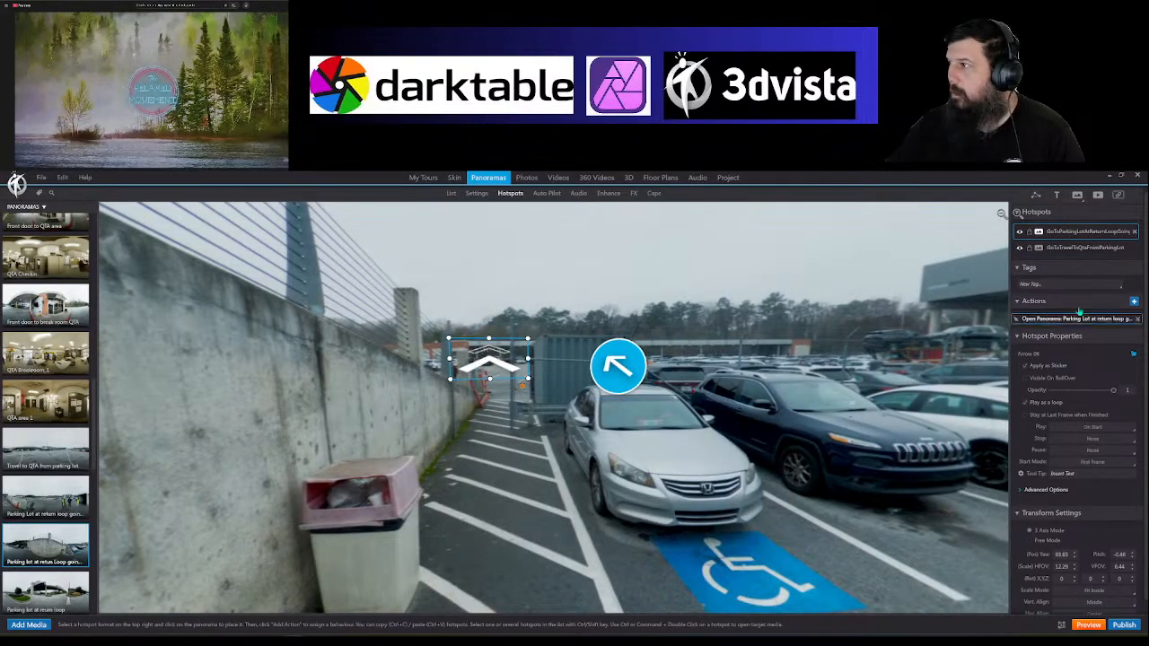
click(1133, 232)
Step: Change the blue return arrow's icon to Arrow 06 and place it on the hatched strip beside the concrete wall
drag(639, 377, 531, 408)
mouse_move(539, 439)
click(503, 442)
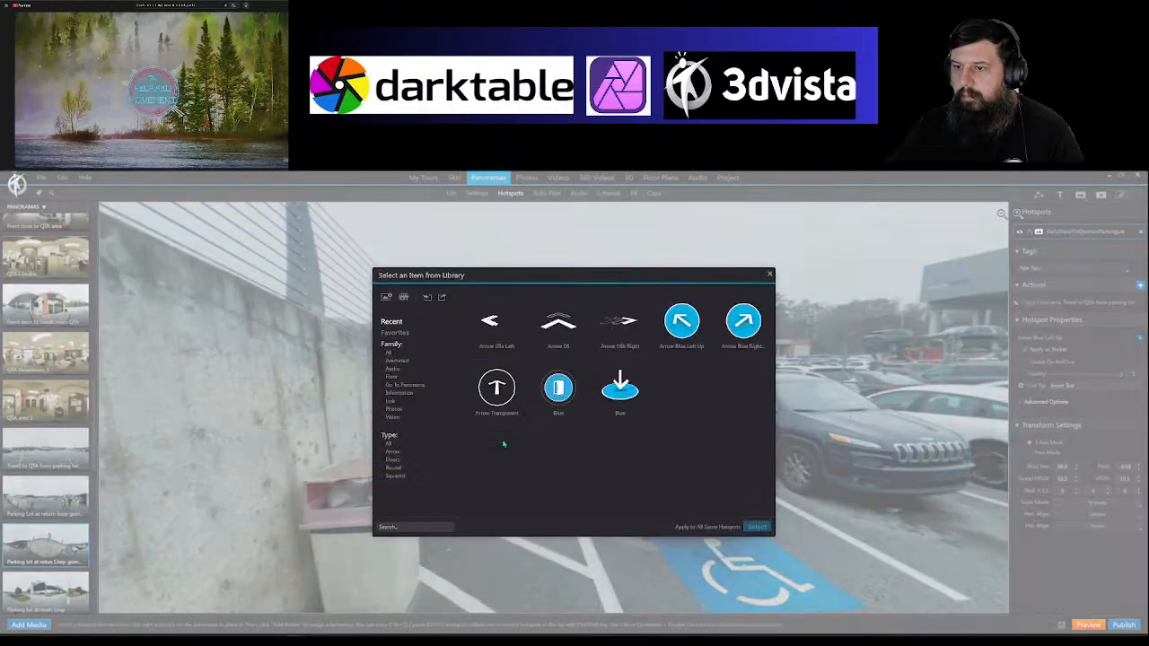
click(569, 321)
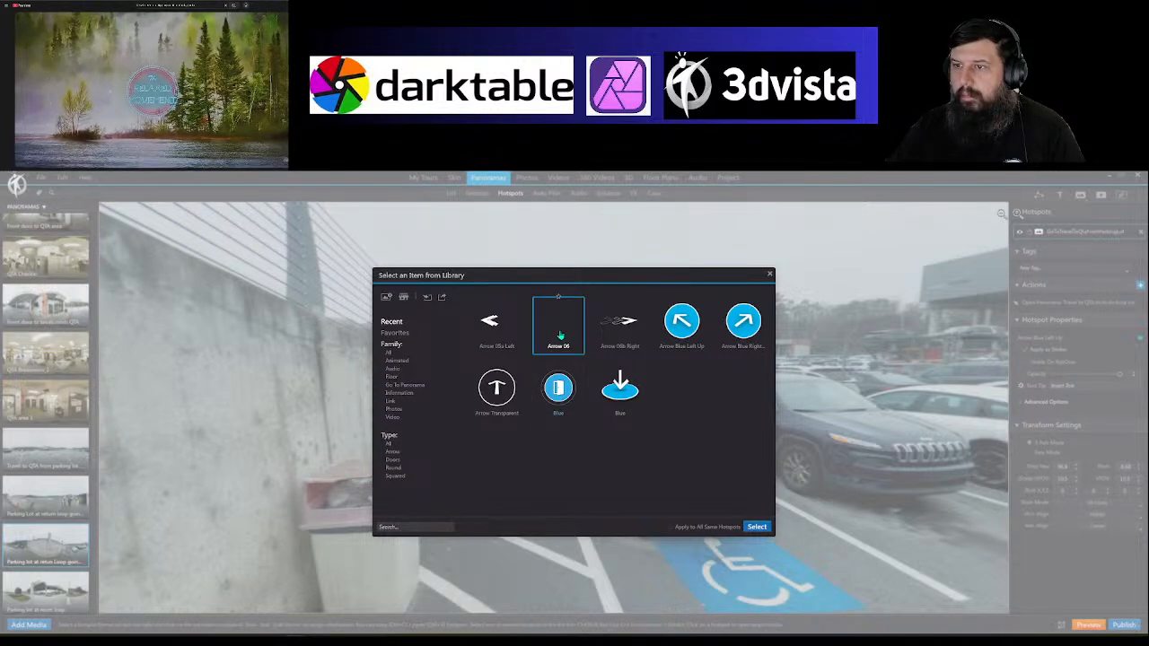
click(752, 526)
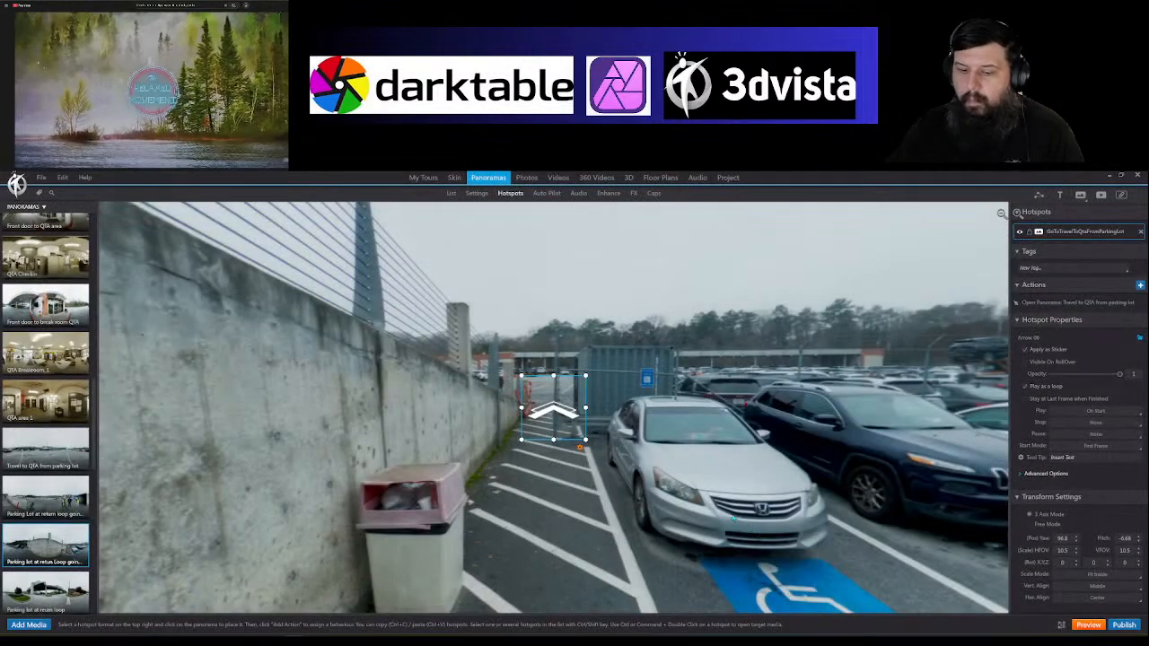
drag(547, 425, 536, 453)
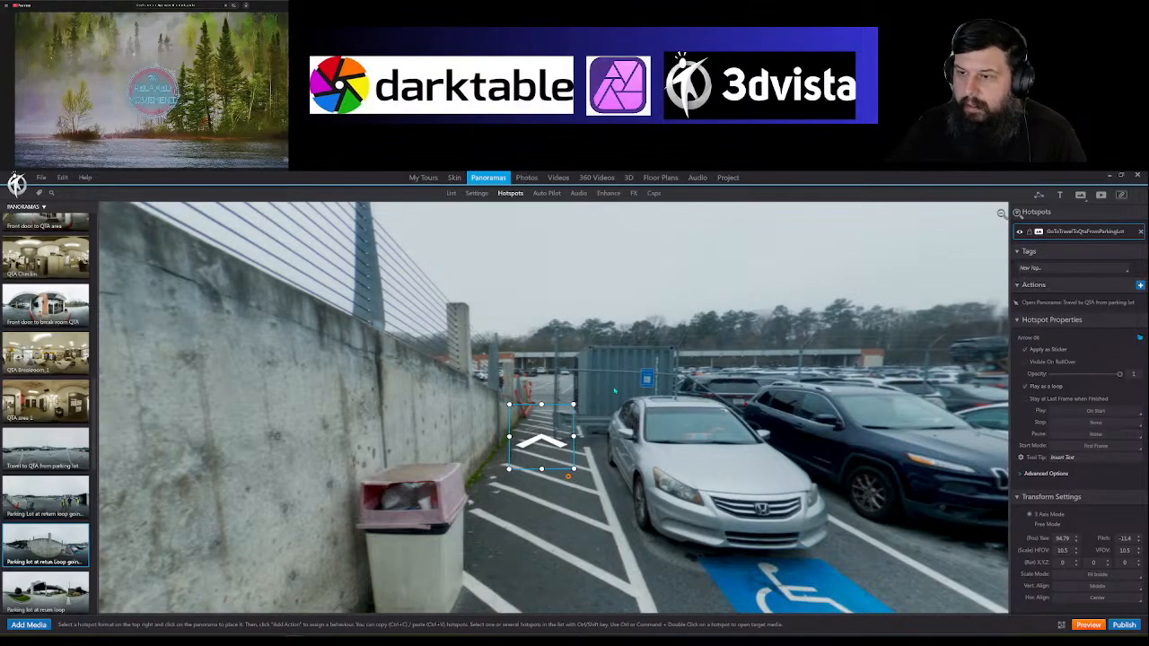
Step: Add a text box above the arrow by the wall, with border opacity 0.67 and background opacity 0.56
drag(730, 369, 826, 475)
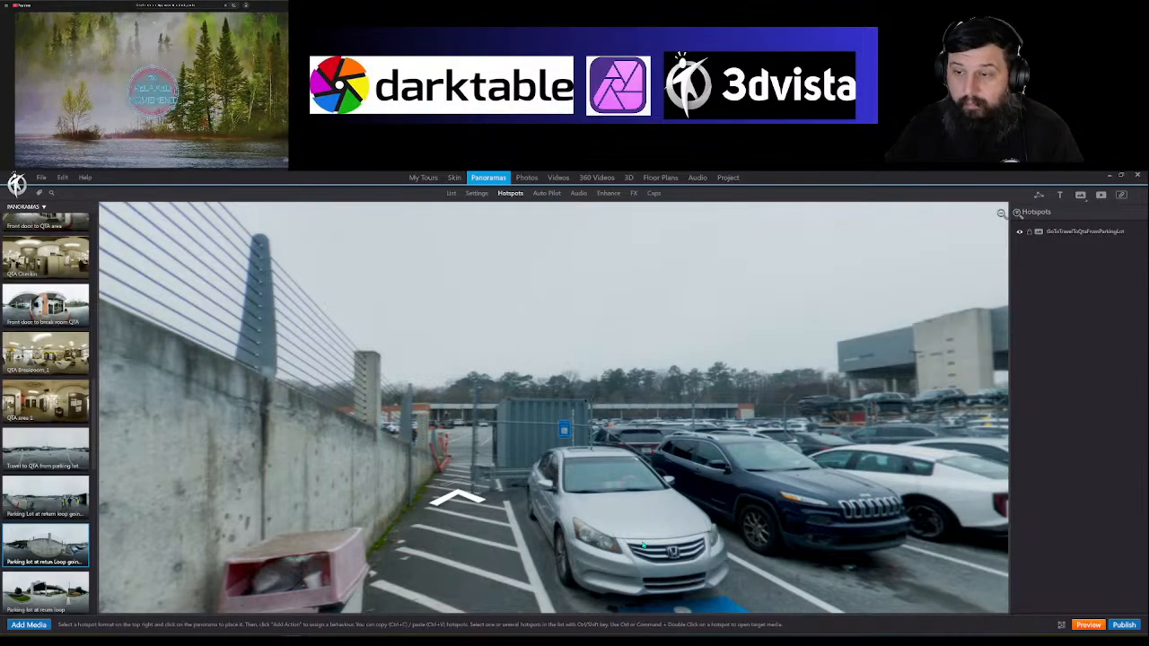
drag(621, 531, 475, 463)
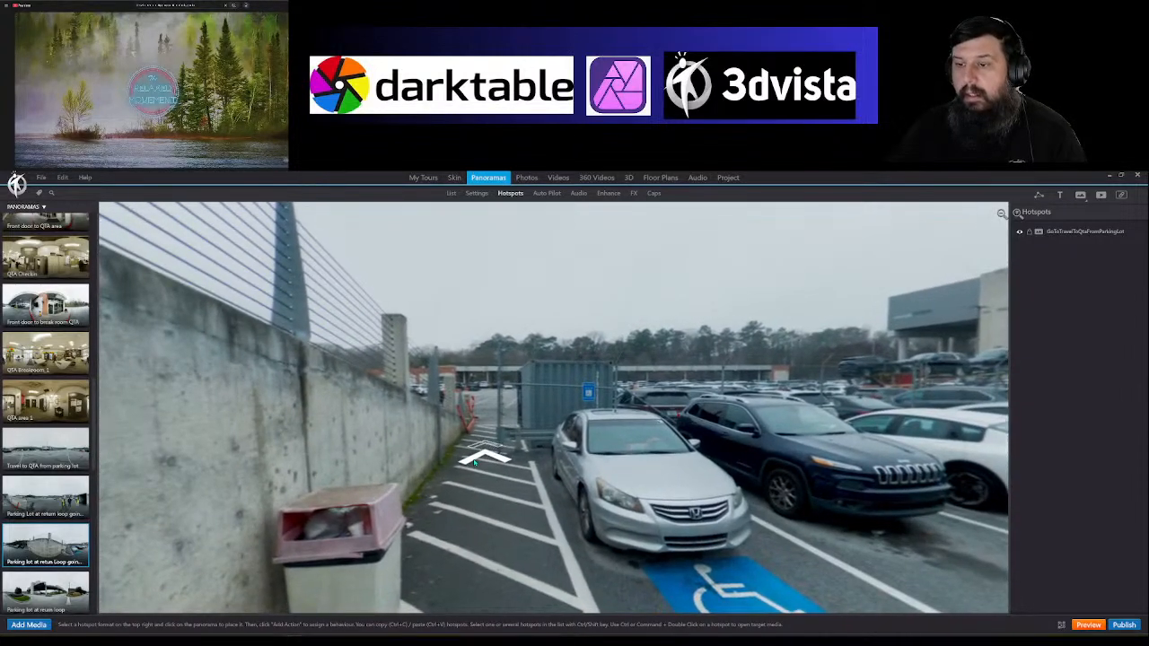
click(475, 461)
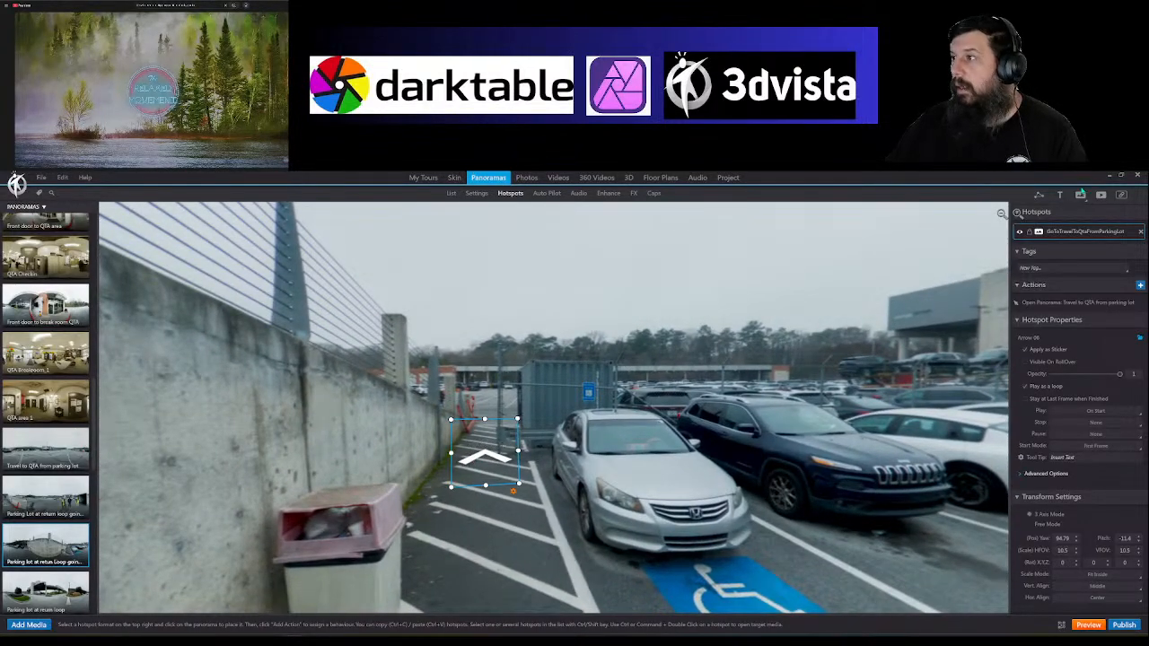
click(1062, 196)
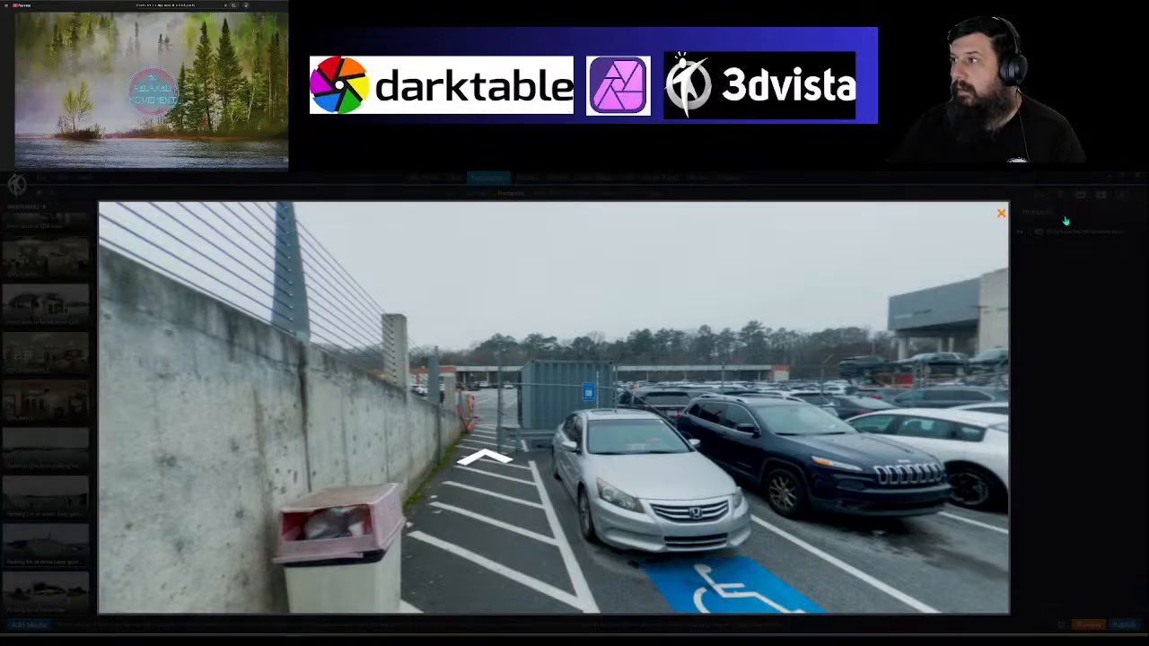
click(459, 387)
drag(491, 381, 527, 374)
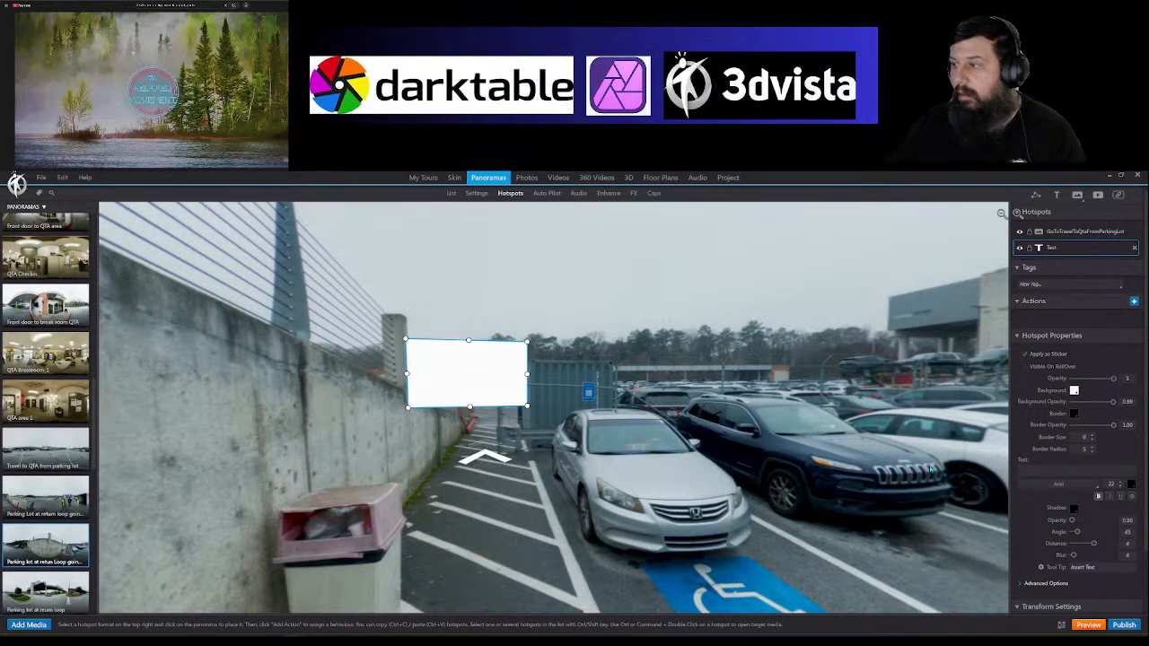
mouse_move(1115, 430)
mouse_down()
mouse_move(1064, 434)
mouse_move(1102, 432)
mouse_up()
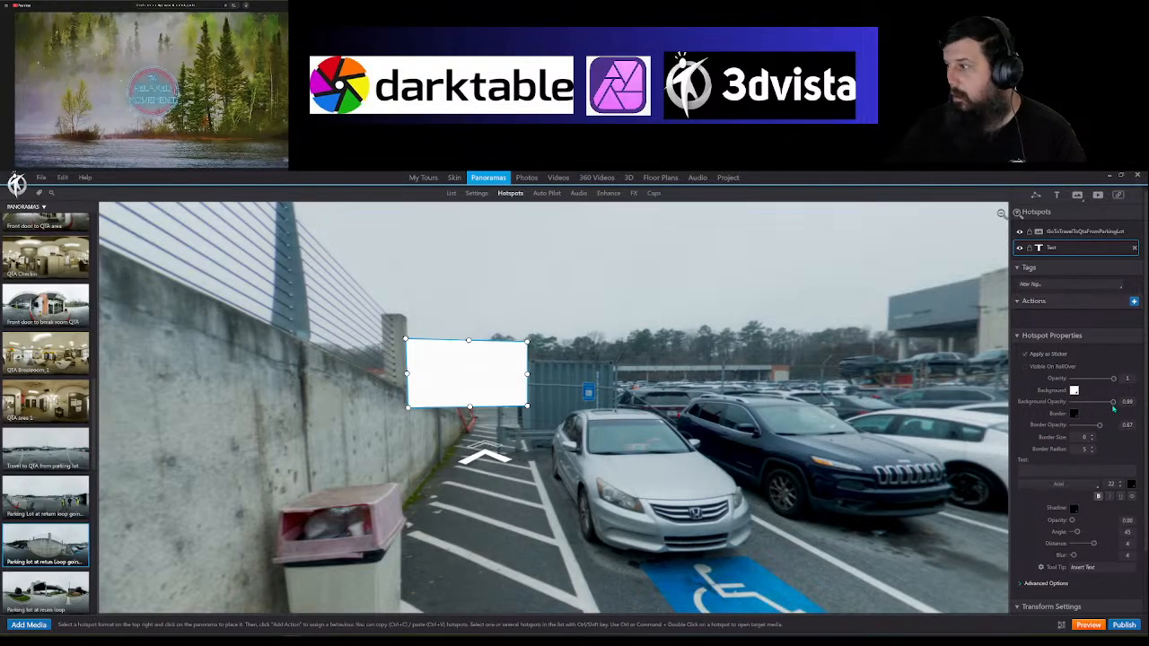
drag(1113, 401, 1093, 411)
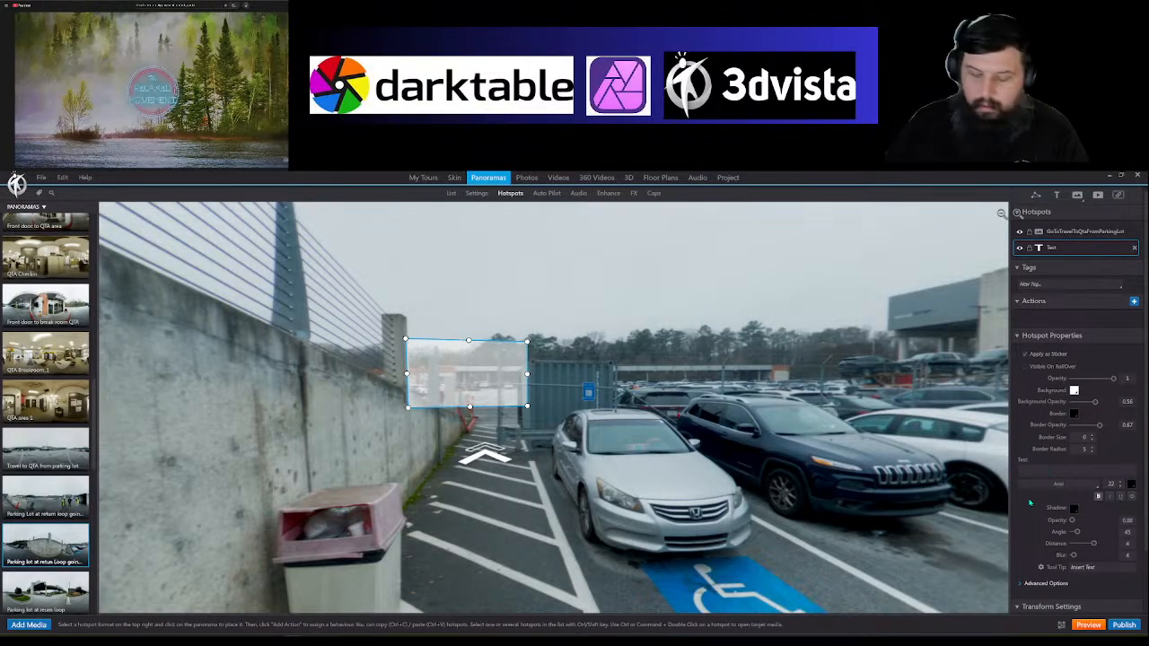
Step: Enter "To QTA" in the text box and adjust its width
text(To Q)
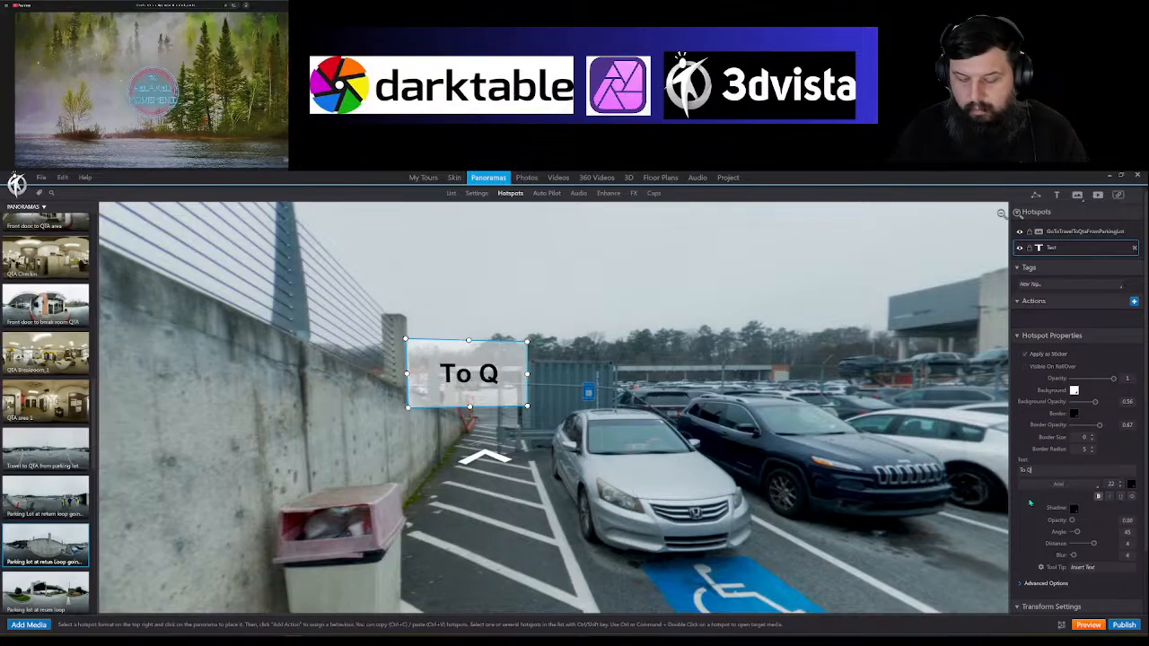
text(TA)
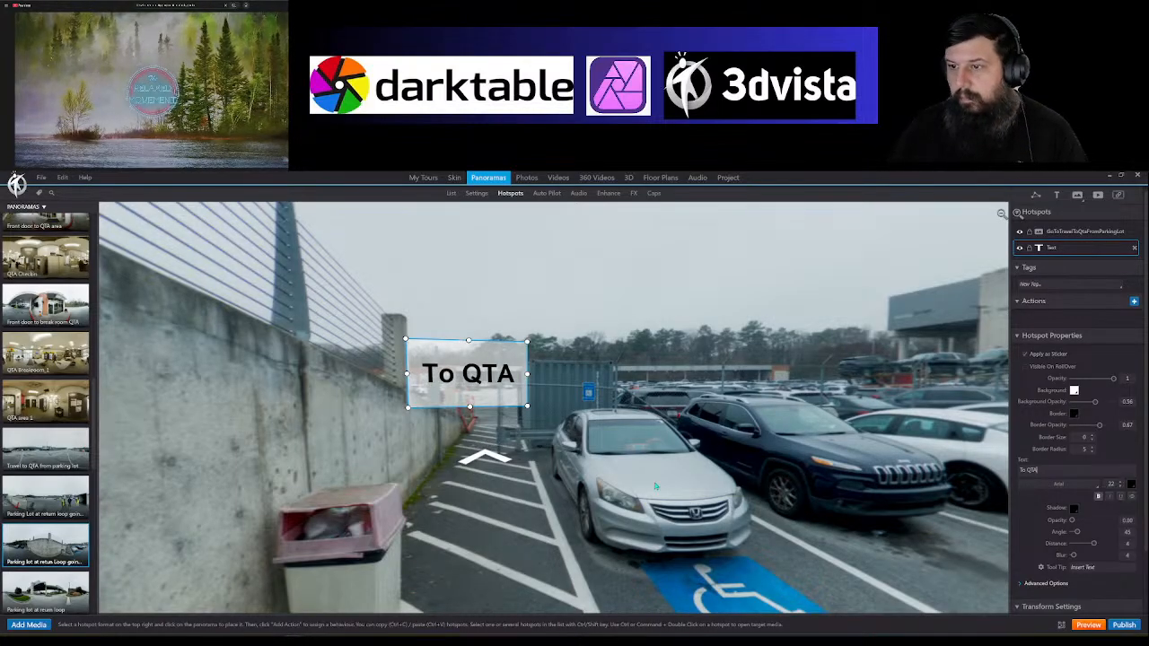
drag(527, 374, 546, 375)
Step: Add an arrow along the driving lane linking to the return loop panorama, with its return hotspot by the parked cars at that image's left edge
drag(589, 476, 549, 428)
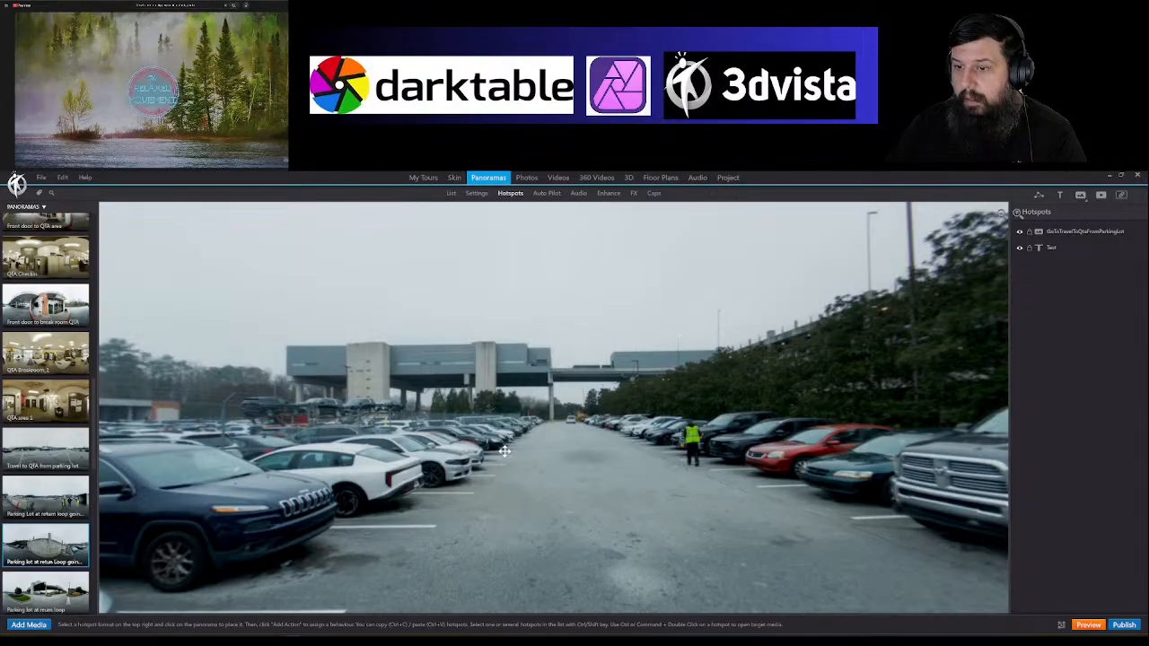
drag(503, 500, 551, 439)
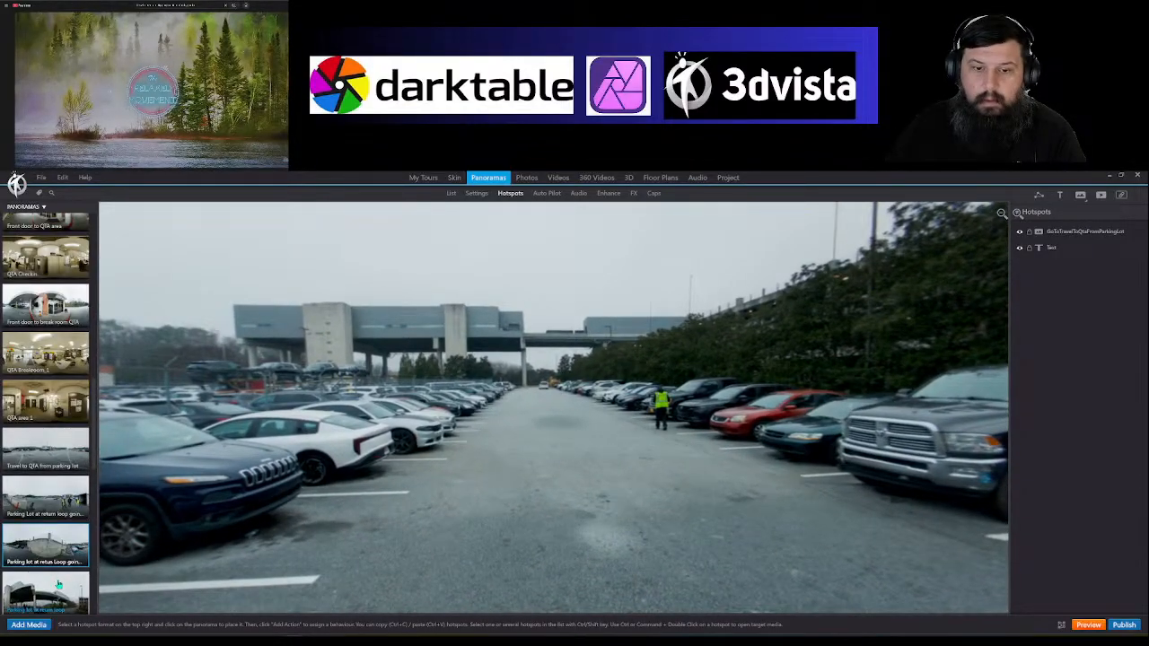
drag(60, 592, 548, 392)
click(564, 407)
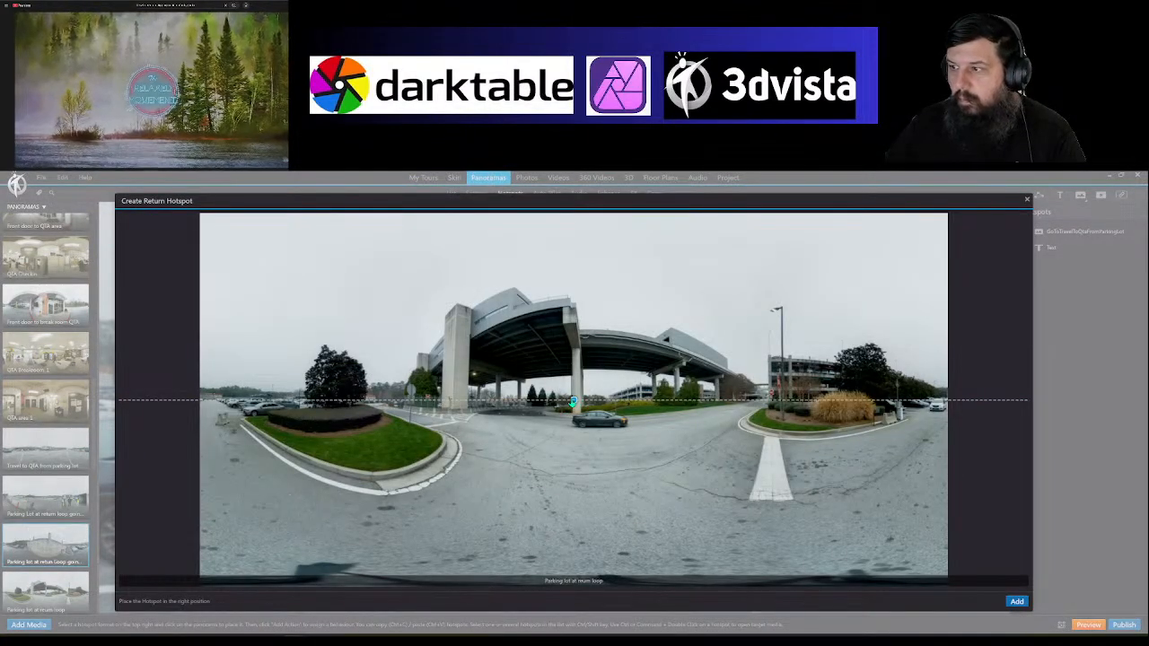
drag(573, 403, 208, 403)
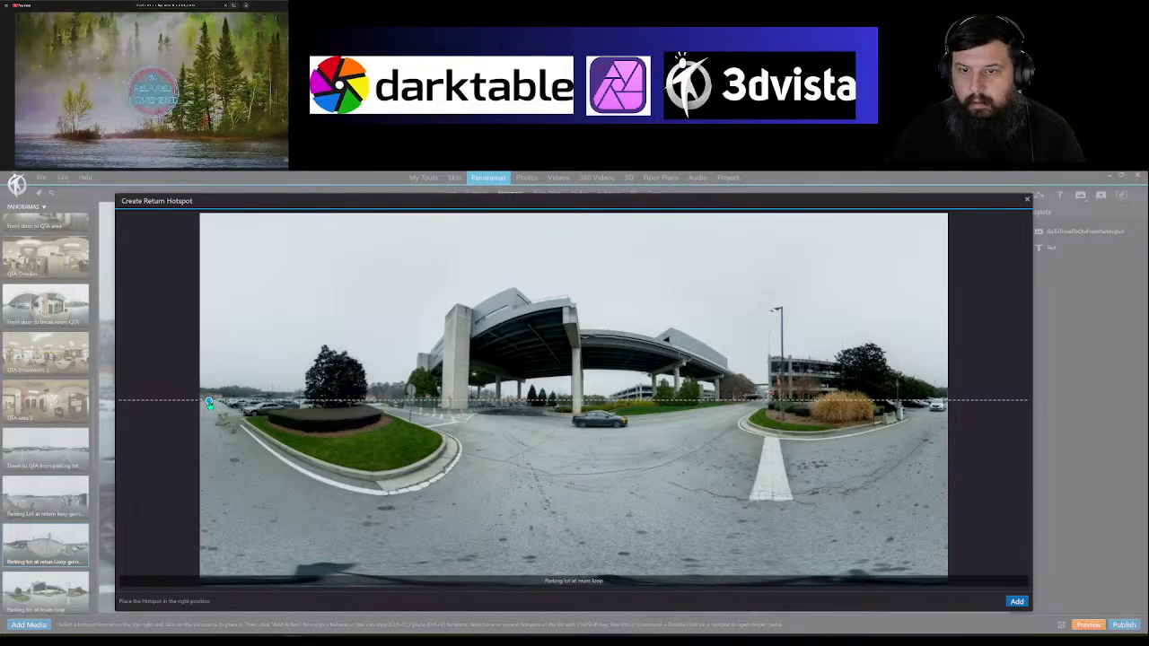
click(1015, 601)
click(548, 415)
drag(545, 418, 540, 428)
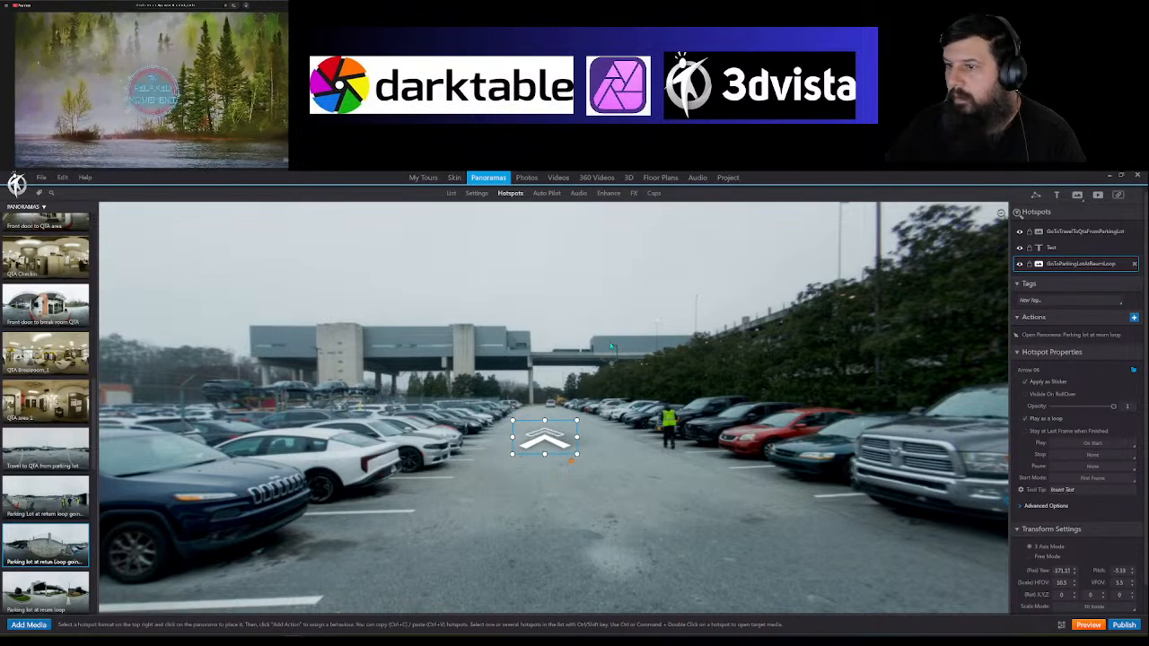
Step: Add a text box above the driving lane arrow, set its background opacity to 0.55 and centre it over the arrow
click(973, 272)
click(1059, 195)
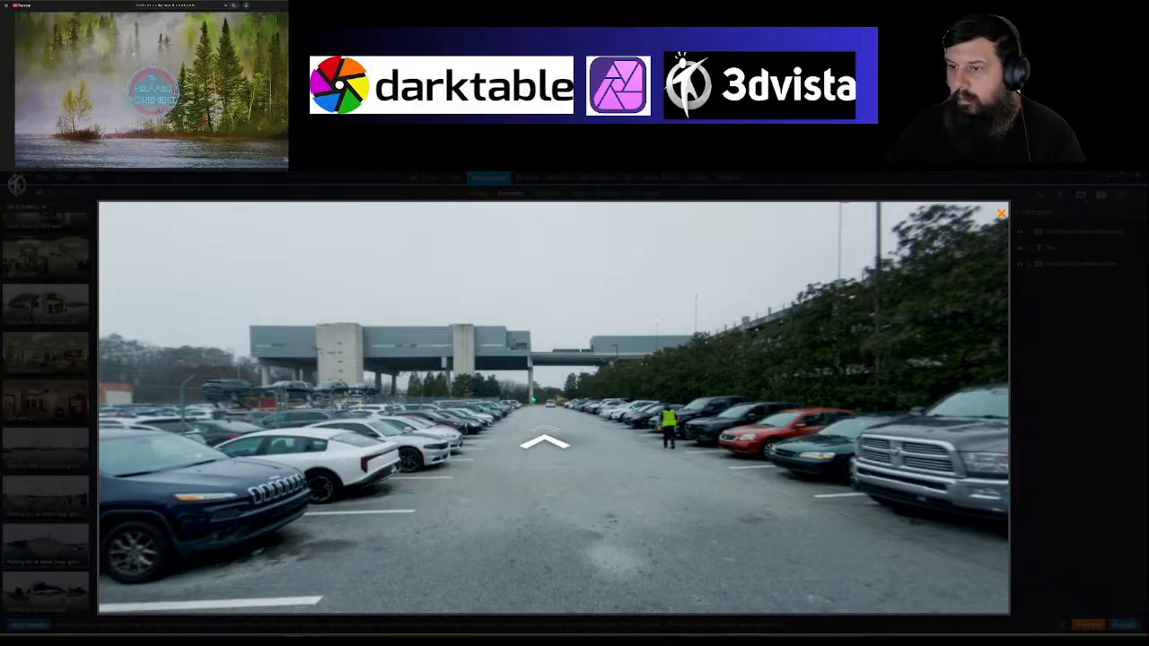
click(533, 397)
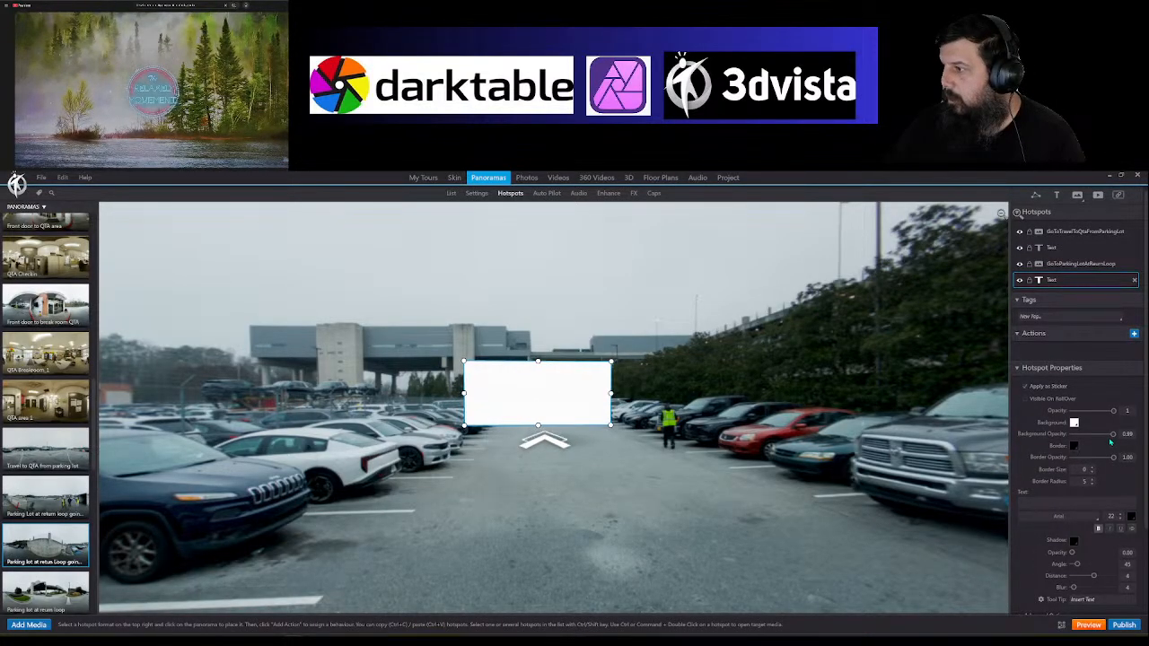
drag(1113, 434, 1094, 435)
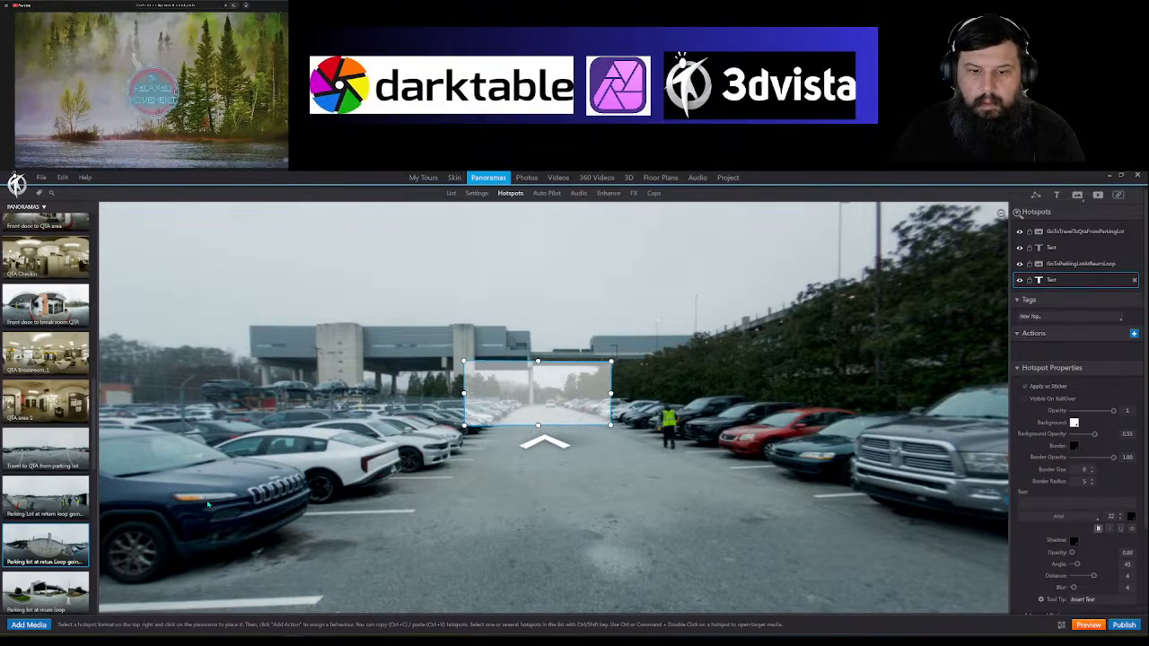
drag(542, 386, 554, 393)
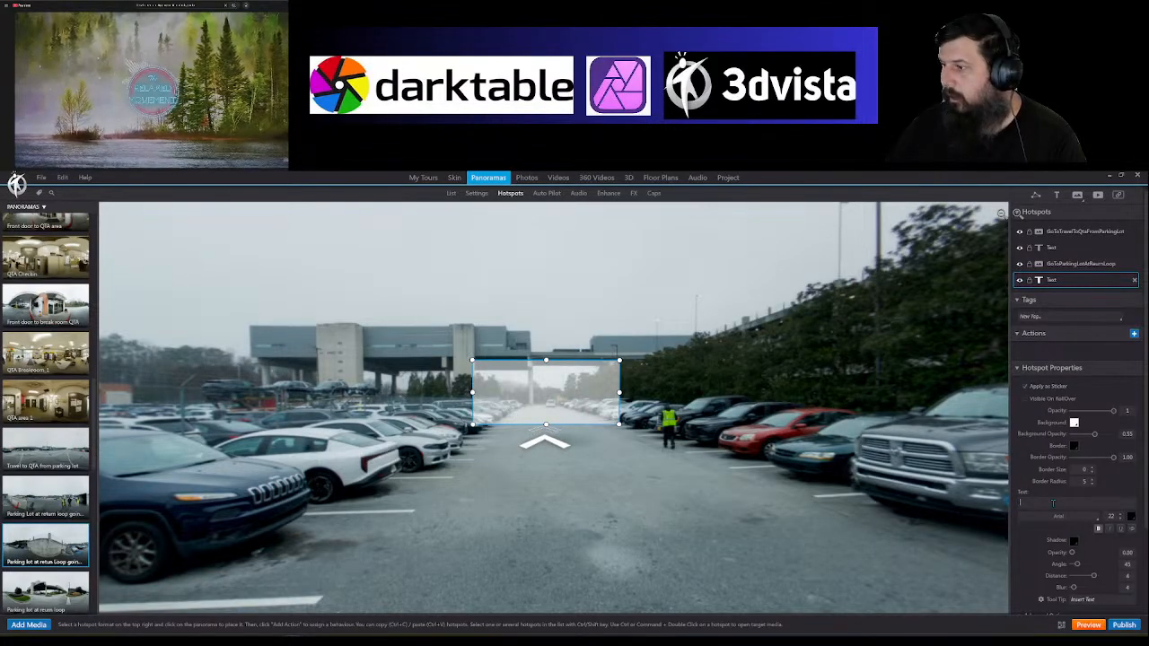
Step: Enter "Return Loop" as the label text and resize the box so the words fit on one line
text(Return Loop)
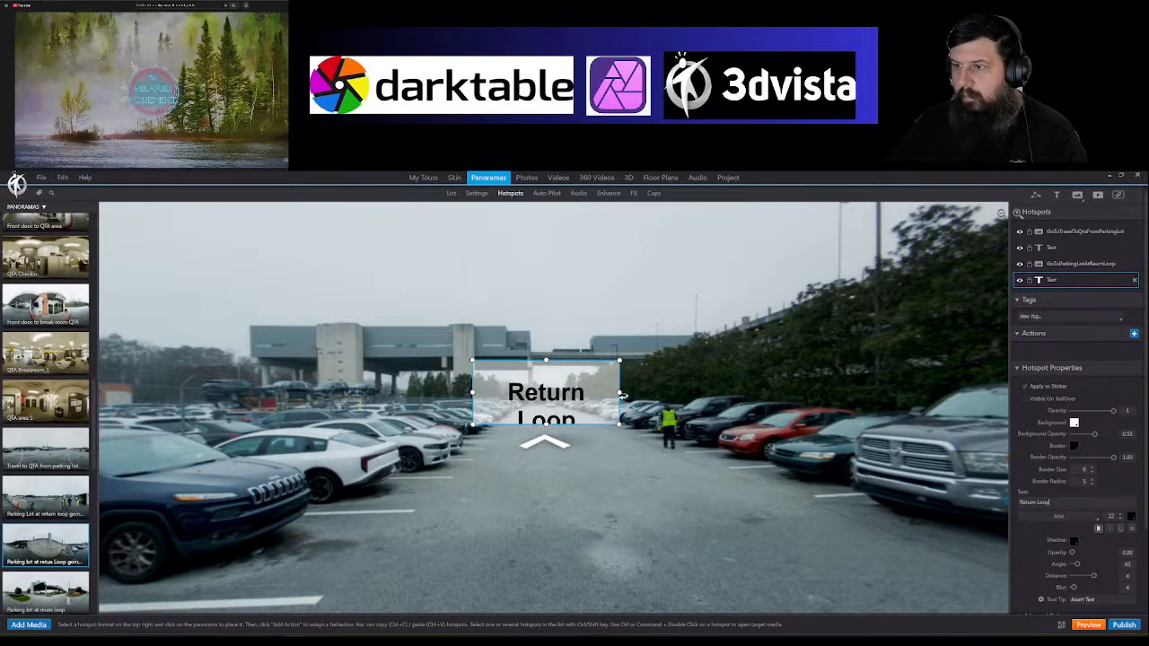
drag(621, 425, 640, 418)
click(660, 466)
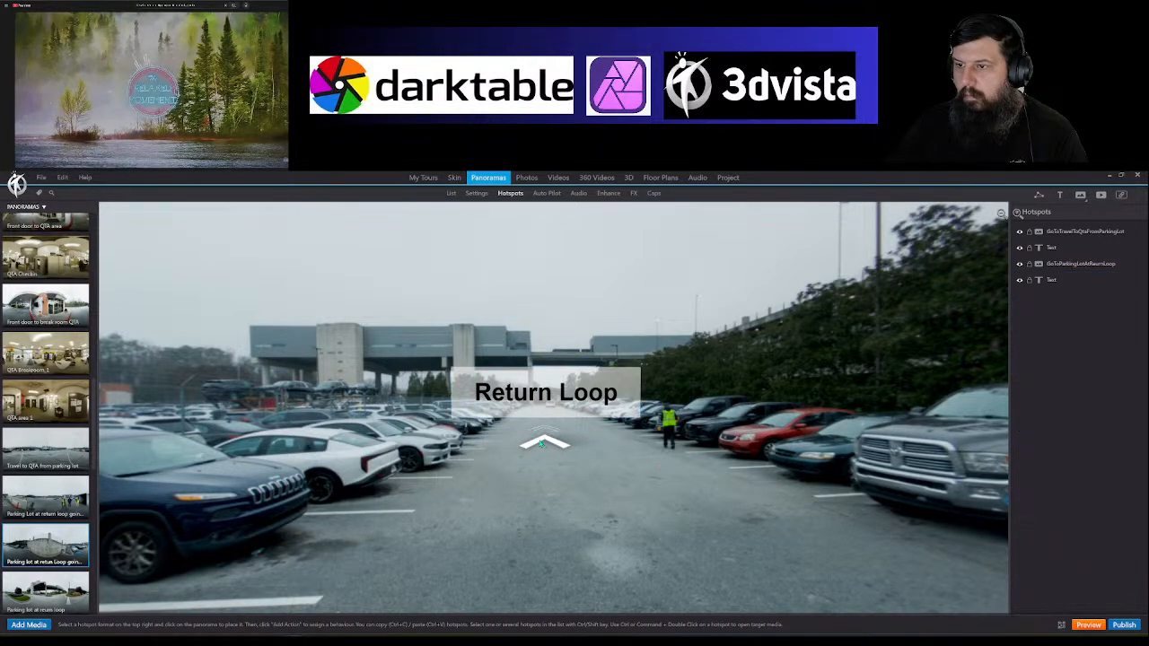
Step: Open the panorama linked by the Return Loop arrow and lower its return arrow onto the road beside the concrete barrier
click(541, 443)
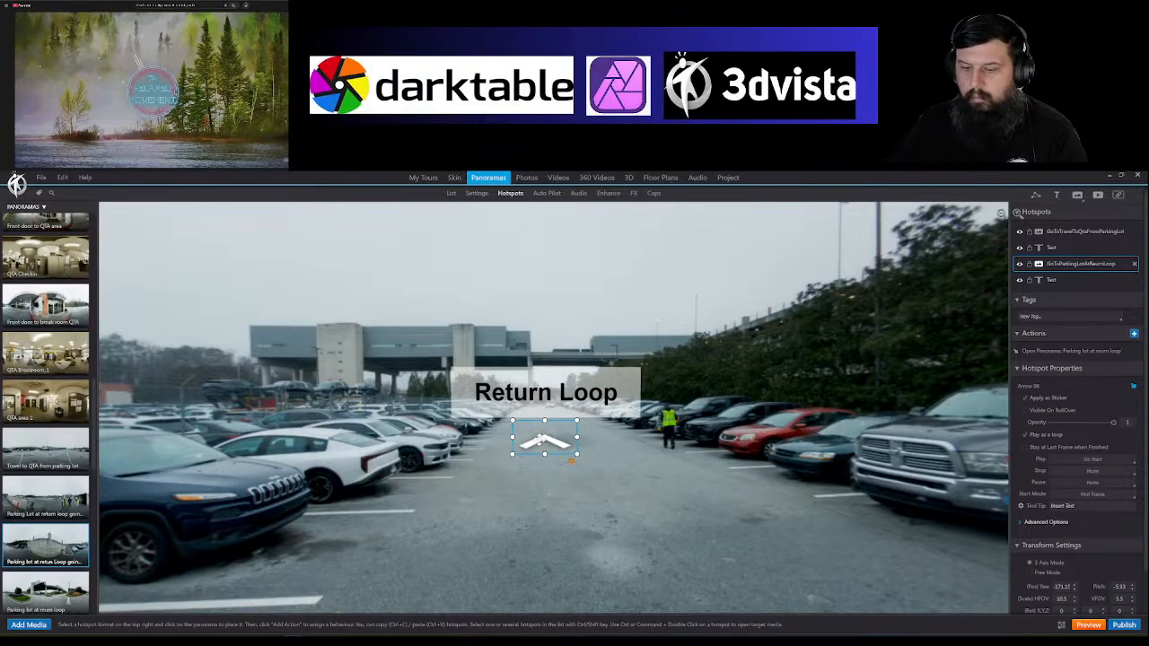
double_click(541, 440)
drag(527, 450, 842, 481)
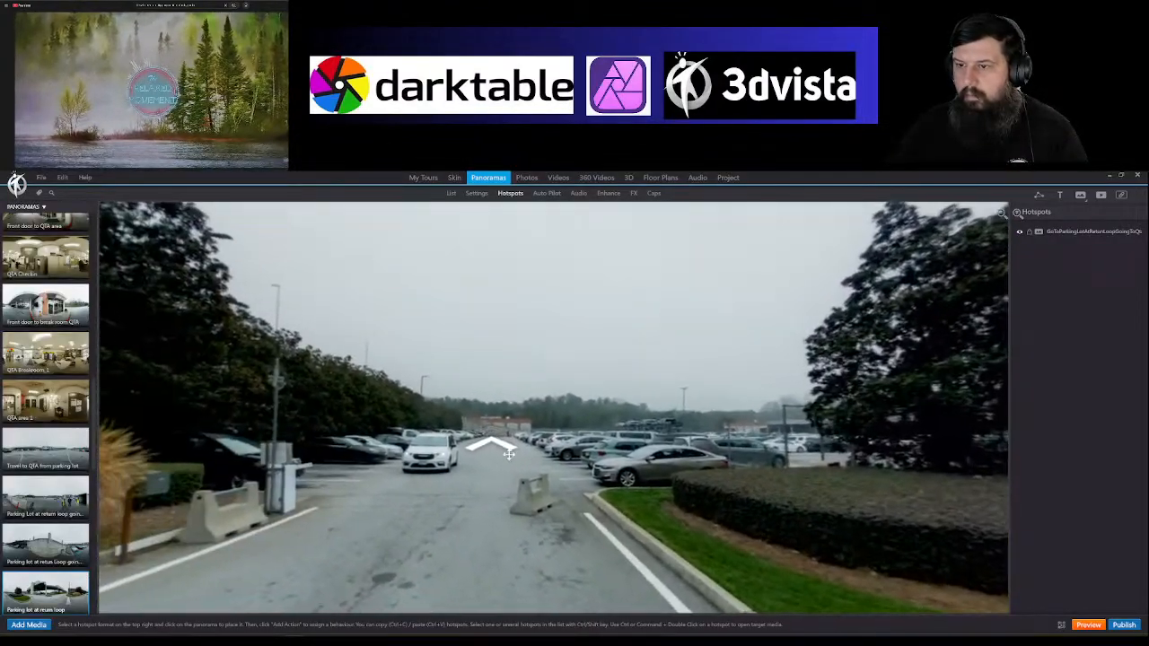
click(496, 467)
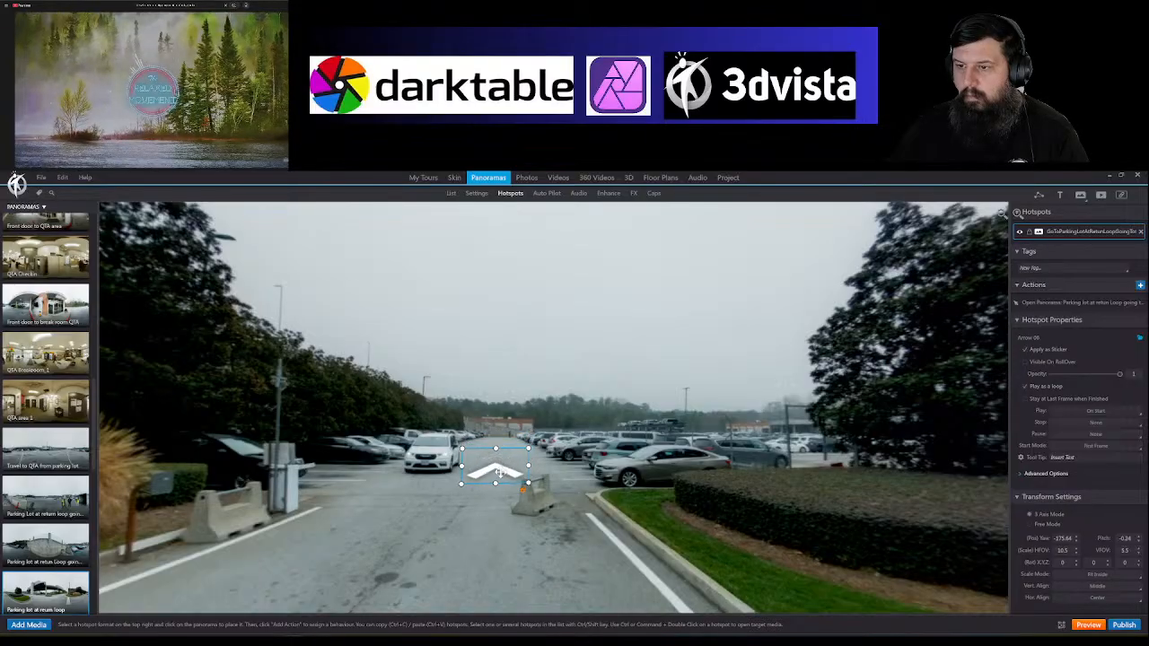
Step: Add a text box above the return arrow, set its background opacity to 0.41 and reshape it into a low, wide rectangle
click(1059, 195)
click(1001, 213)
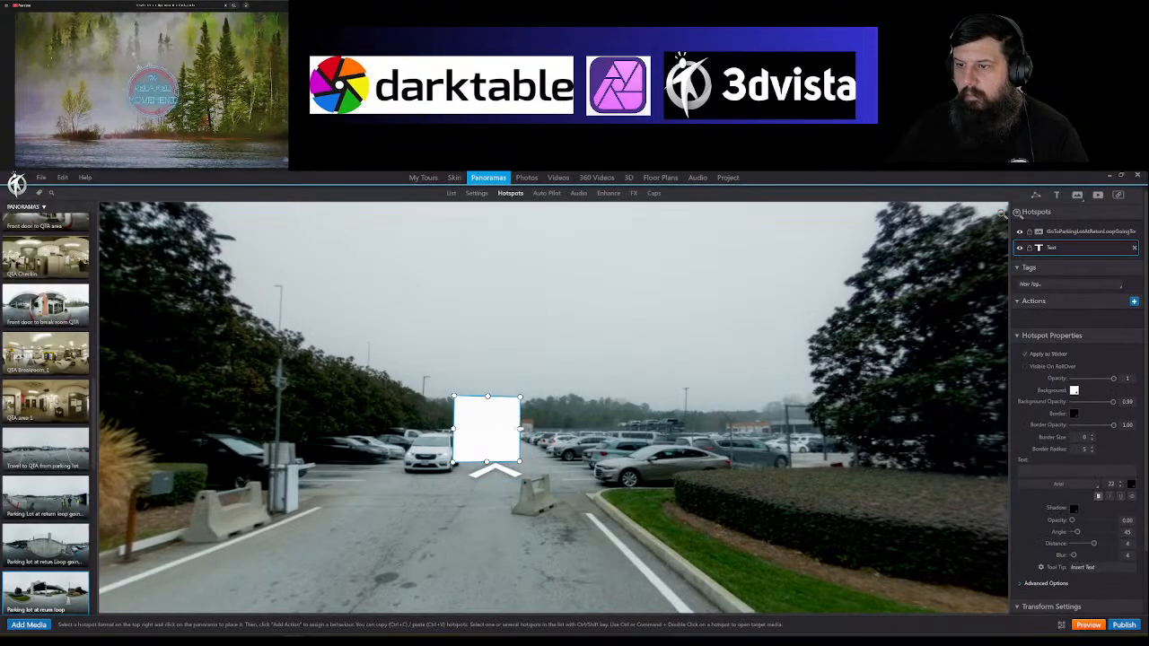
drag(1114, 404, 1084, 433)
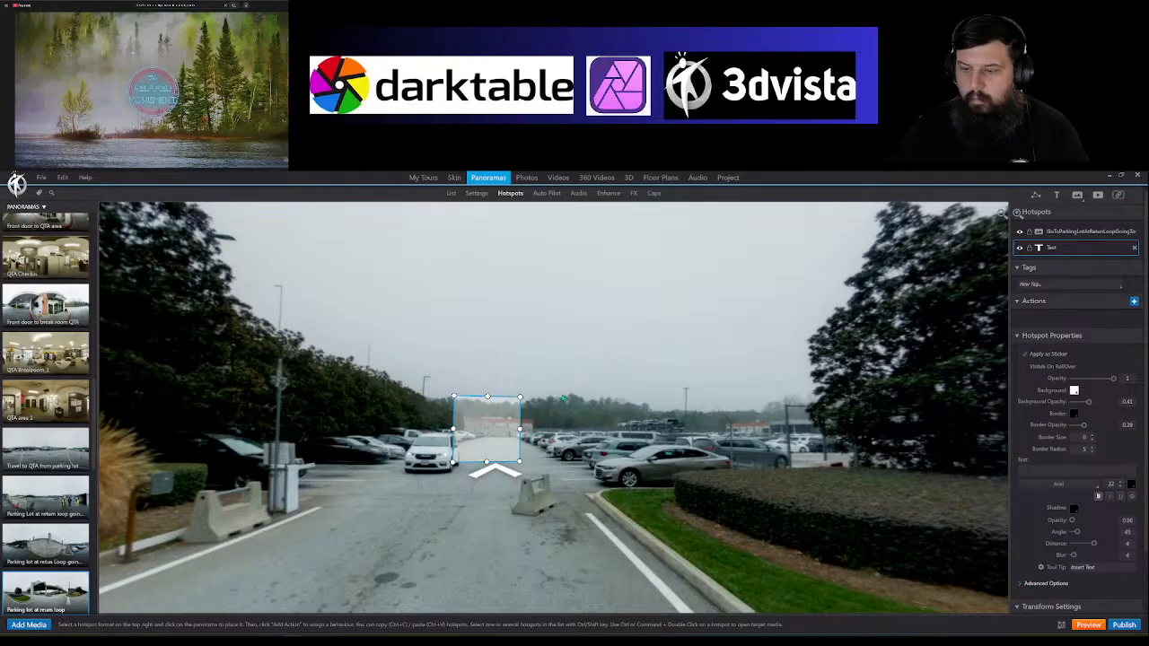
drag(487, 396, 516, 438)
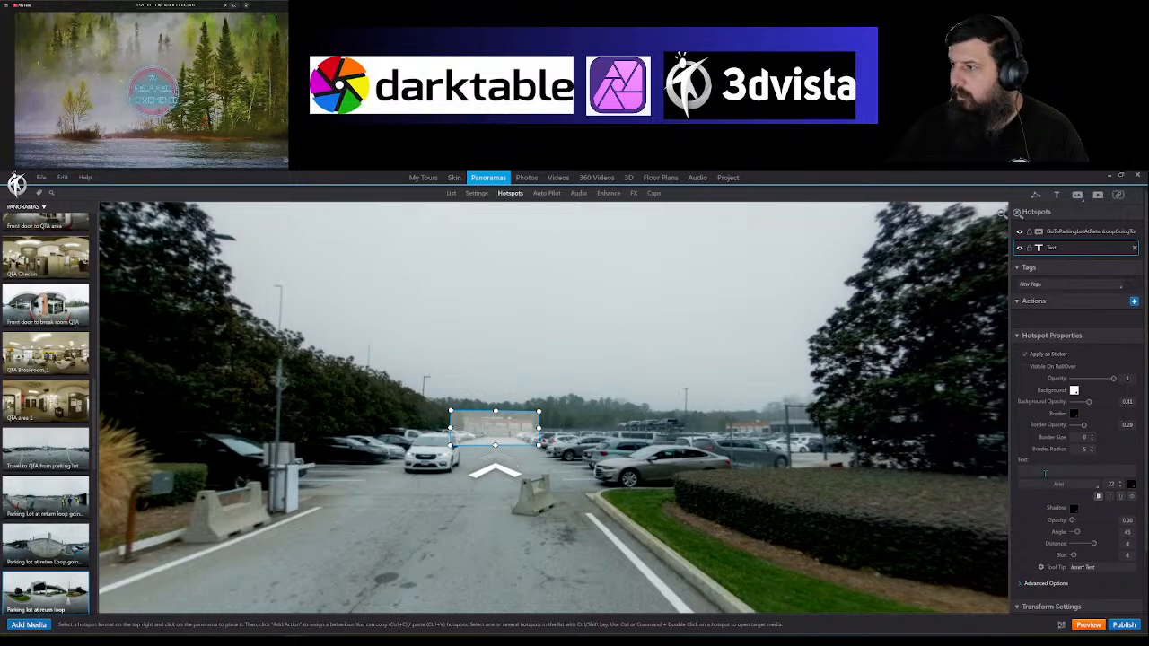
Step: Enter "Return Loop Parking" as the label, widen its box to one line, reduce the font size and move it below the arrow
text(Return Loop Parking)
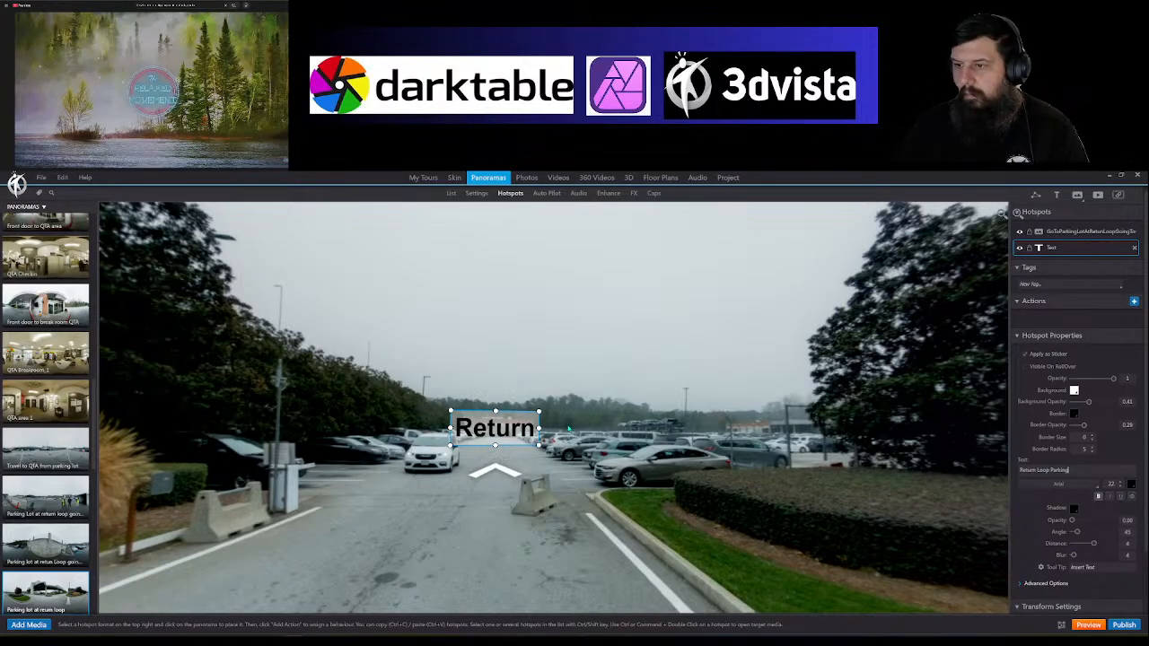
drag(539, 432, 619, 439)
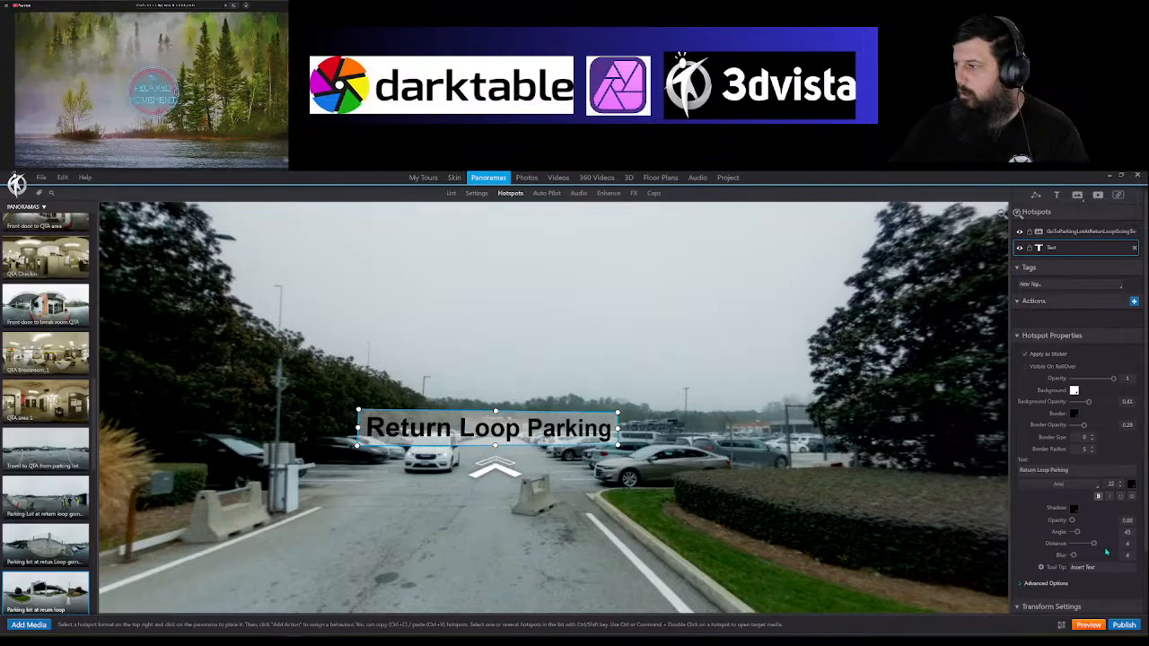
click(1120, 489)
click(1121, 489)
drag(554, 431, 581, 524)
Step: Link to the Rental Car Return Loop panorama with an Arrow Blue Left Up hotspot, placing its return hotspot on the road before the trees
drag(654, 579, 503, 582)
drag(787, 536, 491, 523)
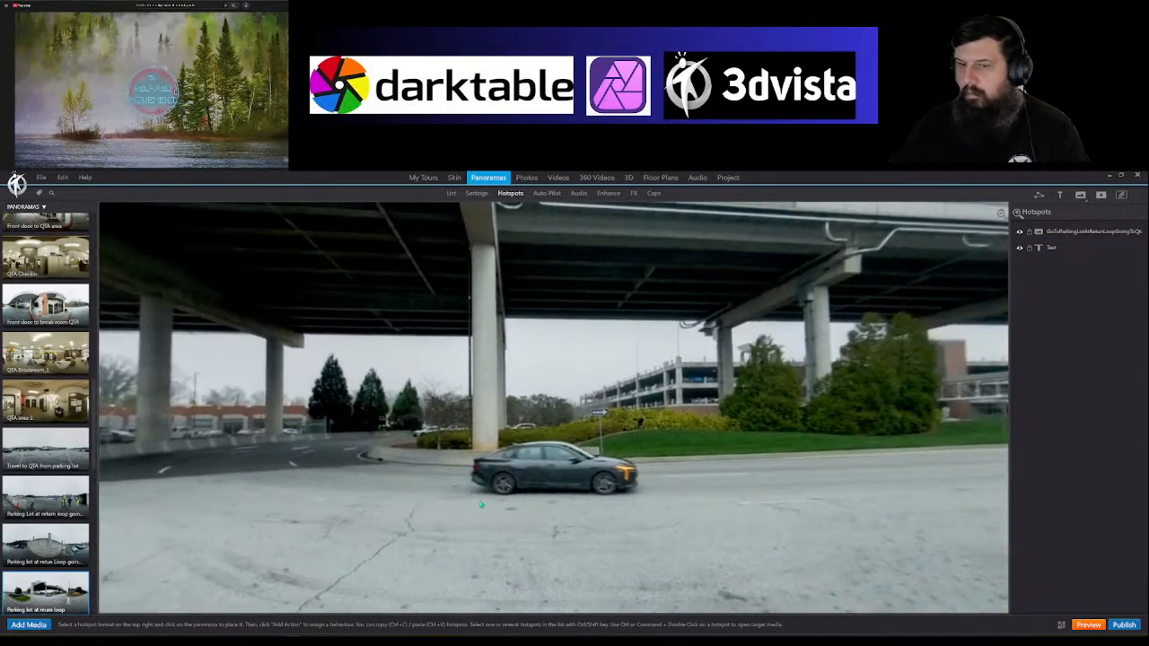
scroll(20, 522, down, 3)
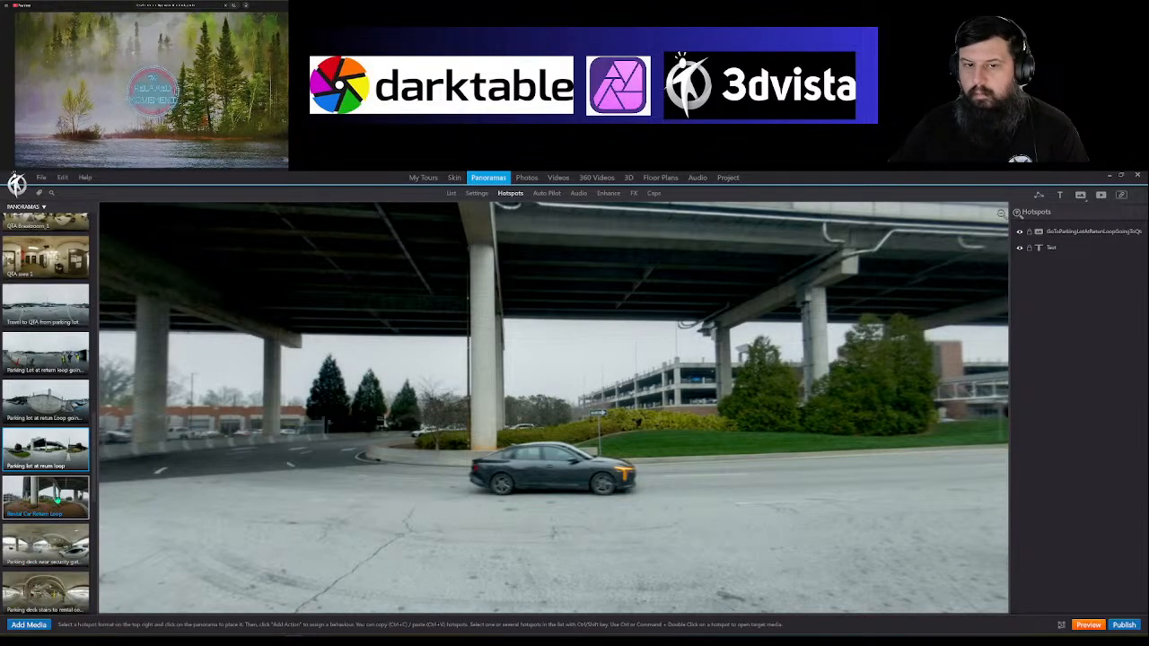
click(56, 498)
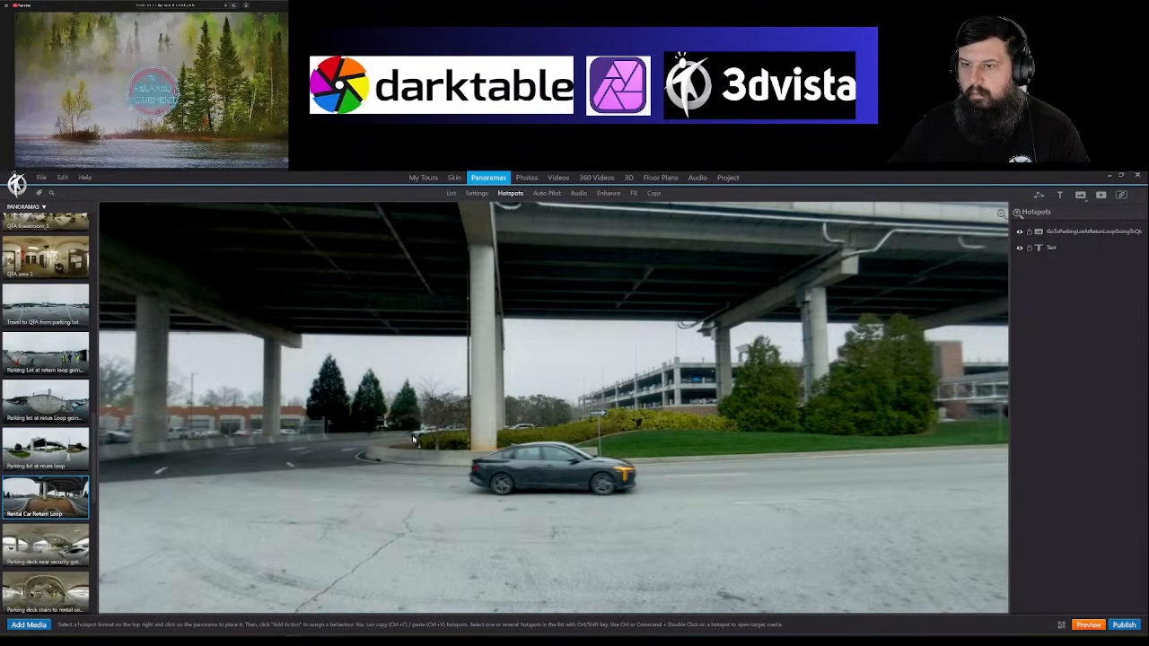
drag(416, 440, 418, 439)
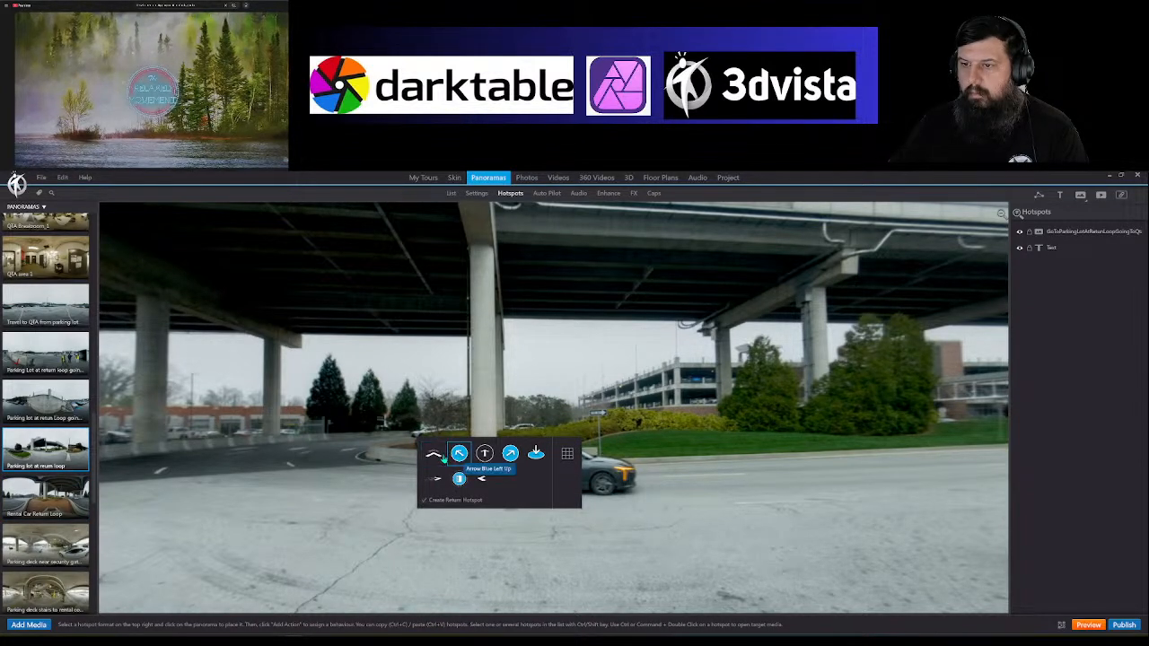
click(434, 455)
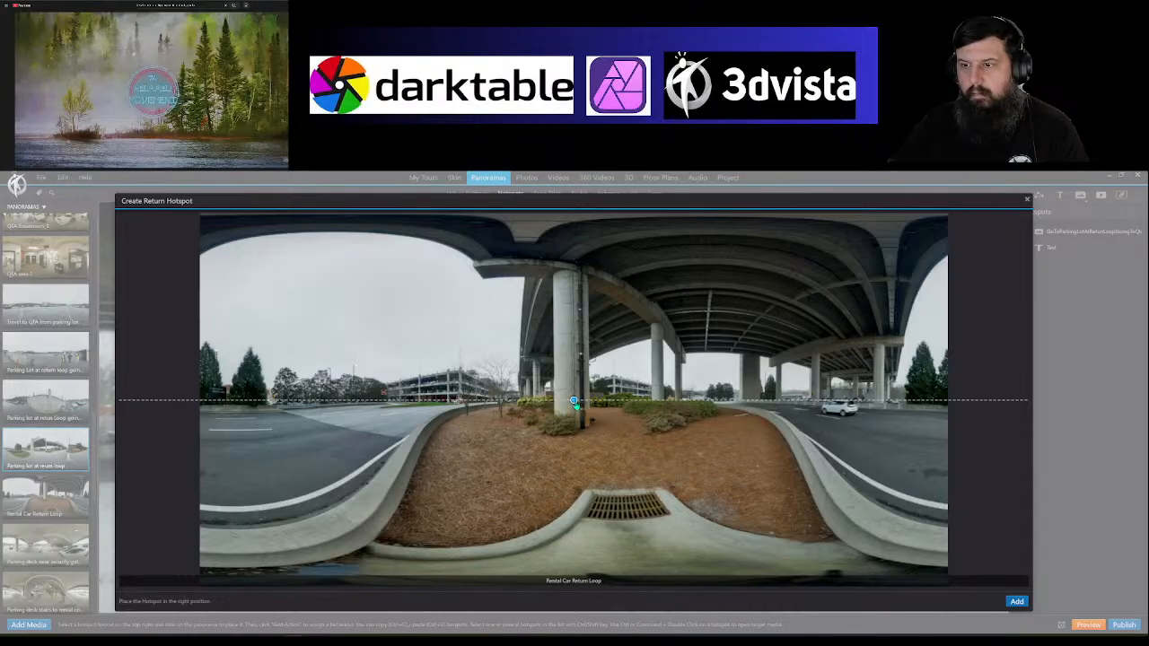
drag(574, 400, 239, 401)
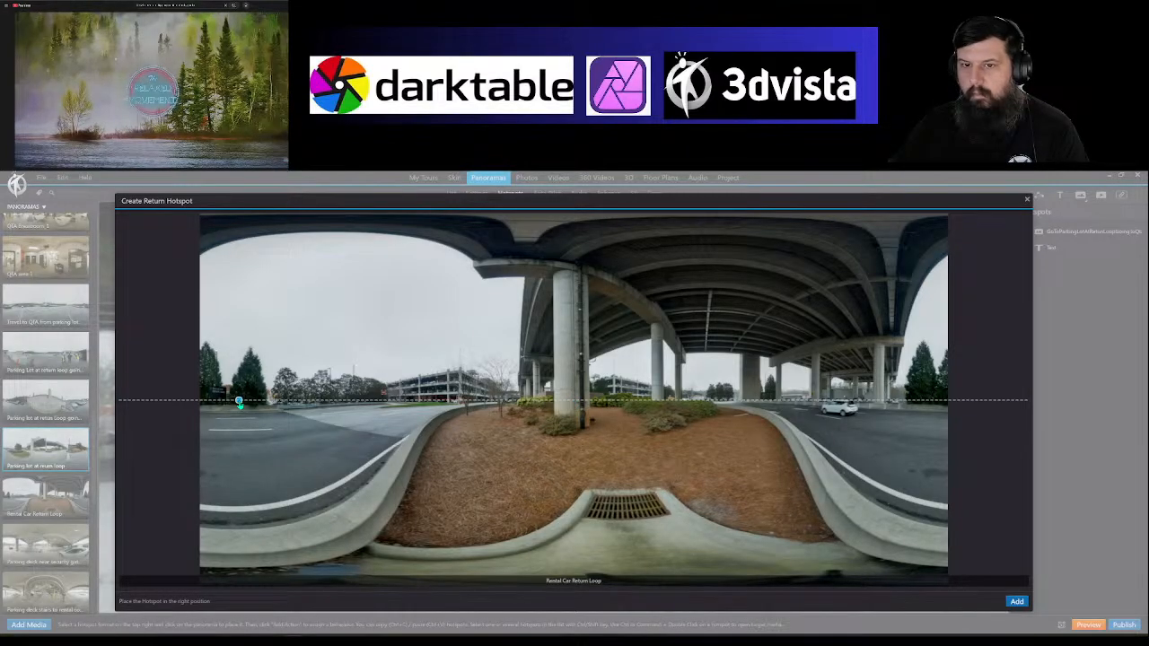
click(1018, 601)
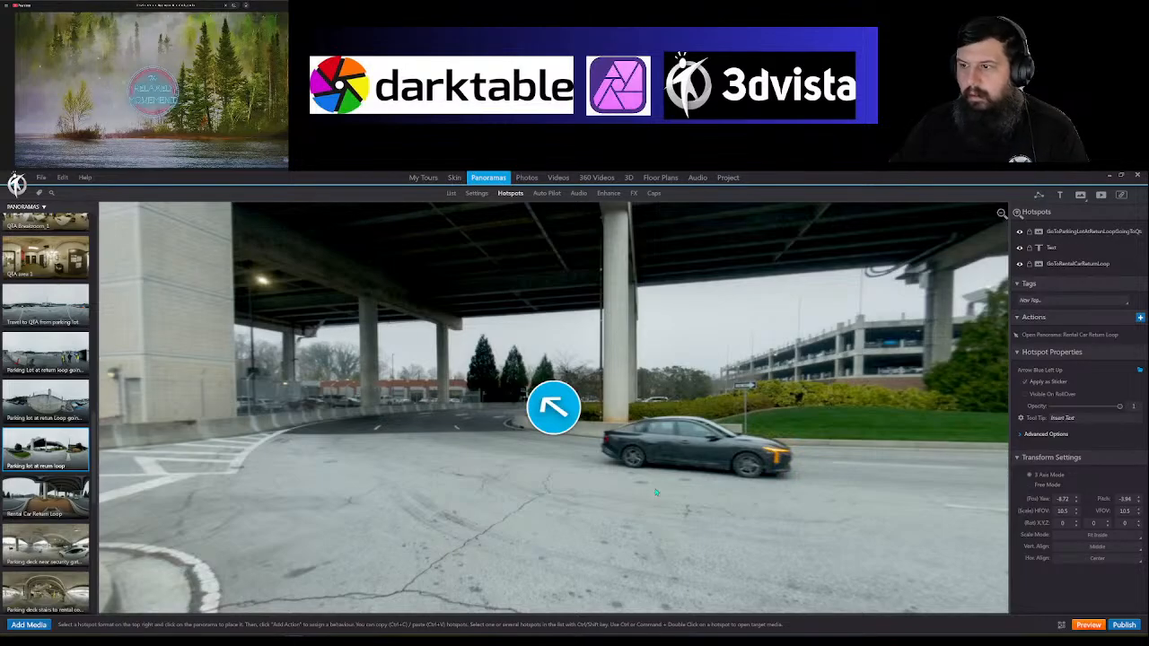
Step: Shrink the blue arrow and position it at the base of the overpass column beside the dark car
drag(750, 440, 709, 411)
scroll(593, 478, down, 5)
drag(471, 398, 499, 398)
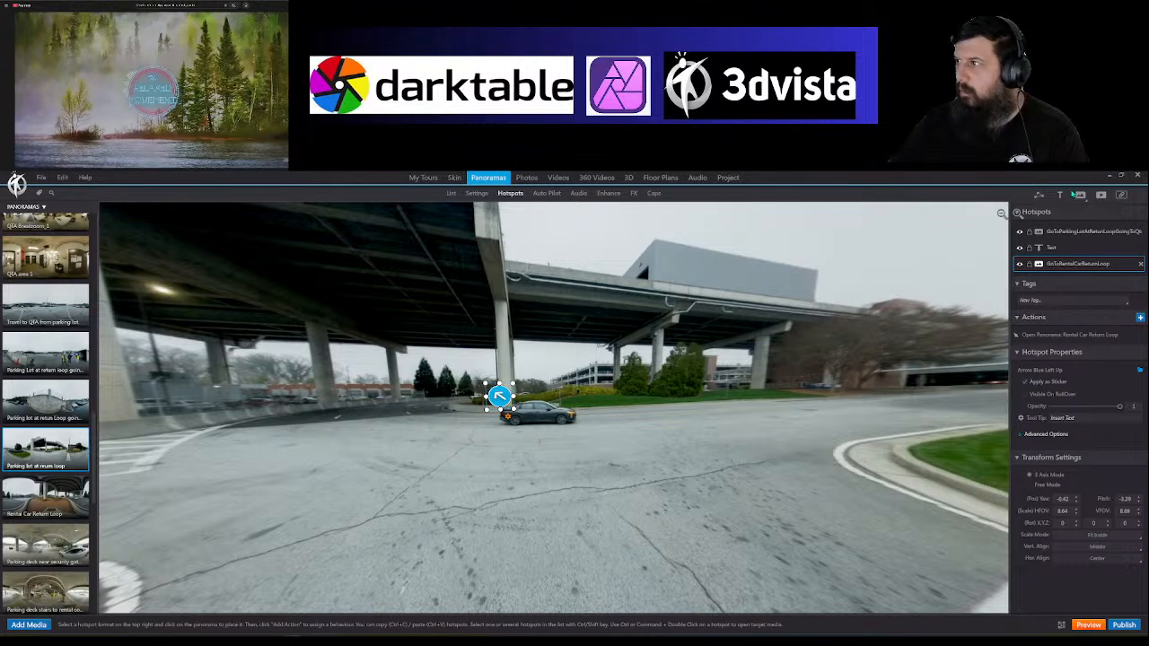
Step: Add a text box above the blue arrow and set its background opacity to 0.45
click(1063, 195)
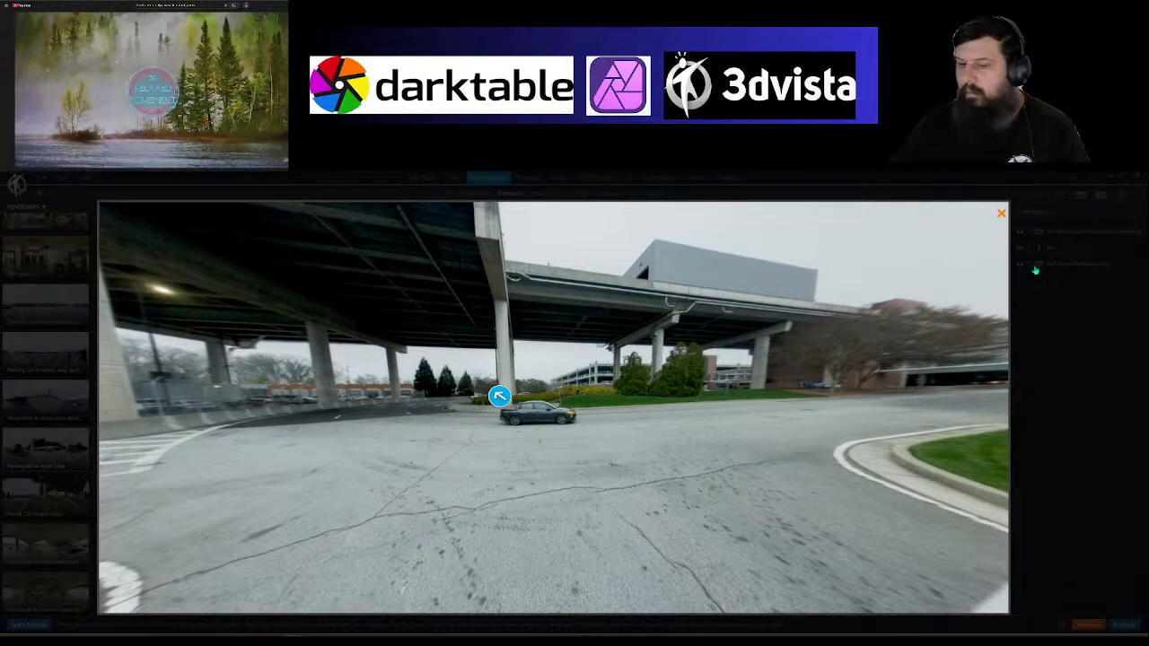
click(485, 424)
drag(483, 418, 539, 356)
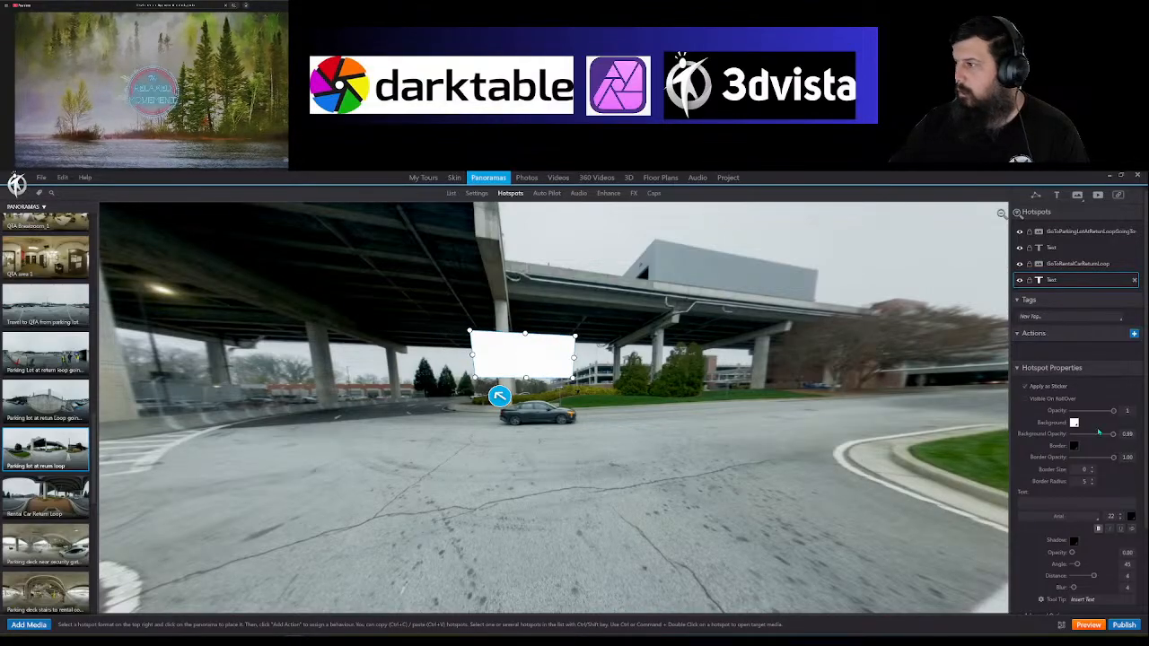
drag(1113, 435, 1089, 437)
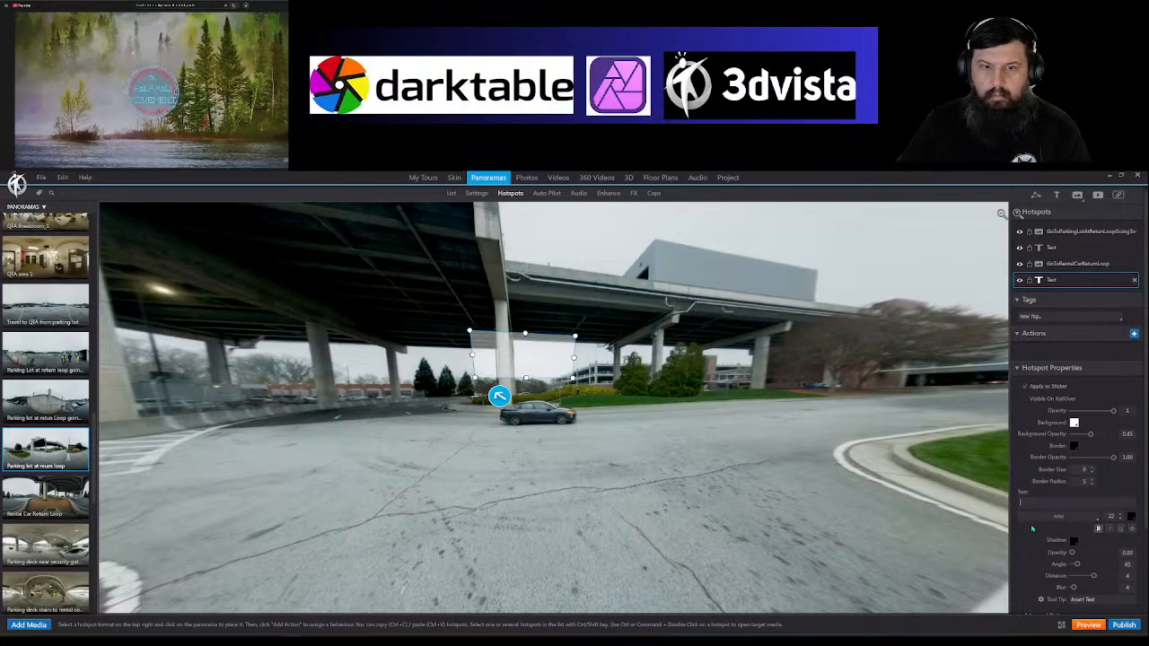
Step: Enter "Rental Car Return Loop" as the text of the new label above the blue arrow
text(ntal)
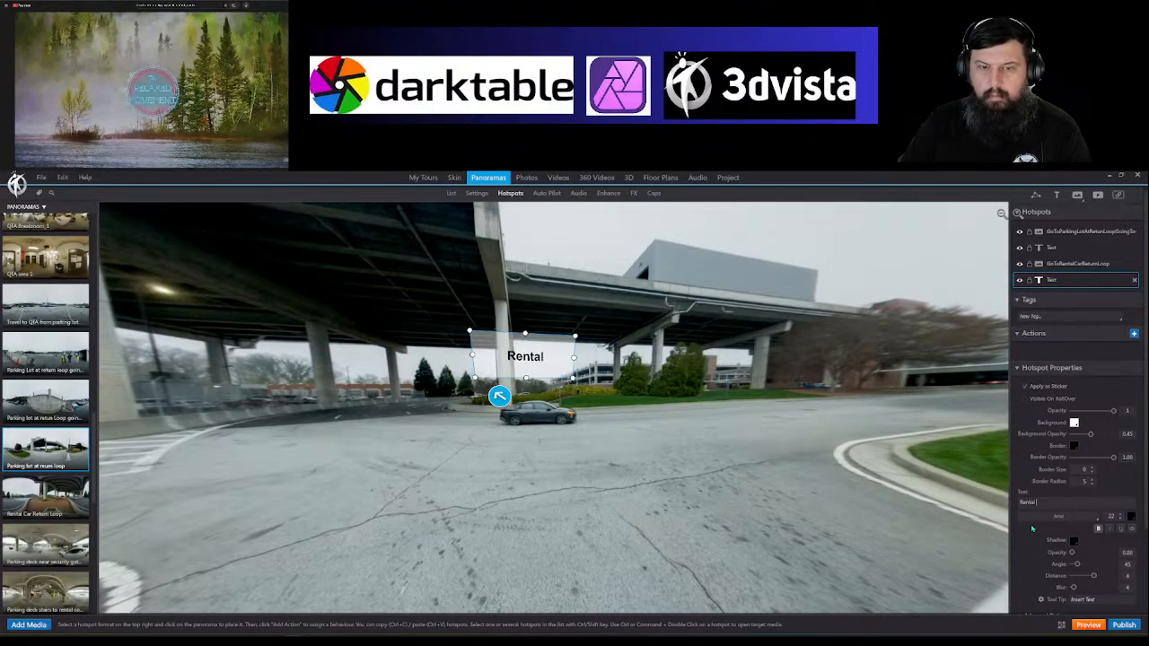
text( Car Return)
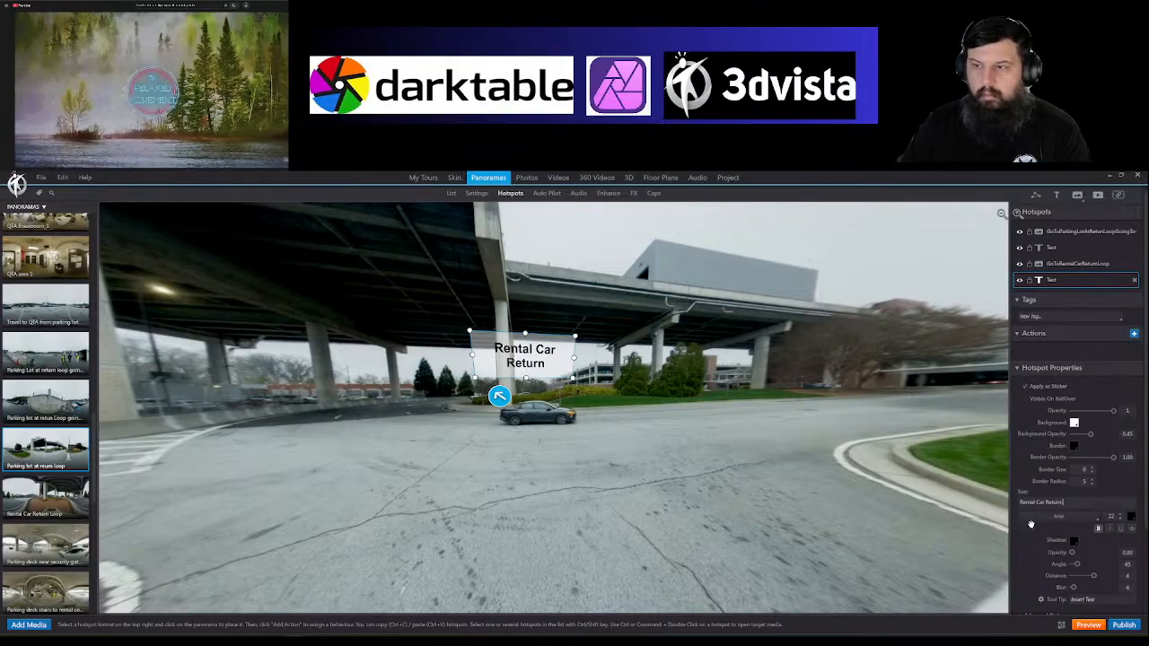
text( Loop)
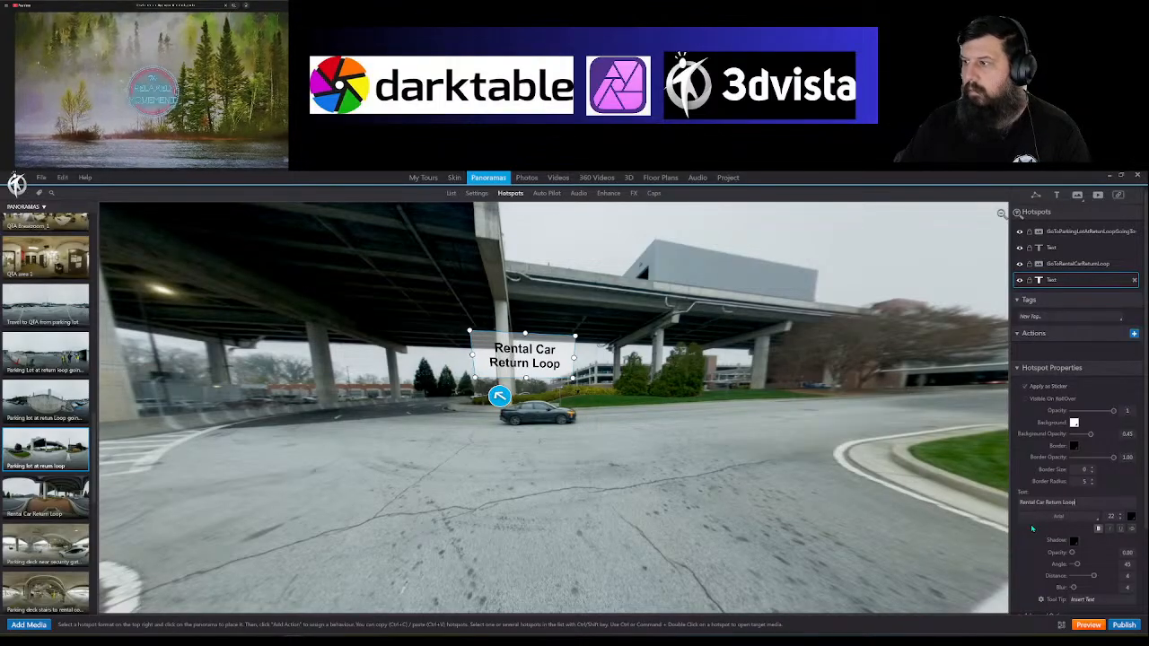
click(563, 433)
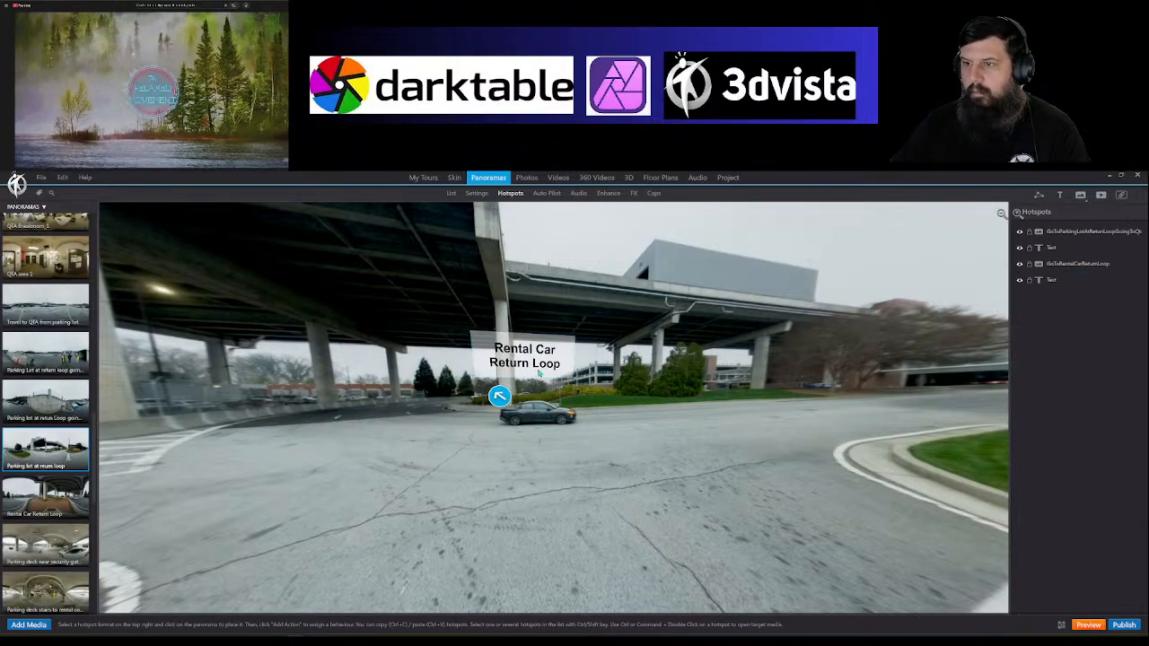
click(539, 365)
click(584, 441)
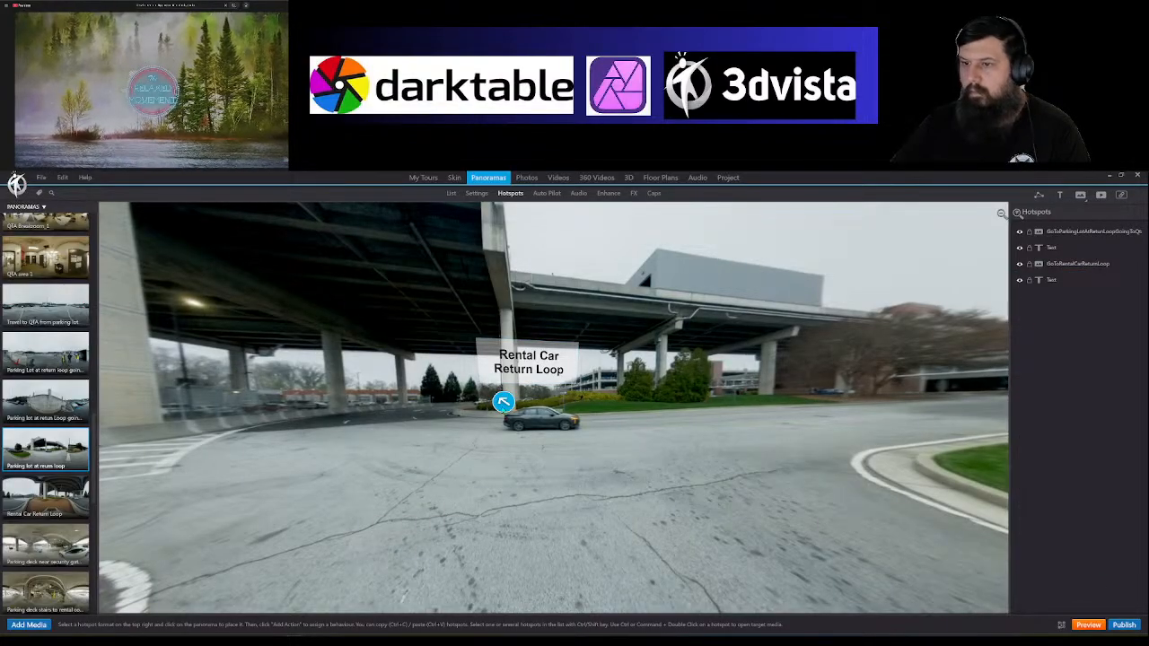
Step: Open the panorama linked by the blue arrow and move its return arrow to the end of the mulch bed under the overpass
click(504, 401)
ctrl+double_click(504, 401)
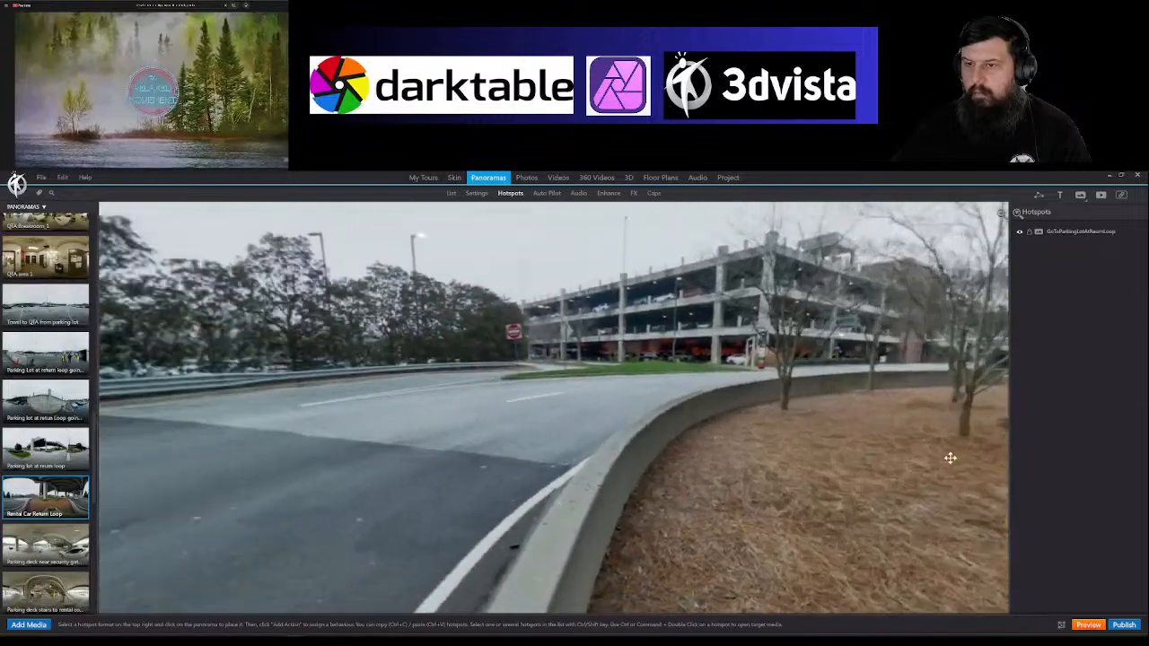
drag(950, 458, 798, 475)
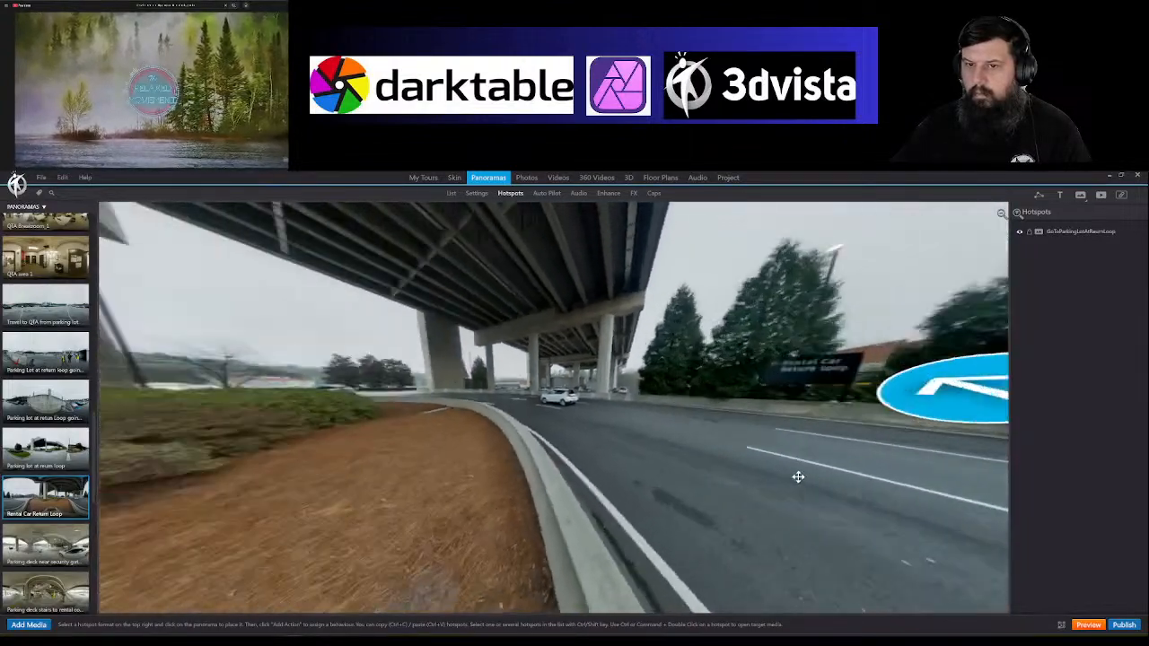
drag(653, 452, 359, 431)
drag(679, 390, 287, 392)
drag(628, 430, 754, 444)
drag(523, 406, 463, 385)
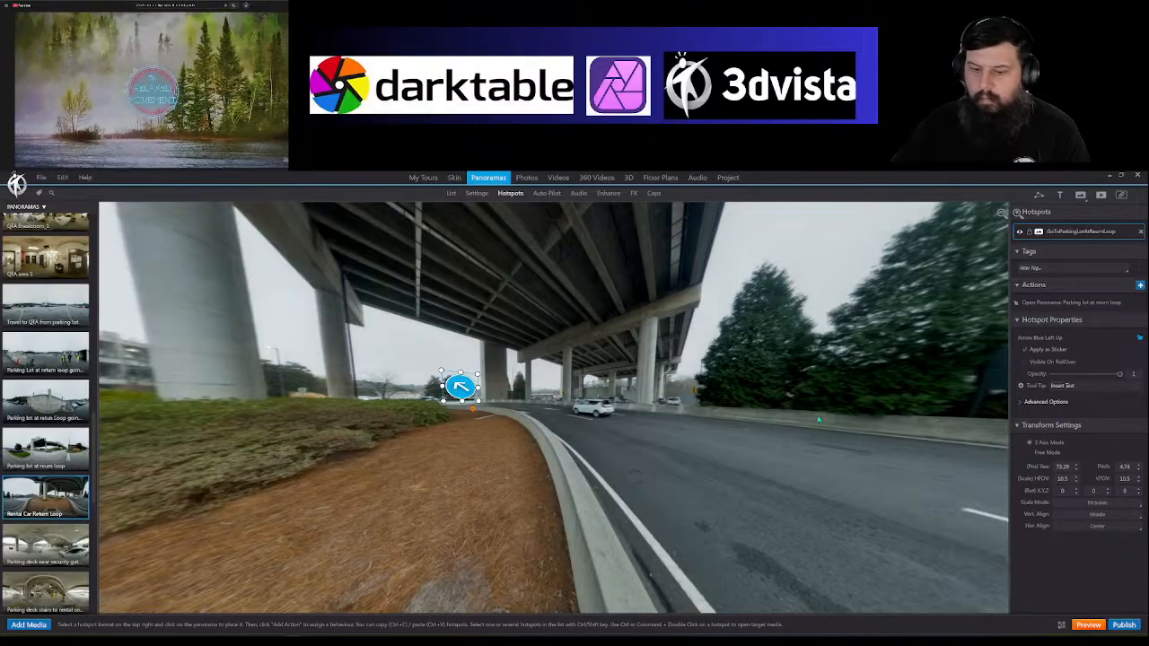
Step: Add a text box beside the return arrow under the overpass with the text "Return Loop Parking Lot"
click(1060, 196)
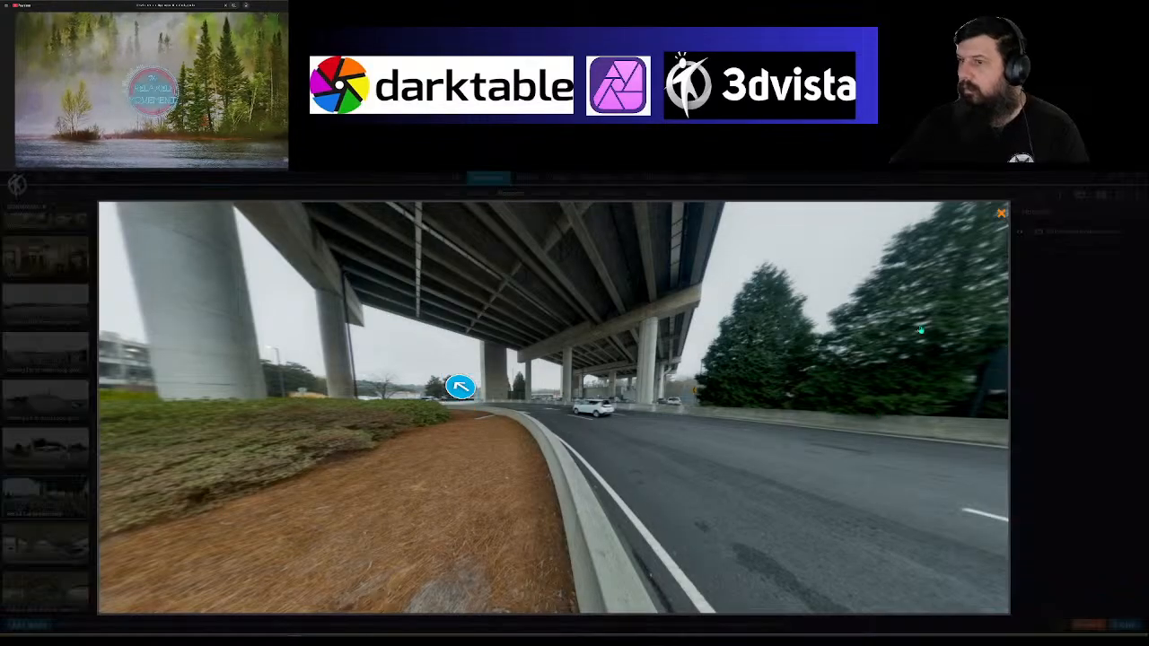
click(503, 392)
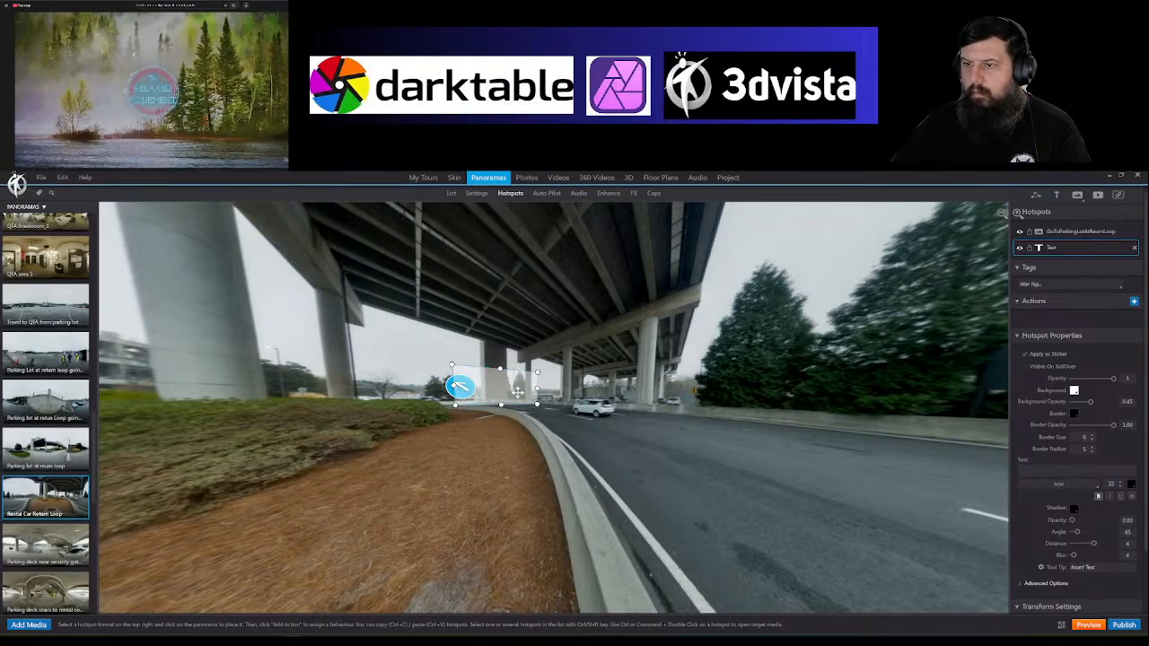
drag(513, 392, 516, 390)
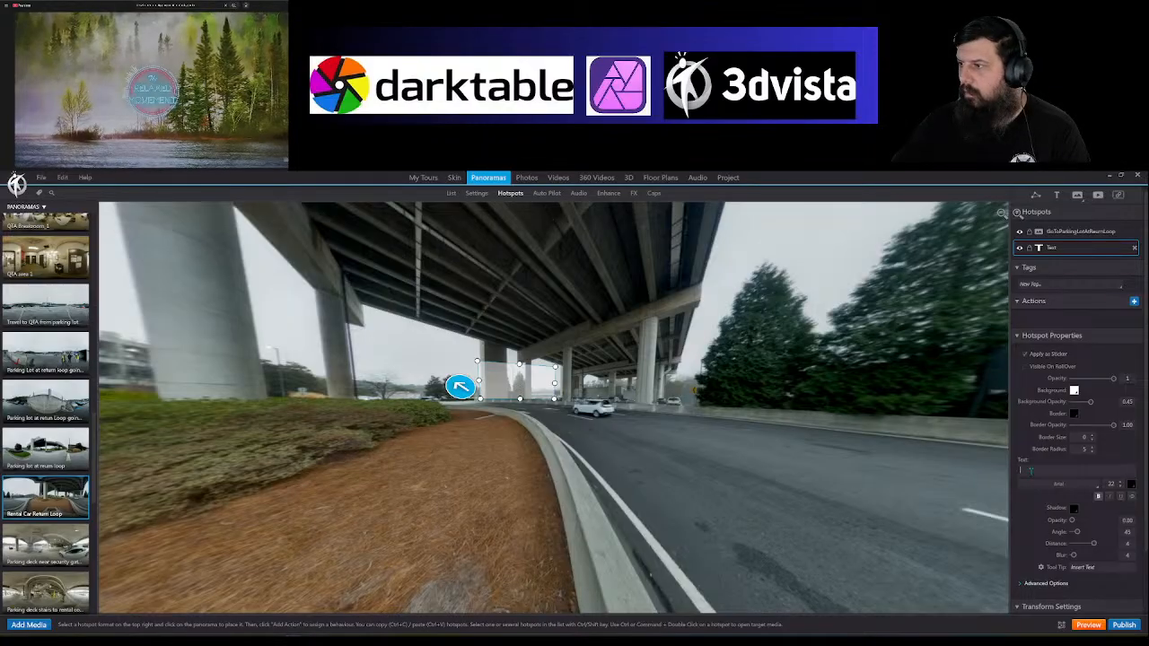
text(turn Loop Parking Lot)
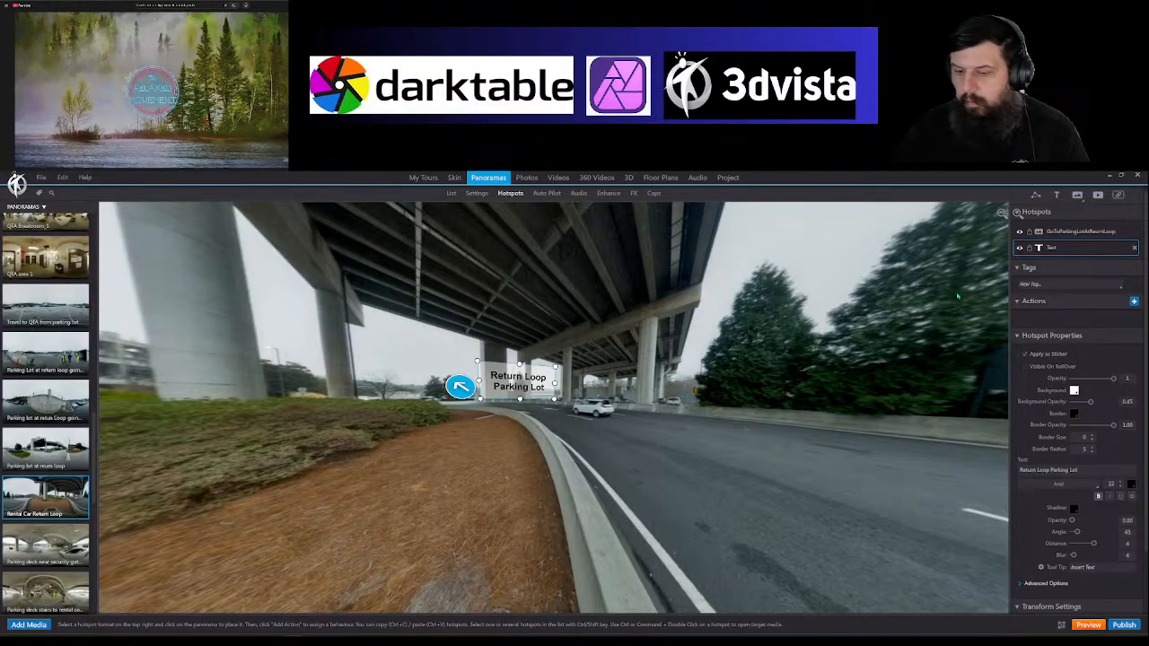
Step: Widen the Return Loop Parking Lot label and raise its background opacity to make it nearly solid
drag(555, 383, 569, 385)
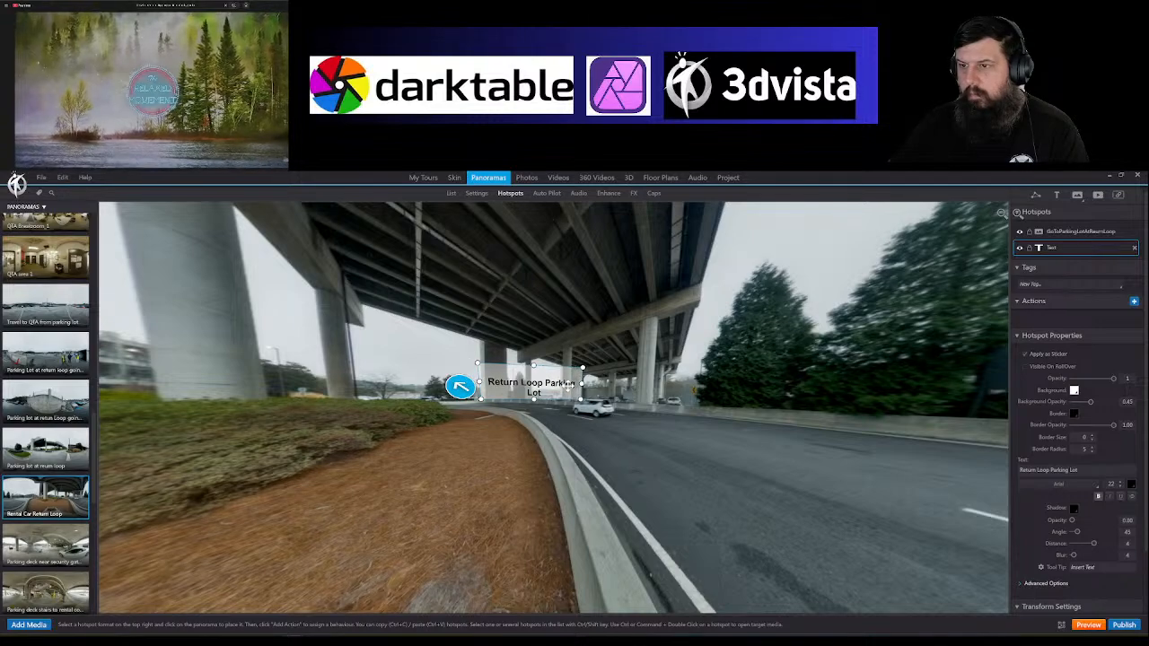
drag(1091, 404, 1113, 405)
click(802, 445)
Step: Follow the arrow hotspots from the rental car loop through the return loop parking and QTA route to check the links
drag(801, 445, 597, 450)
click(477, 352)
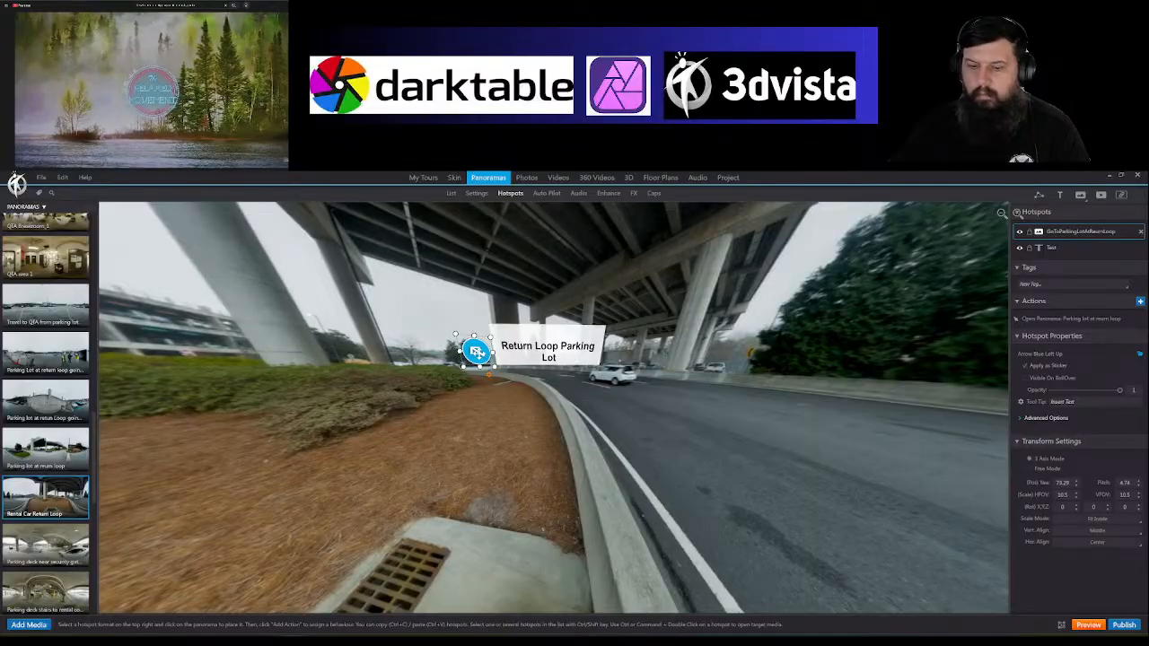
double_click(476, 351)
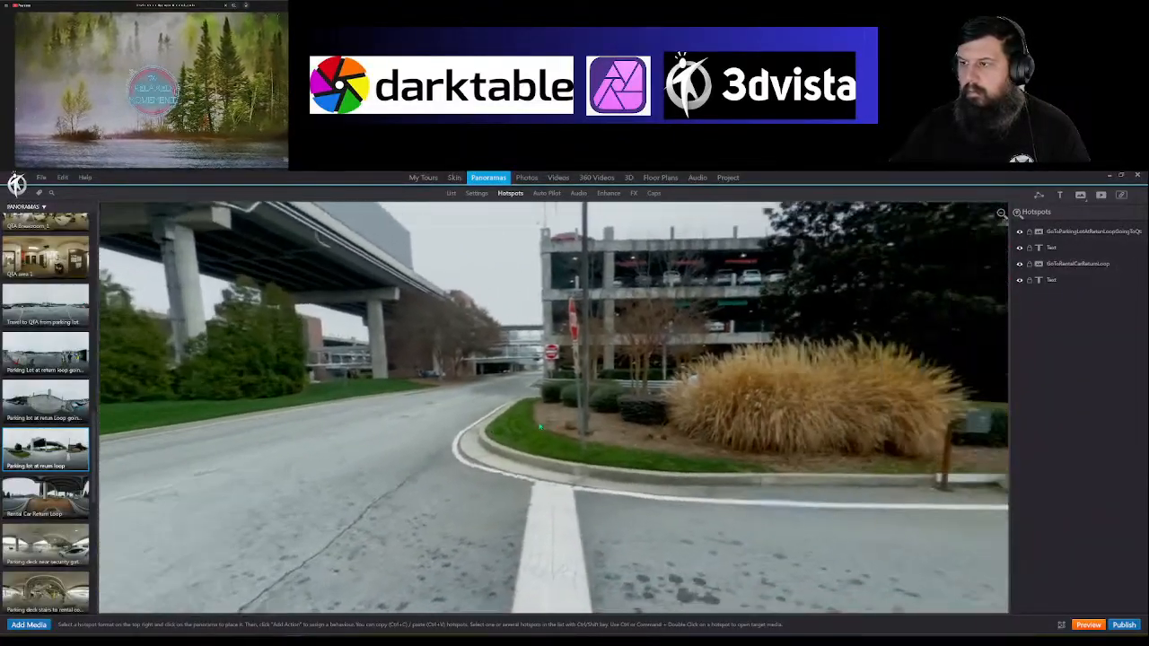
drag(539, 426, 473, 436)
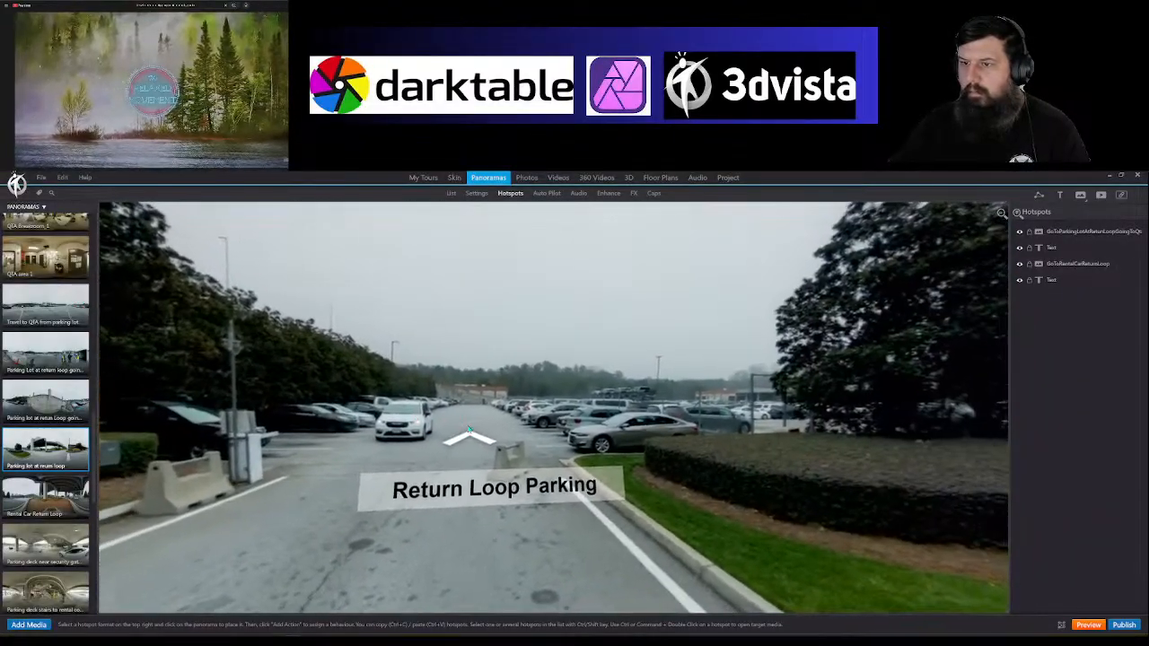
double_click(473, 437)
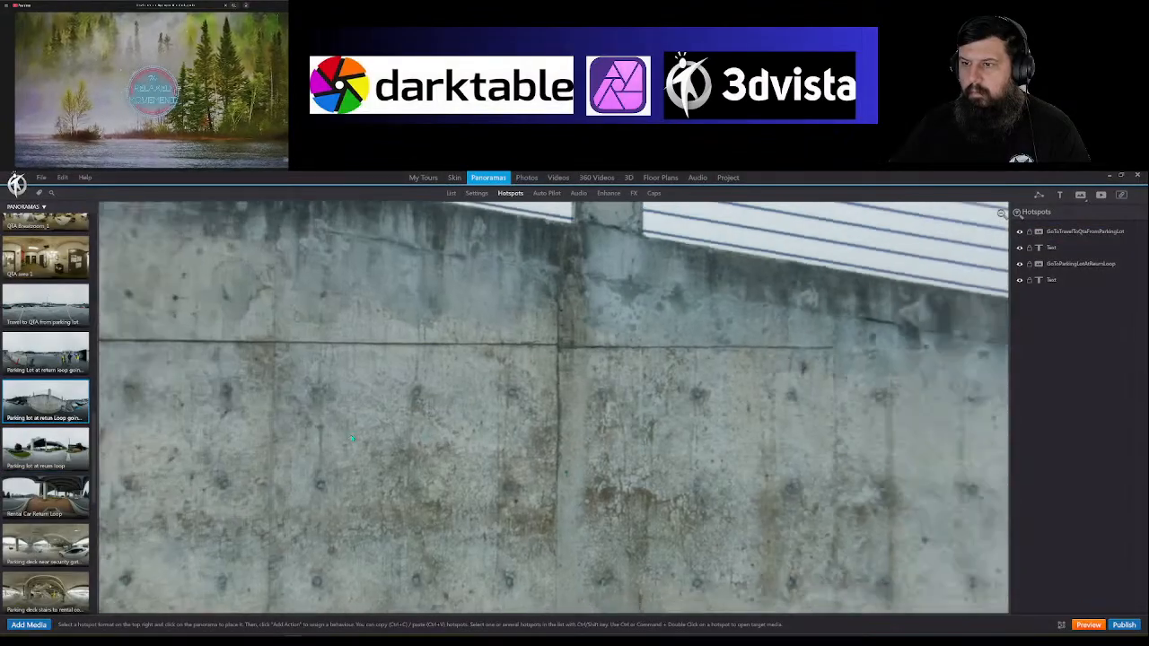
drag(352, 438, 493, 420)
click(493, 420)
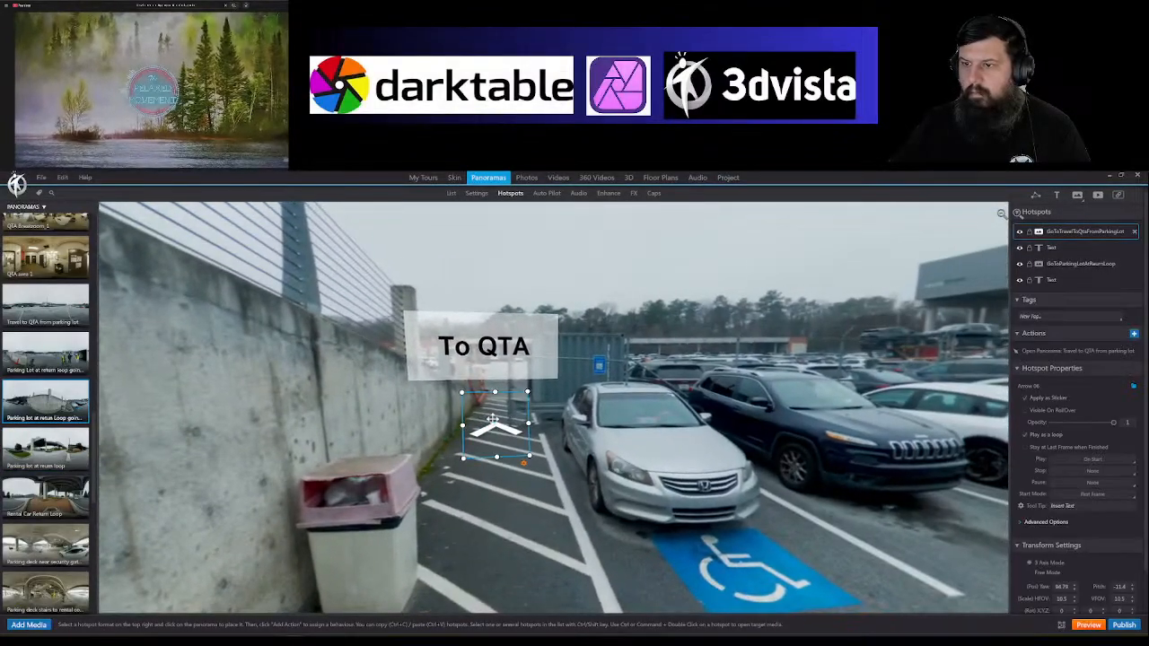
double_click(493, 420)
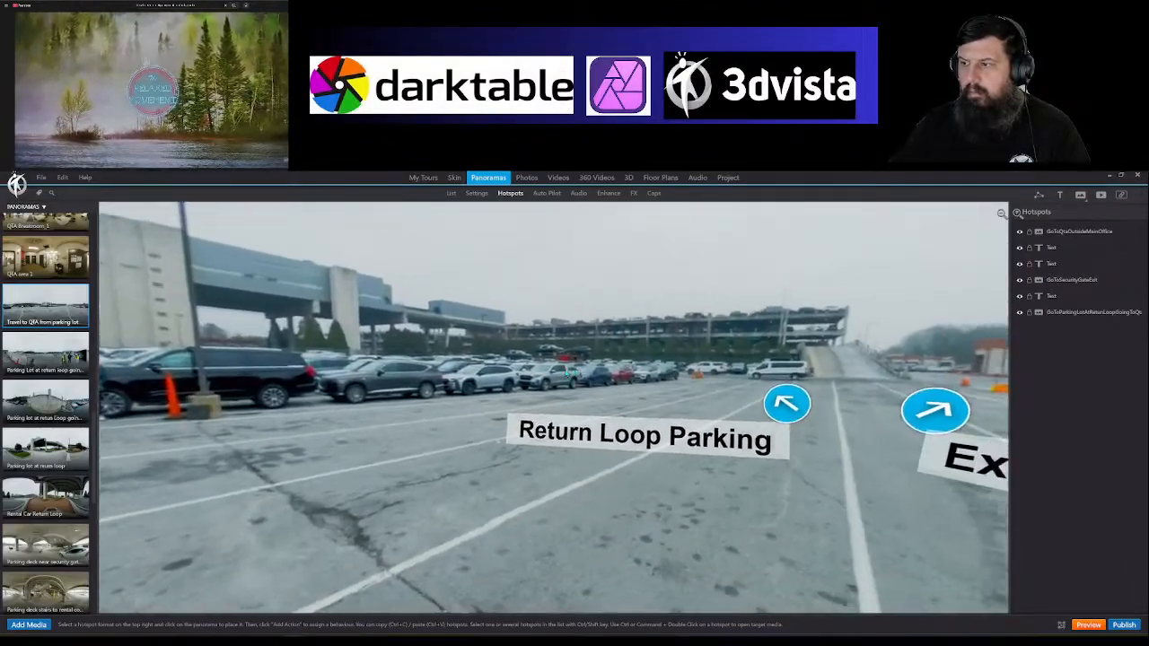
double_click(616, 399)
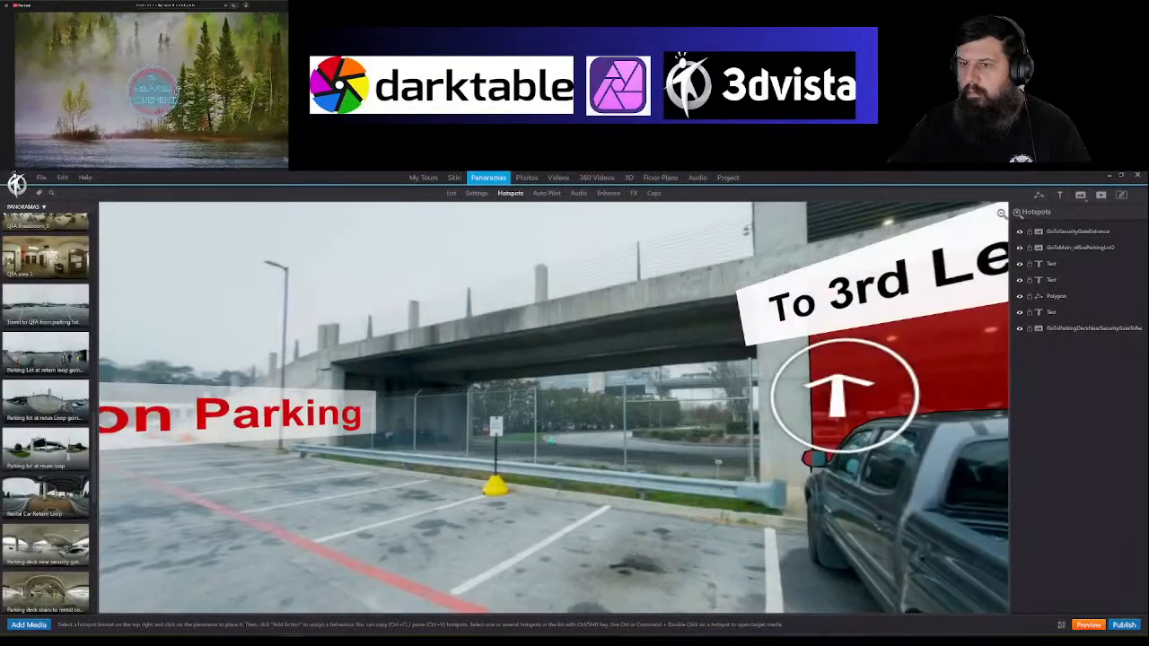
Step: Move the circled white arrow onto the fence just beside the red parking deck entrance, below the 3rd Level Rental Counter label
drag(808, 462, 718, 450)
drag(808, 454, 631, 442)
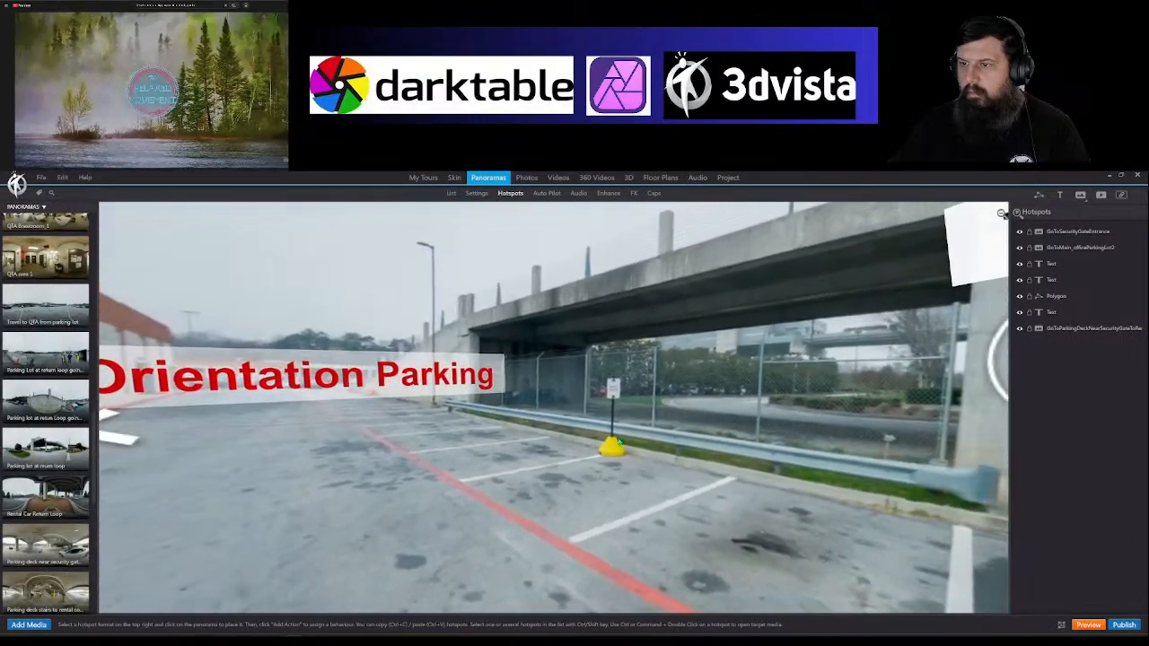
drag(910, 484, 884, 592)
drag(659, 441, 558, 482)
drag(633, 486, 454, 470)
scroll(454, 470, down, 5)
drag(513, 386, 462, 408)
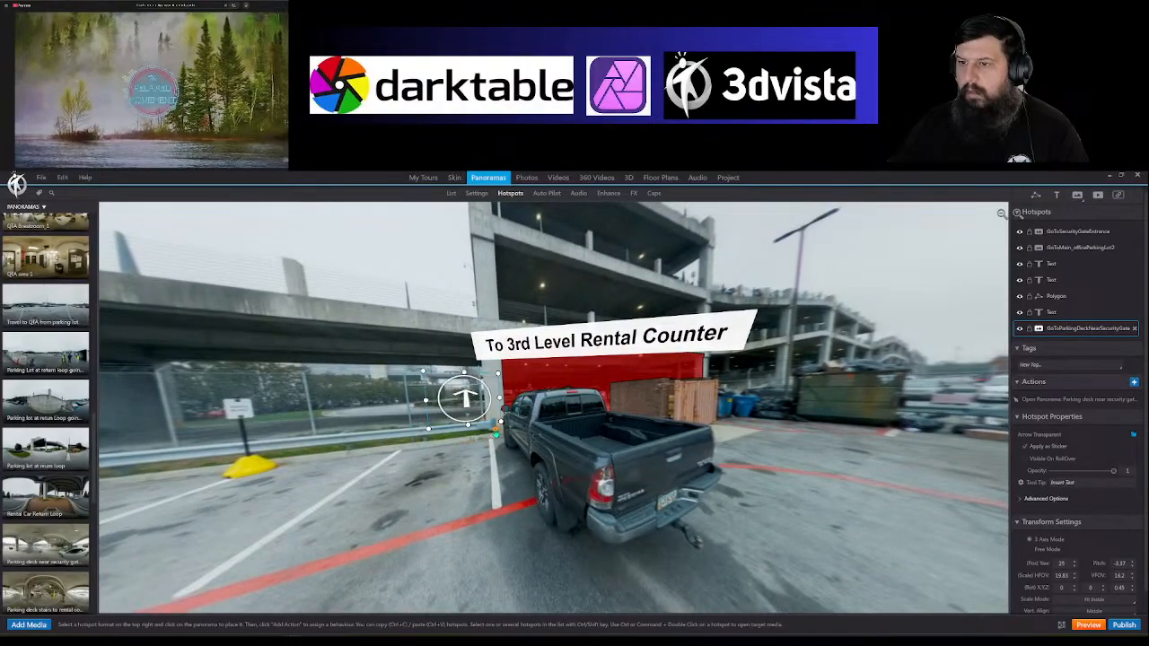
Step: Replace the circled white arrow beside the red parking deck entrance with the Arrow Blue Right Up icon, keeping it on the fence
double_click(463, 432)
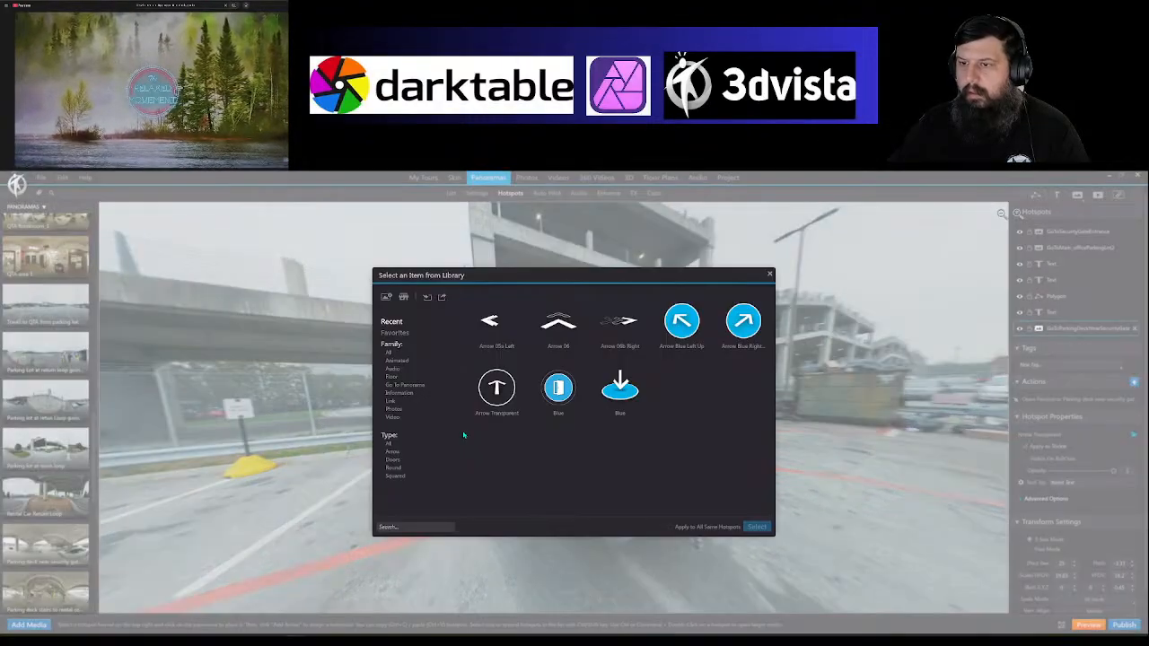
click(740, 341)
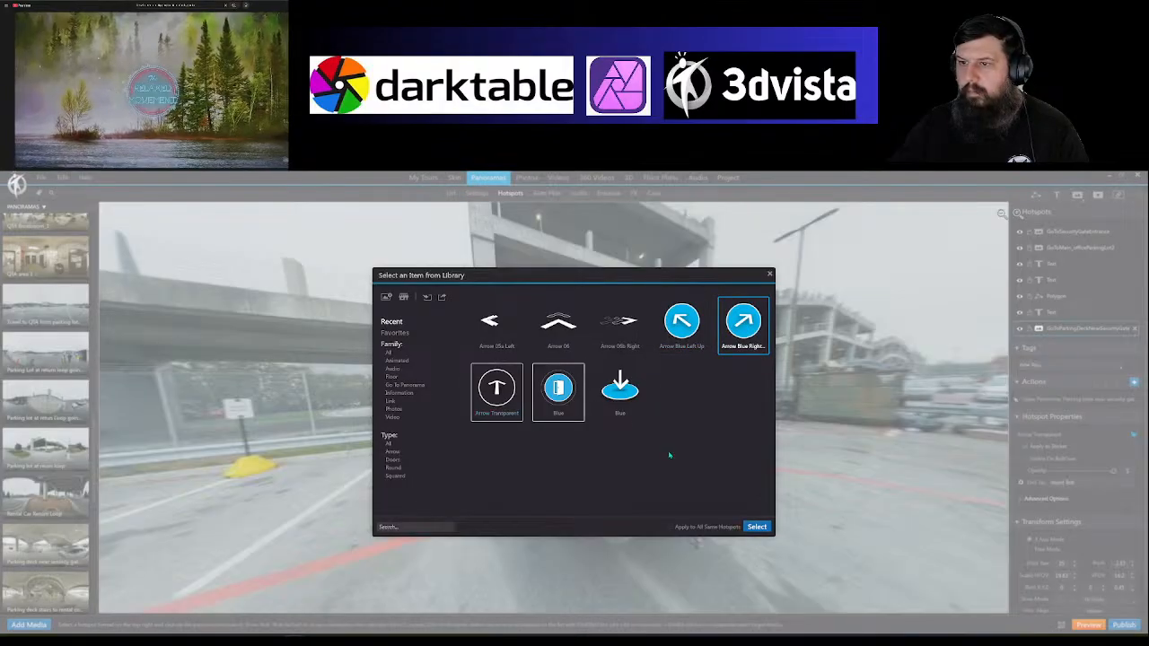
click(756, 527)
drag(573, 446, 476, 402)
click(476, 401)
click(475, 401)
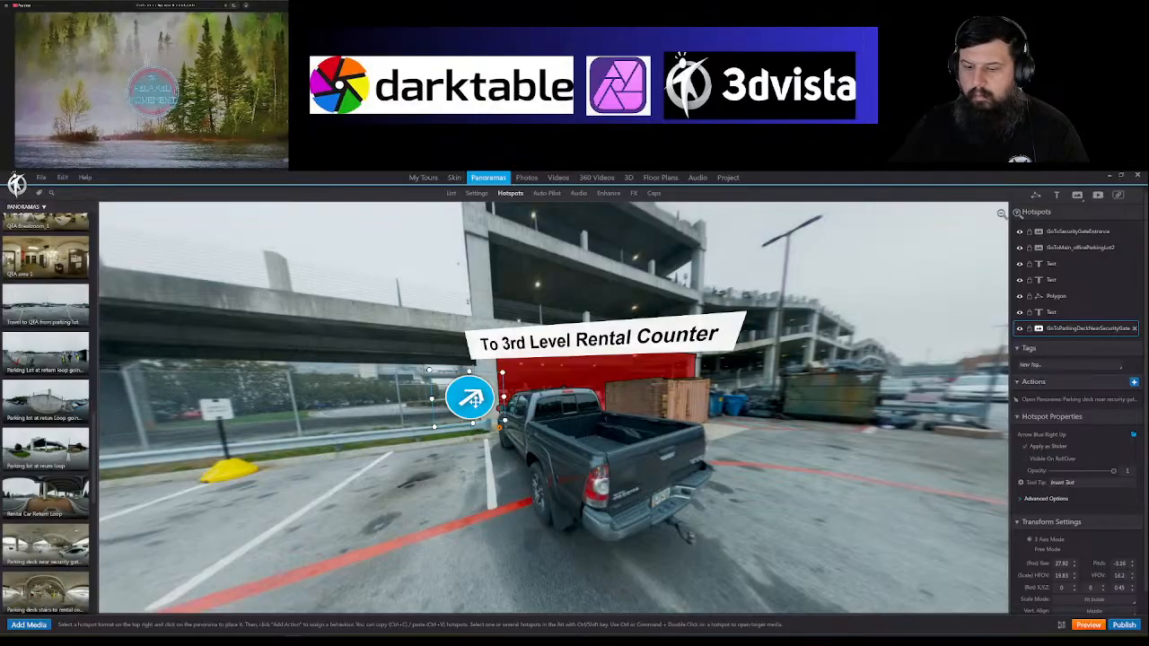
Step: Open the linked parking deck panorama near the security gate, then lower the white chevron exit arrow onto the railing and stretch it taller
ctrl+double_click(472, 400)
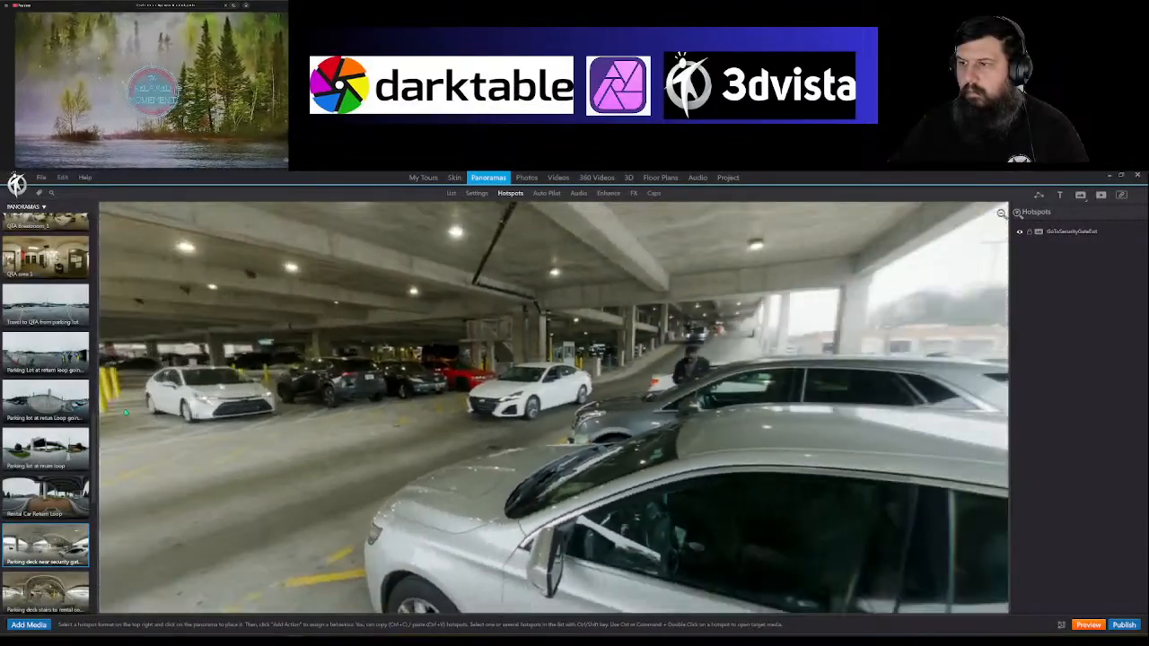
drag(126, 413, 75, 405)
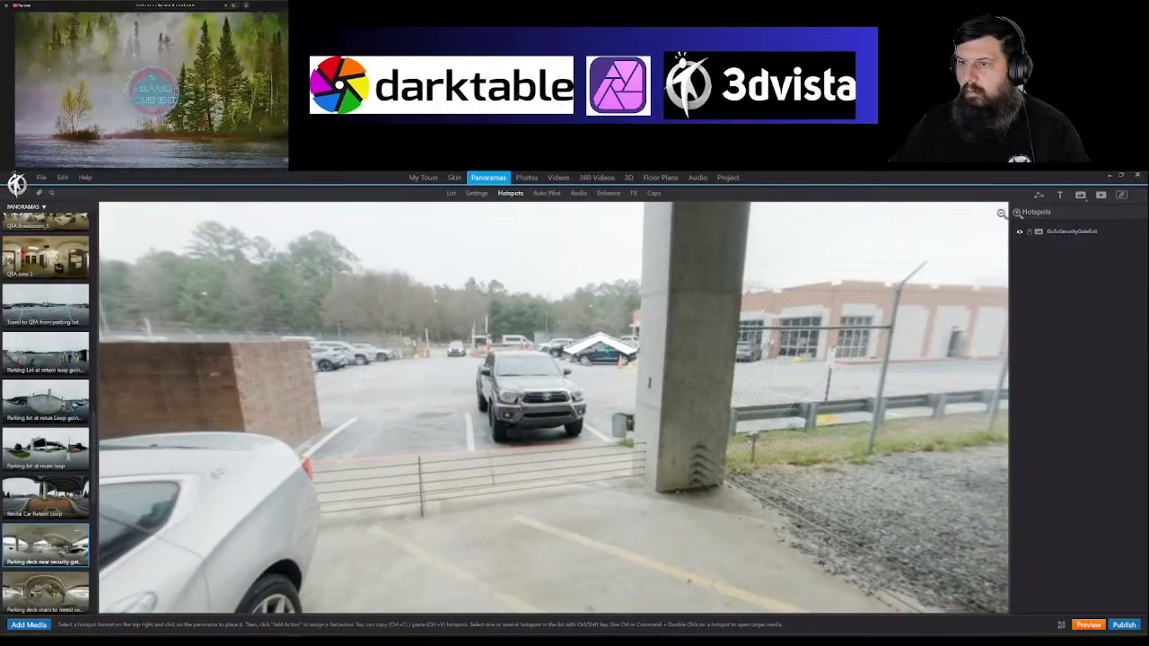
drag(603, 348, 592, 395)
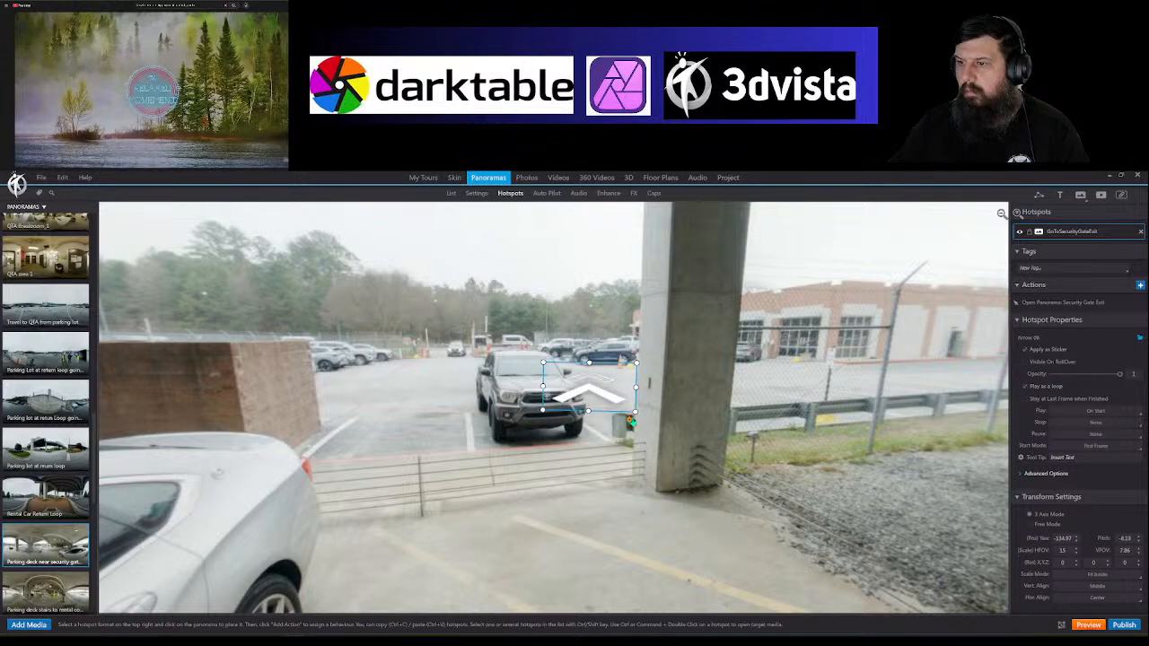
drag(592, 395, 616, 448)
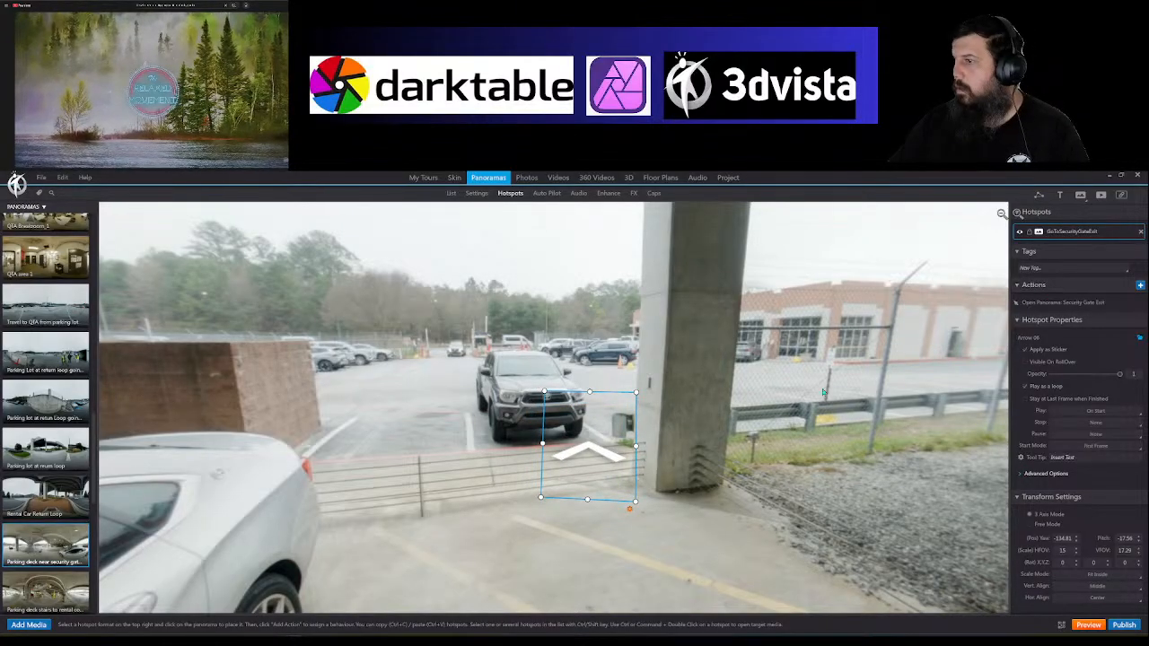
click(719, 399)
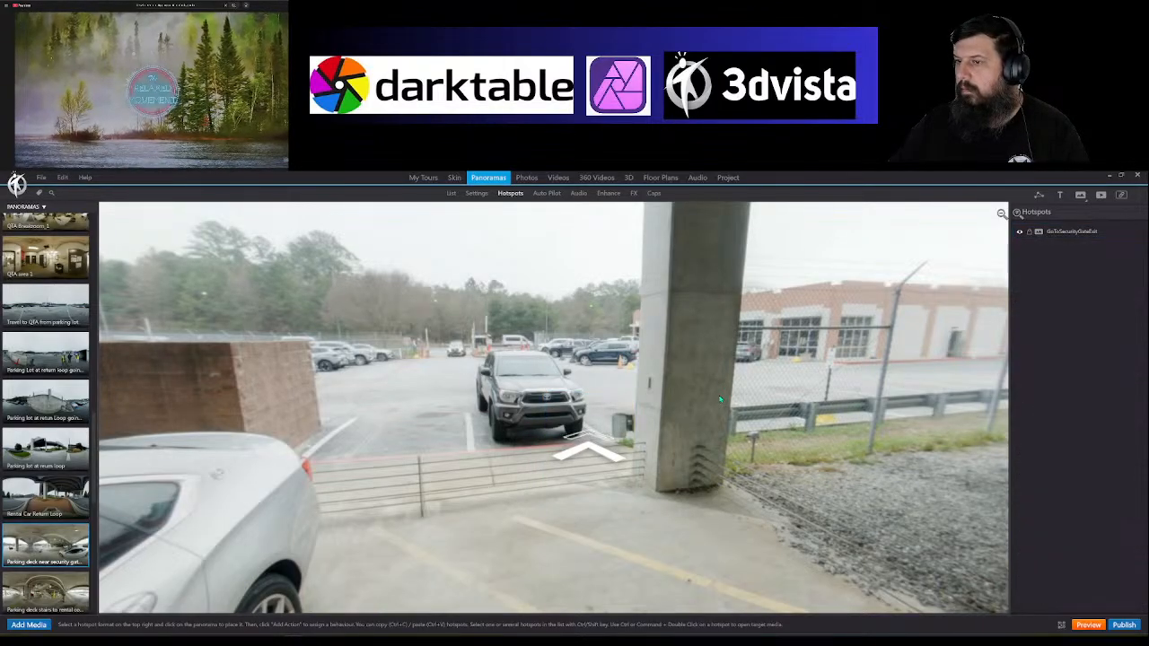
Step: Change the security gate exit chevron to the Arrow Blue Right Up icon and place it over the parked pickup truck
click(596, 446)
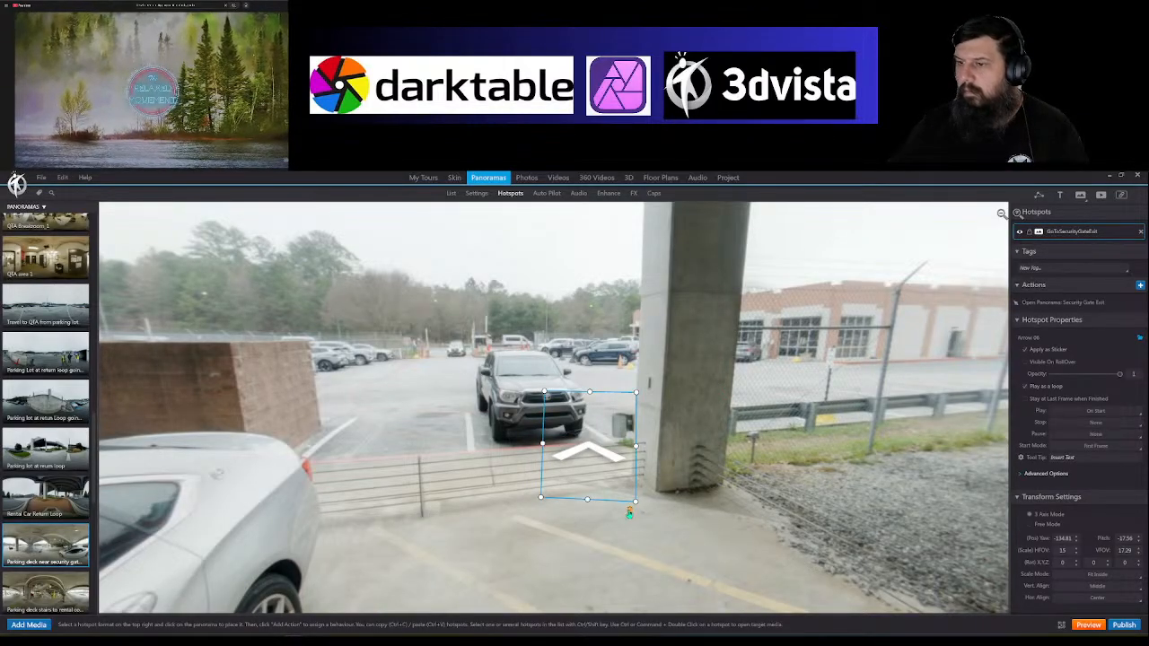
double_click(598, 512)
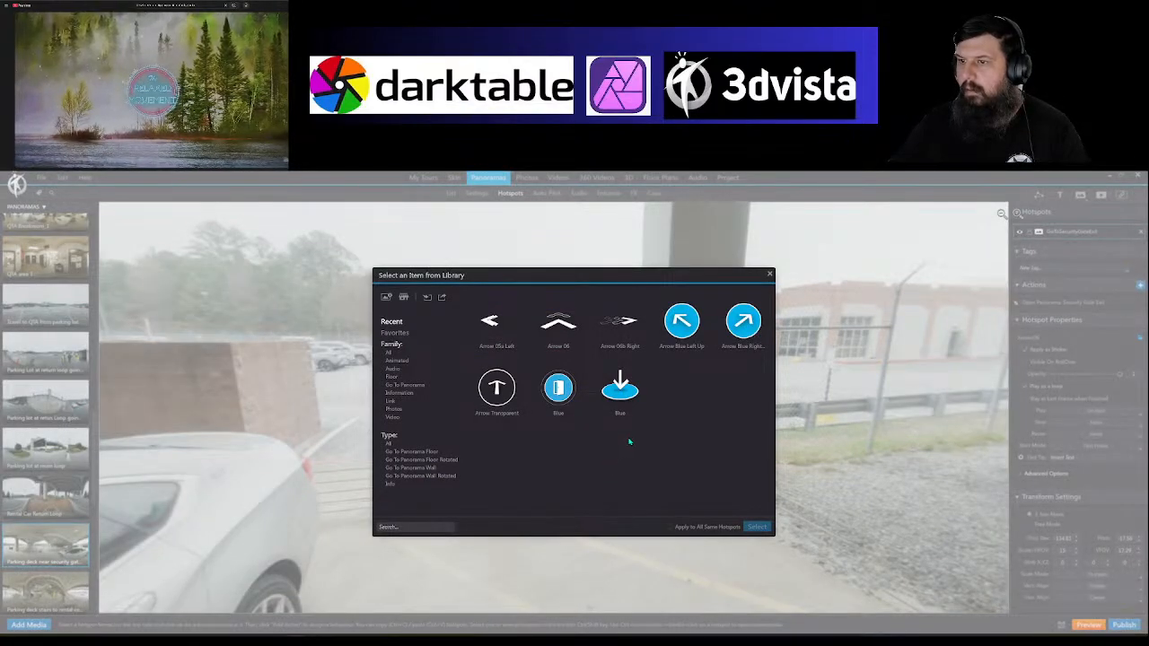
click(742, 329)
click(758, 527)
drag(562, 410, 507, 360)
drag(656, 373, 647, 419)
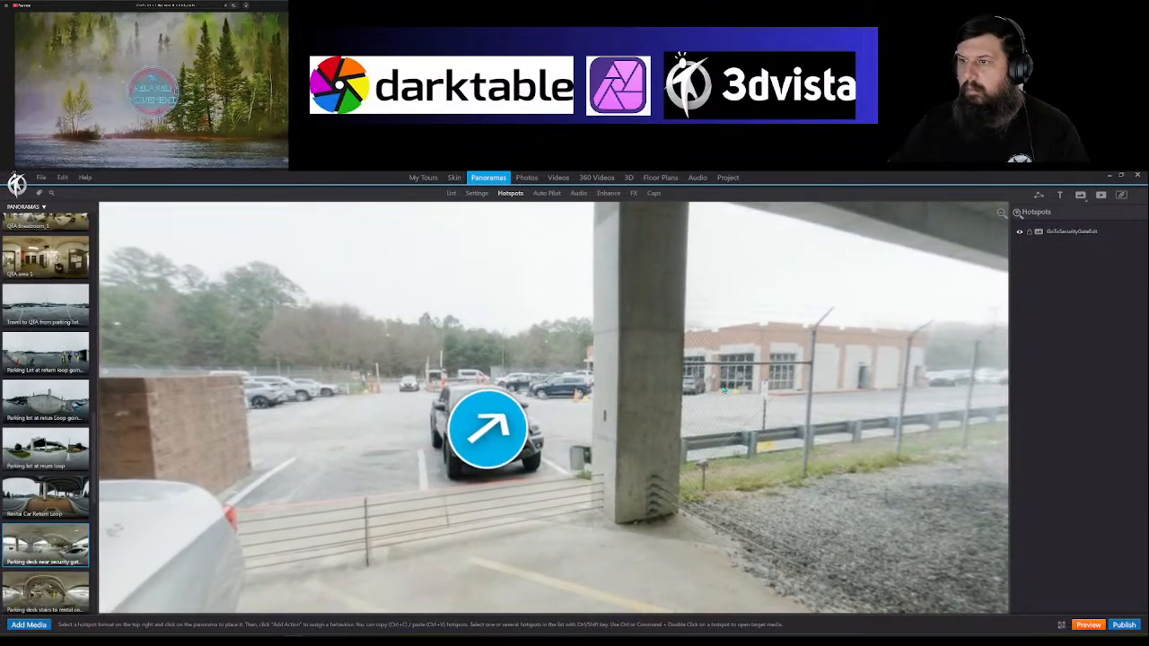
Step: Add a wide text box just above the blue security gate exit arrow with the text "Exit"
click(1002, 214)
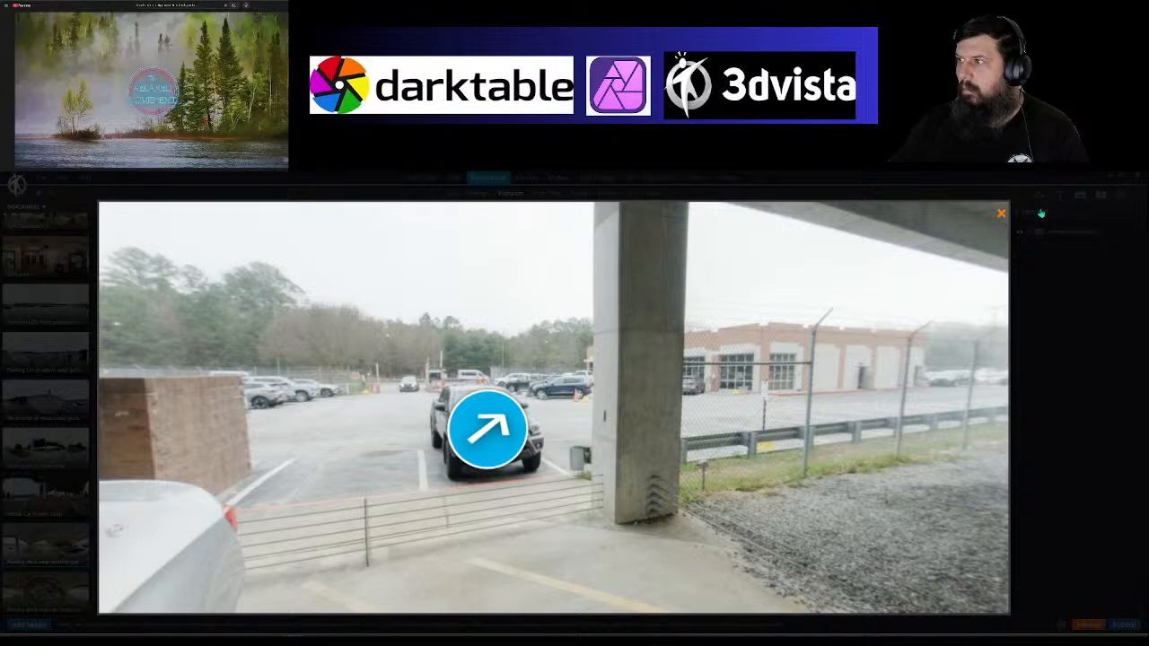
click(535, 347)
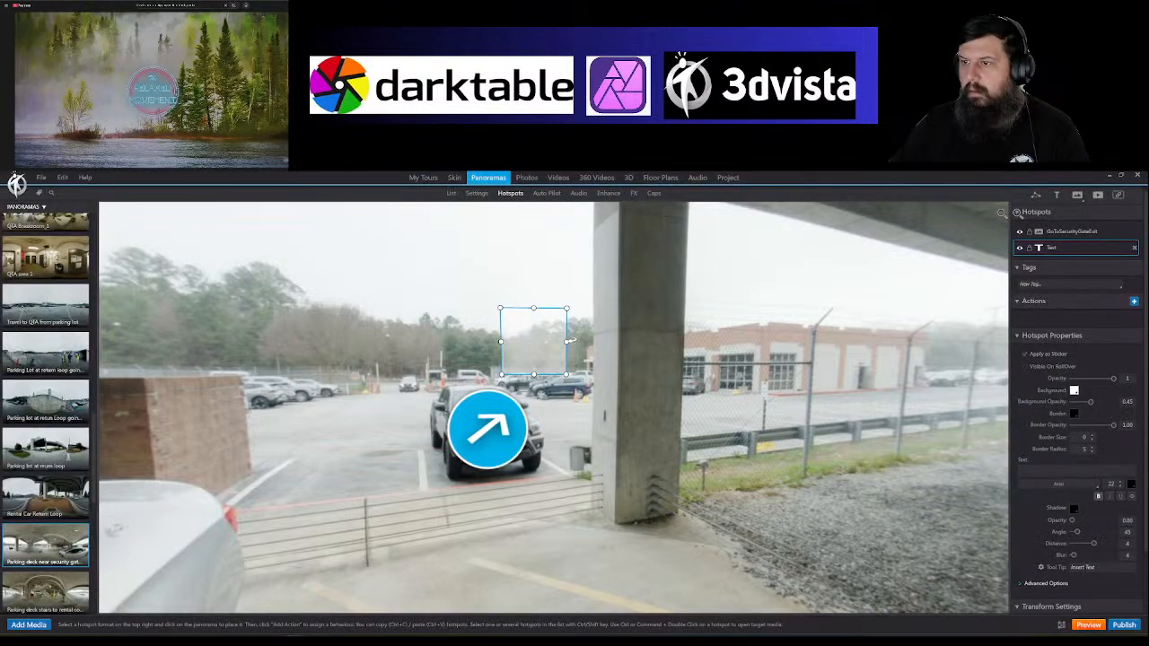
drag(566, 341, 590, 351)
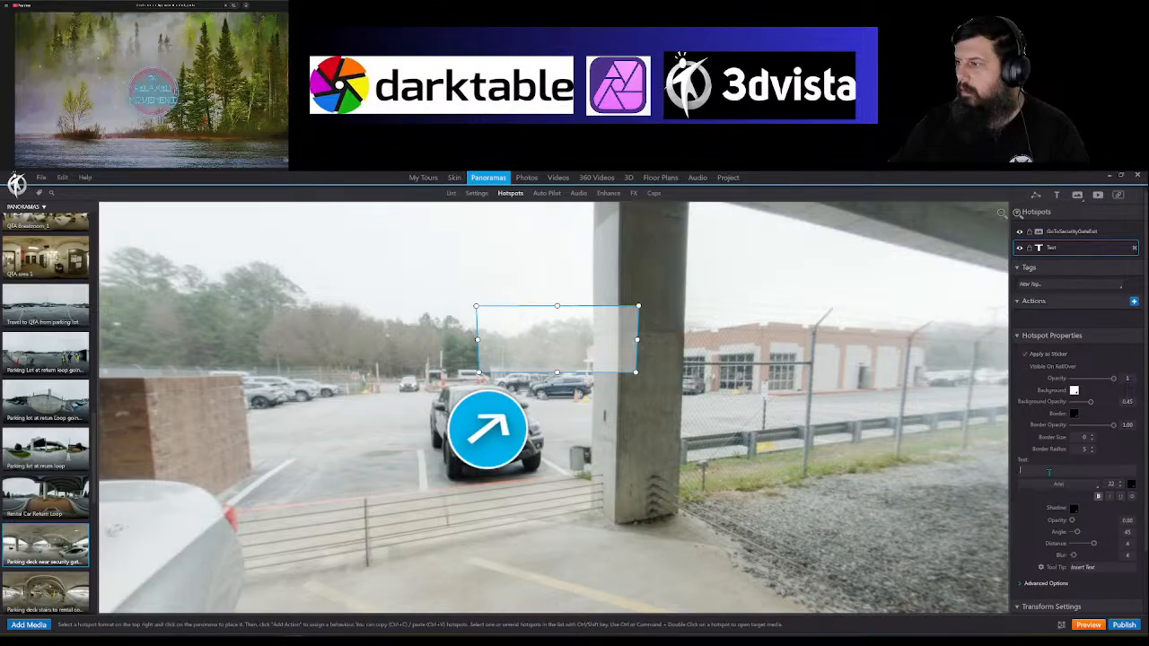
click(1047, 472)
text(Exit)
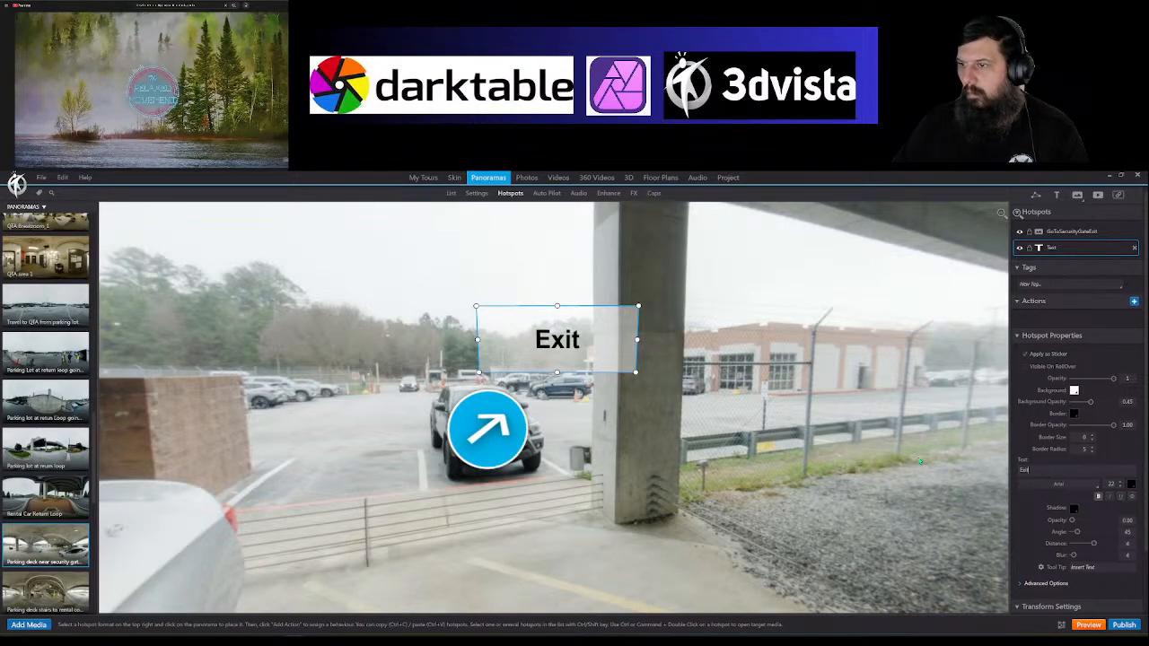
Step: Raise the Exit label's background opacity to make it solid
mouse_move(768, 531)
mouse_down()
mouse_move(841, 504)
mouse_move(775, 512)
mouse_up()
click(573, 351)
drag(1093, 408, 1117, 404)
click(715, 468)
Step: Add an Arrow Blue Left Up hotspot to the "Parking deck stairs to rental counter" panorama, with a return hotspot near that panorama's parked cars
drag(716, 467, 648, 475)
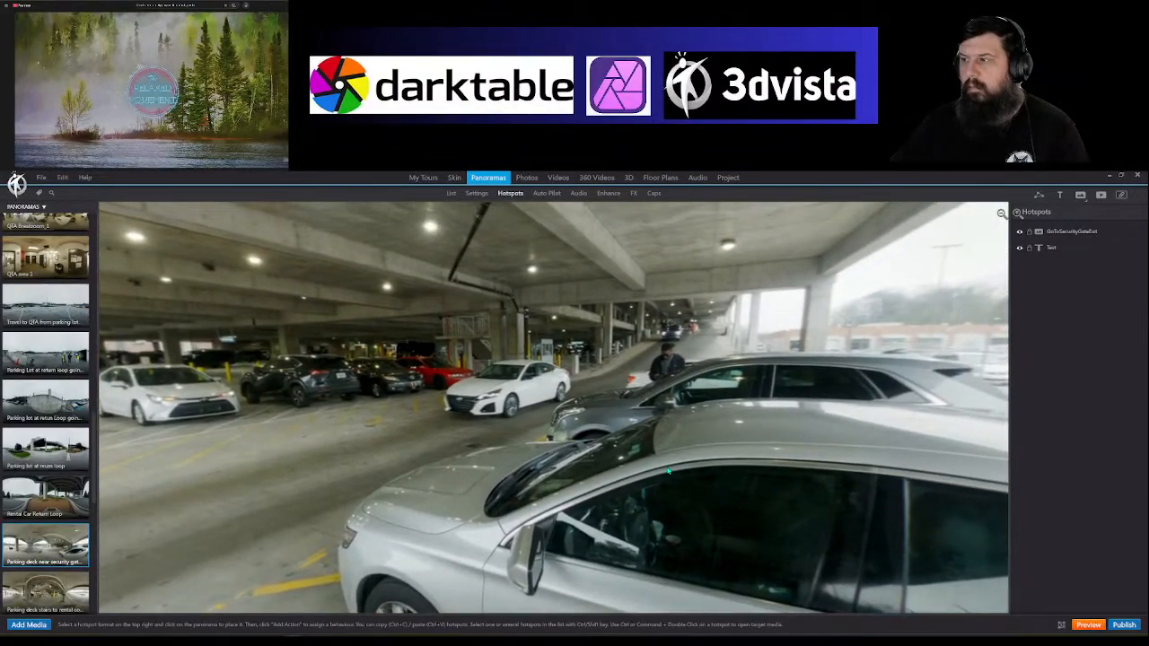
click(42, 592)
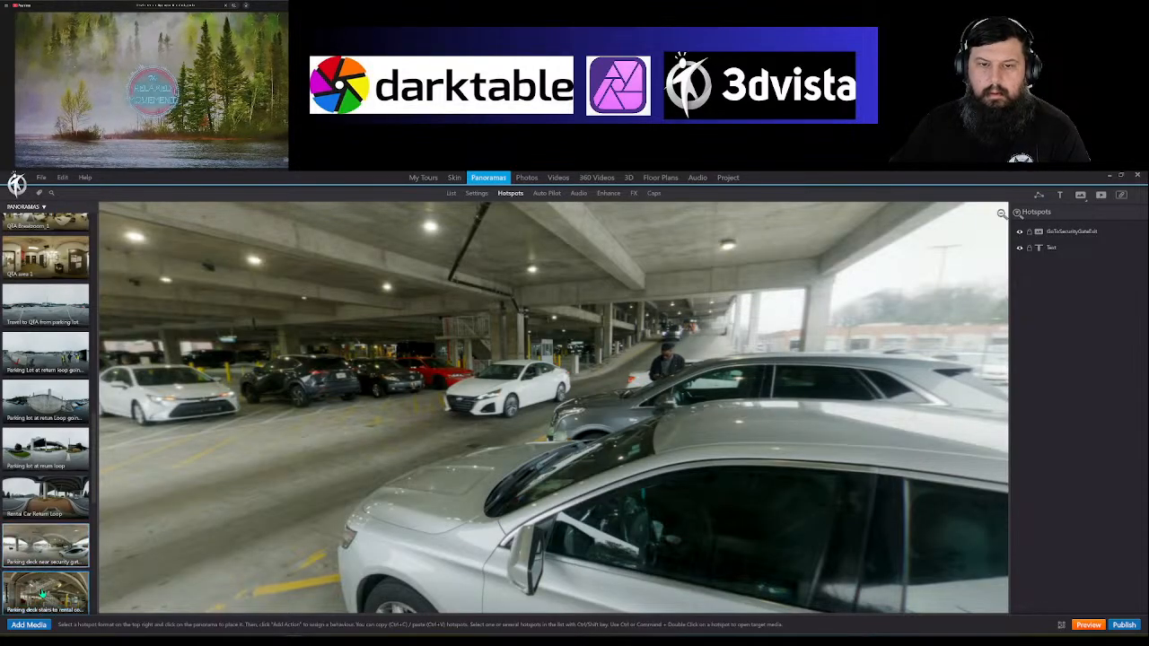
click(555, 359)
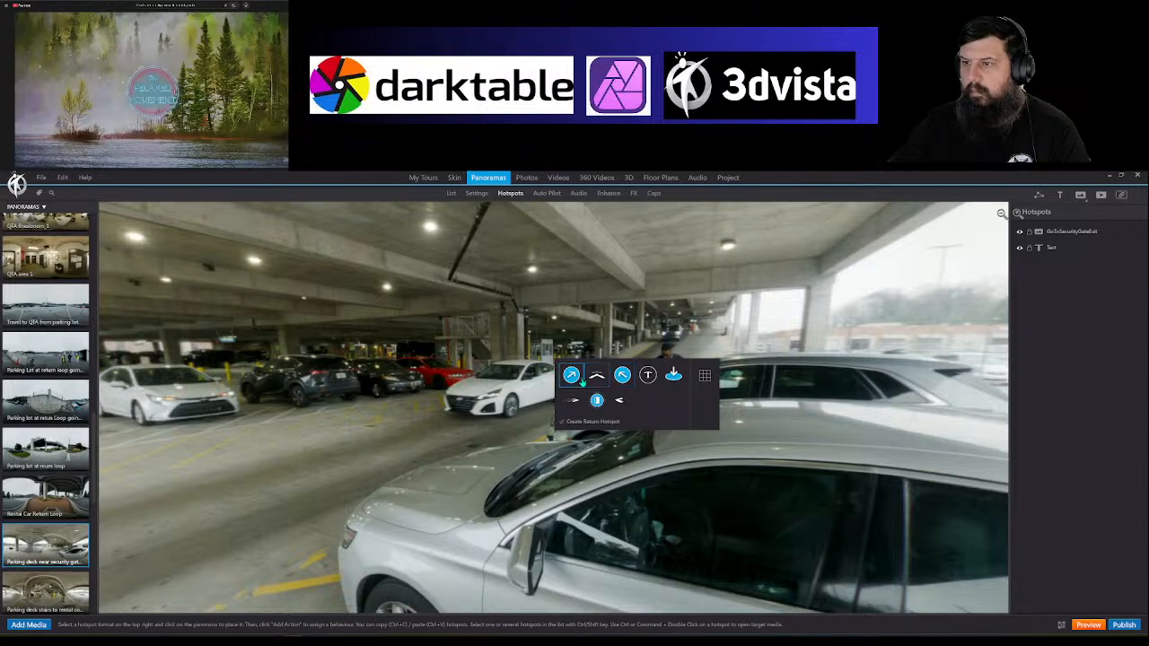
click(624, 375)
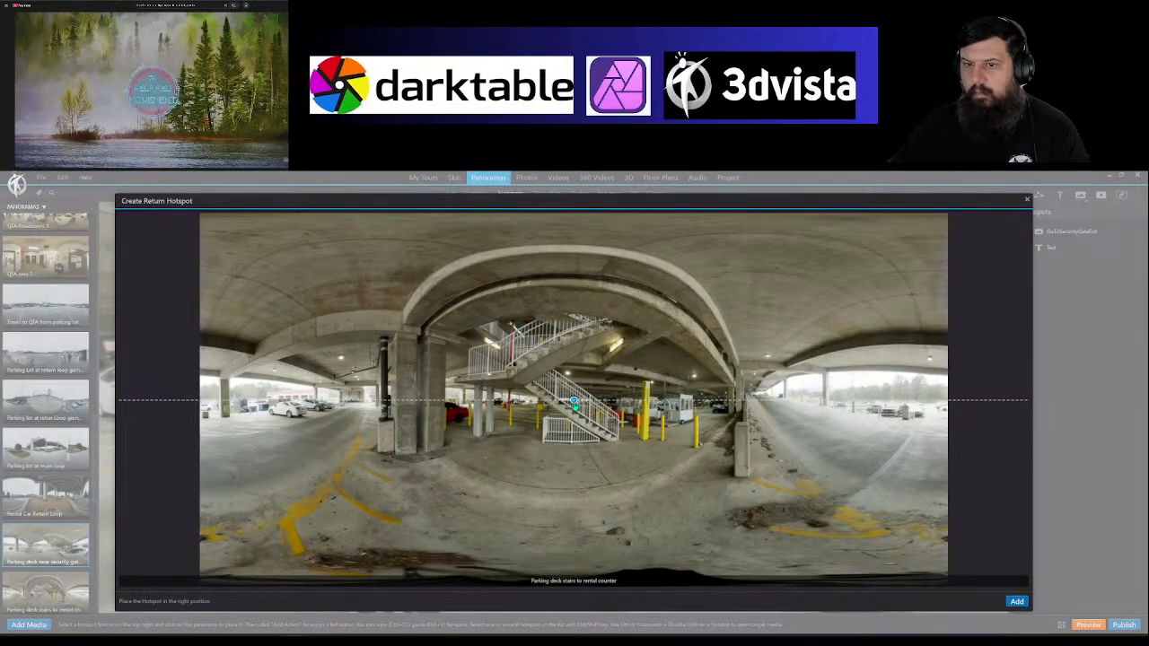
drag(573, 403, 318, 403)
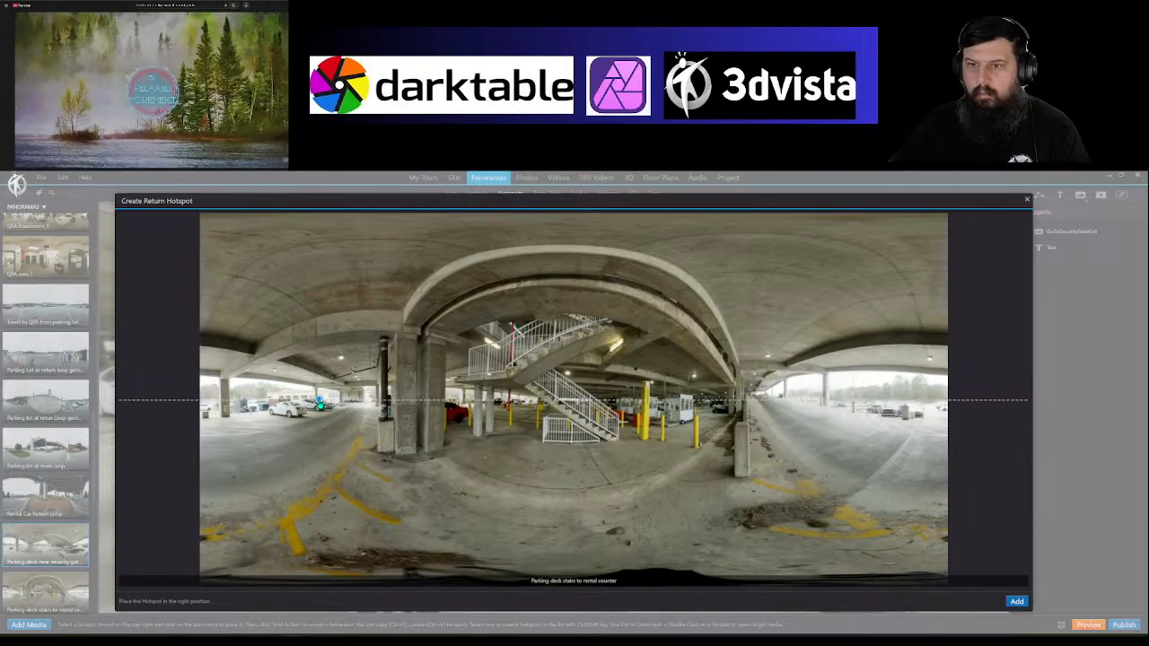
click(1016, 602)
Step: Shrink the blue stairs arrow to an HFOV of about 9 and place it at the ramp behind the parked cars
drag(541, 413, 581, 408)
click(496, 403)
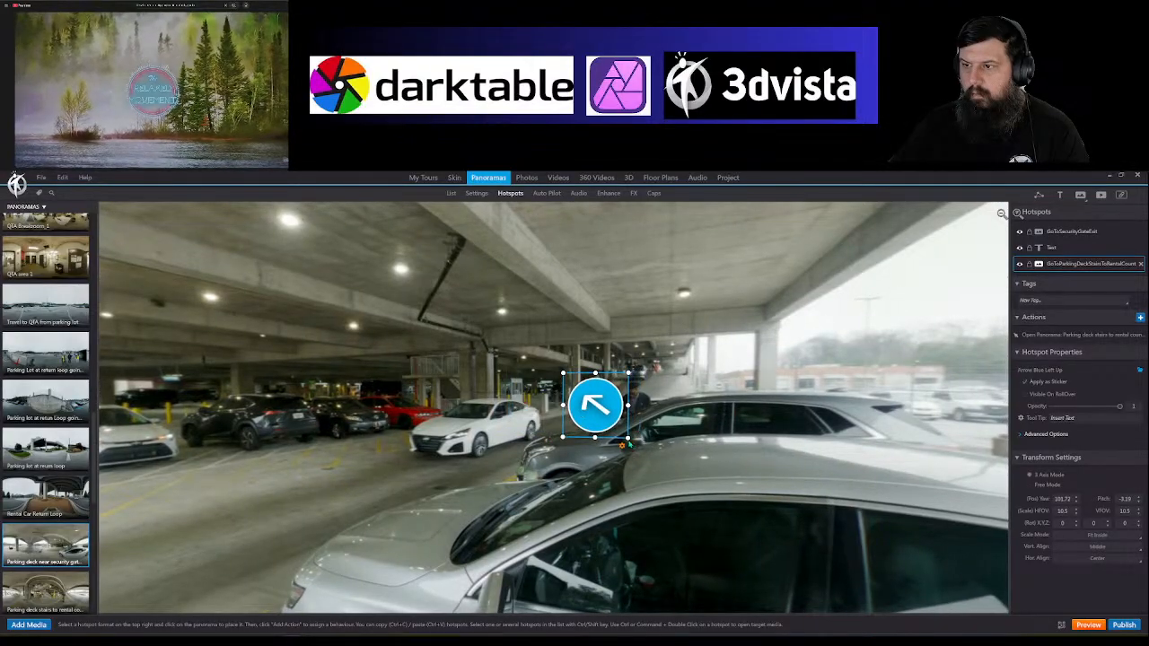
drag(628, 440, 616, 399)
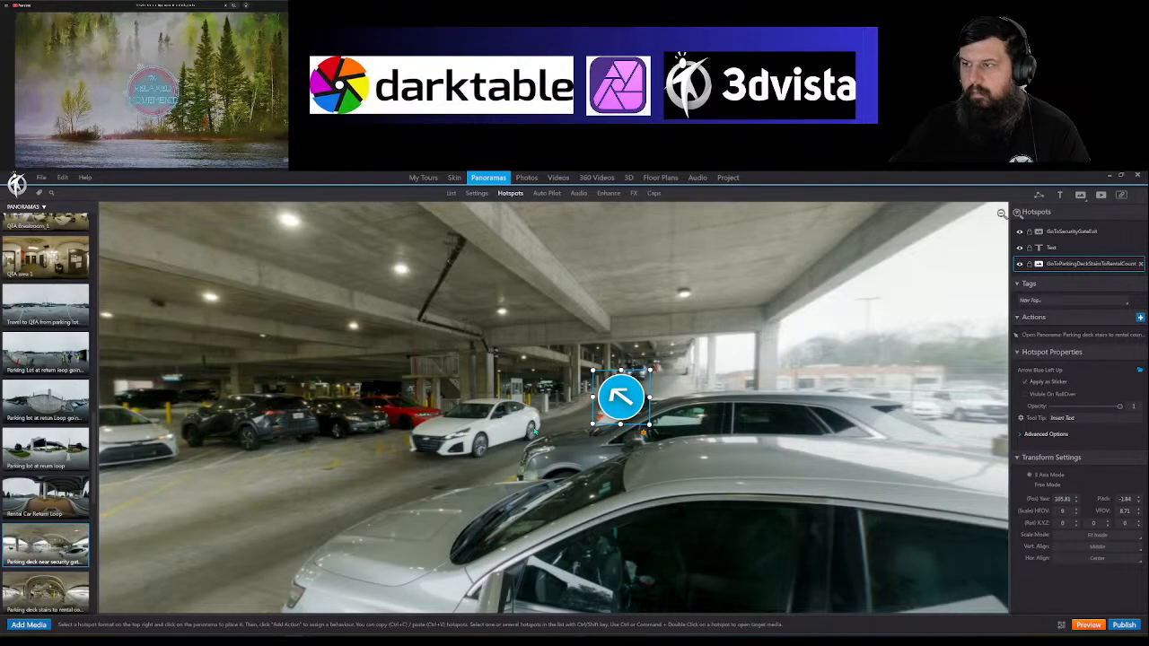
Step: Add a text box over the white car beside the blue stairs arrow, making it wider and flatter
click(1059, 197)
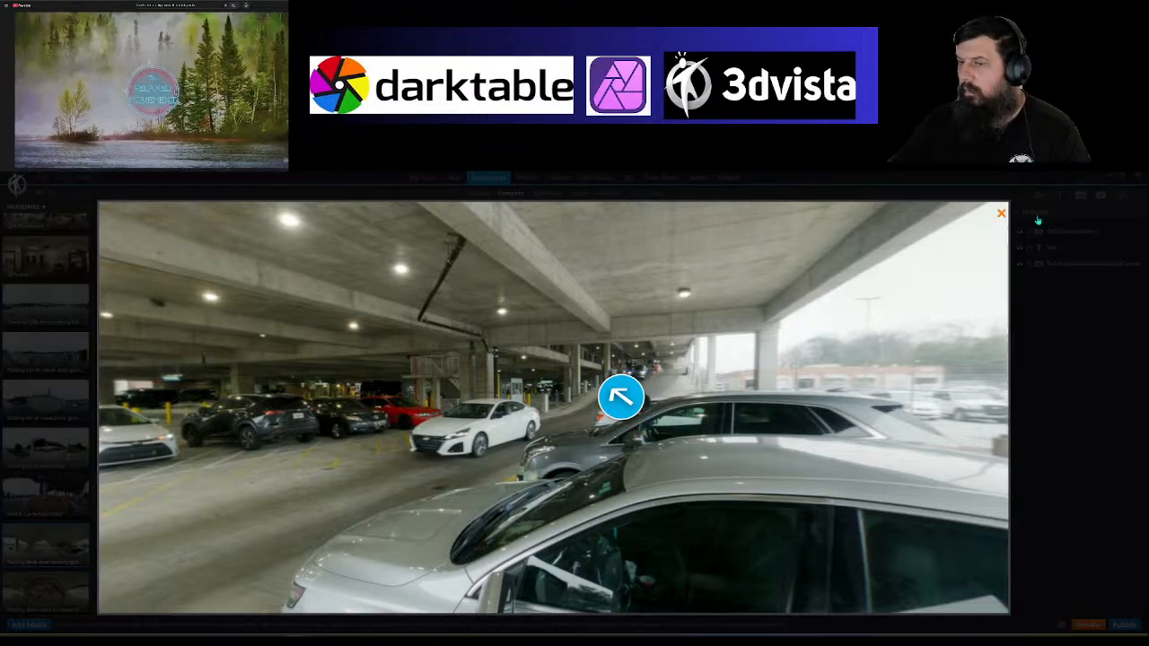
click(467, 414)
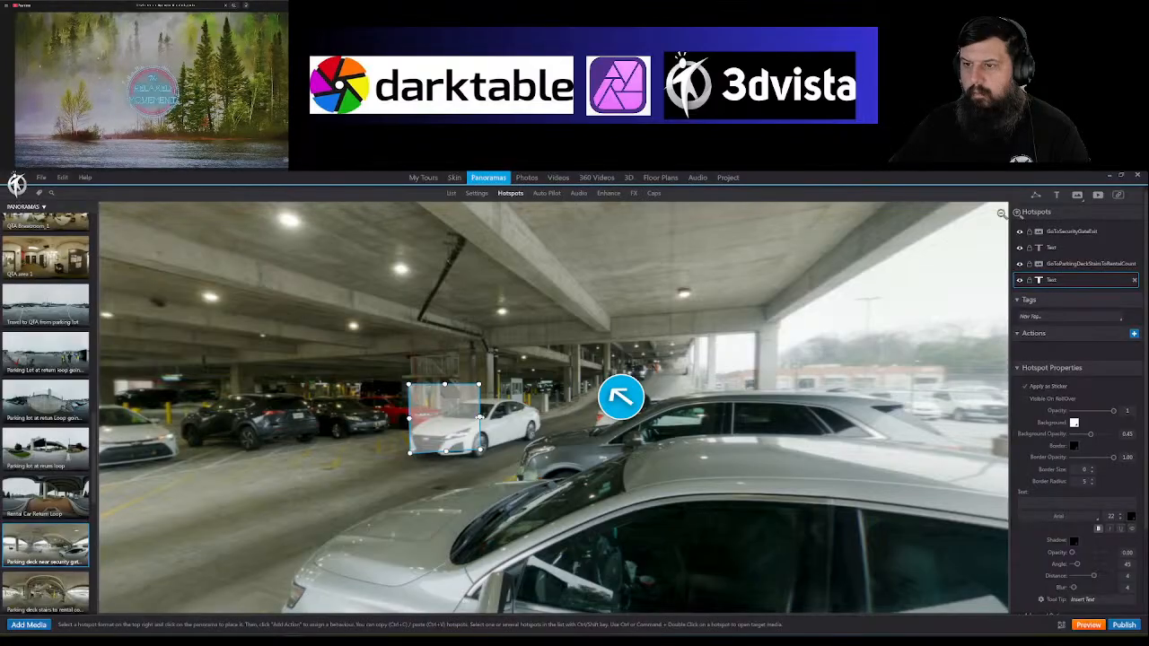
drag(482, 413, 516, 417)
drag(443, 383, 501, 431)
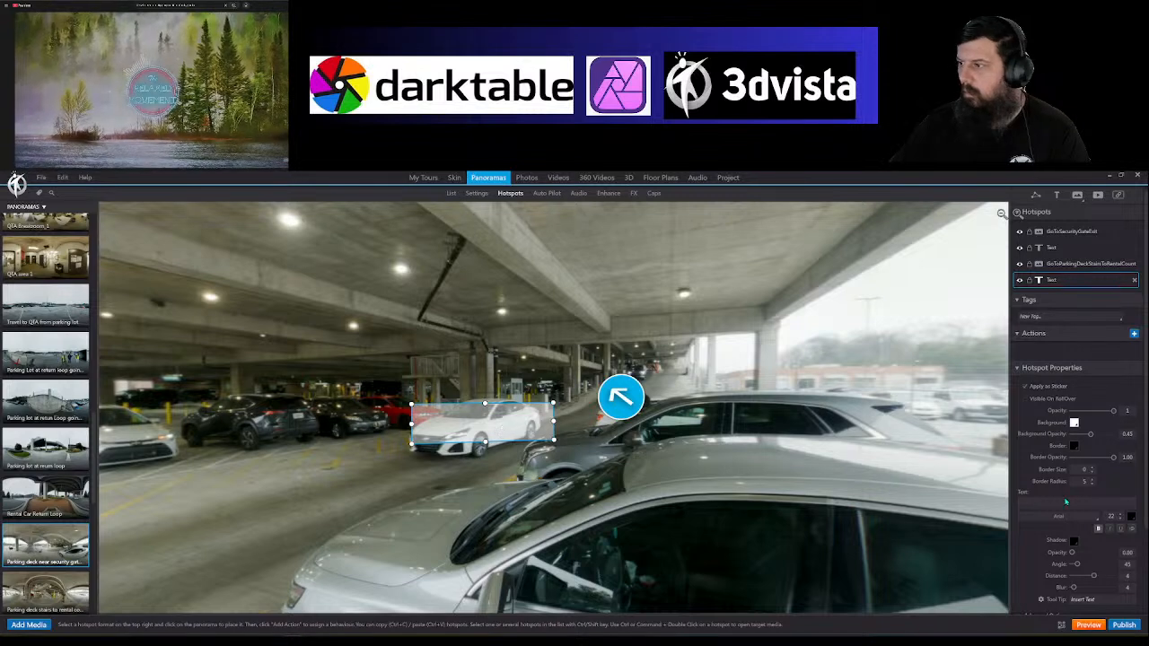
Step: Set the new text box's text to "To to stairs to 3rd Lv."
click(1049, 503)
text(To to)
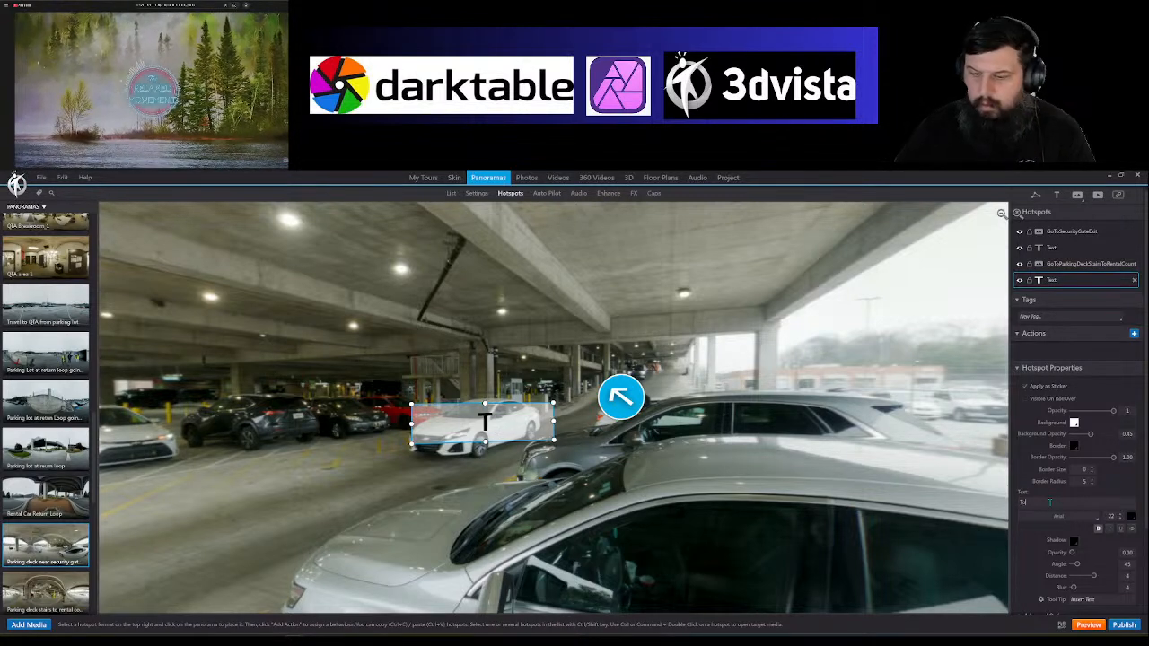
text( star)
key(BackSpace)
key(BackSpace)
key(BackSpace)
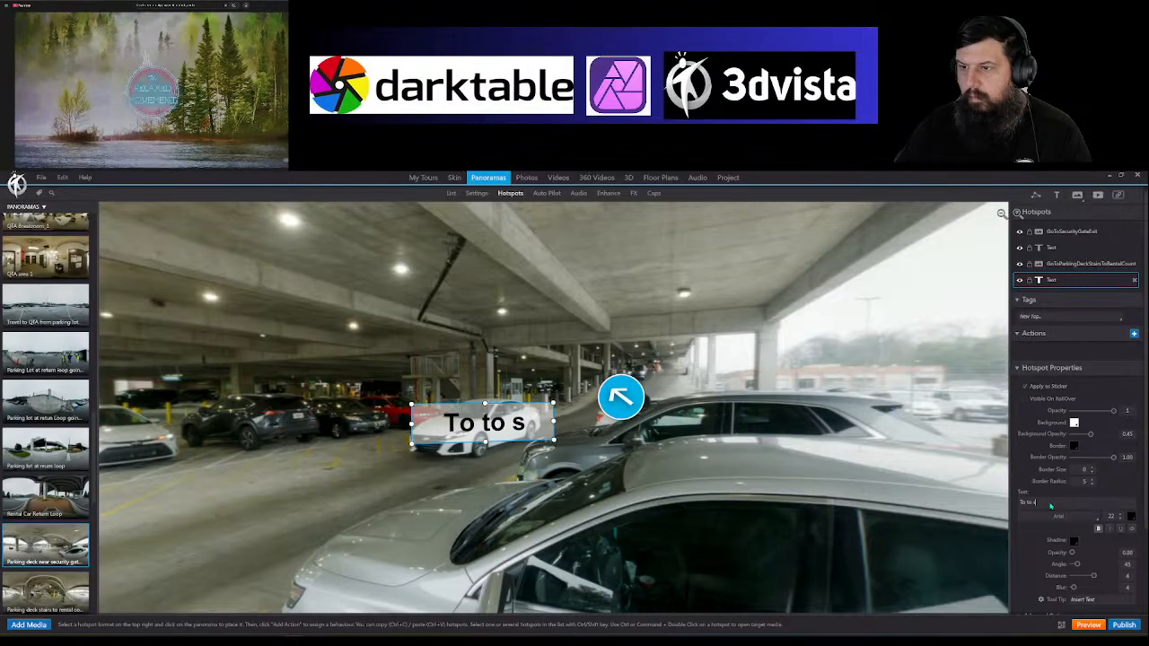
text(tairs)
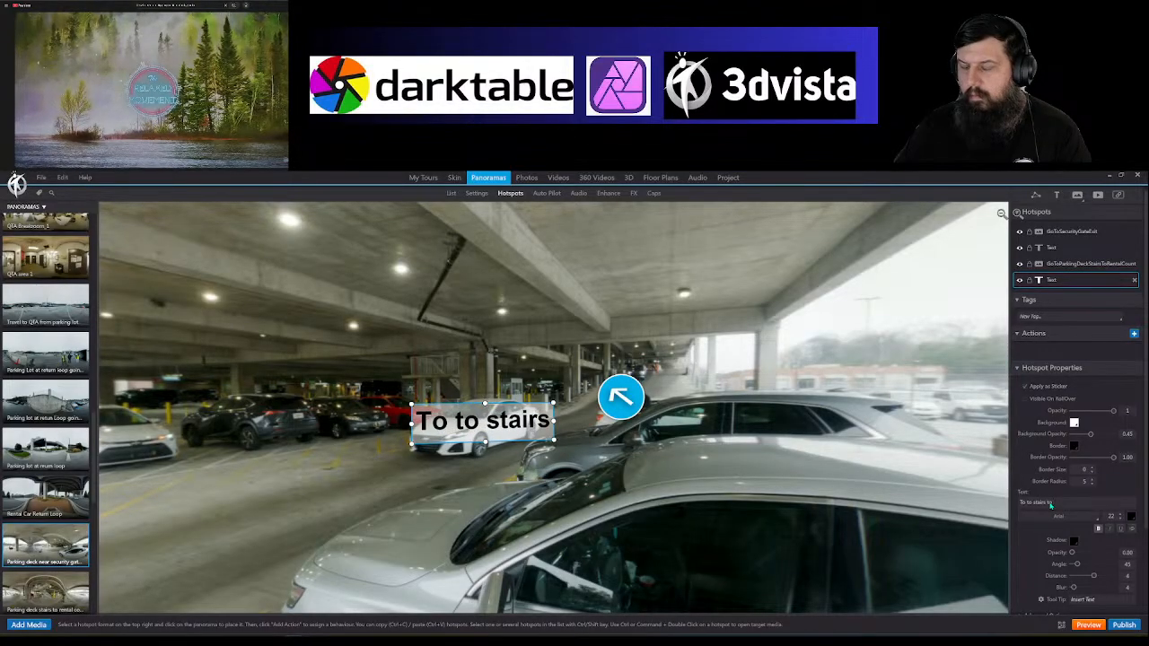
text( to 3rd lvl)
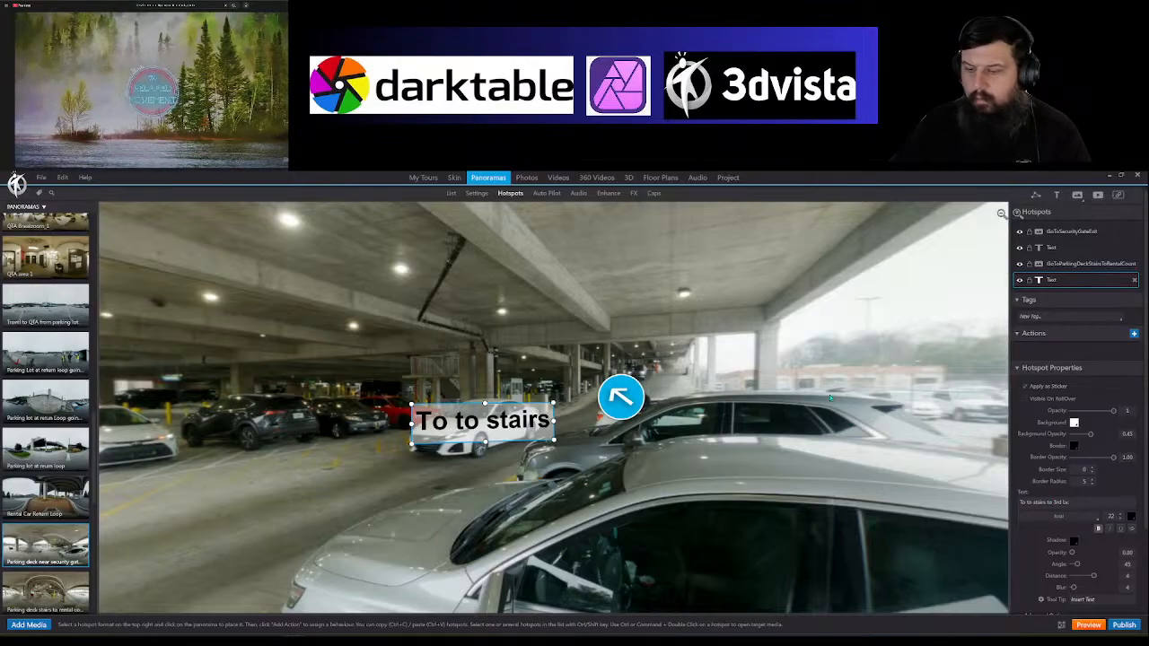
Step: Widen the stairs label to fit its text, set its background opacity to 1.00 and nudge the blue arrow closer to it
mouse_move(555, 421)
mouse_down()
mouse_move(591, 424)
mouse_move(539, 427)
mouse_move(569, 423)
mouse_up()
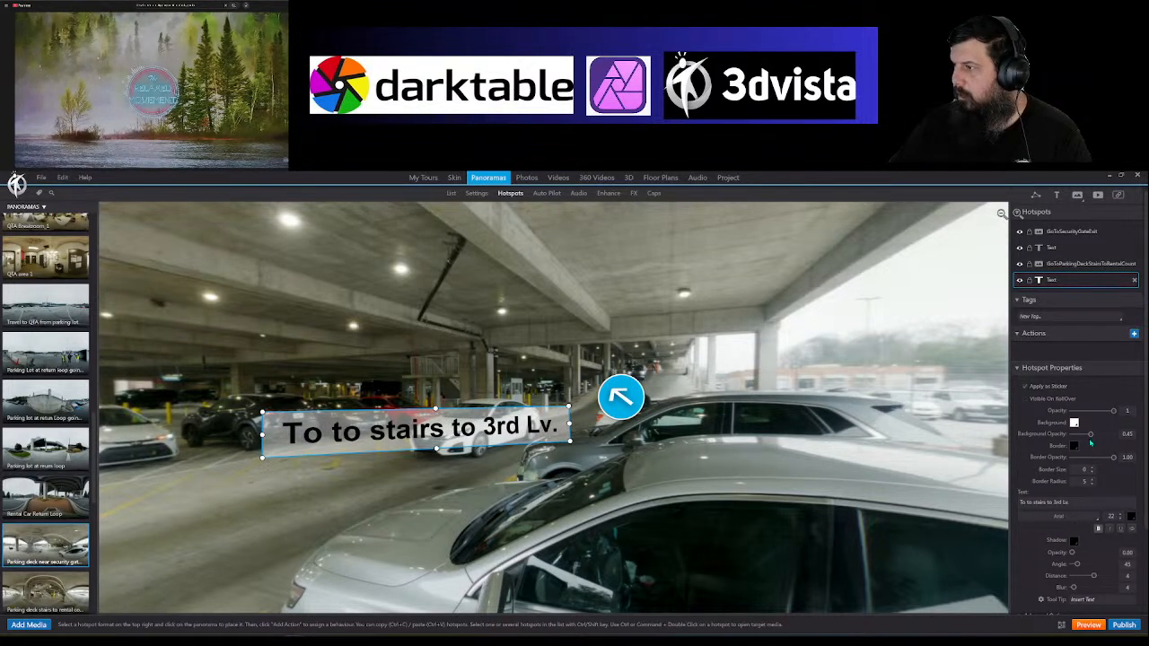
drag(1091, 440, 1119, 437)
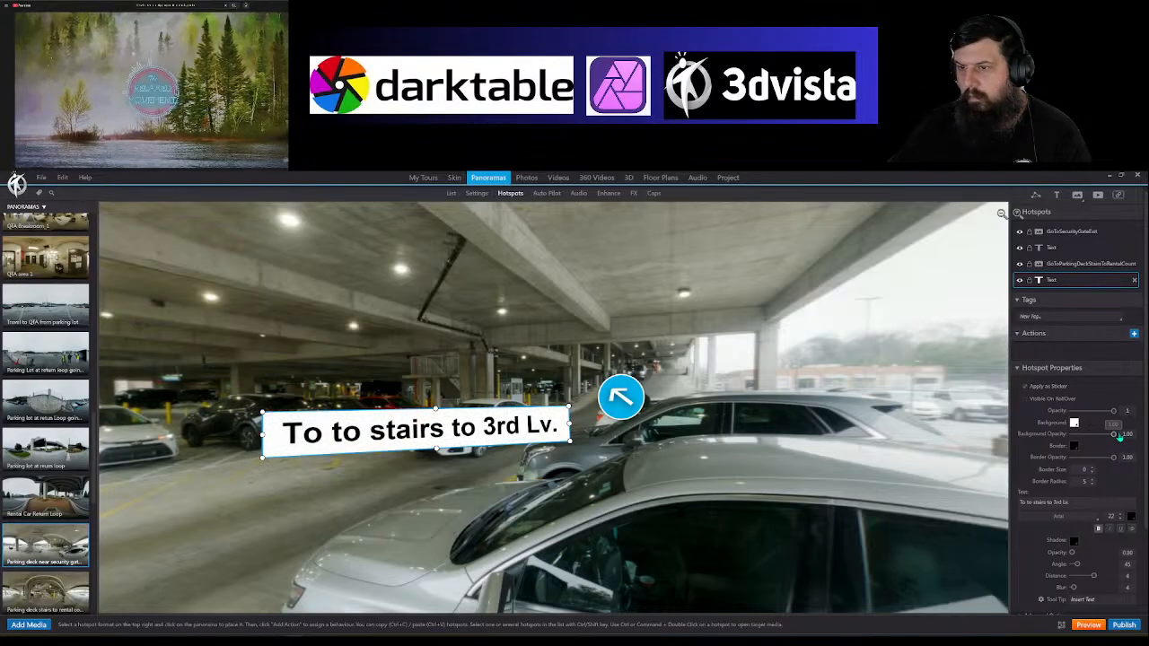
click(619, 396)
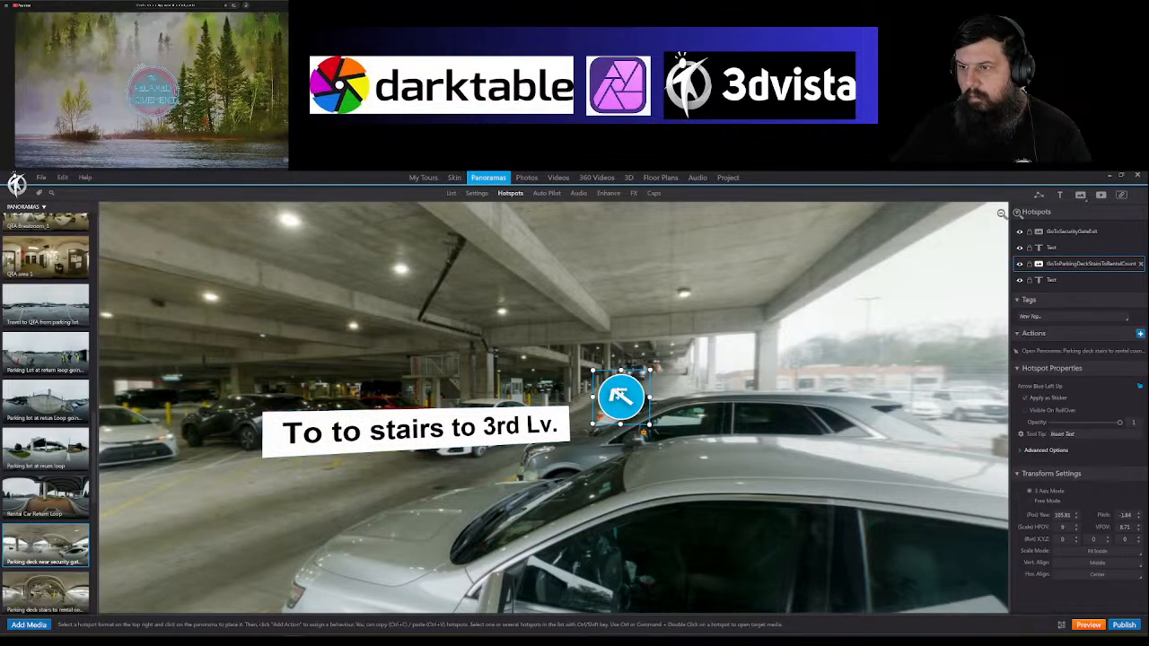
drag(621, 395, 615, 395)
Step: Open the linked parking deck stairs panorama and position the blue return arrow over the far end of the driveway
drag(679, 475, 723, 478)
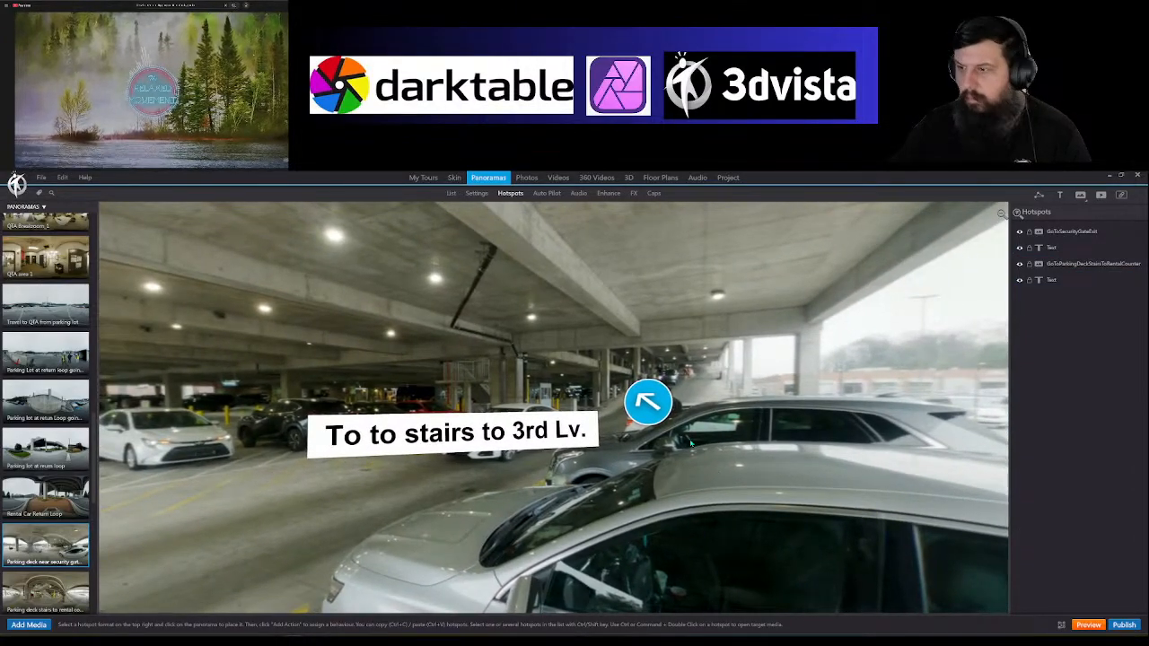
click(642, 403)
ctrl+double_click(642, 403)
drag(653, 474, 624, 393)
click(593, 355)
drag(593, 355, 713, 417)
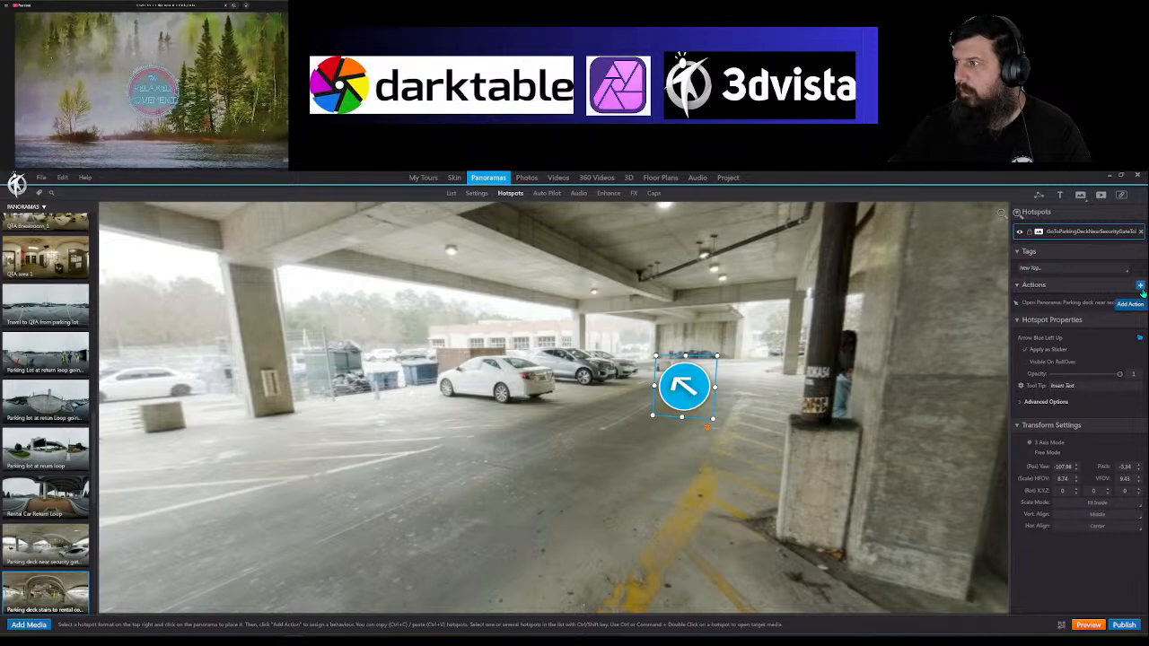
Step: Add a text box on the driveway just below the blue return arrow, making it wider than tall
click(1060, 195)
click(625, 347)
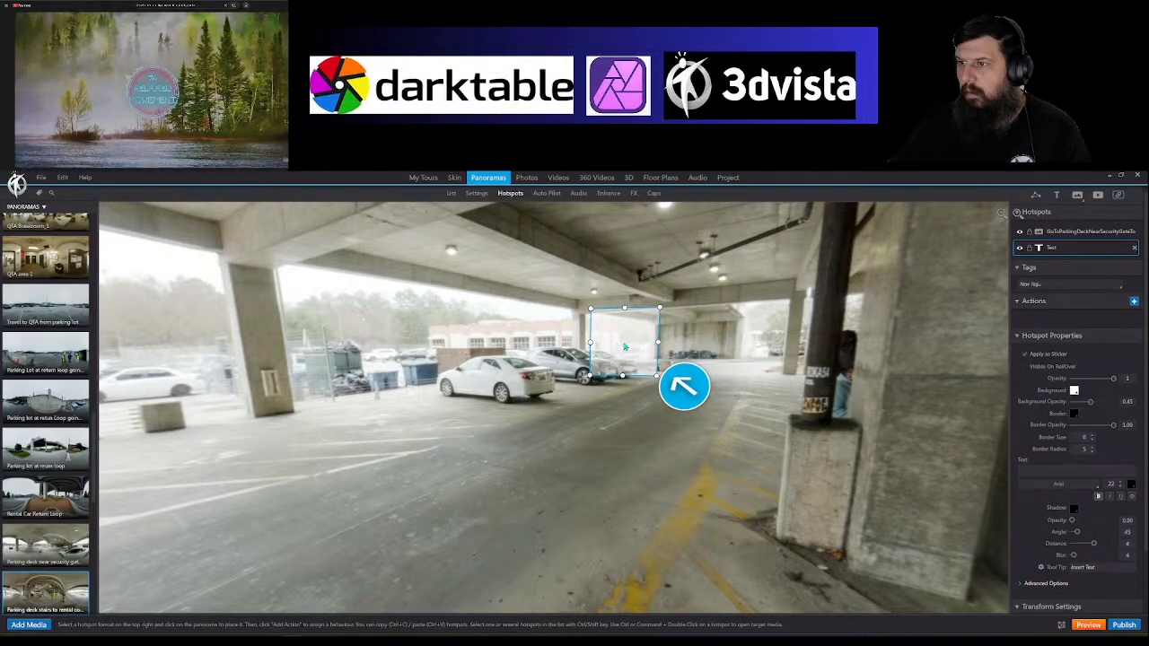
drag(659, 341, 648, 446)
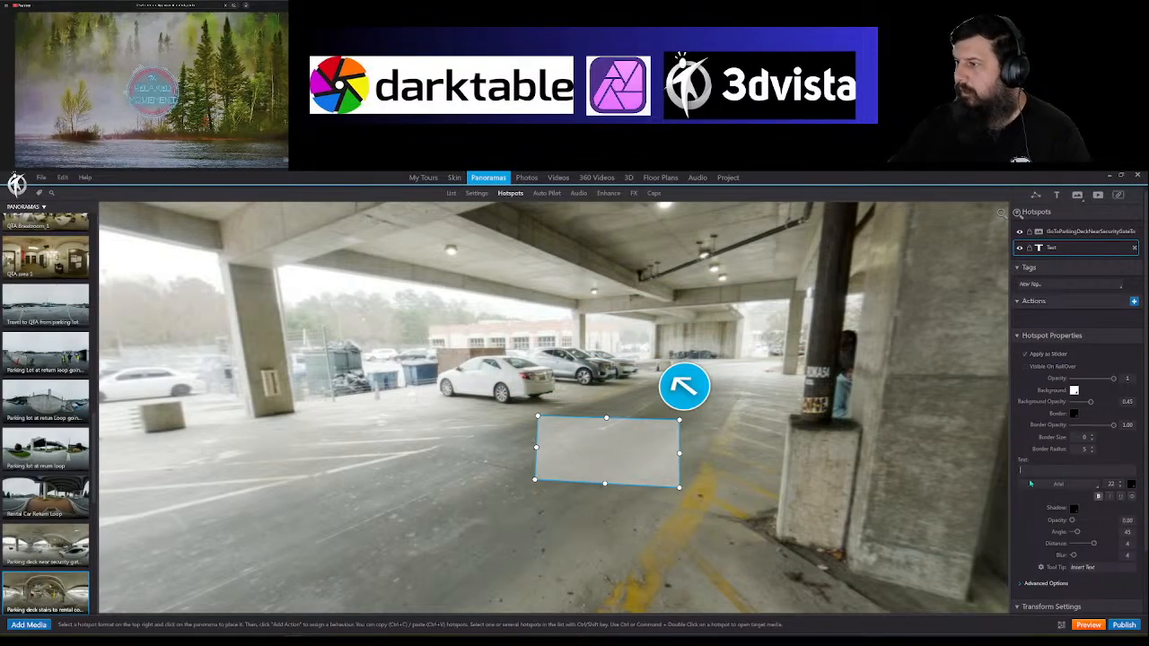
Step: Set the new text box's text to "Main Office and Exit" and widen it so the text fits on one line
text(Main o)
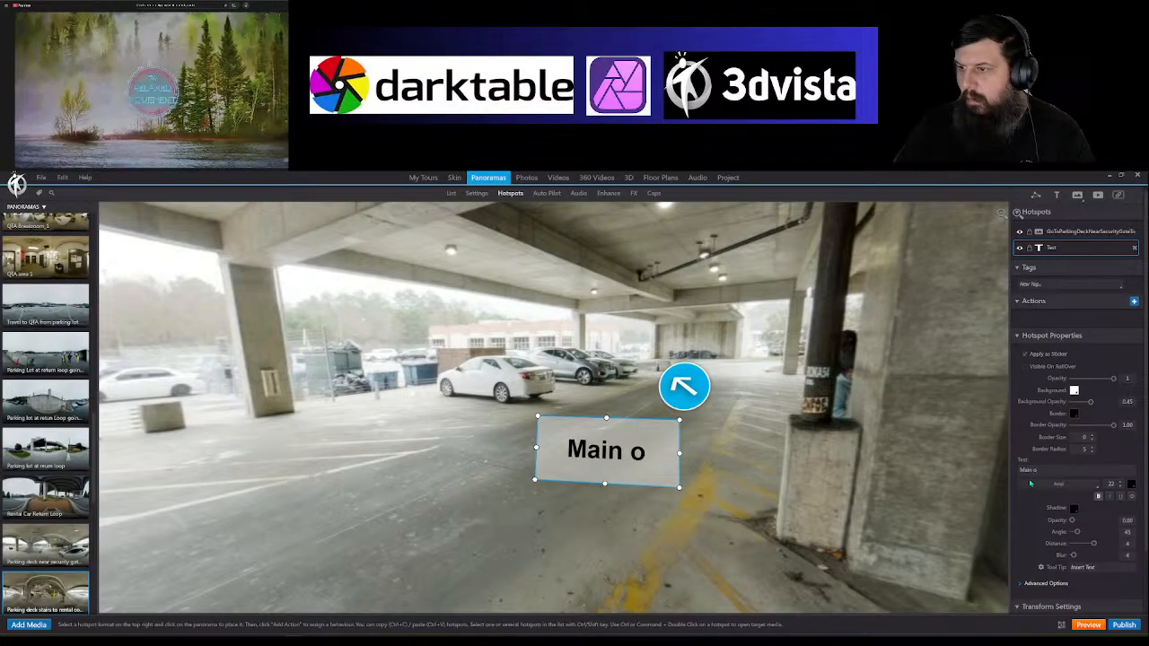
key(BackSpace)
text(Offi)
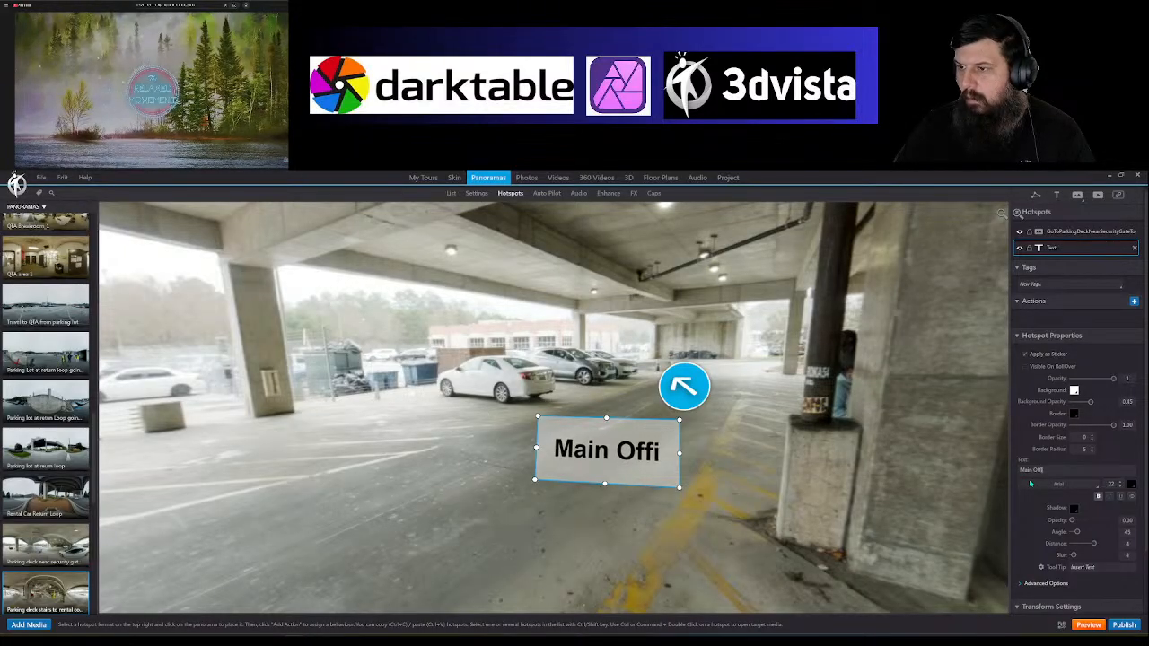
text(ce and Exit)
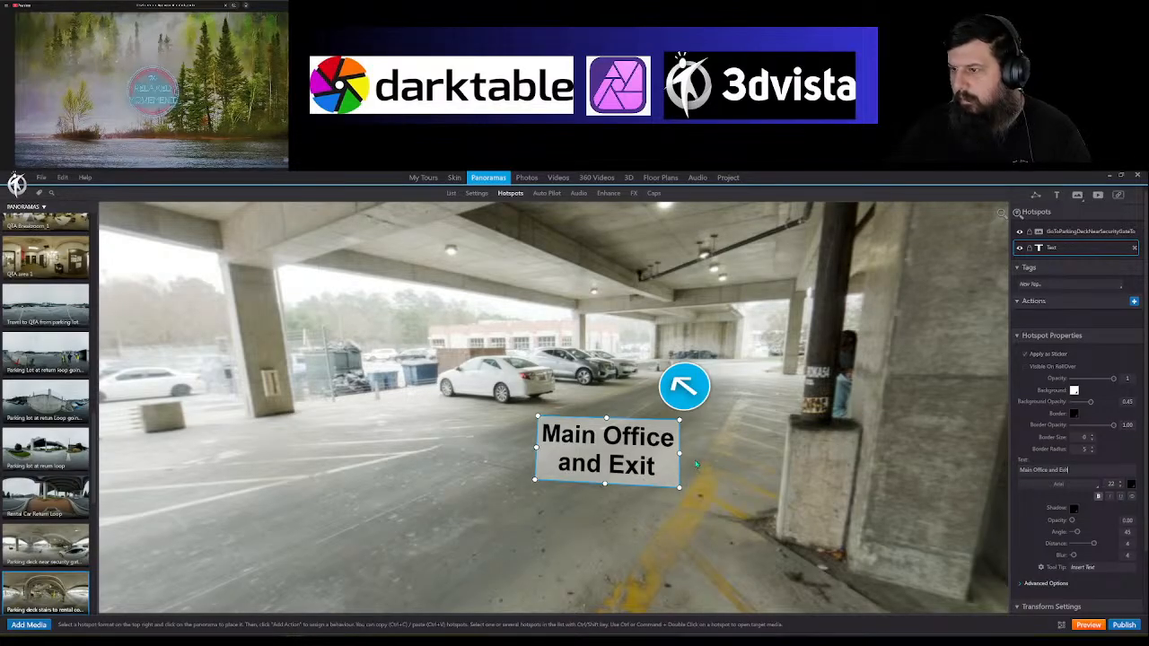
drag(681, 453, 719, 453)
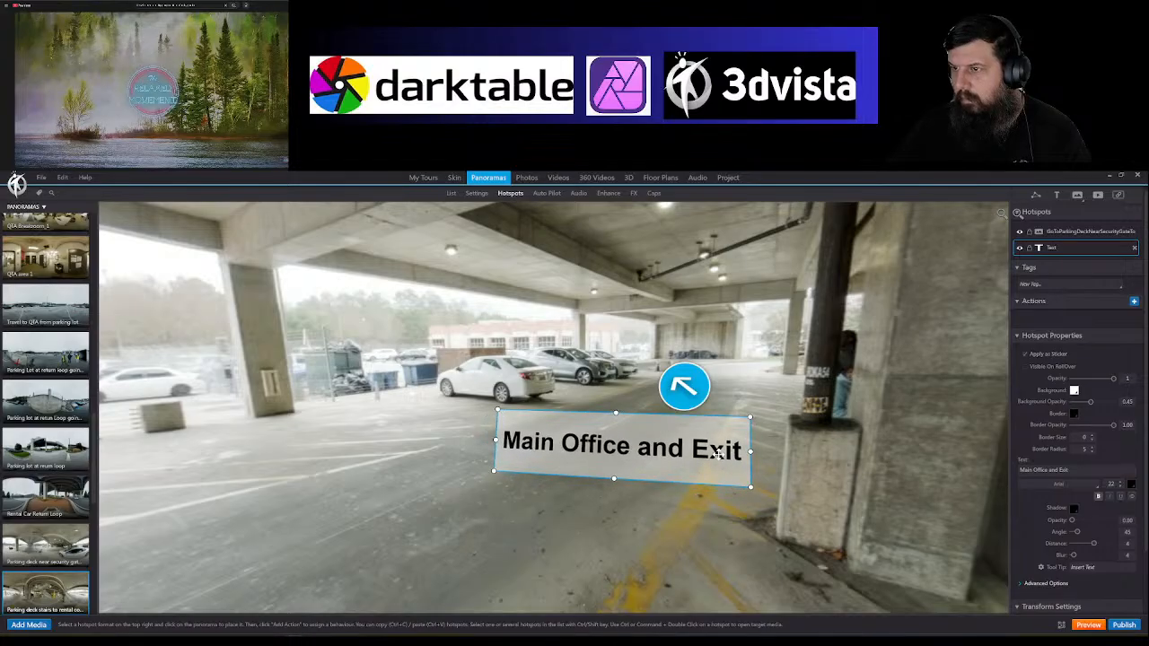
Step: Link the staircase to the 3rd level top of stairs panorama with a hotspot, placing its return hotspot over the descending stairs
drag(733, 499, 572, 494)
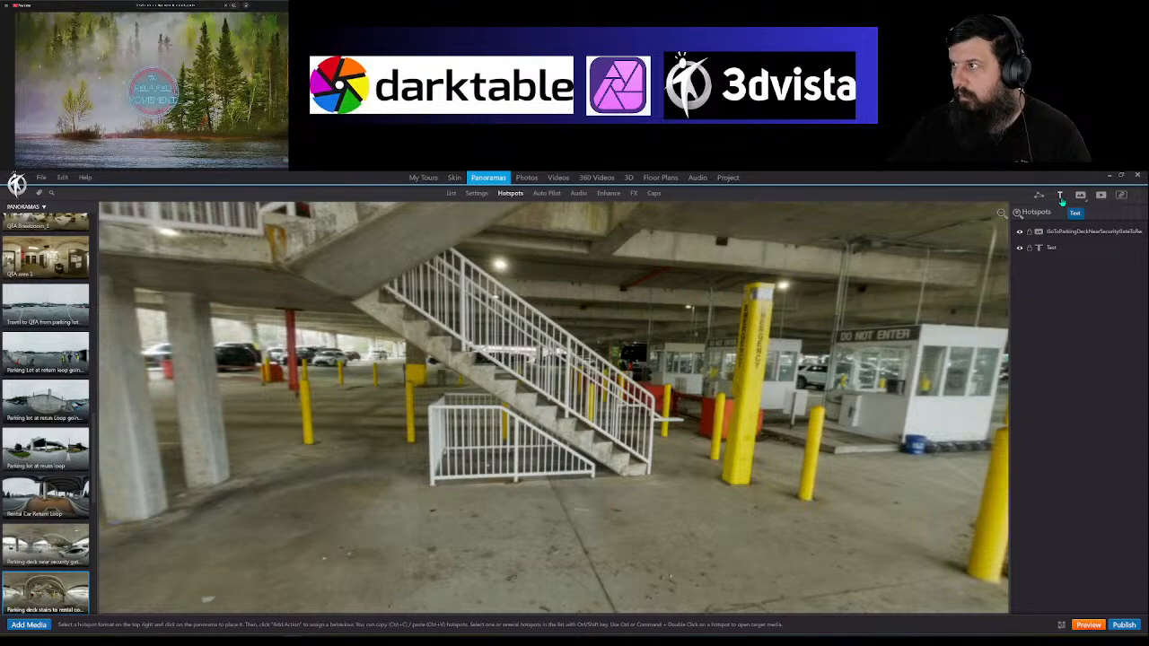
scroll(34, 525, down, 3)
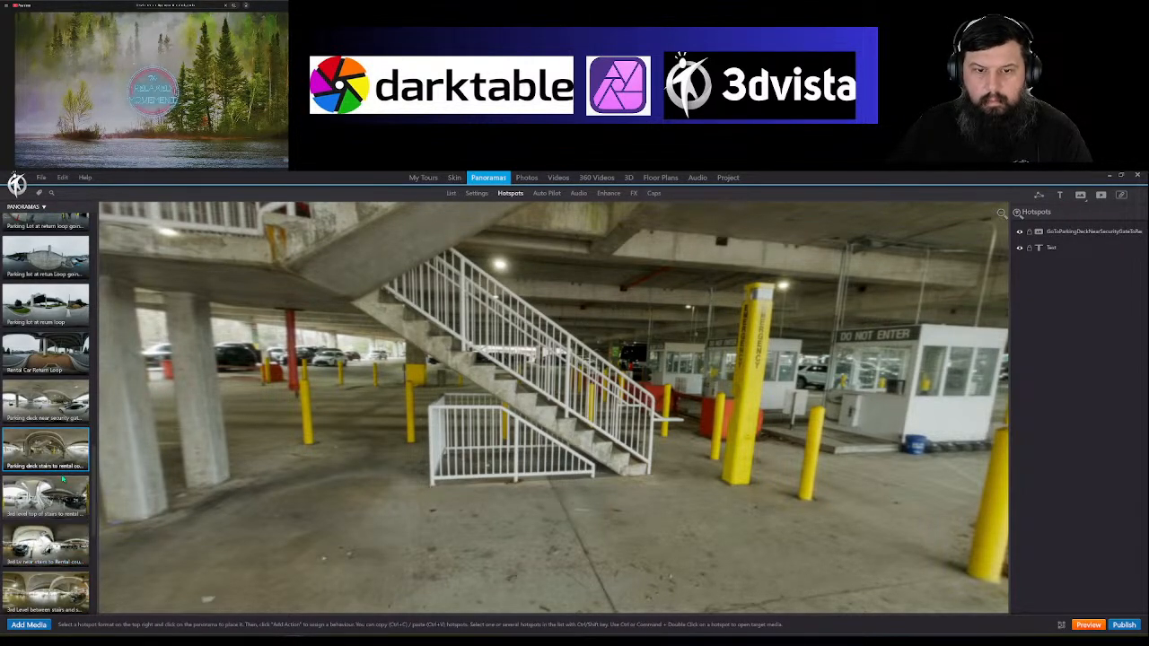
click(641, 426)
click(705, 431)
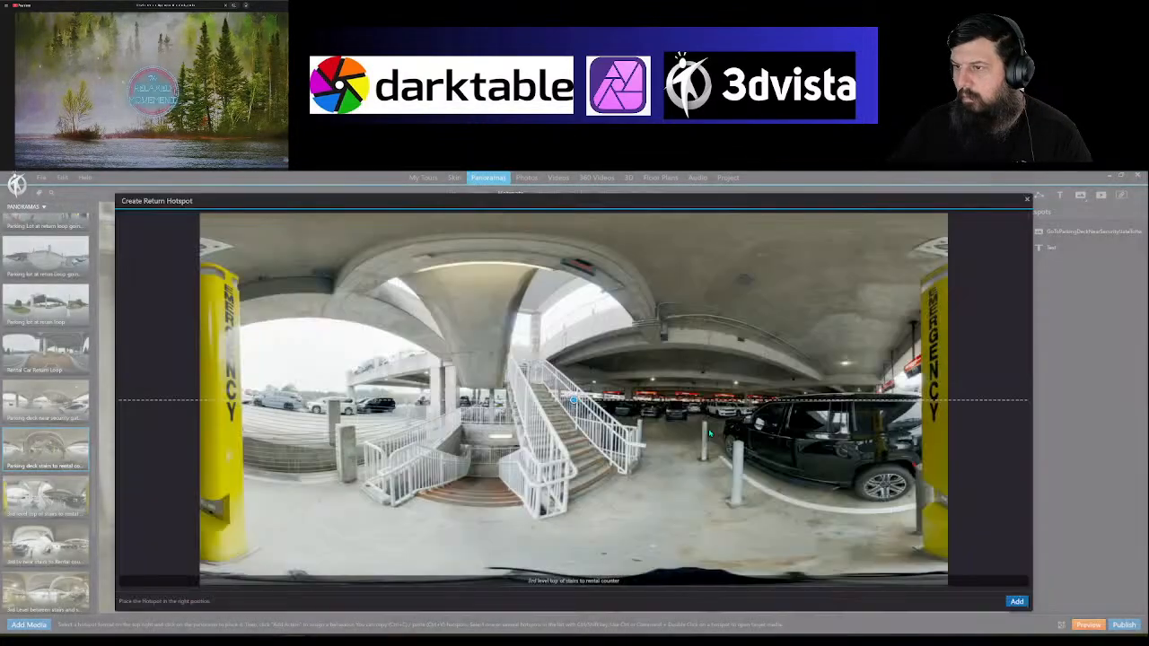
drag(573, 402, 485, 472)
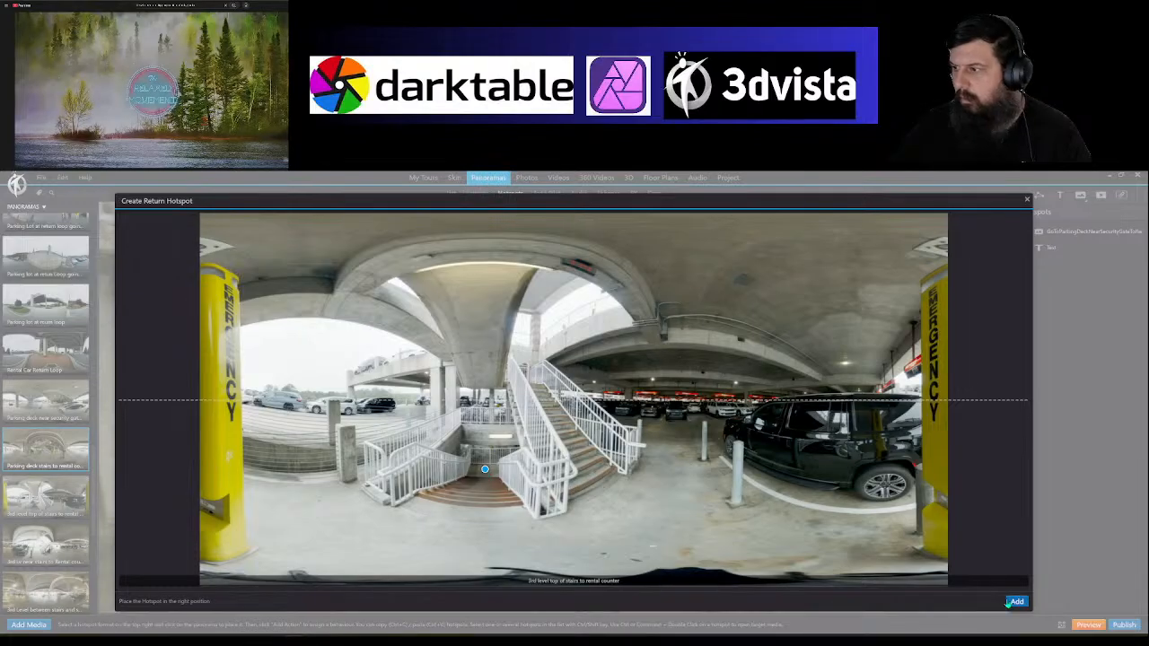
click(1017, 601)
click(543, 407)
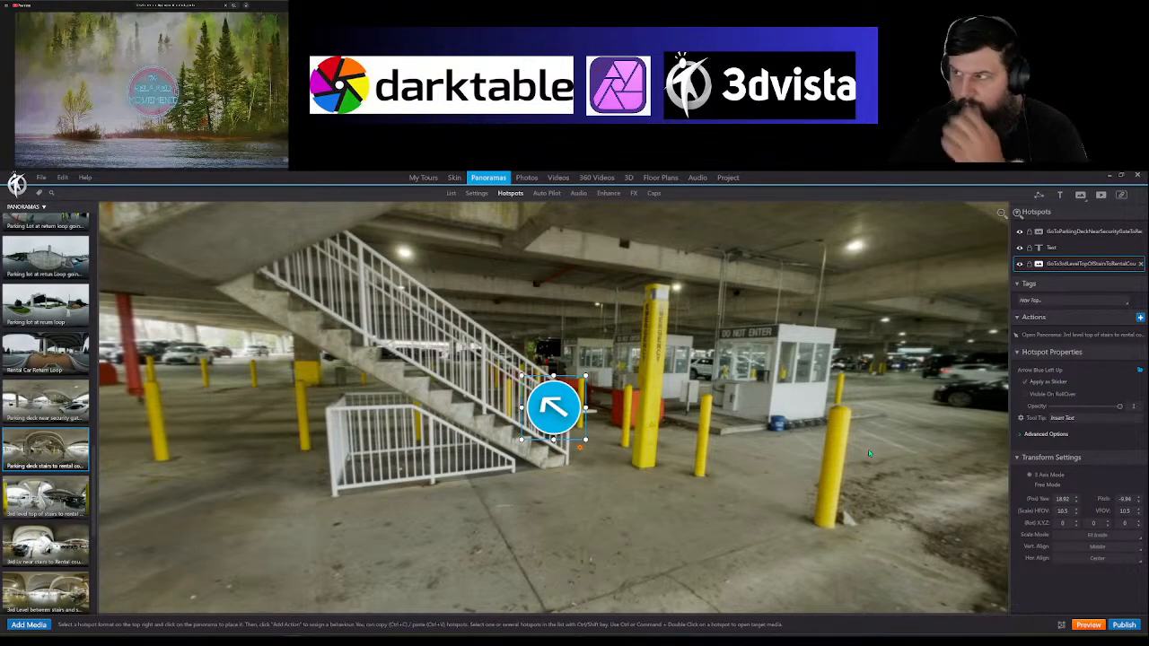
Step: Add a text box beside the blue staircase arrow, making it wider and flatter
click(1060, 197)
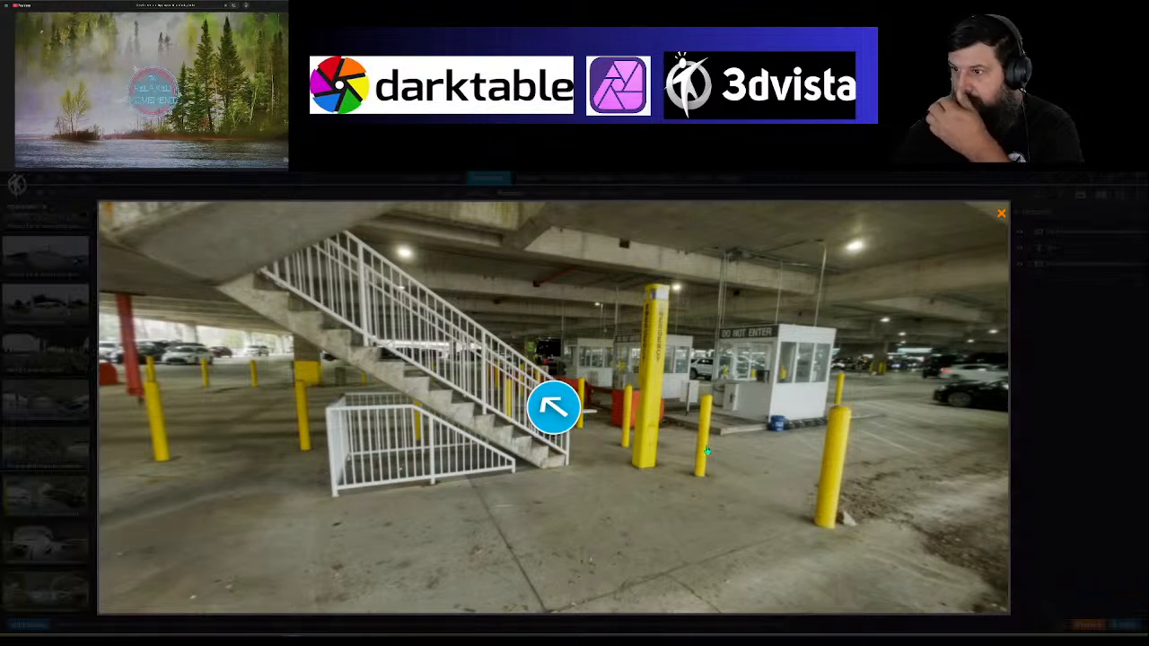
click(613, 439)
drag(649, 438, 681, 439)
drag(607, 445, 642, 440)
drag(651, 398, 697, 406)
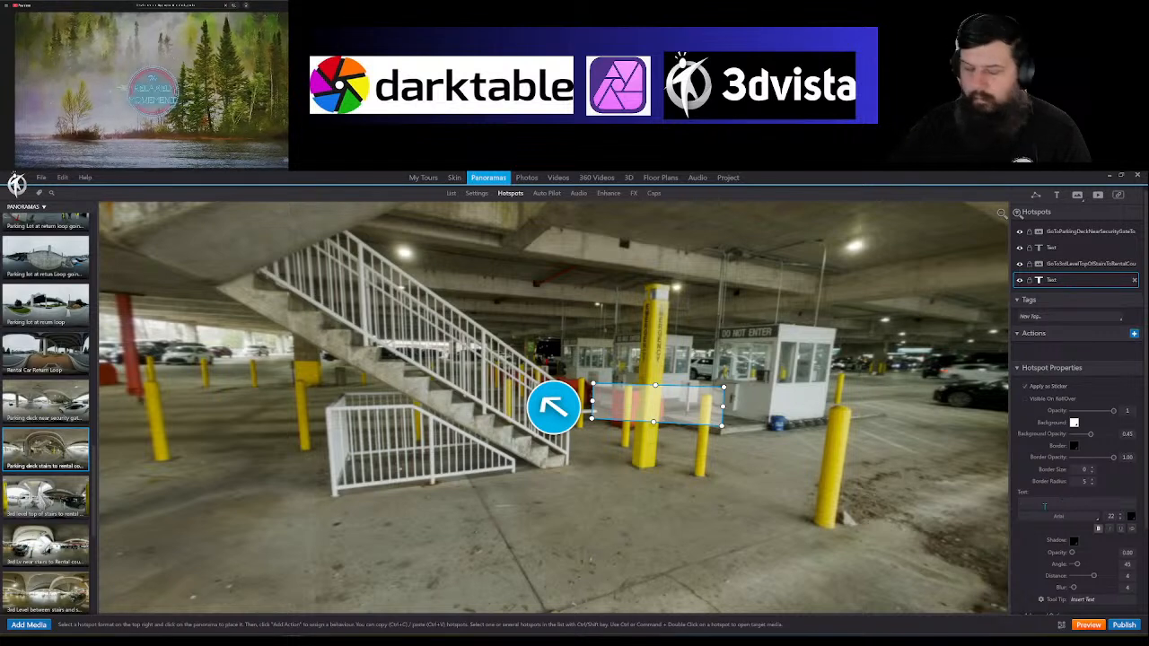
Step: Set the staircase text box's text to "Go to 3rd Level for Rental Counter"
text(Got)
key(BackSpace)
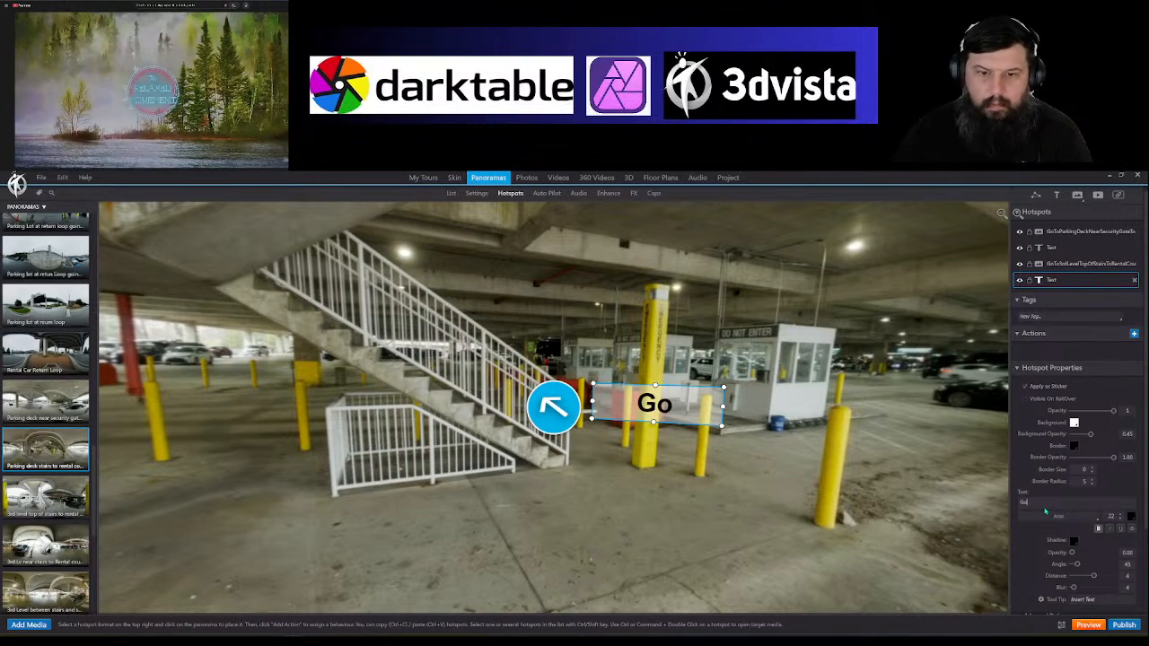
scroll(45, 502, down, 2)
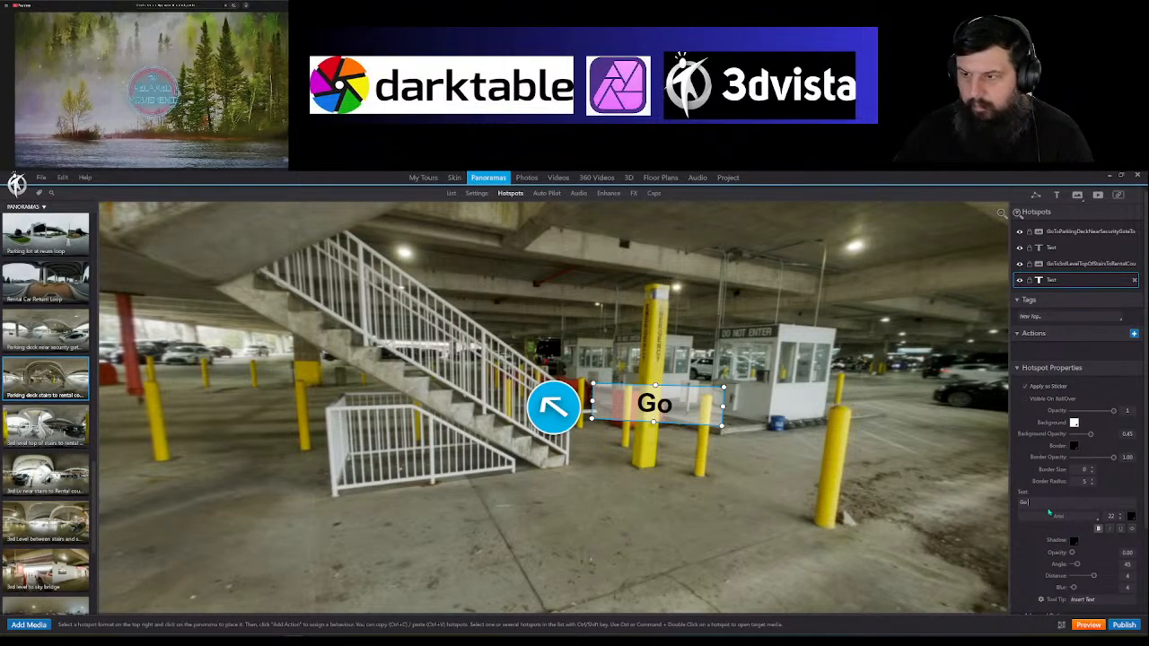
text(to#)
key(BackSpace)
text(3rd Level for Rental Counter)
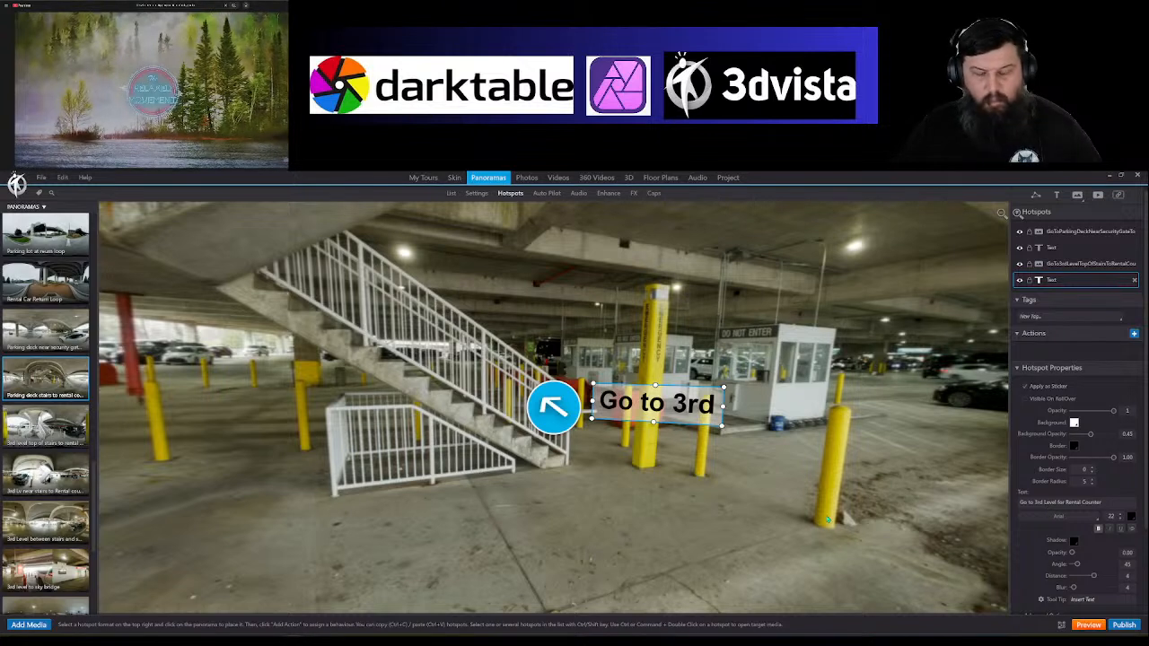
Step: Reduce the staircase label's font size to 18, widen it to fit one line and position it above and beside the blue arrow
drag(723, 402, 786, 400)
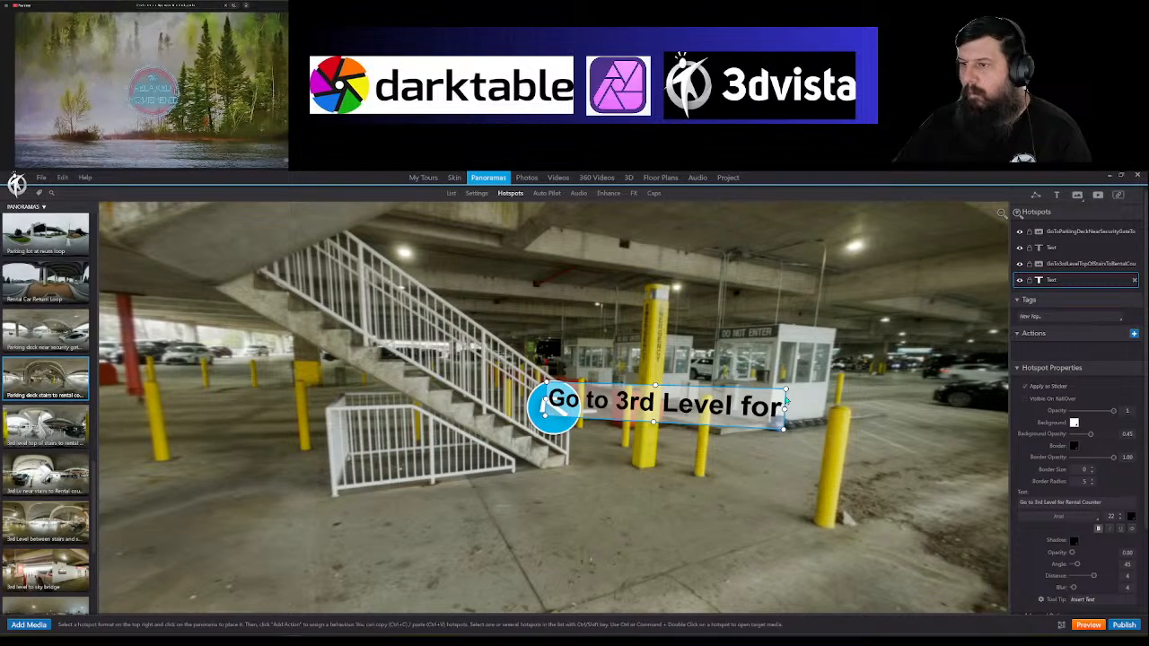
click(1121, 520)
click(1121, 521)
click(1121, 521)
click(1121, 520)
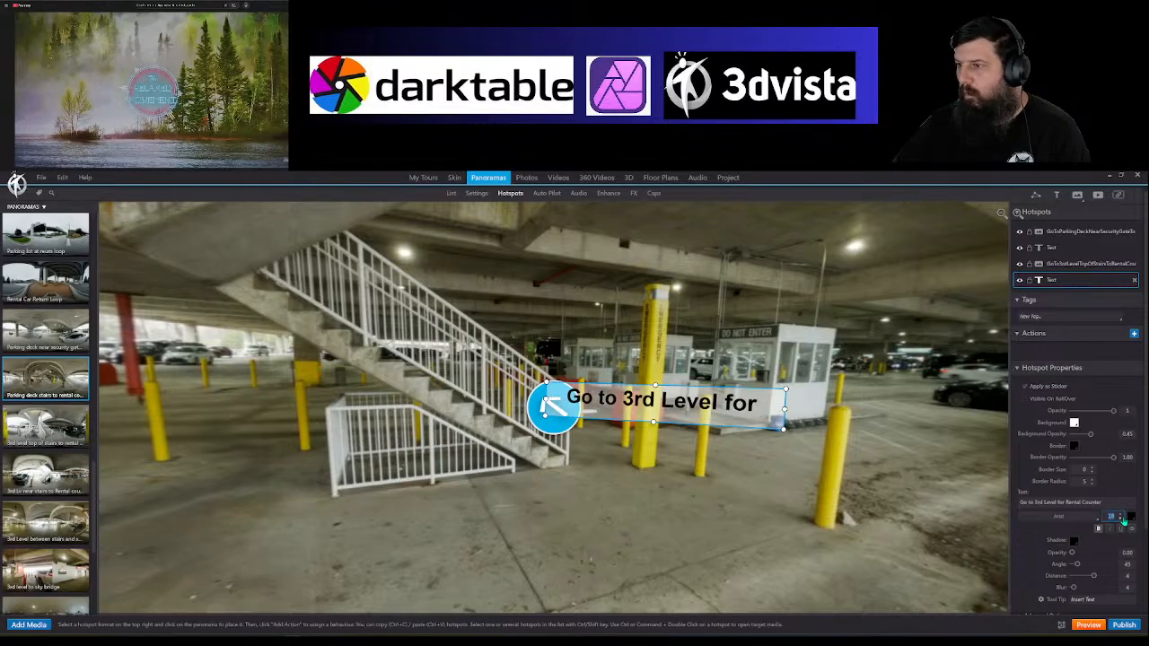
drag(786, 410, 885, 366)
drag(836, 446, 652, 379)
click(651, 380)
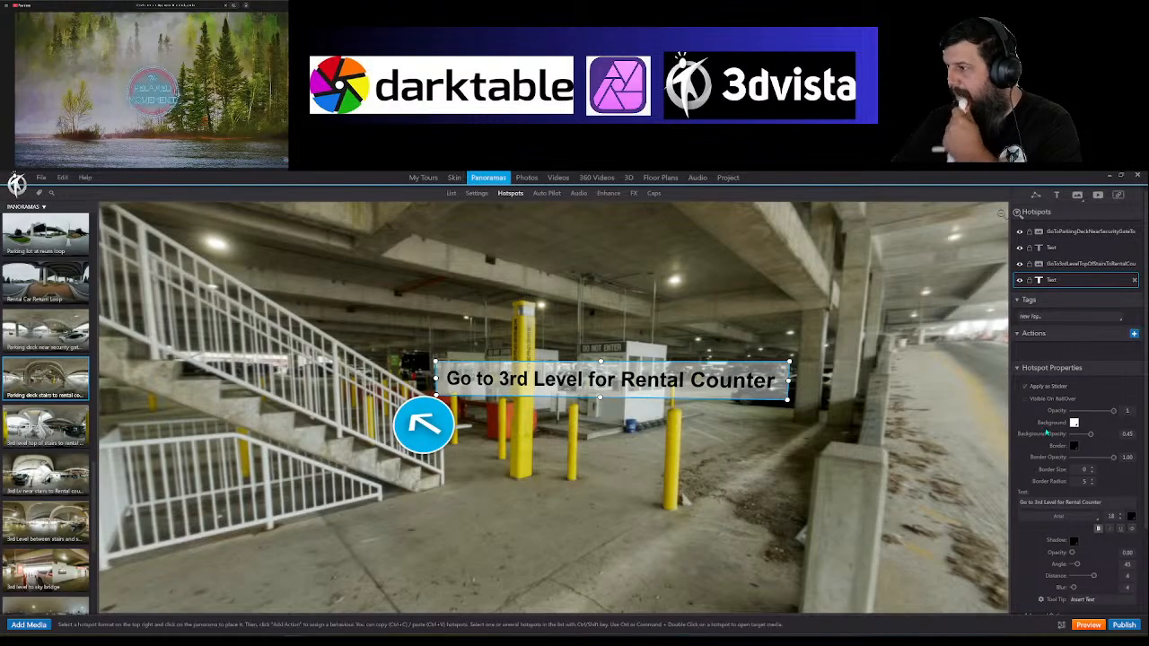
Step: Color the staircase label's text red and raise its background opacity to about 0.72
click(1131, 517)
click(1033, 552)
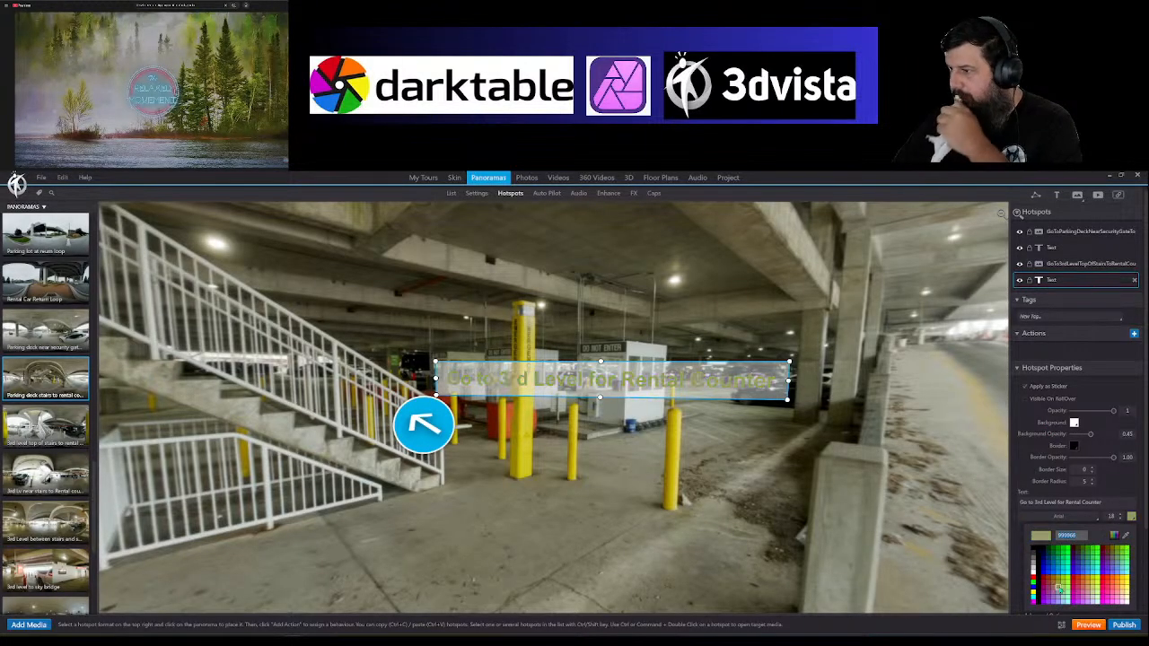
click(1035, 579)
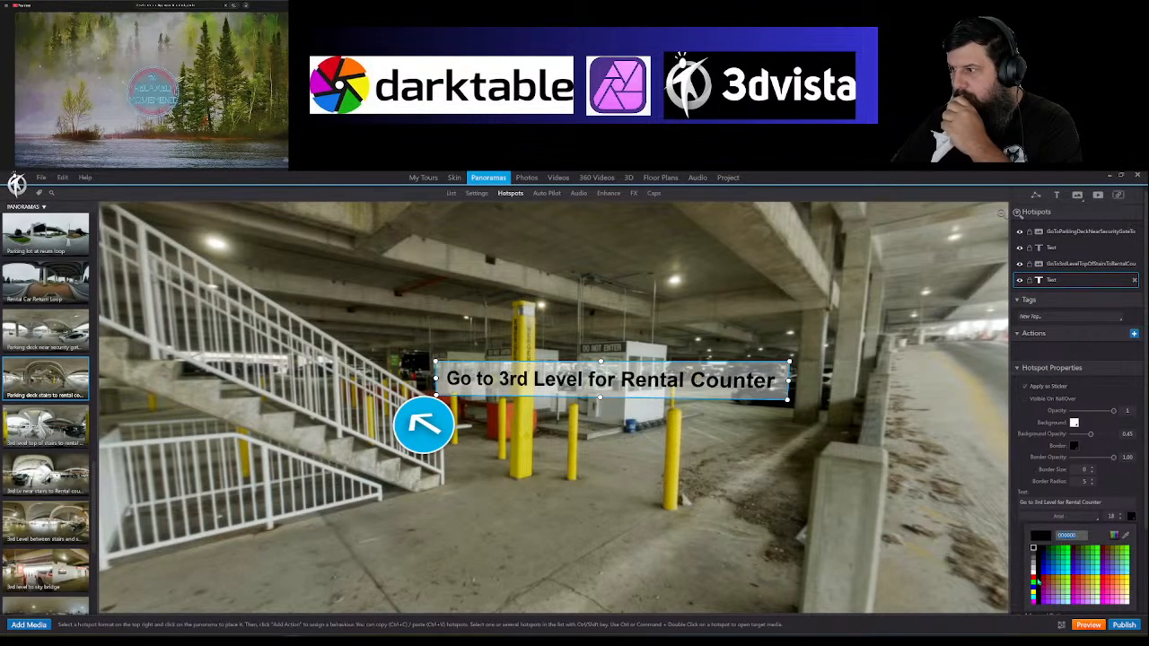
click(1034, 575)
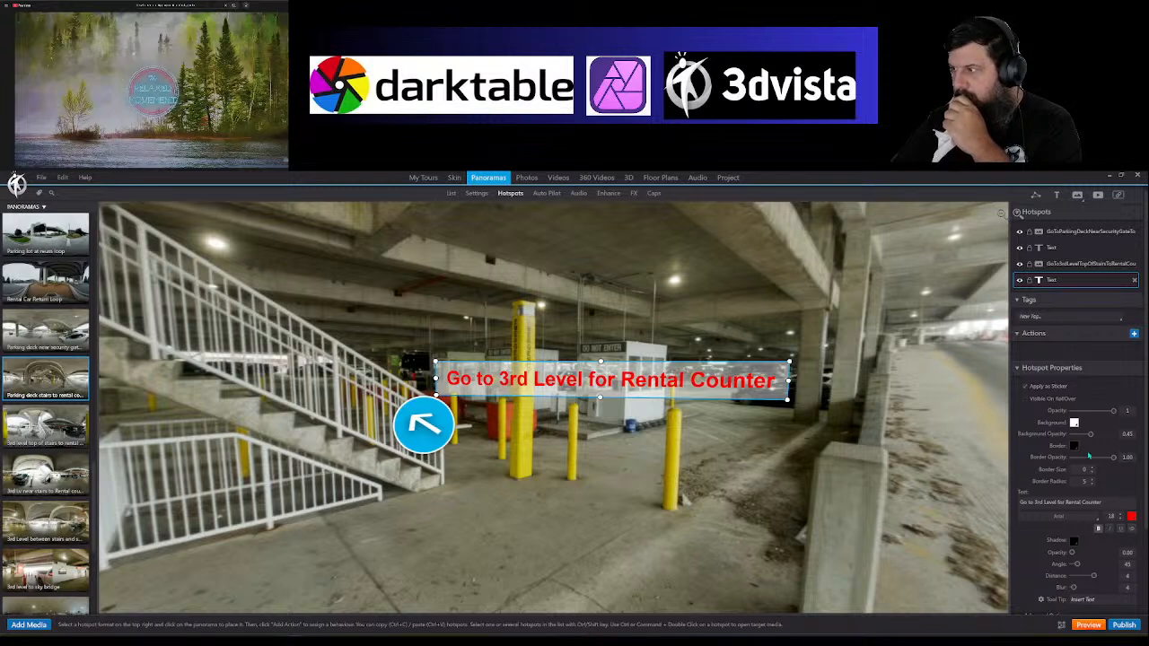
drag(1090, 437, 1105, 437)
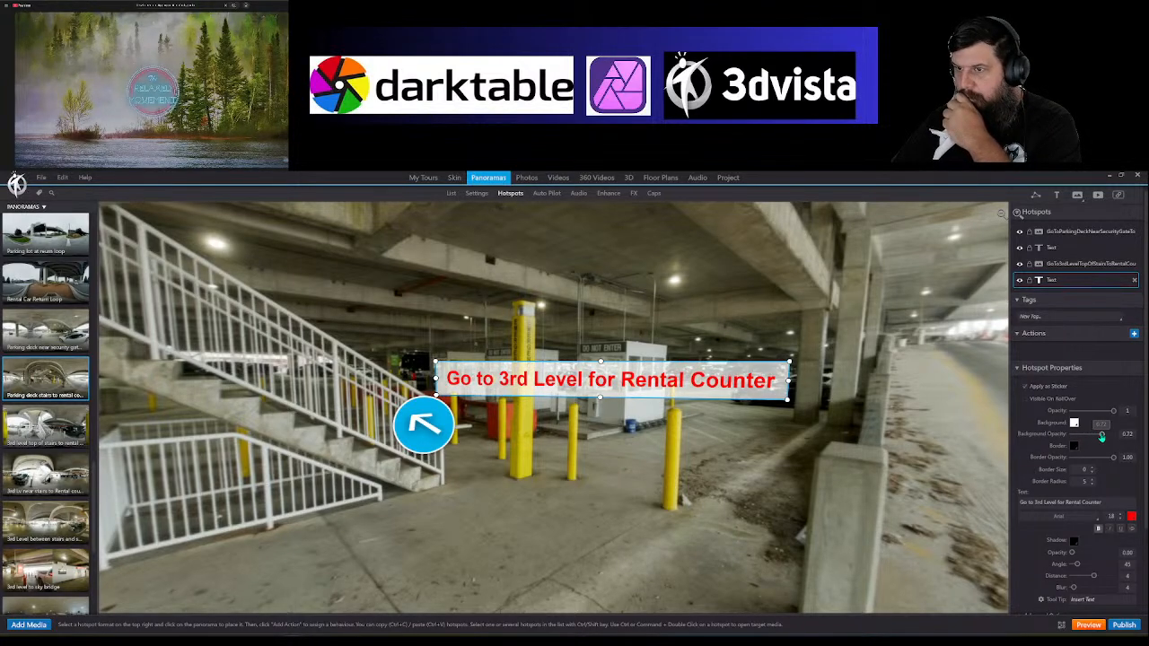
Step: Open the 3rd level panorama linked from the staircase arrow and bring its descending stairs into view
click(690, 499)
drag(690, 499, 803, 509)
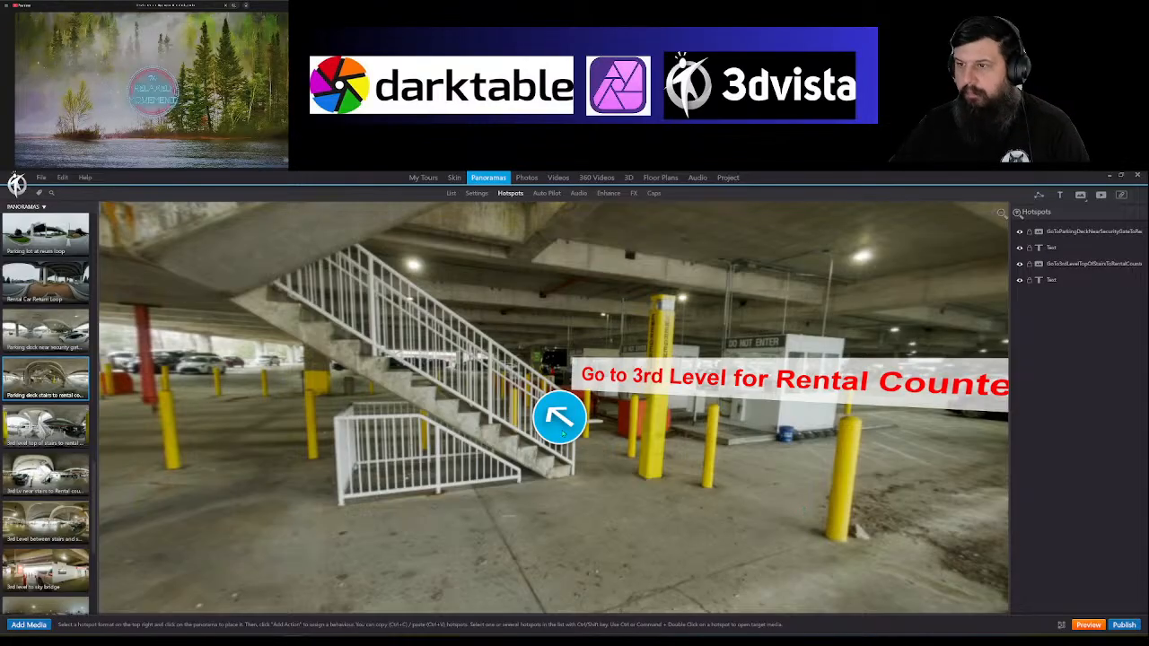
click(562, 430)
ctrl+double_click(560, 429)
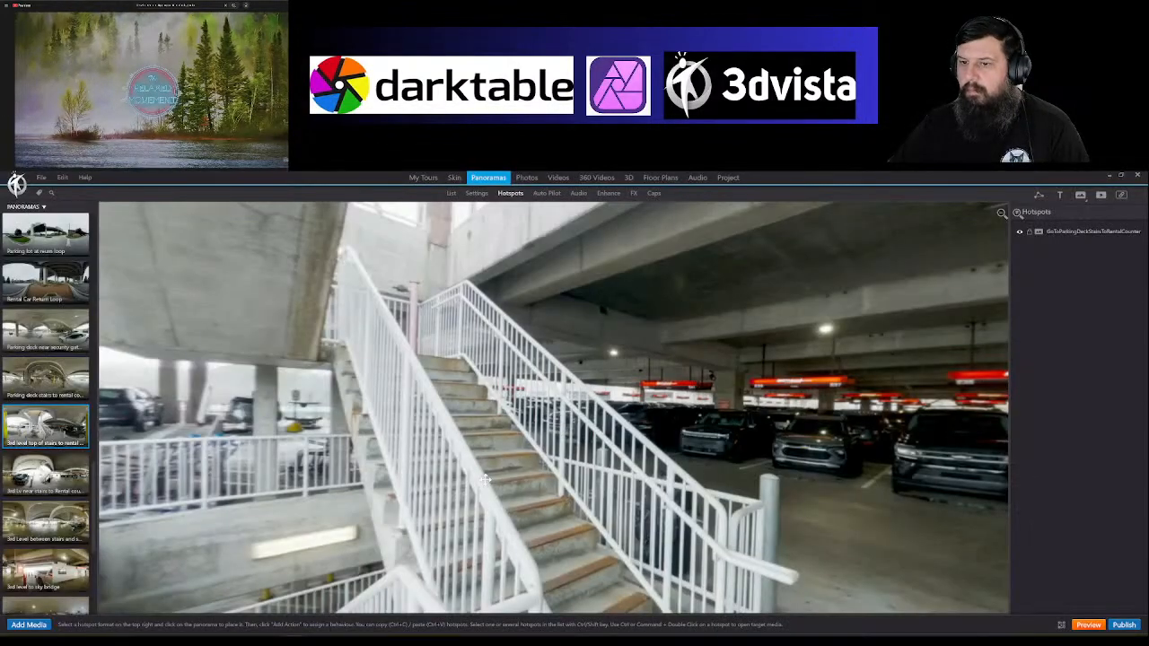
drag(485, 480, 715, 370)
Step: Change the return hotspot's icon over the descending stairs to Arrow Blue Right Up
click(546, 484)
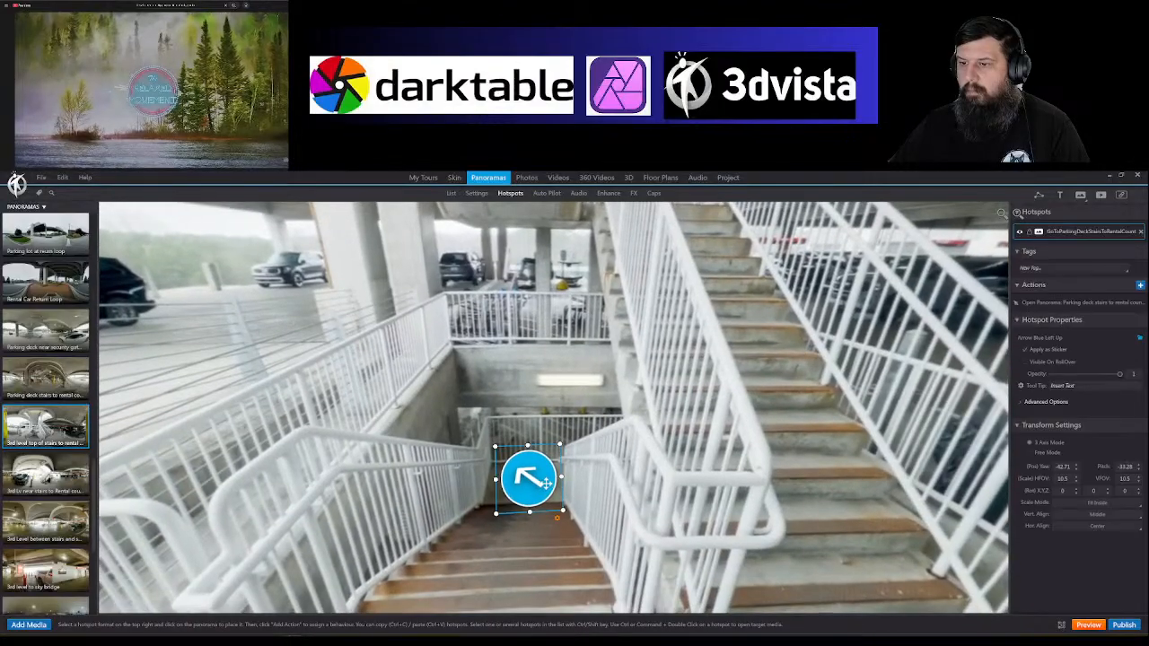
click(558, 521)
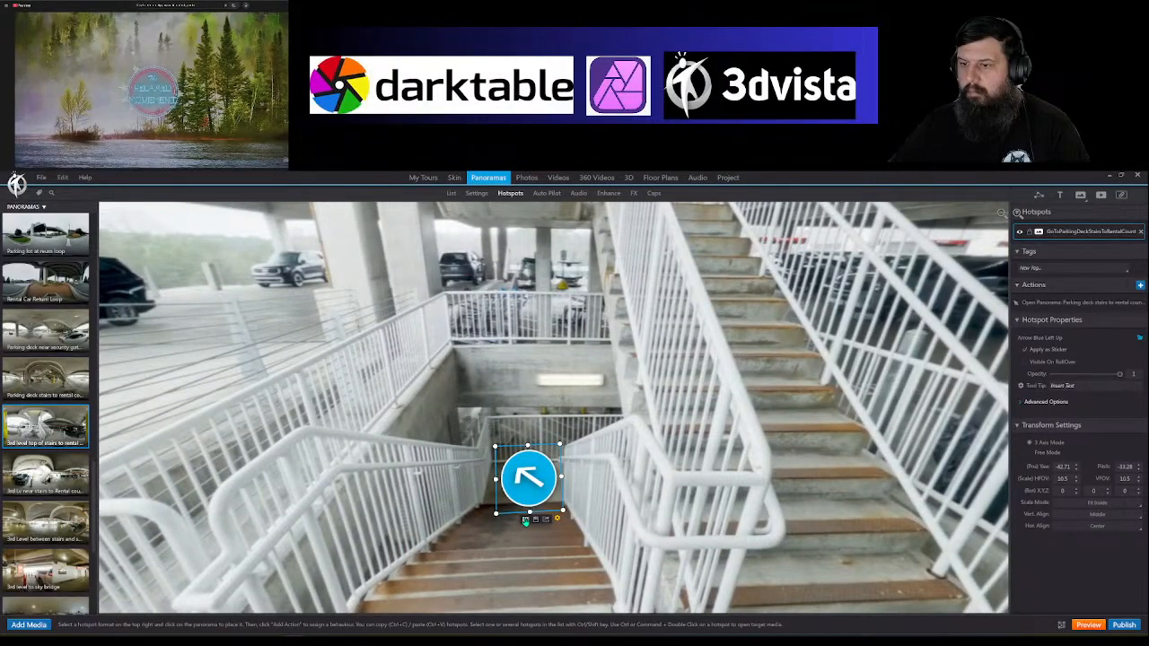
click(525, 521)
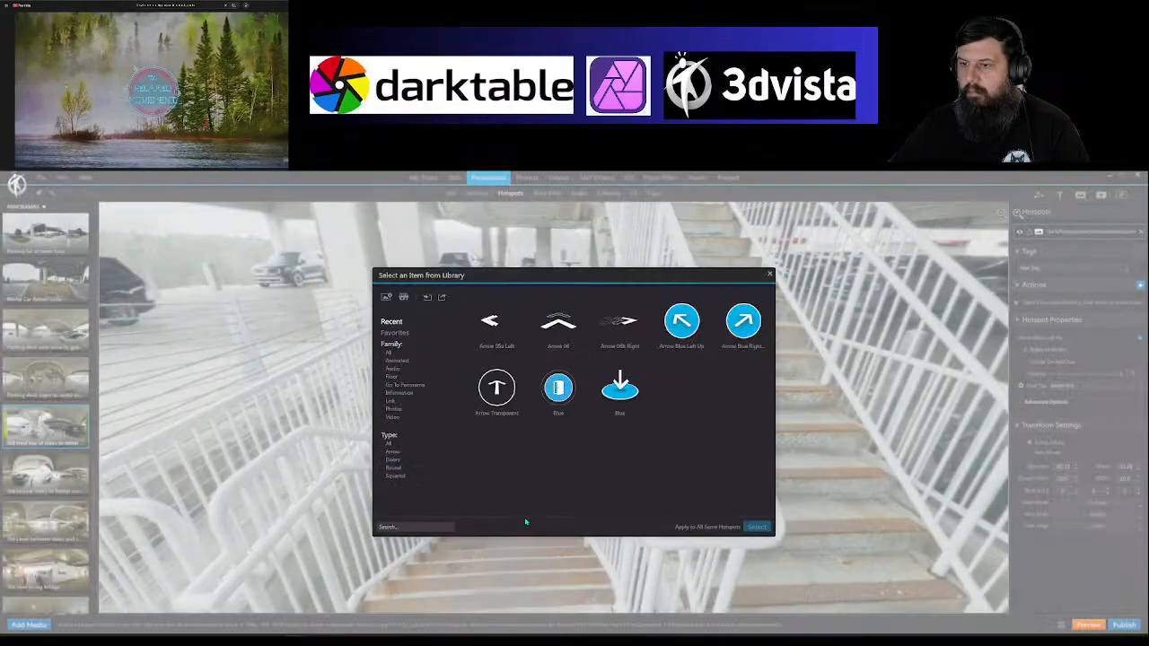
click(757, 527)
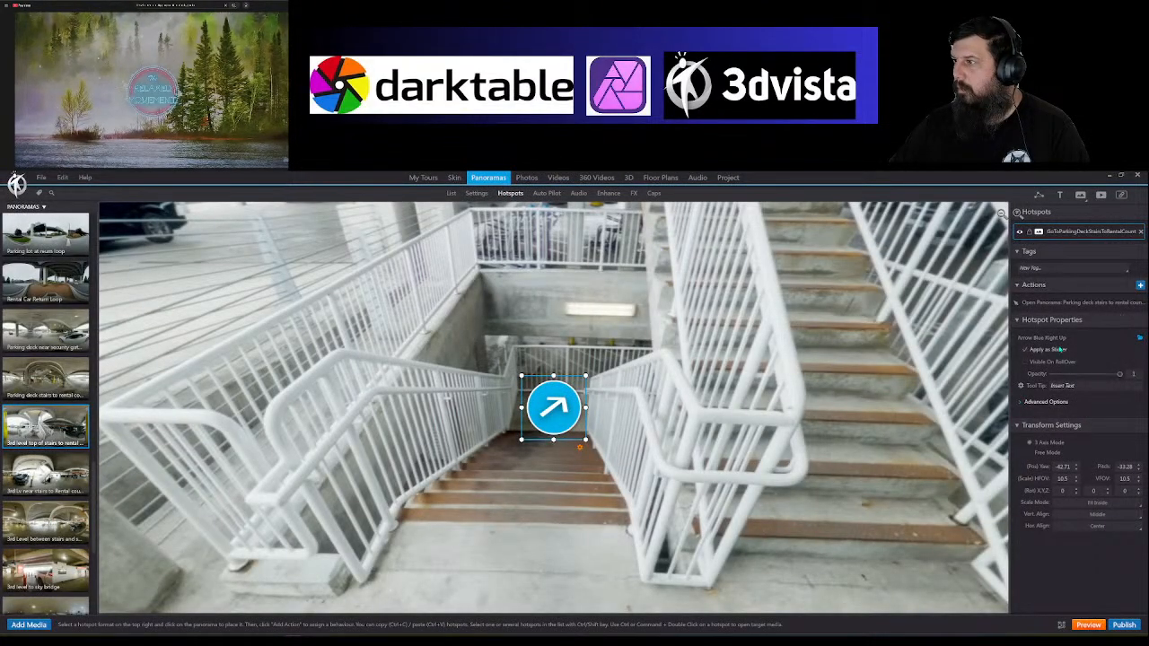
Step: Add a text box above the blue return arrow on the descending stairs and widen it
click(1060, 195)
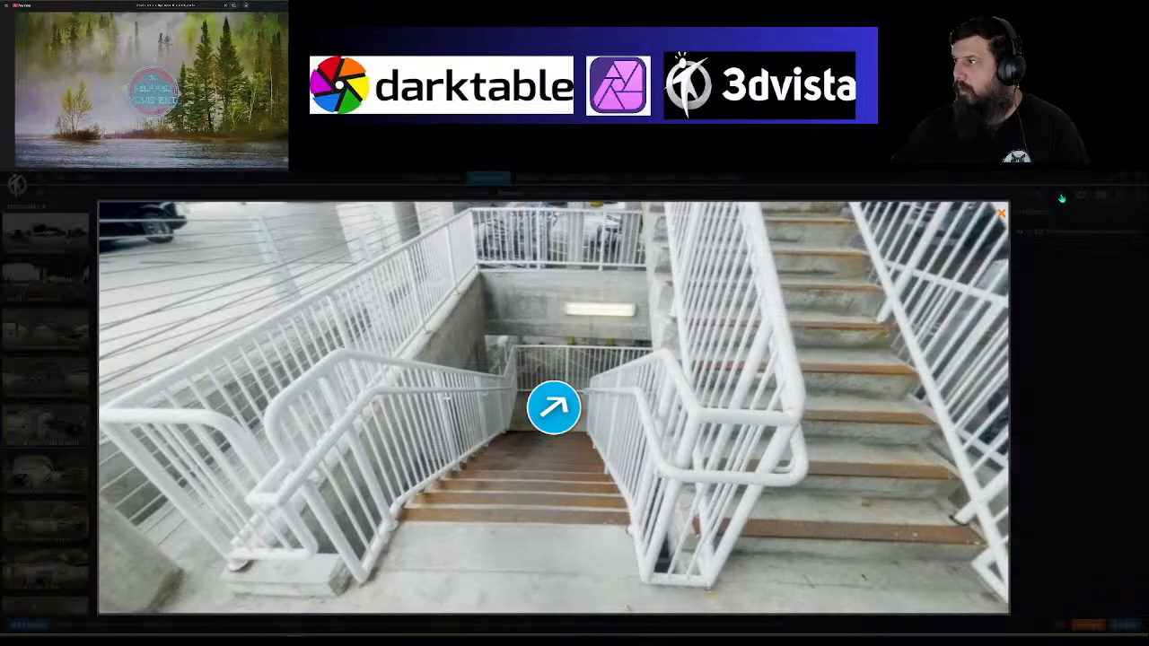
click(509, 335)
drag(543, 330, 652, 328)
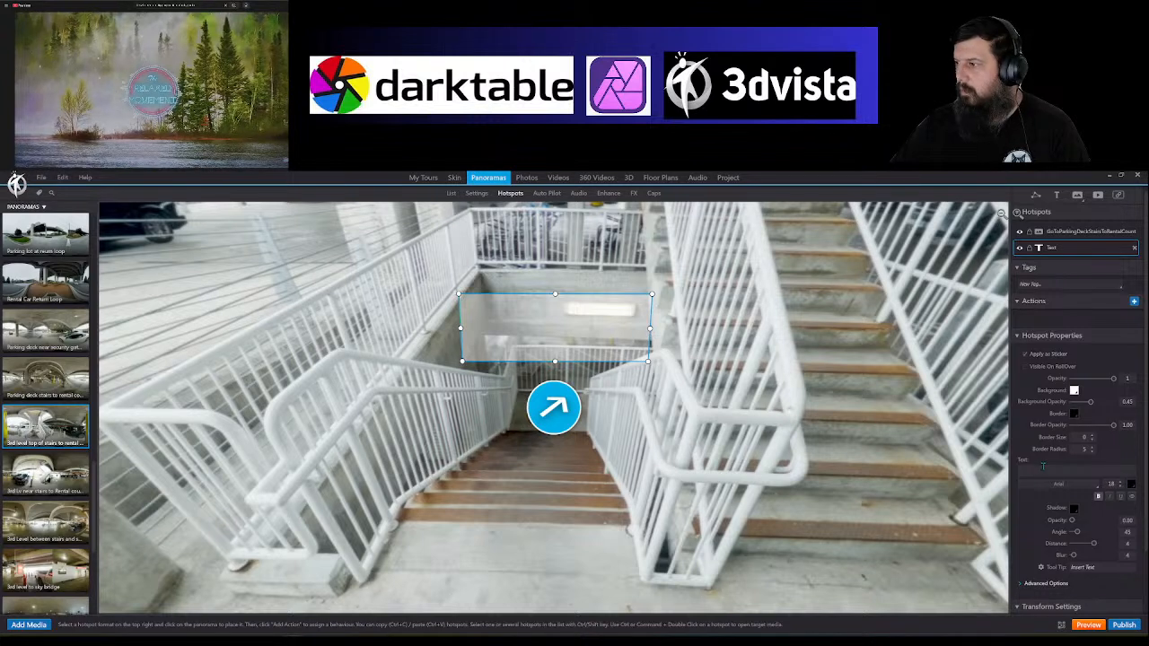
Step: Set the text of the label above the descending stairs' blue return arrow to "To Ground Level Office & Exit"
click(1042, 467)
text(To)
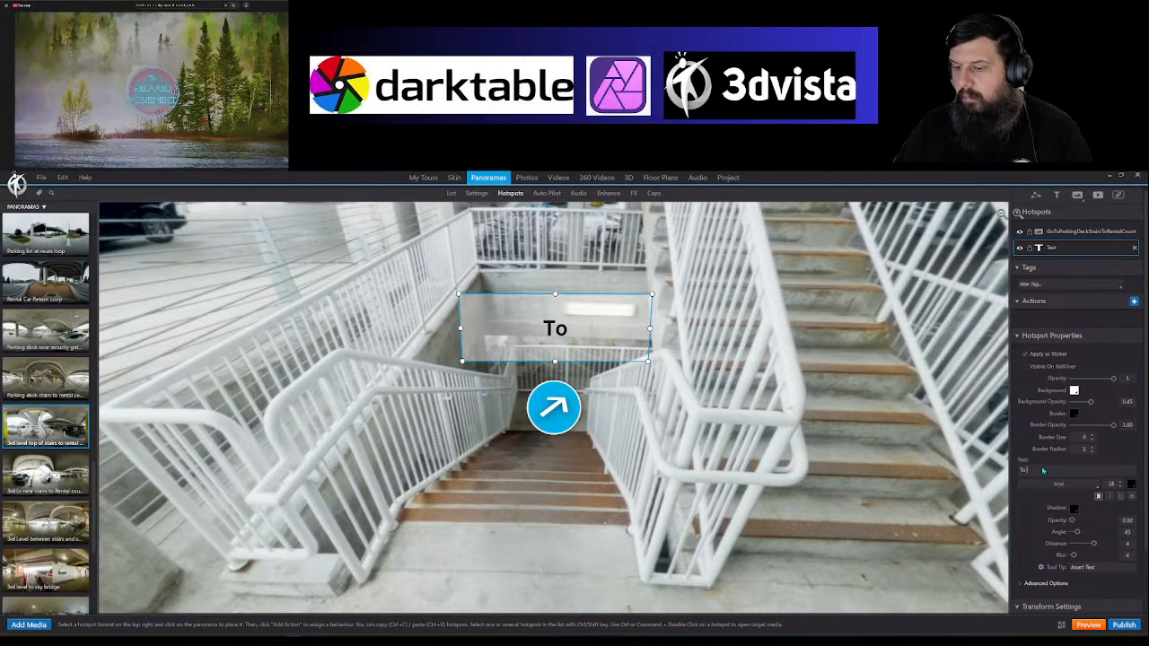
text( Ground)
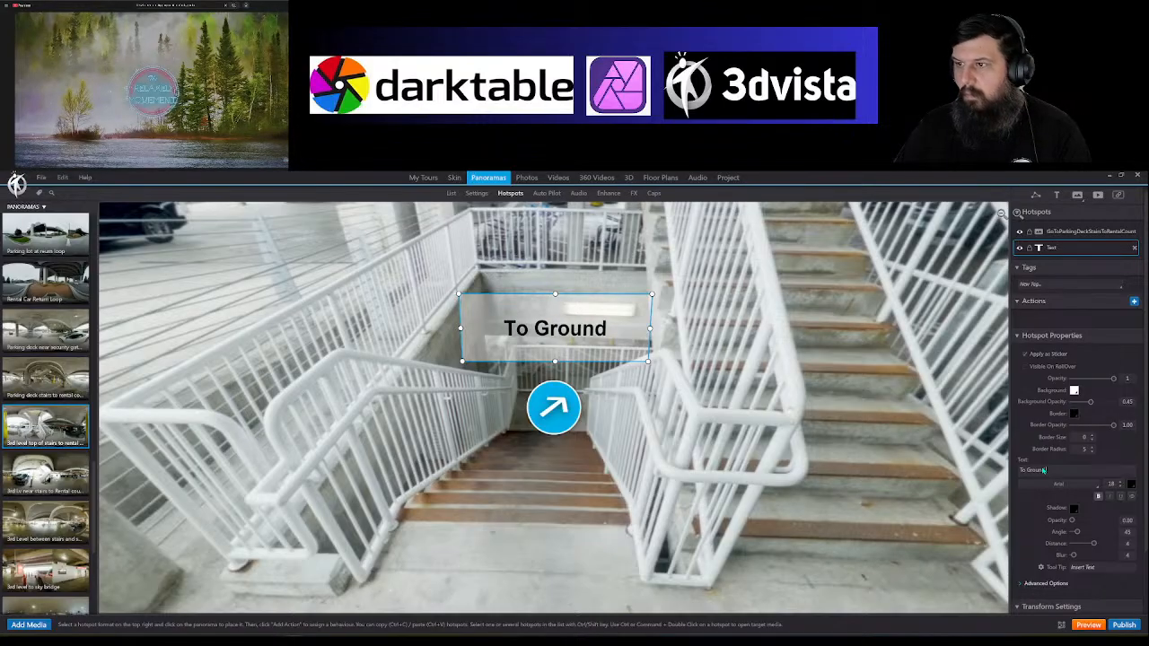
text( Level)
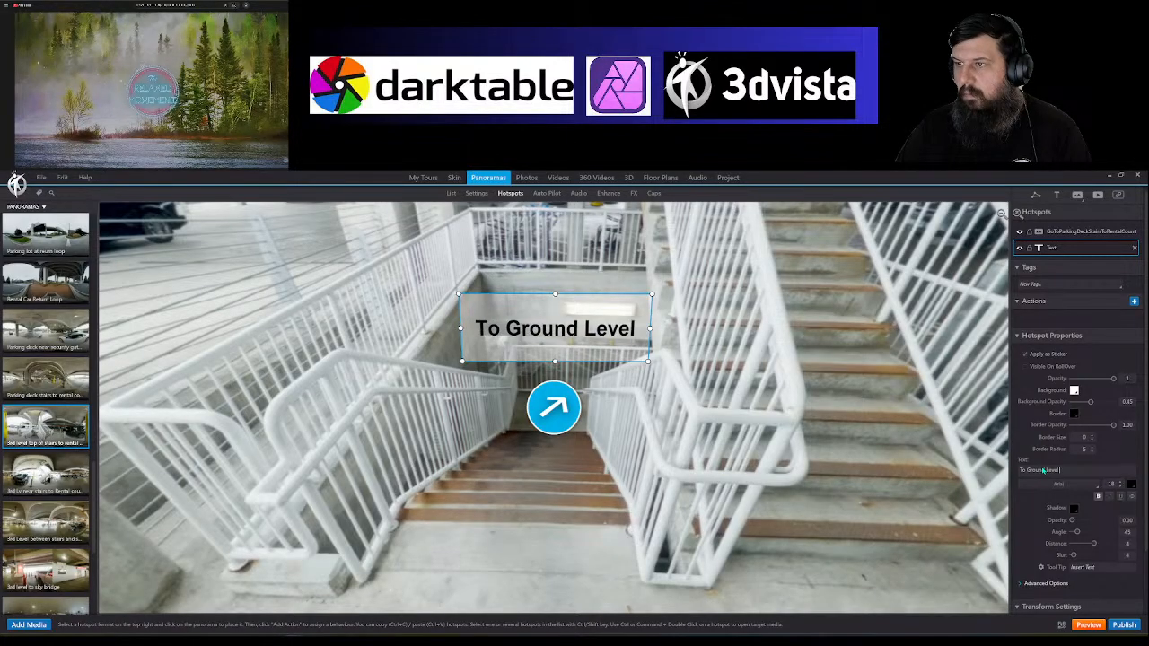
text( Off)
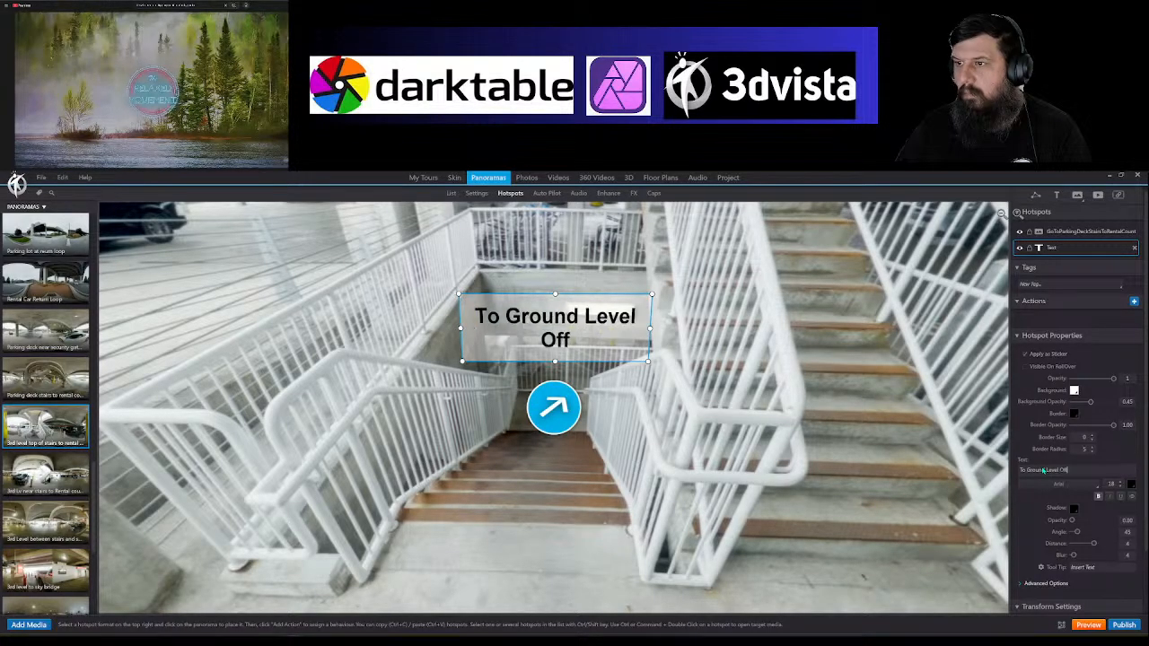
text(ice and E)
key(BackSpace)
key(BackSpace)
key(BackSpace)
key(BackSpace)
key(BackSpace)
key(BackSpace)
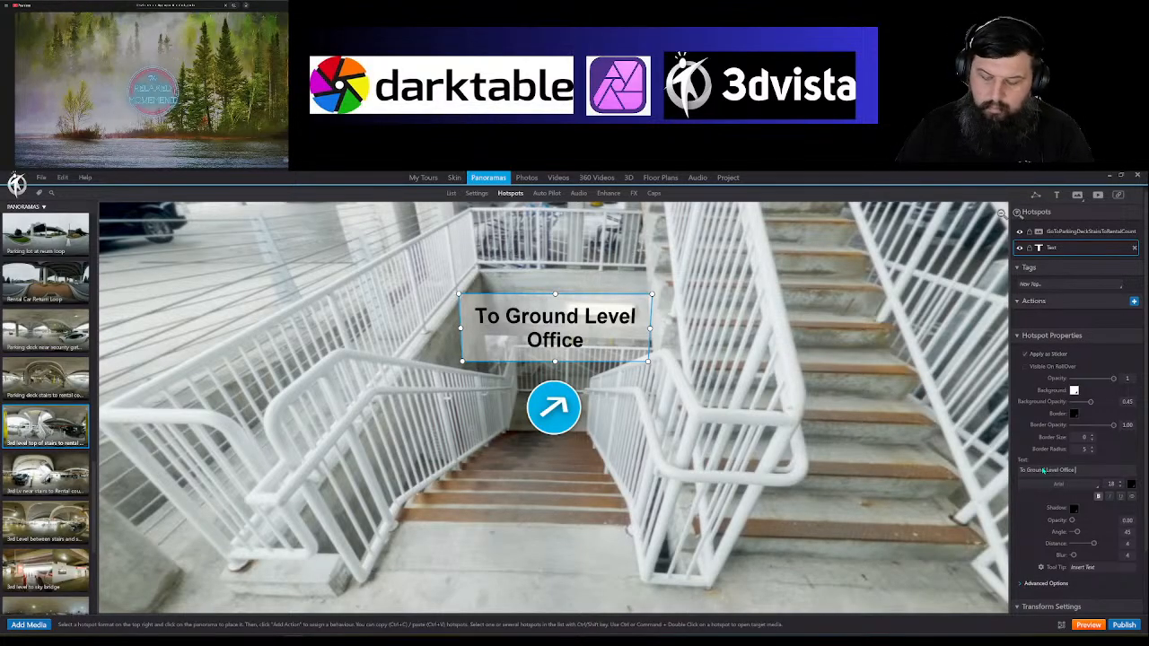
text(& Exit)
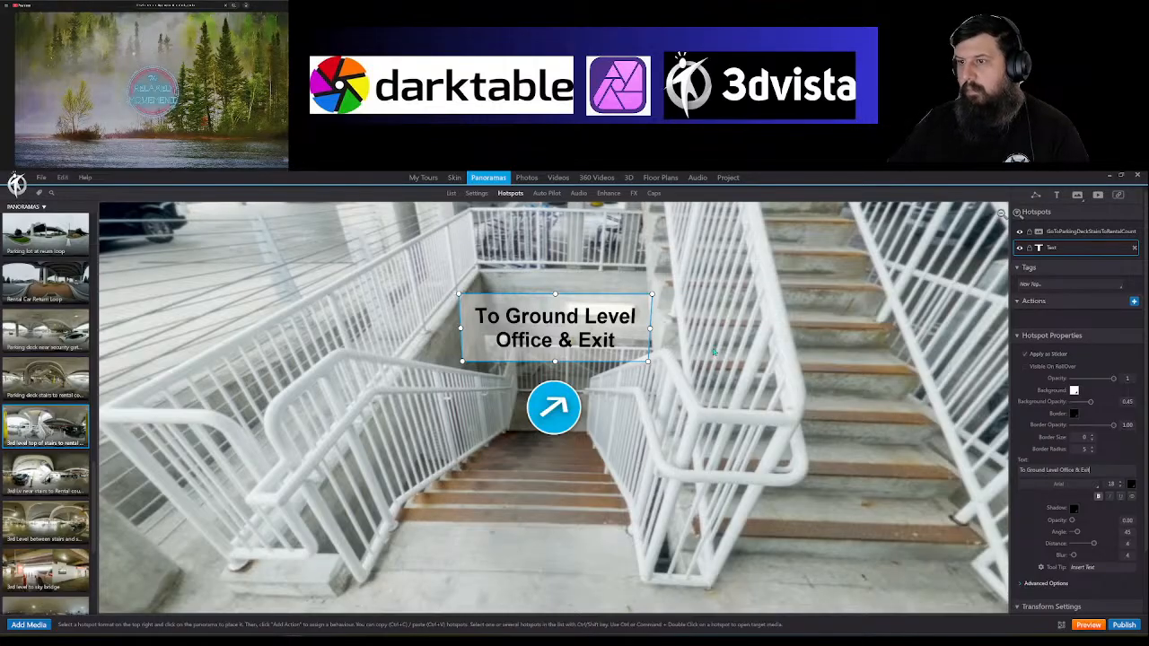
Step: Color the "To Ground Level Office & Exit" label's text red
click(1131, 484)
click(1052, 546)
click(1033, 545)
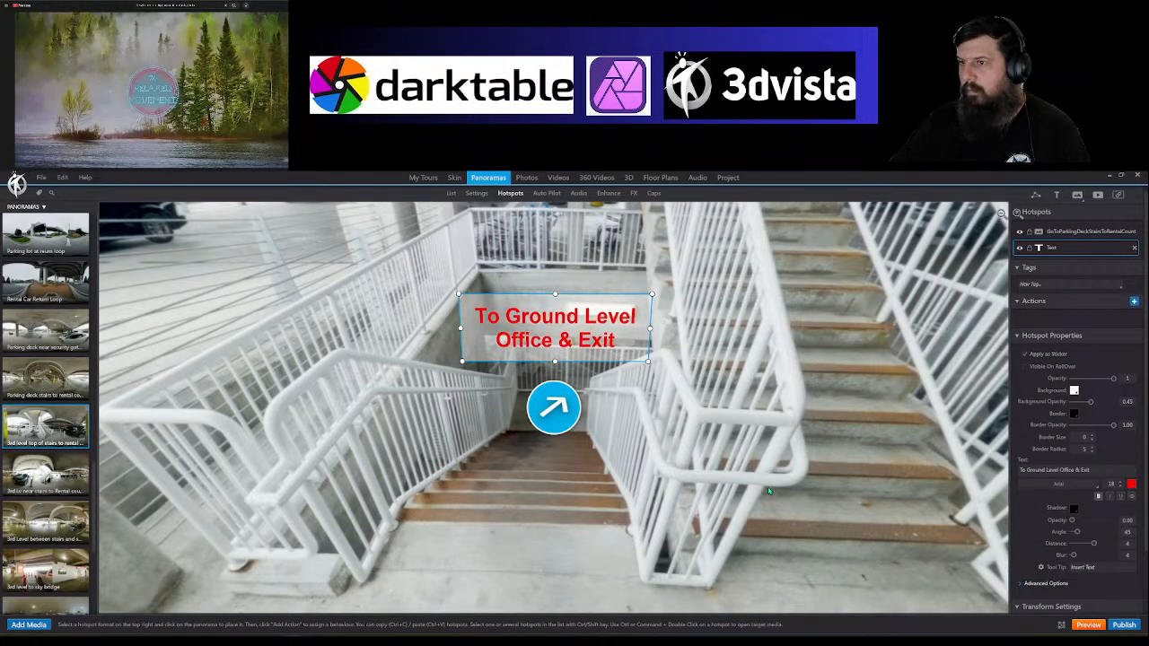
Step: Place a hotspot linking to the "3rd lv near stairs to Rental counter" panorama on the walkway between the stair railing and the black SUV
click(803, 464)
drag(802, 464, 498, 441)
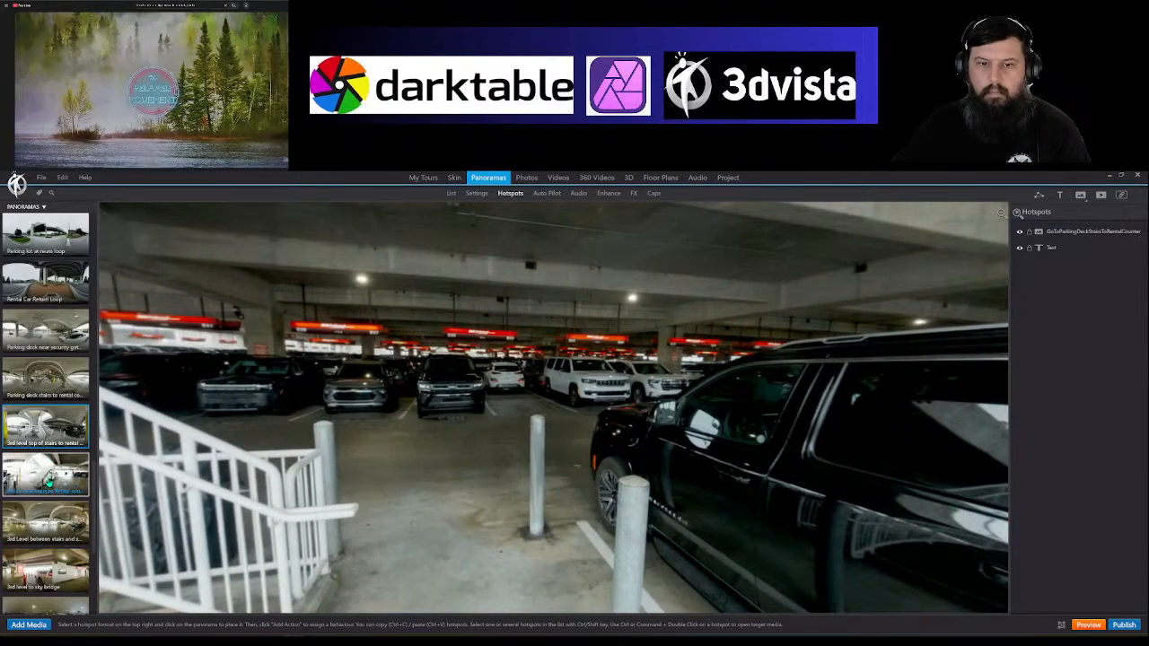
click(44, 474)
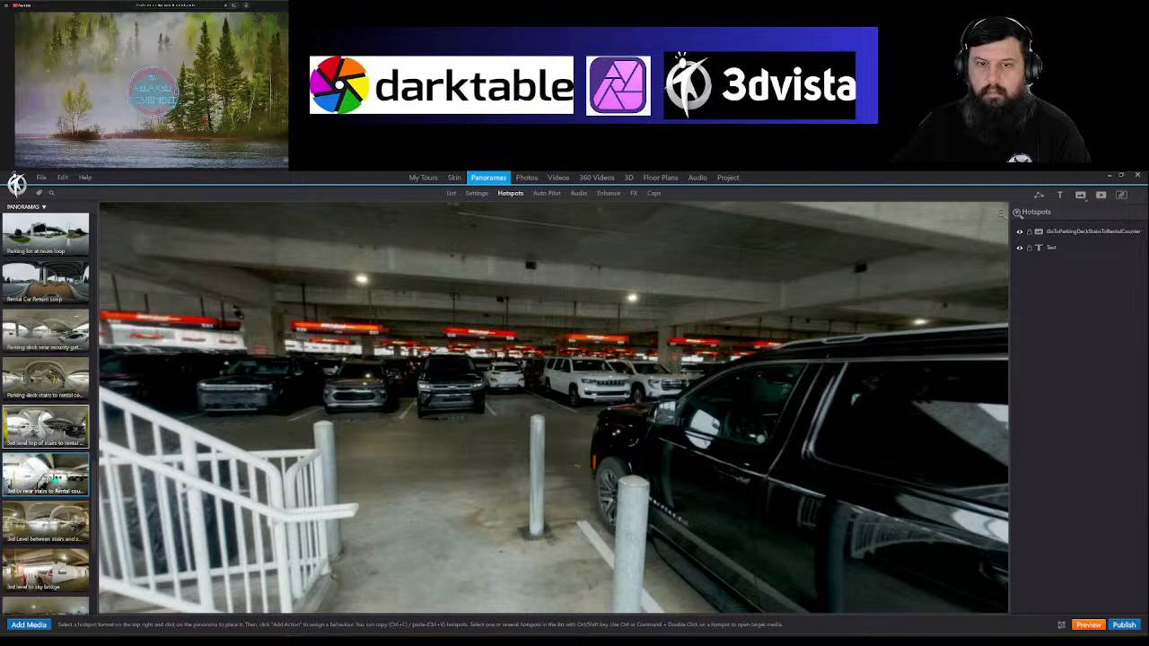
double_click(500, 435)
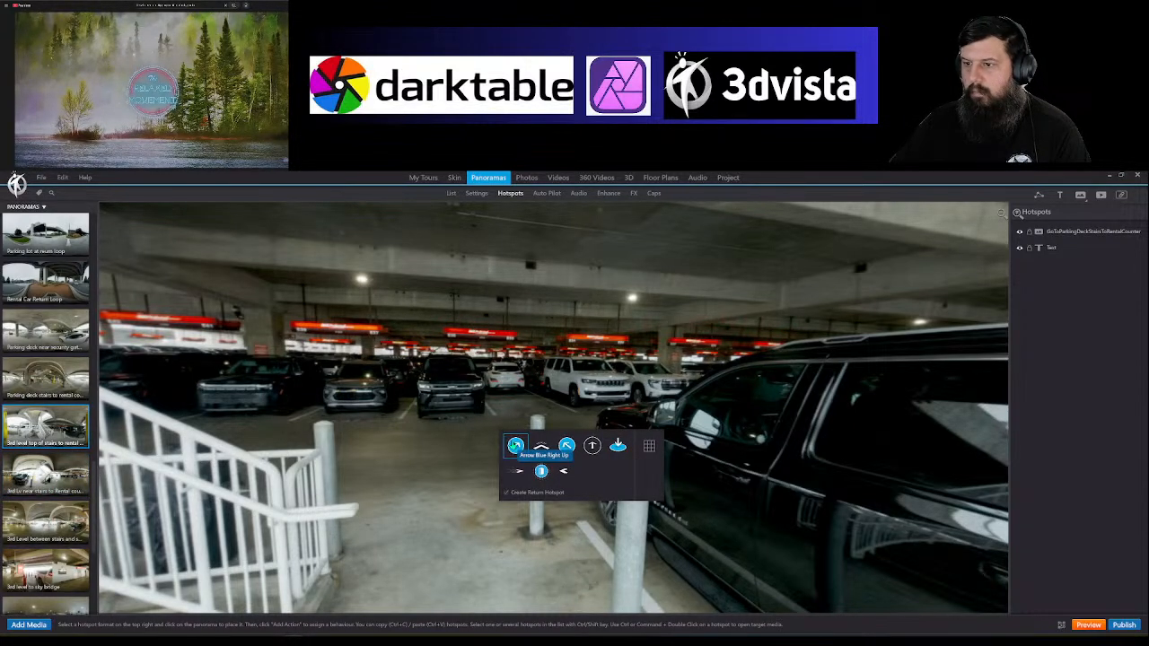
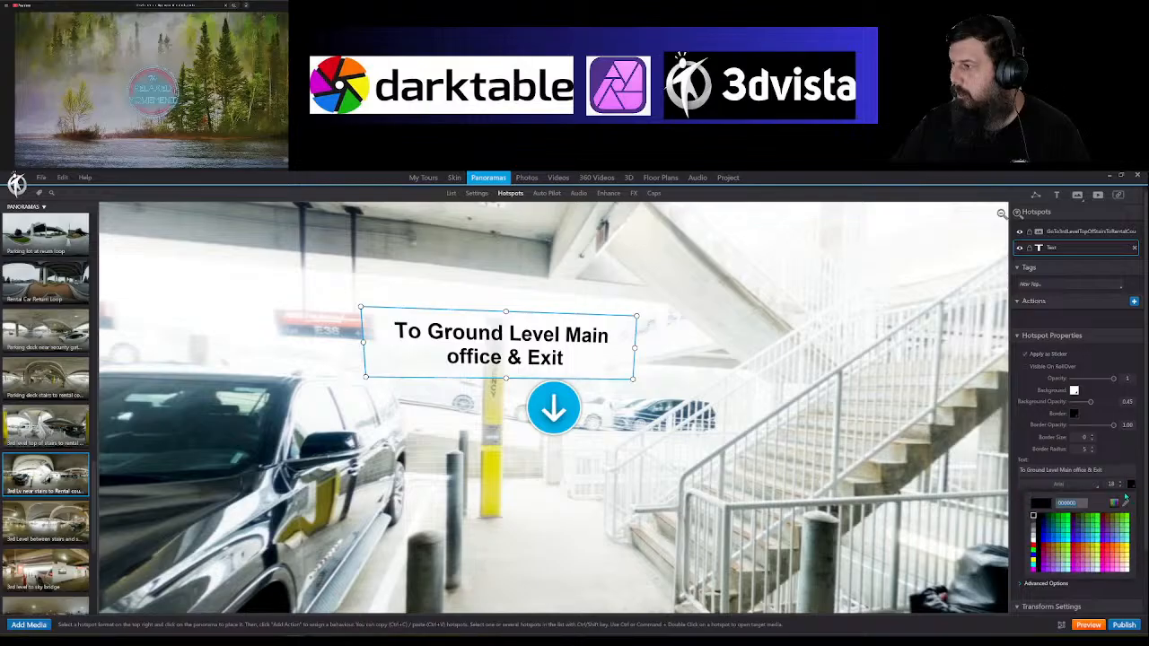
Step: Color the "To Ground Level Main office & Exit" label's text red and raise its background opacity
click(1067, 517)
click(1033, 551)
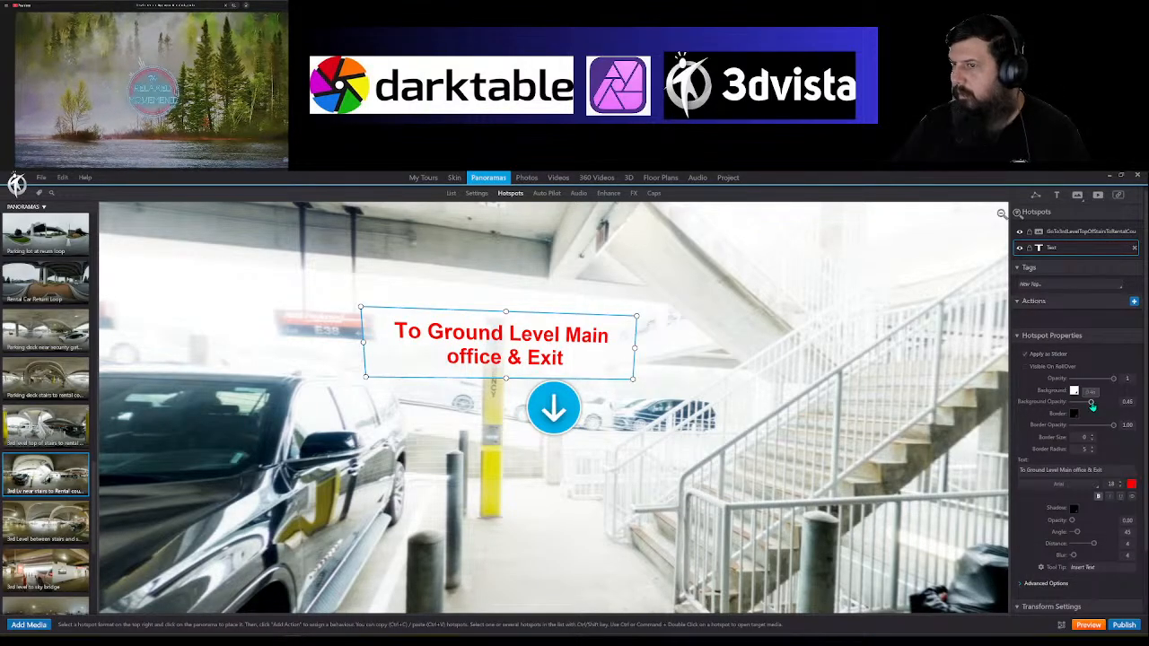
drag(1090, 401, 1139, 409)
Step: Add an Arrow 06 hotspot down the driving lane linking to the "3rd Level between stairs and sky bridge" panorama
drag(966, 449, 656, 446)
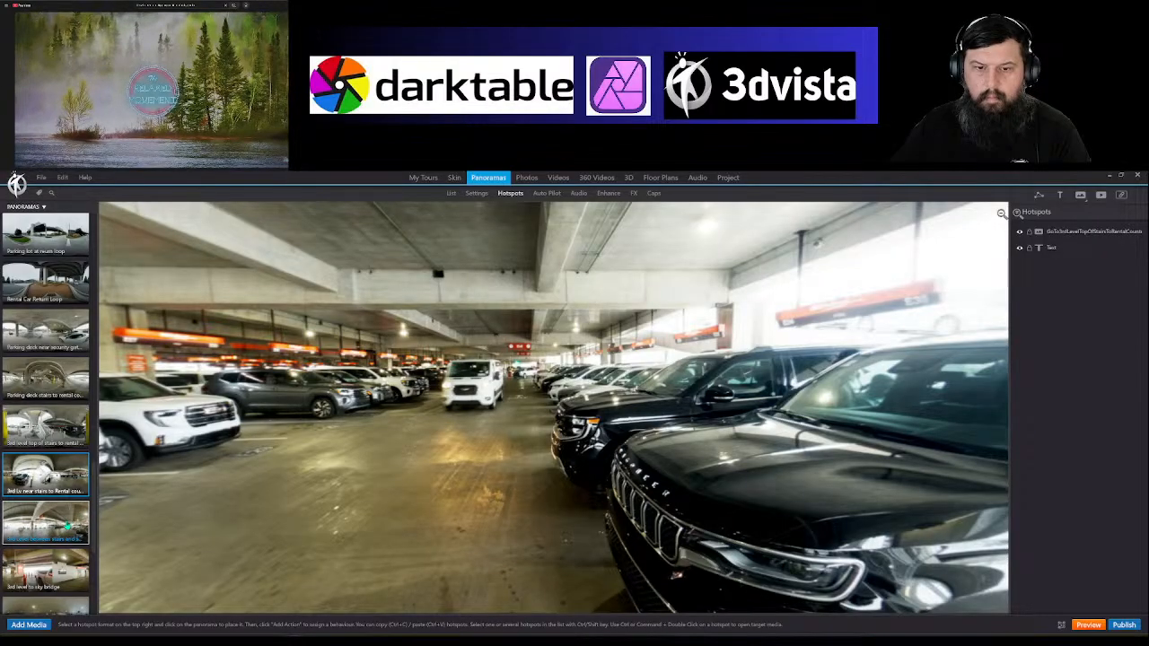
click(63, 526)
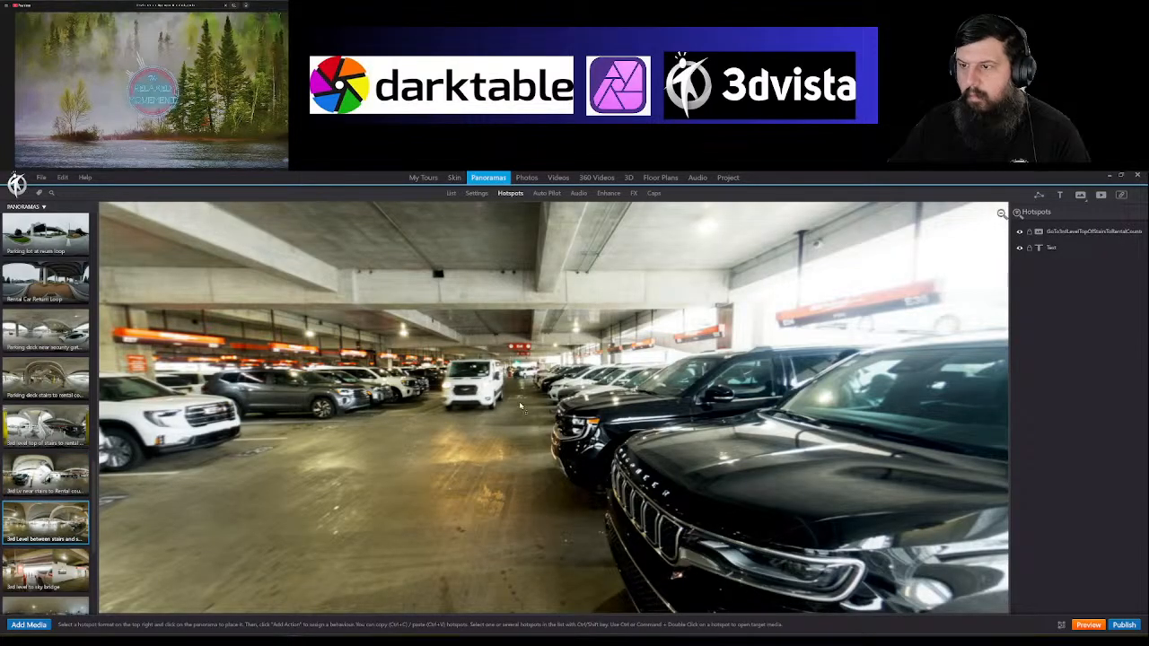
drag(519, 406, 519, 375)
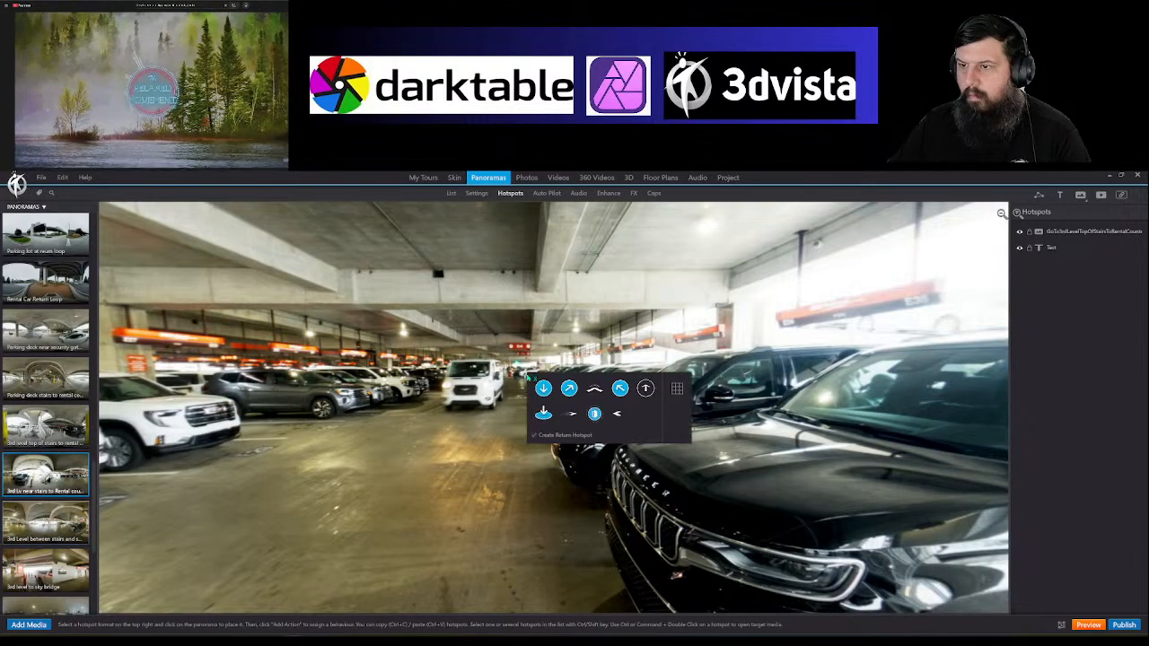
click(597, 393)
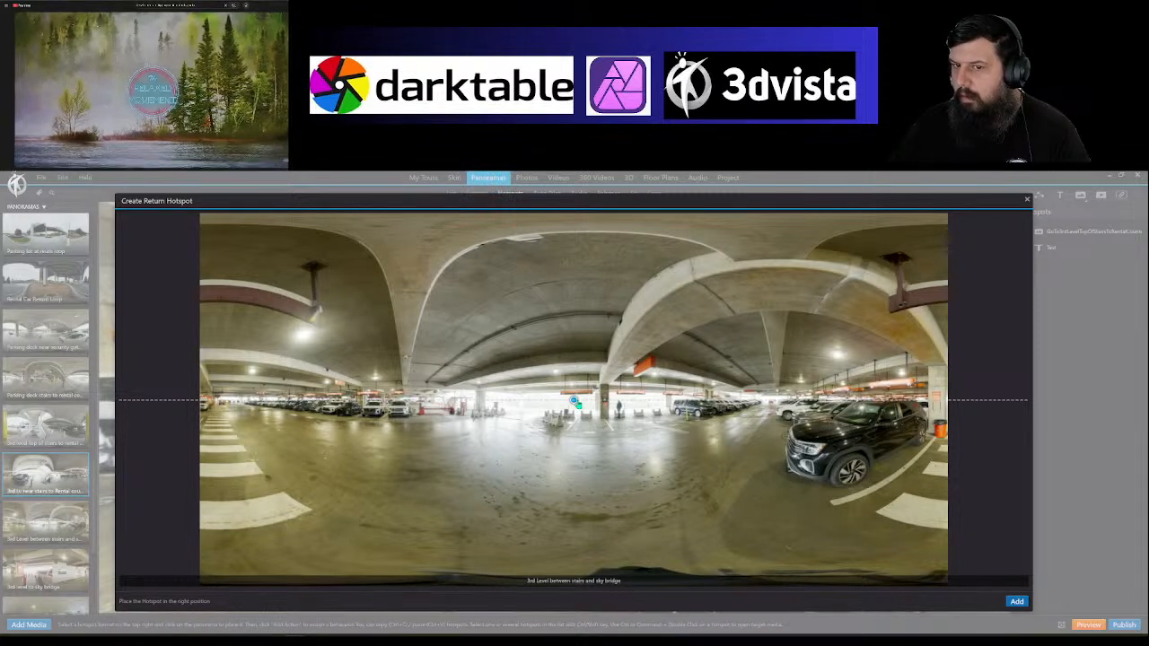
Step: Place the return hotspot in the lane between the parked cars, and lower the forward arrow onto the driving lane's floor
drag(576, 402, 762, 401)
click(1017, 603)
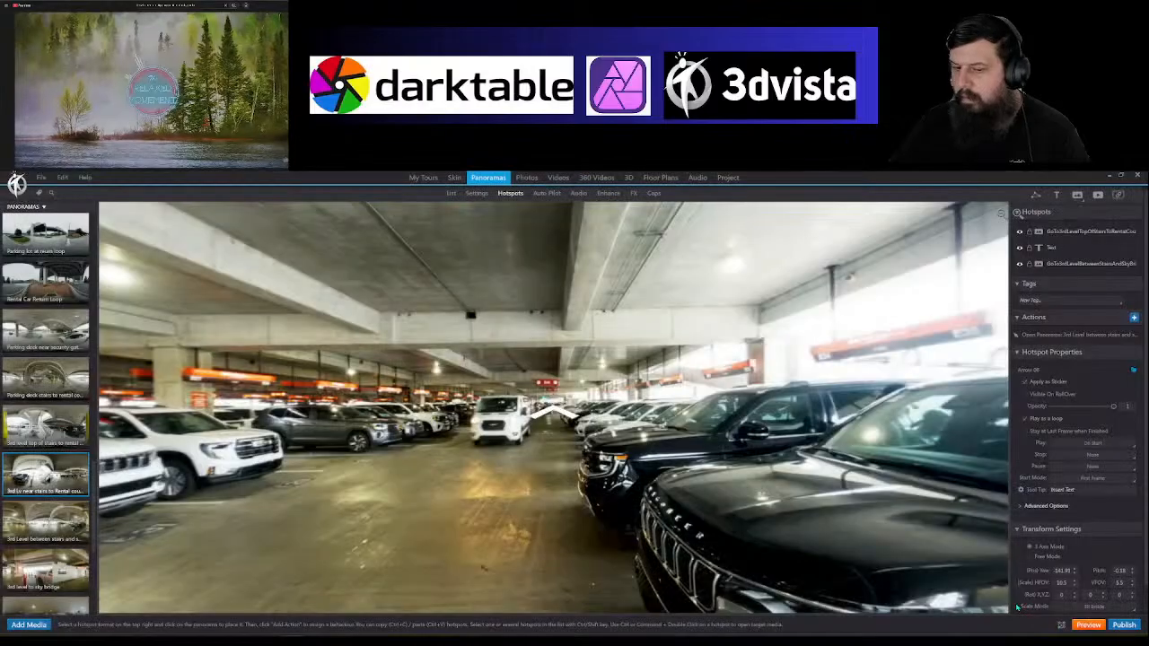
drag(552, 411, 566, 429)
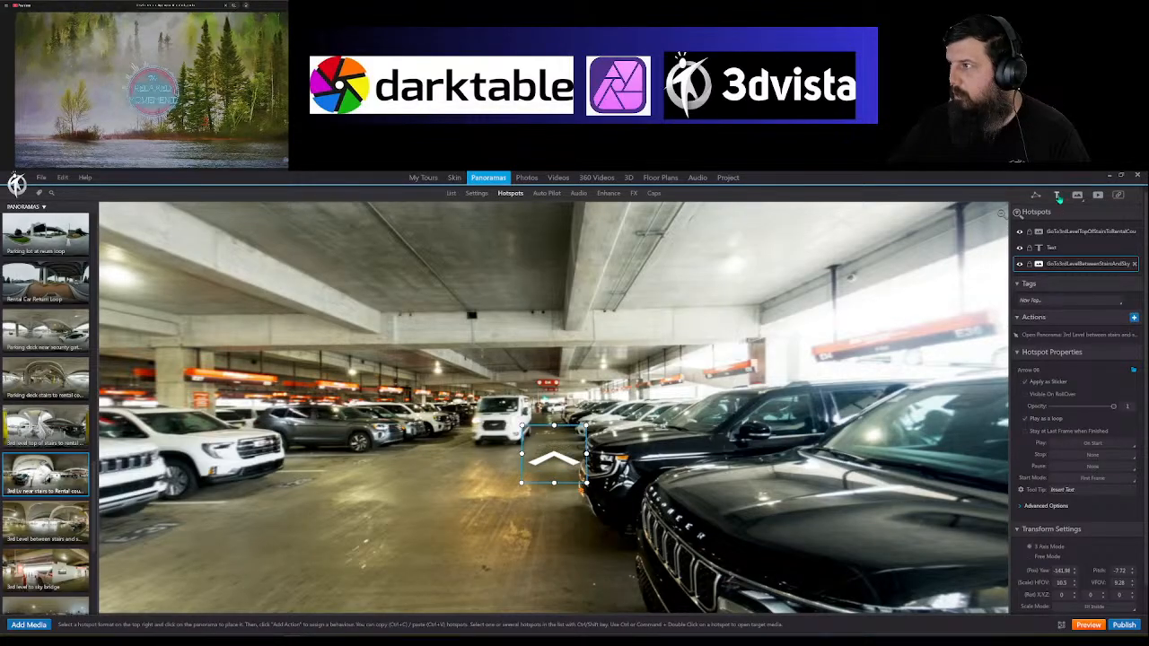
Step: Add a wide, low text box above the driving lane's chevron arrow reading "To Rental Counter"
drag(1057, 196, 603, 373)
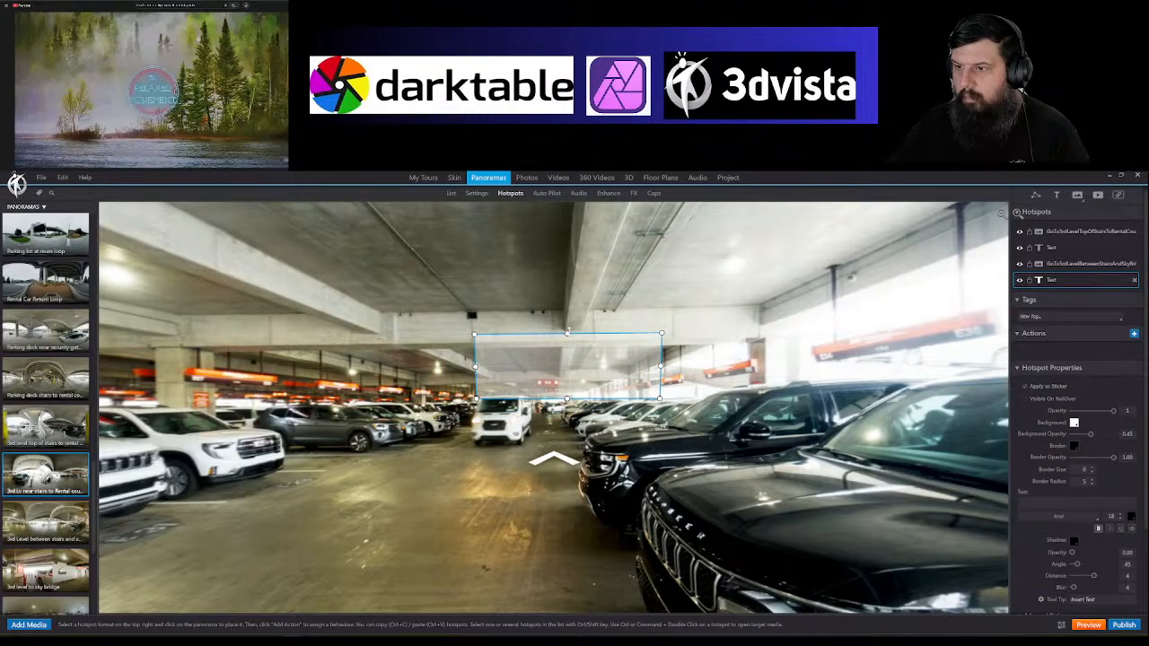
drag(567, 334, 567, 343)
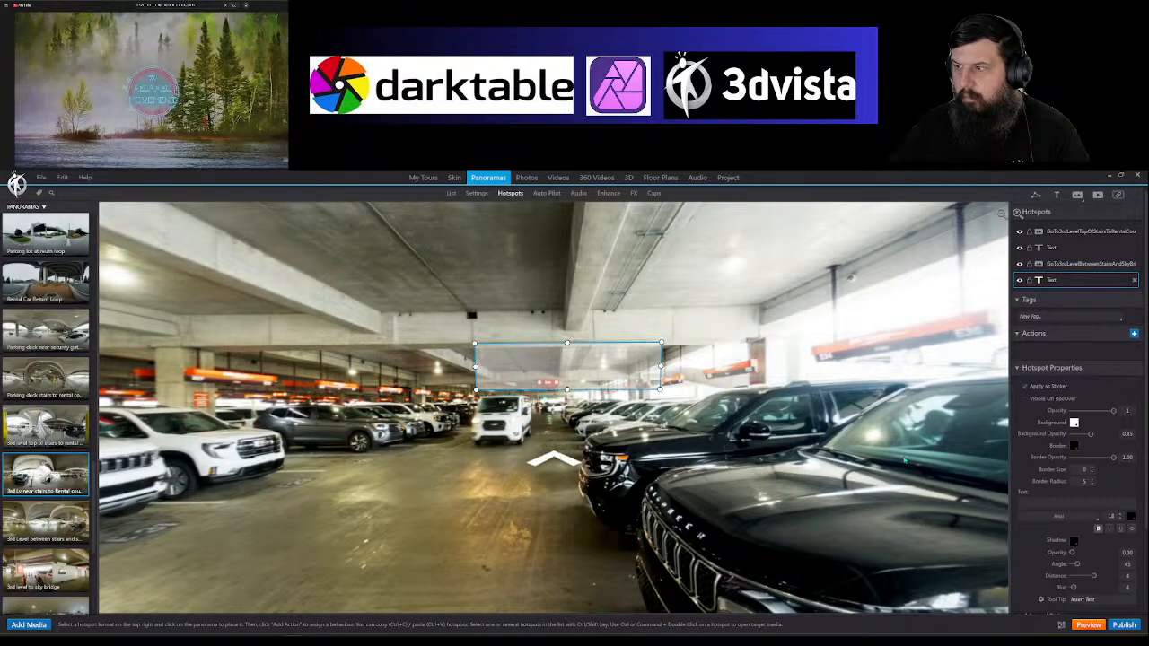
click(1044, 502)
text(T)
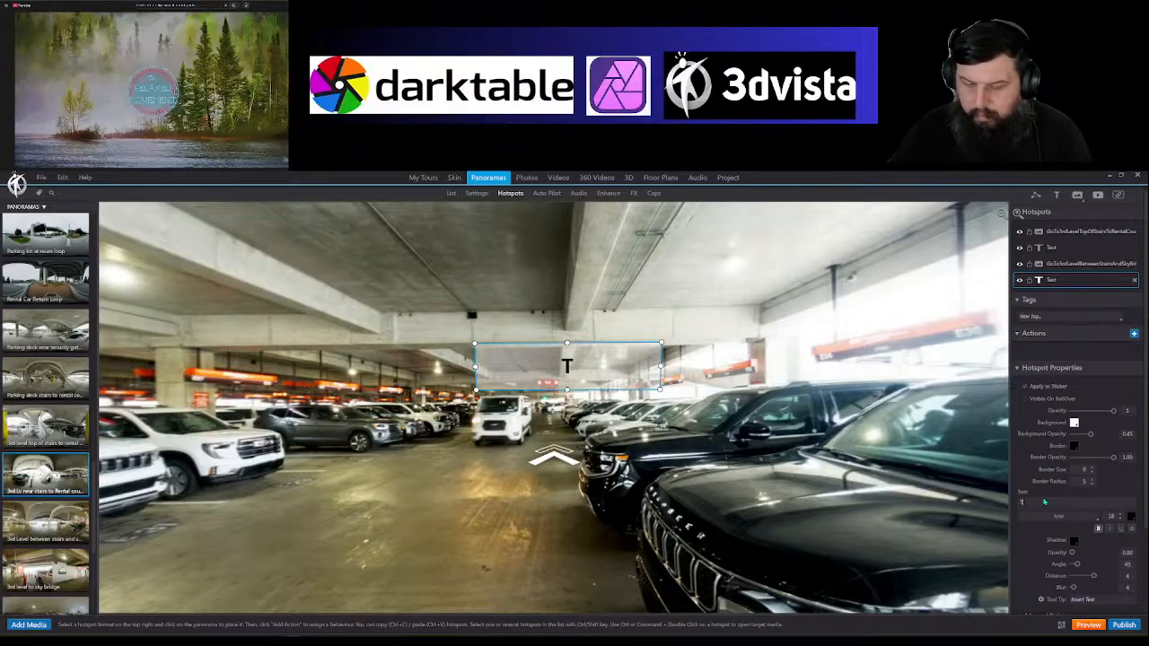
text(o Rental)
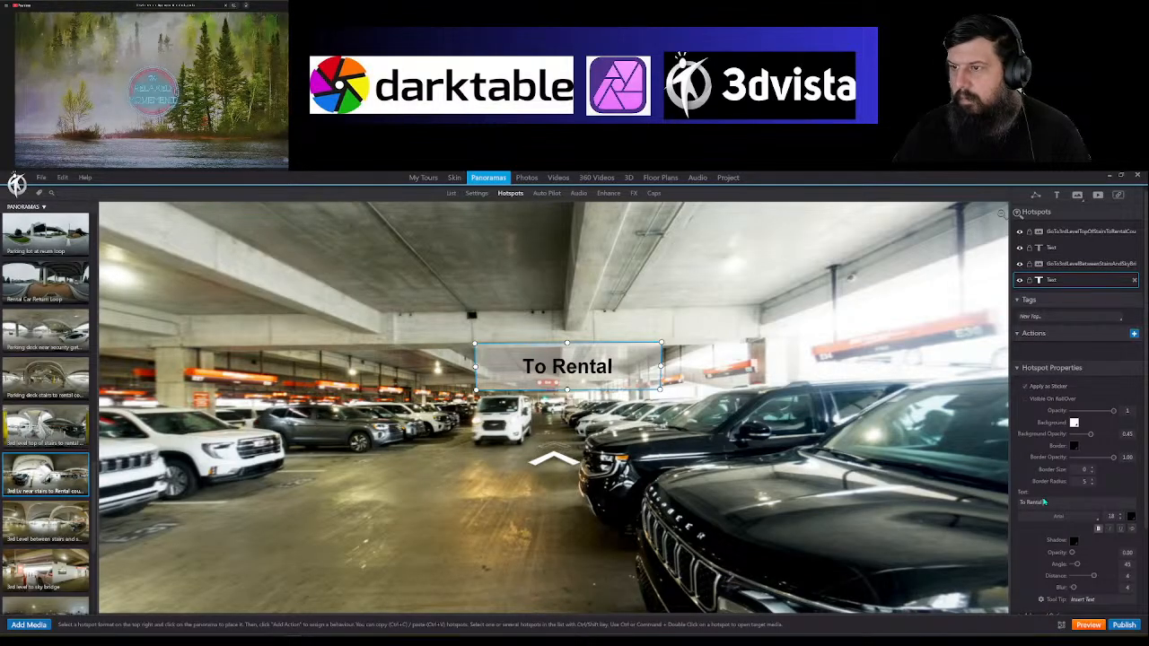
text( Counter)
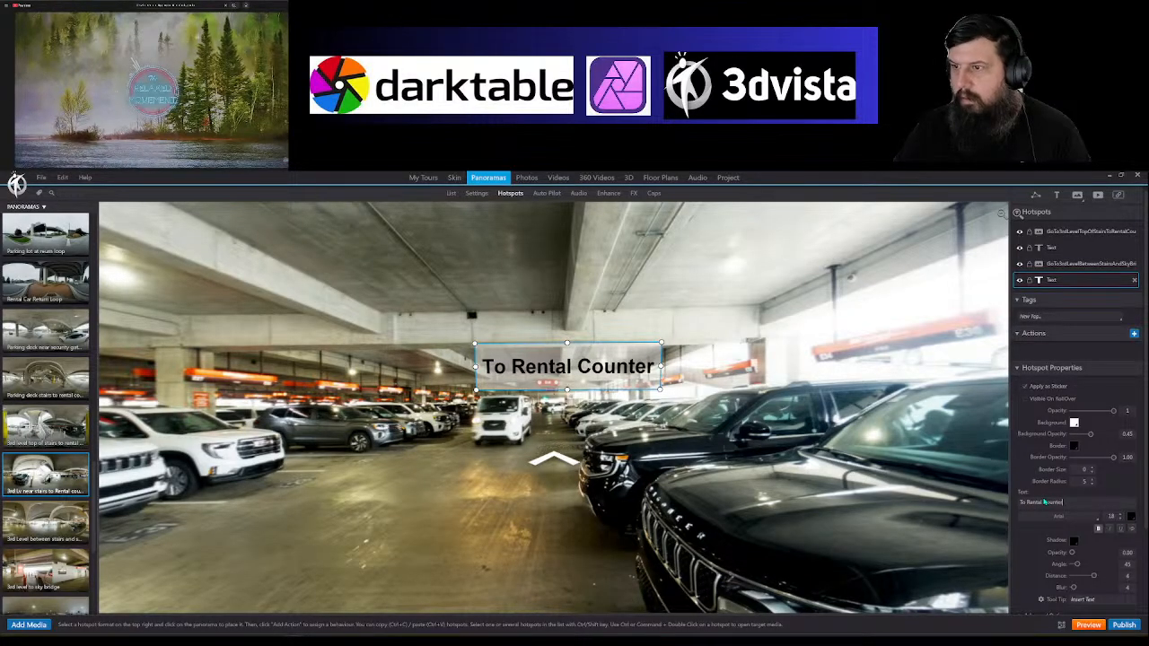
Step: Color the "To Rental Counter" label's text red and move it just below the chevron arrow
click(1131, 517)
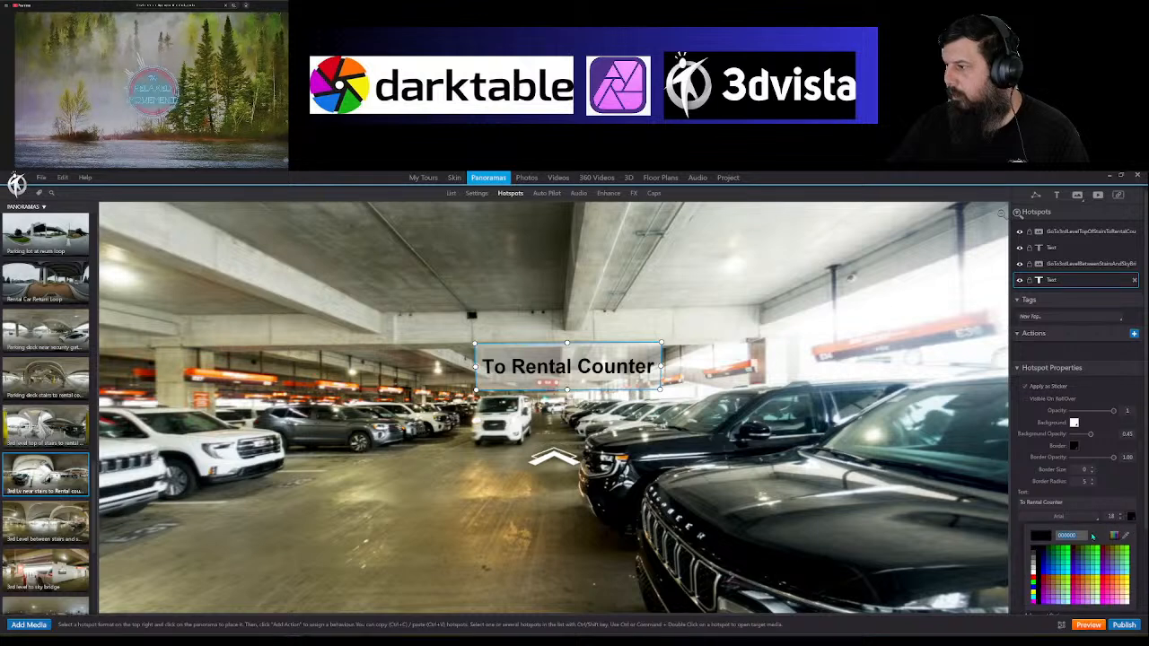
click(1032, 582)
drag(609, 370, 592, 510)
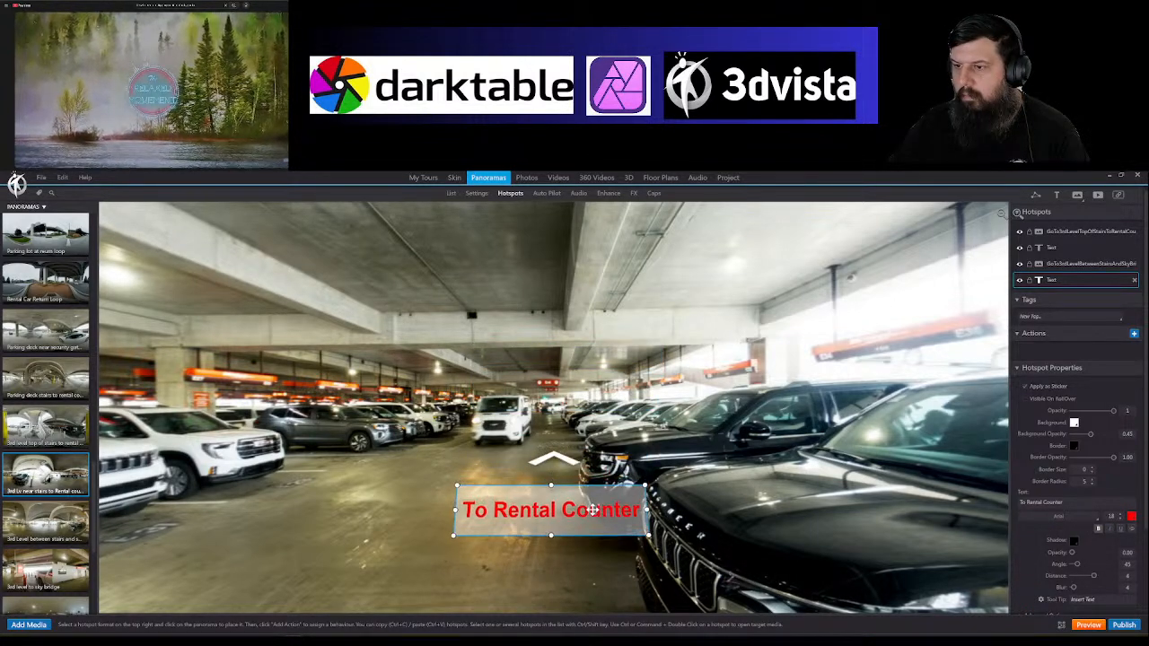
Step: Open the "3rd Level between stairs and sky bridge" panorama through the chevron arrow and select its return arrow between the parked cars
drag(467, 393, 592, 538)
click(542, 429)
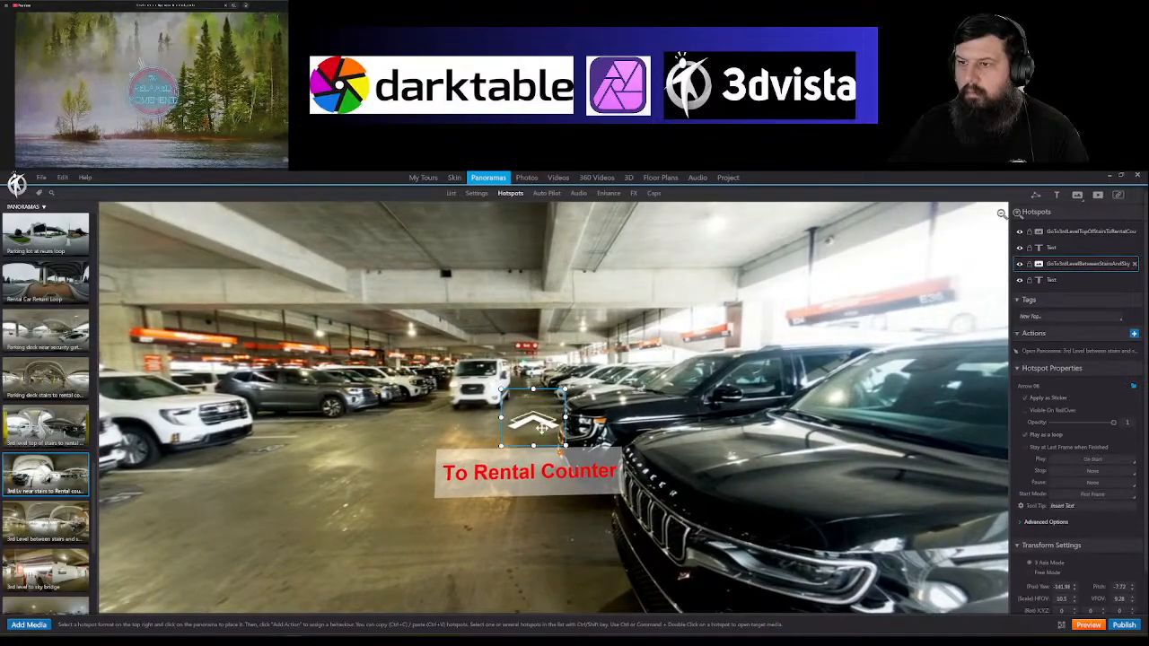
ctrl+double_click(543, 432)
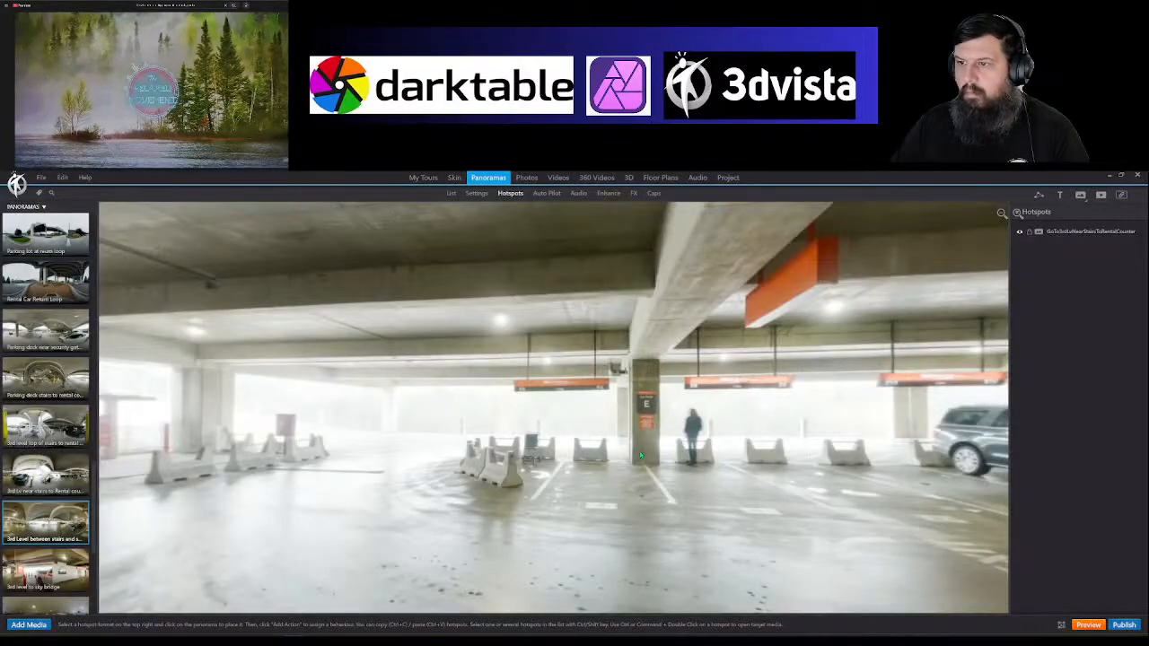
drag(640, 455, 631, 408)
click(631, 387)
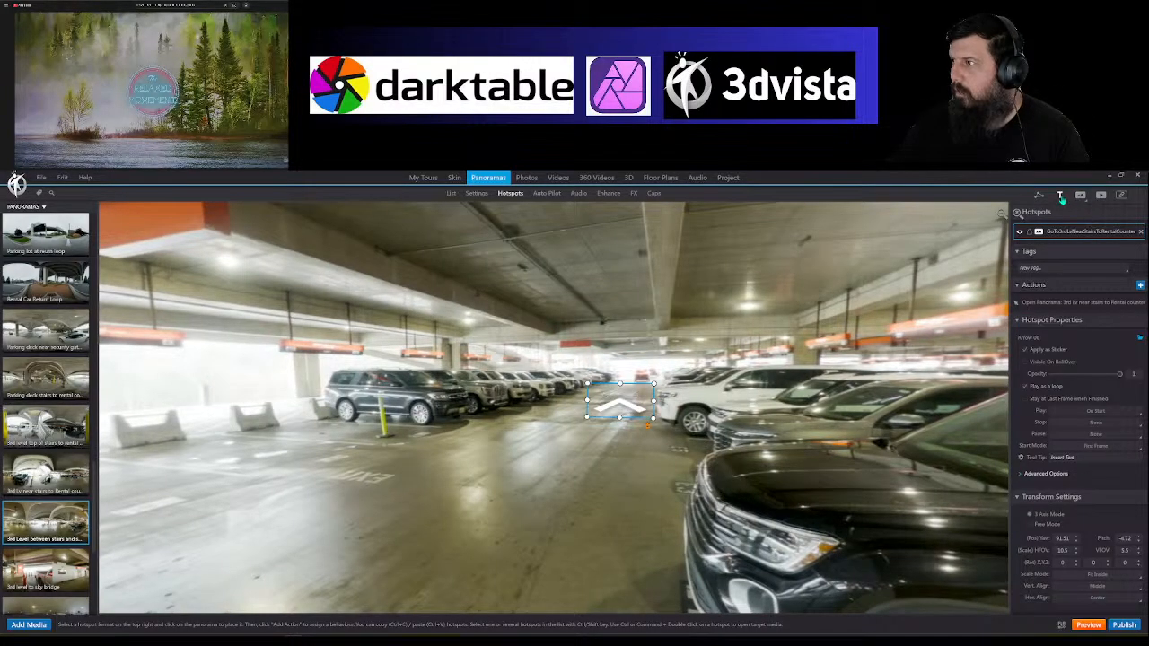
Step: Add a widened, low text label reading "To Stairs" and position it just below the return arrow
click(1060, 195)
click(615, 355)
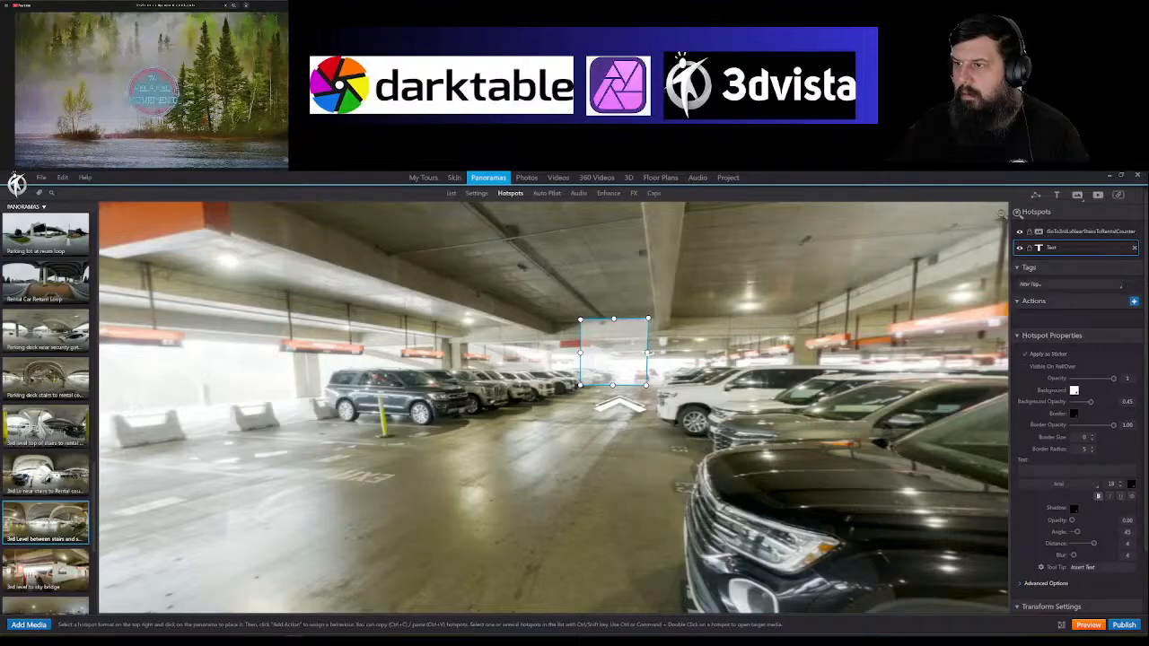
drag(648, 352, 689, 353)
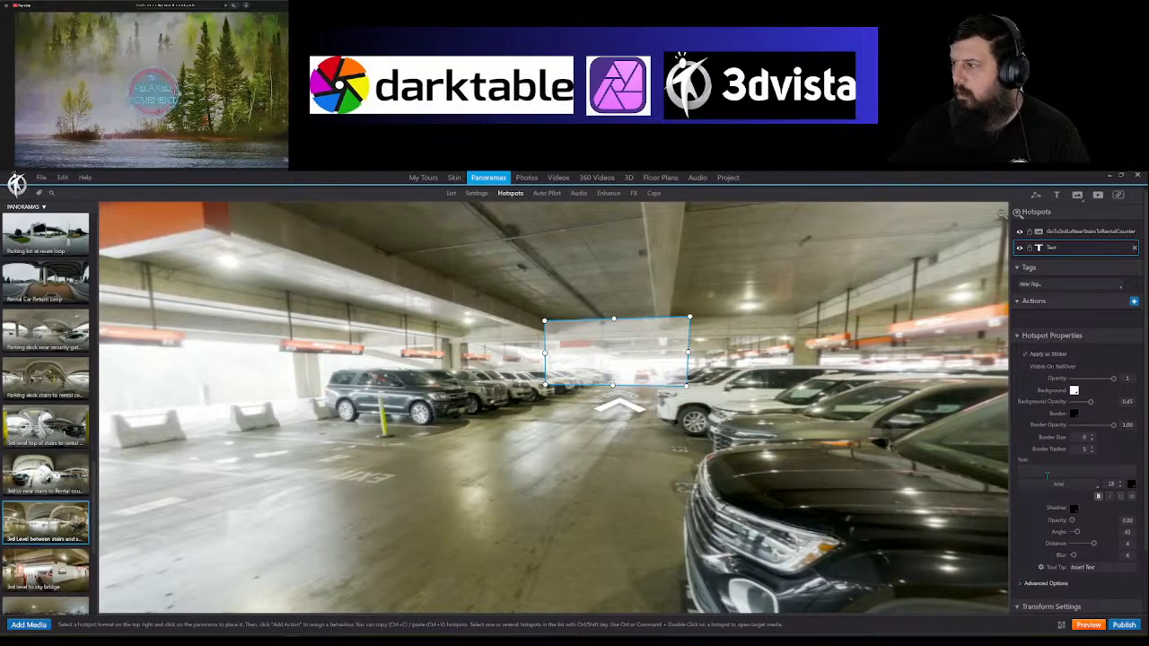
text(To)
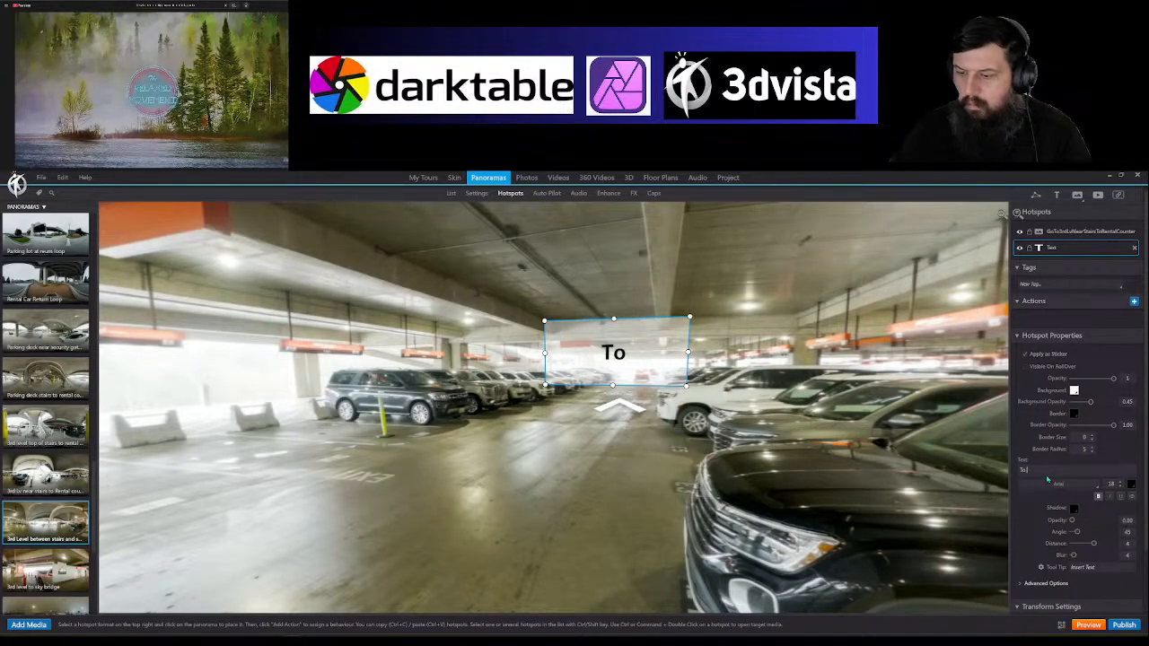
text( Stairs)
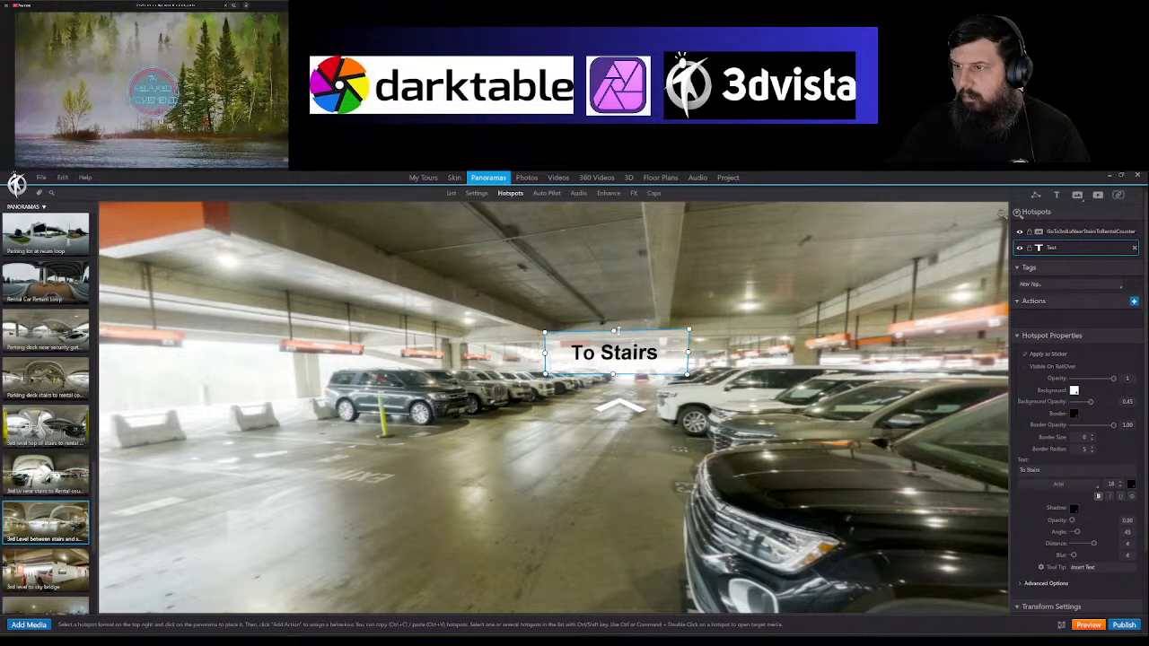
drag(625, 346, 628, 440)
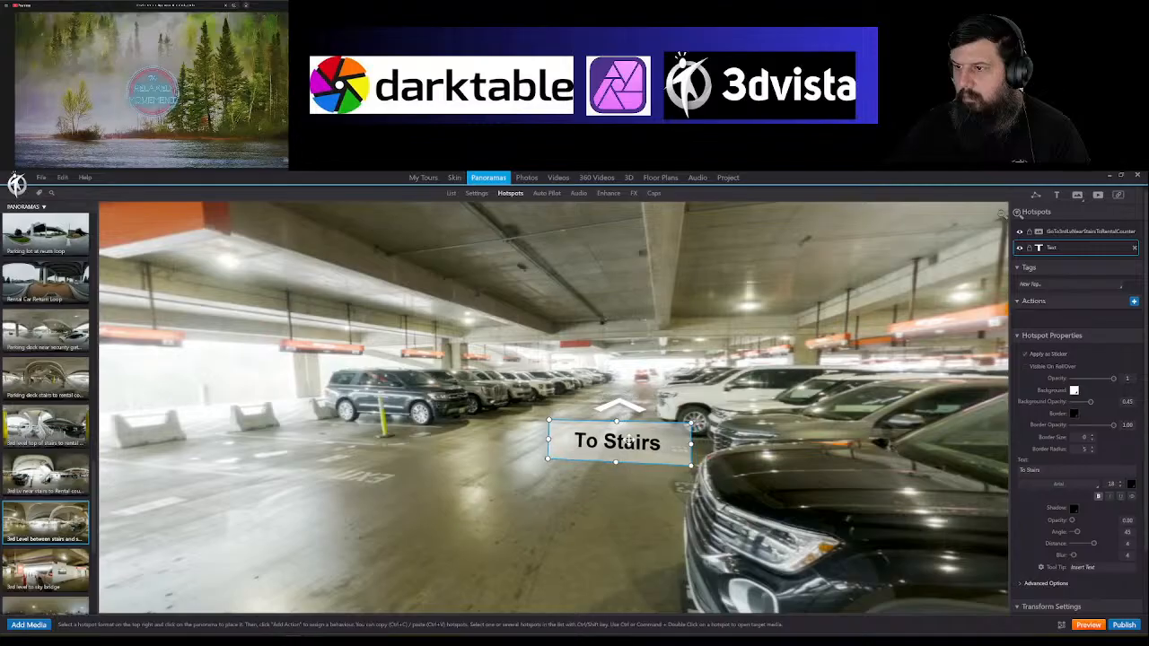
Step: Add a chevron arrow hotspot on the crosswalk lane beside the black SUV, linking to "3rd level to sky bridge" with a return hotspot
drag(666, 526, 592, 459)
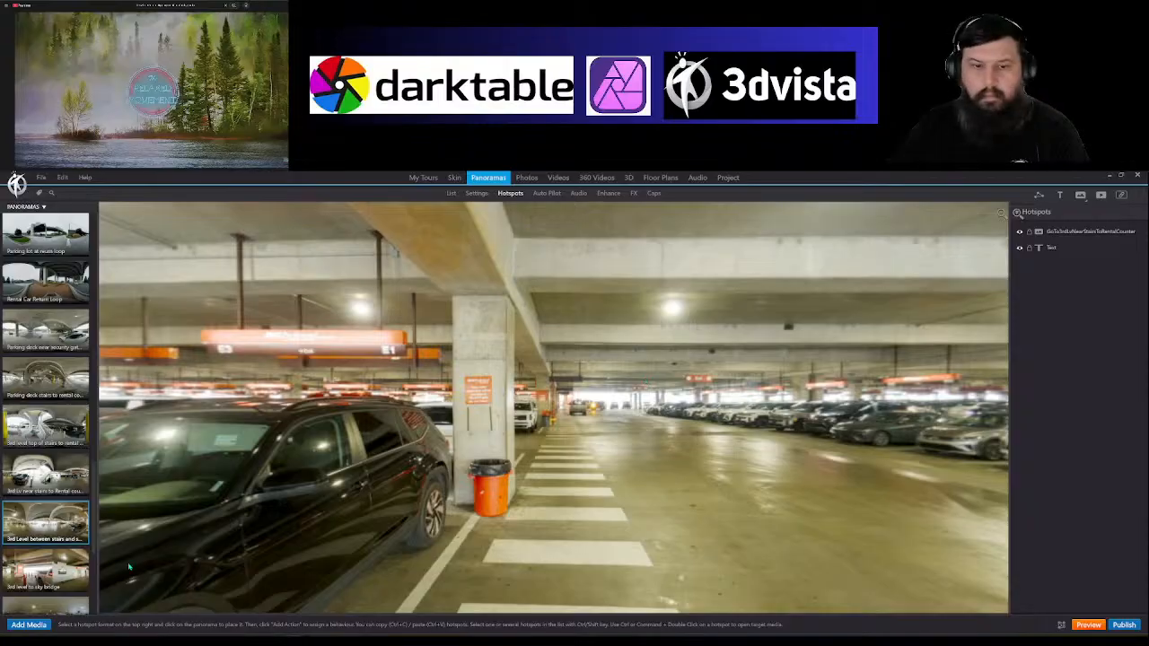
scroll(49, 572, down, 3)
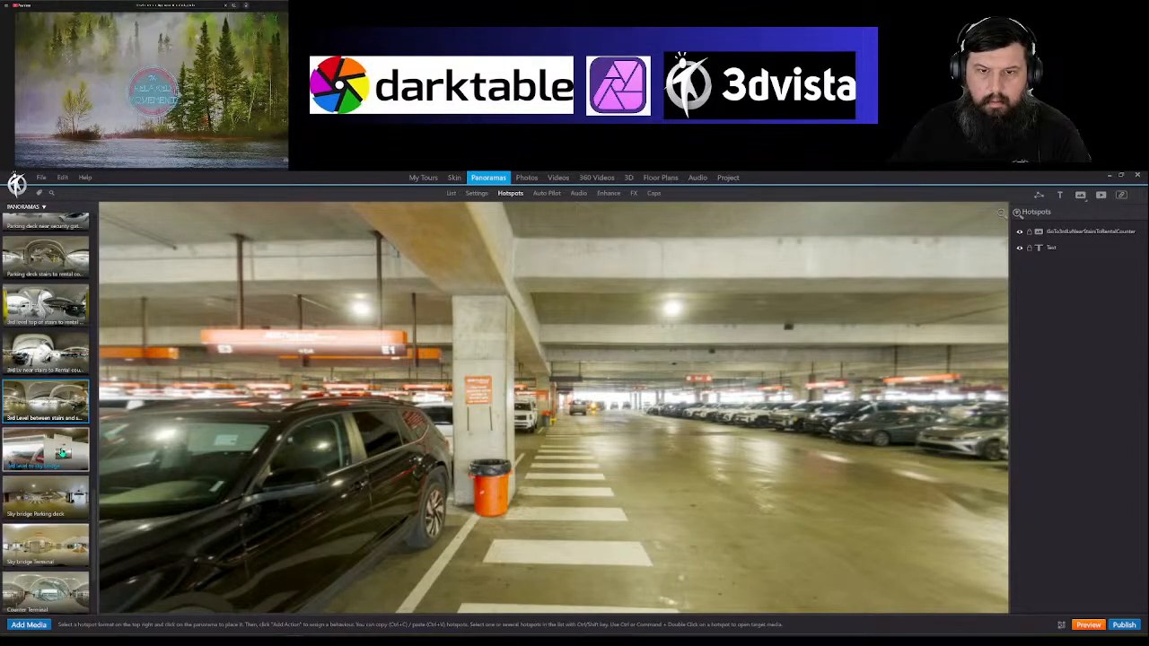
click(61, 453)
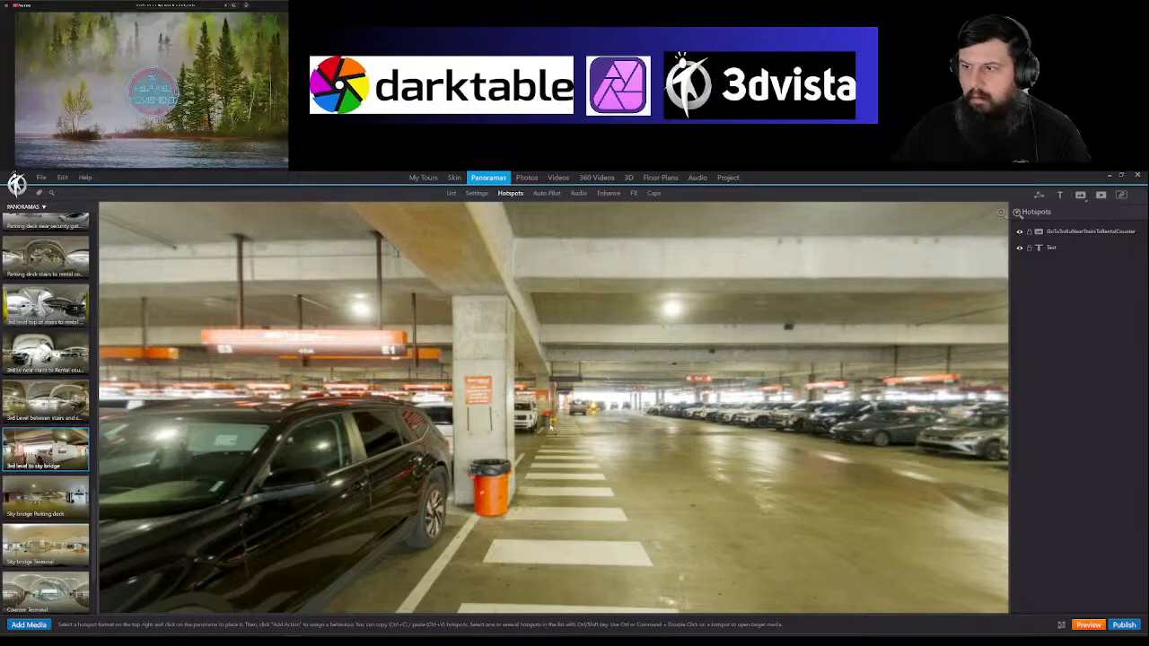
click(575, 414)
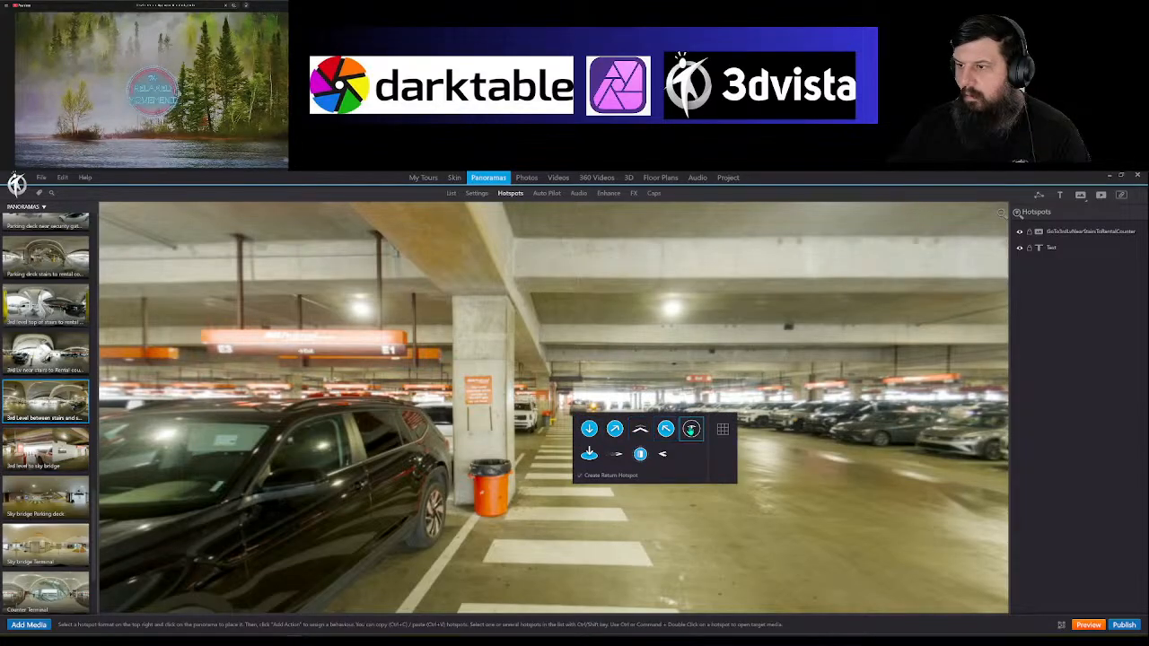
click(637, 432)
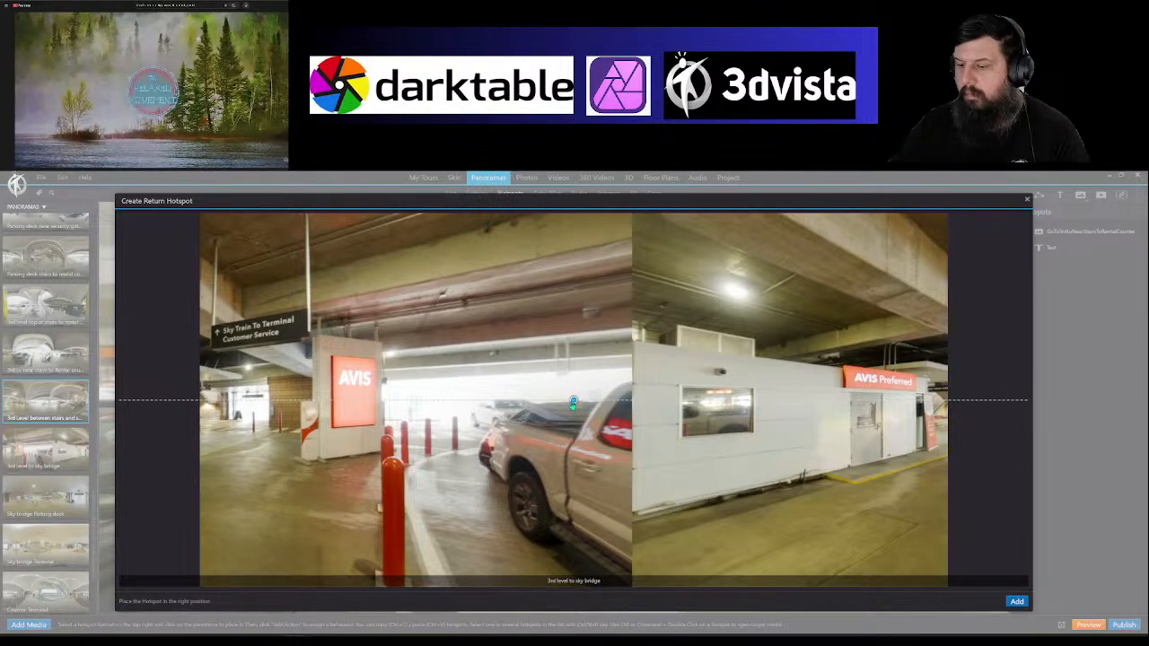
Step: Place the return hotspot at the distant walkway beside the AVIS pillar, and lower the new chevron arrow onto the crosswalk stripes
mouse_move(572, 403)
mouse_down()
mouse_move(247, 402)
mouse_move(721, 421)
mouse_move(954, 409)
mouse_move(429, 421)
mouse_move(242, 399)
mouse_up()
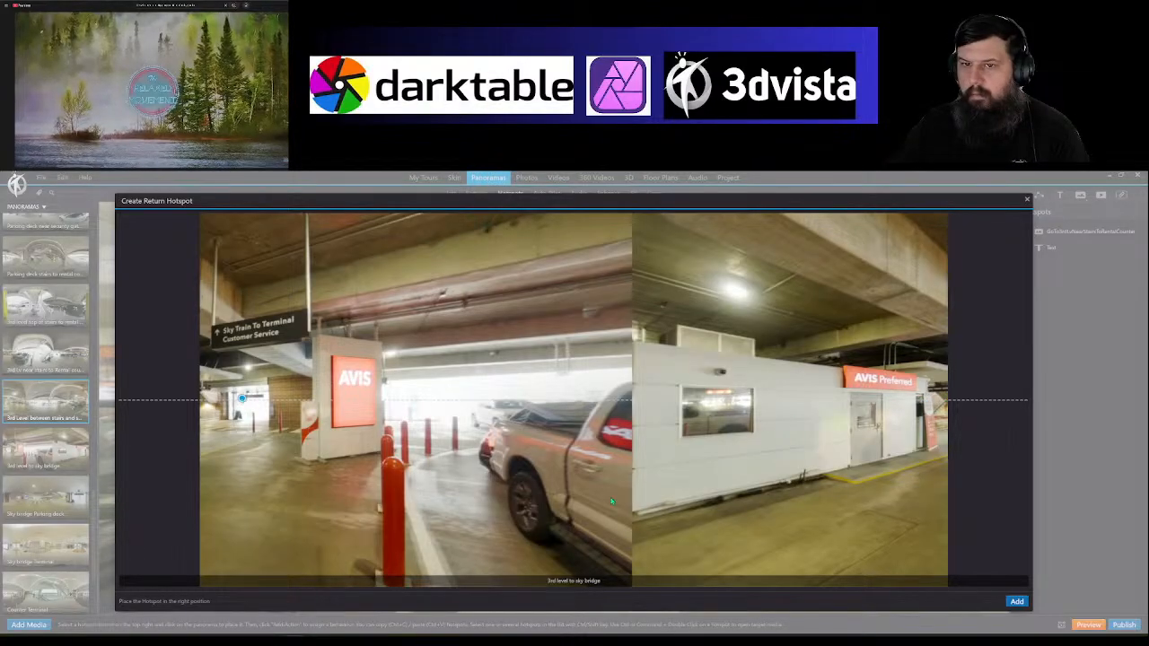
click(1014, 602)
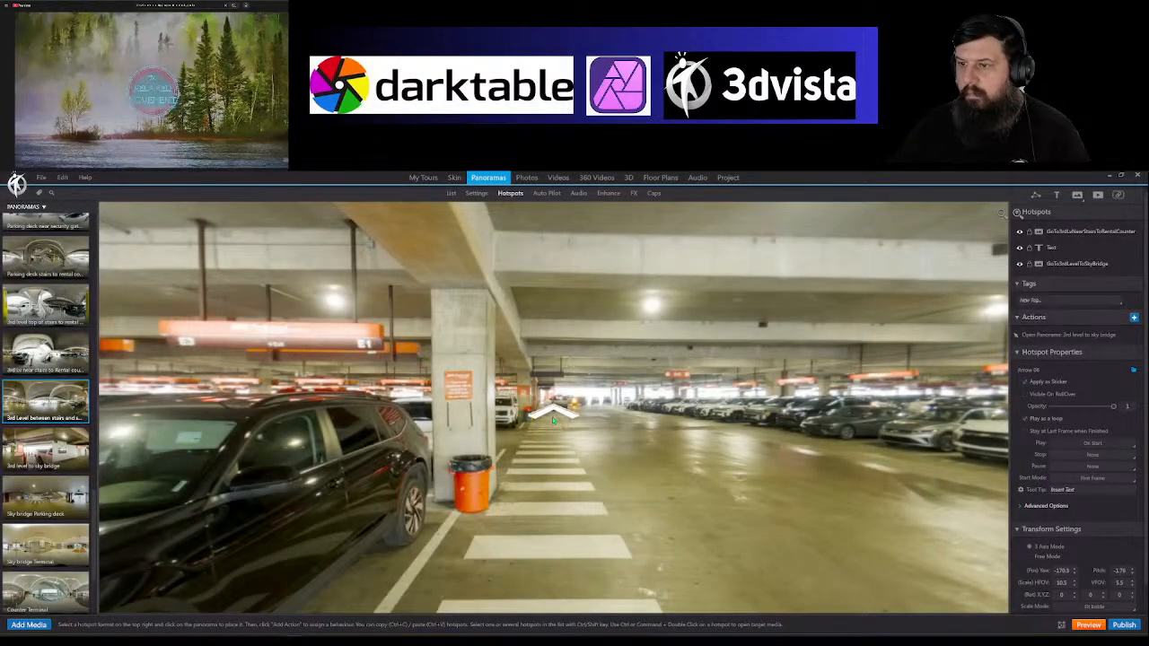
drag(552, 417, 546, 462)
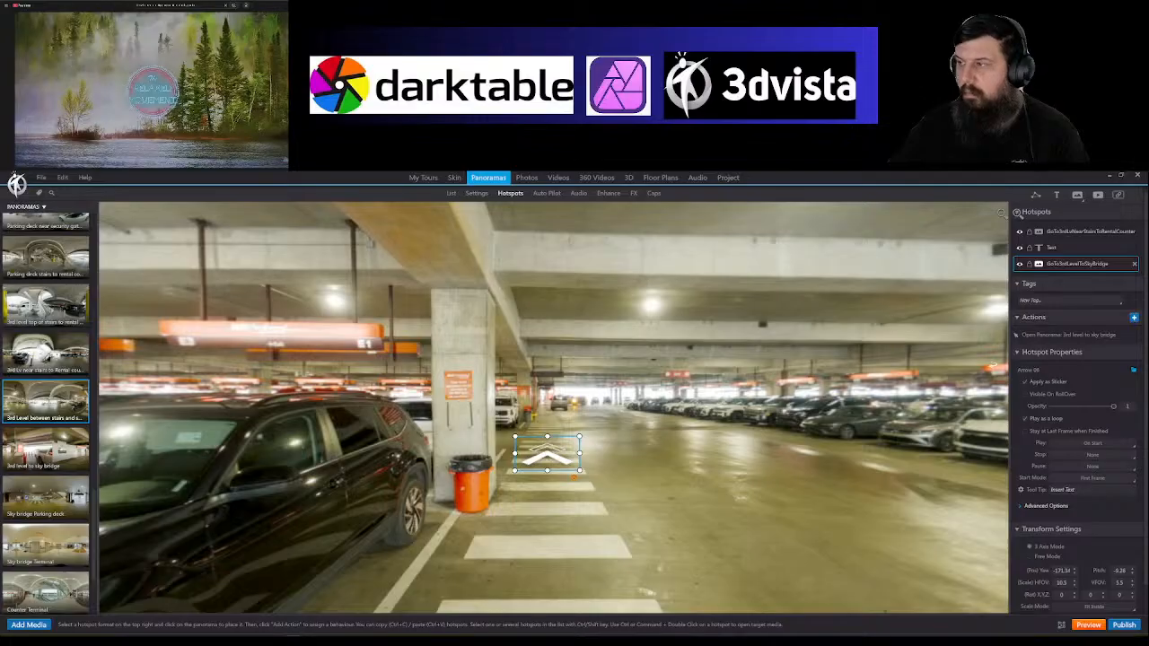
Step: Add a text box and position it just below the crosswalk's chevron arrow
click(1059, 196)
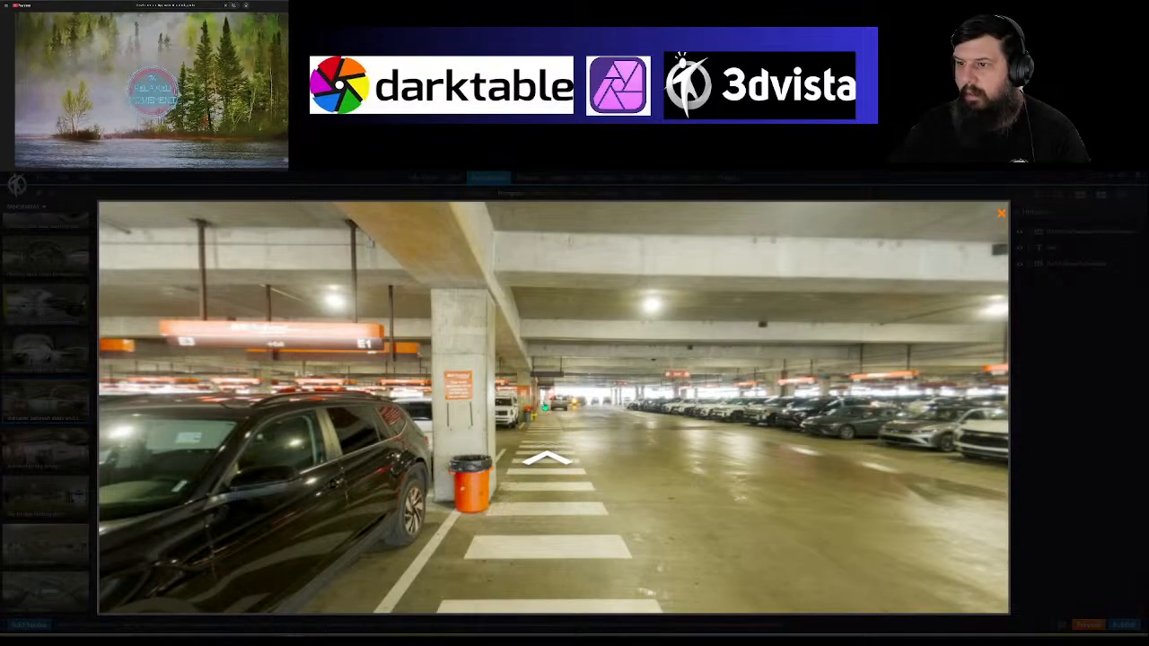
click(543, 407)
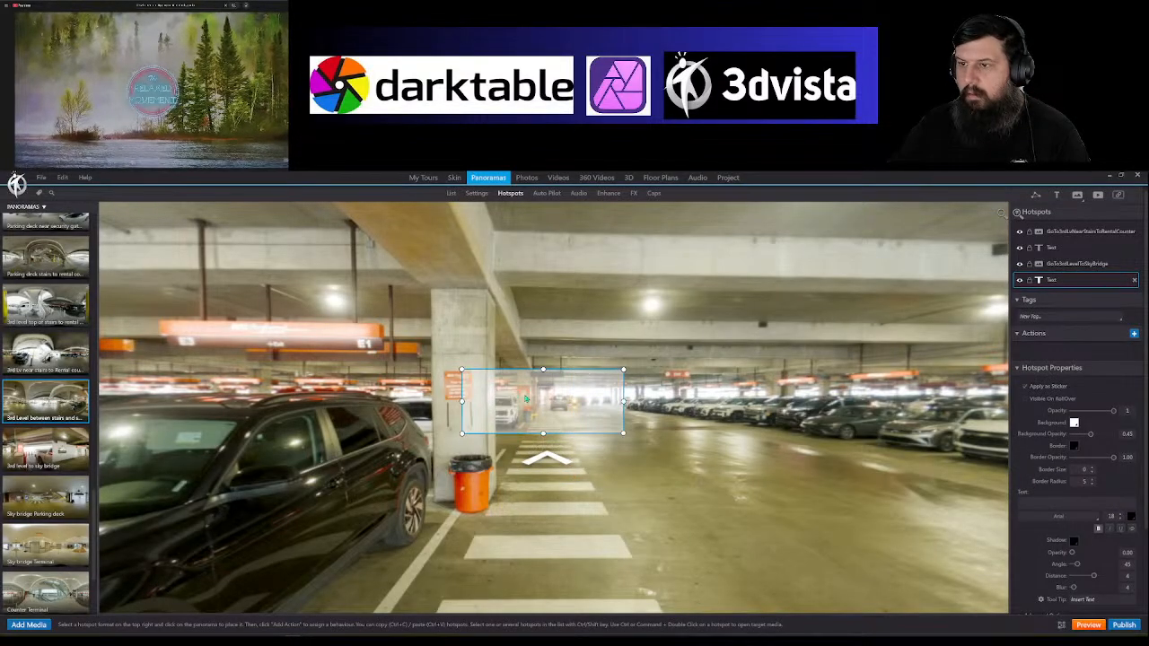
drag(526, 397, 543, 528)
Step: Set the new text box's wording to "To Sky Bridge"
click(1043, 506)
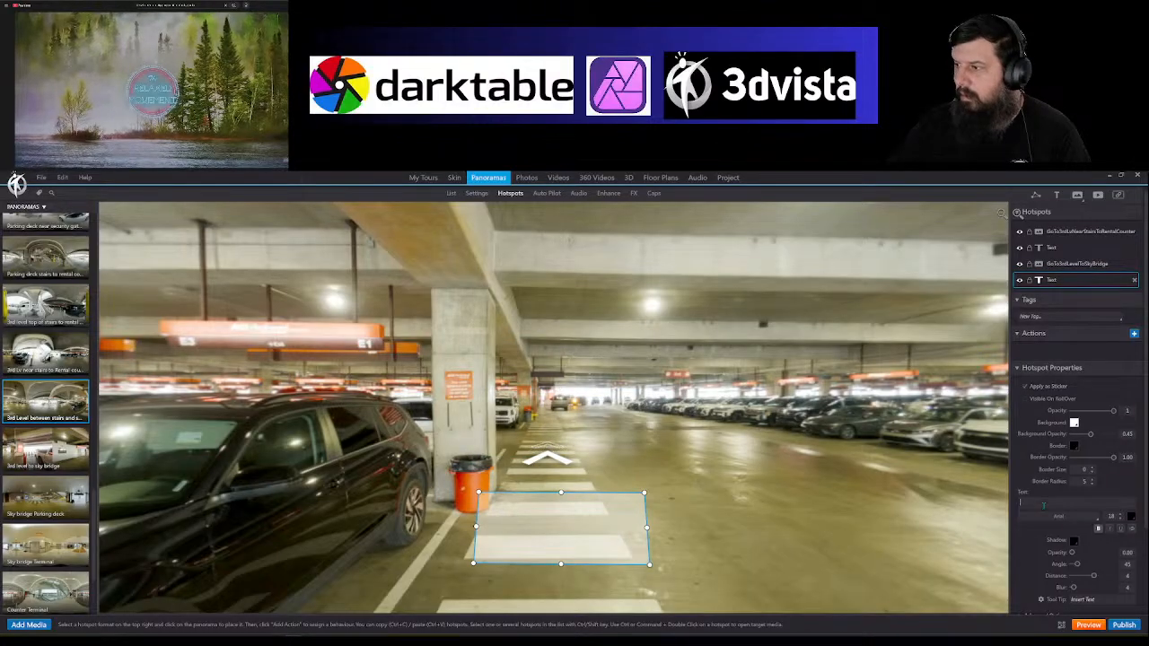
text(To)
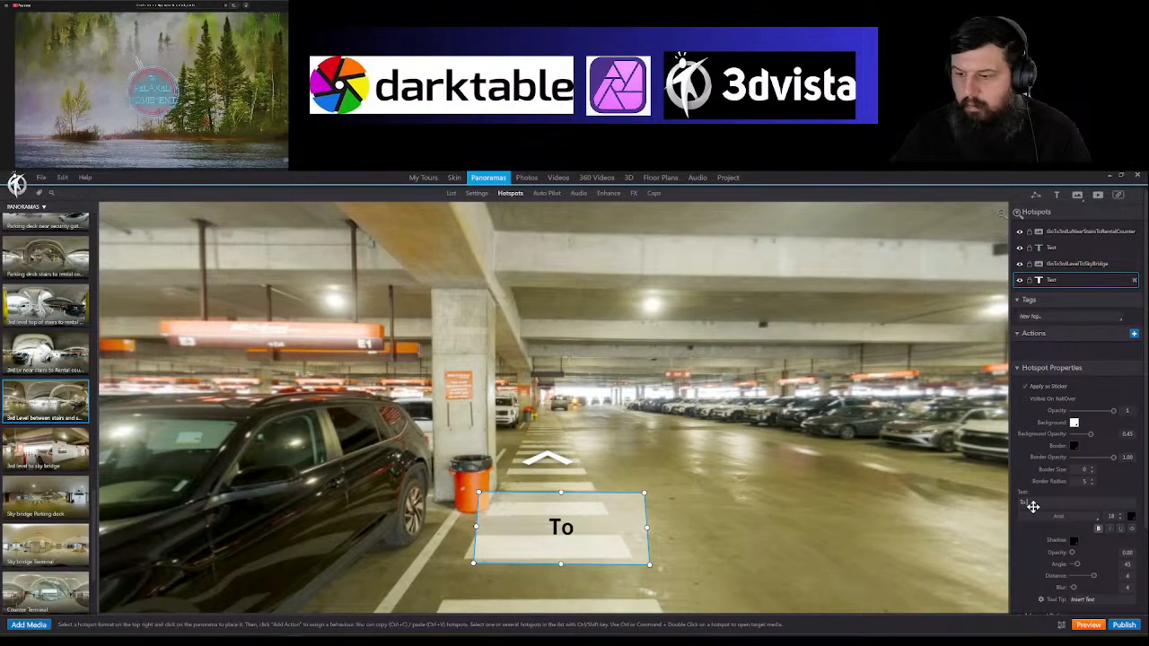
text( Sky)
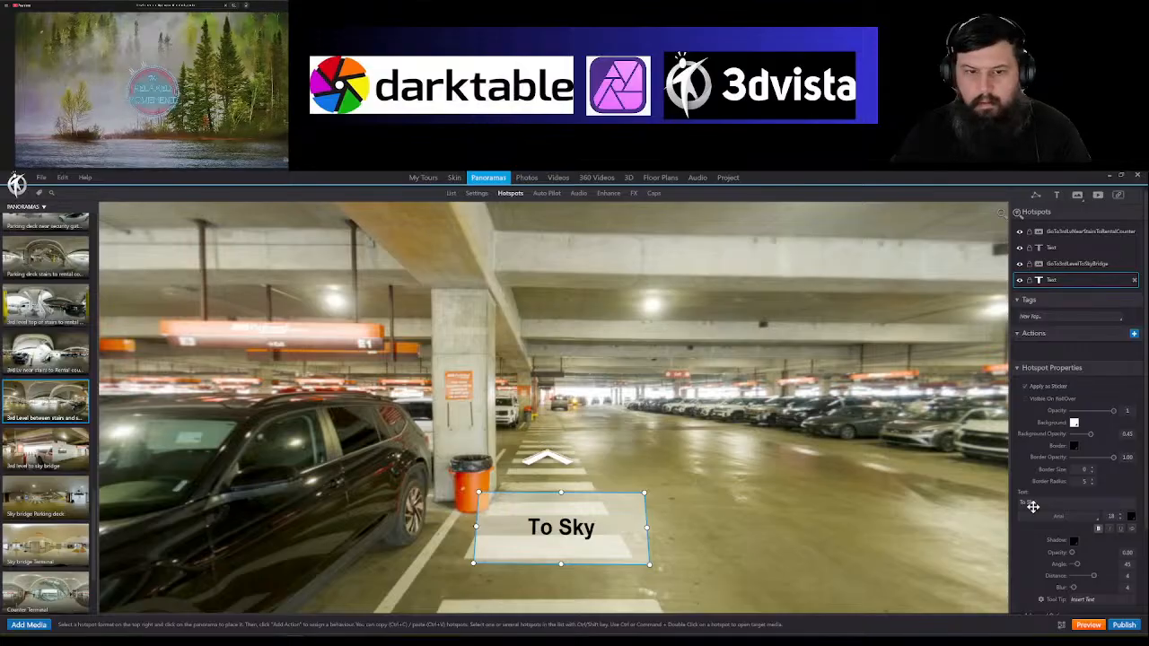
text( B)
key(BackSpace)
text(b)
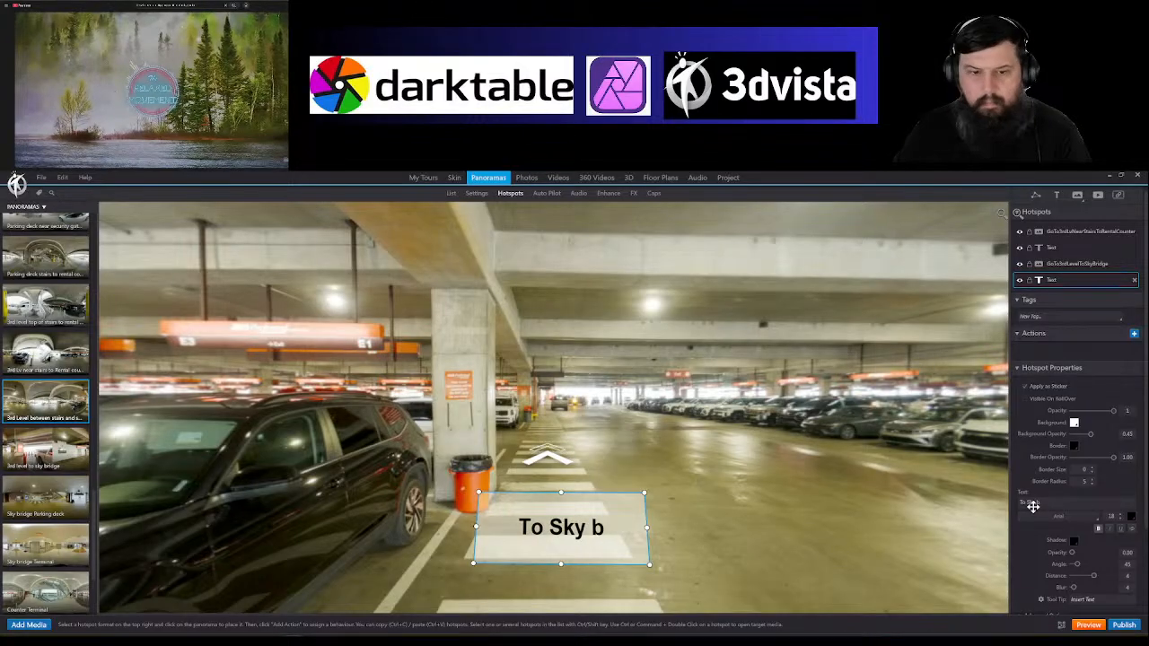
text(ridge Te)
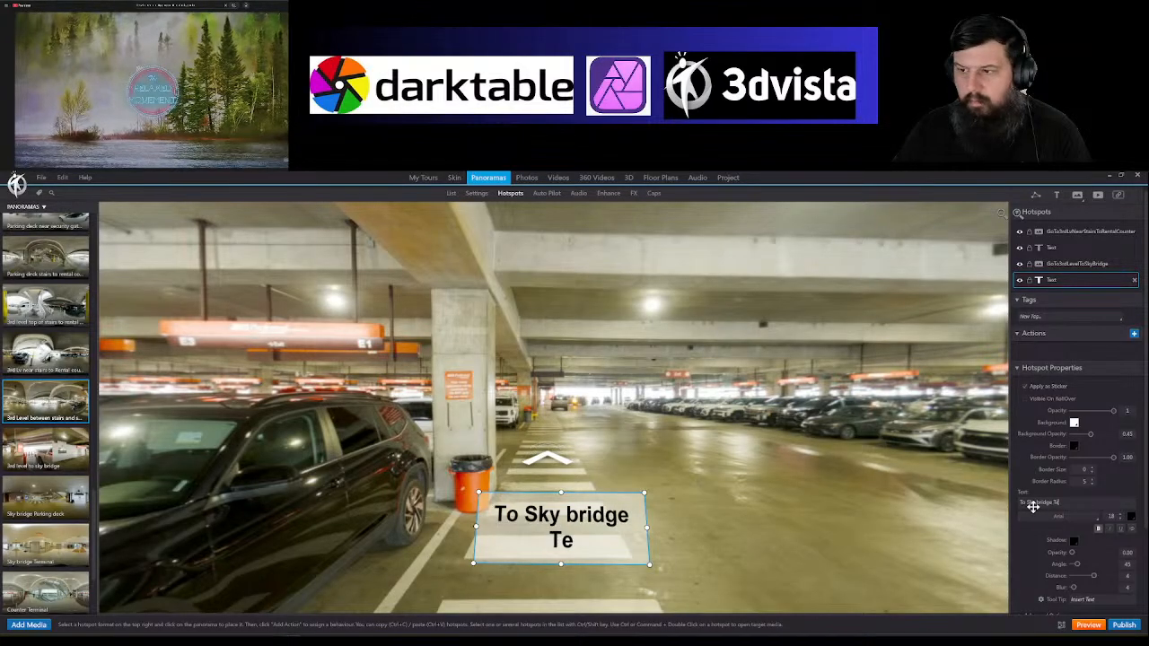
text(rm)
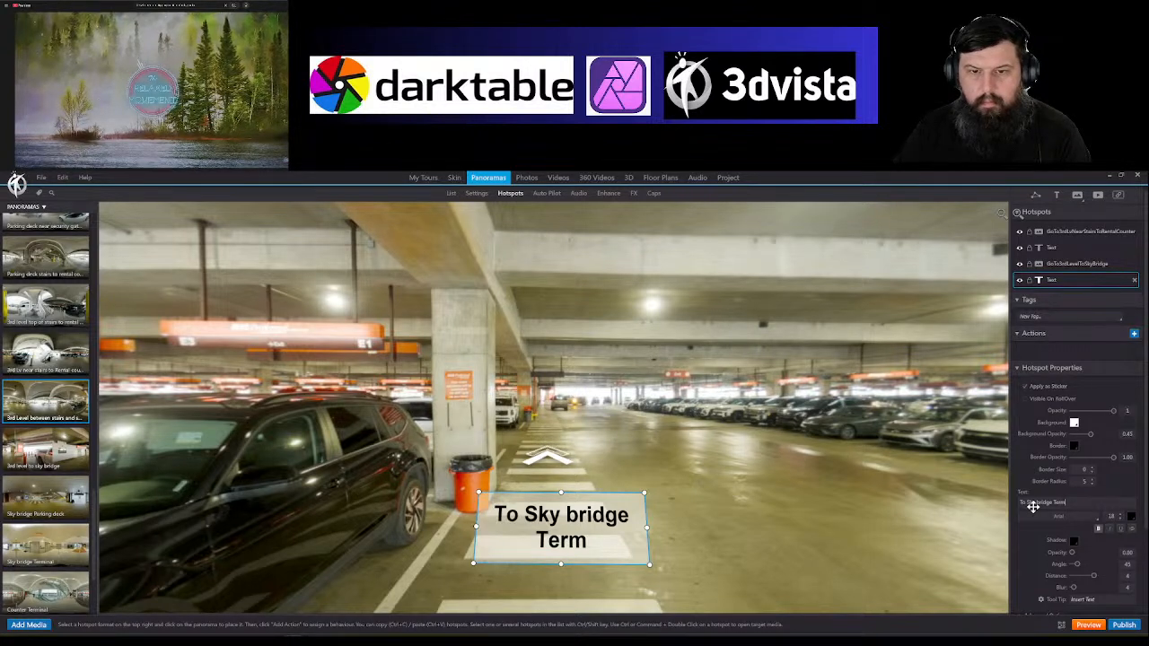
key(BackSpace)
key(BackSpace)
key(BackSpace)
key(BackSpace)
key(BackSpace)
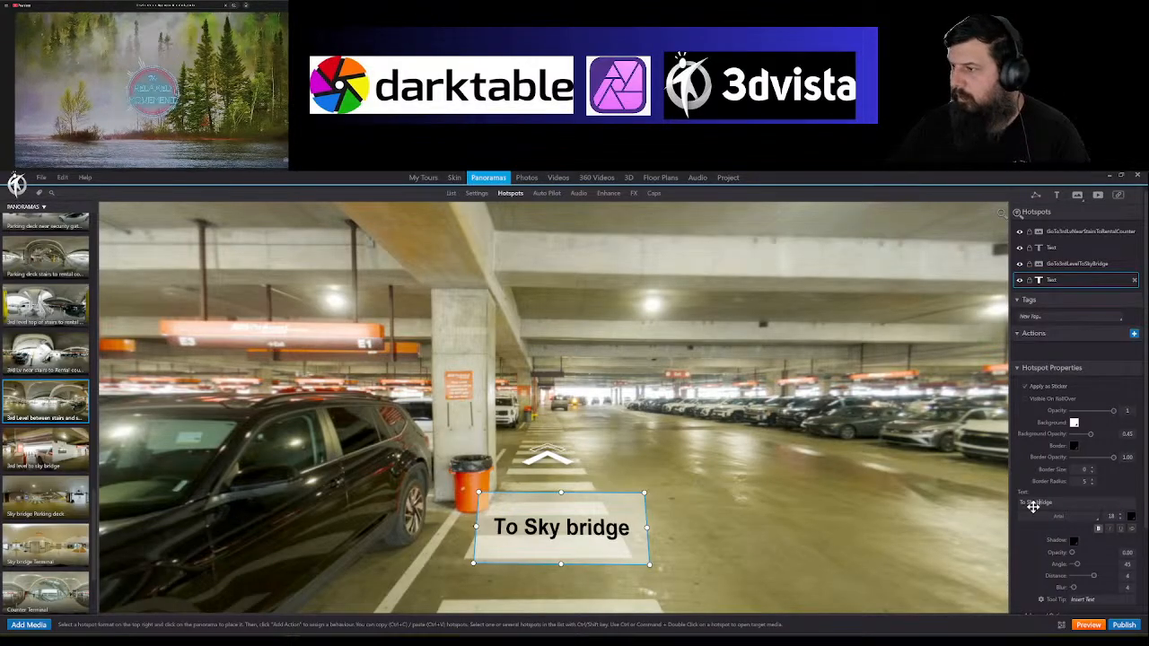
key(BackSpace)
text(B)
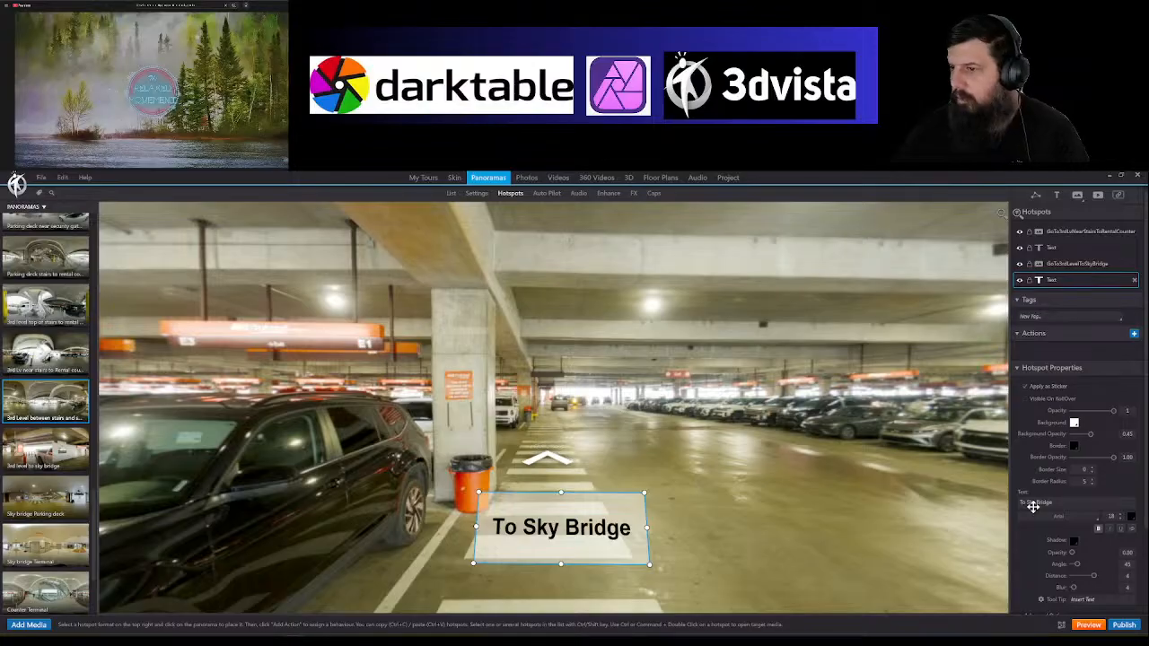
click(668, 519)
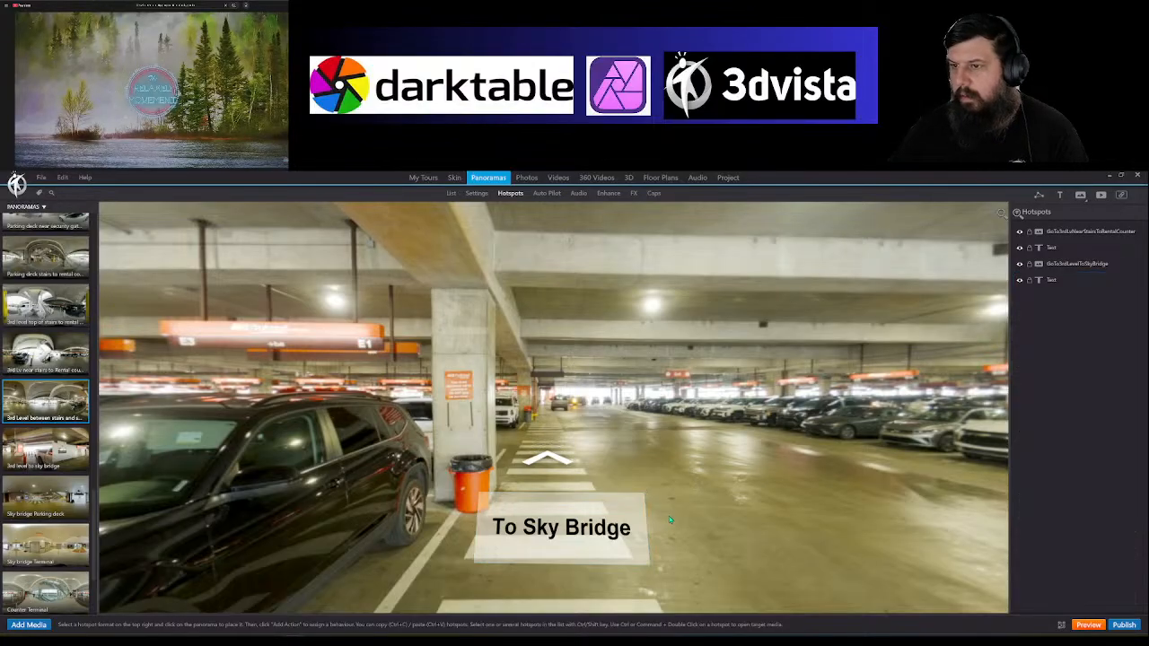
Step: Open the "3rd level to sky bridge" panorama through the chevron arrow and switch to Affinity Photo
click(551, 464)
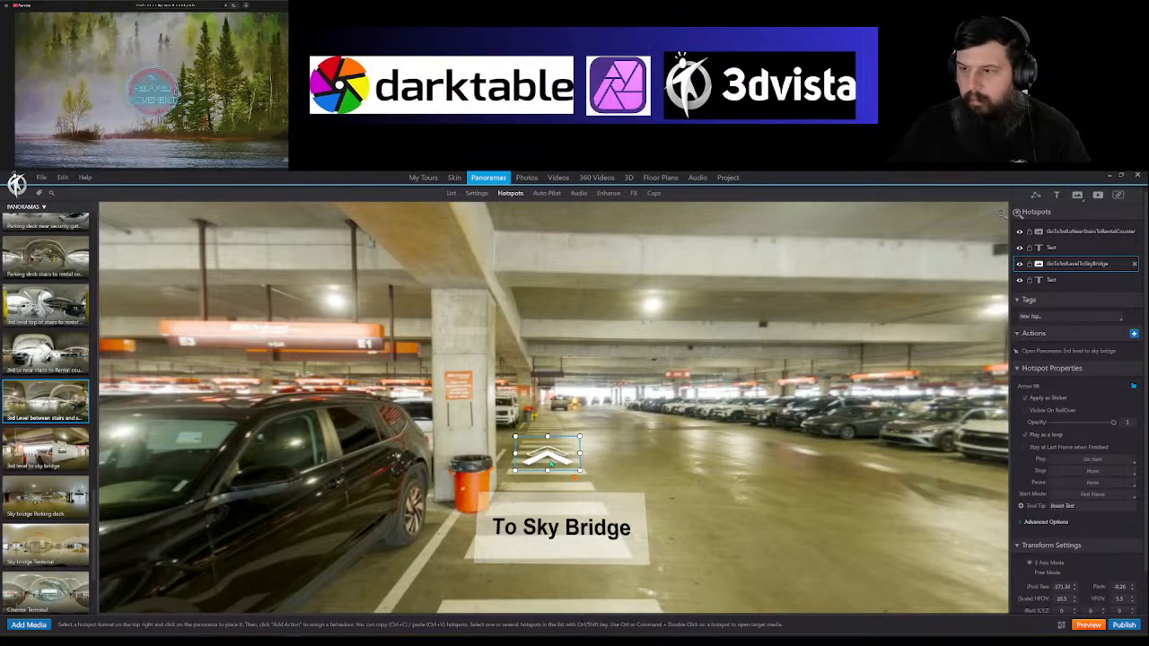
double_click(551, 464)
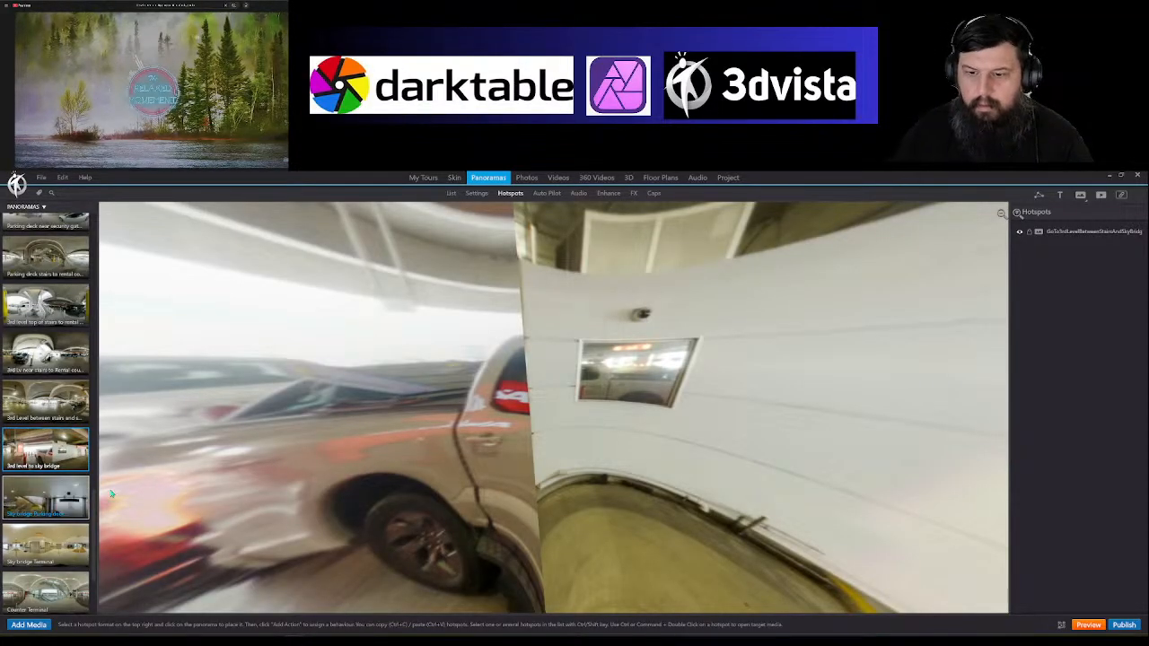
mouse_move(273, 642)
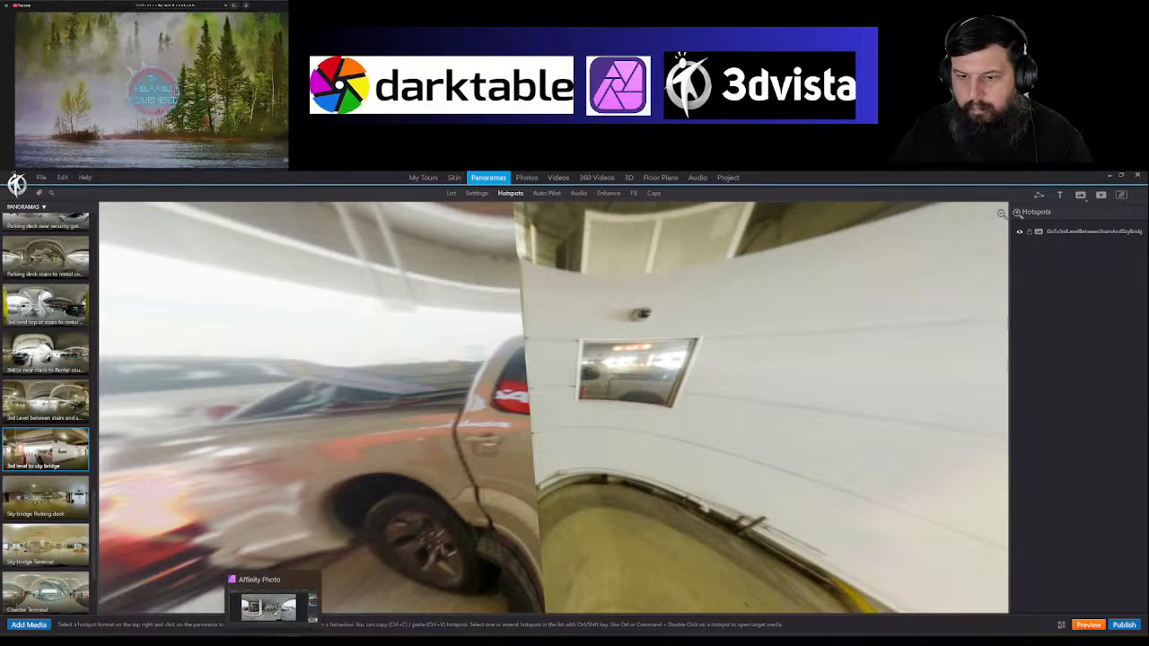
click(267, 608)
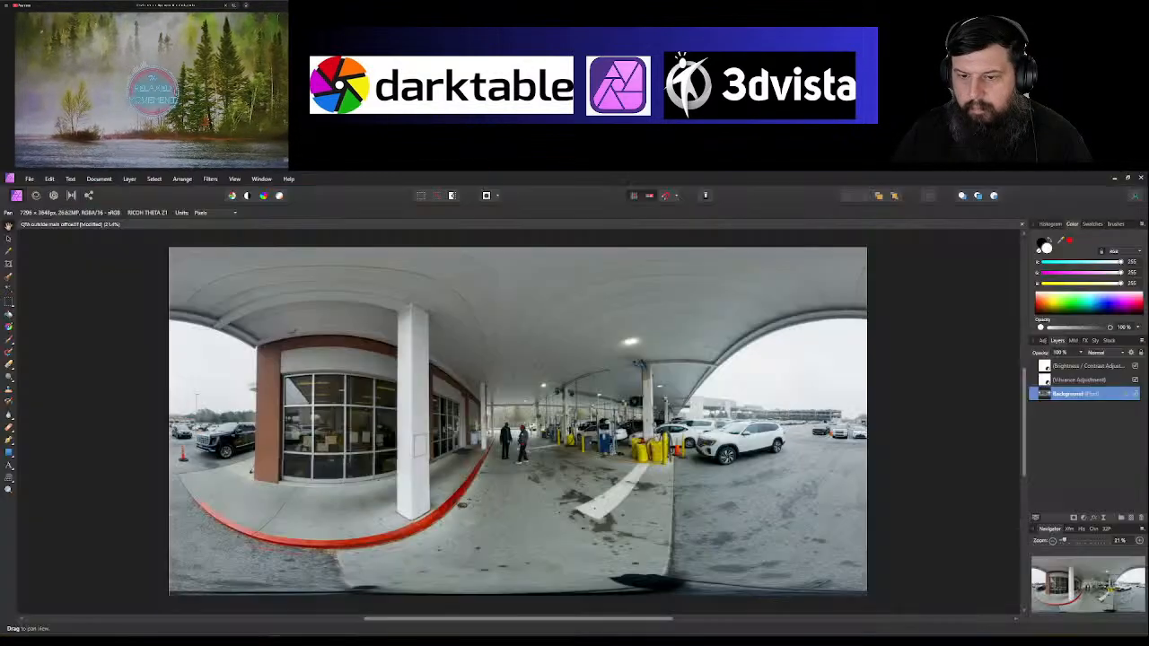
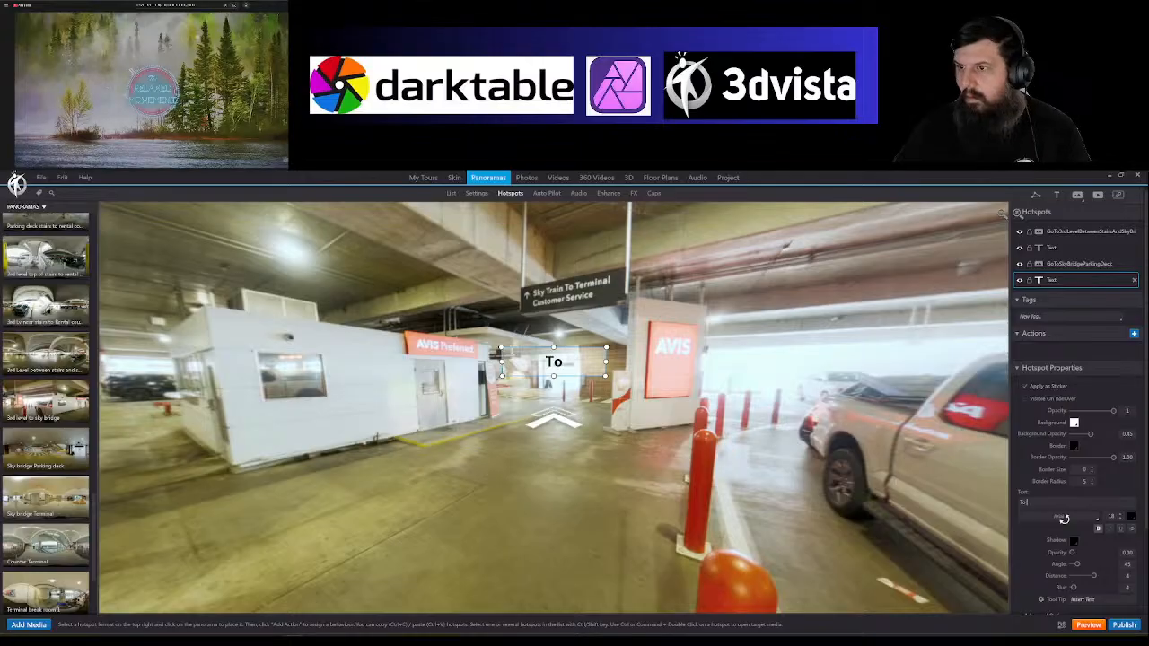
Step: Complete the label above the chevron arrow as "To Sky Bridge" and make its background fully opaque
text(ky)
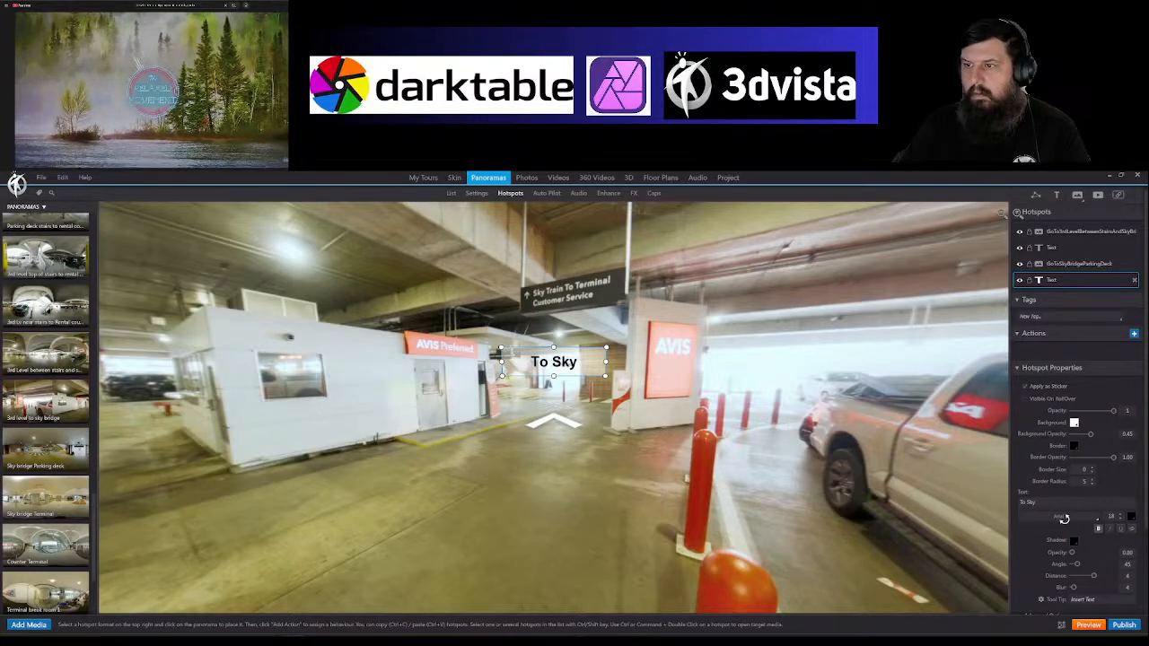
text( Bridge)
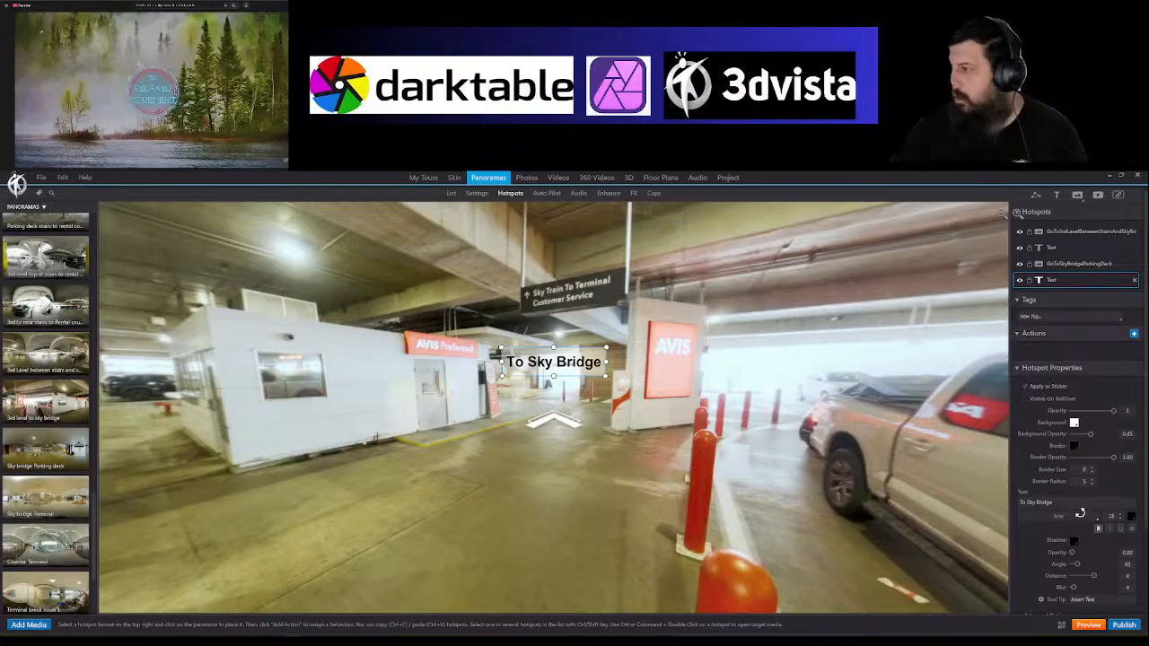
drag(1091, 435, 1114, 435)
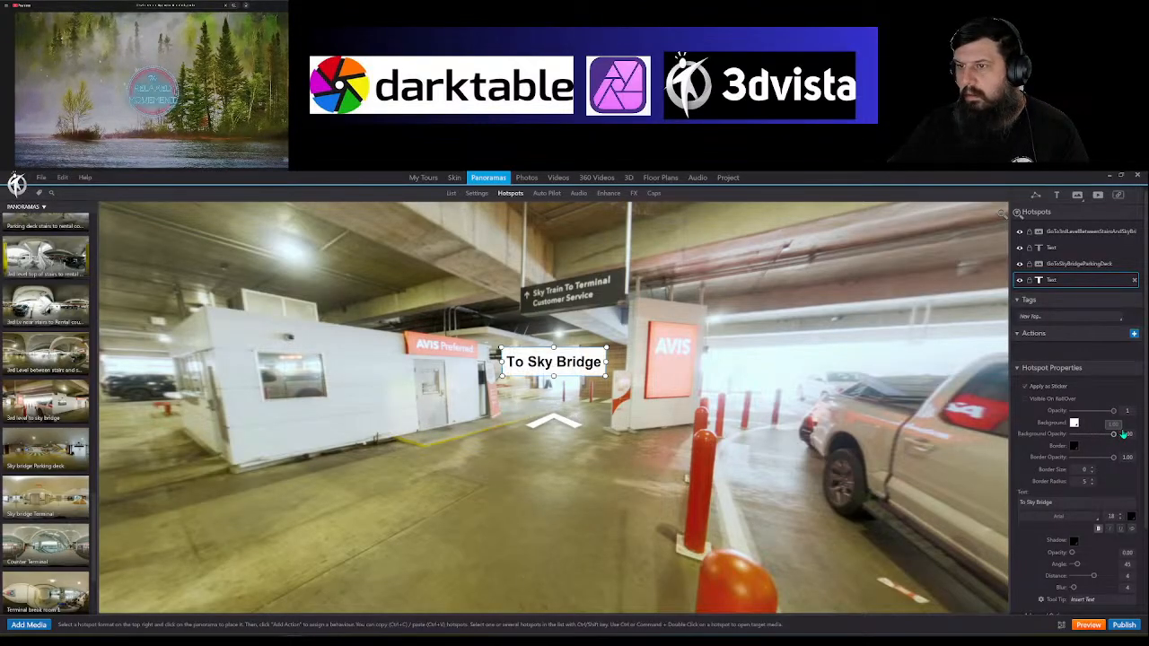
Step: Open the "Sky bridge Parking deck" panorama through the chevron arrow and lower its return arrow to the crosswalk's far edge
click(557, 416)
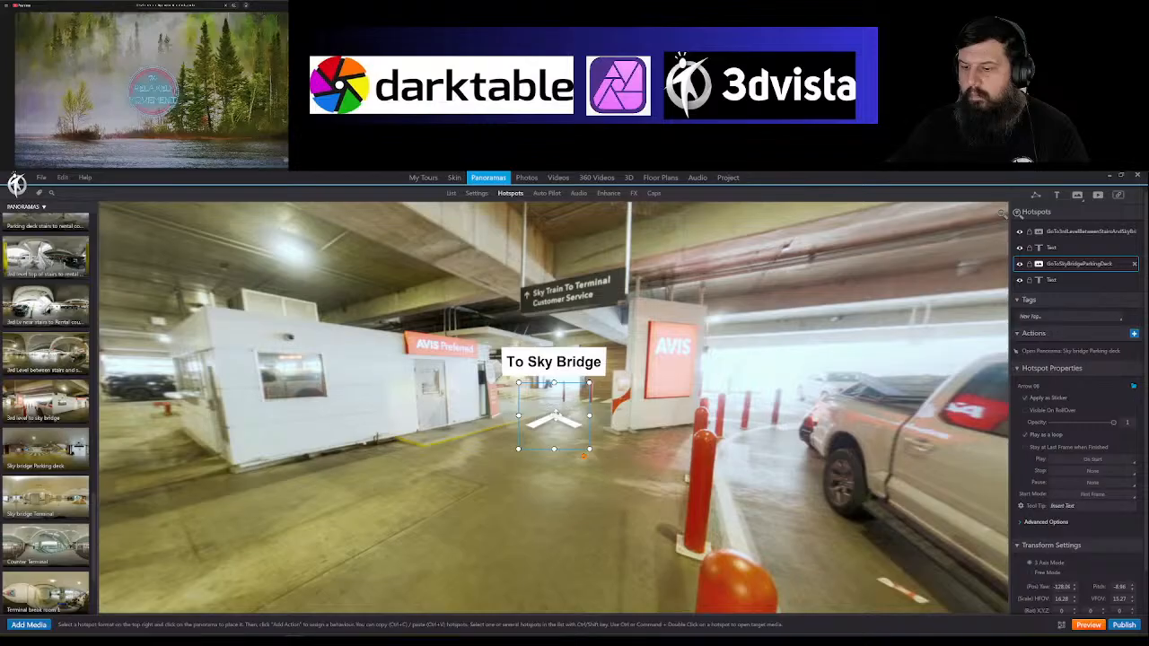
ctrl+double_click(554, 420)
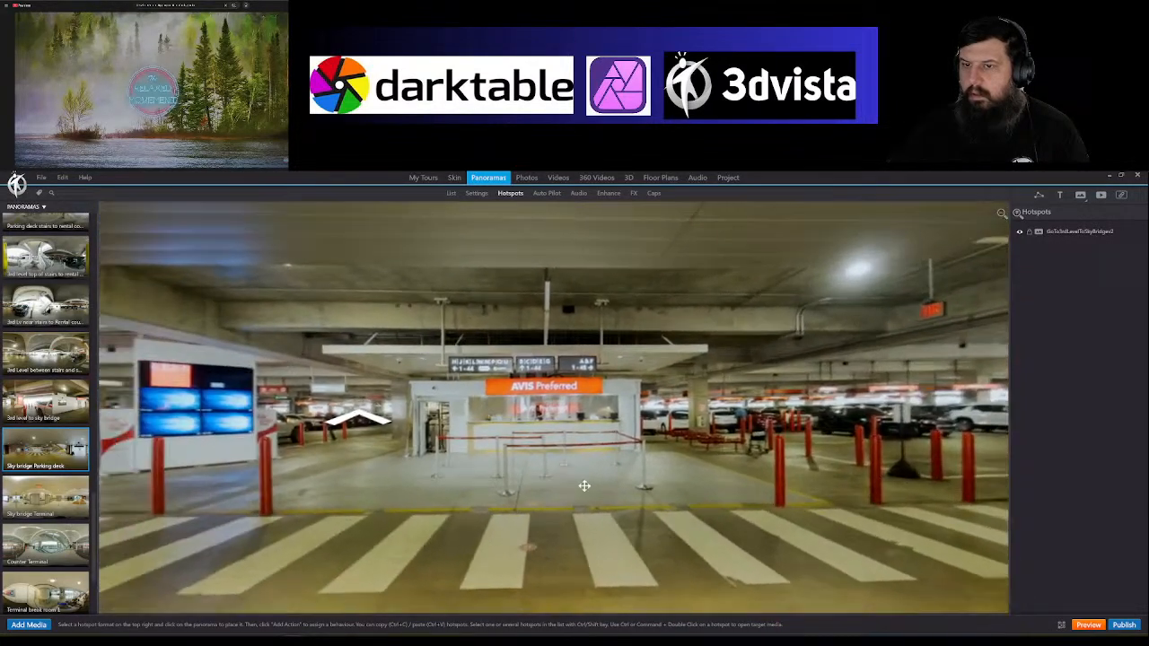
drag(584, 486, 533, 521)
click(540, 423)
click(619, 503)
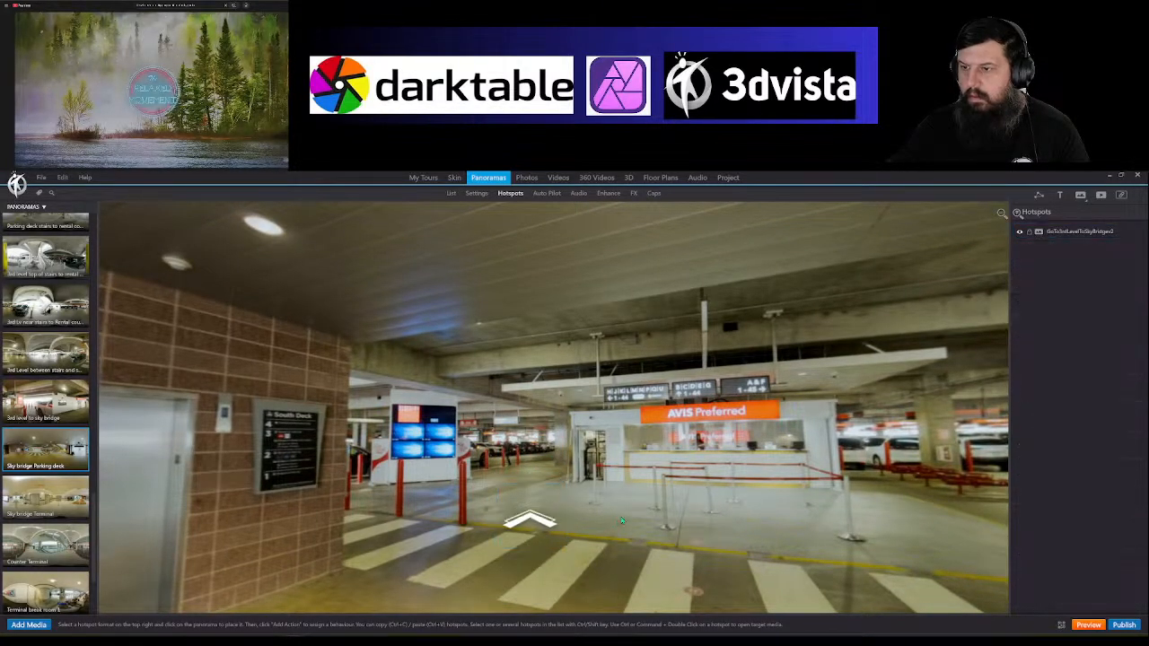
Step: Add a text label reading "To Stairs" centered above the return arrow and set its background opacity to 0.76
click(1059, 195)
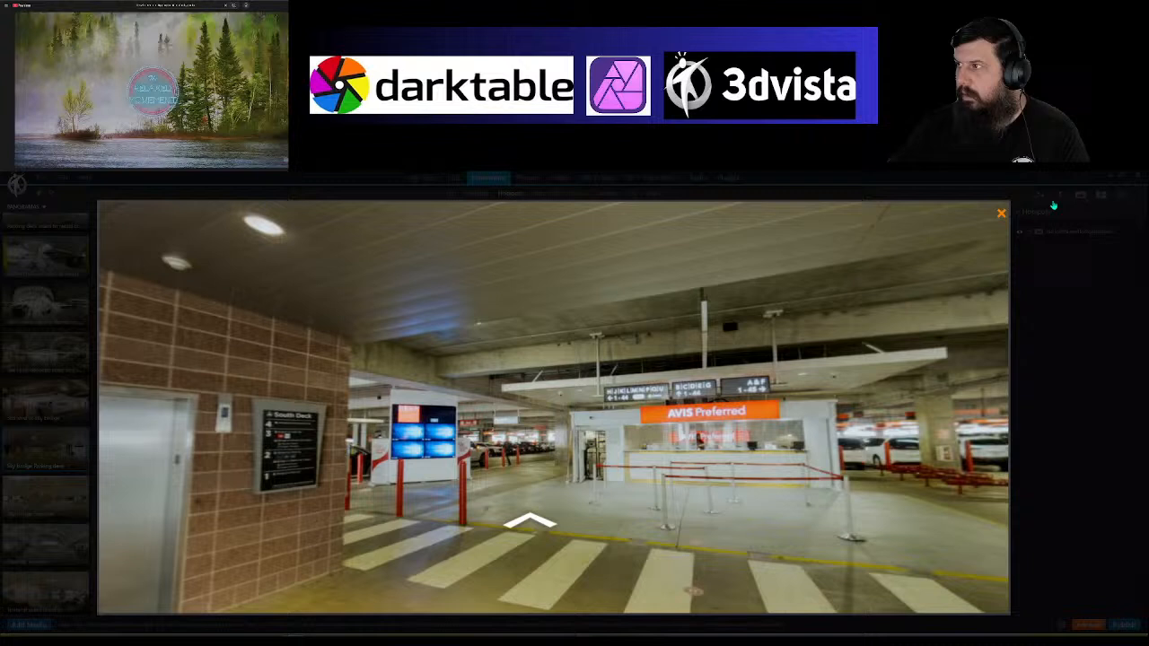
click(528, 458)
drag(544, 450, 567, 450)
click(1029, 471)
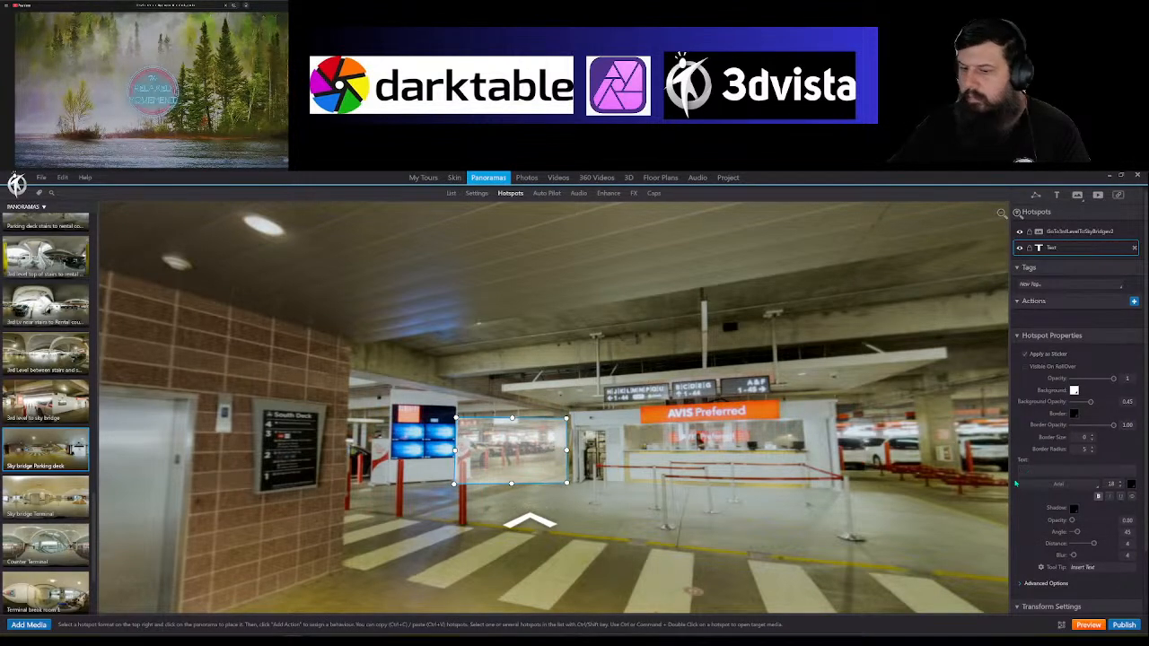
text(To Stairs)
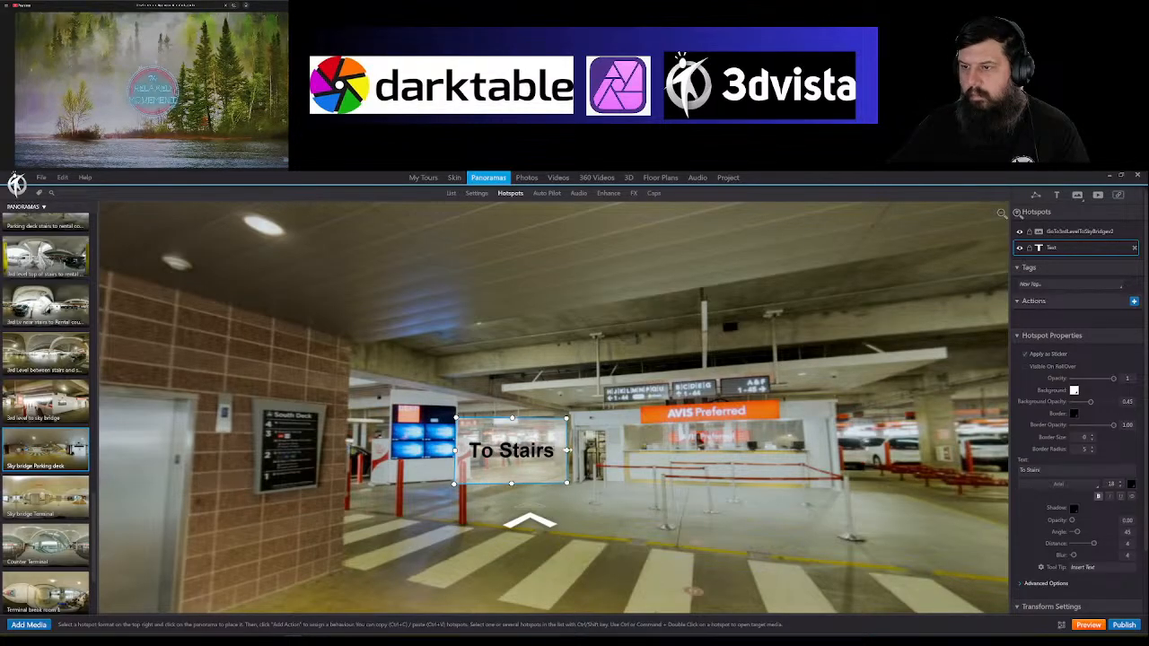
drag(568, 451, 541, 455)
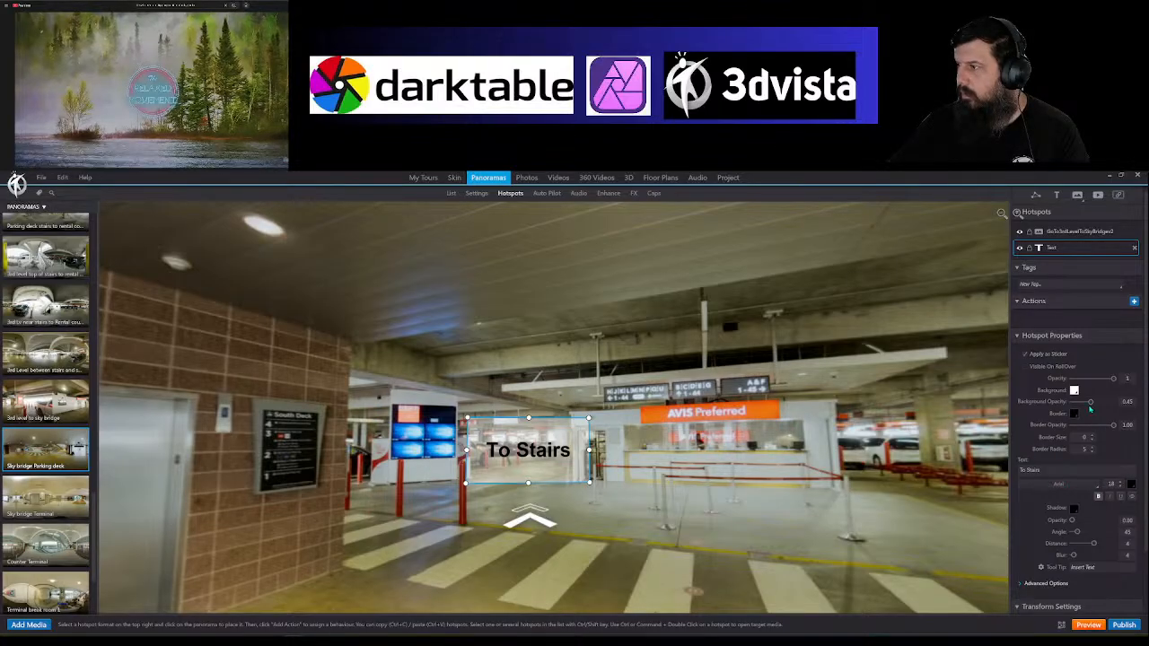
drag(1090, 401, 1104, 404)
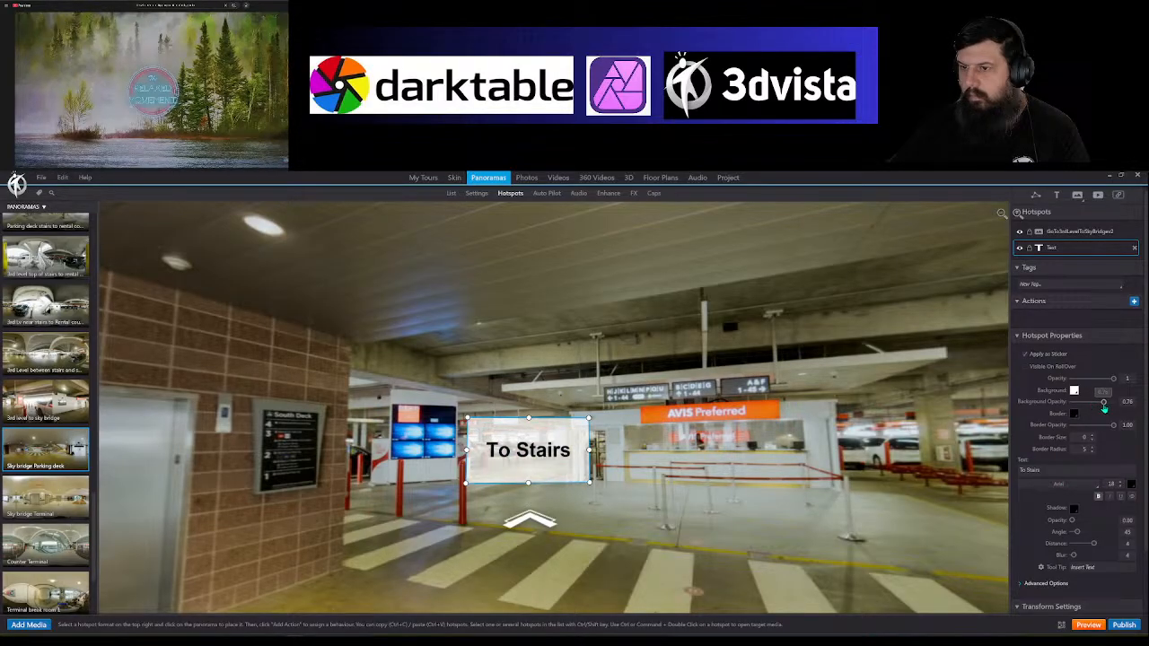
Step: Add a chevron hotspot with a return hotspot linking to "Sky bridge Terminal", and place it enlarged on the sky bridge floor
click(761, 493)
drag(761, 493, 745, 519)
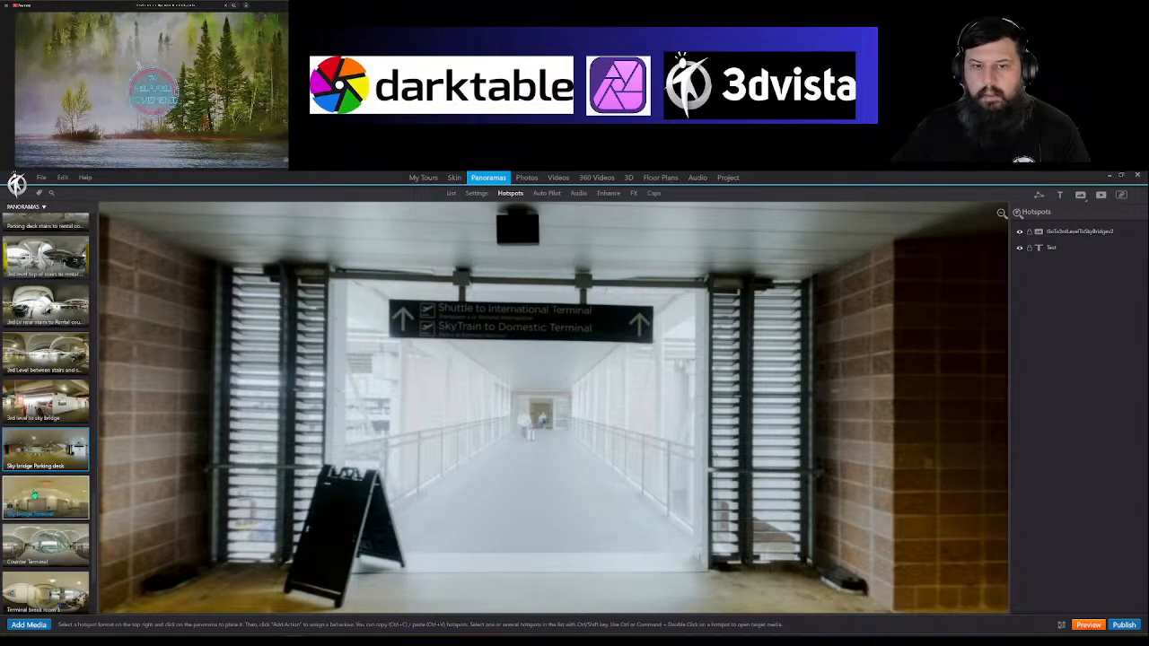
drag(34, 494, 543, 419)
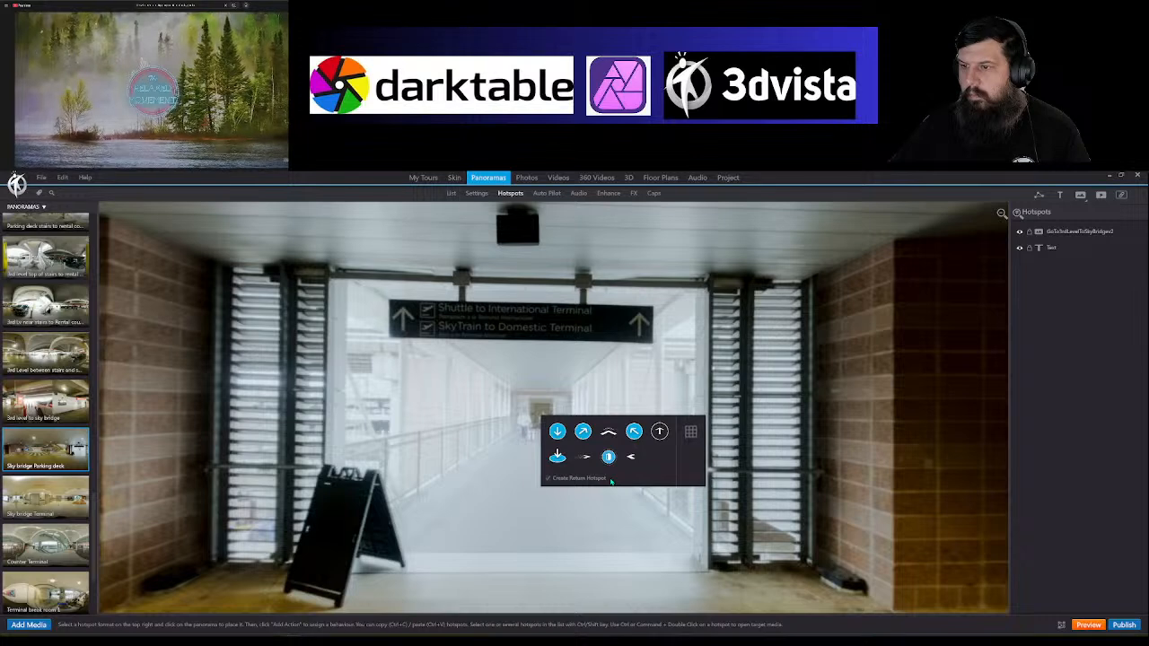
click(615, 437)
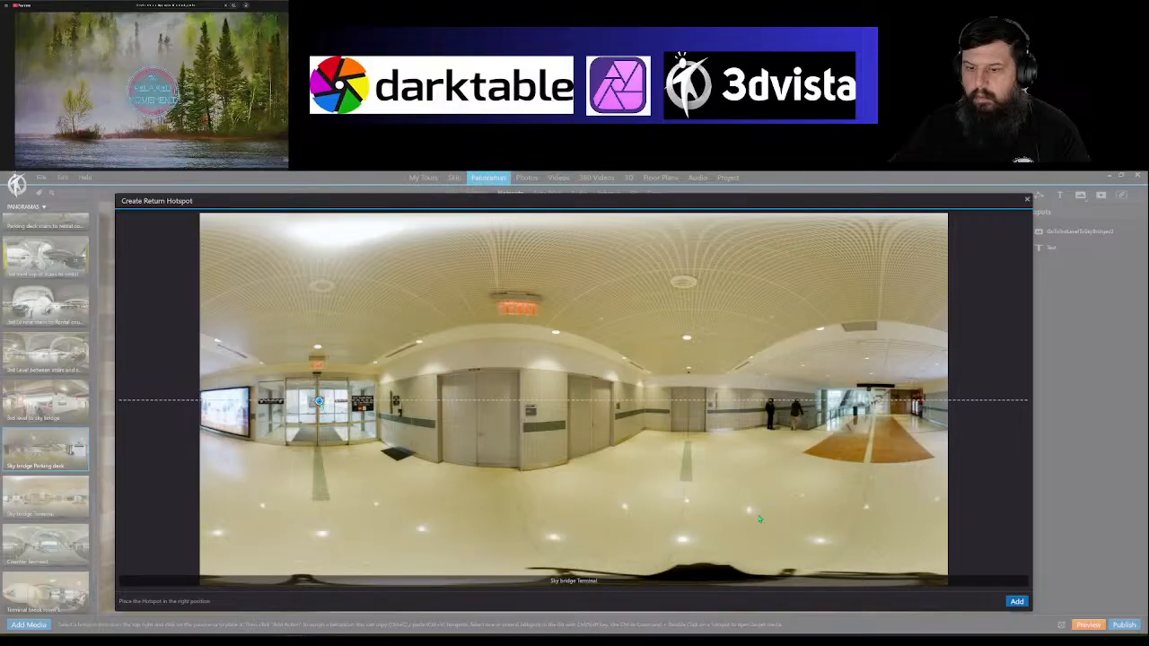
click(1016, 603)
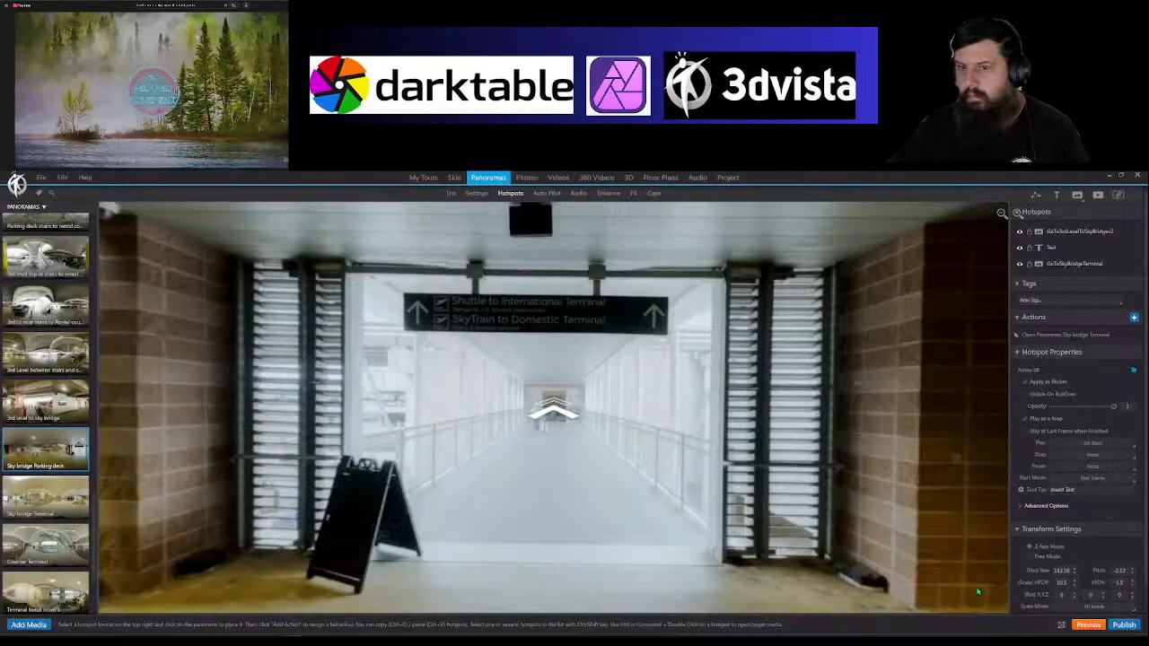
drag(554, 412, 545, 446)
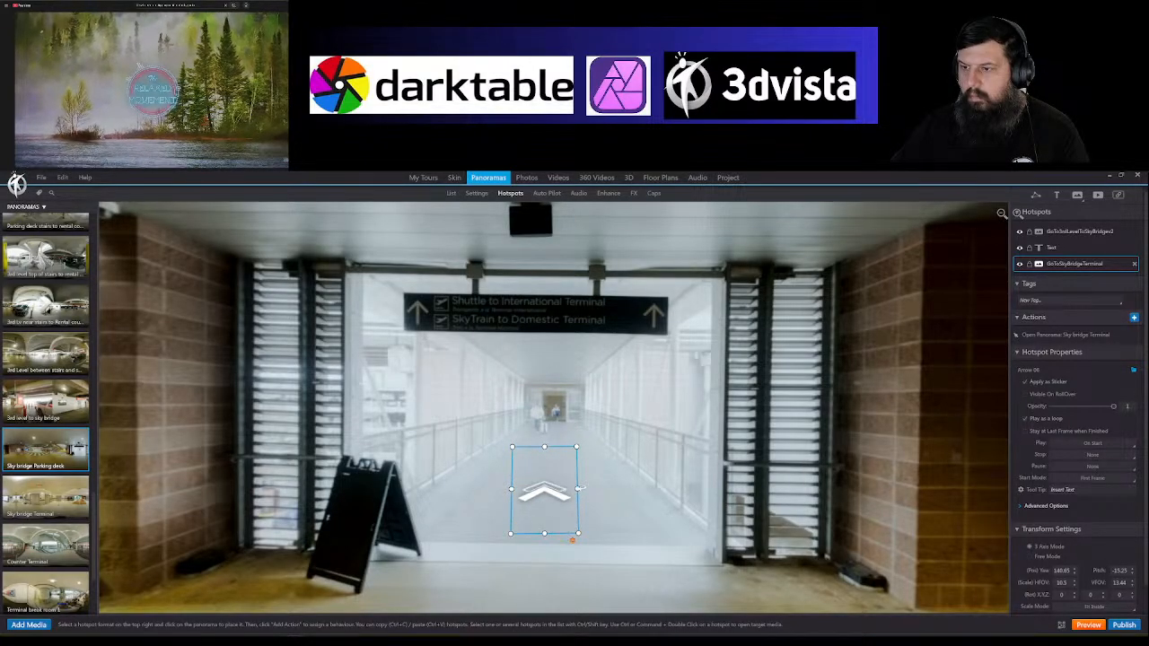
mouse_move(577, 489)
mouse_down()
mouse_move(590, 489)
mouse_move(572, 492)
mouse_up()
Step: Add a text label reading "To Rental Counter" above the chevron arrow and widen its box around the text
click(1064, 199)
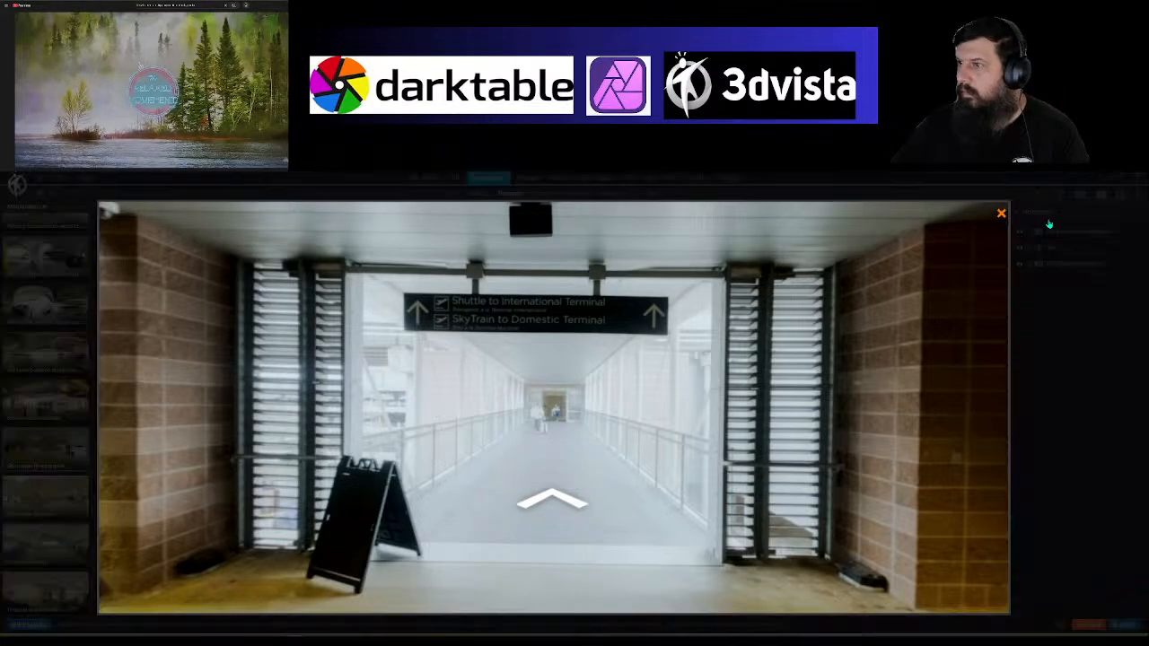
key(Escape)
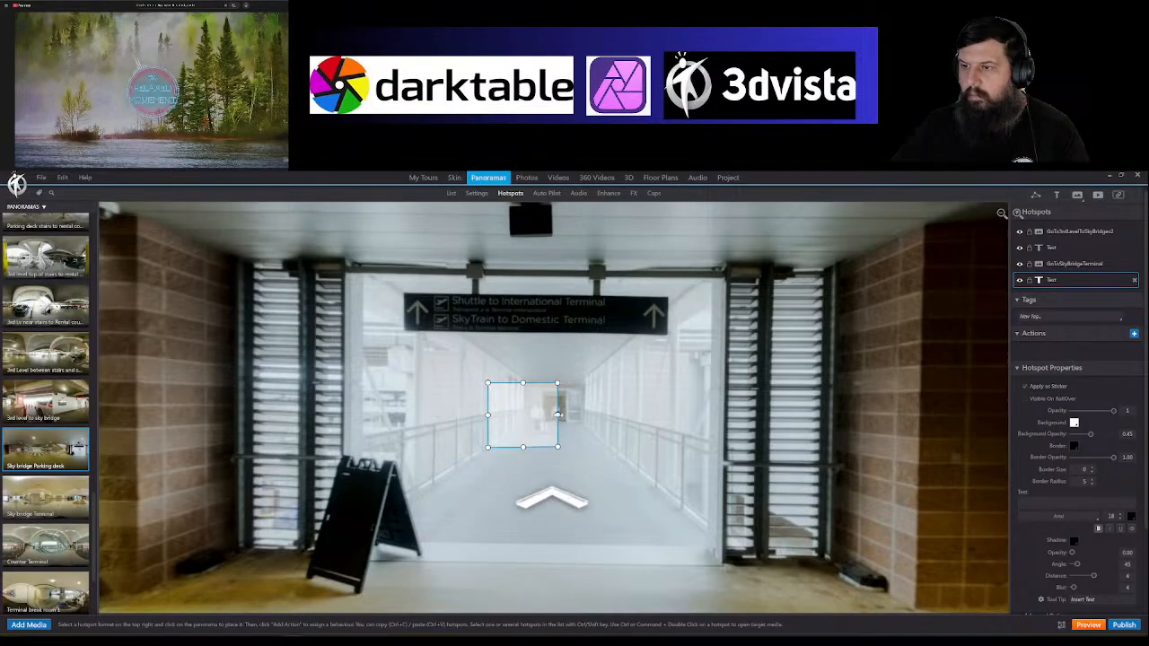
drag(558, 419, 582, 415)
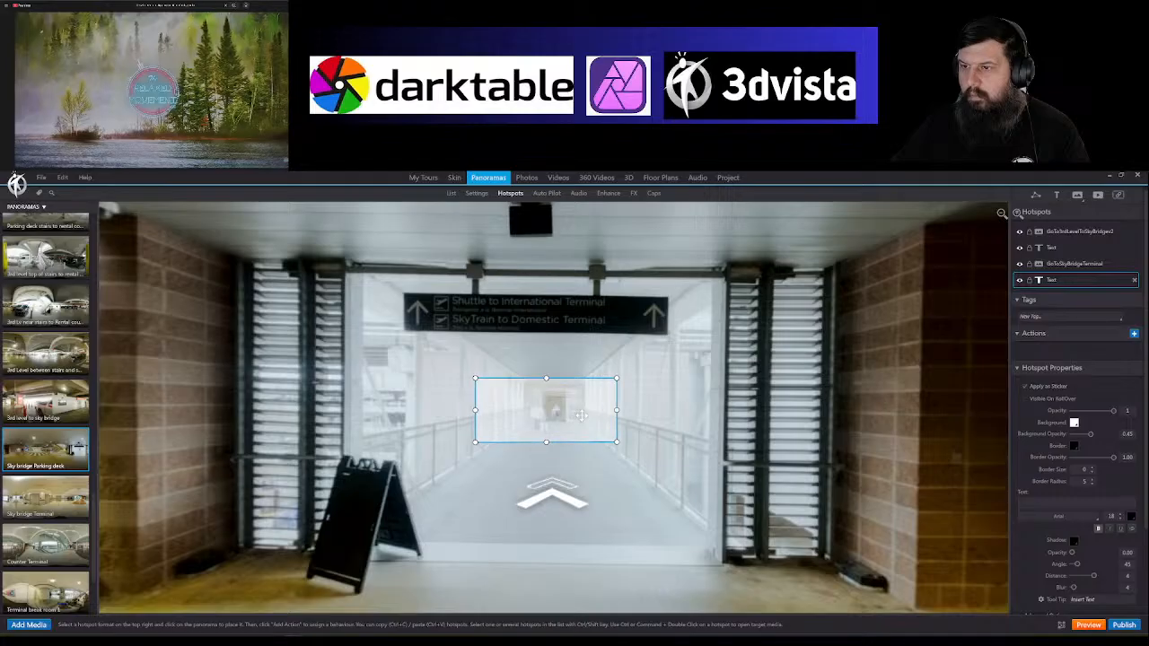
click(1031, 504)
text(To Ren)
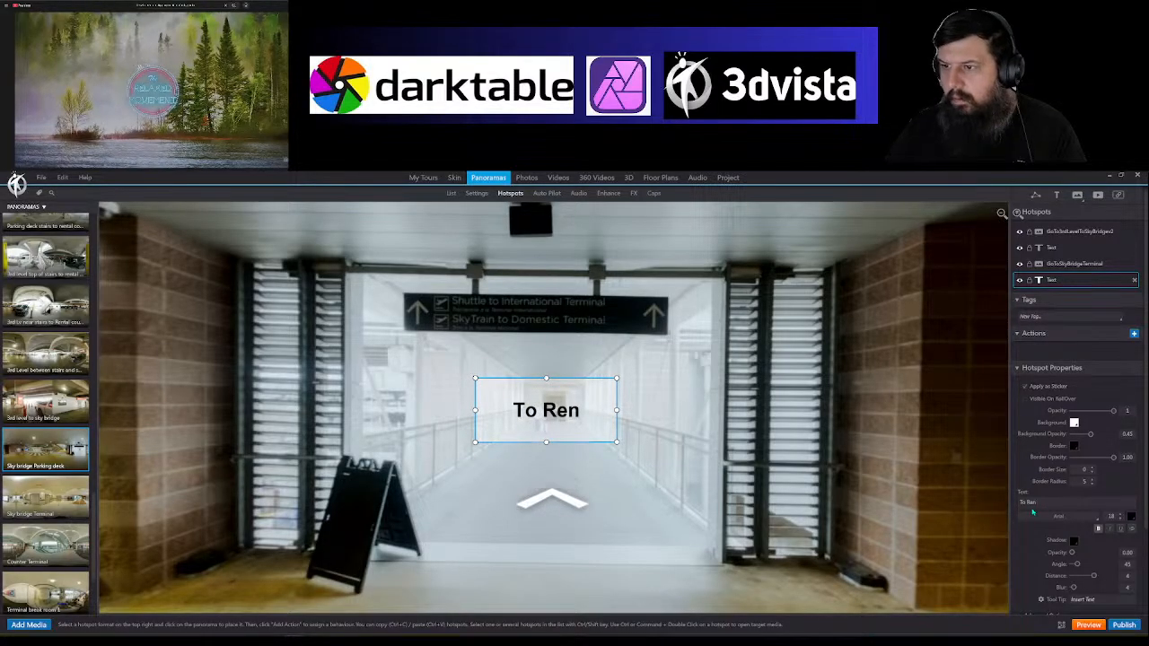
text(tal Count)
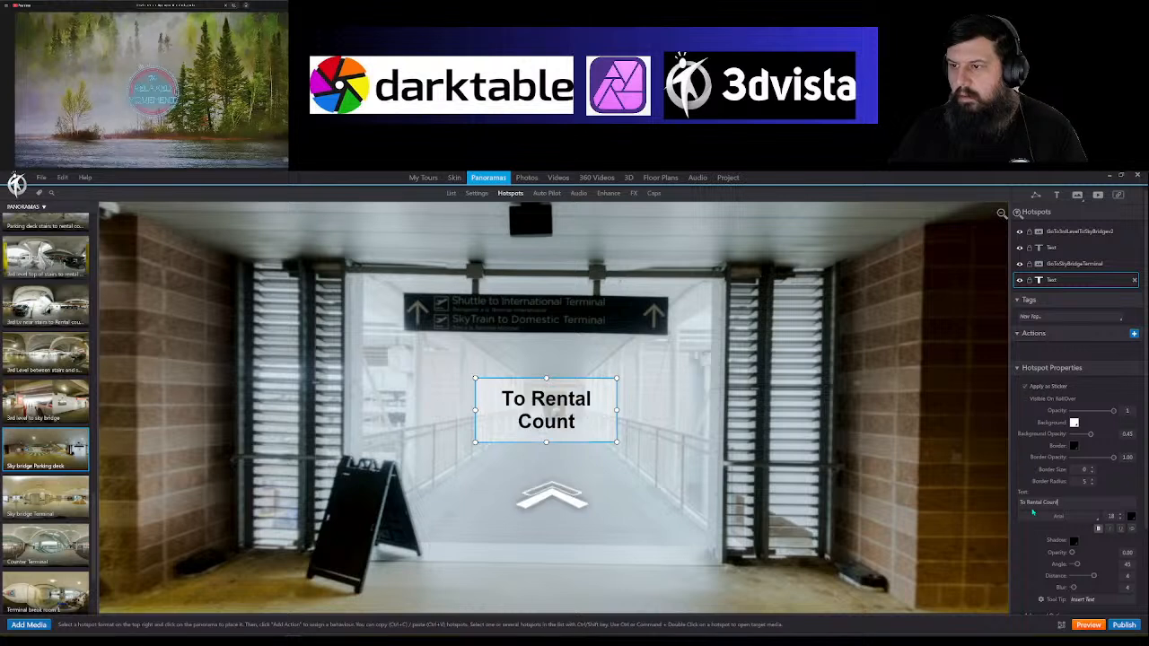
text(er)
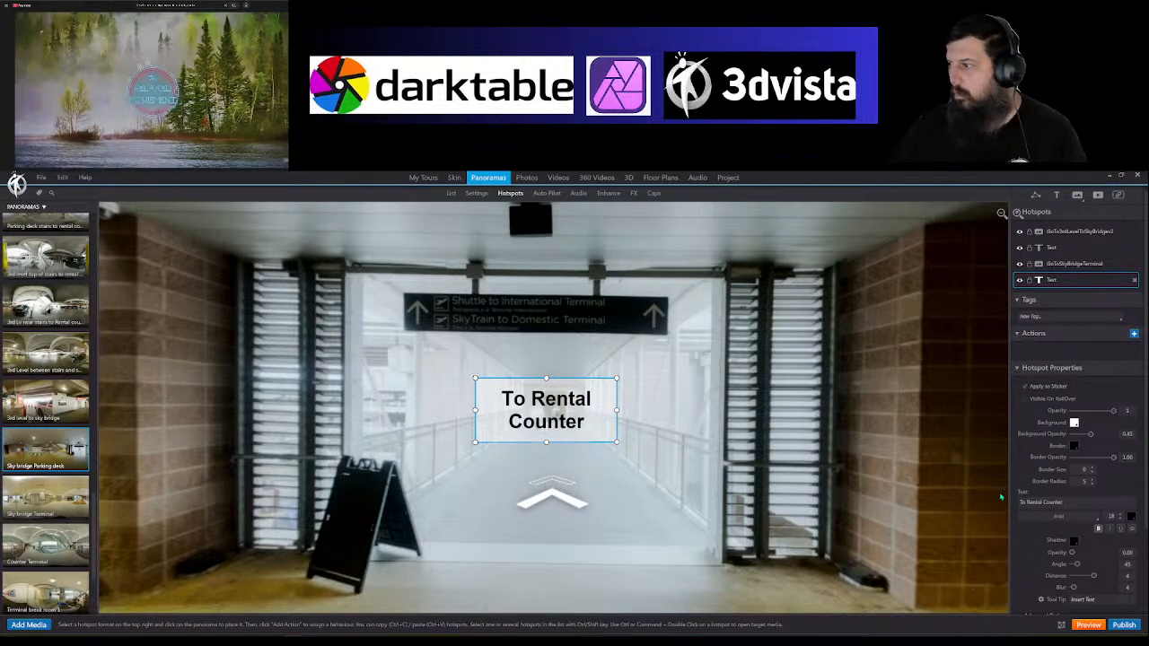
drag(616, 410, 629, 410)
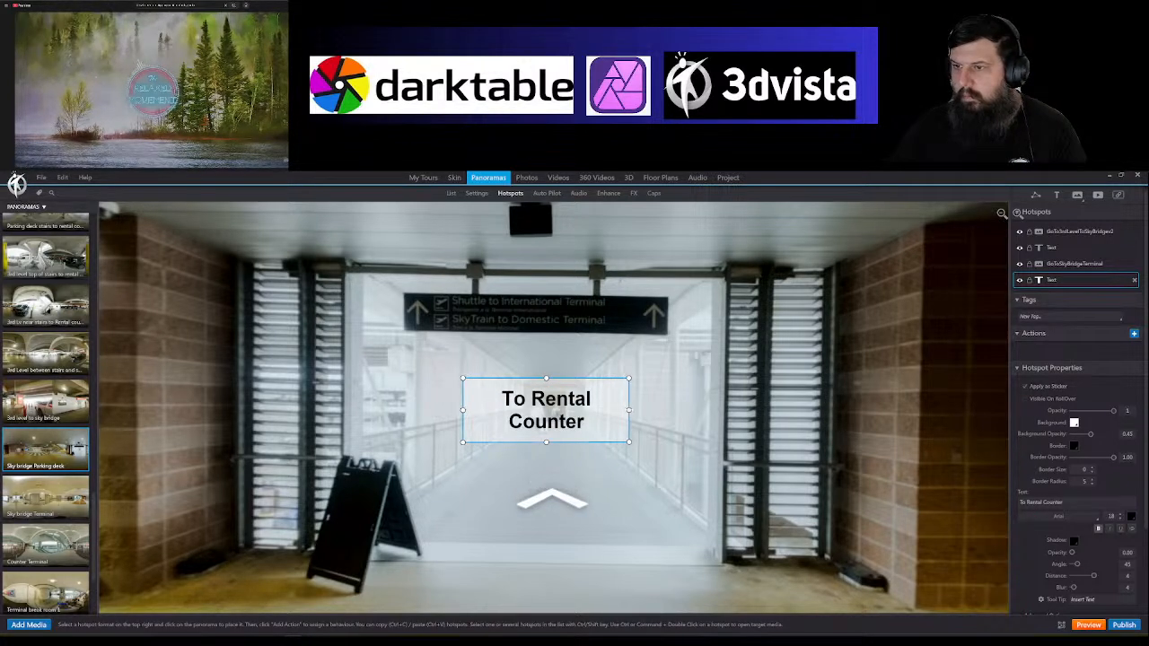
Step: Set the text color of the "To Rental Counter" label to red FF0000
click(1132, 519)
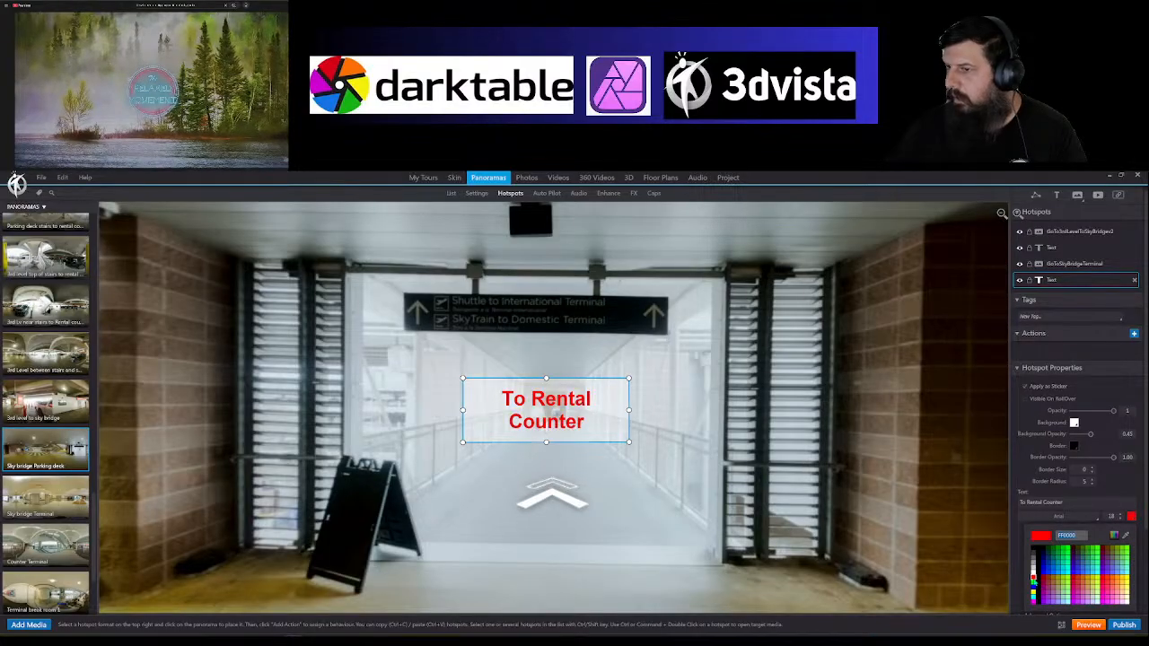
click(1034, 580)
click(685, 461)
Step: Look over the labels in the parking deck panorama and open "Sky bridge Terminal" through the chevron under "To Rental Counter"
key(Right)
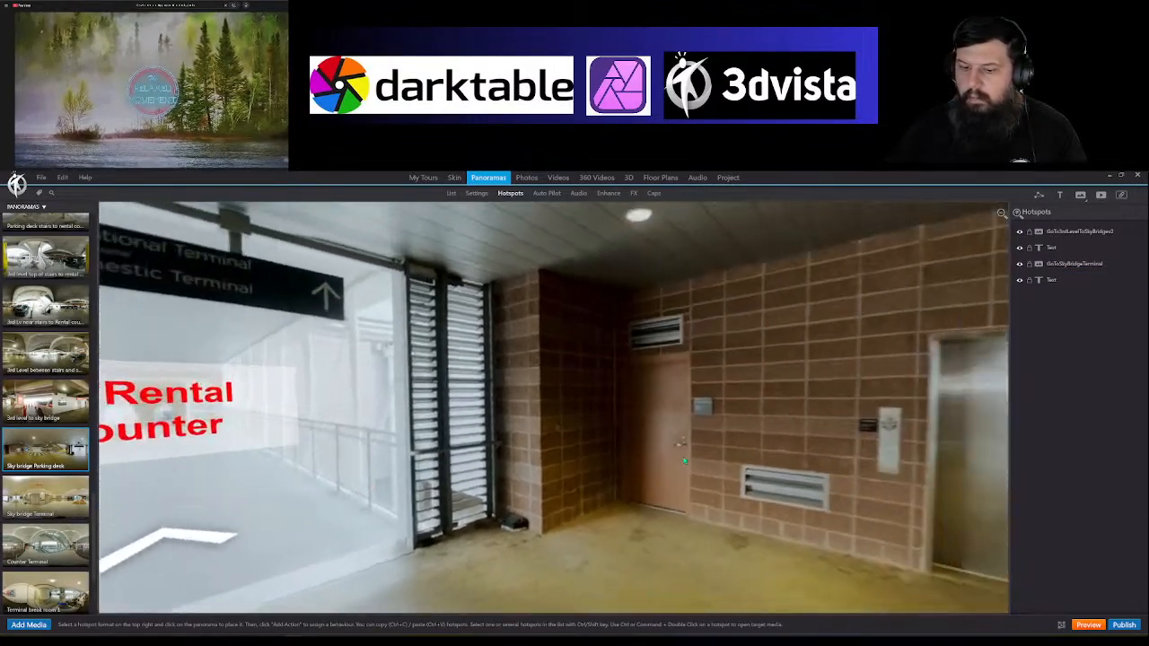
drag(684, 460, 449, 418)
drag(601, 465, 504, 466)
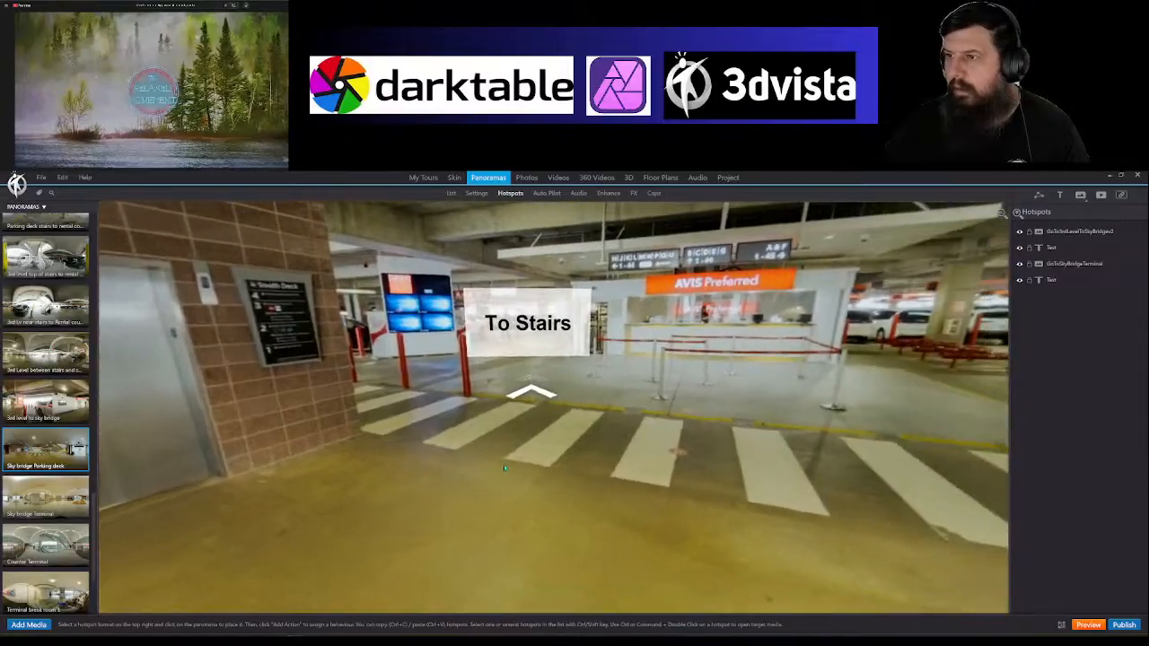
drag(582, 426, 862, 467)
drag(386, 449, 609, 454)
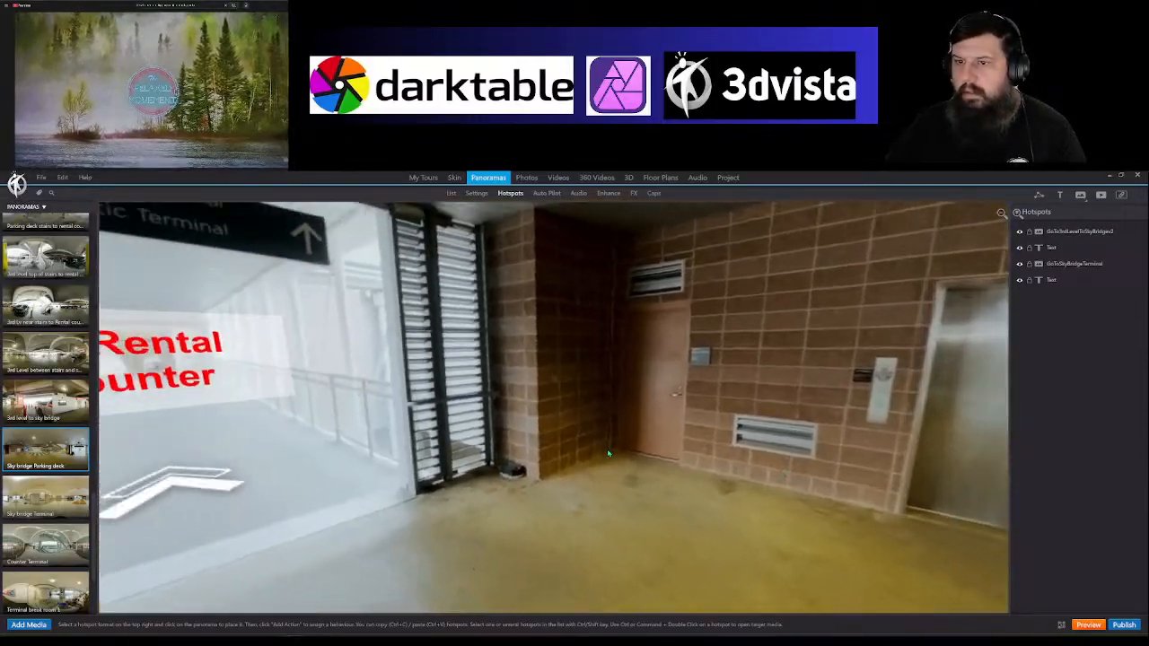
click(537, 453)
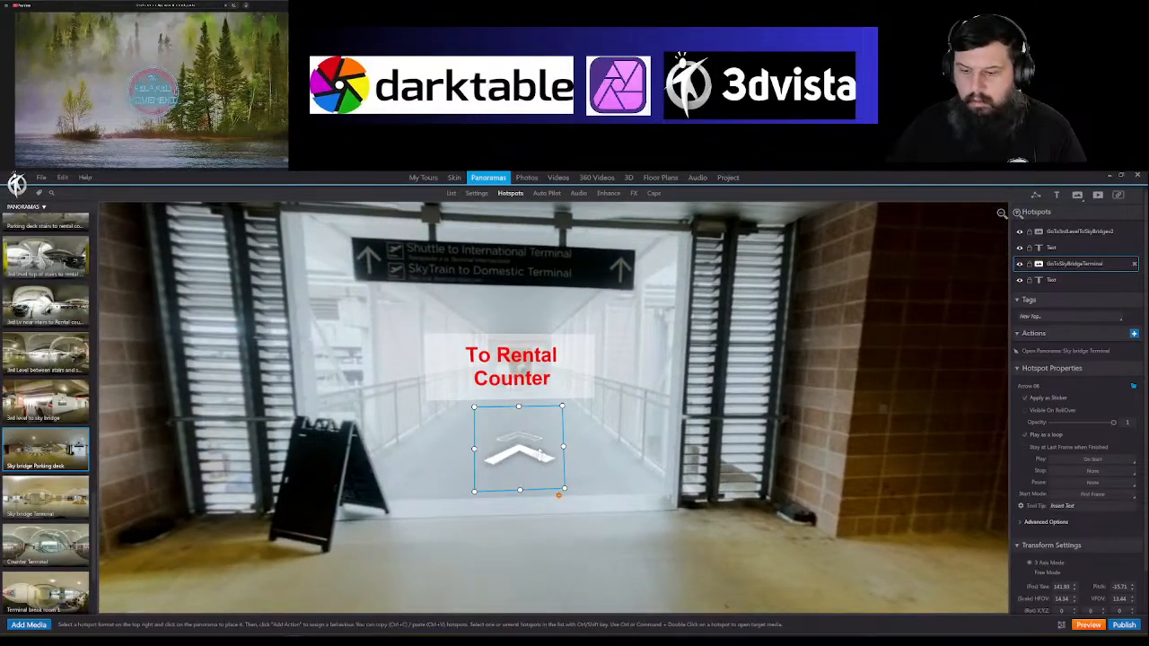
double_click(539, 453)
Step: Lower the return arrow to the floor in front of the glass sliding doors and enlarge it
drag(708, 447, 272, 440)
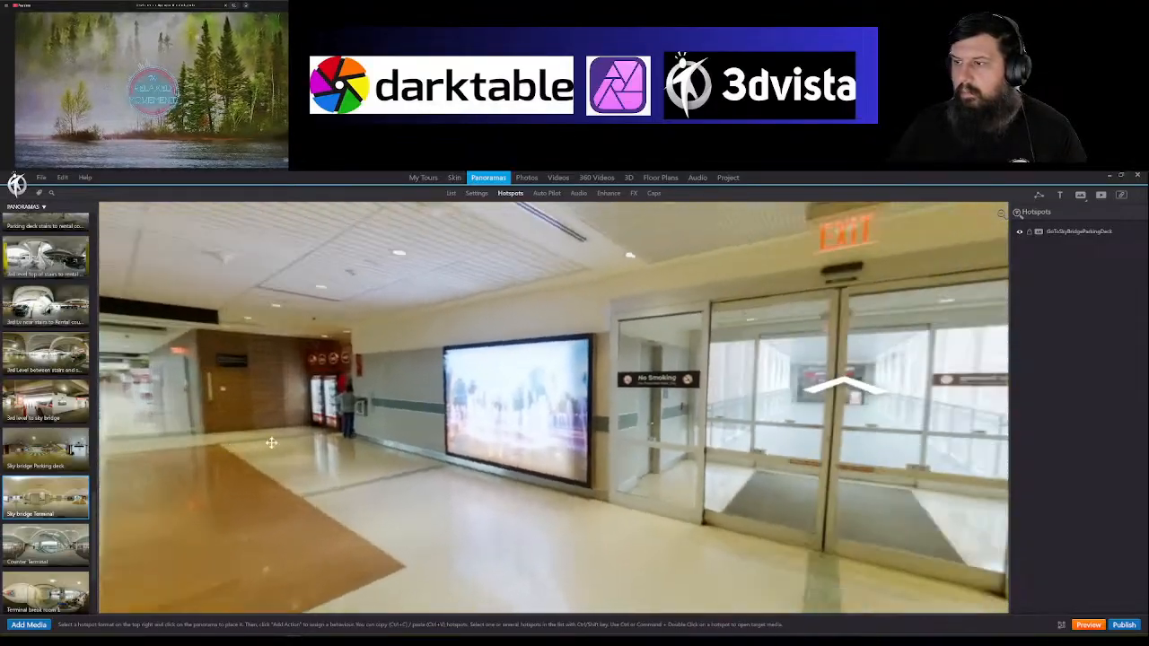
drag(620, 388, 608, 523)
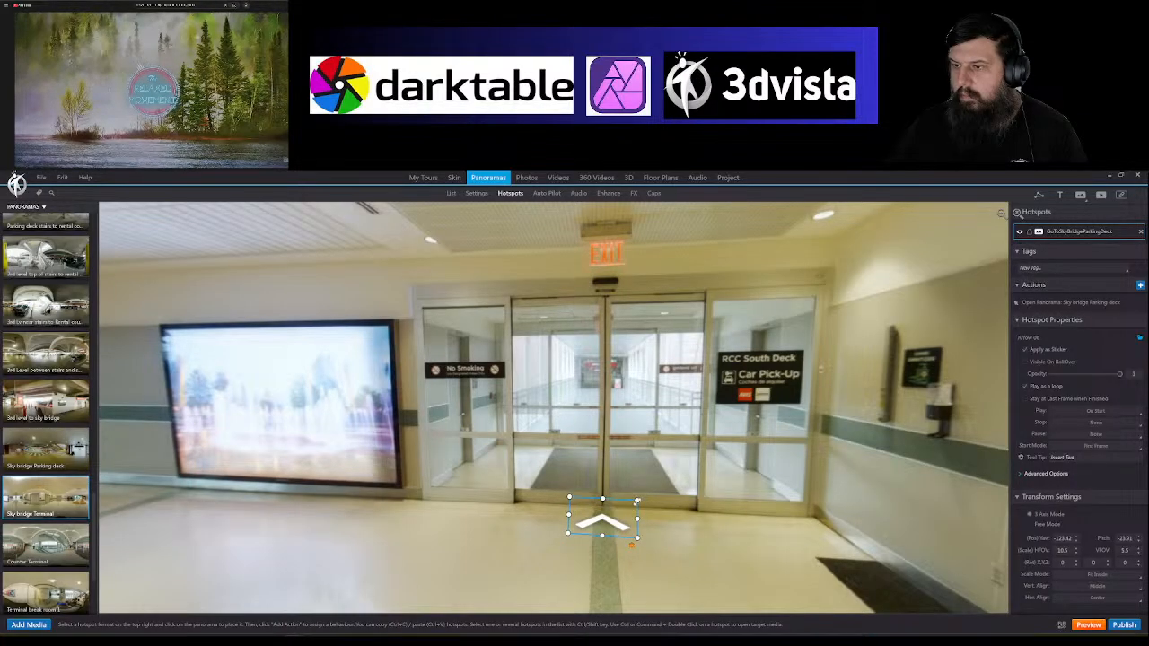
drag(631, 544, 646, 569)
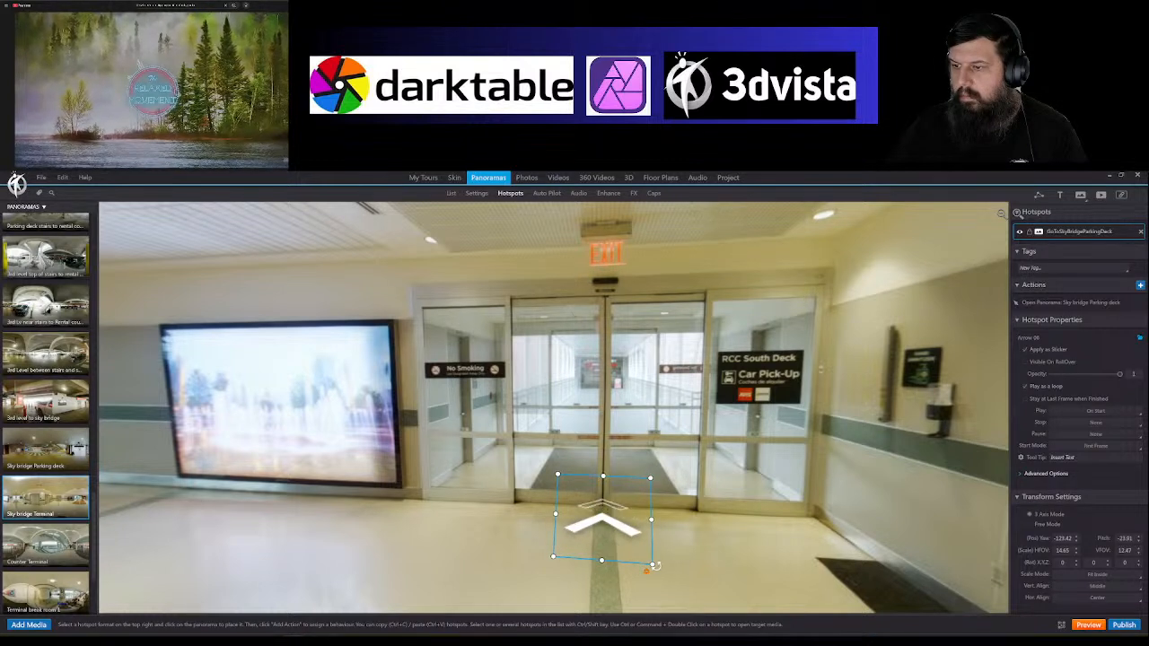
click(697, 553)
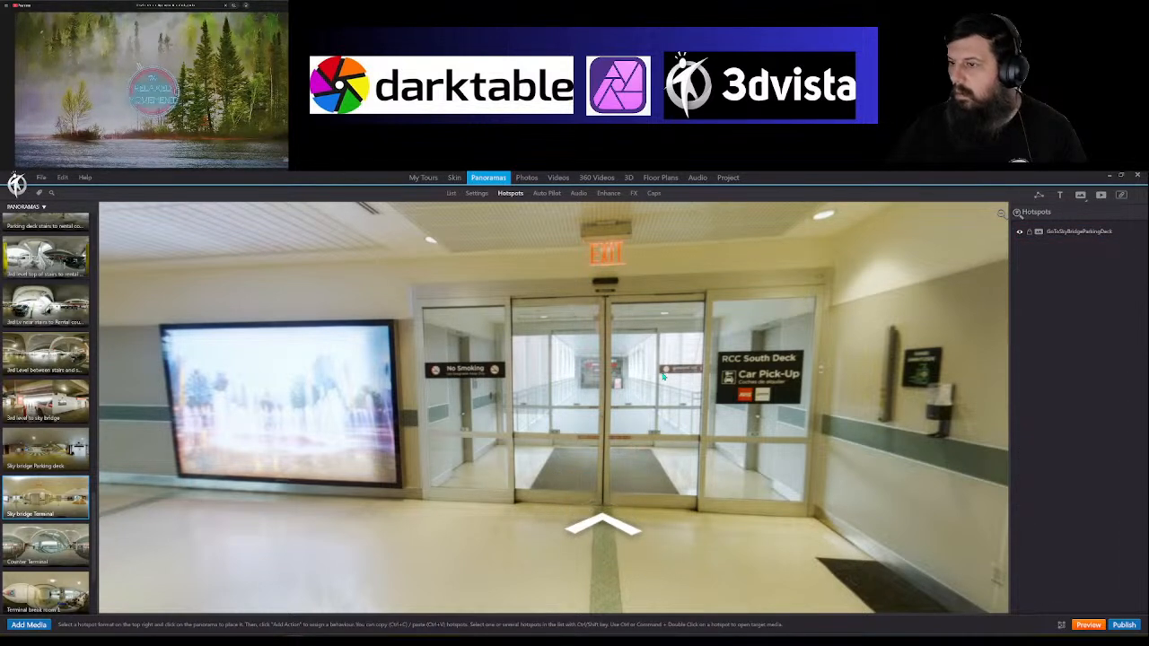
Step: Add a text box above the return arrow and widen it across the two sliding doors
click(1059, 196)
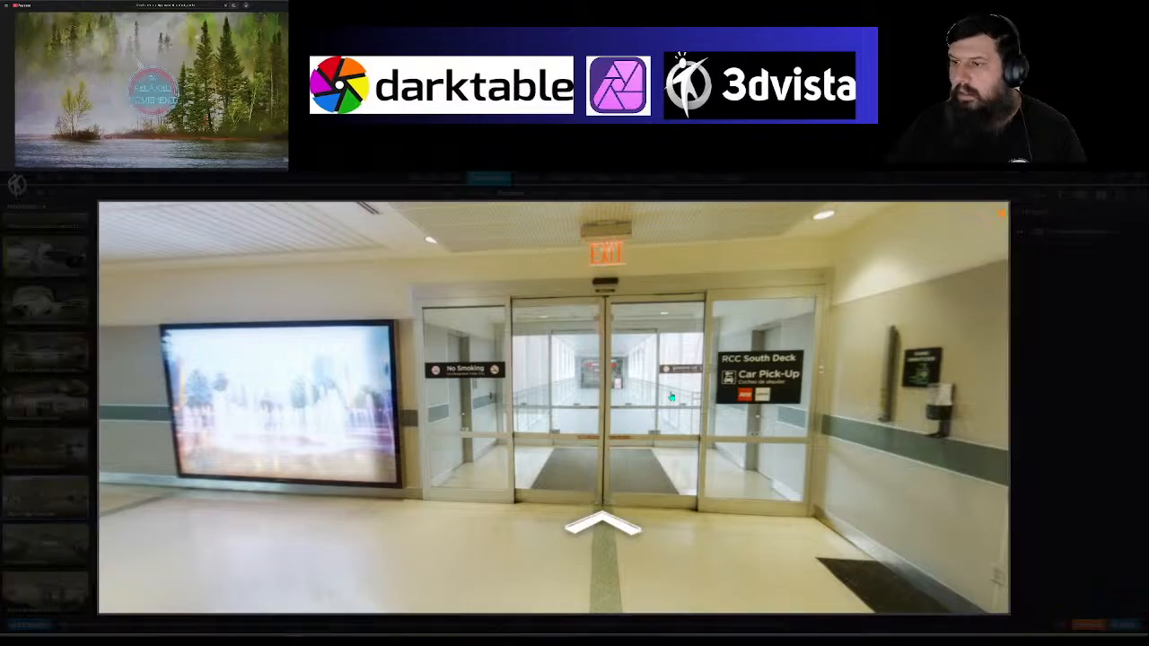
click(566, 384)
mouse_move(600, 384)
mouse_down()
mouse_move(666, 384)
mouse_move(621, 386)
mouse_up()
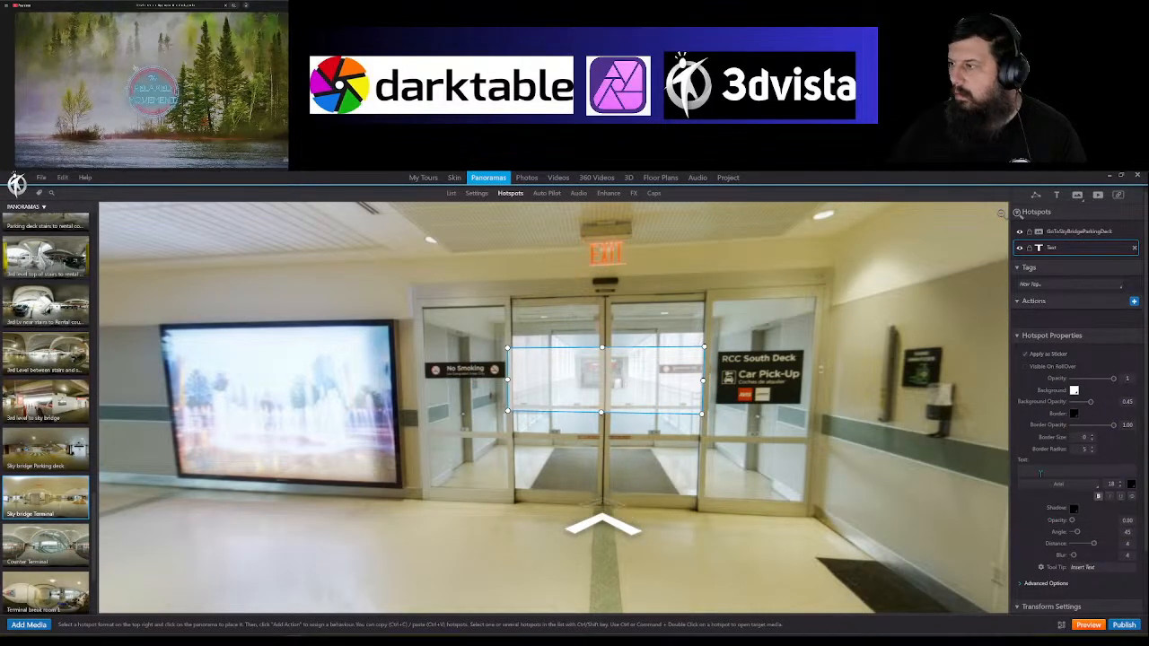
Step: Enter "Sky Bridge to Stairs" as the label text and shorten its box to a single line across the doors
click(1039, 471)
text(Sk)
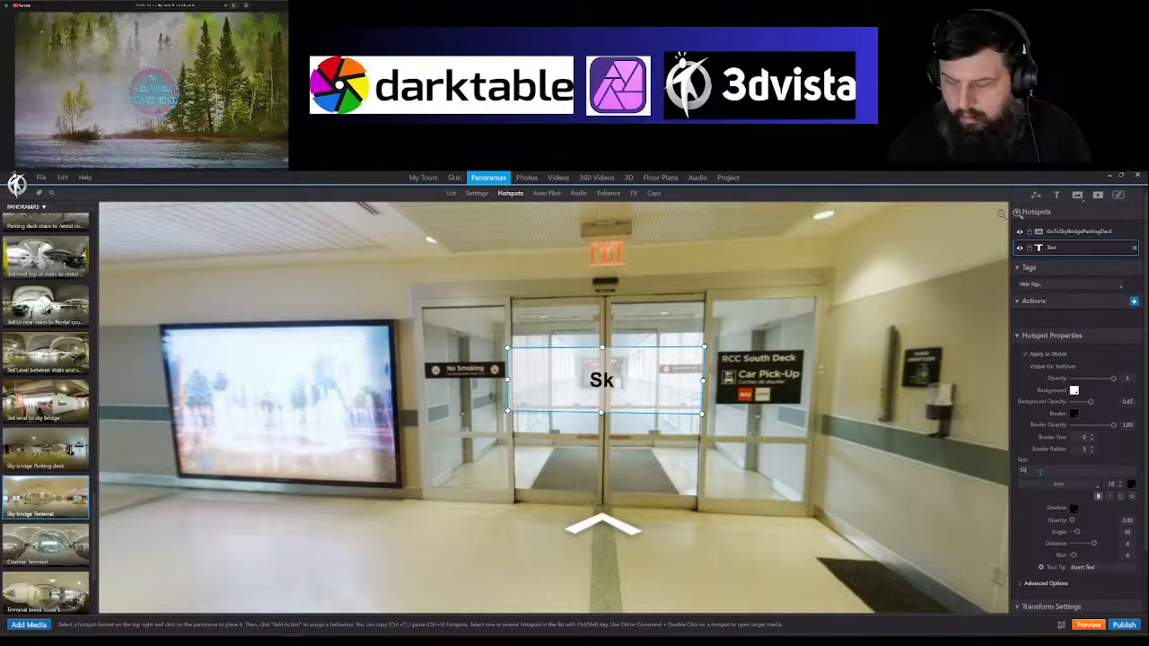
text(y Brigde)
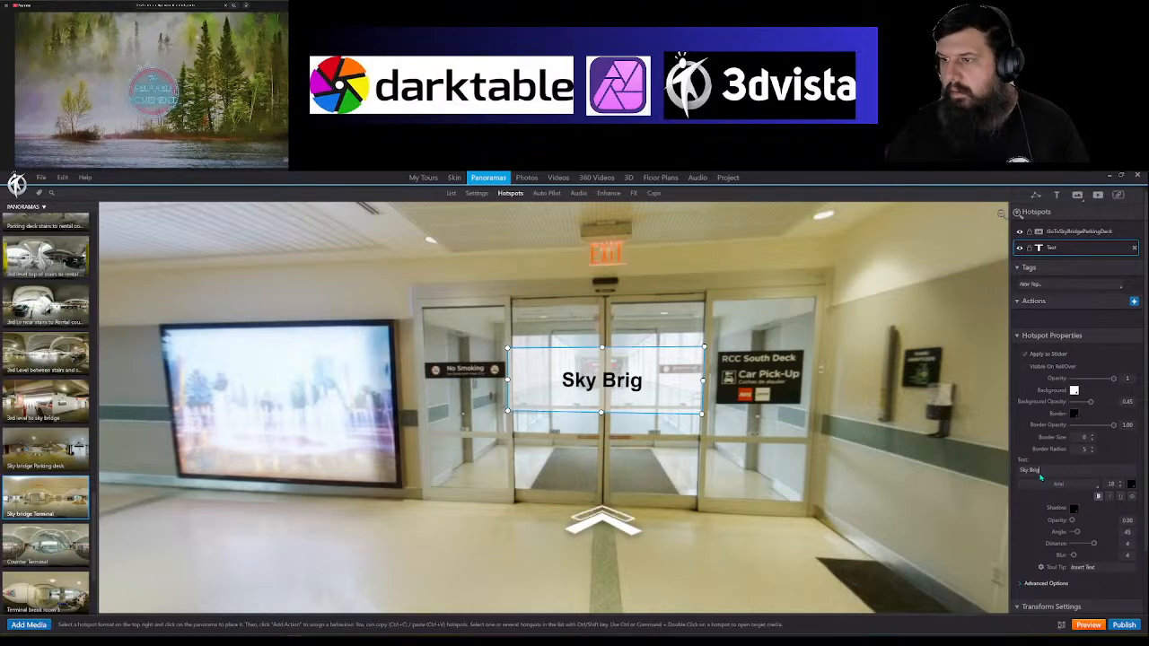
key(BackSpace)
key(BackSpace)
key(BackSpace)
key(BackSpace)
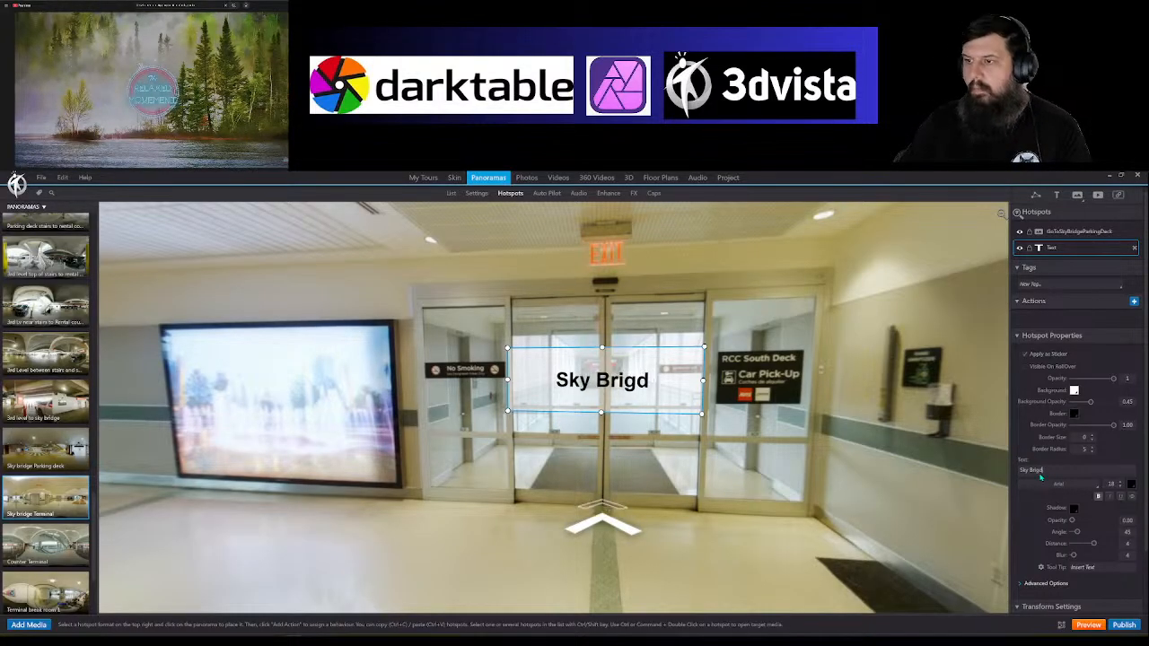
text(i)
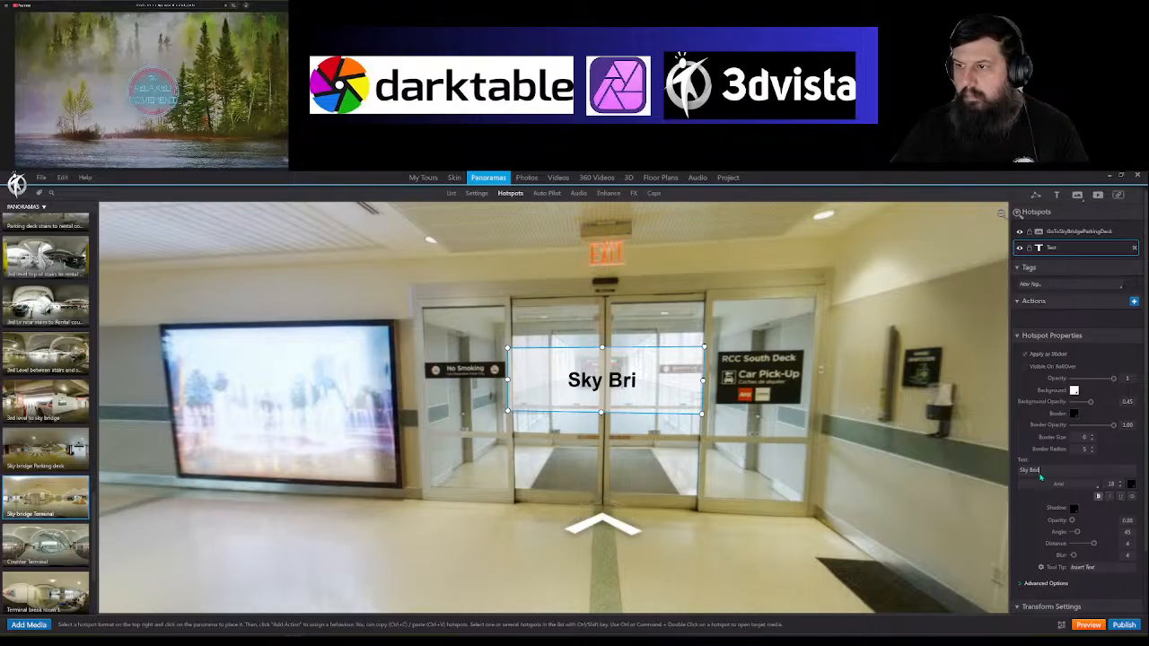
text(dge to)
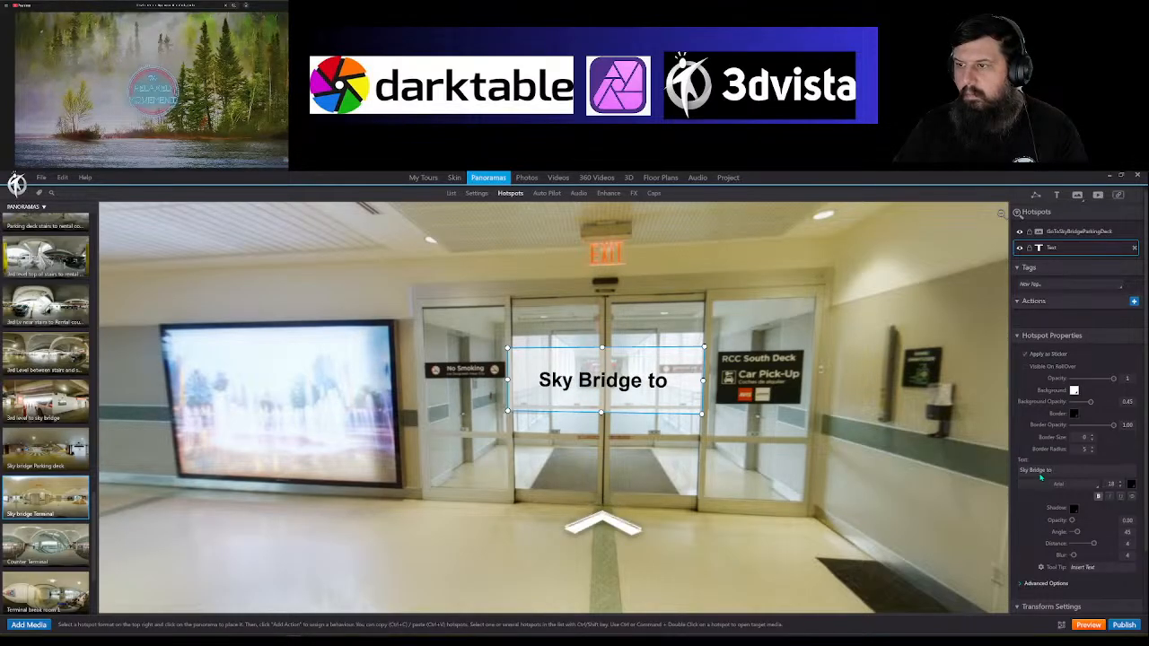
text( Stairs)
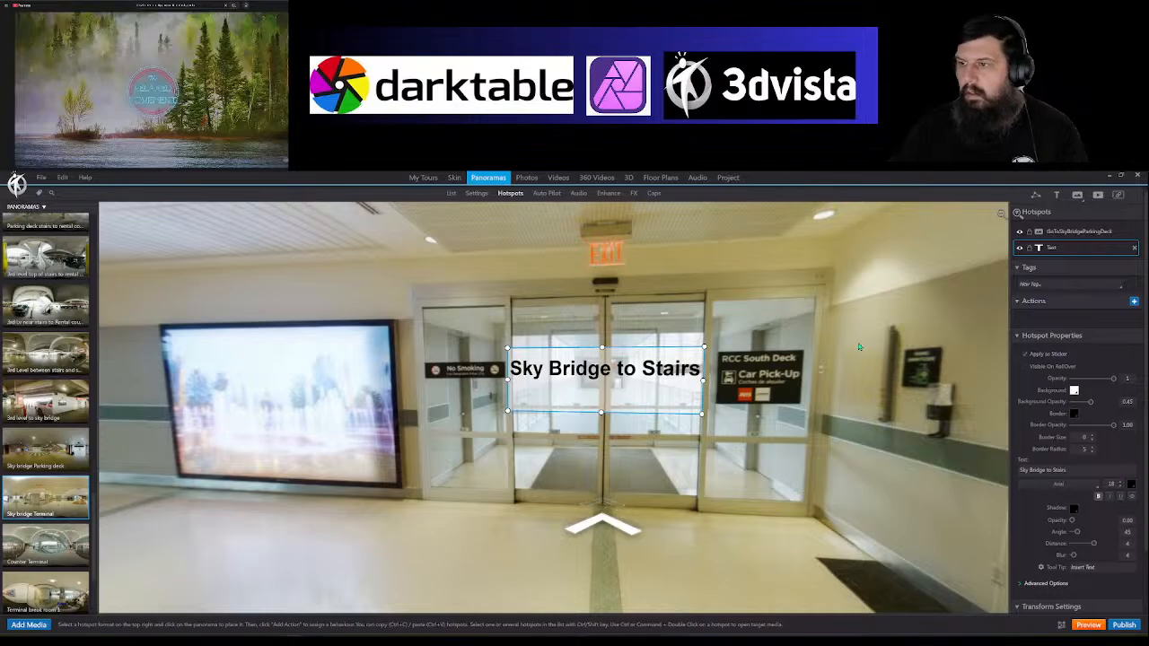
mouse_move(600, 413)
mouse_down()
mouse_move(601, 397)
mouse_move(617, 398)
mouse_up()
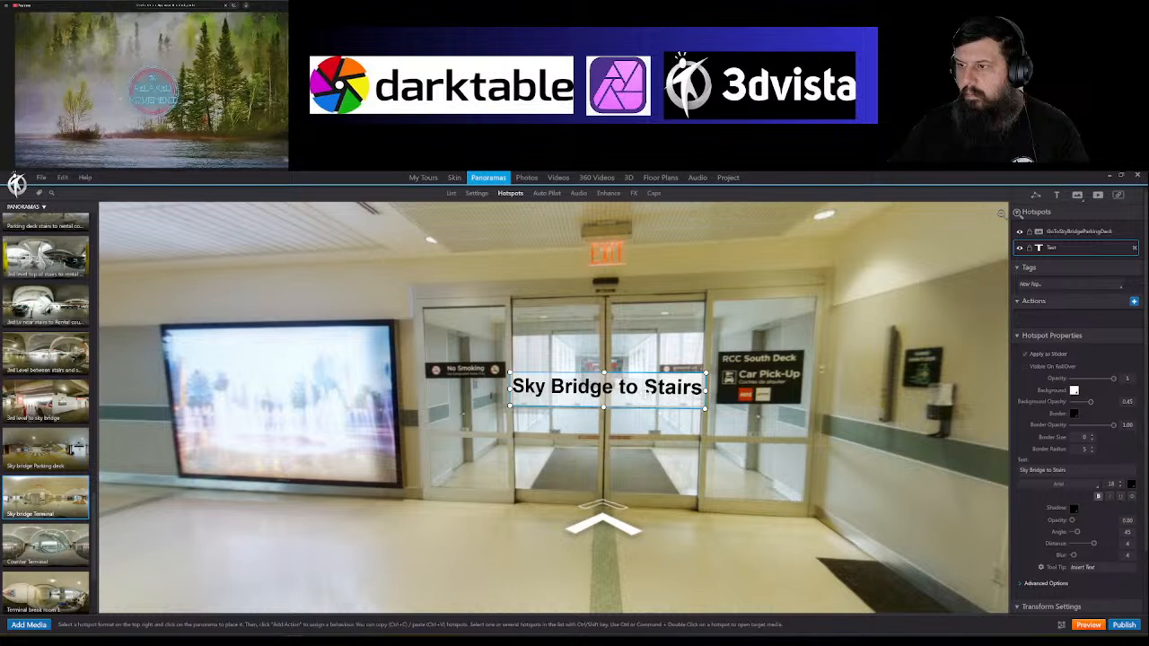
Step: Set the text color of the "Sky Bridge to Stairs" label to red
click(1131, 484)
click(1033, 554)
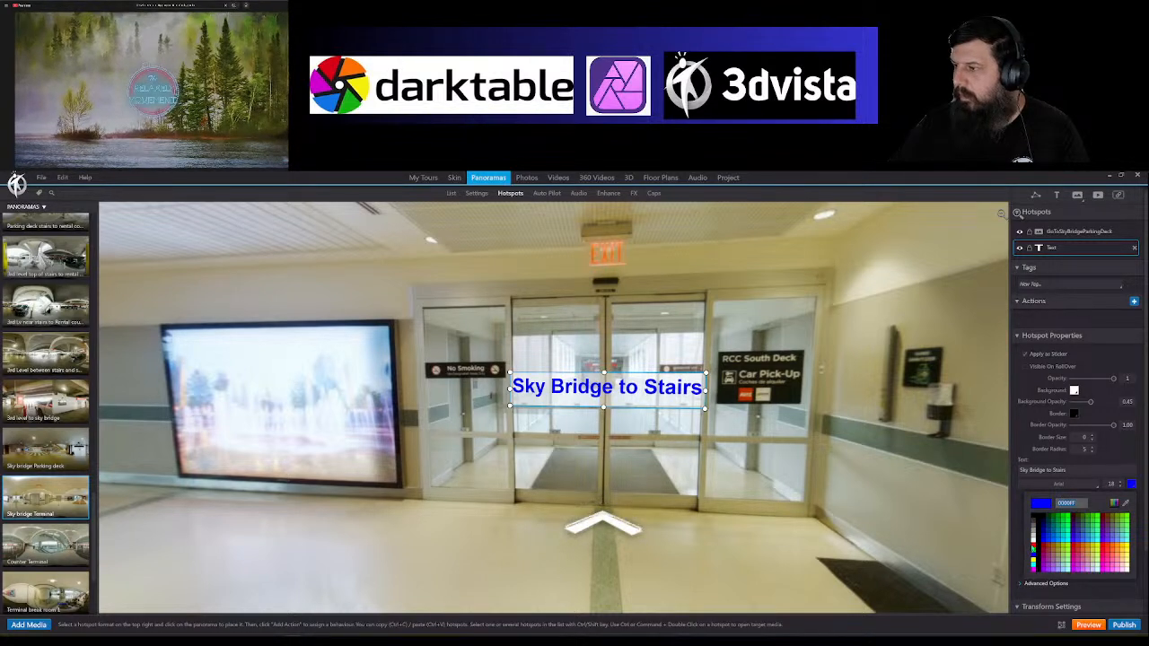
click(1033, 546)
click(700, 456)
Step: Add a text box over the far end of the corridor in the Sky bridge Terminal panorama and reduce its height
drag(700, 456, 852, 462)
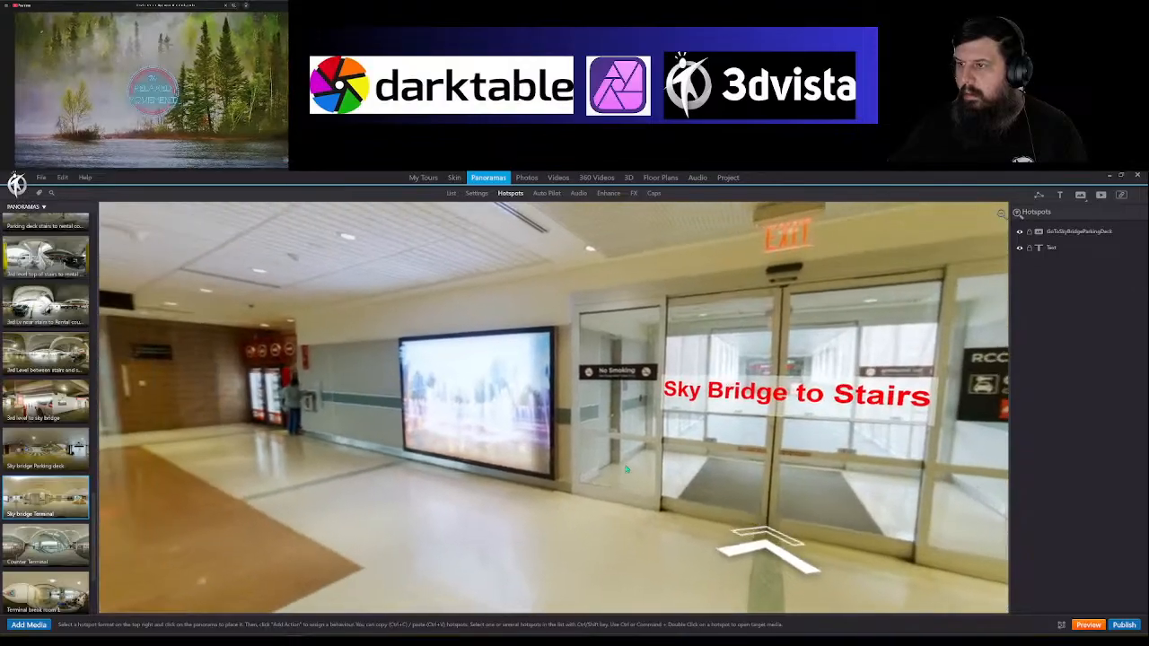
drag(539, 462, 698, 478)
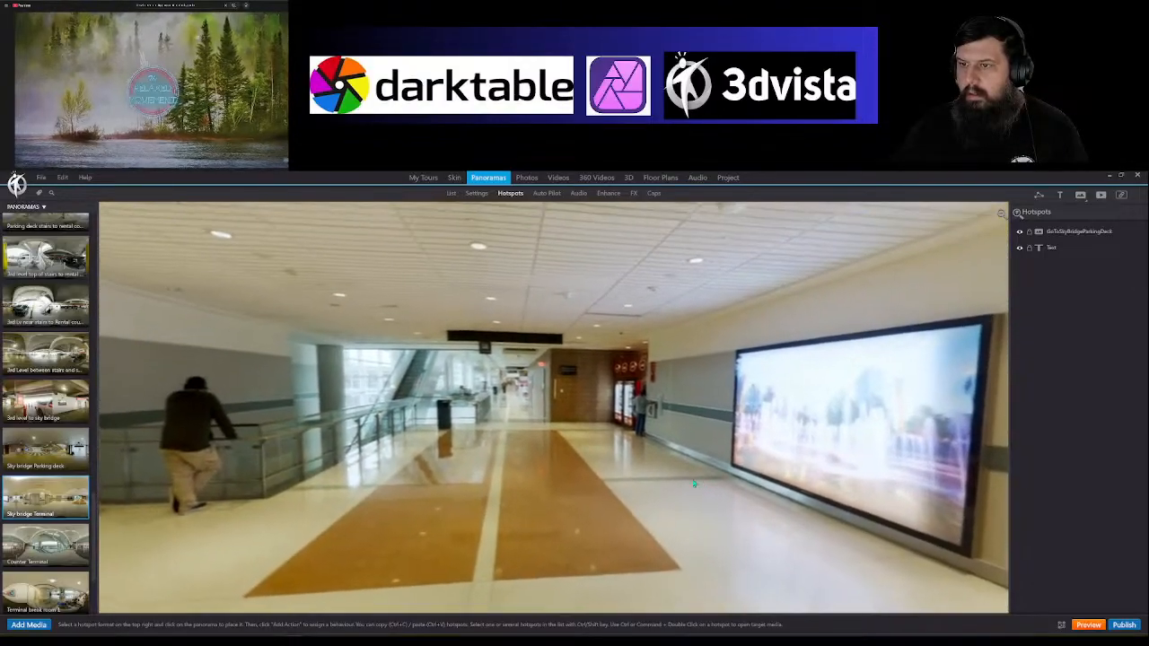
click(1059, 195)
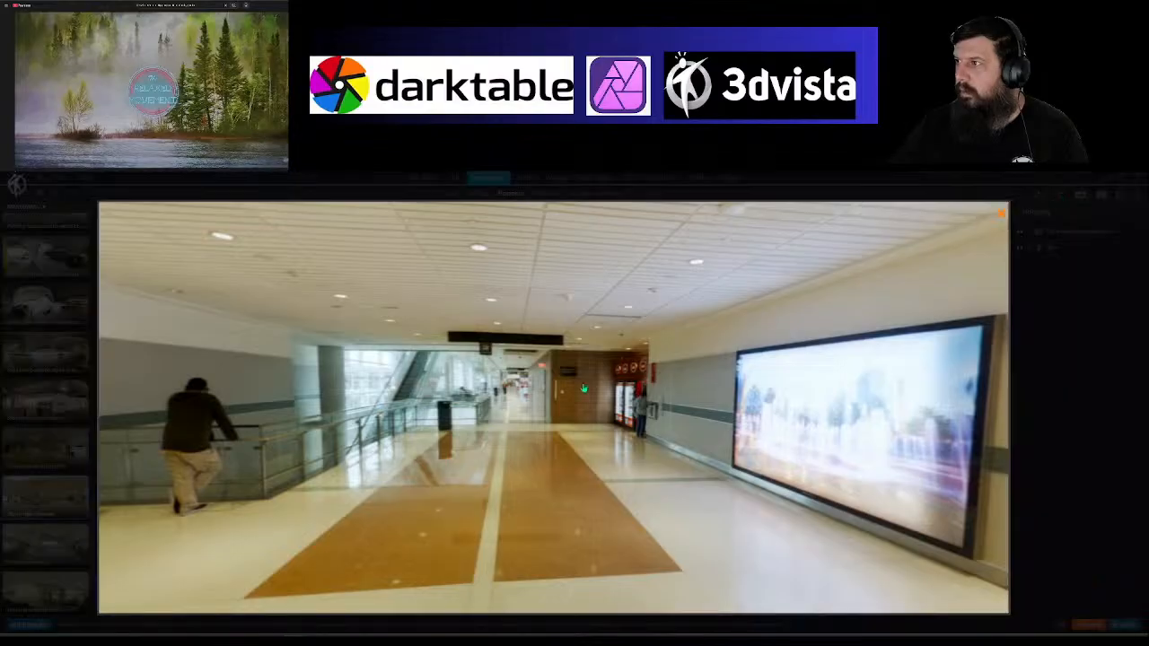
click(506, 415)
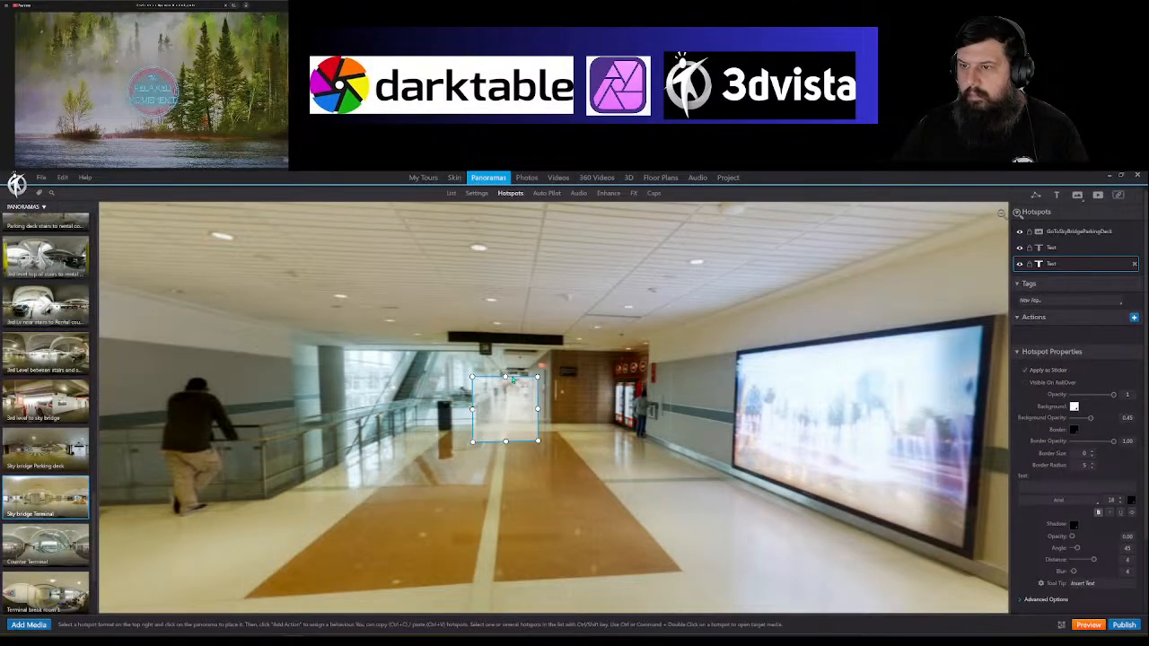
drag(505, 376, 508, 400)
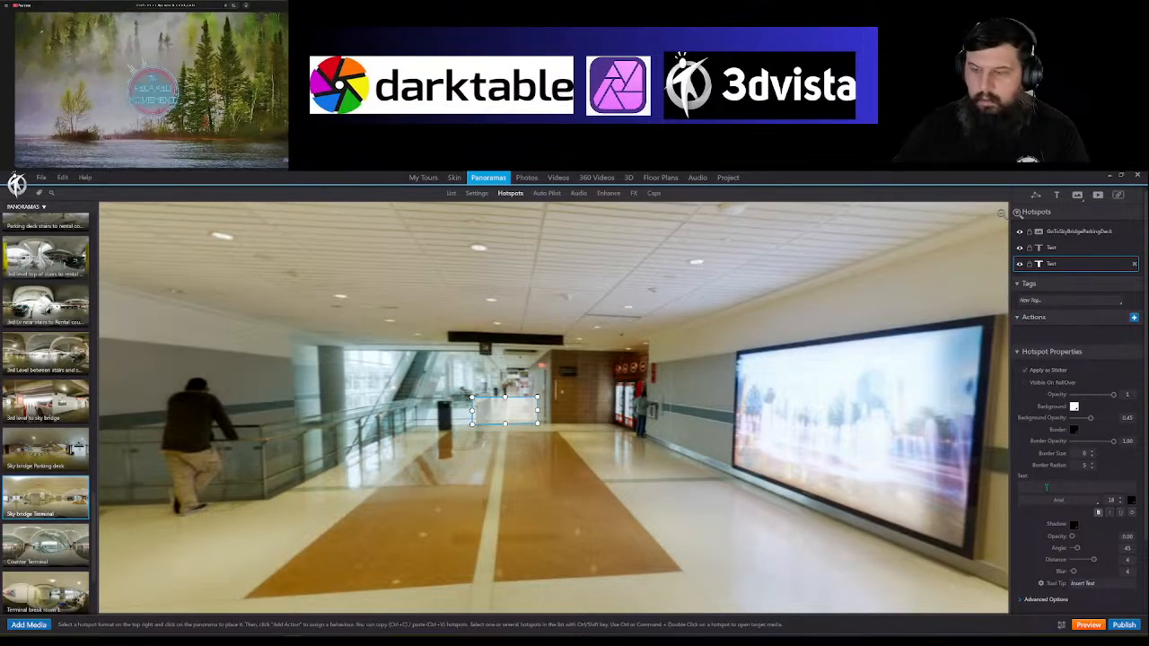
Step: Begin the corridor label's text, set its font size to 15 and widen its box across the hallway
text(To Red)
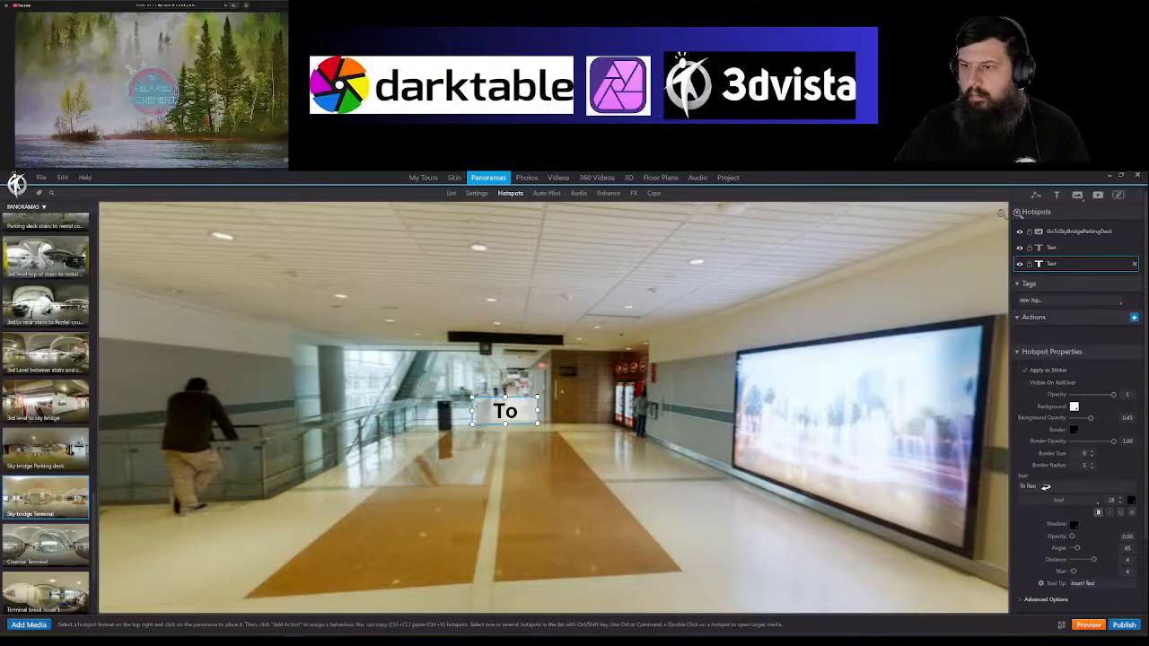
click(1122, 506)
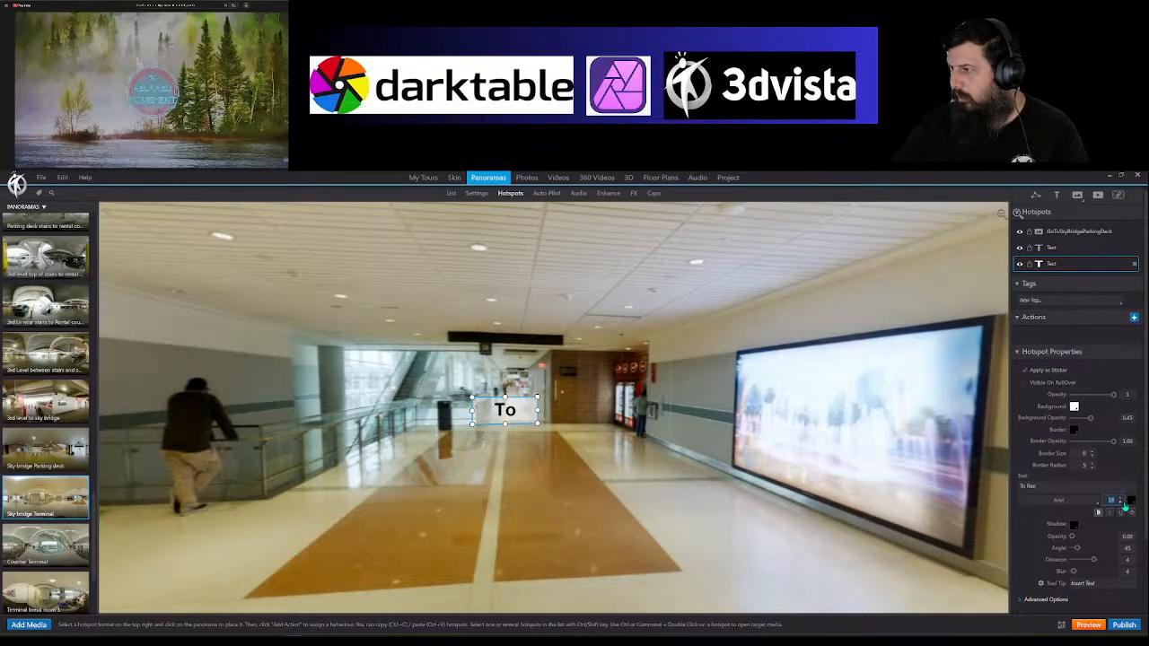
drag(538, 410, 643, 410)
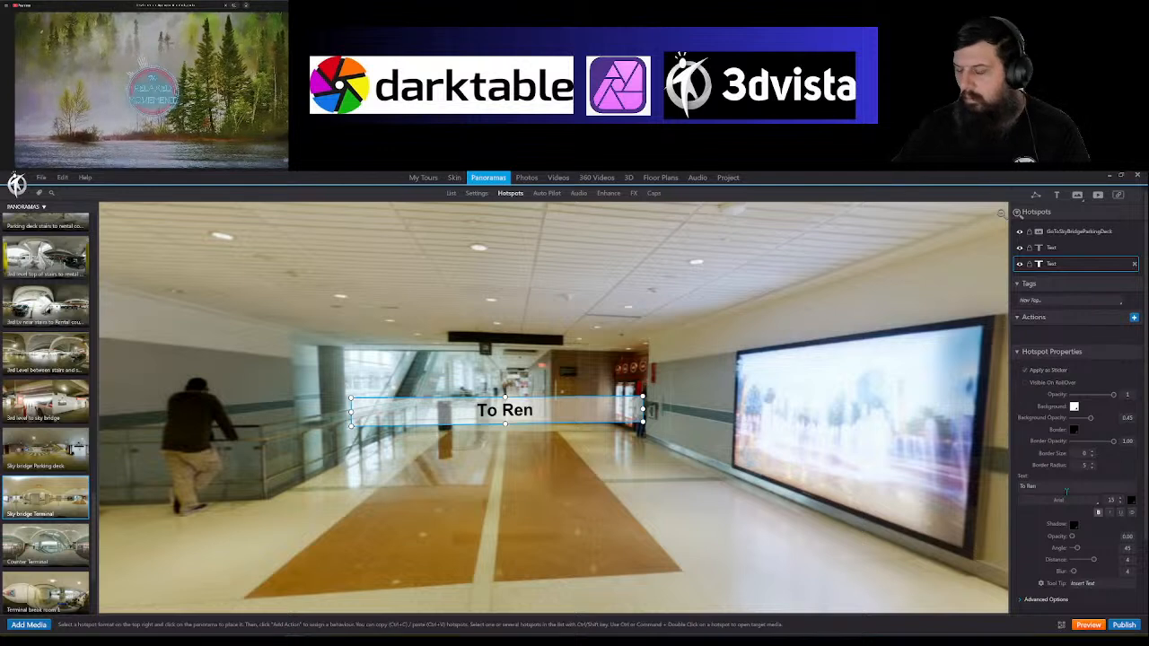
Step: Enter "To Rental Counter" as the corridor label's text and raise the label to just below the overhead sign
text(al)
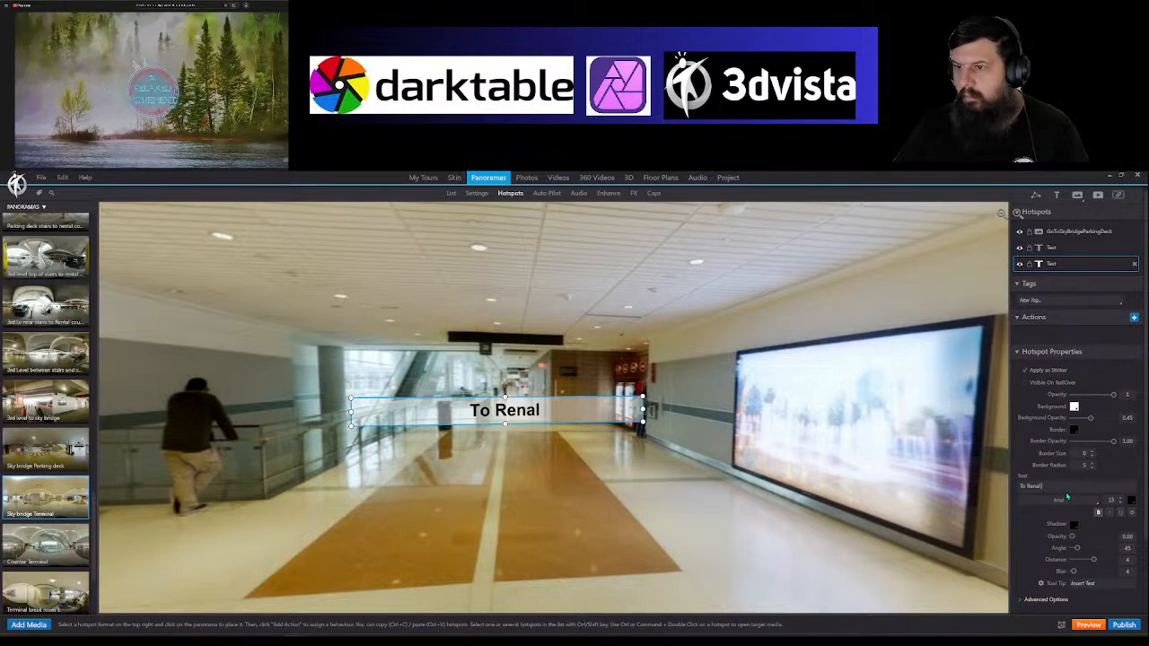
key(BackSpace)
key(BackSpace)
key(BackSpace)
key(BackSpace)
key(BackSpace)
text(R)
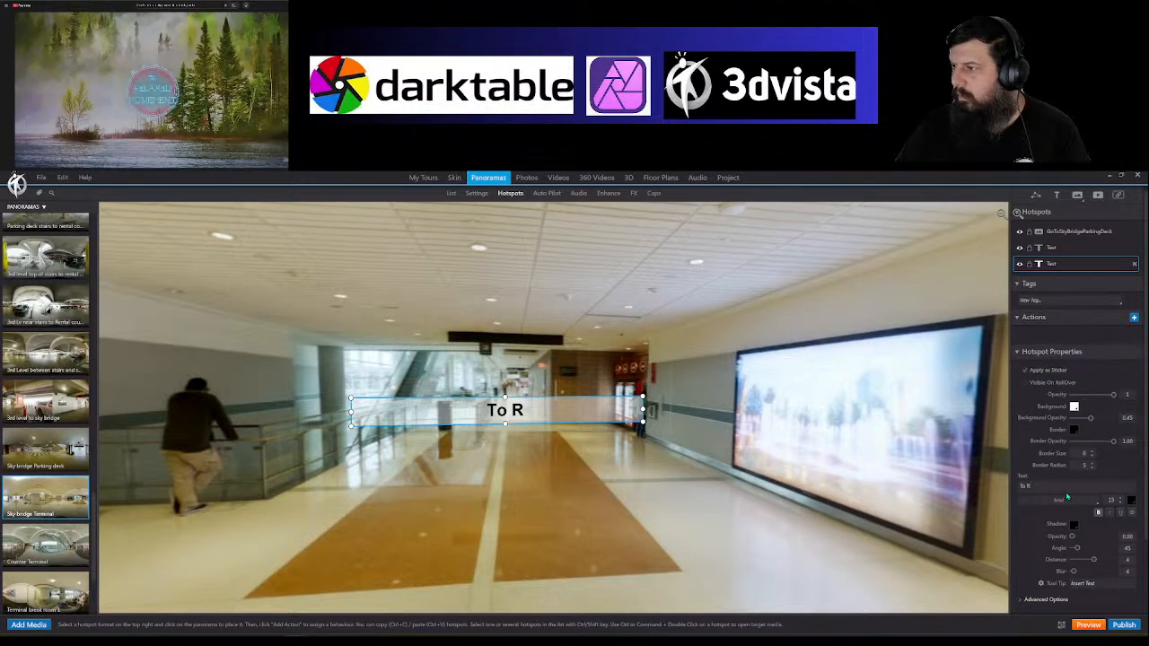
key(BackSpace)
text(re)
key(BackSpace)
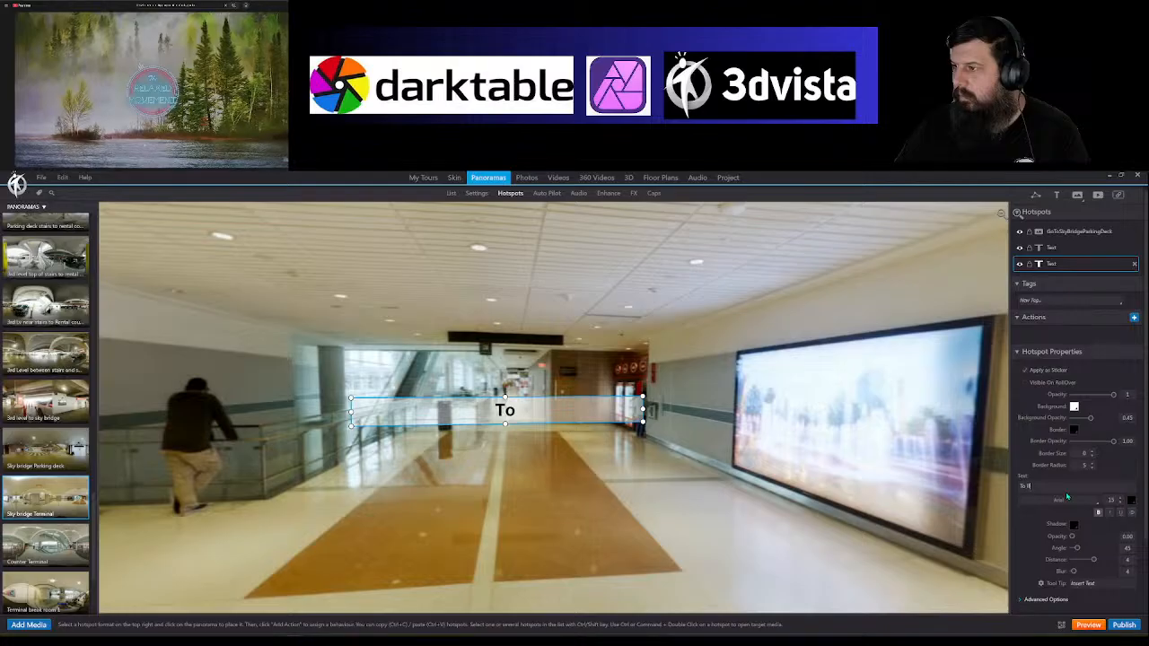
text(Rental Cou)
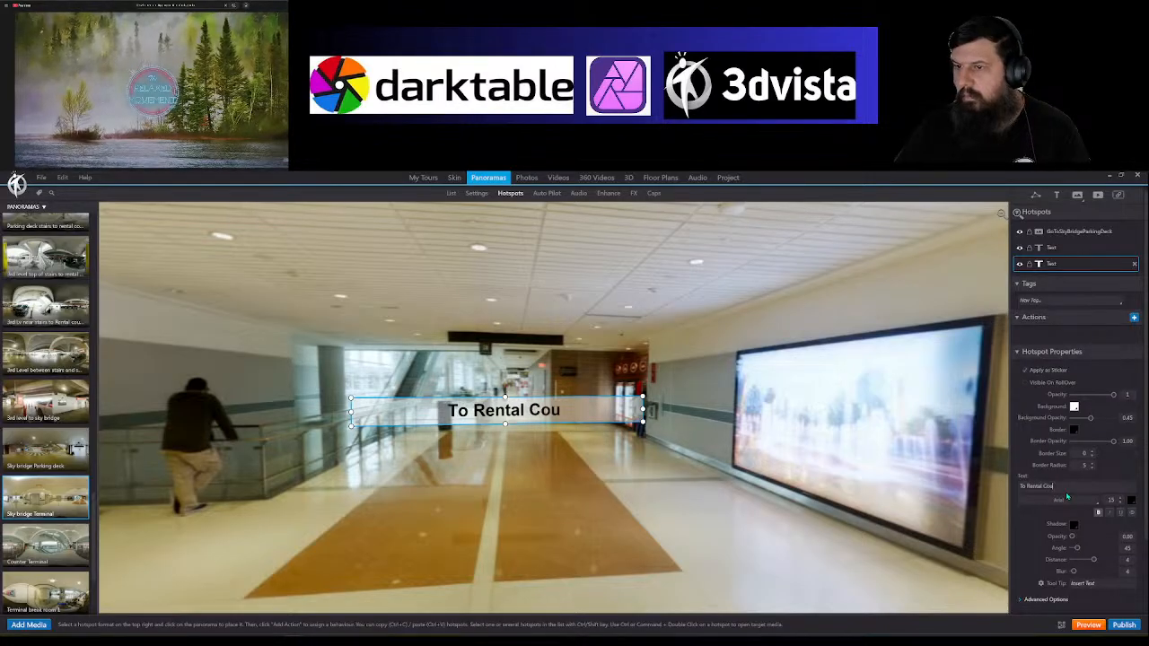
text(nter)
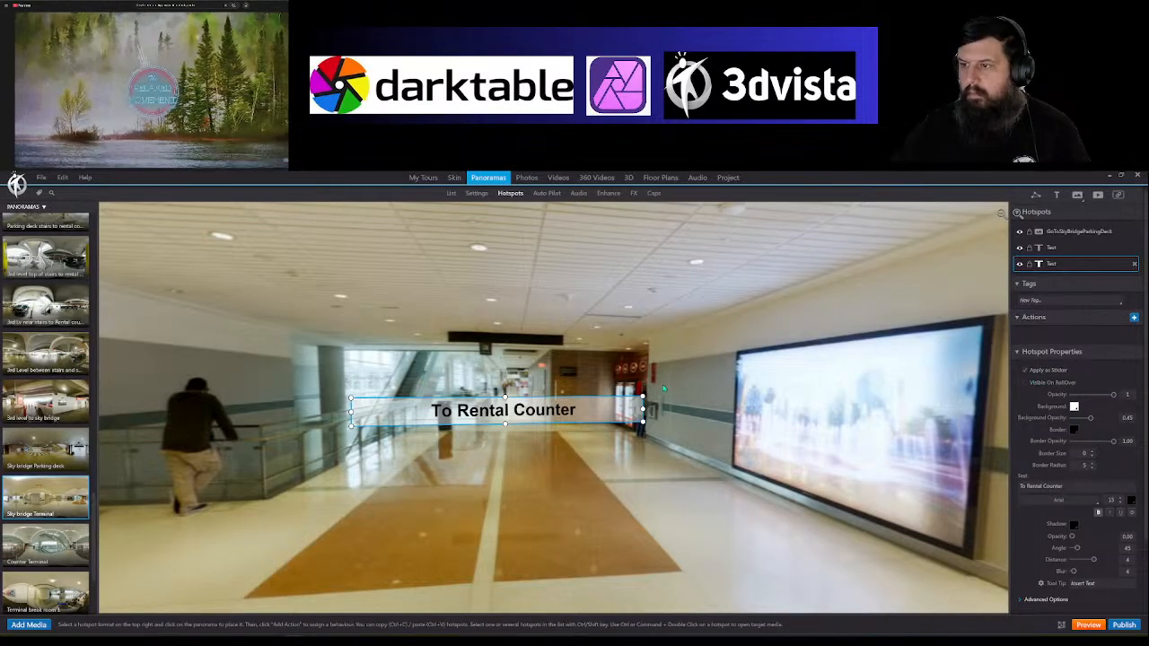
drag(627, 412, 643, 376)
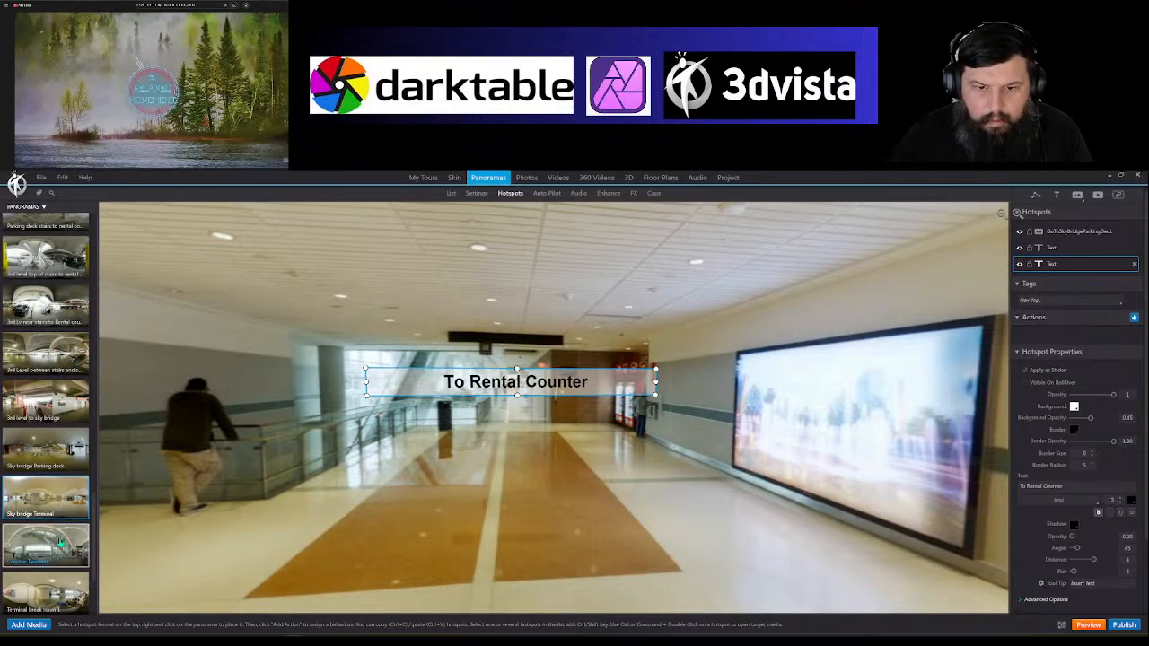
Step: Link the Counter Terminal panorama into the corridor with a white chevron arrow and place it on the floor below the label
drag(45, 543, 513, 430)
click(551, 442)
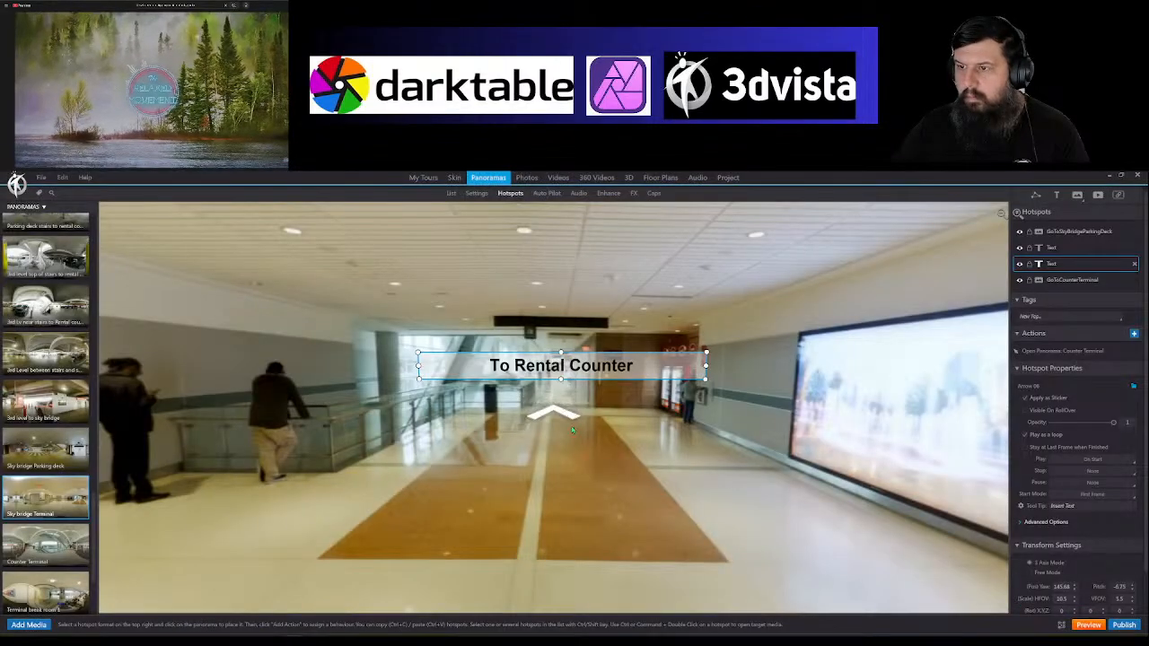
drag(571, 431, 578, 446)
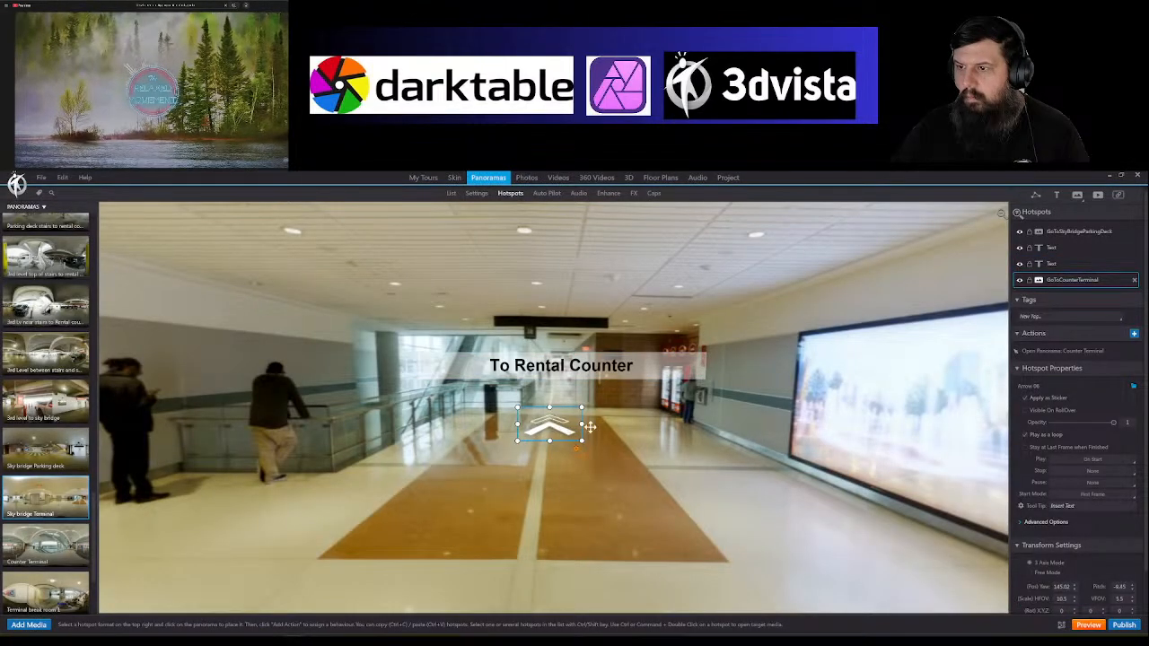
drag(657, 471, 587, 529)
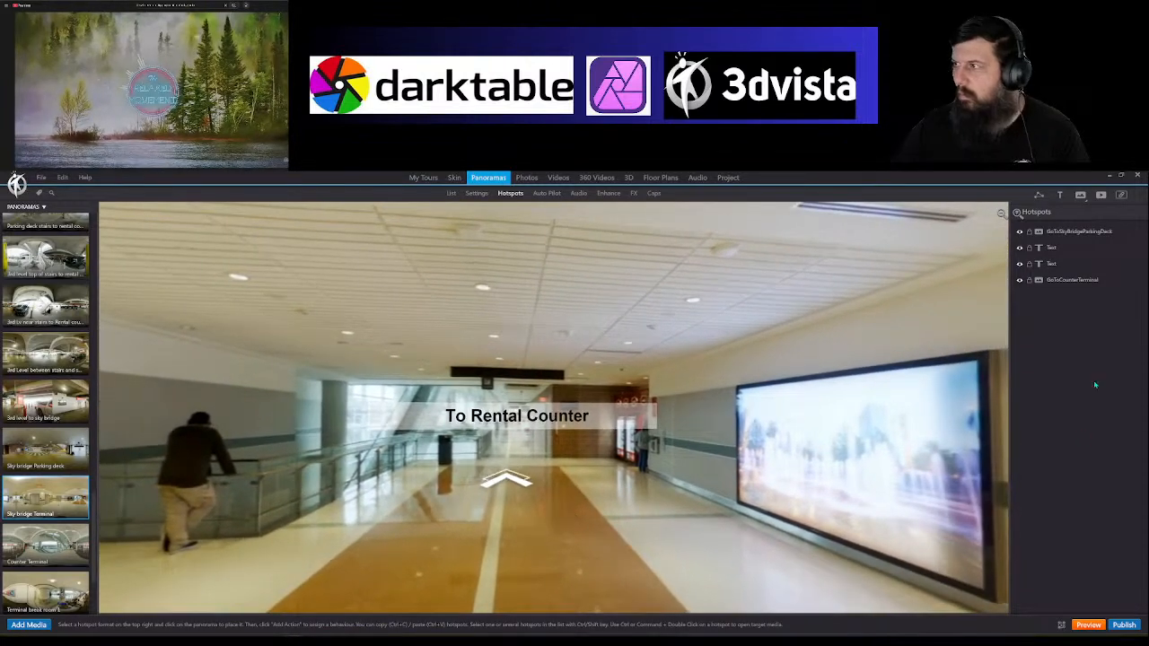
Step: Open the linked Counter Terminal panorama and lower its return arrow onto the walkway floor beside the Avis Preferred sign
click(506, 479)
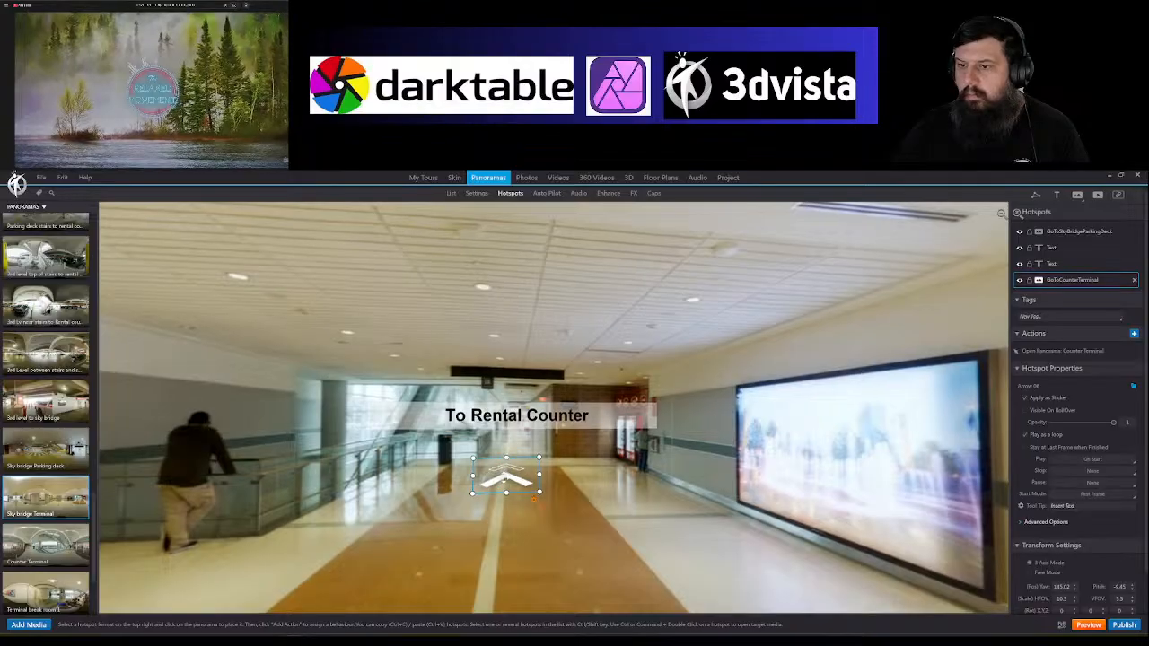
double_click(505, 480)
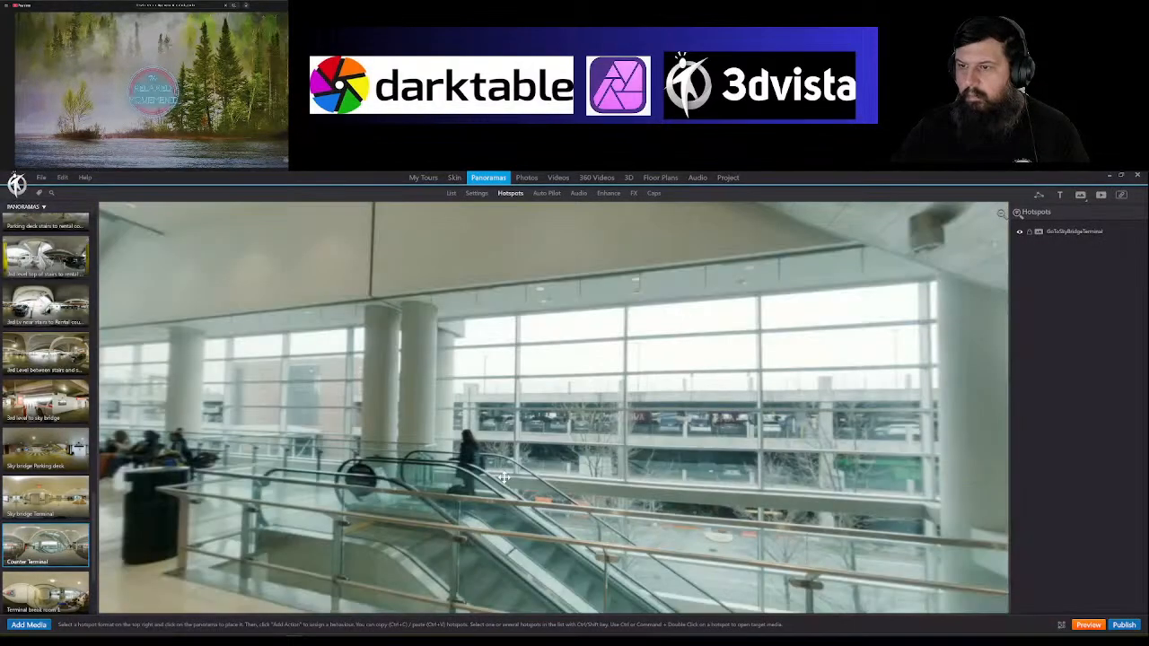
drag(144, 487, 740, 510)
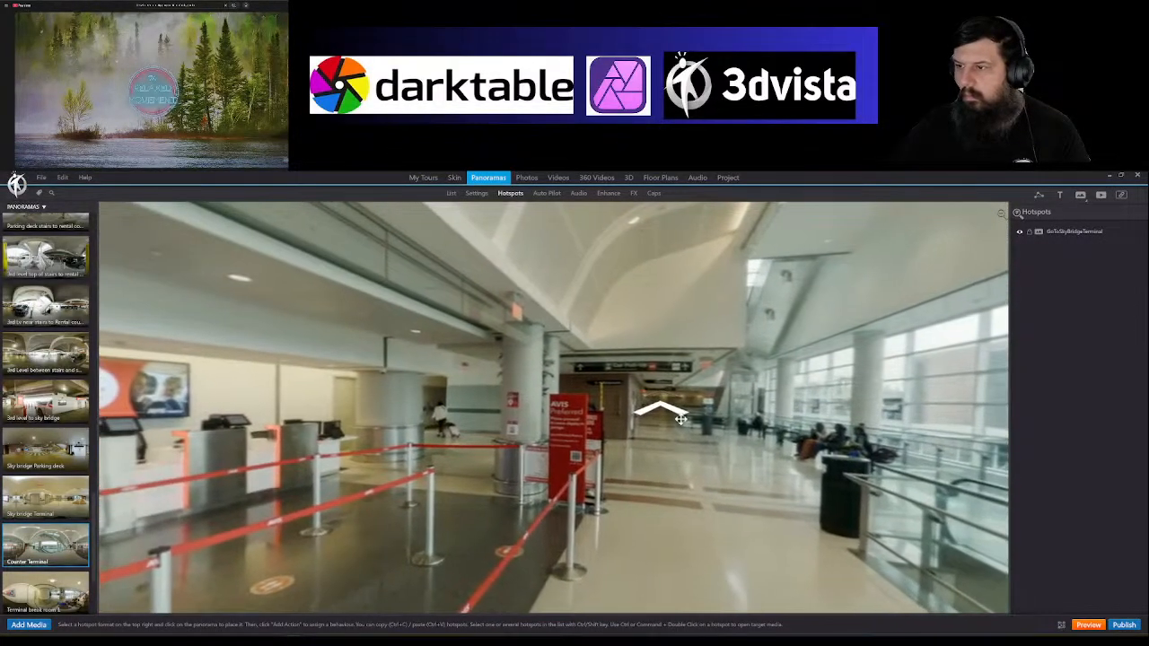
drag(680, 418, 672, 468)
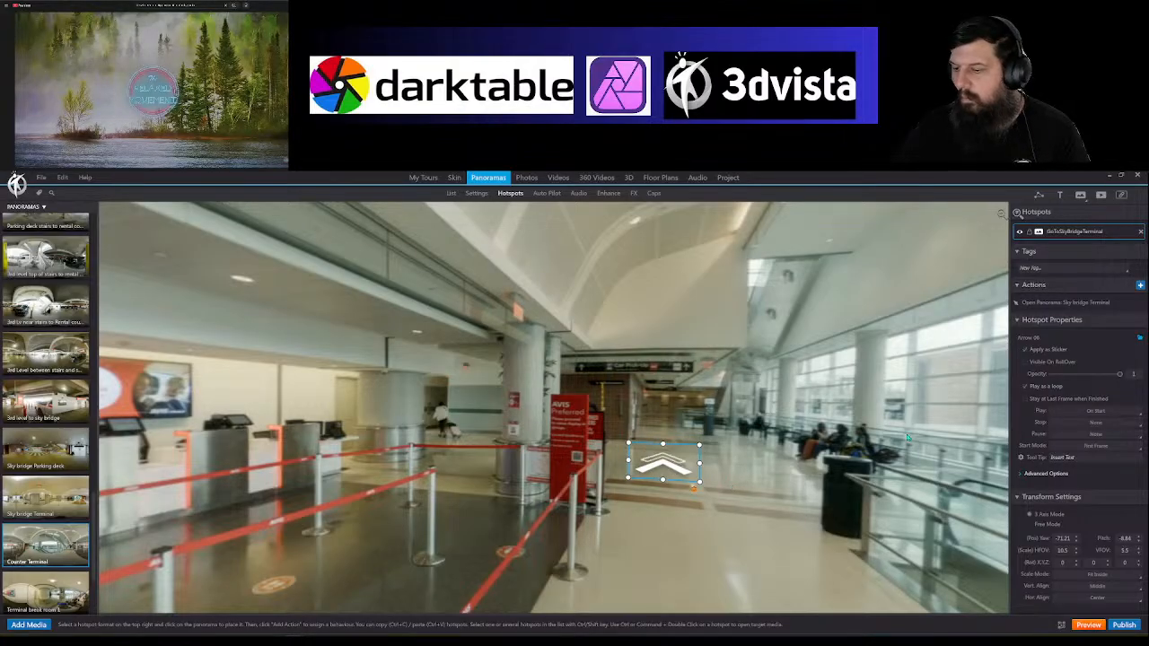
Step: Add a text box above the return arrow in the Counter Terminal panorama, widen it across the walkway and reduce its height
click(1062, 197)
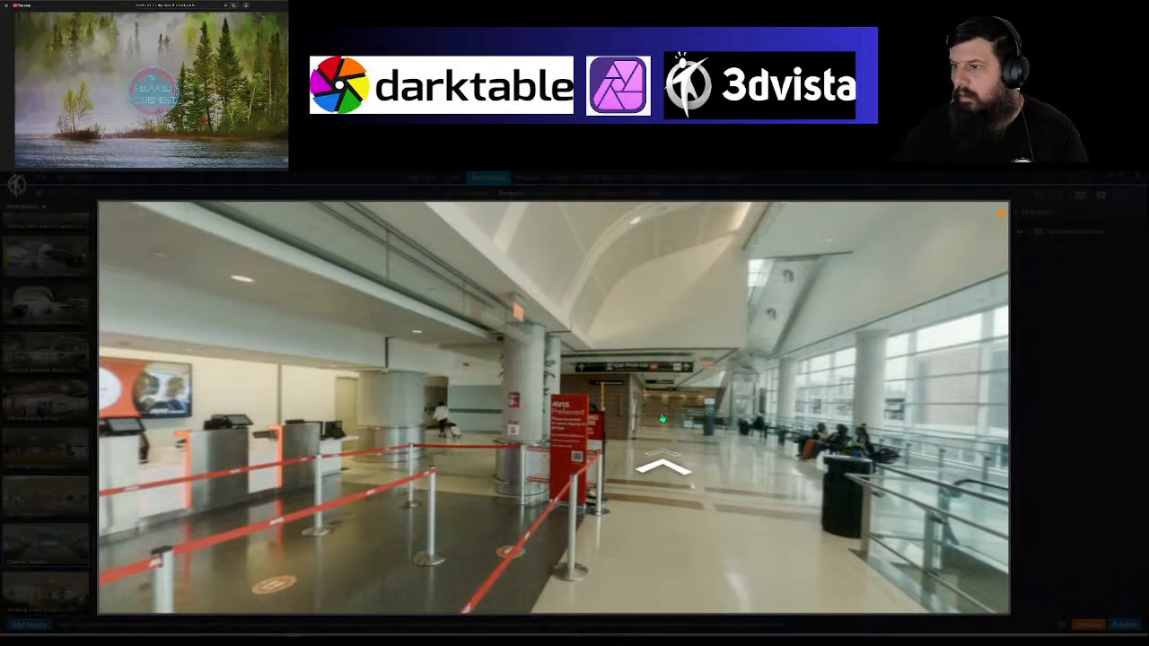
click(659, 402)
drag(695, 396, 727, 395)
drag(657, 364, 667, 379)
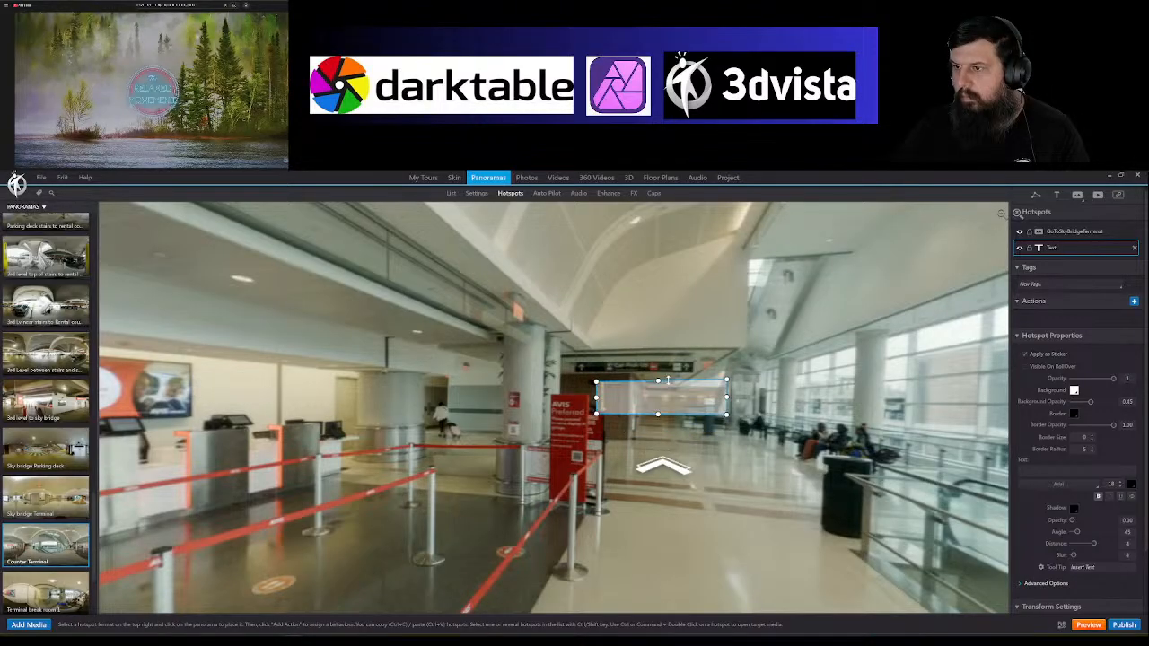
drag(734, 397, 756, 396)
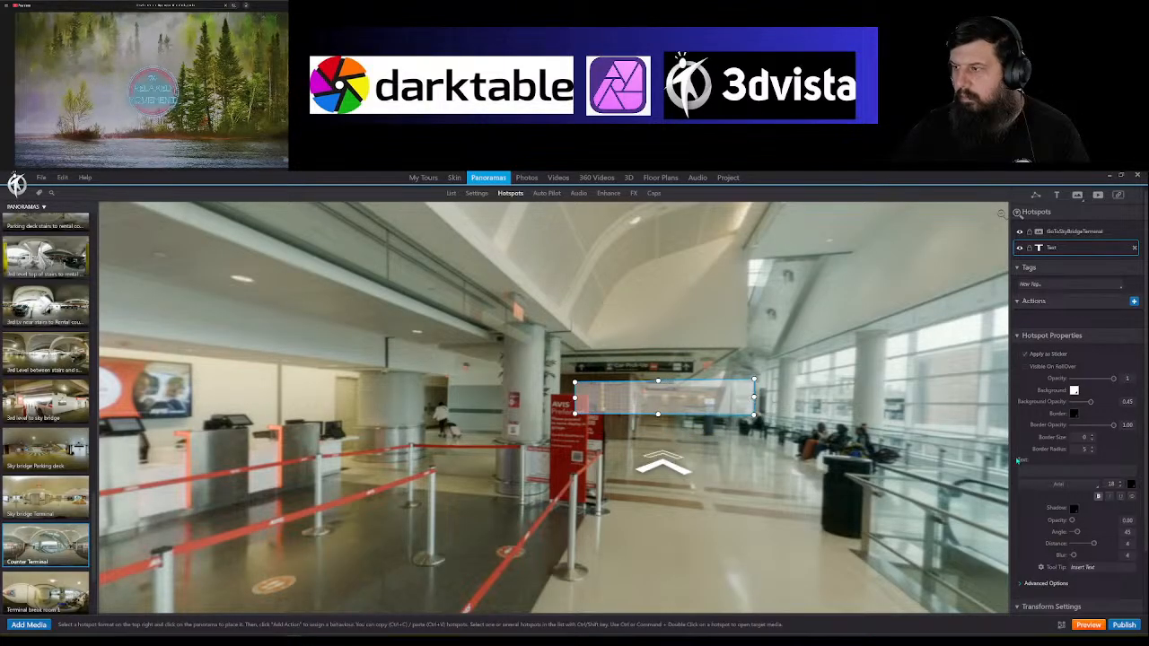
Step: Enter "To Sky Bridge" as the label text and move the label below the return arrow on the floor
text(To)
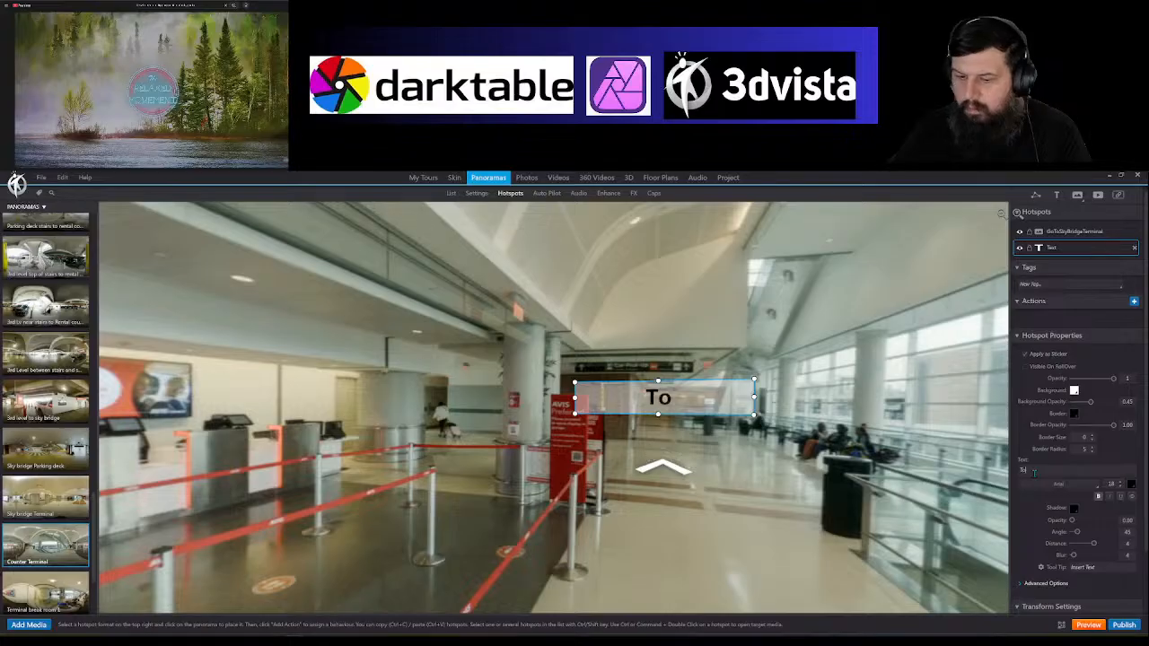
text( Sky Br)
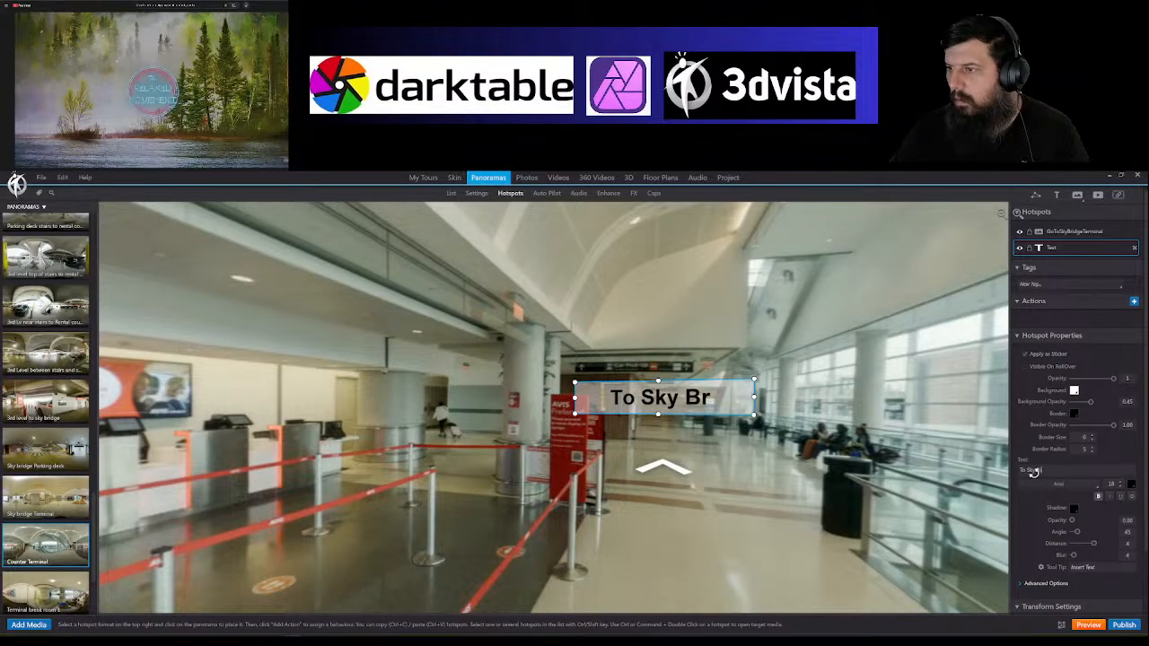
text(in)
key(BackSpace)
text(g)
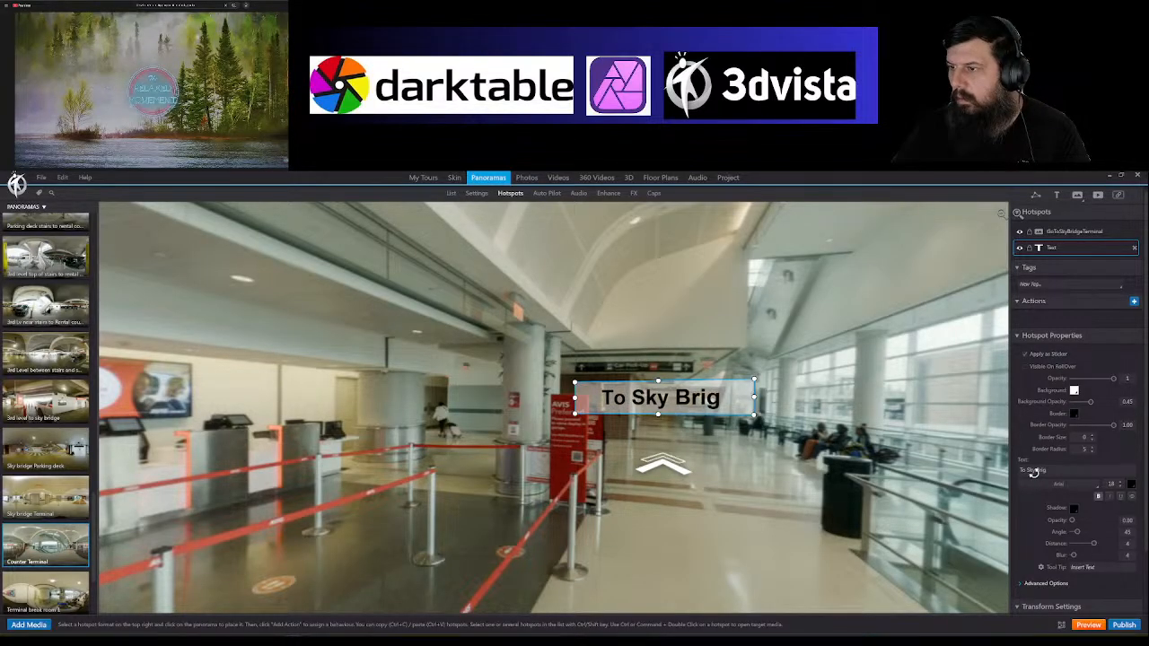
text(de)
key(BackSpace)
key(BackSpace)
key(BackSpace)
key(BackSpace)
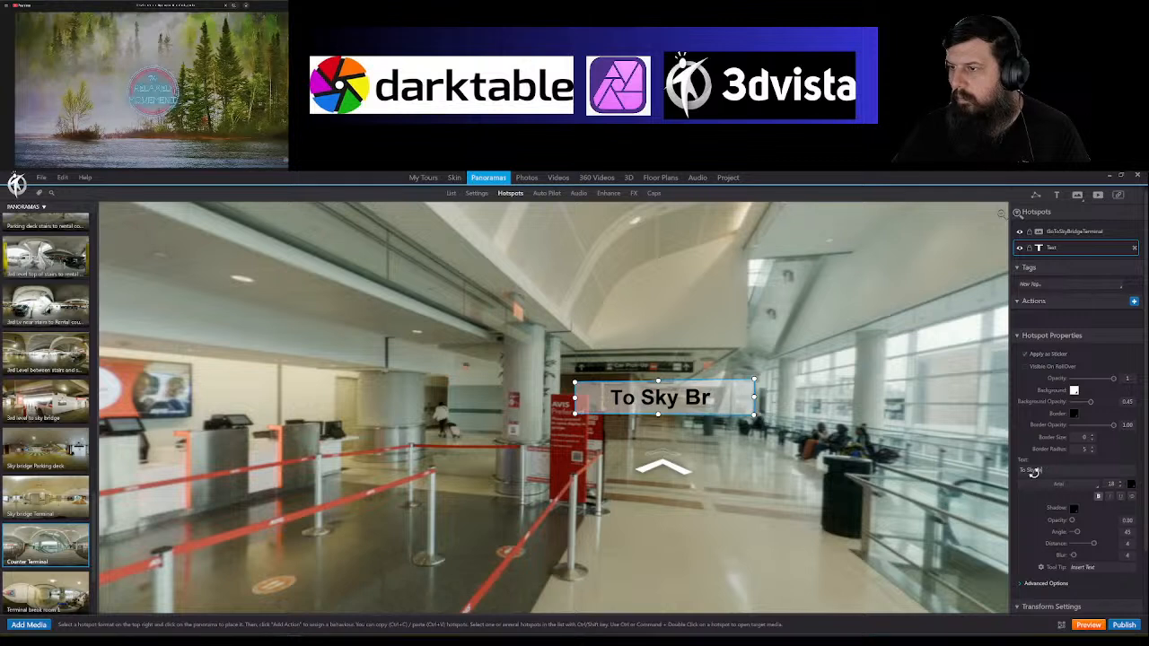
text(idge)
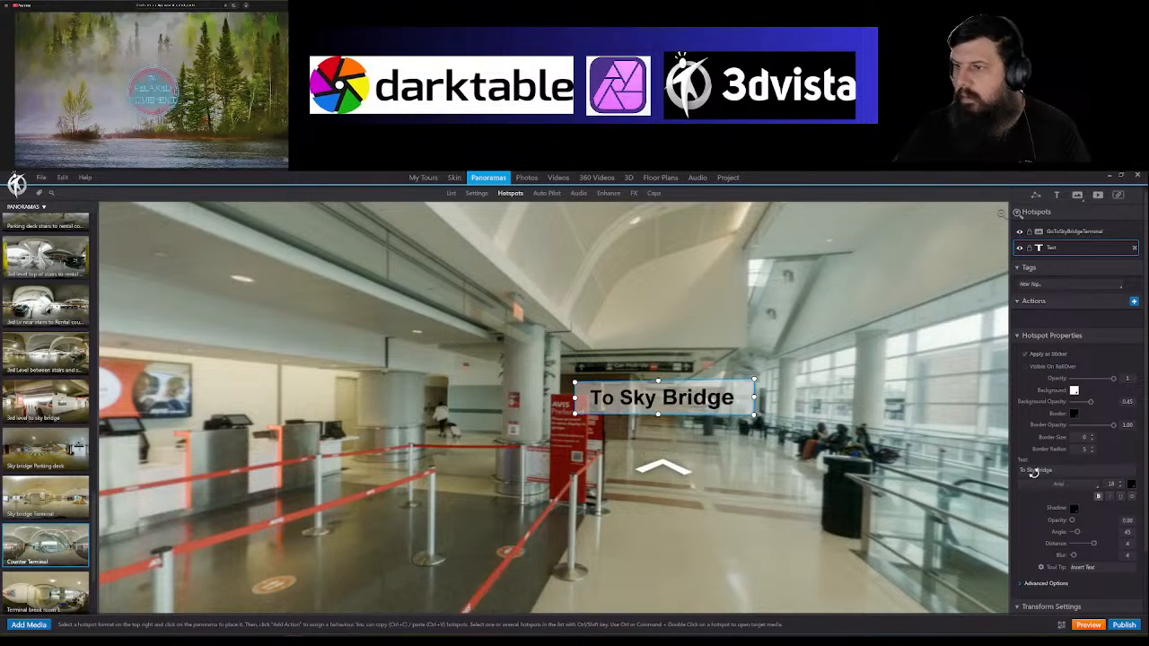
drag(709, 401, 507, 544)
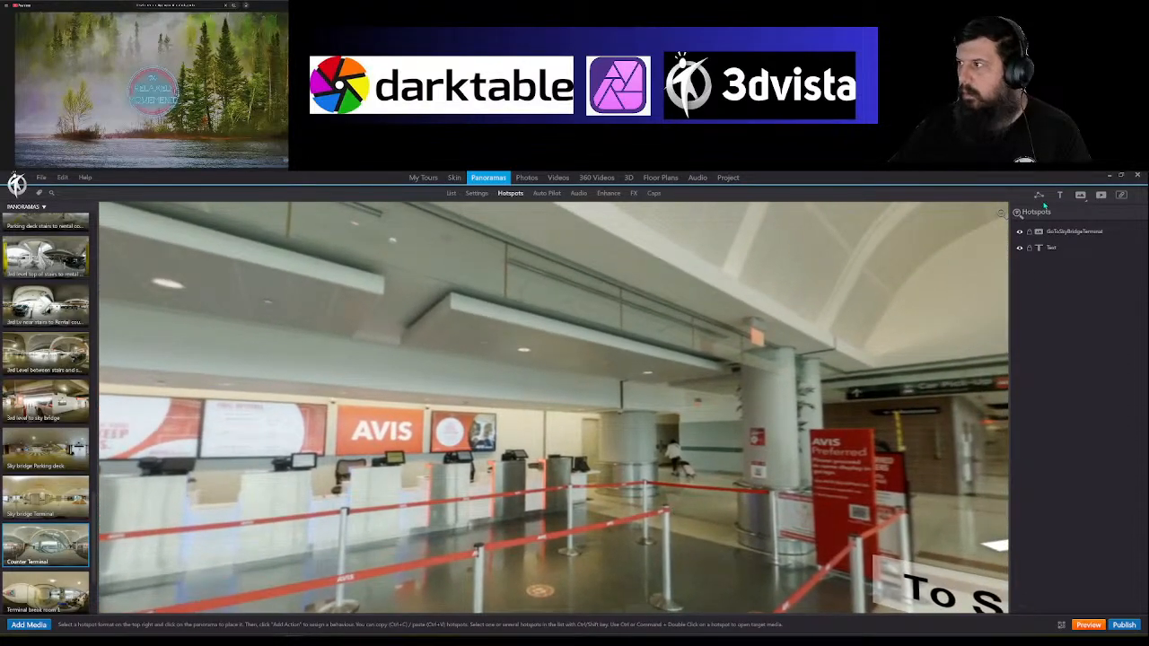
Step: Link Terminal break room 1 using the blue up-right arrow with a return hotspot, and shrink the icon above the Avis counter's far end
click(52, 594)
drag(431, 505, 594, 447)
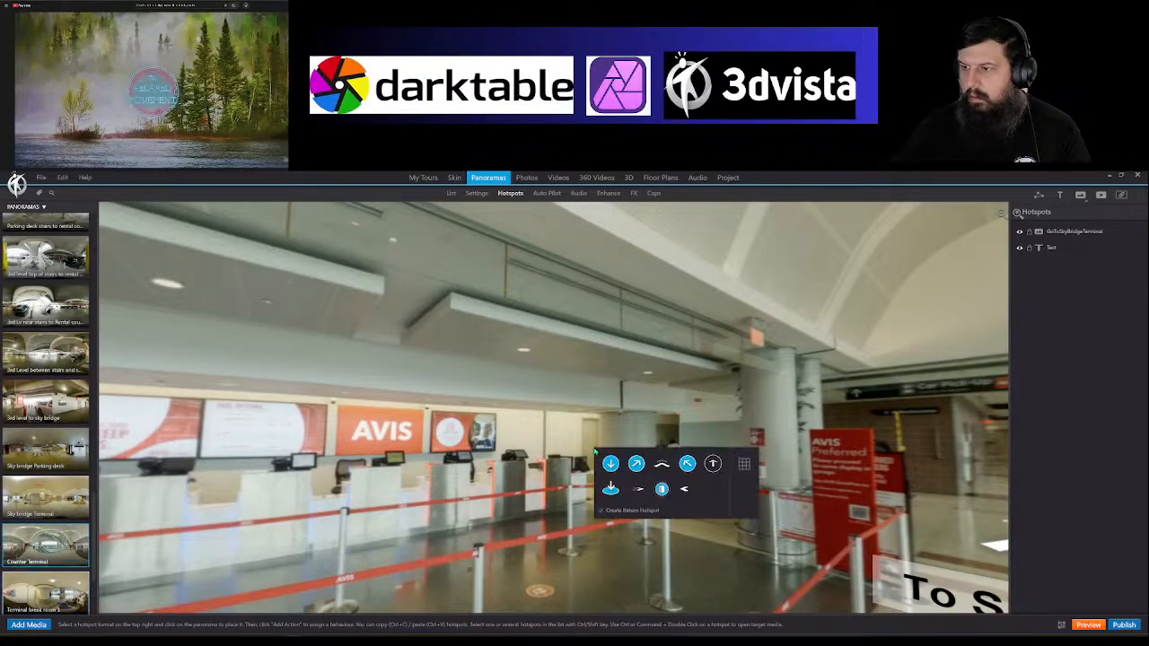
click(633, 464)
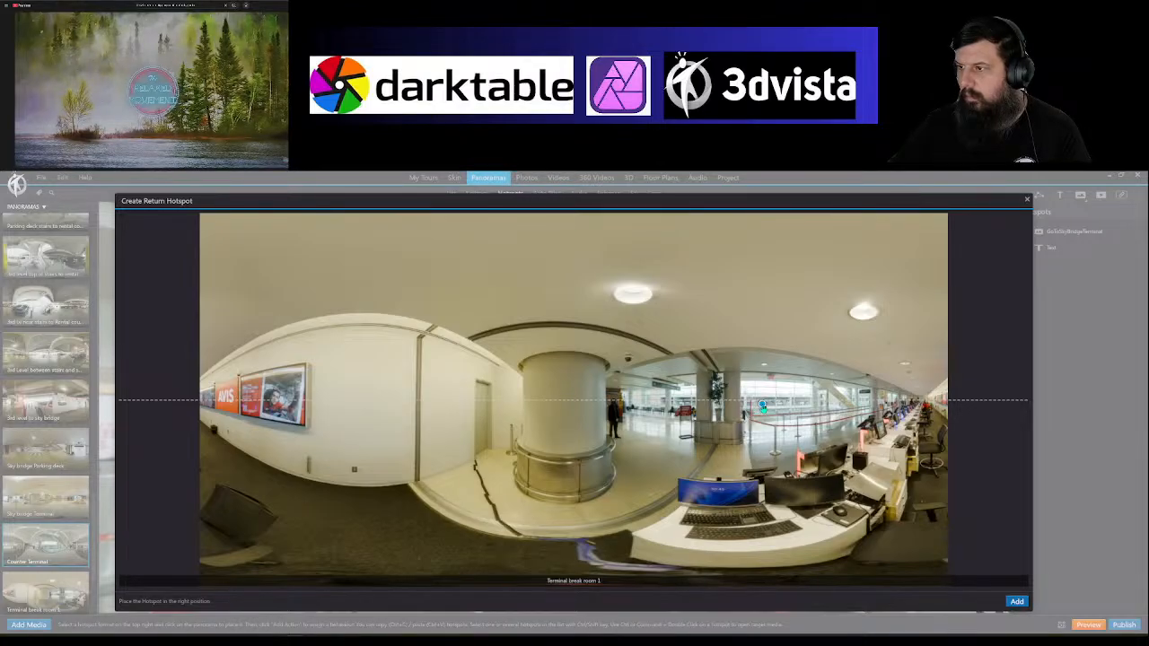
click(1016, 600)
drag(544, 409, 482, 423)
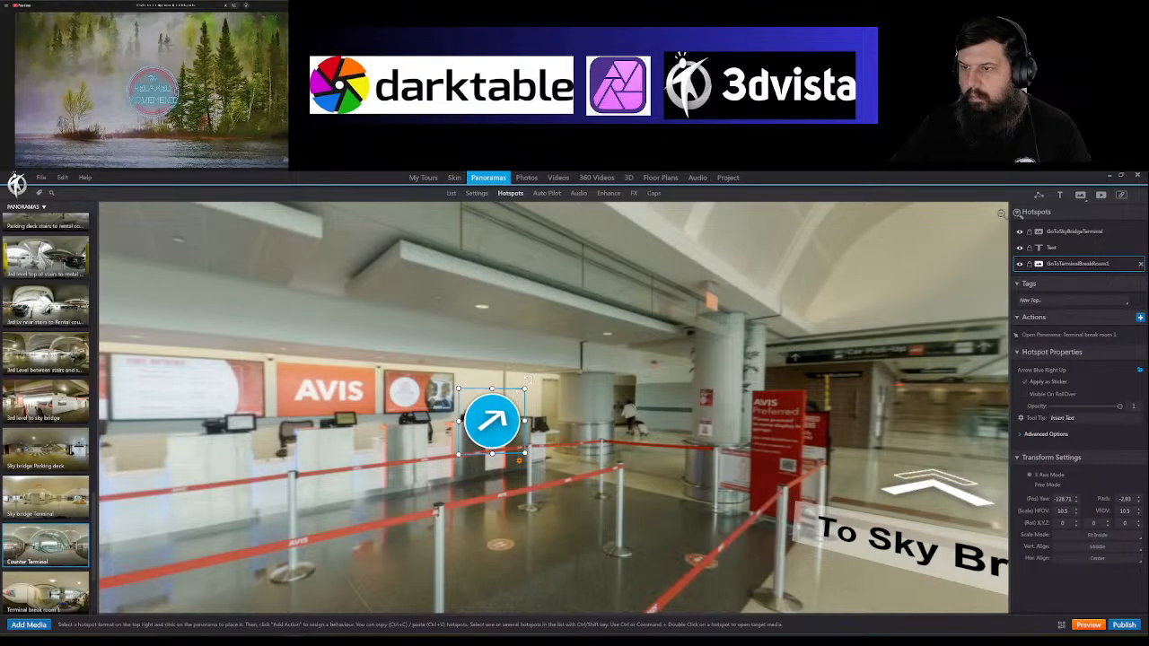
mouse_move(525, 389)
mouse_down()
mouse_move(494, 409)
mouse_move(512, 395)
mouse_up()
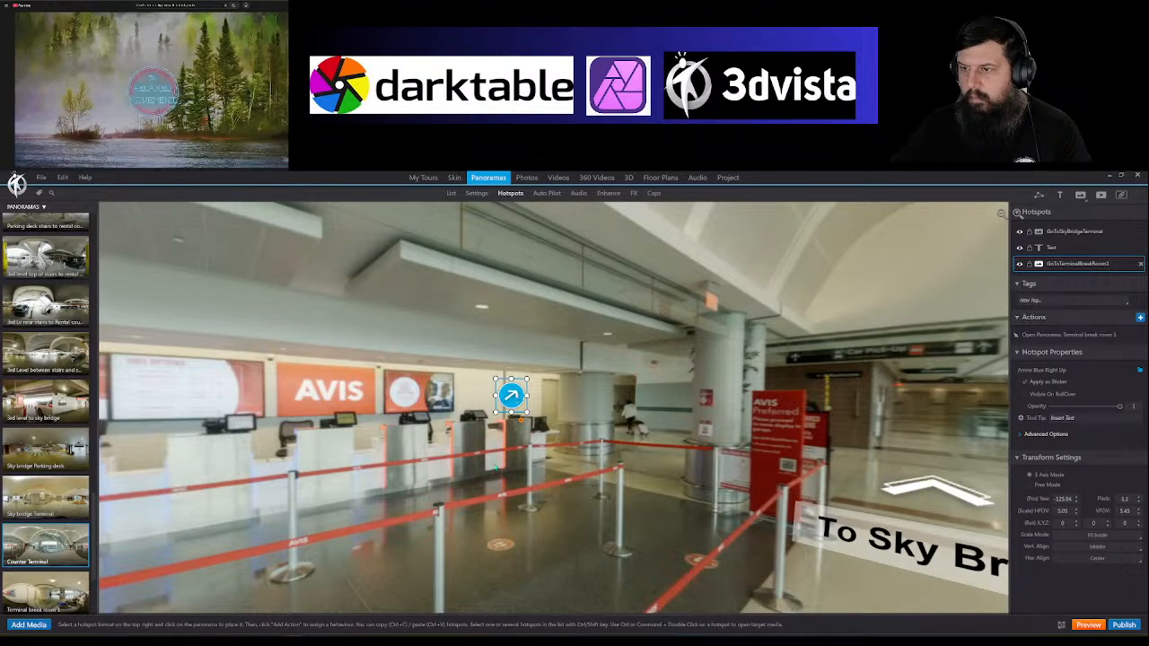
Step: Add a text box beneath the blue break room arrow in the Counter Terminal panorama, widen it and reduce its height
click(1059, 195)
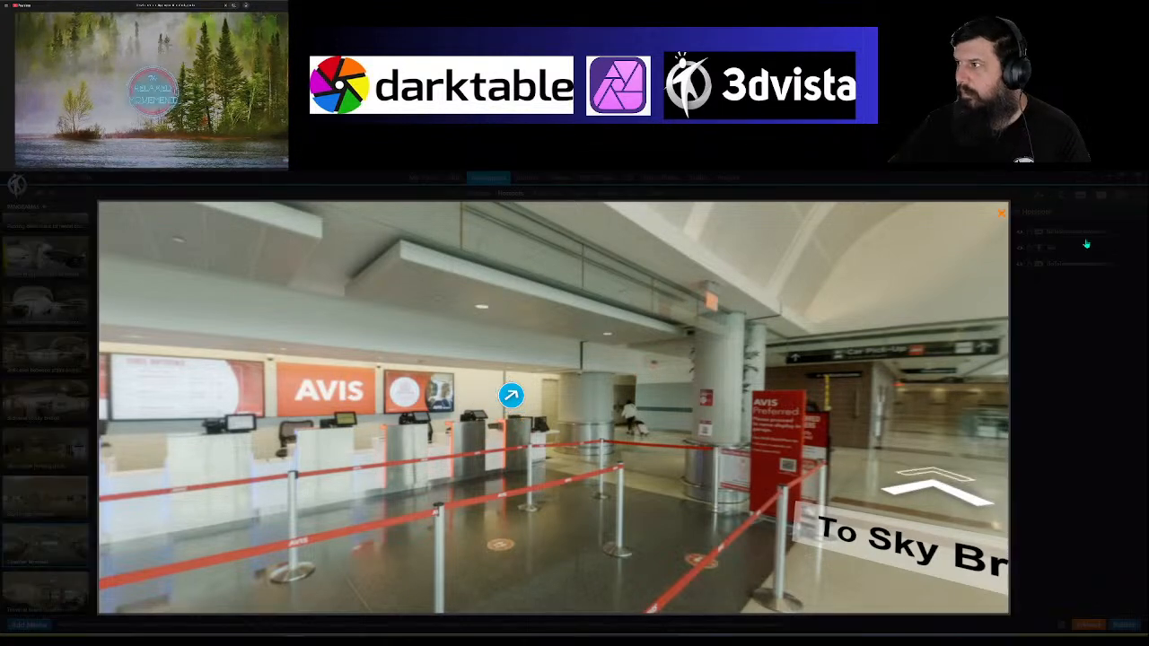
click(496, 432)
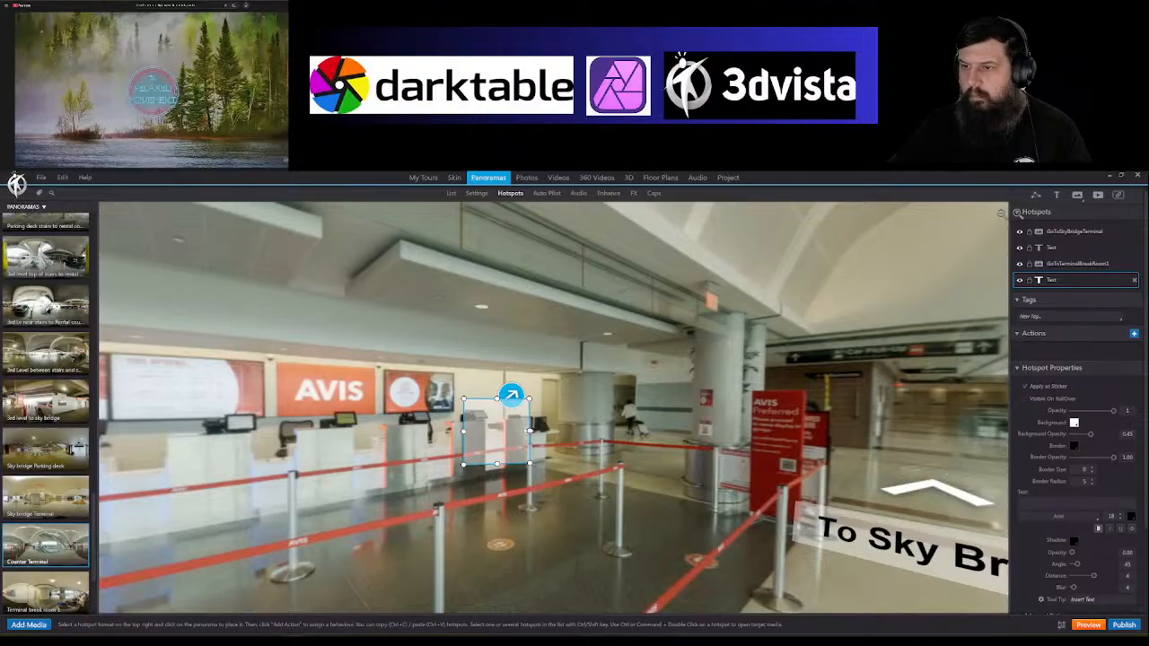
drag(530, 432, 555, 432)
drag(497, 398, 532, 458)
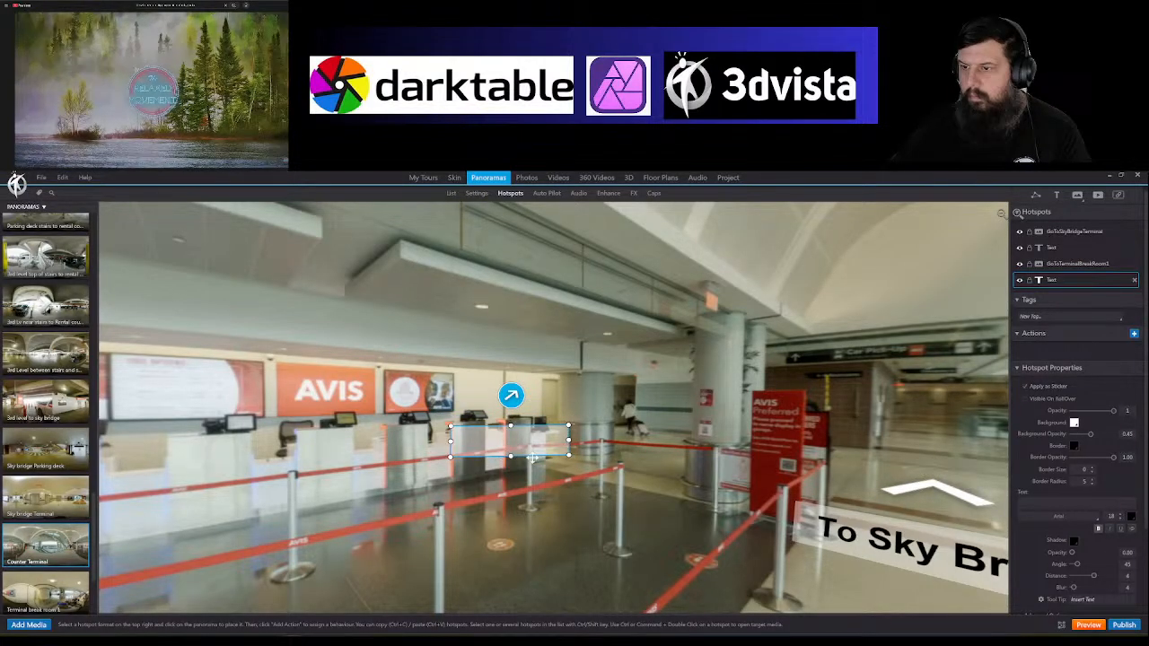
Step: Enter "Rental Counter Breakroom" as the label text, widen the box to fit one line, and move and tilt it above the blue arrow
click(1025, 504)
text(Rental Counter Breakroom)
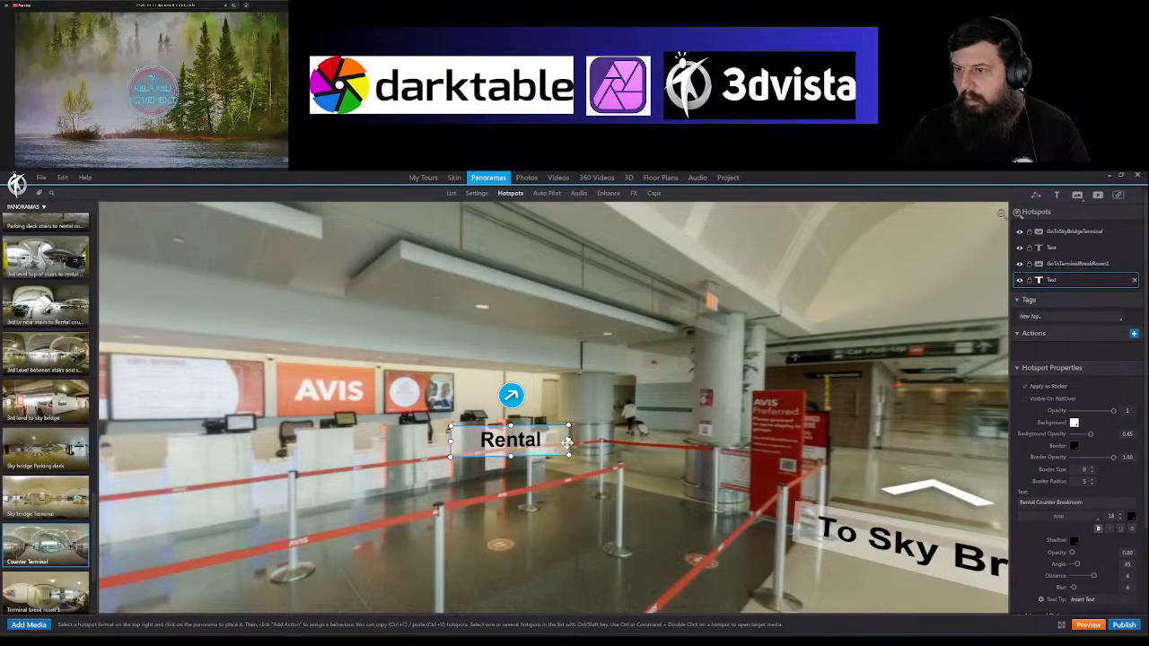
drag(568, 441, 585, 367)
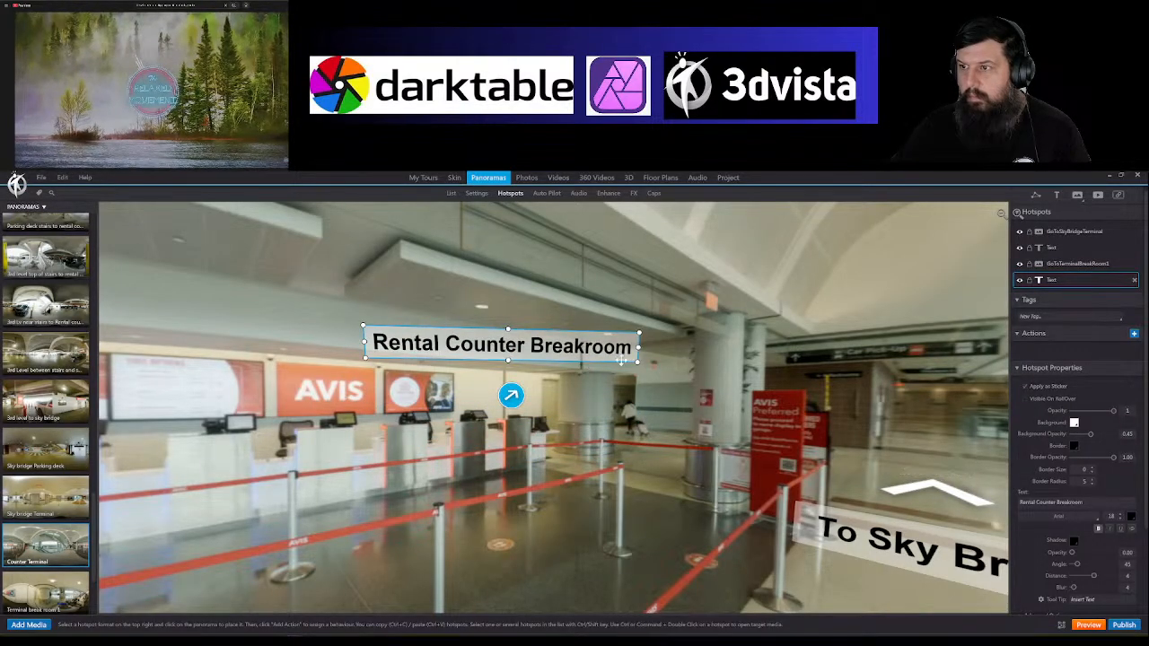
drag(641, 362, 644, 365)
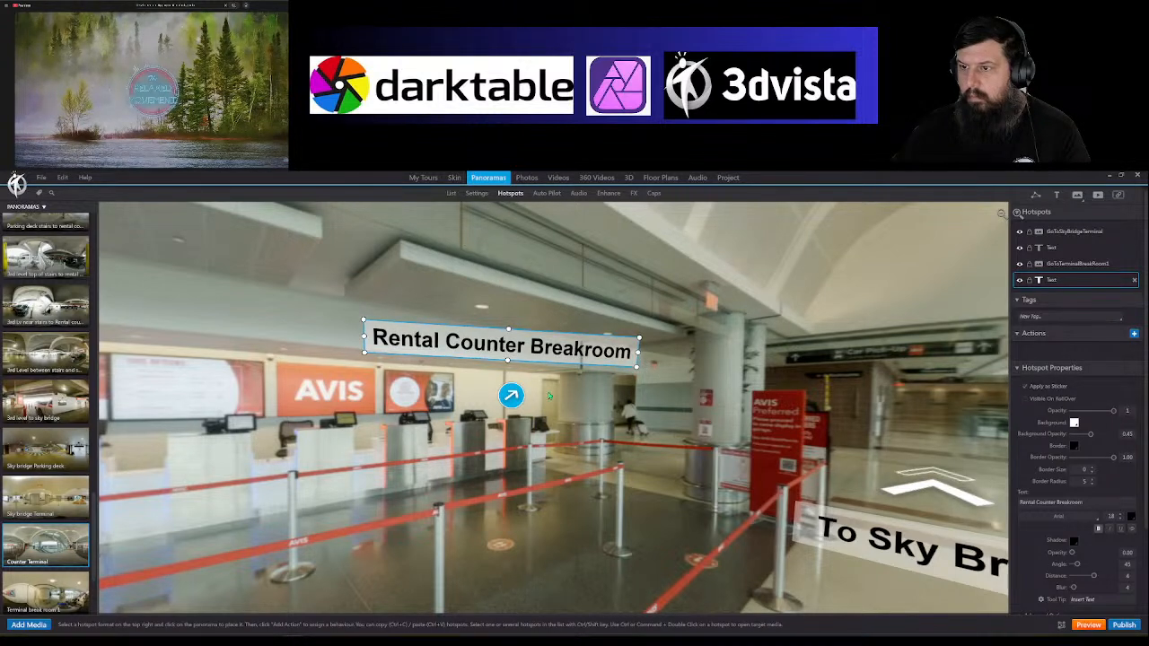
Step: Enlarge the blue break room arrow to a horizontal scale of about 7.07
click(514, 395)
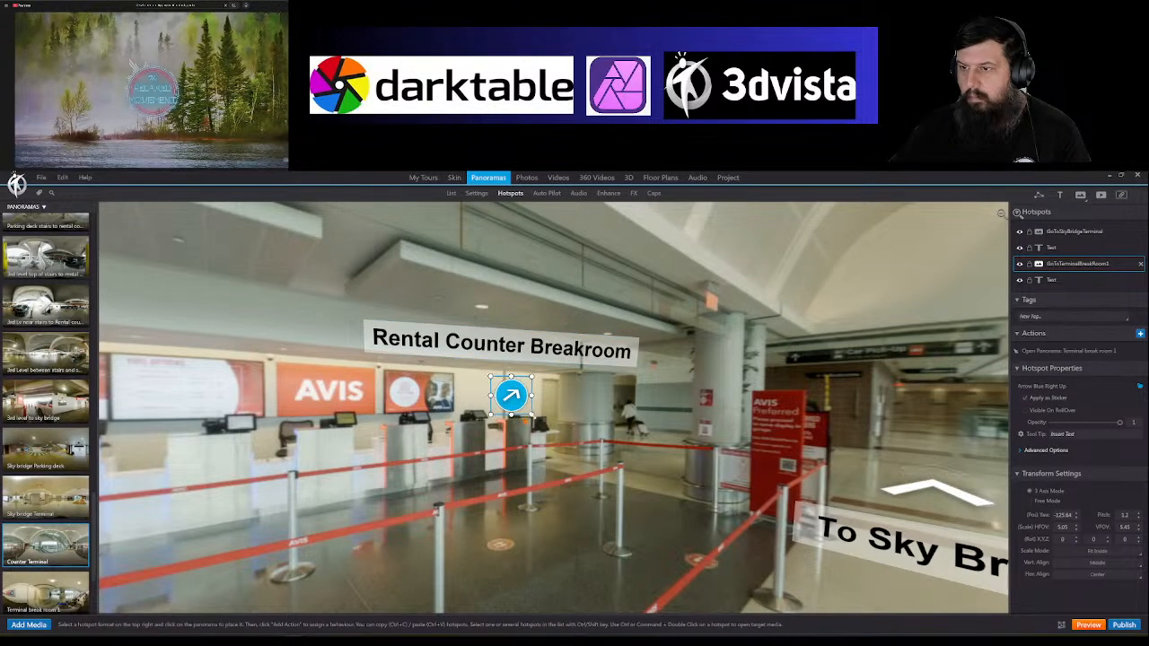
drag(534, 416, 534, 415)
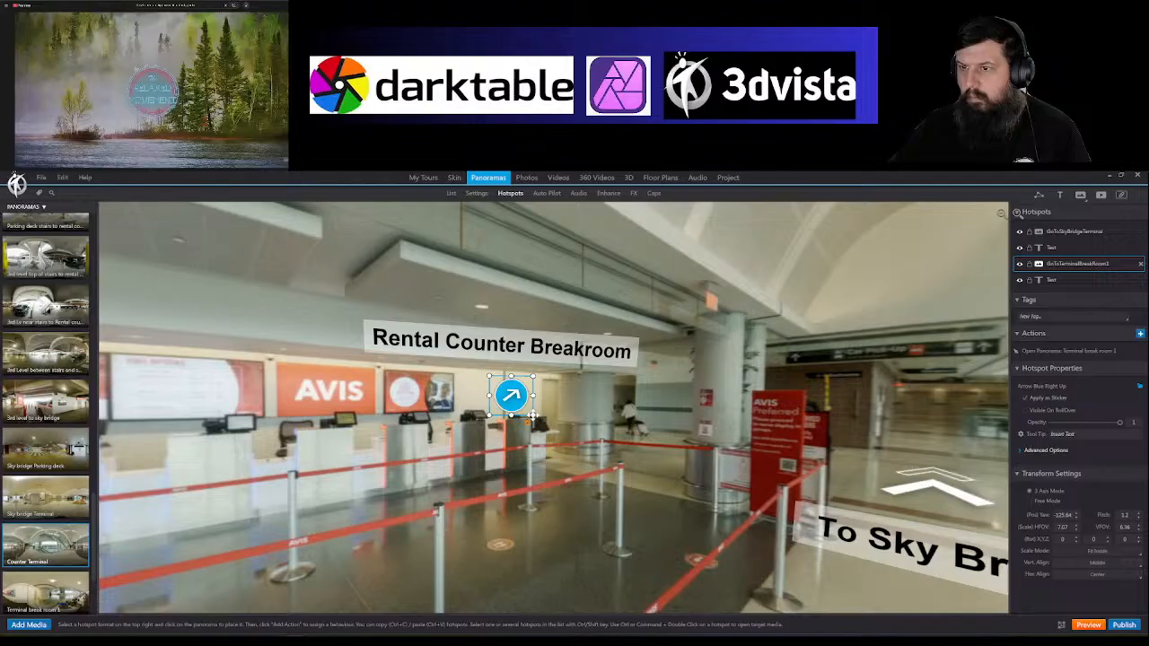
click(644, 440)
Step: Open the linked Terminal break room 1 panorama, add a text box beside its blue return arrow and widen it
click(508, 397)
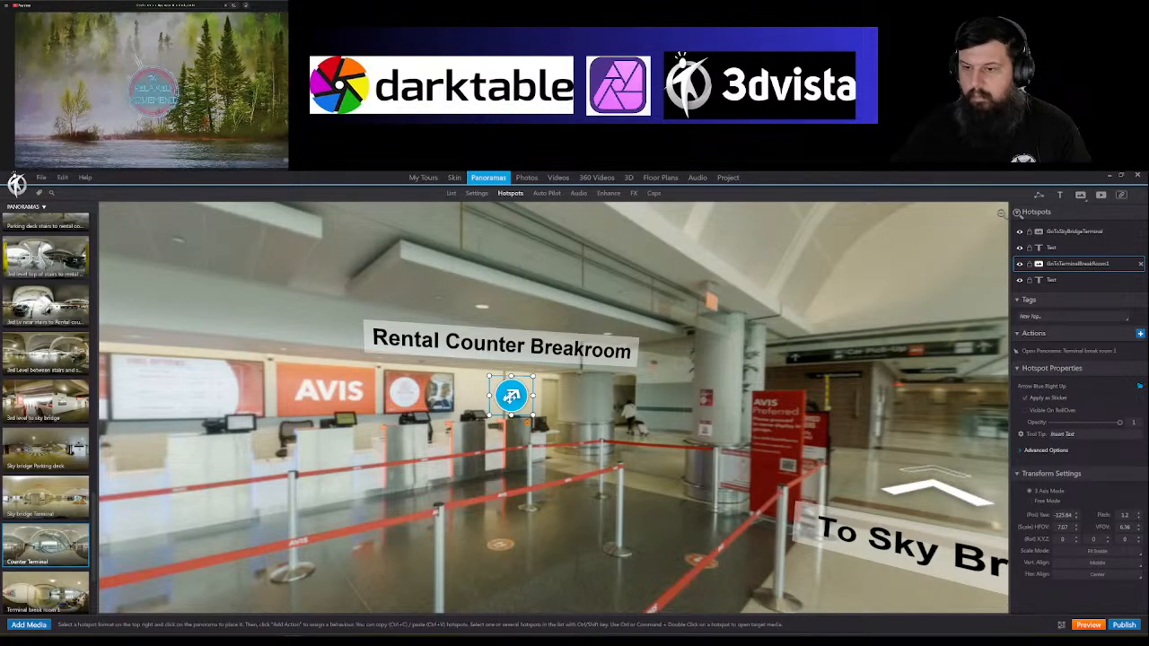
double_click(511, 396)
drag(510, 395, 407, 495)
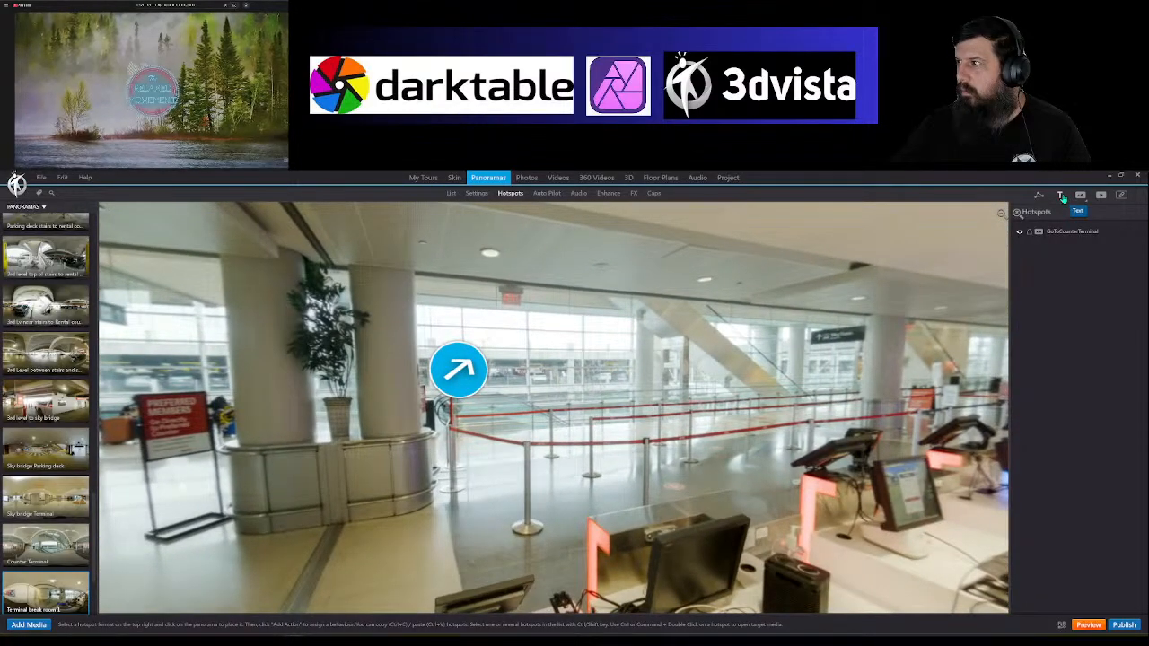
click(1063, 197)
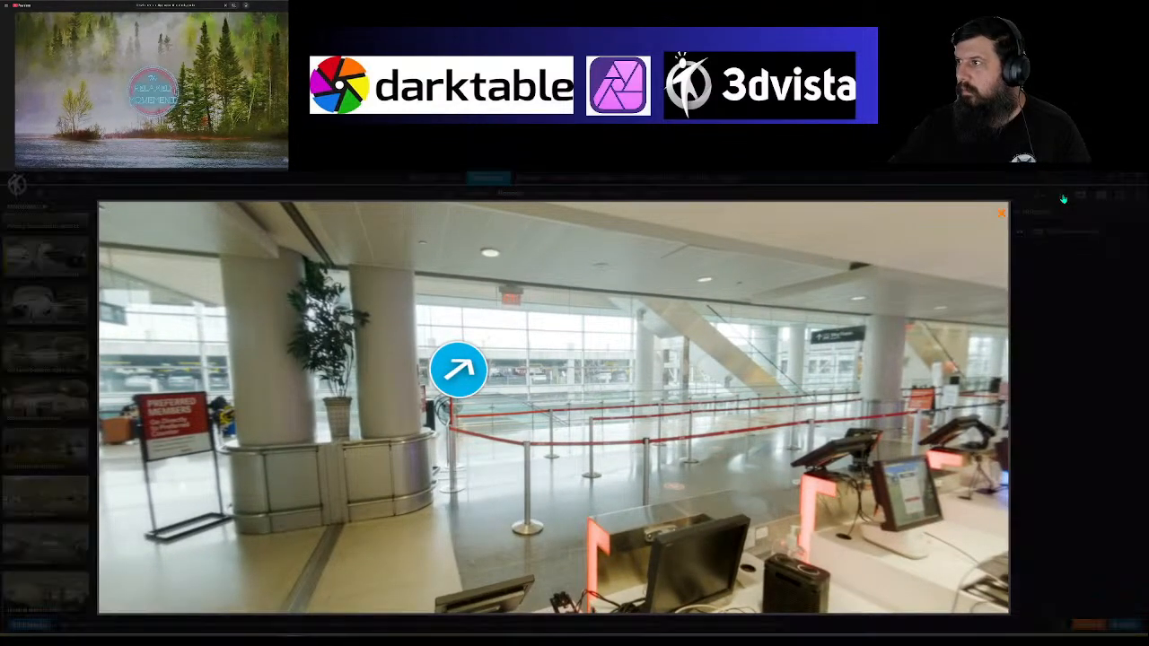
click(589, 371)
drag(554, 365, 519, 366)
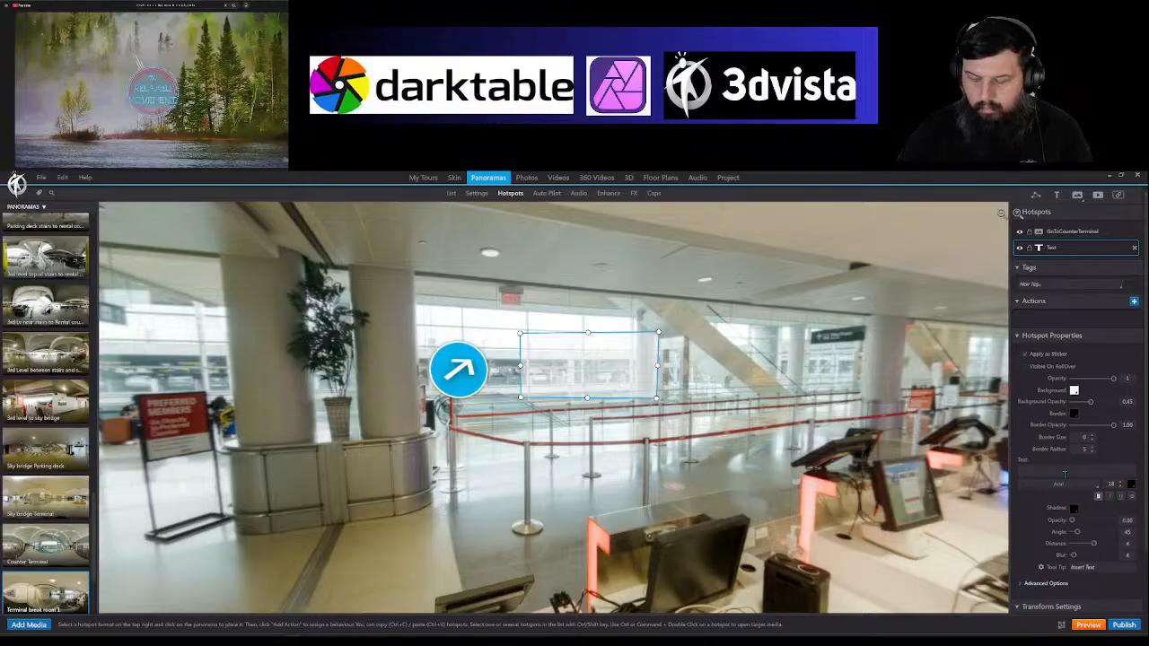
Step: Enter "Rental Counter" as the label text and widen the box until the text fits on one line
click(1064, 470)
text(Rental Co)
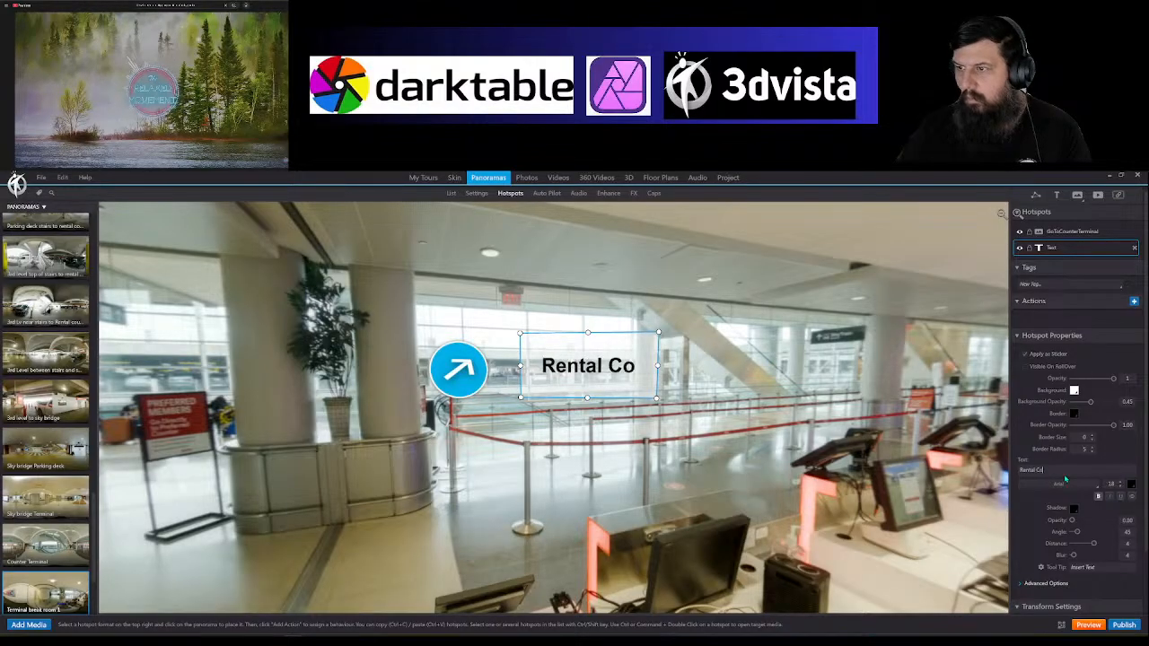
text(unter)
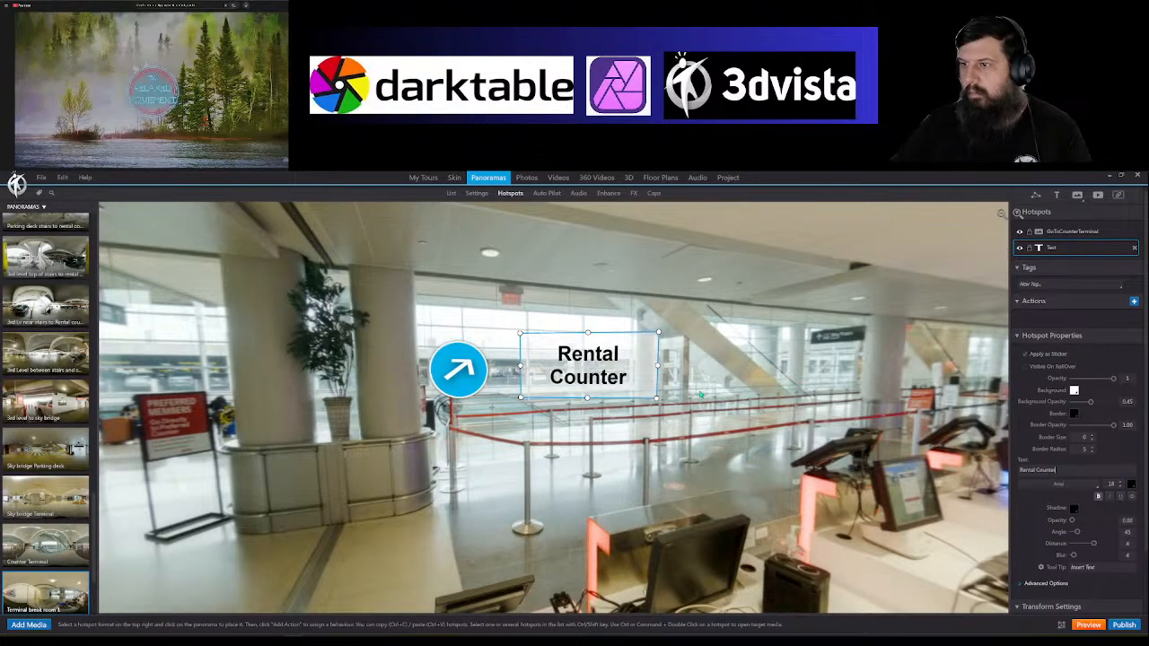
drag(658, 365, 667, 366)
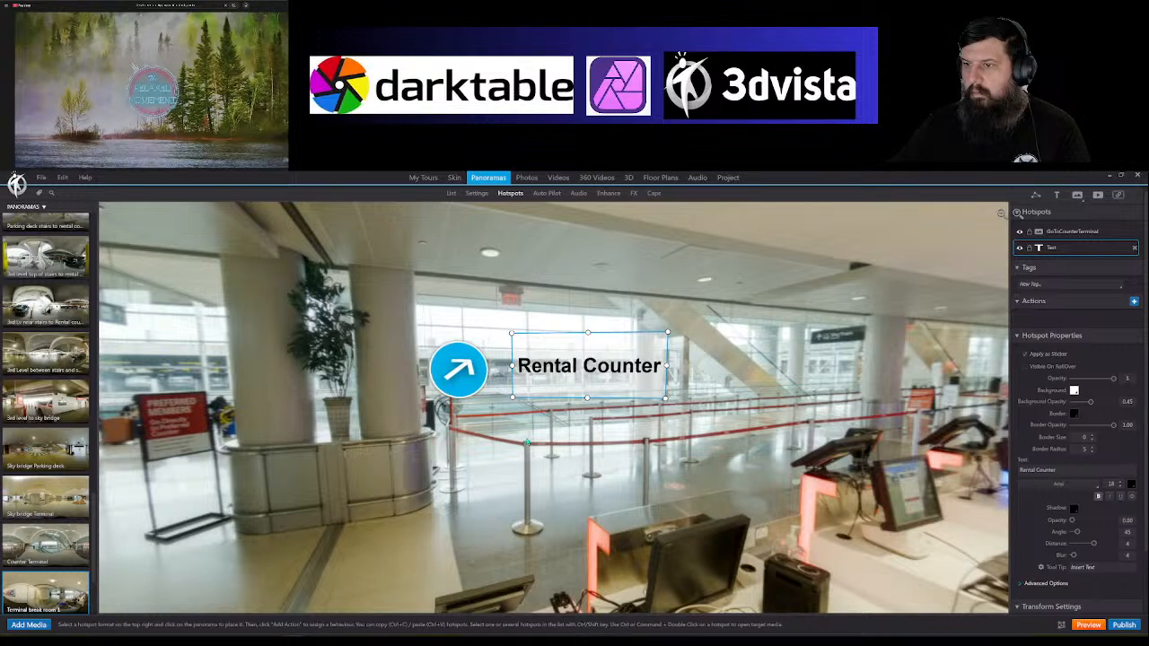
Step: Link Sky bridge Terminal using the blue up-left arrow near the Preferred Members sign, skip the return hotspot, and raise the arrow slightly
drag(527, 442, 853, 474)
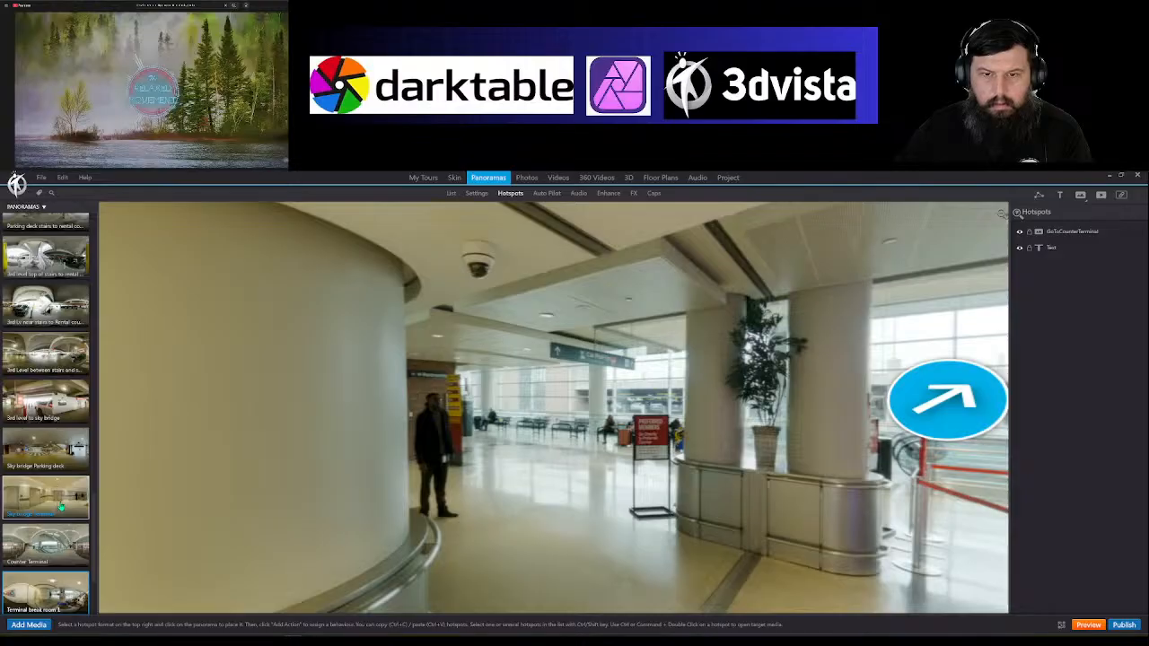
double_click(527, 434)
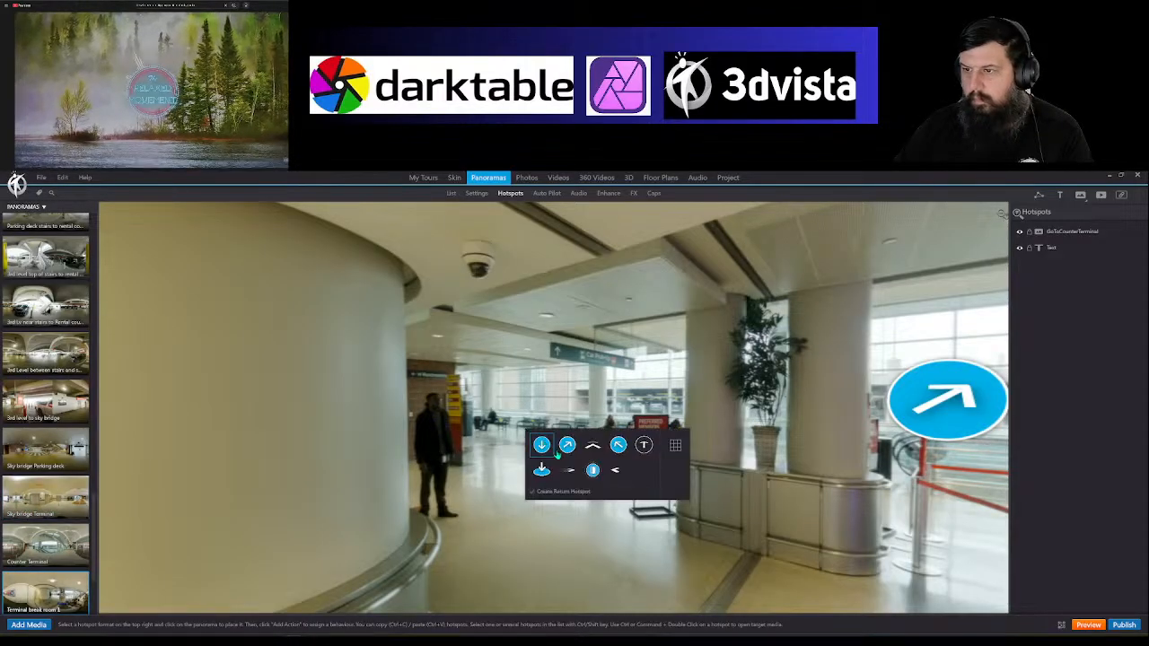
click(618, 453)
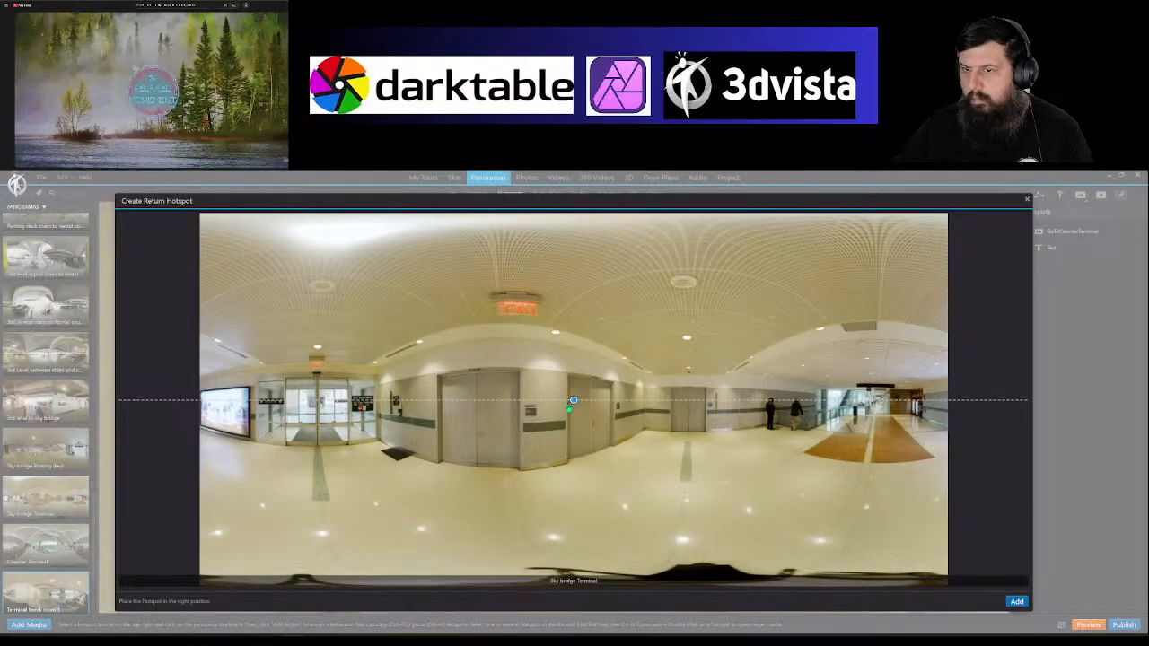
click(1026, 202)
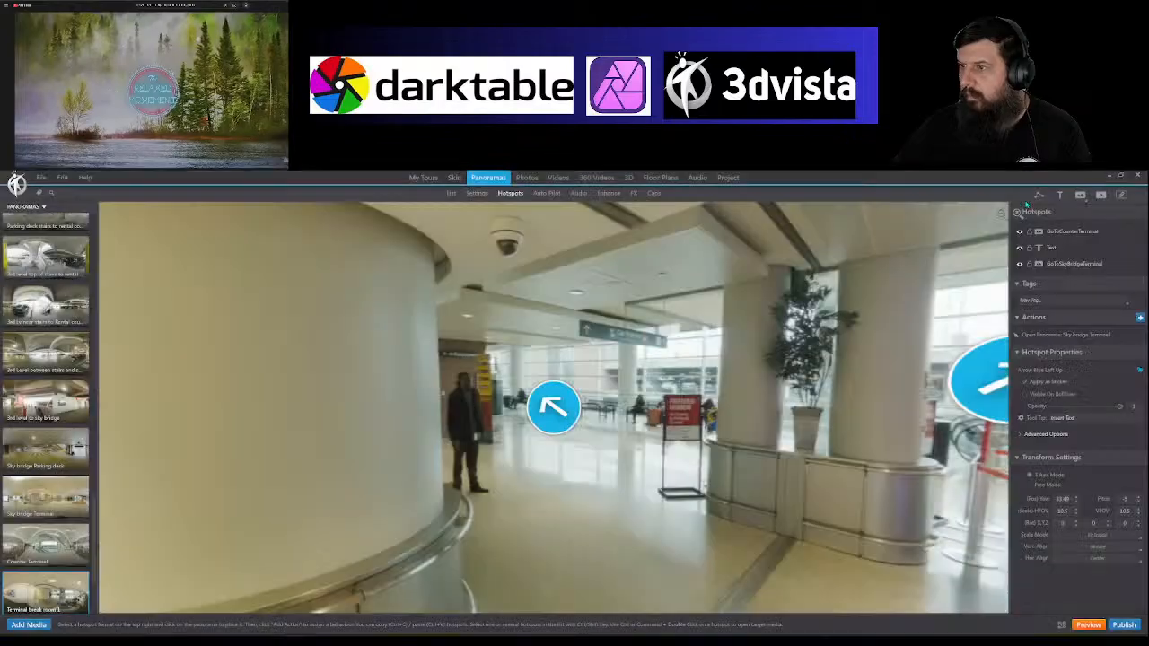
drag(591, 391, 586, 384)
drag(699, 484, 457, 479)
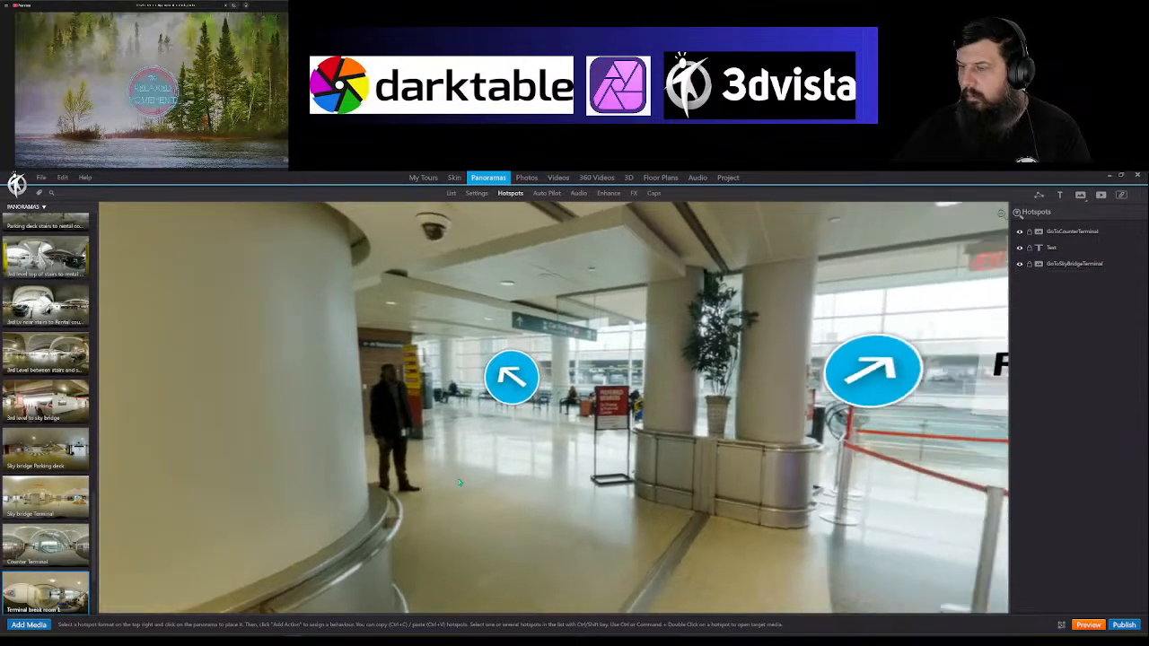
click(401, 379)
drag(401, 379, 404, 372)
Step: Add a text box below the blue up-left arrow, widen it and centre it under the arrow
click(1058, 195)
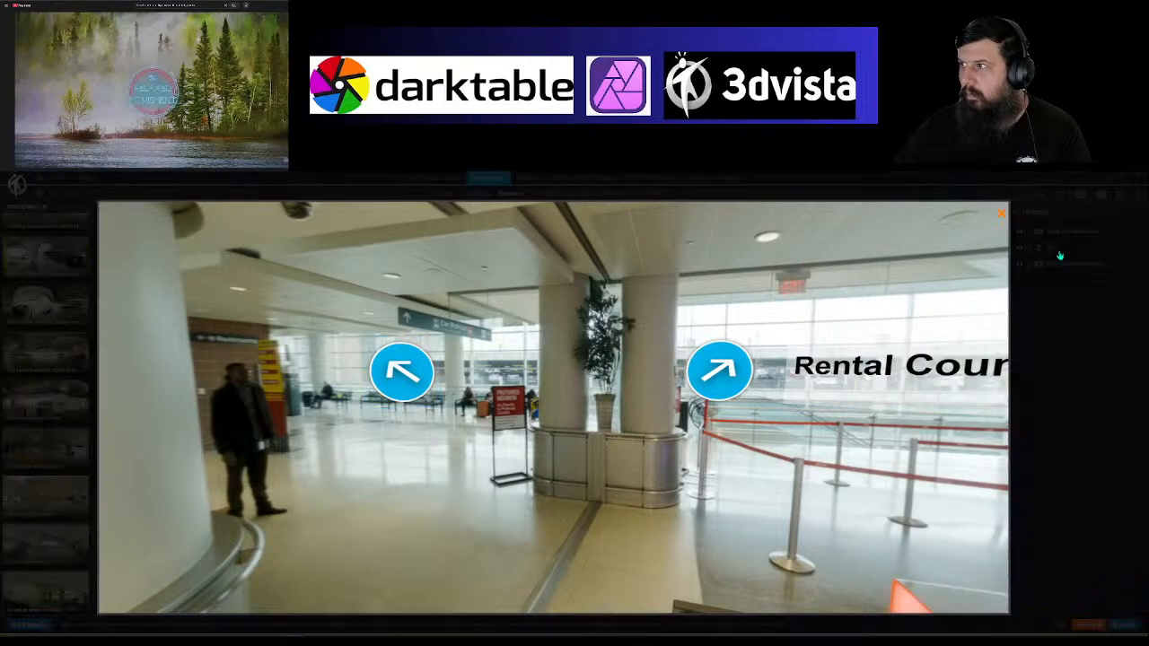
click(339, 425)
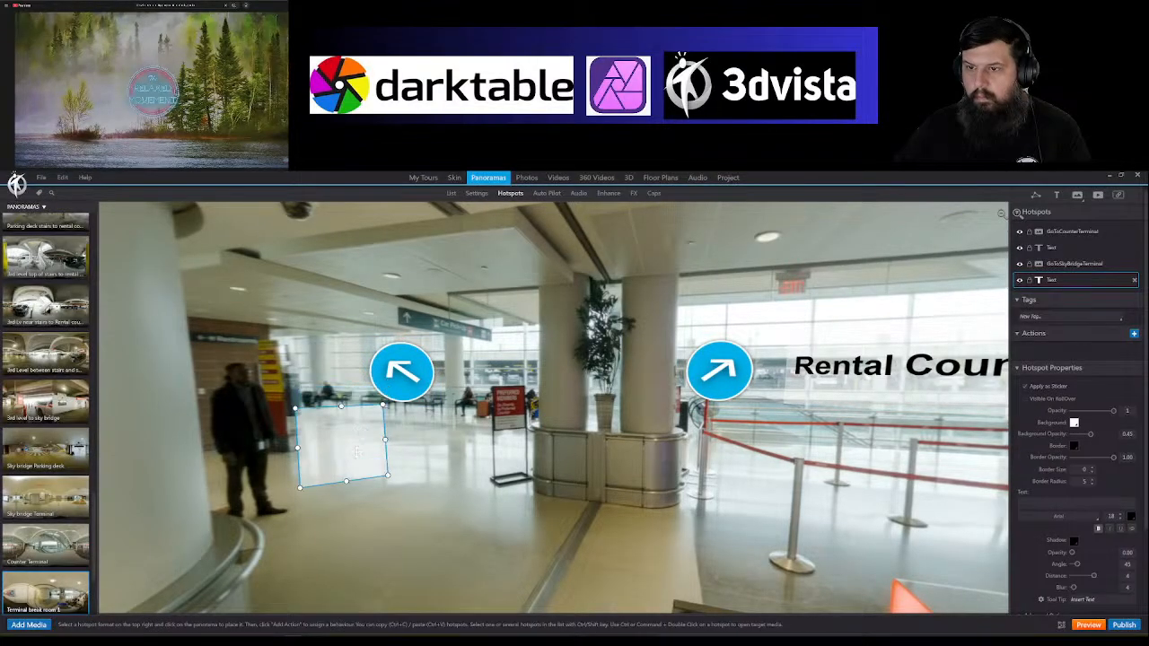
drag(384, 437, 422, 436)
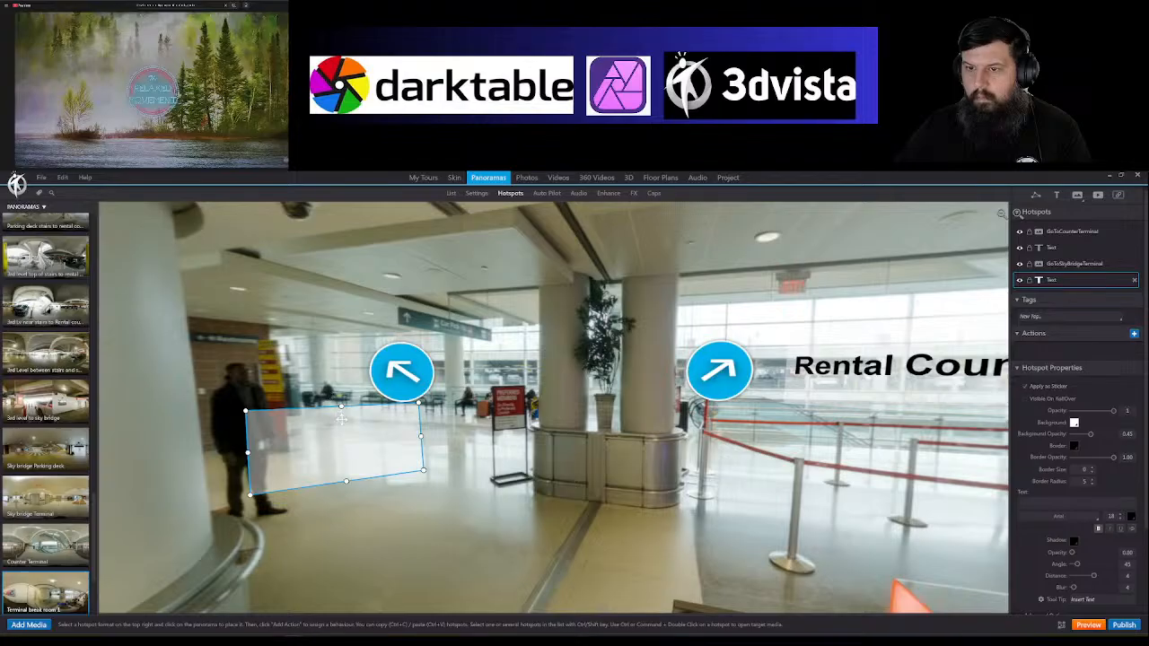
drag(341, 418, 403, 416)
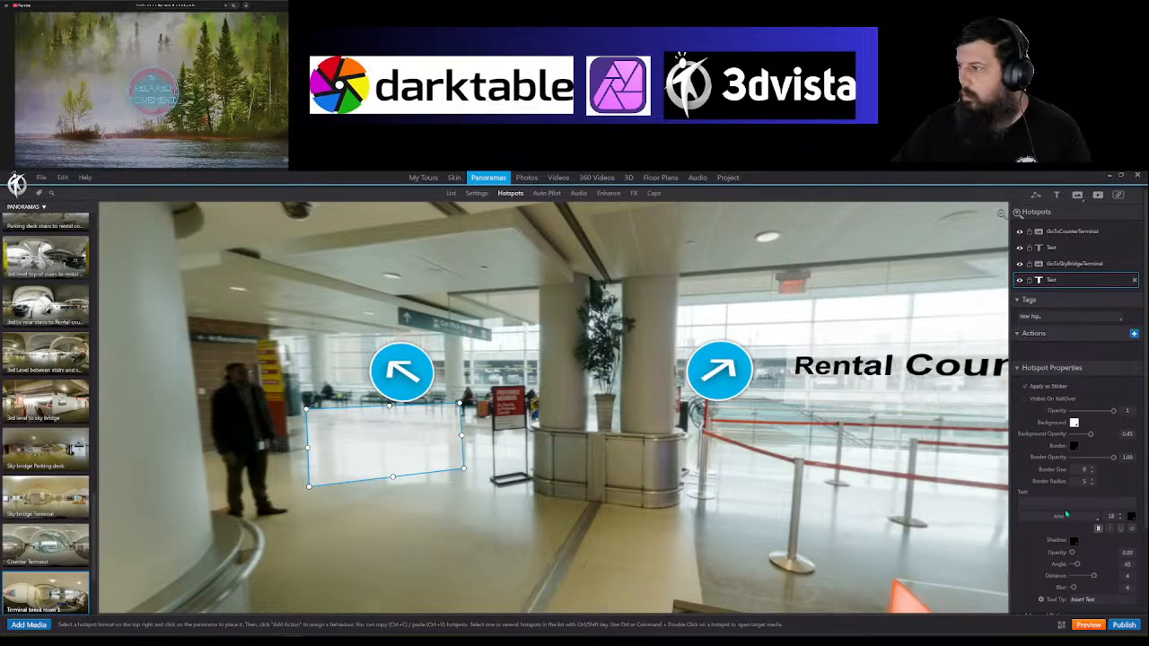
Step: Enter "To Sky Bridge" as the label text, widen the box and move it to the left side of the up-left arrow
text(To)
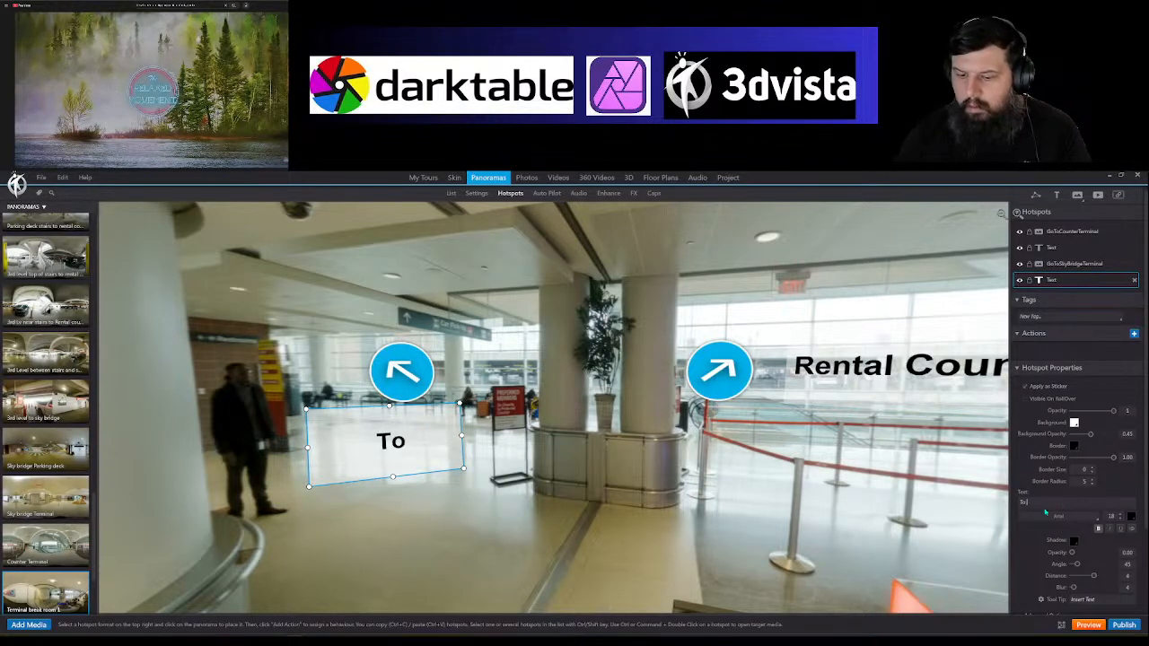
text( Sky B)
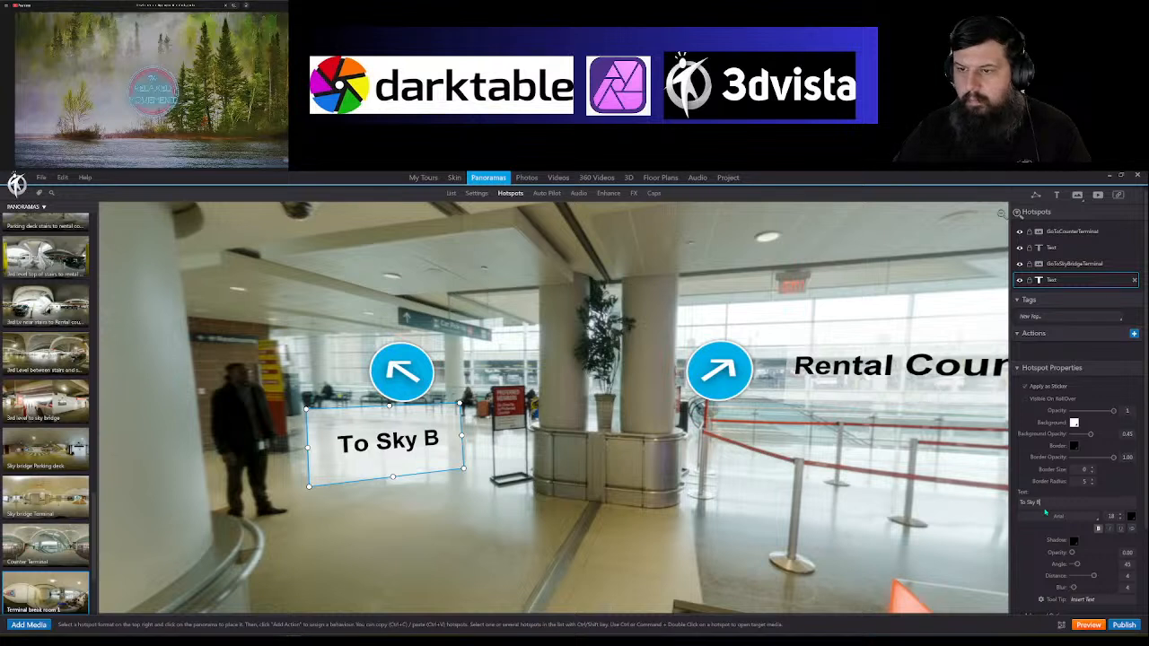
text(ridge)
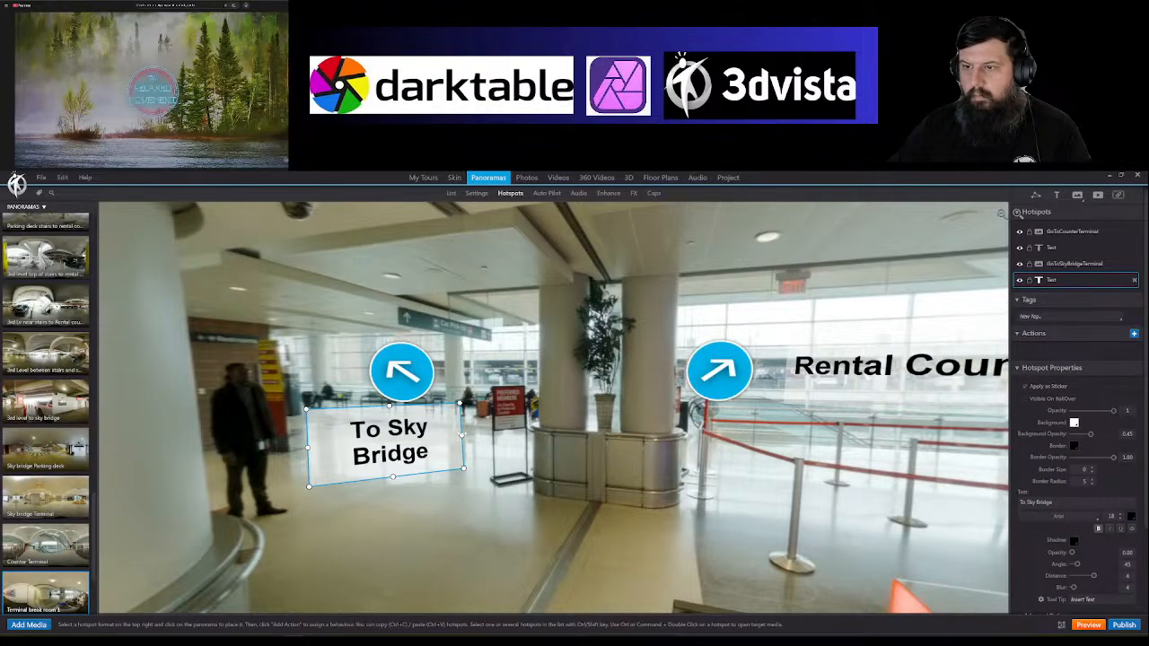
mouse_move(462, 436)
mouse_down()
mouse_move(478, 434)
mouse_move(468, 436)
mouse_up()
drag(395, 441, 298, 387)
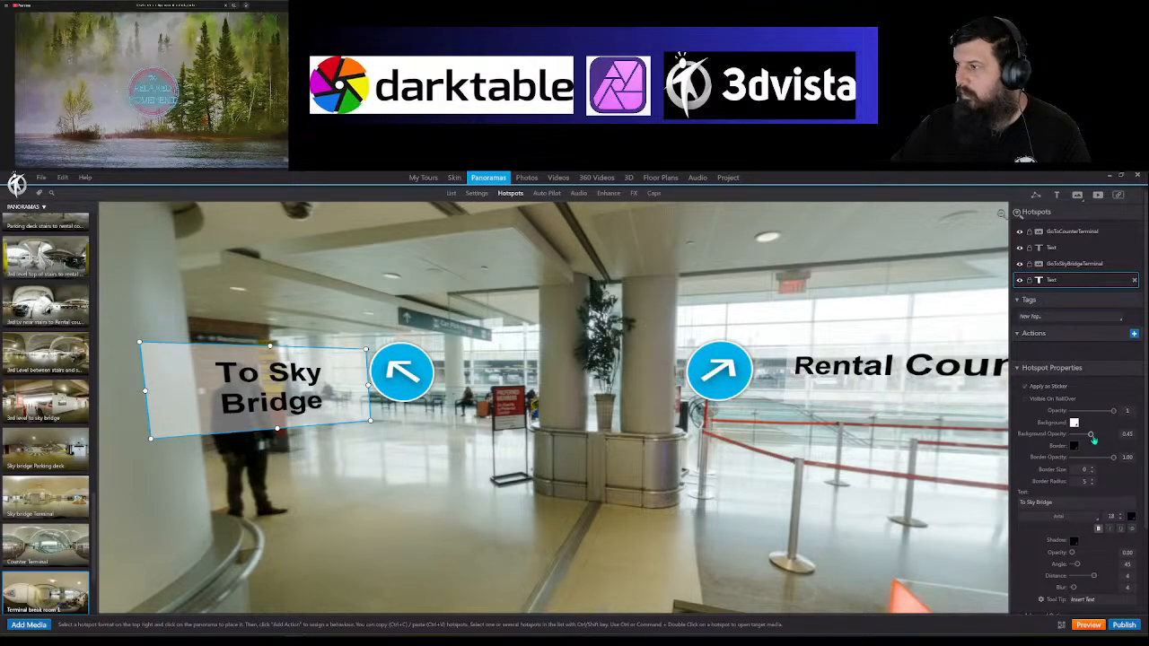
Step: Set the "To Sky Bridge" label's background opacity to 0.87 and raise the "Rental Counter" label's background opacity as well
drag(1091, 434, 1107, 434)
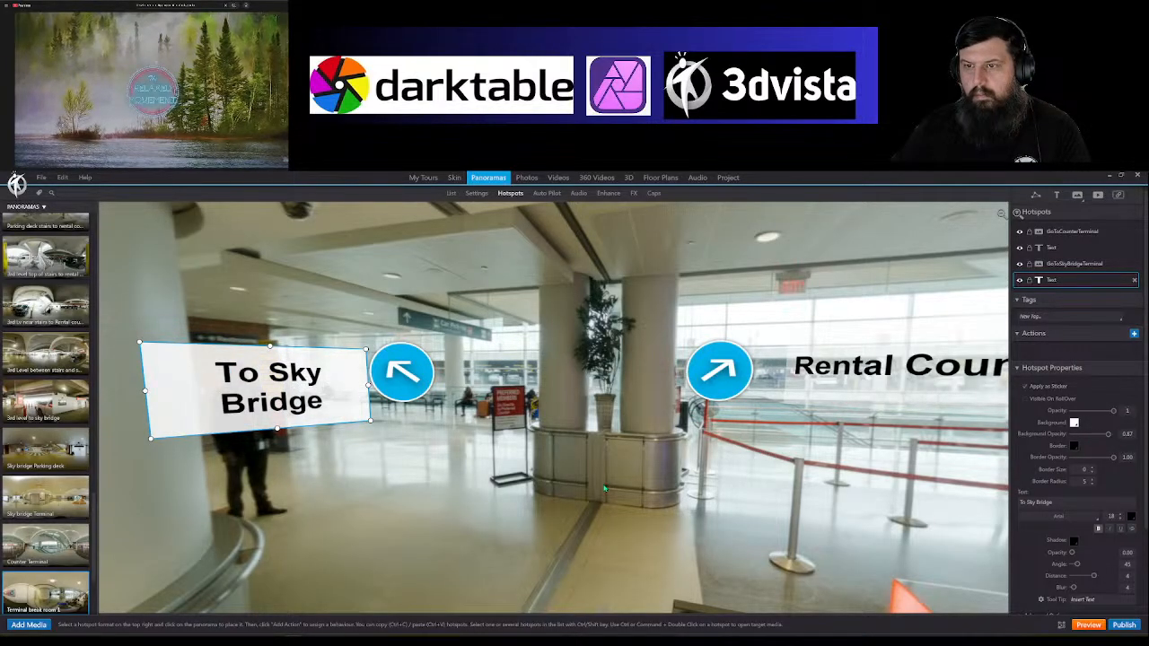
drag(604, 489, 388, 494)
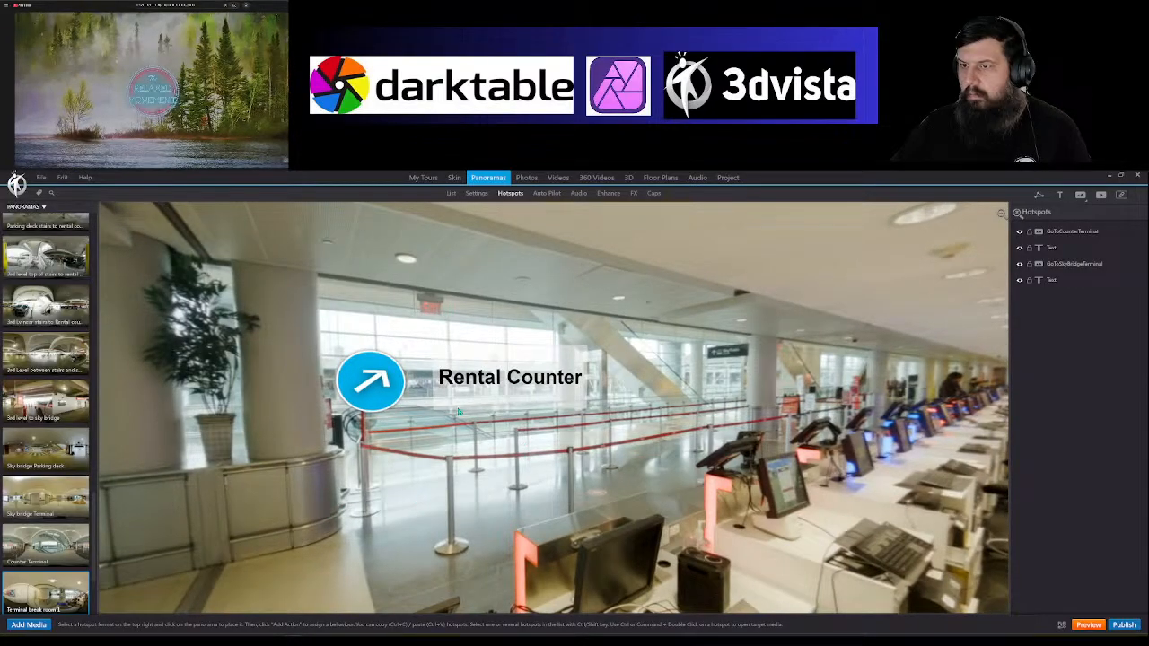
click(473, 389)
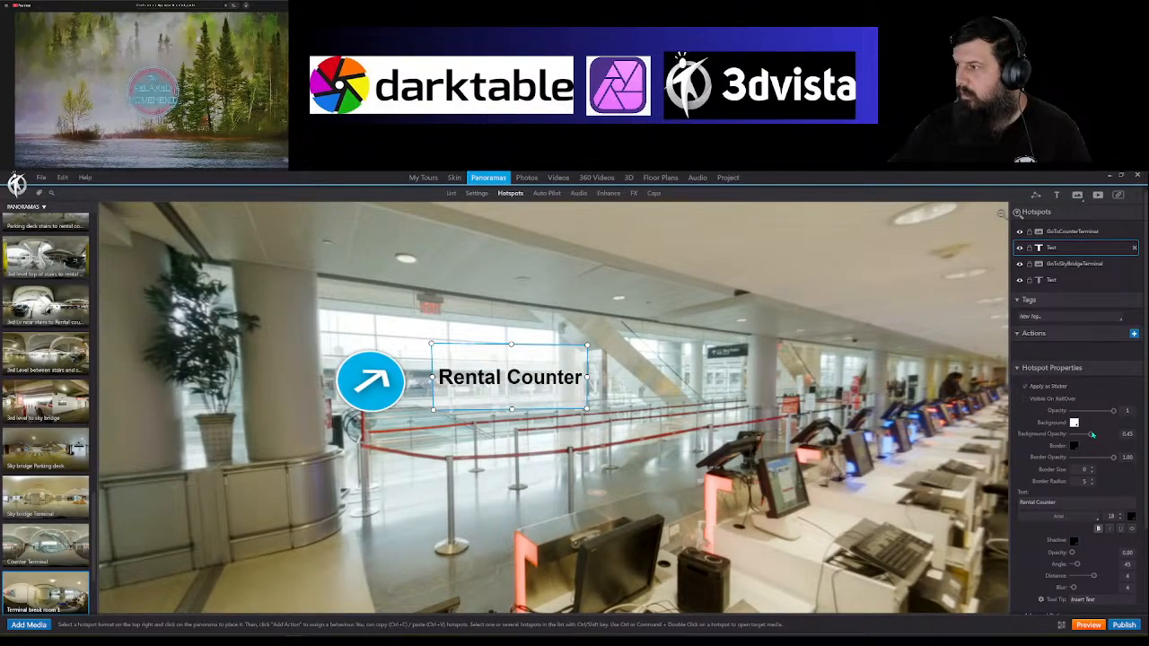
drag(1092, 435, 1113, 435)
click(777, 475)
Step: Link Terminal Break room on the door beside the round column using the blue up-left arrow, placing its return hotspot at the break room doorway
drag(778, 477, 884, 466)
drag(619, 513, 834, 475)
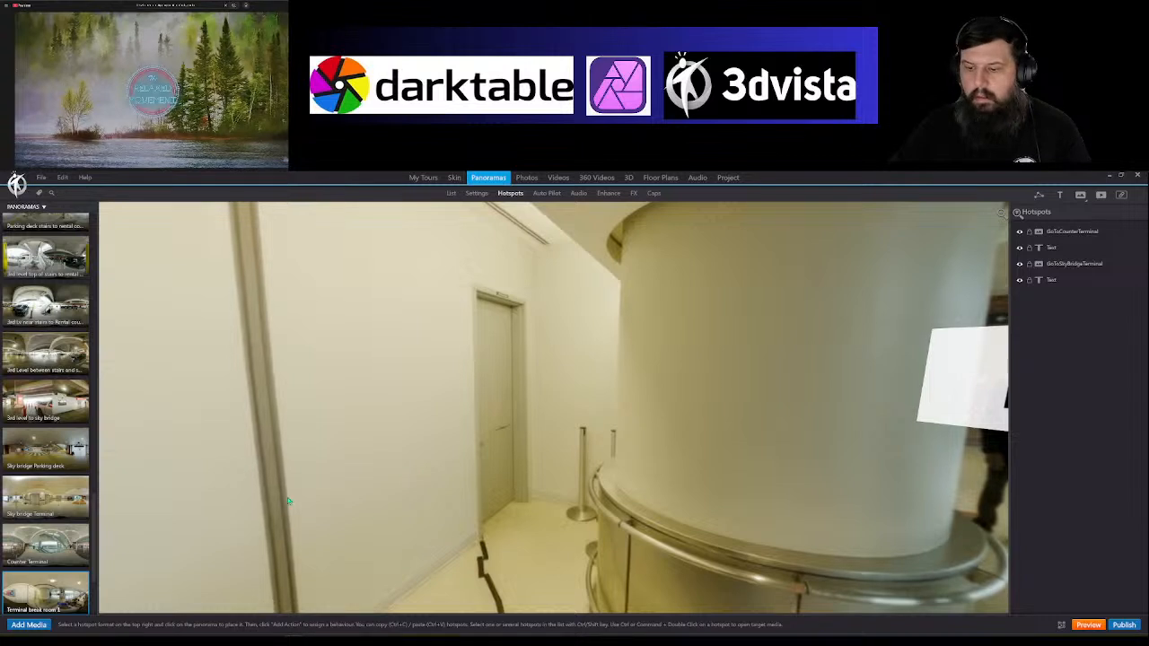
scroll(54, 454, down, 3)
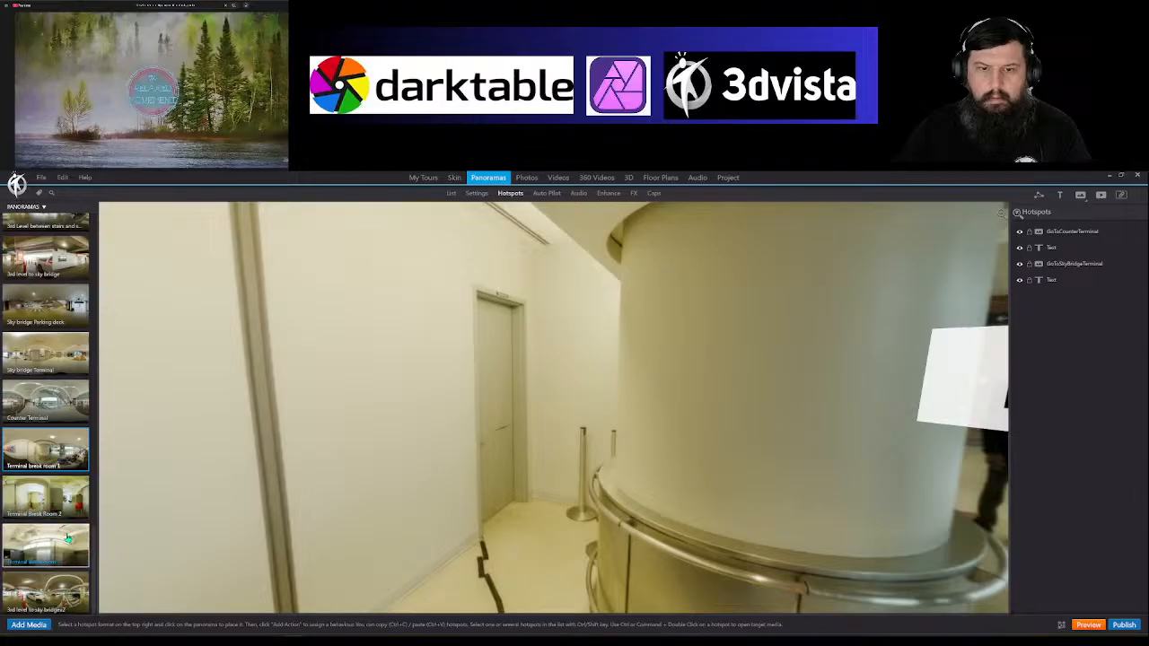
drag(51, 554, 505, 386)
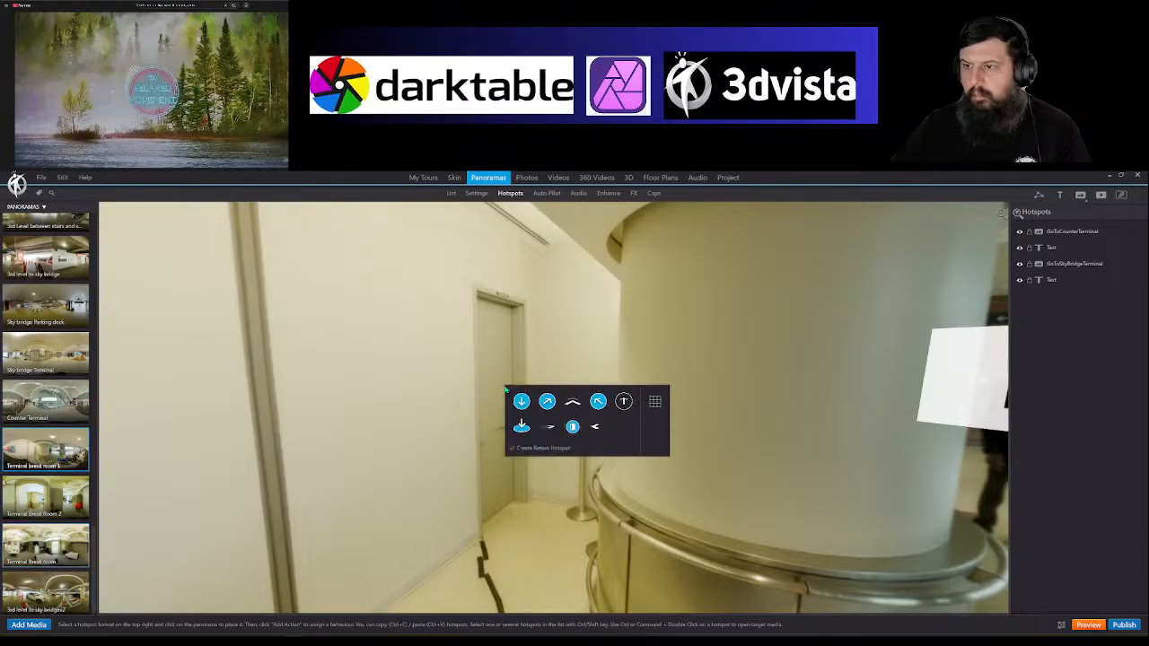
click(598, 402)
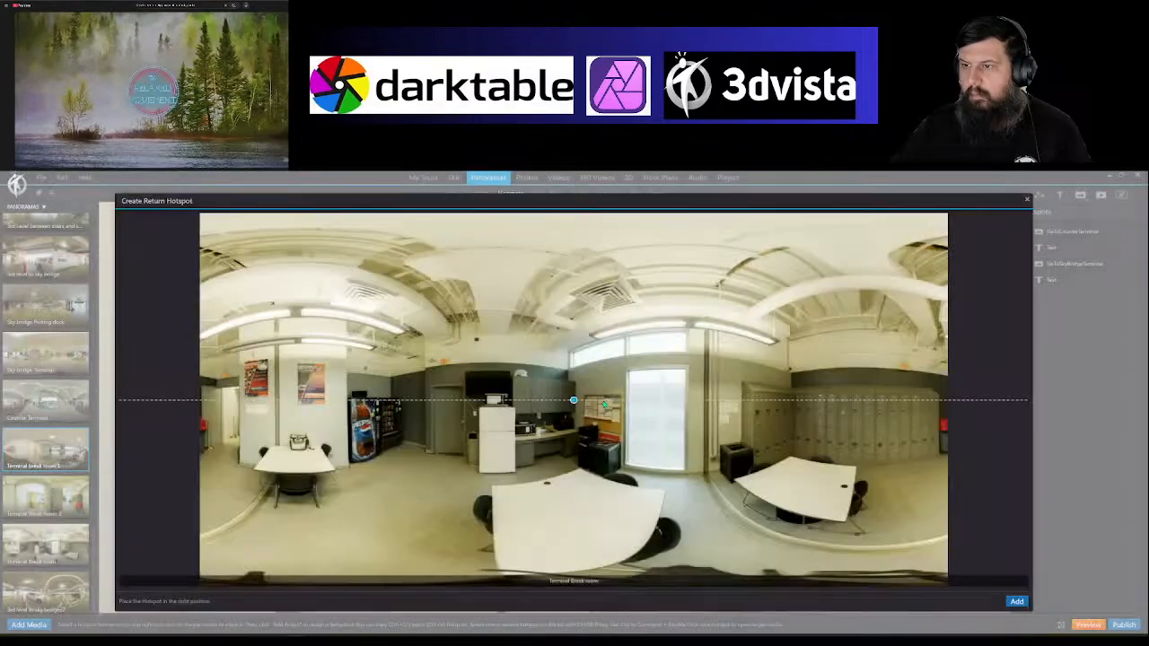
drag(573, 405, 224, 418)
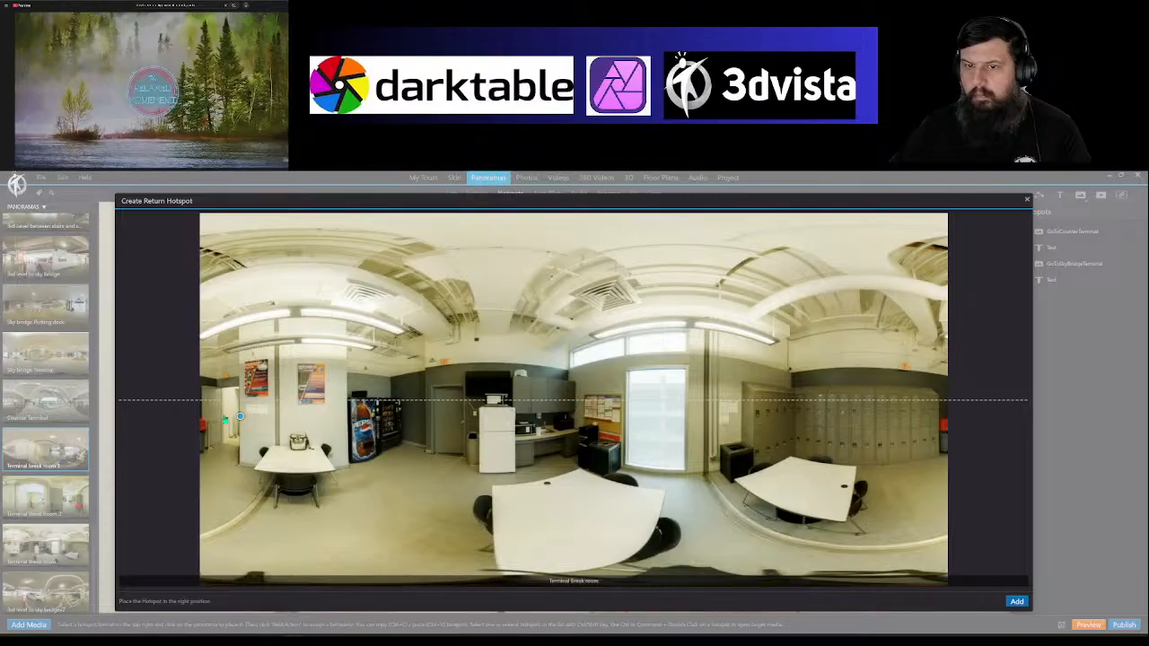
click(1015, 601)
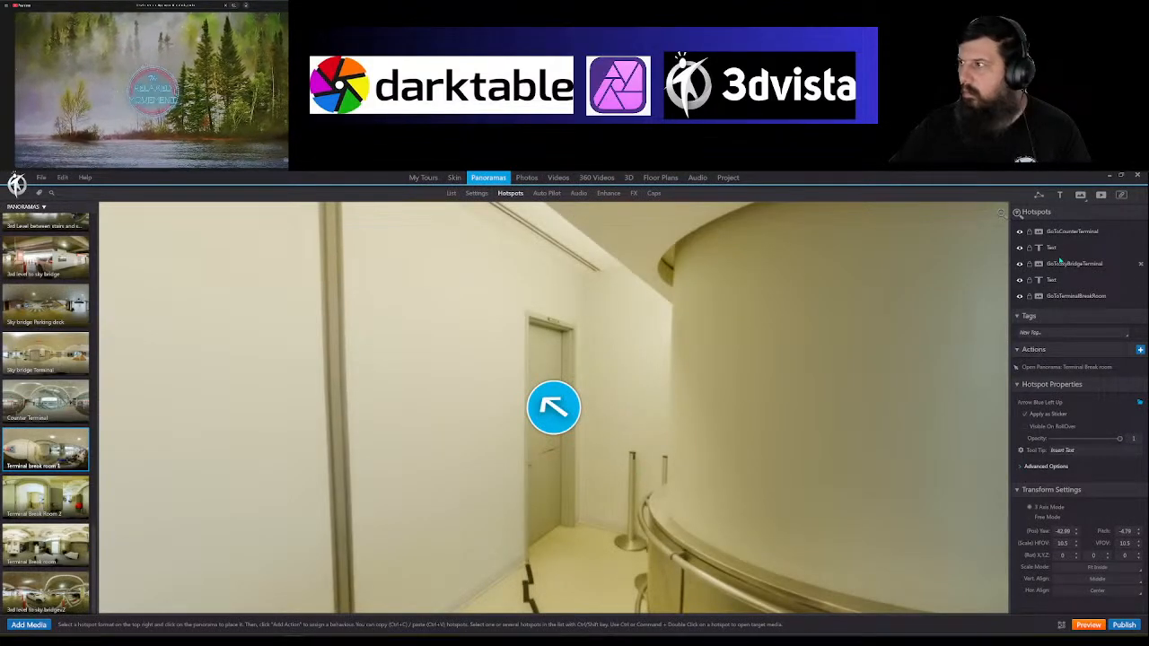
Step: Add a text box near the break room door arrow, widen it and move it to the left side of the arrow
click(1060, 195)
click(519, 359)
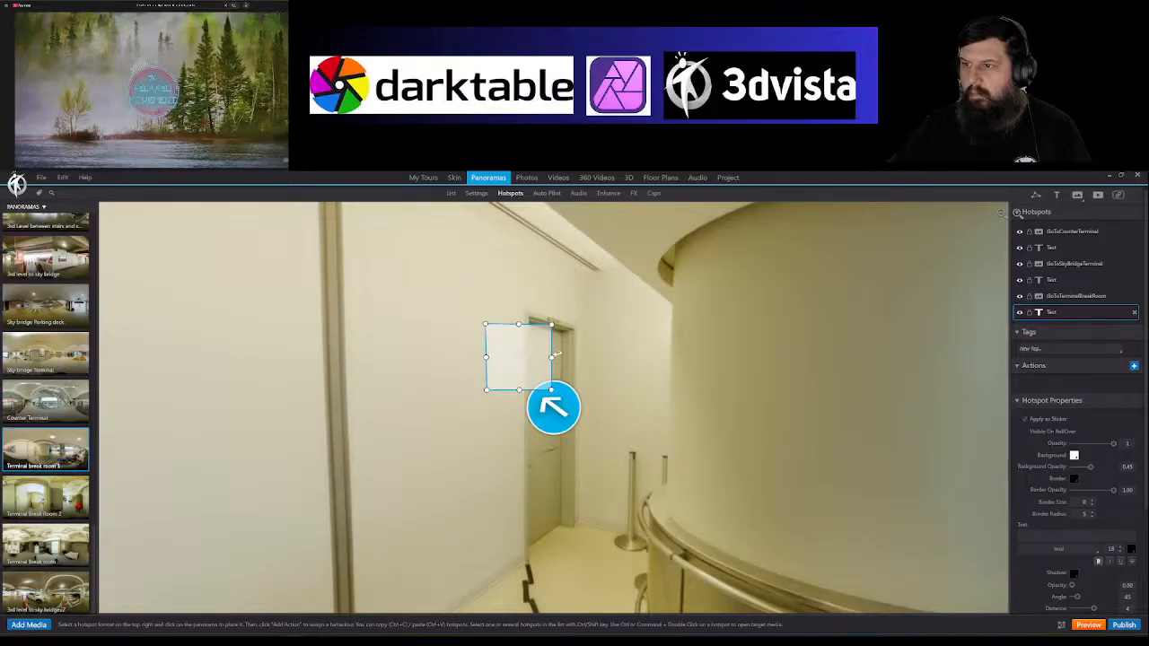
drag(552, 357, 622, 352)
drag(511, 357, 577, 338)
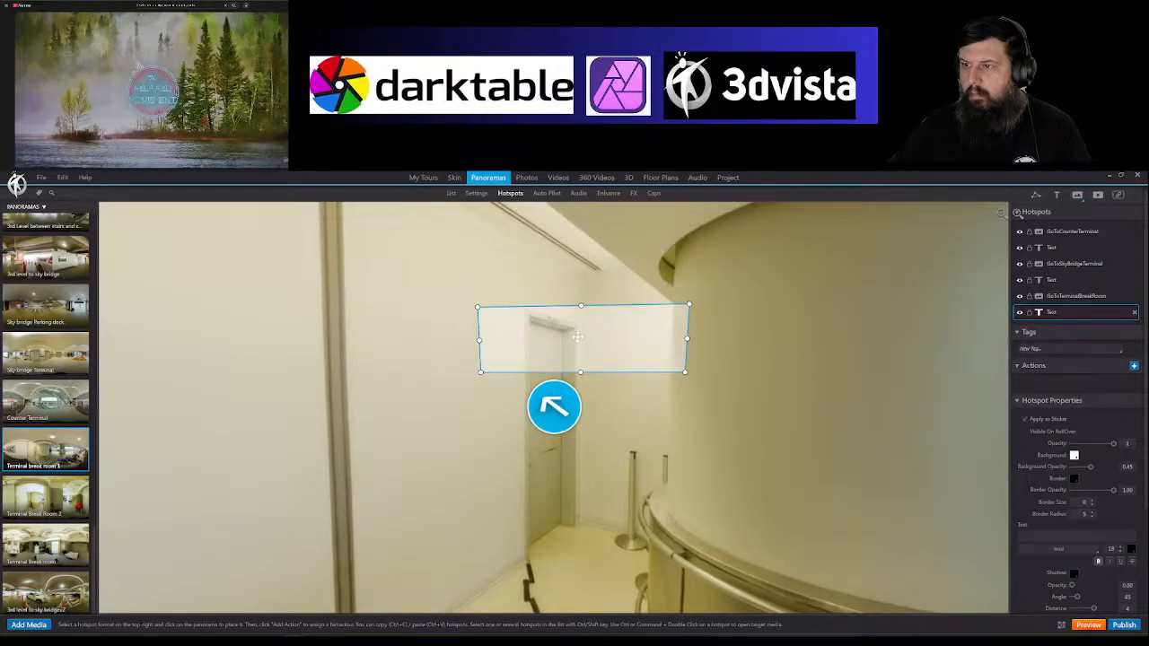
drag(675, 420, 554, 359)
click(520, 360)
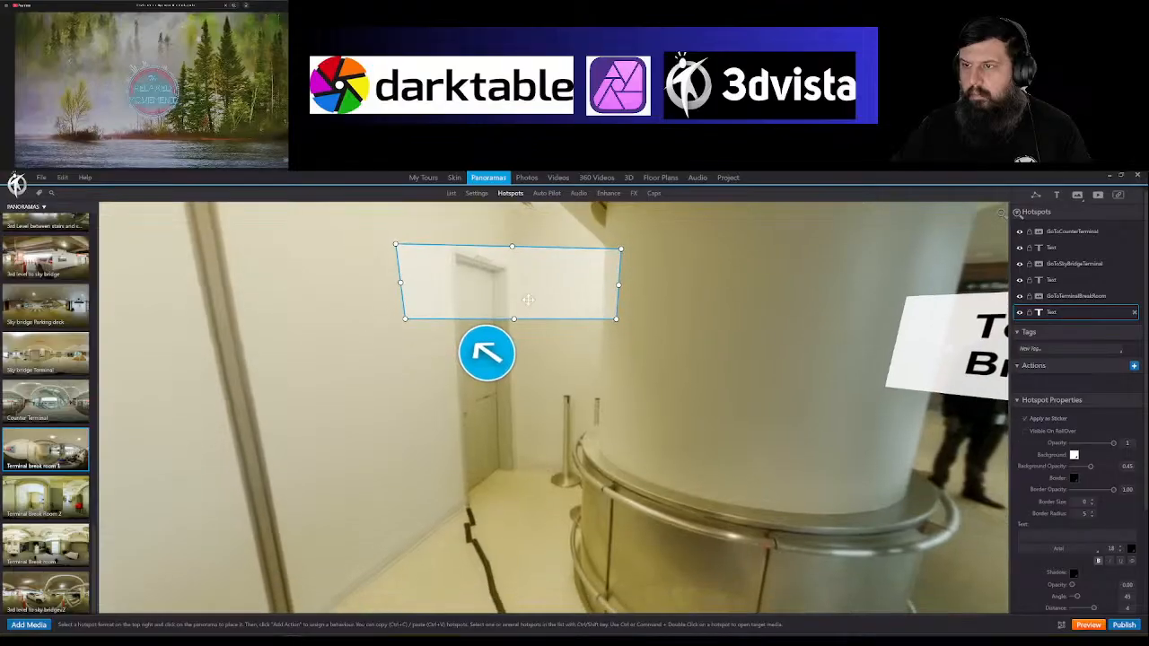
drag(522, 299, 347, 371)
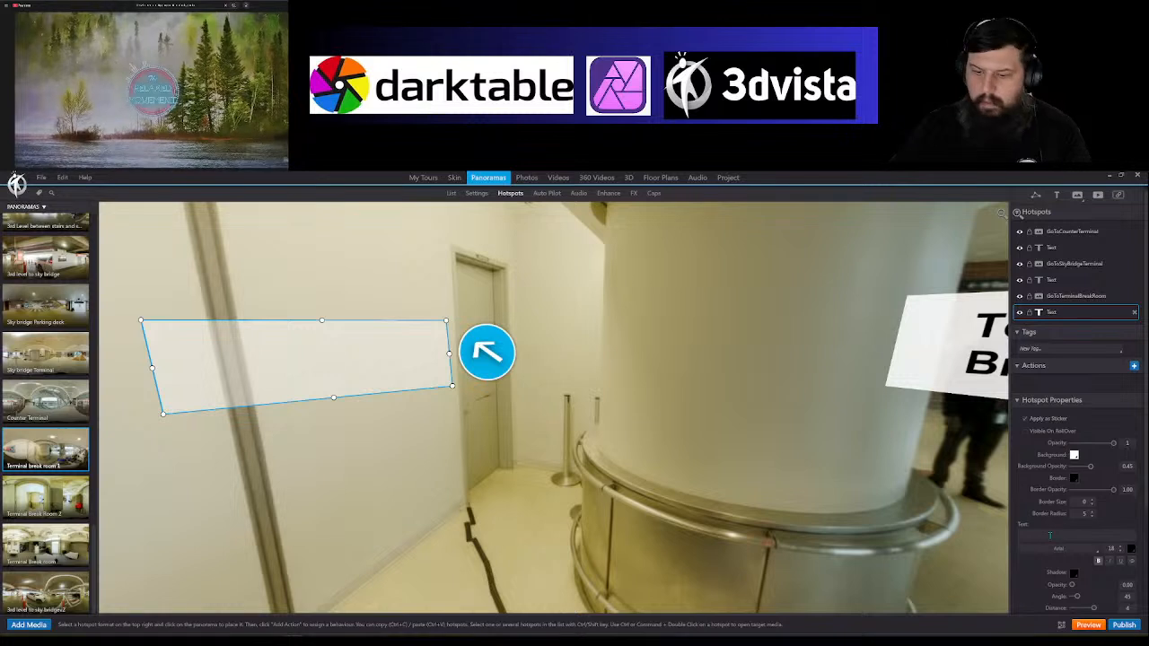
Step: Enter "Rental Counter Breakroom" as the text of the label beside the door arrow
text(Rental Co)
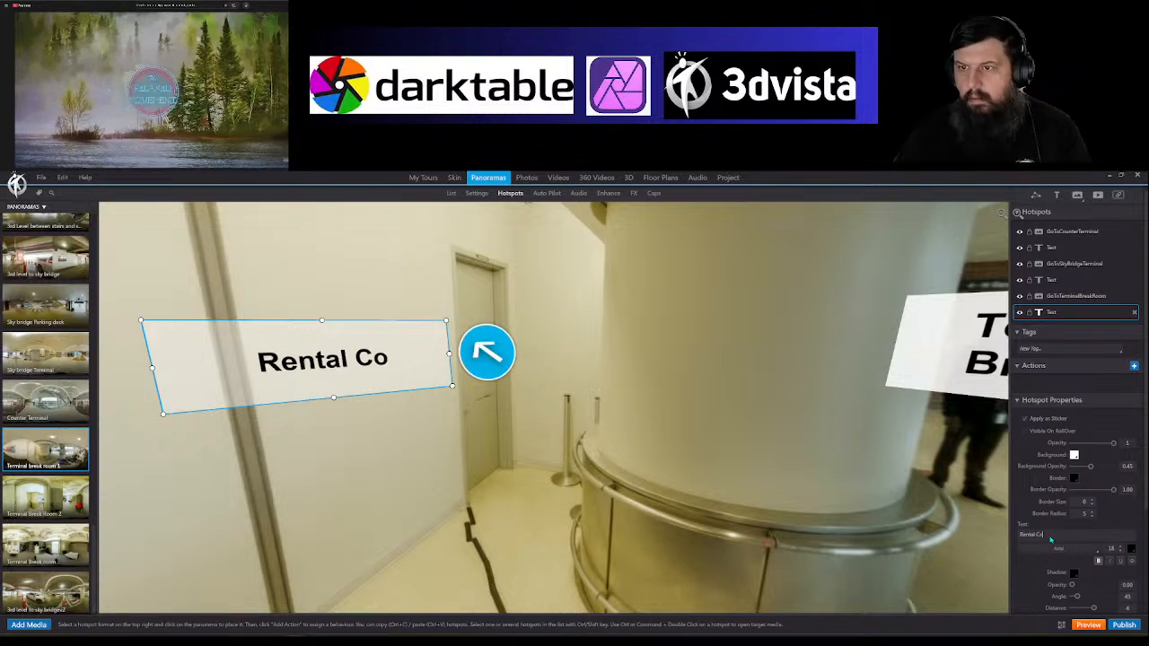
text(unter Bre)
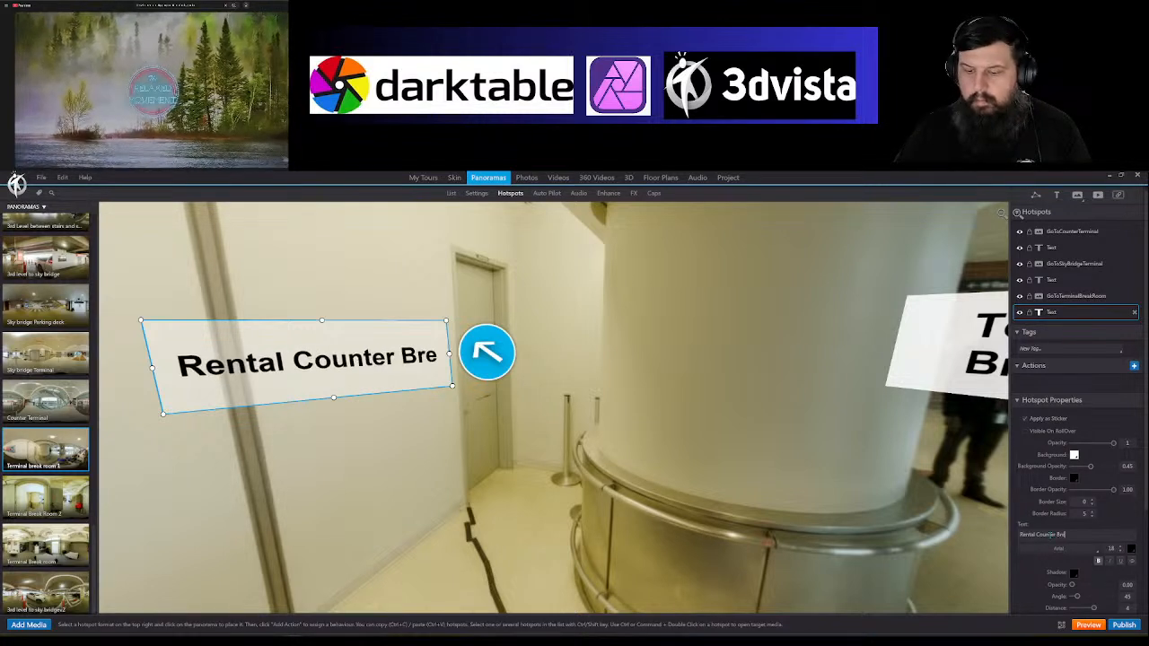
text(akroom)
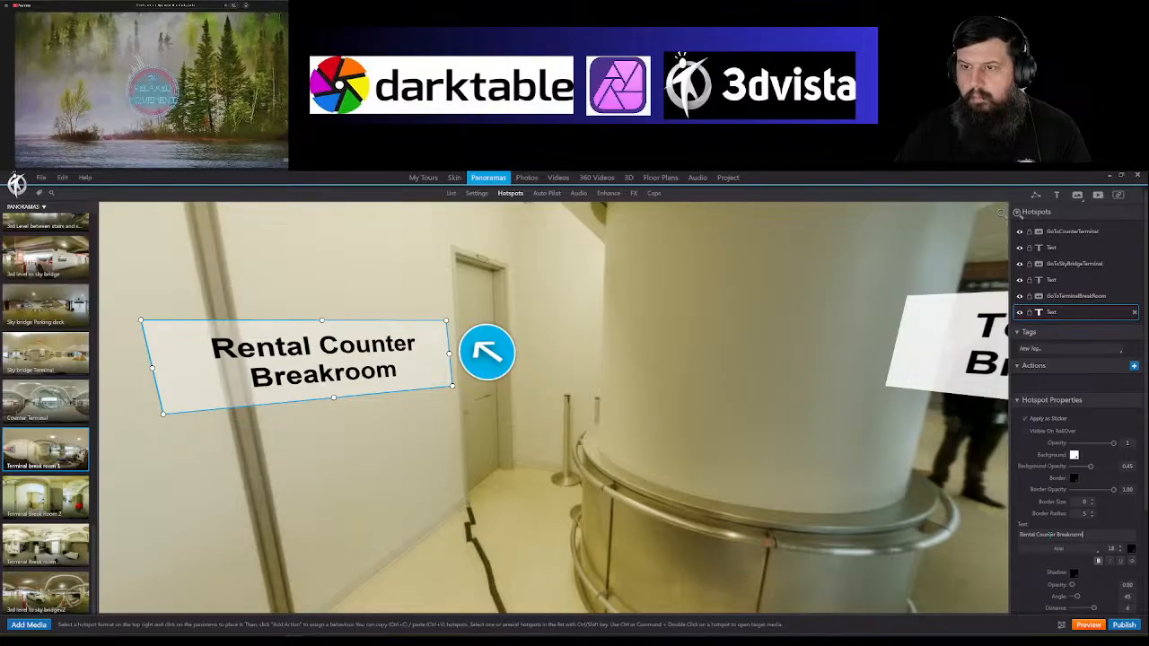
click(924, 493)
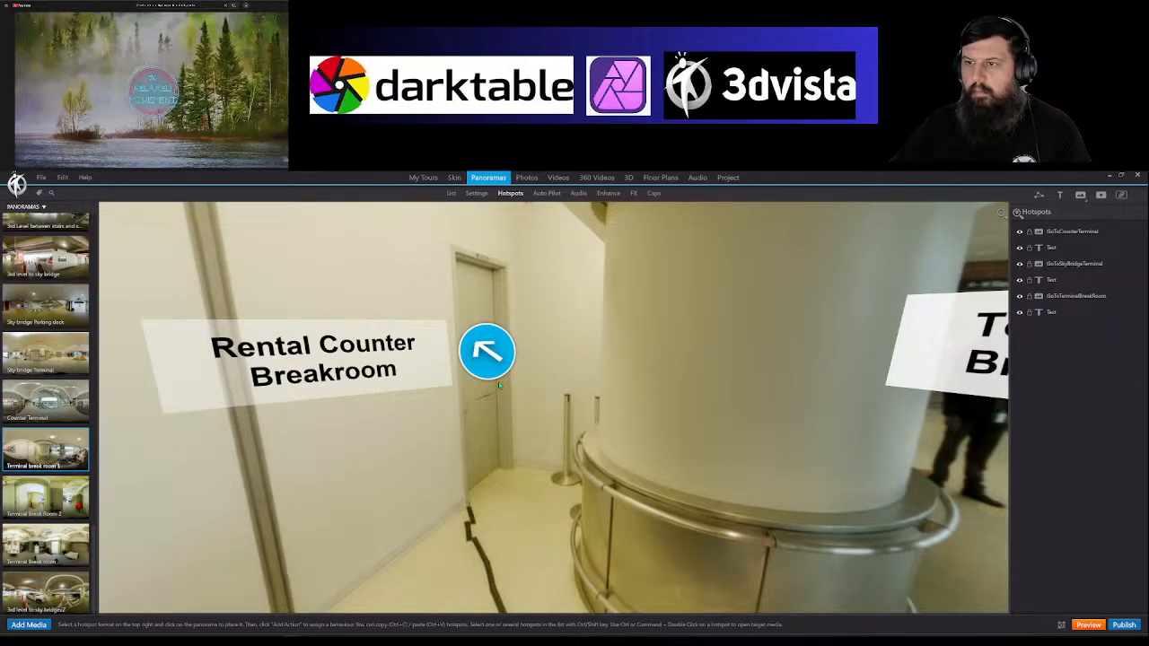
Step: Open the linked break room panorama, replace its return arrow with the blue right-up arrow and move it onto the open door
click(488, 352)
double_click(487, 353)
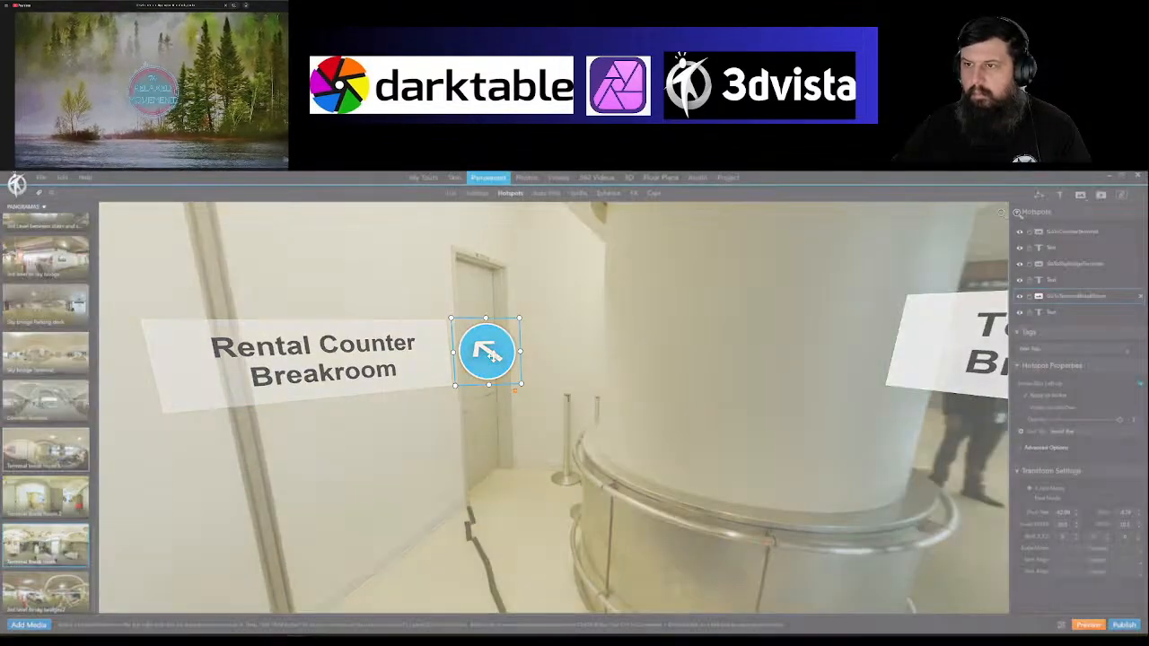
drag(454, 418, 603, 427)
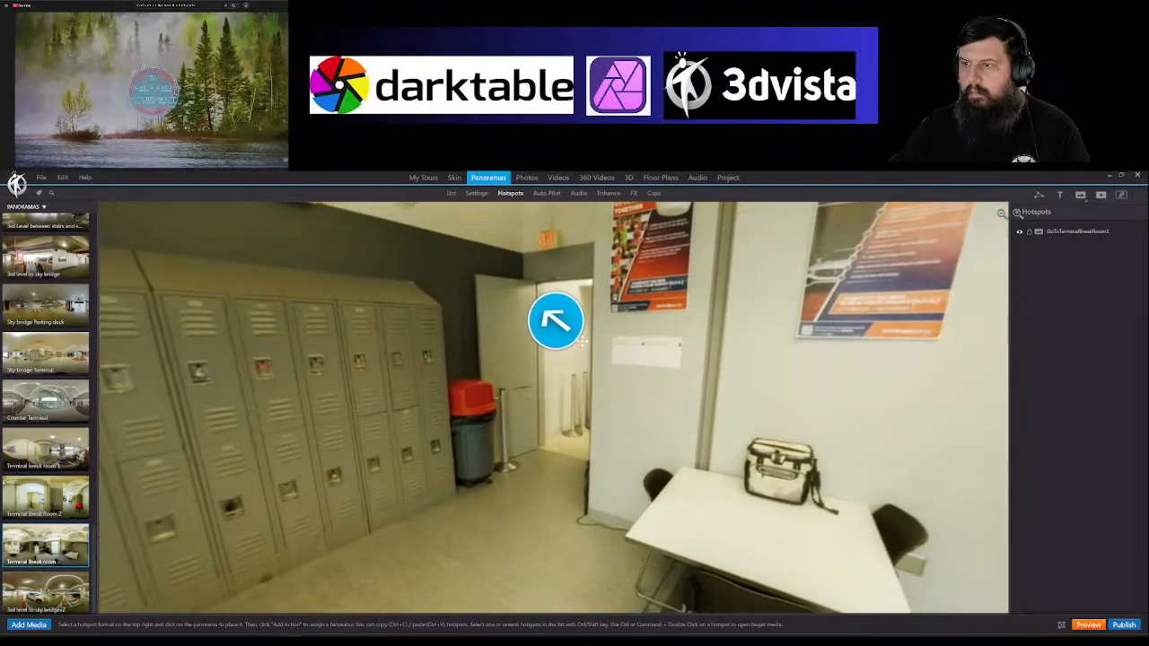
click(555, 321)
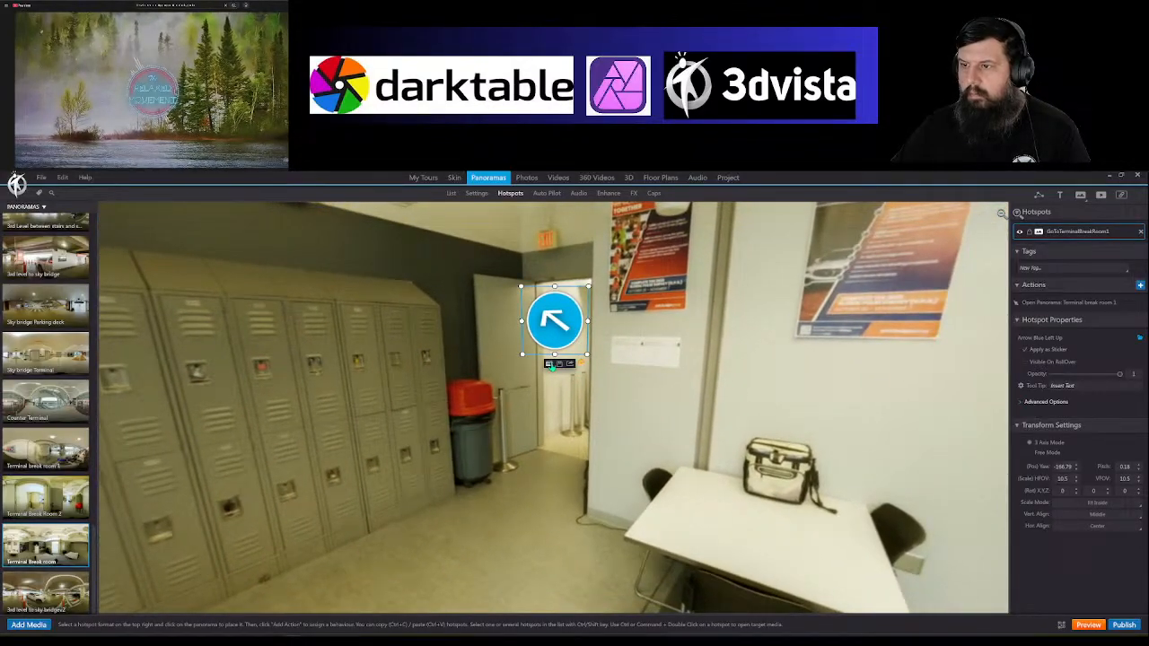
click(549, 364)
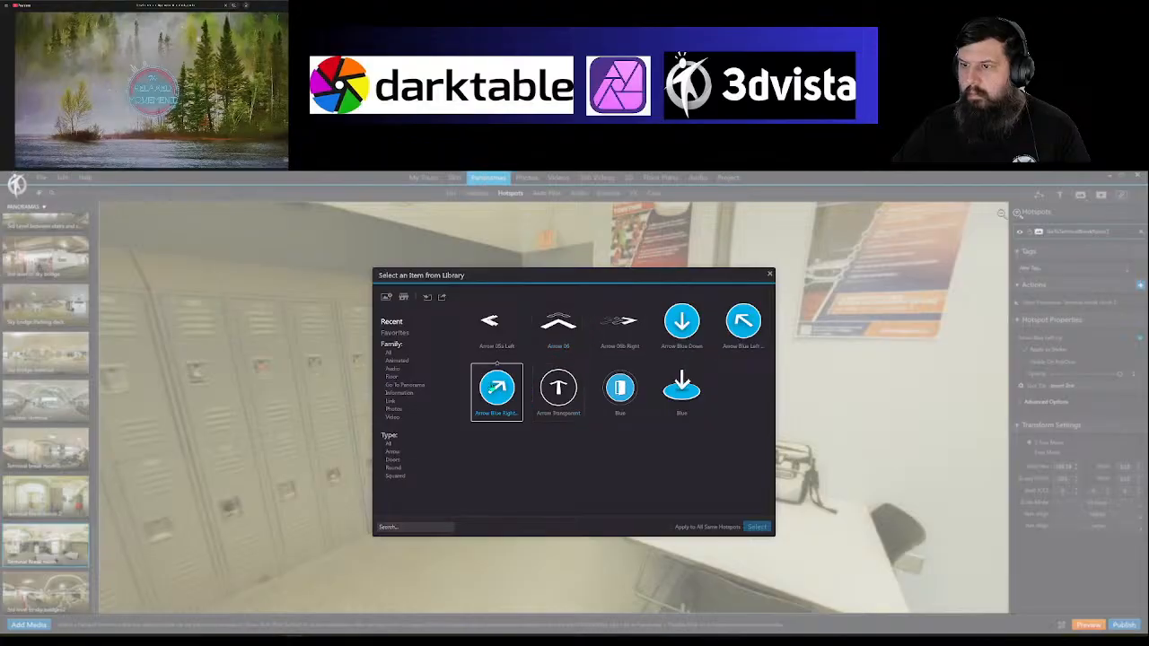
click(496, 389)
click(762, 527)
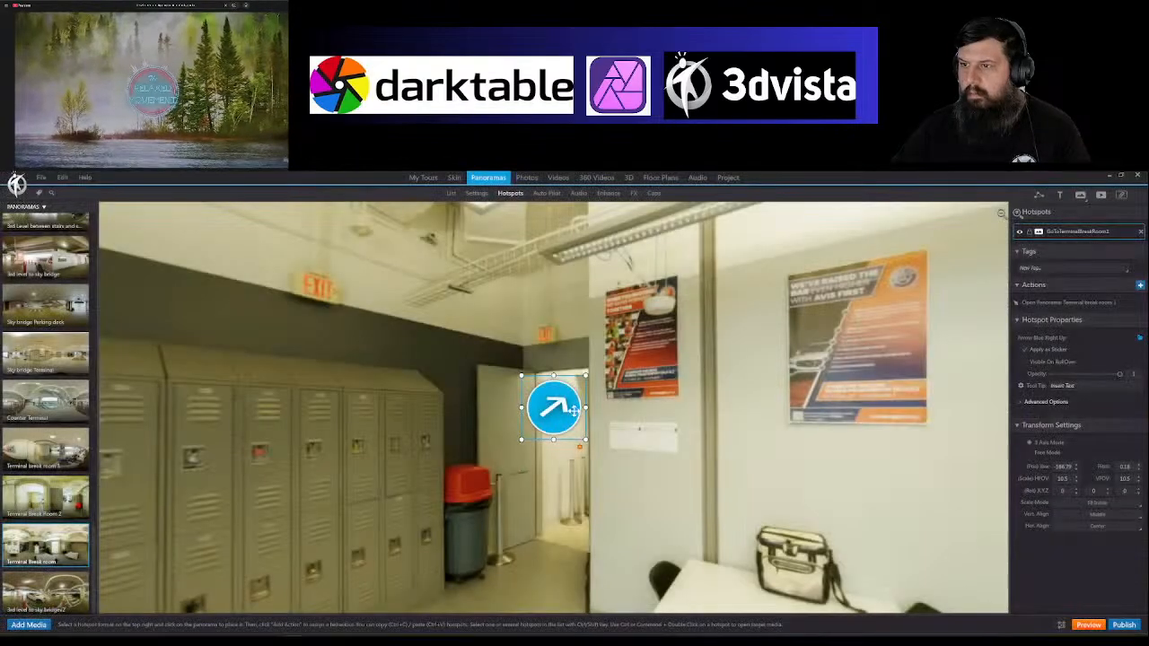
drag(571, 410, 523, 417)
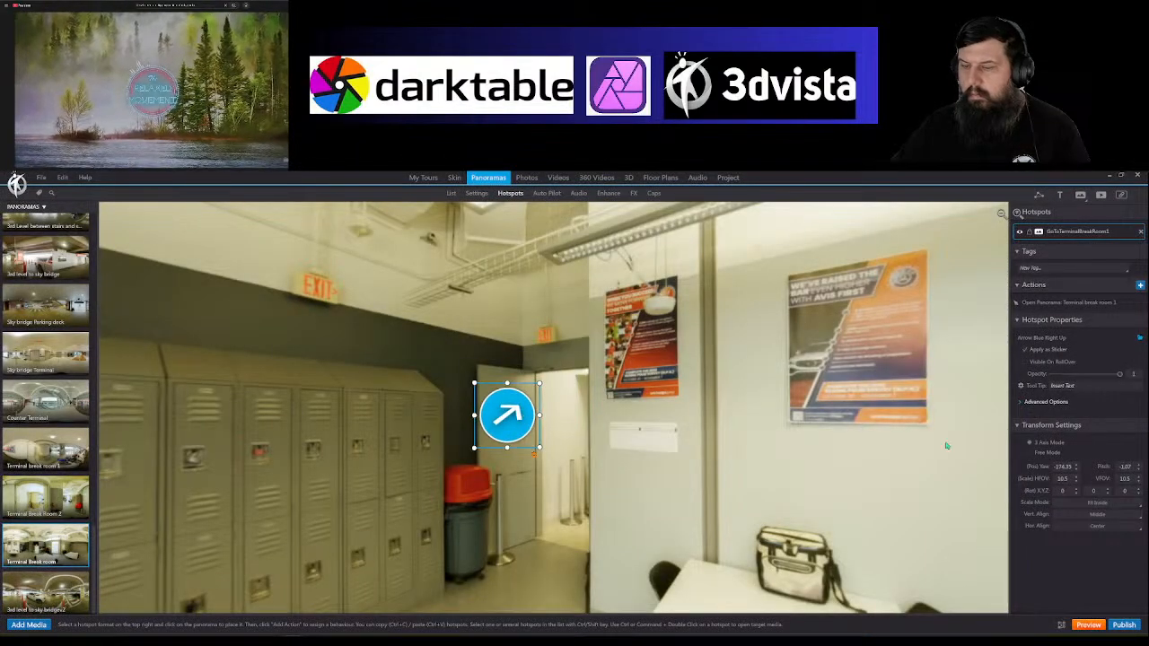
Step: Add a widened text box above the break room's return arrow and enter "Rental Counter" as its text
click(1059, 196)
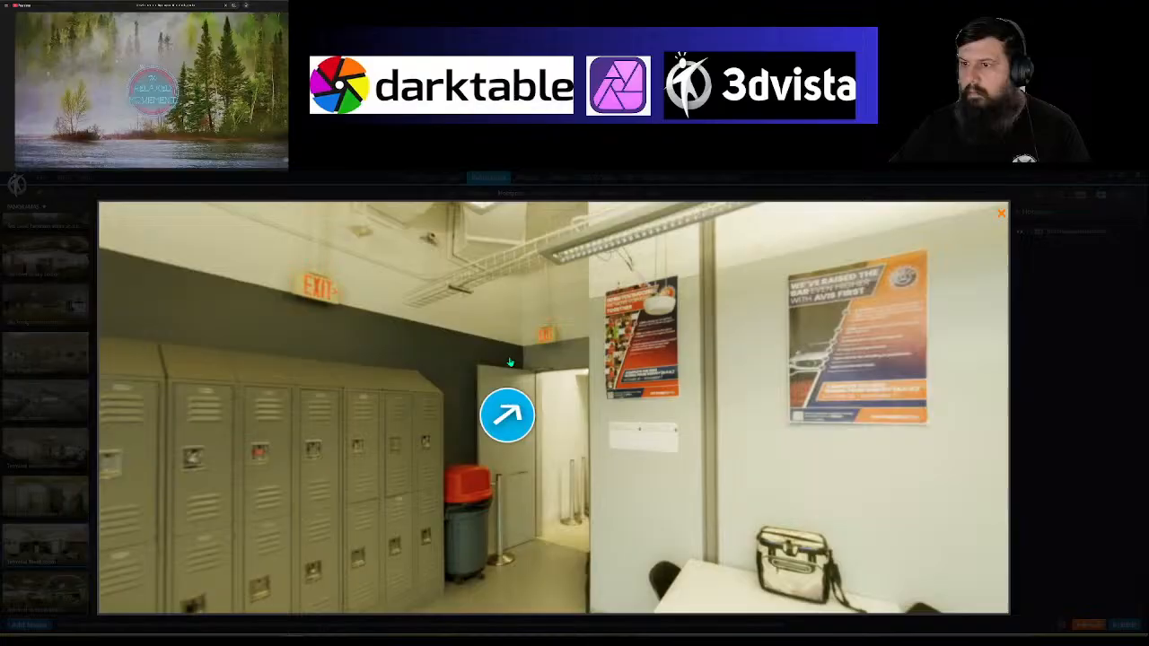
click(461, 357)
mouse_move(494, 358)
mouse_down()
mouse_move(547, 358)
mouse_move(487, 343)
mouse_up()
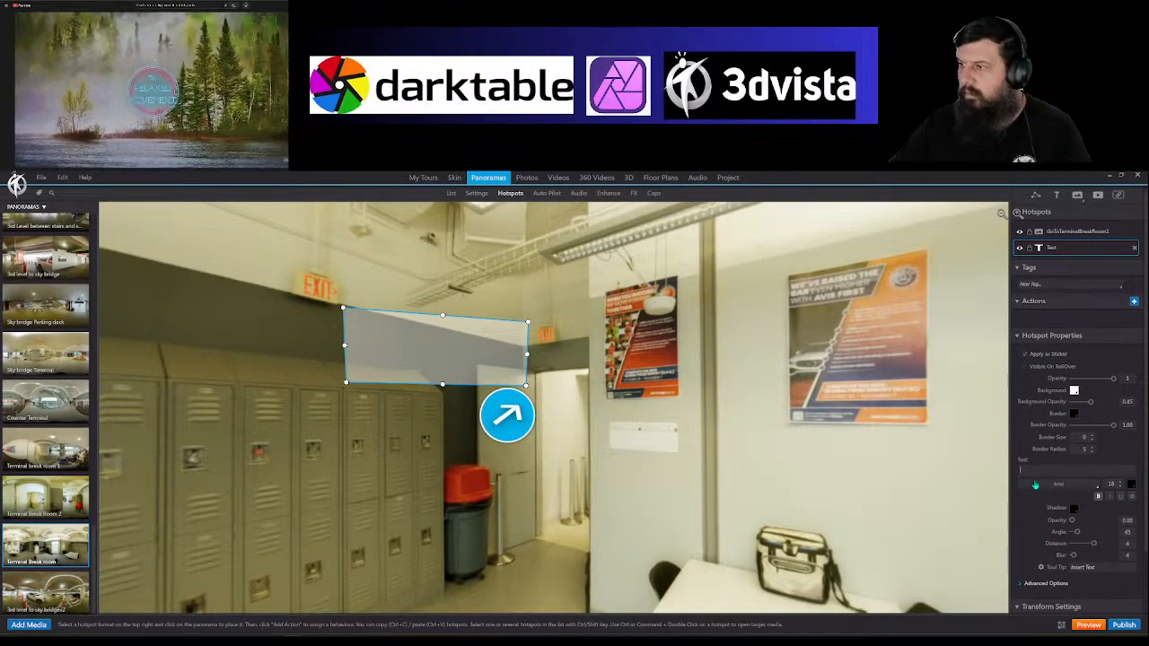
text(Ret)
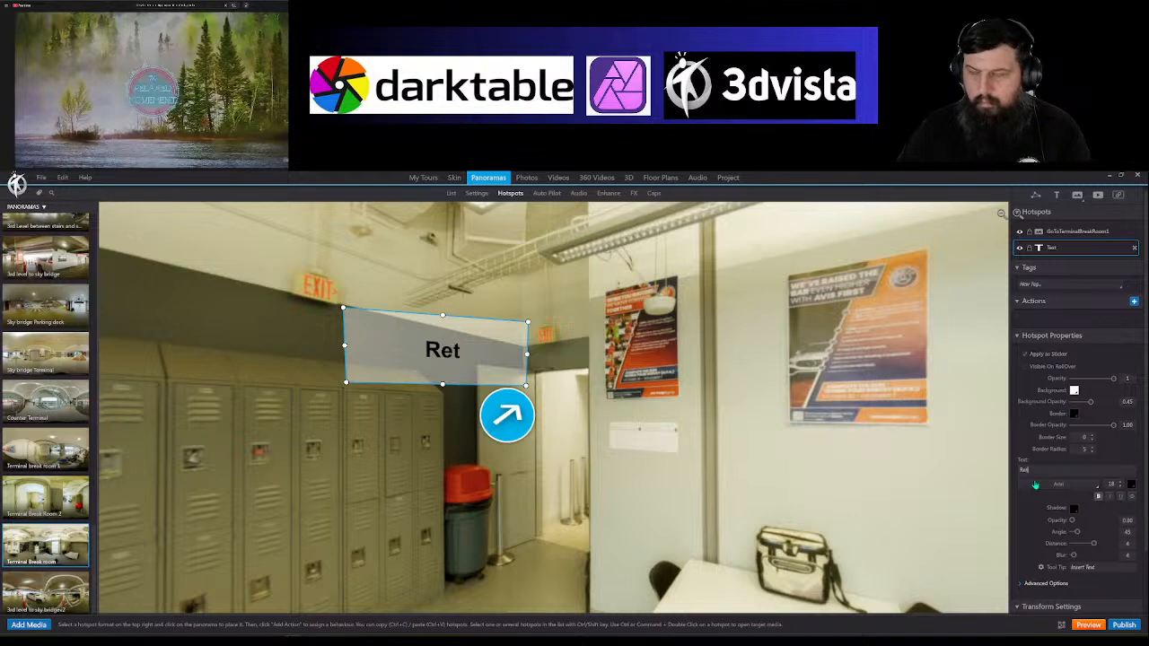
key(BackSpace)
key(BackSpace)
text(ental)
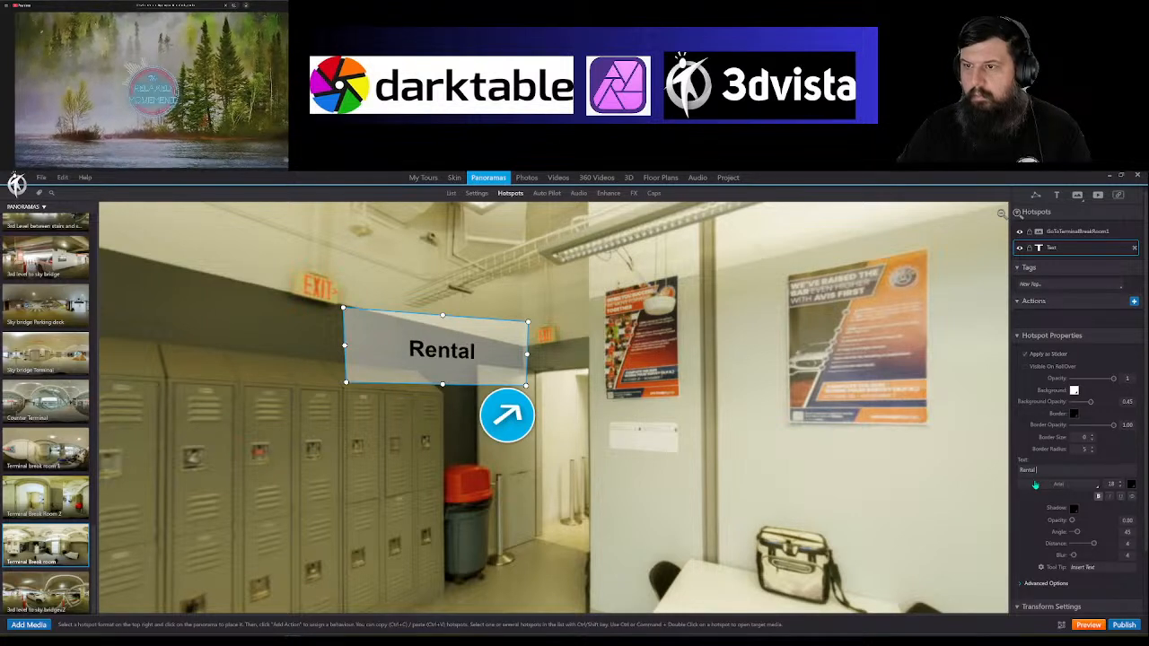
text( Counter)
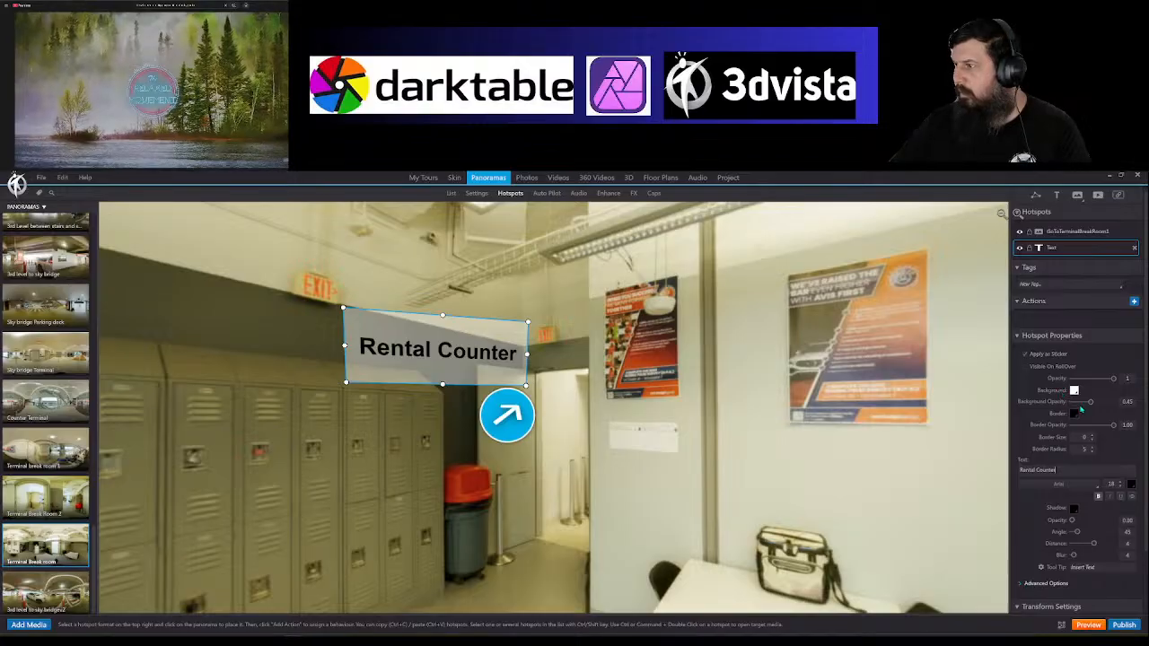
Step: Set the break room's "Rental Counter" label background opacity to 0.81 and move it to the left side of the arrow
drag(1091, 401, 1105, 402)
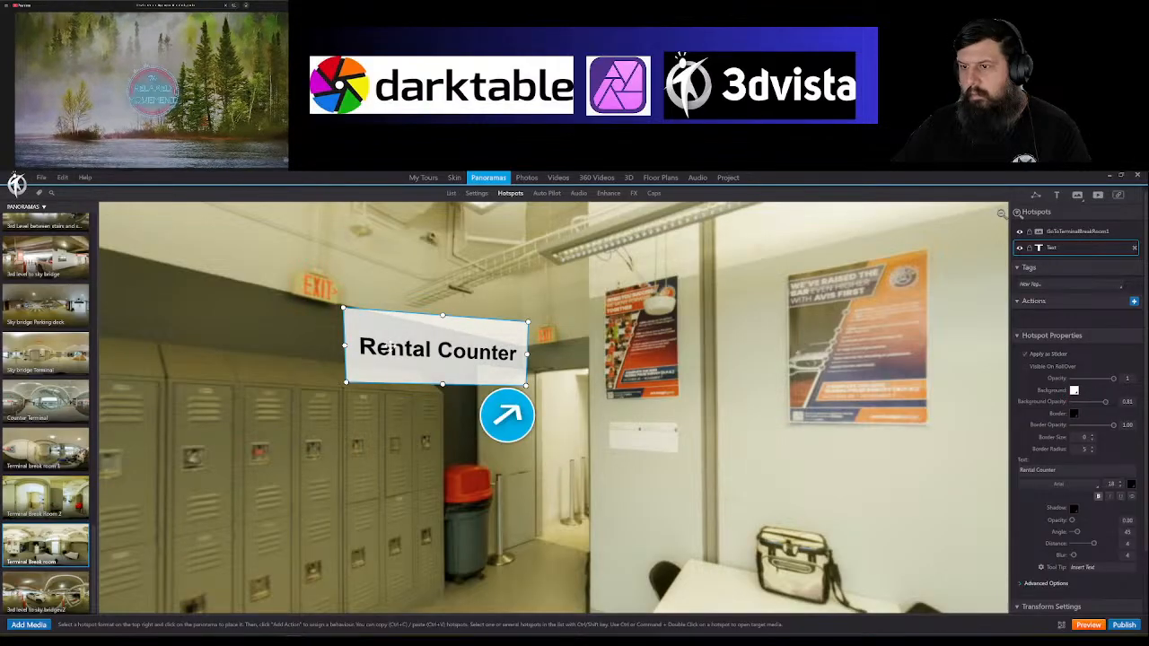
drag(460, 358, 398, 417)
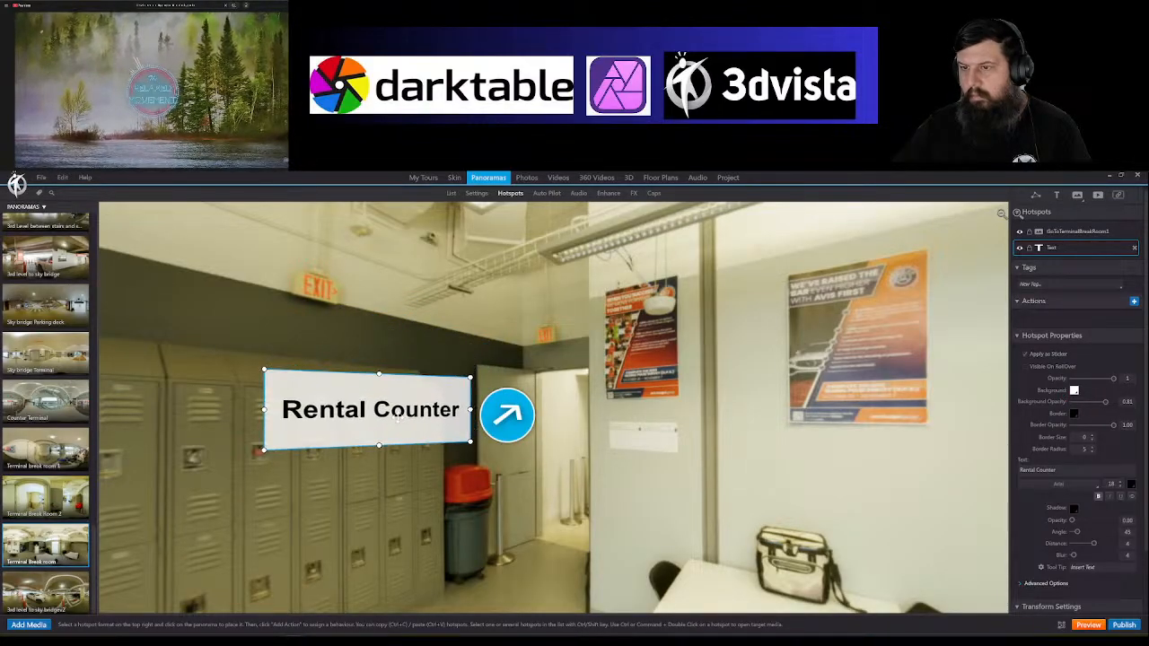
Step: Look around the break room panorama and launch the tour preview
drag(645, 544, 193, 487)
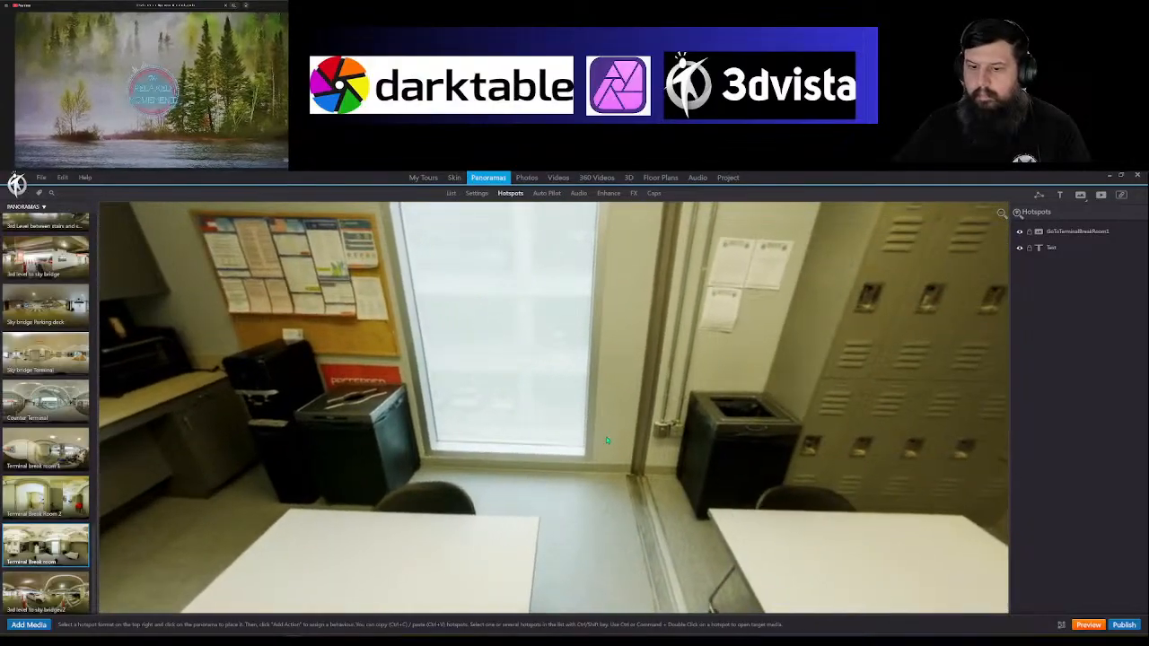
drag(605, 437, 330, 458)
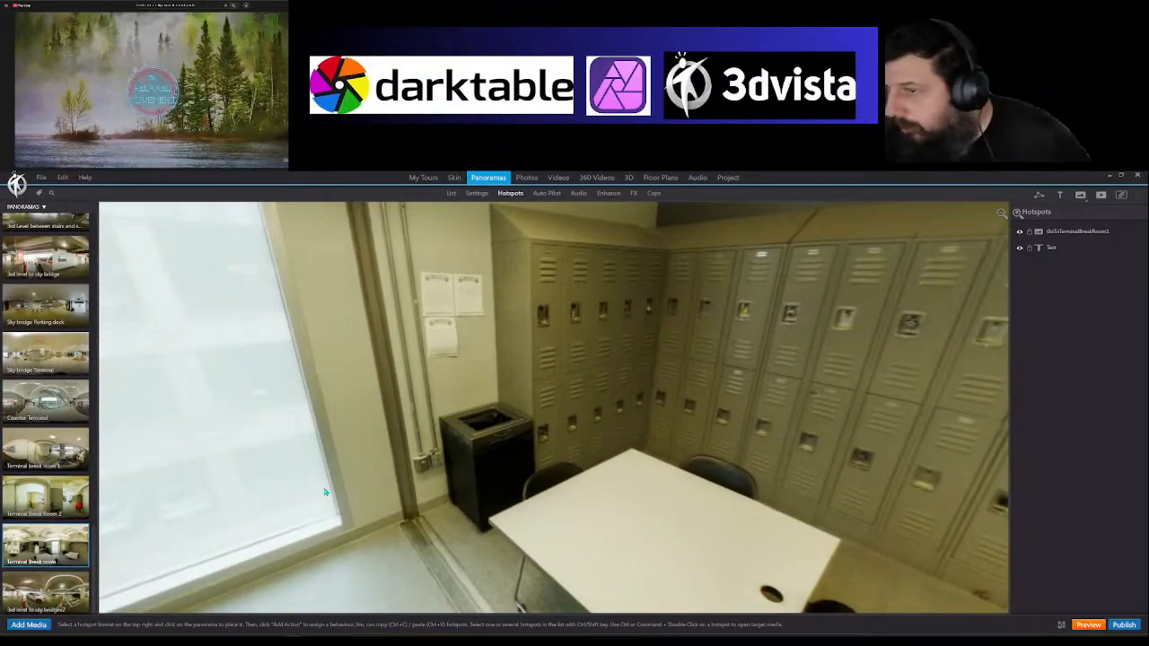
drag(897, 363, 440, 395)
drag(862, 390, 553, 463)
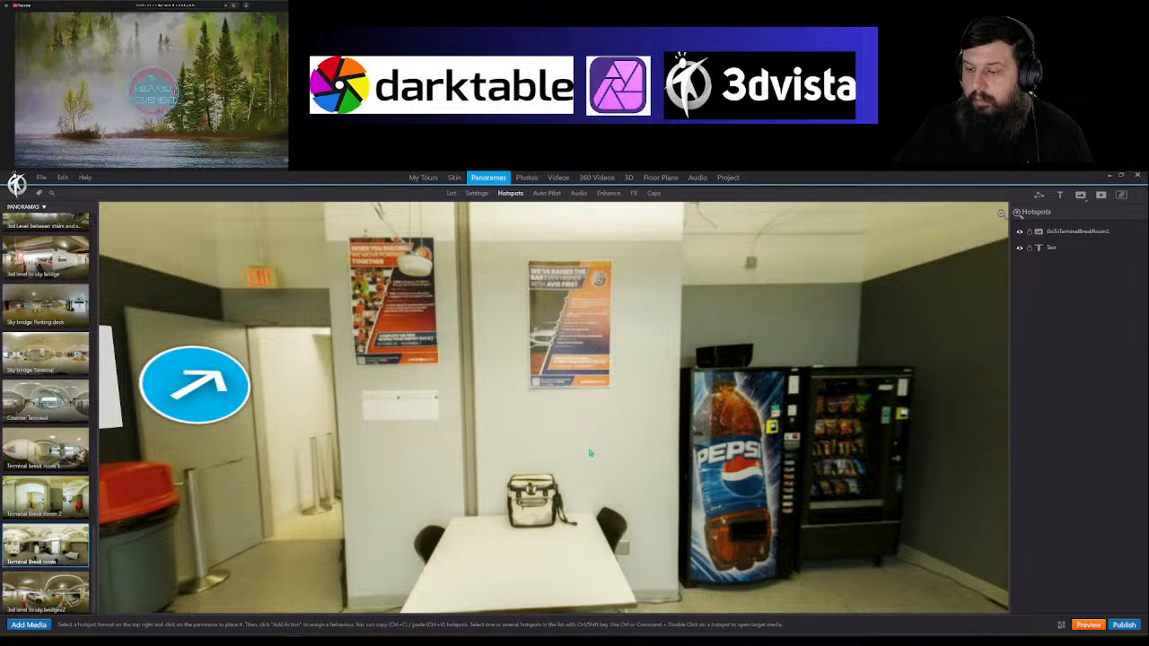
drag(522, 443, 625, 443)
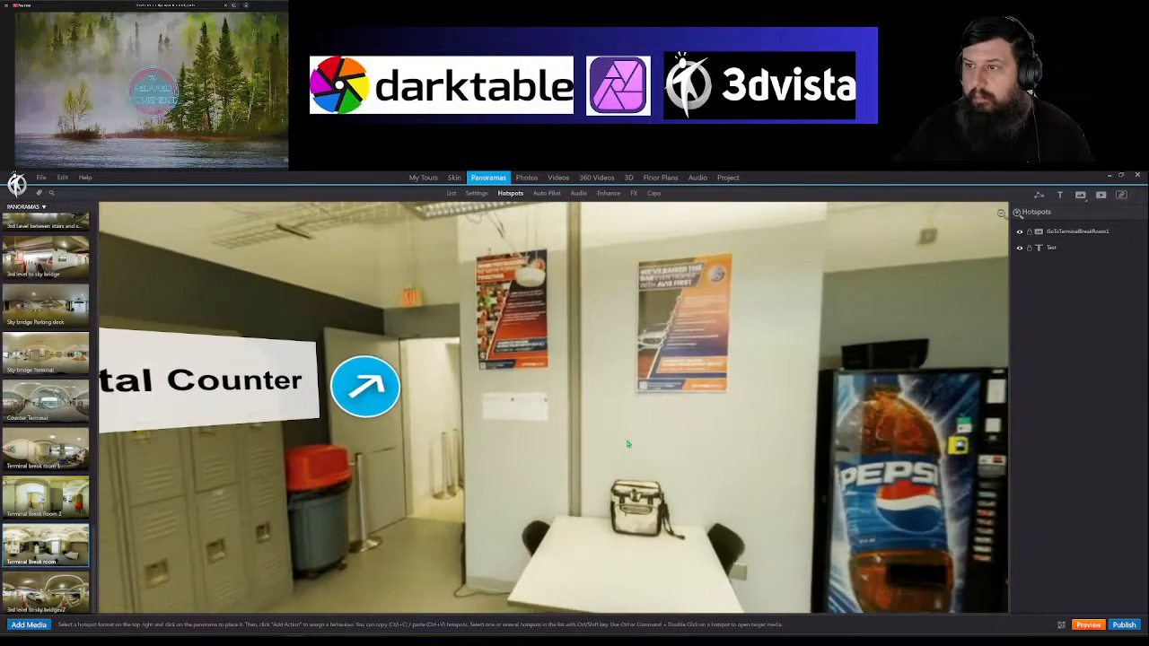
click(1088, 625)
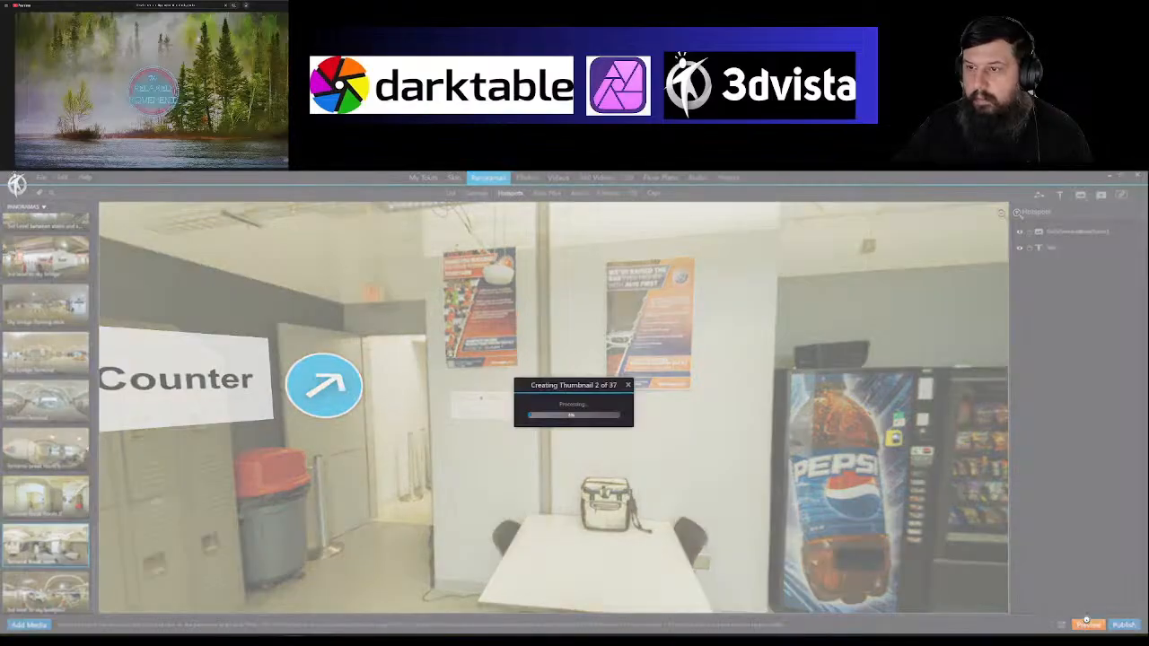